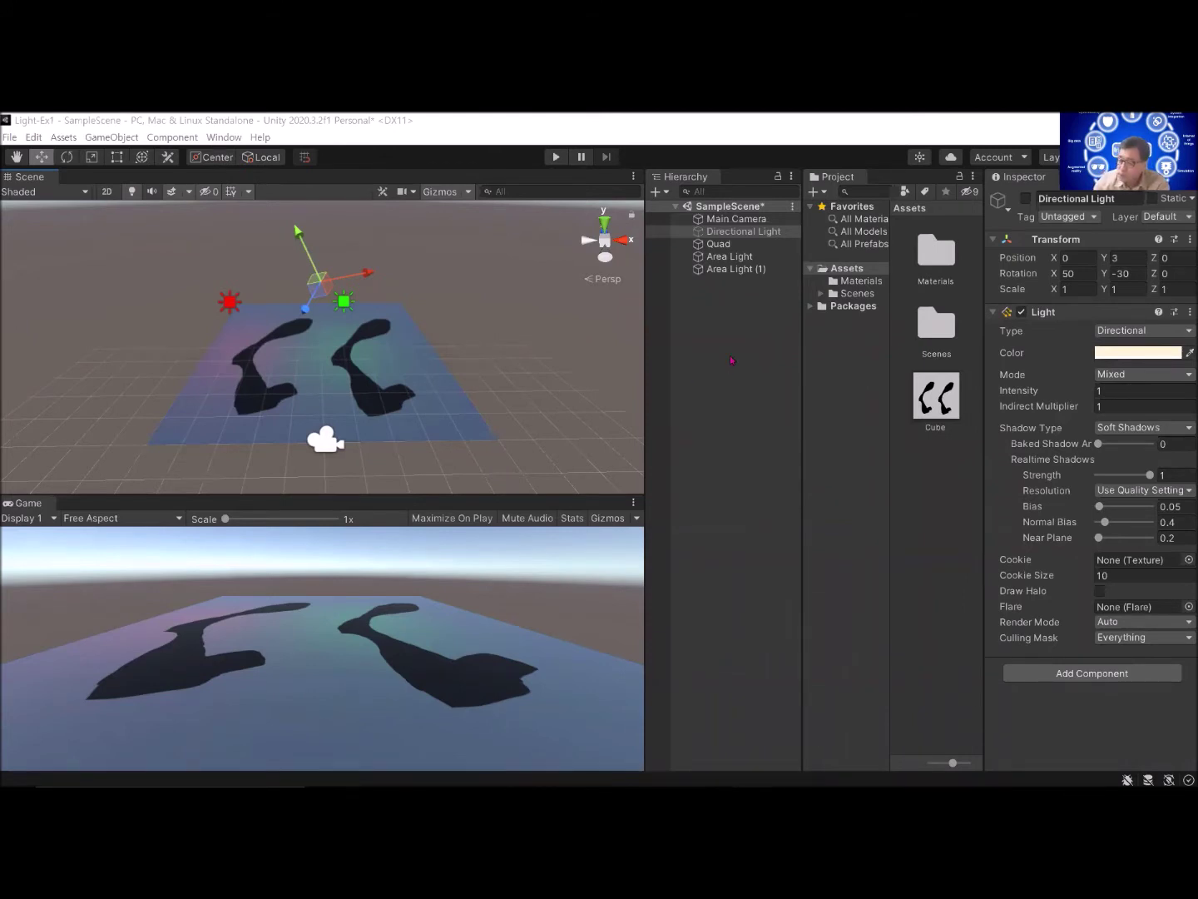
Step: Check the scene with the directional light switched on and off again, and view the settings of both area lights
left_click(1027, 199)
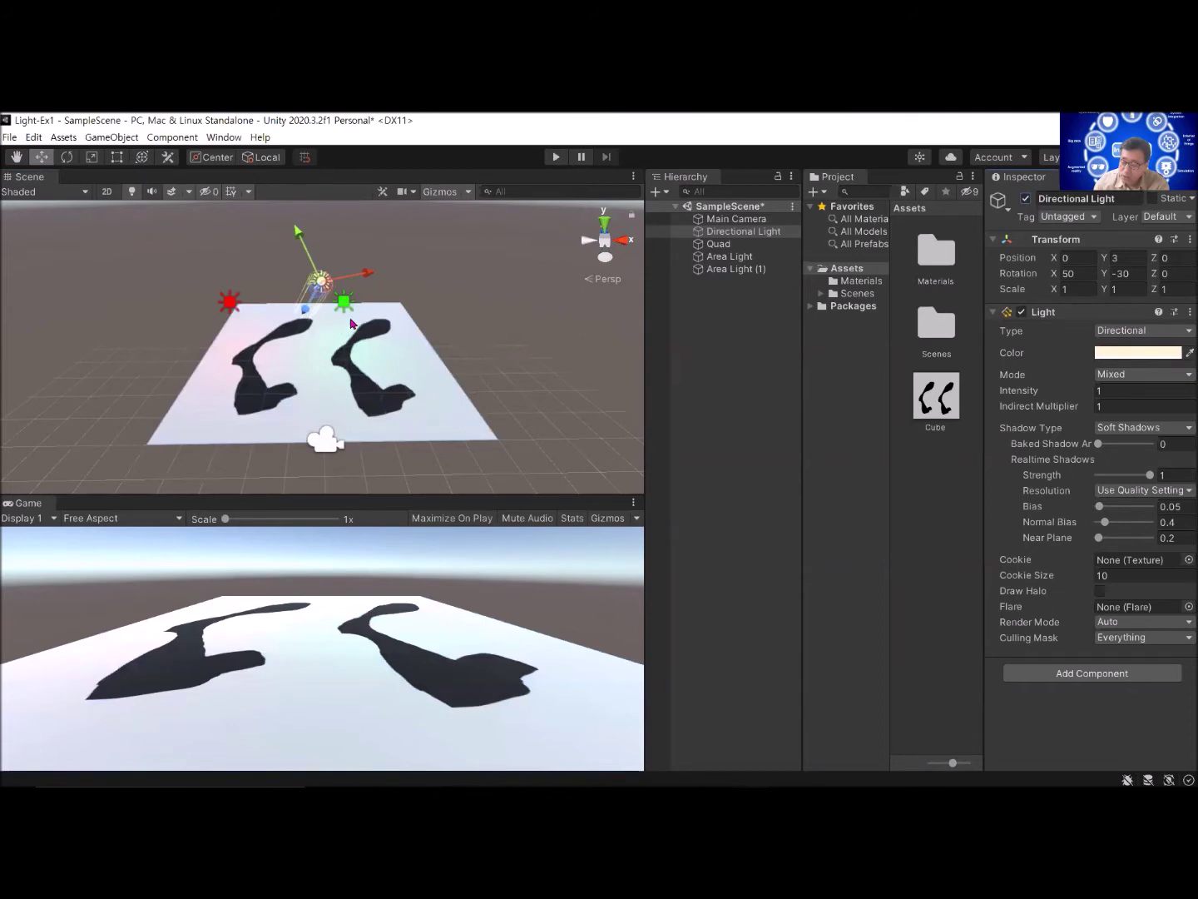
left_click(1026, 200)
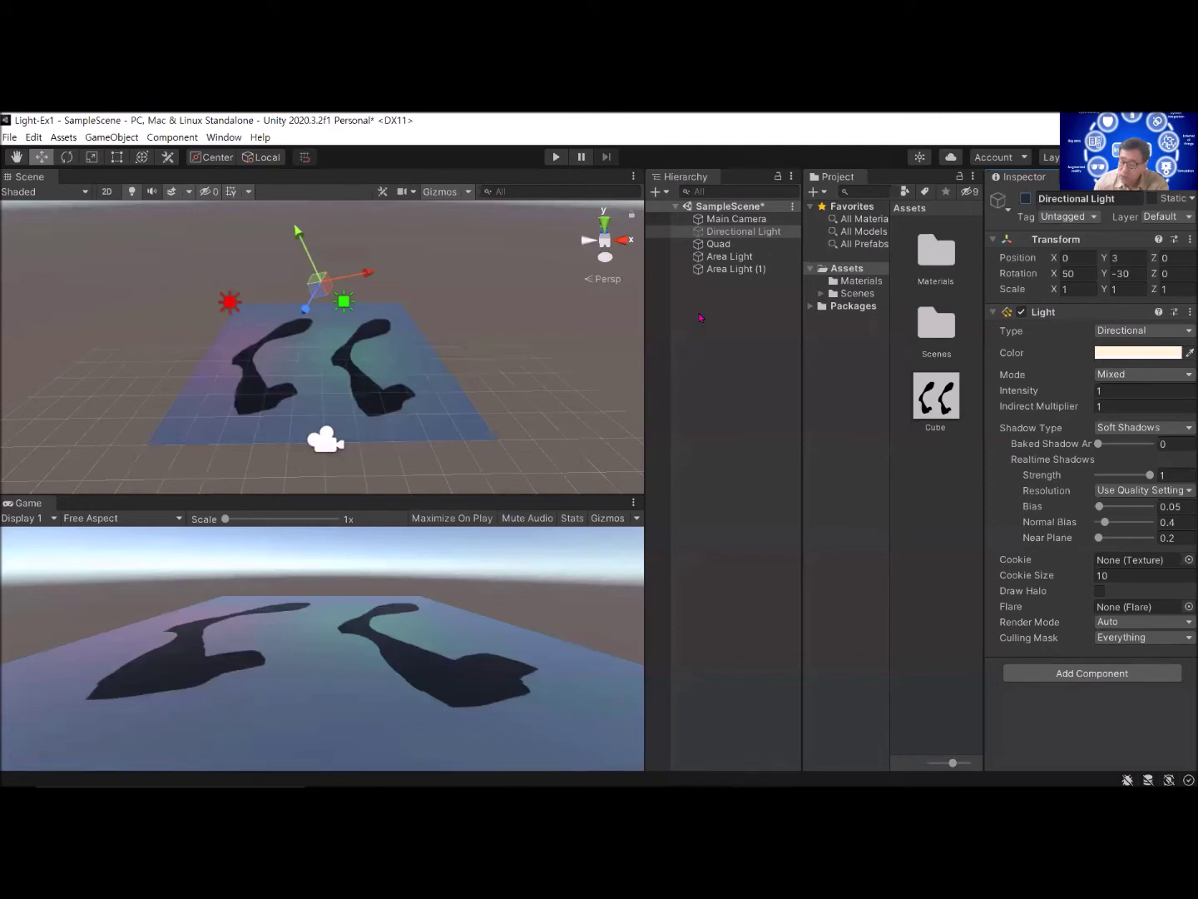
left_click(722, 256)
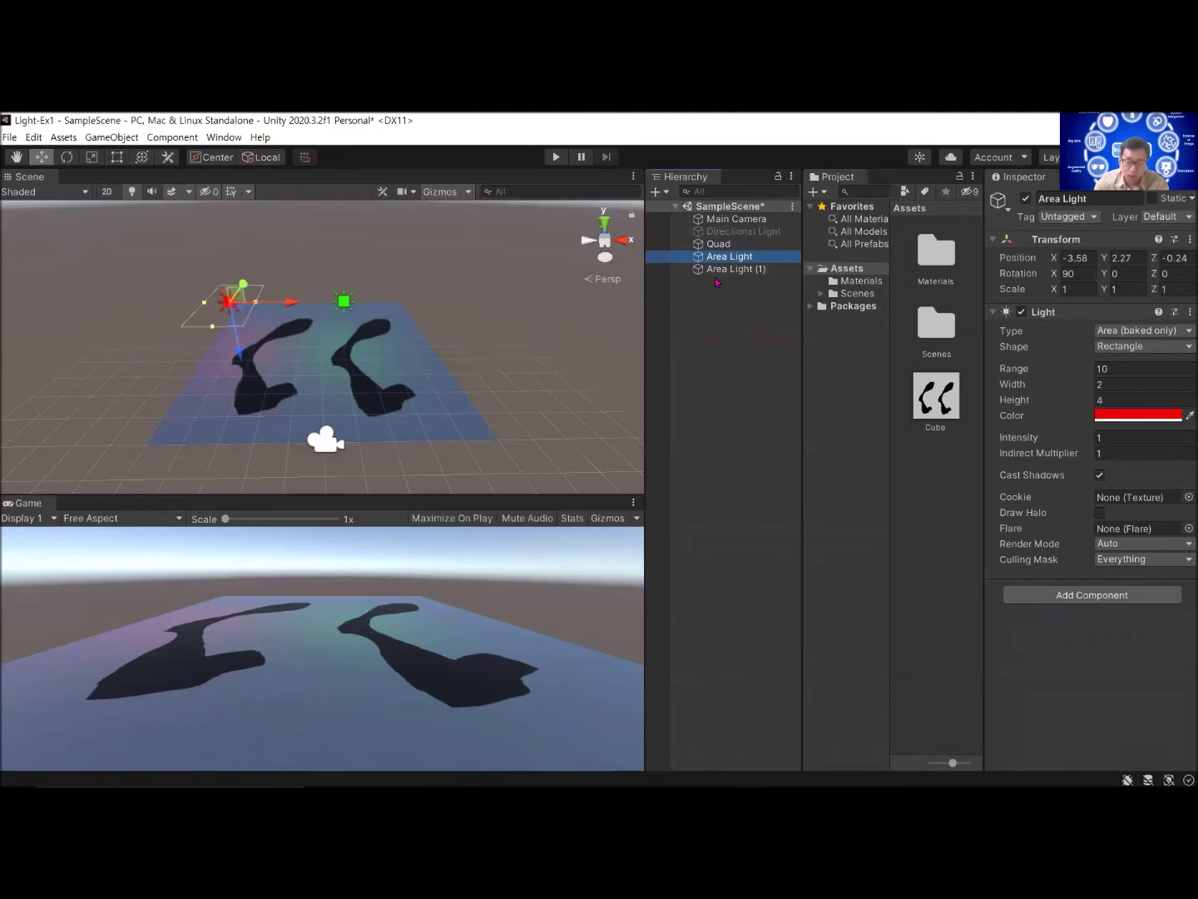
left_click(719, 271)
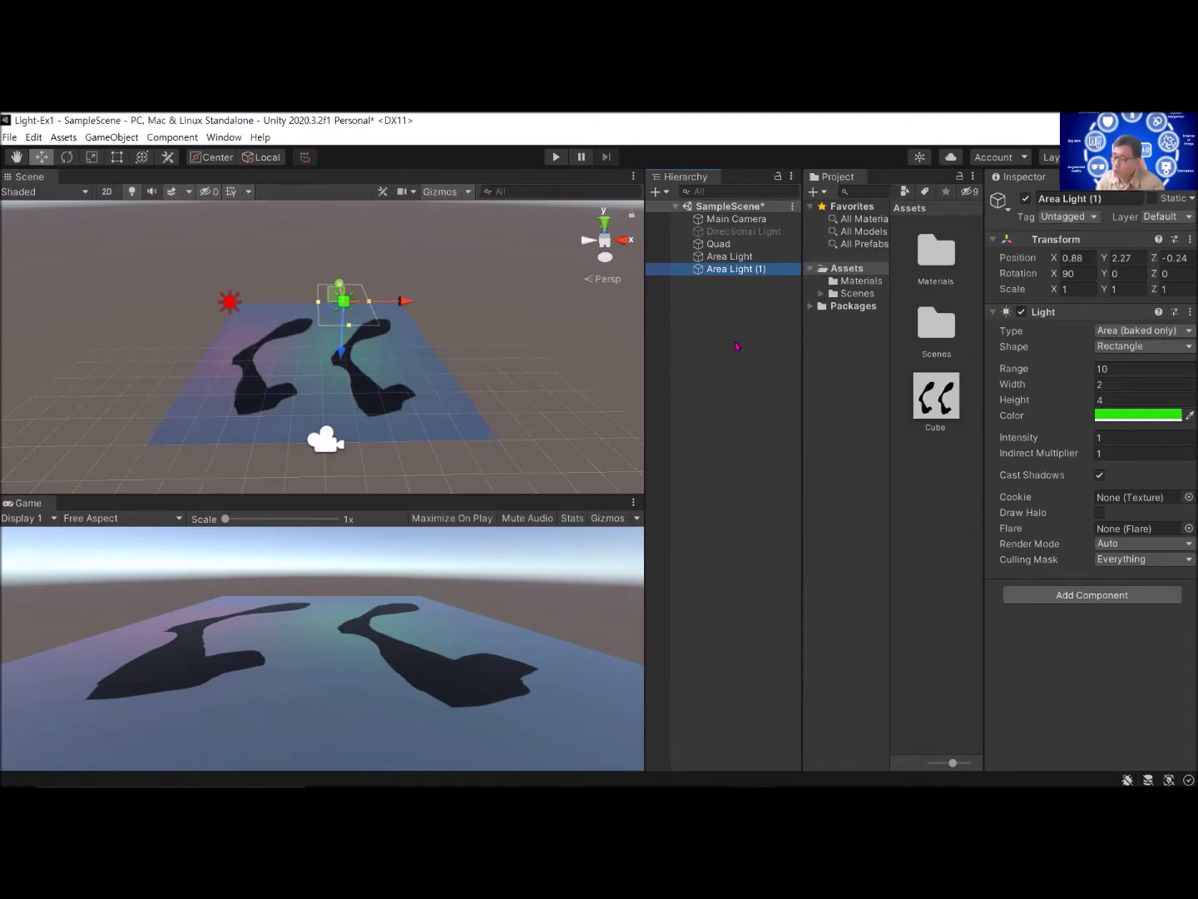
Step: Try the Fade and Transparent rendering modes on the Cube material in the Materials folder, and return it to Opaque
left_click(821, 296)
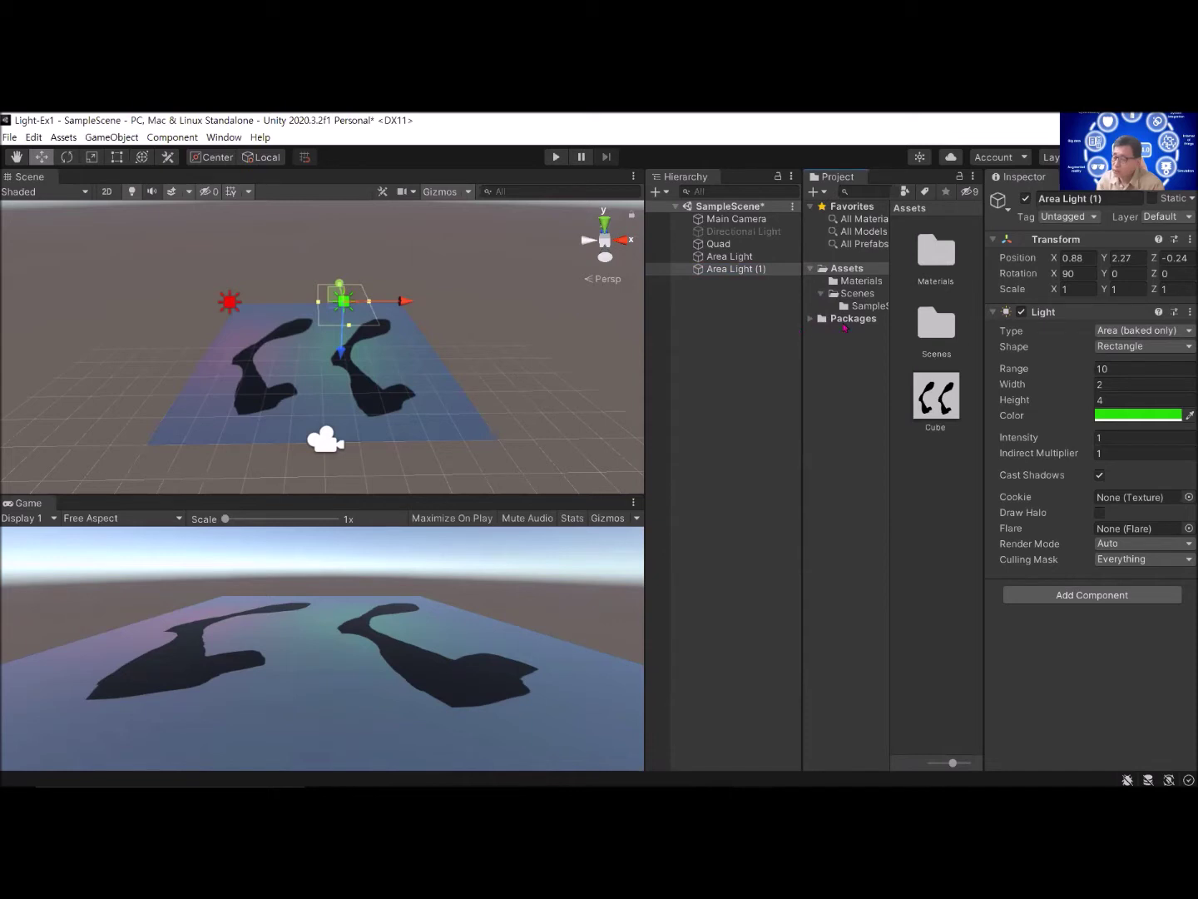
left_click(861, 282)
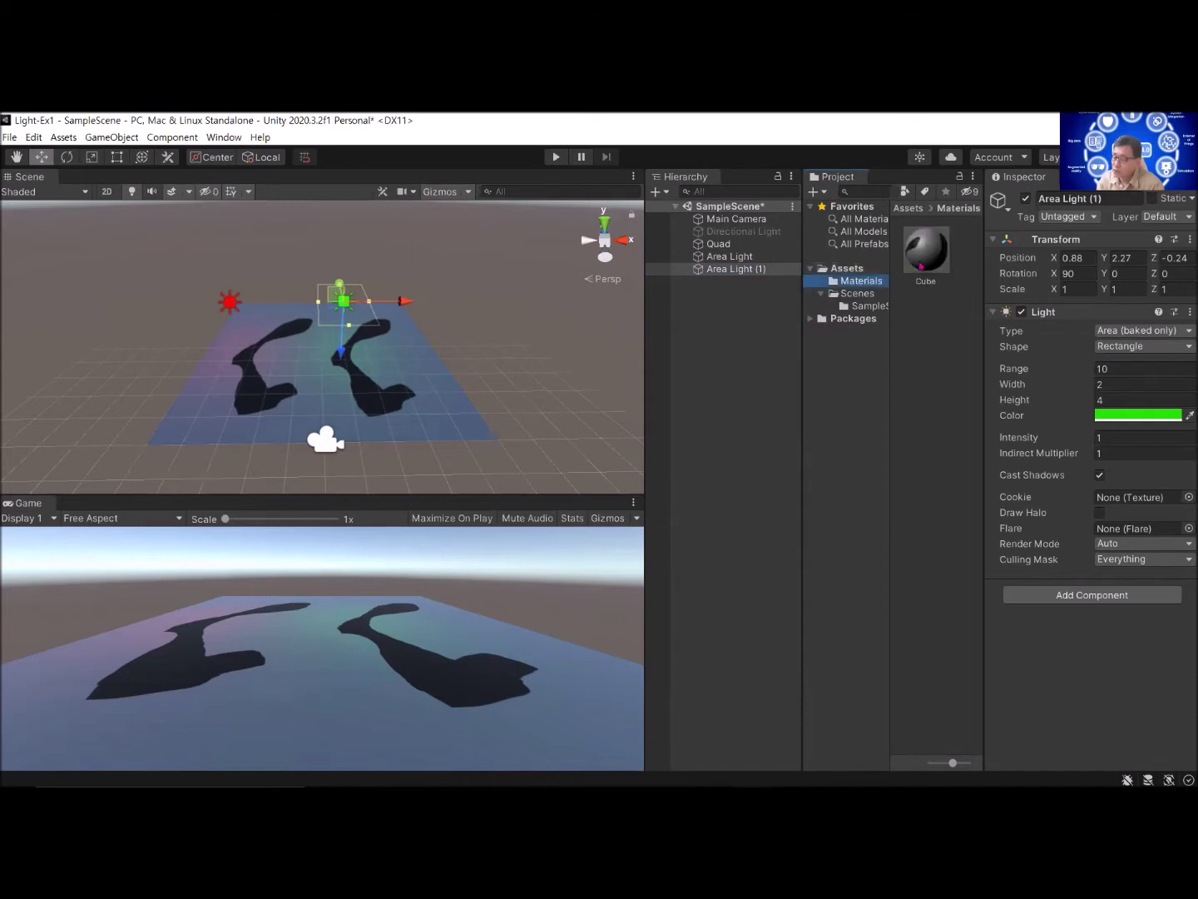
left_click(935, 256)
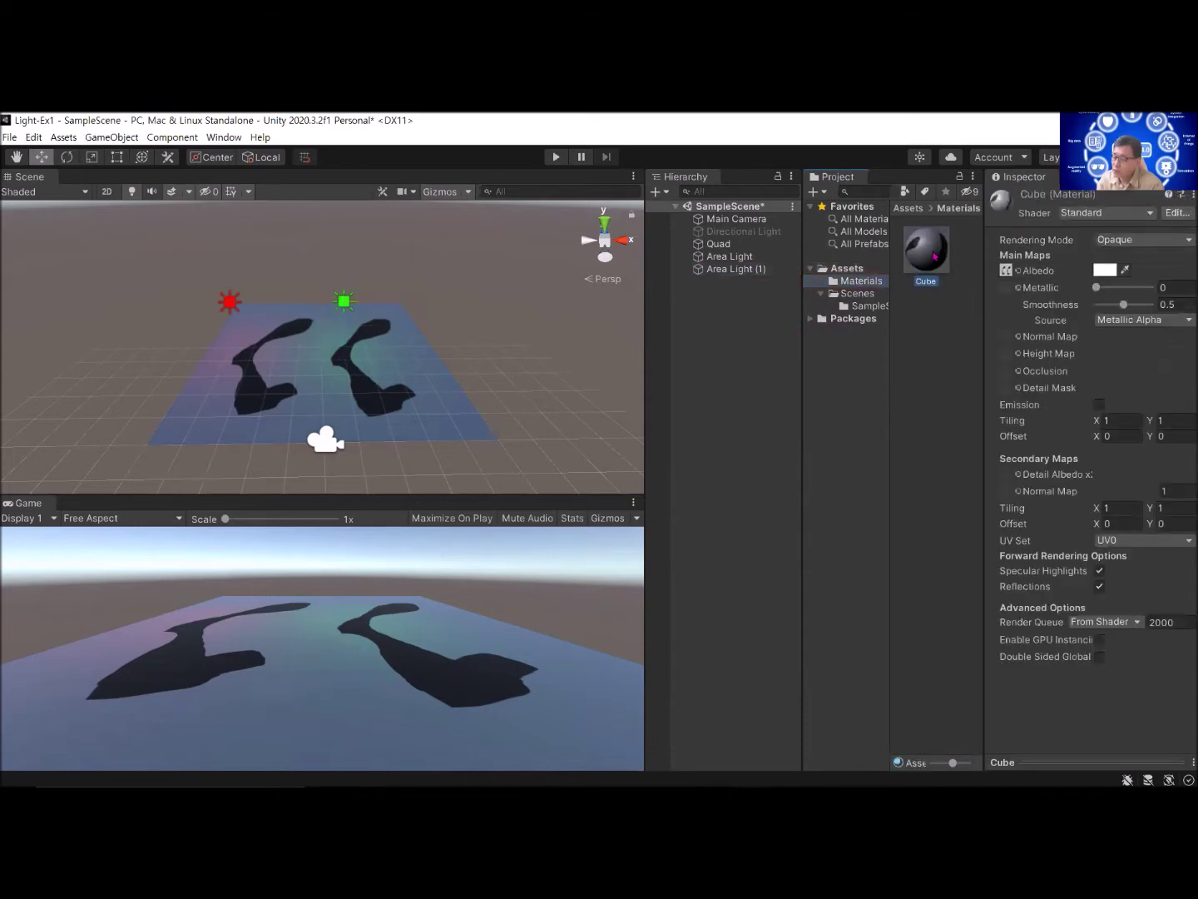
left_click(1165, 241)
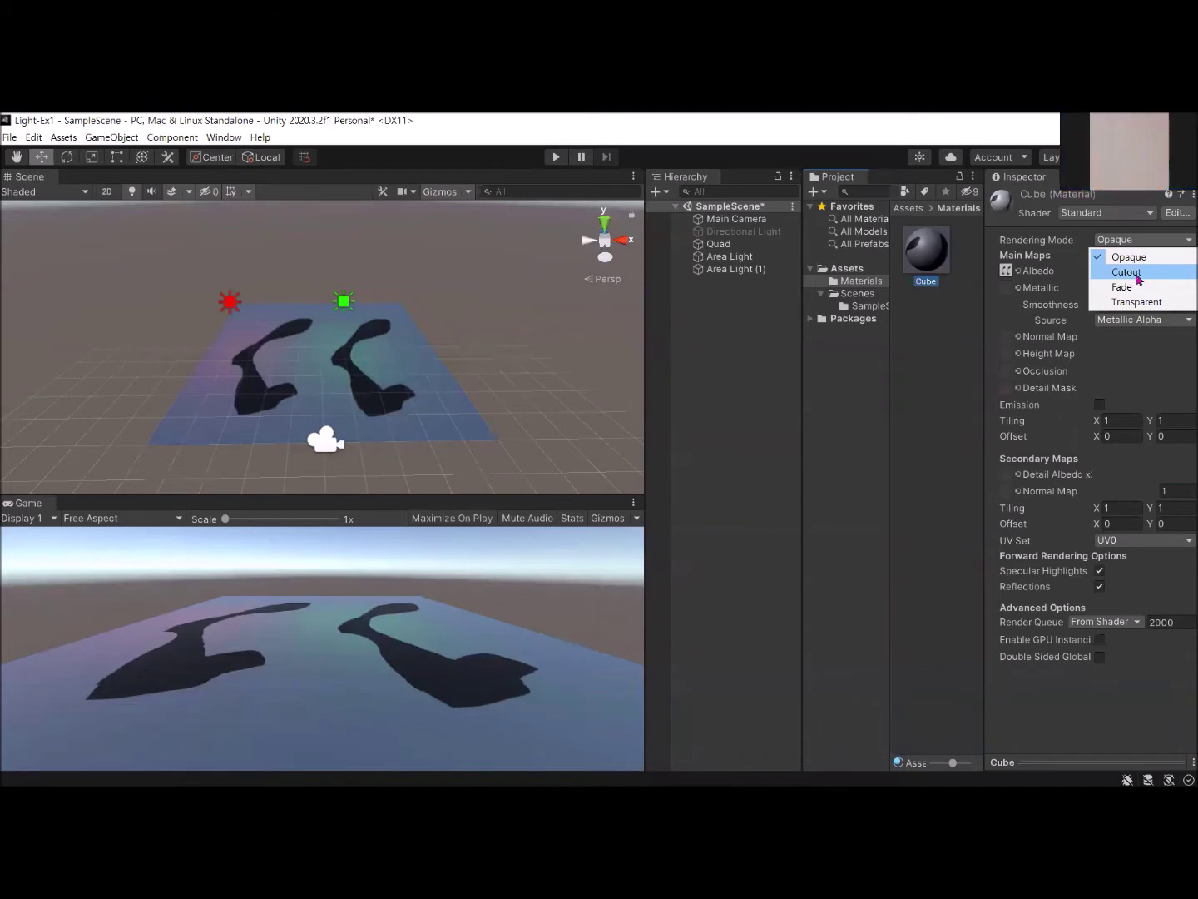
left_click(1137, 290)
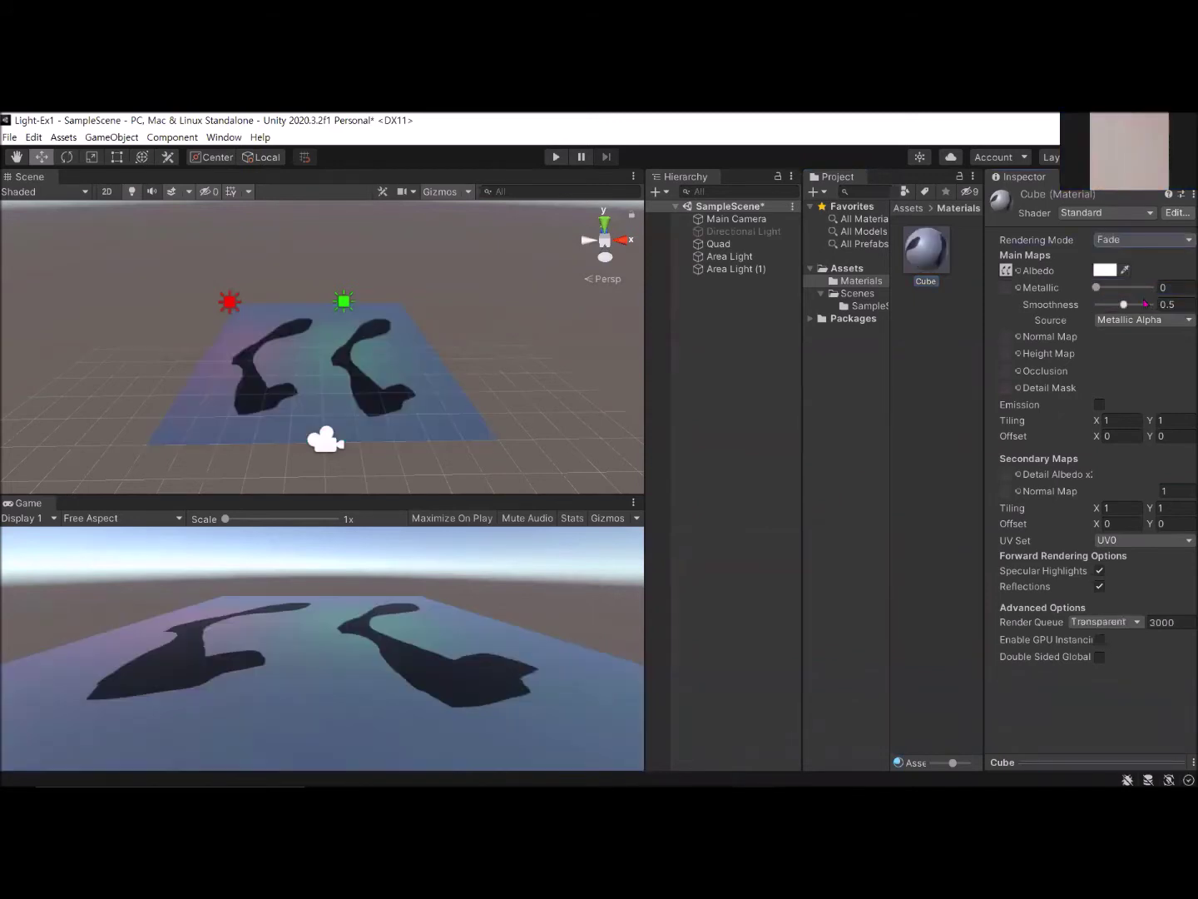
left_click(1146, 242)
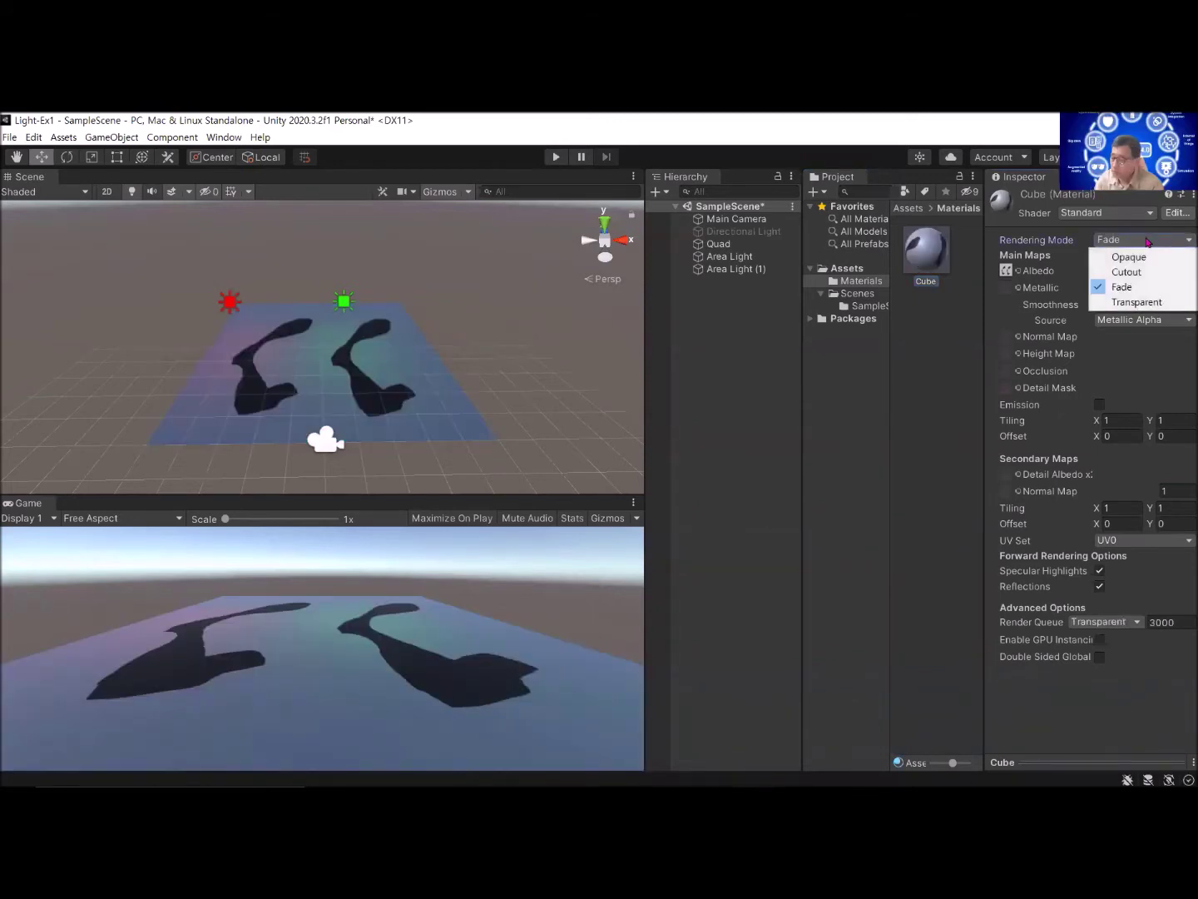
left_click(1128, 303)
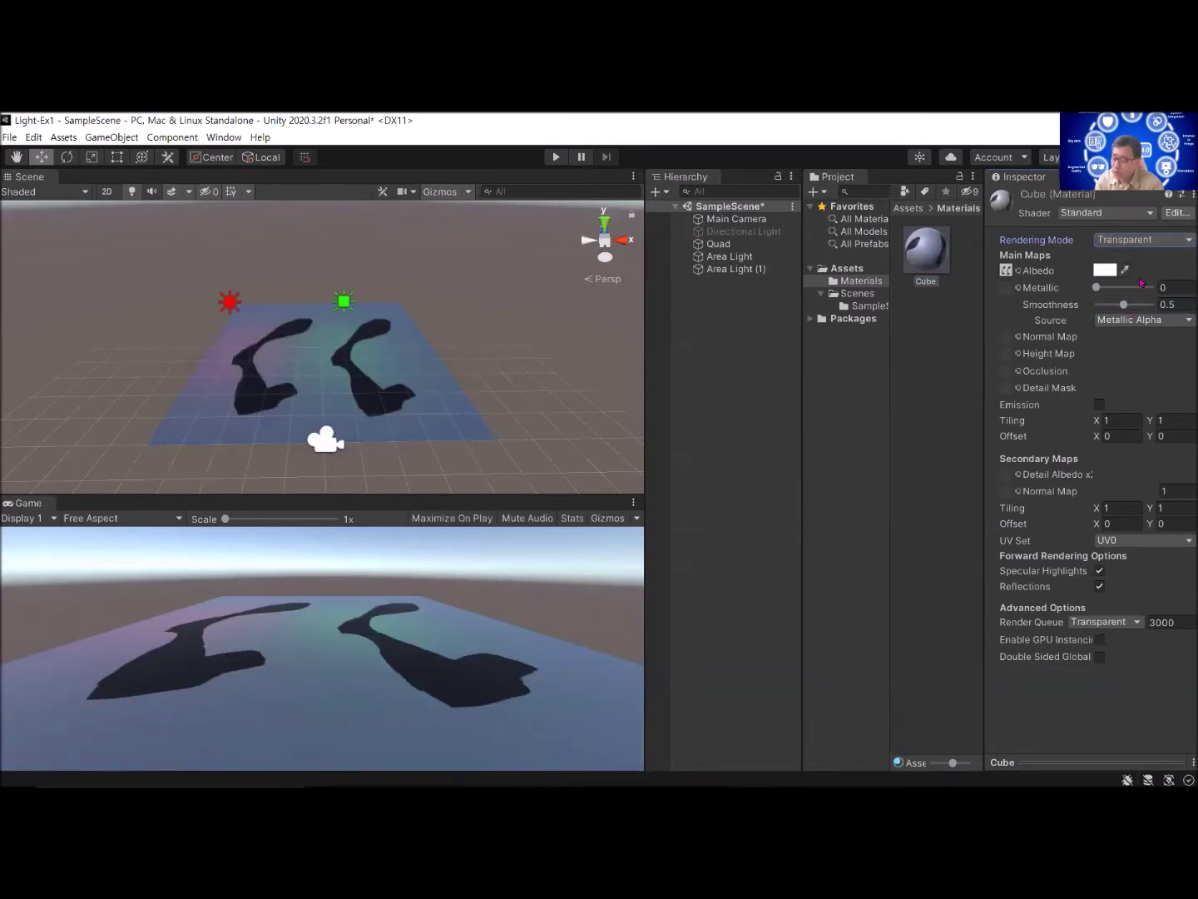
left_click(1180, 239)
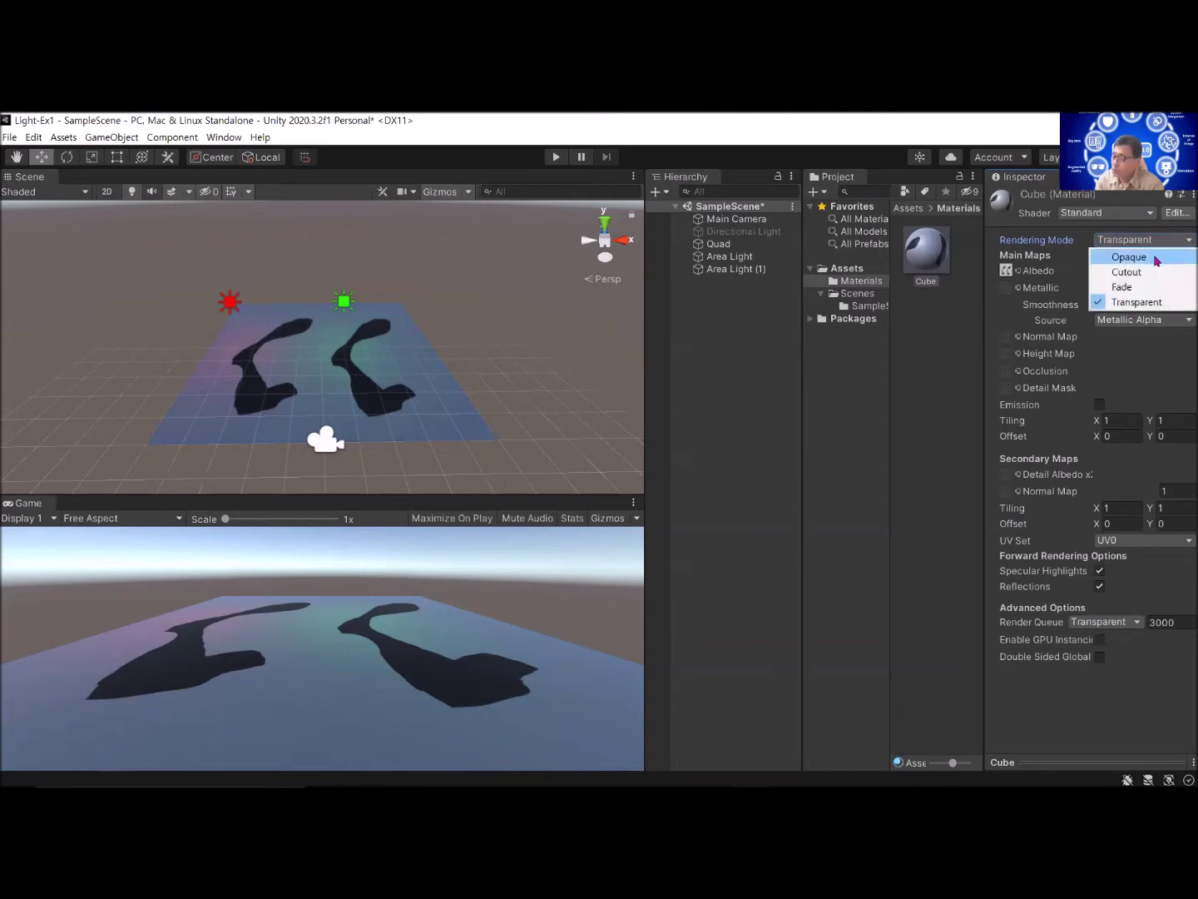
left_click(1156, 258)
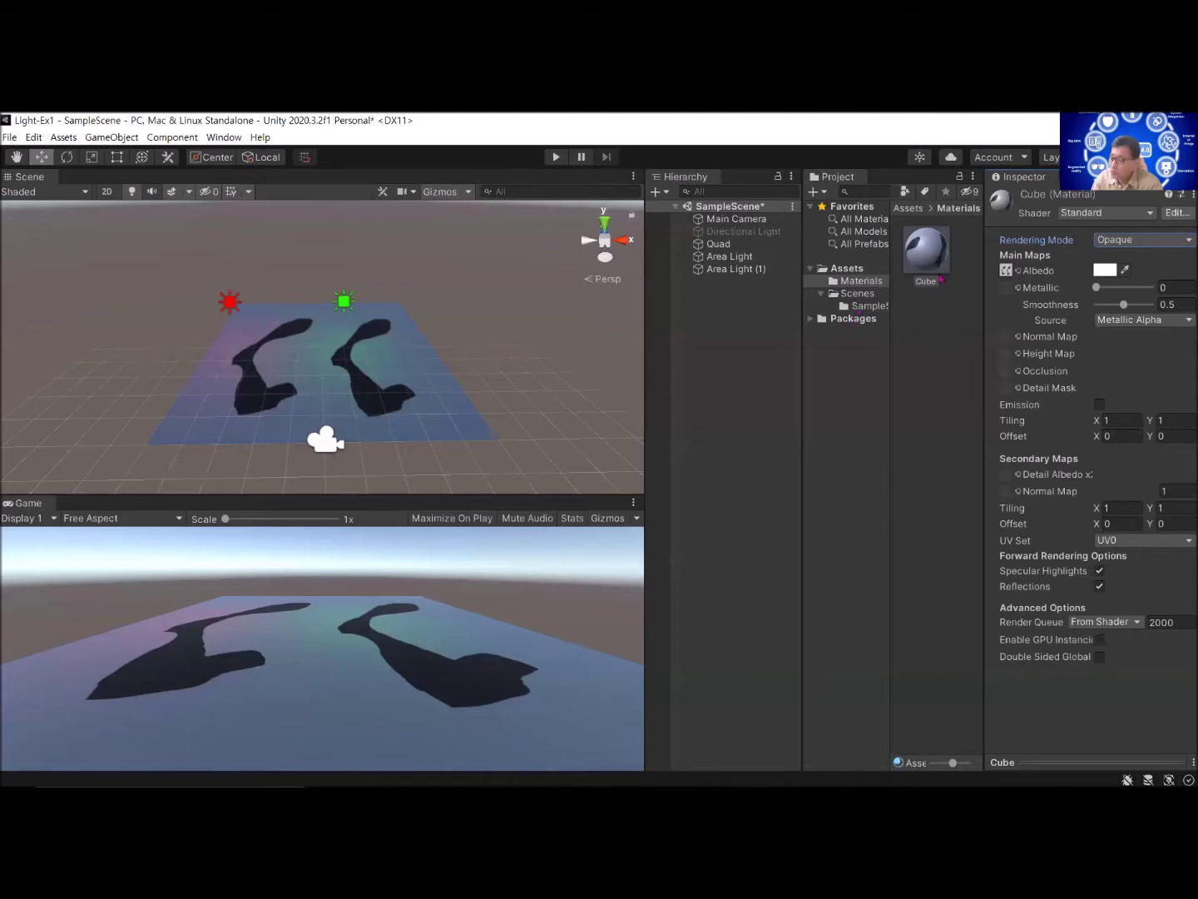
Step: Locate the Cube material's albedo texture in the project, view the image in the external photo viewer, and close it
left_click(1007, 269)
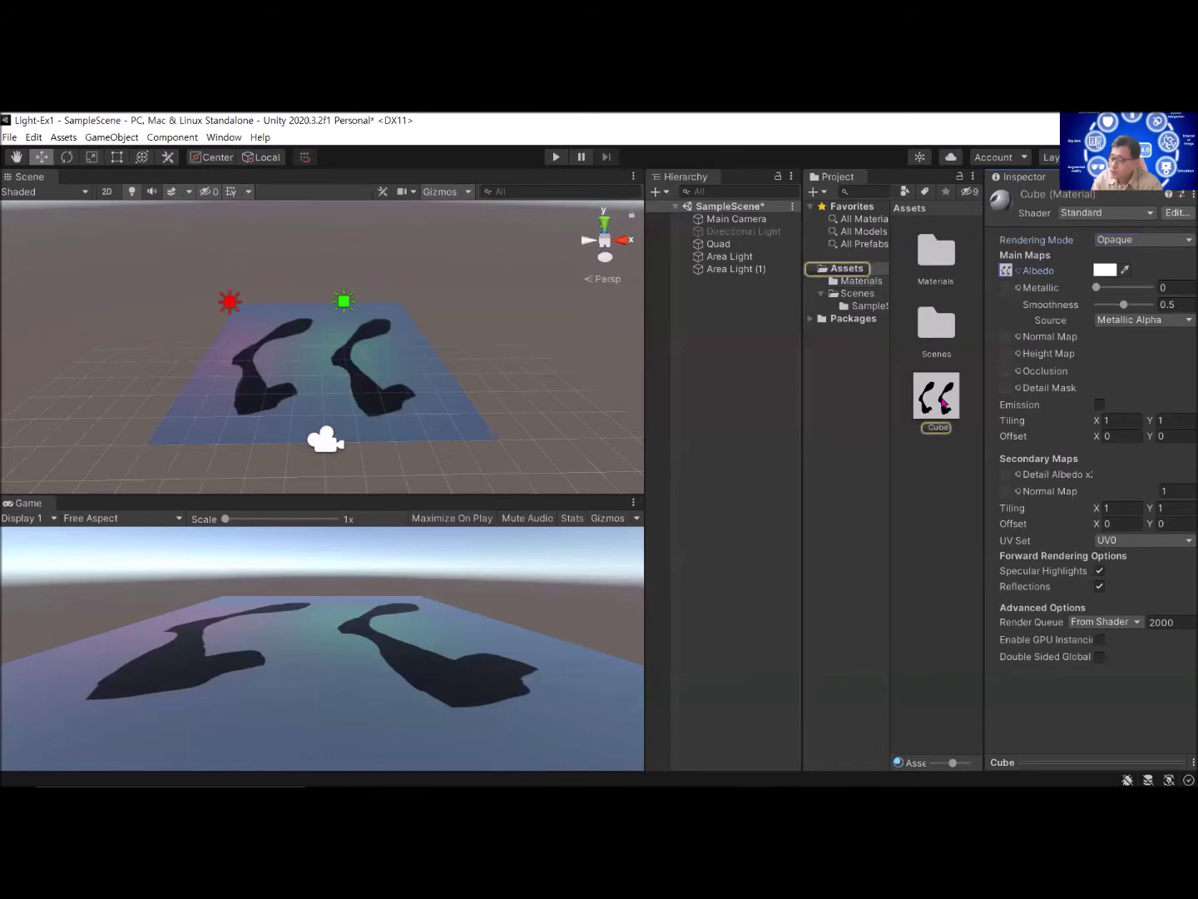
double_click(943, 403)
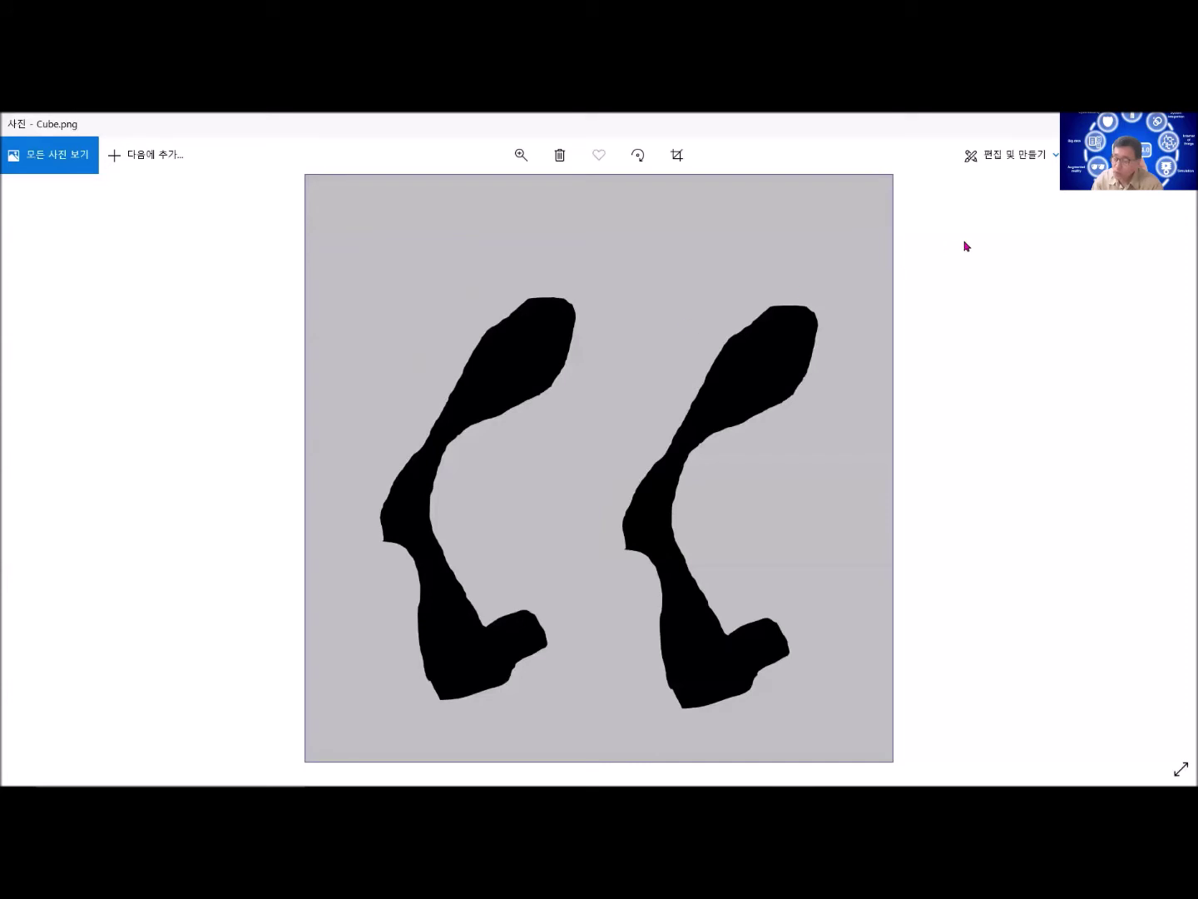
key("alt+F4")
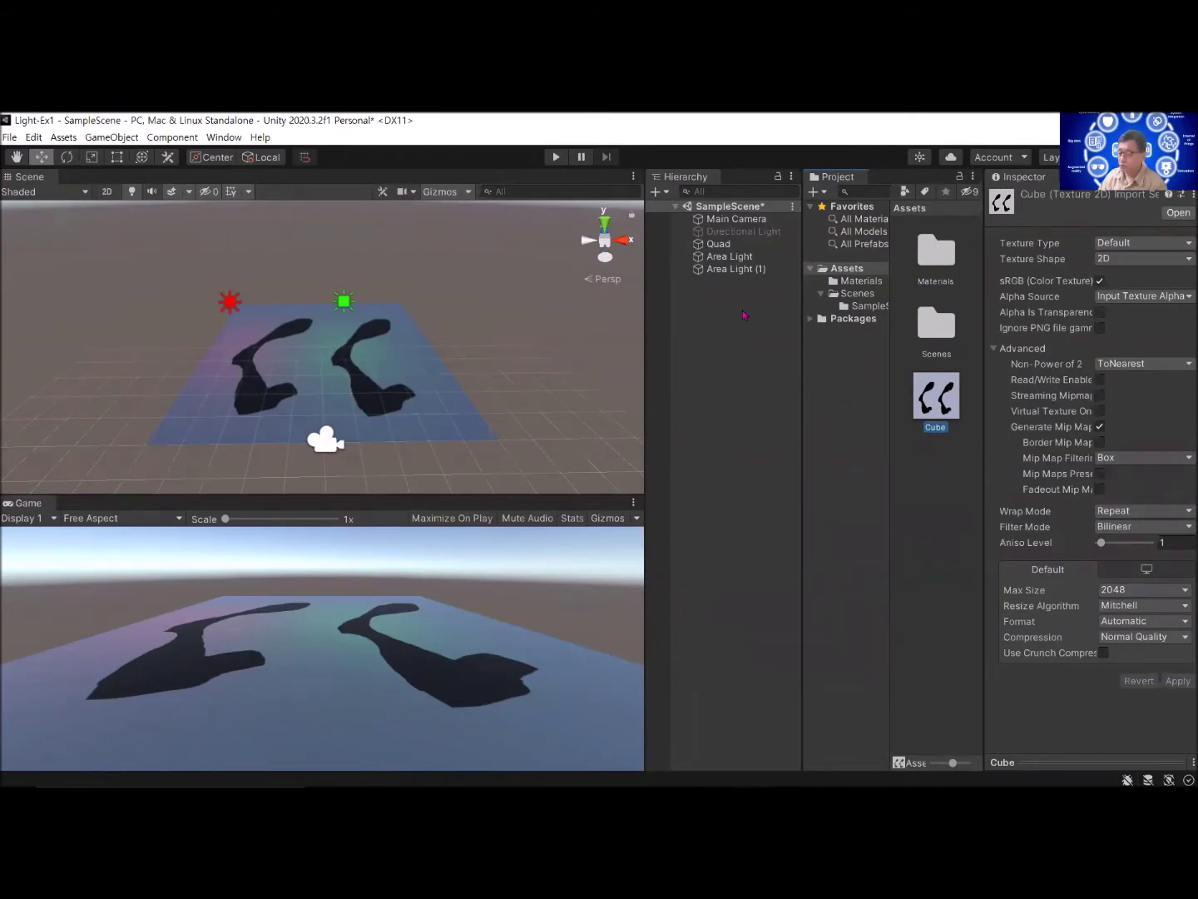
Step: Add a cube to the scene and raise it above the quad to a Y position of about 1.02
left_click(703, 293)
right_click(703, 294)
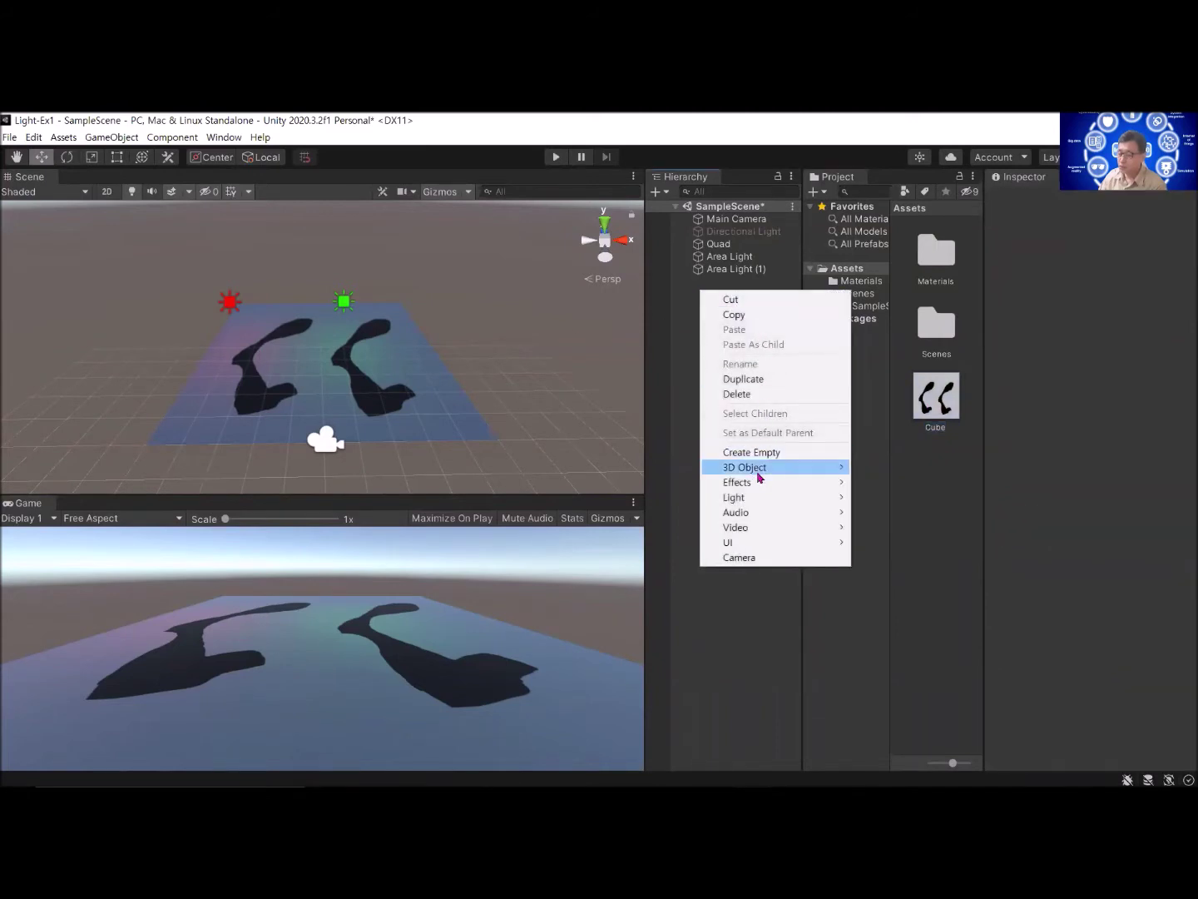
mouse_move(759, 476)
left_click(883, 468)
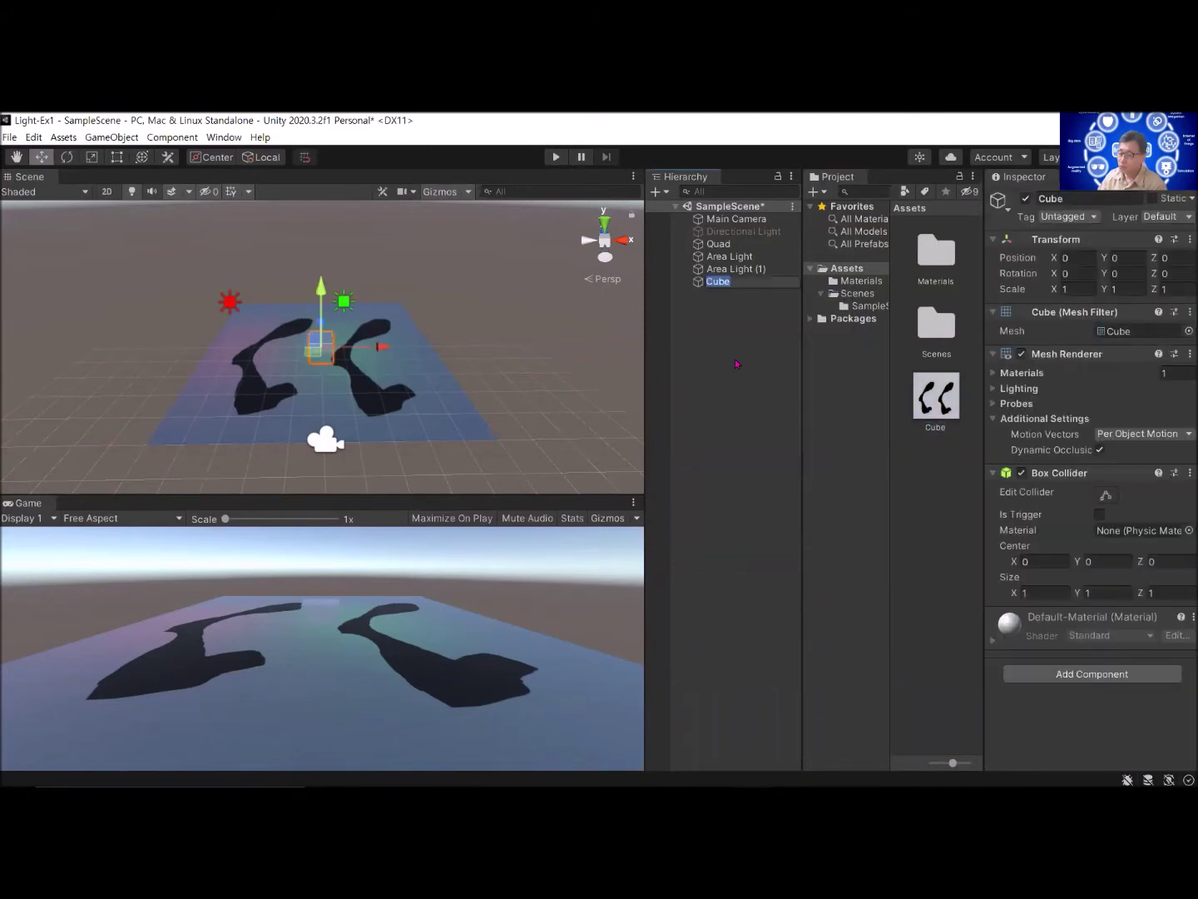
left_click_drag(320, 286, 321, 265)
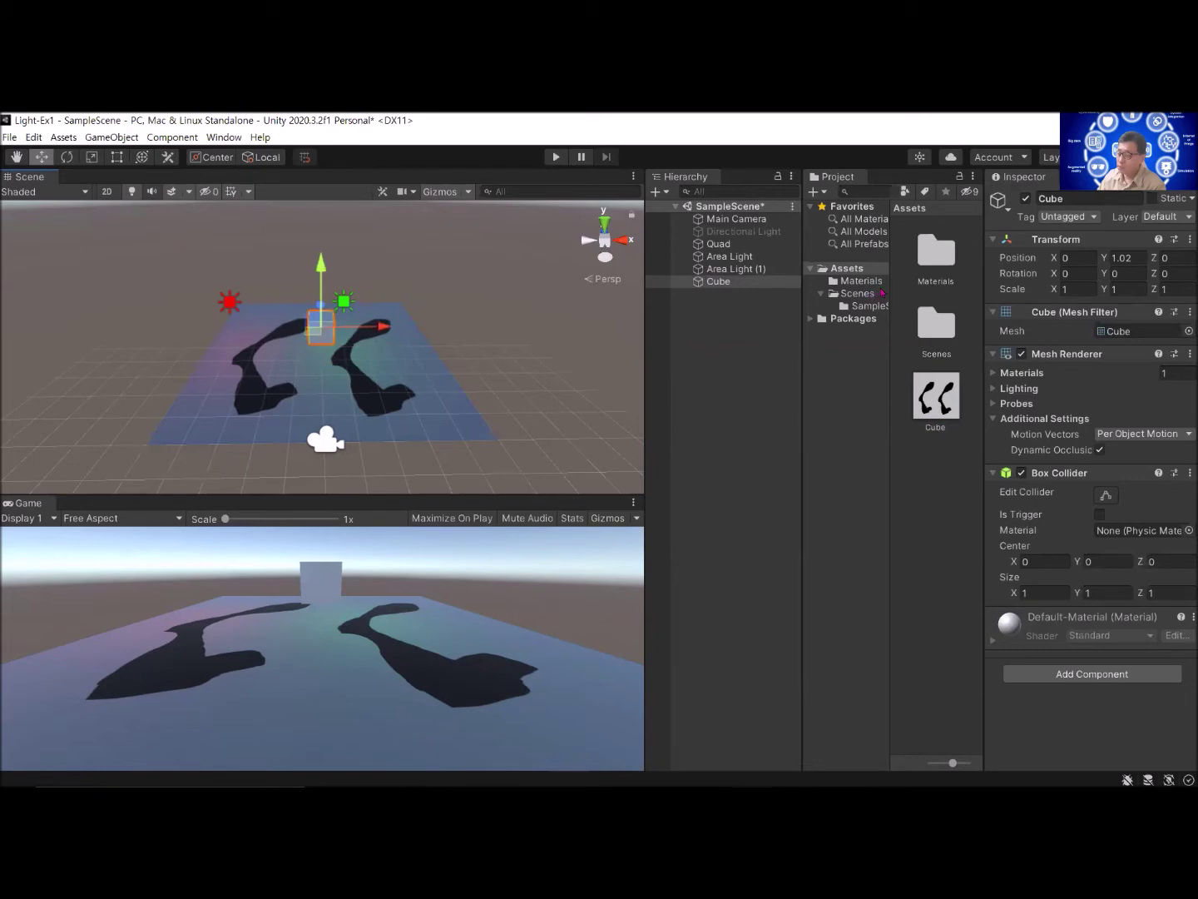
Step: Remove the albedo texture from the Cube material applied to the quad by setting it to None
double_click(933, 264)
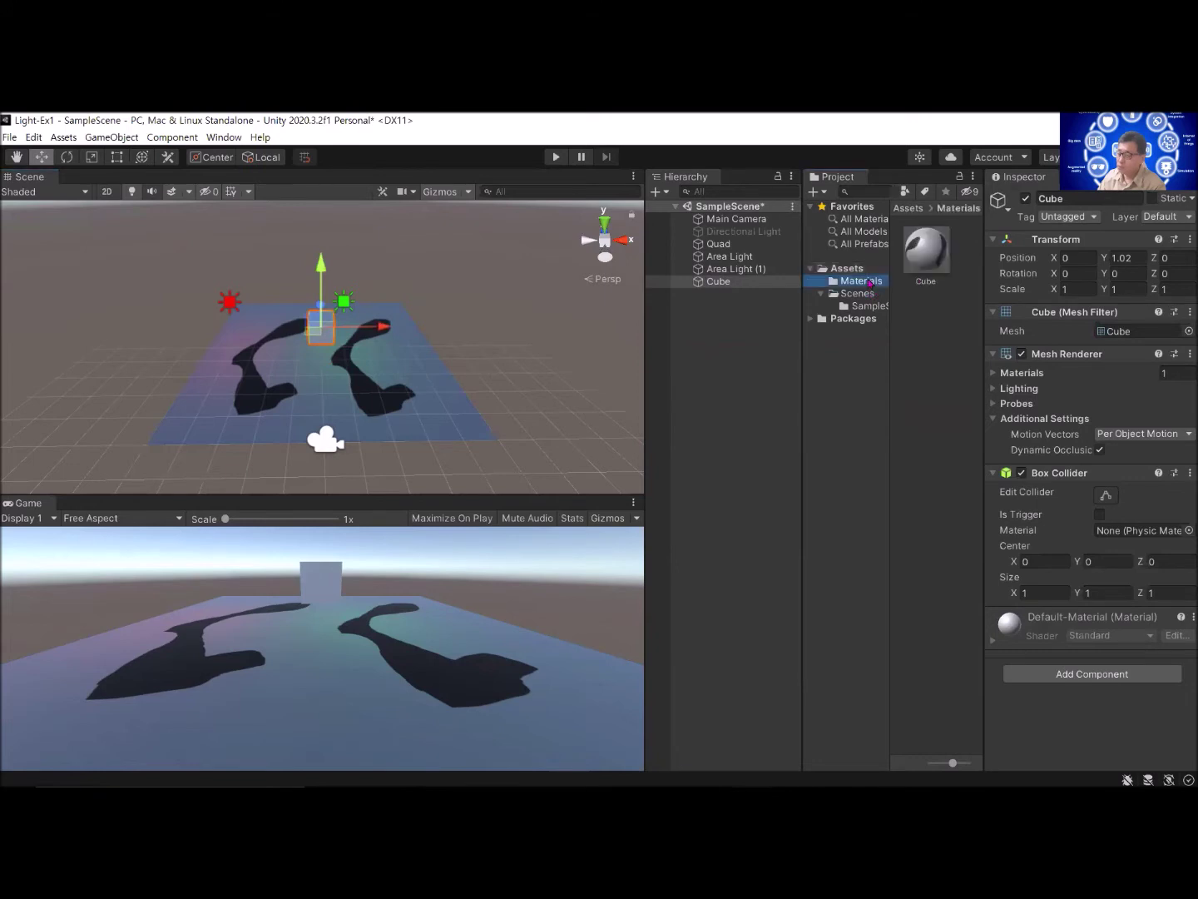
left_click(926, 251)
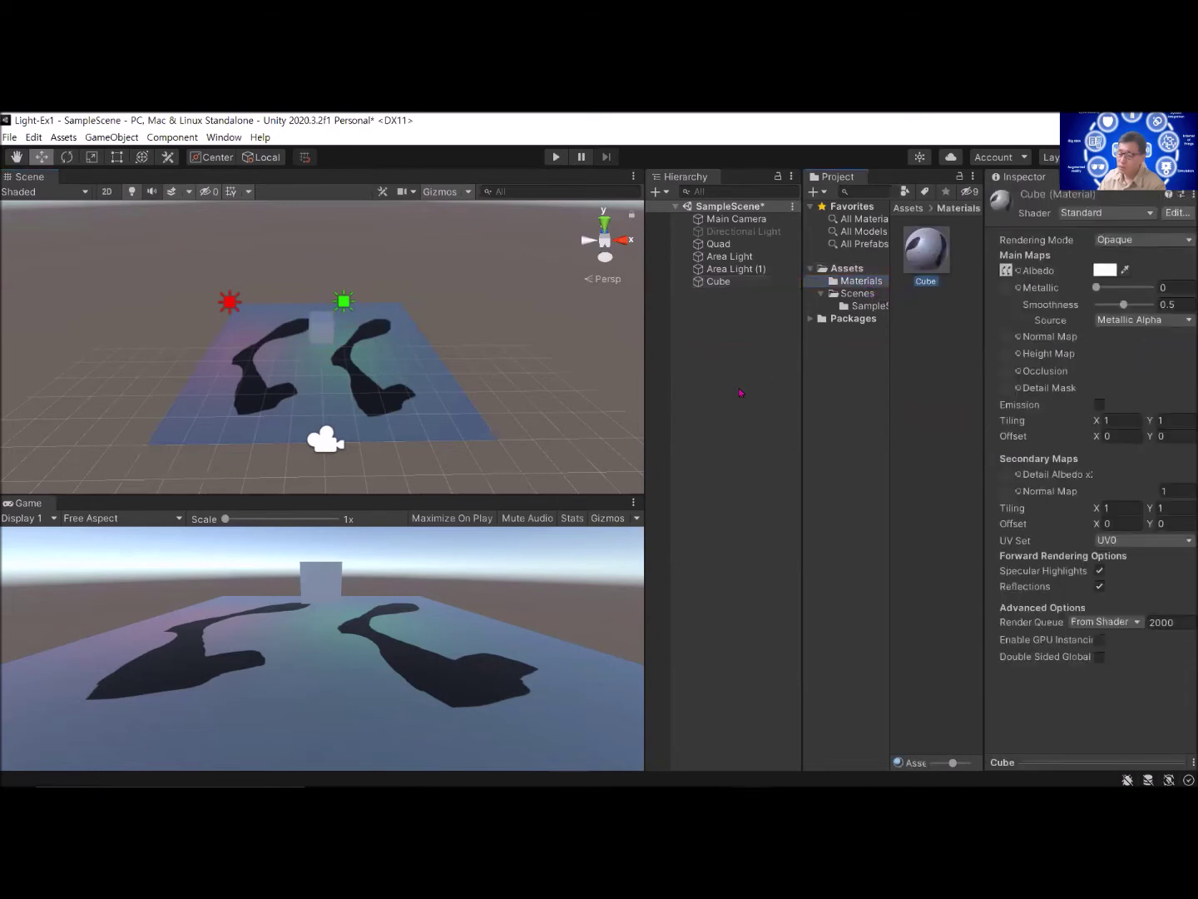
left_click(721, 244)
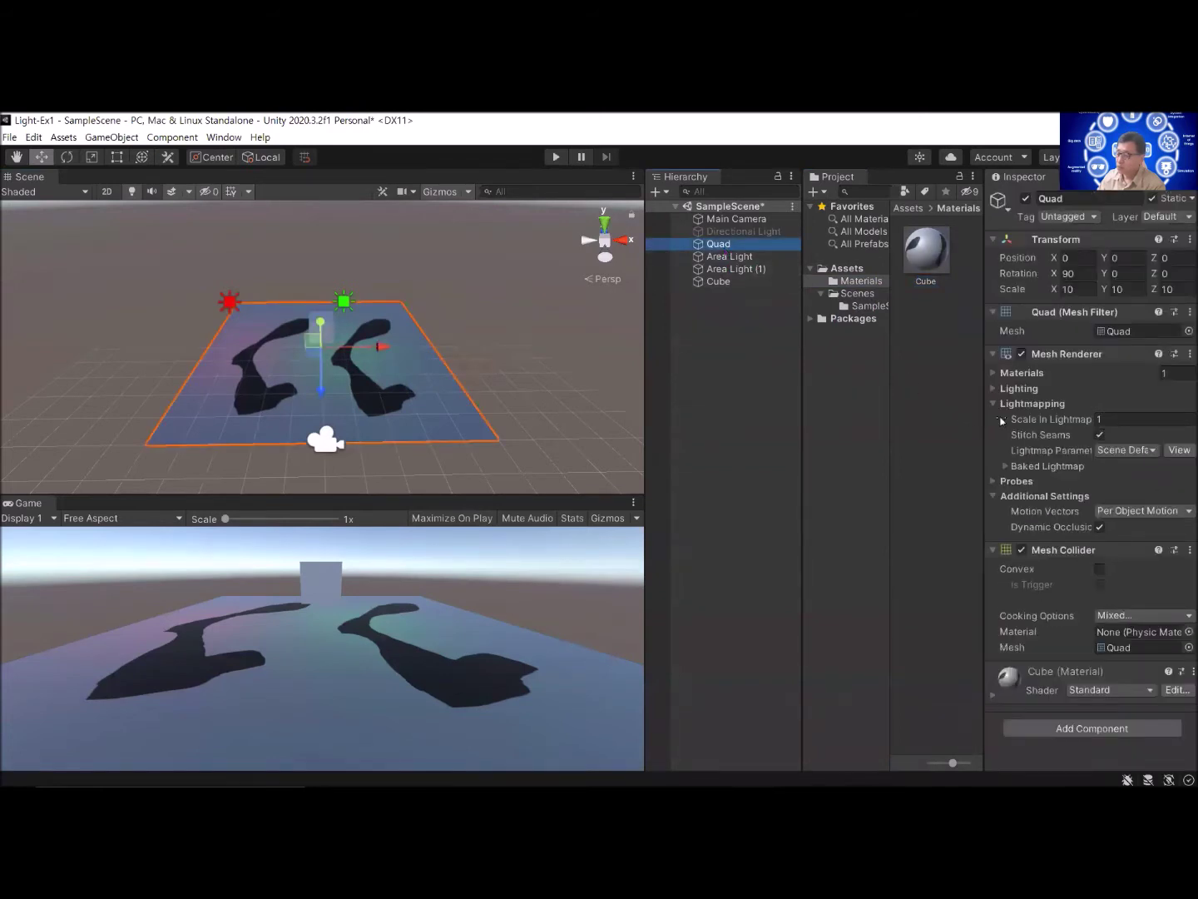
left_click(993, 696)
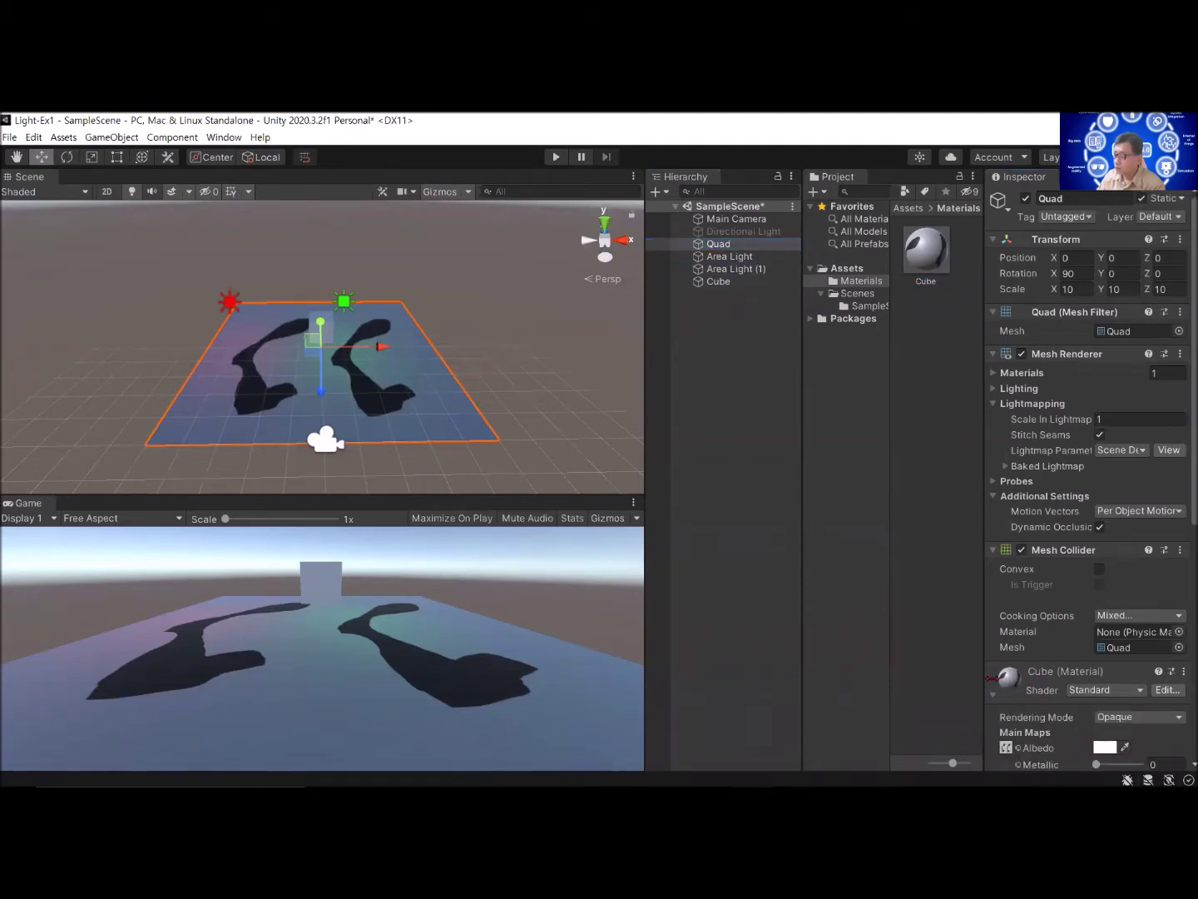
left_click(1017, 749)
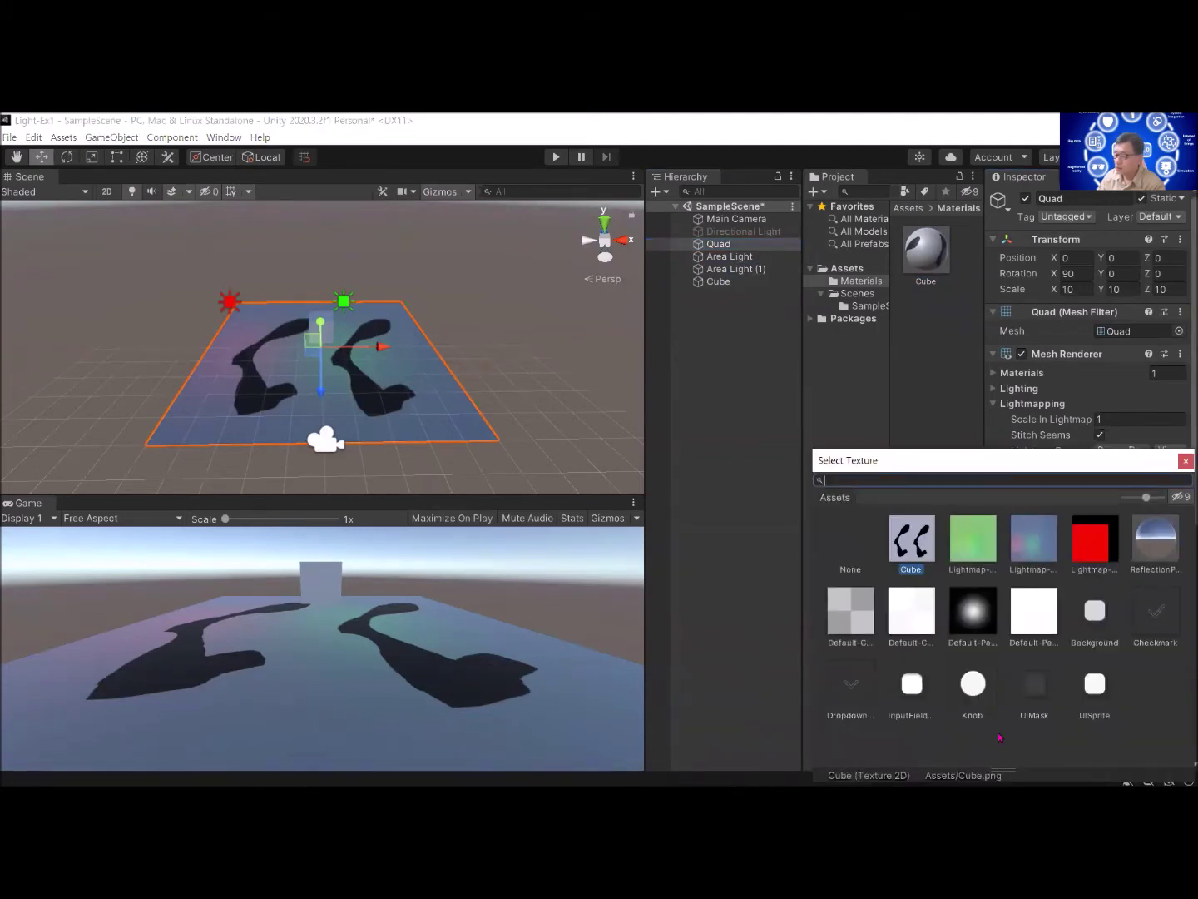
left_click(852, 571)
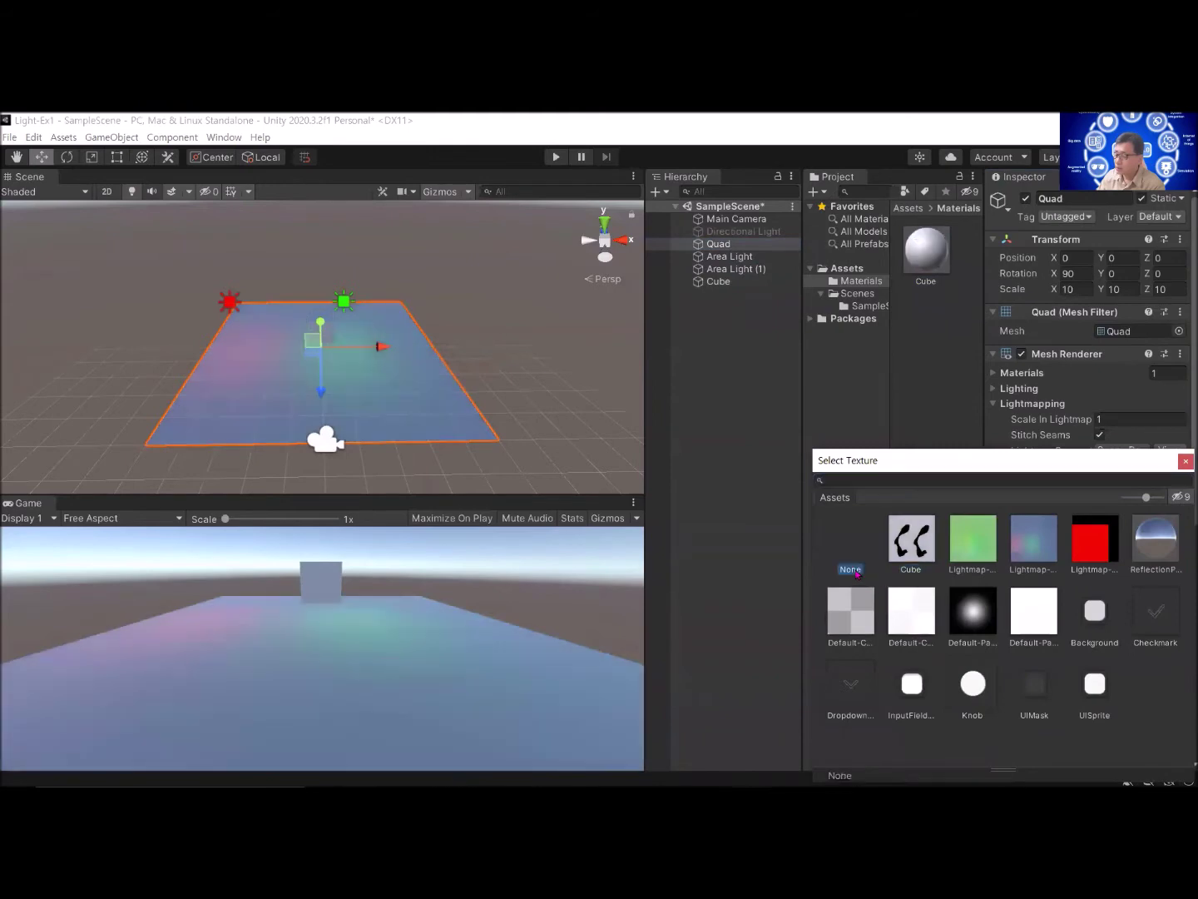
left_click(1185, 462)
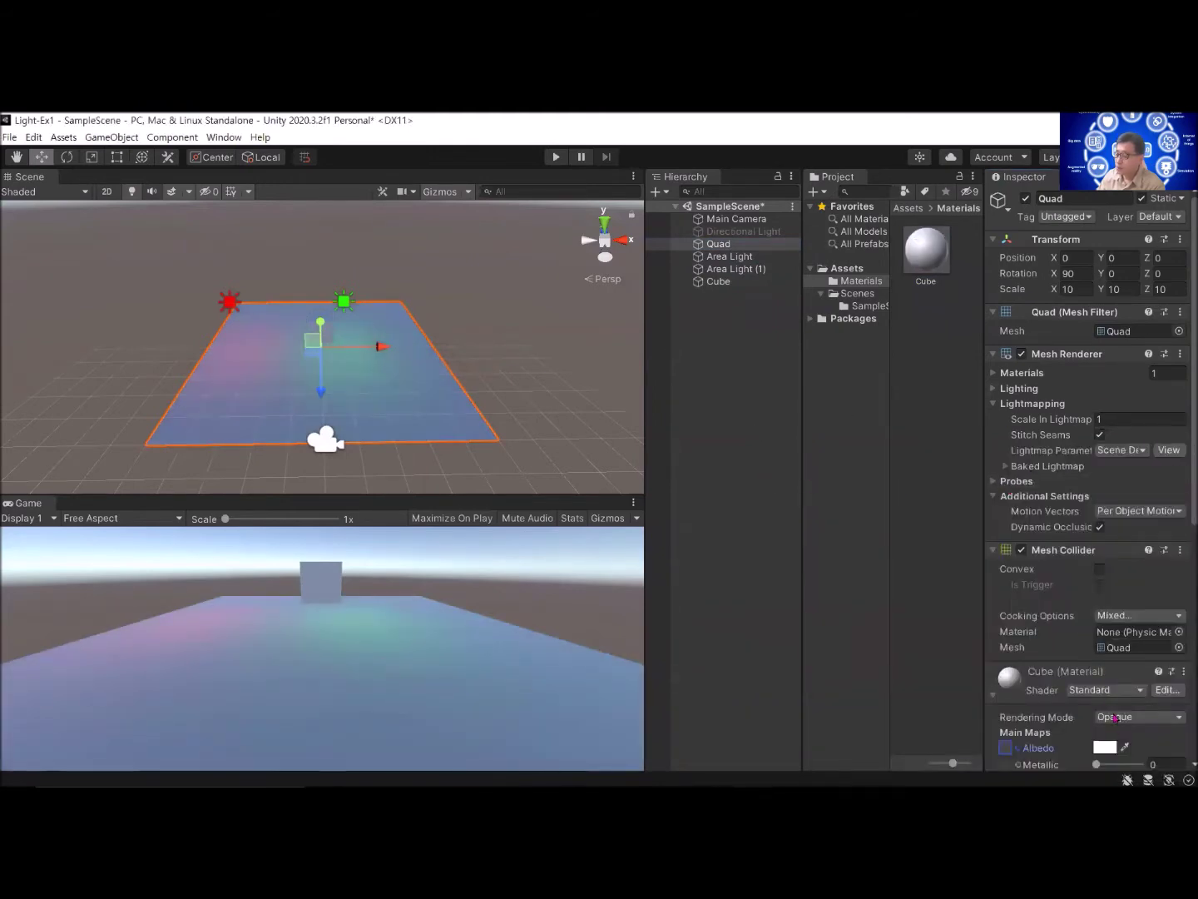
Step: Set the albedo colour of the quad's material to dark grey, hexadecimal 443C3C, and deselect the quad
left_click(1105, 747)
left_click(1083, 543)
left_click_drag(1083, 544, 1071, 552)
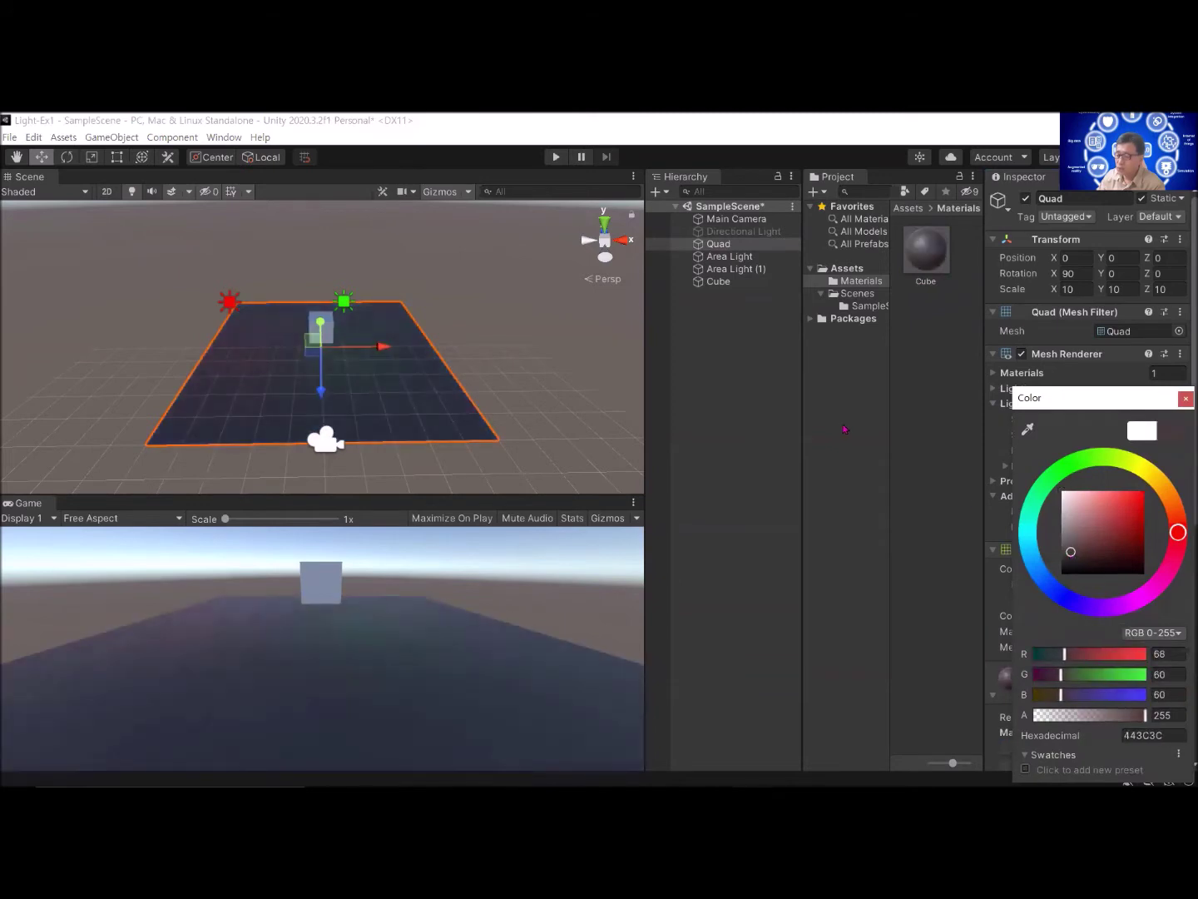
left_click(837, 411)
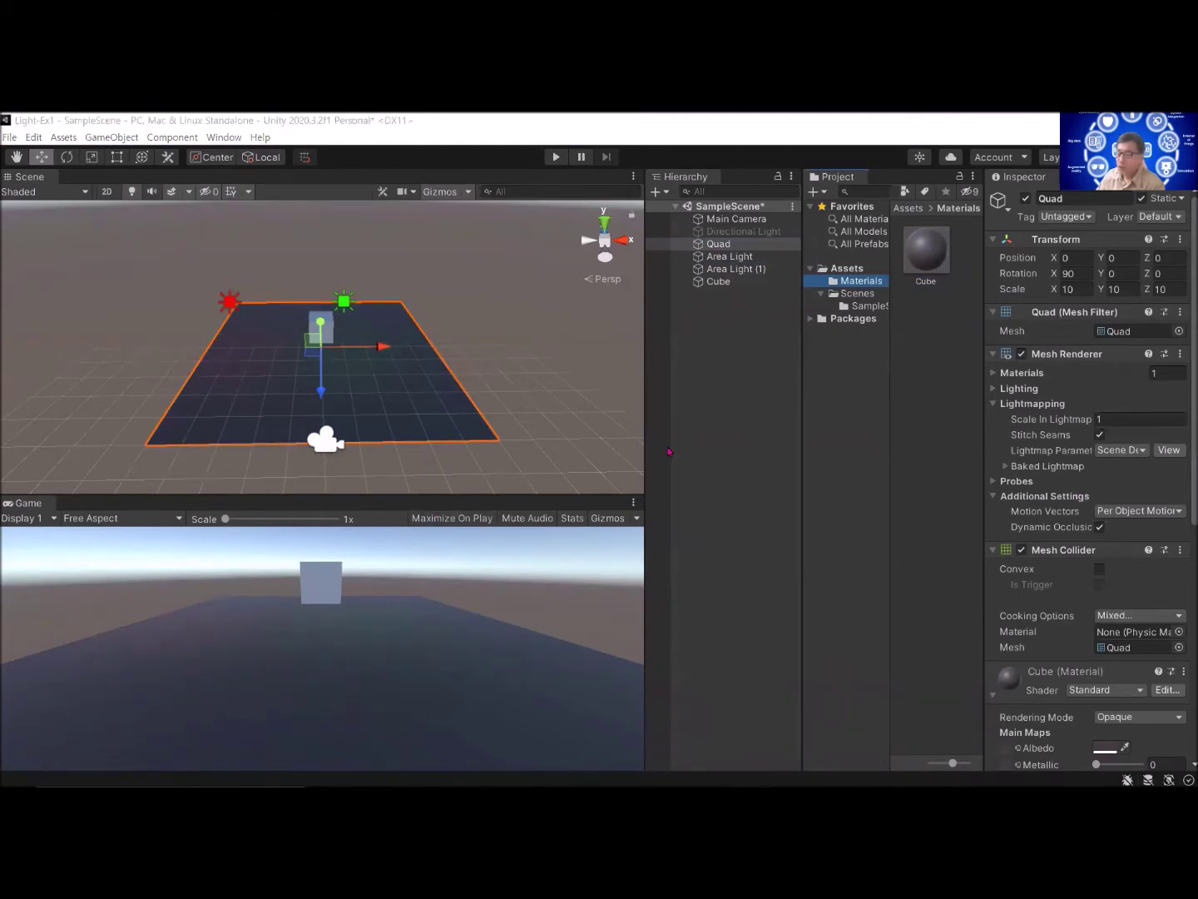
left_click(745, 408)
middle_click_drag(347, 386, 341, 392)
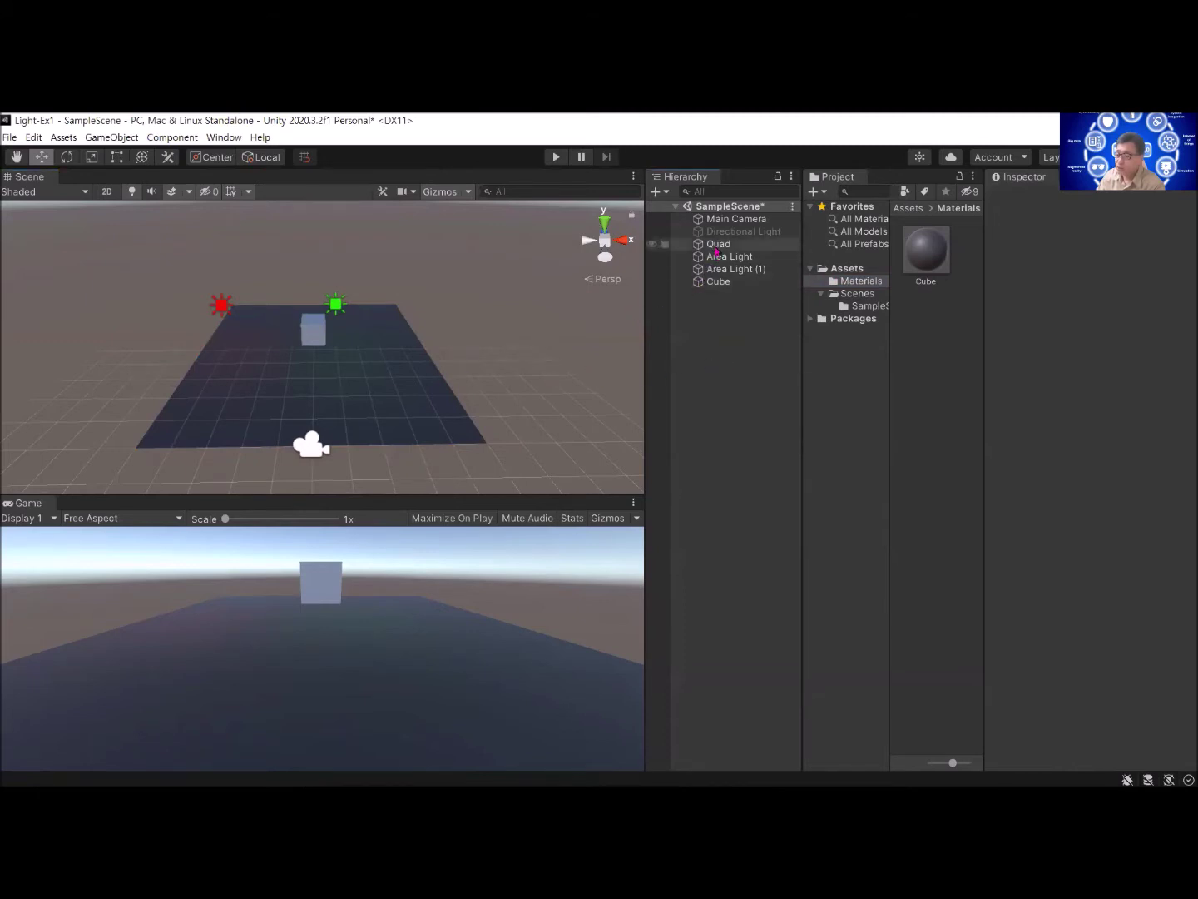
Step: Delete the quad, both area lights and the cube from SampleScene
left_click(715, 246)
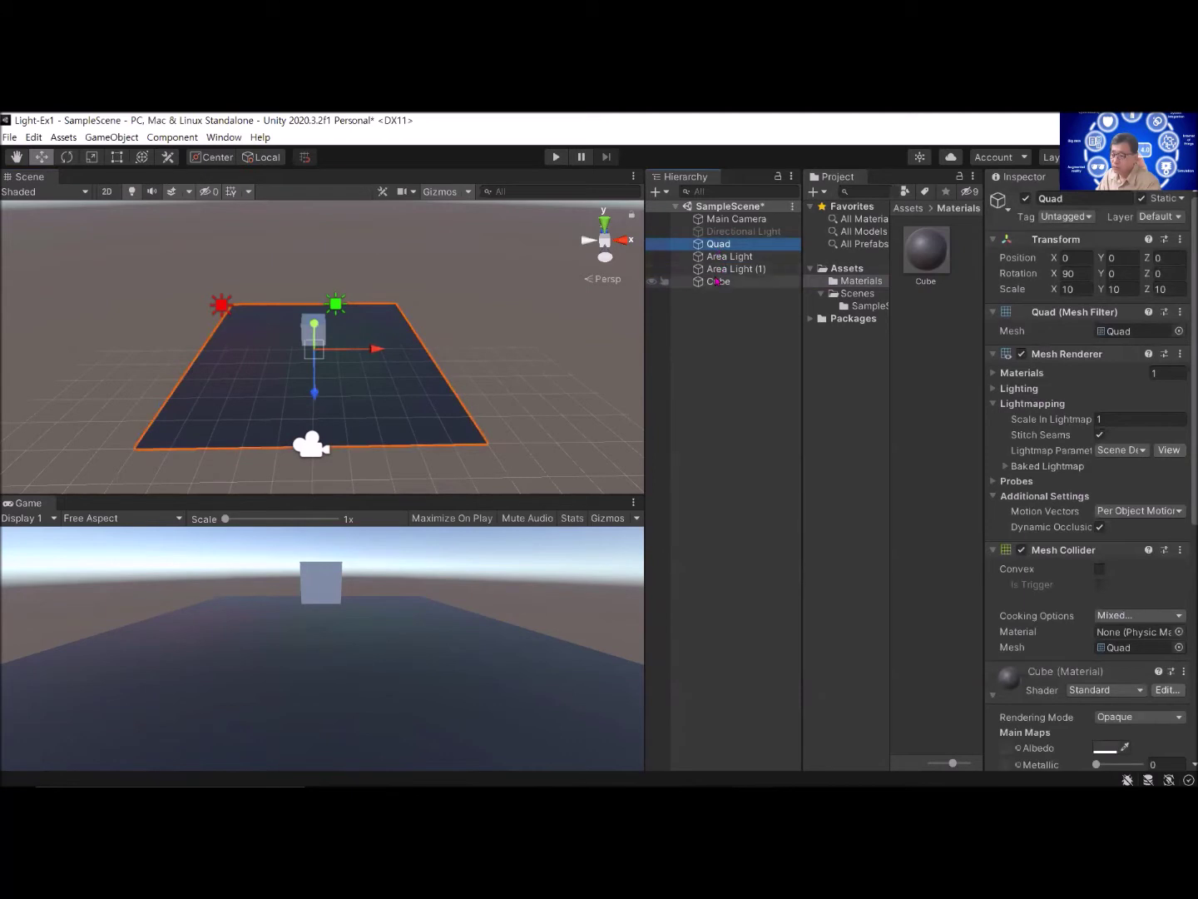
left_click(712, 282, "shift")
key("Delete")
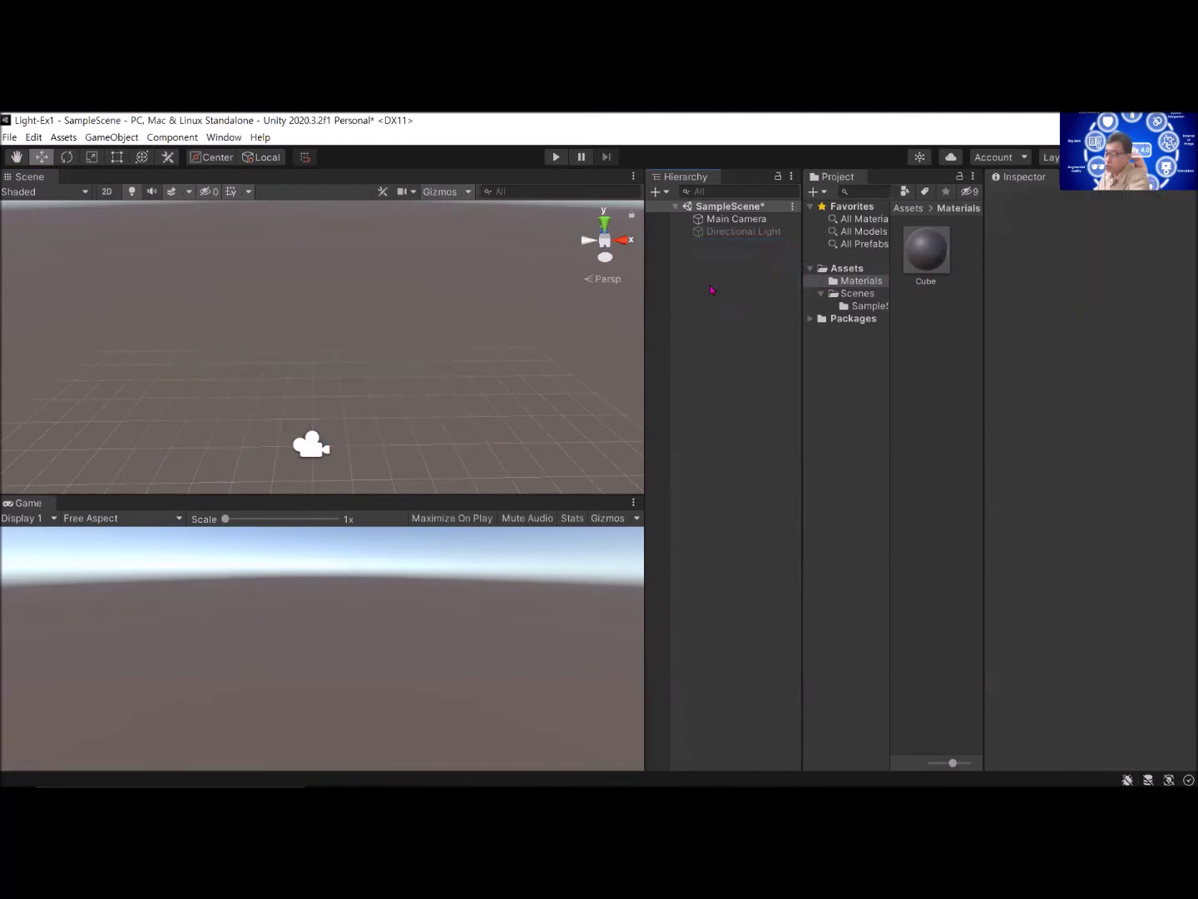
Step: Enable the directional light and save SampleScene
left_click(717, 235)
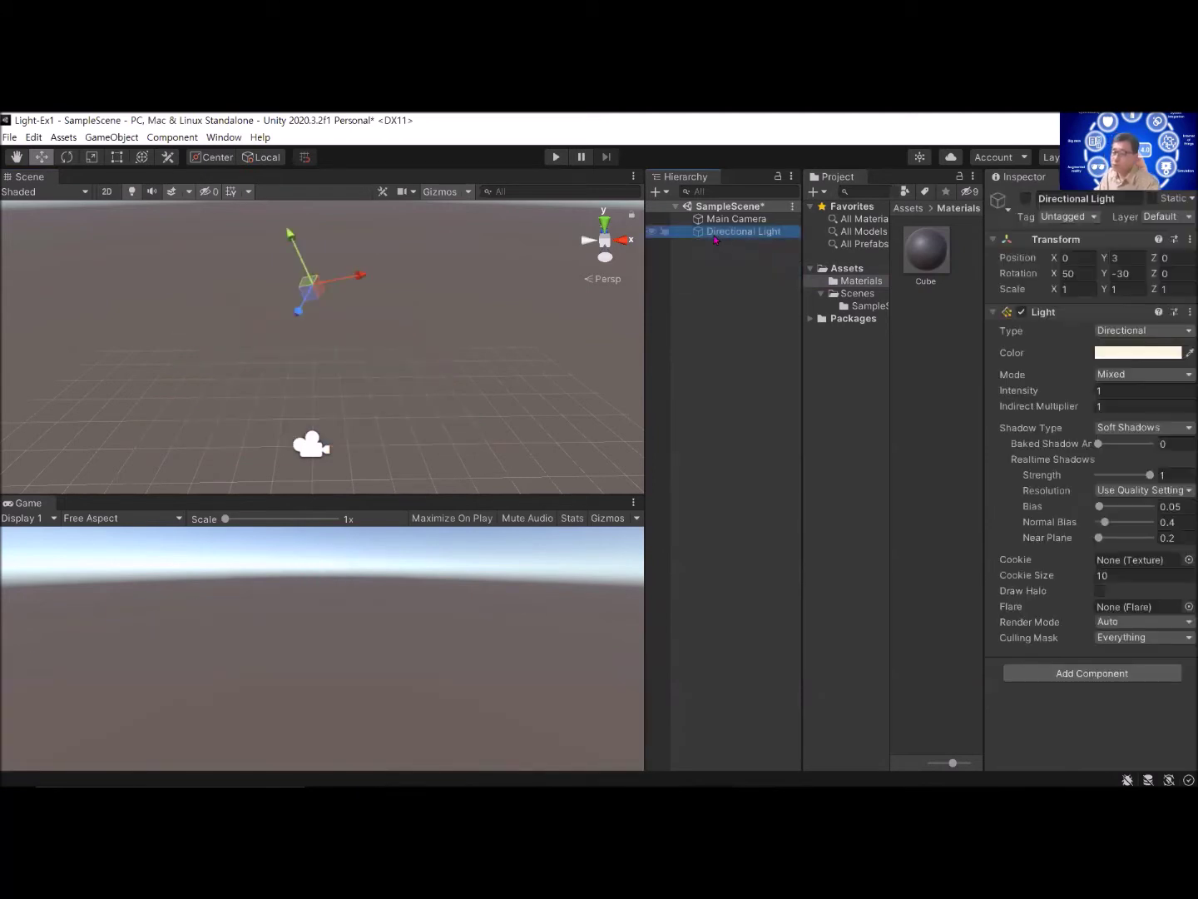
left_click(1026, 199)
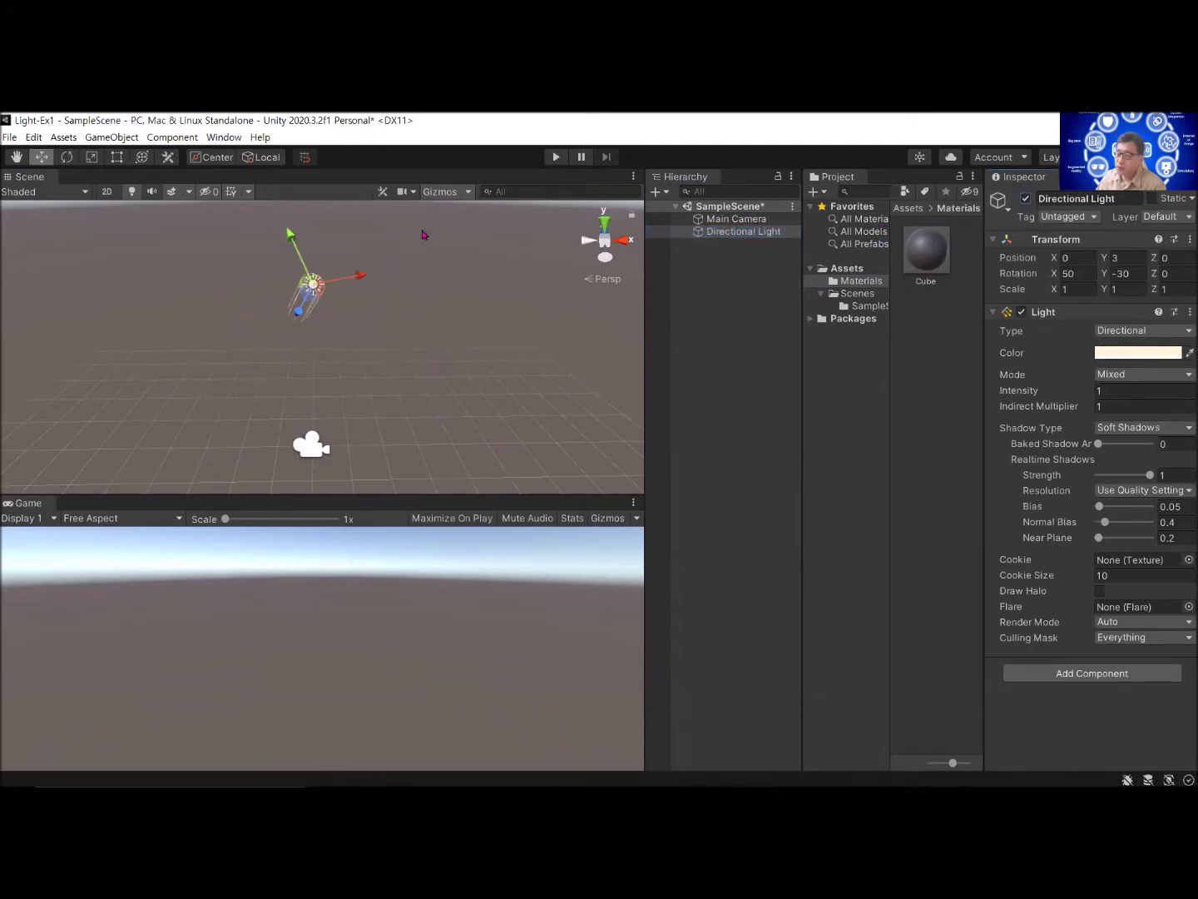
left_click(728, 293)
left_click(741, 210)
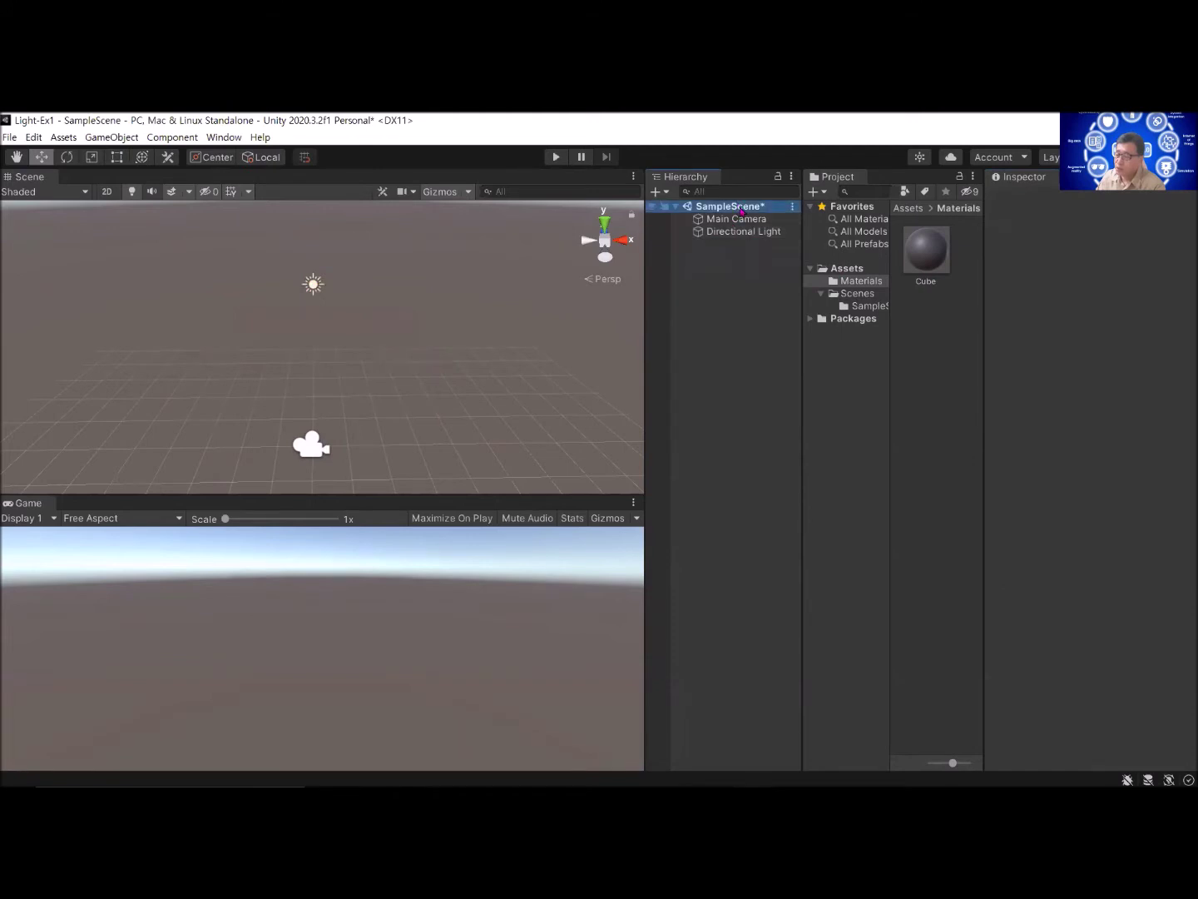
right_click(741, 210)
left_click(775, 236)
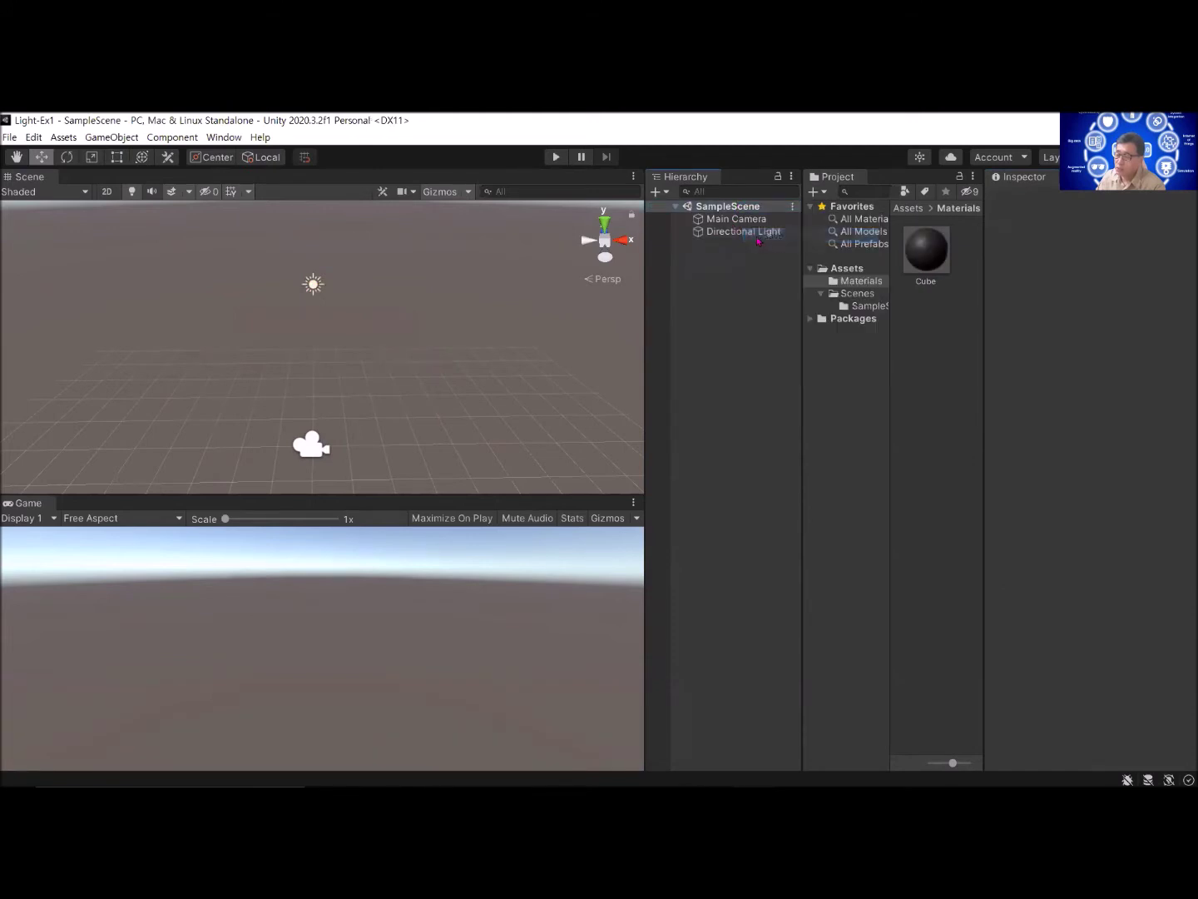
left_click(736, 220)
left_click(725, 233)
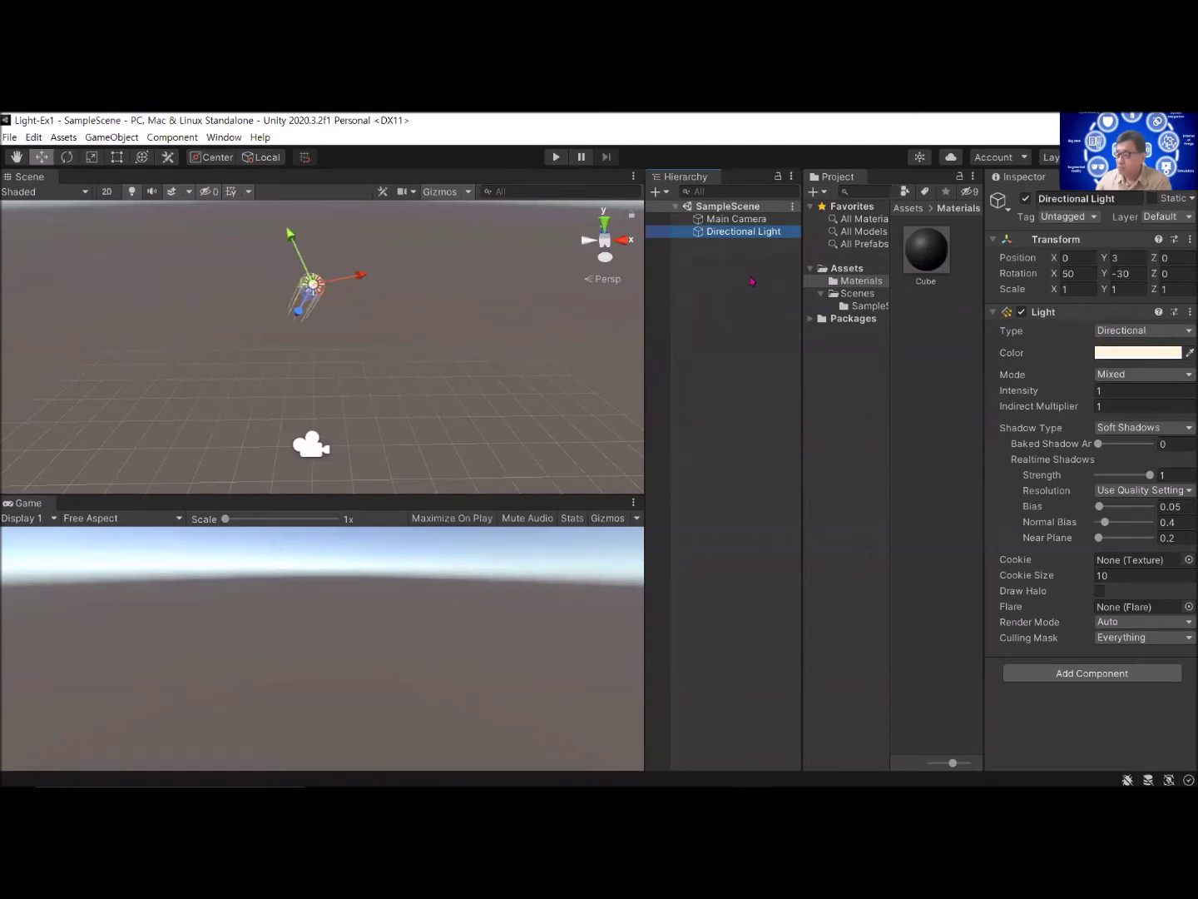
left_click(718, 221)
left_click(715, 234)
Step: Add a 3D quad to SampleScene, keeping its default name
left_click(693, 266)
right_click(693, 261)
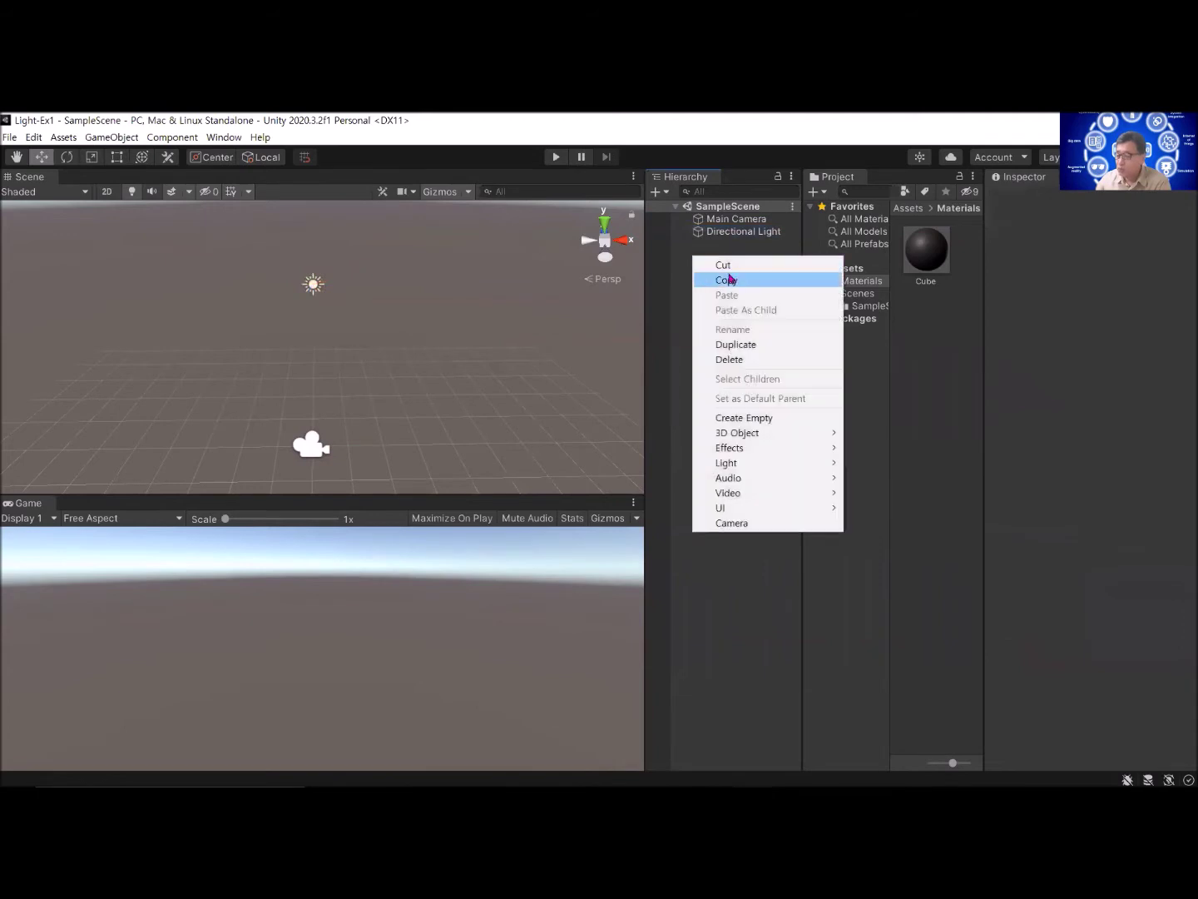
mouse_move(749, 436)
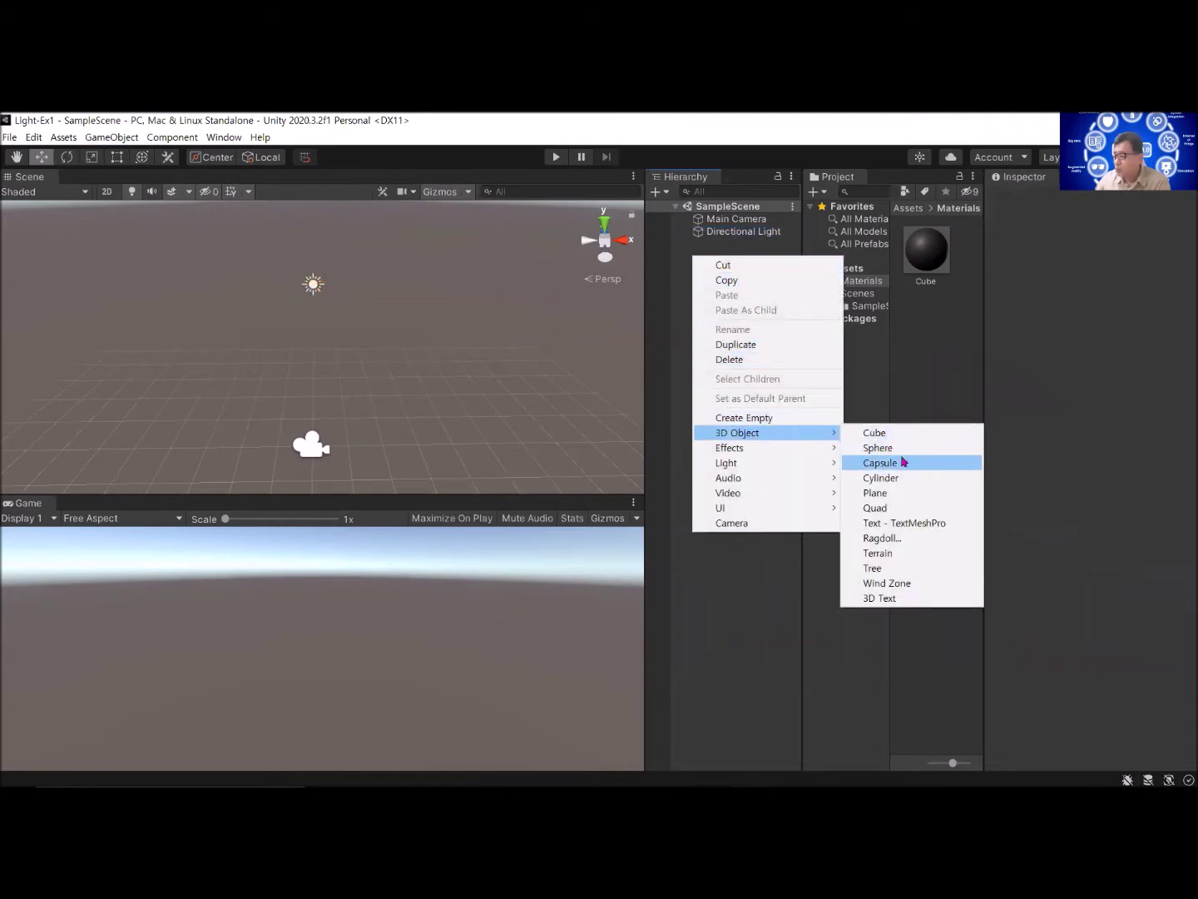
left_click(893, 515)
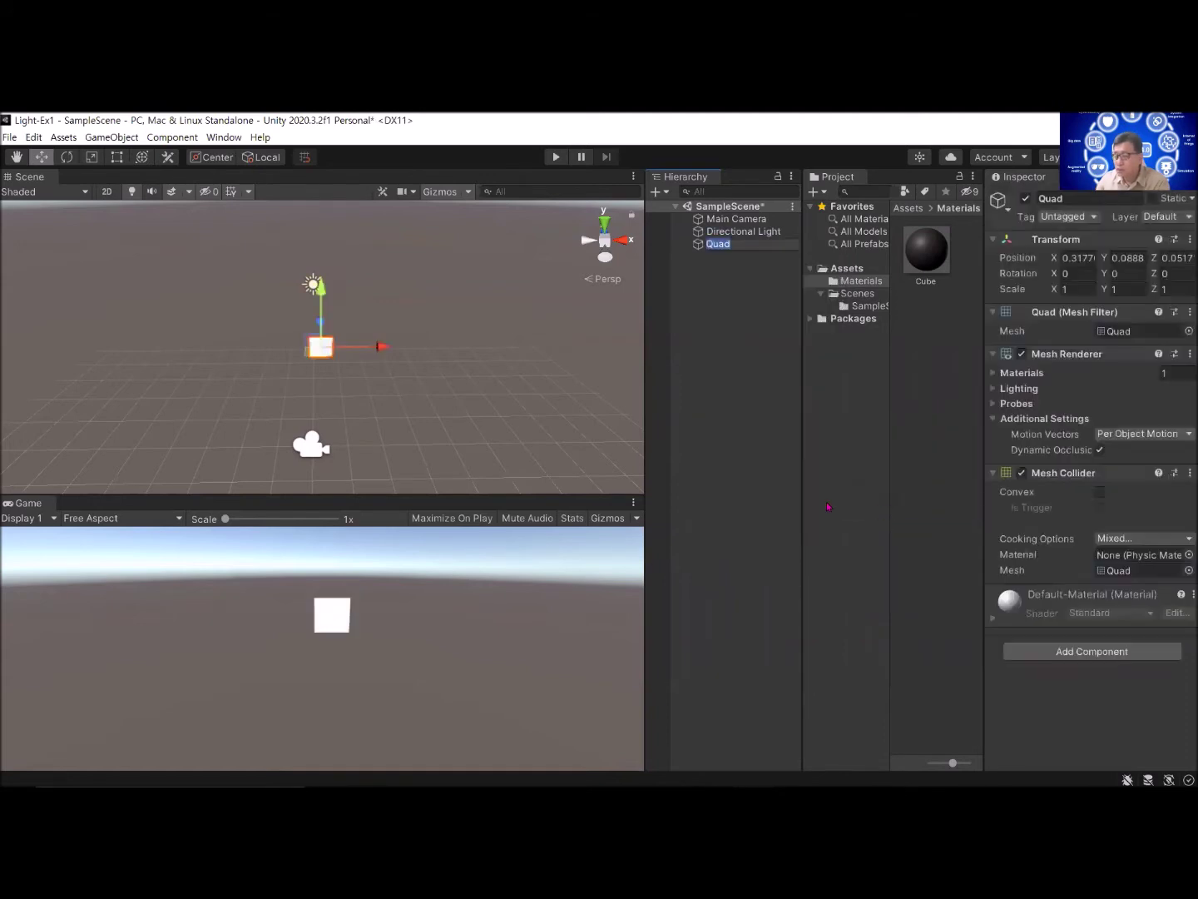
left_click(745, 246)
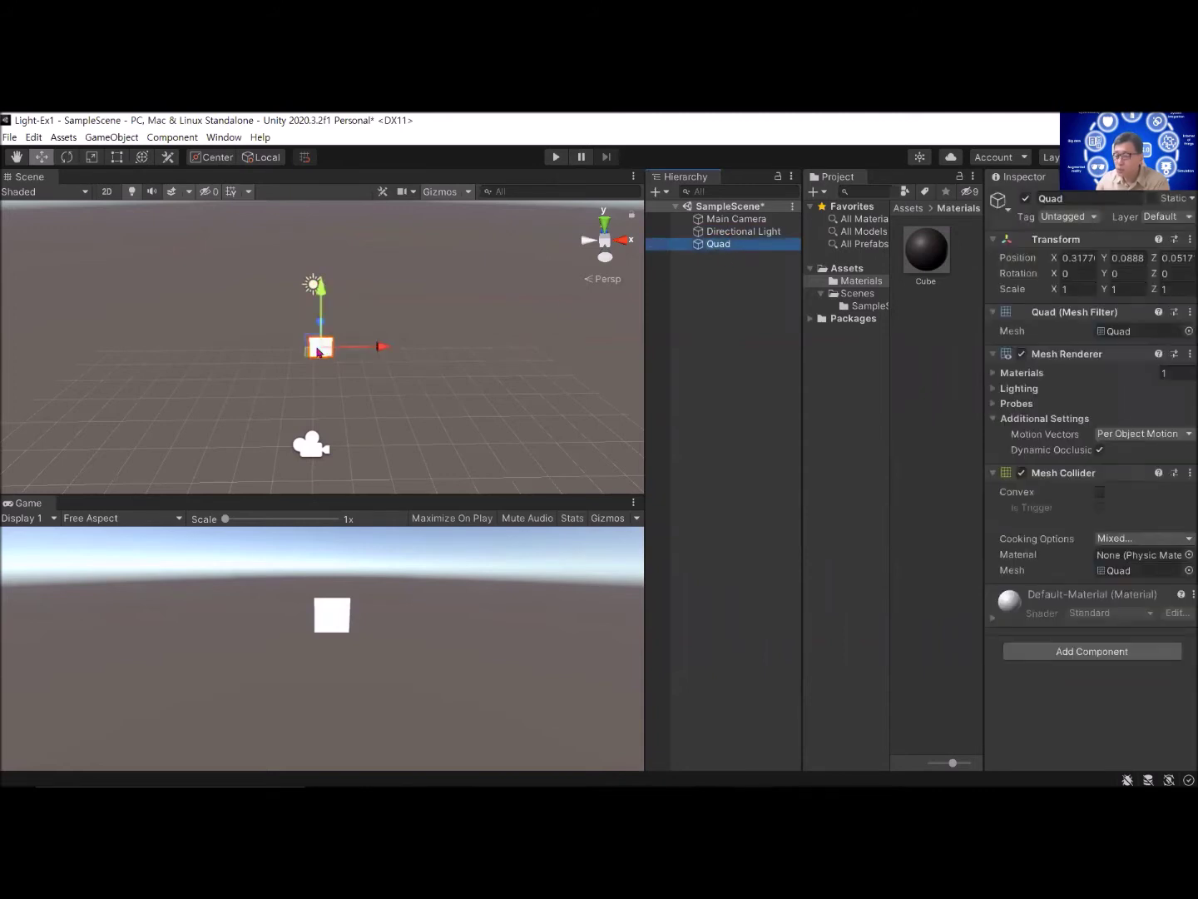
Step: Switch the scene view's shading mode to Shaded Wireframe, look closely at the quad's triangles, and deselect the quad
scroll(316, 352, "up", 3)
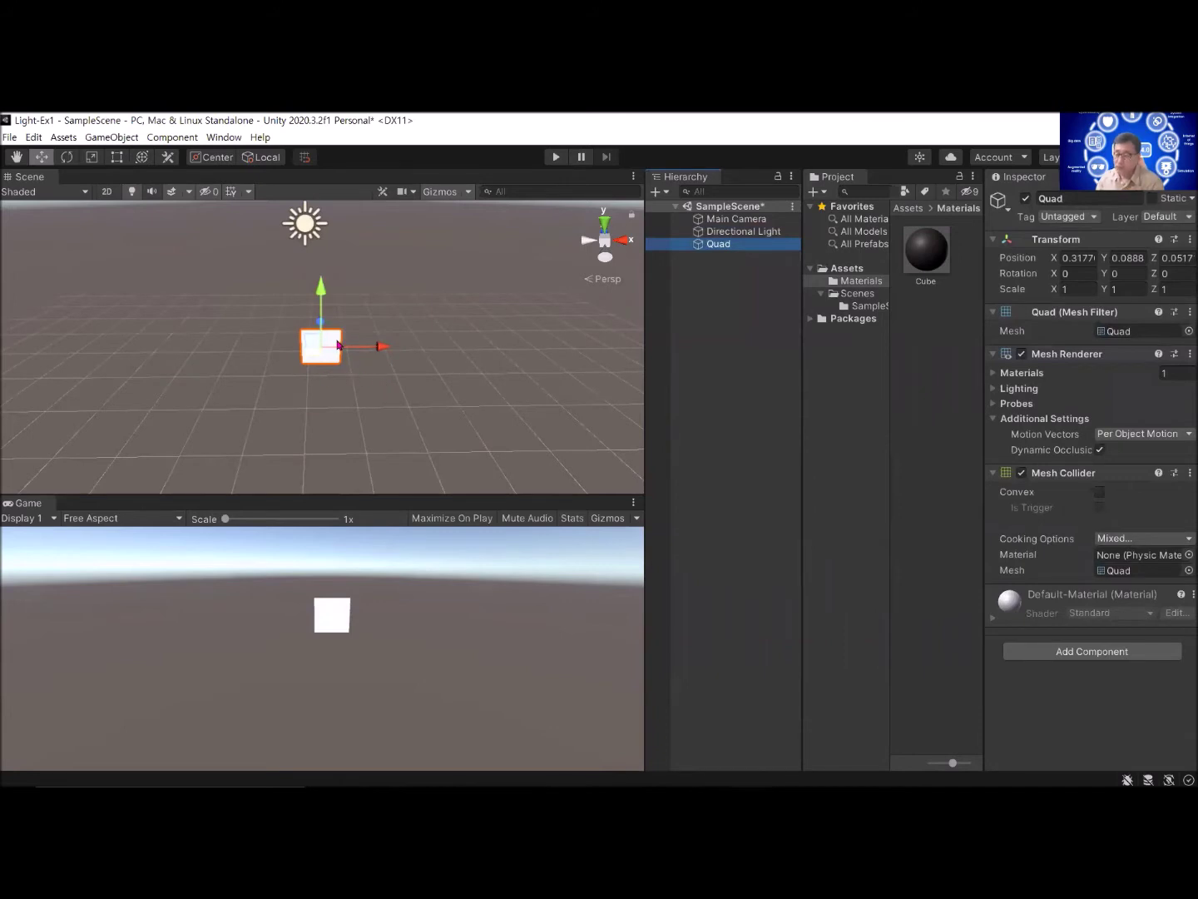
scroll(328, 349, "up", 2)
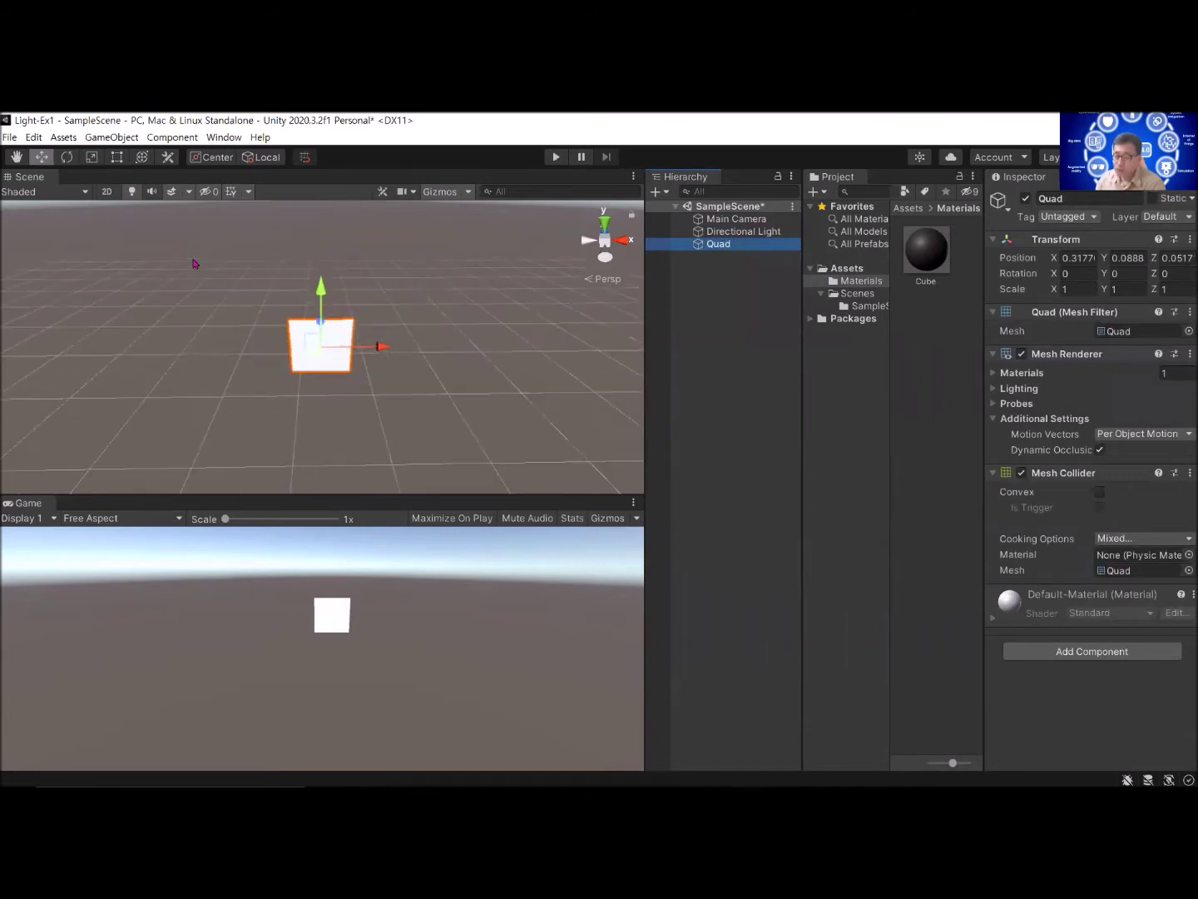
left_click(67, 193)
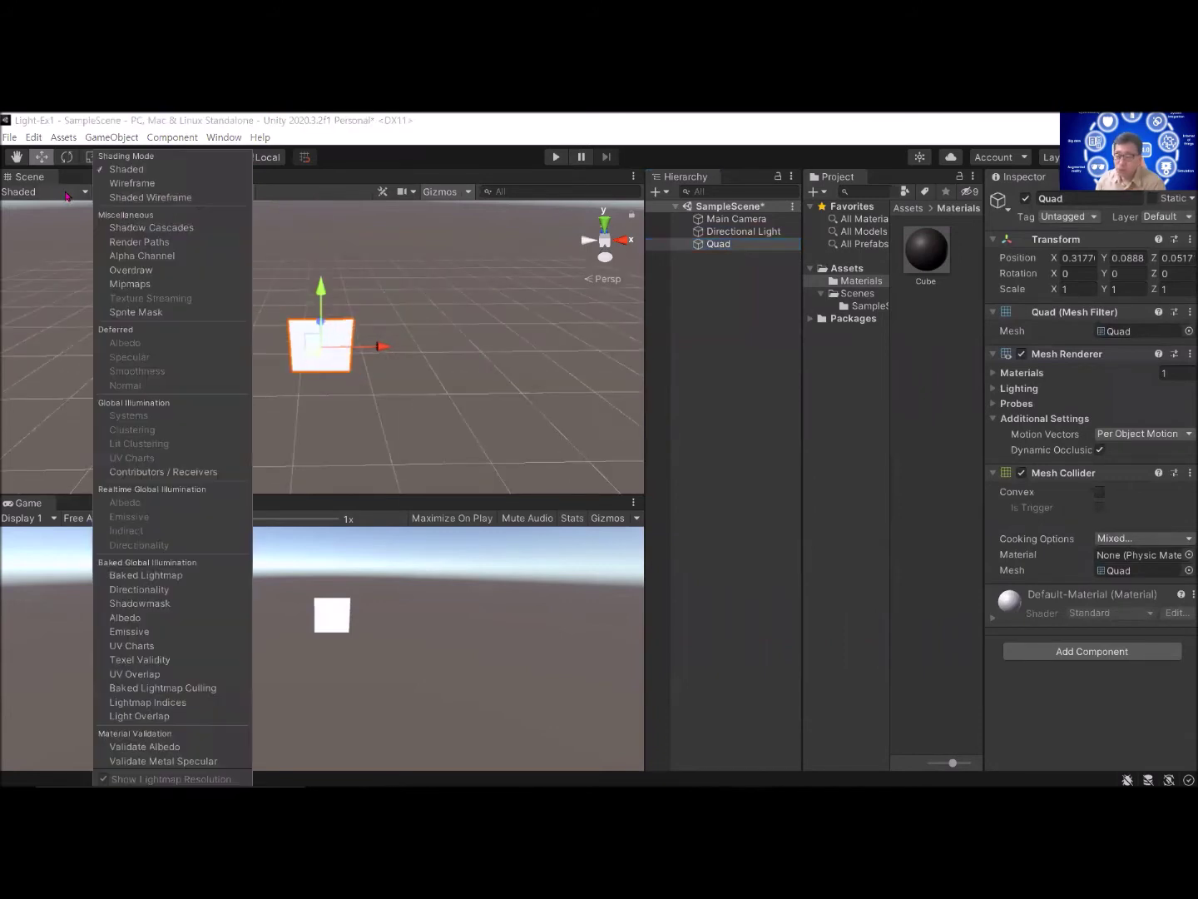
left_click(127, 198)
scroll(328, 332, "up", 3)
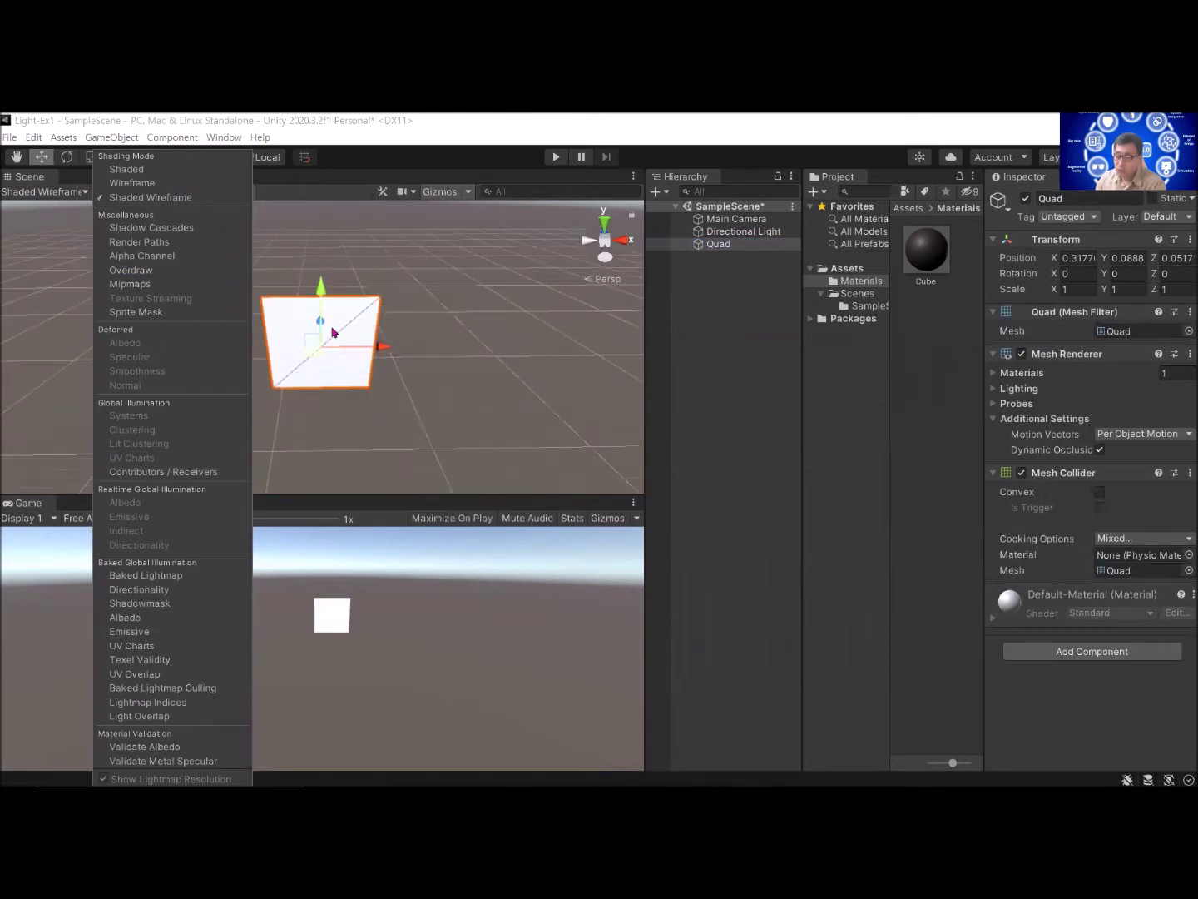
left_click(689, 416)
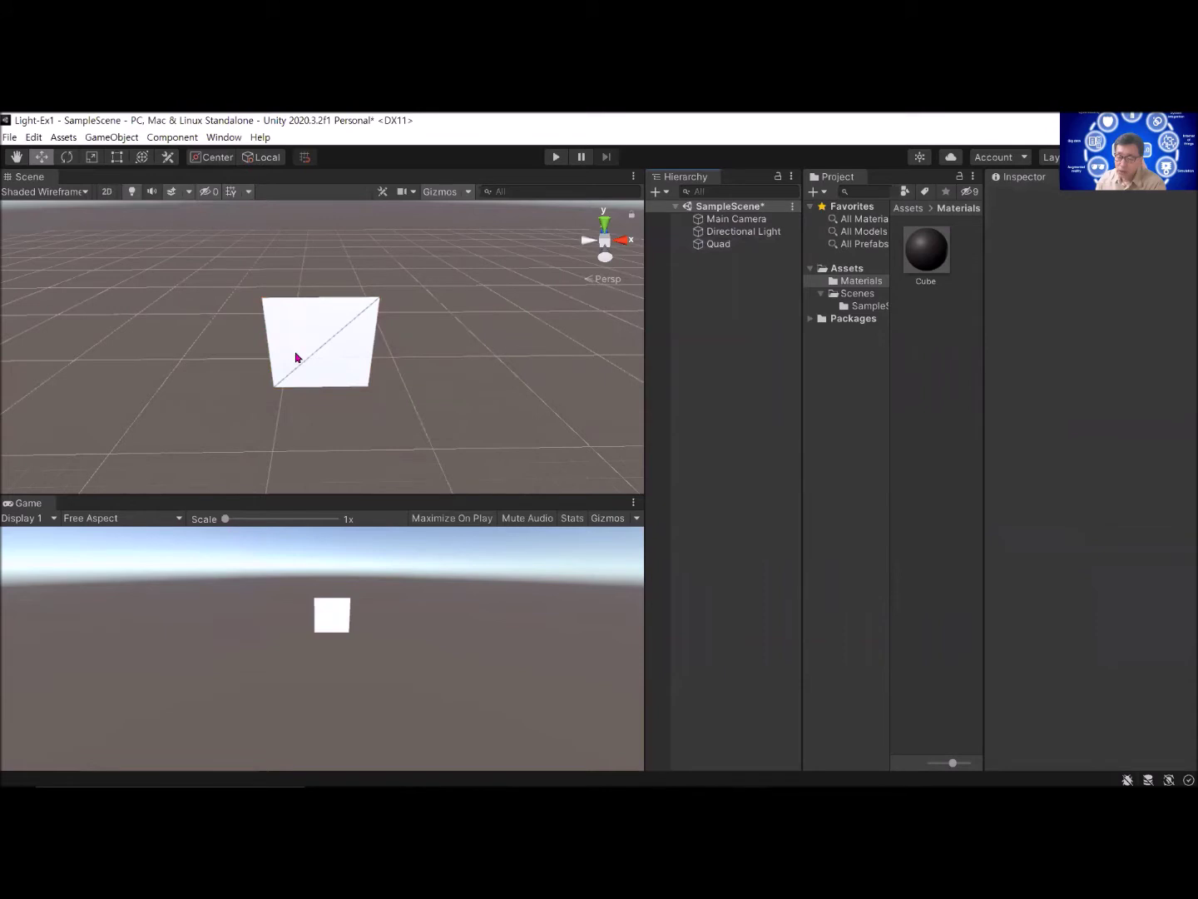
Step: Lay the quad flat by setting its X rotation to 90, and reset its position to the origin
left_click(356, 347)
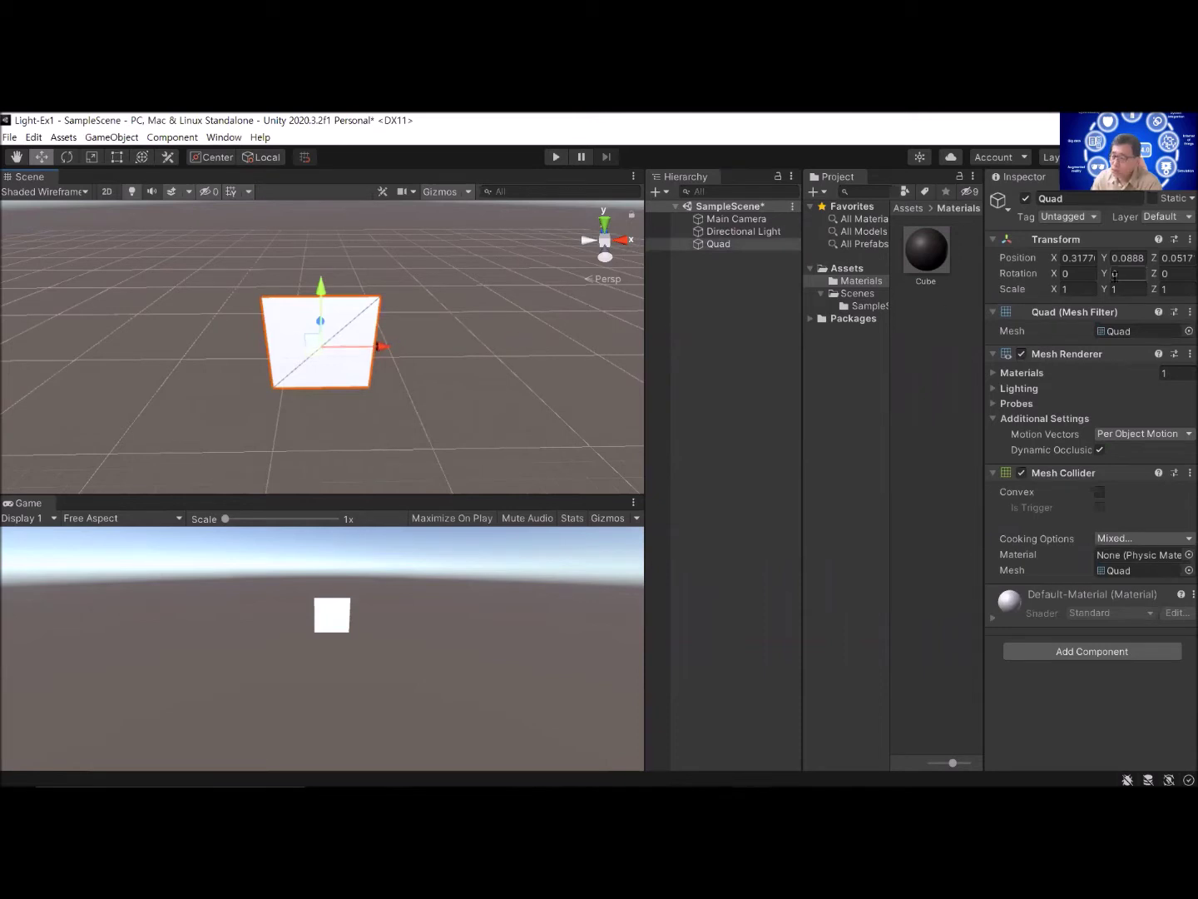
left_click(1086, 272)
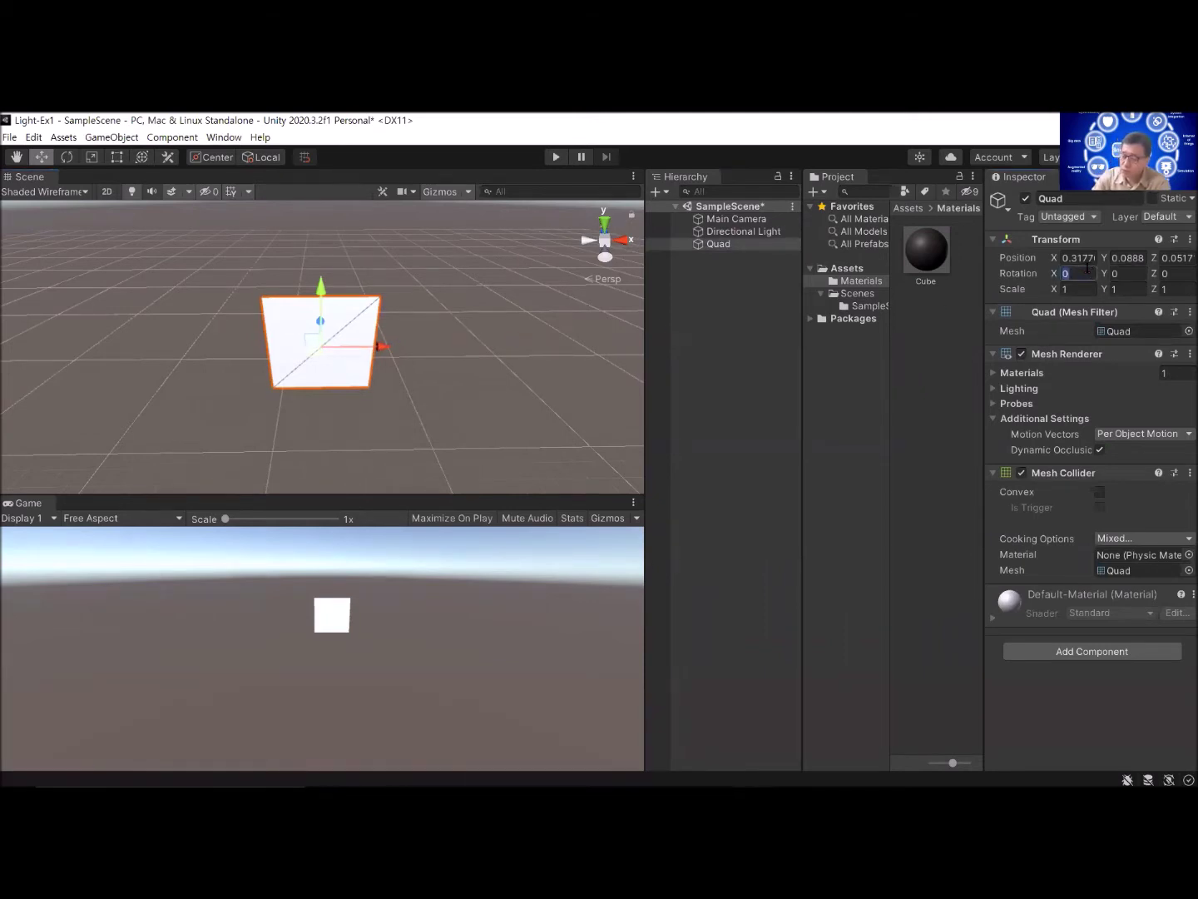
type("90")
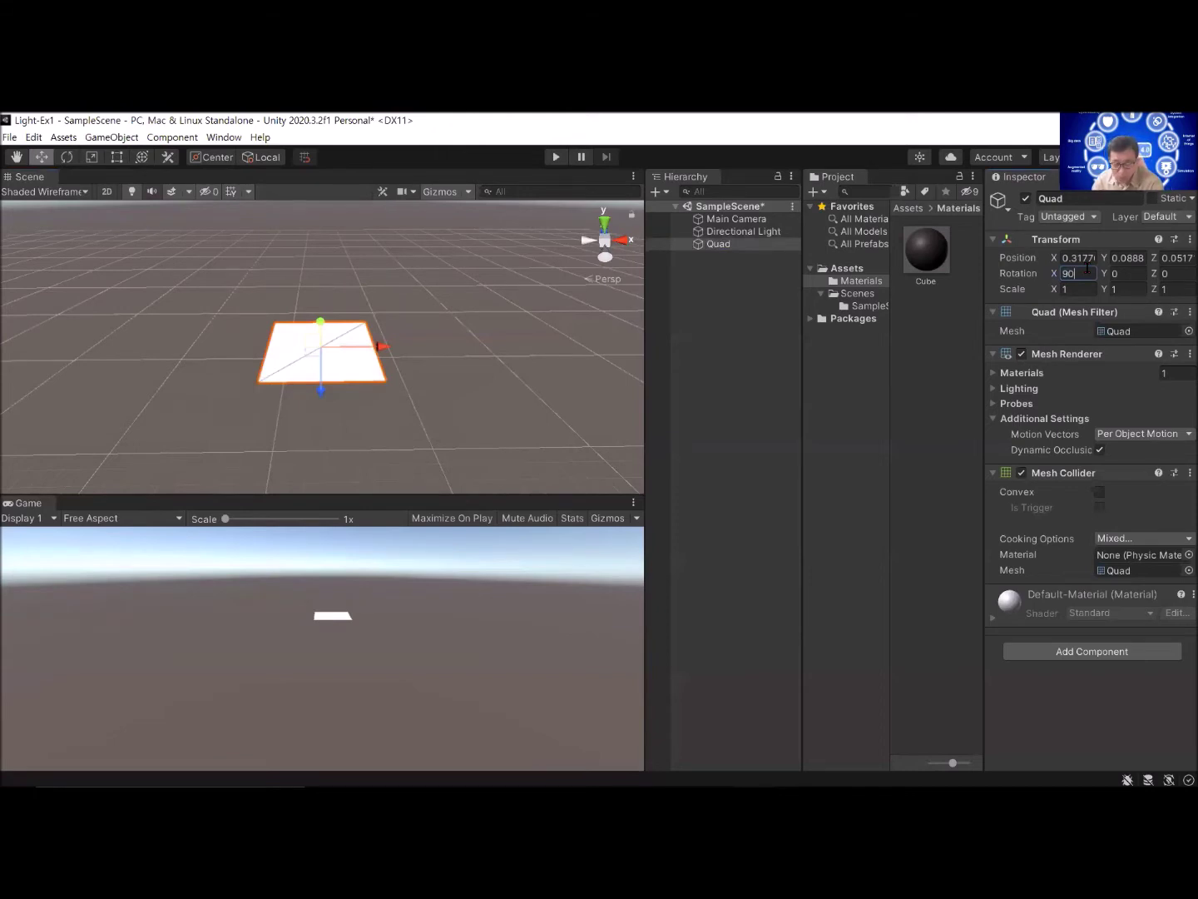
left_click(1078, 258)
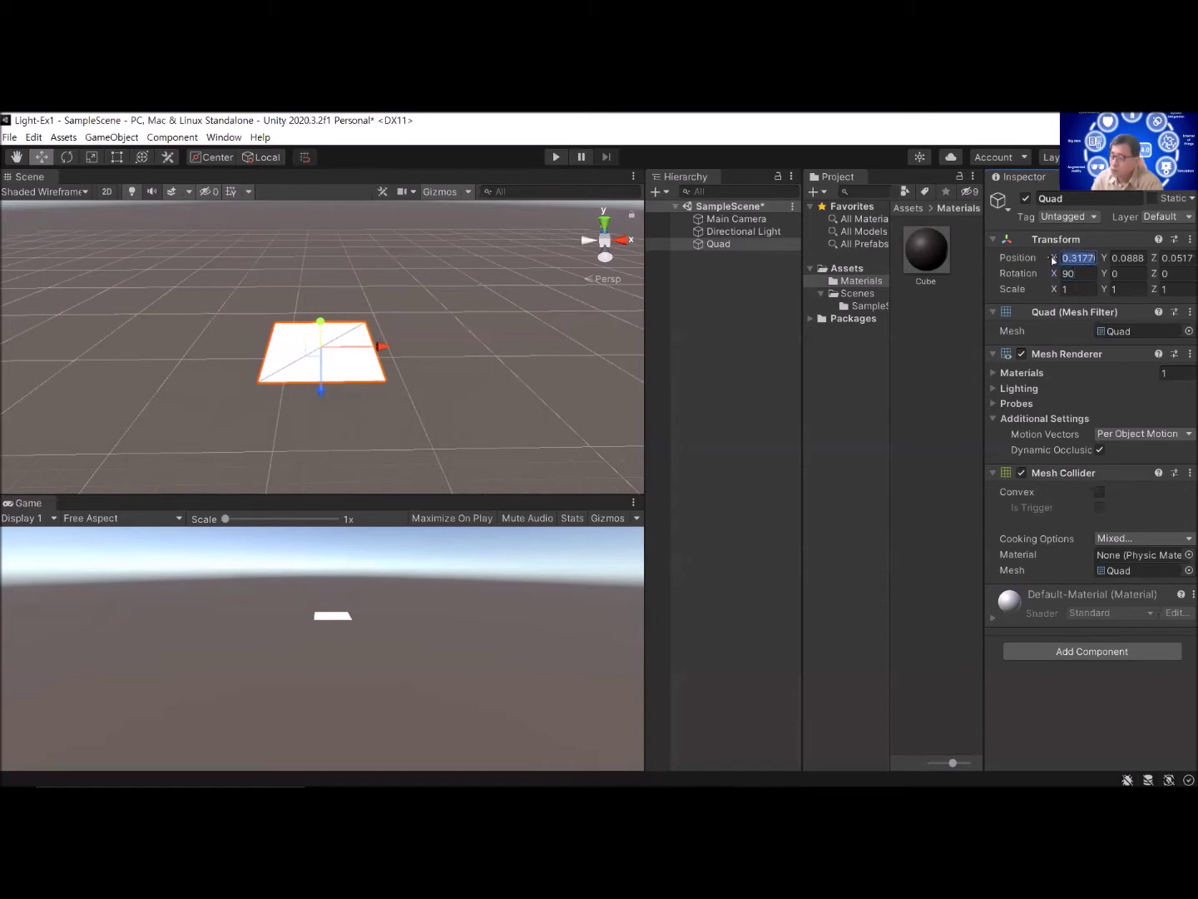
right_click(1175, 243)
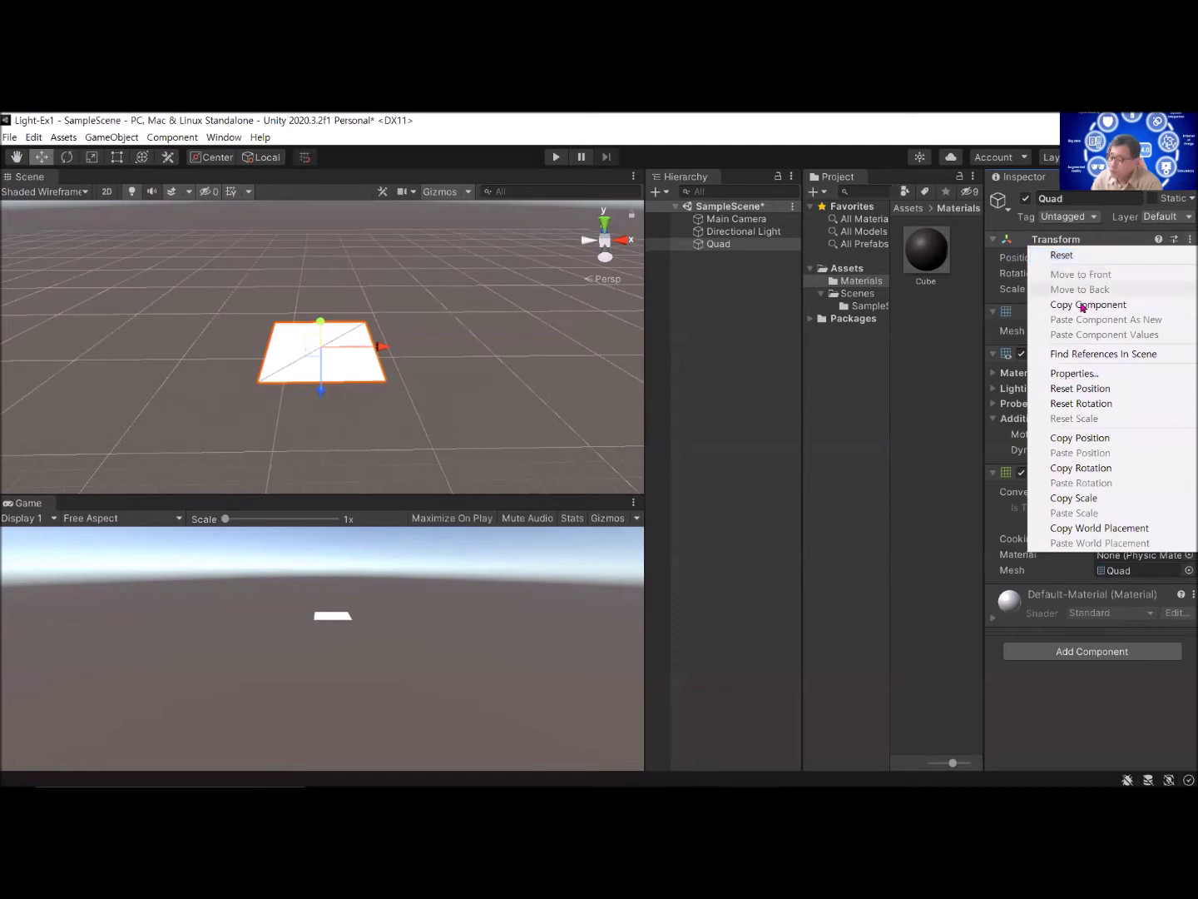
left_click(1110, 391)
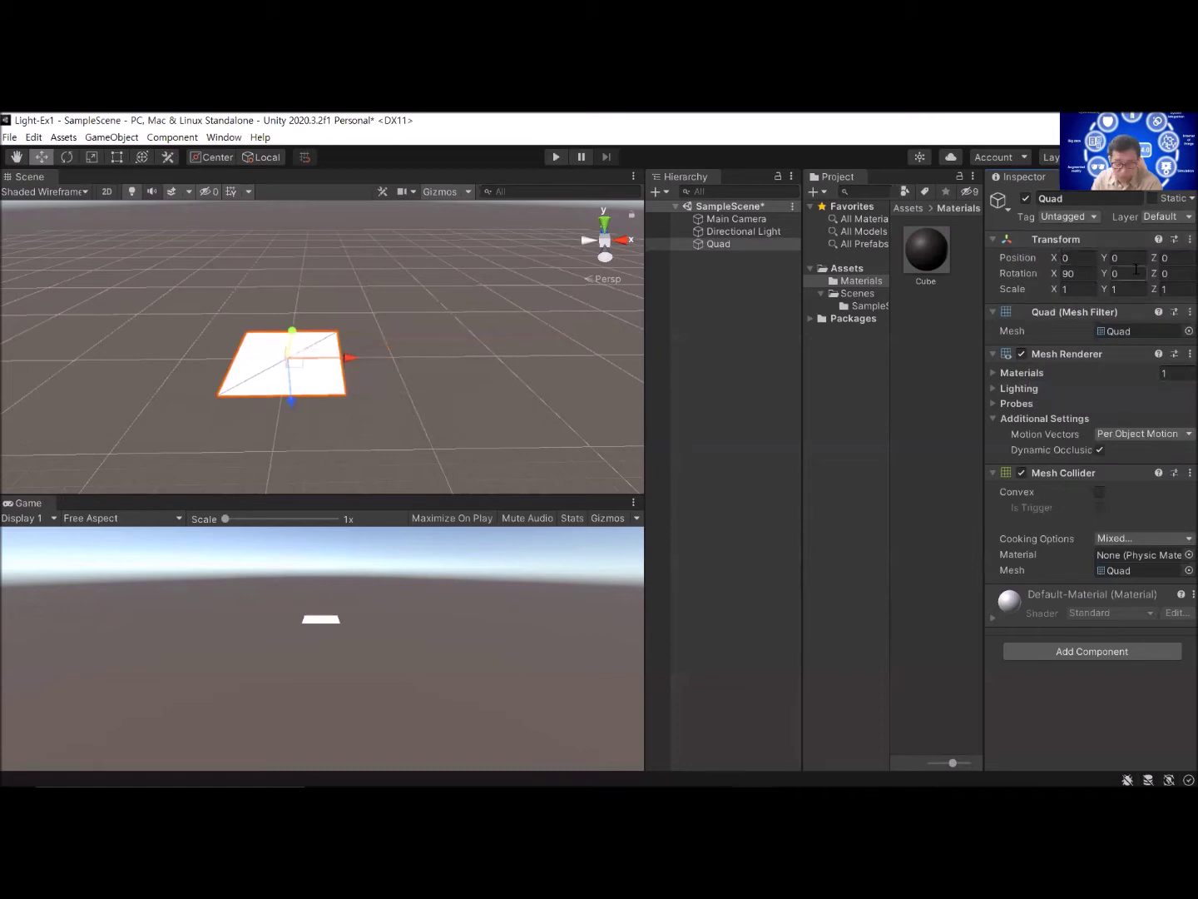
left_click(1190, 239)
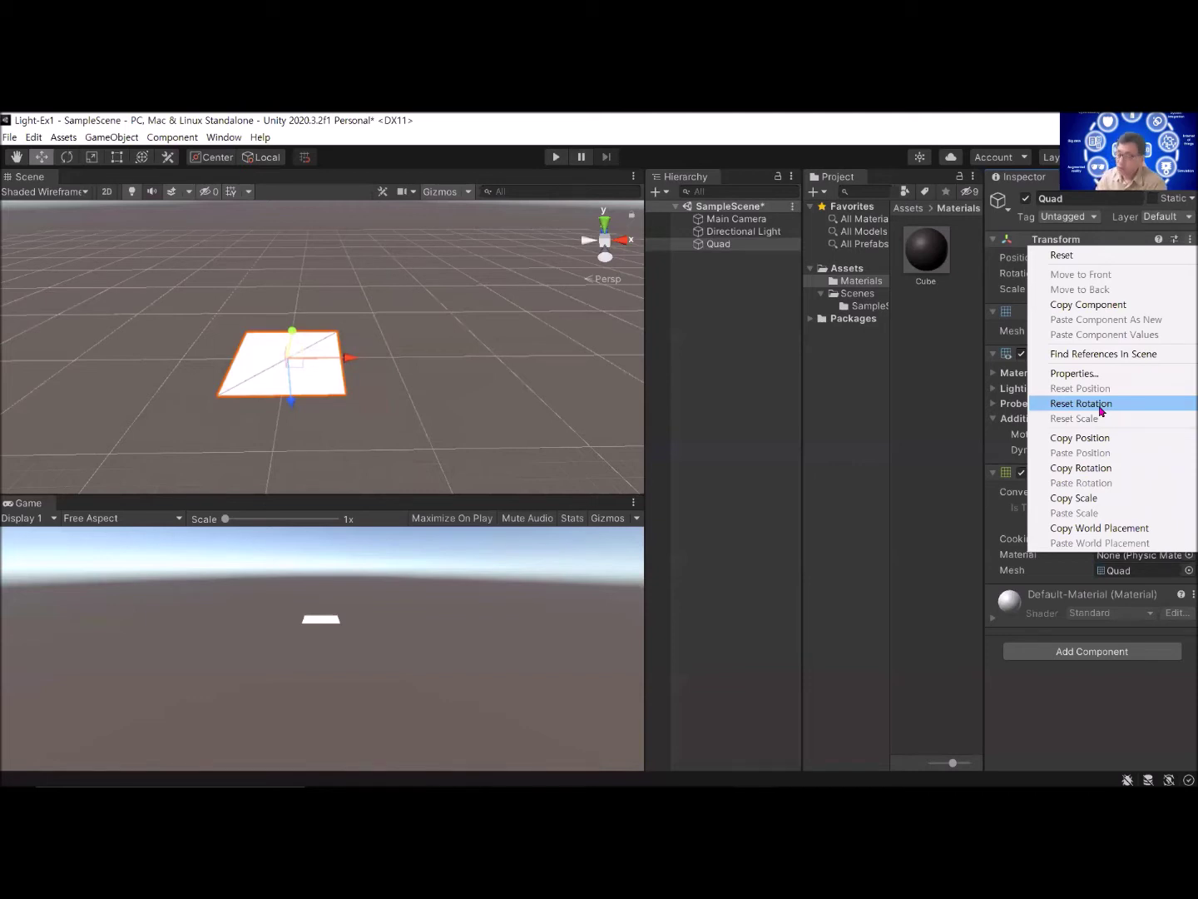
left_click(1065, 292)
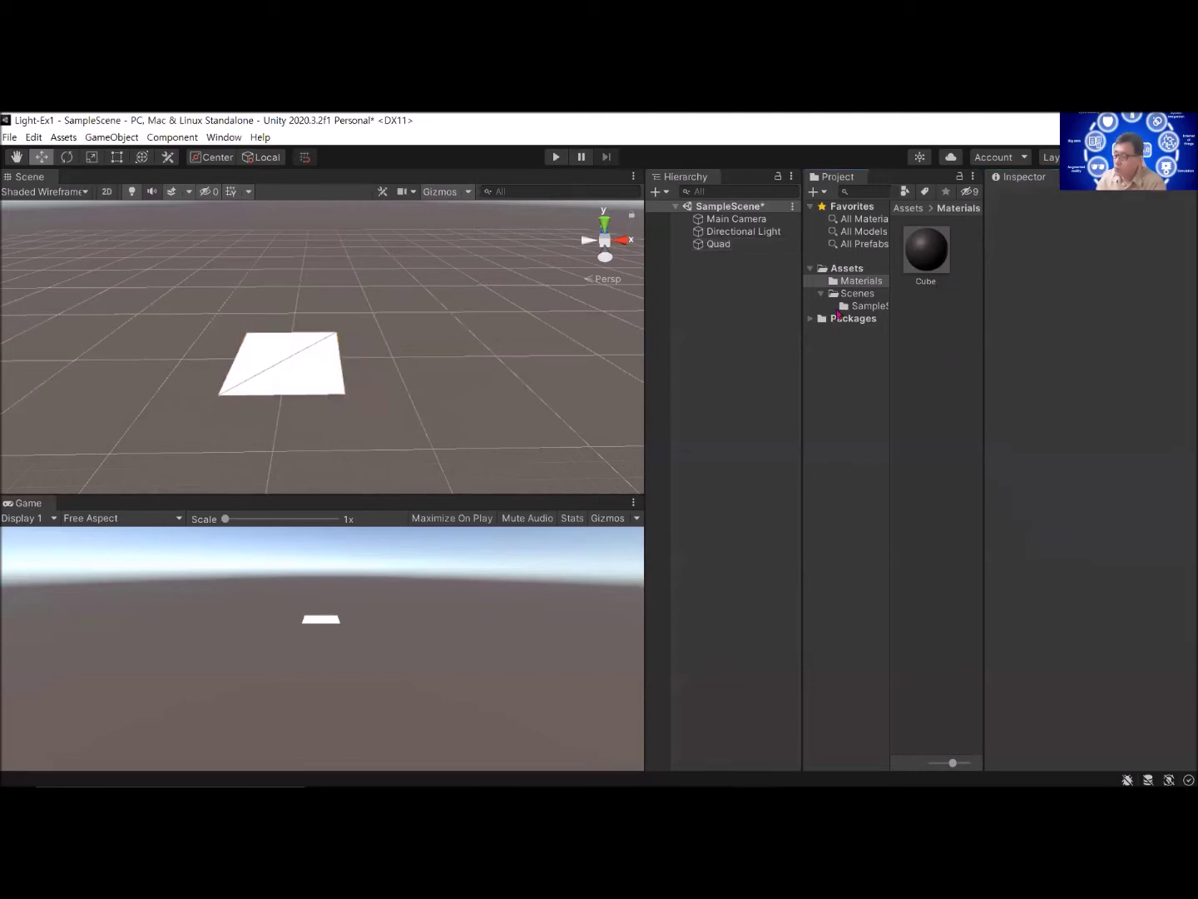
Step: Enlarge the quad by setting its X and Y scale to 10, and deselect it
left_click(720, 244)
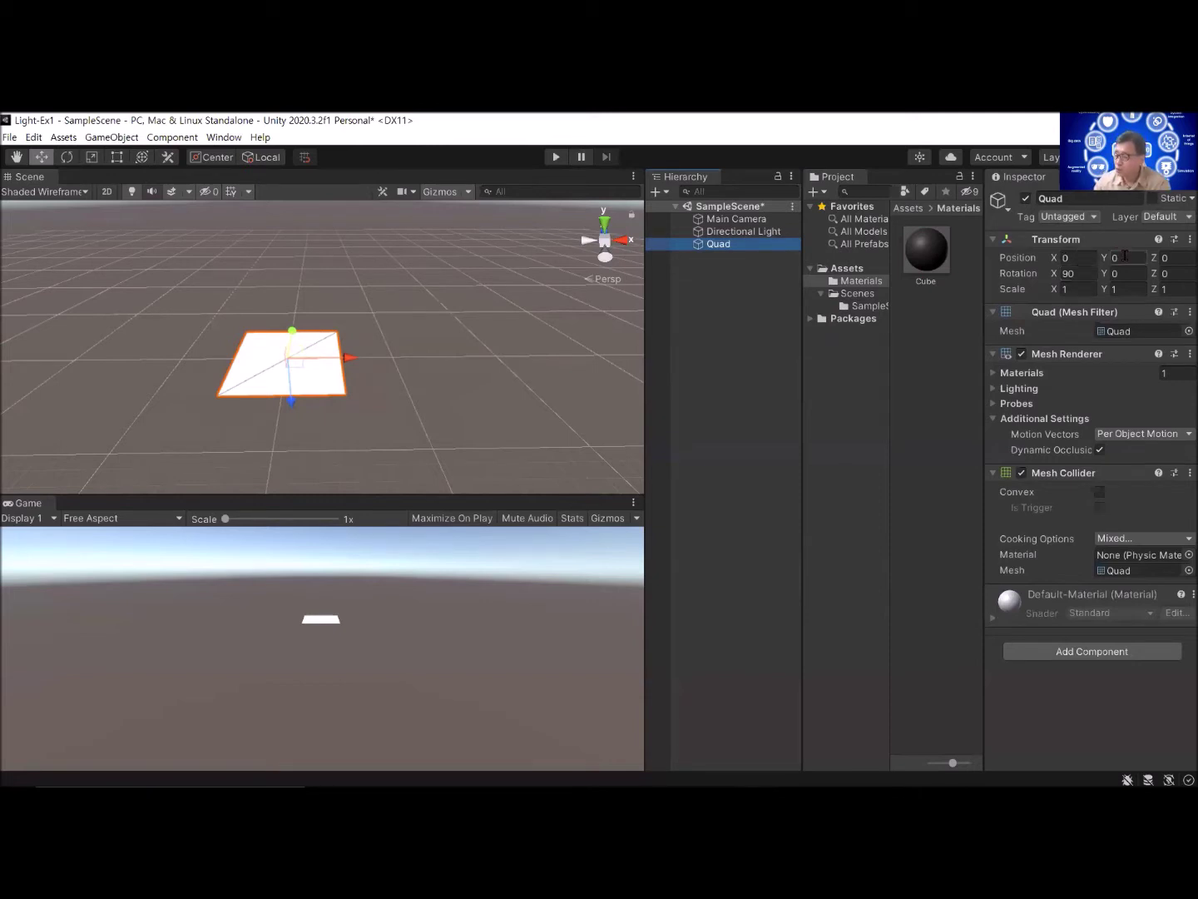
left_click(1089, 289)
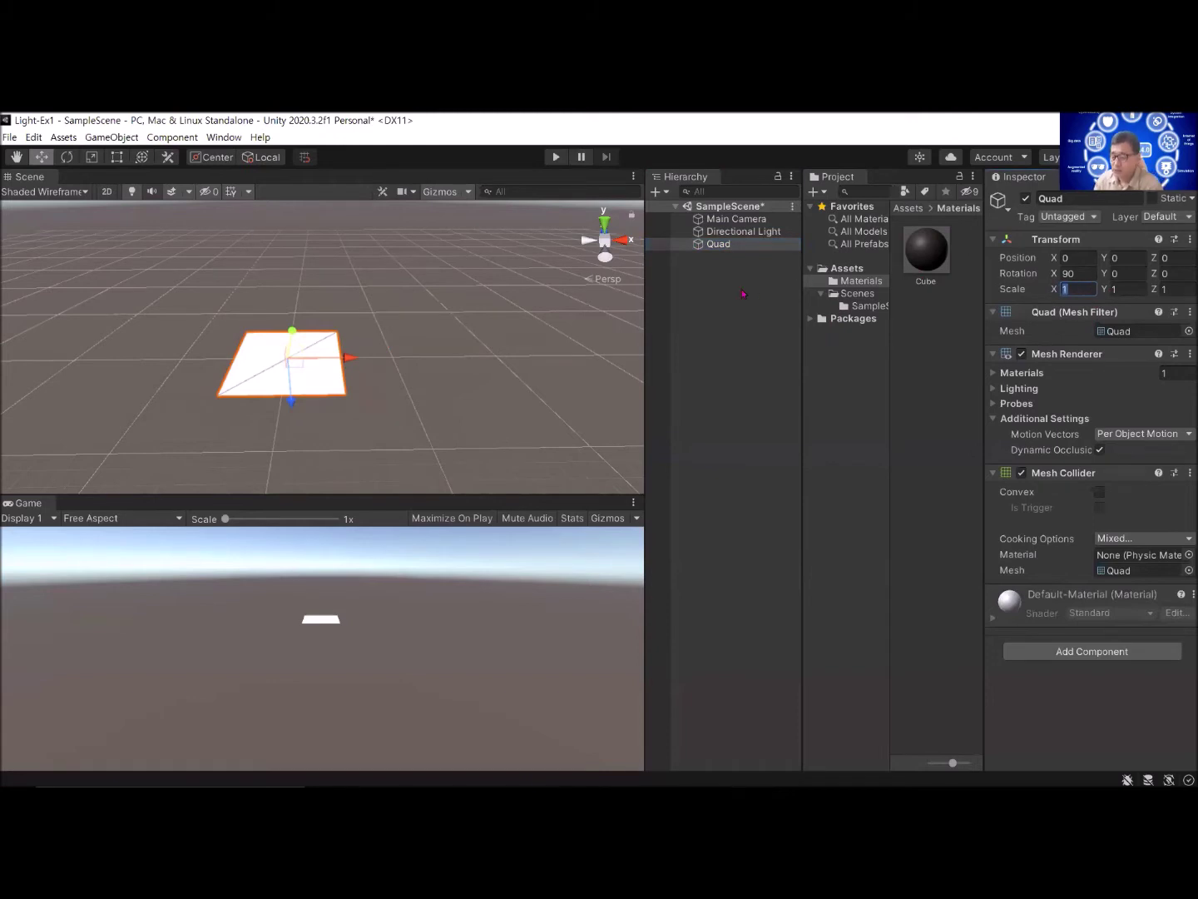
type("10")
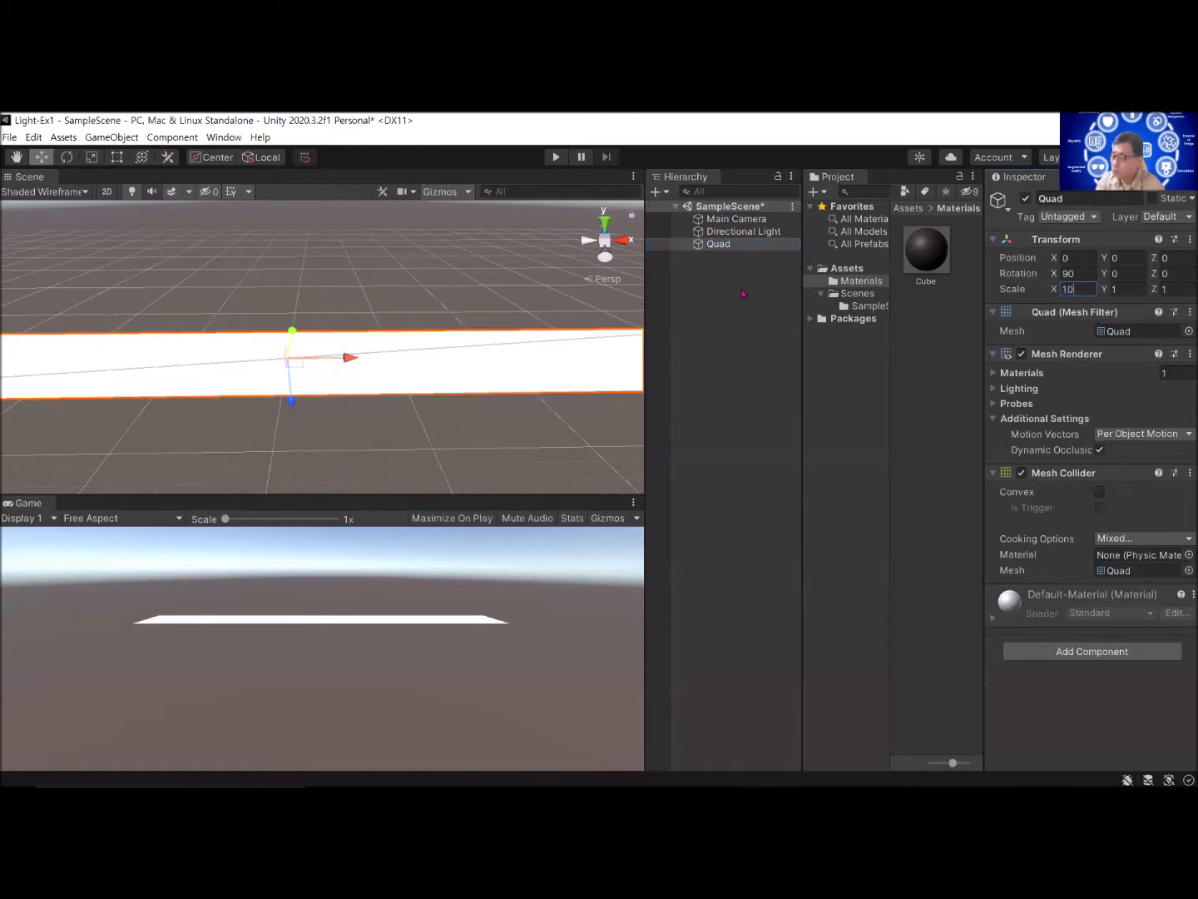
left_click_drag(331, 401, 504, 383, "alt")
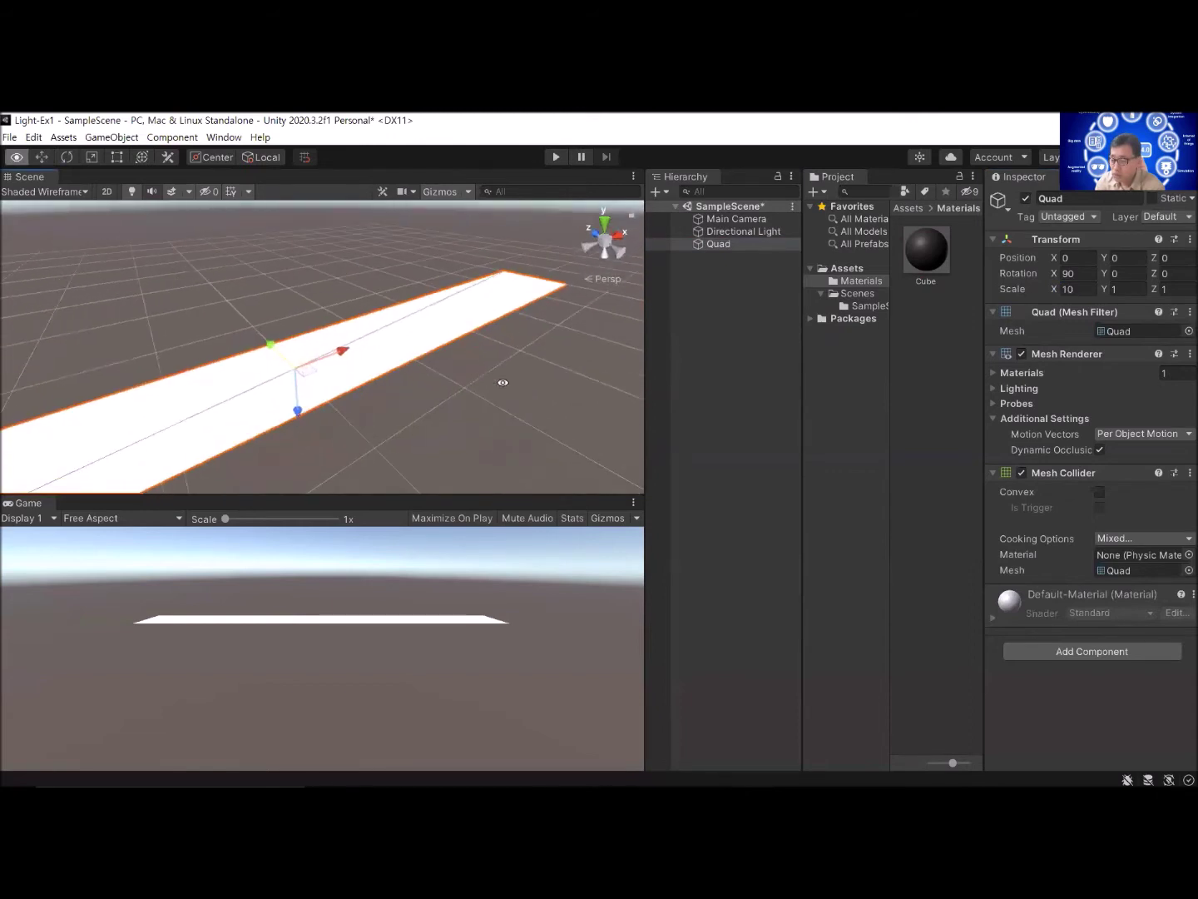
left_click_drag(318, 455, 304, 404, "alt")
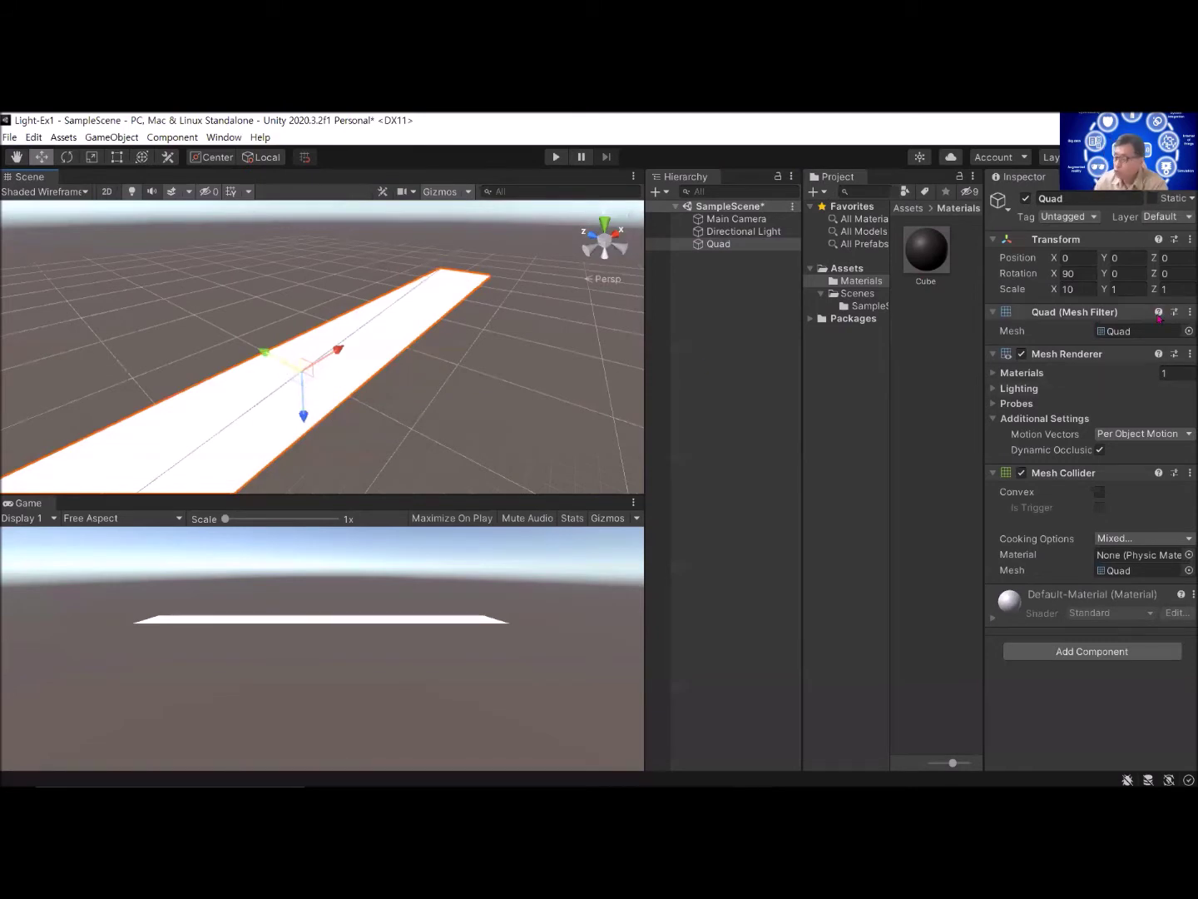
left_click(1190, 286)
left_click(1127, 285)
type("10")
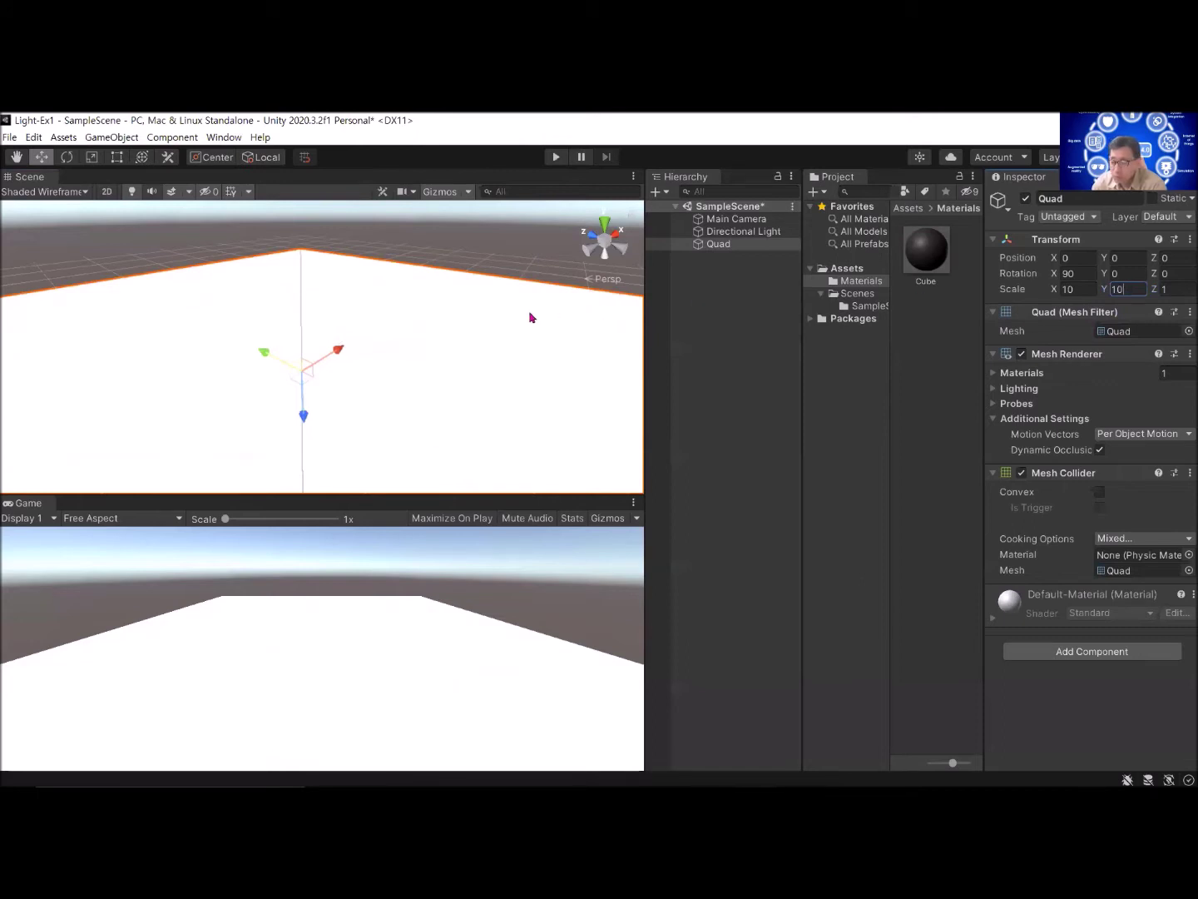
scroll(353, 386, "down", 5)
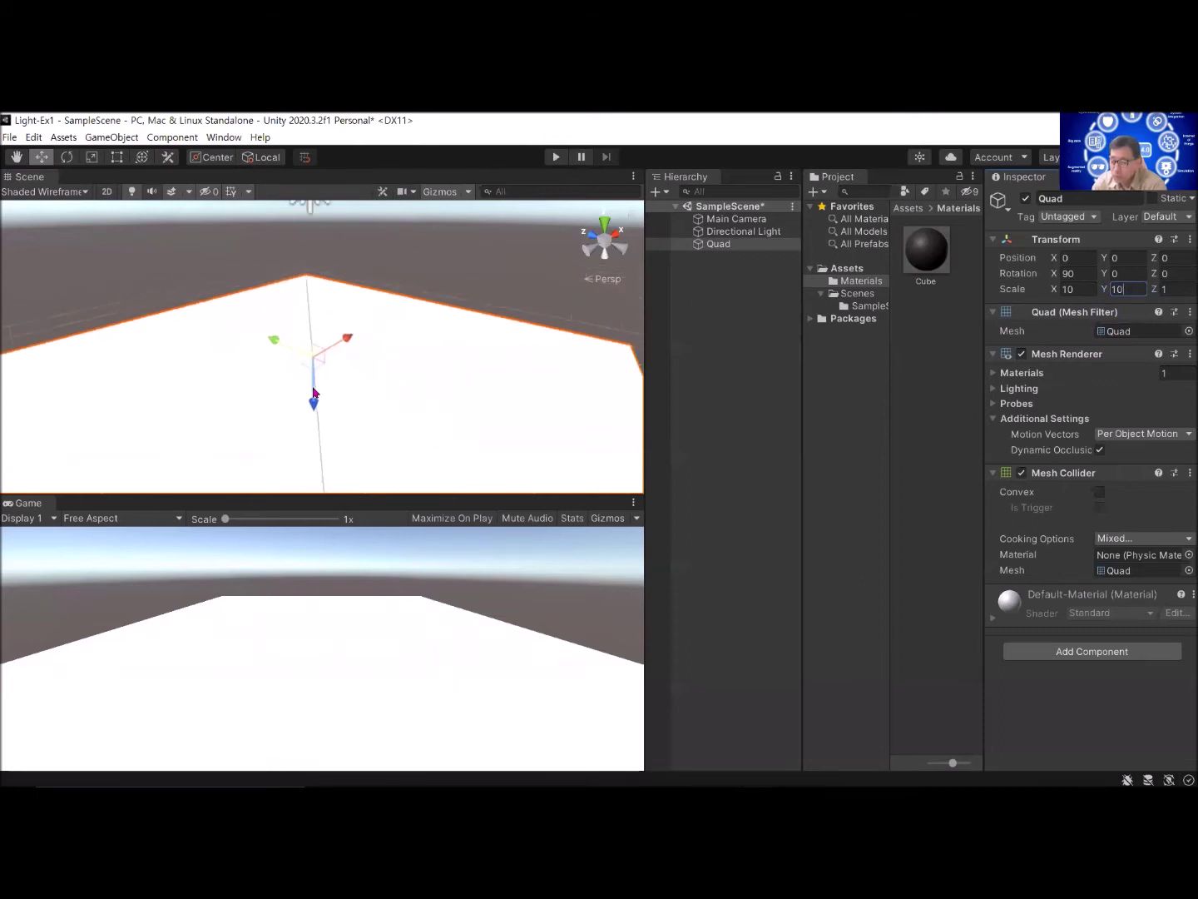
left_click(717, 357)
Step: Rename the Cube material in the Materials folder as Ground
left_click(932, 254)
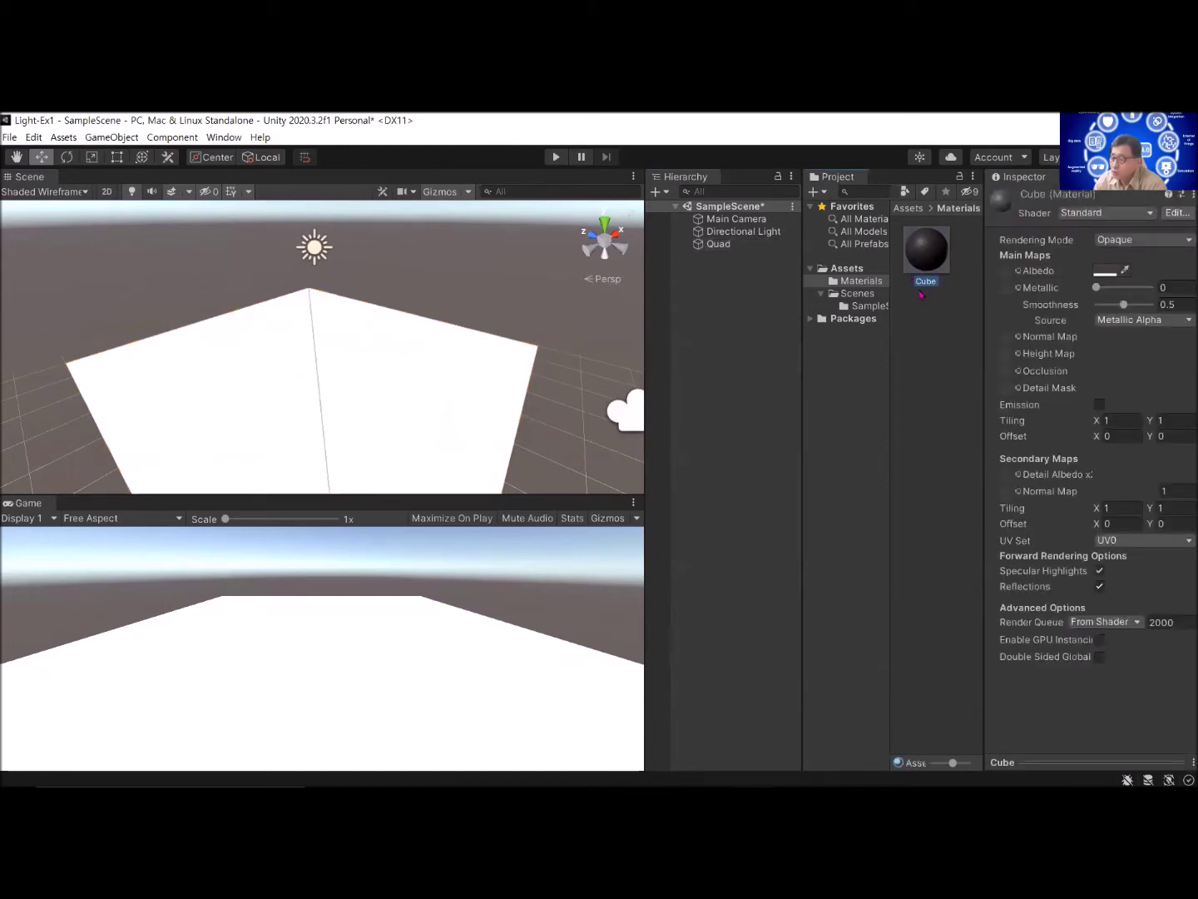
key("F2")
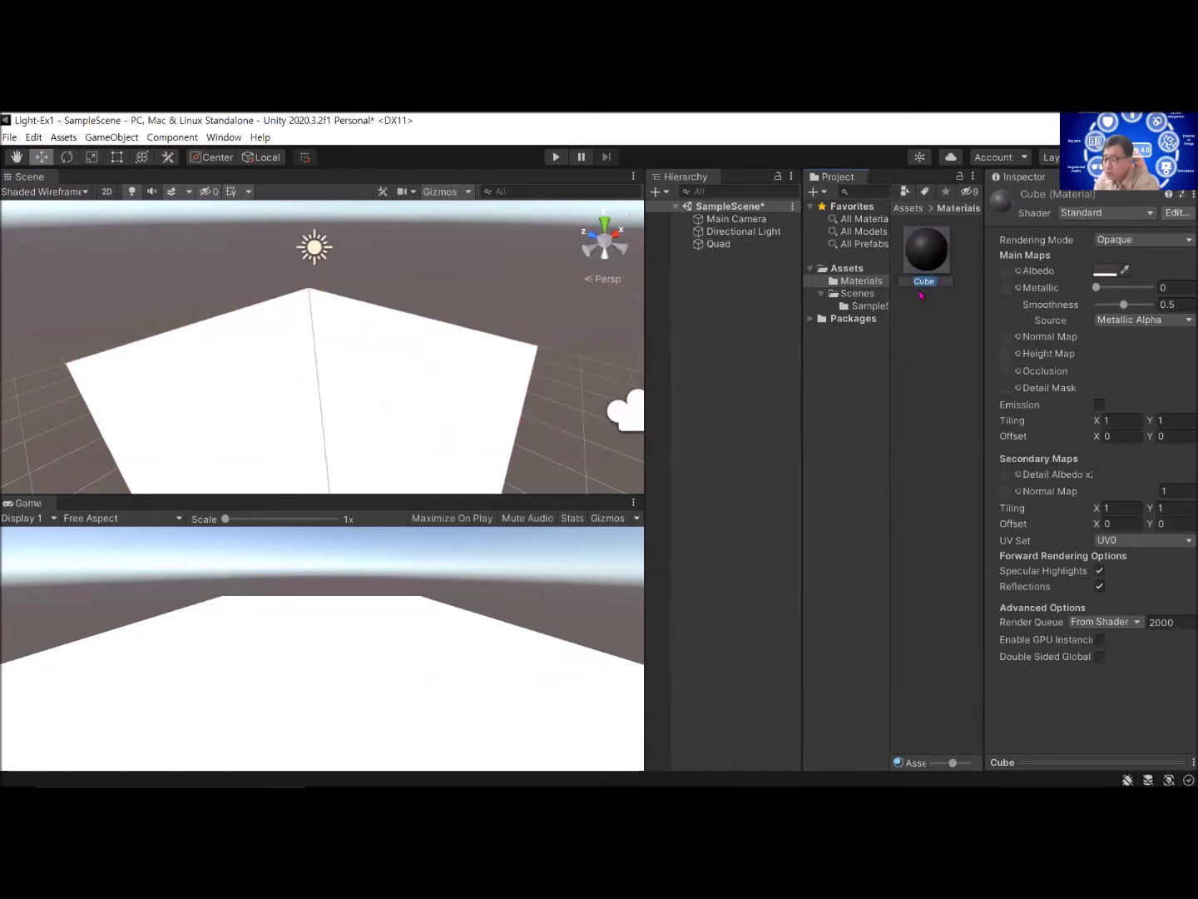
type("Oround")
key("Return")
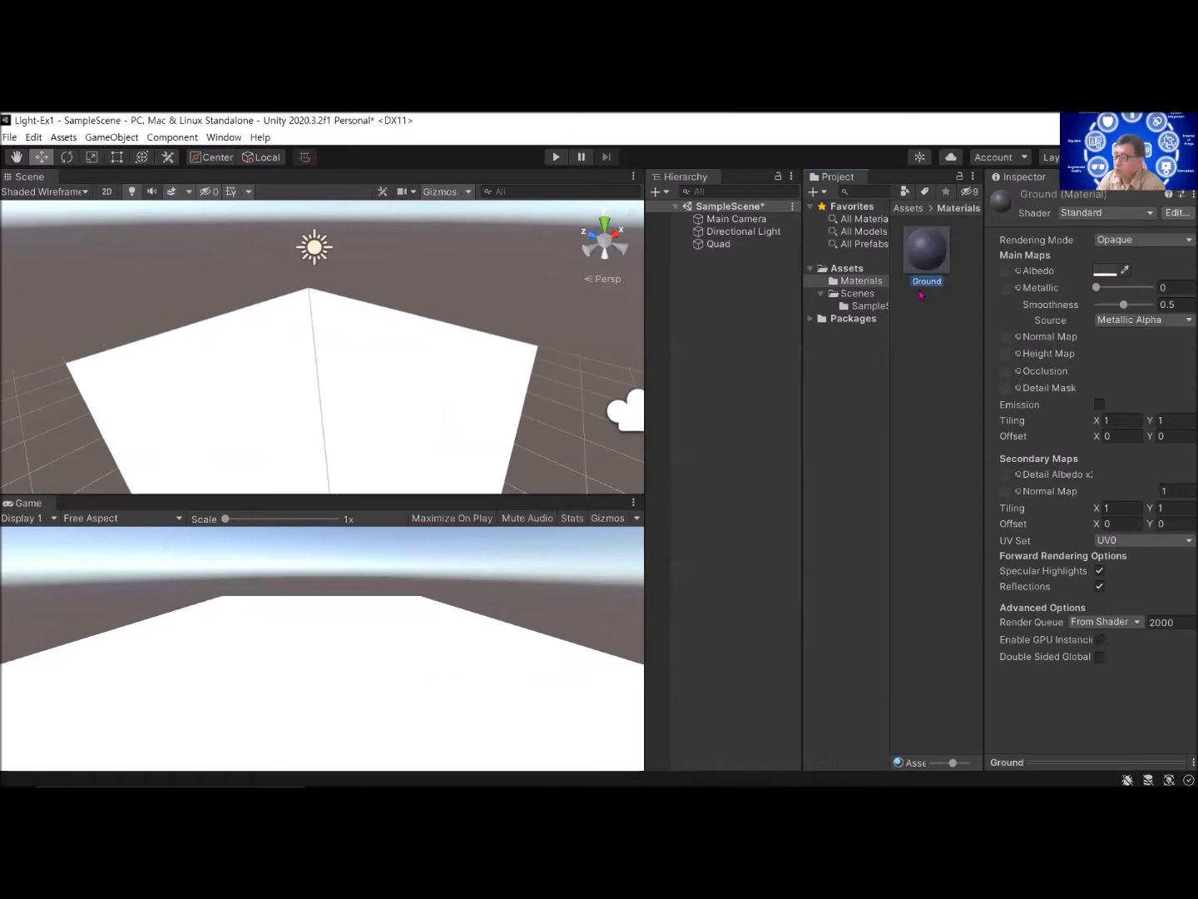
Step: Set the Ground material's albedo colour to dark reddish brown, hexadecimal 4B2F2F, and apply the material to the quad
left_click(1113, 273)
left_click_drag(1071, 413, 1094, 413)
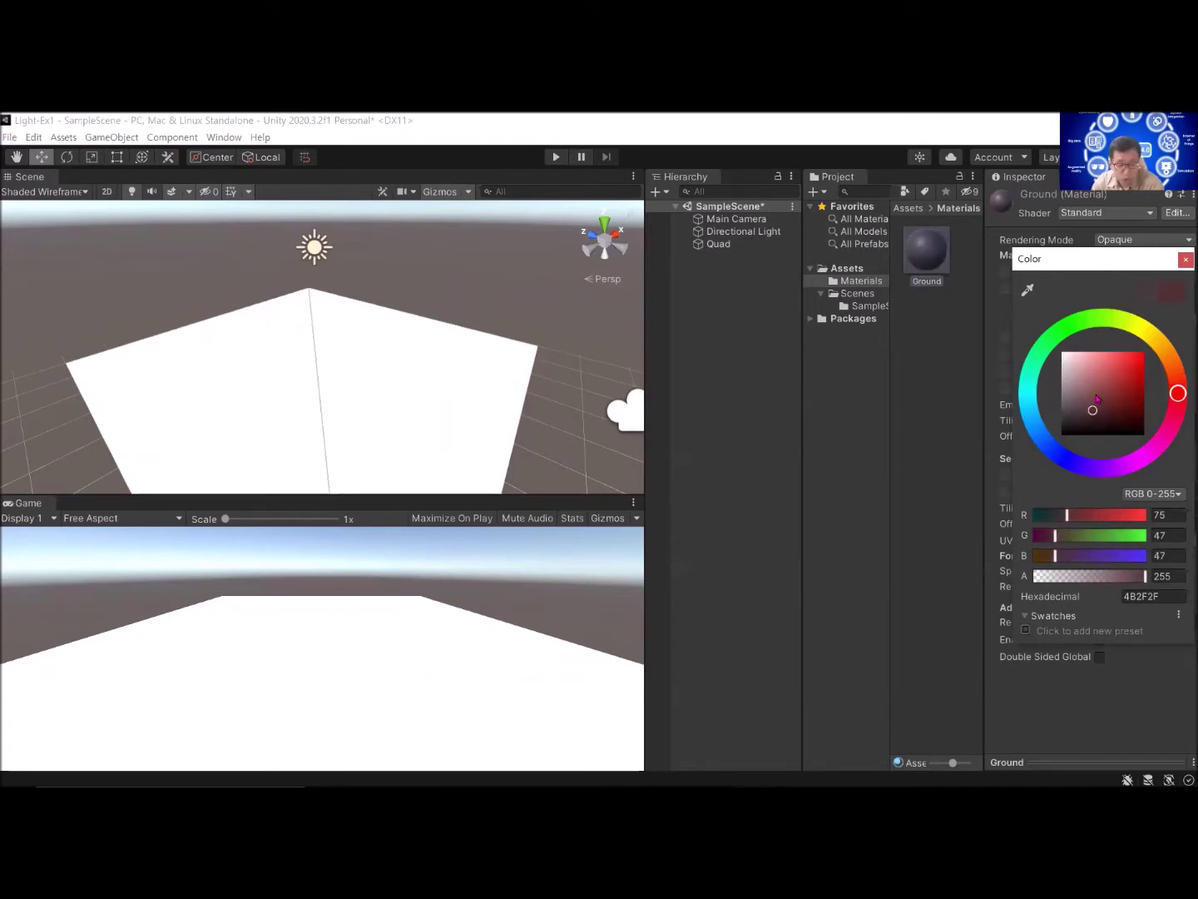
left_click(1186, 259)
left_click_drag(921, 254, 721, 248)
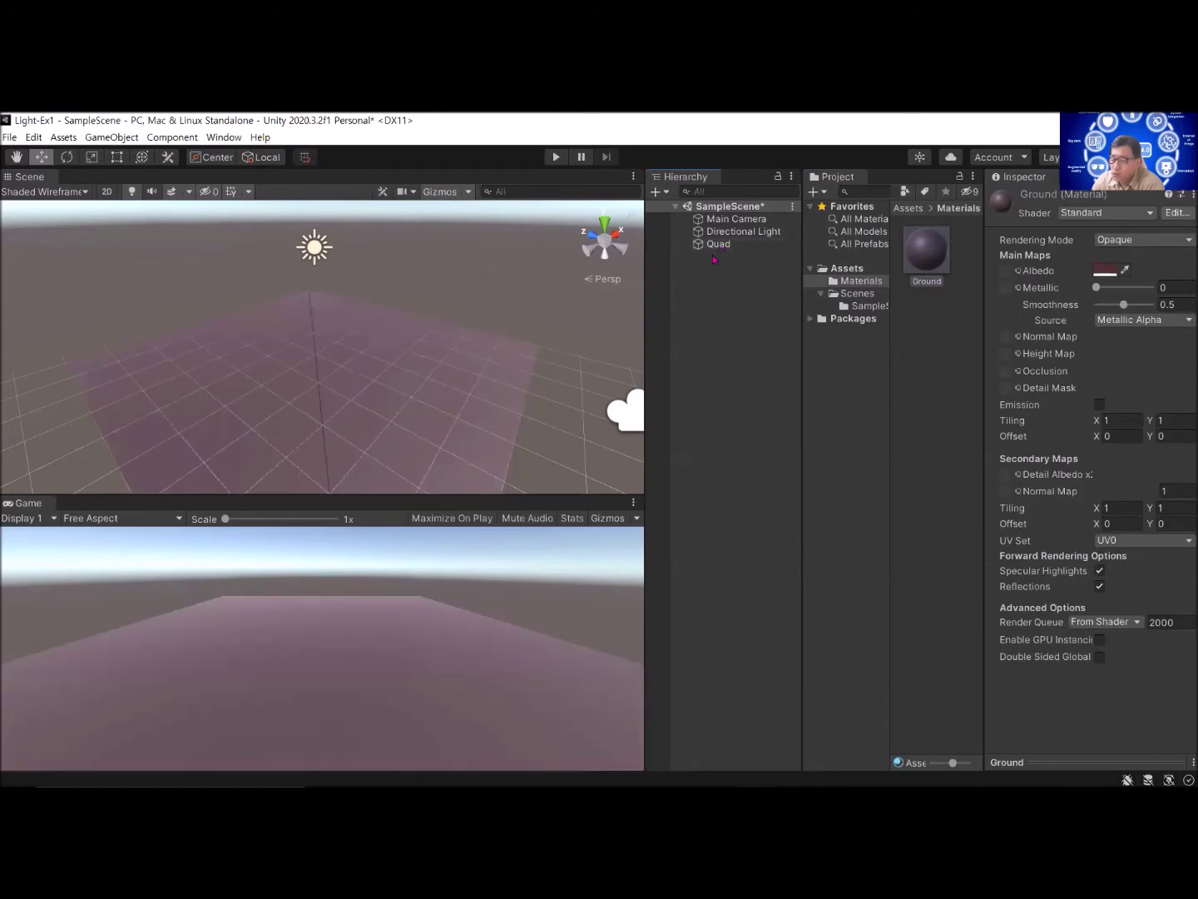
Step: Rename the quad in the scene as Ground and deselect it
left_click(717, 243)
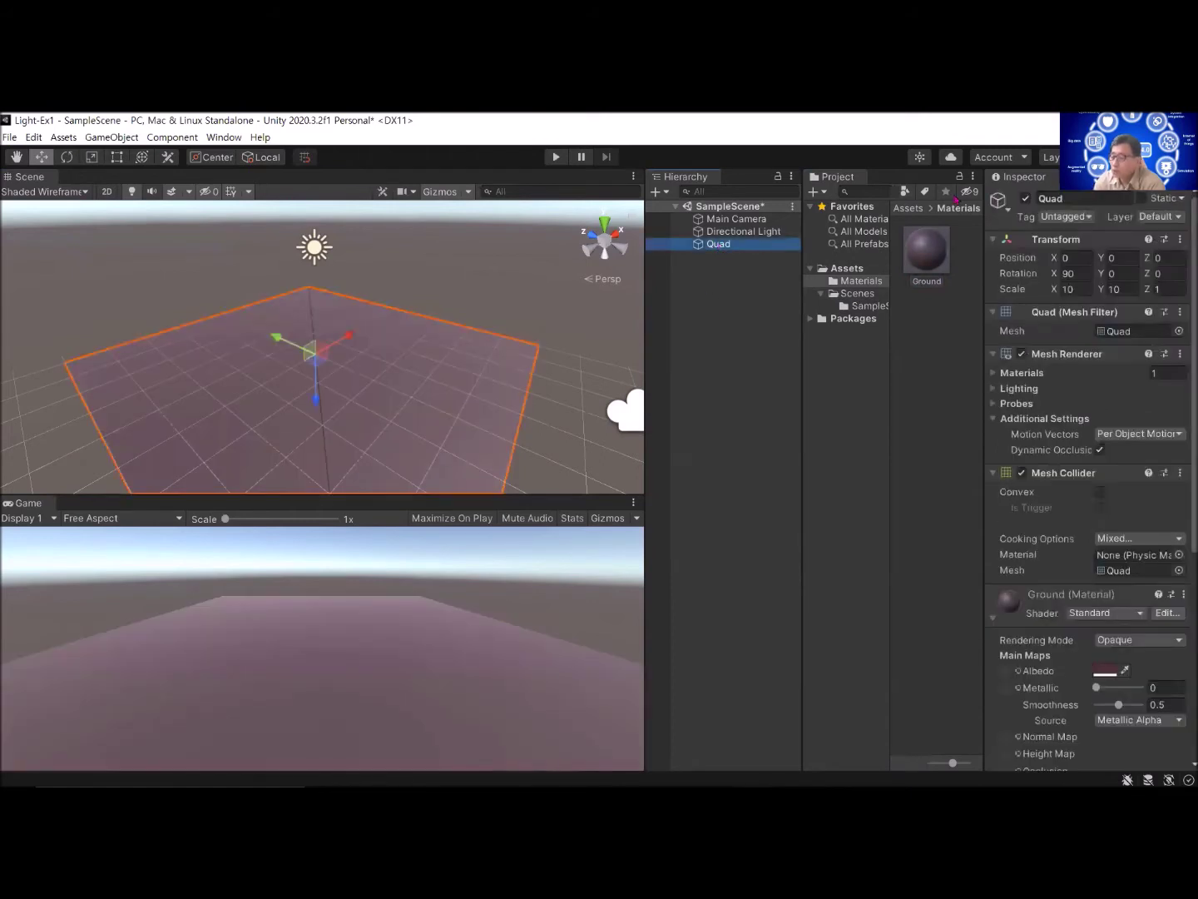
left_click(1086, 197)
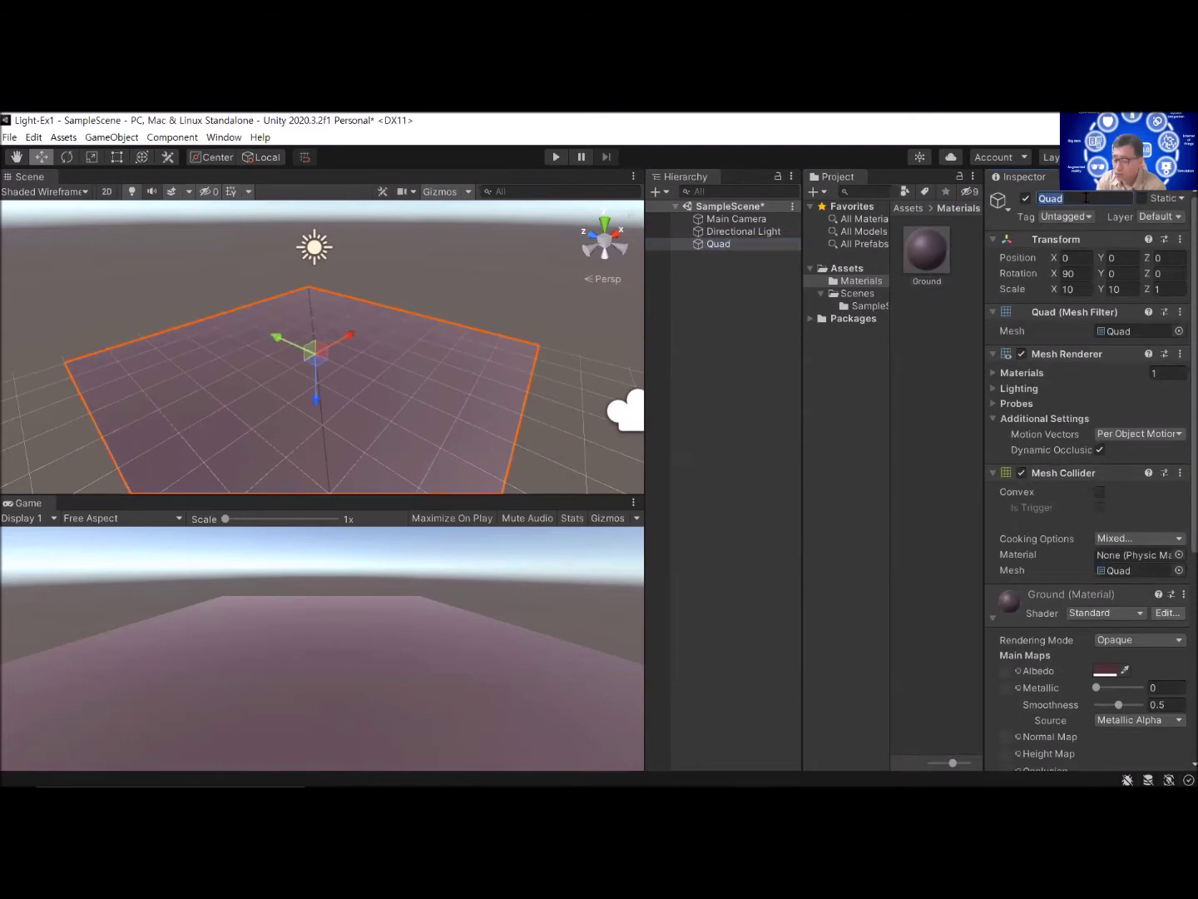
type("Ground")
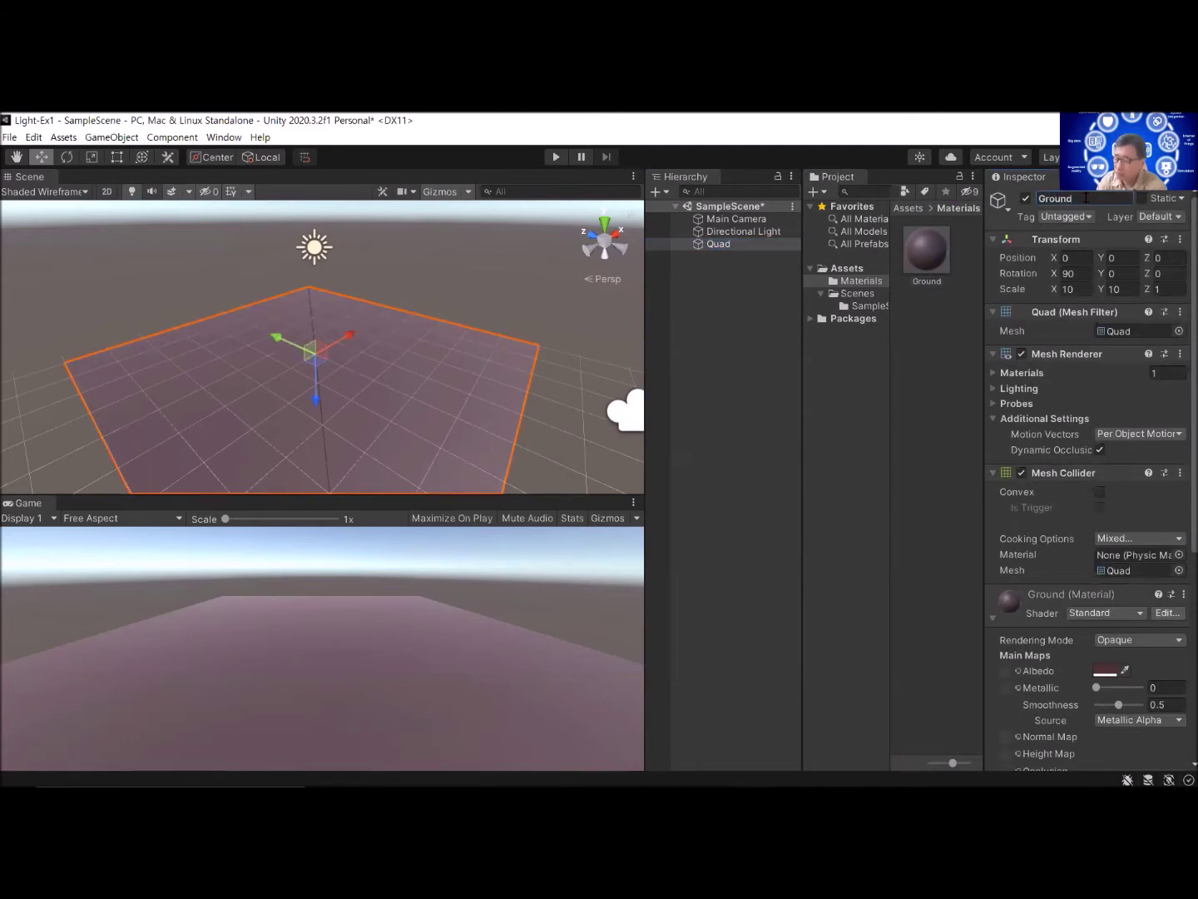
key("Return")
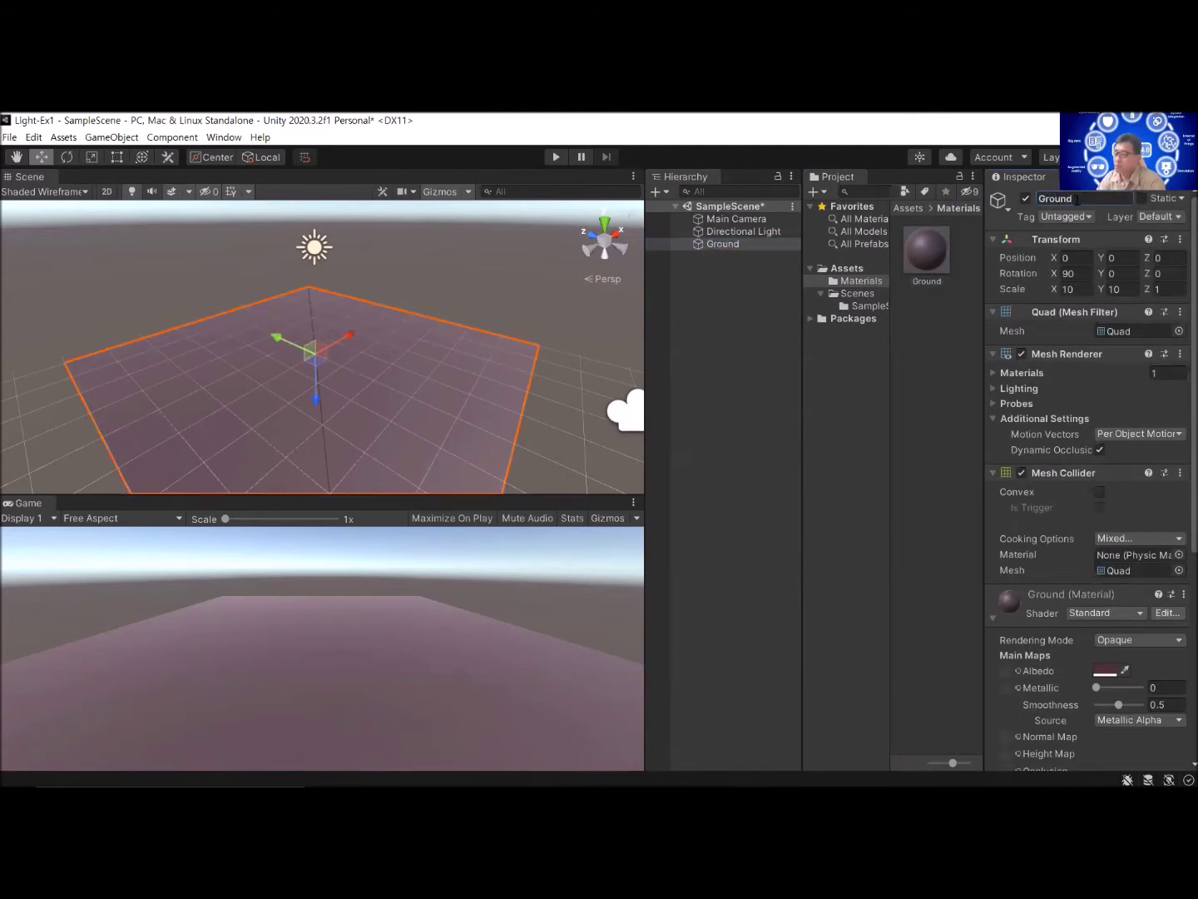
left_click(737, 349)
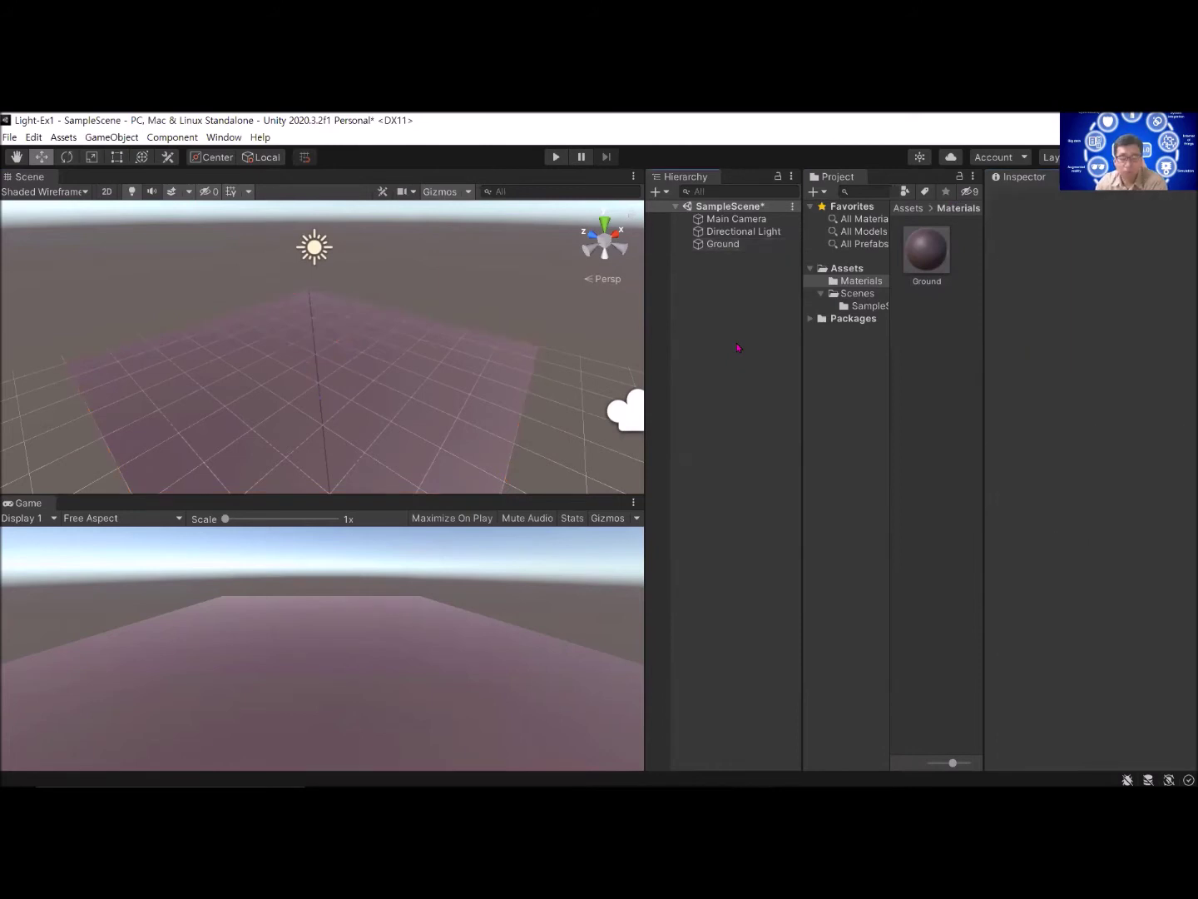
Step: Add a cube to the scene and raise it above the ground to a Y position of about 0.87
right_click(700, 270)
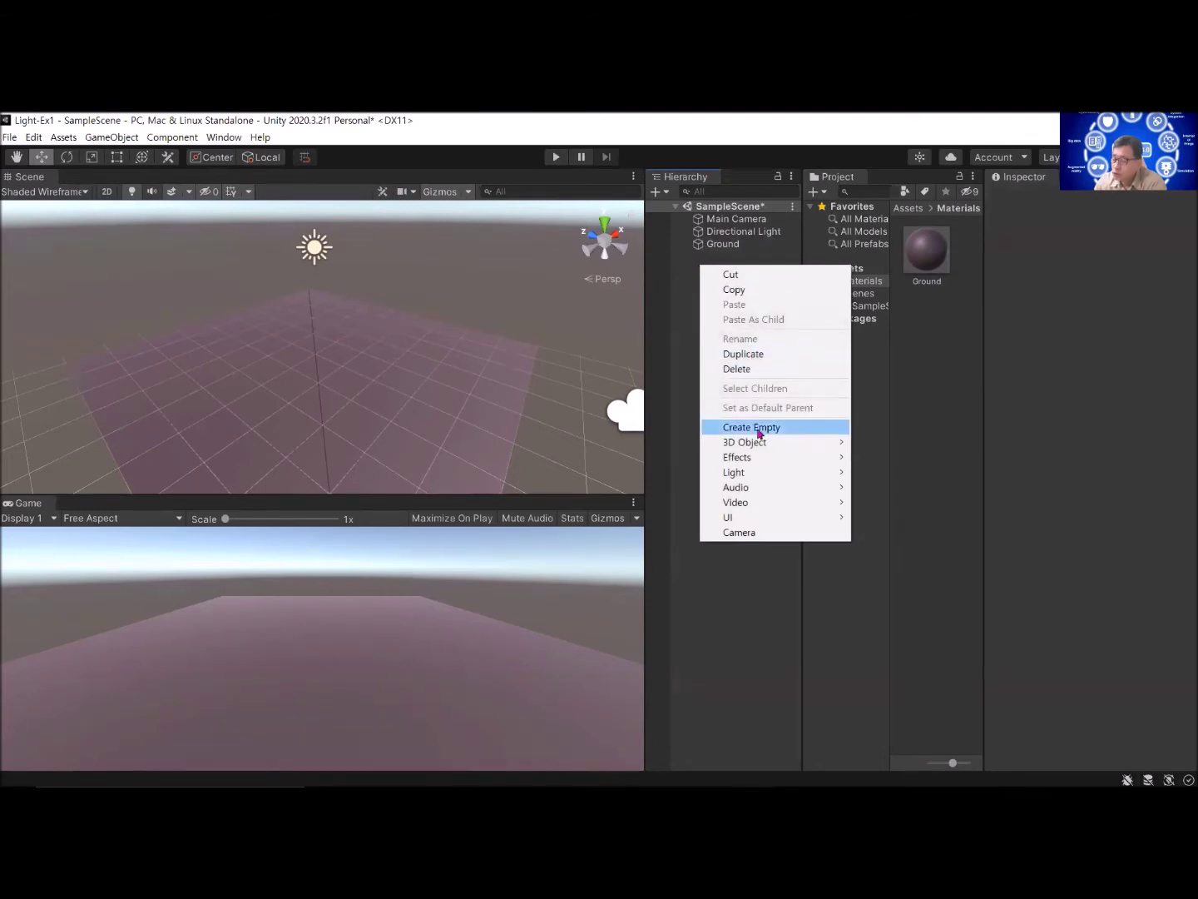
mouse_move(760, 445)
left_click(883, 444)
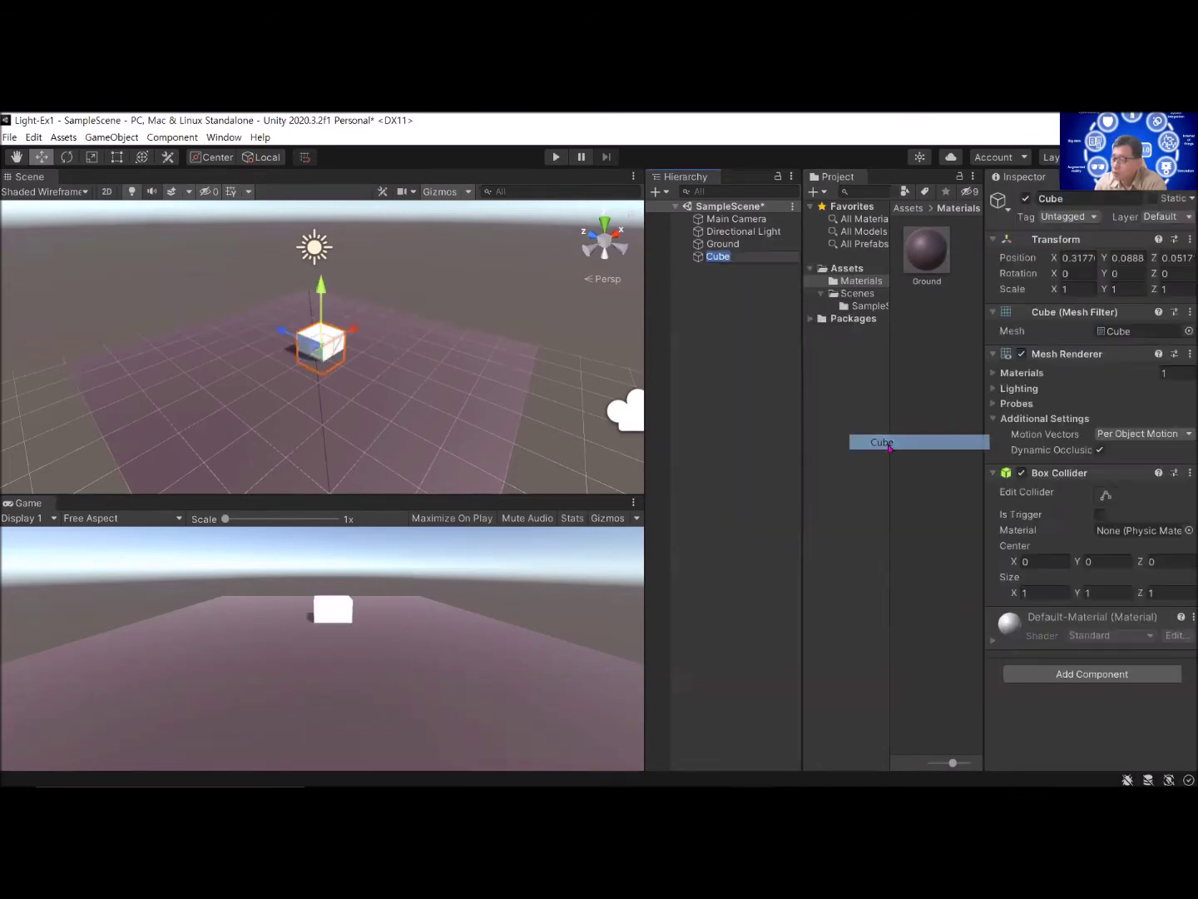
left_click_drag(321, 291, 318, 255)
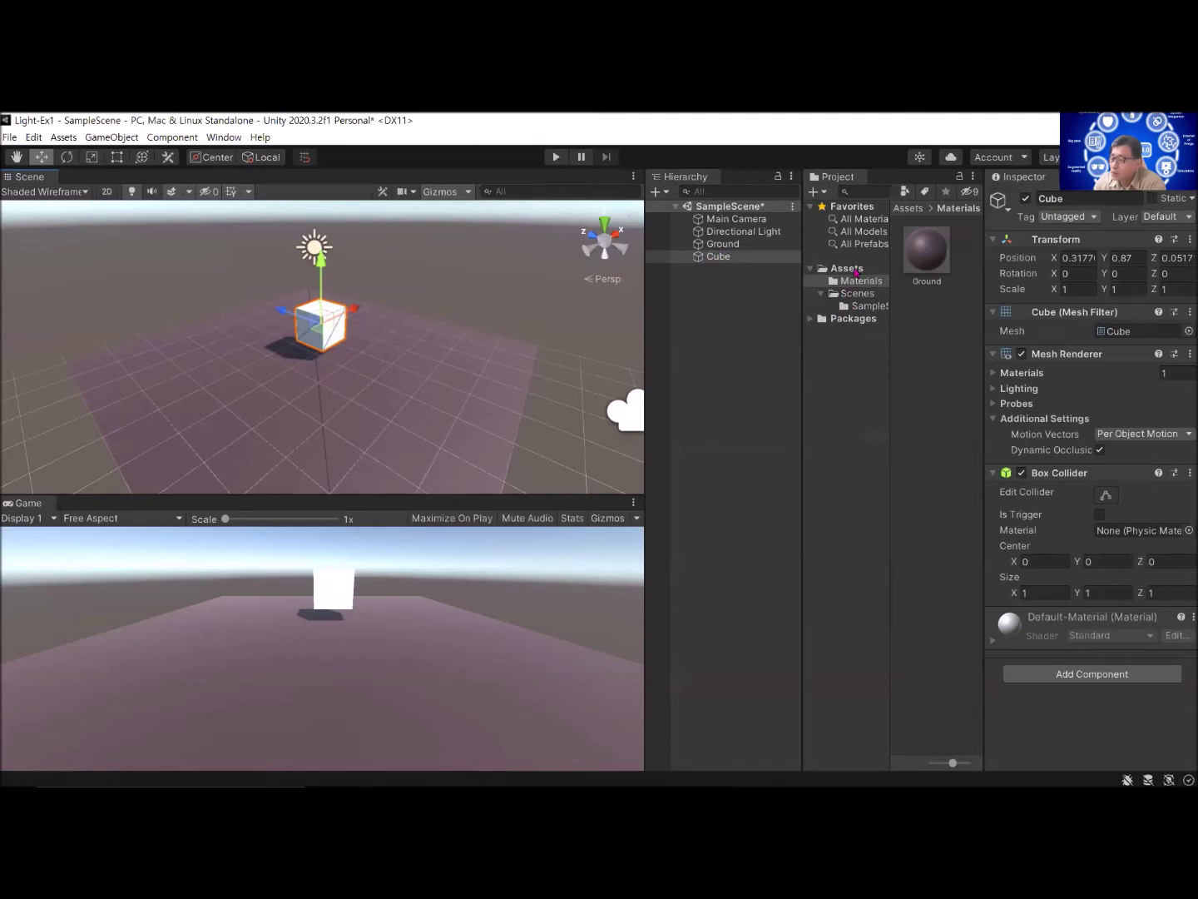
Step: Select the Cube texture in the Assets folder to view its import settings
left_click(853, 269)
left_click(954, 400)
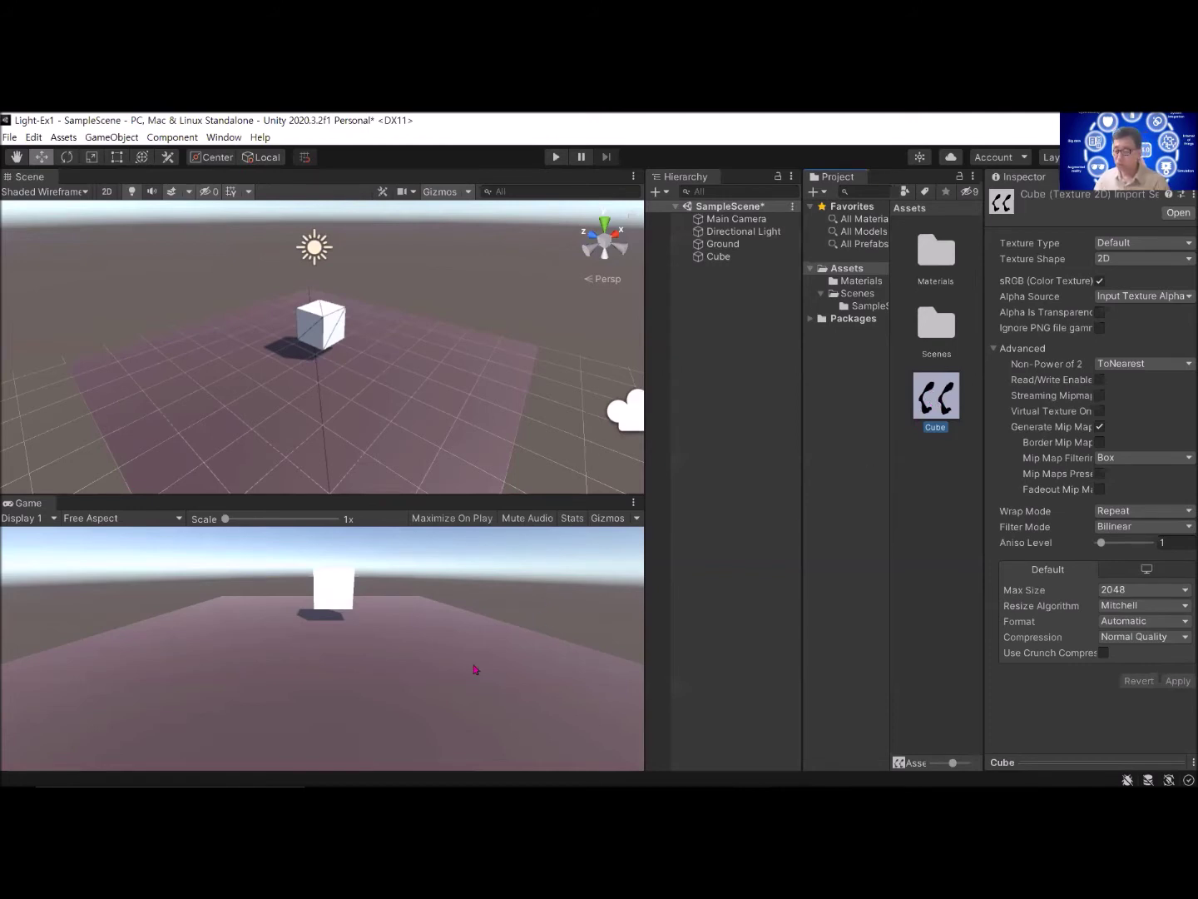
Step: Start PowerPoint with a blank presentation
mouse_move(229, 762)
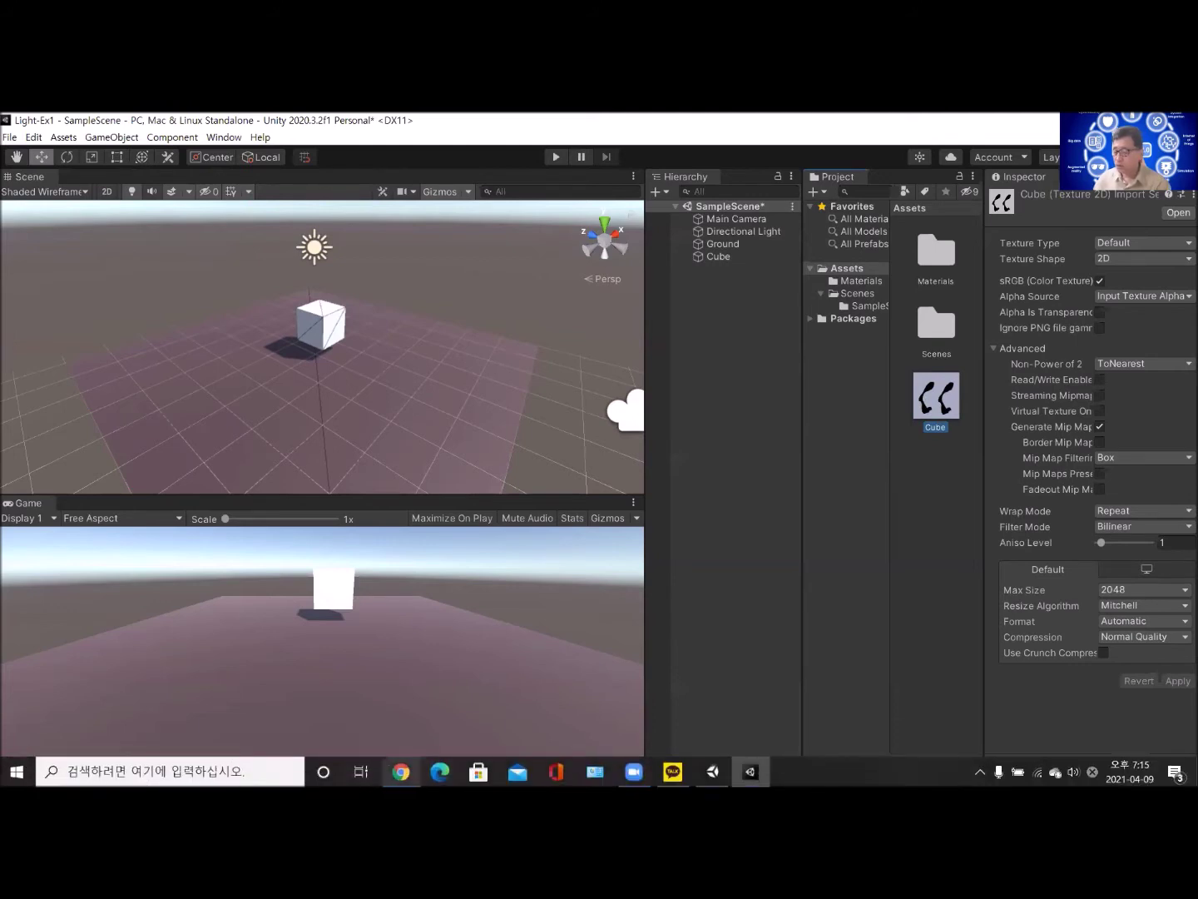
mouse_move(400, 771)
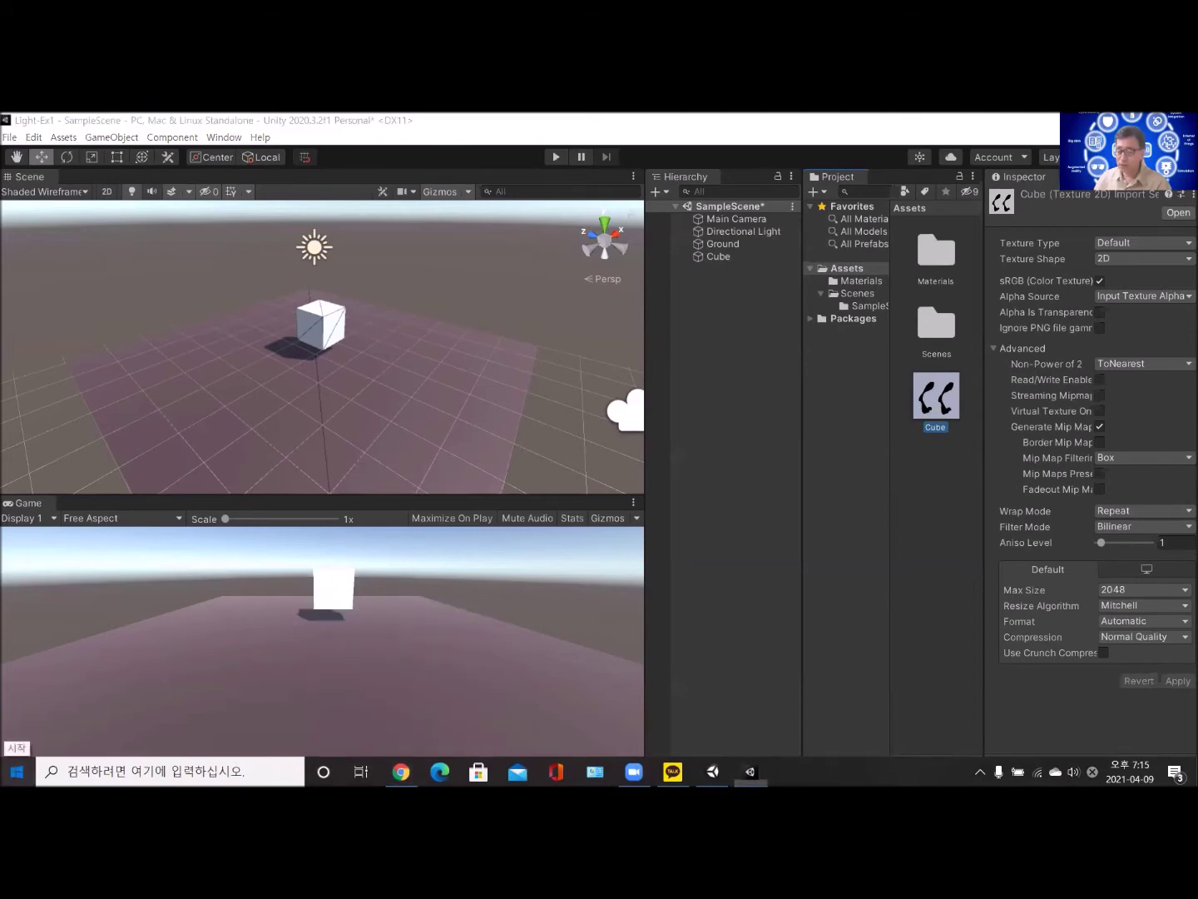
key("super")
scroll(114, 632, "down", 15)
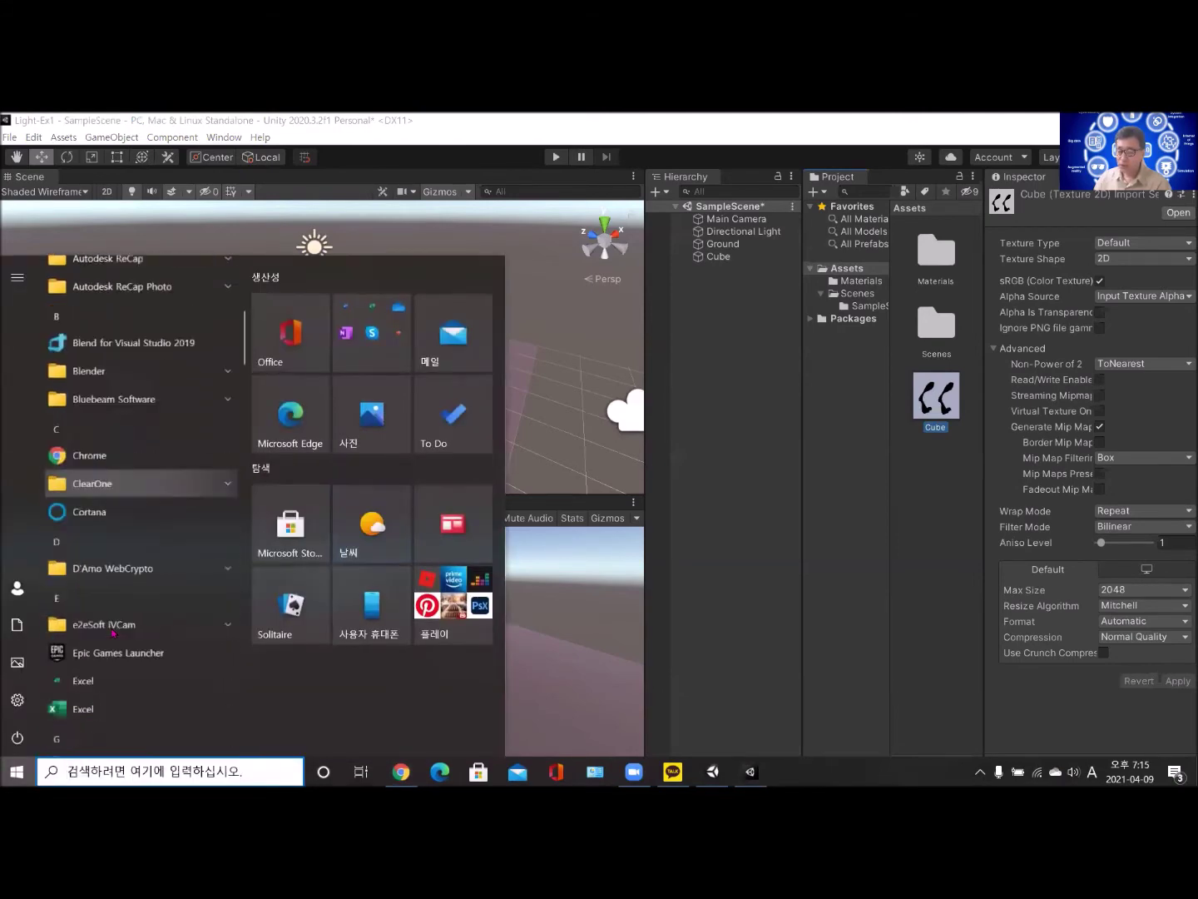
scroll(115, 633, "down", 15)
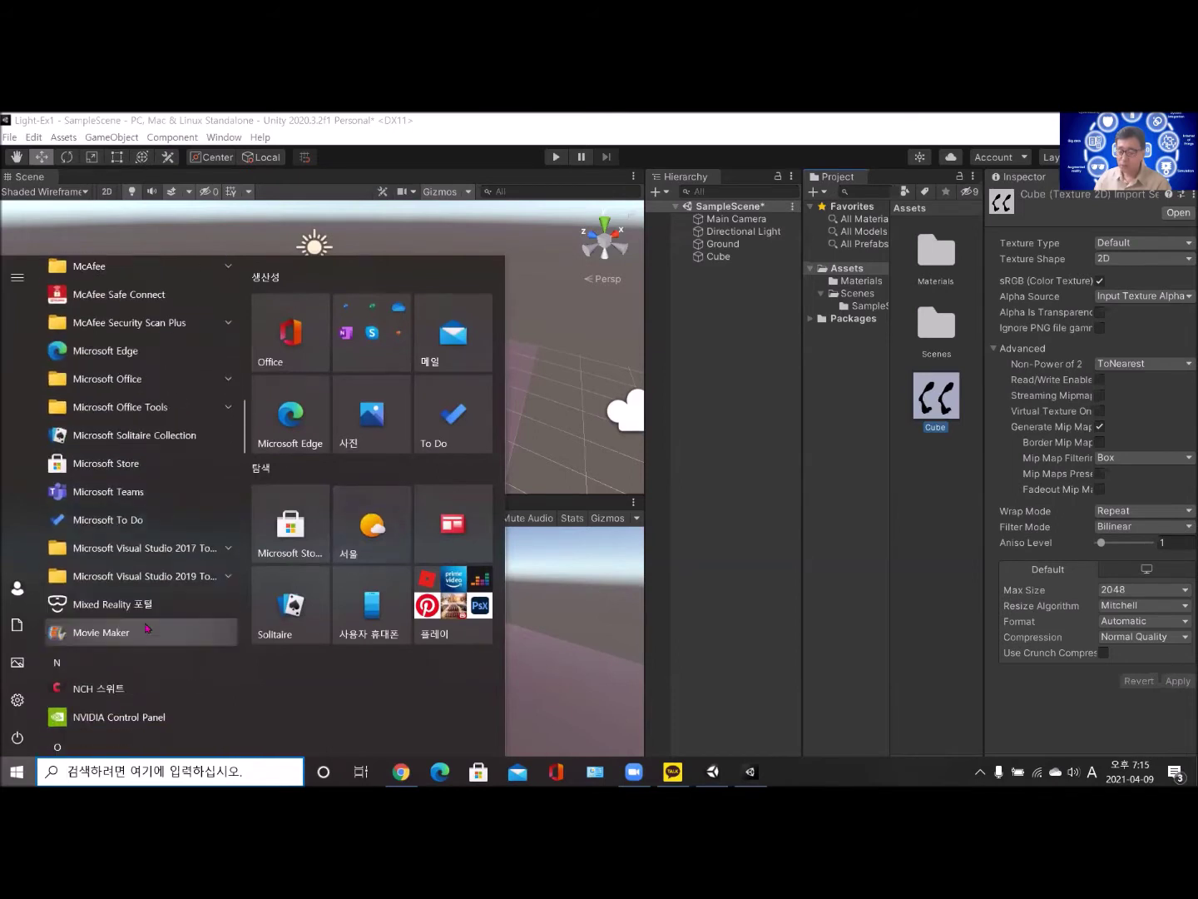
scroll(146, 630, "down", 3)
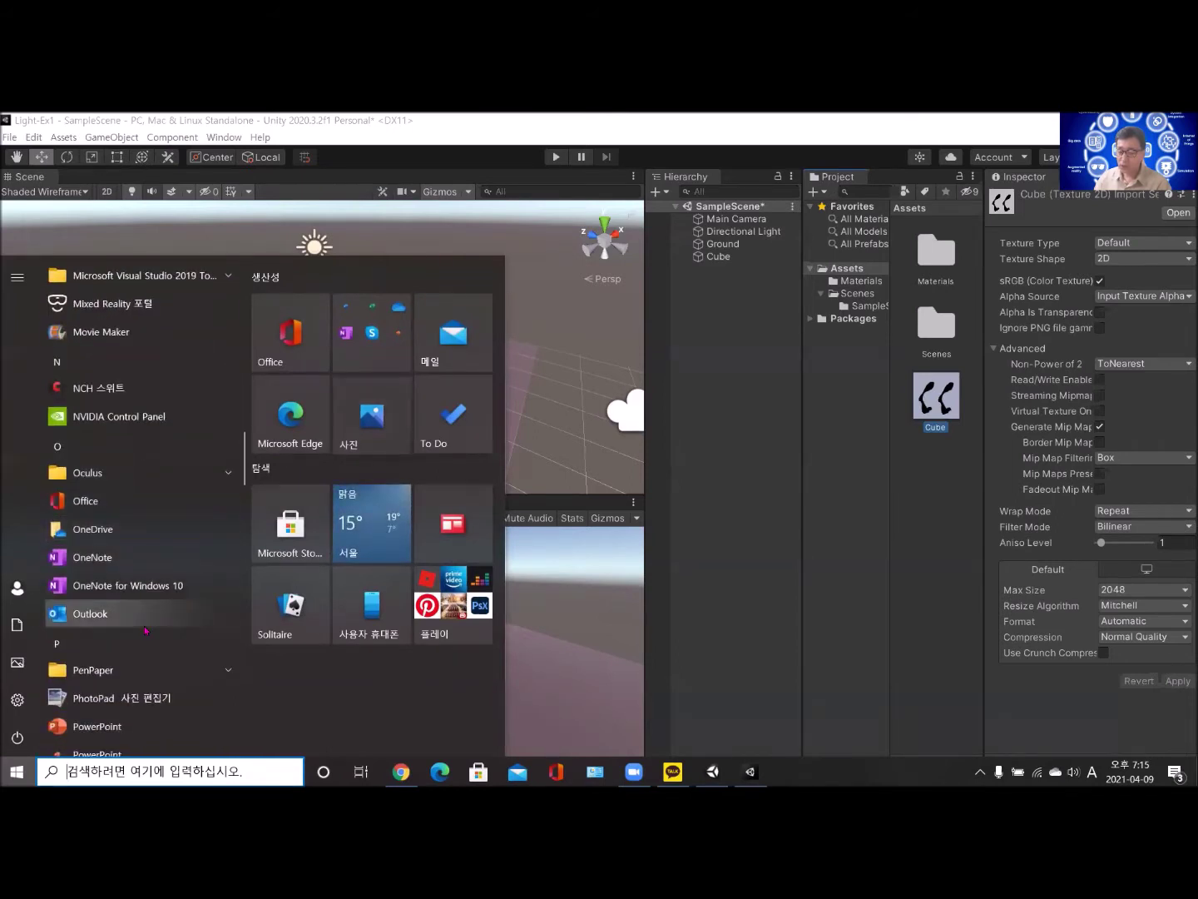
scroll(146, 630, "down", 6)
left_click(129, 503)
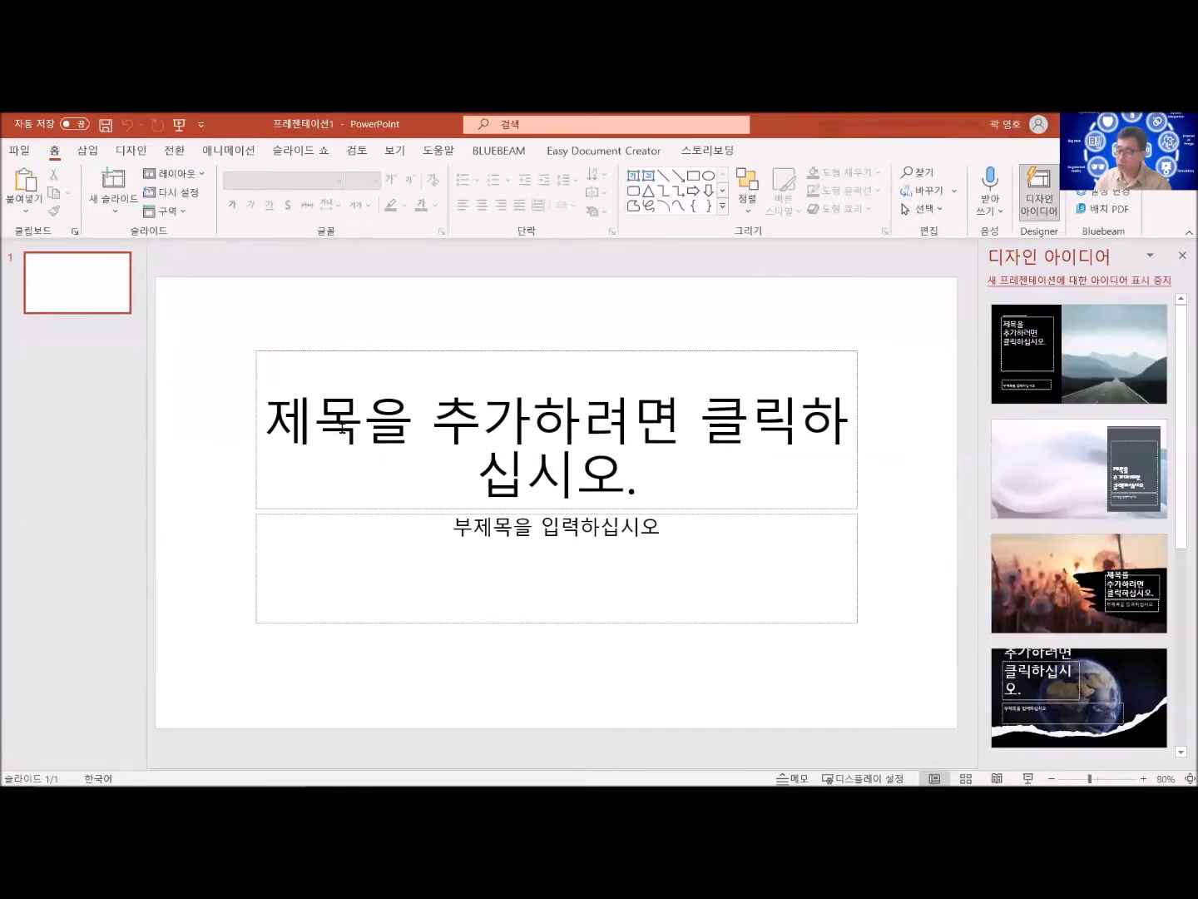
Step: Close the design suggestions and delete the title and subtitle placeholders from the blank slide
left_click(1182, 255)
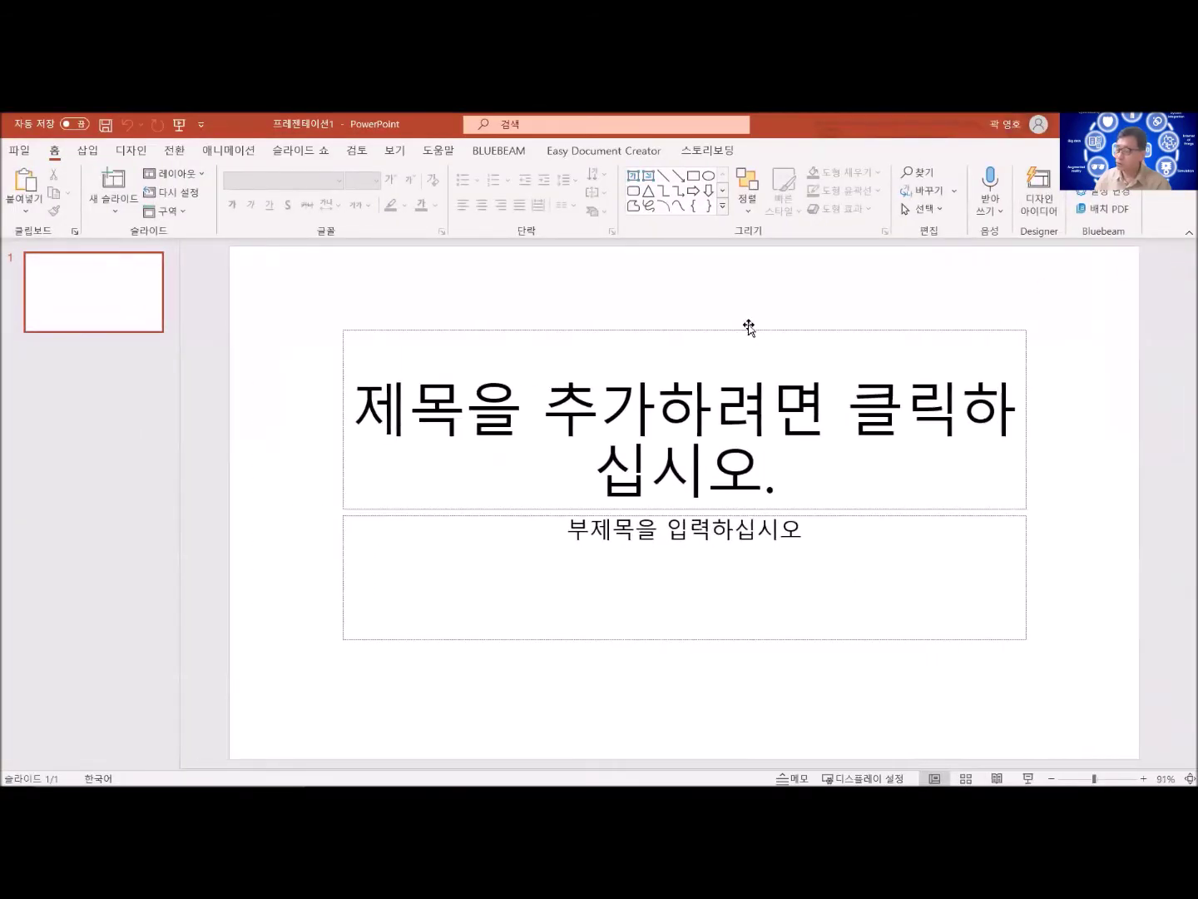
left_click_drag(312, 302, 1081, 678)
key("Delete")
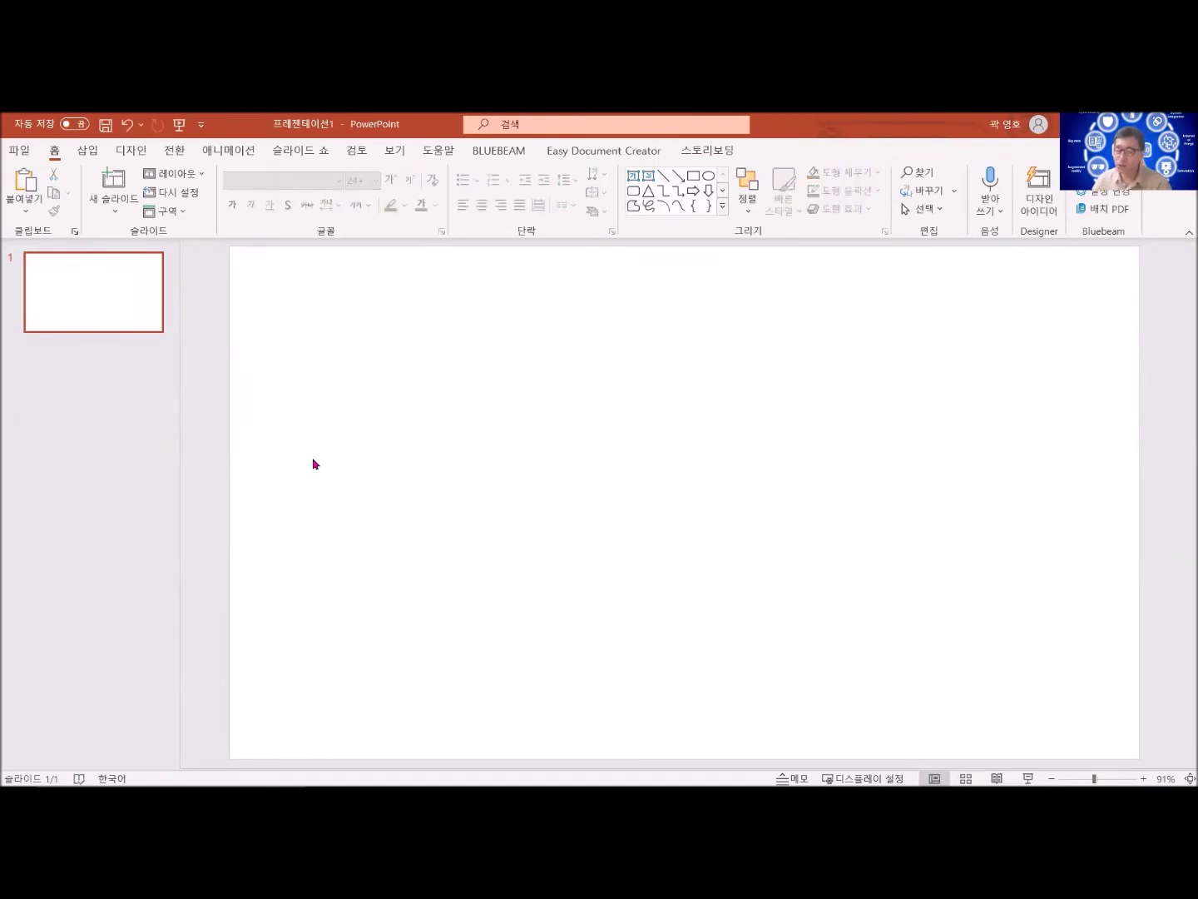
Step: Open the recent NormalMap presentation and show slide 6 with the dark irregular shape for editing
left_click(22, 152)
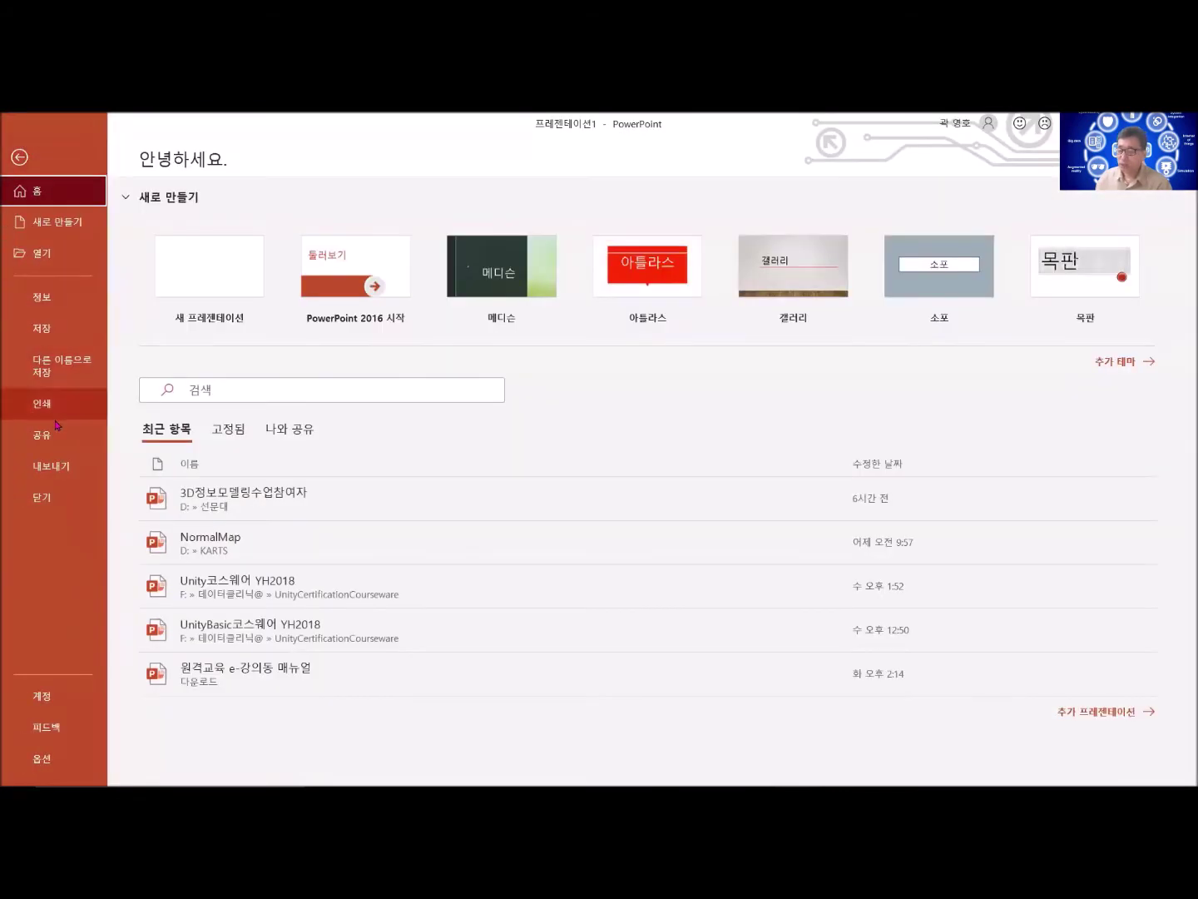
left_click(191, 543)
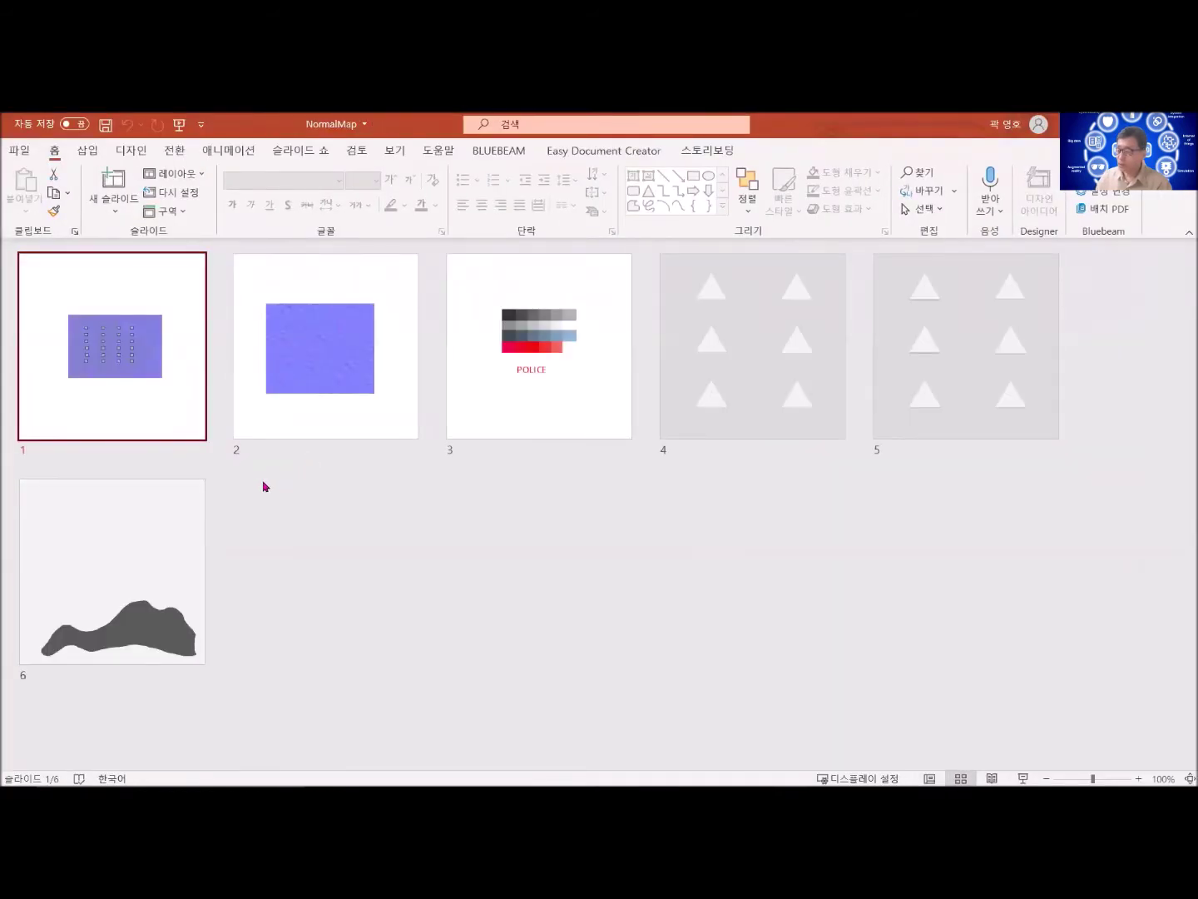
double_click(136, 558)
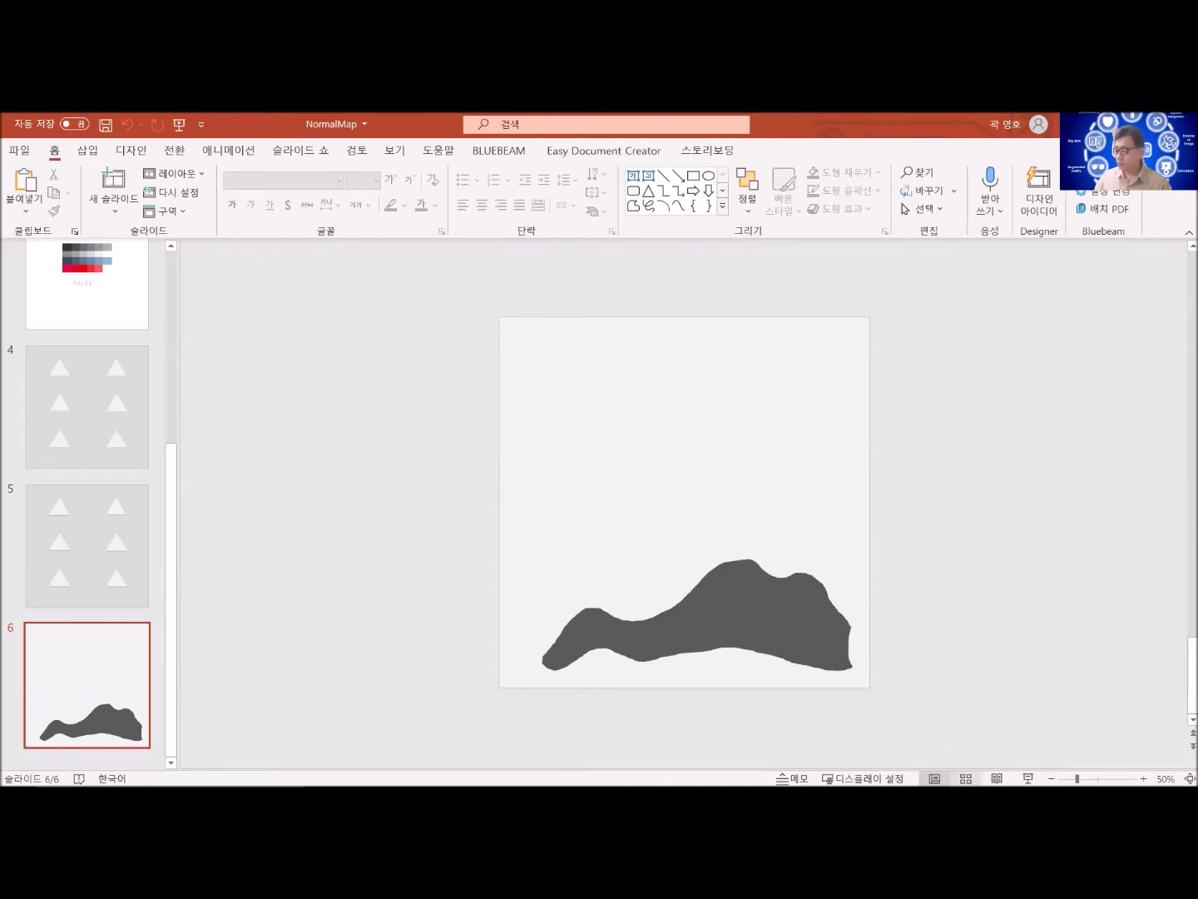
Step: Duplicate slide 6 so the copy follows it as slide 7, and open the copy for editing
left_click(966, 778)
left_click_drag(147, 545, 373, 538, "ctrl")
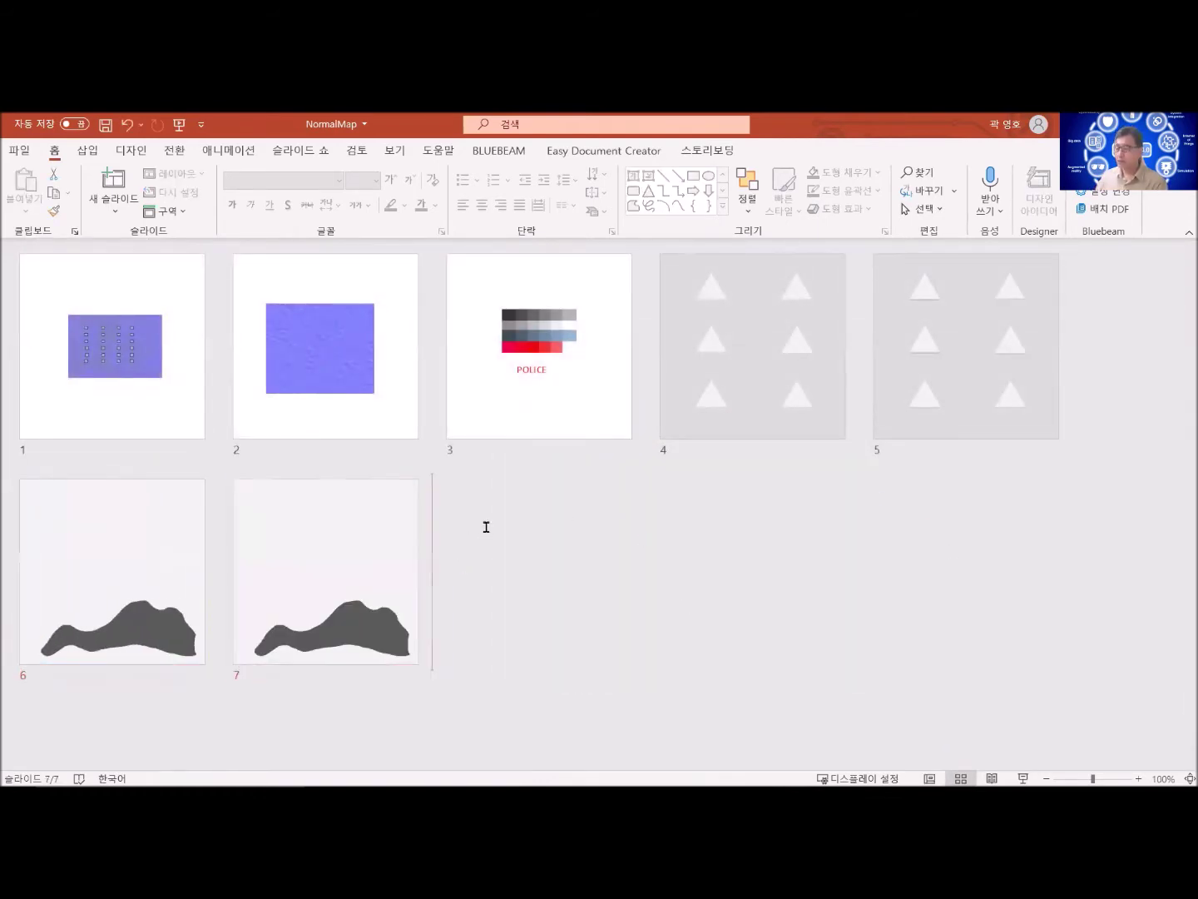
double_click(334, 544)
Step: Ungroup the artwork on slide 7 and delete the dark irregular shape from its background square
left_click(674, 614)
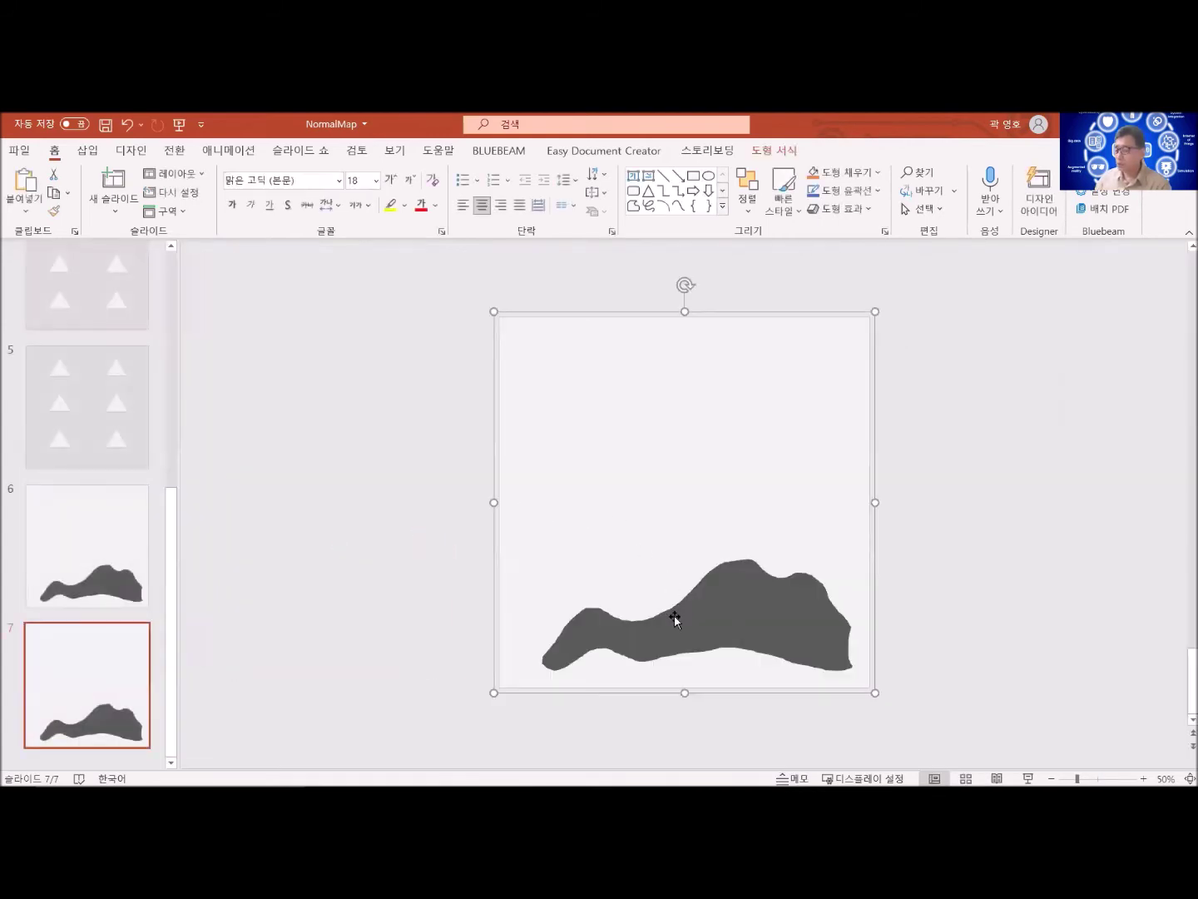
left_click(682, 610)
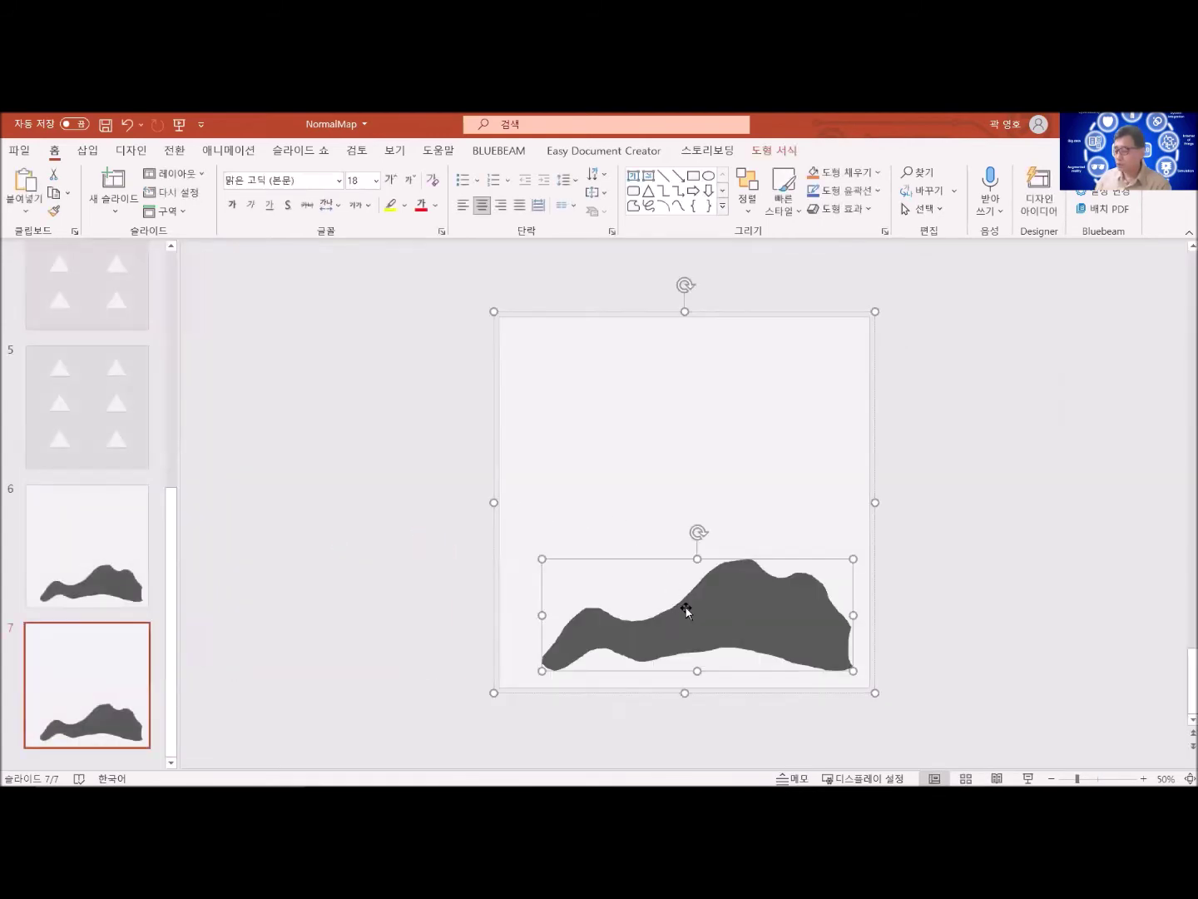
left_click(702, 411)
right_click(700, 405)
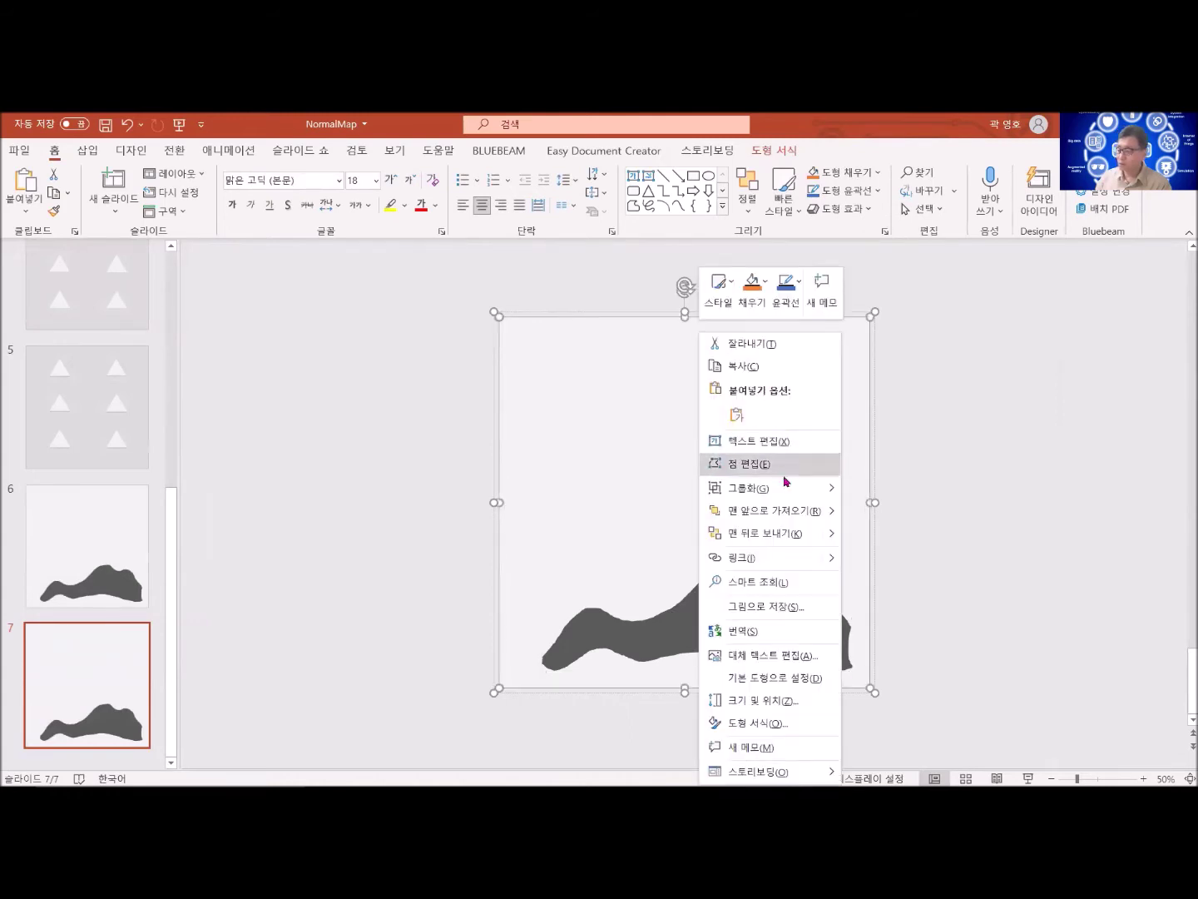
mouse_move(778, 490)
left_click(902, 535)
left_click(903, 589)
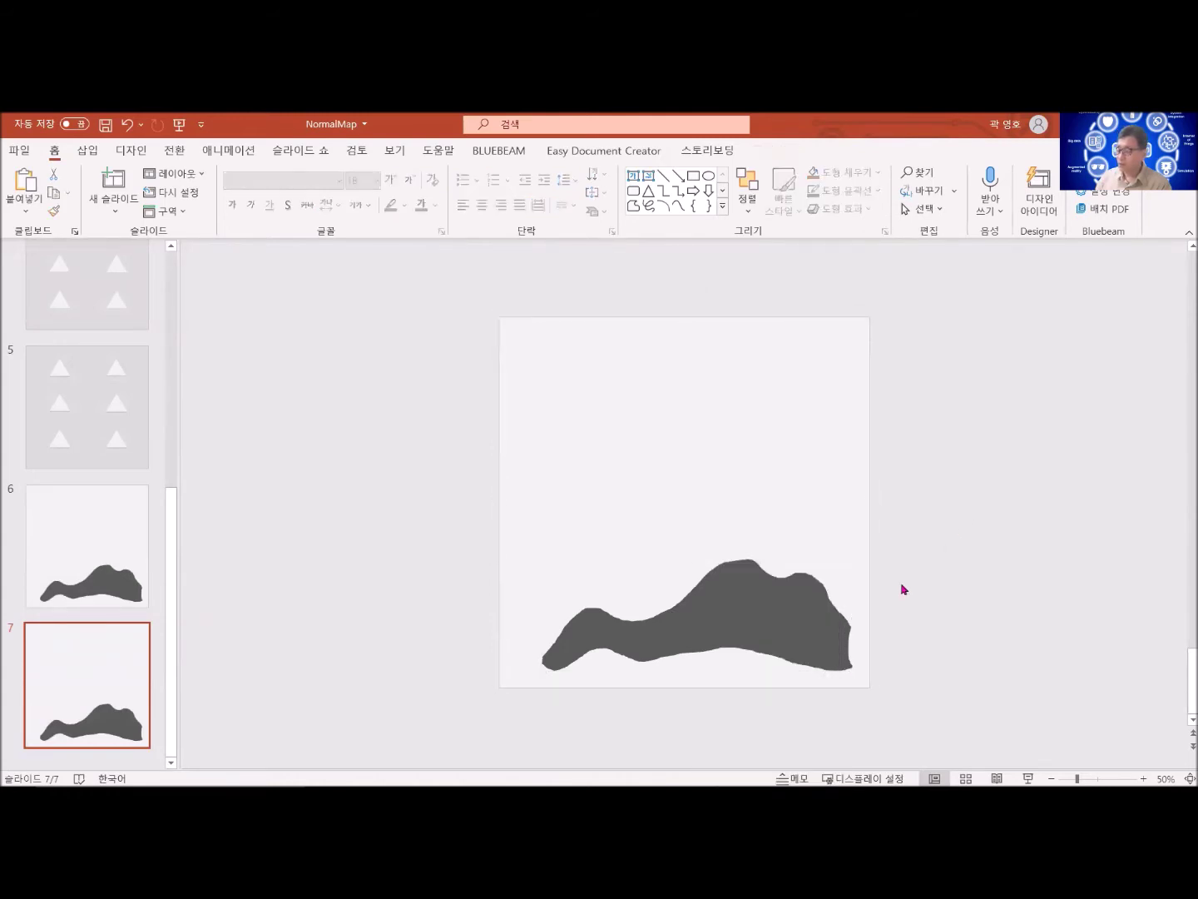
left_click(781, 604)
key("Delete")
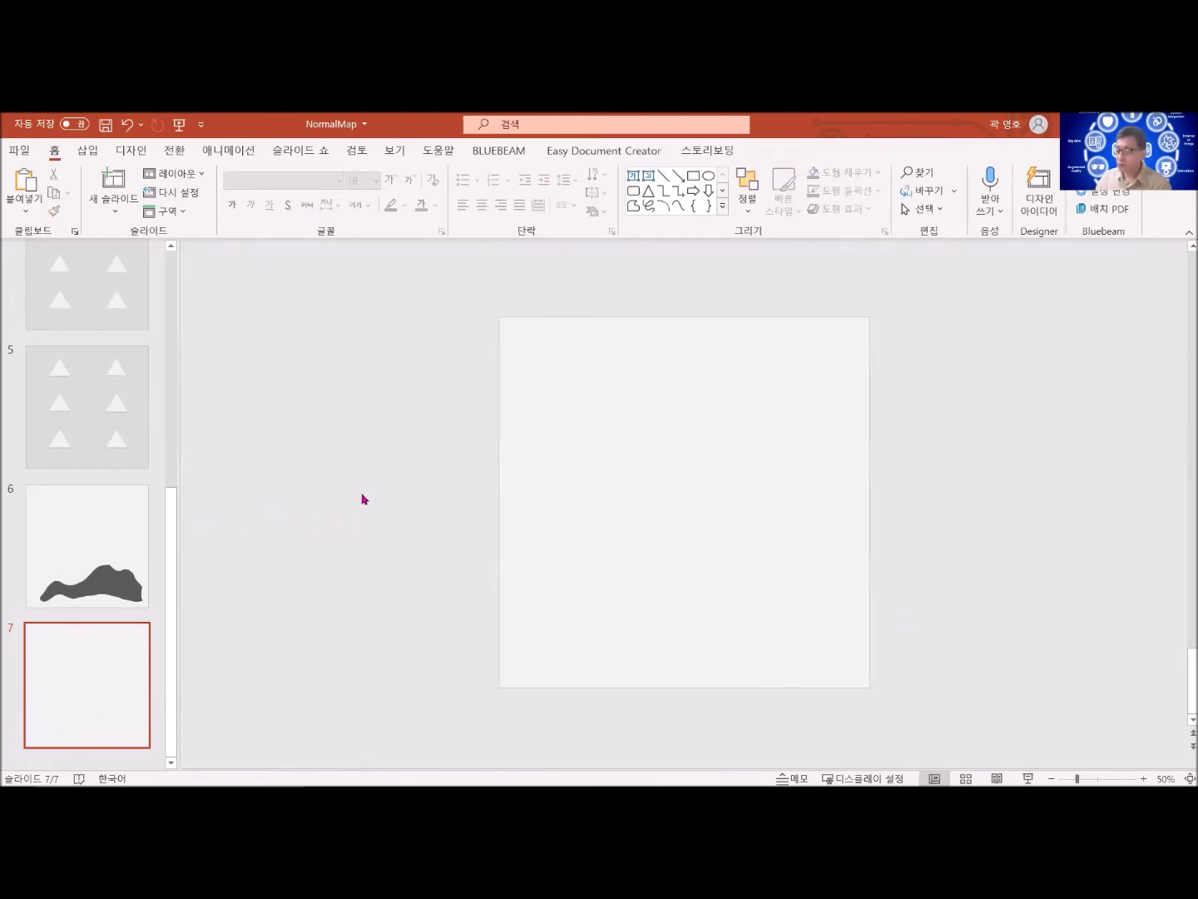
Step: Draw a tall, wavy freeform outline on the left half of slide 7, about 6.5 cm wide, narrow above and bulging at its base
left_click(88, 152)
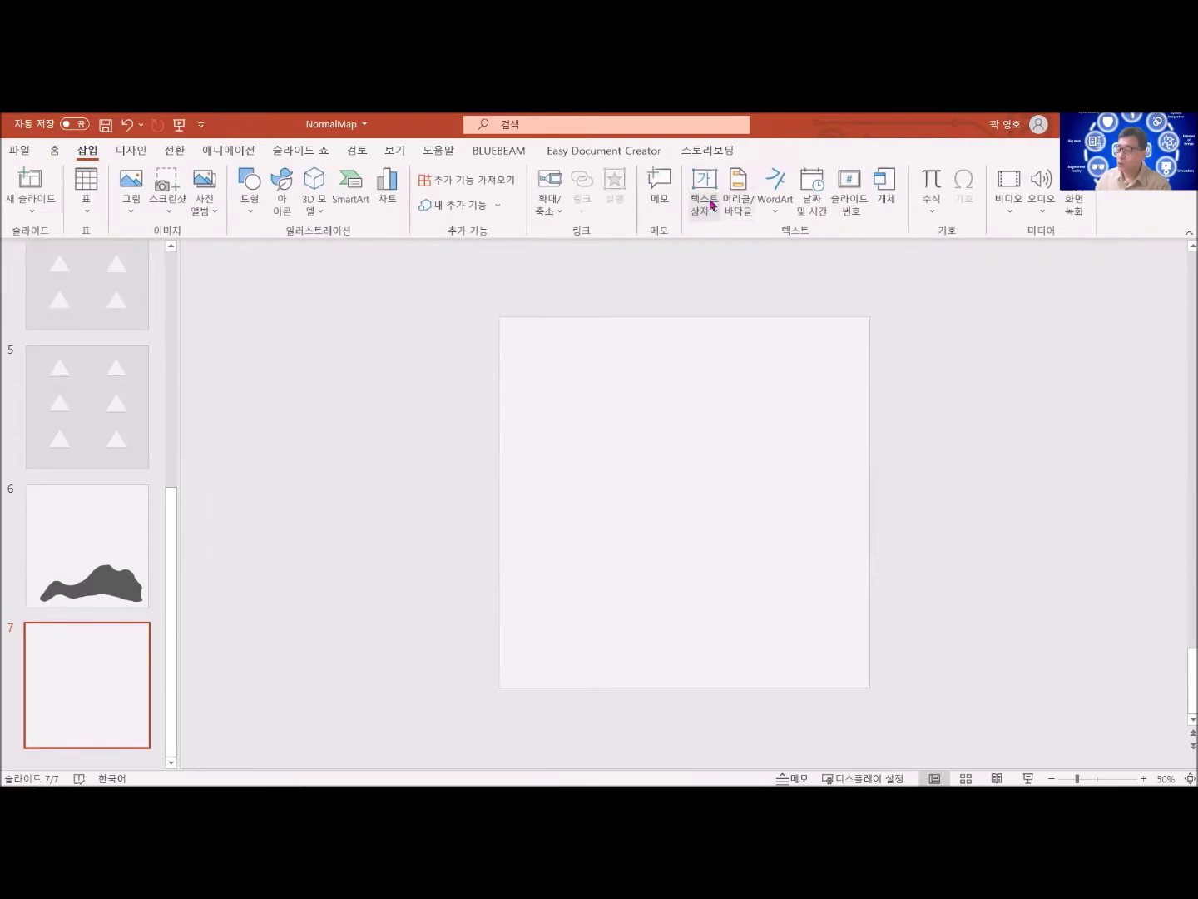
left_click(258, 215)
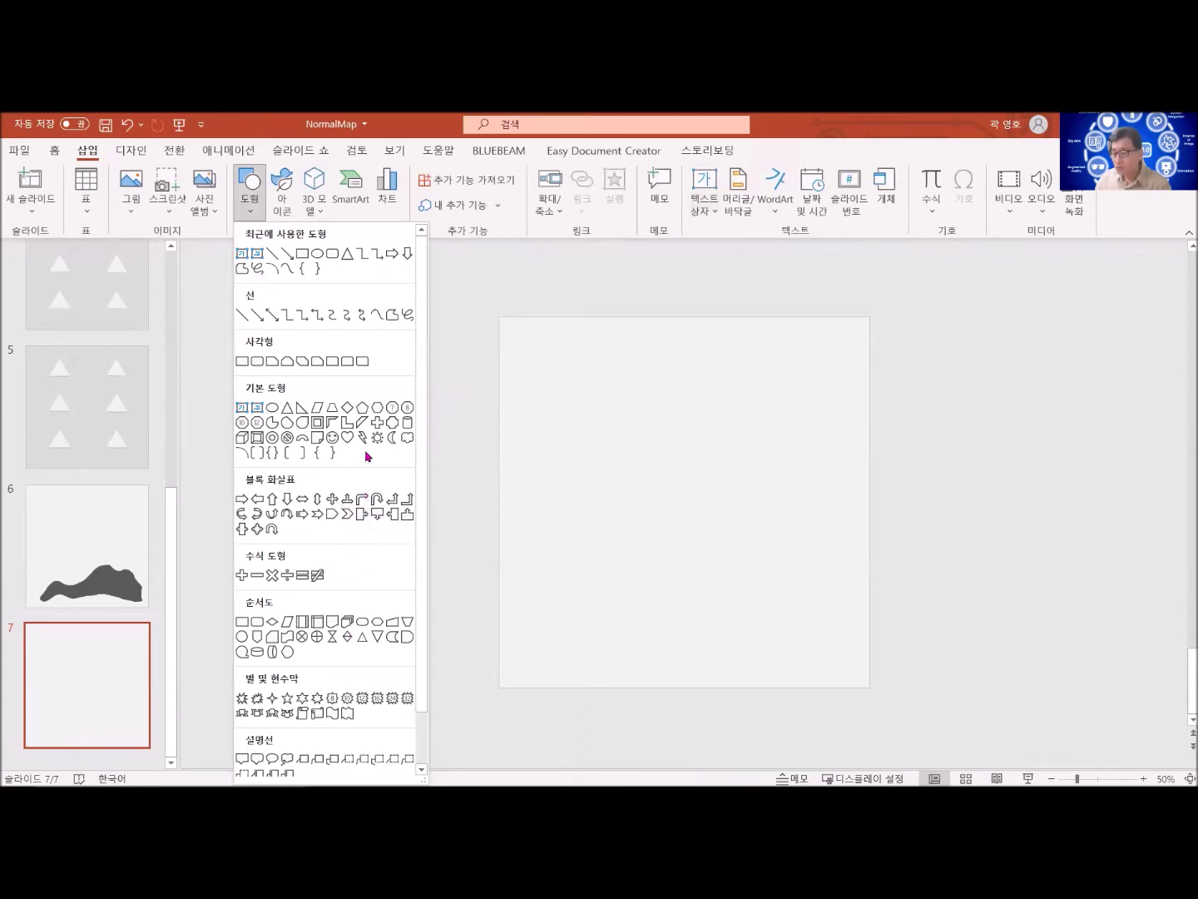
left_click(389, 318)
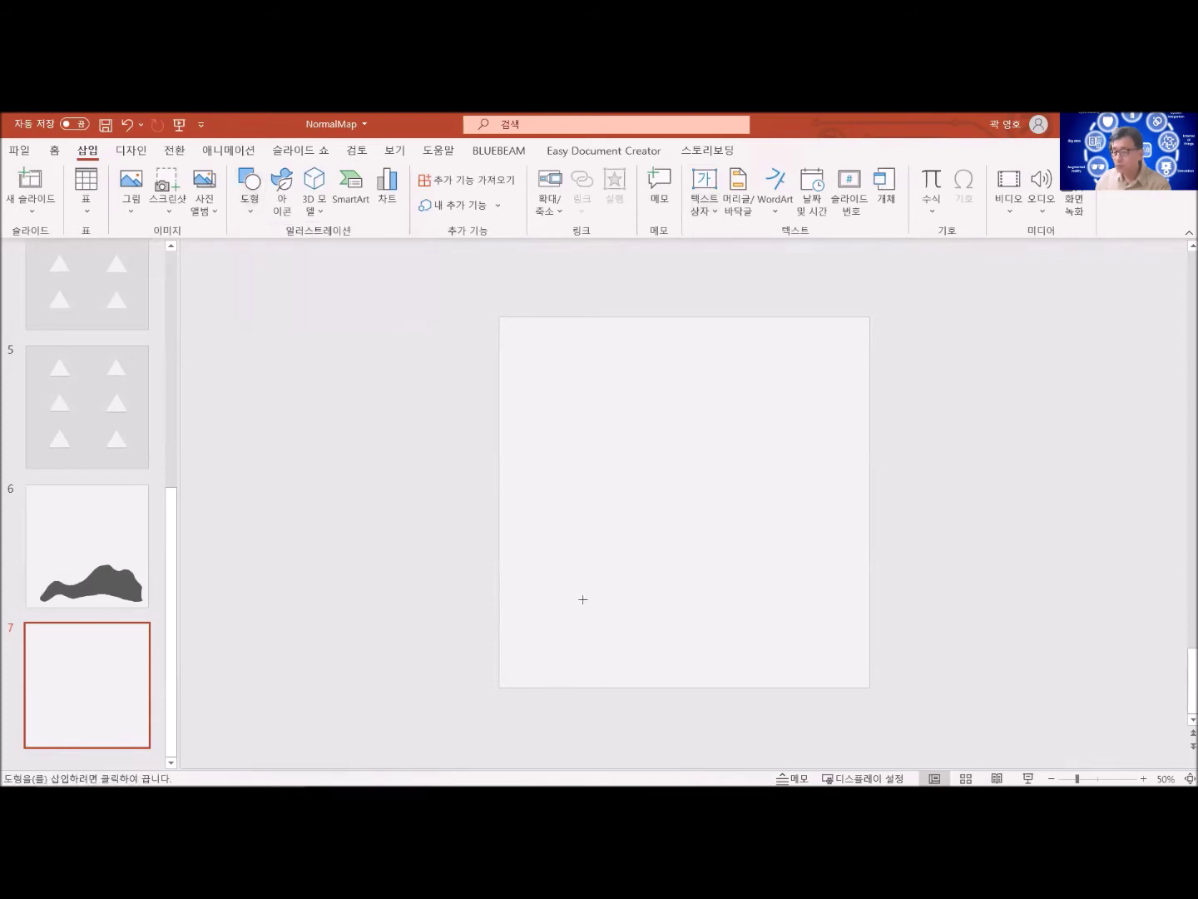
mouse_move(569, 614)
left_mouse_down()
mouse_move(593, 527)
mouse_move(588, 459)
mouse_move(641, 352)
mouse_move(628, 441)
mouse_move(610, 471)
mouse_move(629, 513)
mouse_move(616, 624)
mouse_move(575, 641)
left_mouse_up()
mouse_move(565, 617)
left_mouse_down()
mouse_move(585, 634)
mouse_move(571, 610)
mouse_move(615, 607)
mouse_move(572, 608)
mouse_move(593, 599)
mouse_move(619, 625)
left_mouse_up()
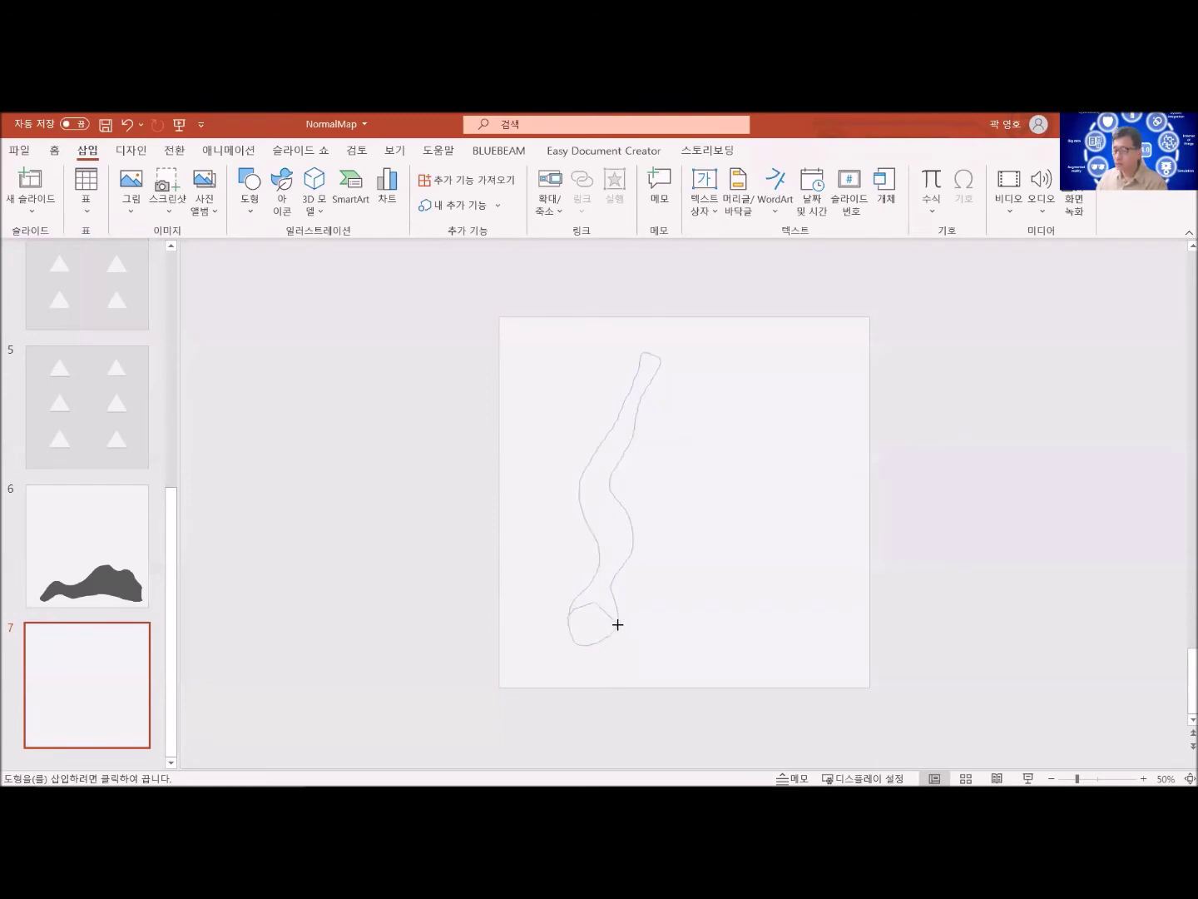
Step: Remove the stray points drawn near the base of the wavy outline, finish the freeform shape and deselect it
key("BackSpace")
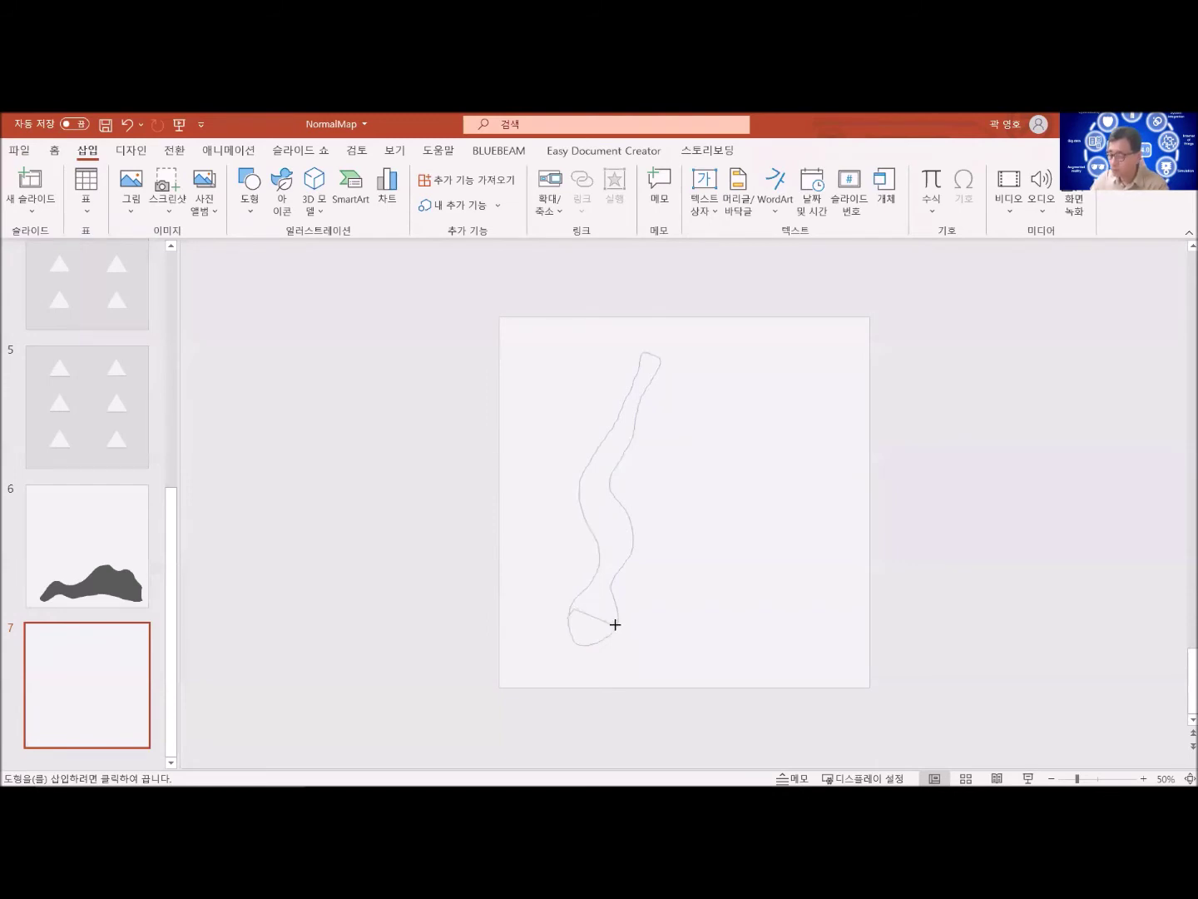
key("BackSpace")
left_click(500, 617)
key("BackSpace")
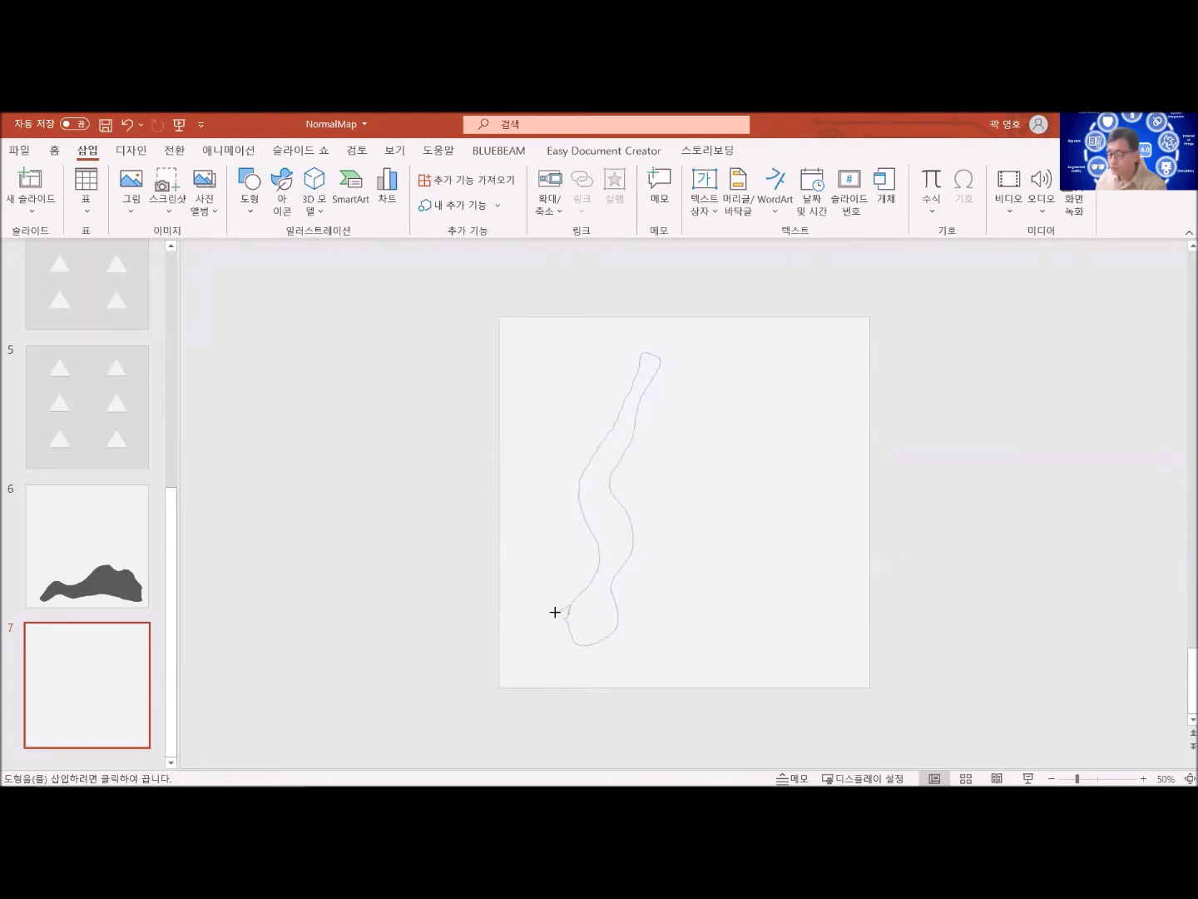
left_click(590, 588)
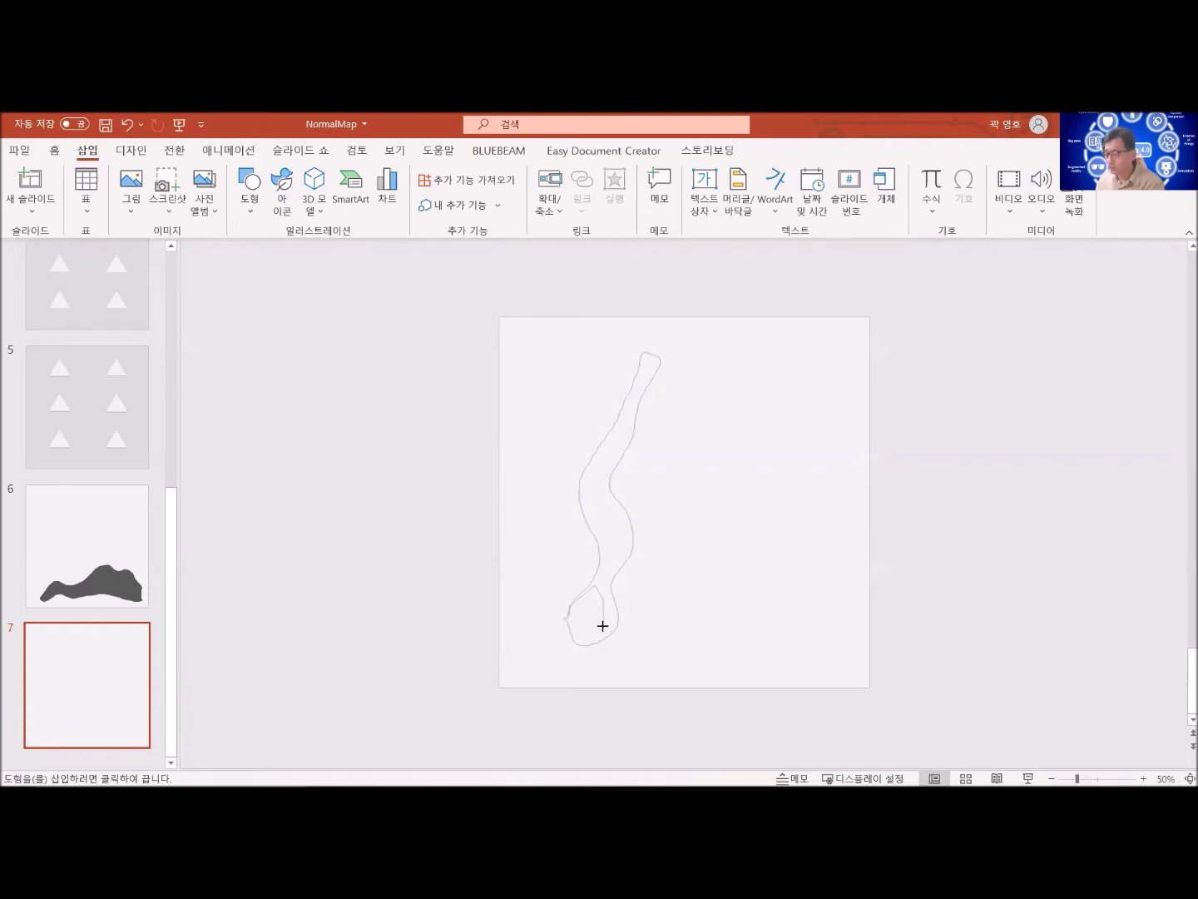
key("BackSpace")
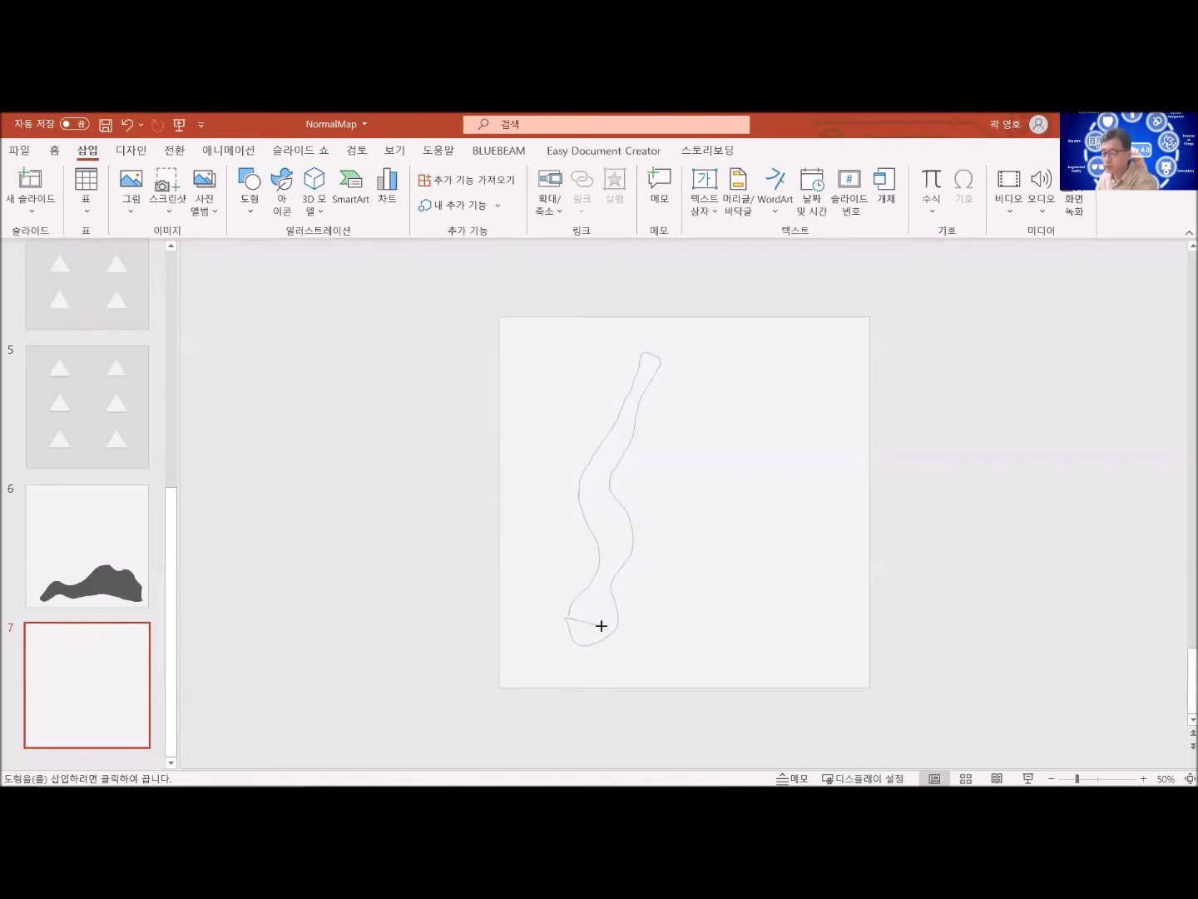
double_click(601, 625)
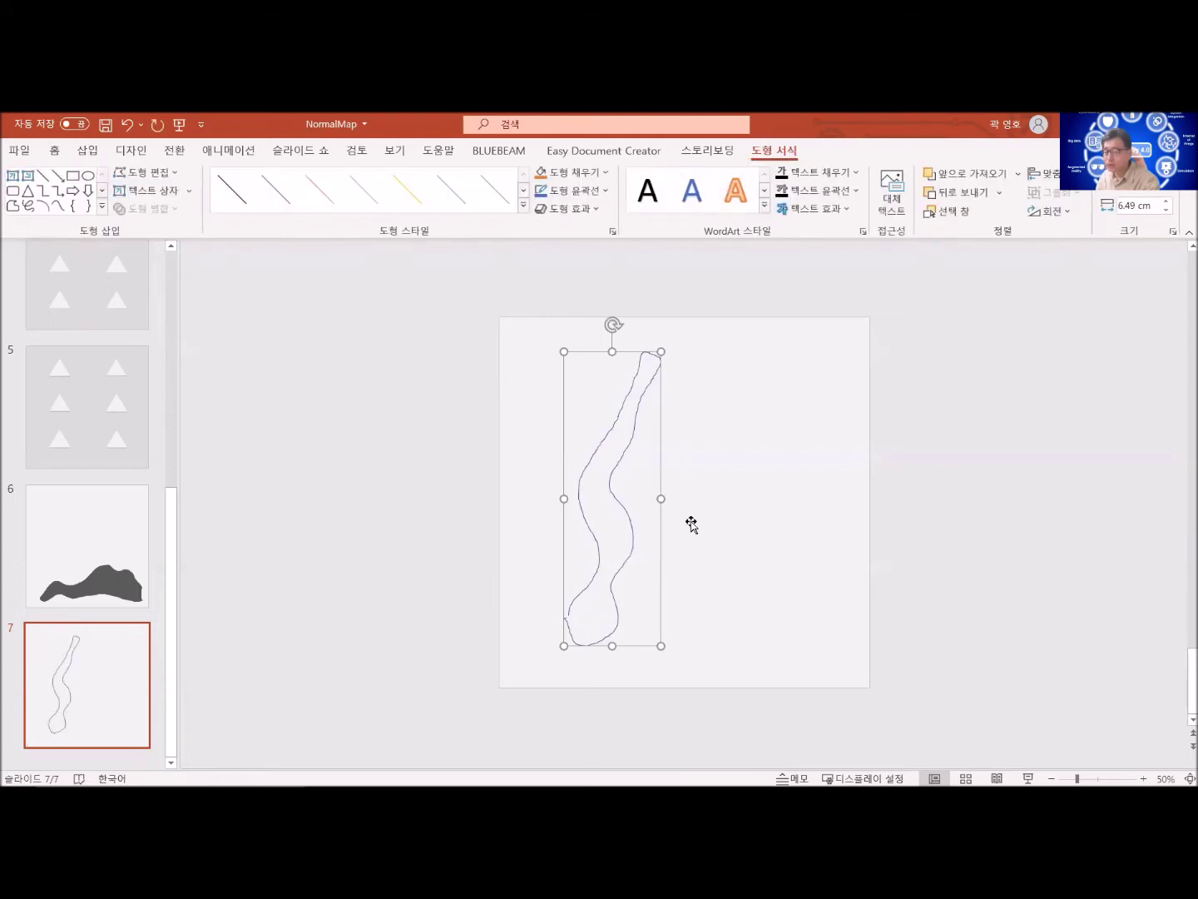
left_click(929, 460)
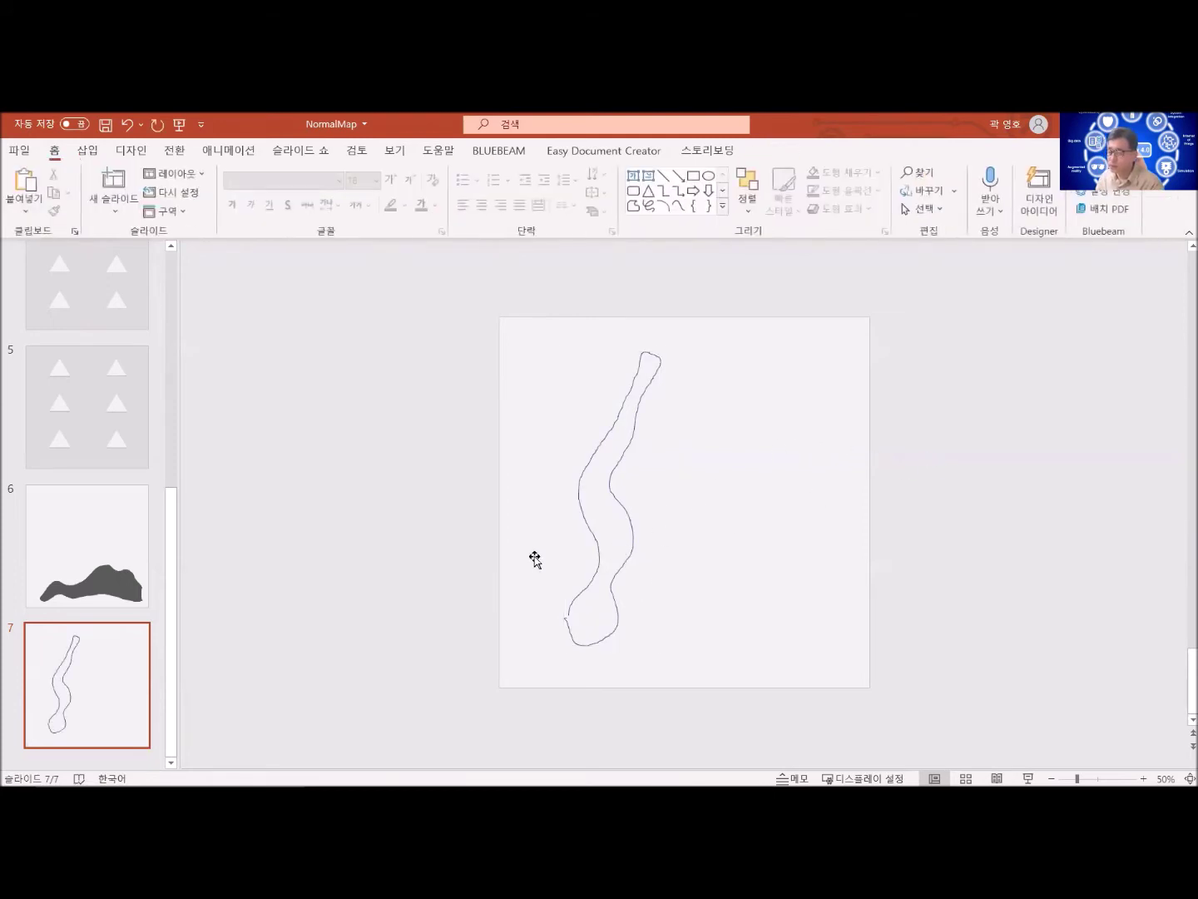
Step: Ungroup the artwork on slide 6 and place a copy of the dark irregular shape above the original
left_click(111, 589)
left_click(773, 624)
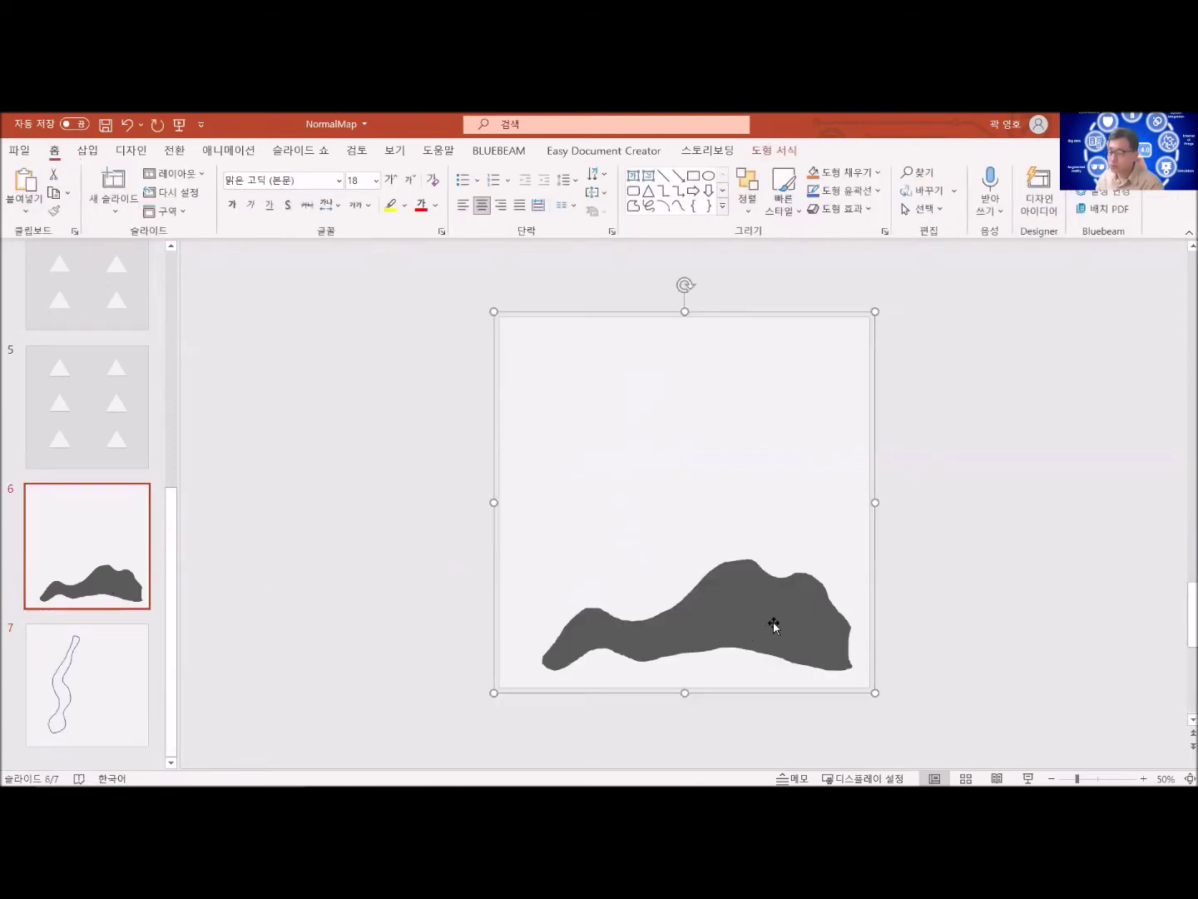
left_click(766, 604)
left_click(723, 415)
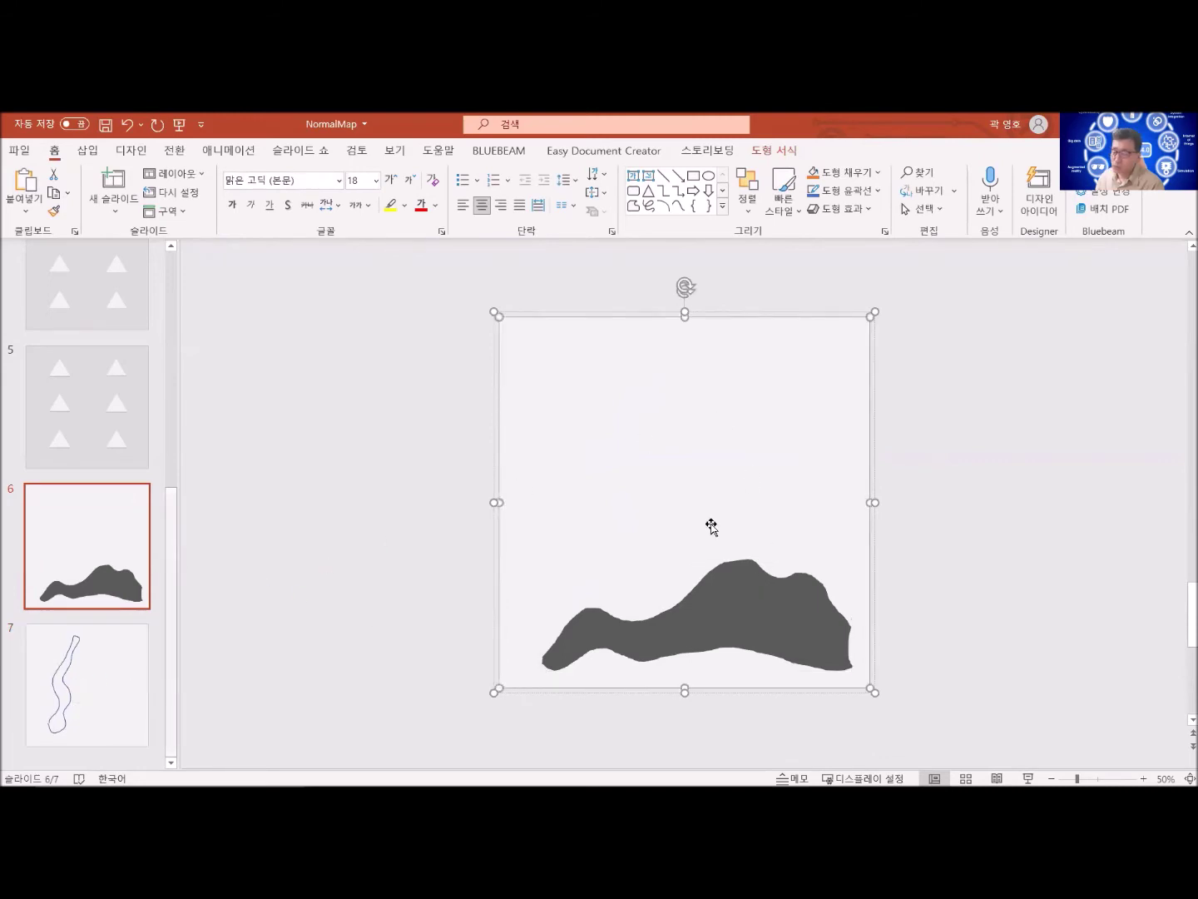
right_click(727, 389)
mouse_move(802, 490)
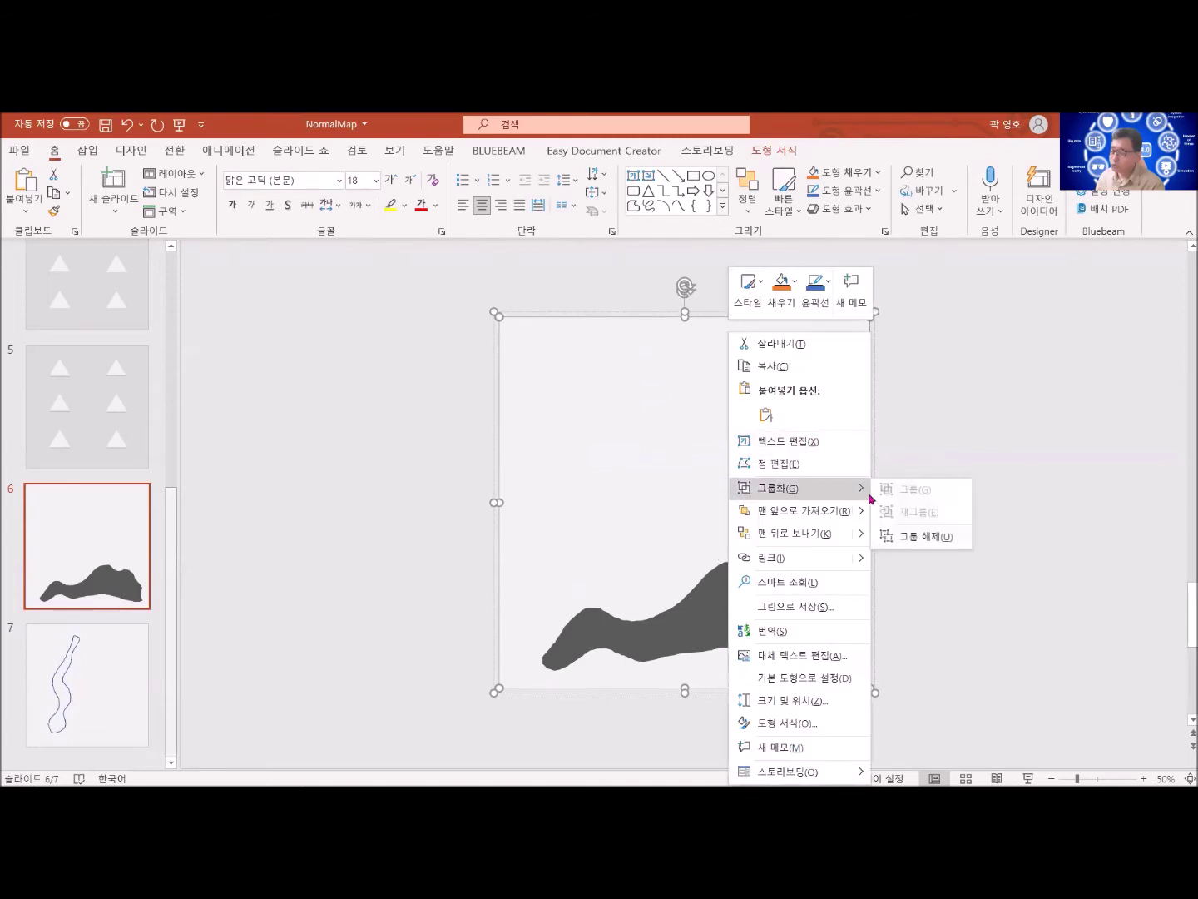
left_click(913, 536)
left_click(741, 619)
left_click_drag(741, 618, 736, 422, "ctrl")
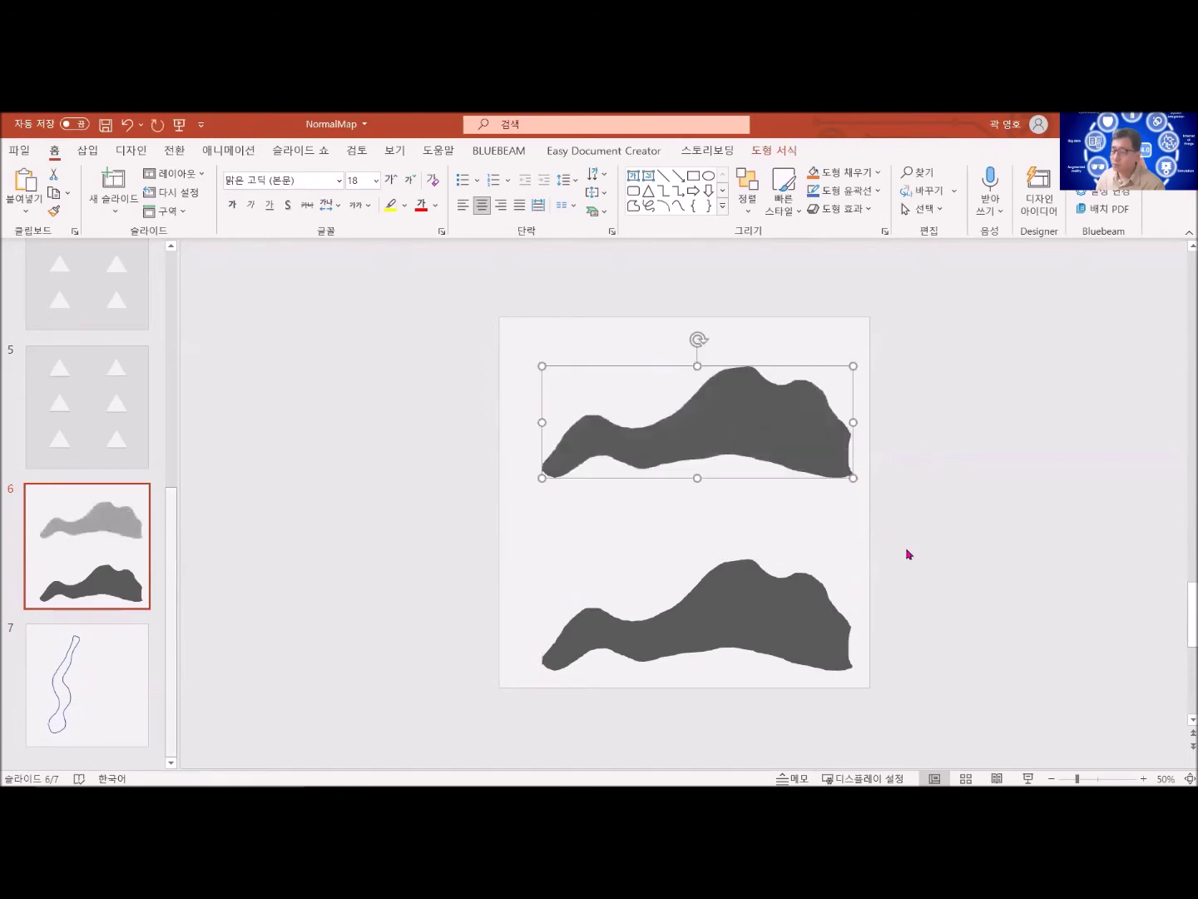
left_click(949, 648)
left_click_drag(939, 729, 454, 293)
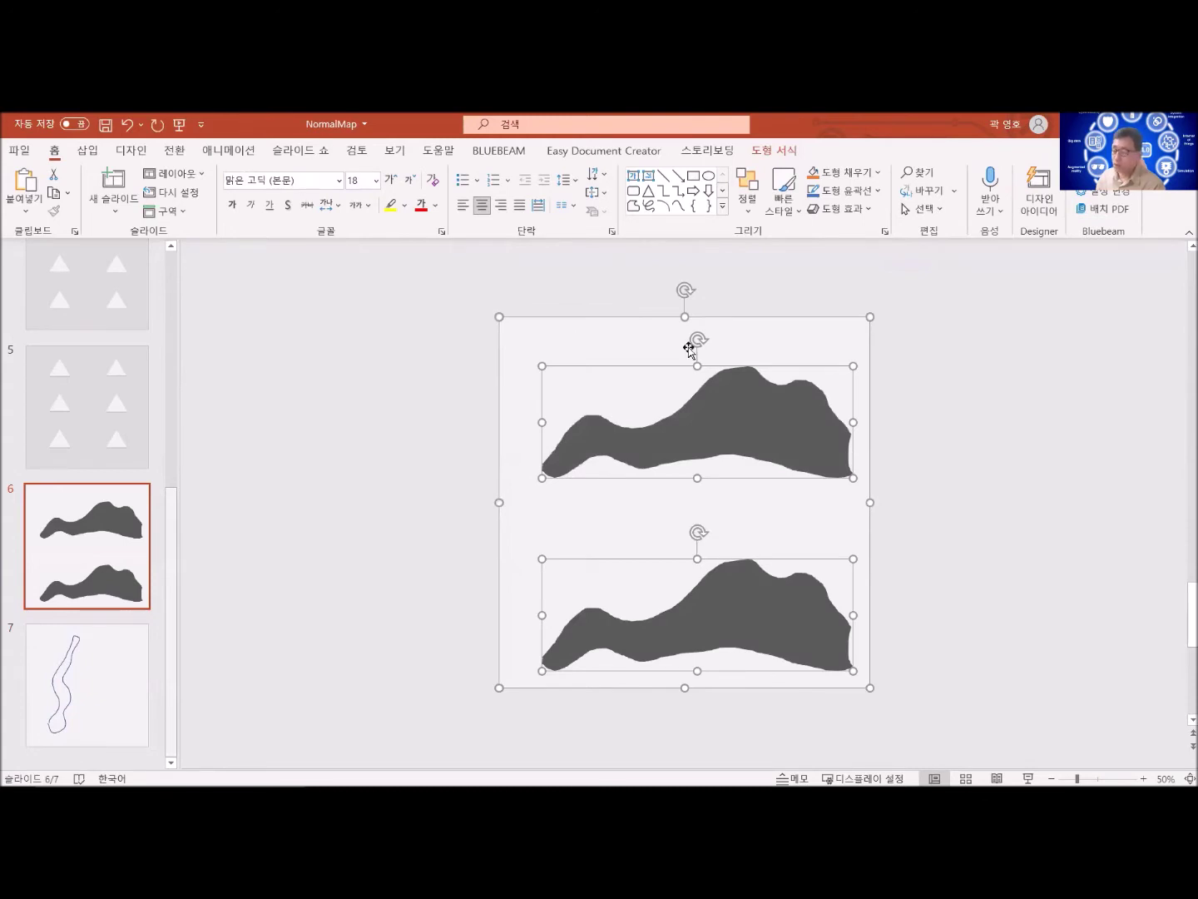
left_click(966, 400)
Step: Compare the triangle artwork on slide 4 with the version on slide 5, examining the triangles' lower edges
scroll(138, 486, "up", 2)
scroll(124, 483, "up", 1)
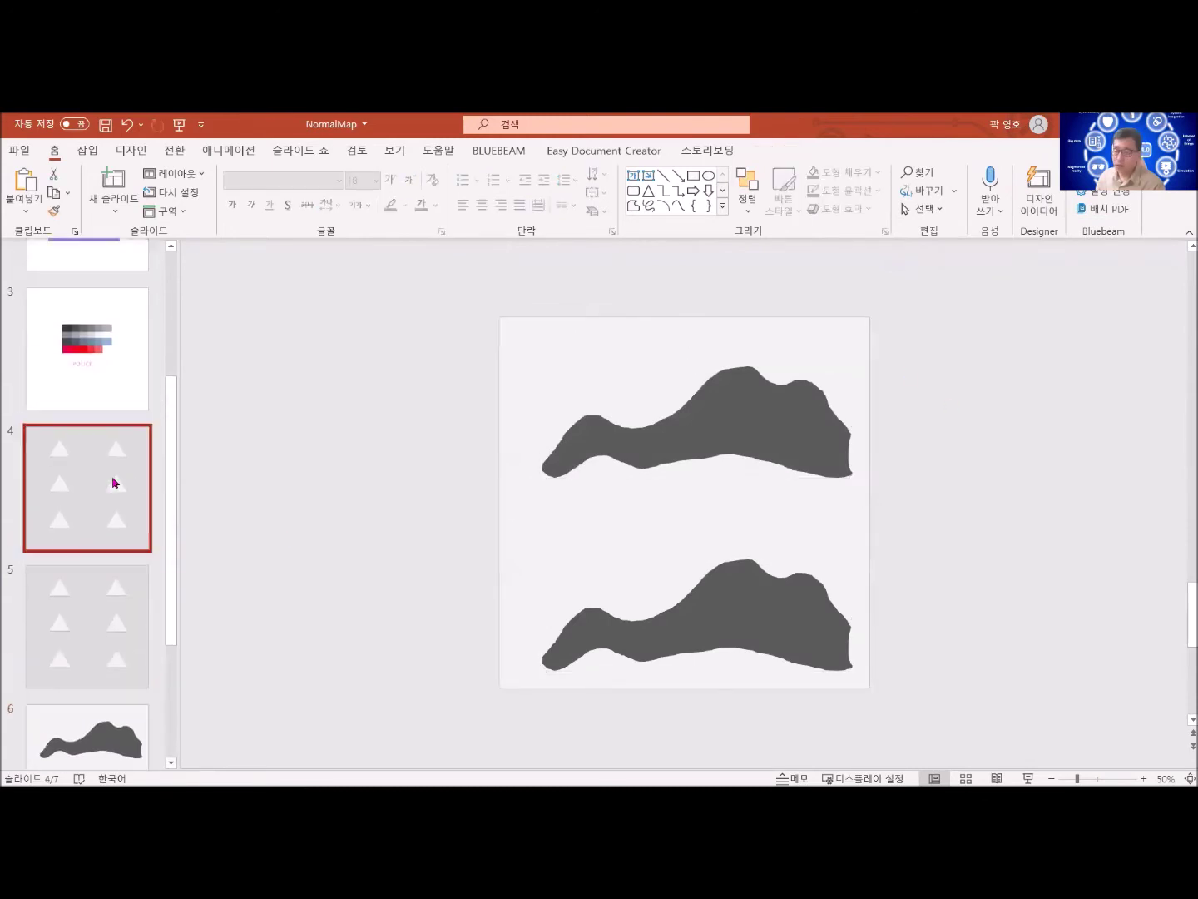
left_click(112, 478)
left_click(111, 617)
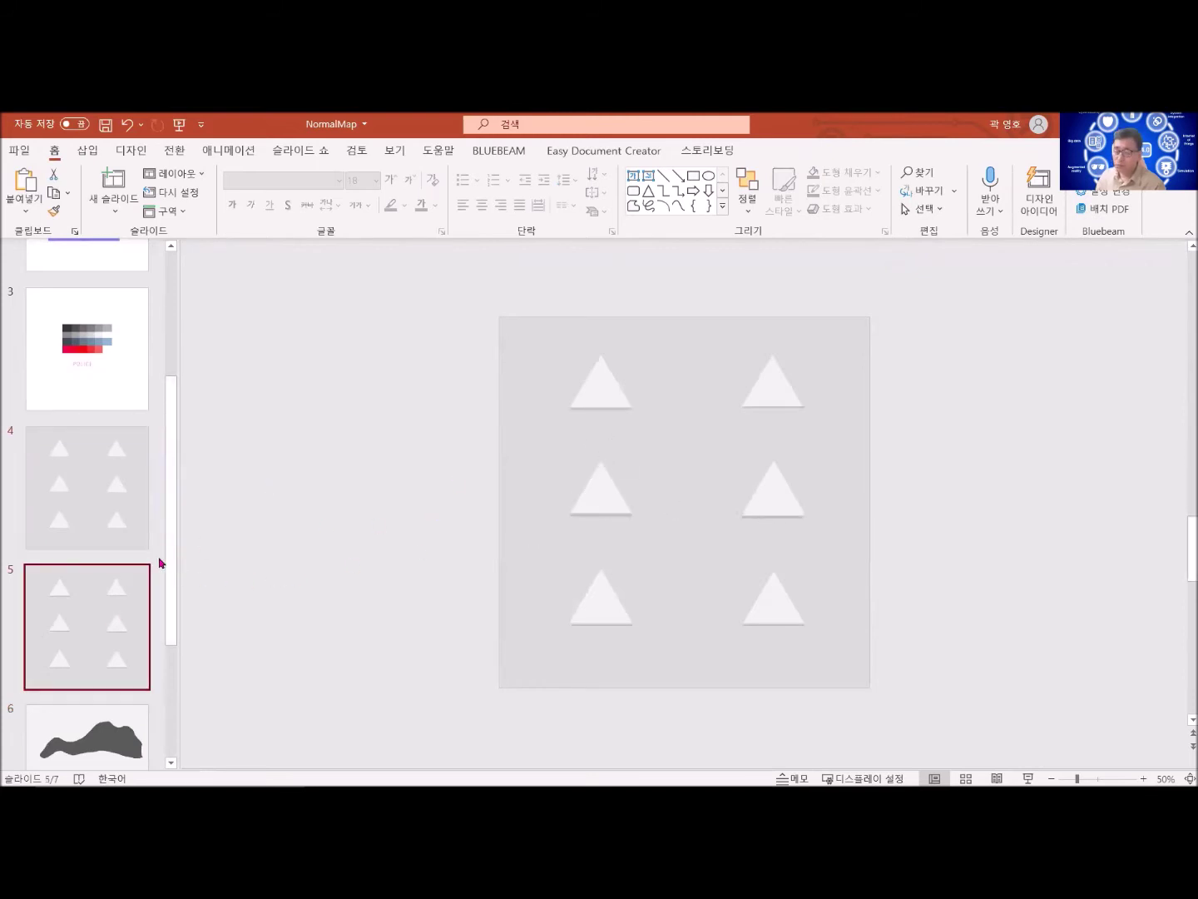
left_click(94, 498)
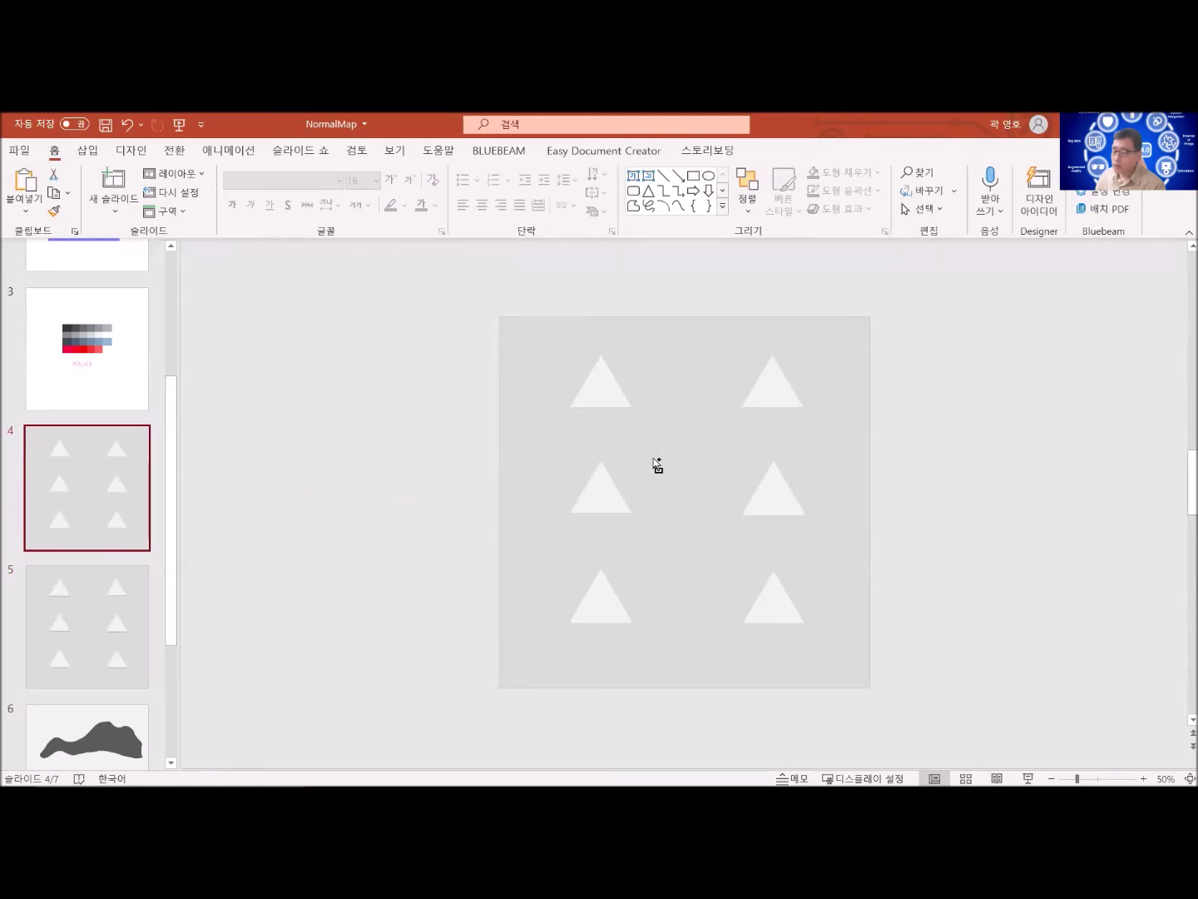
scroll(656, 460, "up", 3, "ctrl")
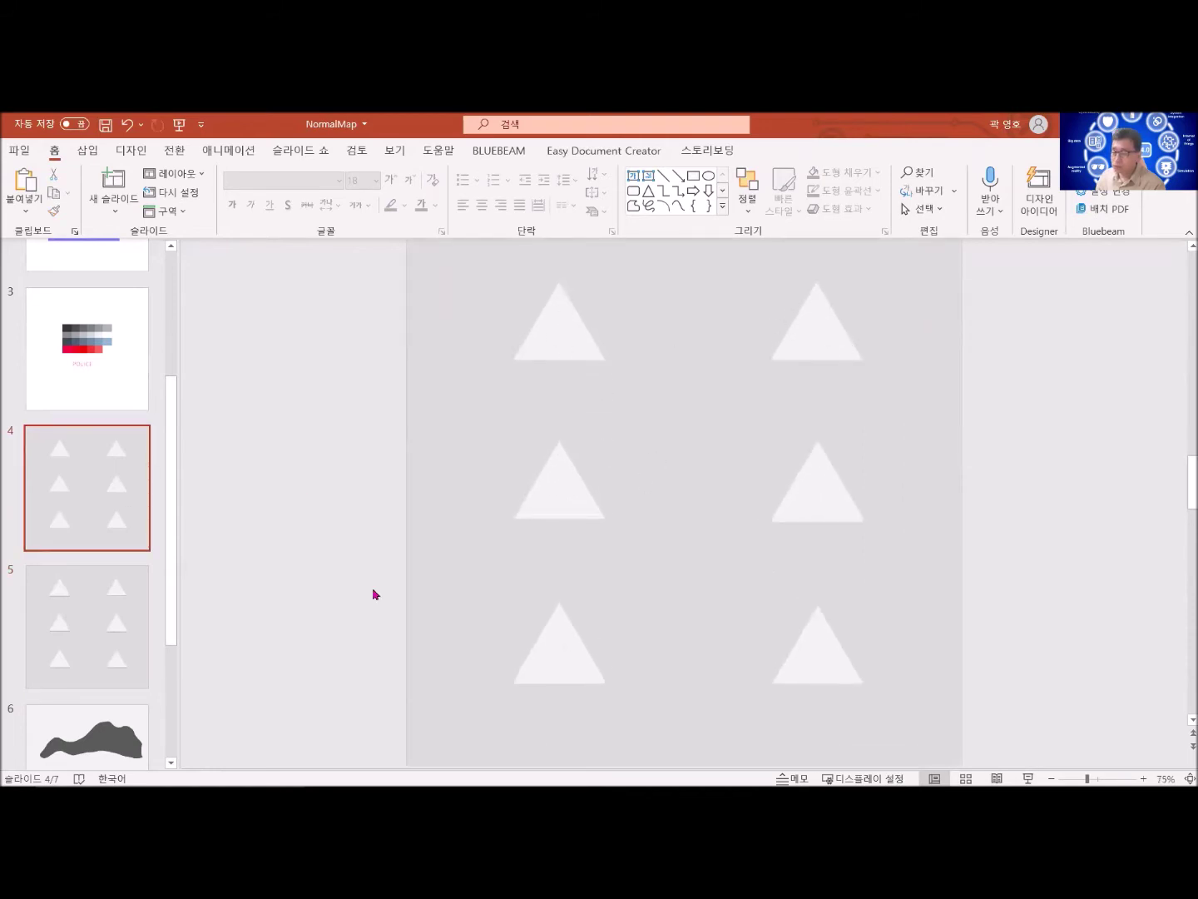
left_click(123, 649)
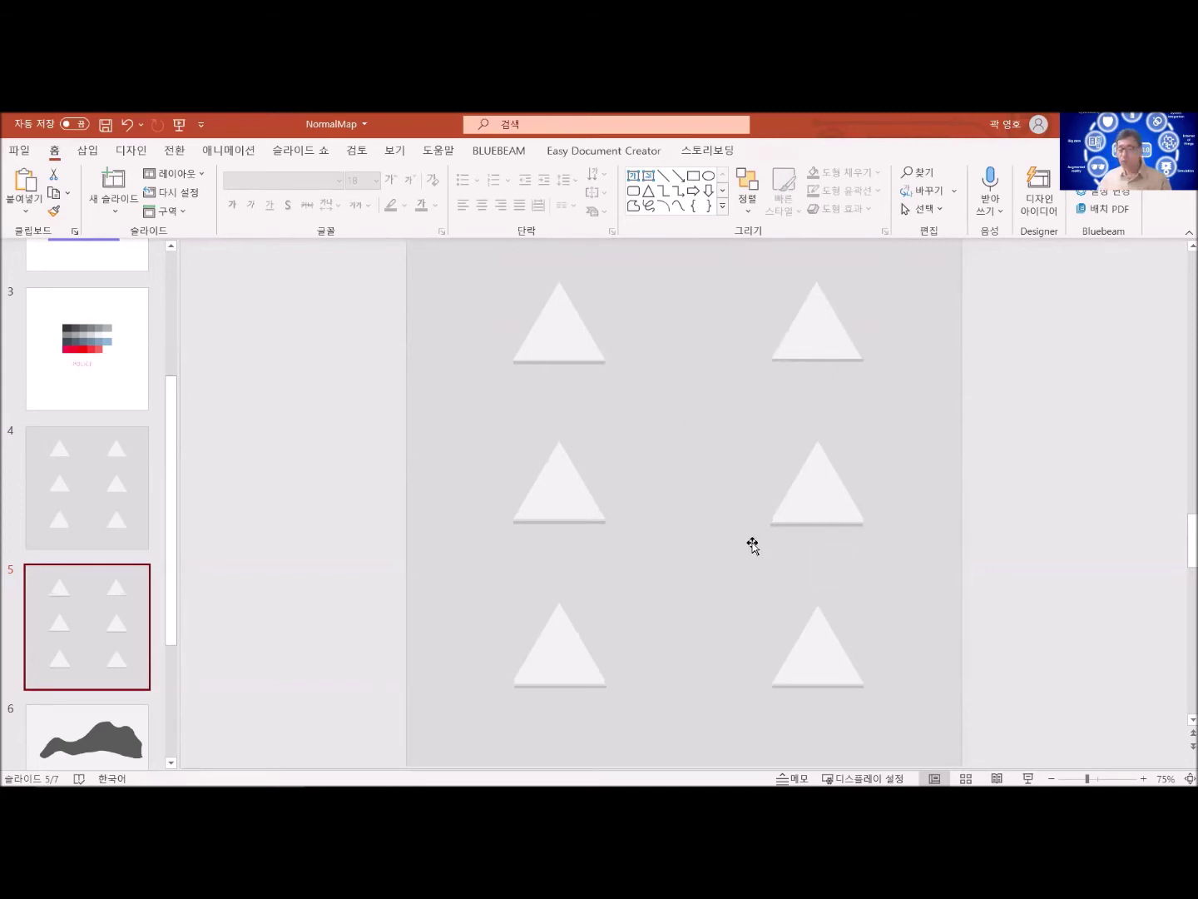
left_click(117, 487)
left_click(88, 609)
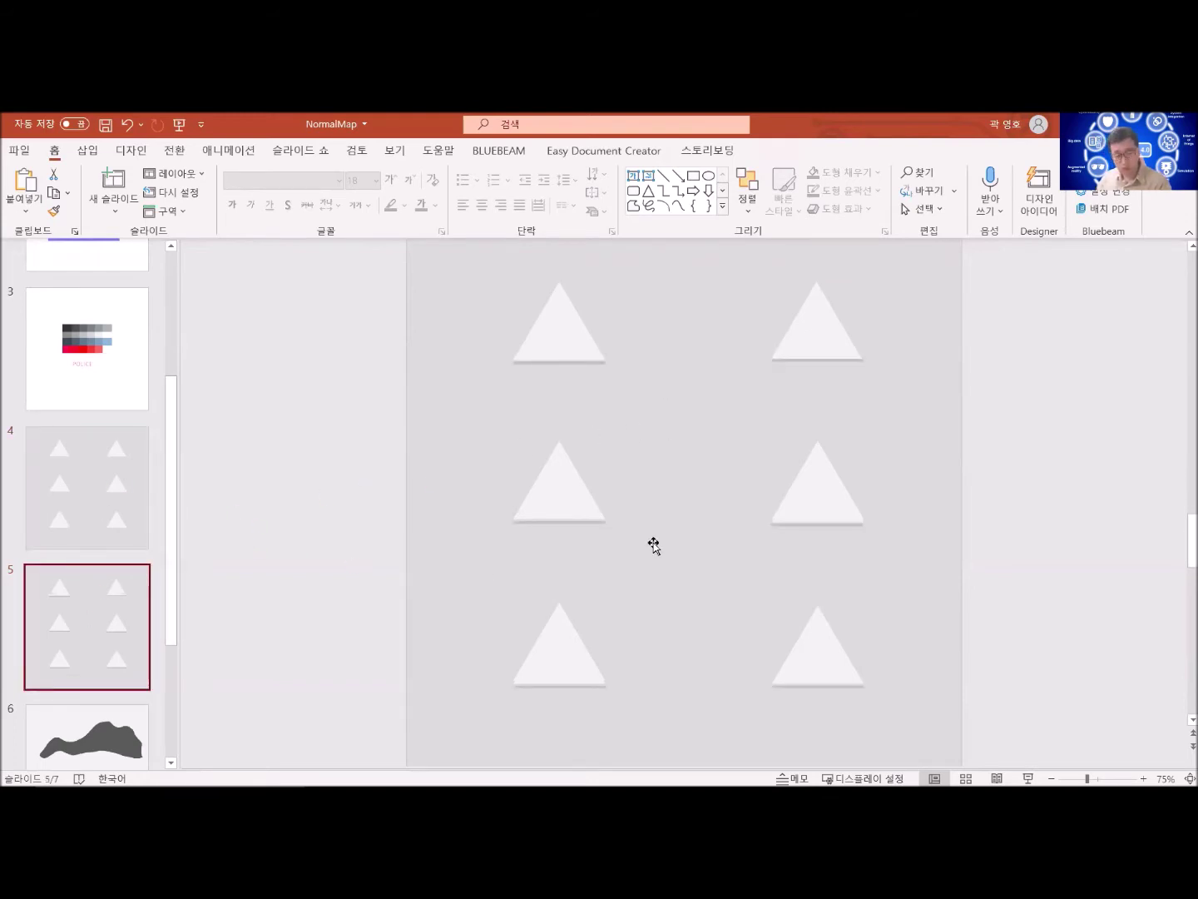
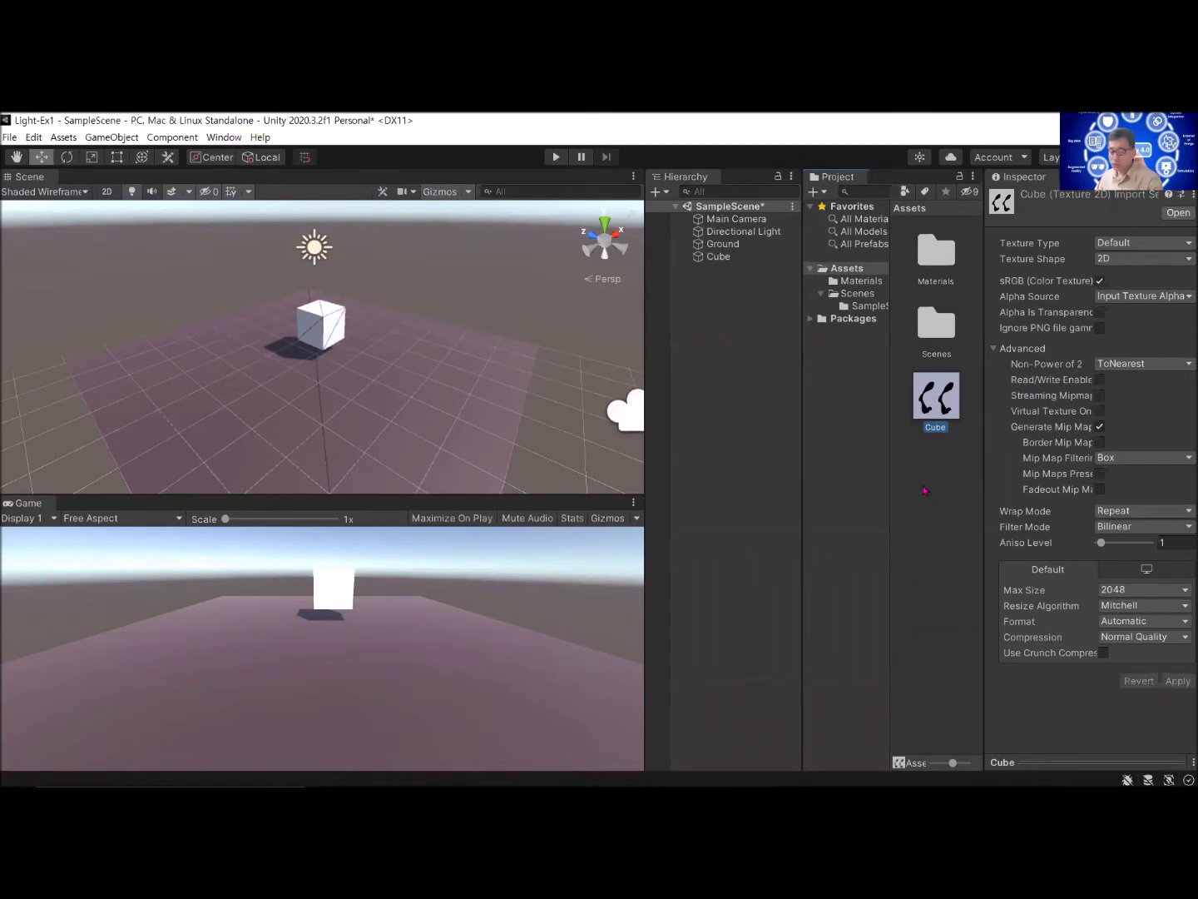
Step: In Unity, duplicate the Cube texture in Assets and rename the copy CubeNormal
key("ctrl+d")
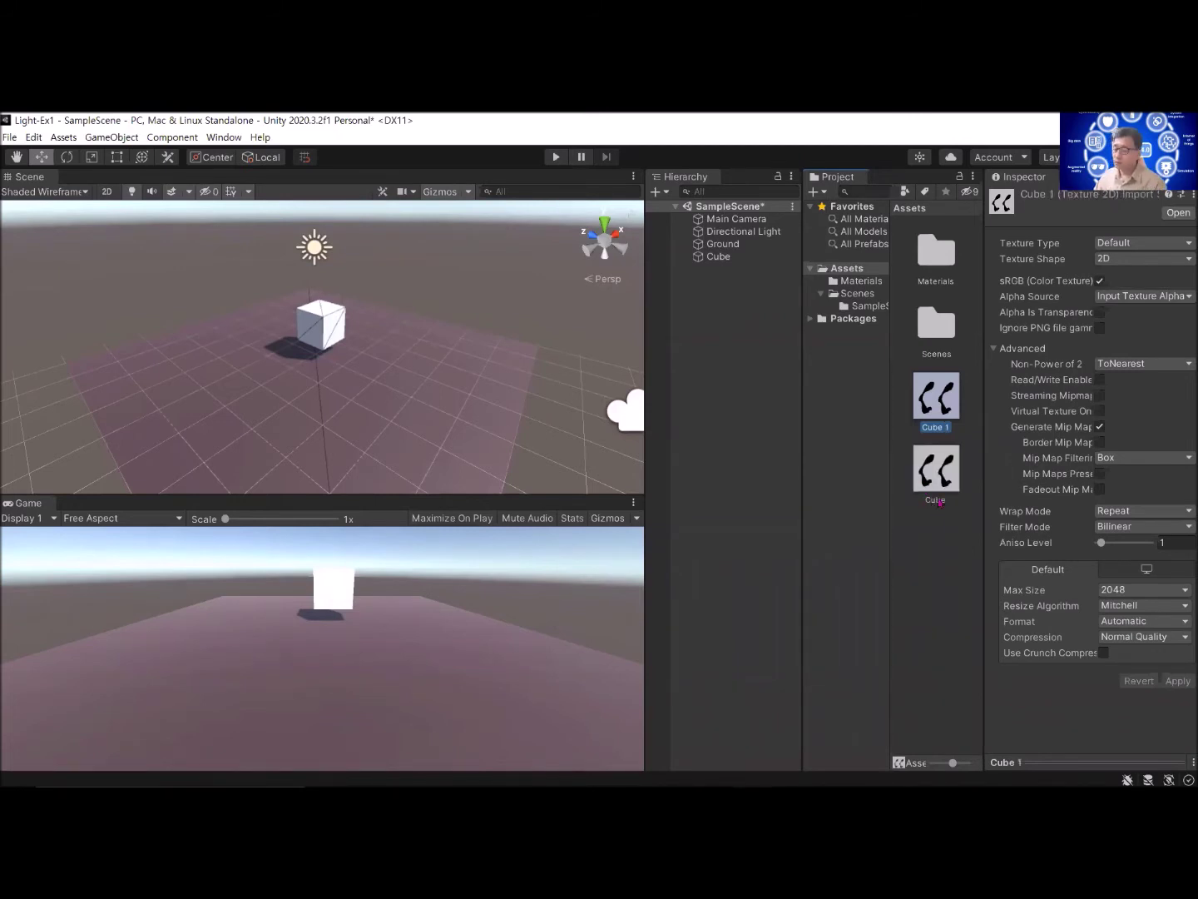
left_click(947, 425)
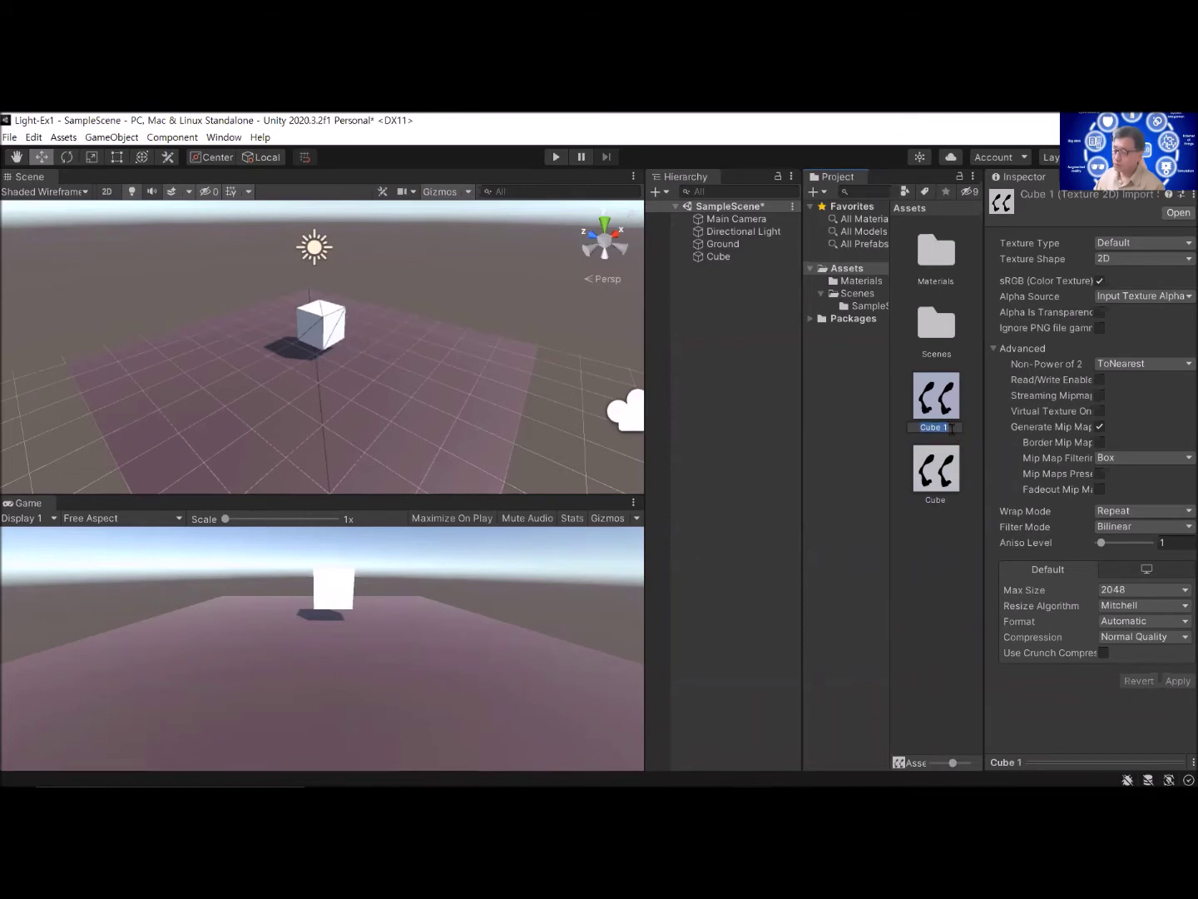
left_click(948, 427)
key("BackSpace")
key("BackSpace")
type("N")
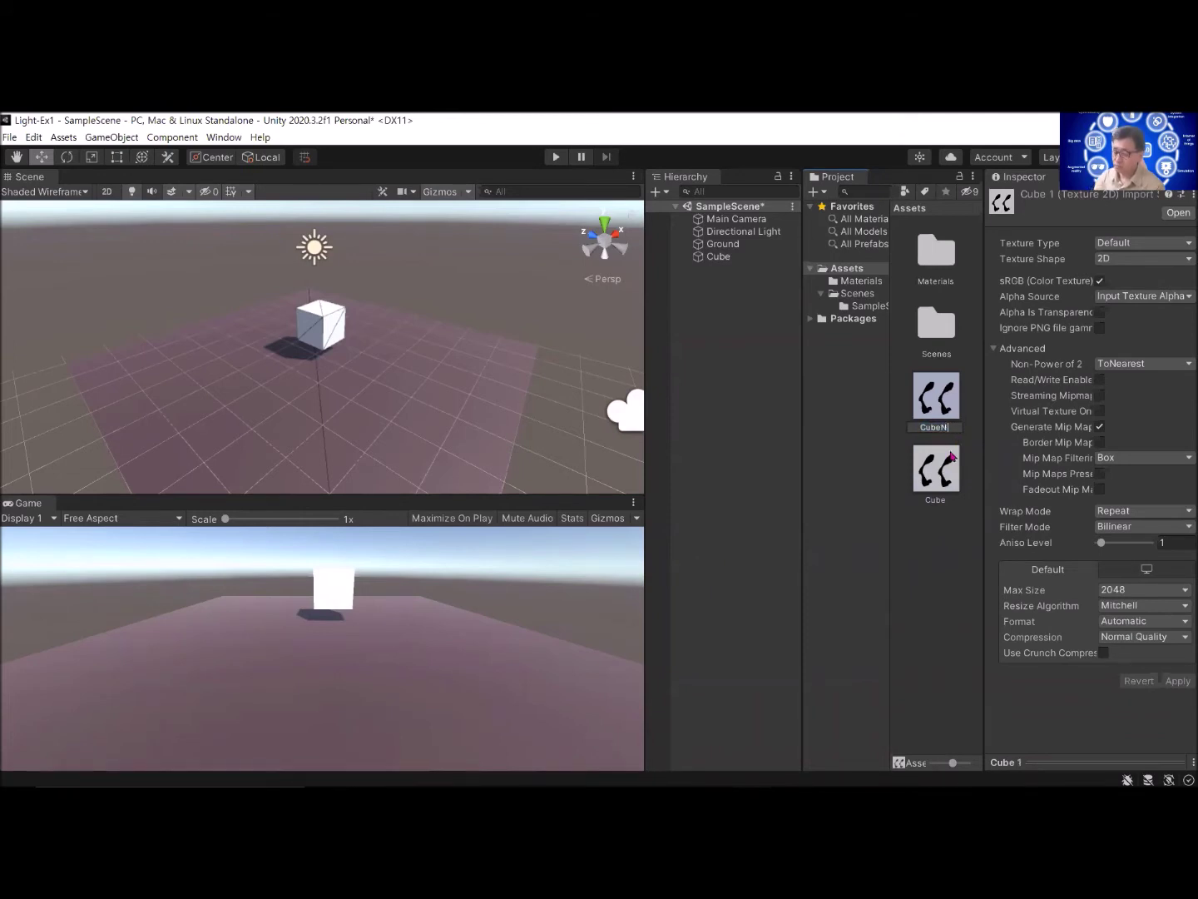
type("ormal")
key("Return")
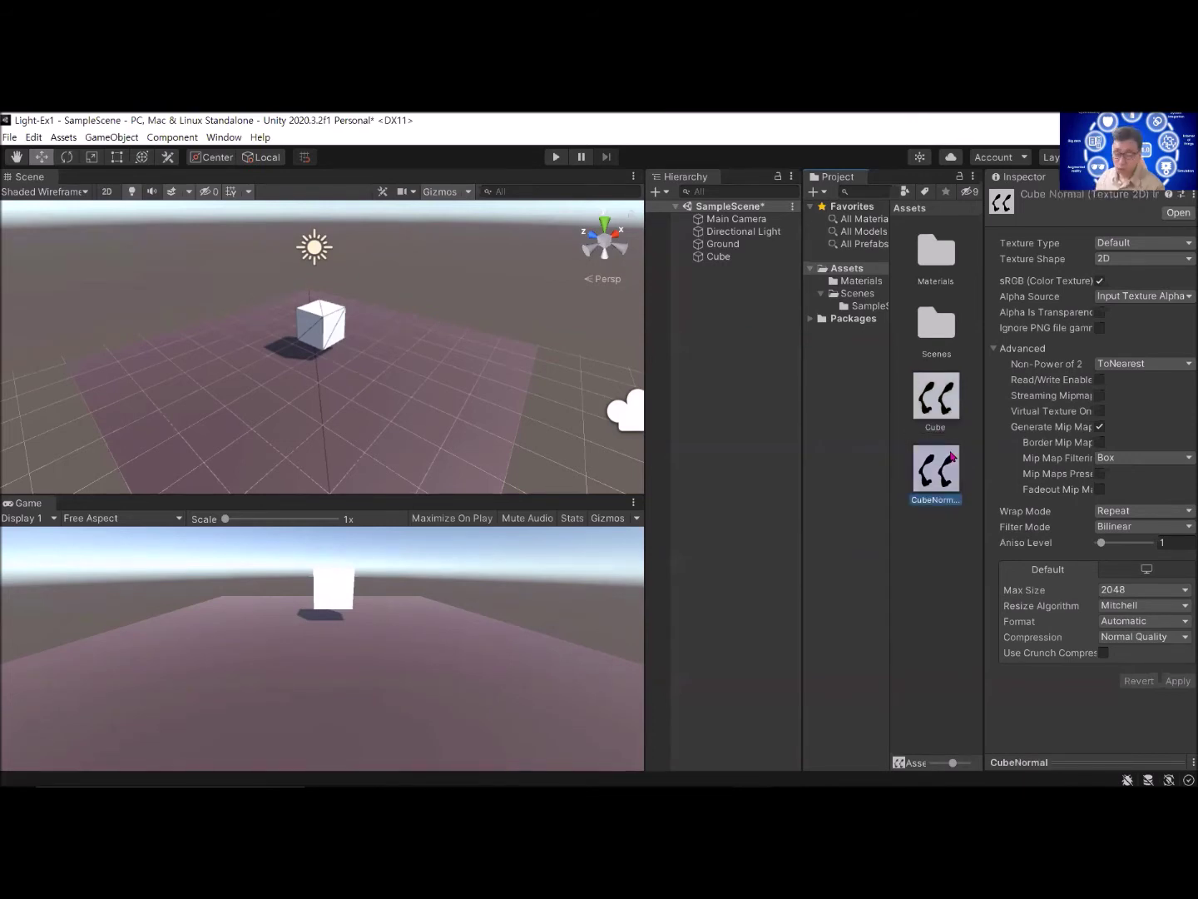
Step: Set the CubeNormal texture's type to Normal map and apply the import settings
left_click(1141, 243)
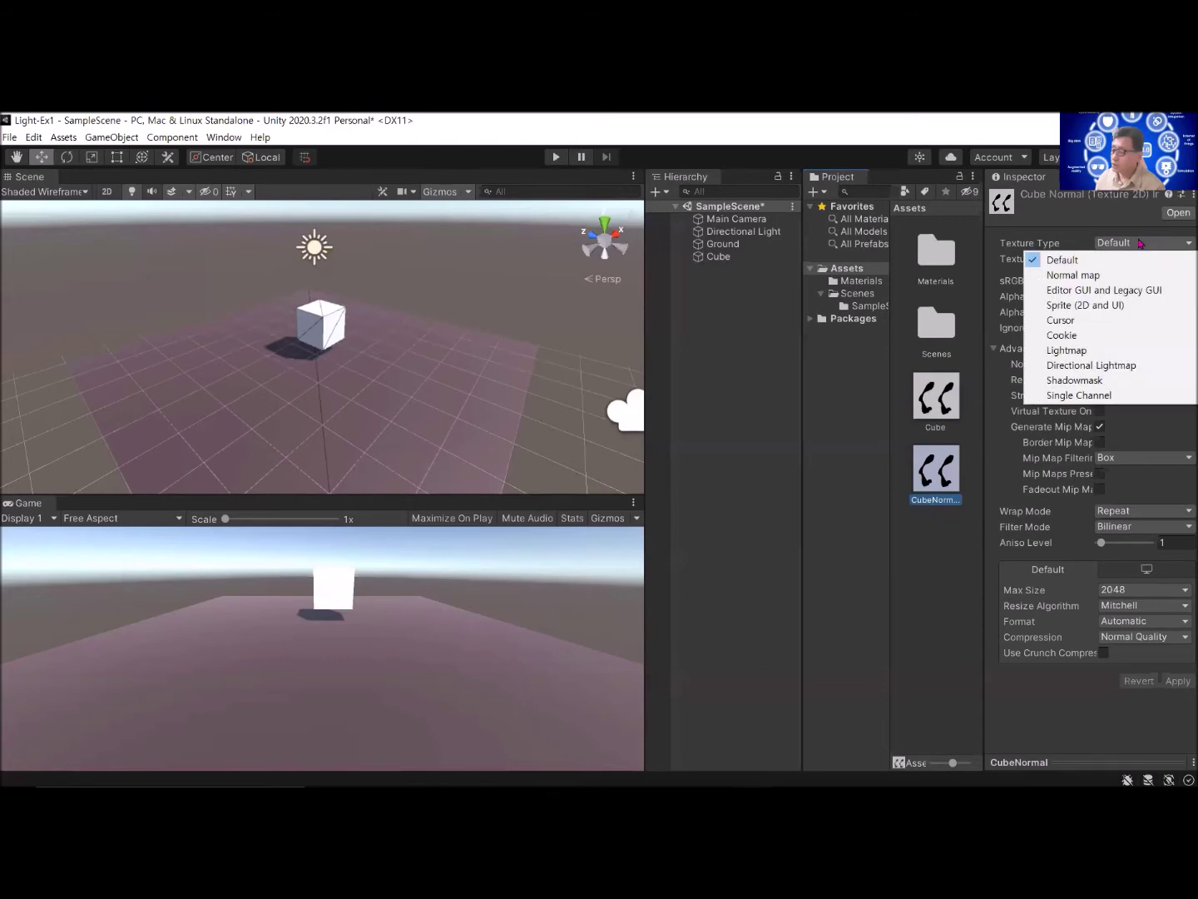
left_click(1094, 280)
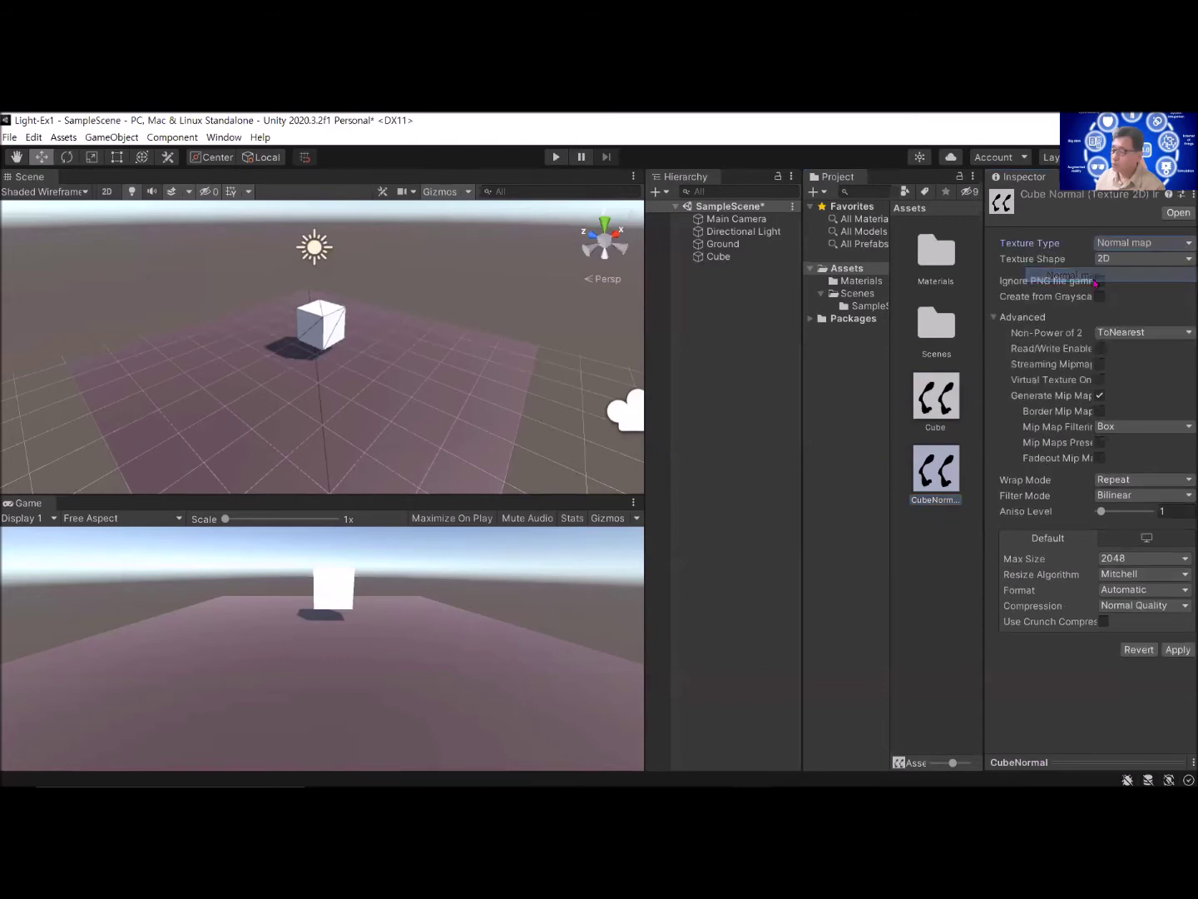
left_click(1180, 651)
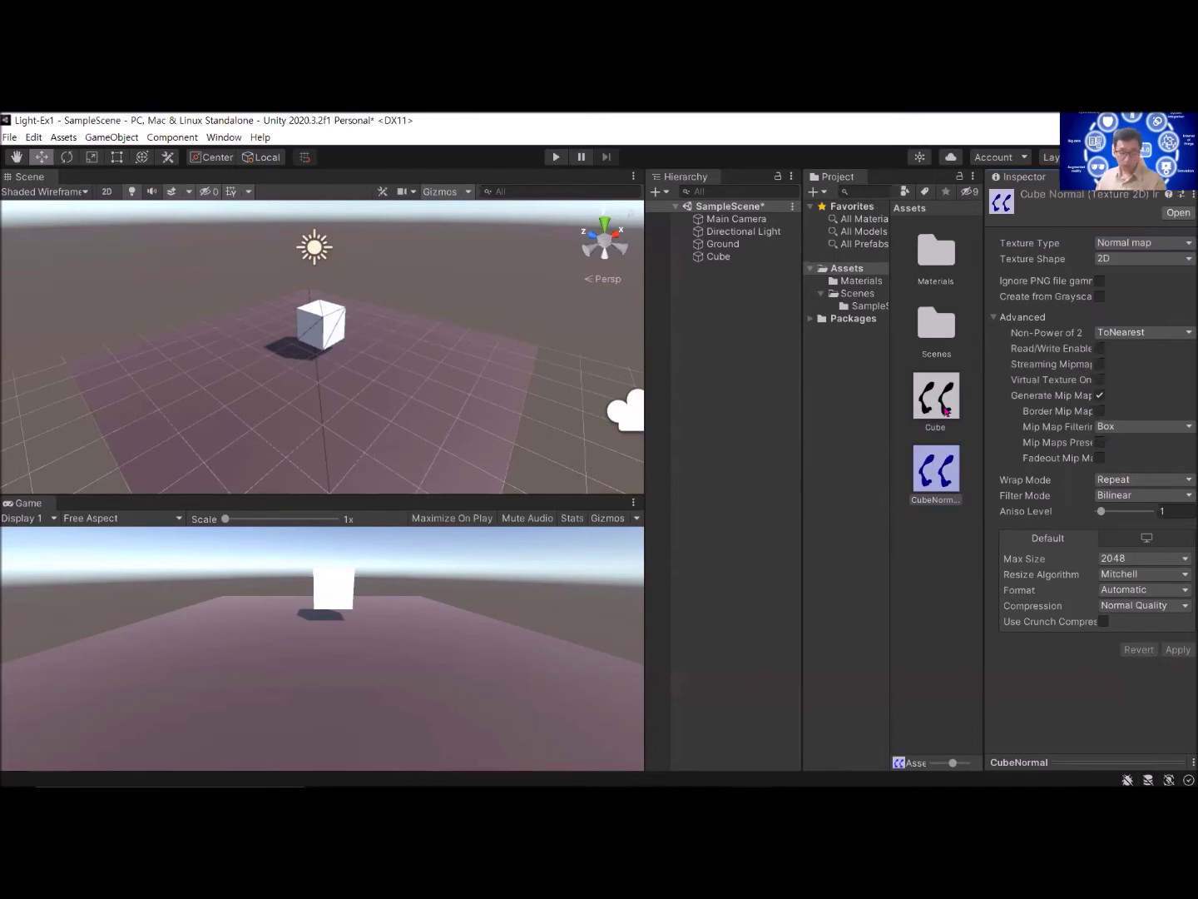
Step: Import Cube1Normal and Cube1Occulusion from the ShadingMode project's Textures folder into Assets and inspect both textures
mouse_move(616, 785)
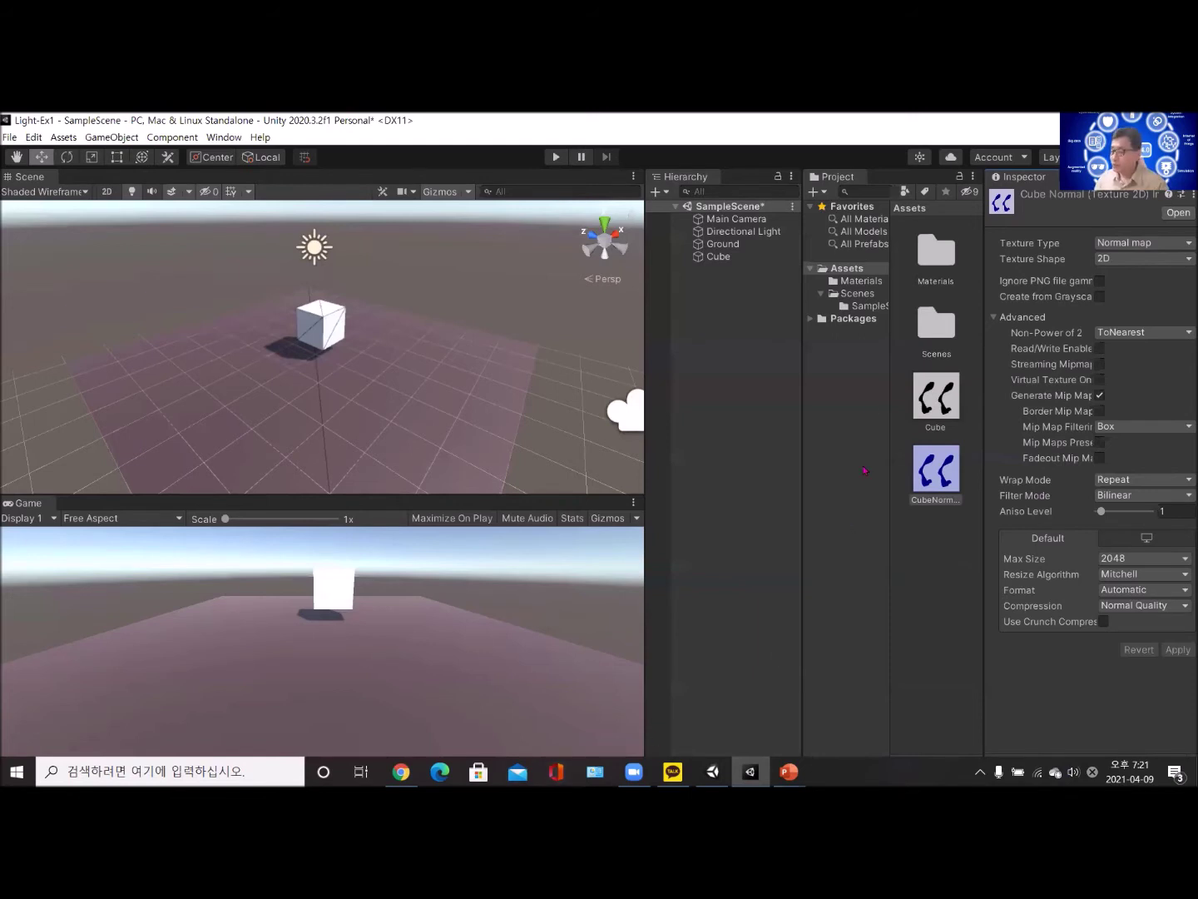
right_click(842, 268)
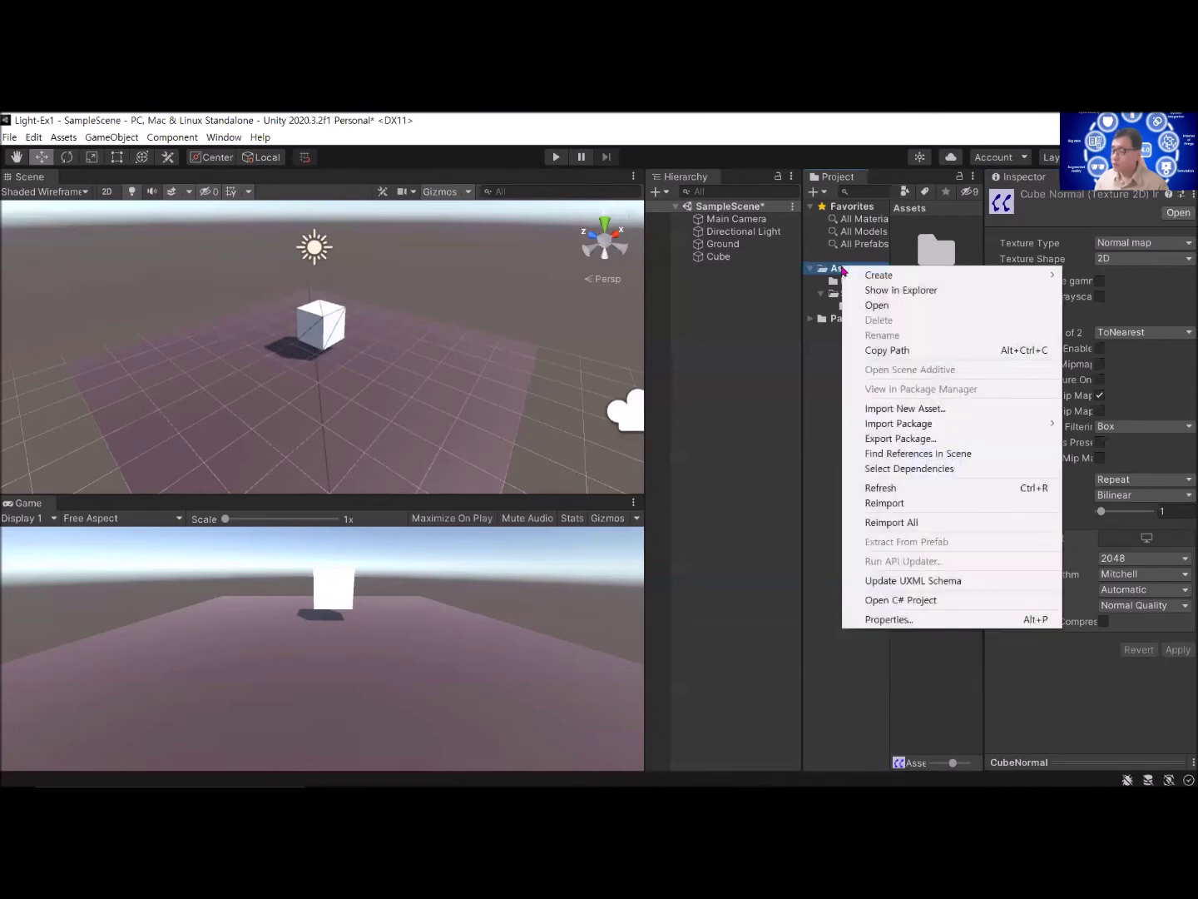
left_click(930, 411)
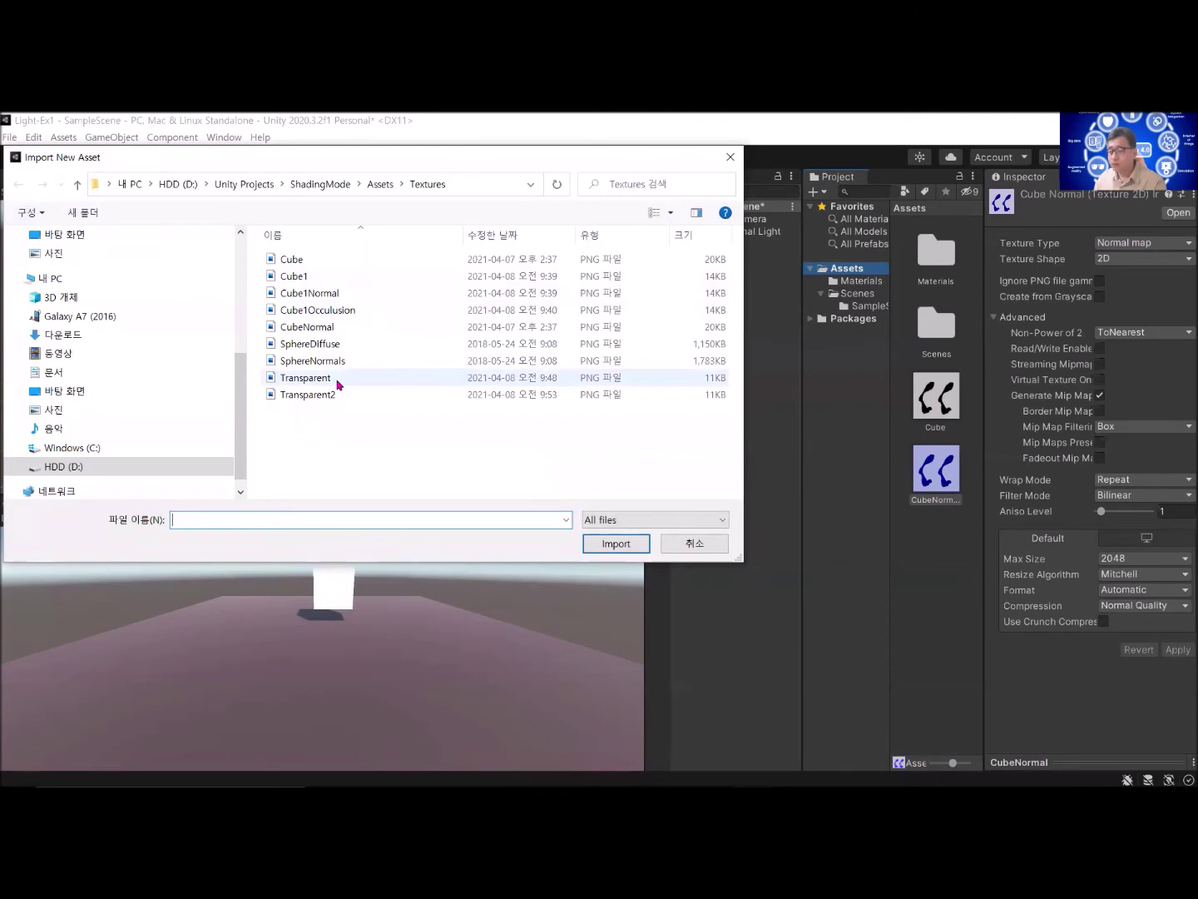
left_click(326, 309)
left_click(330, 296, "ctrl")
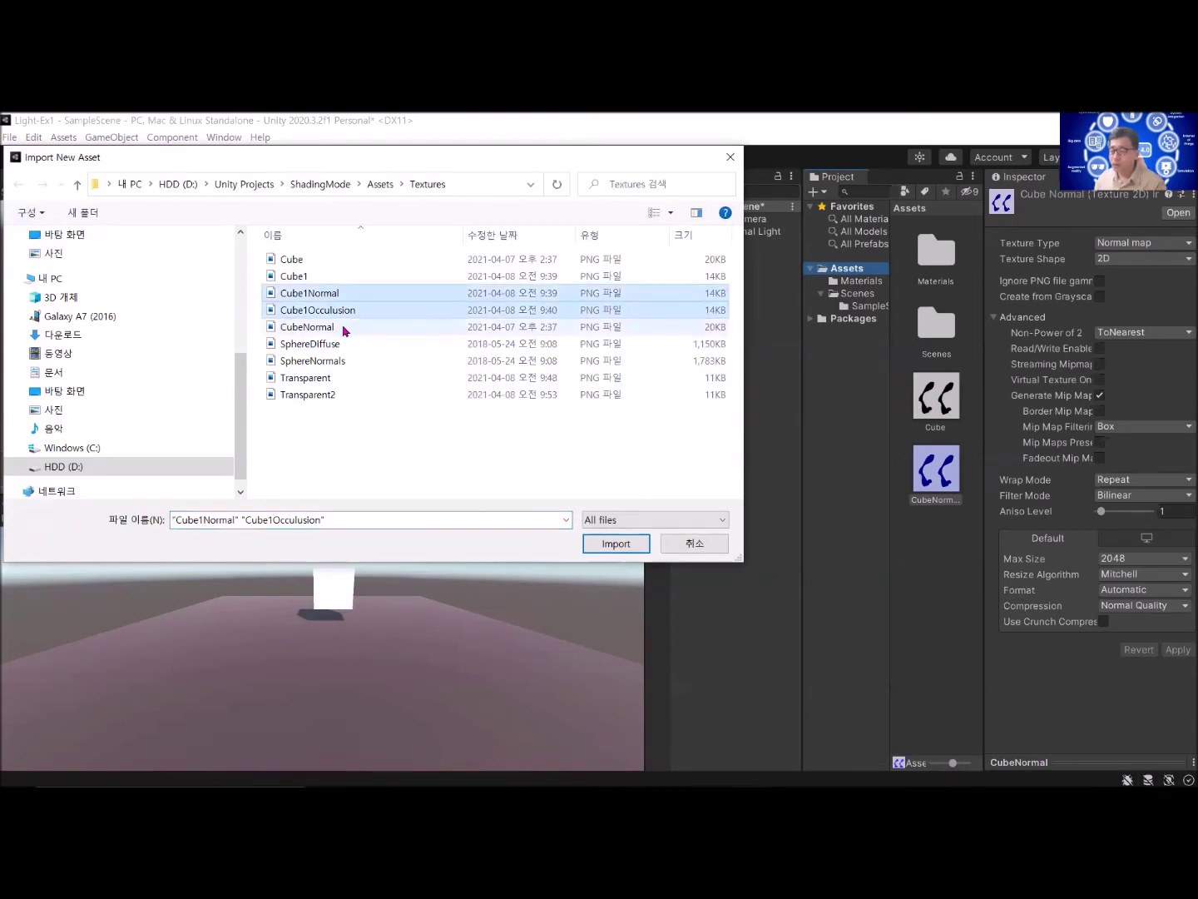
left_click(616, 544)
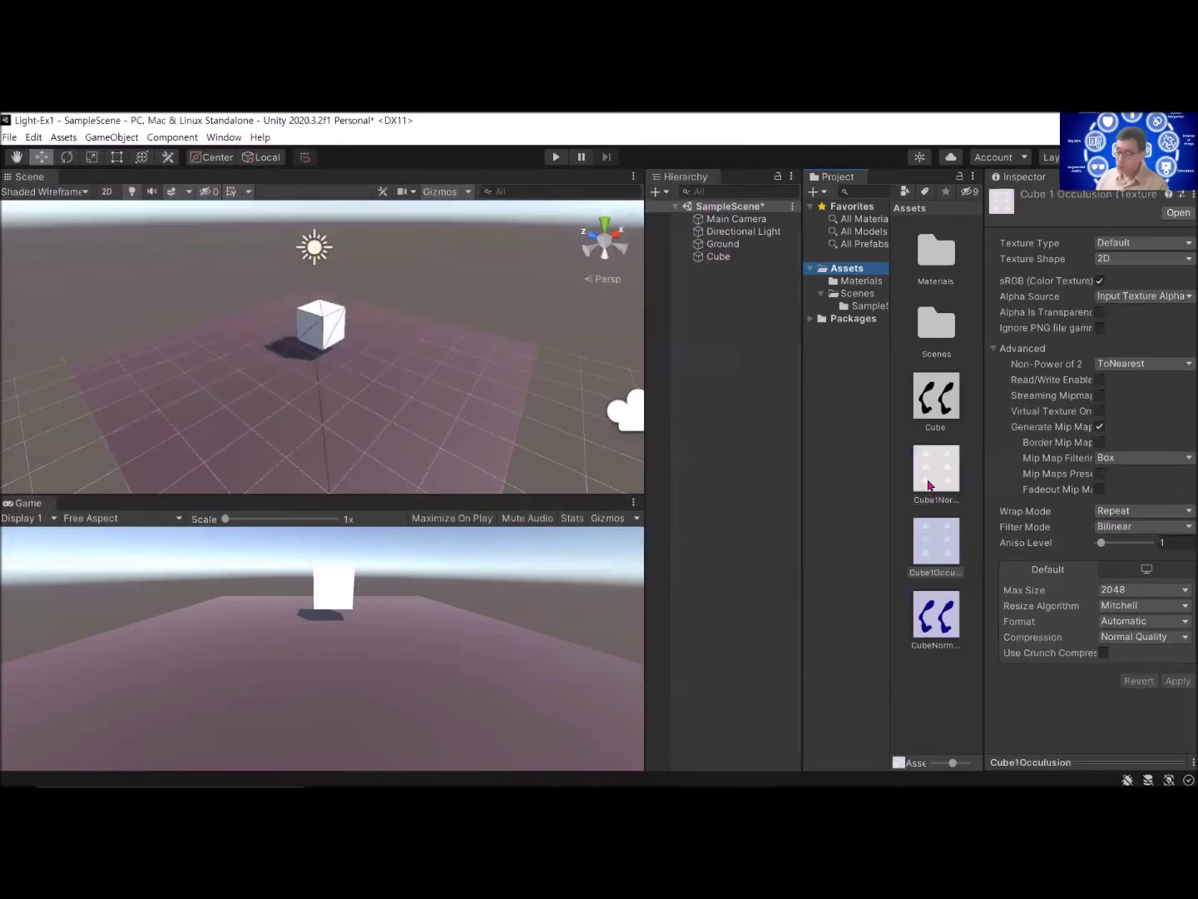
left_click(933, 481)
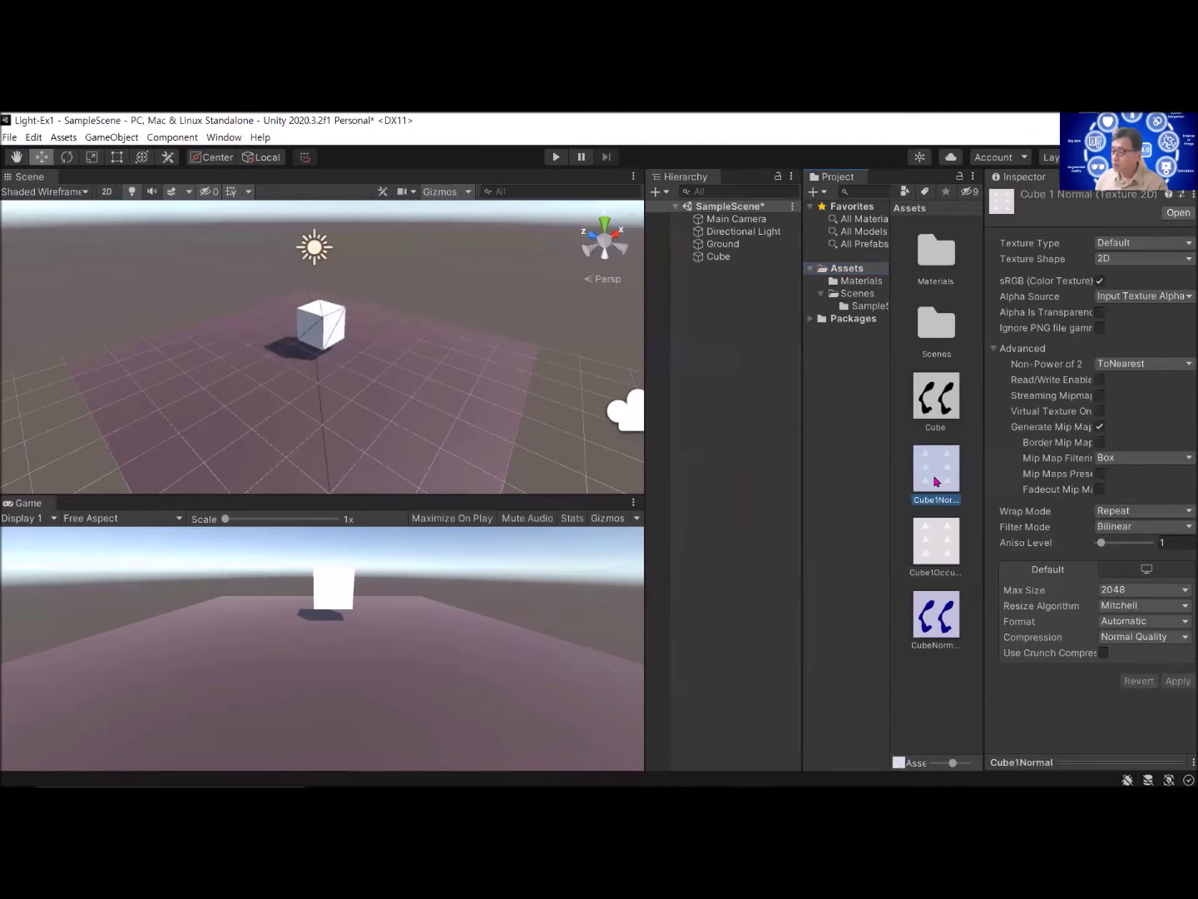
left_click(938, 544)
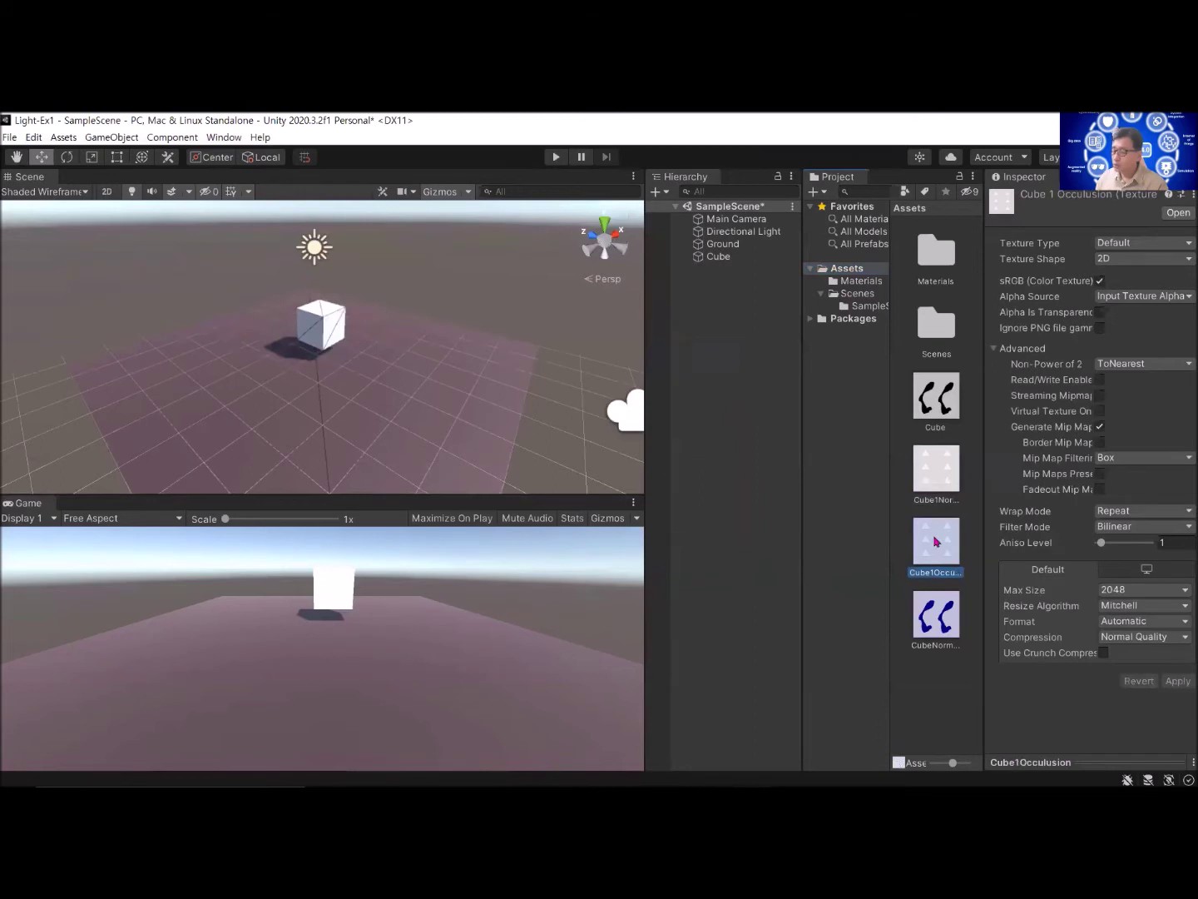
left_click(943, 475)
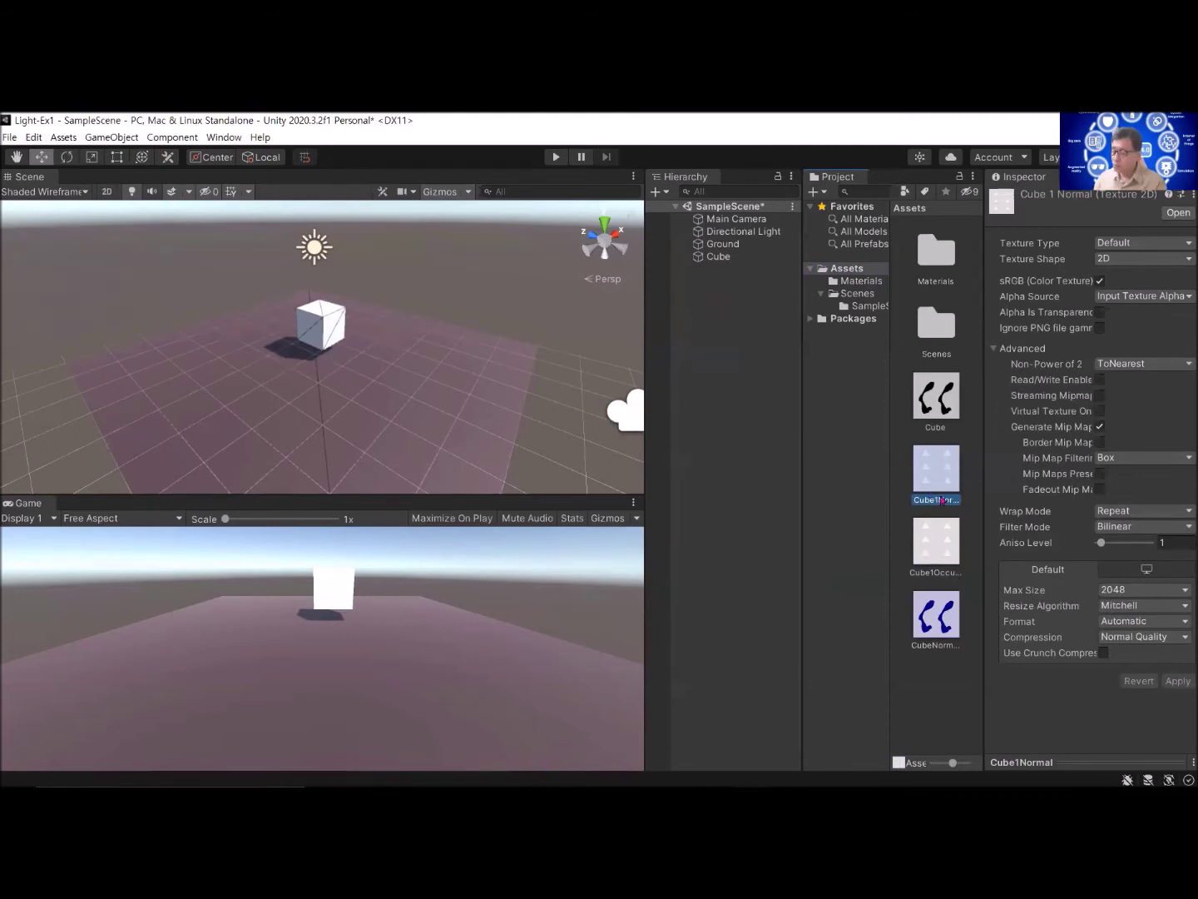
left_click(938, 557)
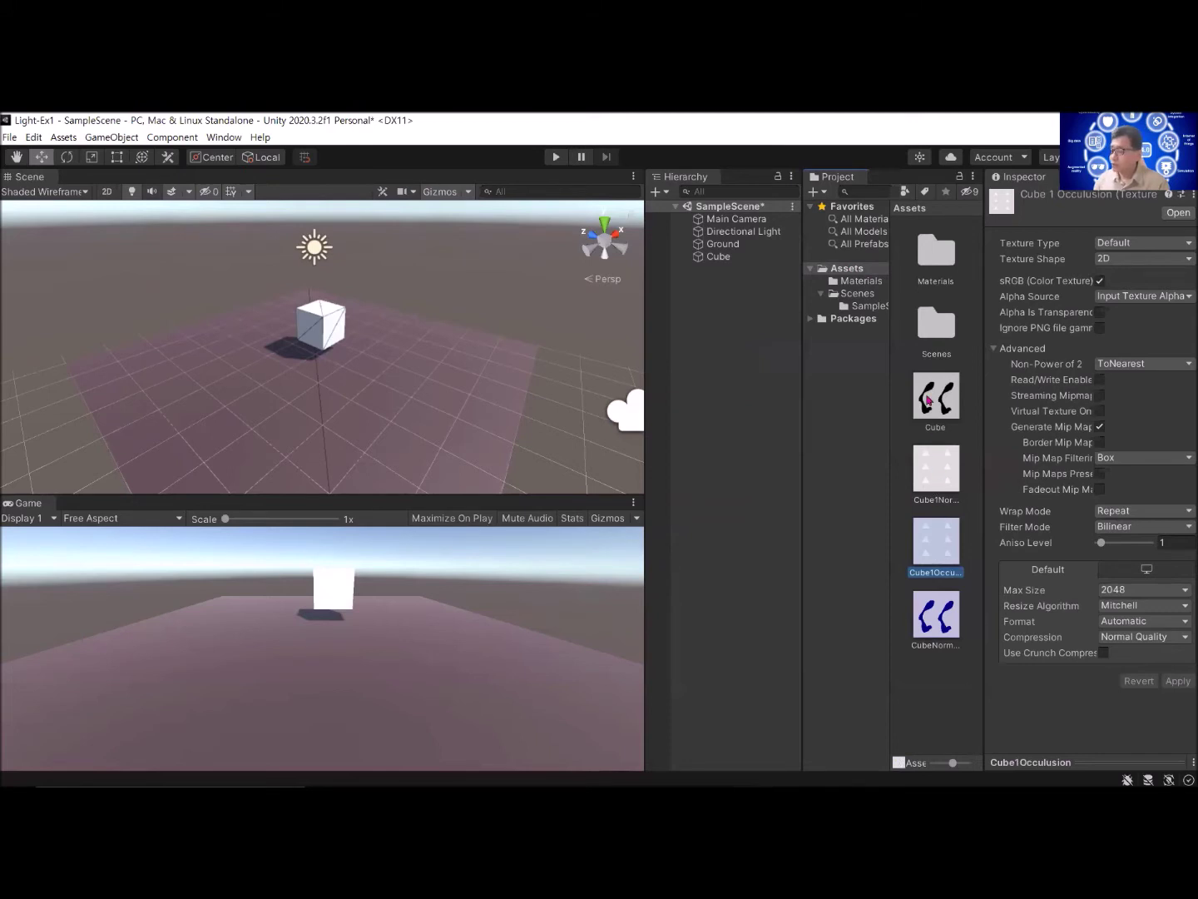
Step: Create a new material named Cube in the Materials folder
double_click(930, 264)
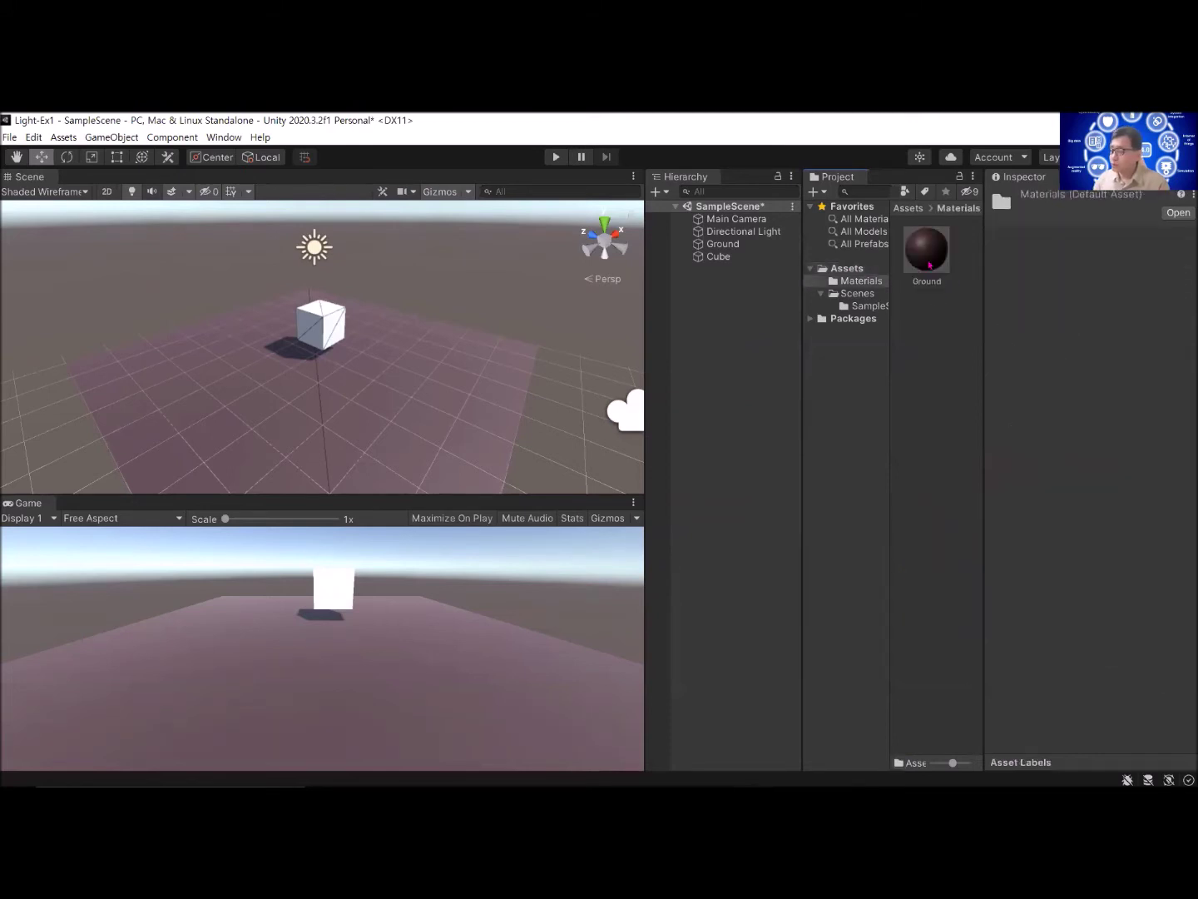
left_click(930, 317)
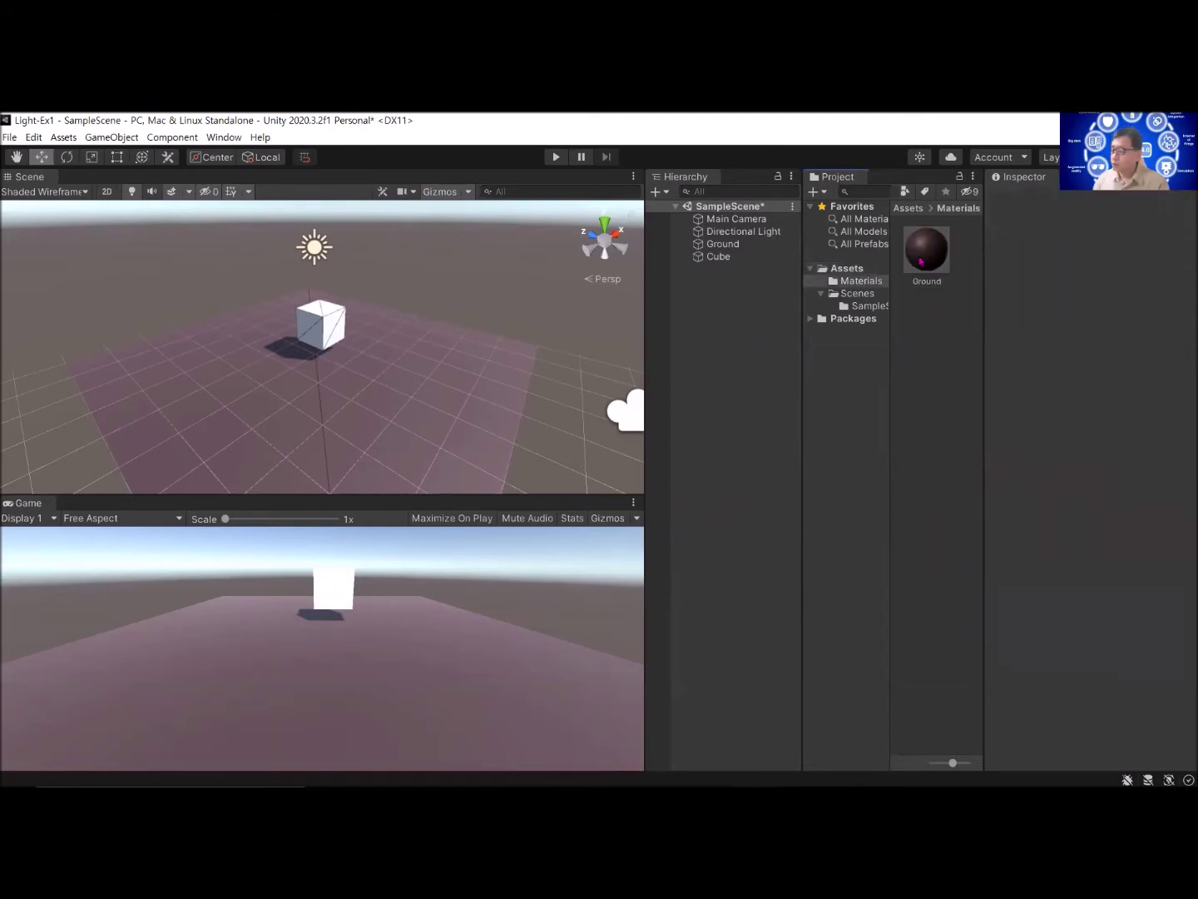
right_click(923, 304)
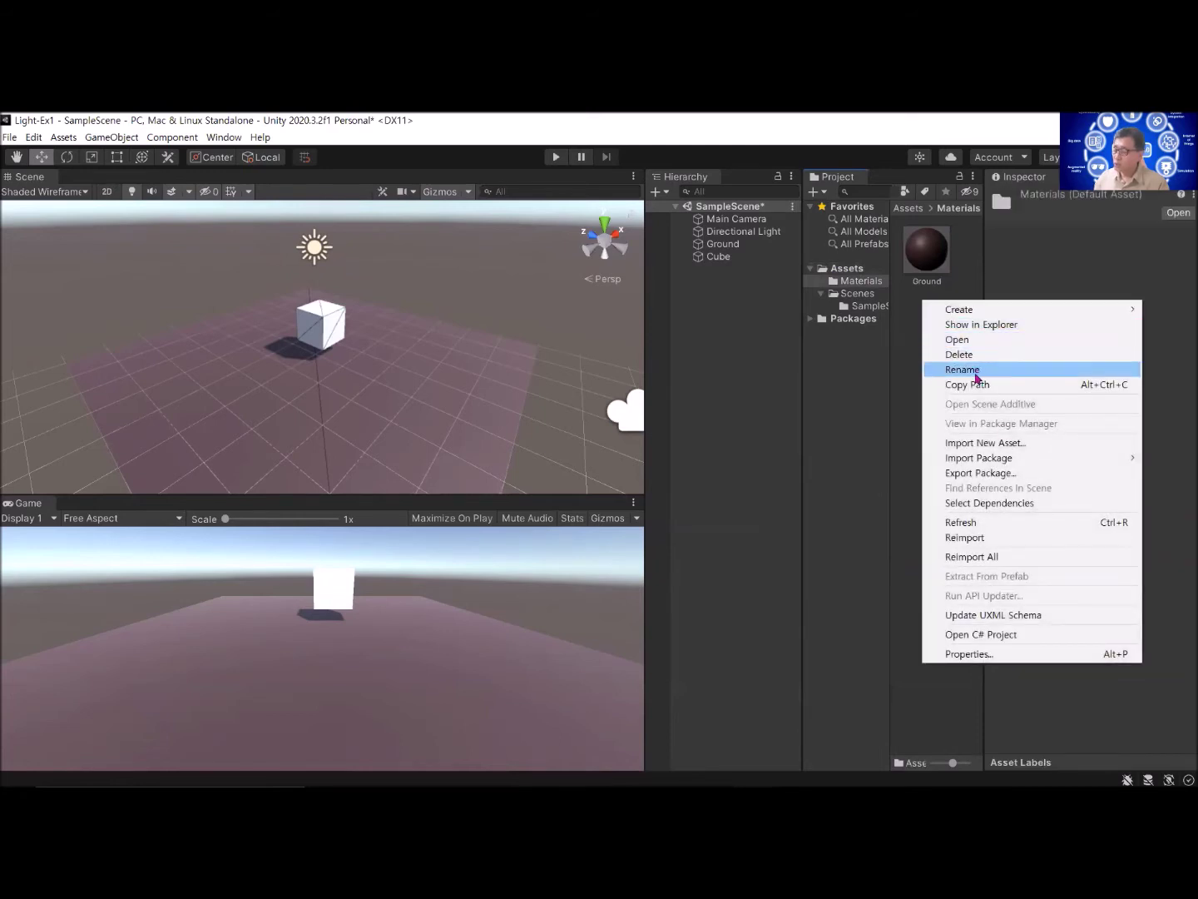
mouse_move(957, 310)
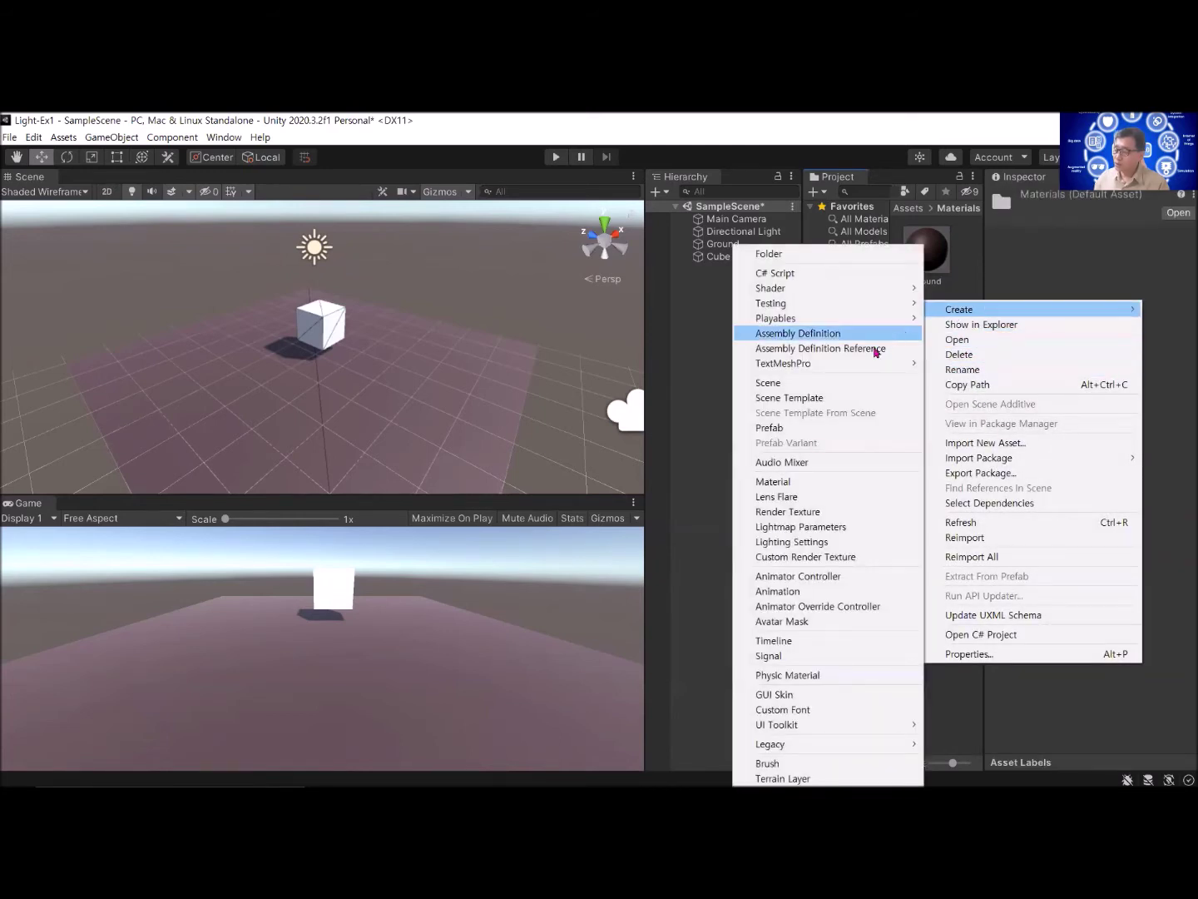
left_click(775, 483)
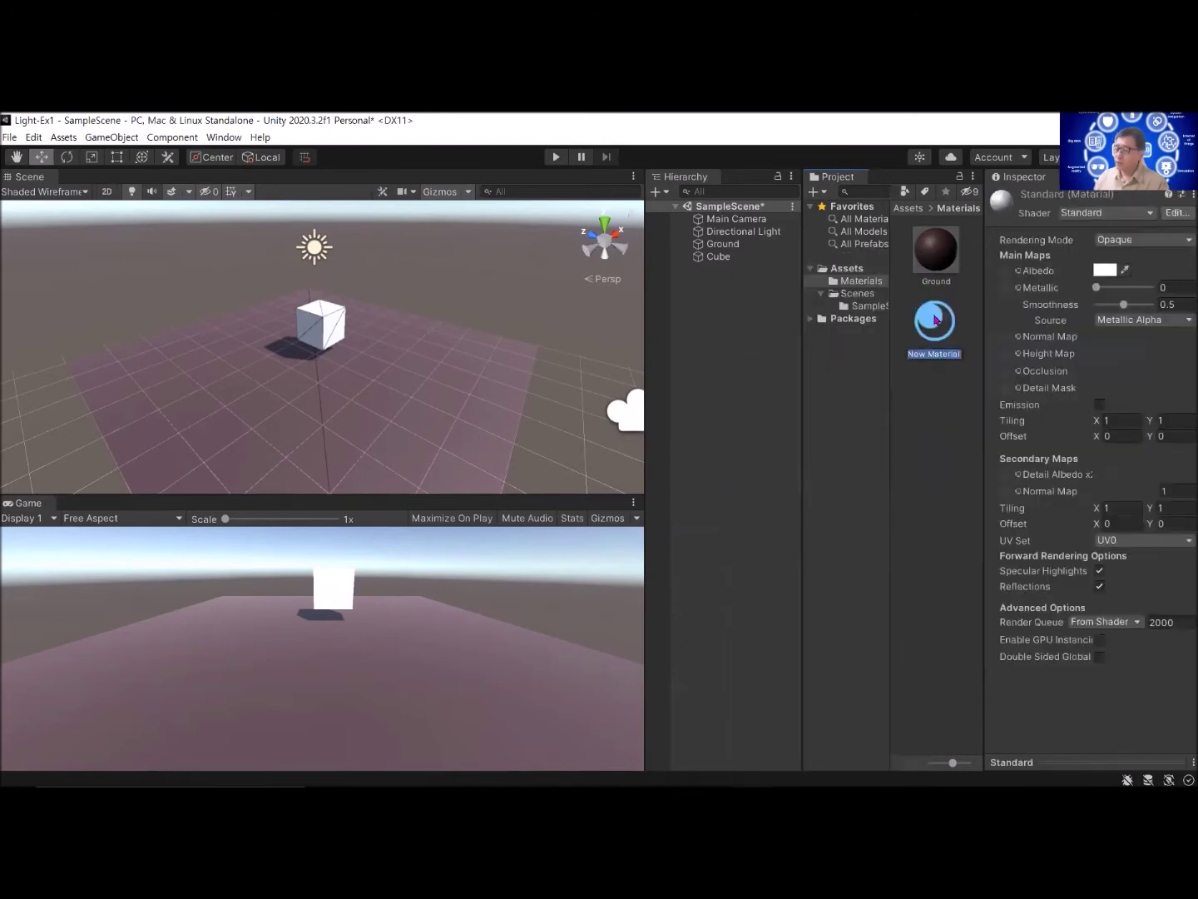
type("Cube")
key("Return")
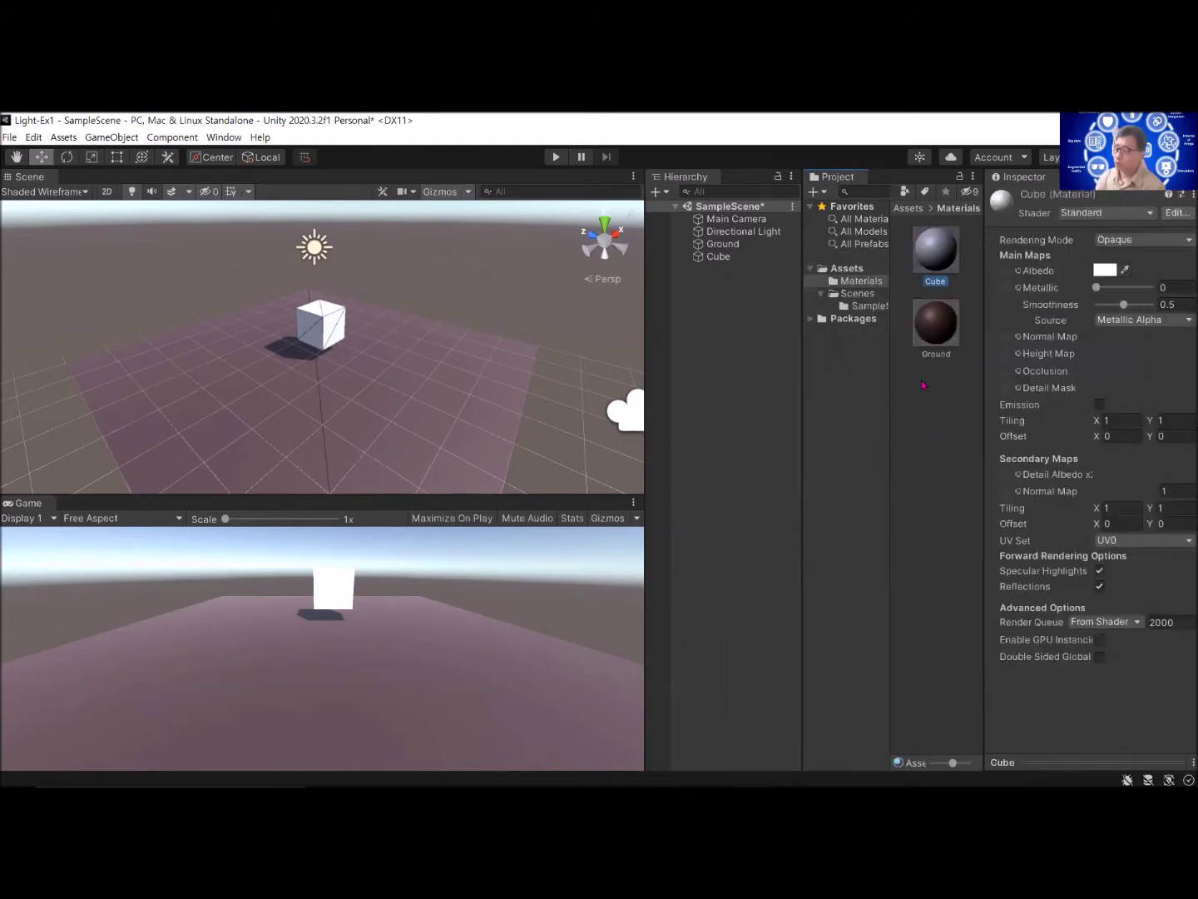
Step: Assign Cube1Normal as the Cube material's normal map and Cube1Occulusion as its occlusion map
left_click(1019, 338)
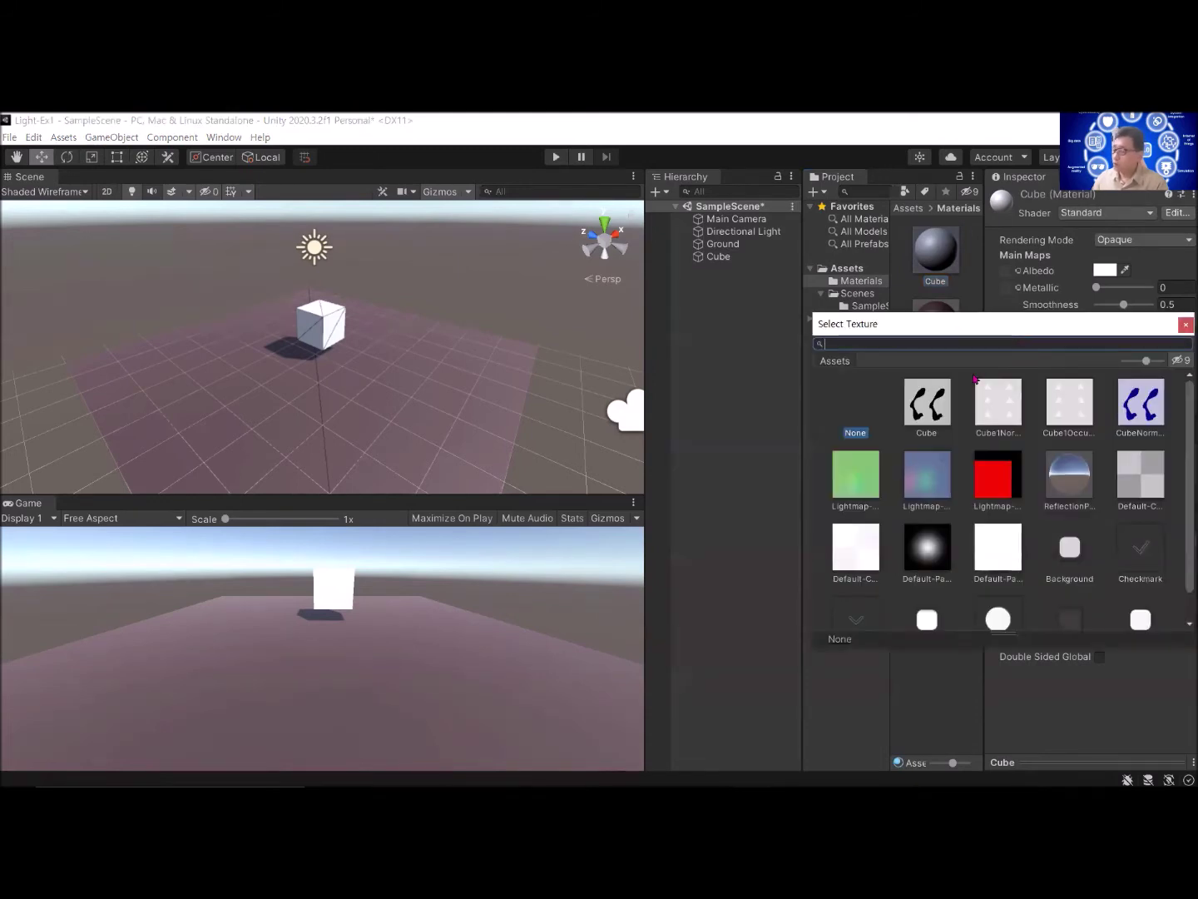
left_click(1147, 411)
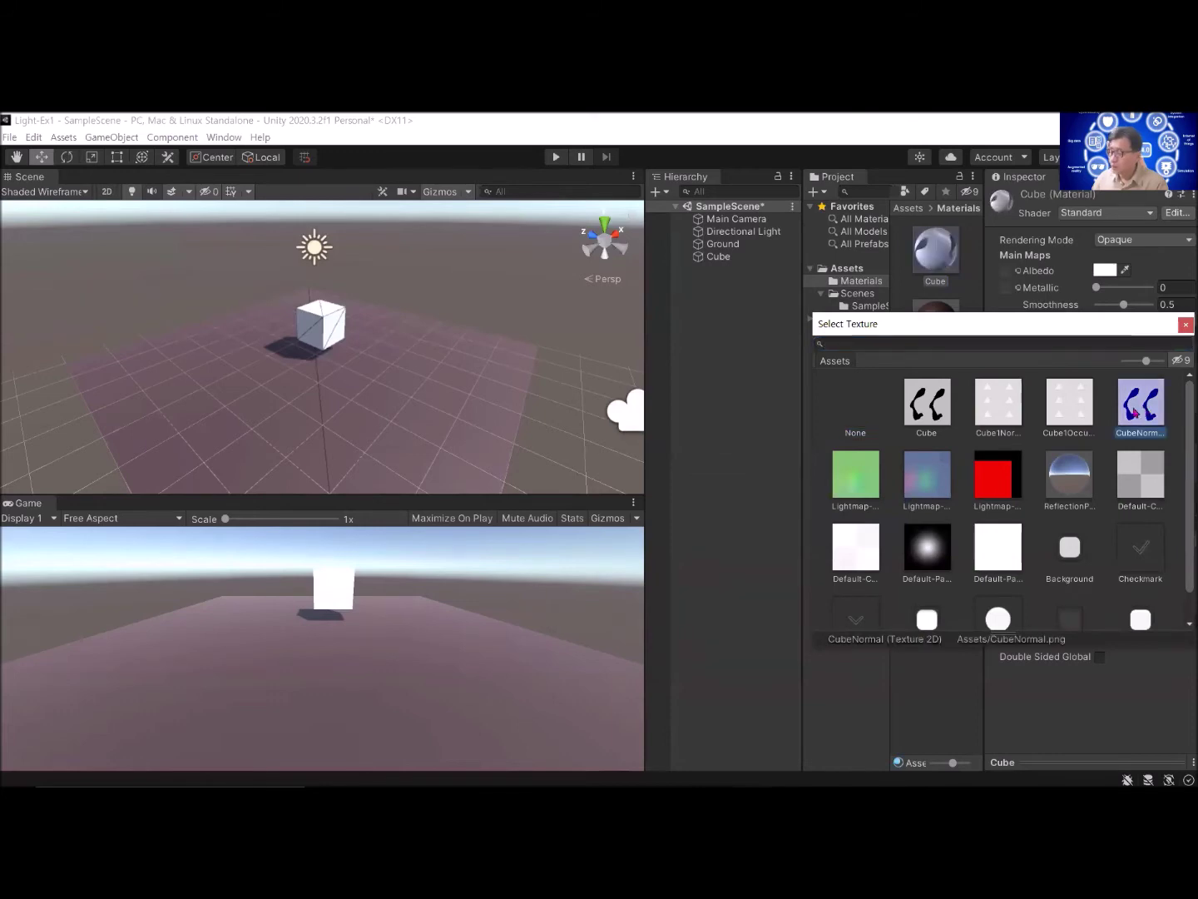
left_click(1010, 409)
double_click(1010, 408)
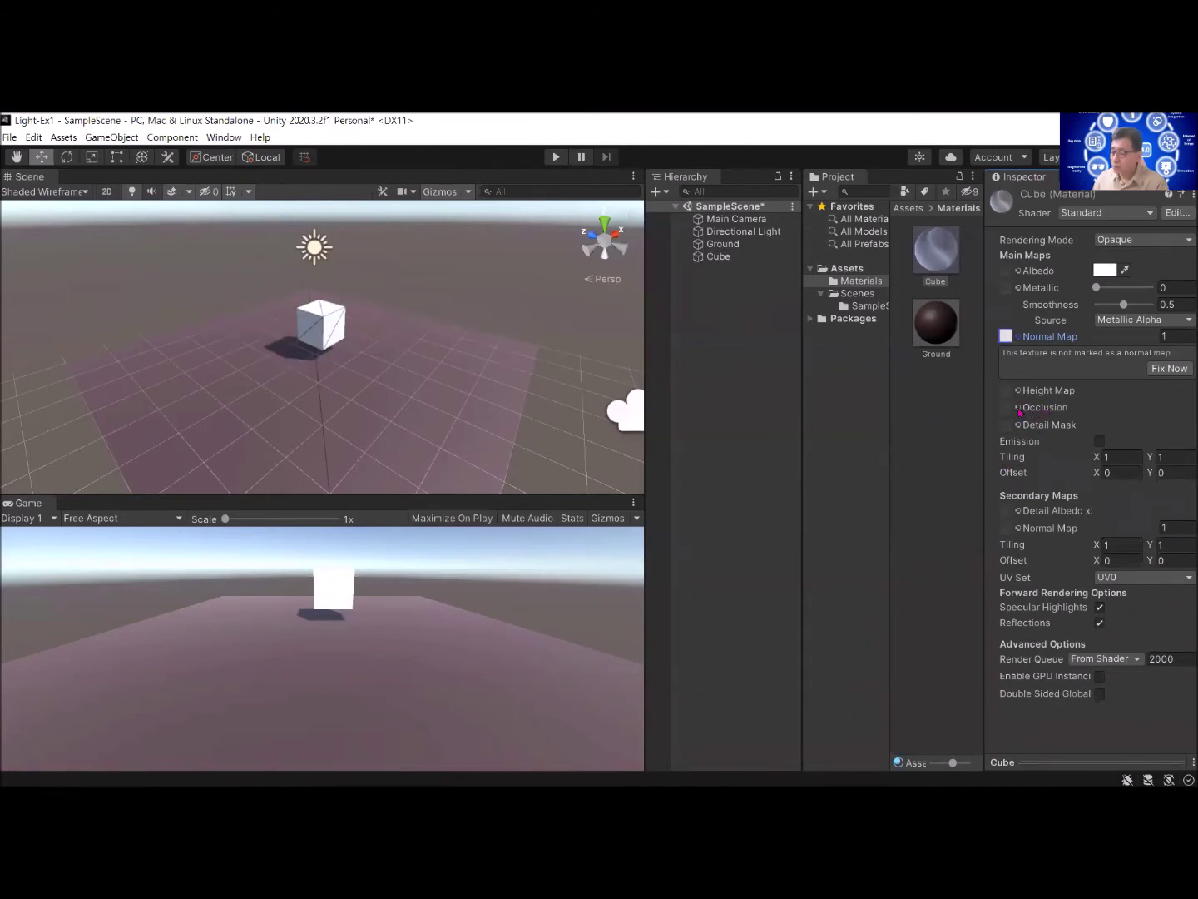
left_click(1019, 409)
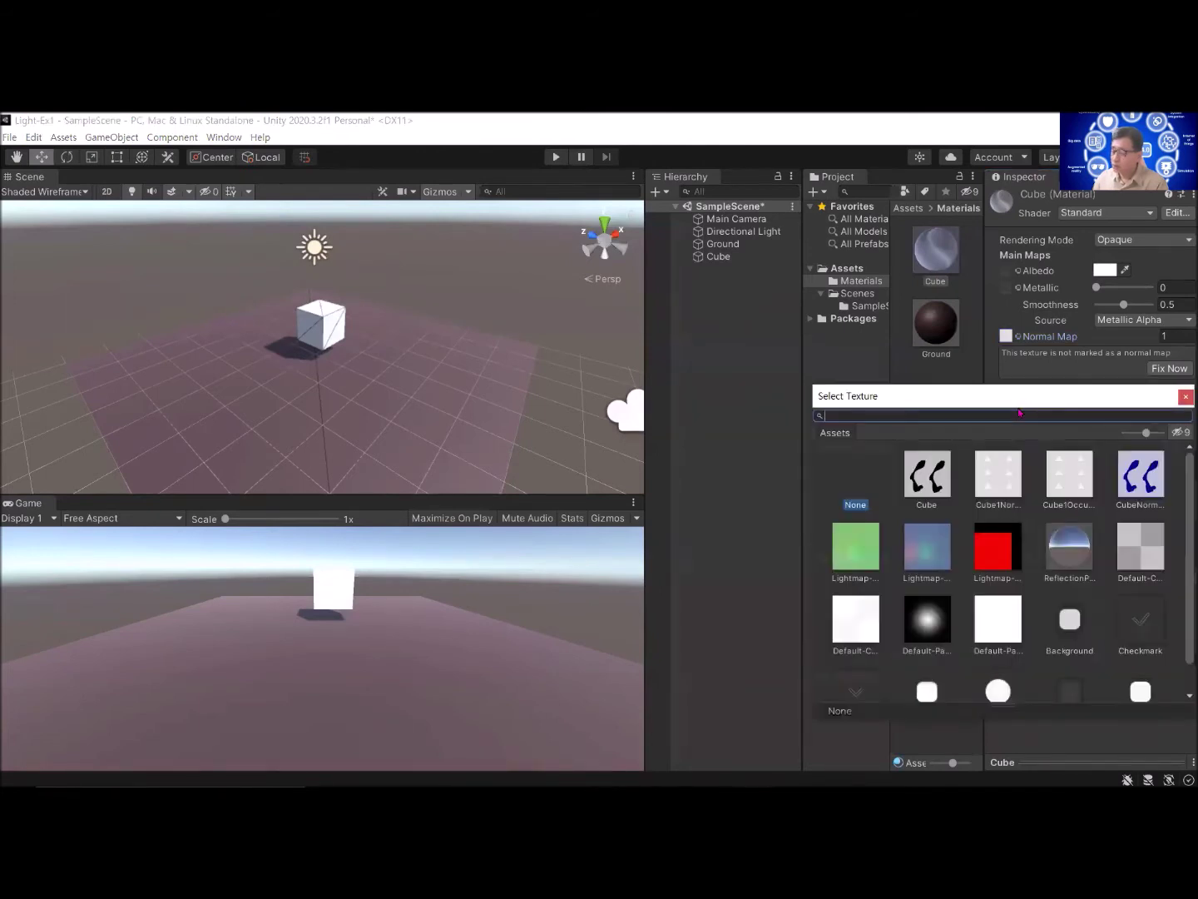
left_click(1075, 491)
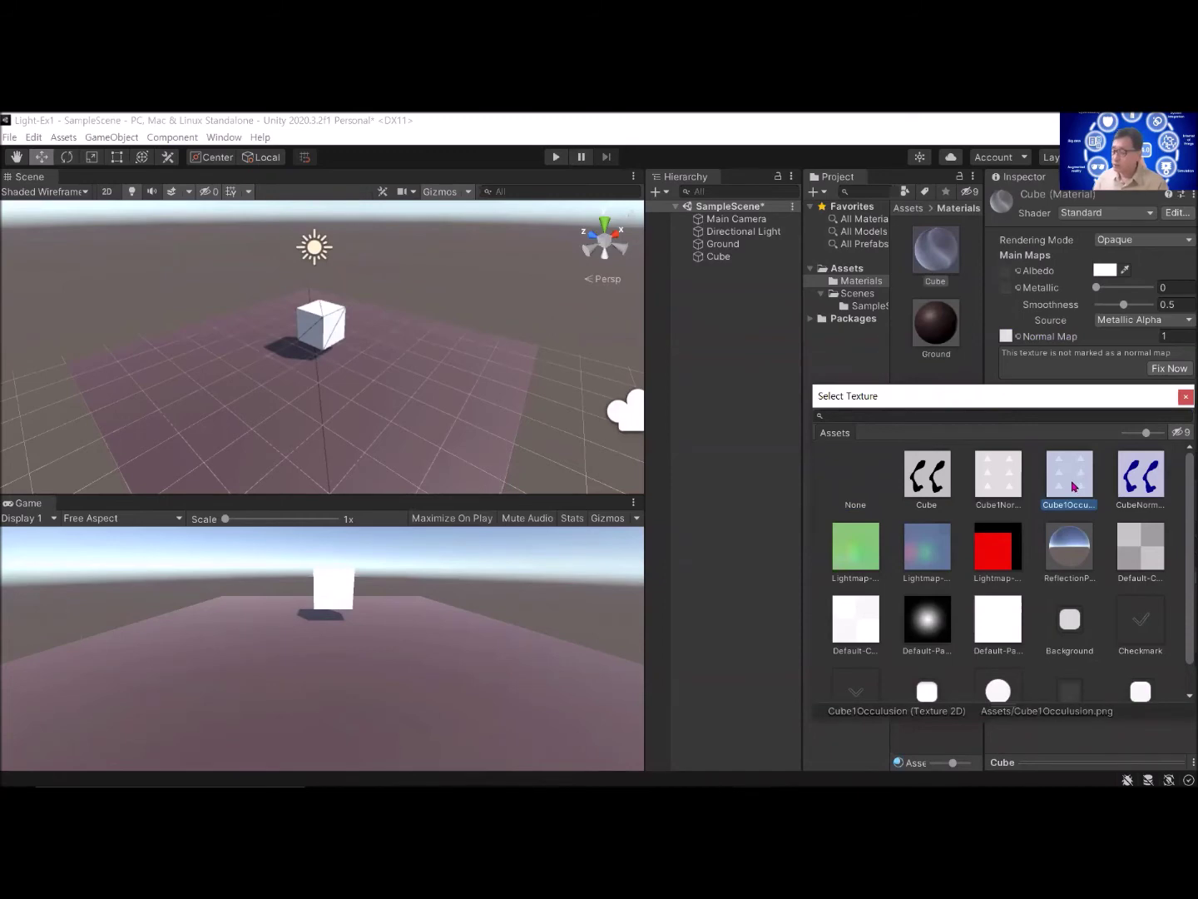
Step: Confirm Cube1Occulusion as the Cube material's occlusion texture
double_click(1072, 486)
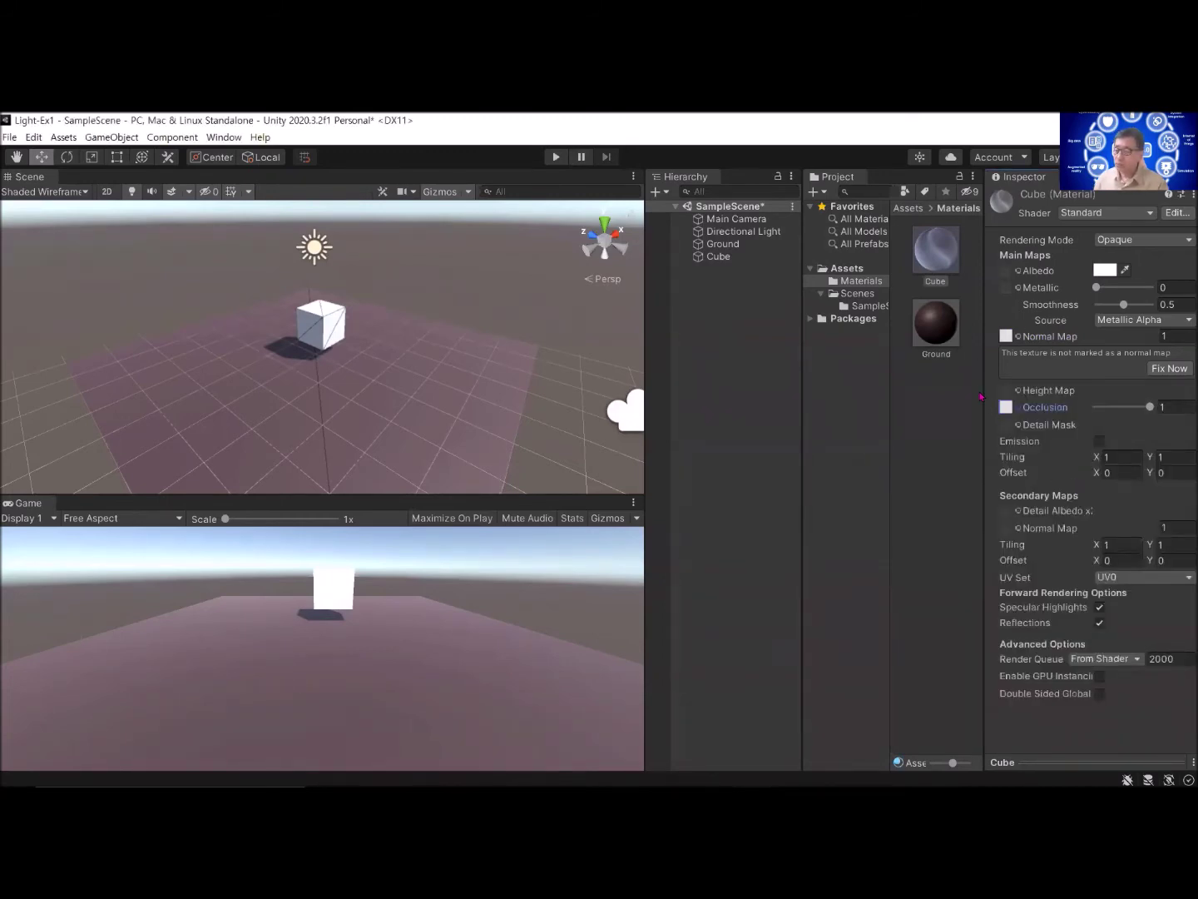
Step: Duplicate the Cube1Normal texture in Assets and fix the original's import settings so it is marked as a normal map
left_click(851, 270)
right_click(850, 271)
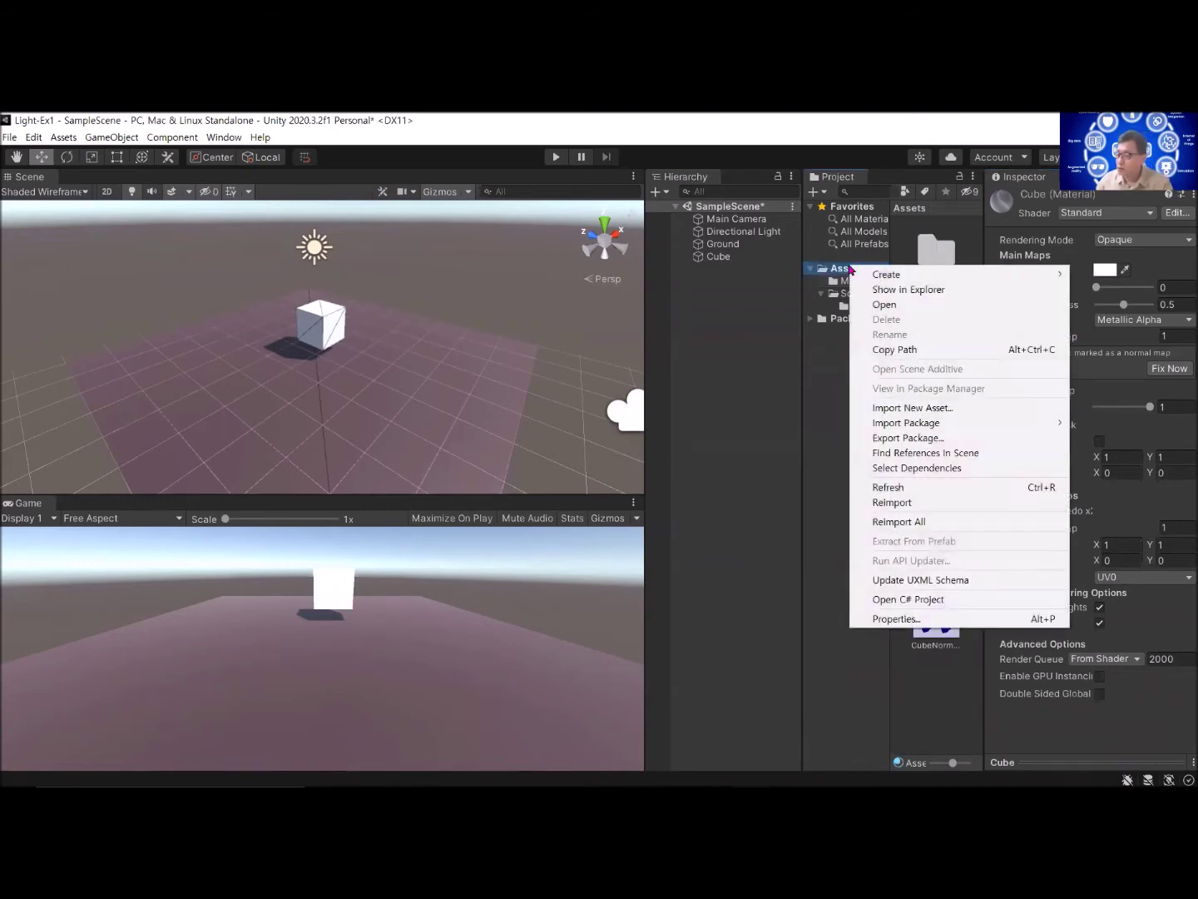
left_click(819, 402)
left_click(936, 473)
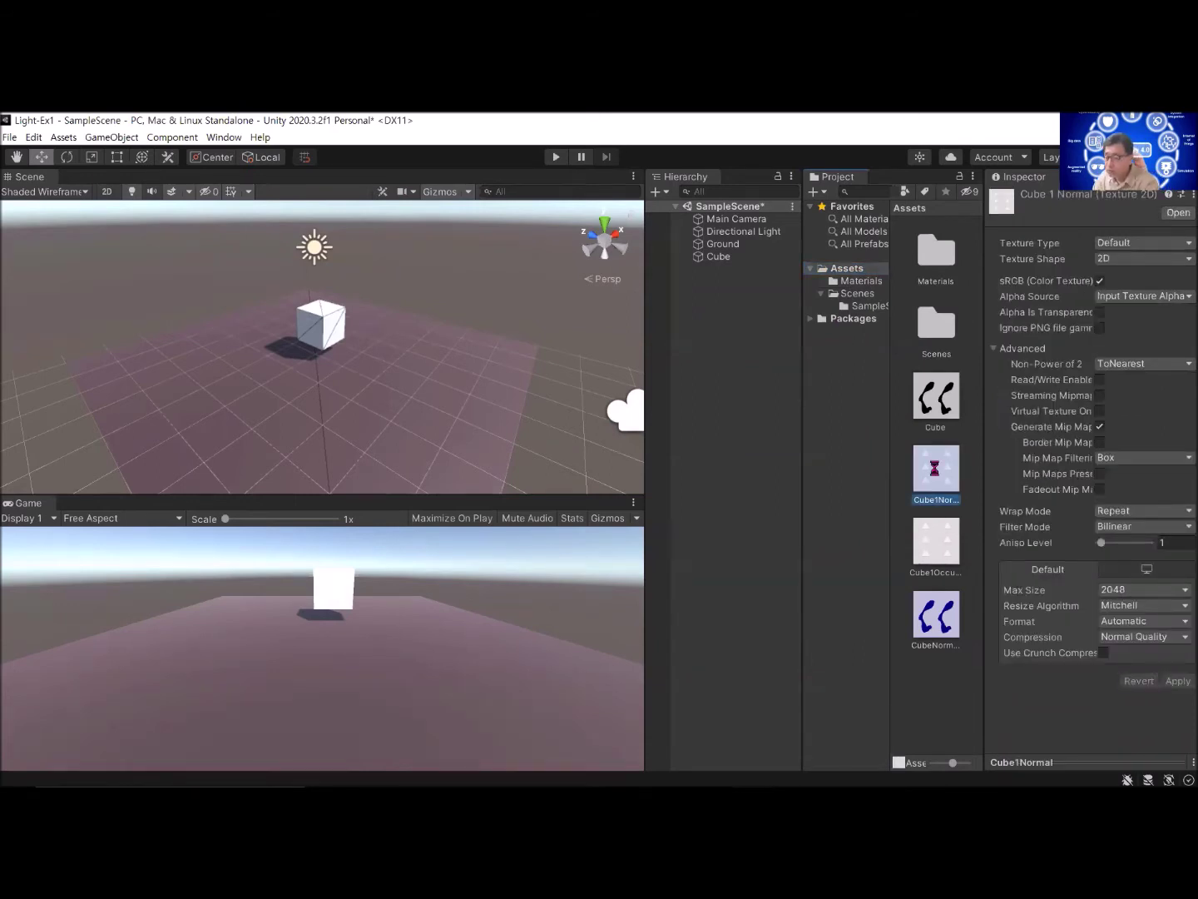
key("ctrl+d")
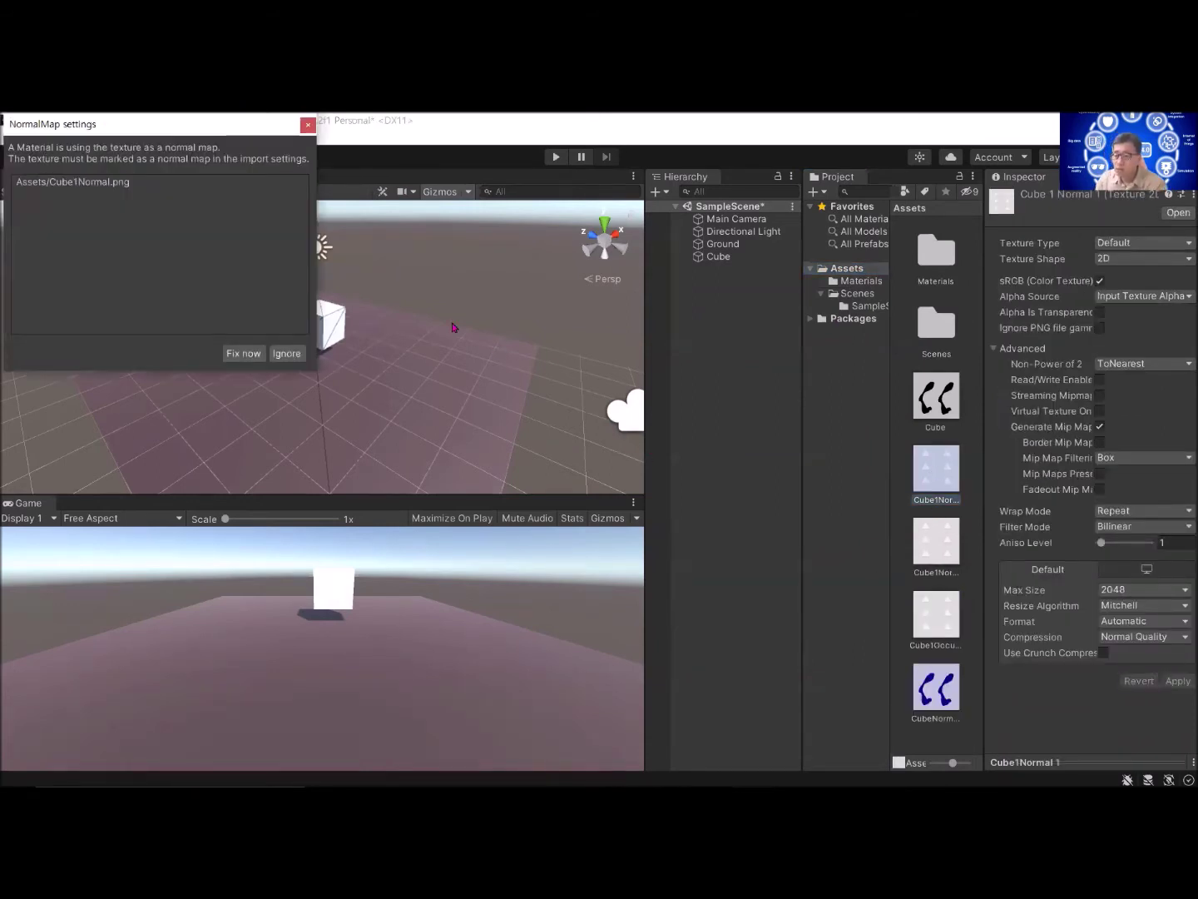
left_click(245, 354)
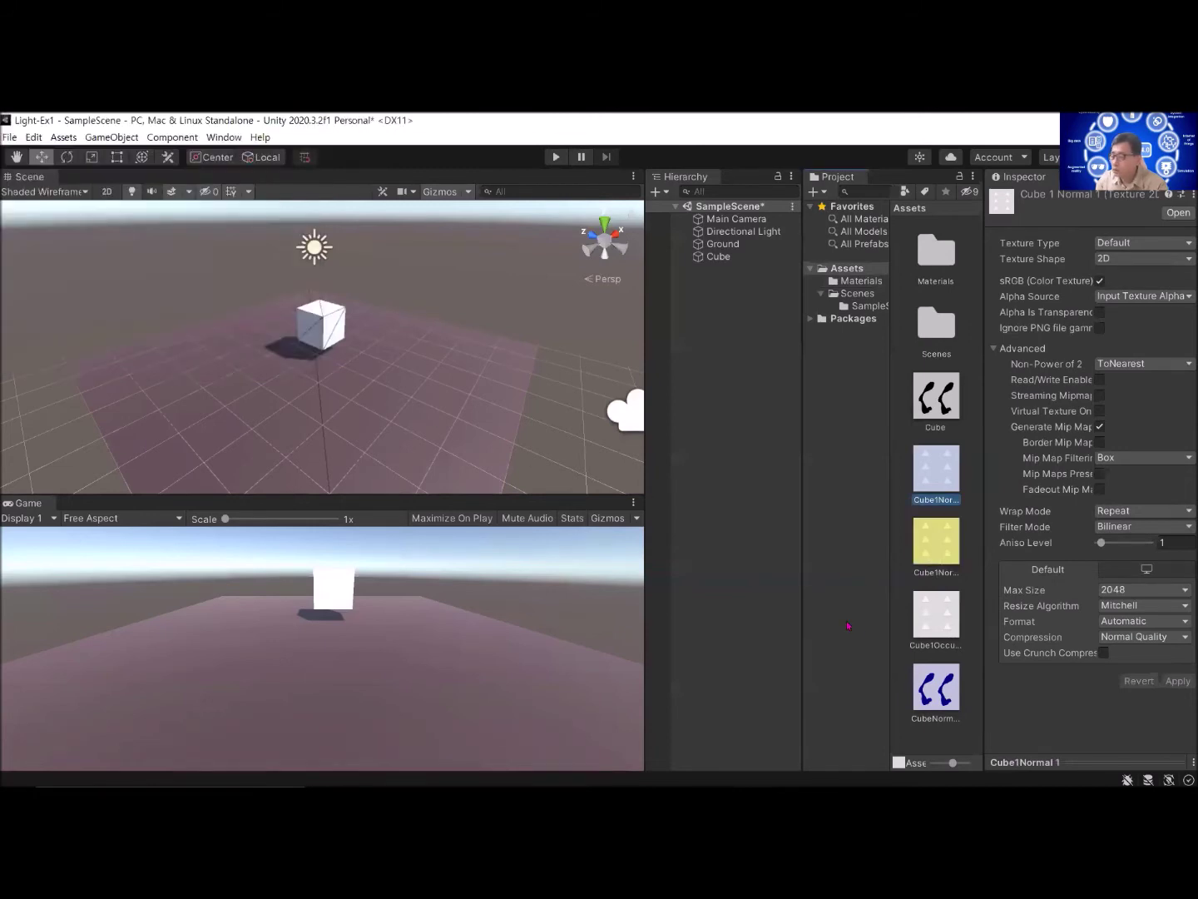
Step: Rename the original Cube1Normal texture as Cube1
left_click(947, 577)
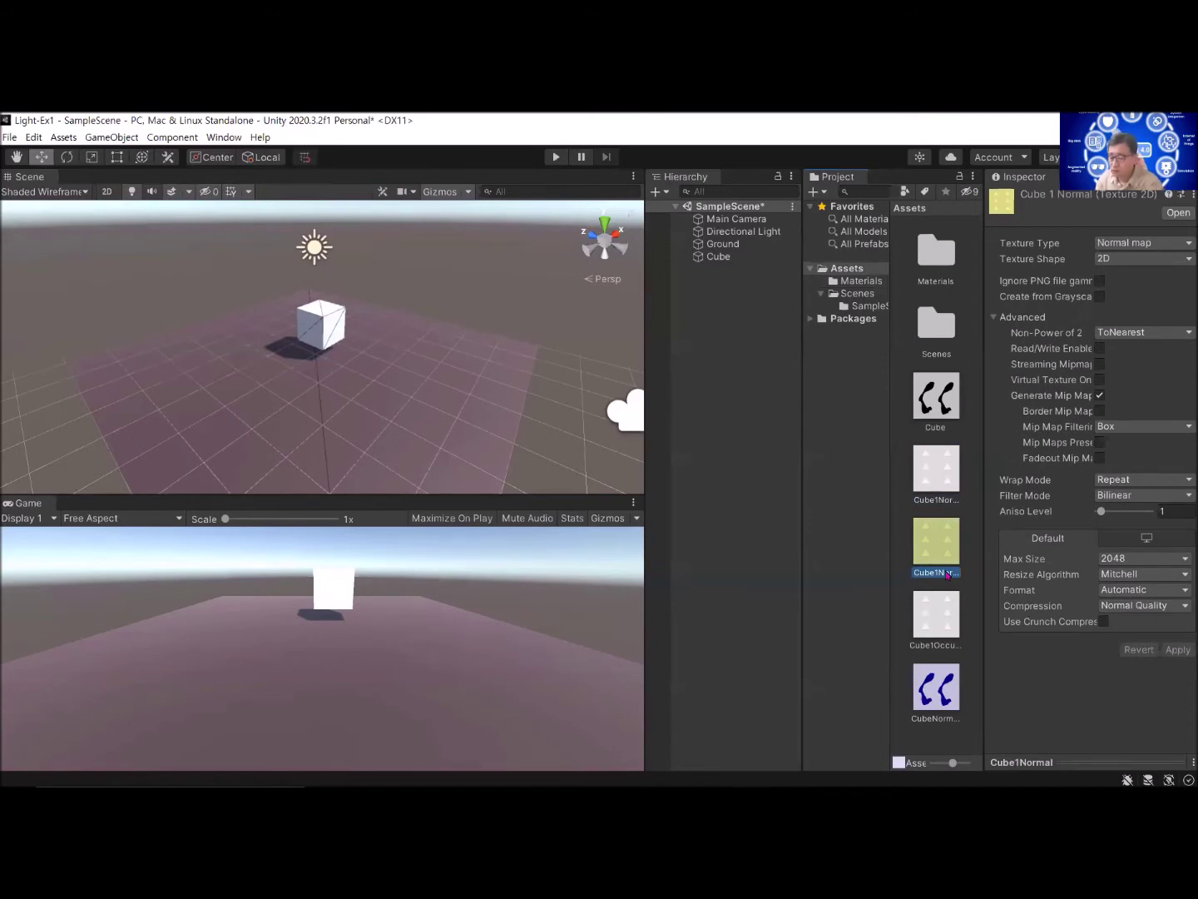
left_click(947, 574)
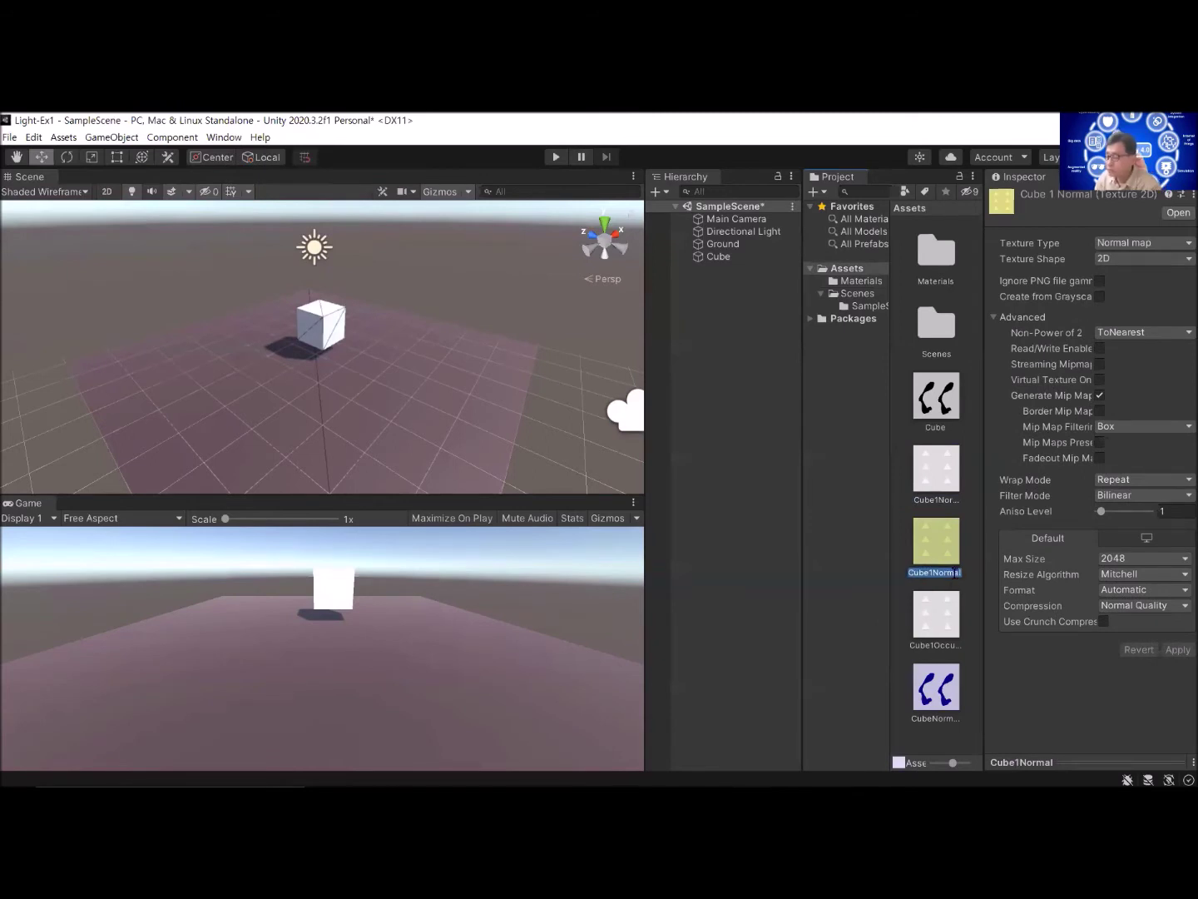
left_click(960, 573)
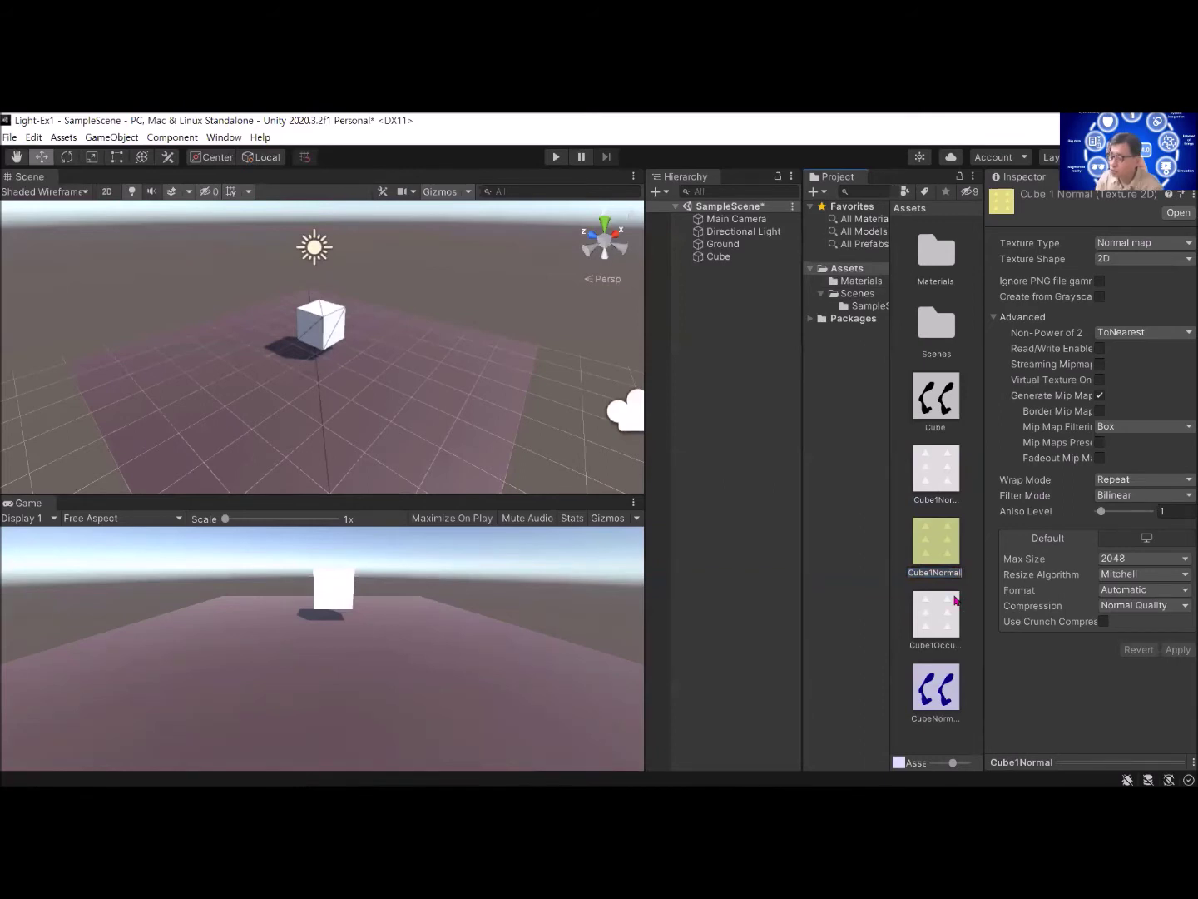
key("BackSpace")
key("BackSpace")
key("BackSpace")
key("BackSpace")
key("BackSpace")
key("BackSpace")
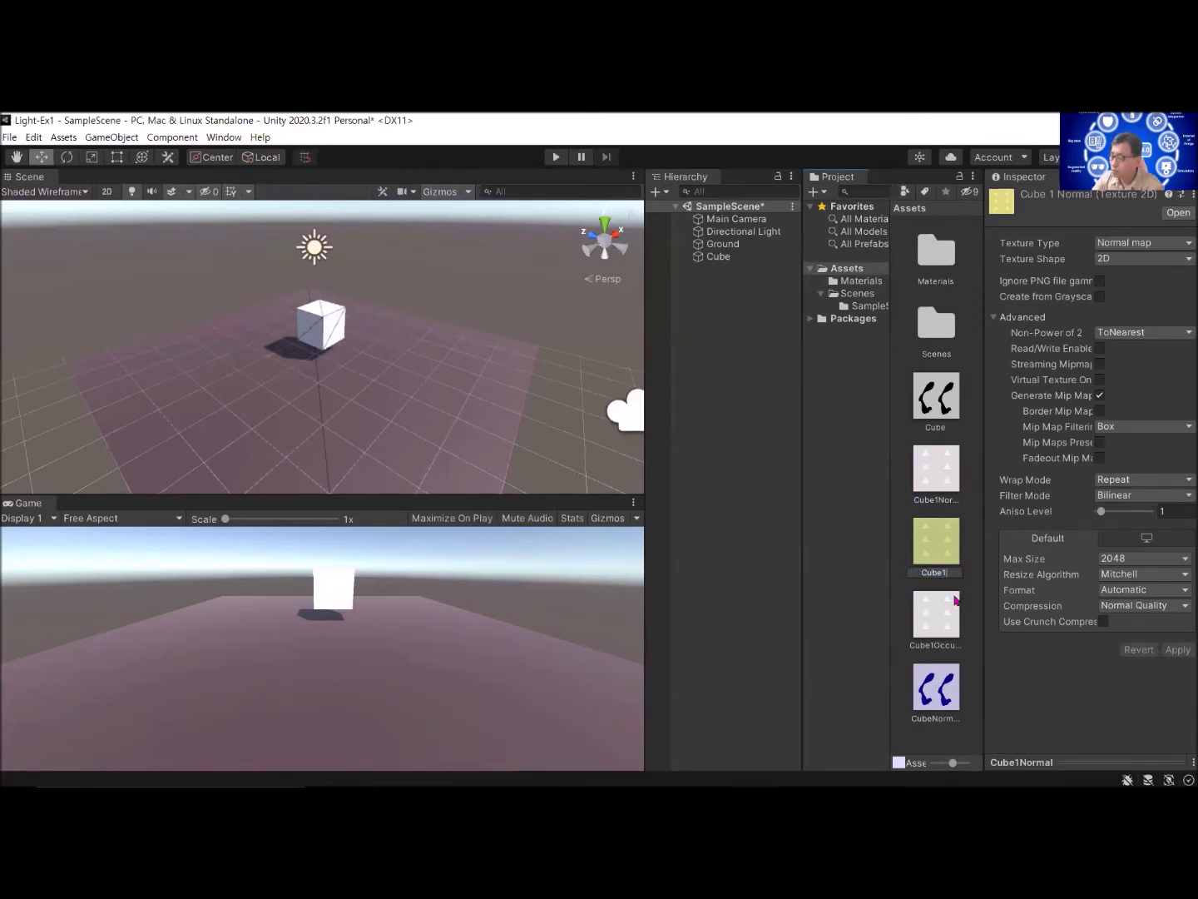
key("Return")
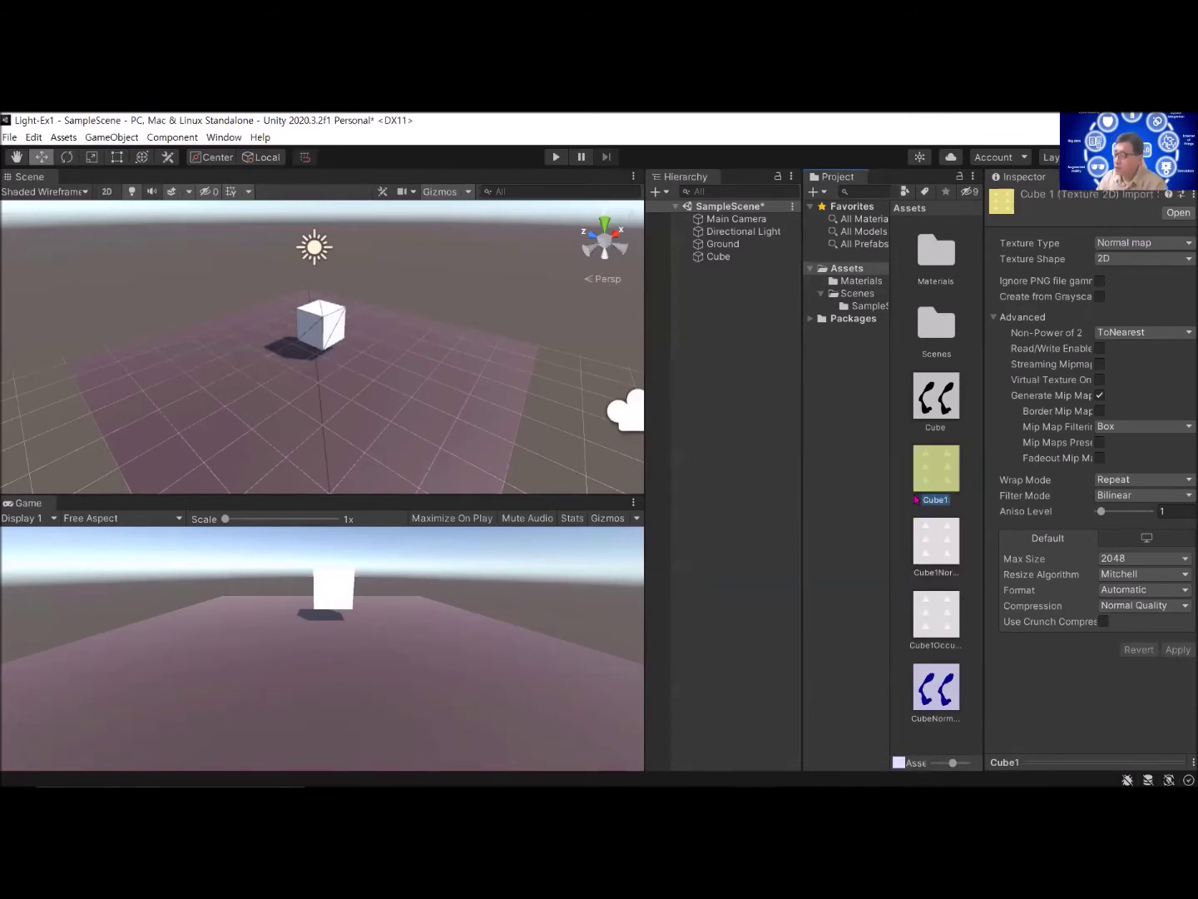
Step: Set the Cube1 texture's type to Default and apply the import settings
left_click(1158, 243)
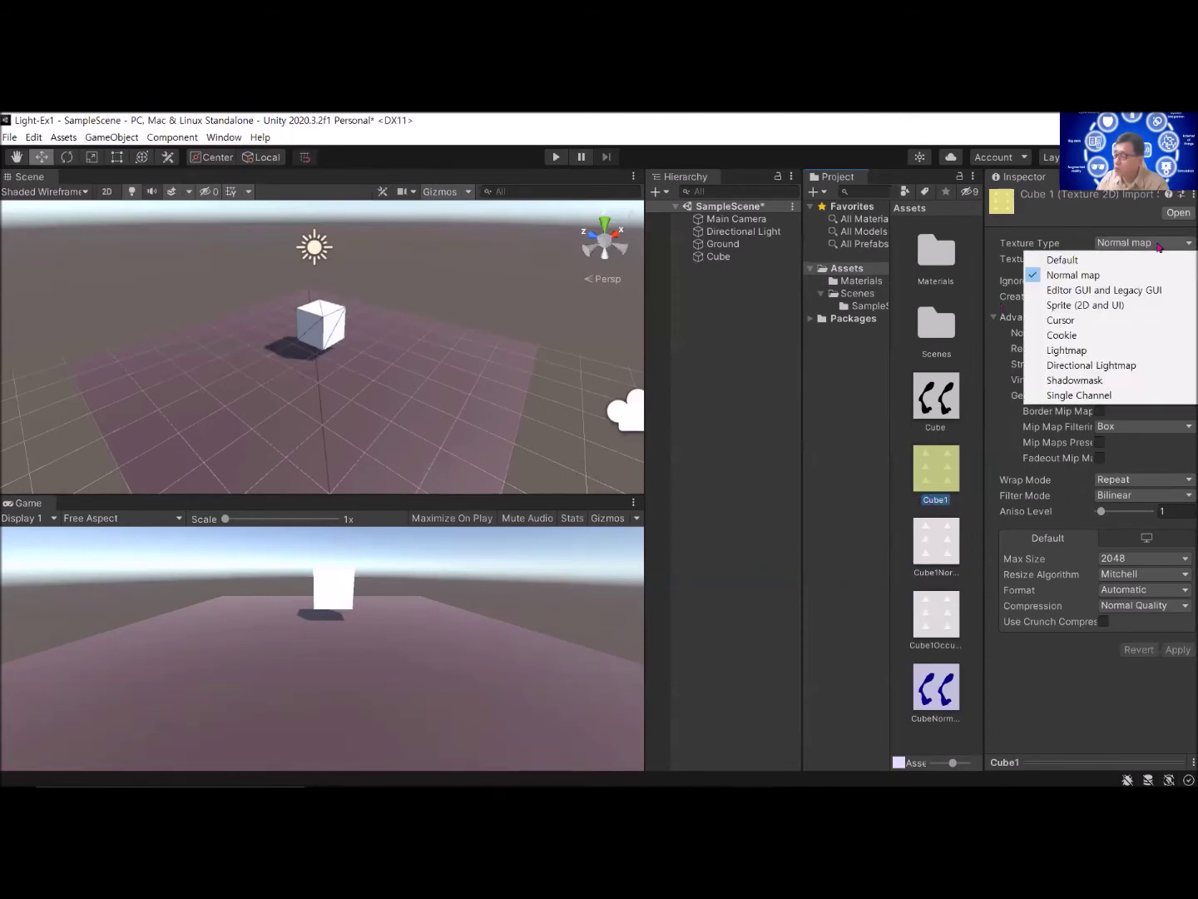
left_click(1086, 265)
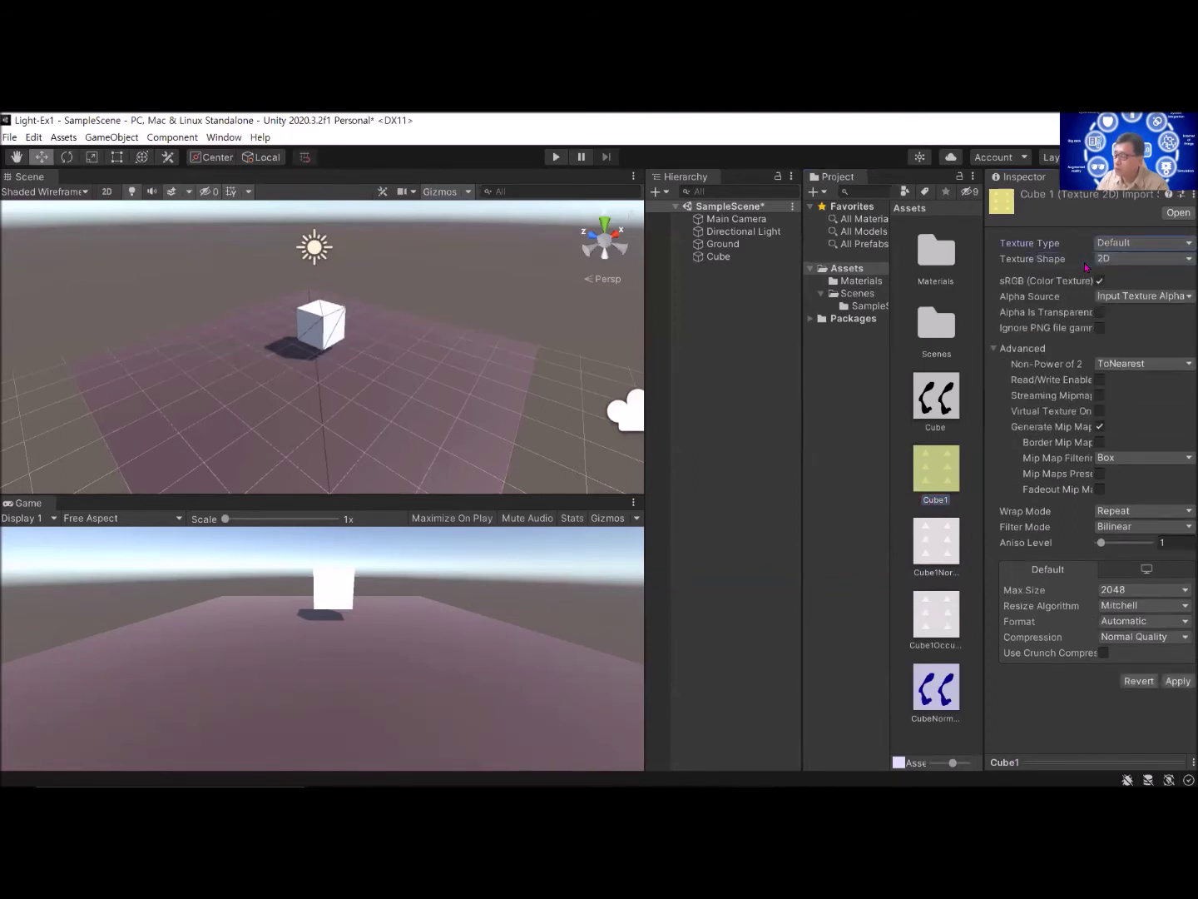
left_click(1179, 682)
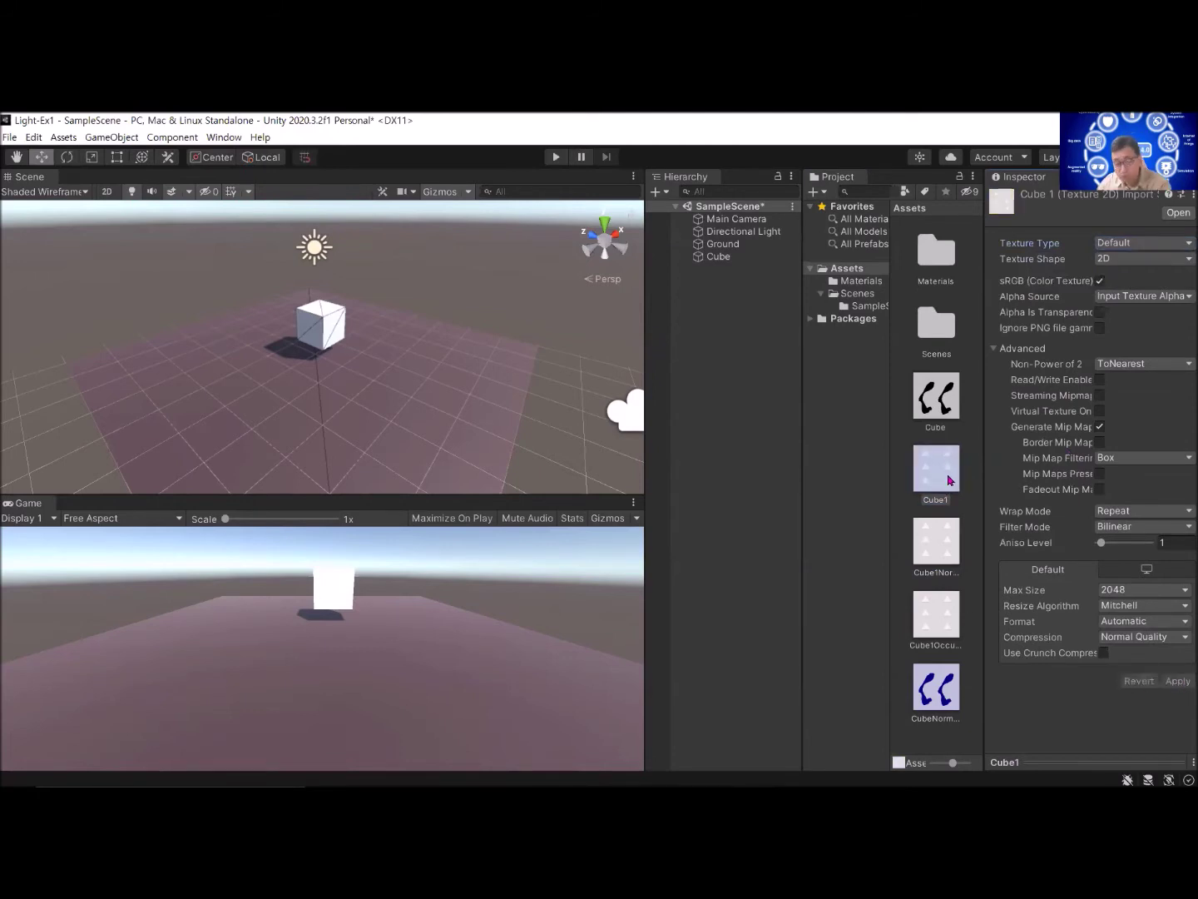
Step: Compare the Cube1 normal and occlusion textures with slides 4 and 5 of the NormalMap presentation in PowerPoint, and return to Unity
left_click(943, 550)
left_click(937, 627)
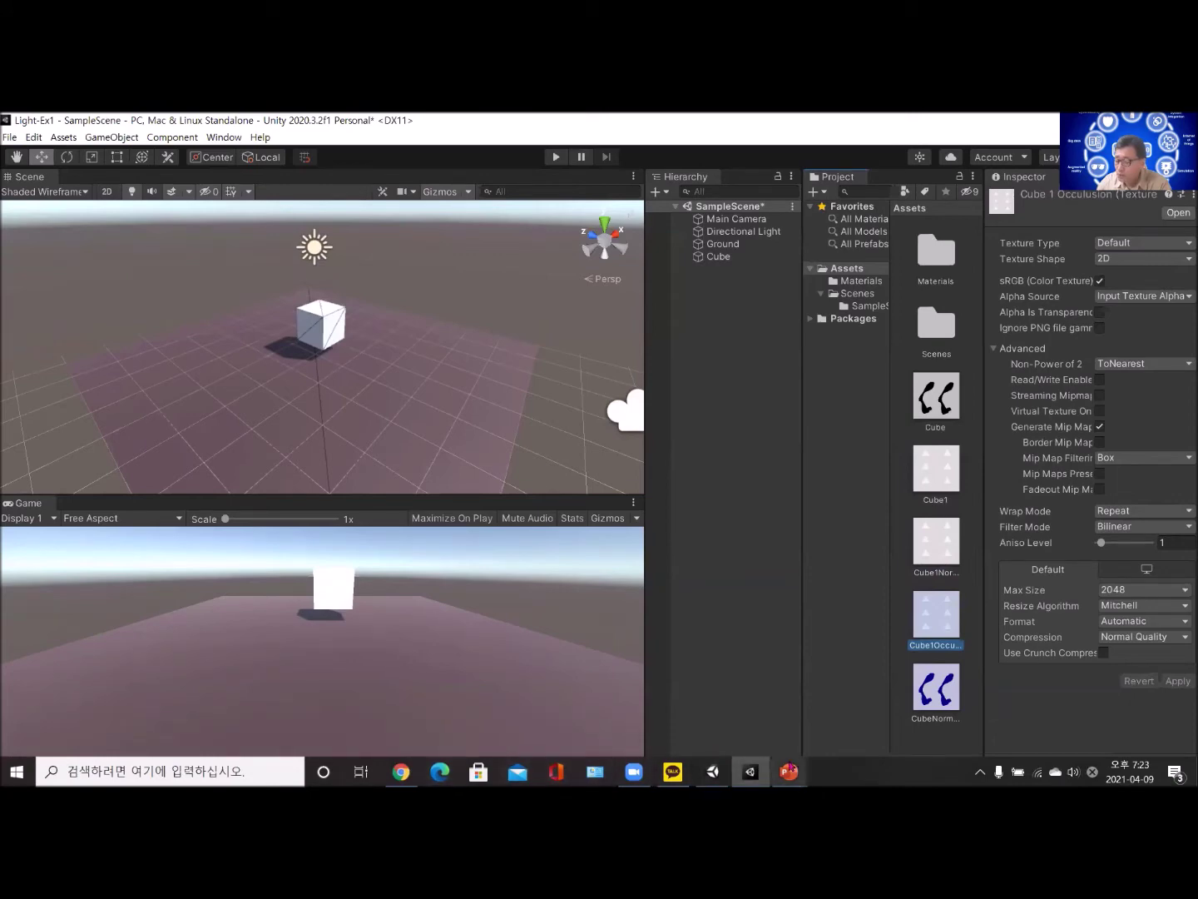
mouse_move(789, 771)
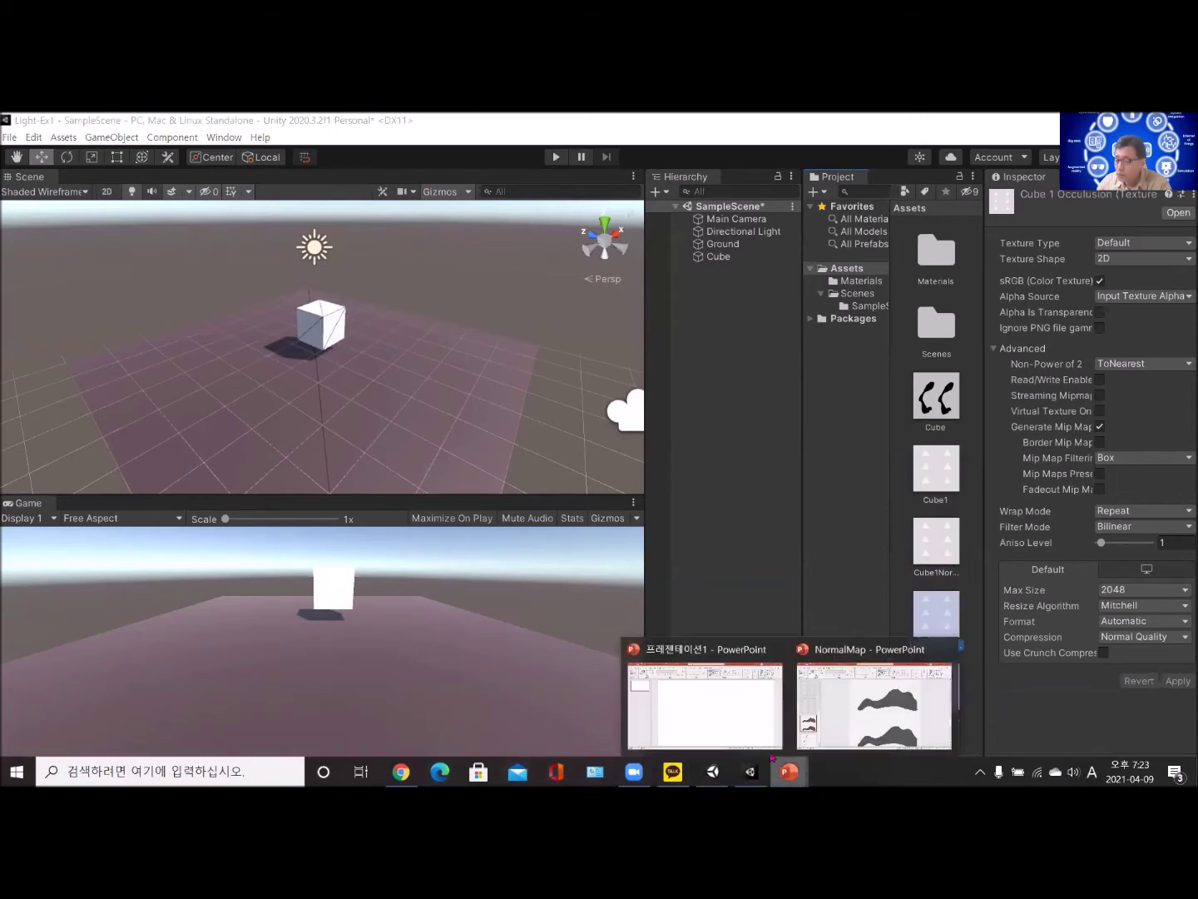
left_click(836, 713)
scroll(378, 491, "up", 2)
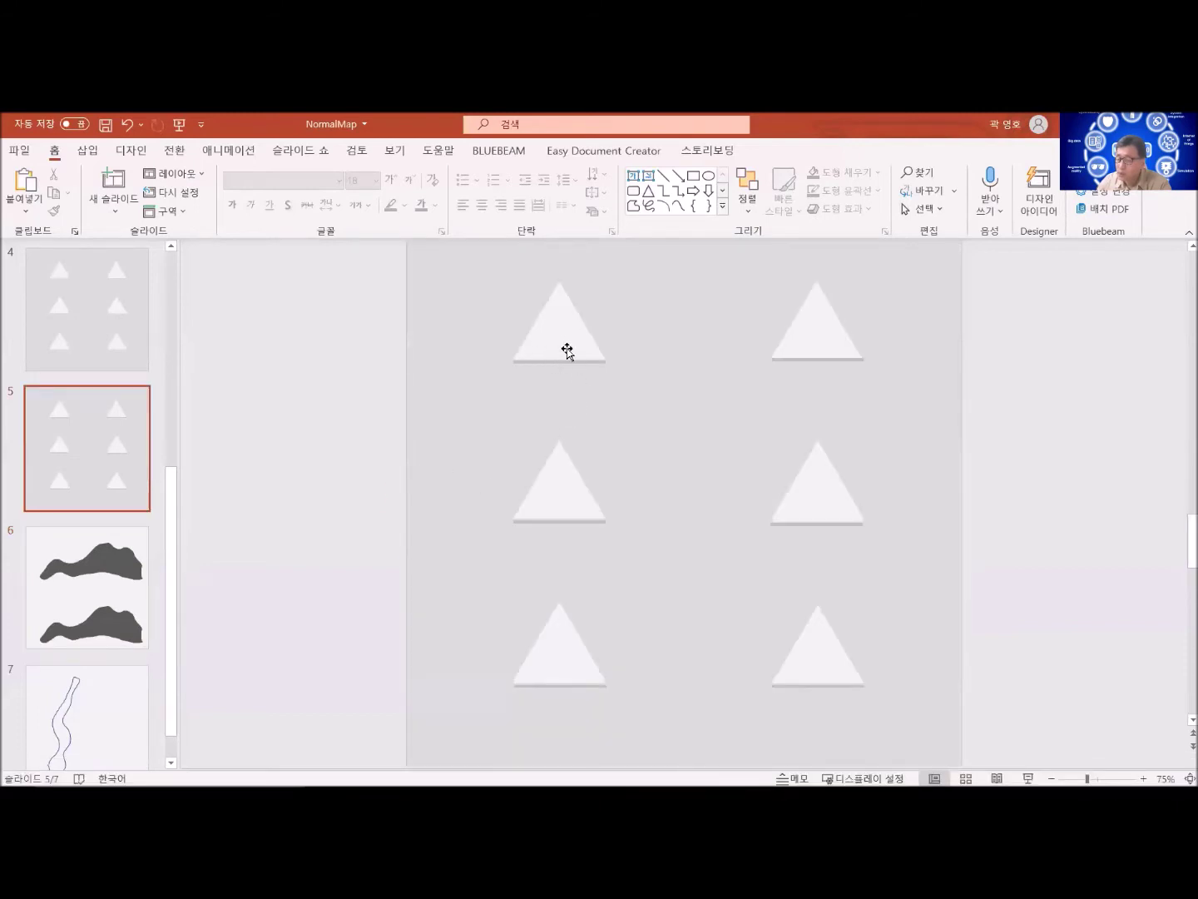
left_click(89, 311)
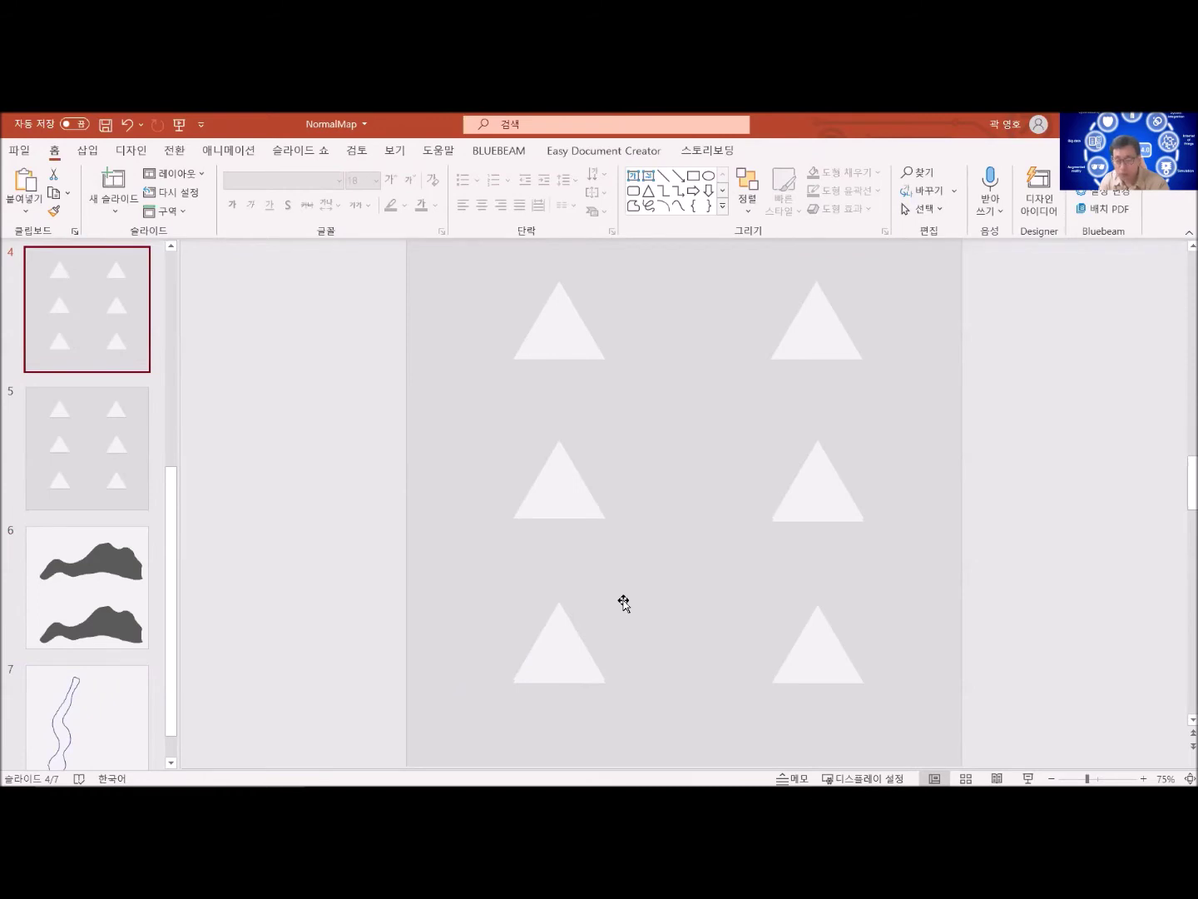
left_click(117, 471)
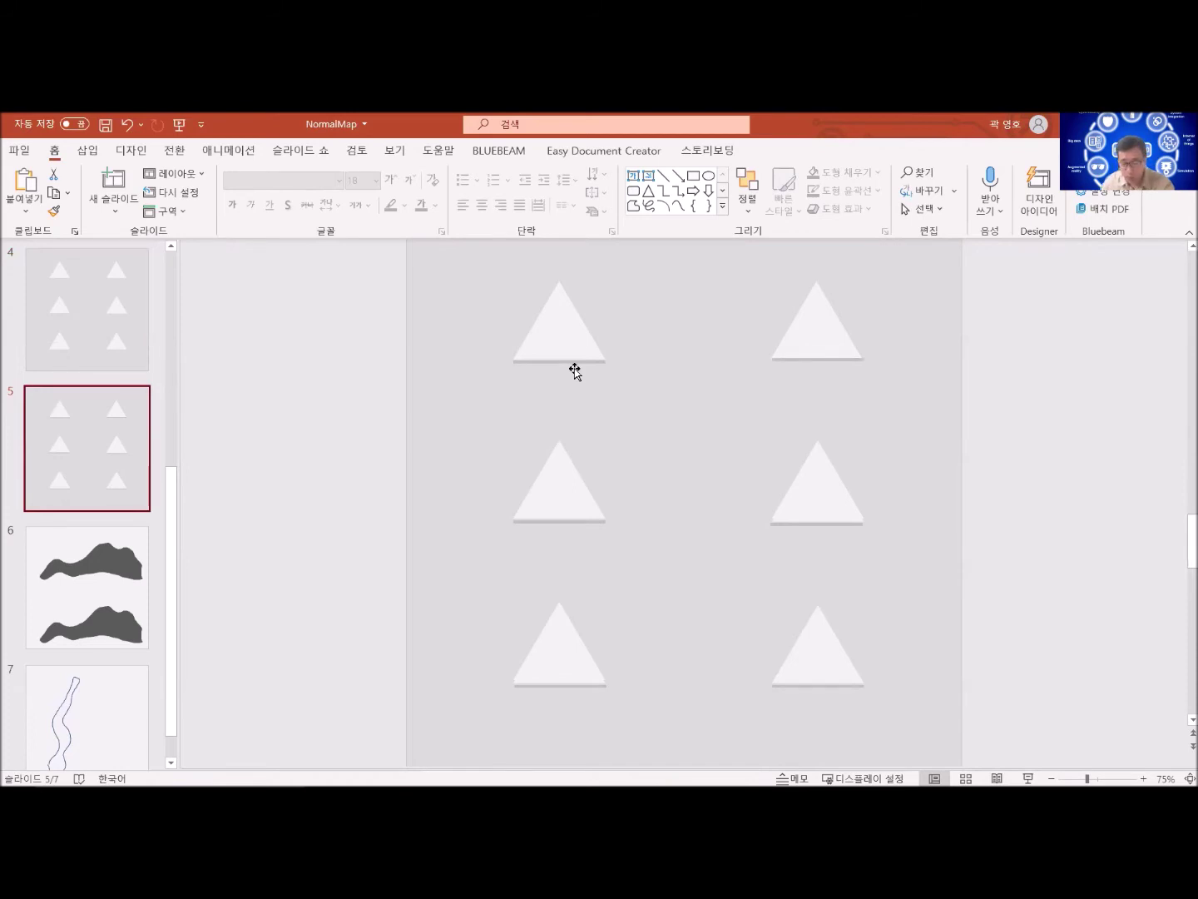
mouse_move(724, 784)
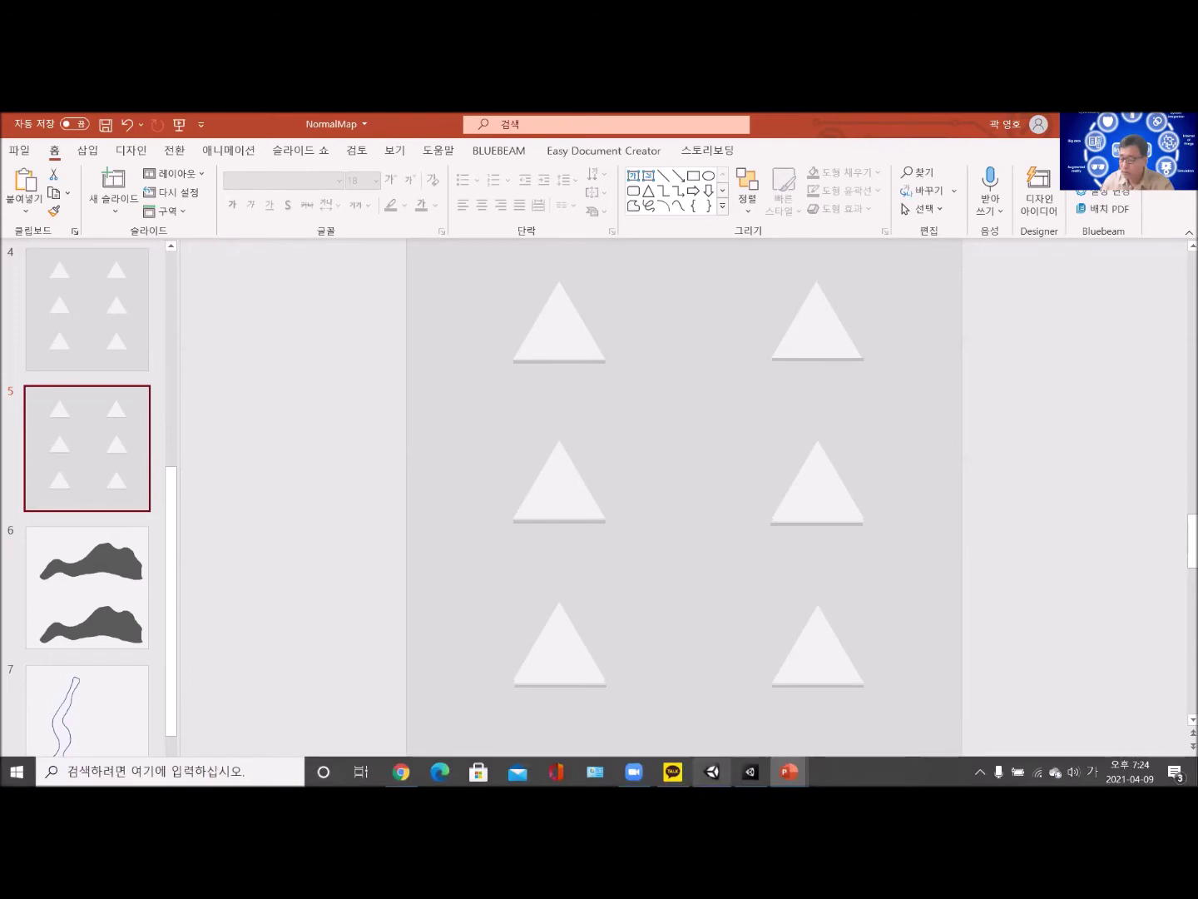
left_click(712, 771)
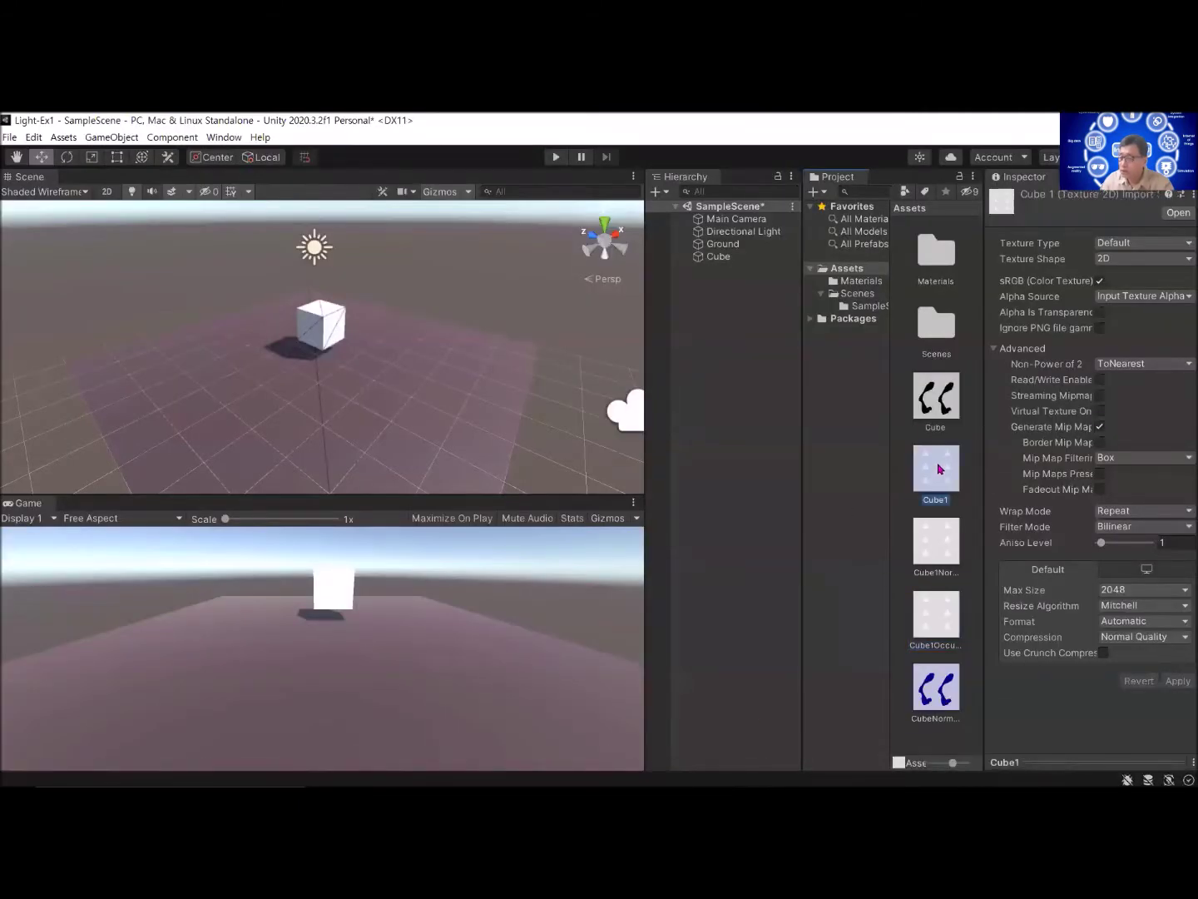
Step: Assign the Cube1 texture as the Cube material's albedo map and apply the material to the Cube object in the scene
double_click(935, 253)
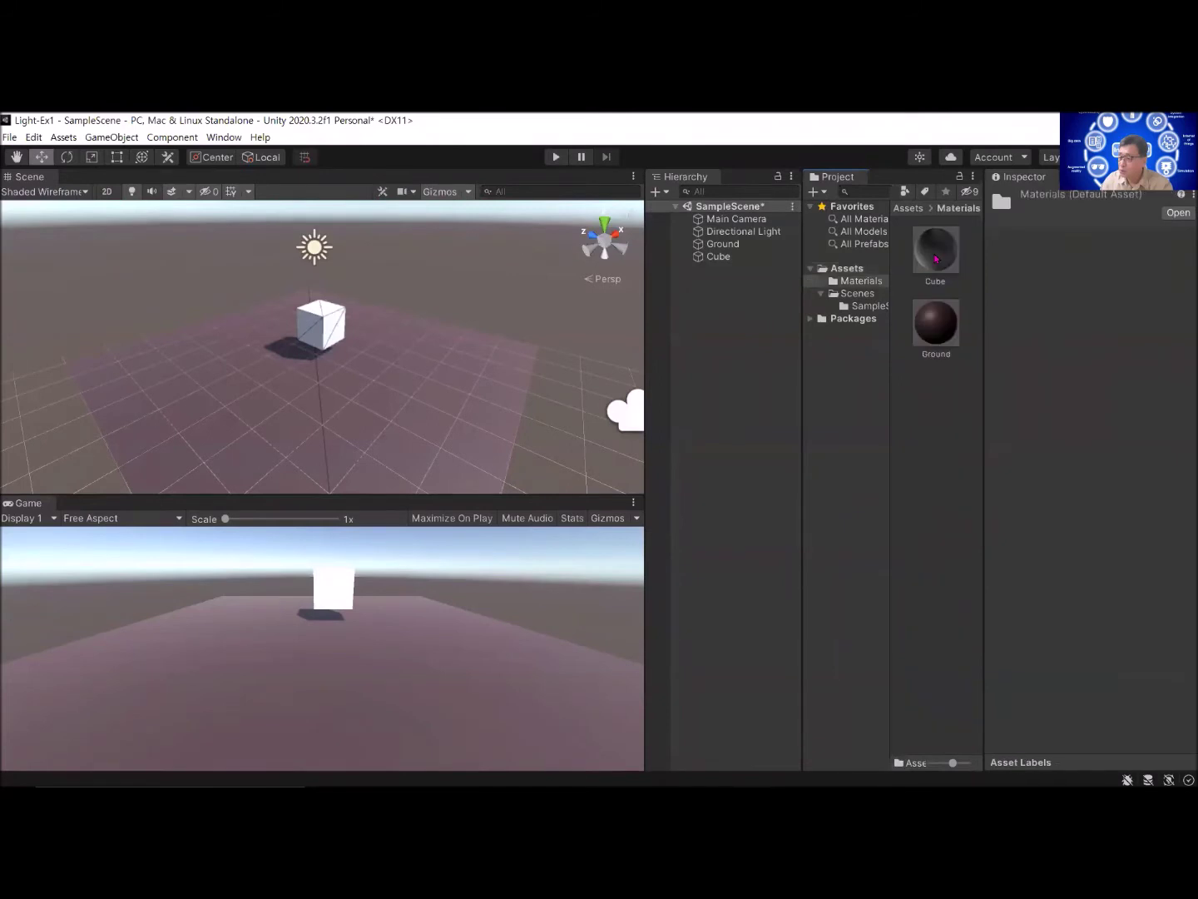
left_click(941, 258)
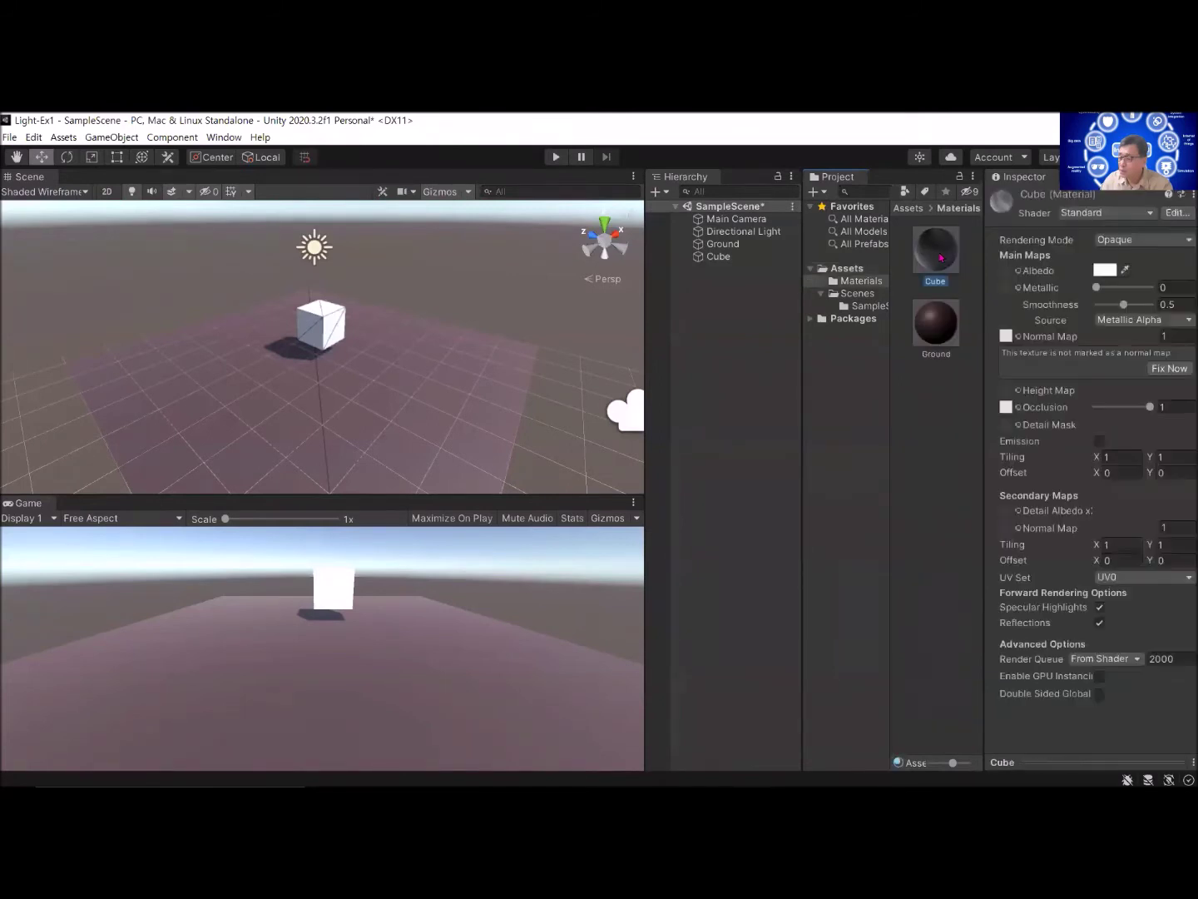
left_click(1018, 271)
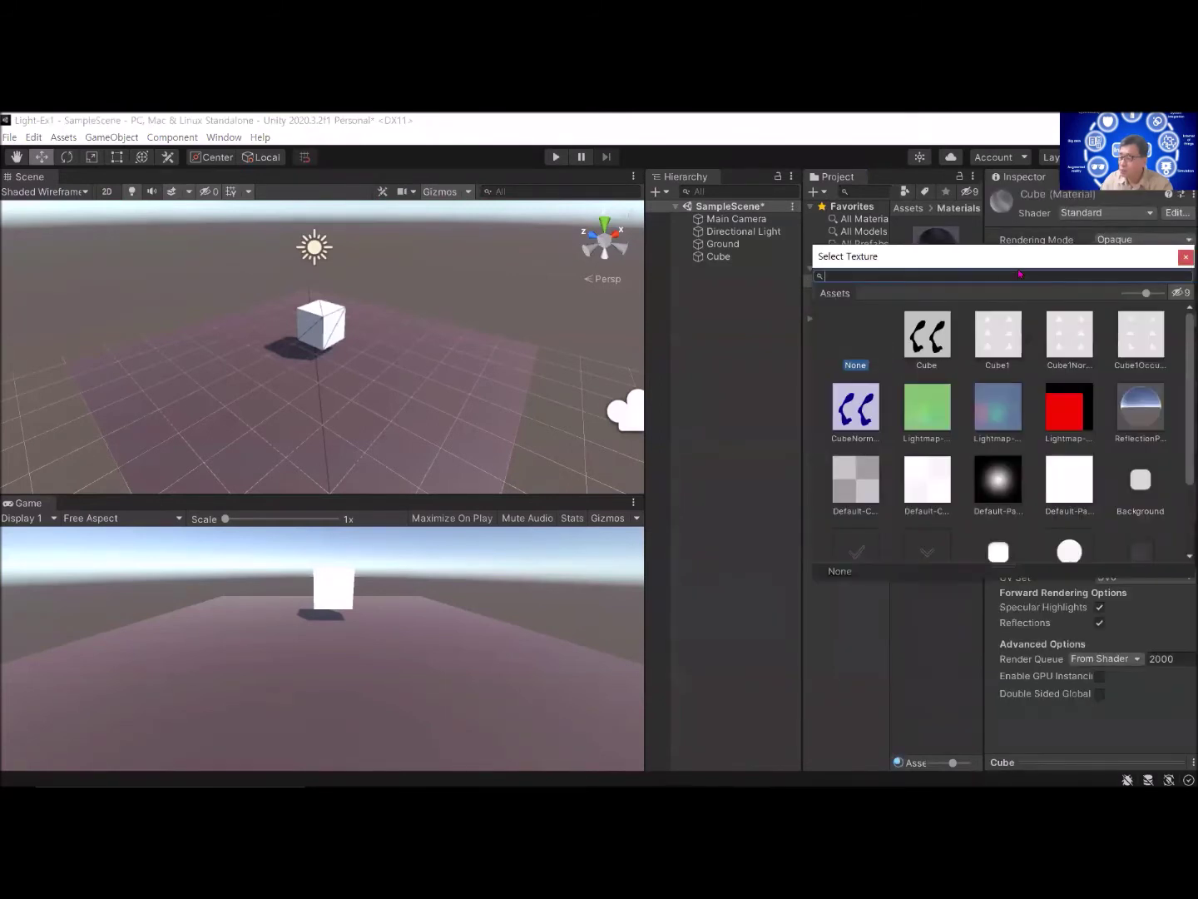
double_click(1005, 337)
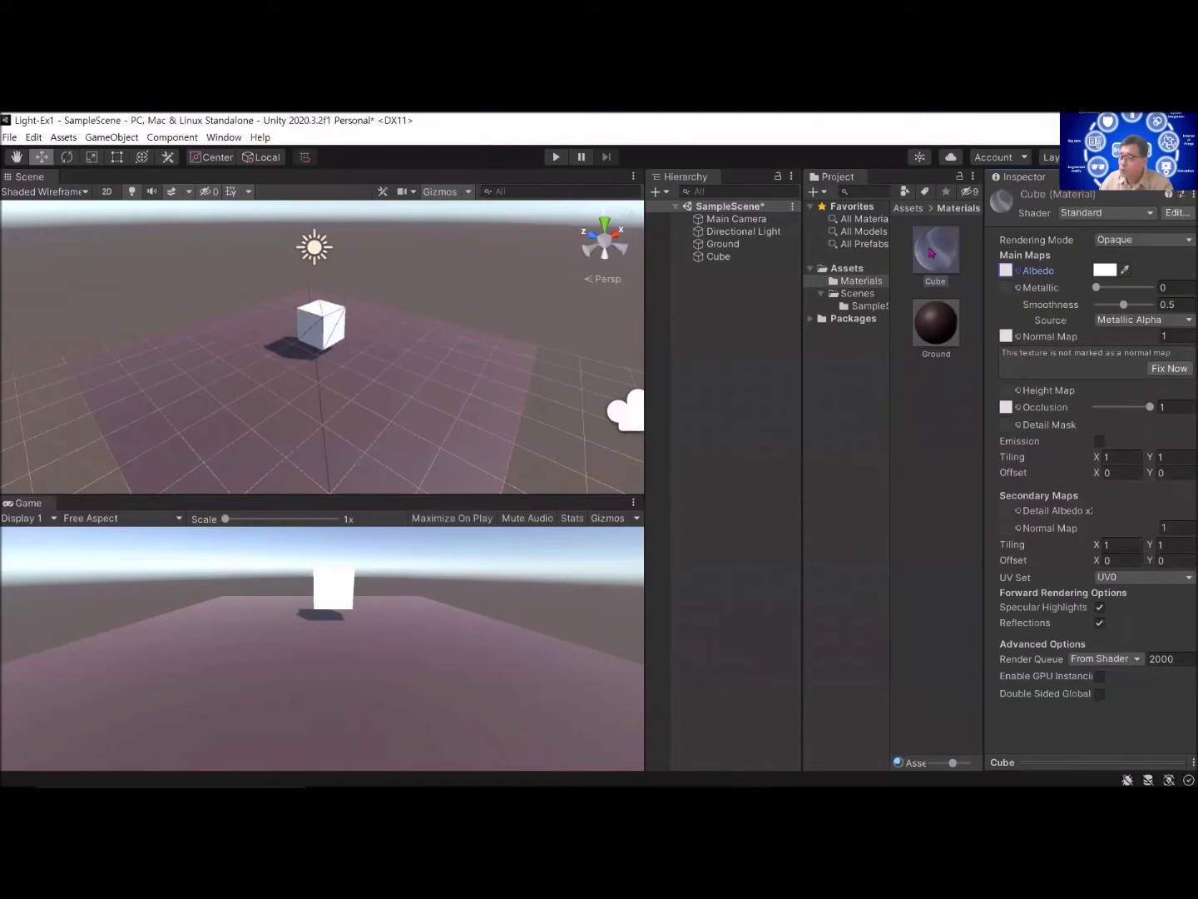
left_click_drag(937, 255, 718, 260)
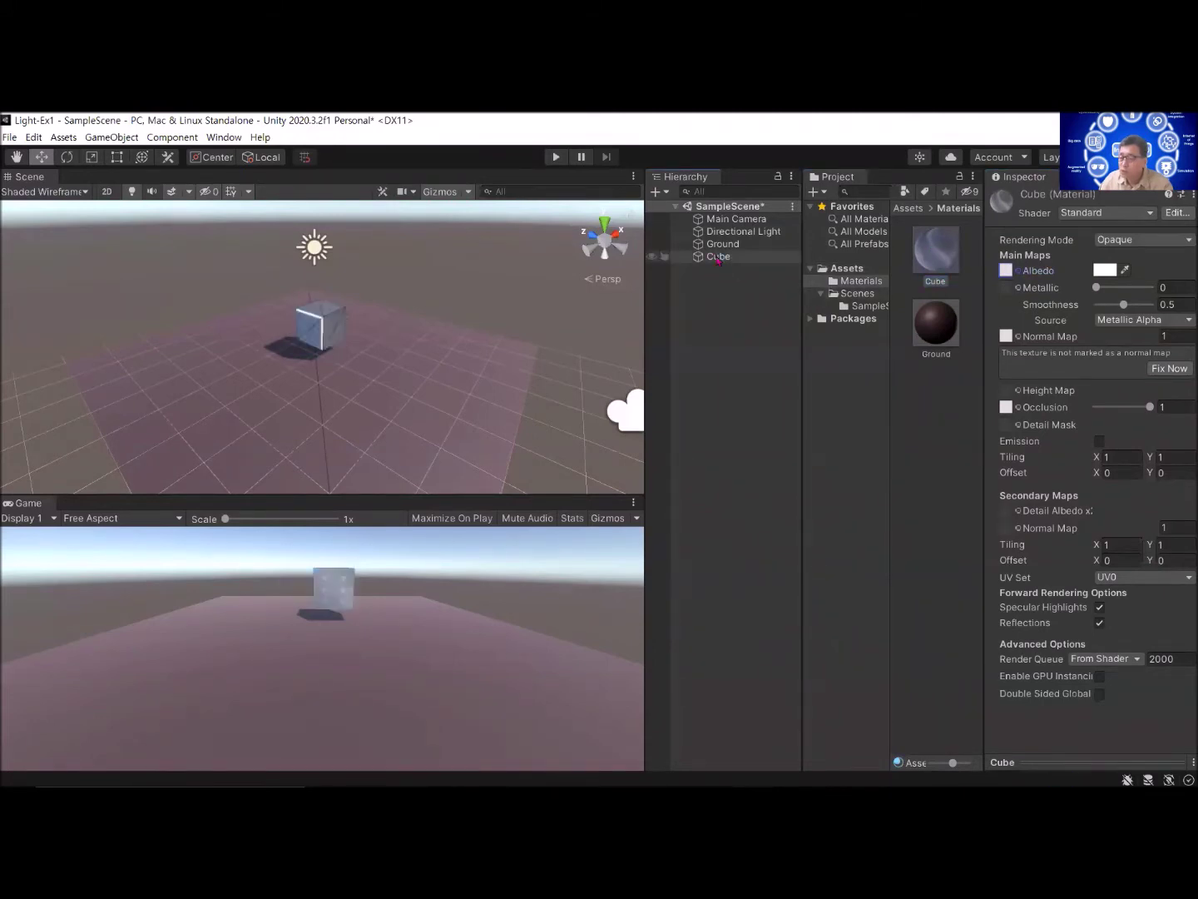
Step: Set the Scene view's draw mode to Shaded and inspect the textured cube up close
scroll(378, 366, "up", 5)
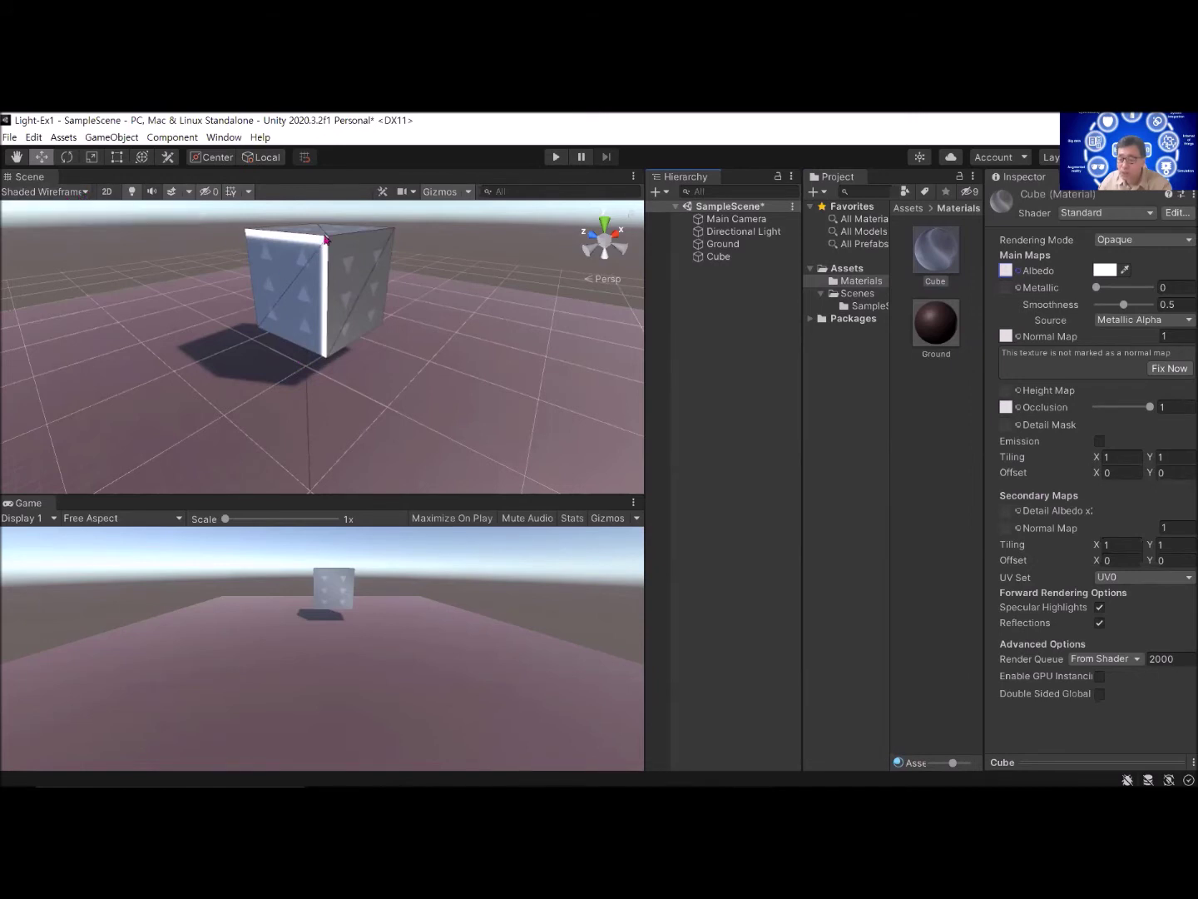
left_click(86, 192)
left_click(124, 169)
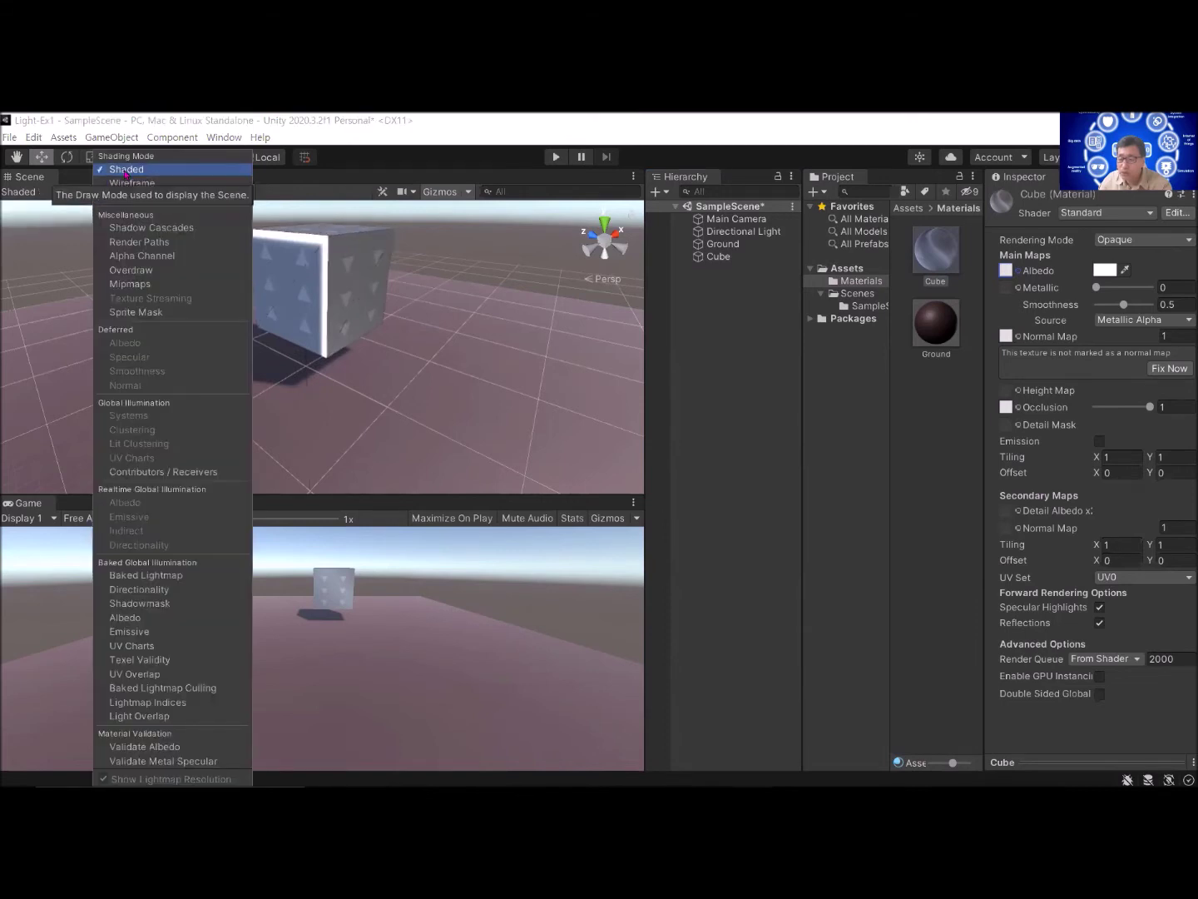
left_click(715, 428)
left_click_drag(297, 306, 301, 325, "alt")
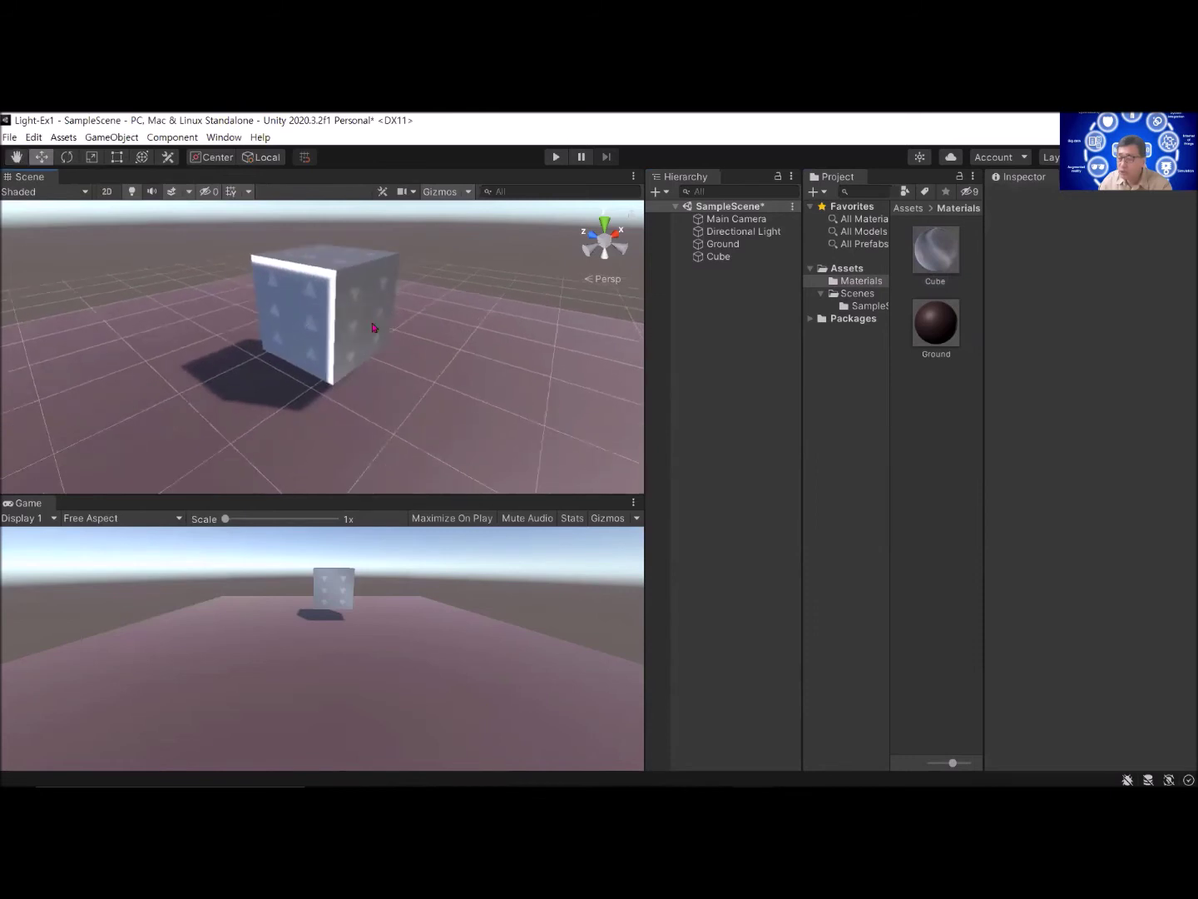
Step: Turn the Directional Light off and back on to compare the cube's shading
left_click(739, 232)
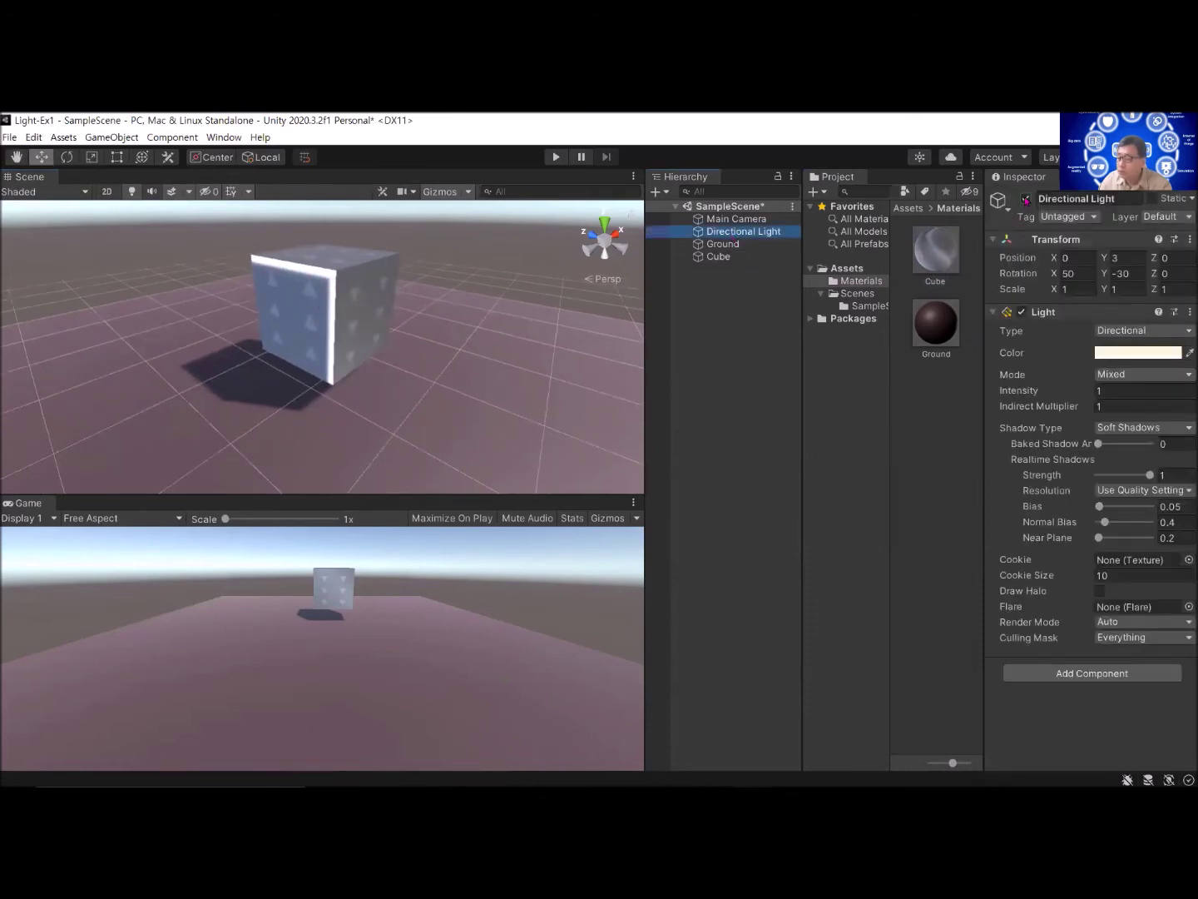
left_click(1026, 198)
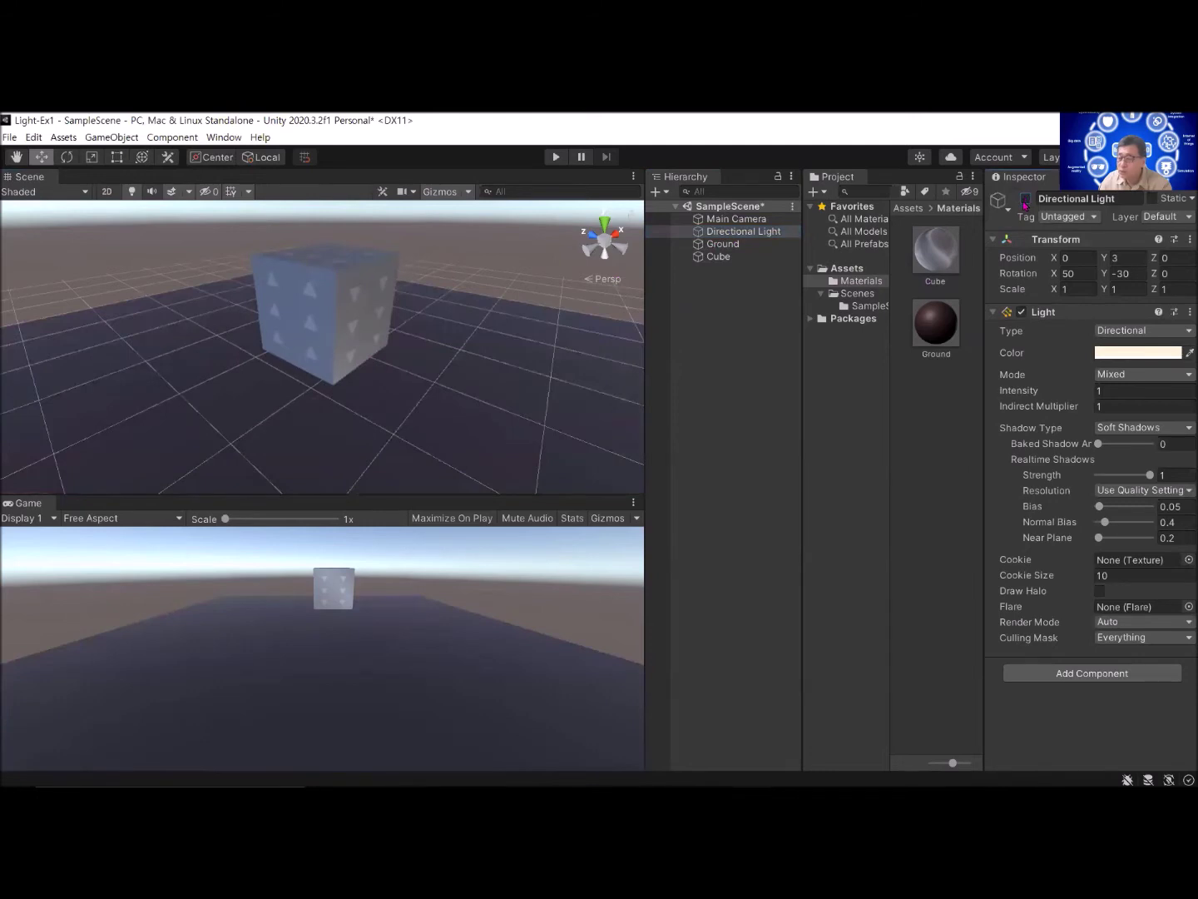
left_click(1026, 198)
Step: Examine the cube's triangle pattern from another side under the directional light and review the Cube material's settings
scroll(297, 339, "down", 2)
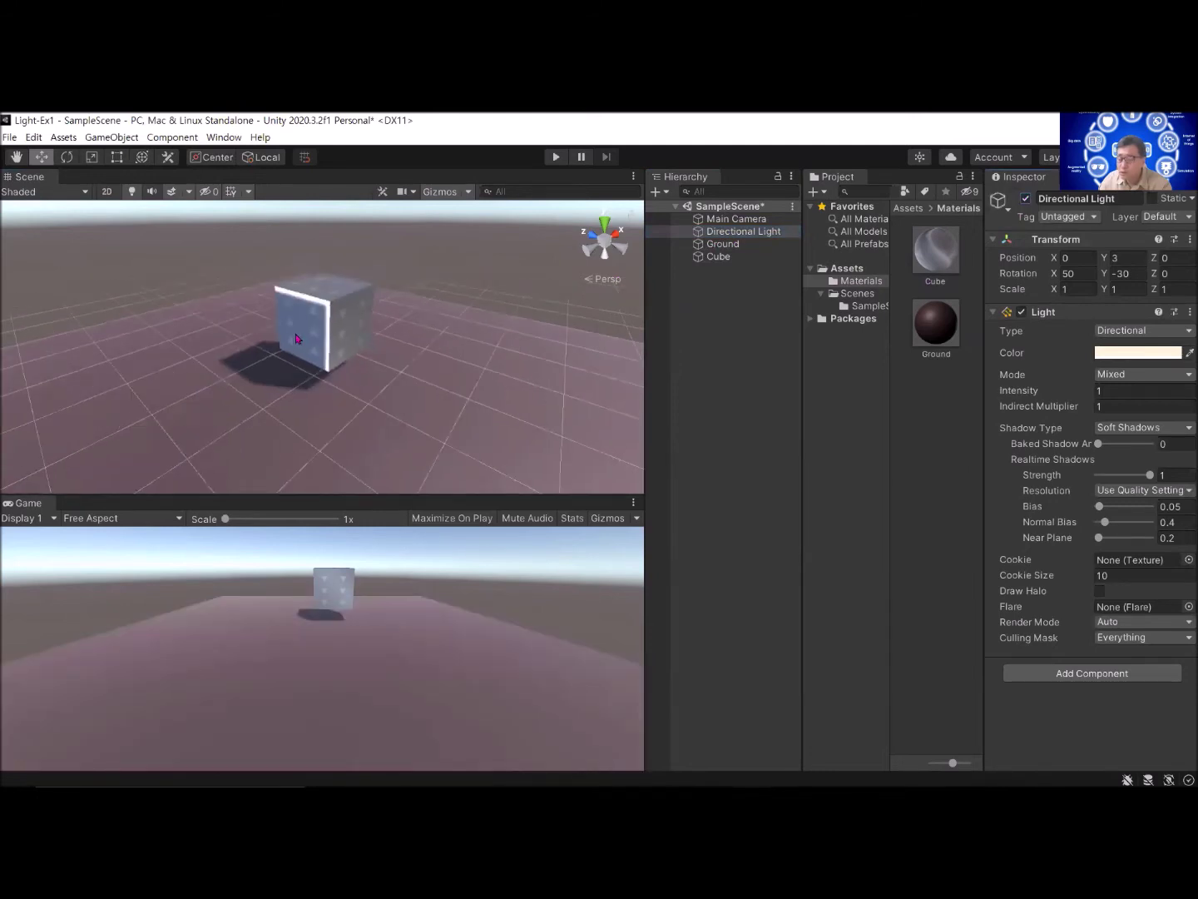
scroll(289, 331, "down", 2)
scroll(326, 322, "up", 2)
scroll(325, 322, "down", 2)
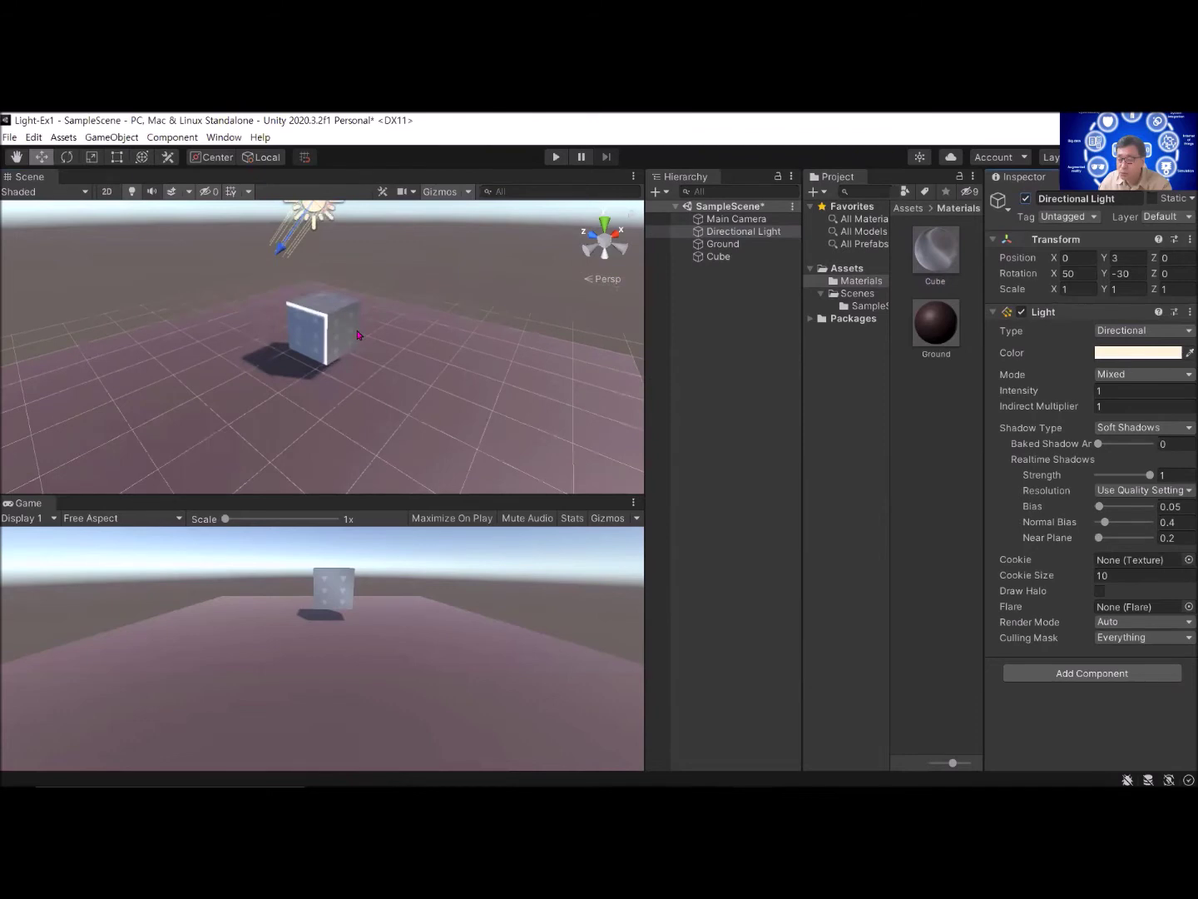
middle_click_drag(327, 328, 341, 341)
left_click_drag(342, 341, 315, 363, "alt")
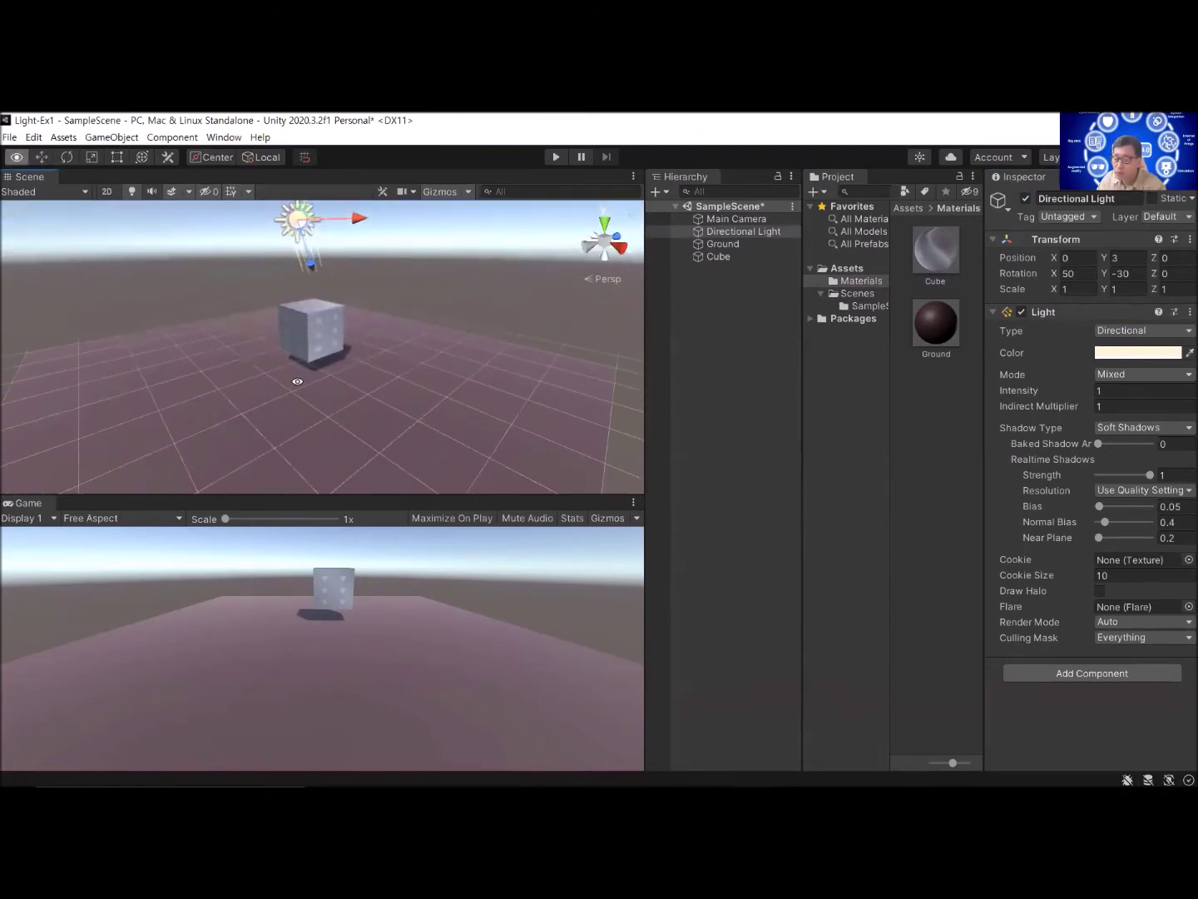
scroll(315, 362, "up", 3)
scroll(318, 363, "down", 2)
middle_click_drag(317, 363, 343, 412)
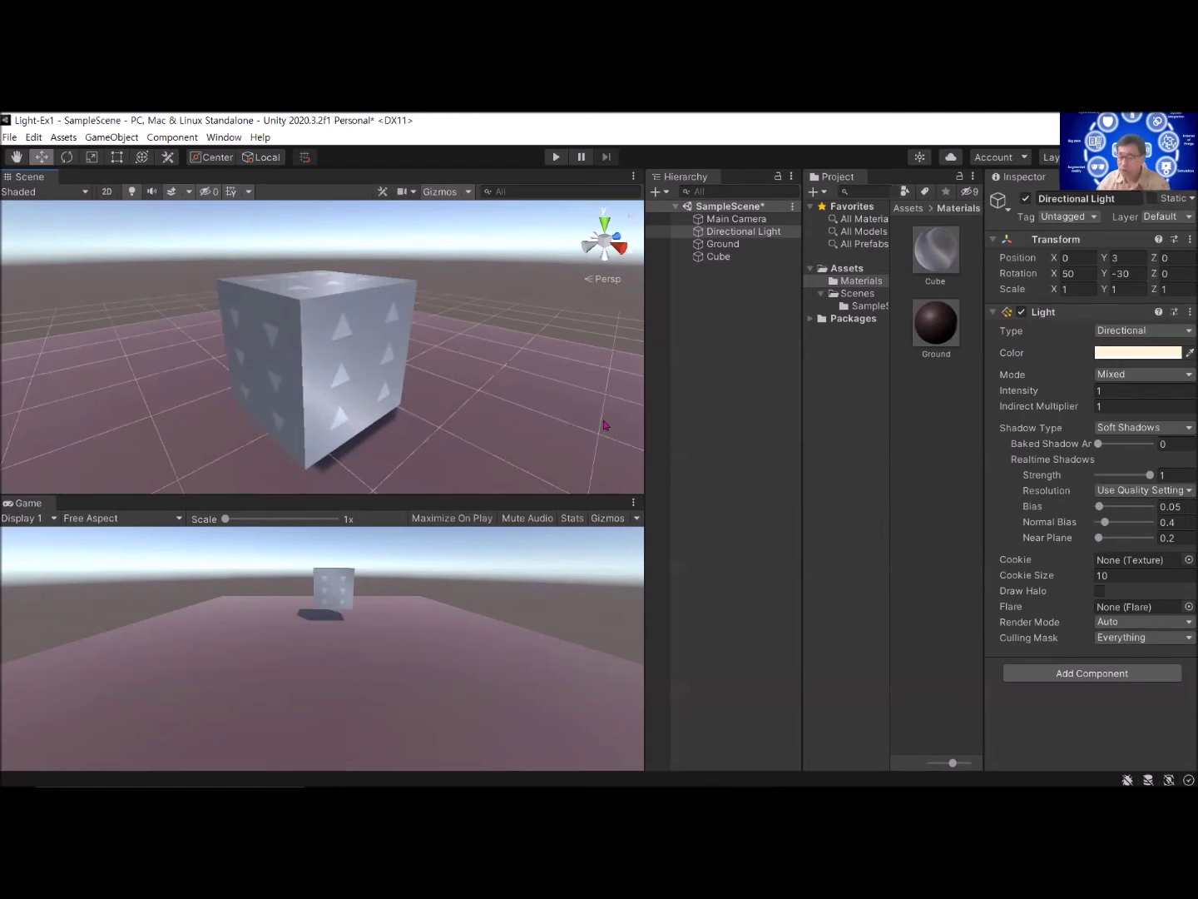
left_click(927, 261)
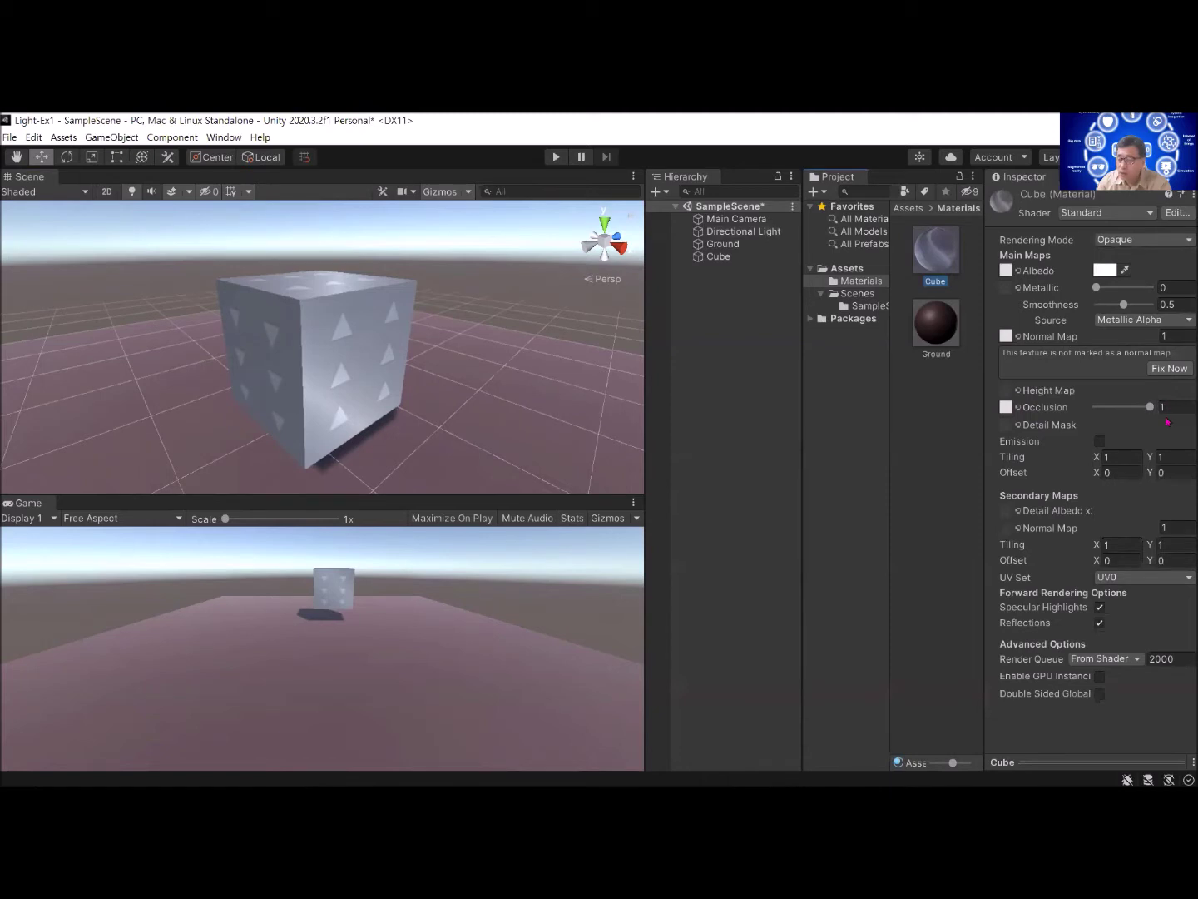
Step: Lower the Cube material's occlusion strength to 0.63 and tint its albedo with colour C1ACAC
mouse_move(1150, 409)
left_mouse_down()
mouse_move(1090, 409)
mouse_move(1152, 409)
mouse_move(1096, 411)
mouse_move(1130, 411)
left_mouse_up()
left_click(1107, 268)
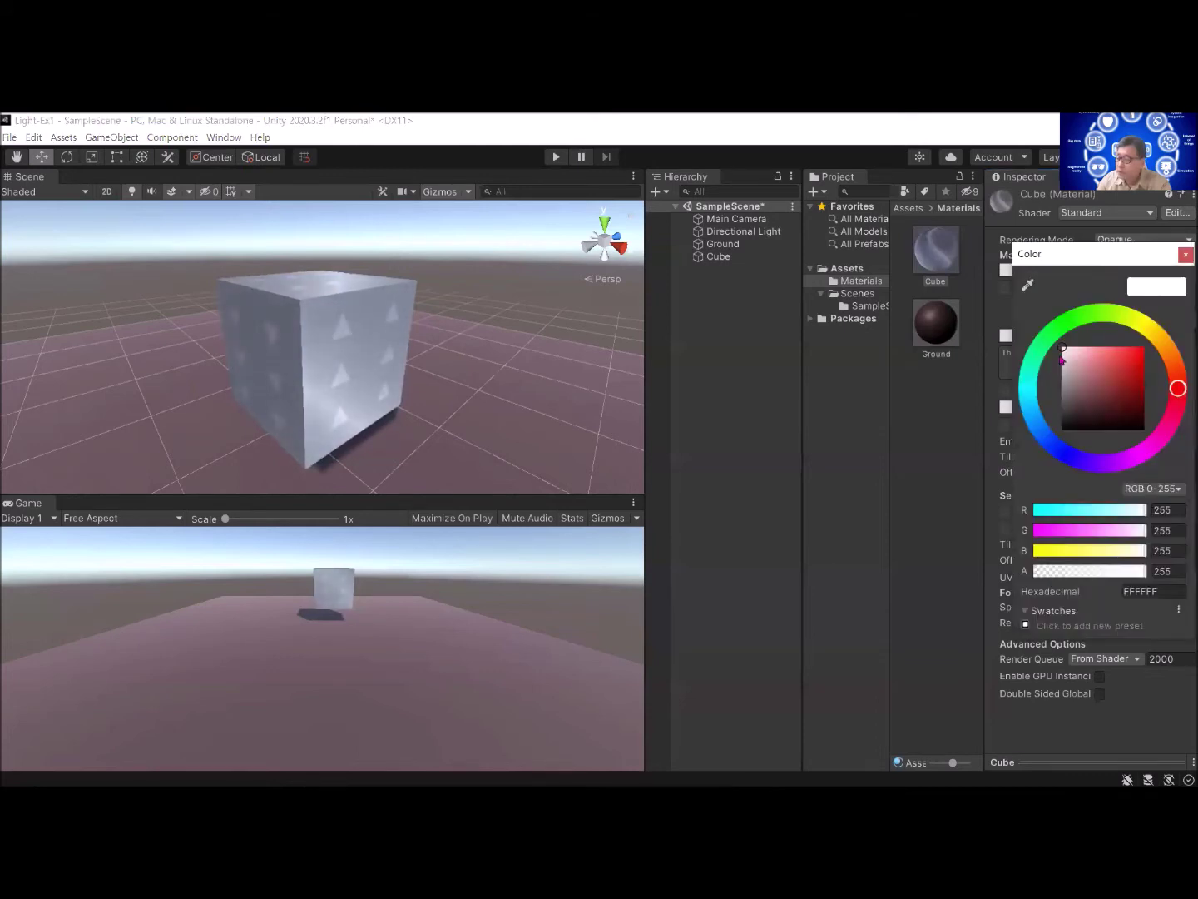
mouse_move(1065, 353)
left_mouse_down()
mouse_move(1087, 368)
mouse_move(1071, 388)
mouse_move(1073, 370)
left_mouse_up()
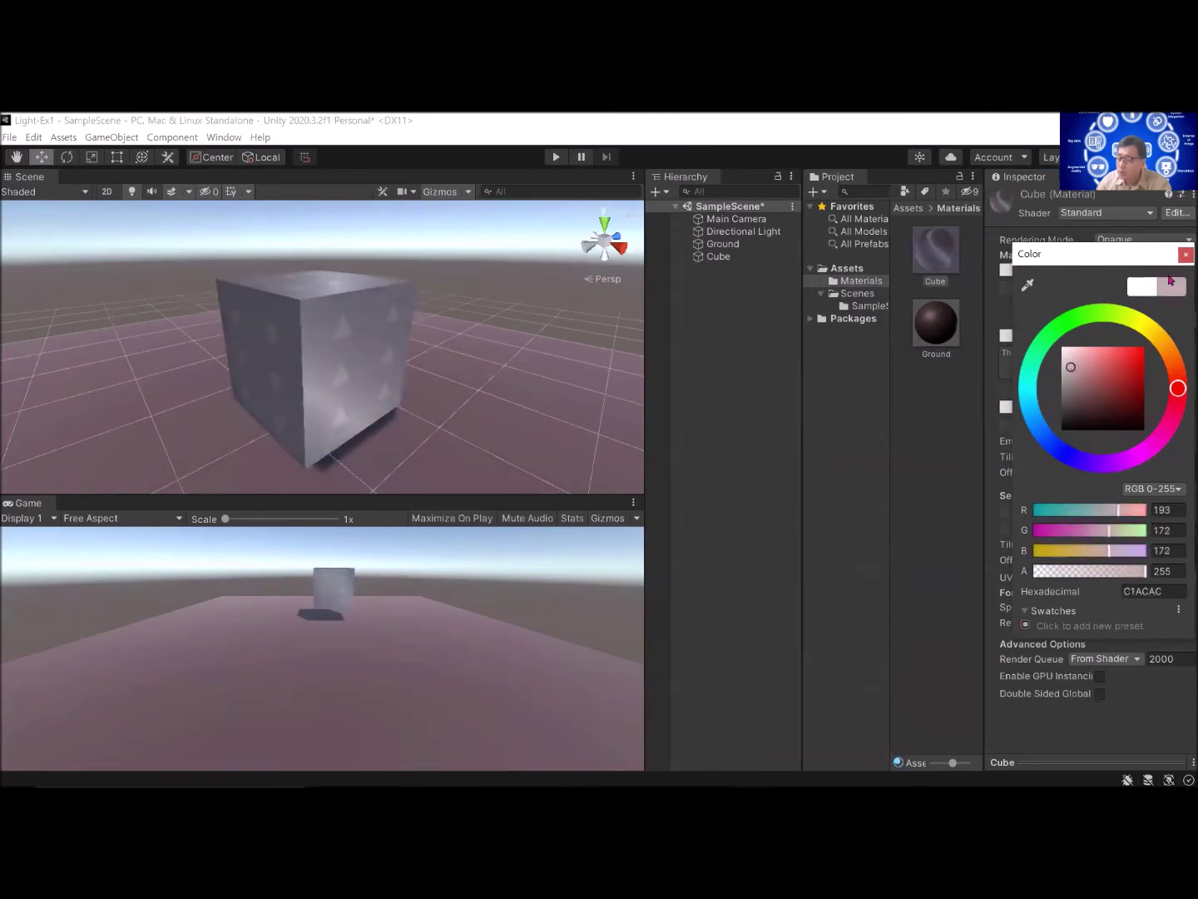
left_click(1187, 254)
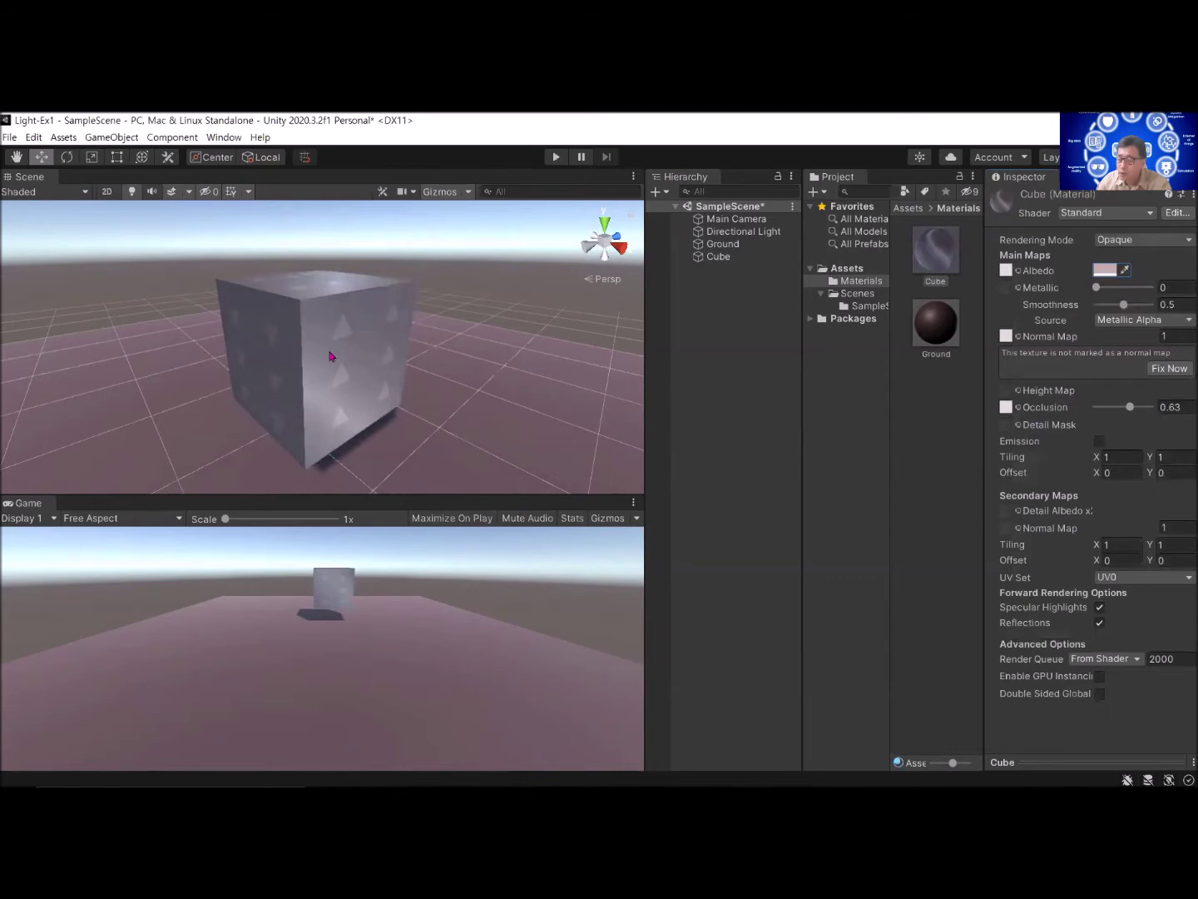
Step: Clear the Cube material's occlusion map and reassign Cube1Occulusion to compare the triangle pattern up close
scroll(347, 366, "up", 5)
scroll(347, 366, "down", 2)
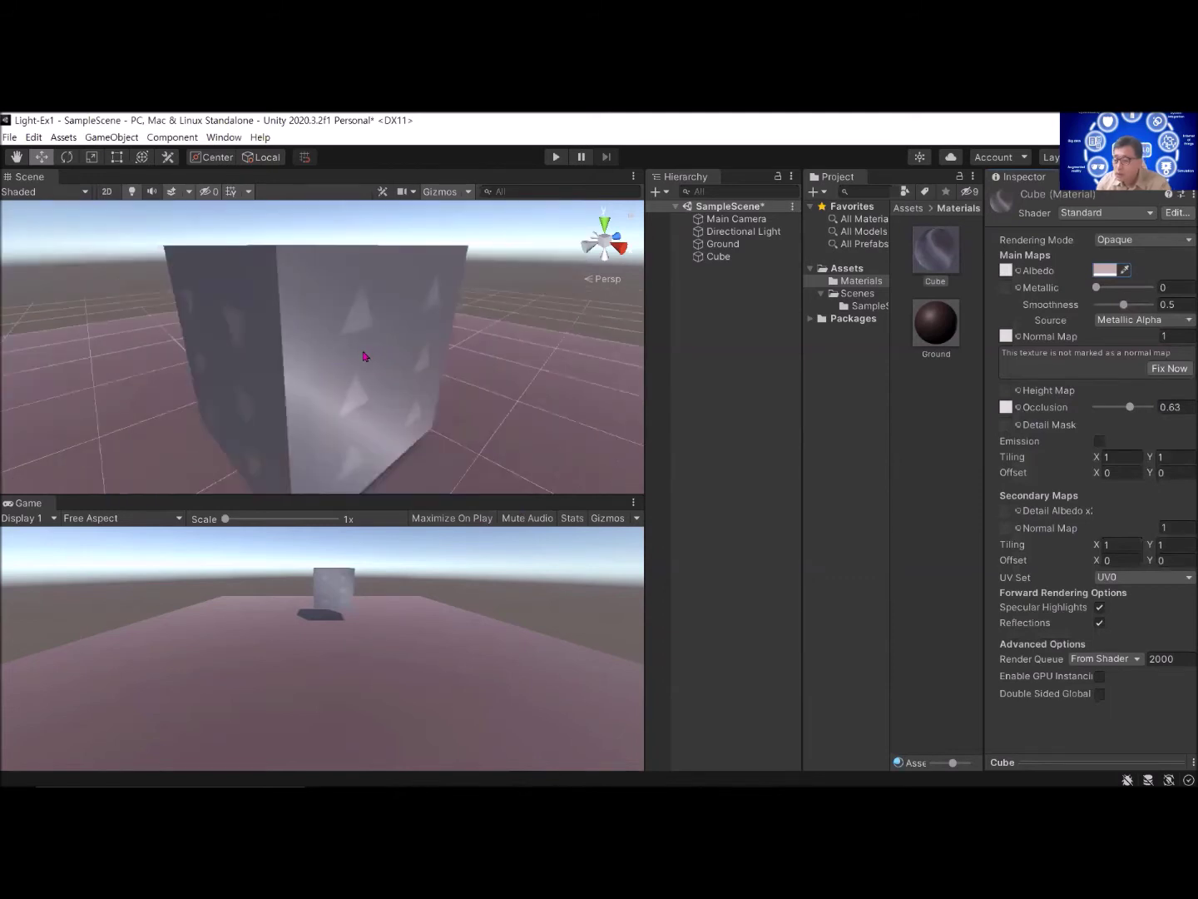
left_click_drag(348, 396, 280, 342, "alt")
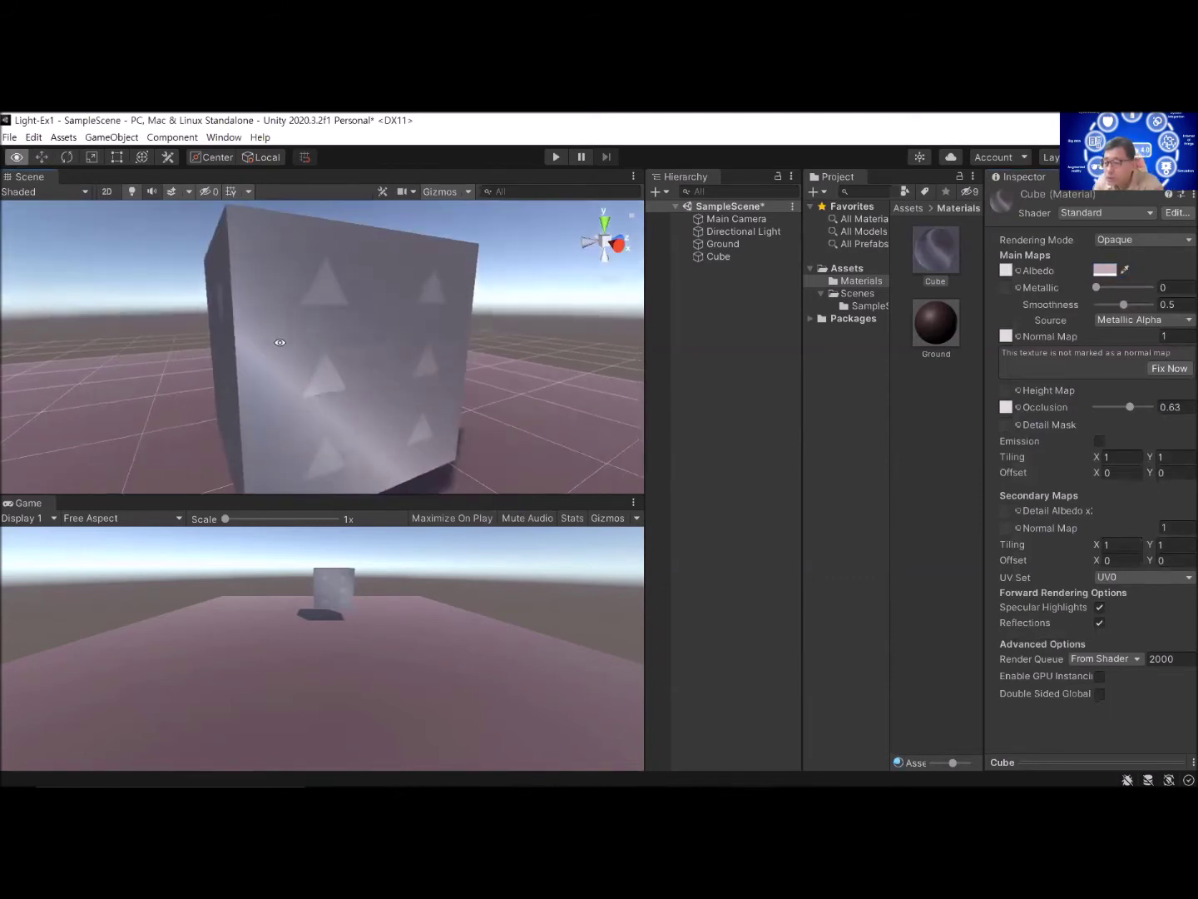
scroll(321, 323, "up", 3)
scroll(321, 324, "down", 3)
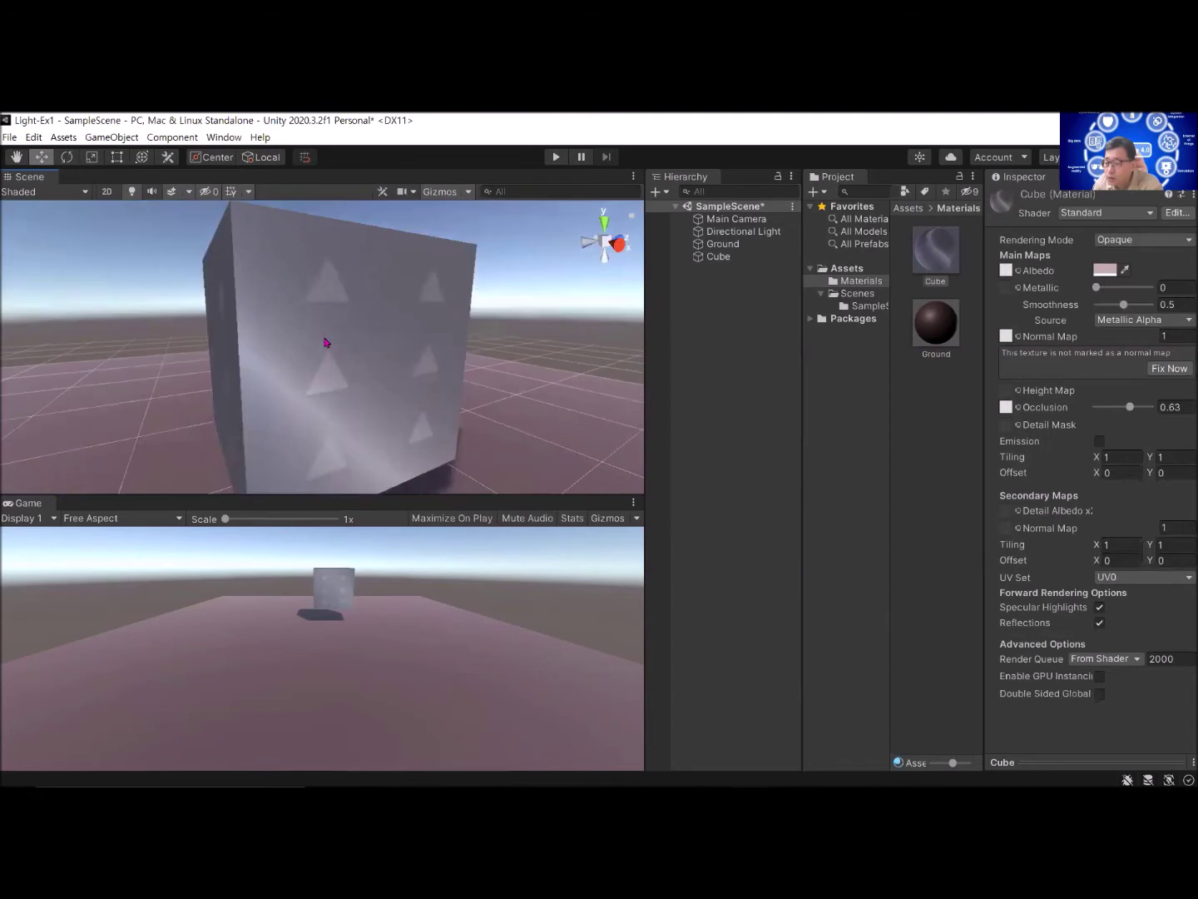
mouse_move(321, 333)
left_mouse_down("alt")
mouse_move(307, 317)
mouse_move(318, 330)
left_mouse_up("alt")
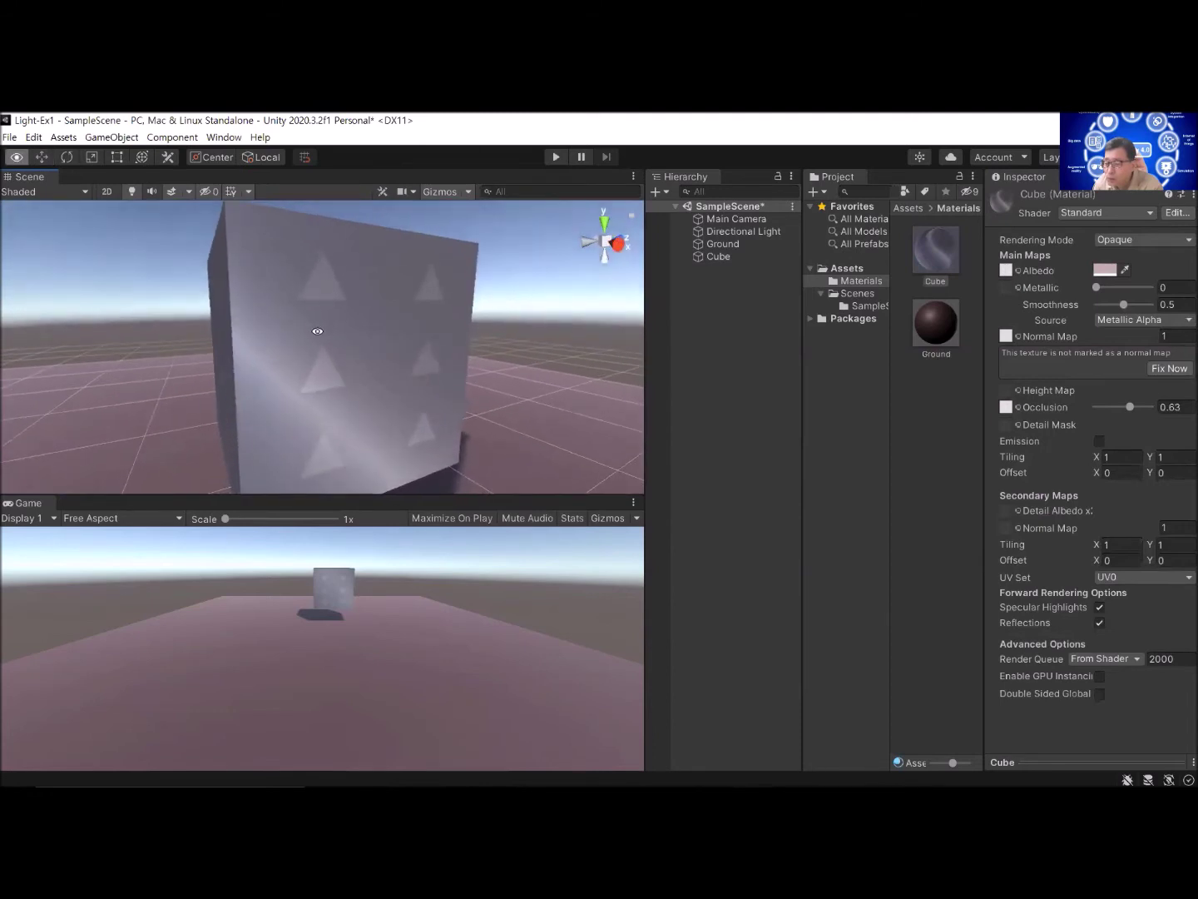
left_click(1017, 408)
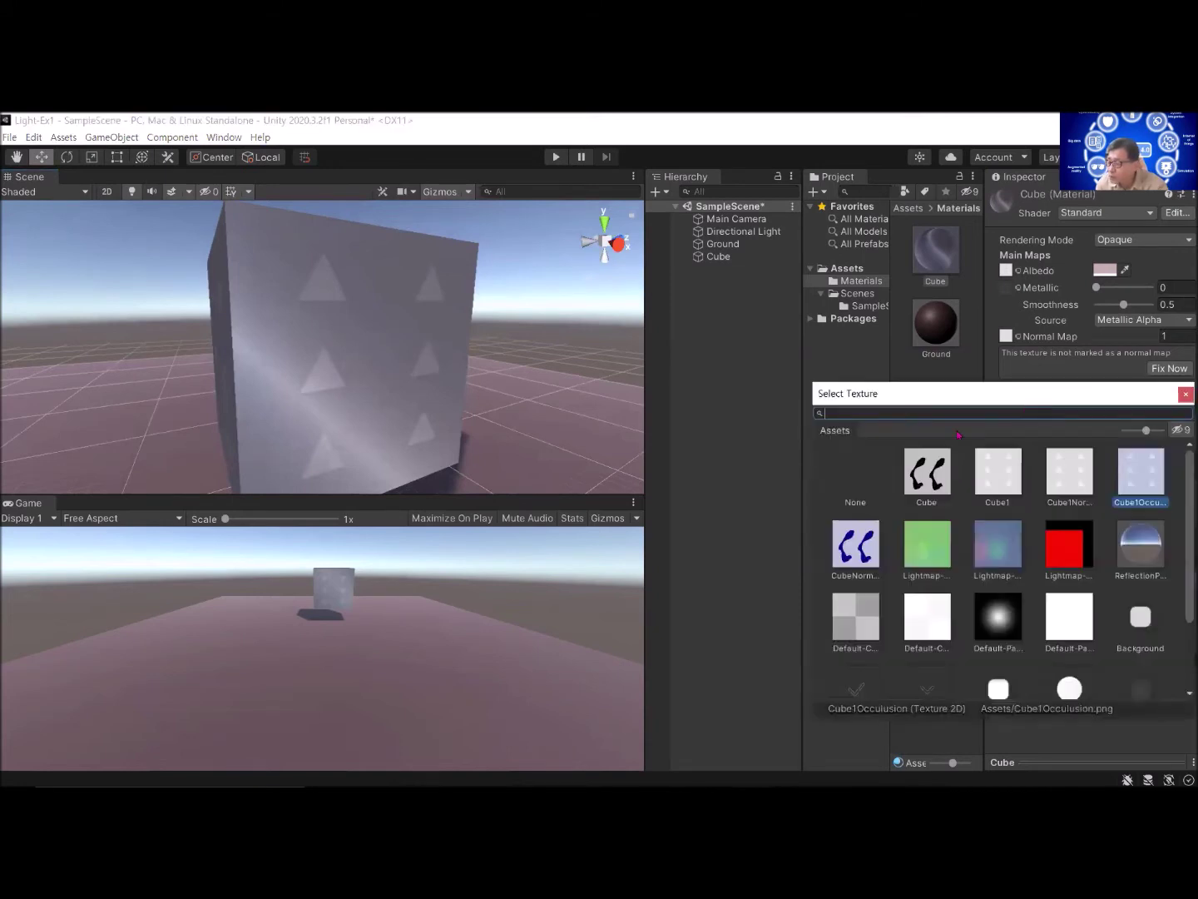
left_click(855, 502)
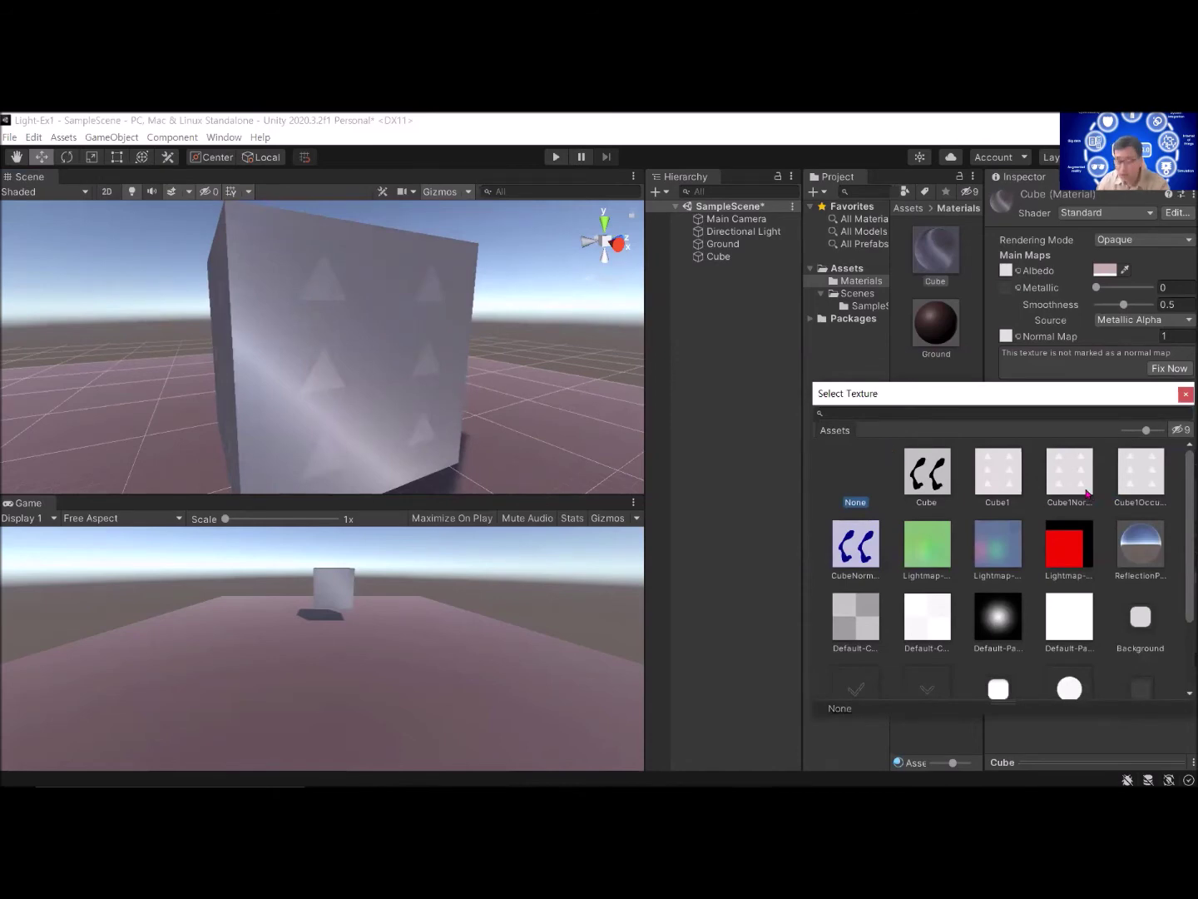
left_click(1148, 484)
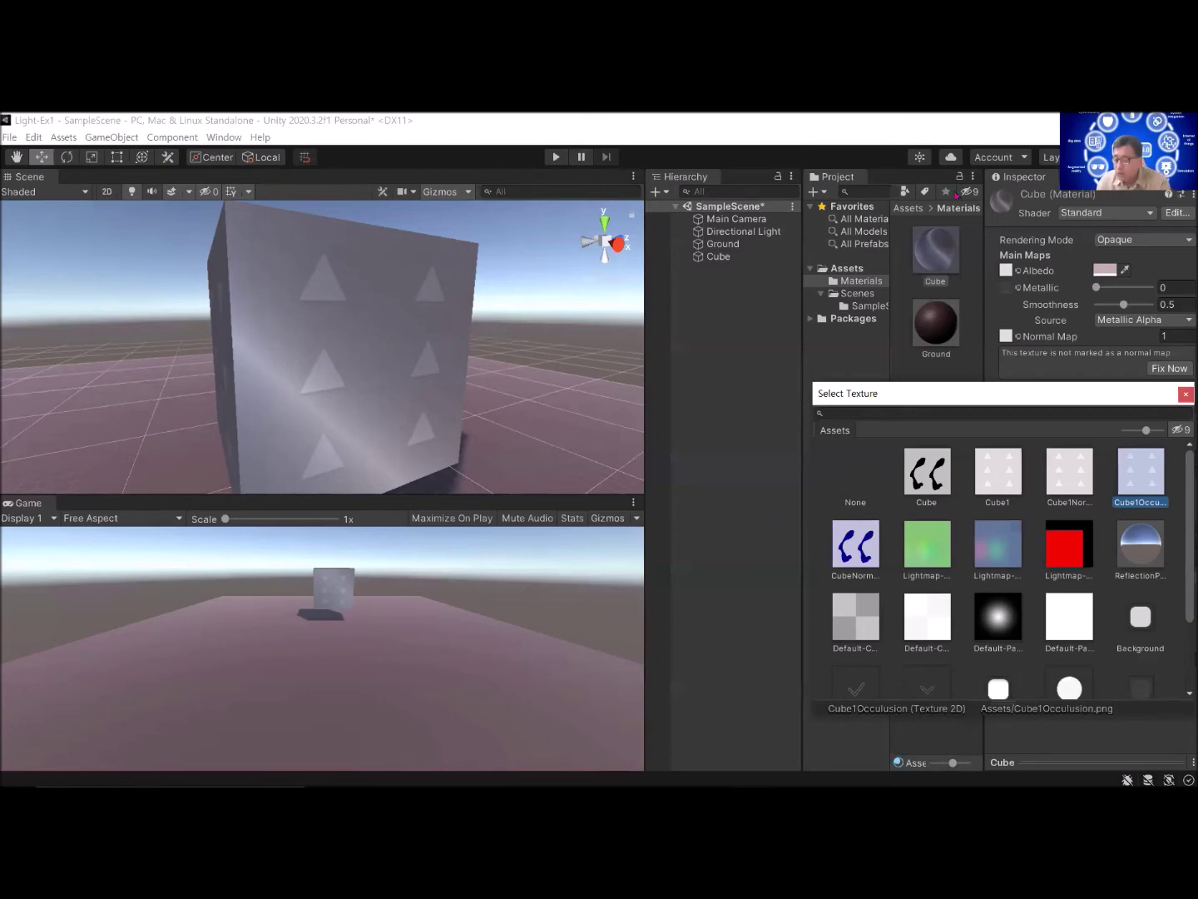
left_click(1183, 397)
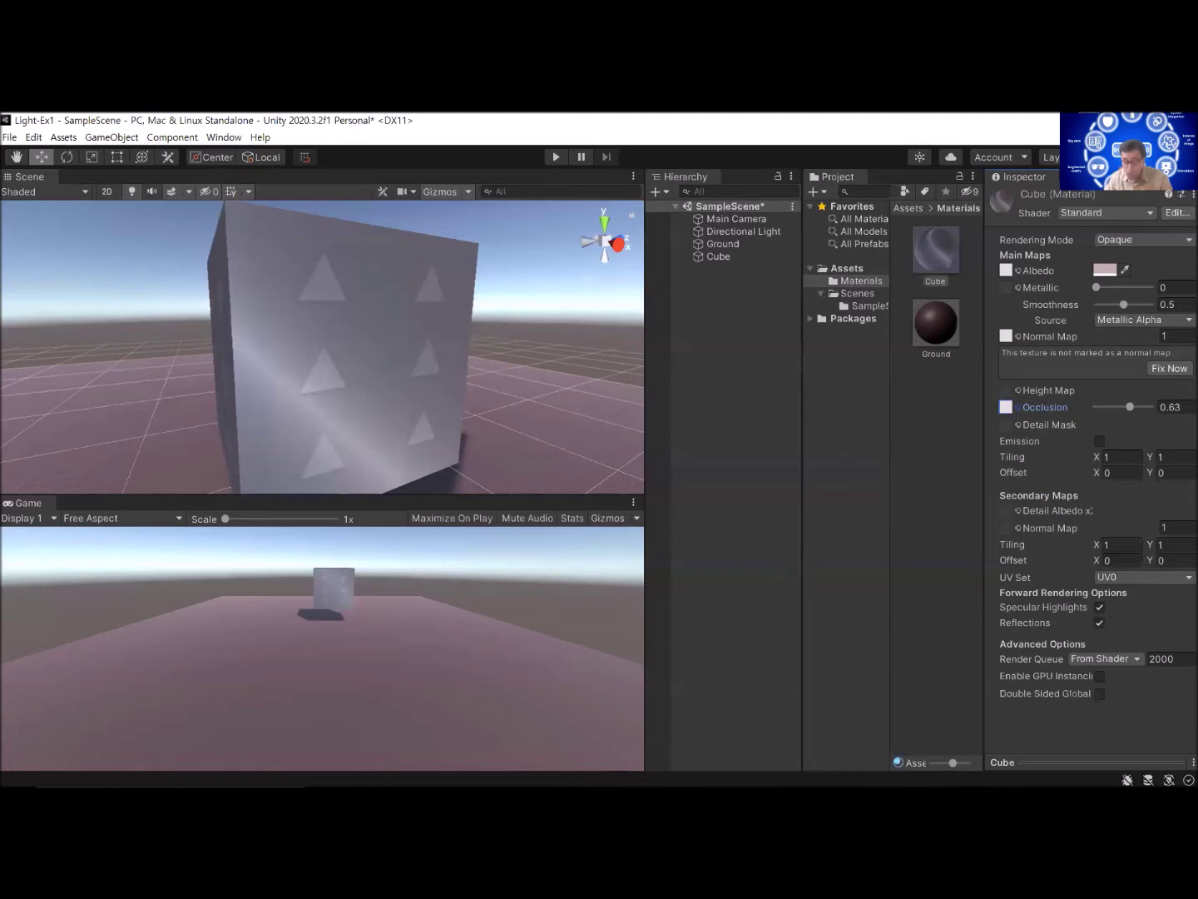
Step: Set the Cube material's occlusion strength to 1 and mark its normal map texture as a normal map
left_click_drag(1129, 407, 1150, 407)
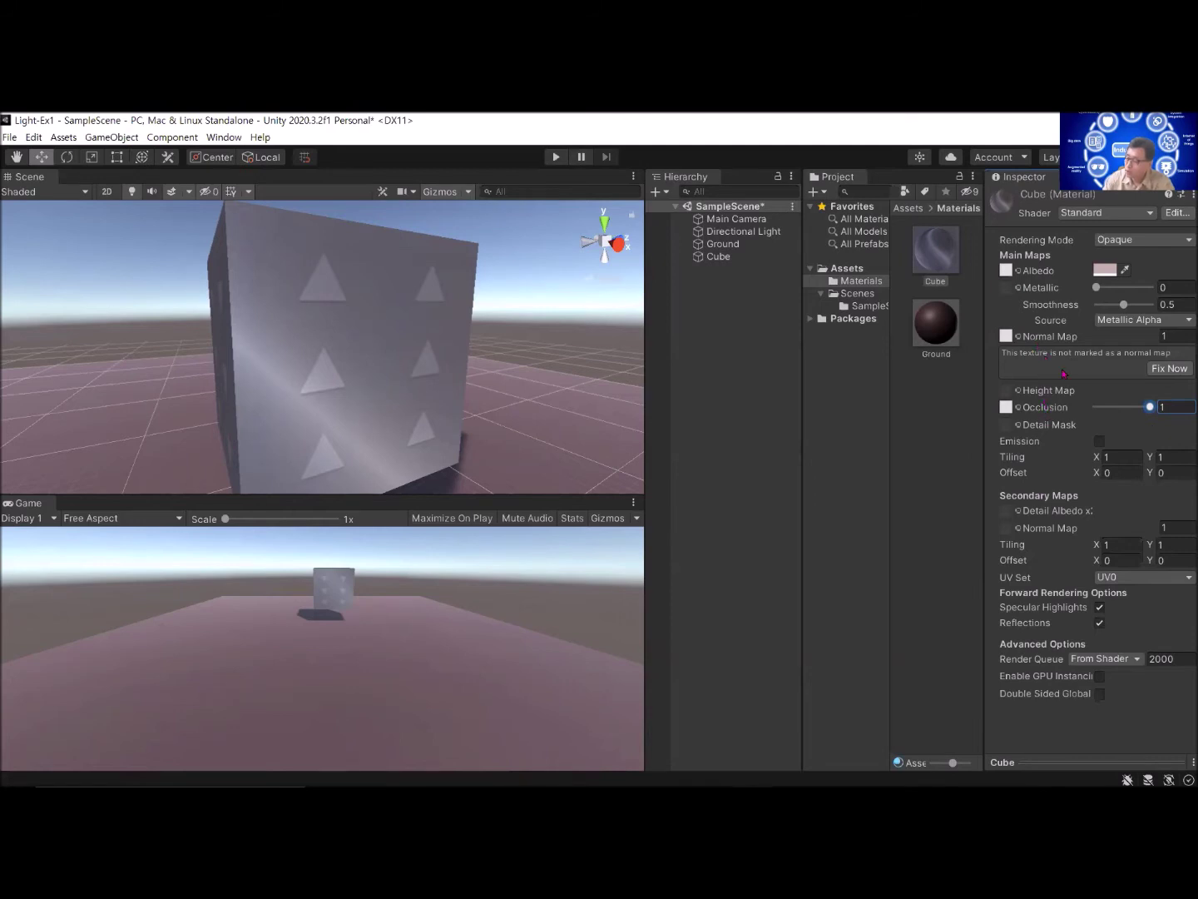
left_click(1170, 368)
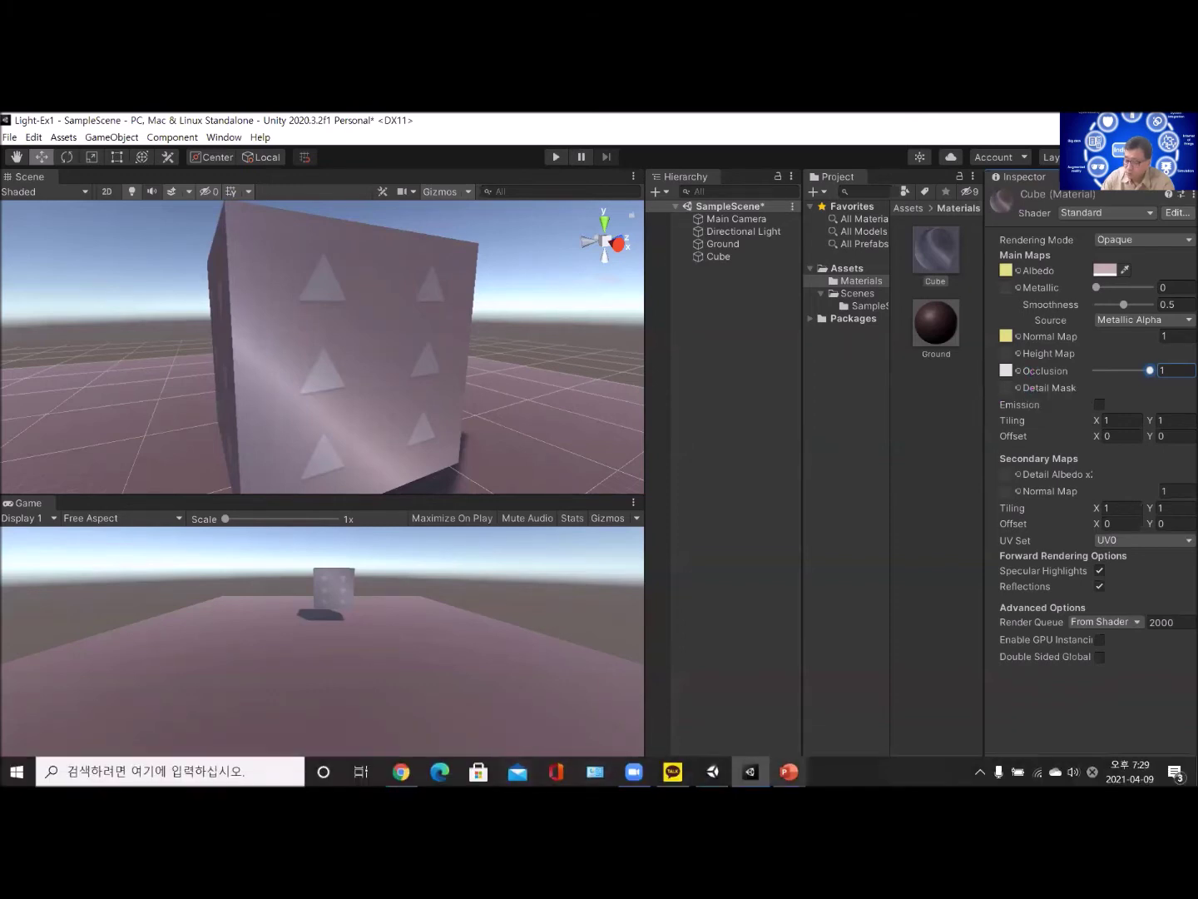
Step: Switch to the NormalMap presentation in PowerPoint to review the triangle artwork, and return to Unity
mouse_move(789, 771)
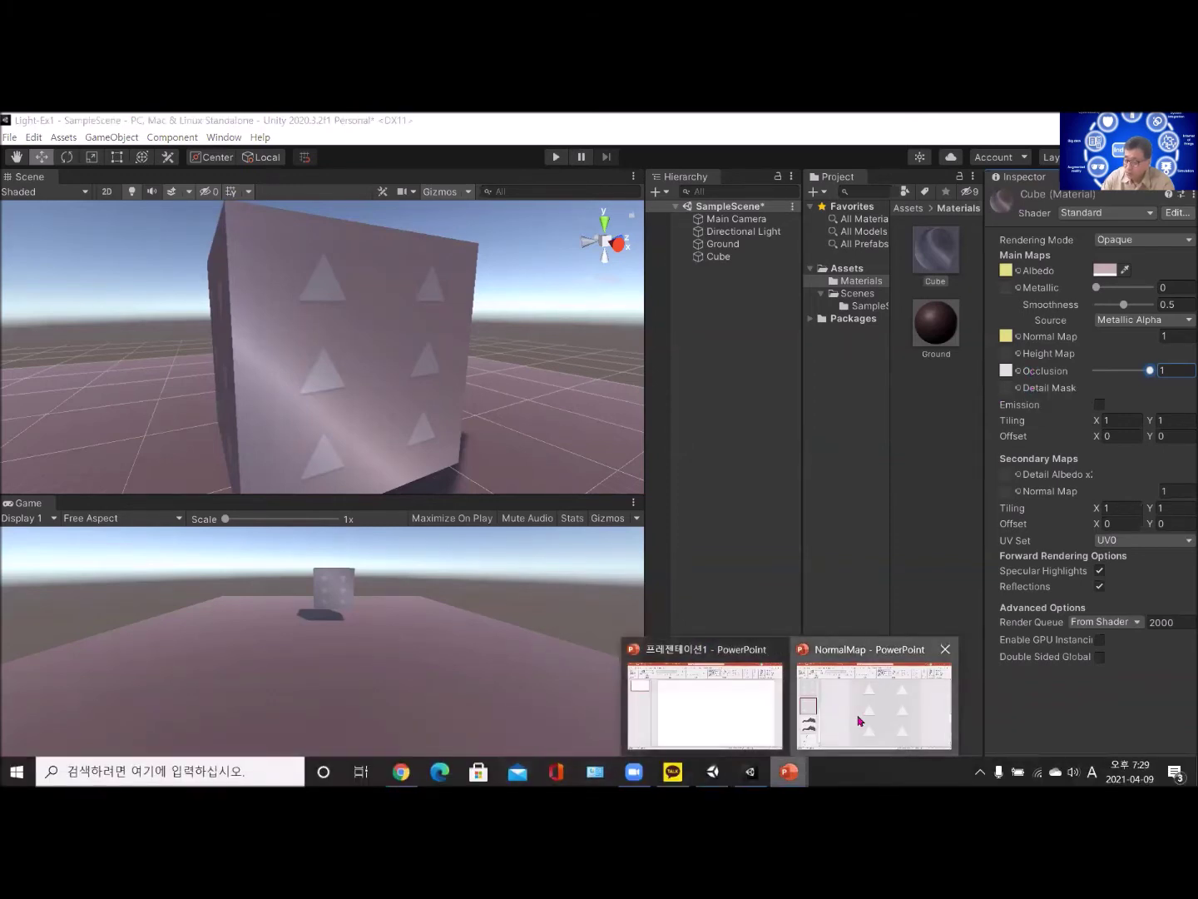
left_click(865, 700)
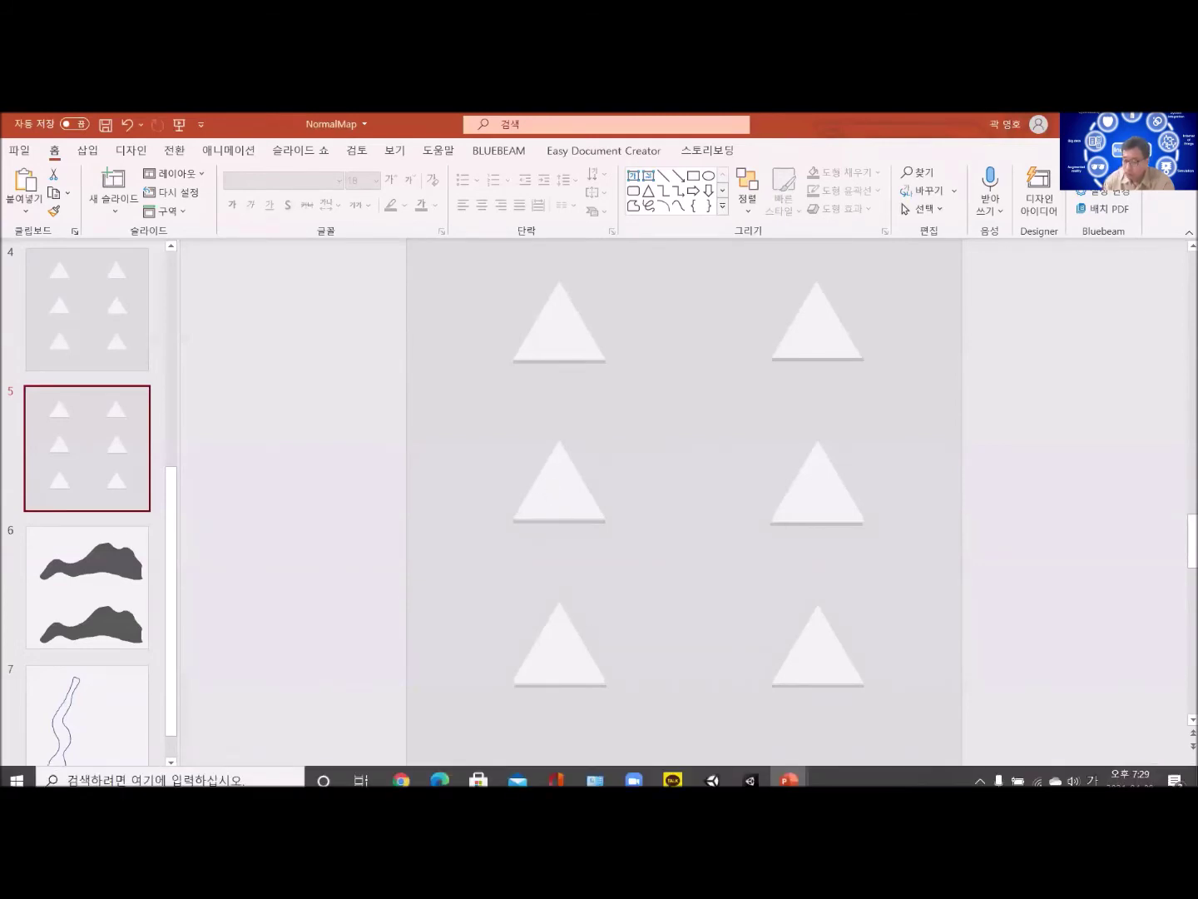
left_click(712, 772)
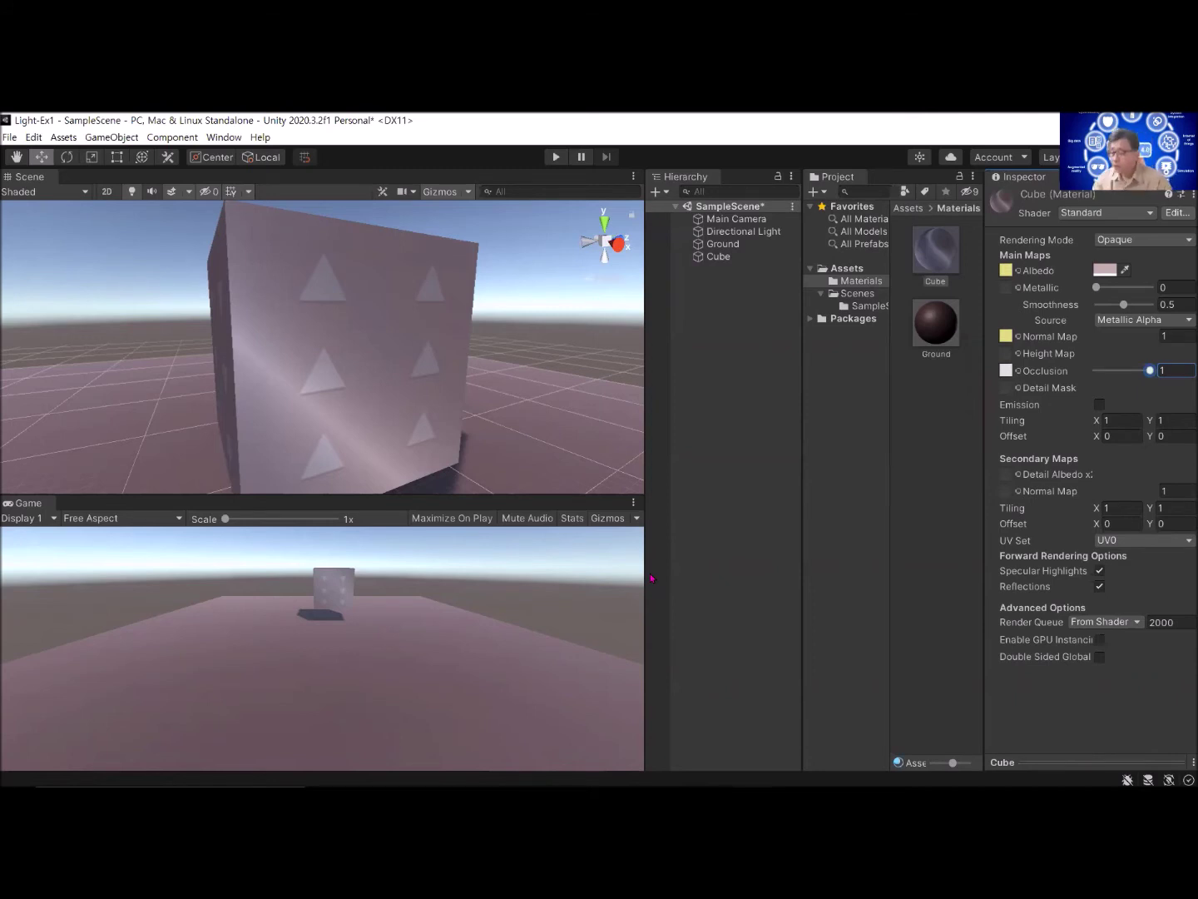
Step: Show the project's Assets folder and start importing Standard Assets (for Unity 2018.4) from My Assets in the Package Manager
left_click(812, 269)
left_click(850, 270)
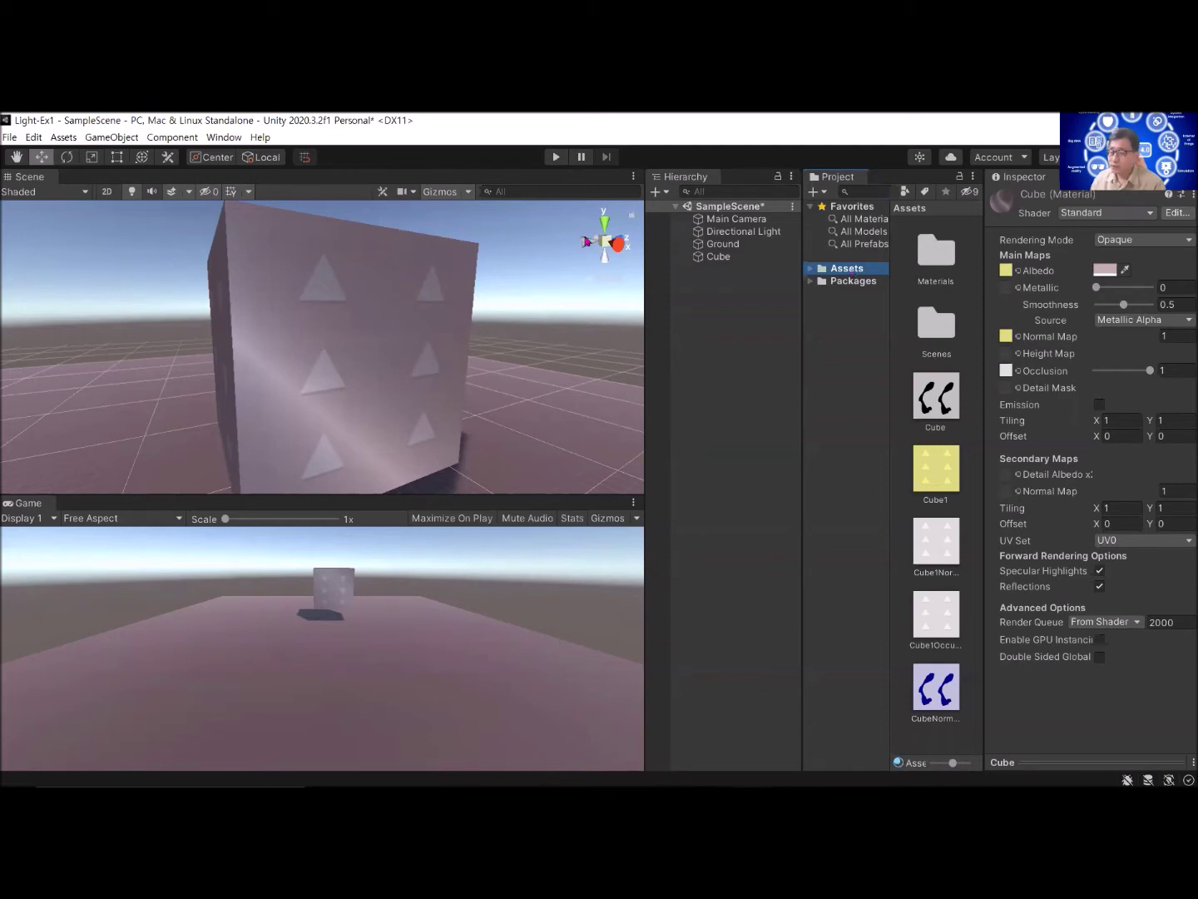
left_click(224, 138)
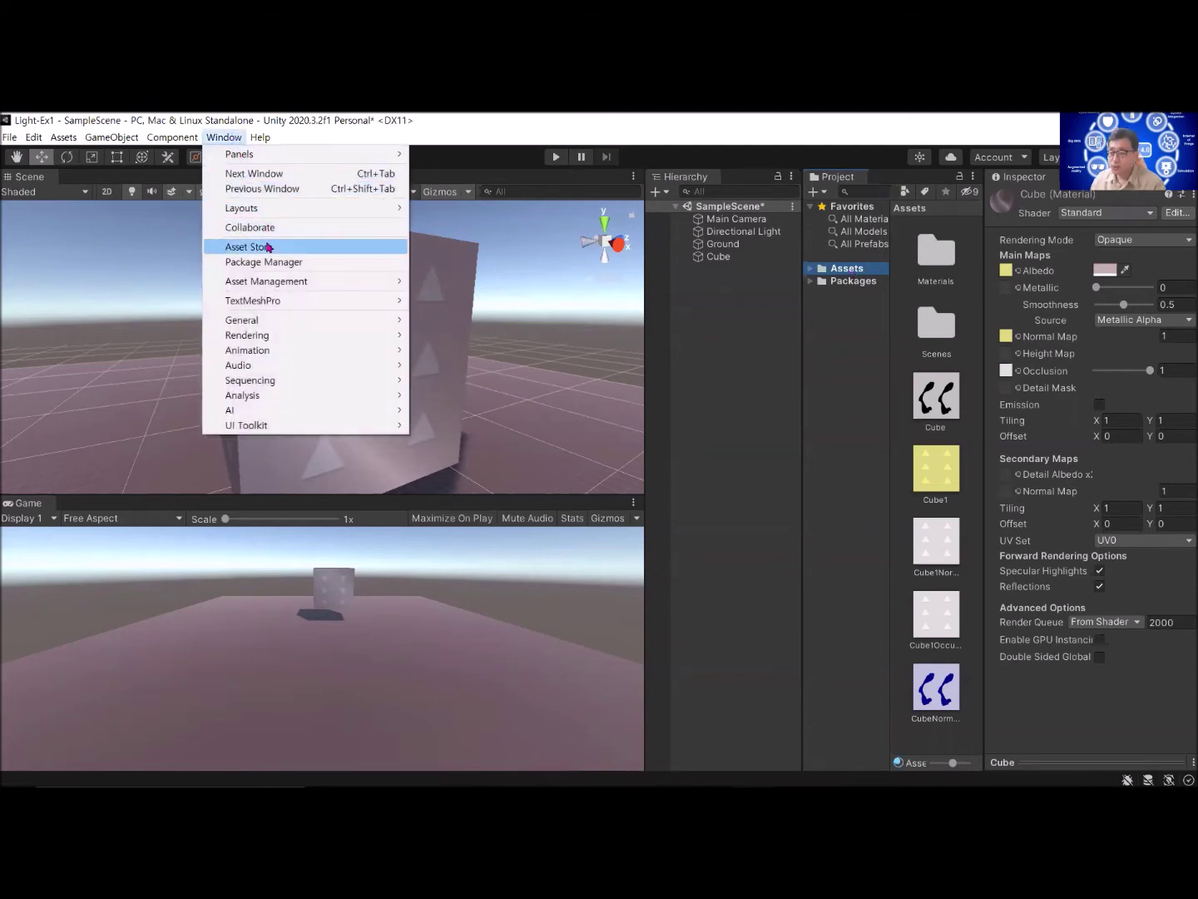
left_click(267, 261)
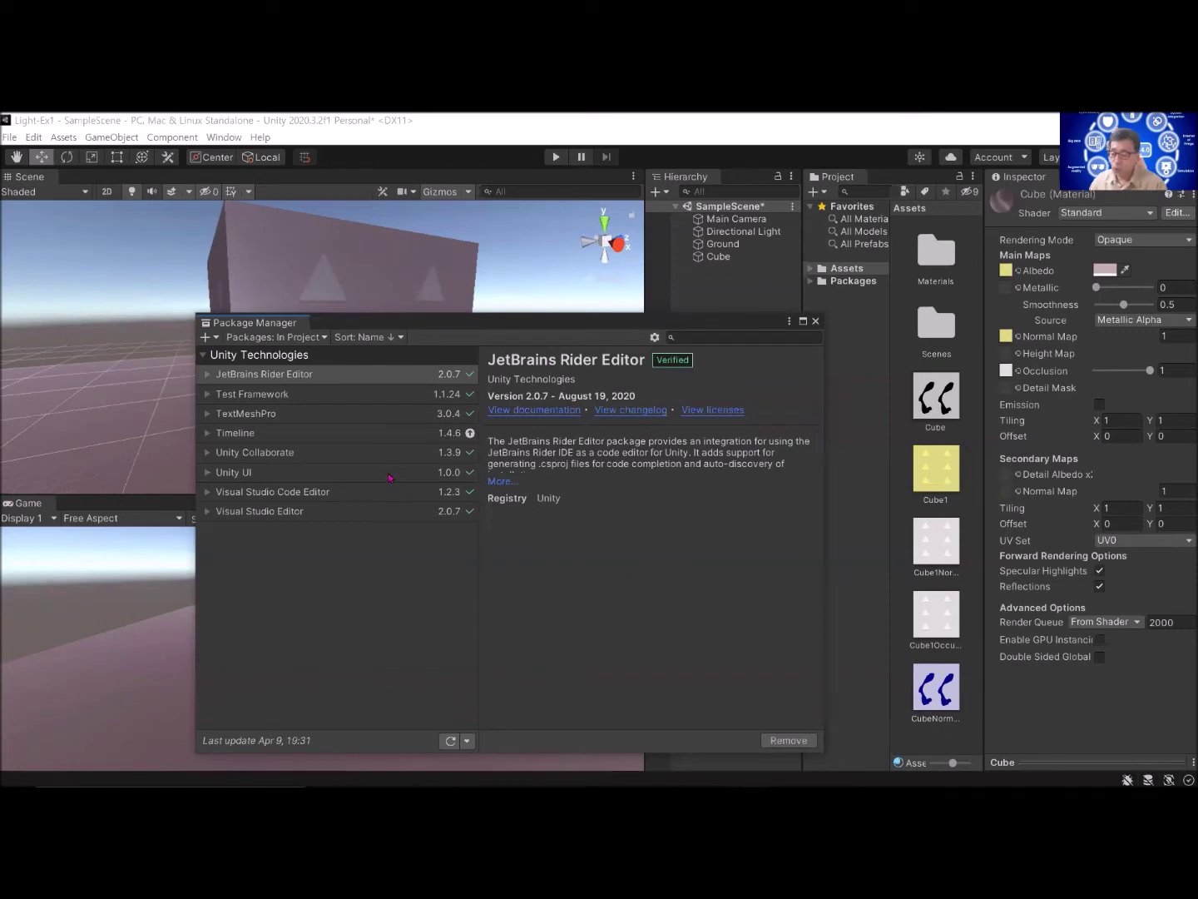
left_click(323, 338)
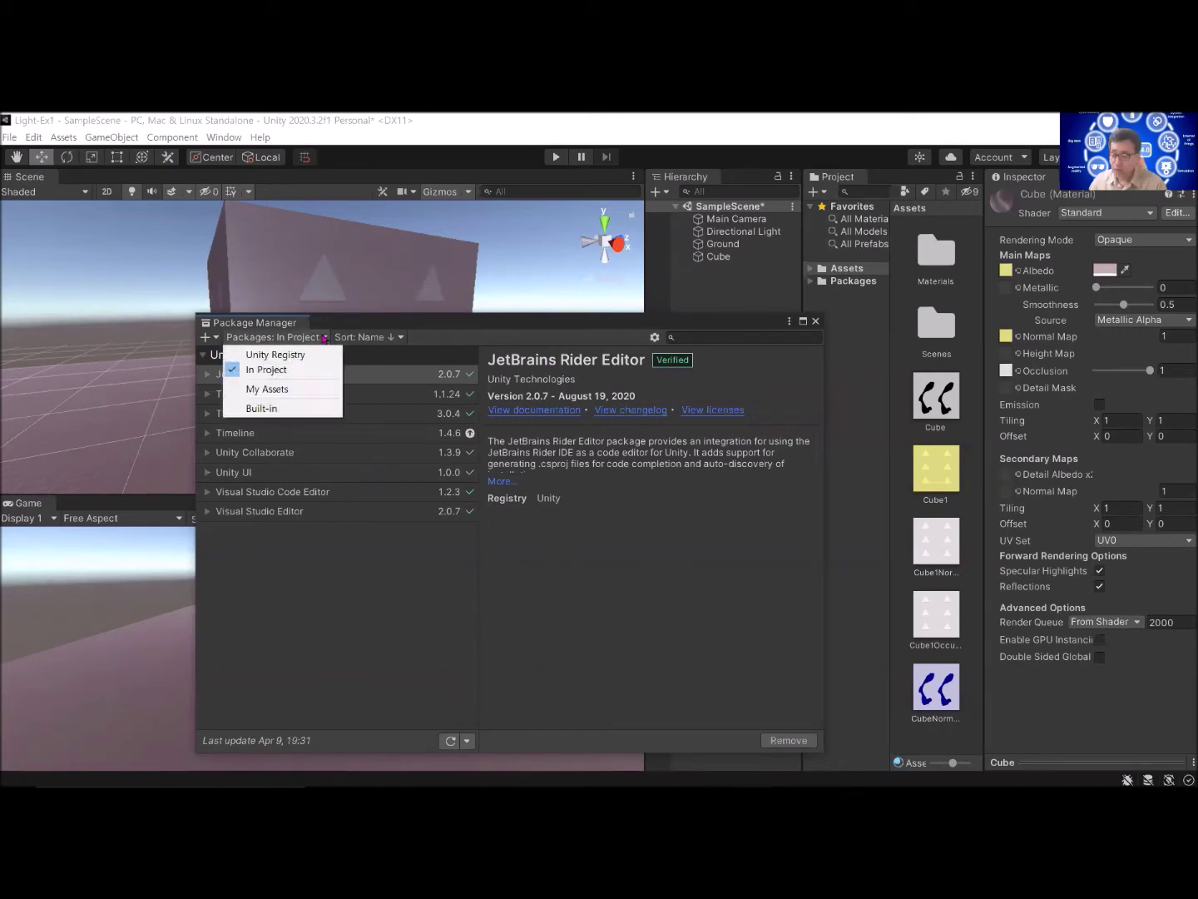
left_click(289, 391)
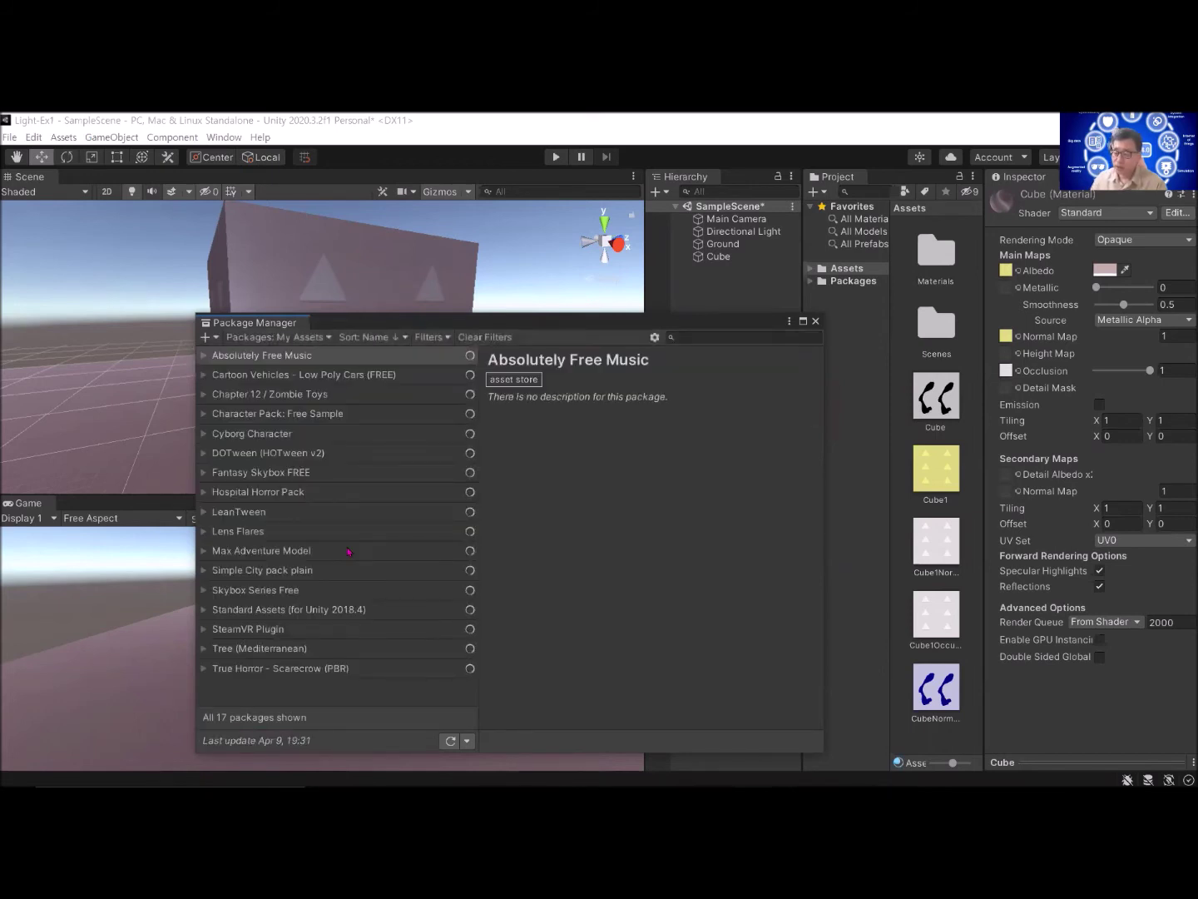
left_click(292, 614)
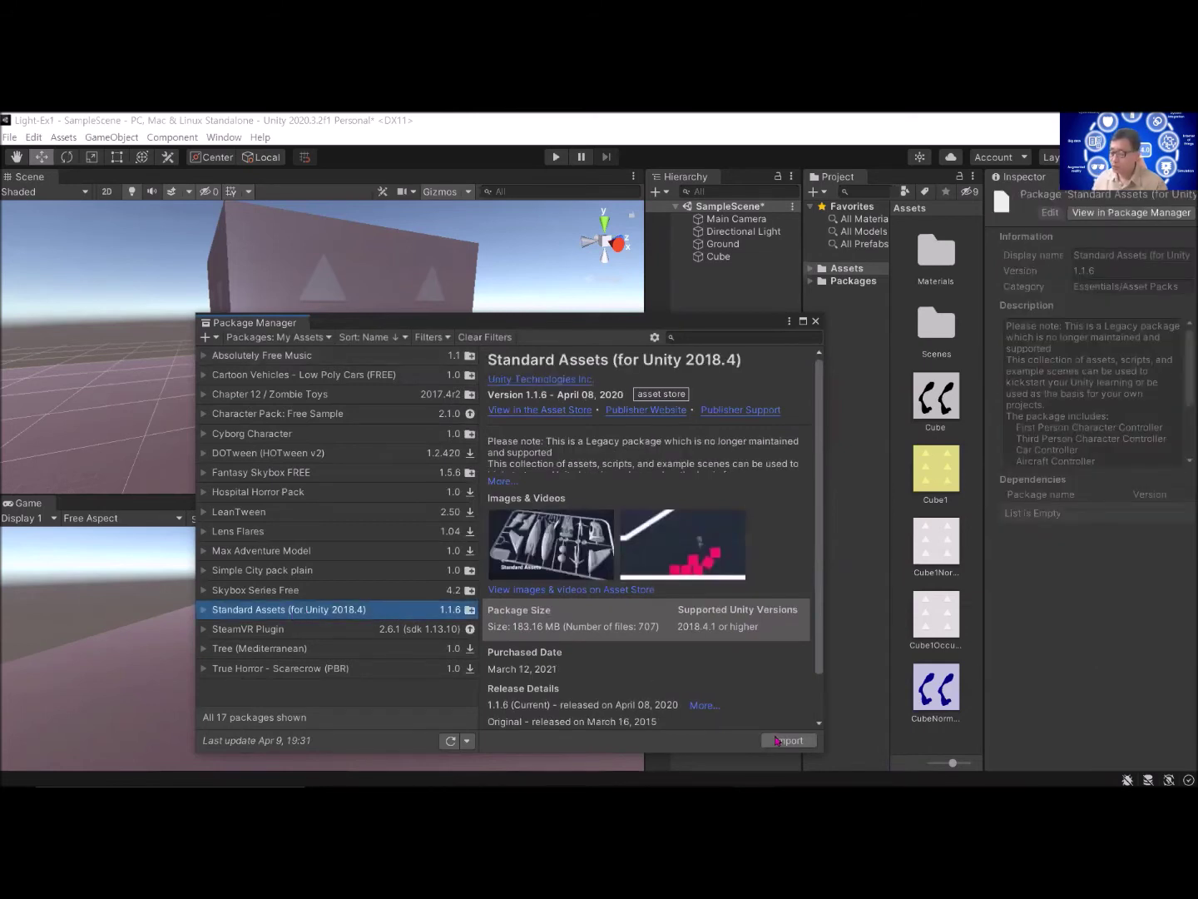
left_click(780, 739)
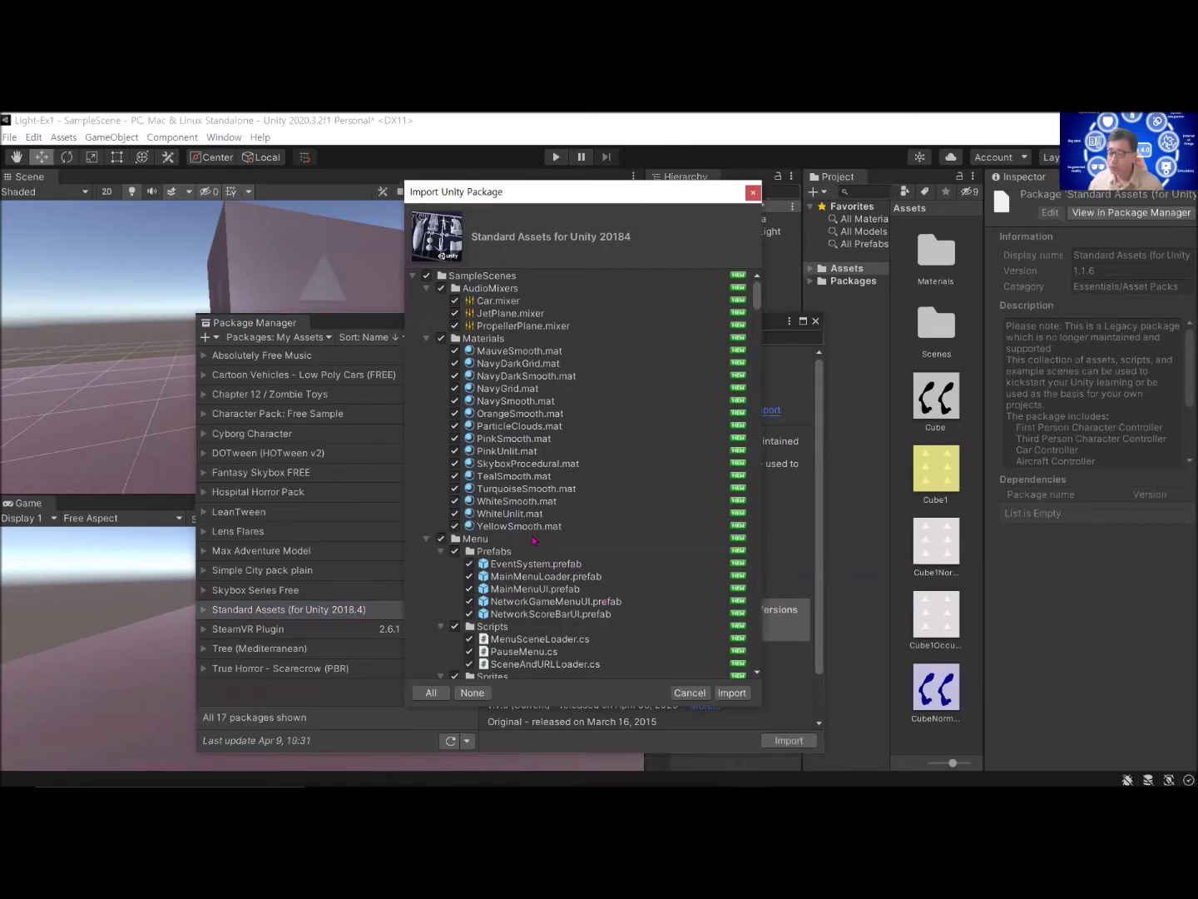
Step: Exclude the SampleScenes and Standard Assets folders with all their contents from the package import
left_click(425, 275)
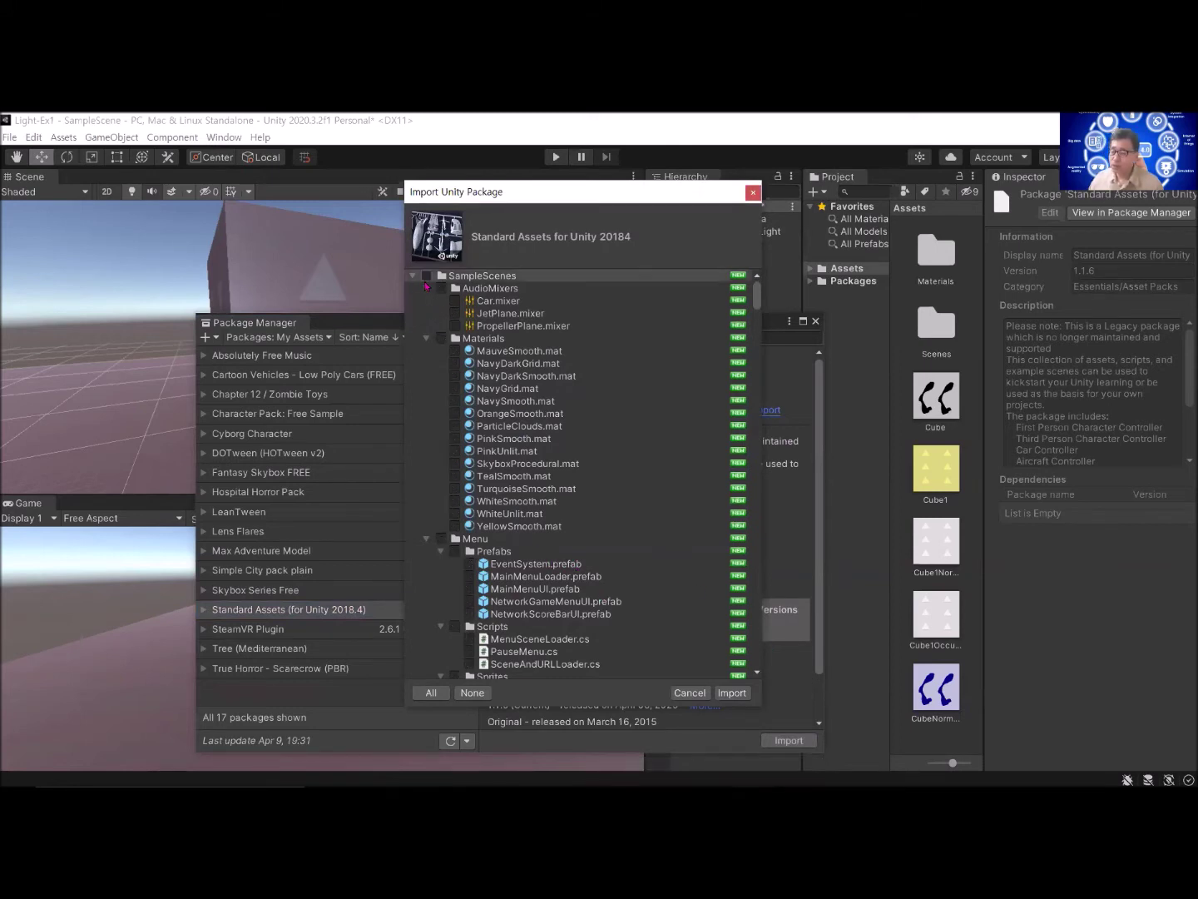
left_click(414, 276)
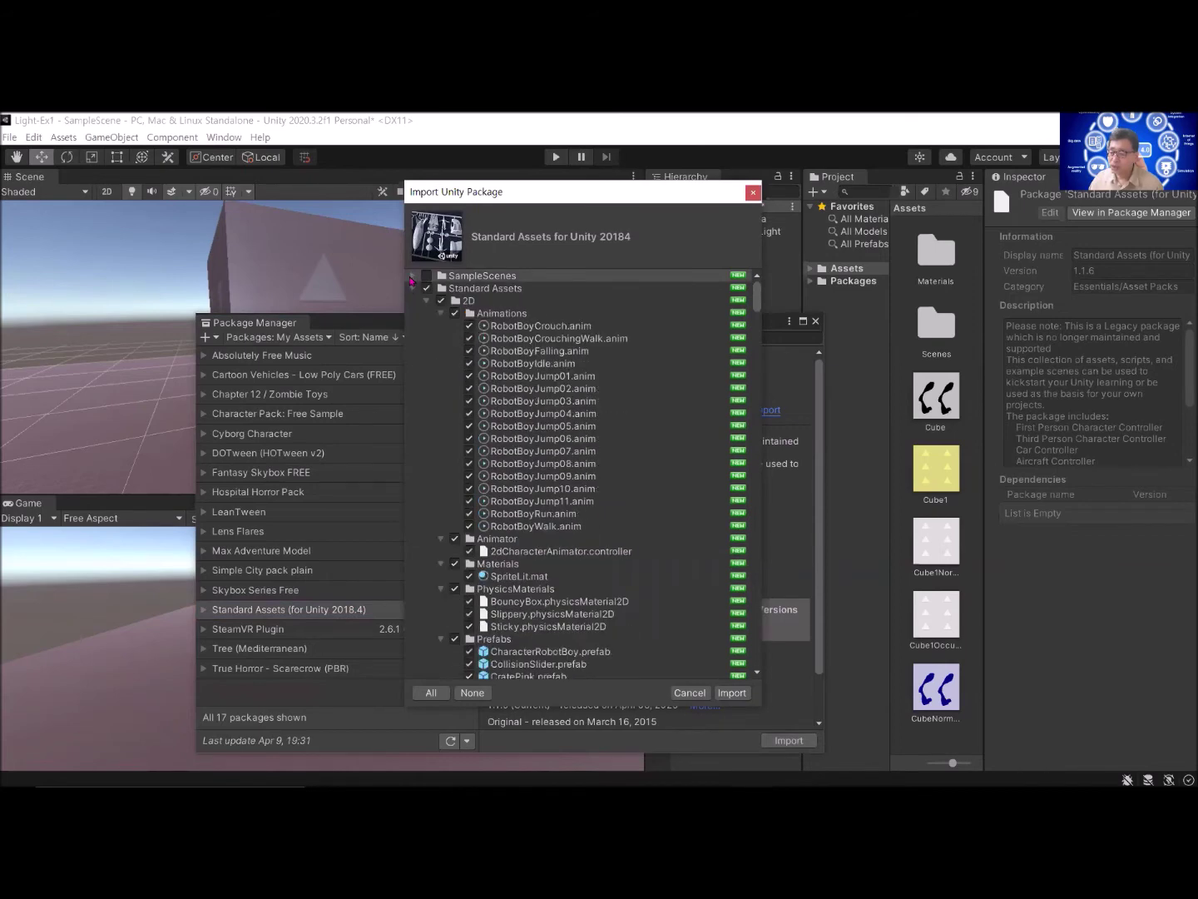
left_click(413, 289)
left_click(412, 288)
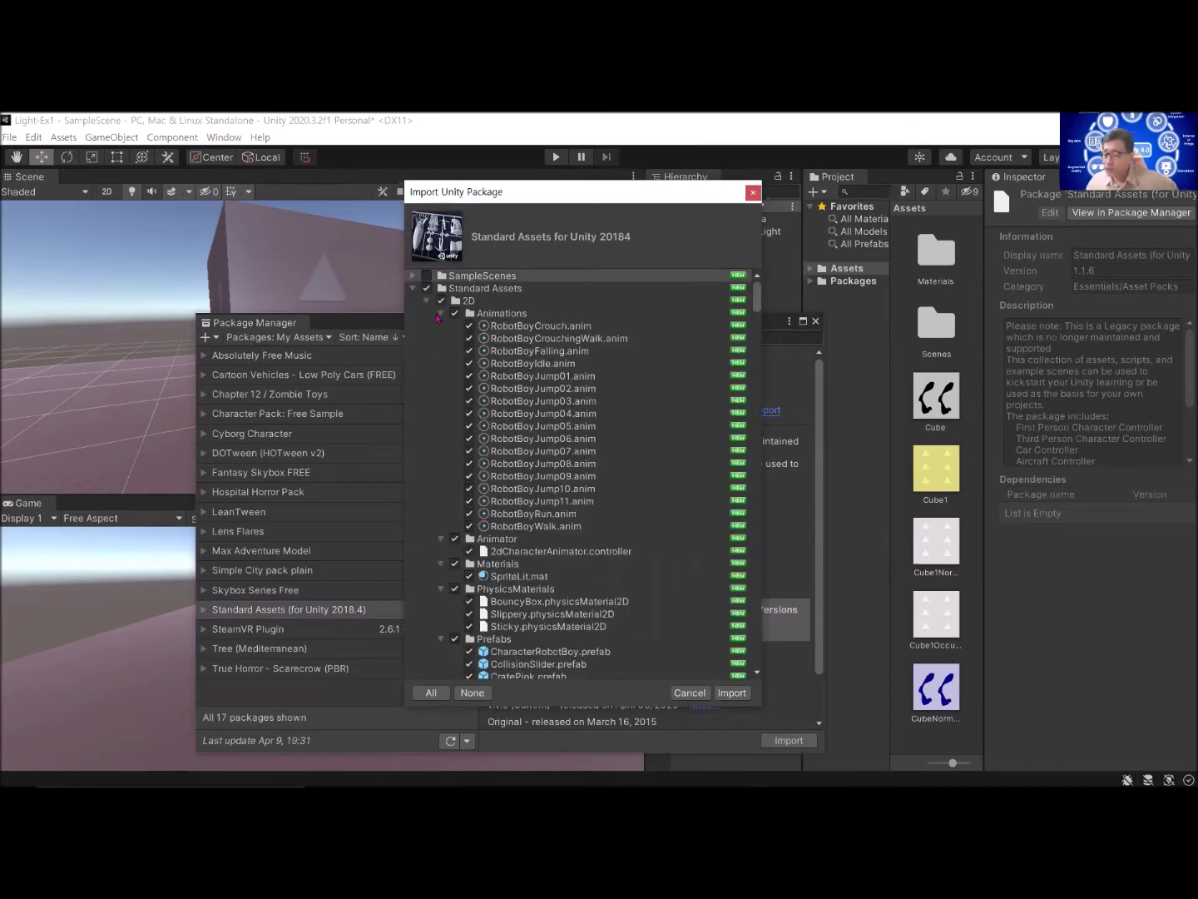
left_click(426, 288)
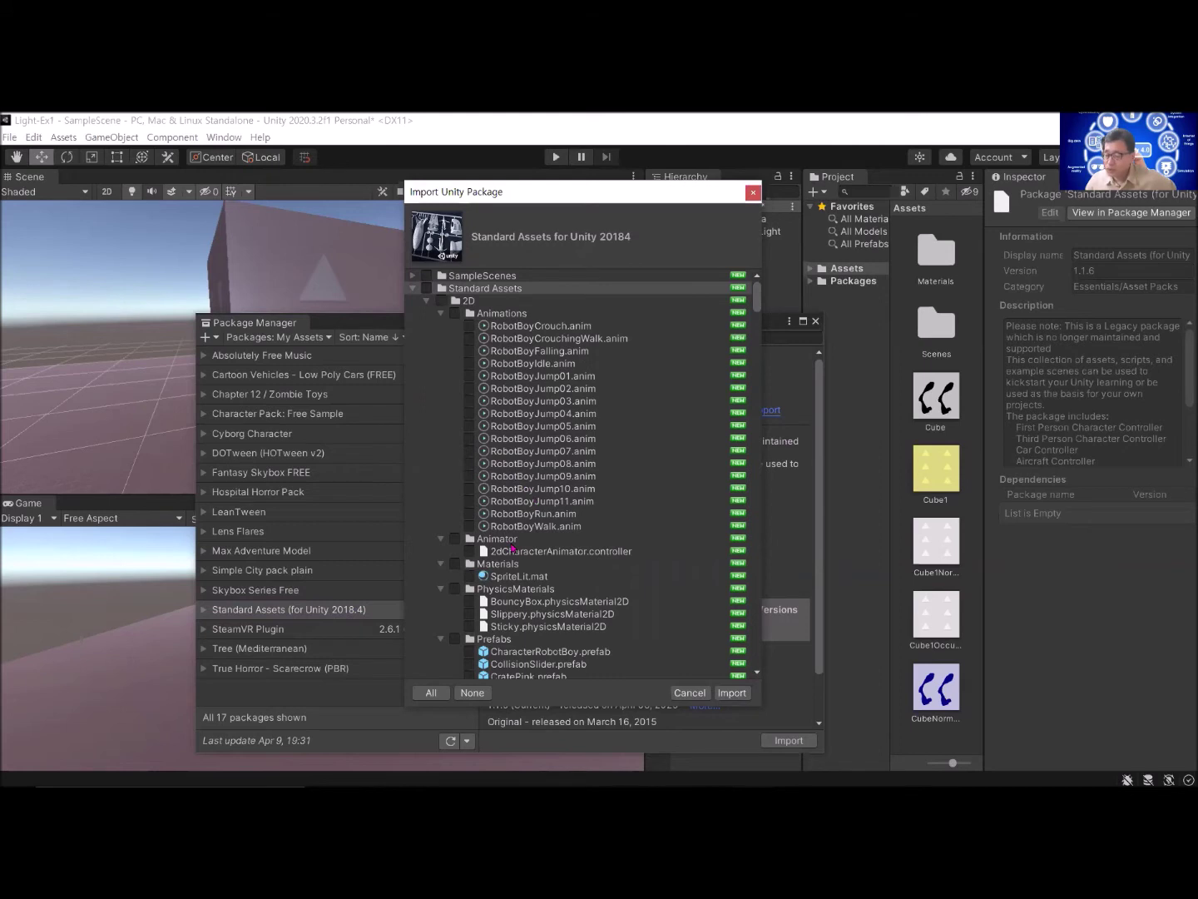
Step: Include only the Characters folder with all its contents in the Standard Assets package import
left_click(427, 302)
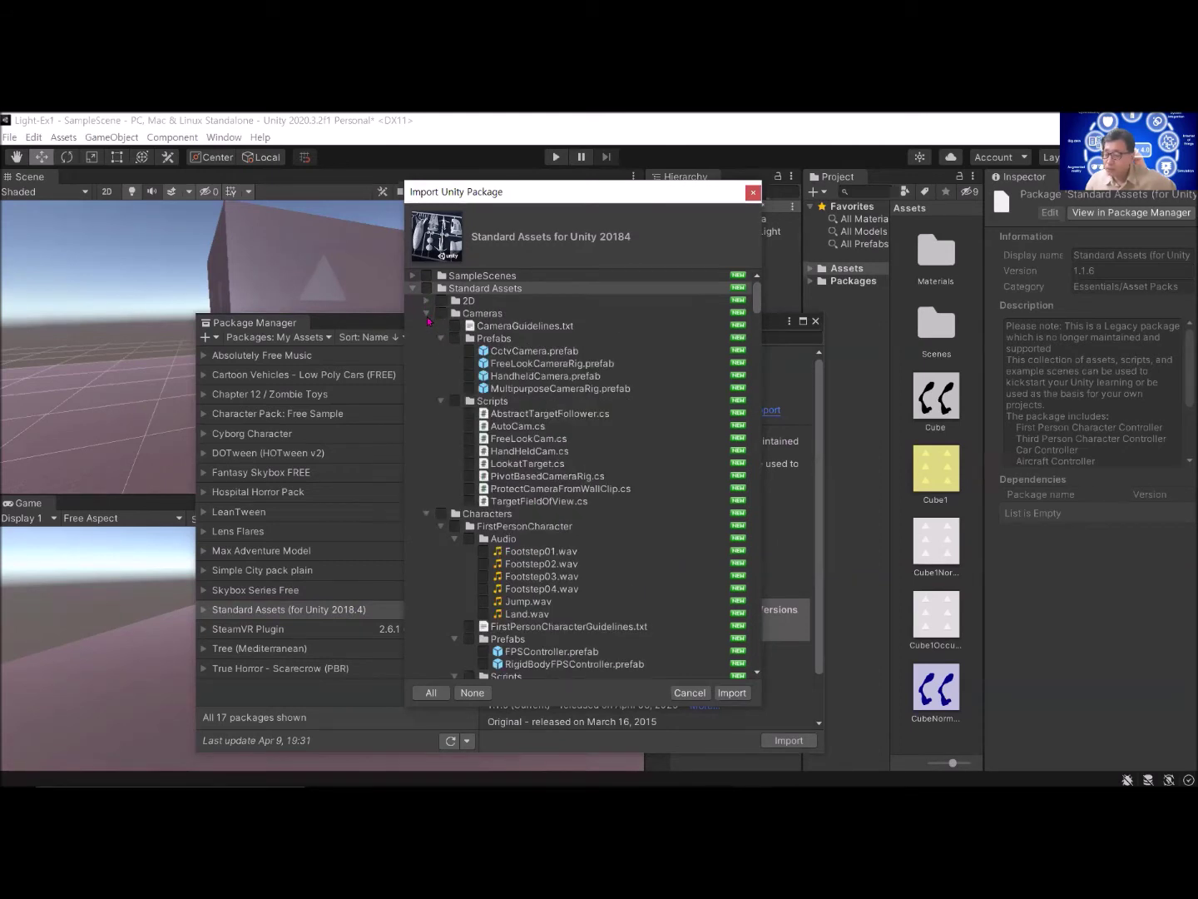
left_click(426, 313)
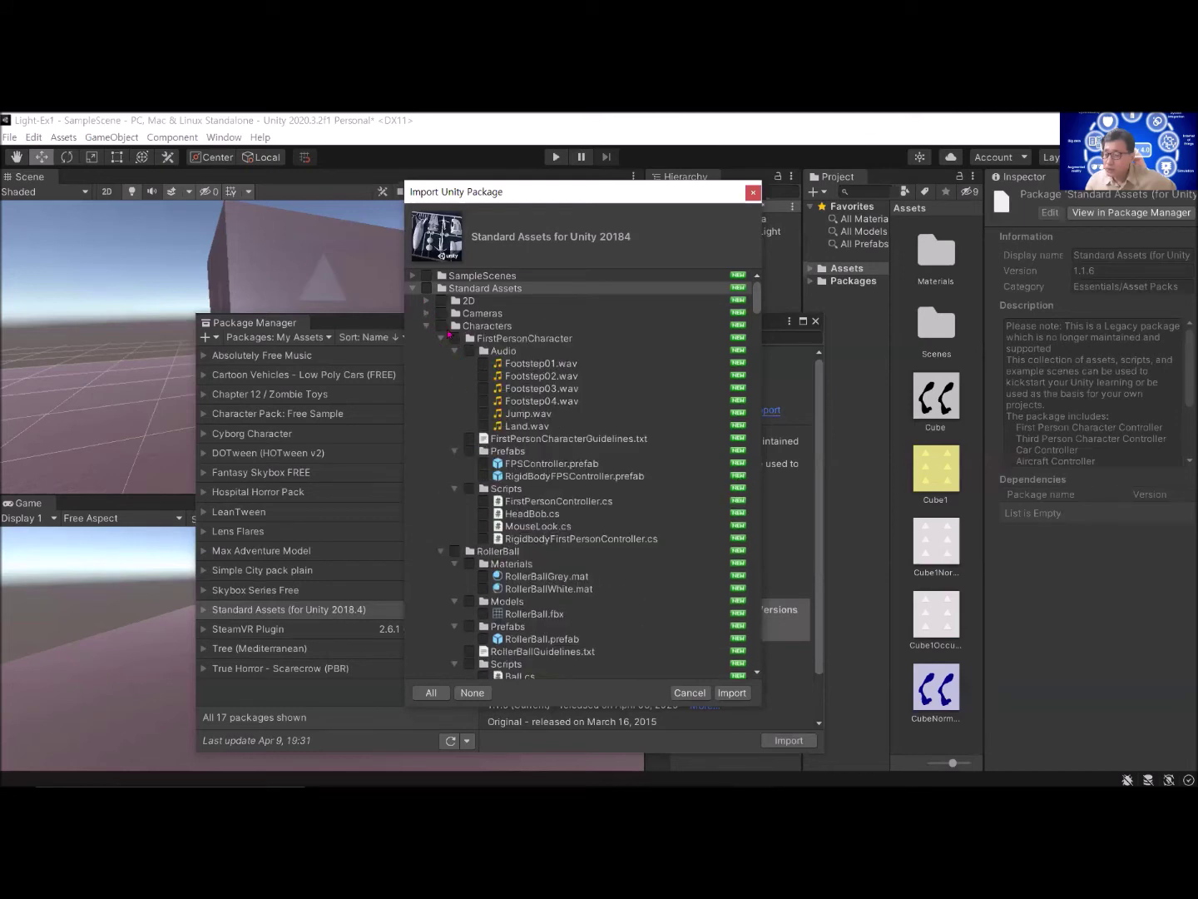
left_click(441, 326)
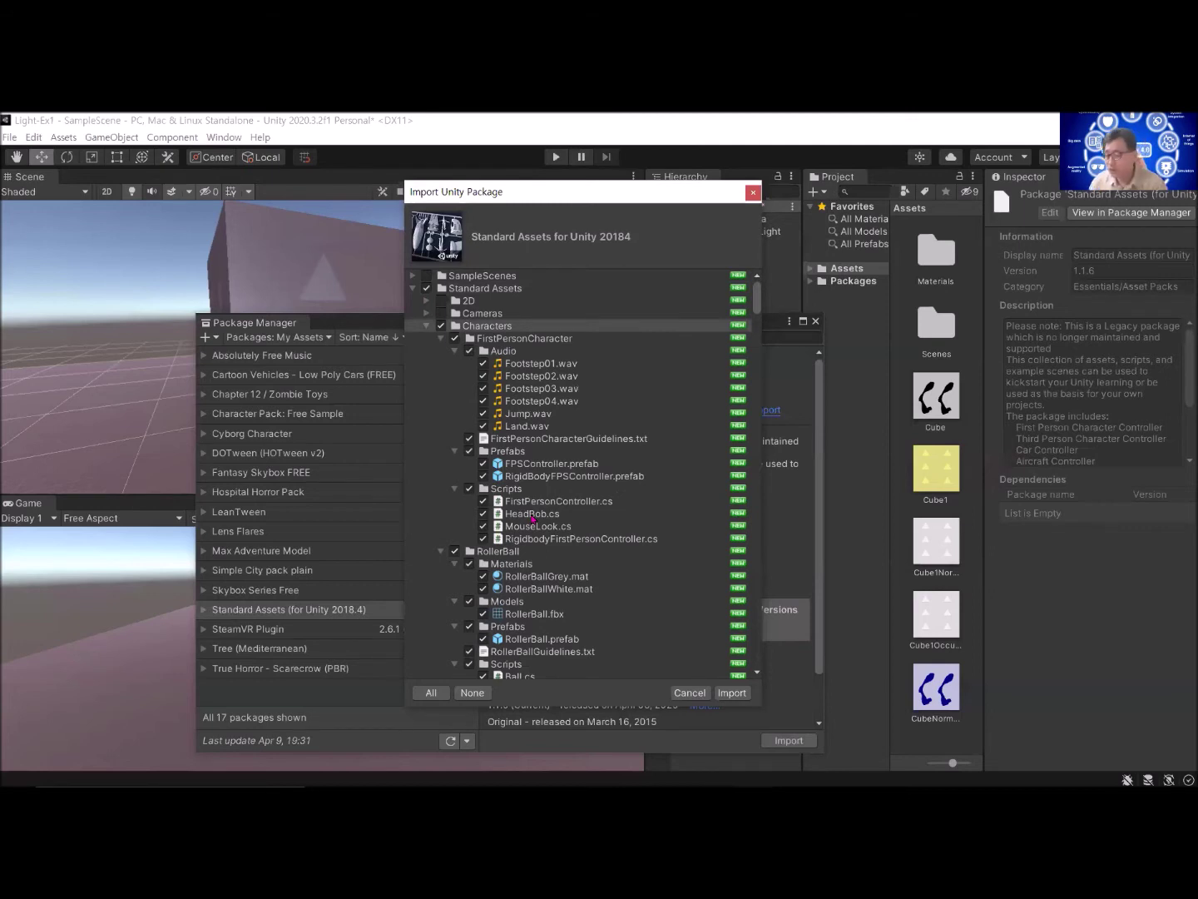
scroll(533, 518, "down", 4)
scroll(531, 522, "down", 8)
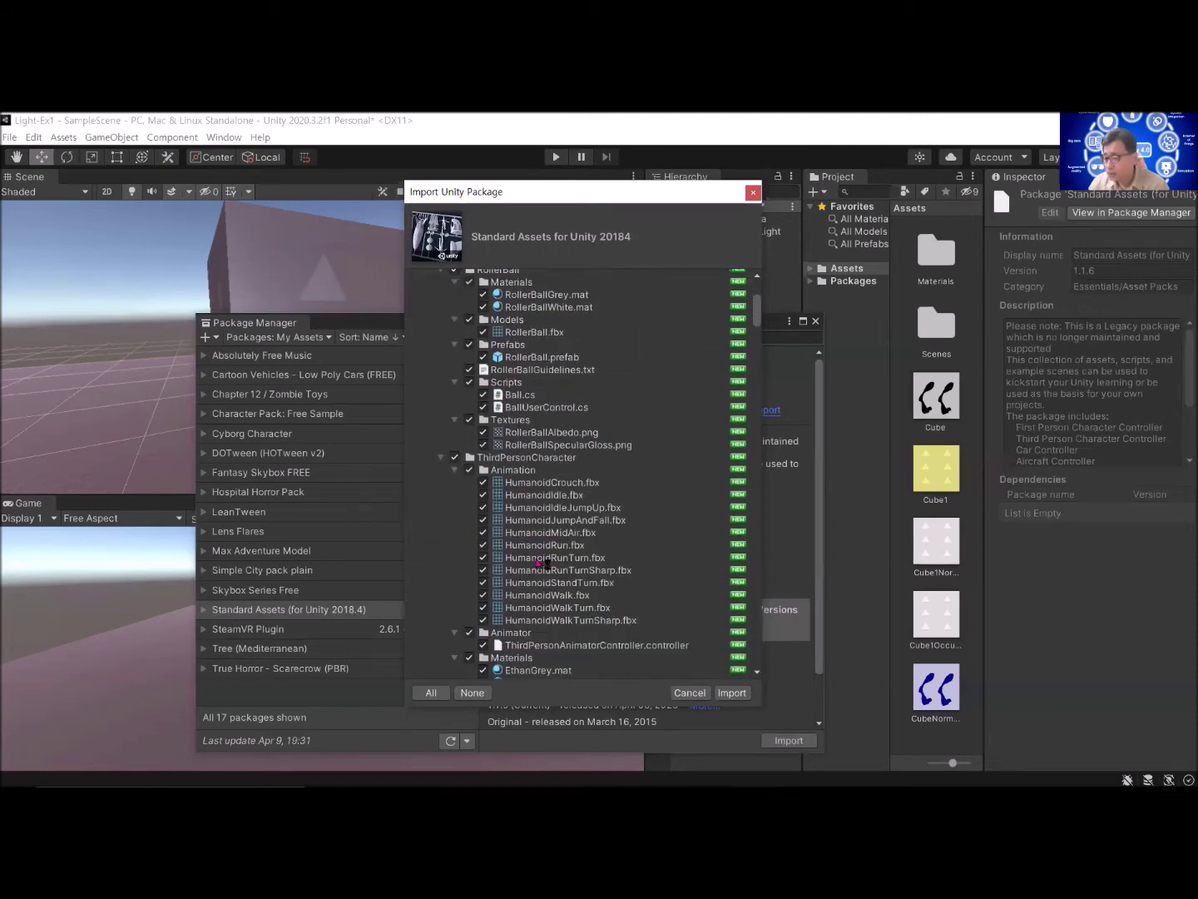
scroll(543, 564, "down", 10)
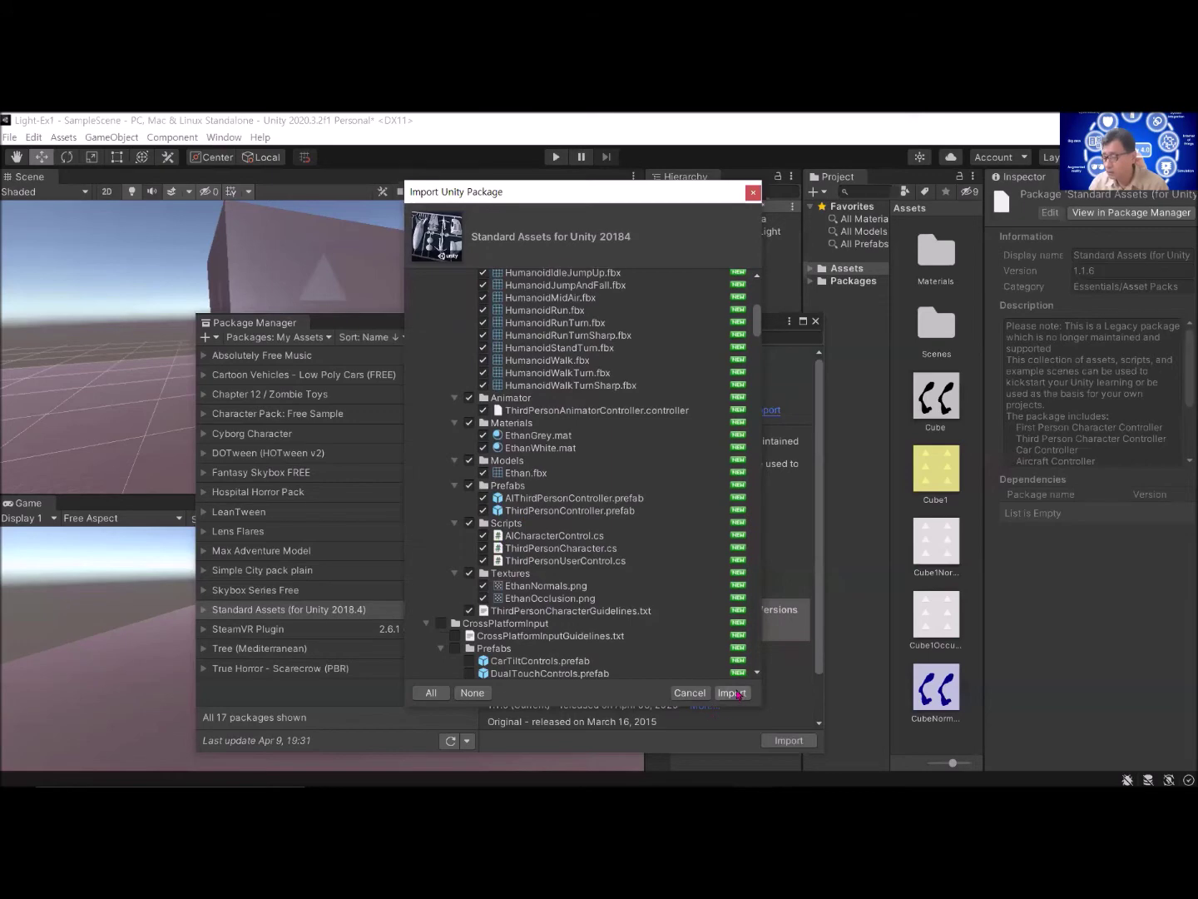
scroll(460, 402, "up", 15)
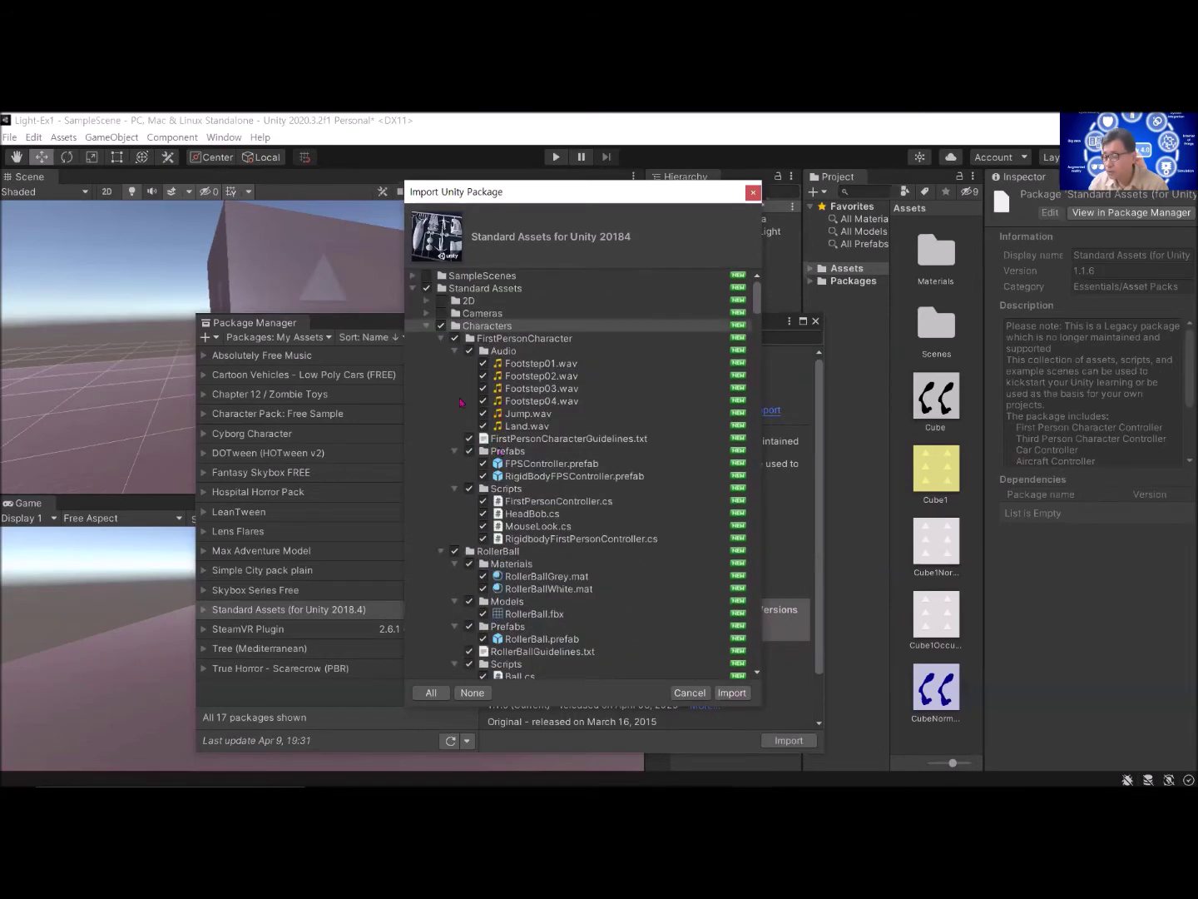
Step: Collapse the Characters, CrossPlatformInput, Editor, Effects, Environment and Fonts folders in the package list, and import the selected assets
left_click(428, 326)
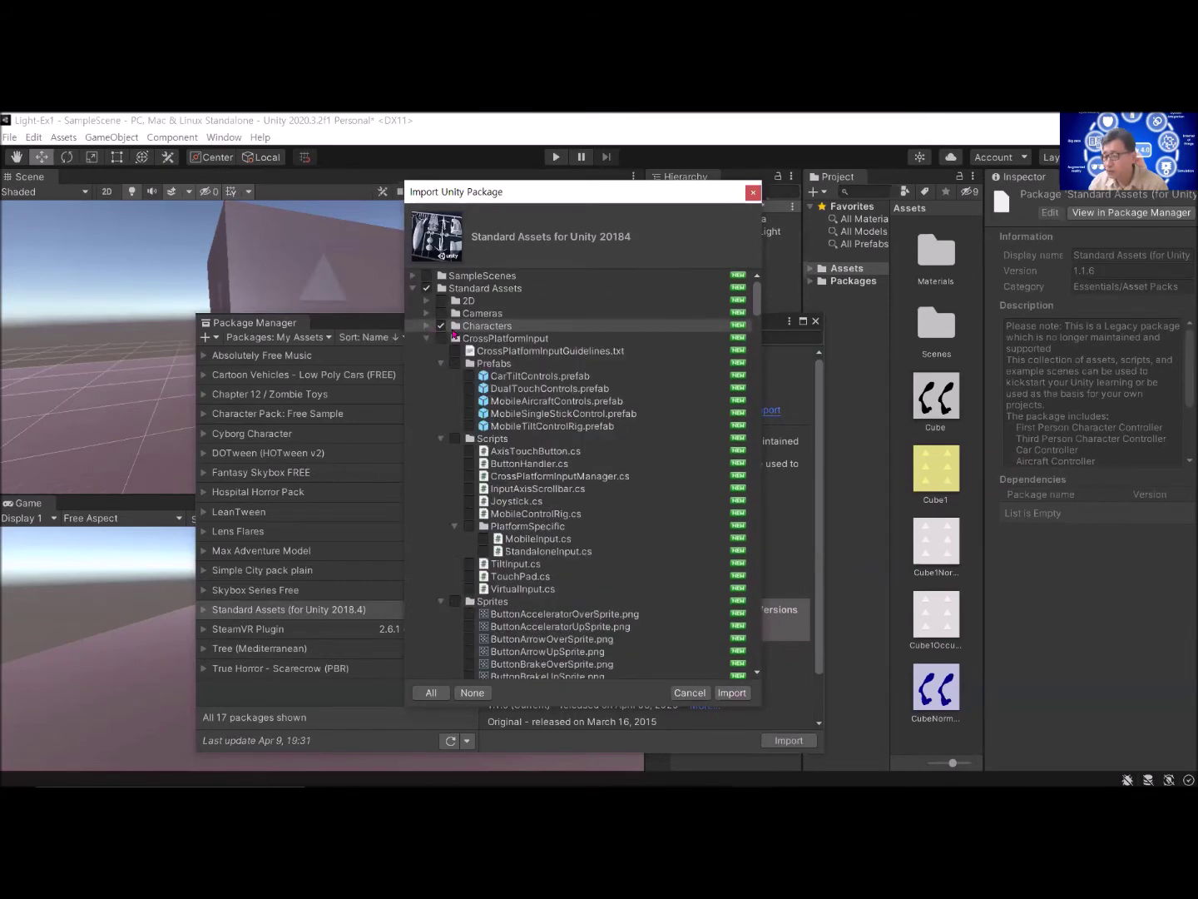
left_click(427, 339)
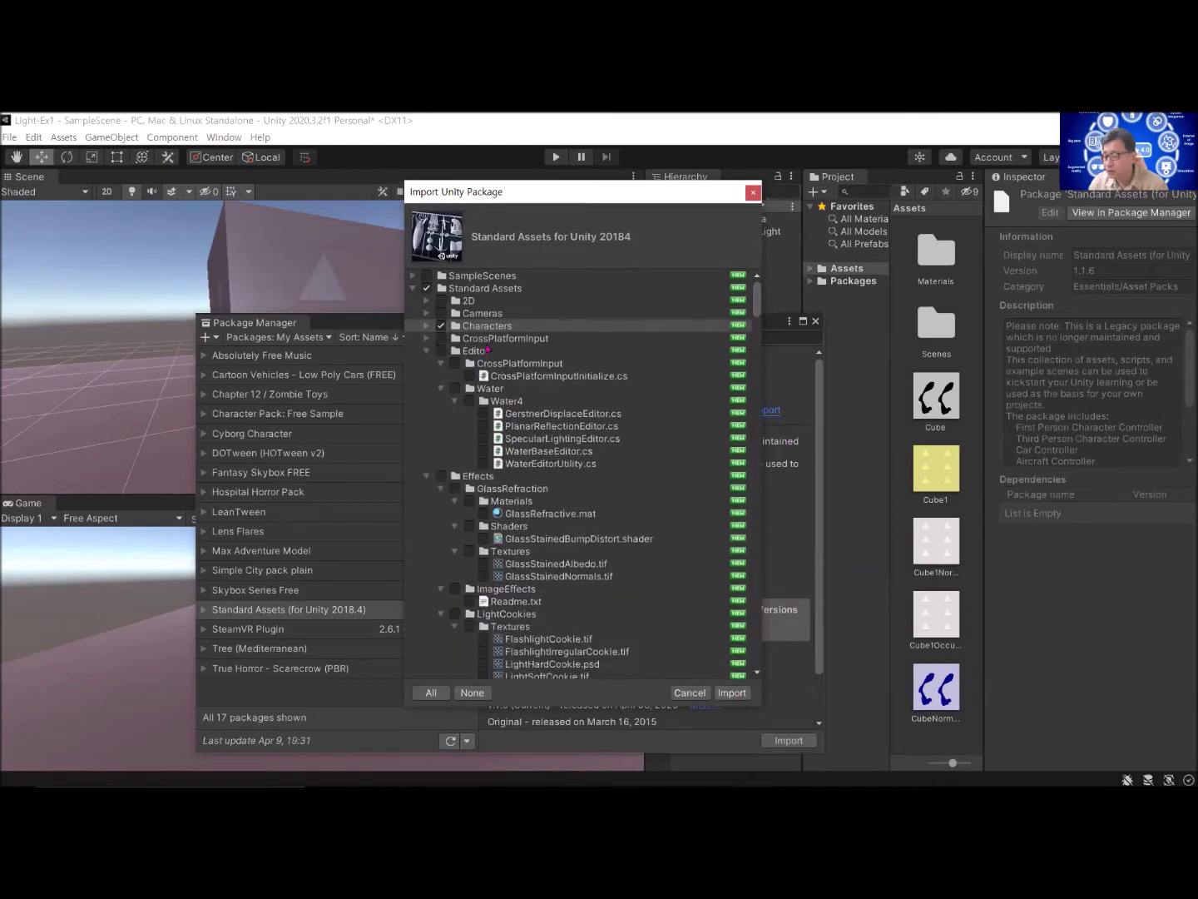
left_click(426, 351)
left_click(426, 363)
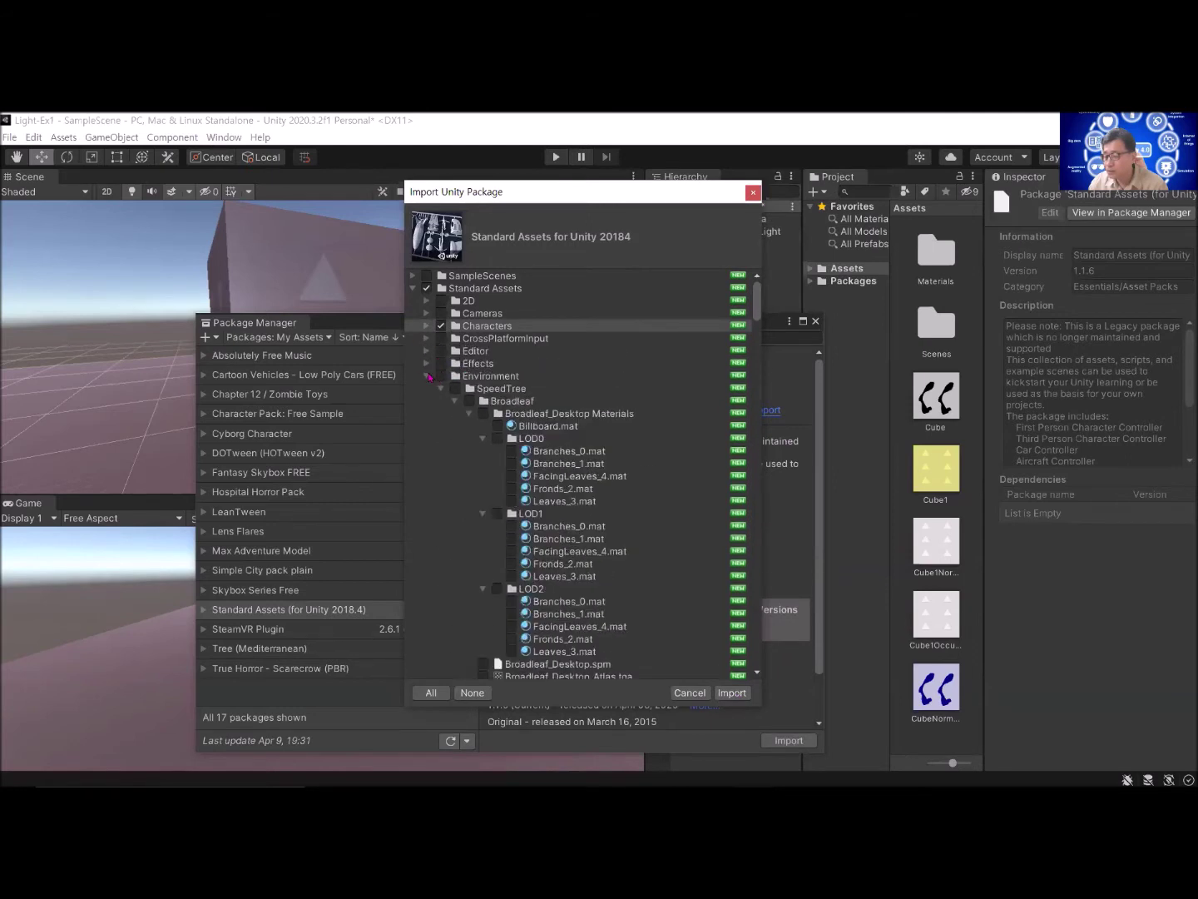
left_click(427, 376)
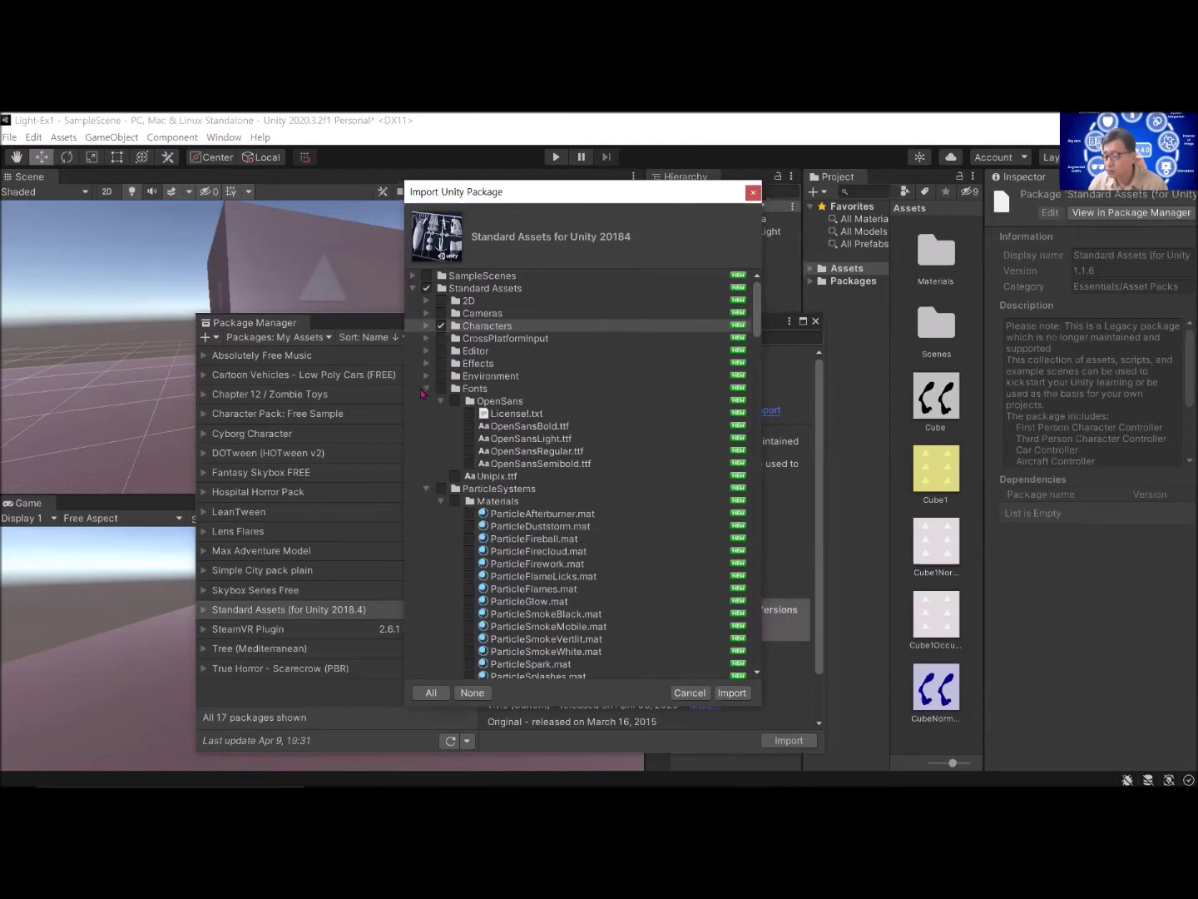
left_click(427, 388)
left_click(731, 692)
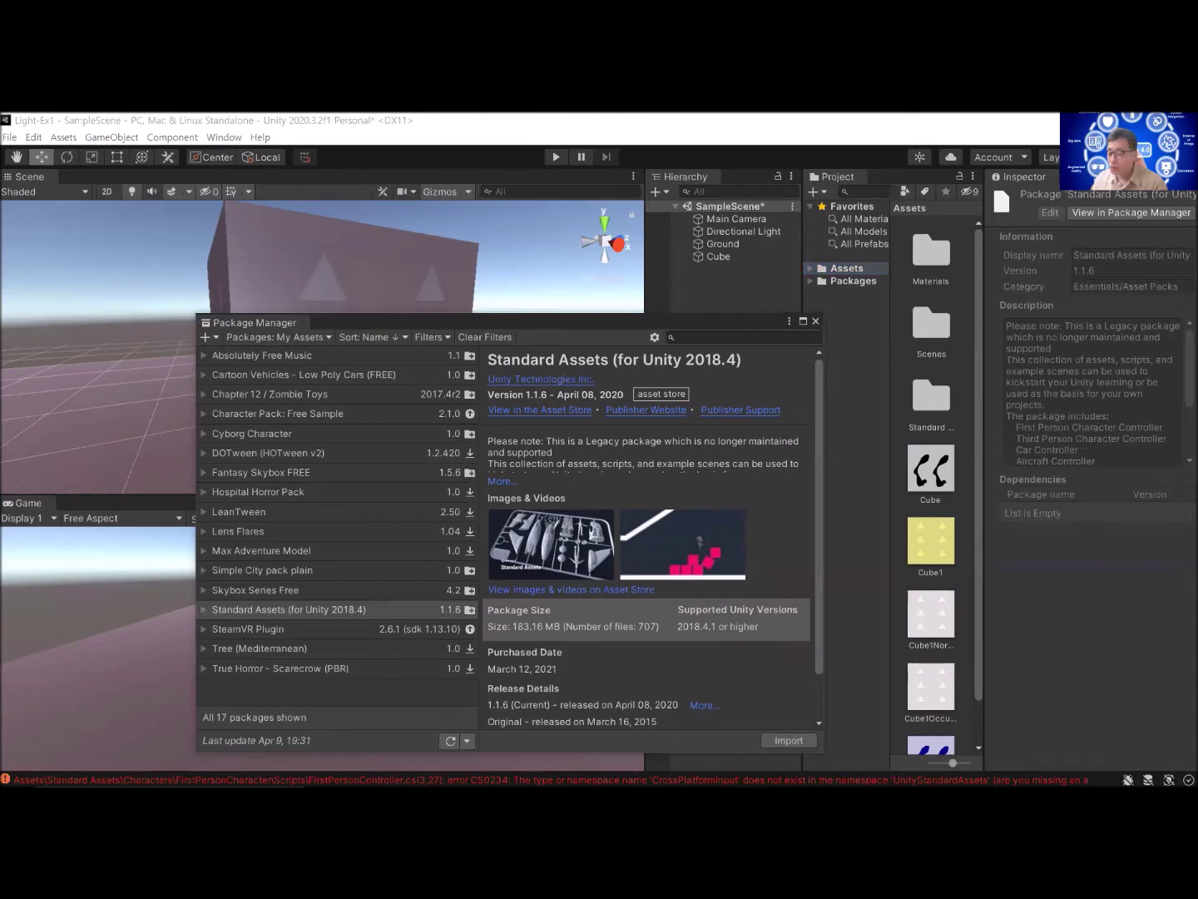
Step: Examine the script compile errors in the Console, and close the Console and the Package Manager
key("ctrl+shift+c")
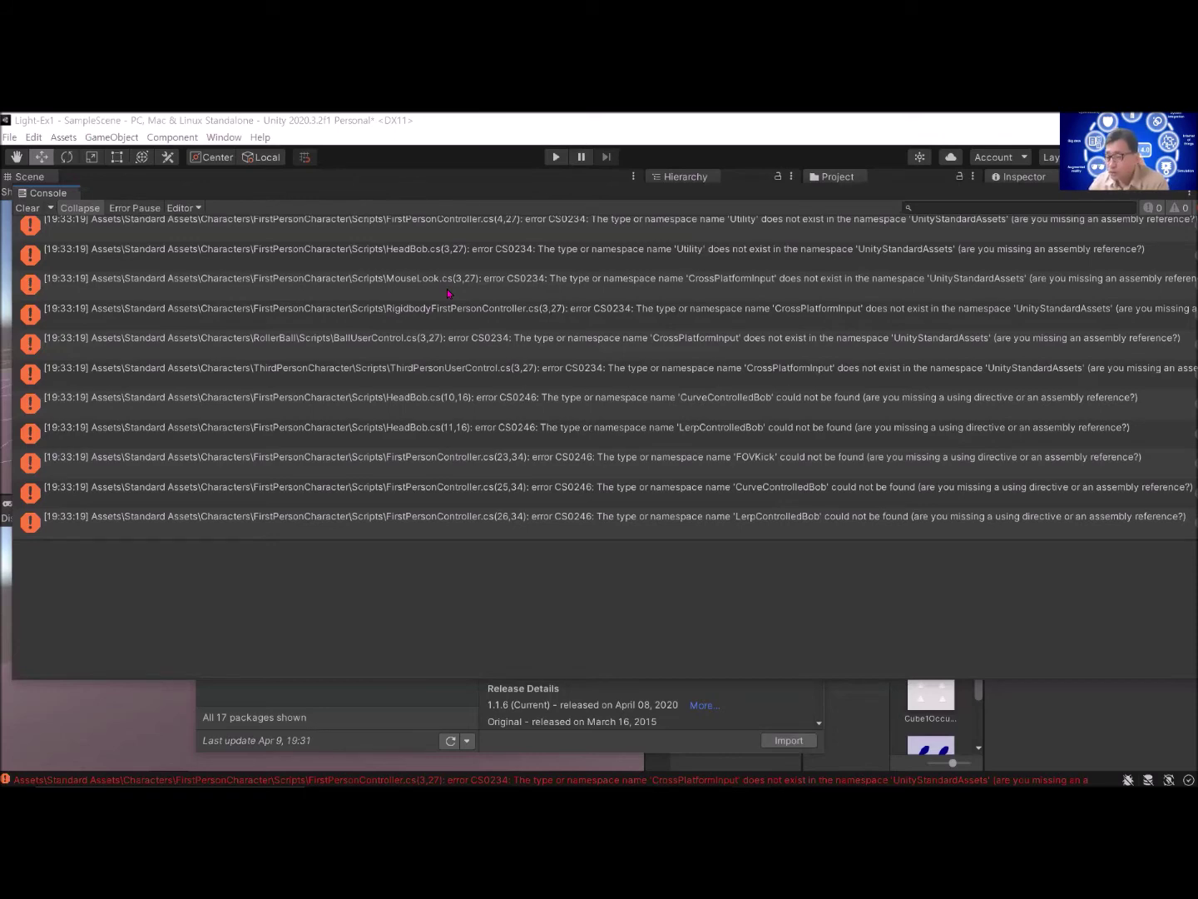
left_click_drag(155, 194, 136, 122)
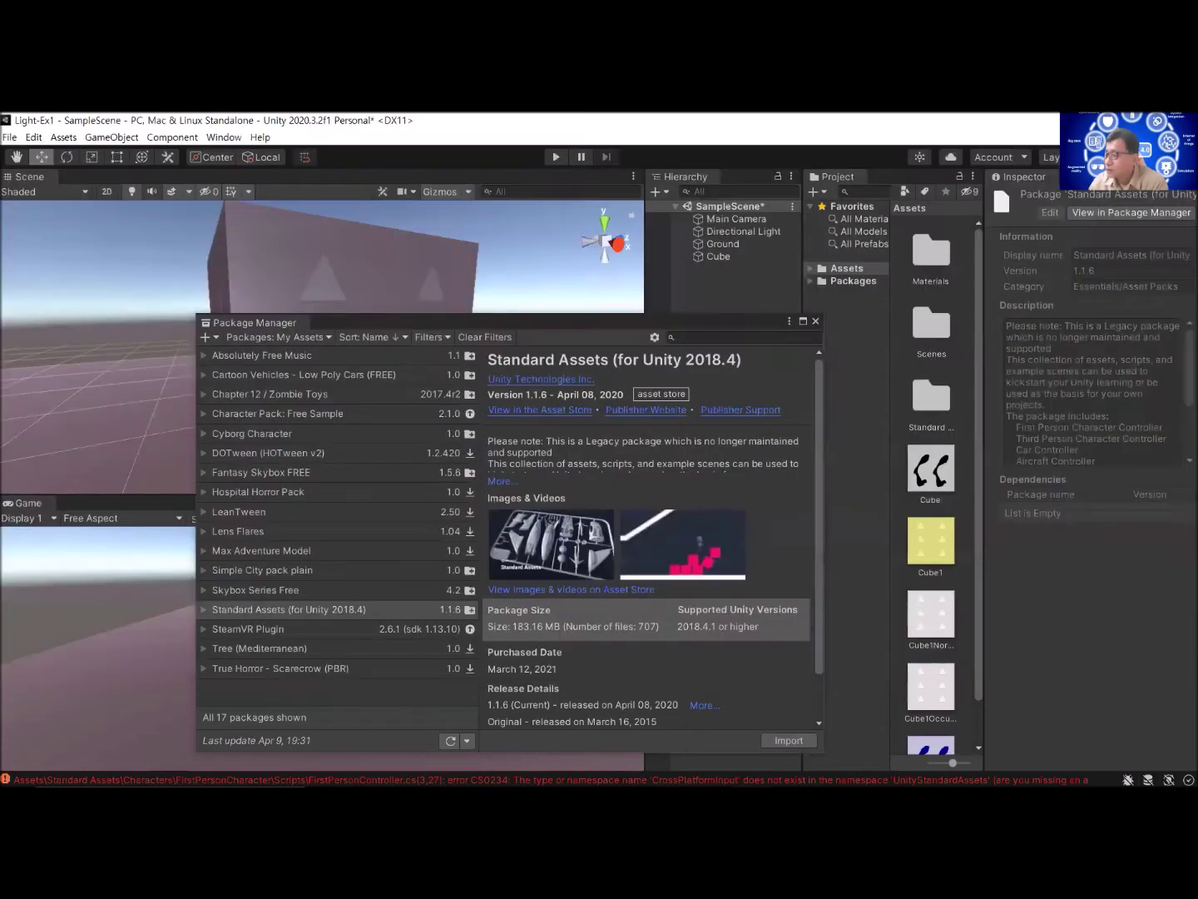
left_click(815, 321)
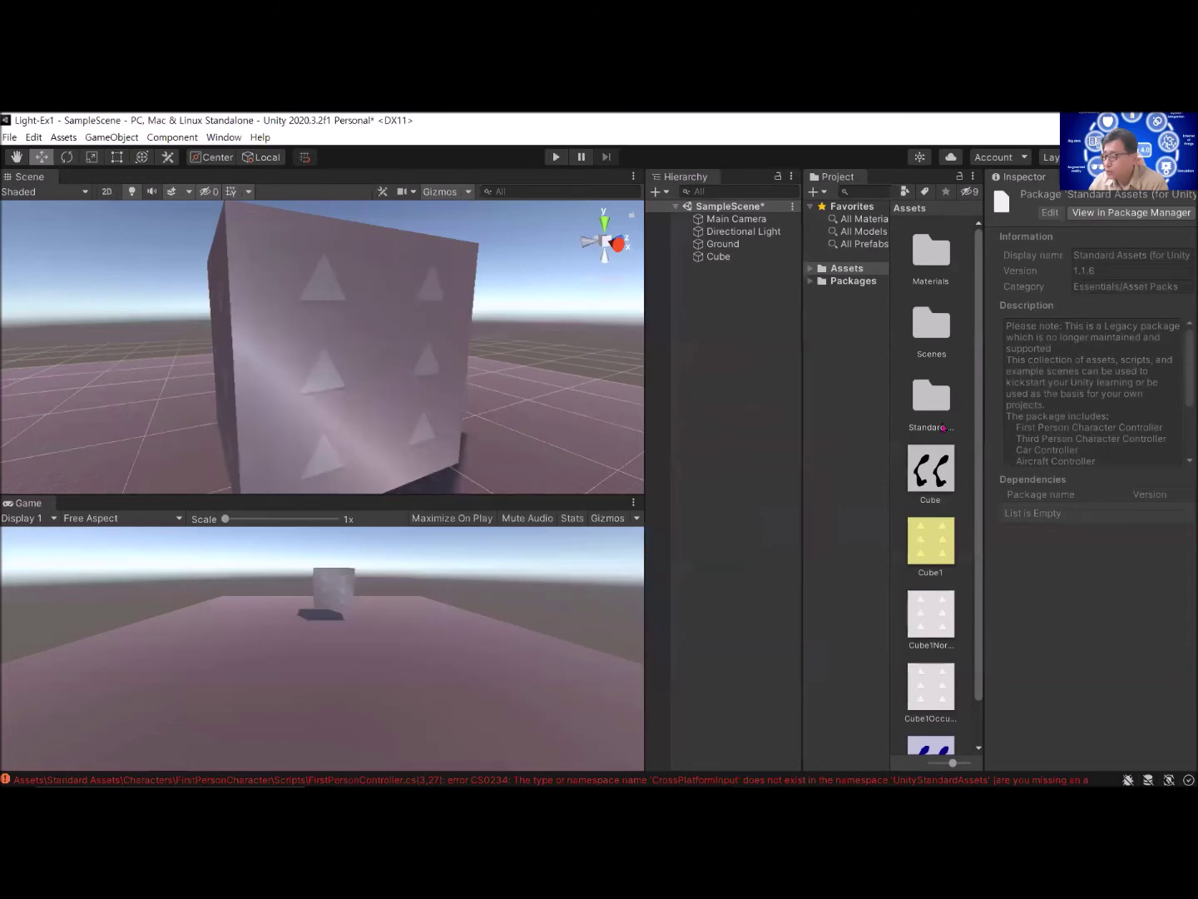
Step: Expand the imported Standard Assets folder down to FirstPersonCharacter and change the Project window to the One Column Layout
scroll(927, 587, "down", 1)
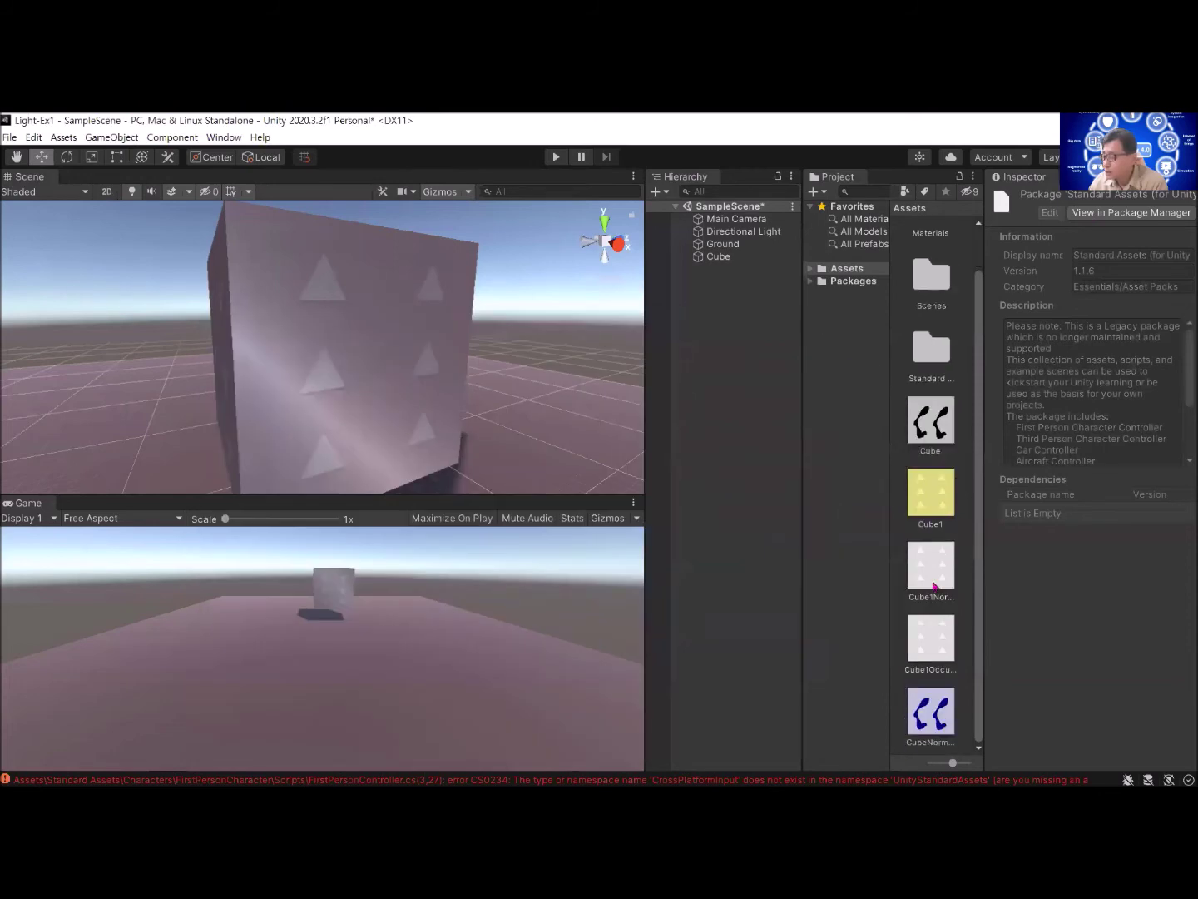
scroll(928, 605, "up", 1)
double_click(927, 405)
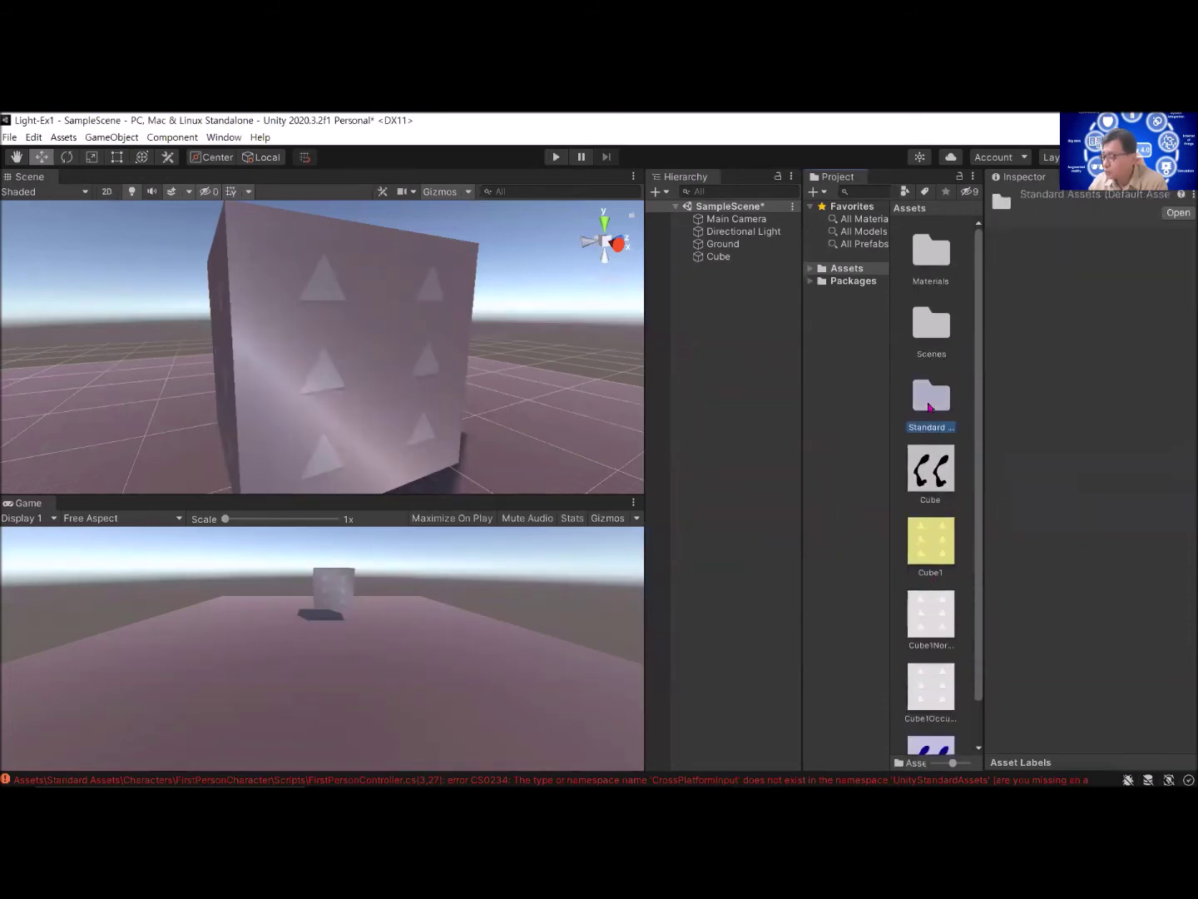
left_click(820, 318)
left_click(832, 331)
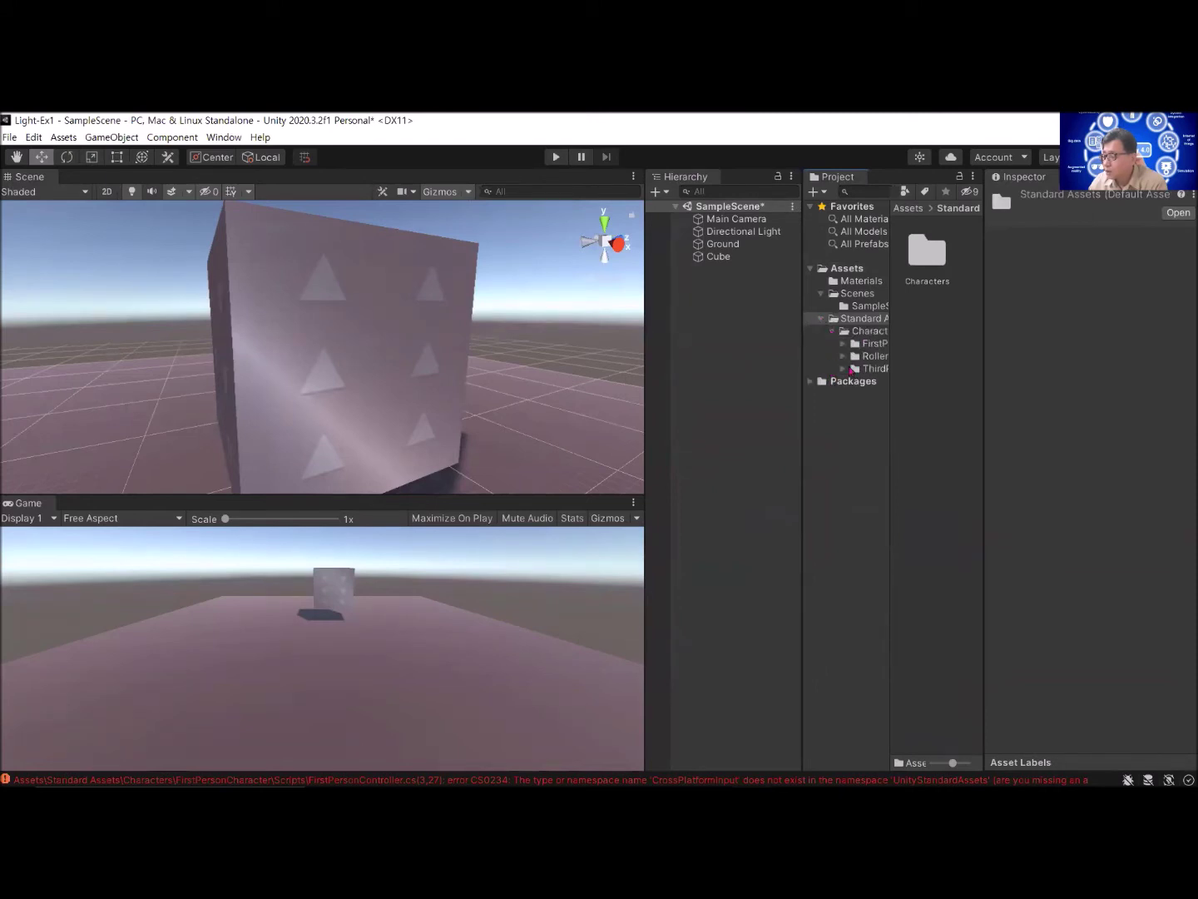
left_click(843, 343)
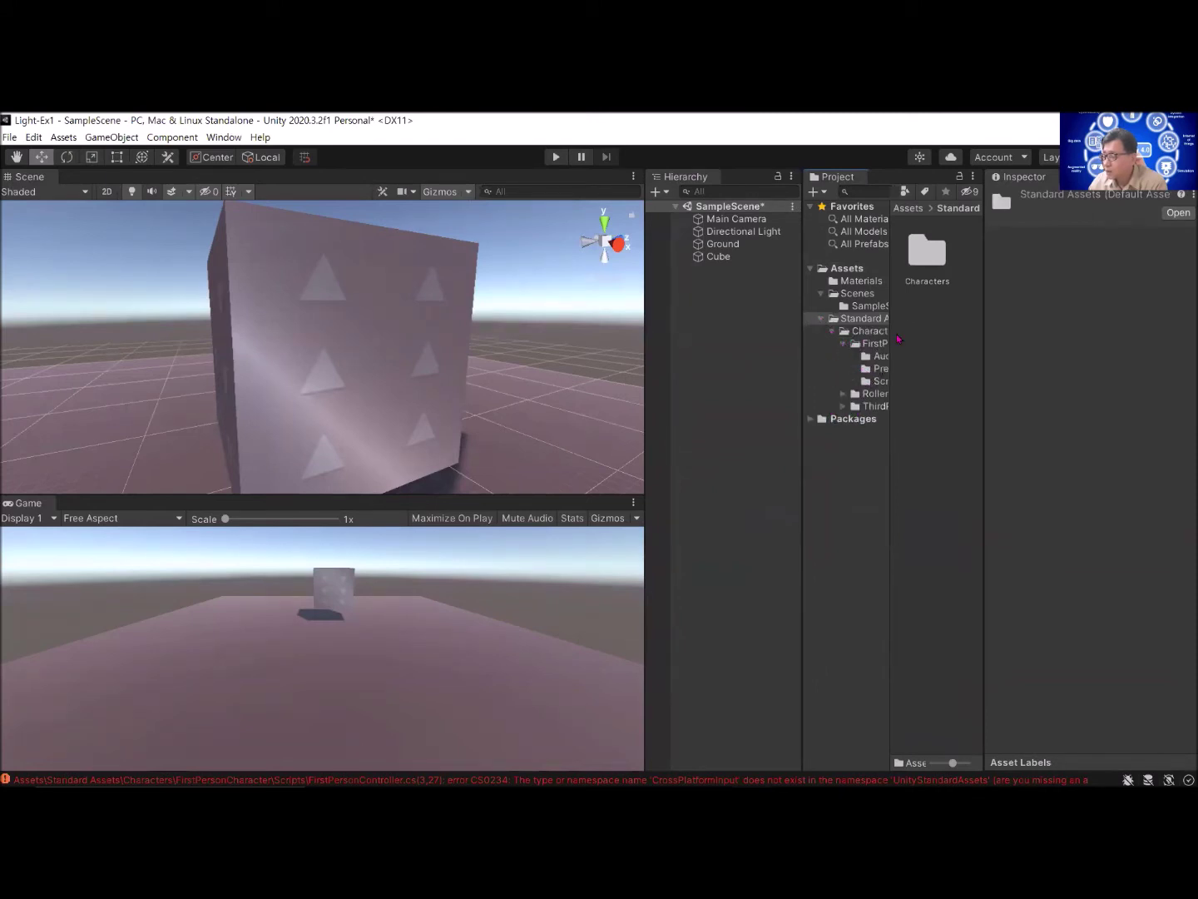
left_click(974, 176)
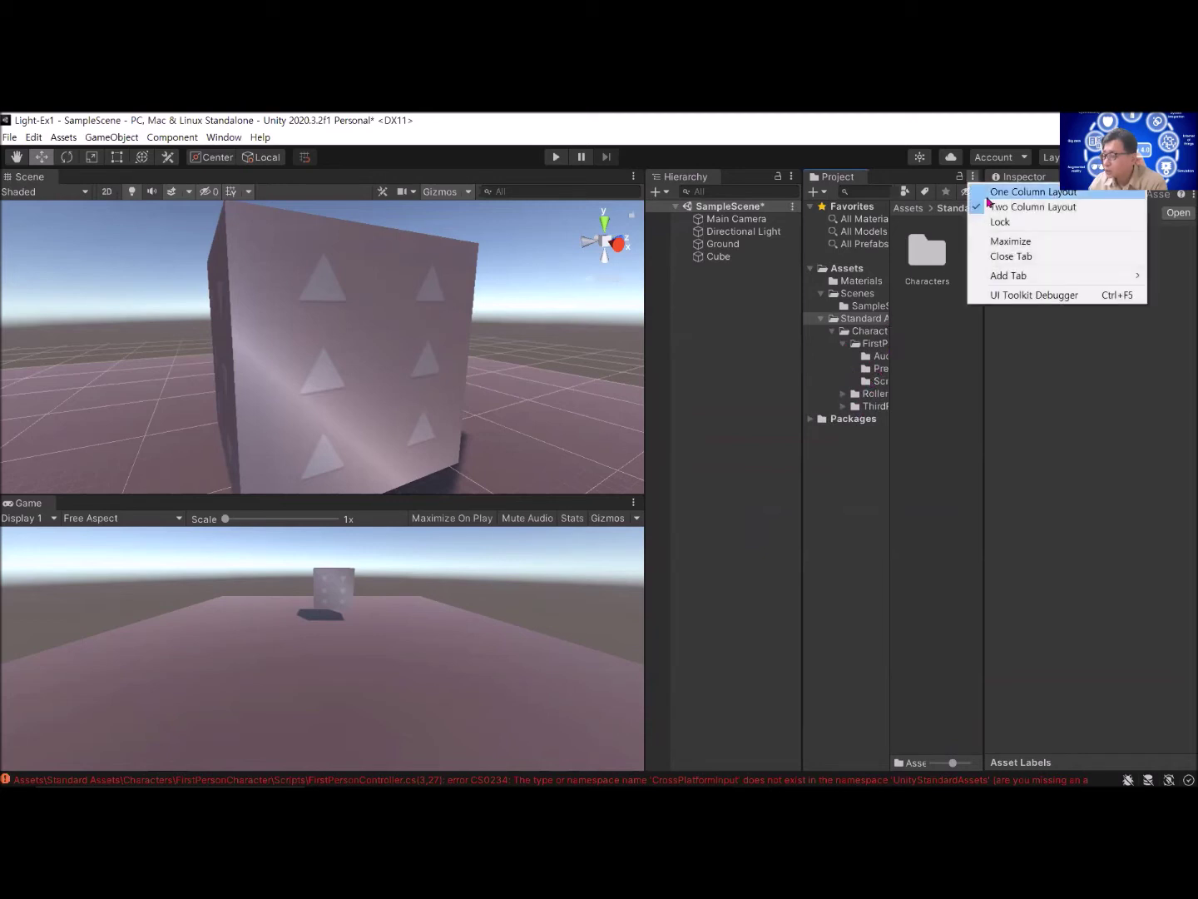
left_click(1002, 191)
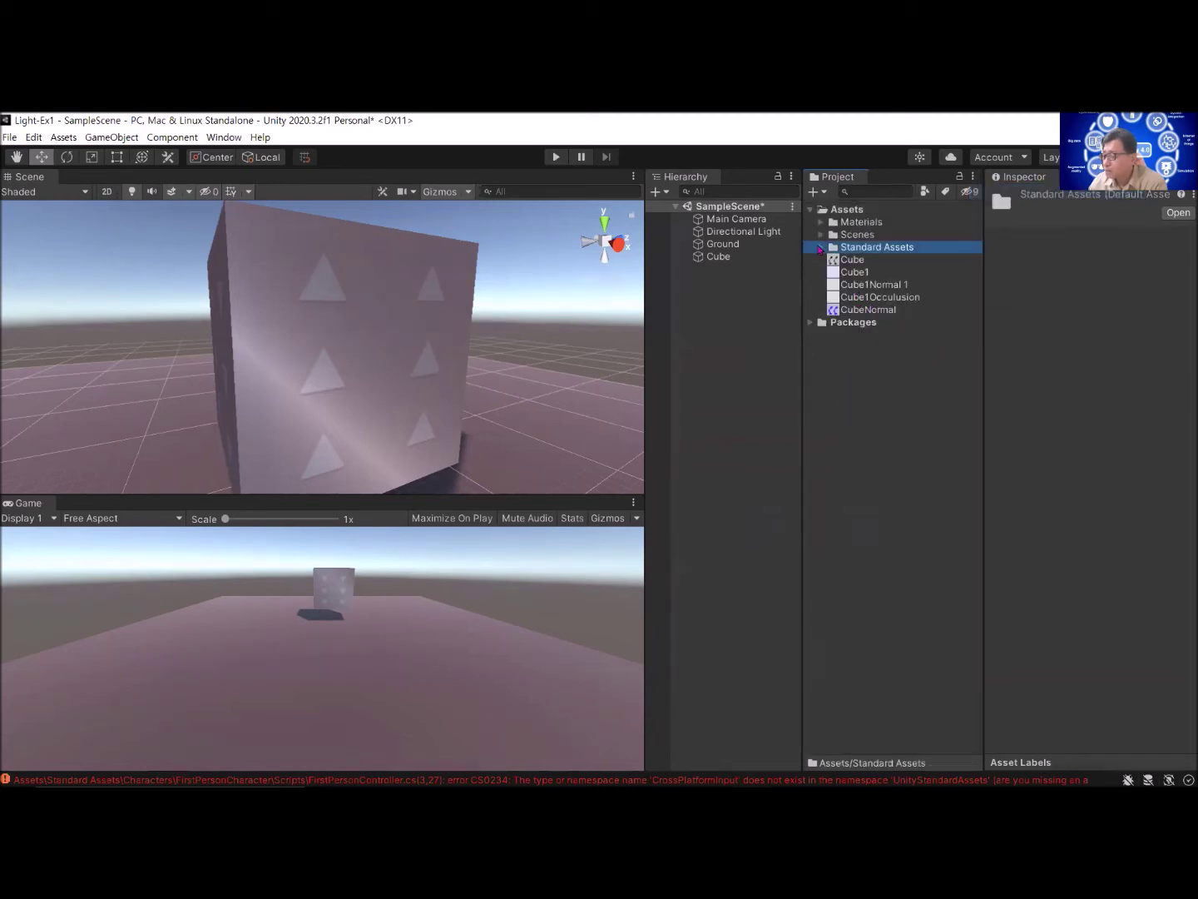
Step: Delete the Scripts folder inside Standard Assets/Characters/FirstPersonCharacter
left_click(820, 247)
left_click(833, 258)
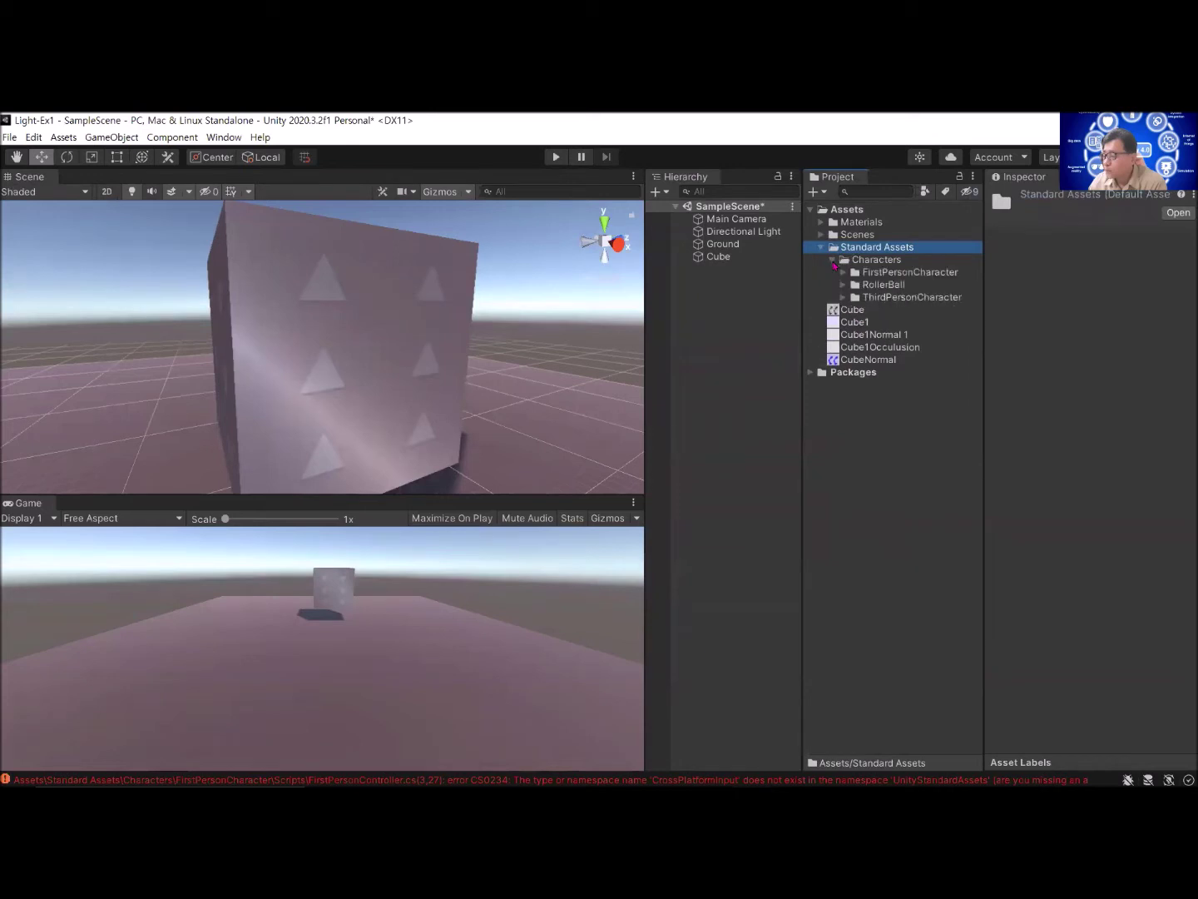
left_click(844, 272)
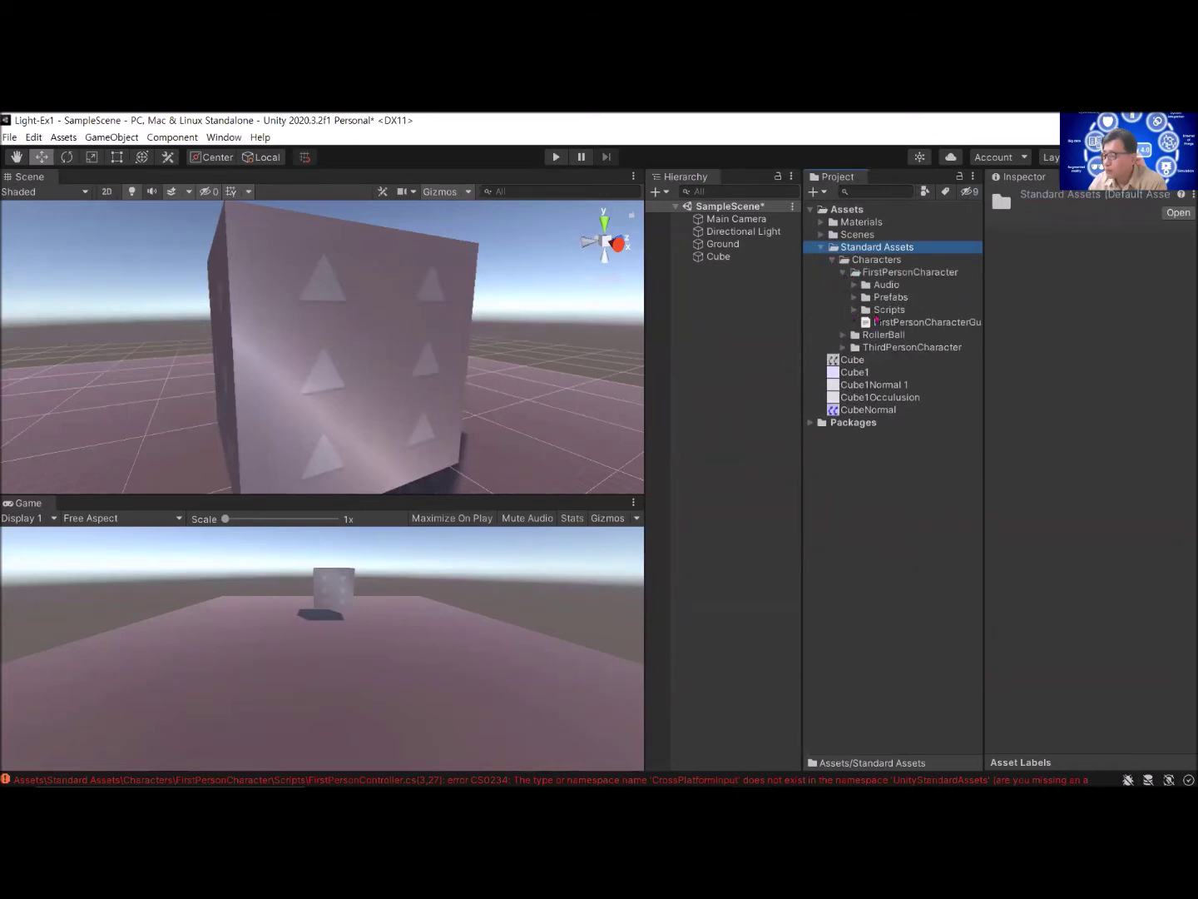
left_click(889, 312)
key("Delete")
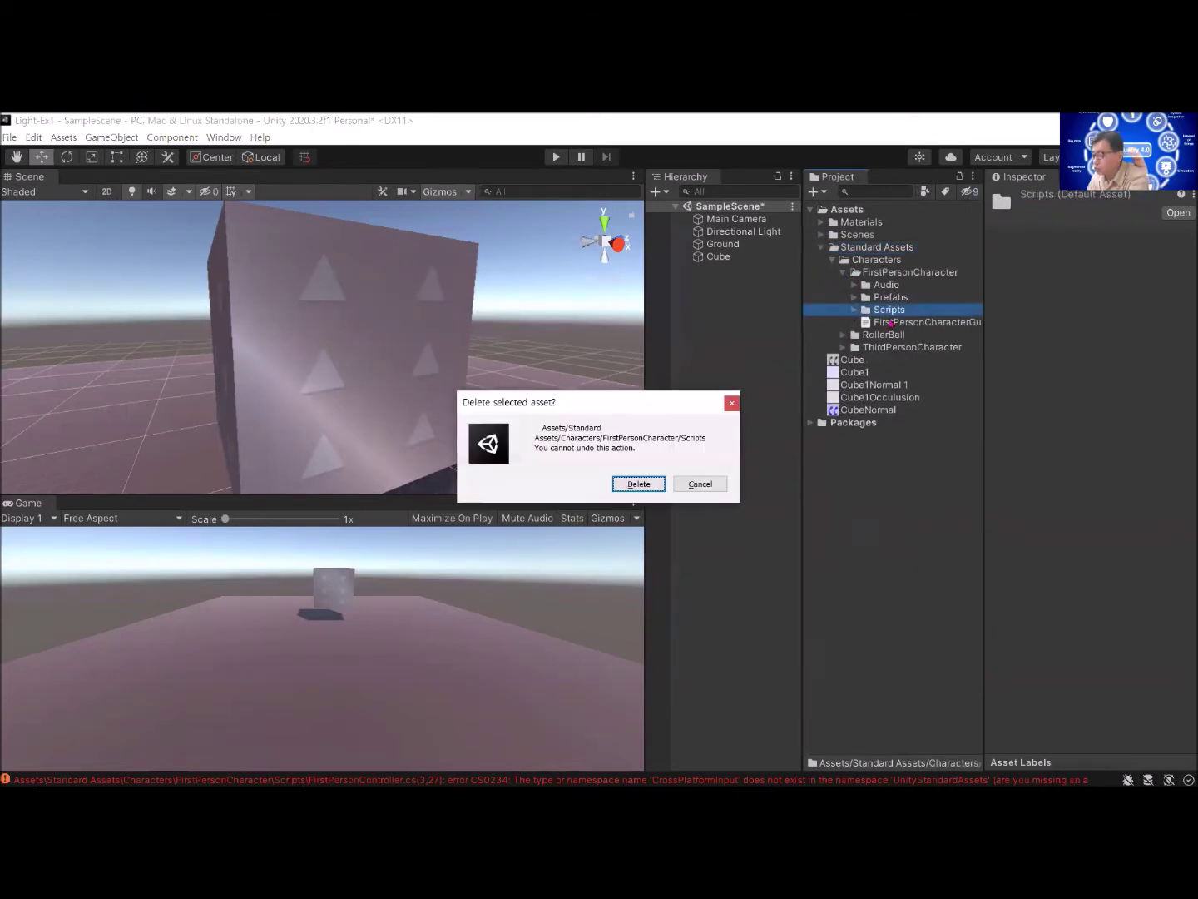
left_click(639, 484)
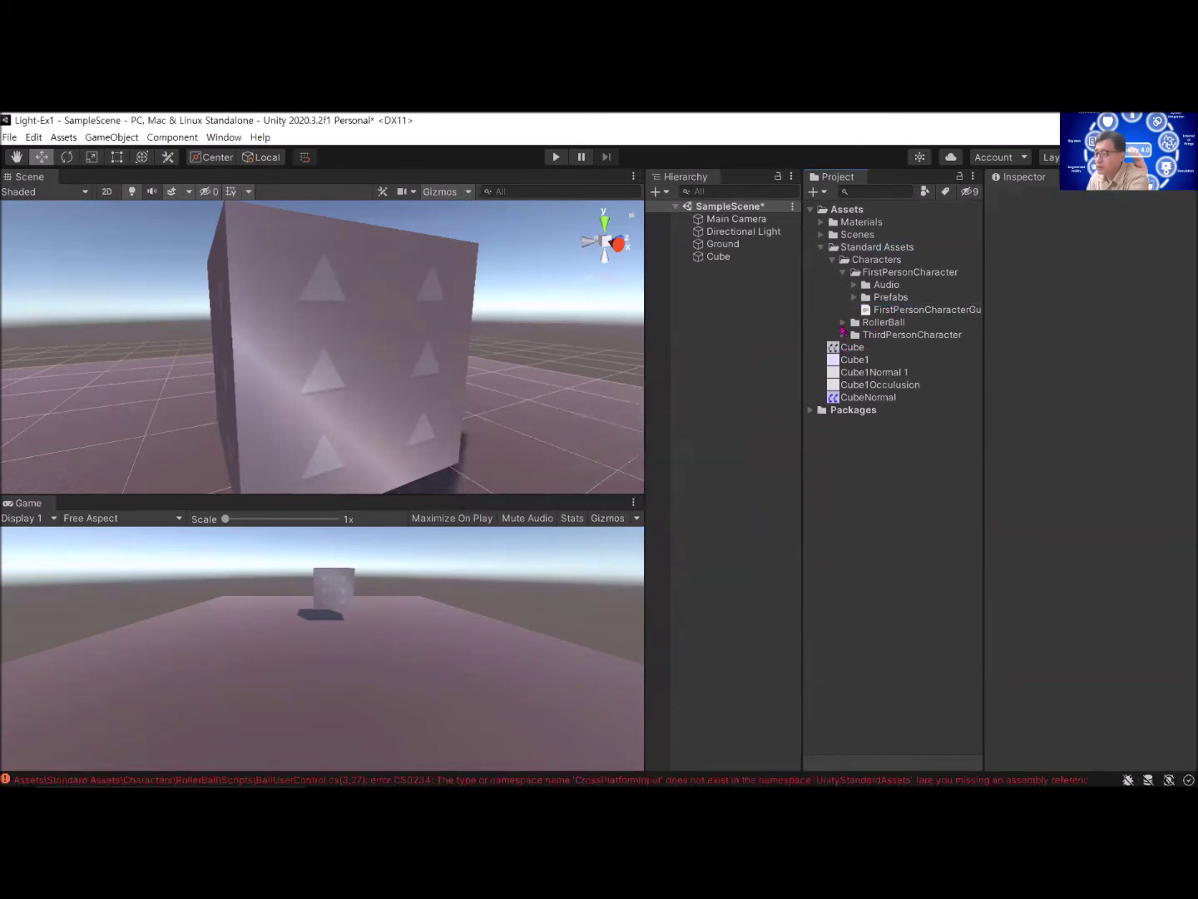
Step: Delete the Scripts folder inside Standard Assets/Characters/RollerBall
left_click(842, 322)
left_click(880, 376)
key("Delete")
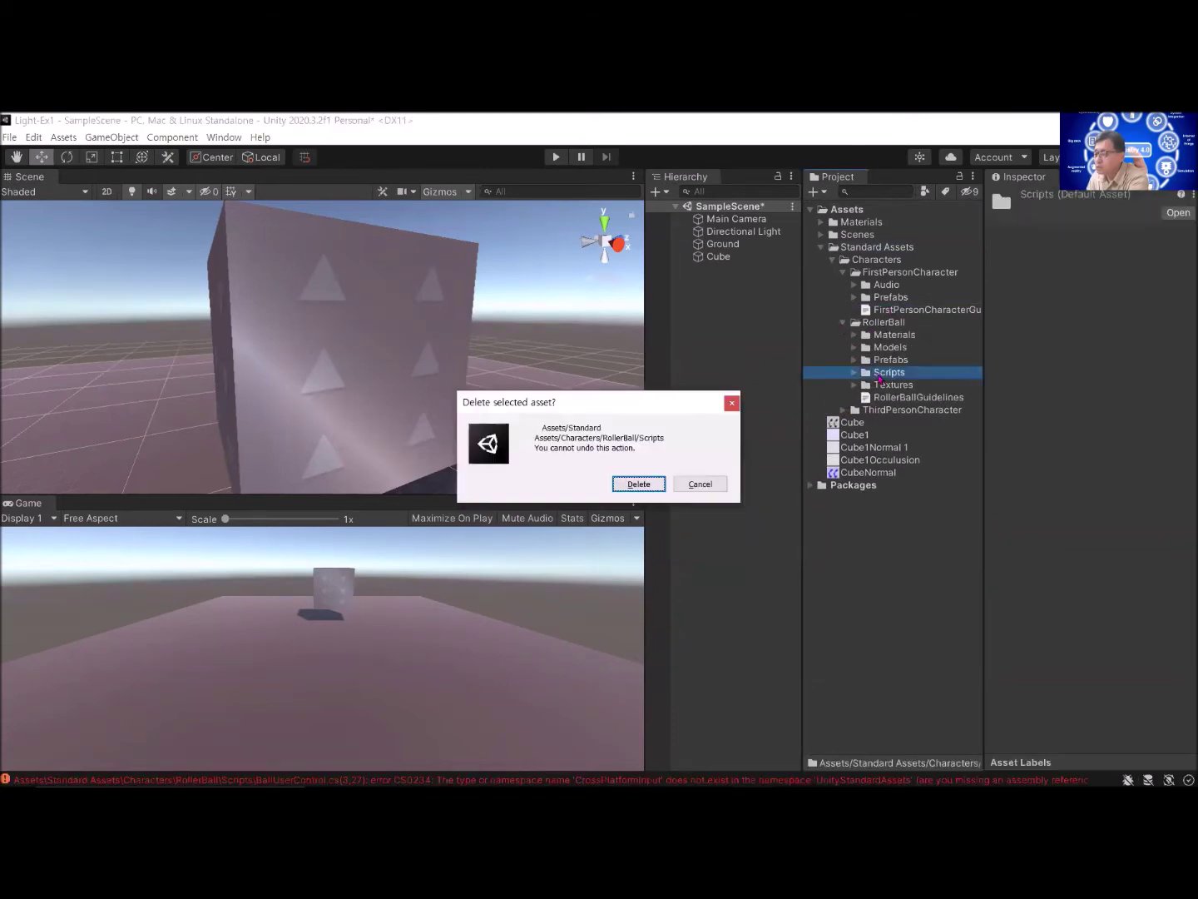
left_click(636, 483)
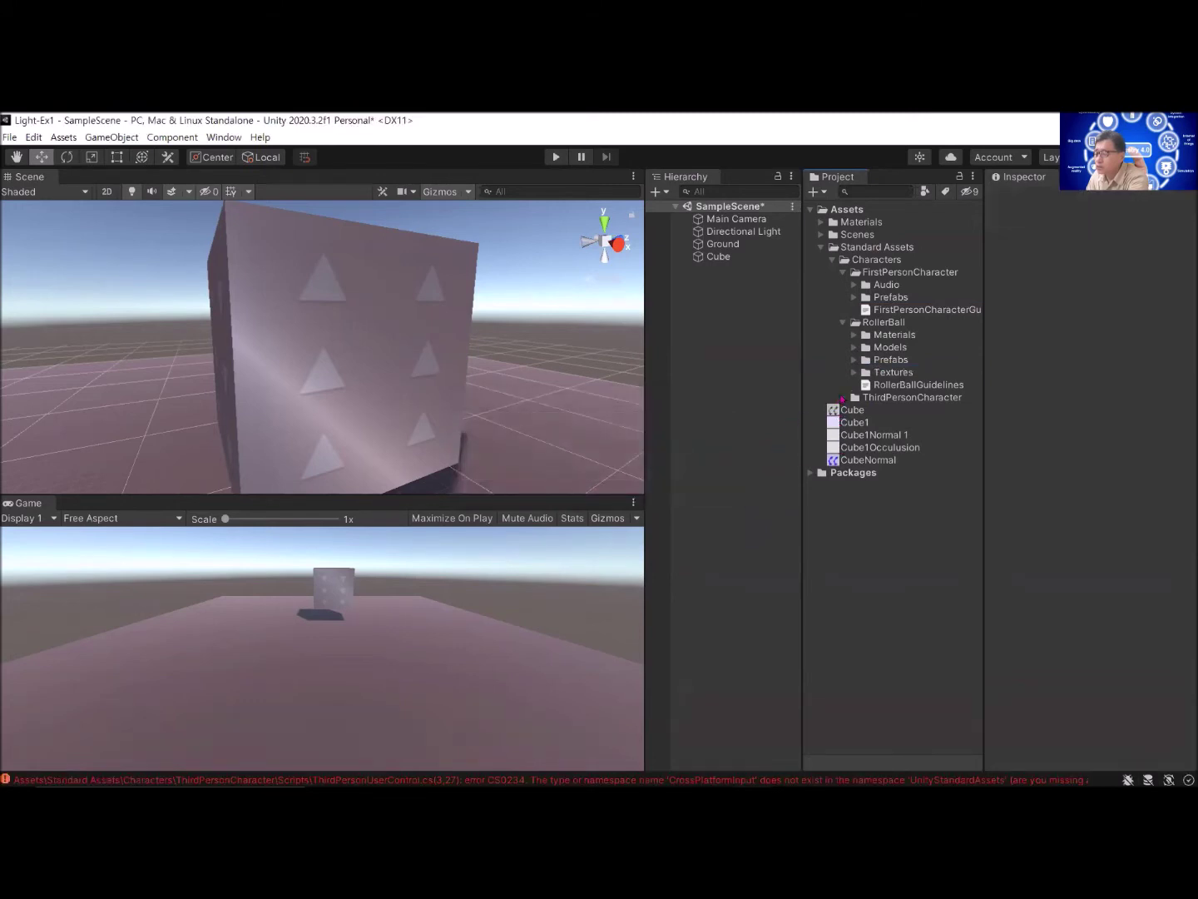
Step: Delete the Scripts folder inside Standard Assets/Characters/ThirdPersonCharacter
left_click(842, 397)
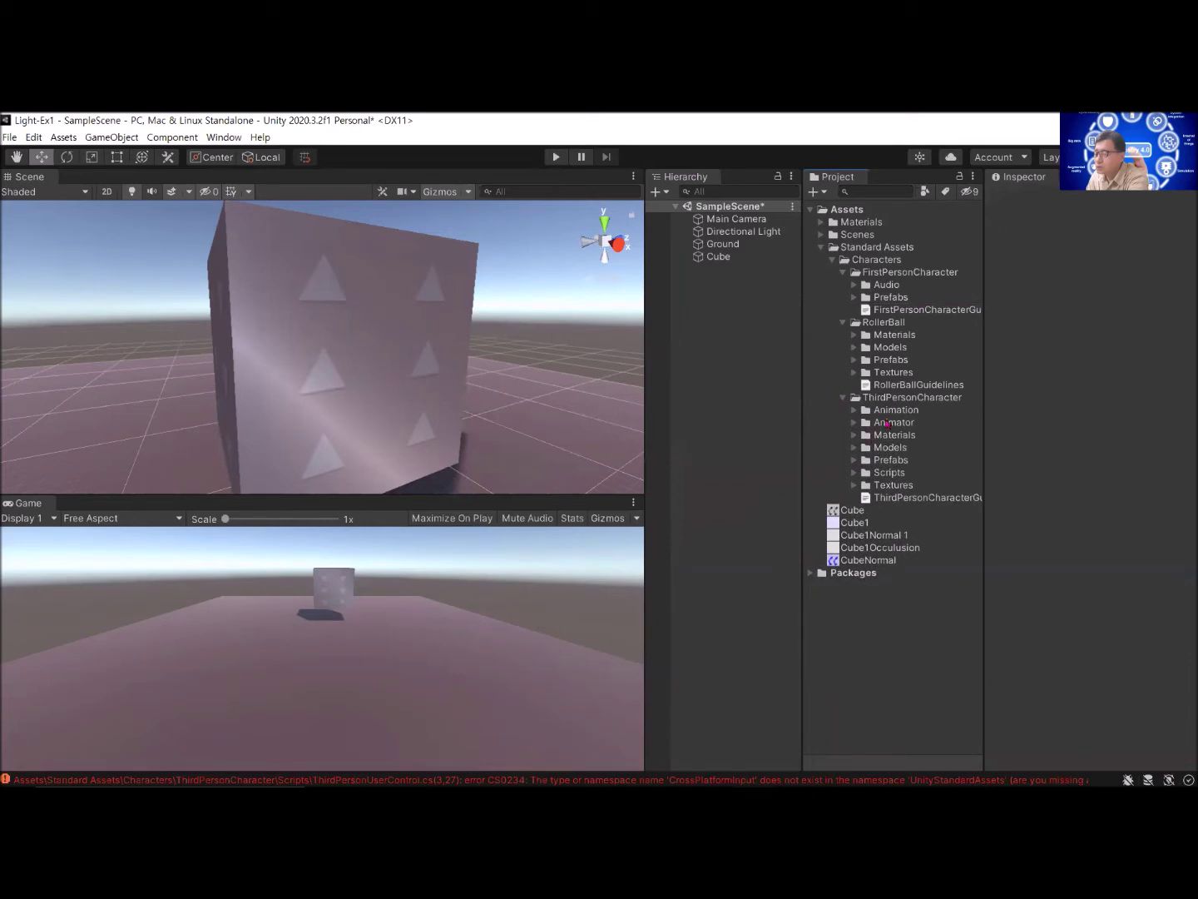
left_click(887, 473)
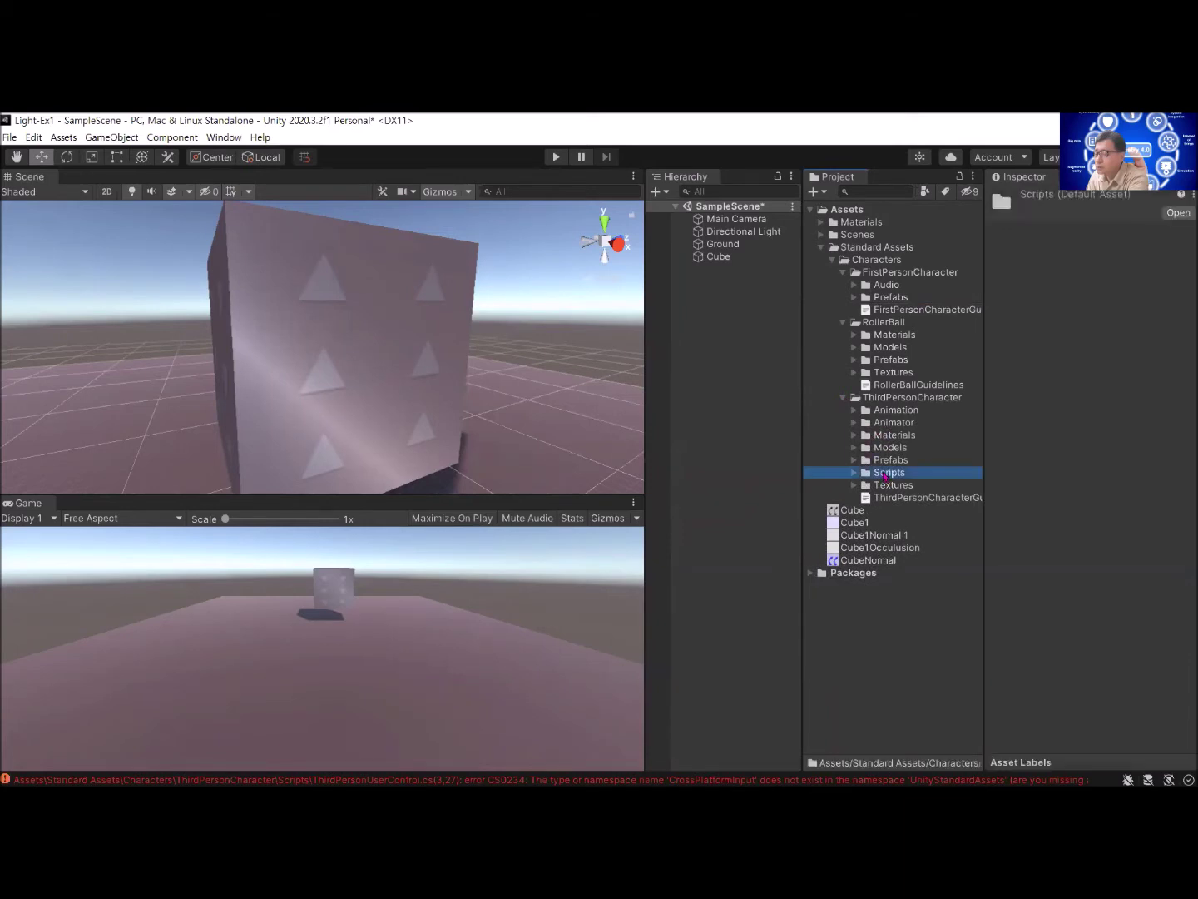
key("Delete")
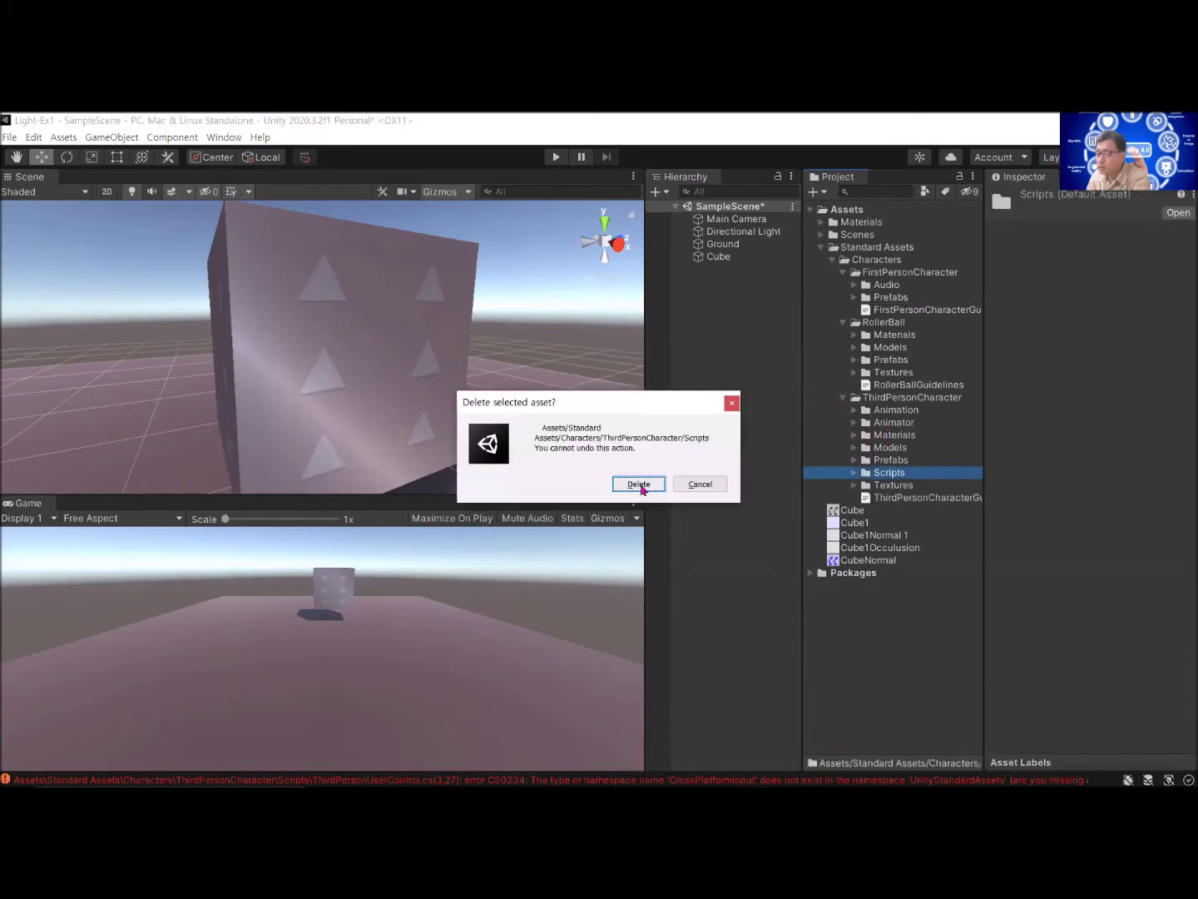
left_click(641, 485)
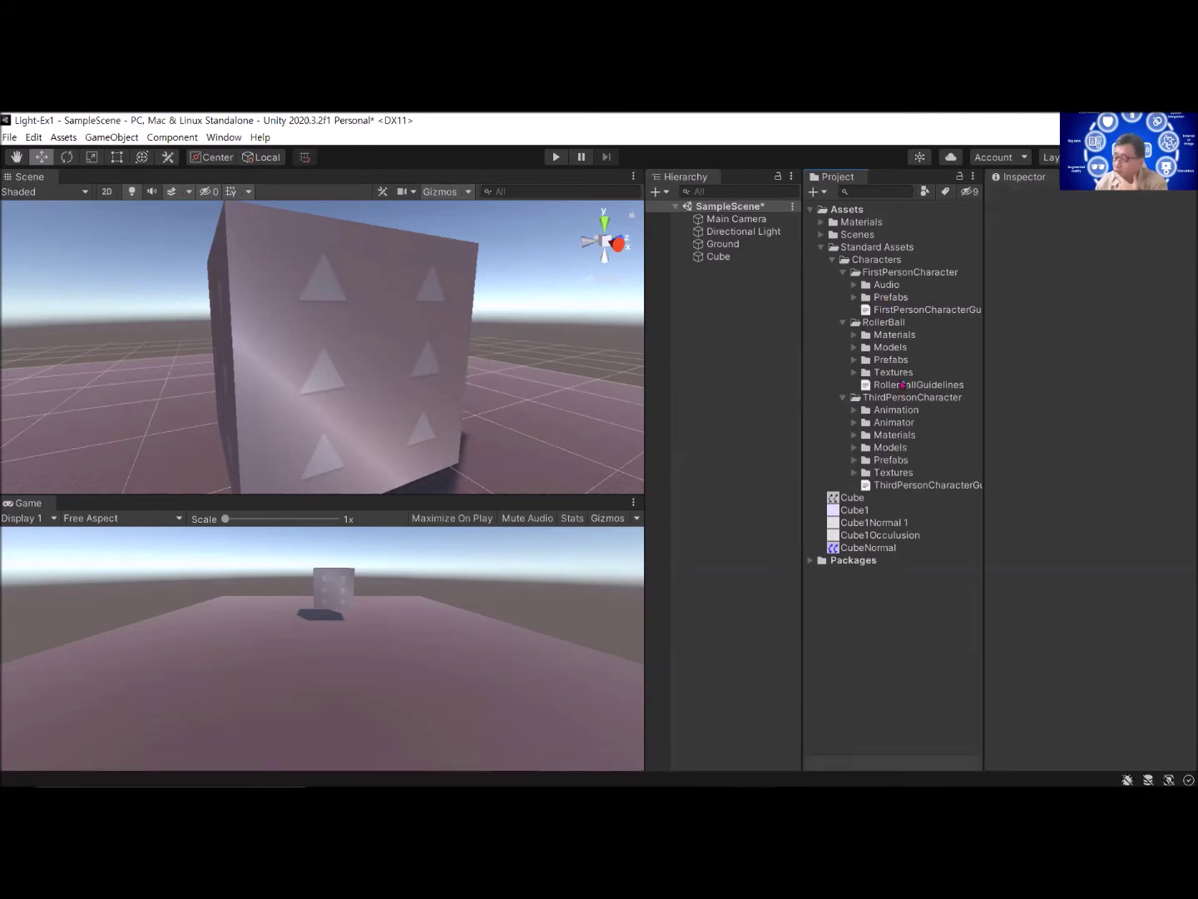
Step: Place the ThirdPersonController prefab from ThirdPersonCharacter in the scene beside the Cube, at about X 0.47, Y -1.19, Z 1.51
left_click(855, 461)
left_click(917, 473)
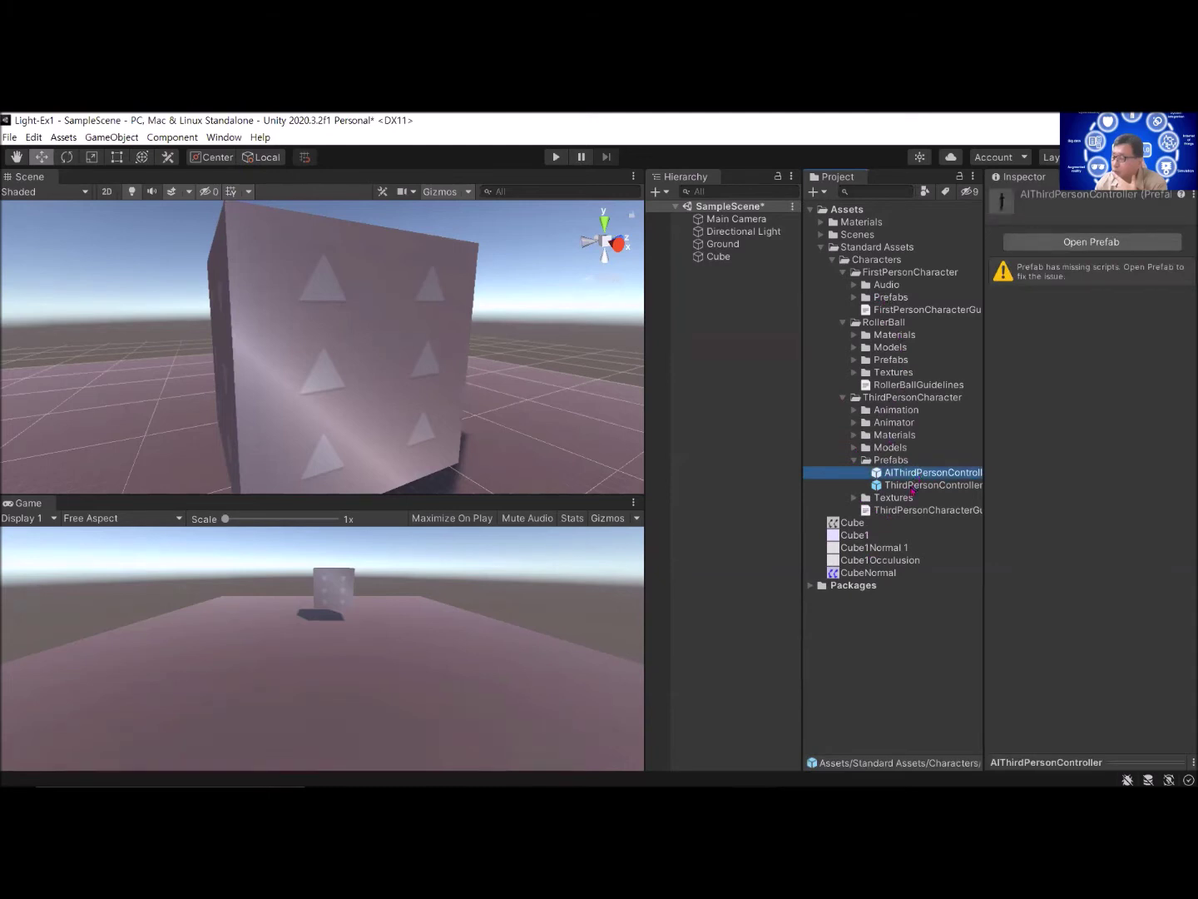
left_click(913, 486)
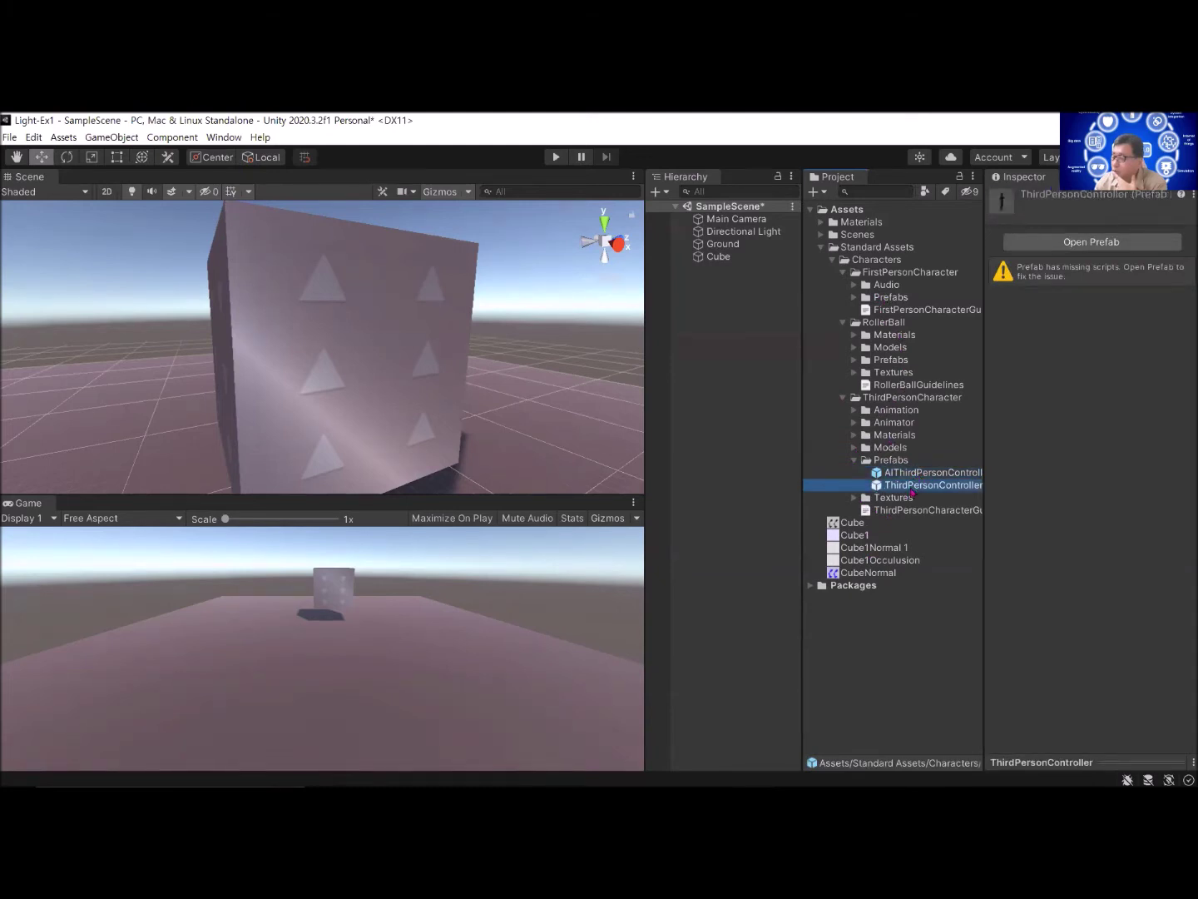
left_click_drag(913, 489, 499, 461)
left_click_drag(567, 411, 381, 372, "alt")
key("f")
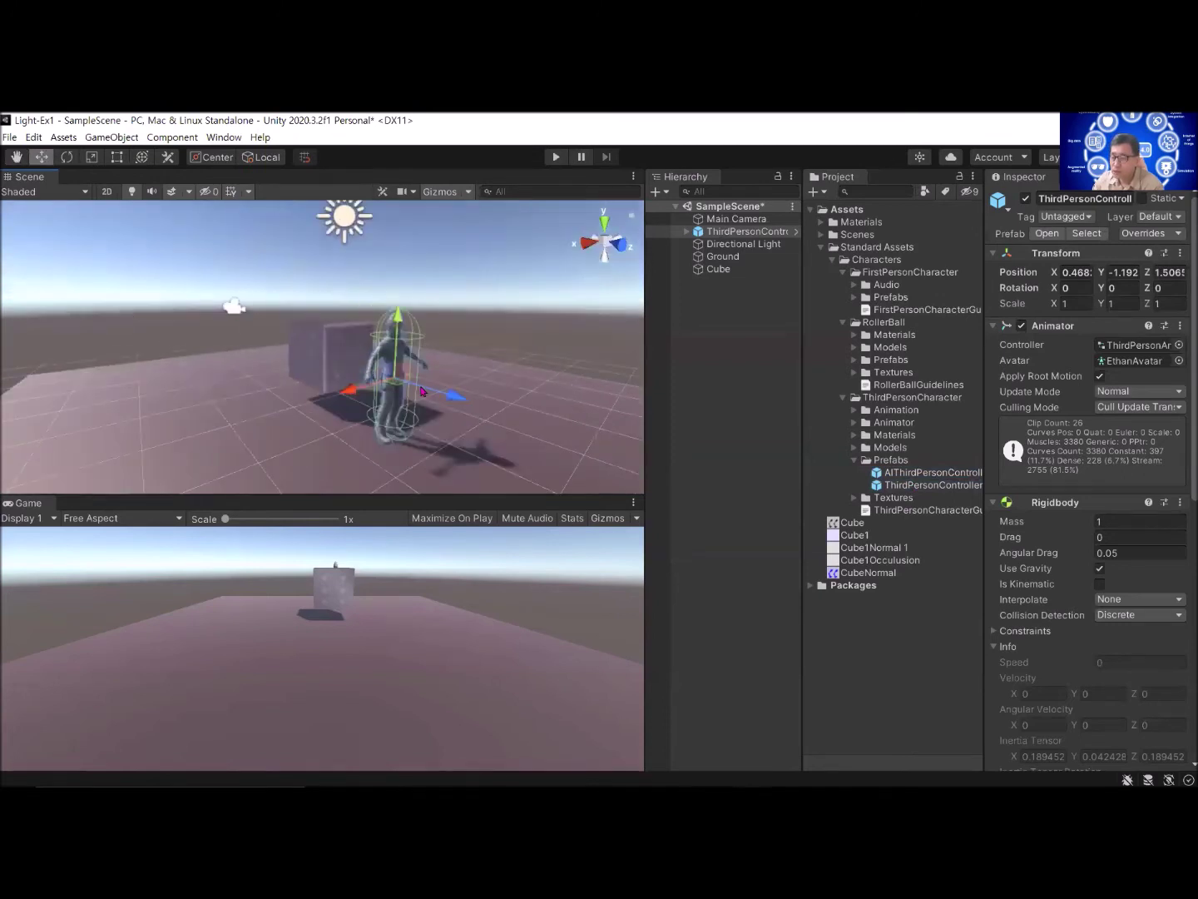
scroll(380, 372, "up", 6)
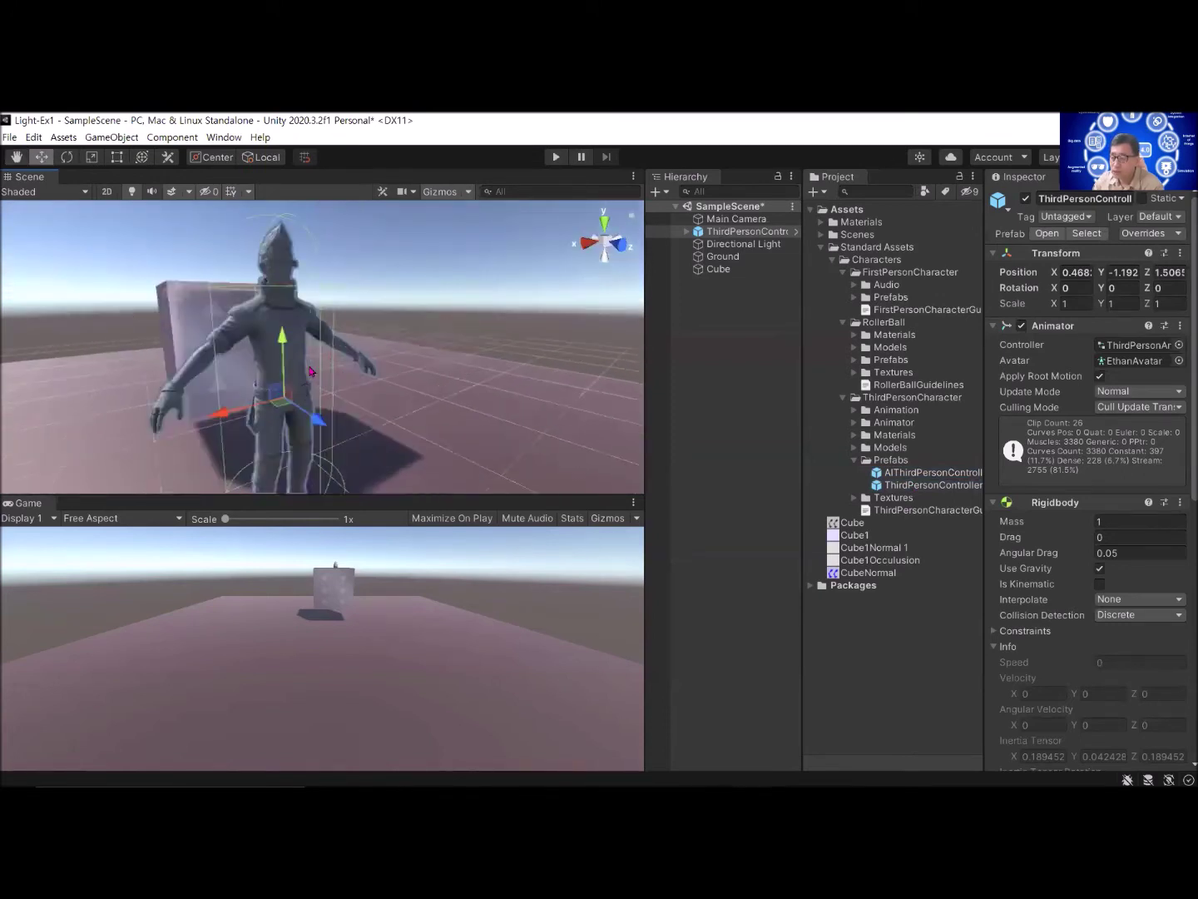
scroll(310, 370, "up", 5)
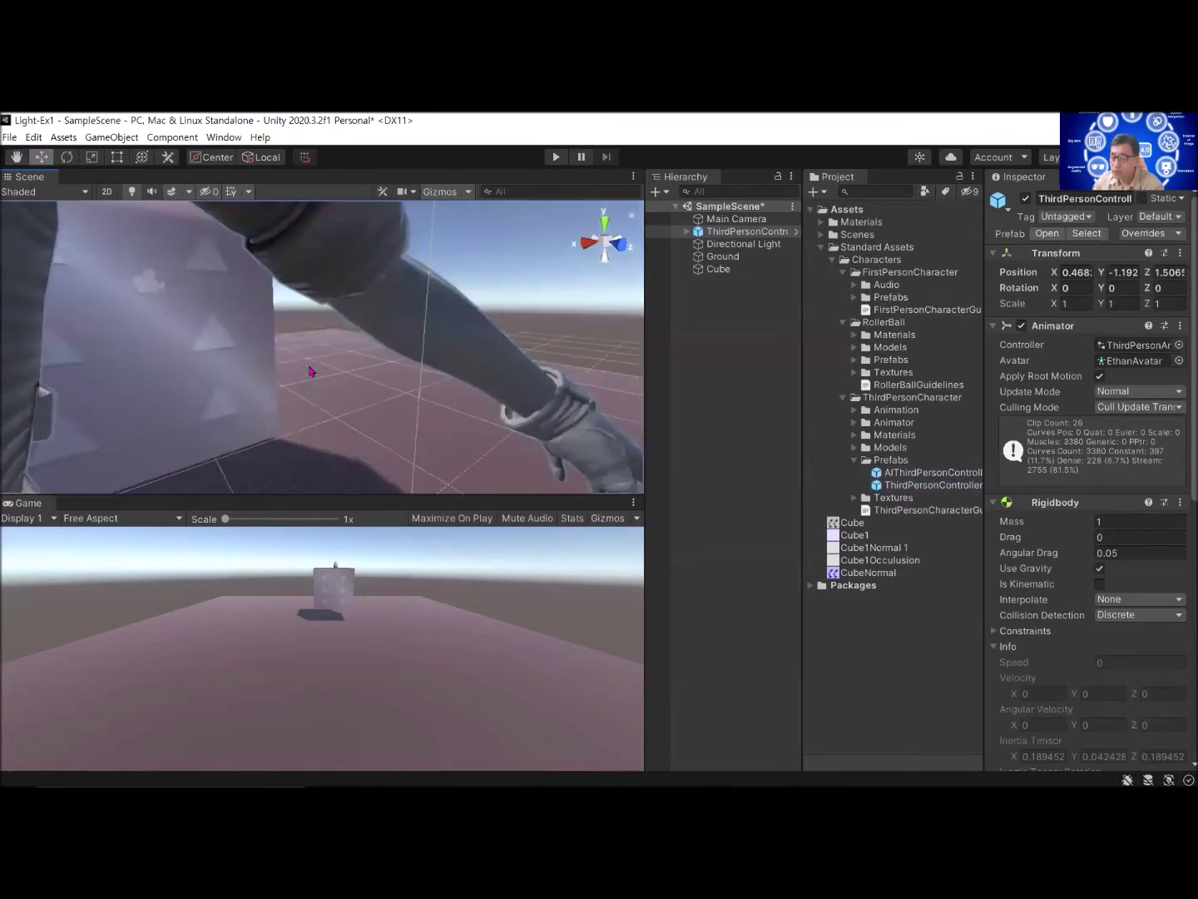
Step: Examine the third-person character beside the cube from near and far in the scene
scroll(311, 371, "down", 5)
left_click_drag(311, 371, 334, 371, "alt")
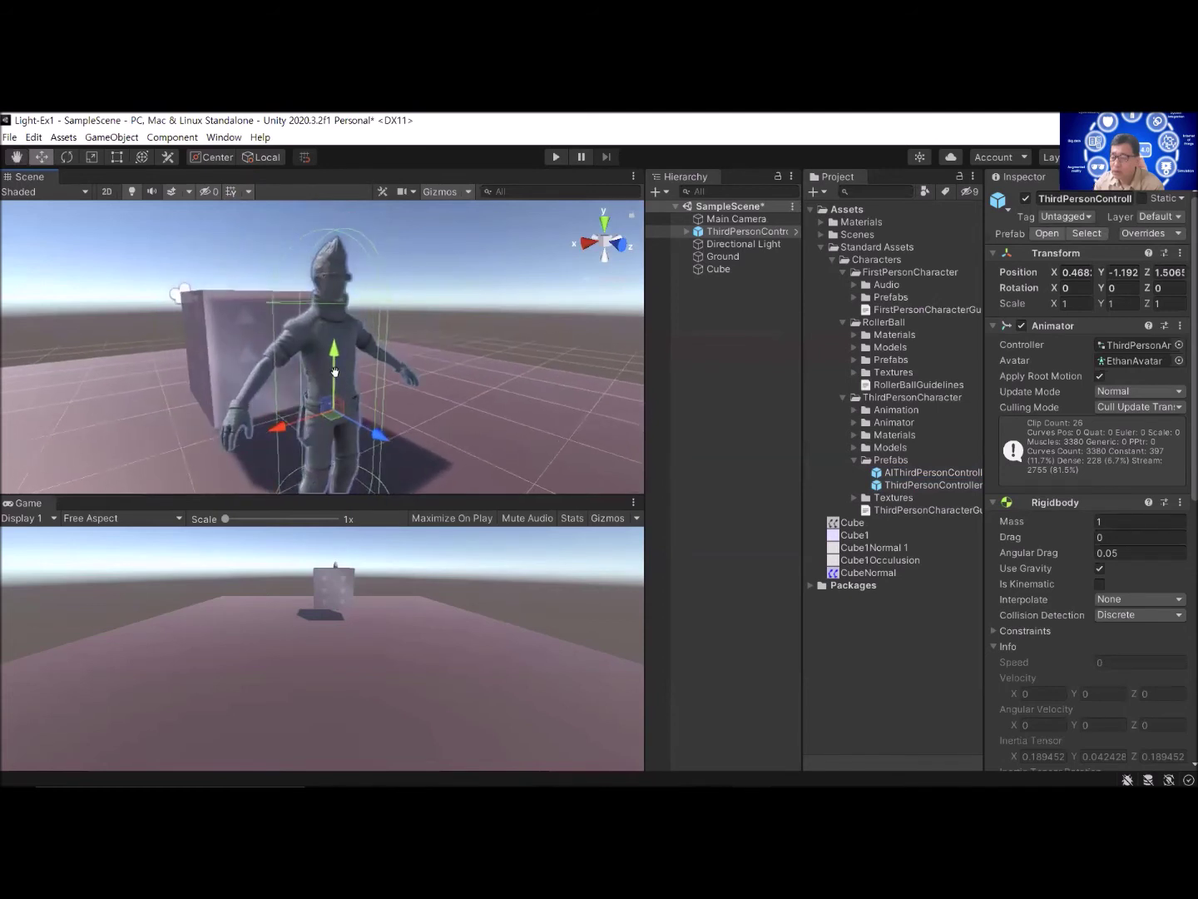
scroll(334, 372, "up", 3)
scroll(346, 325, "up", 2)
scroll(346, 325, "down", 4)
left_click_drag(346, 328, 317, 369, "alt")
scroll(317, 368, "up", 3)
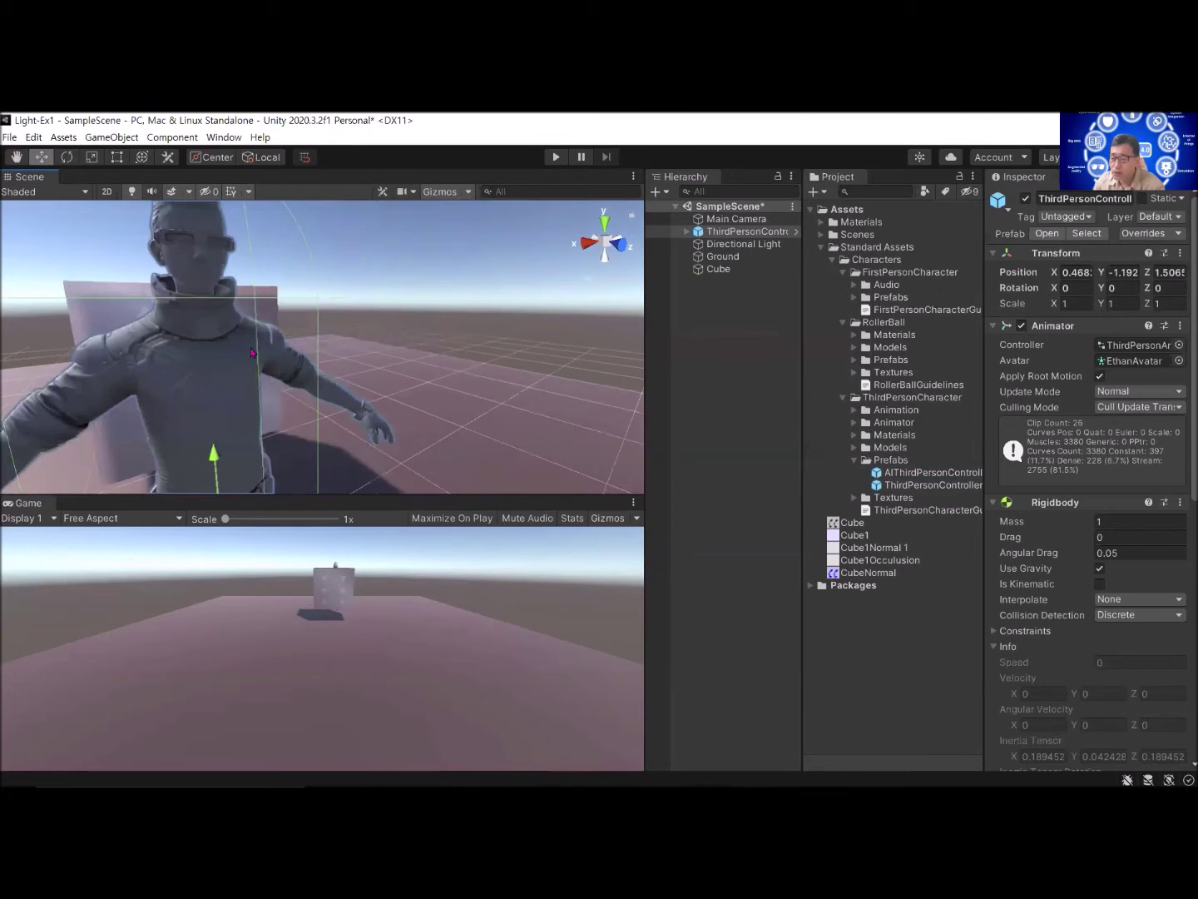
scroll(283, 350, "down", 2)
scroll(276, 339, "up", 2)
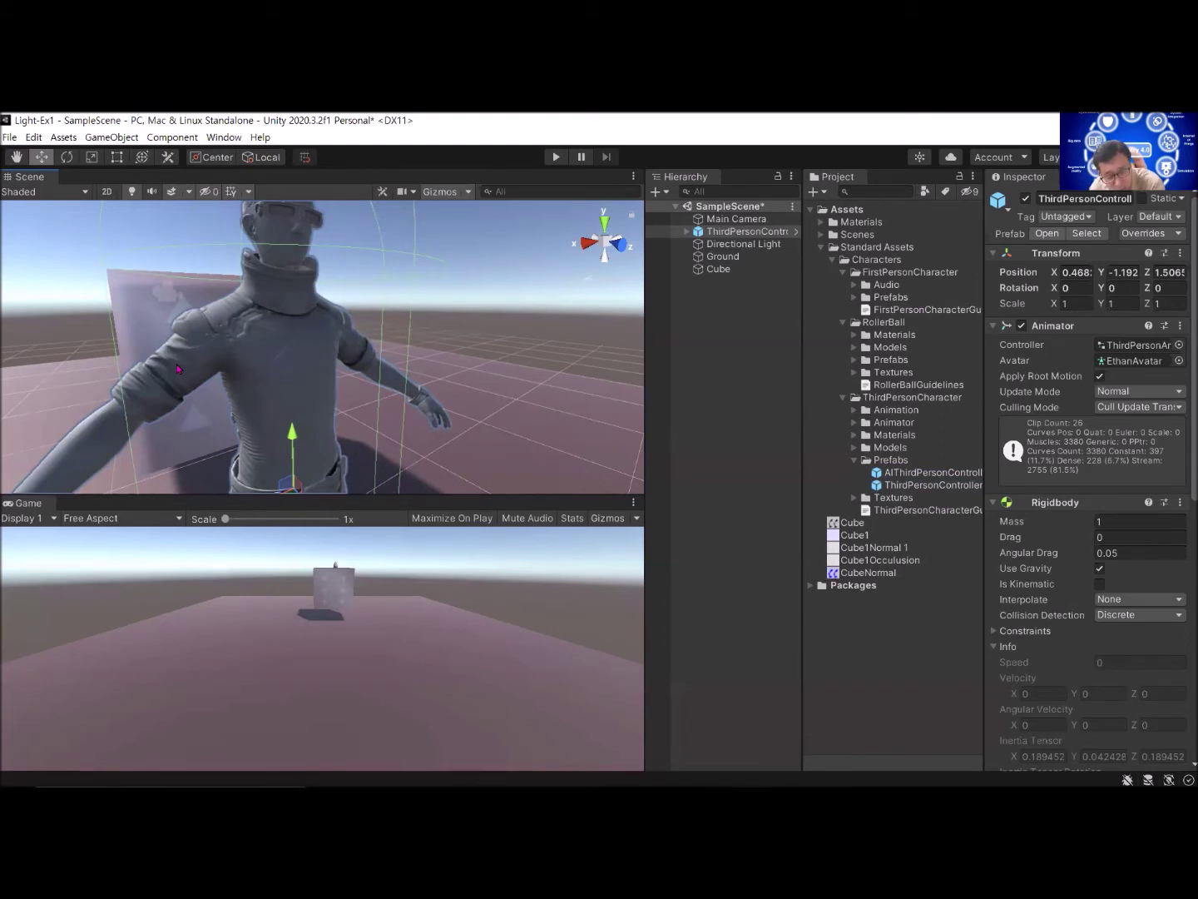
left_click(918, 486)
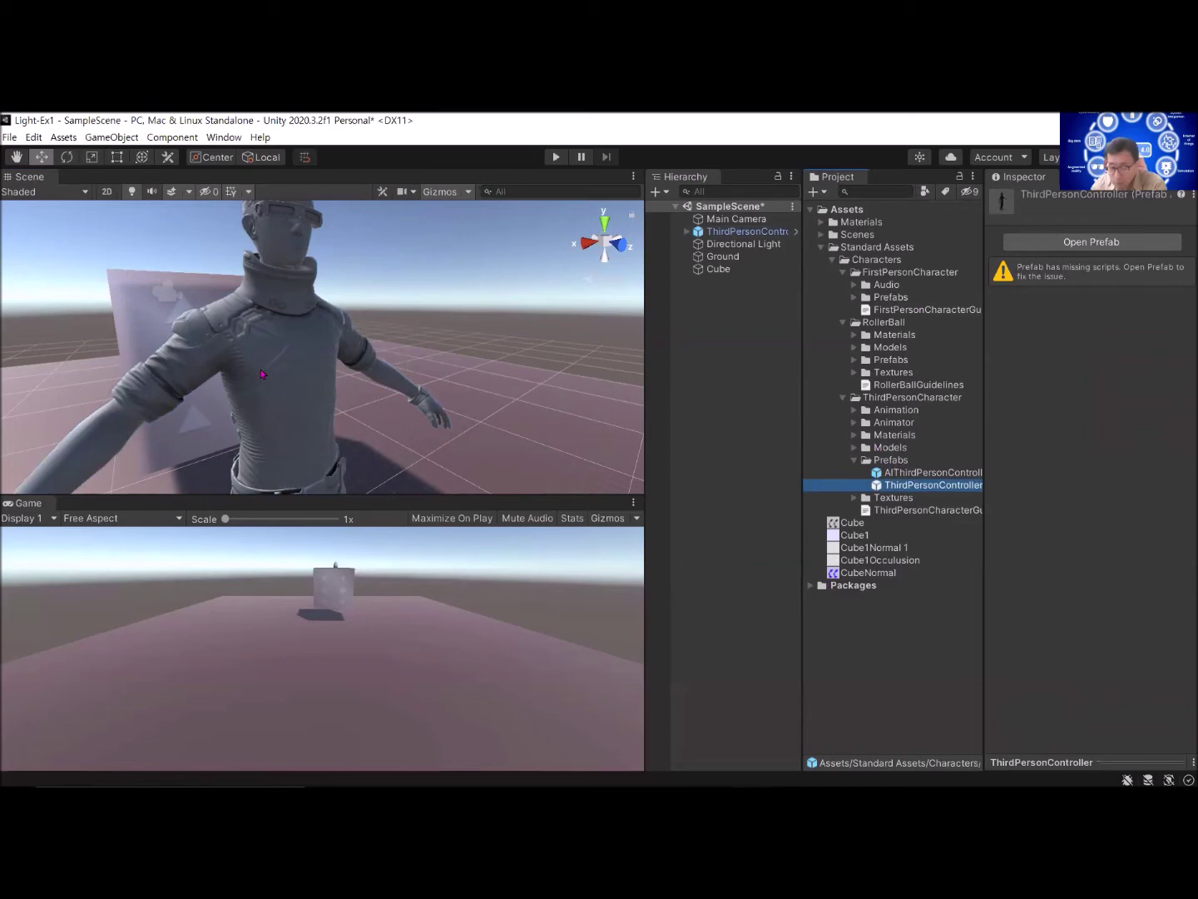
scroll(260, 377, "down", 5)
scroll(260, 376, "up", 5)
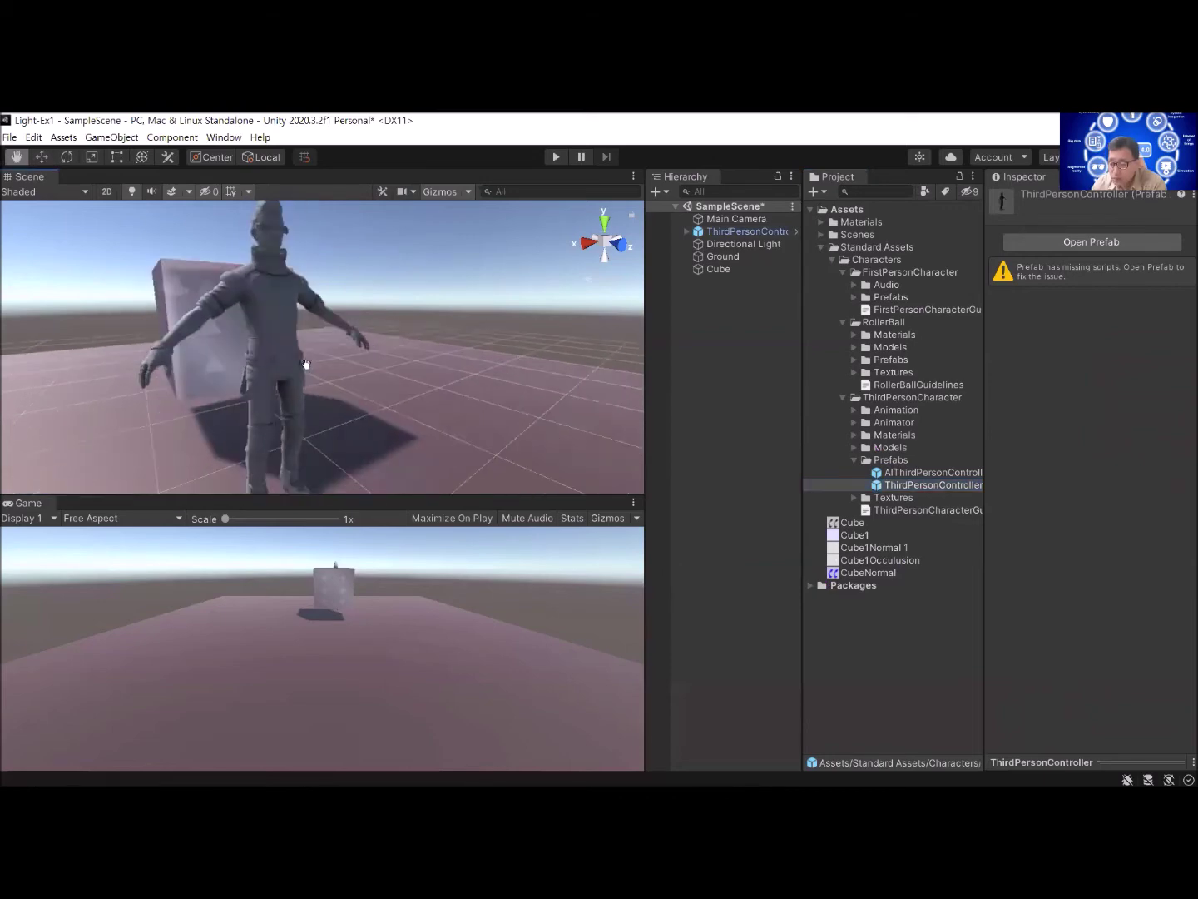
Step: Examine the ThirdPersonController's child objects EthanBody, EthanGlasses and EthanSkeleton, expanding the skeleton down to EthanLeftUpLeg
left_click(282, 358)
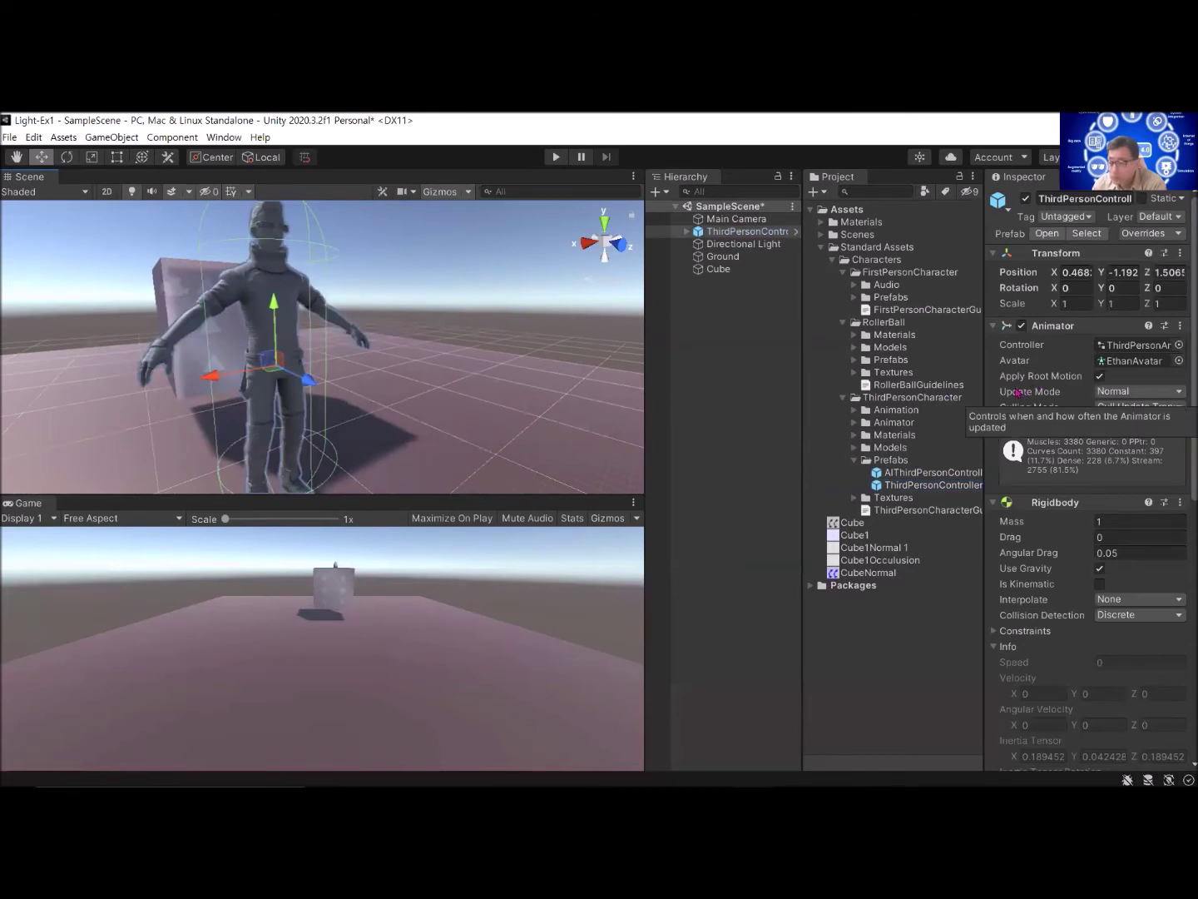
left_click(688, 231)
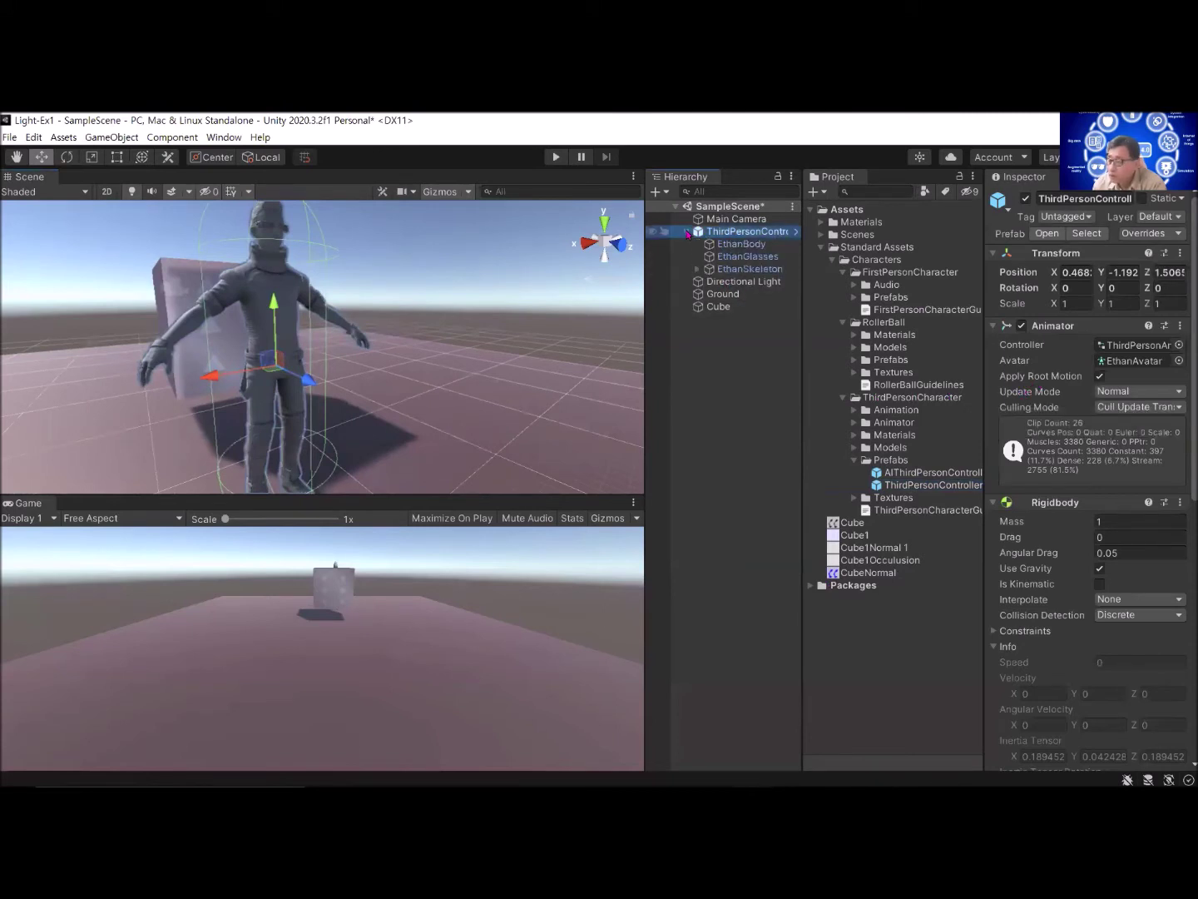
left_click(740, 243)
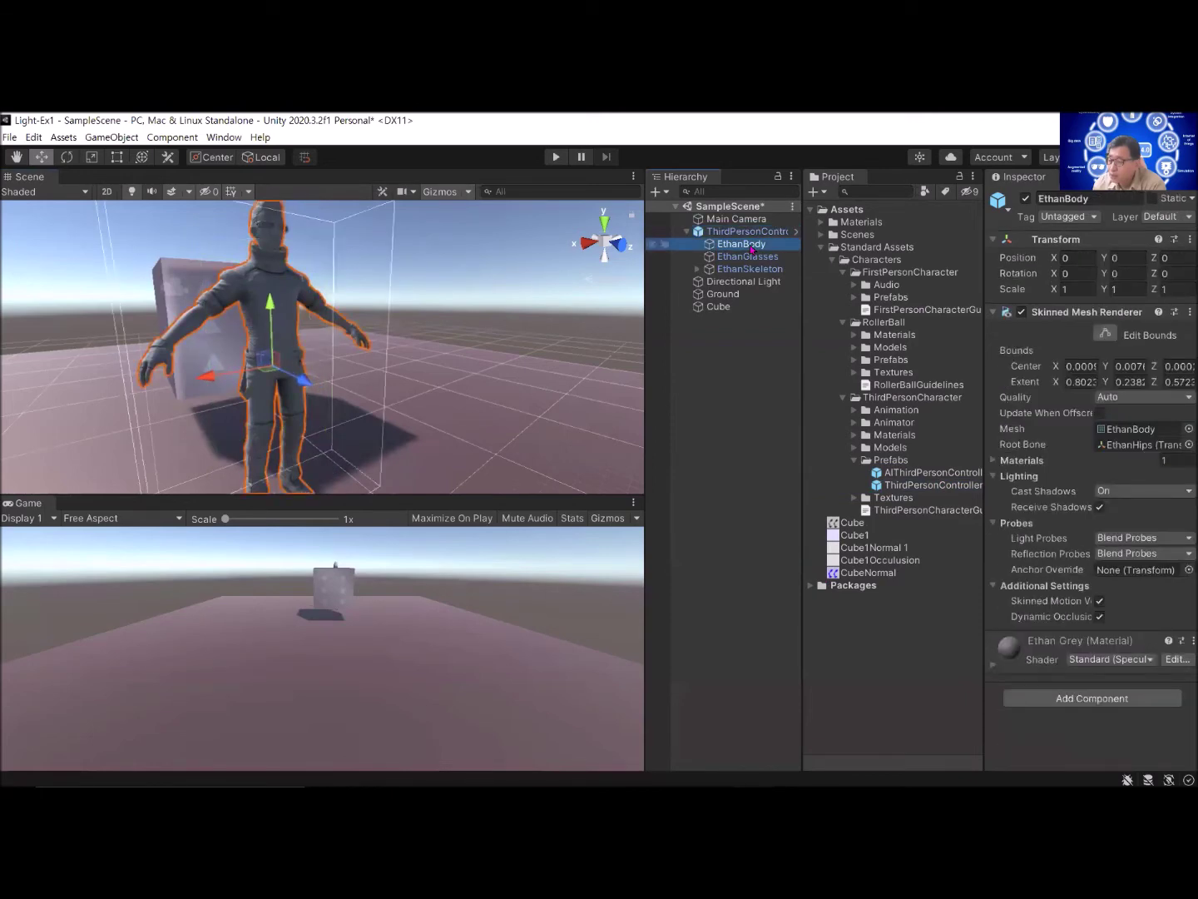
left_click(752, 256)
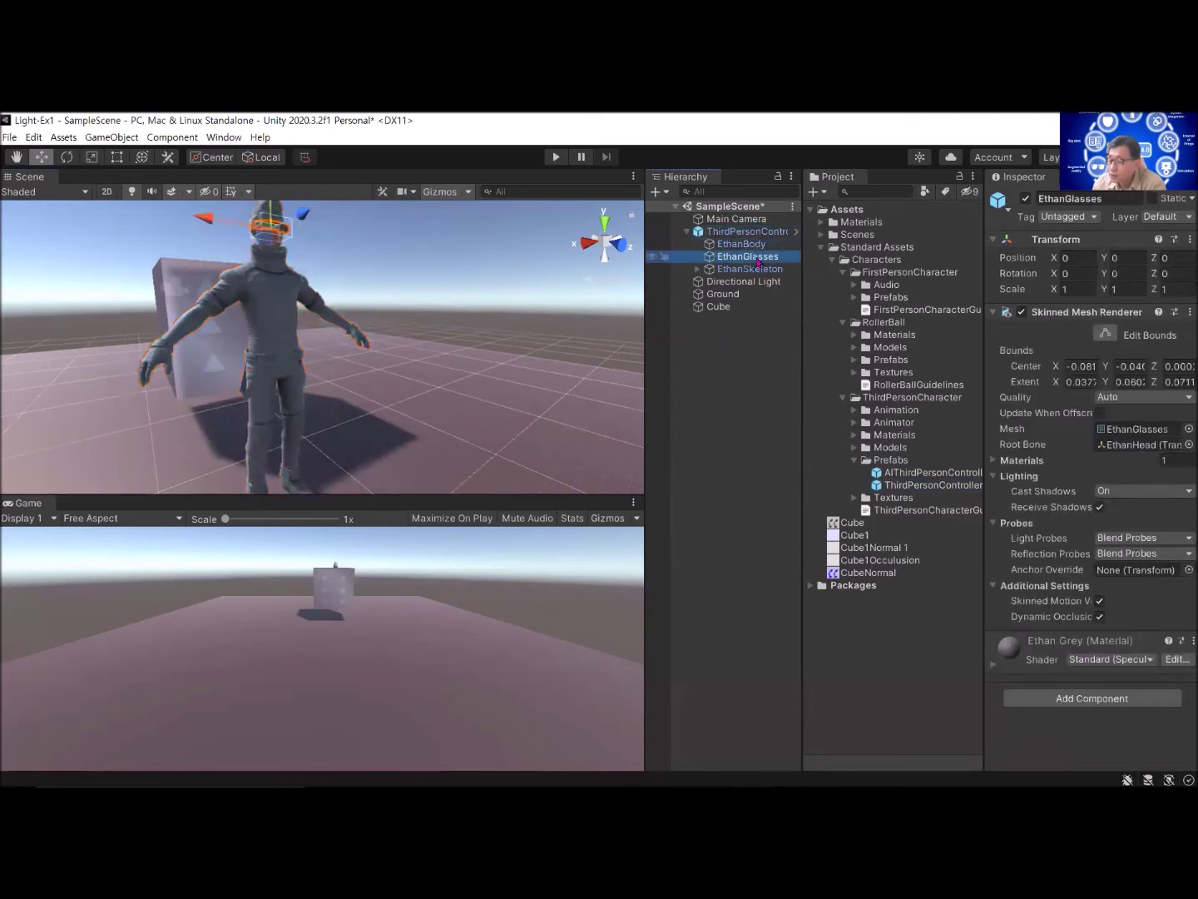
key("Up")
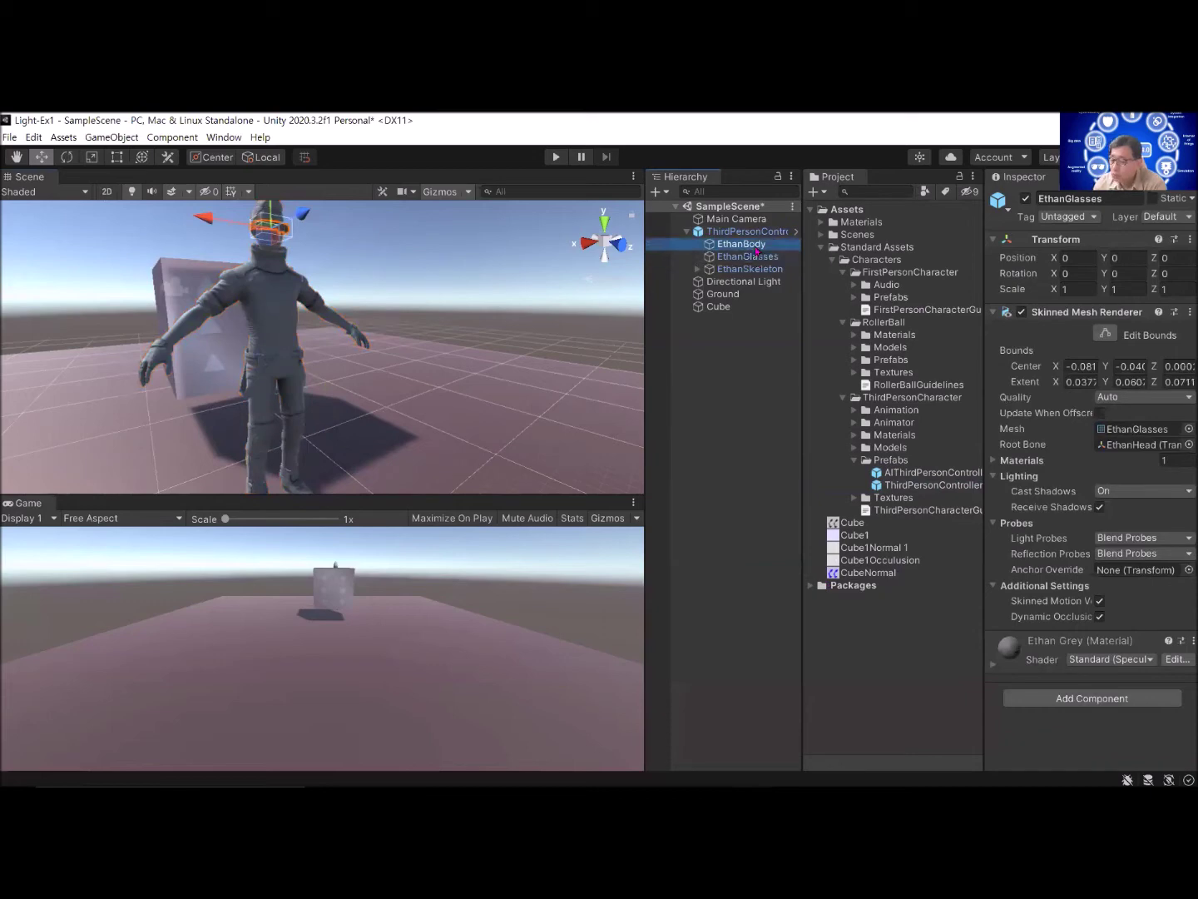
left_click(723, 270)
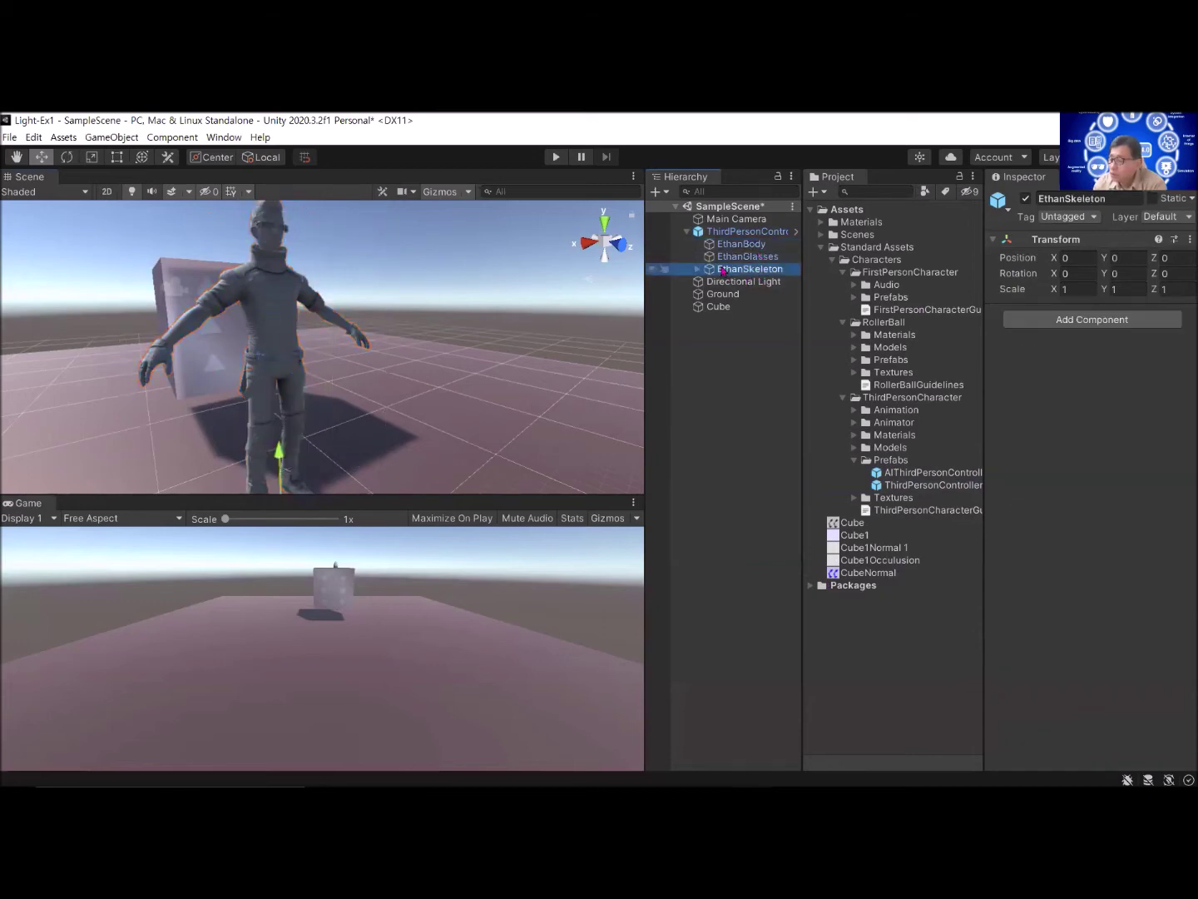
left_click(698, 268)
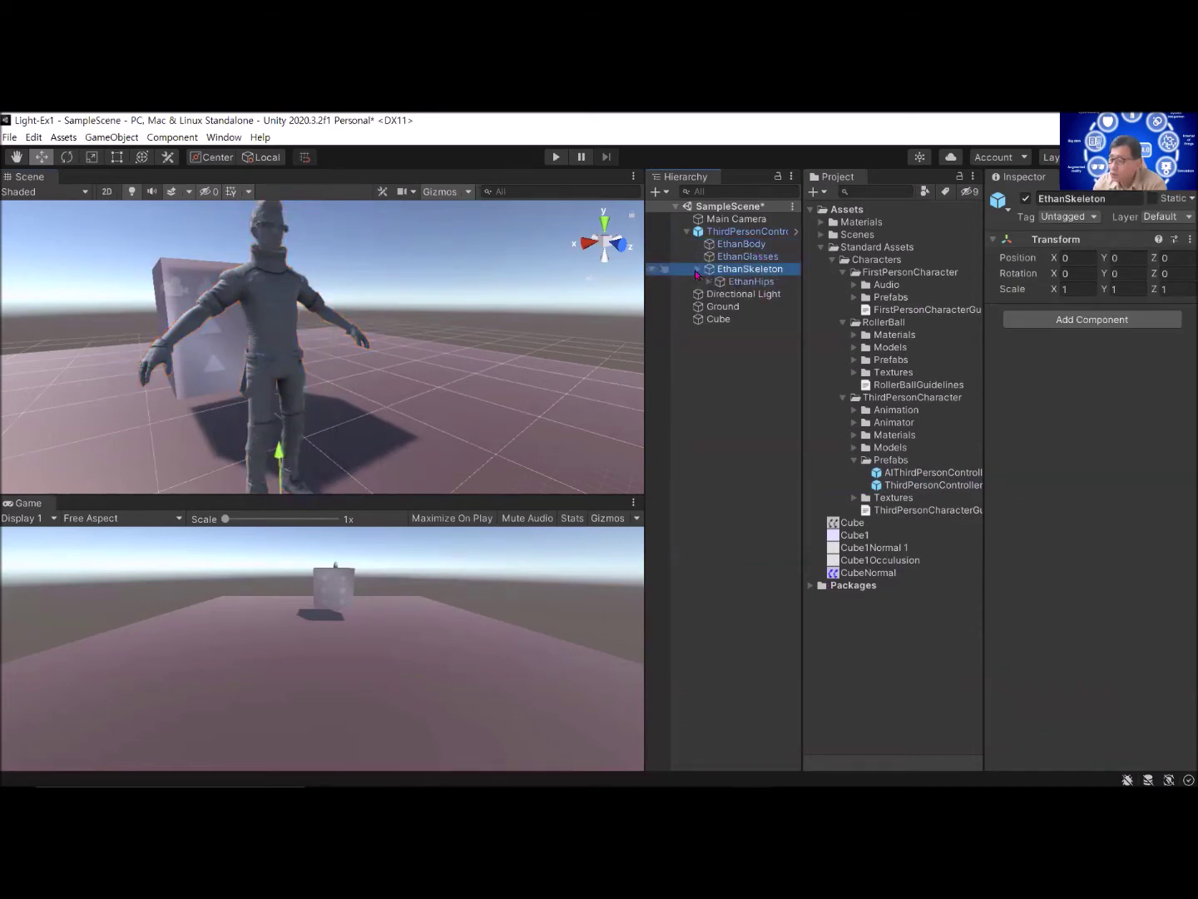
left_click(726, 283)
left_click(708, 280)
left_click(733, 293)
left_click(721, 293)
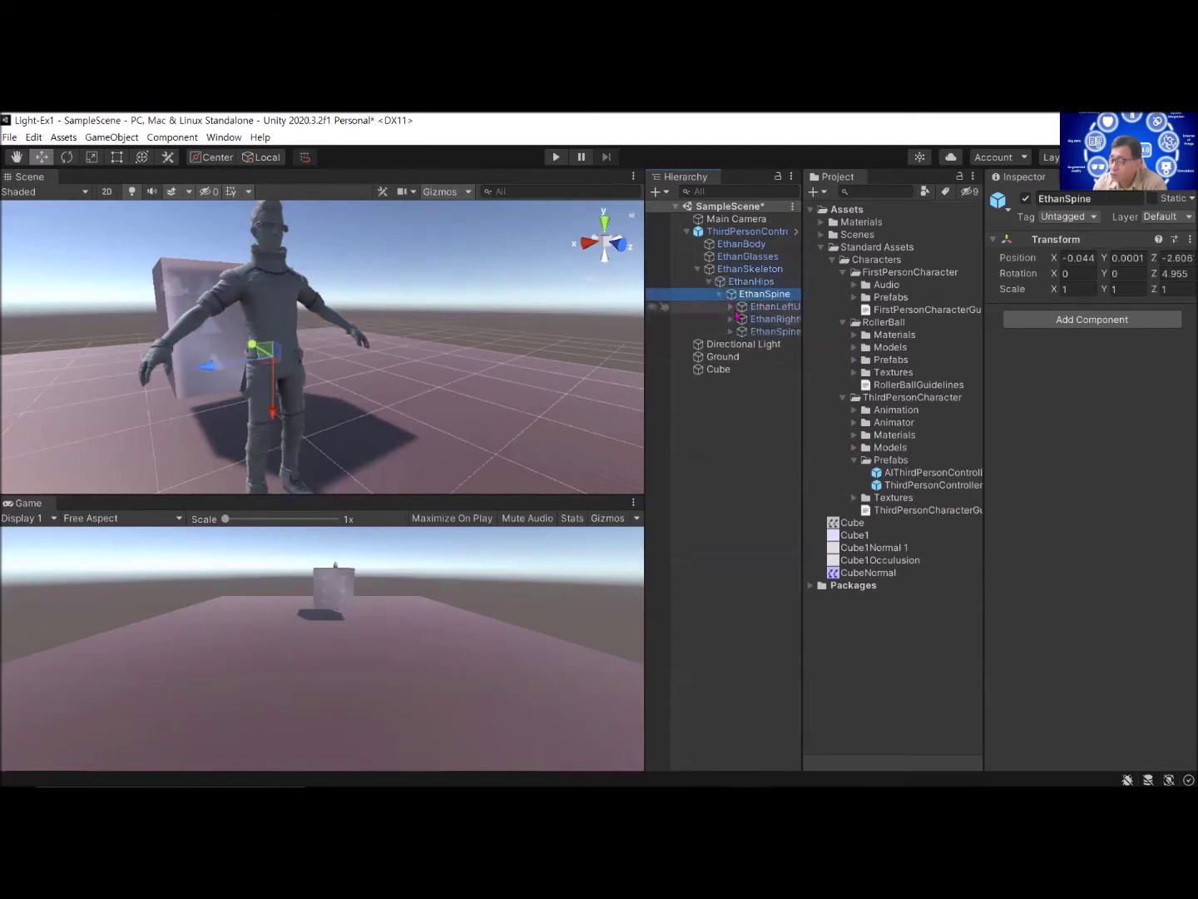
left_click(740, 307)
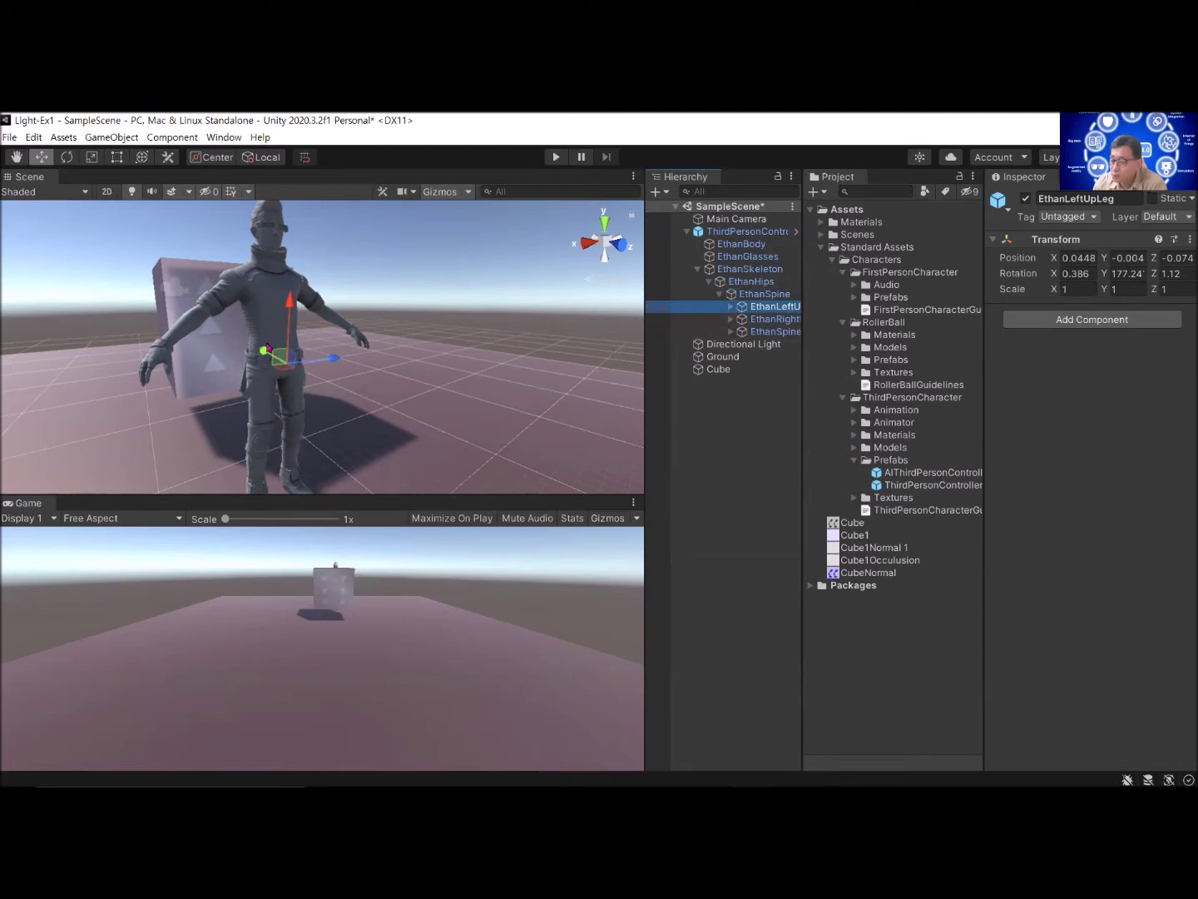
Step: Inspect the EthanGrey material assigned to EthanBody and its texture map settings
left_click(745, 243)
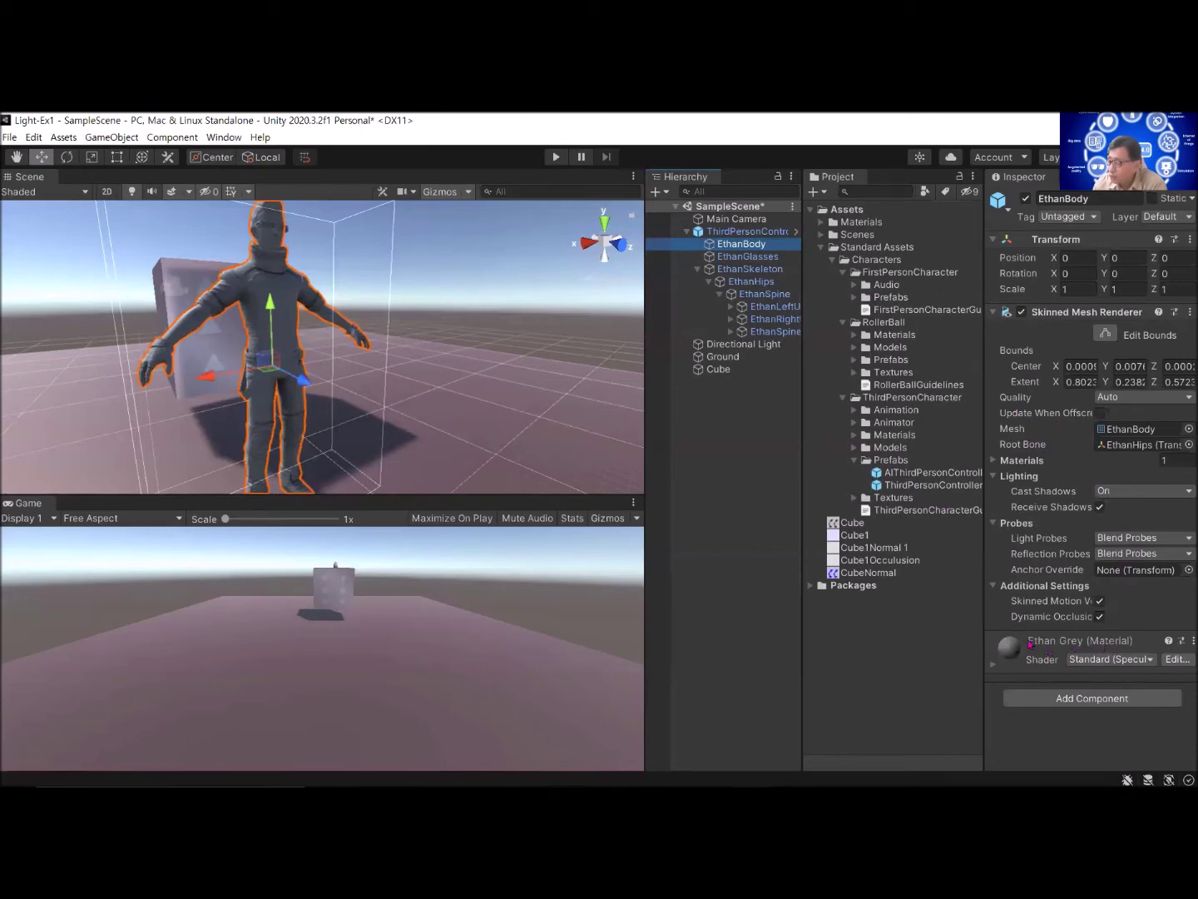
left_click(997, 665)
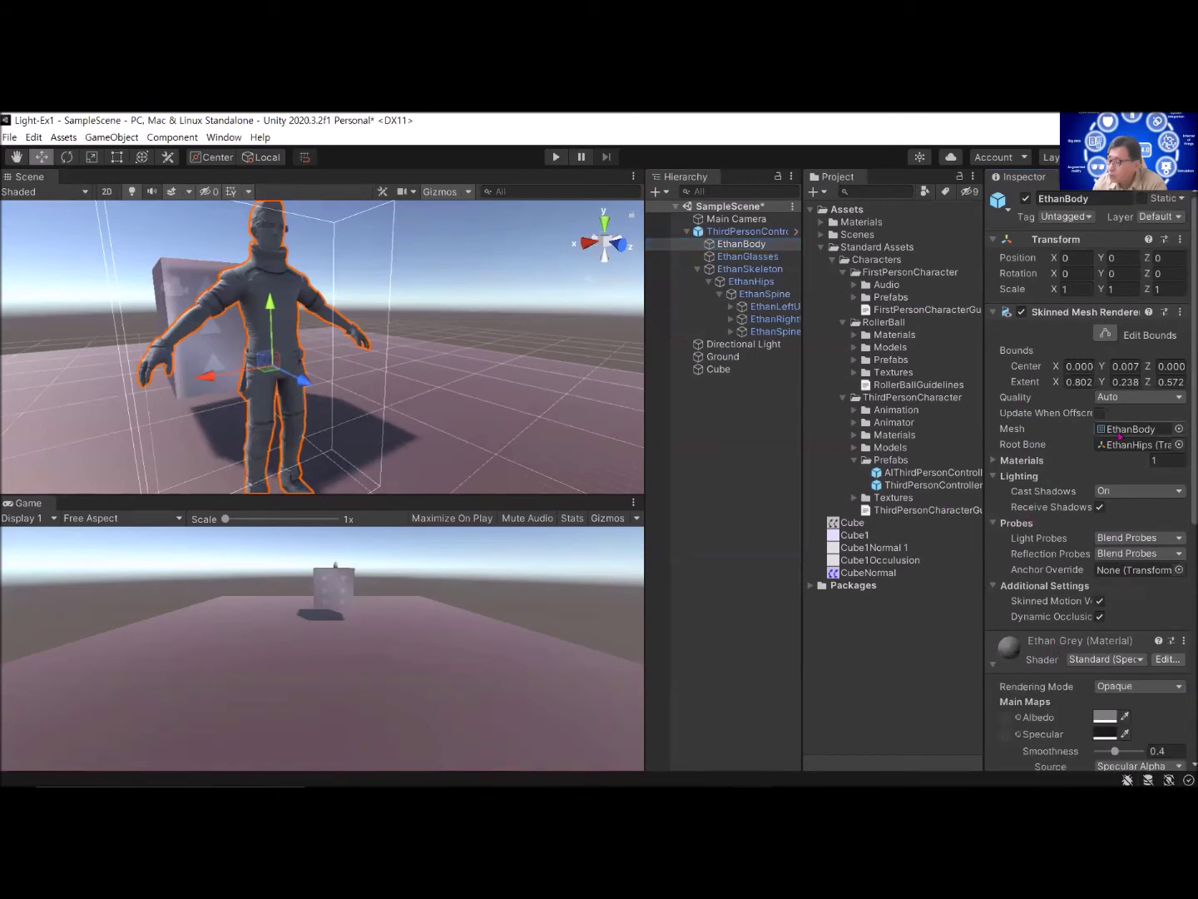
left_click(993, 461)
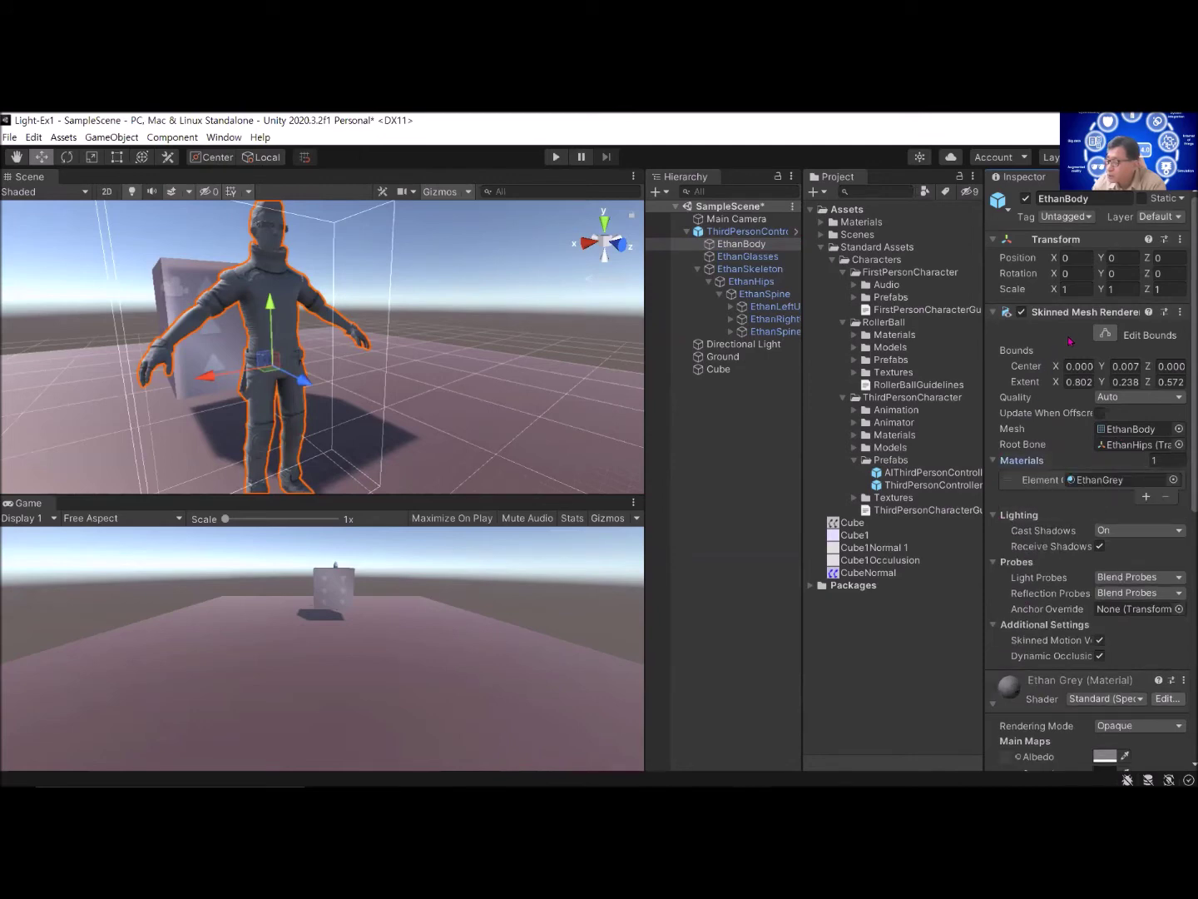
left_click(1106, 480)
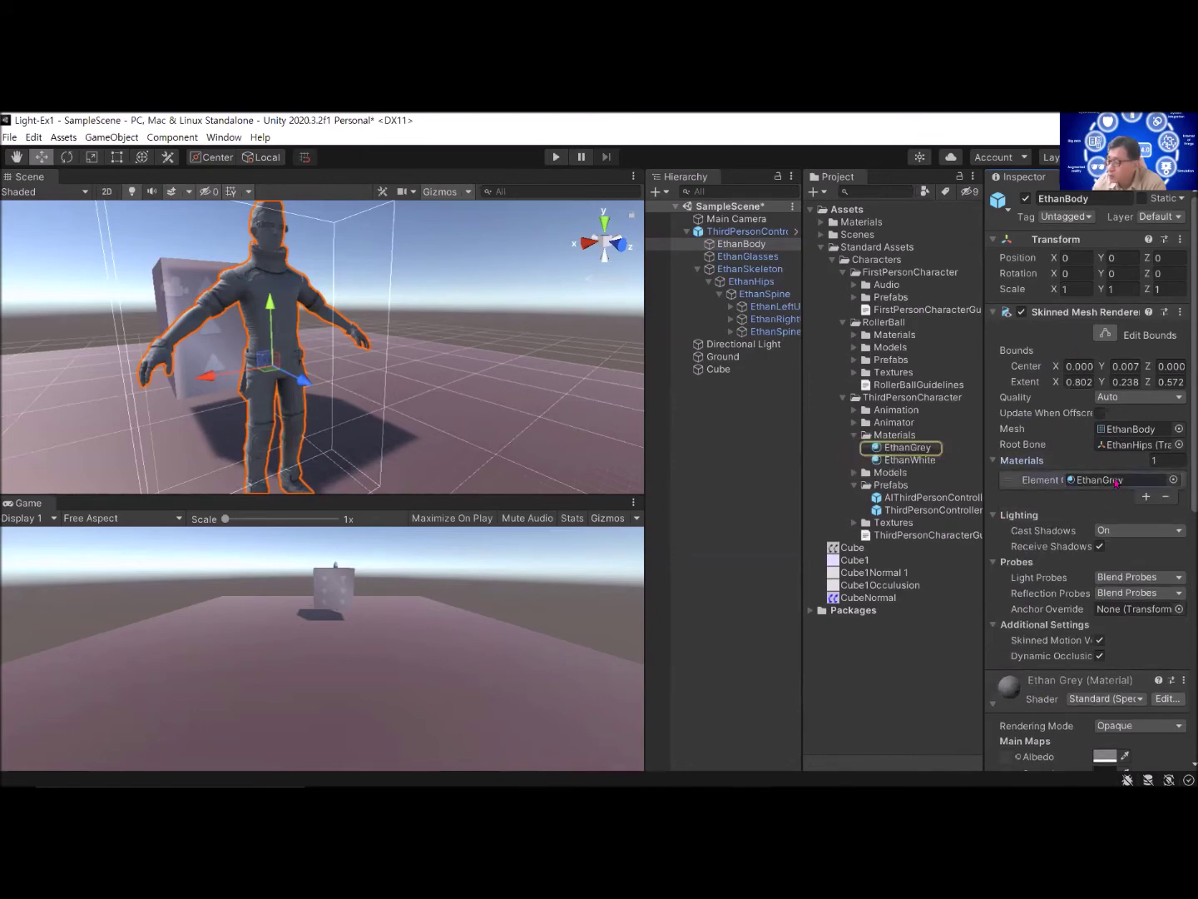
left_click(899, 451)
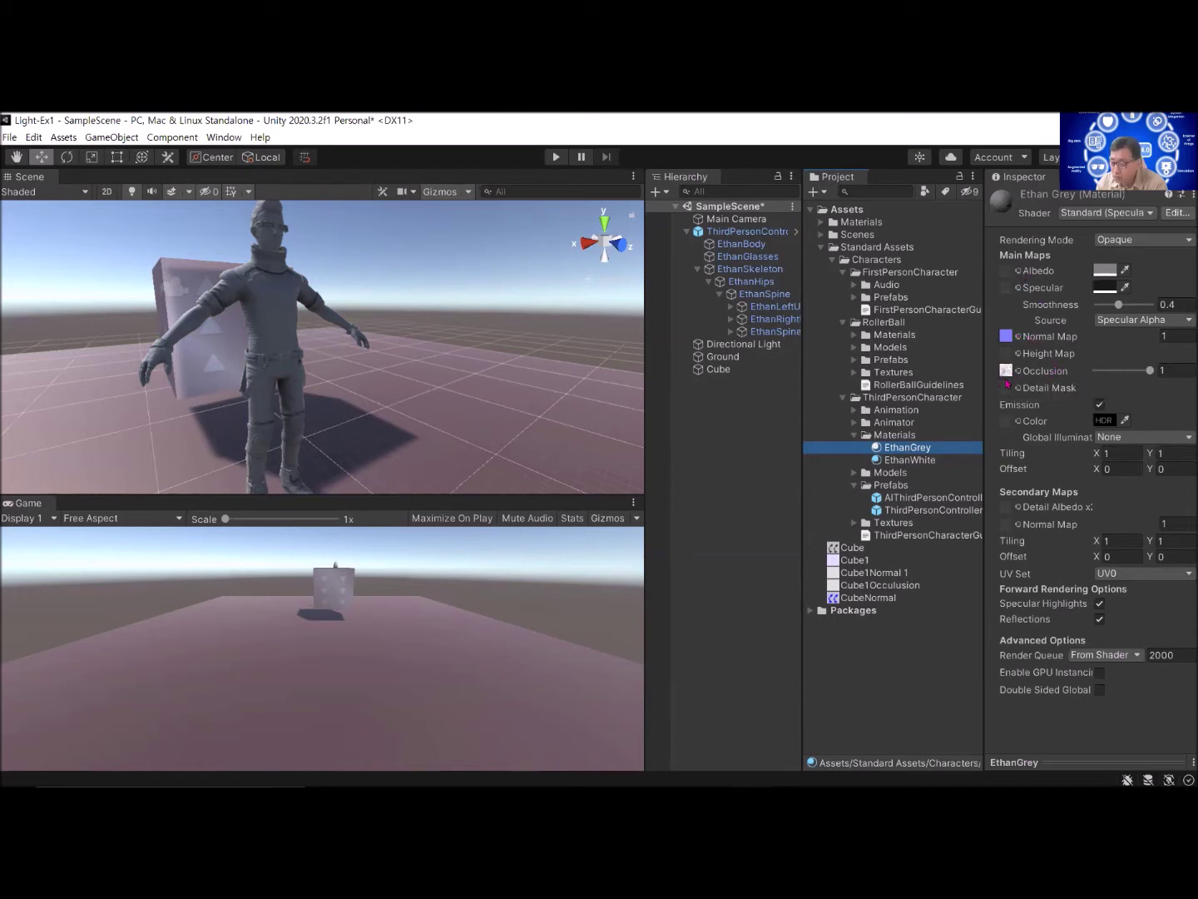
Step: Test the EthanGrey material with weaker occlusion and with no occlusion texture, and restore the EthanOcclusion map
left_click(1159, 370)
mouse_move(1151, 371)
left_mouse_down()
mouse_move(1098, 370)
mouse_move(1158, 377)
mouse_move(1122, 372)
left_mouse_up()
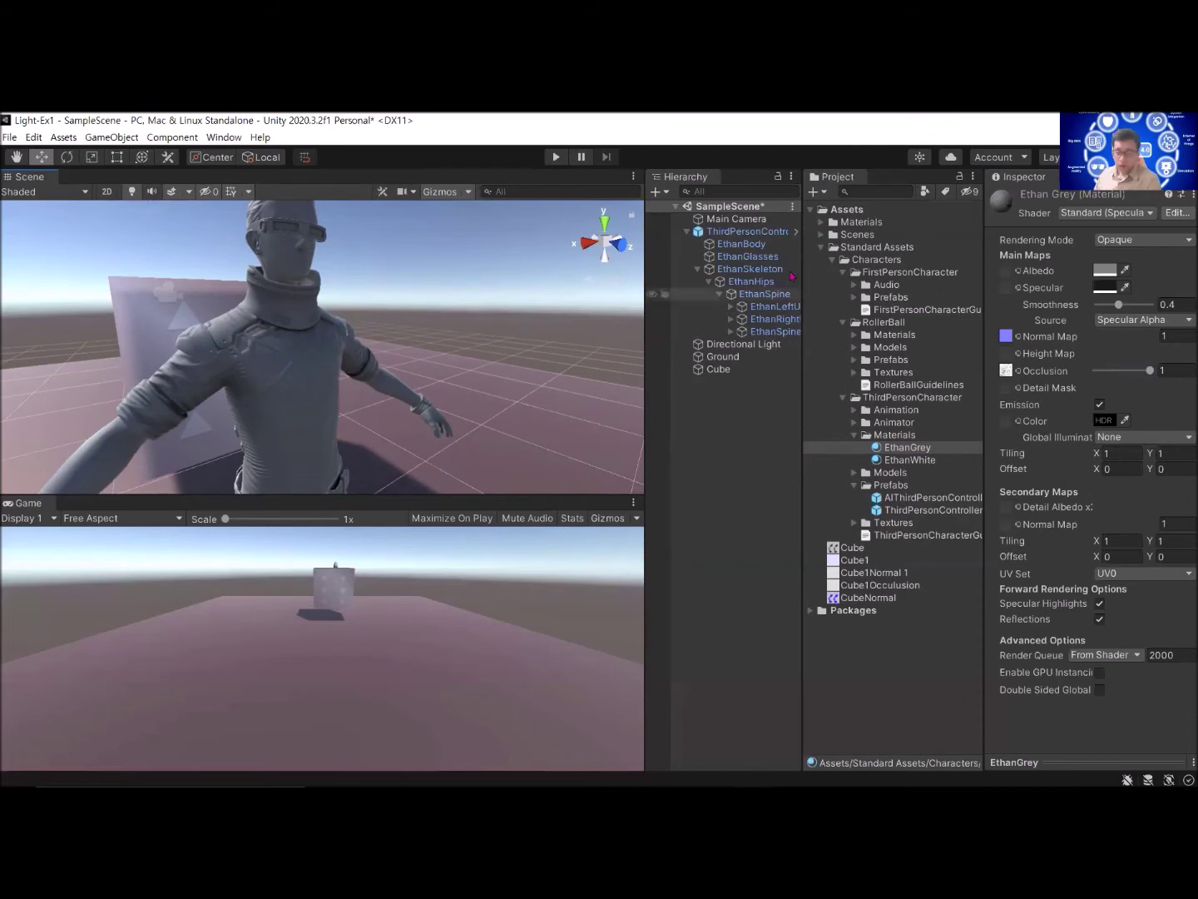
left_click(1018, 371)
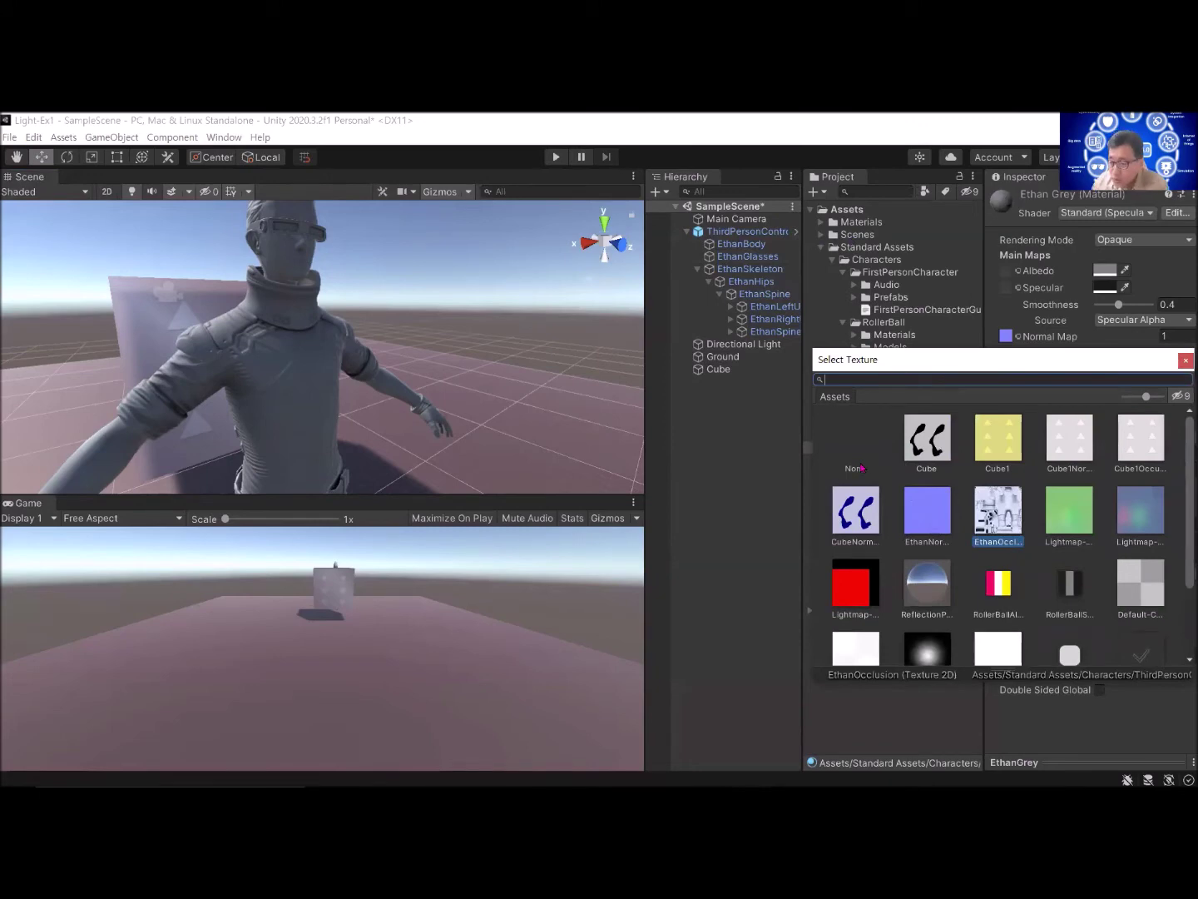
left_click(861, 468)
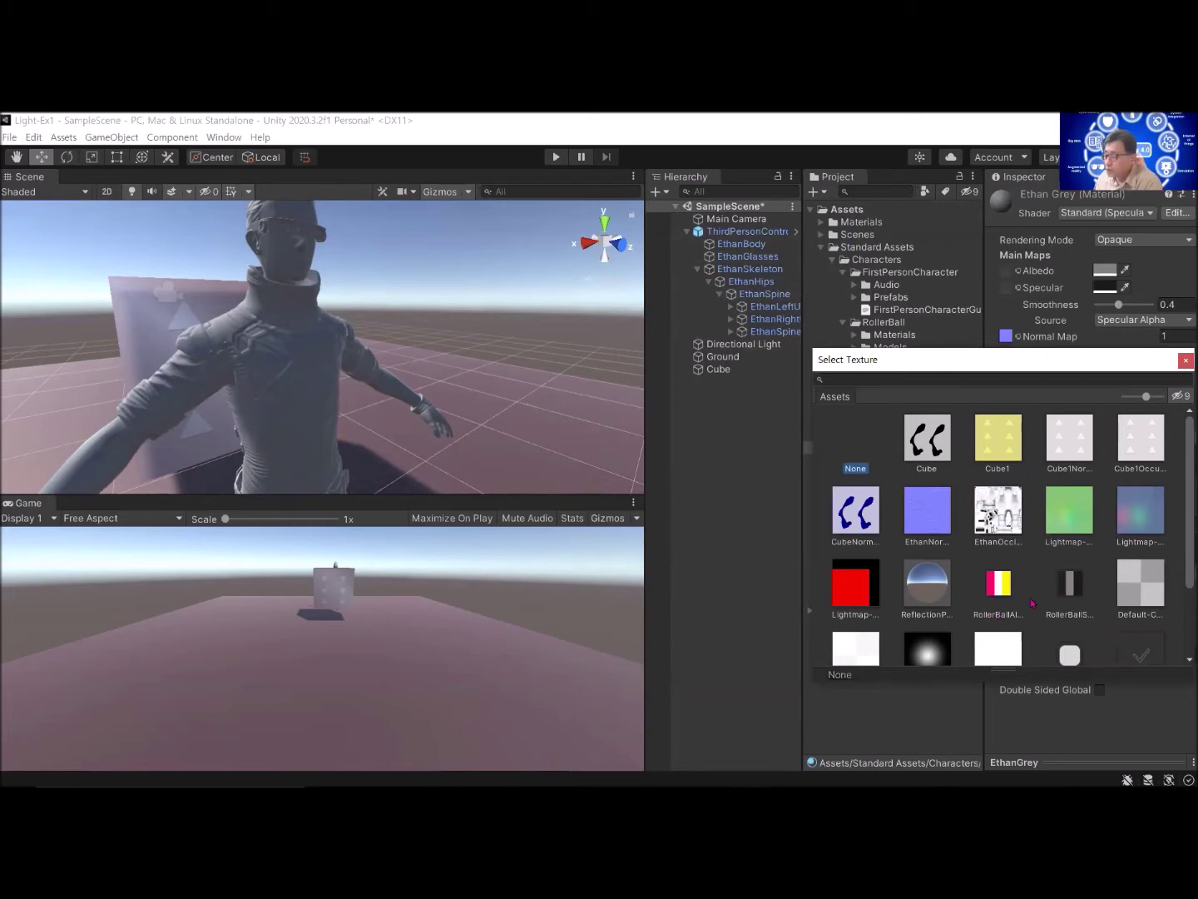
left_click(999, 525)
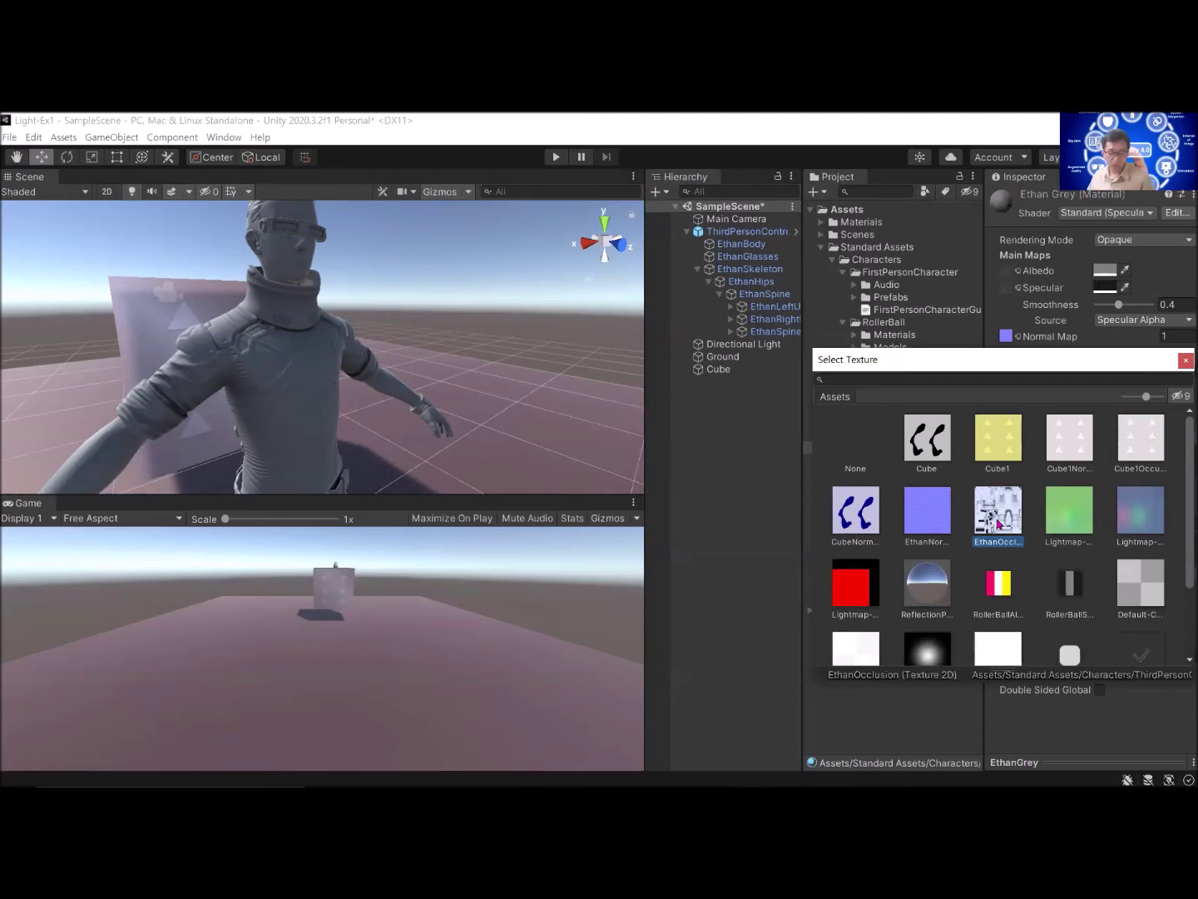
left_click_drag(916, 359, 387, 343)
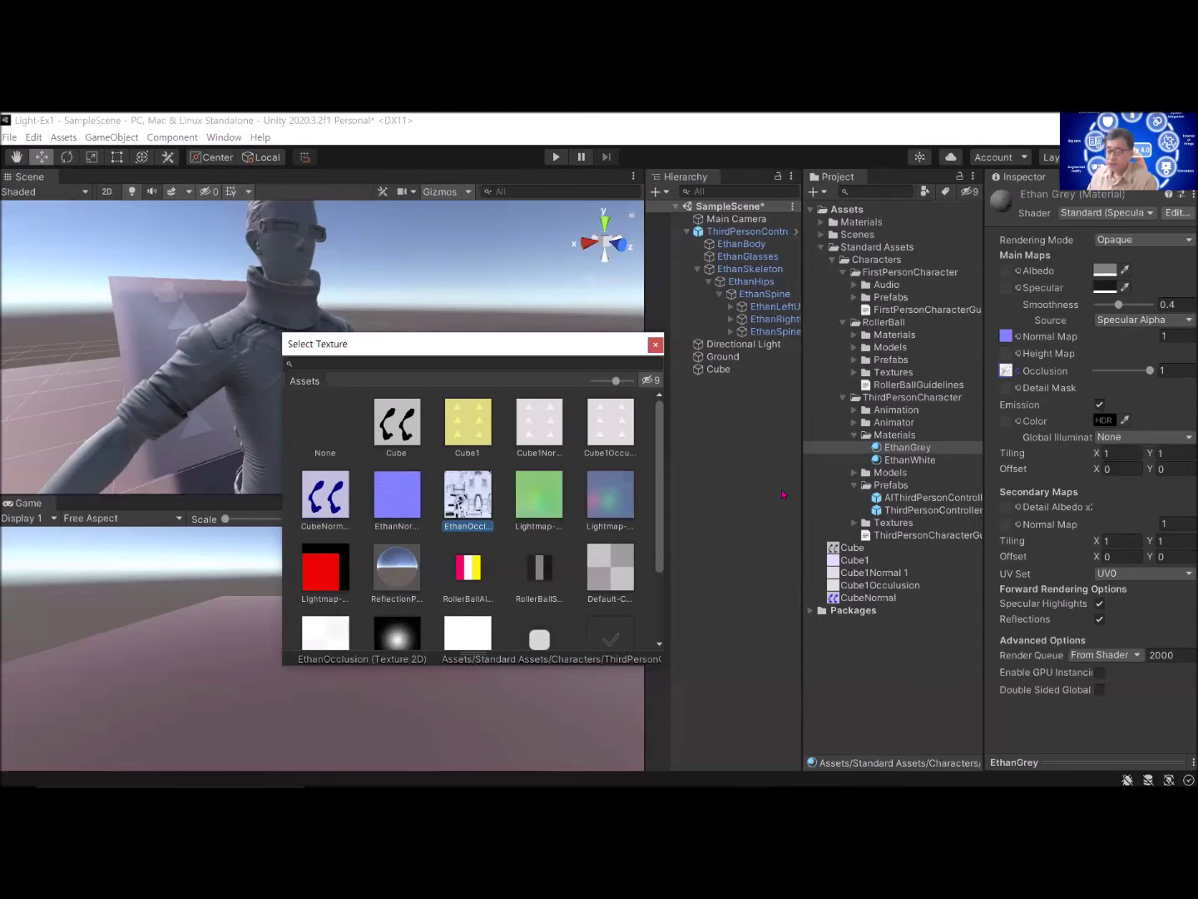
left_click(656, 346)
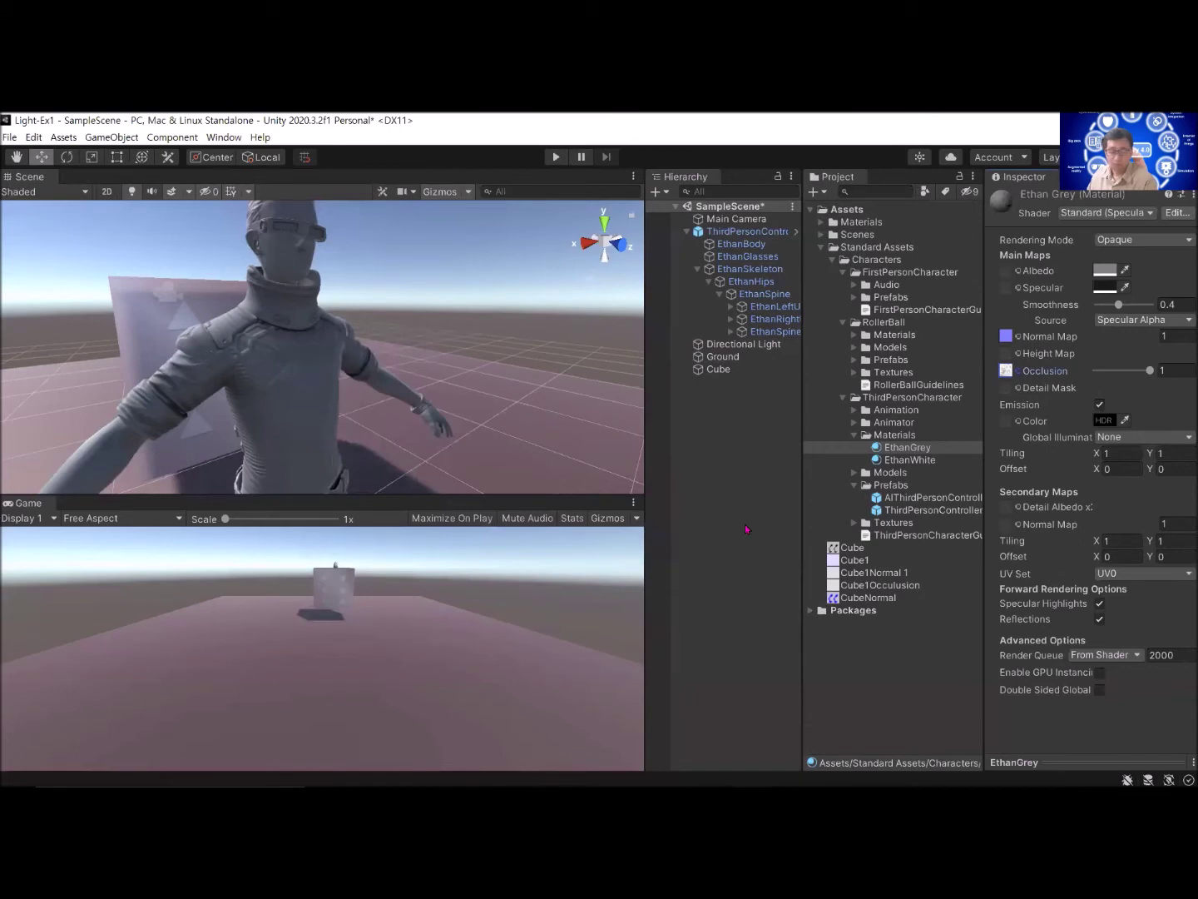
Step: Collapse the ThirdPersonController object in the scene hierarchy and deactivate it
left_click(687, 231)
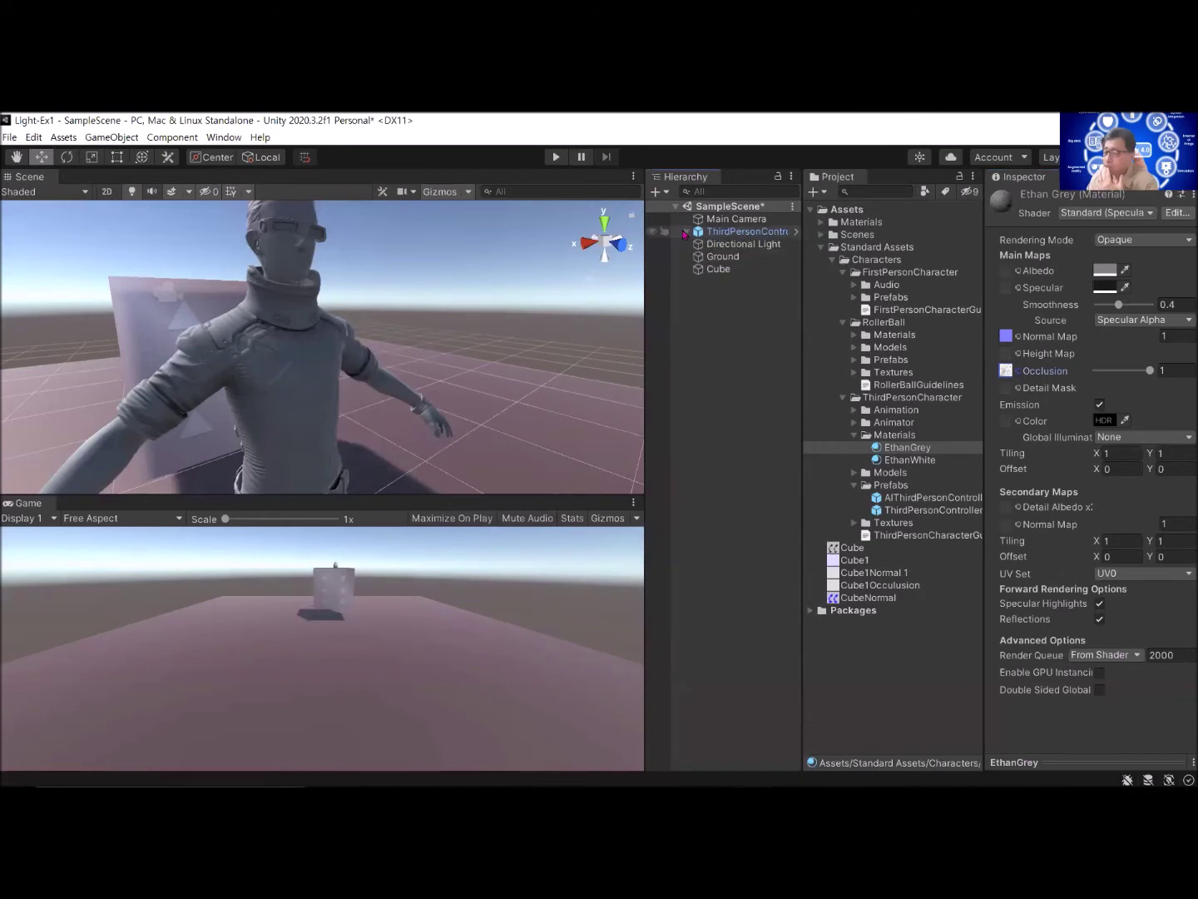
left_click(732, 233)
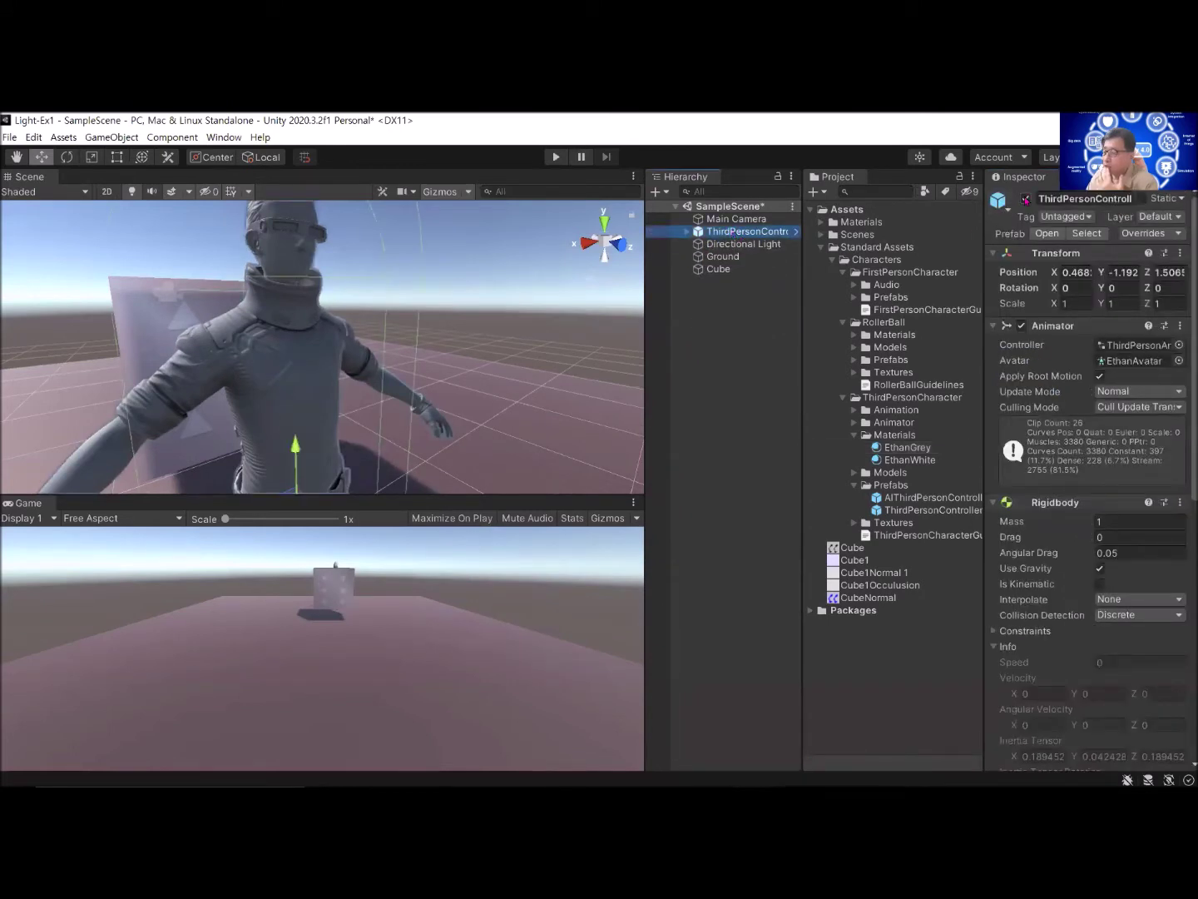
left_click(1026, 199)
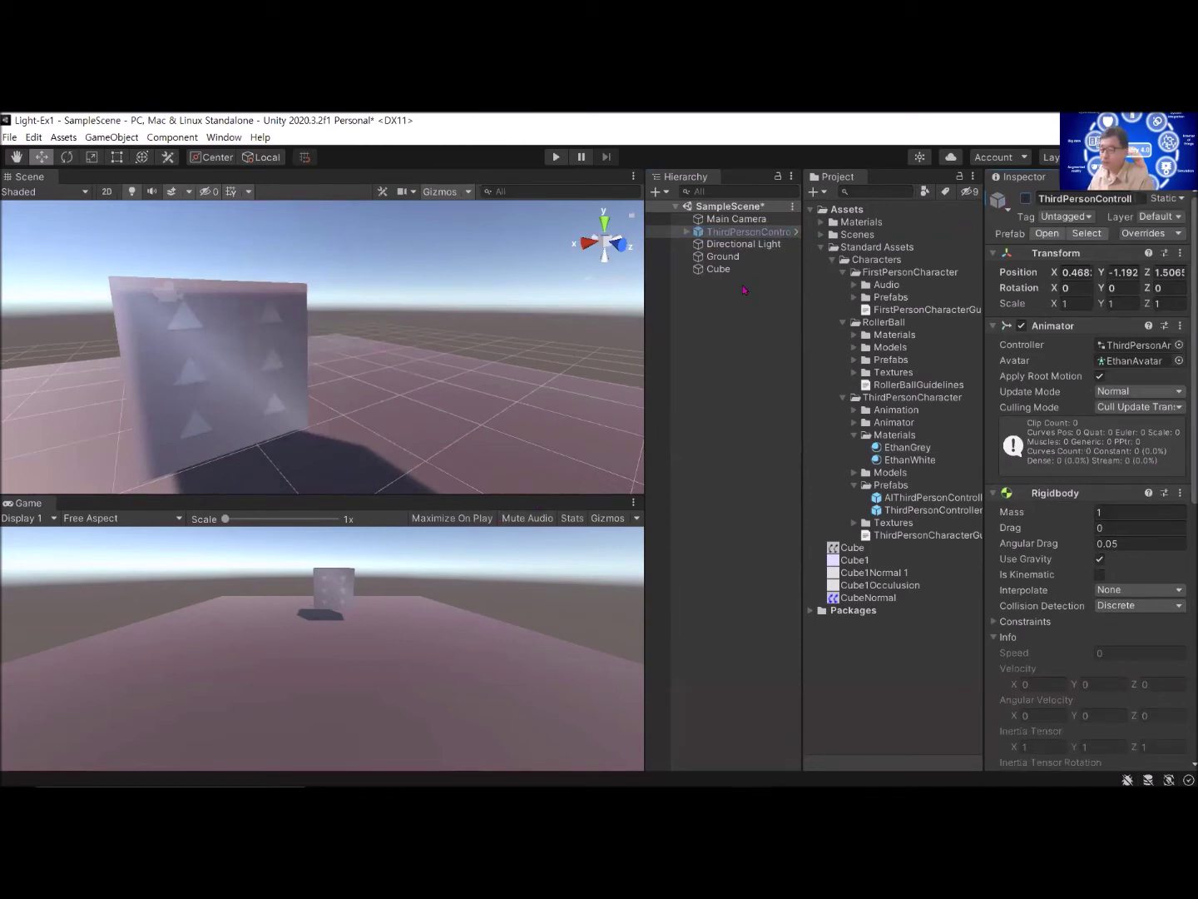
Step: Change the albedo colour of the Ground material in Assets/Materials to near black
left_click(723, 257)
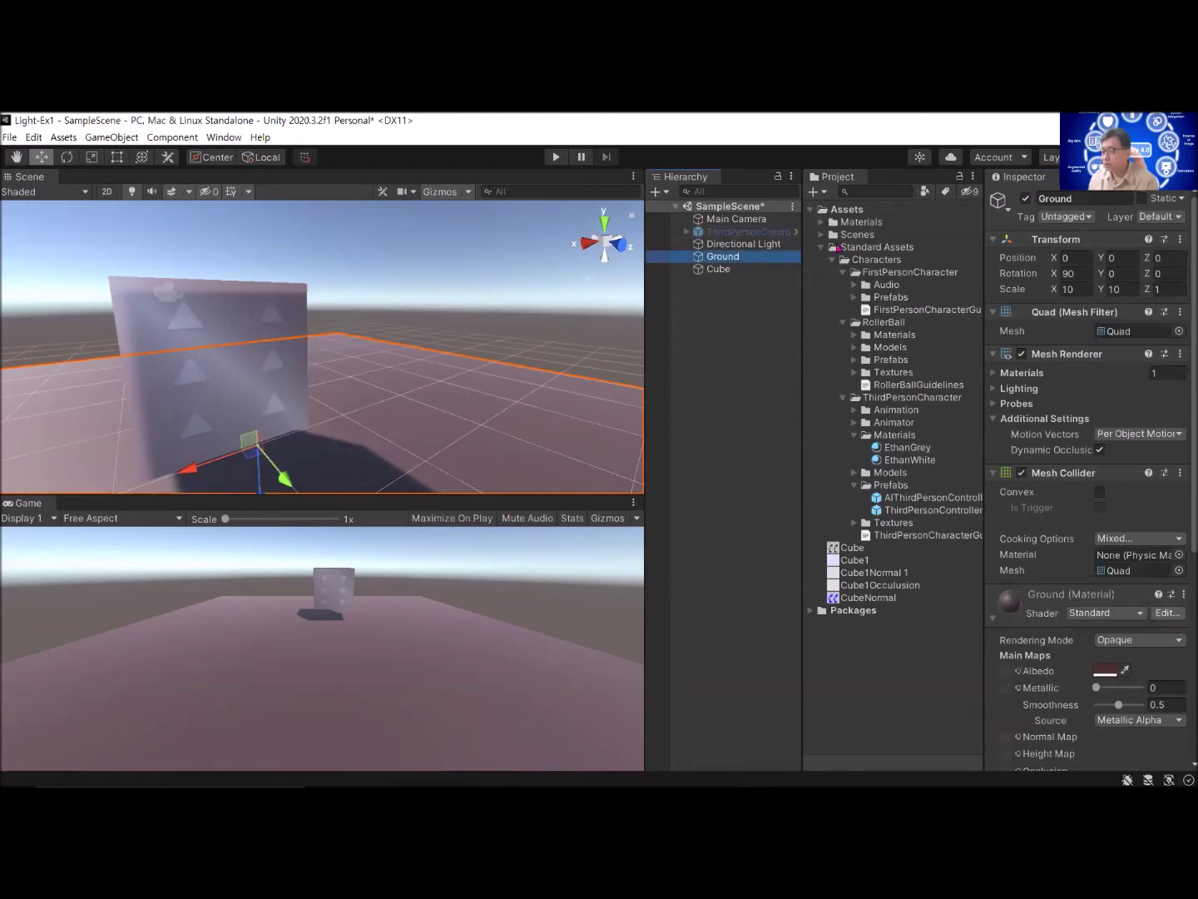
left_click(820, 222)
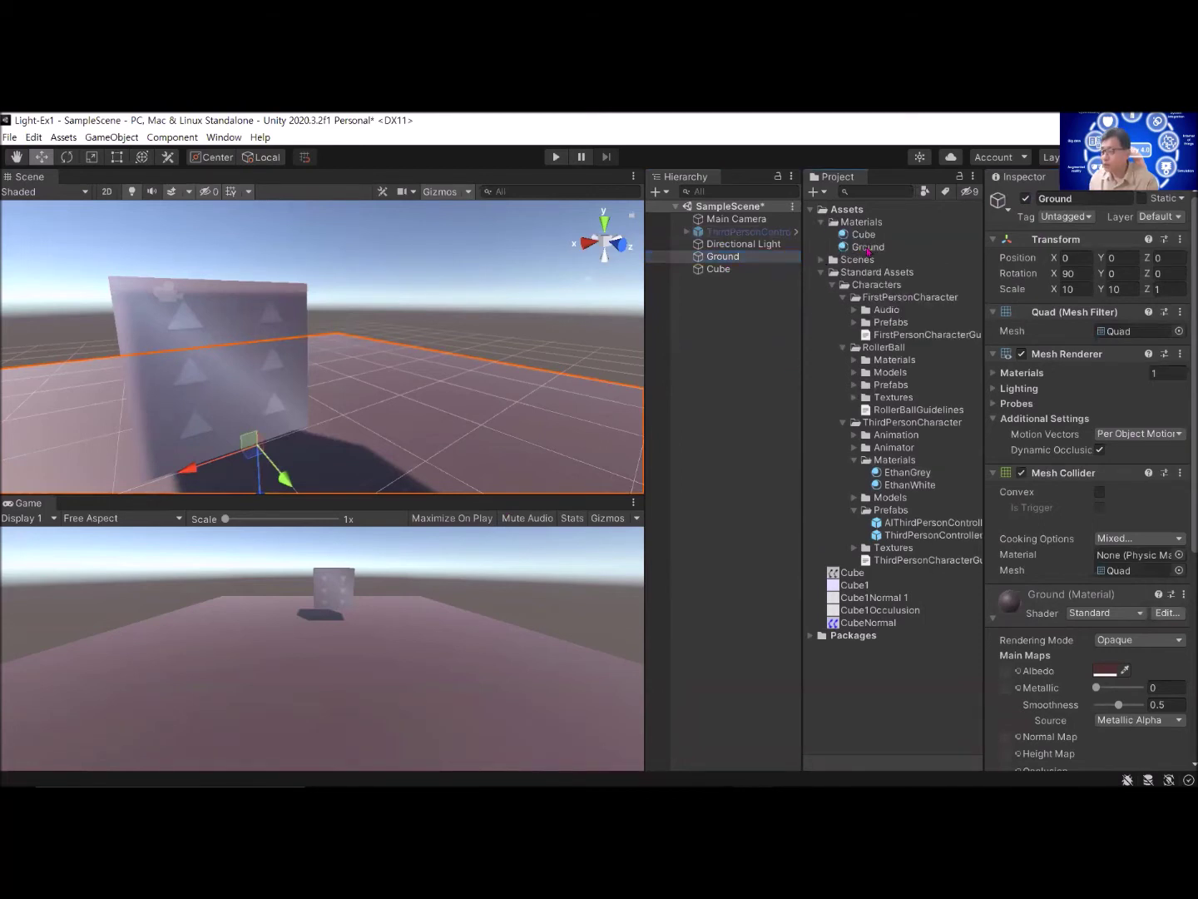
left_click(867, 248)
left_click(1105, 265)
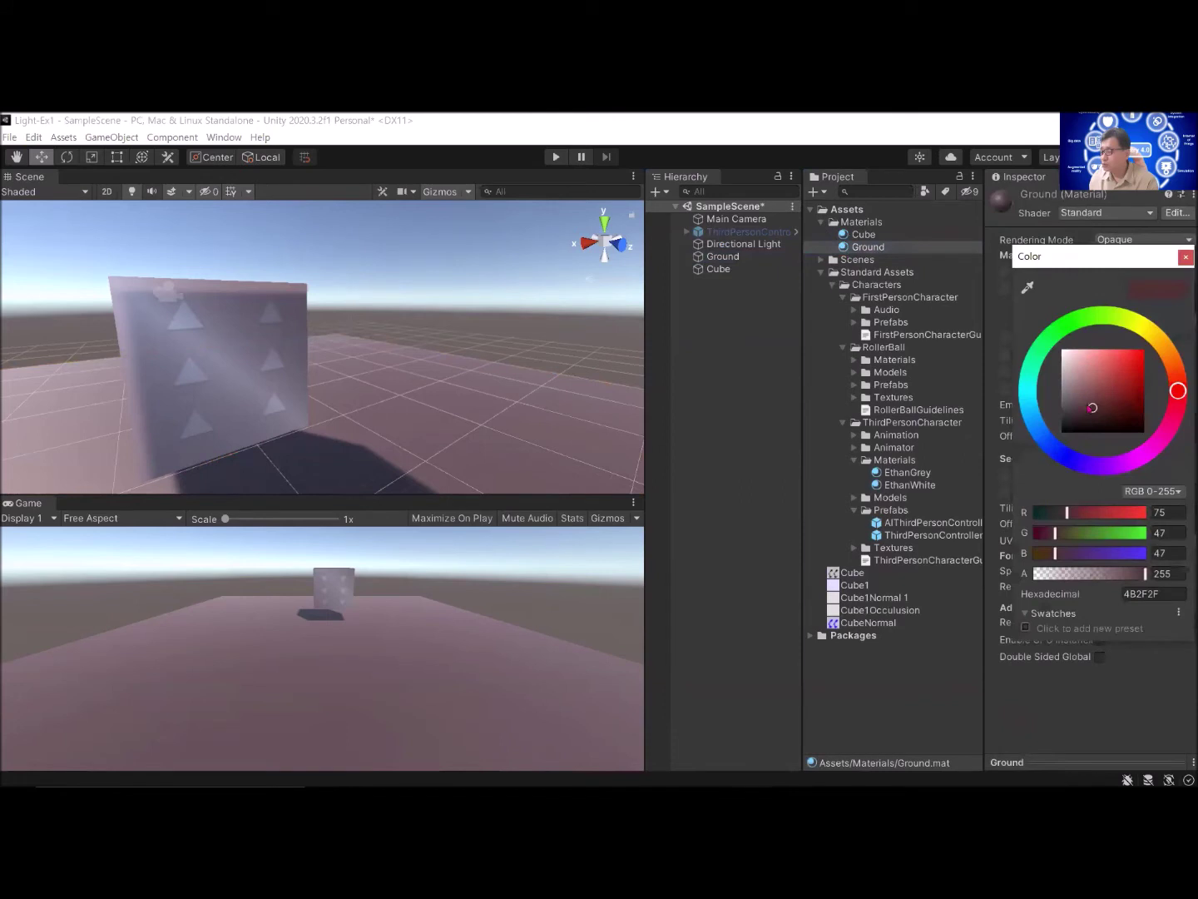
left_click_drag(1097, 418, 1068, 426)
left_click(764, 375)
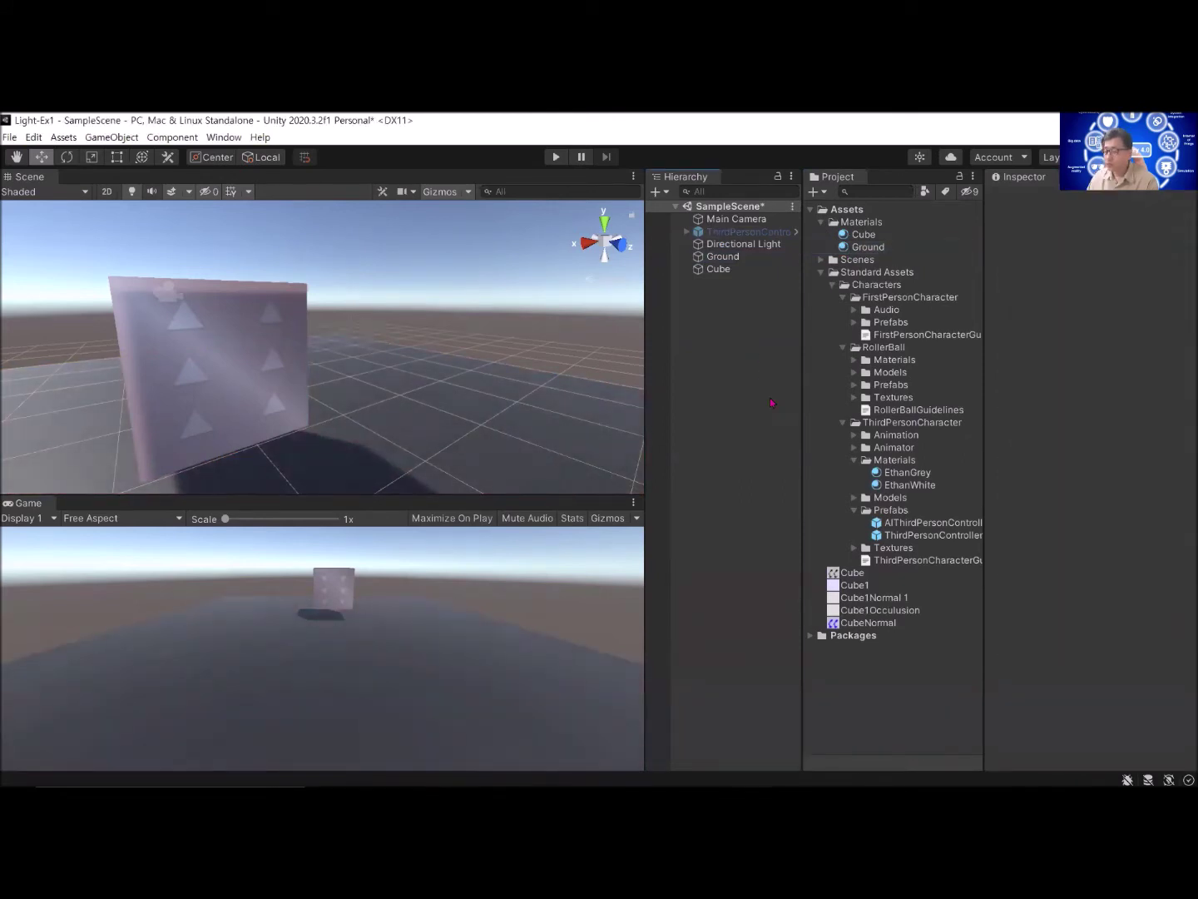
Step: Apply the Cube texture from Assets to the Cube object and inspect the footprint-like pattern on its faces
left_click_drag(846, 575, 715, 273)
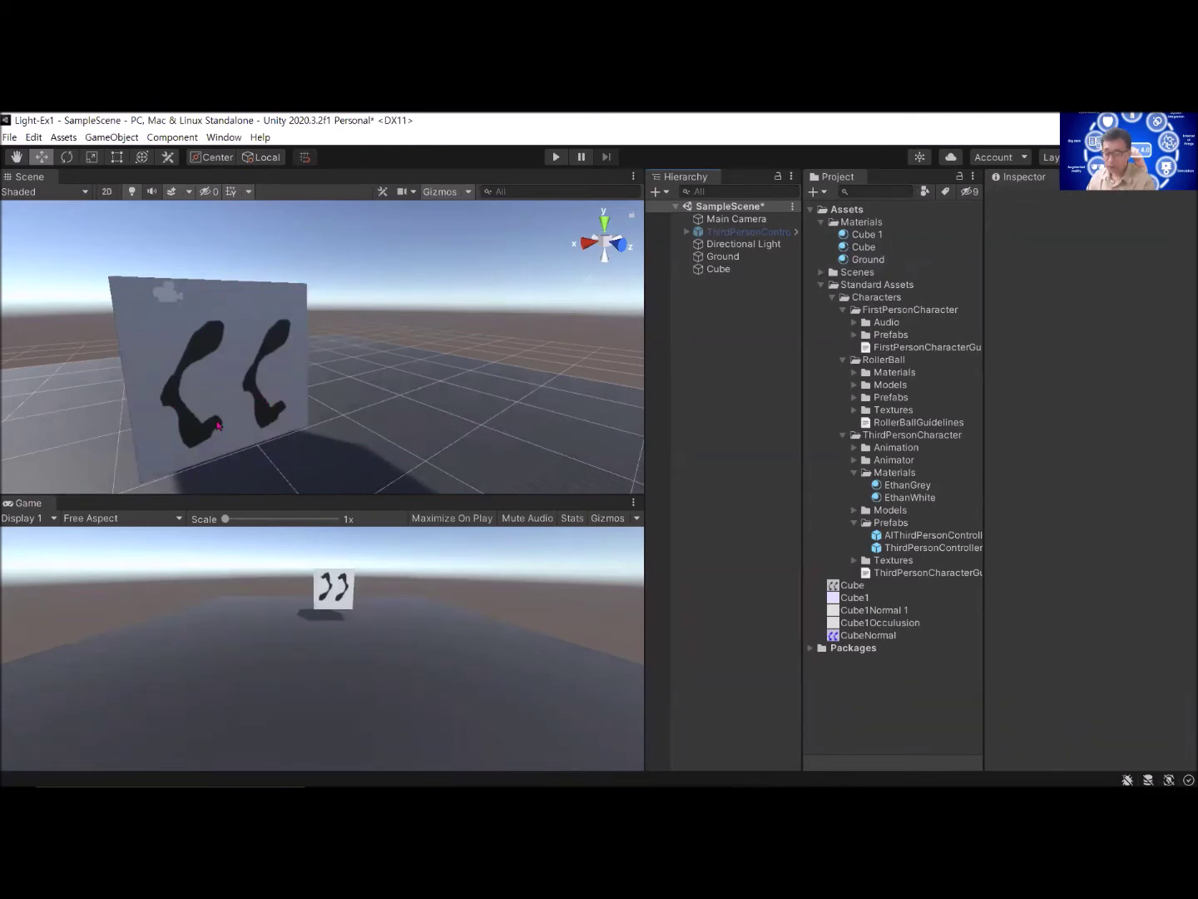
left_click_drag(192, 403, 312, 357, "alt")
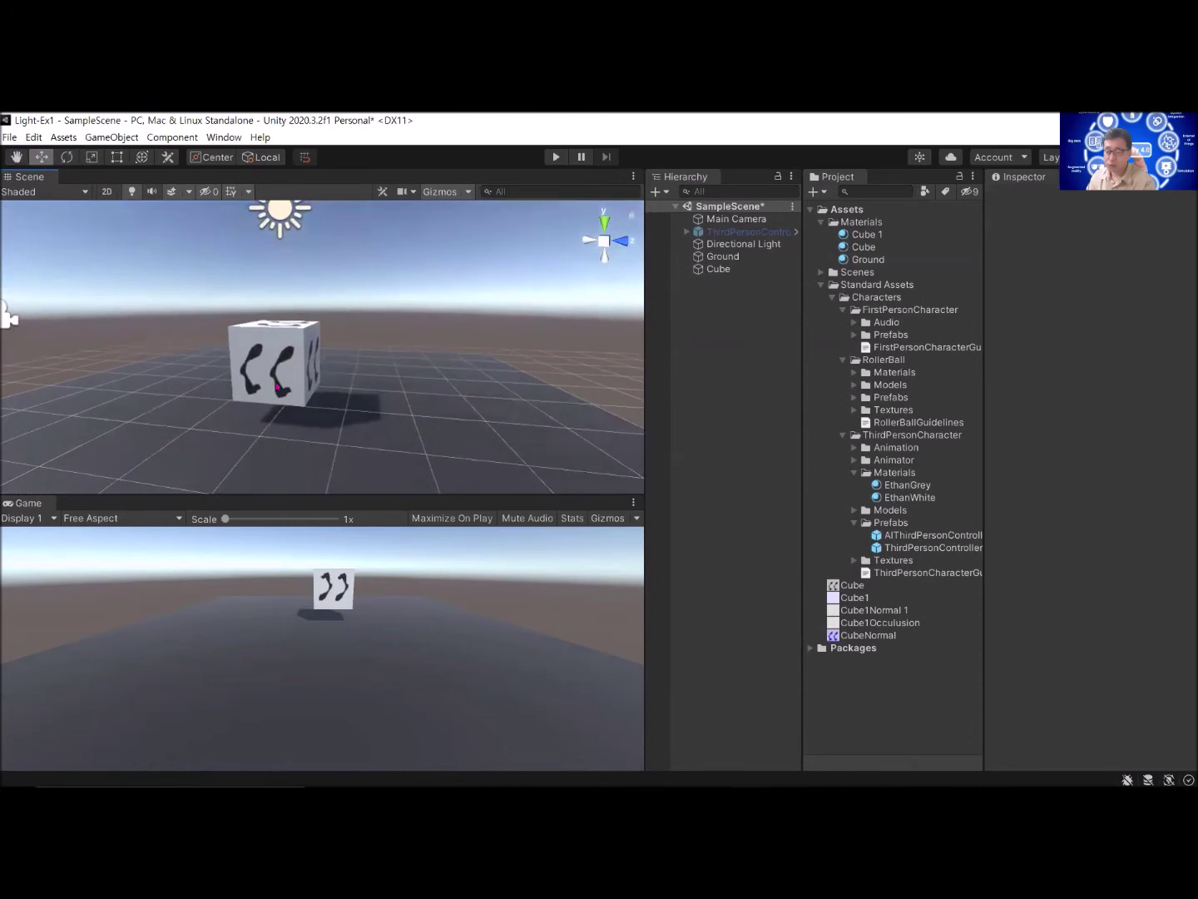
scroll(285, 380, "up", 3)
middle_click_drag(286, 380, 293, 371)
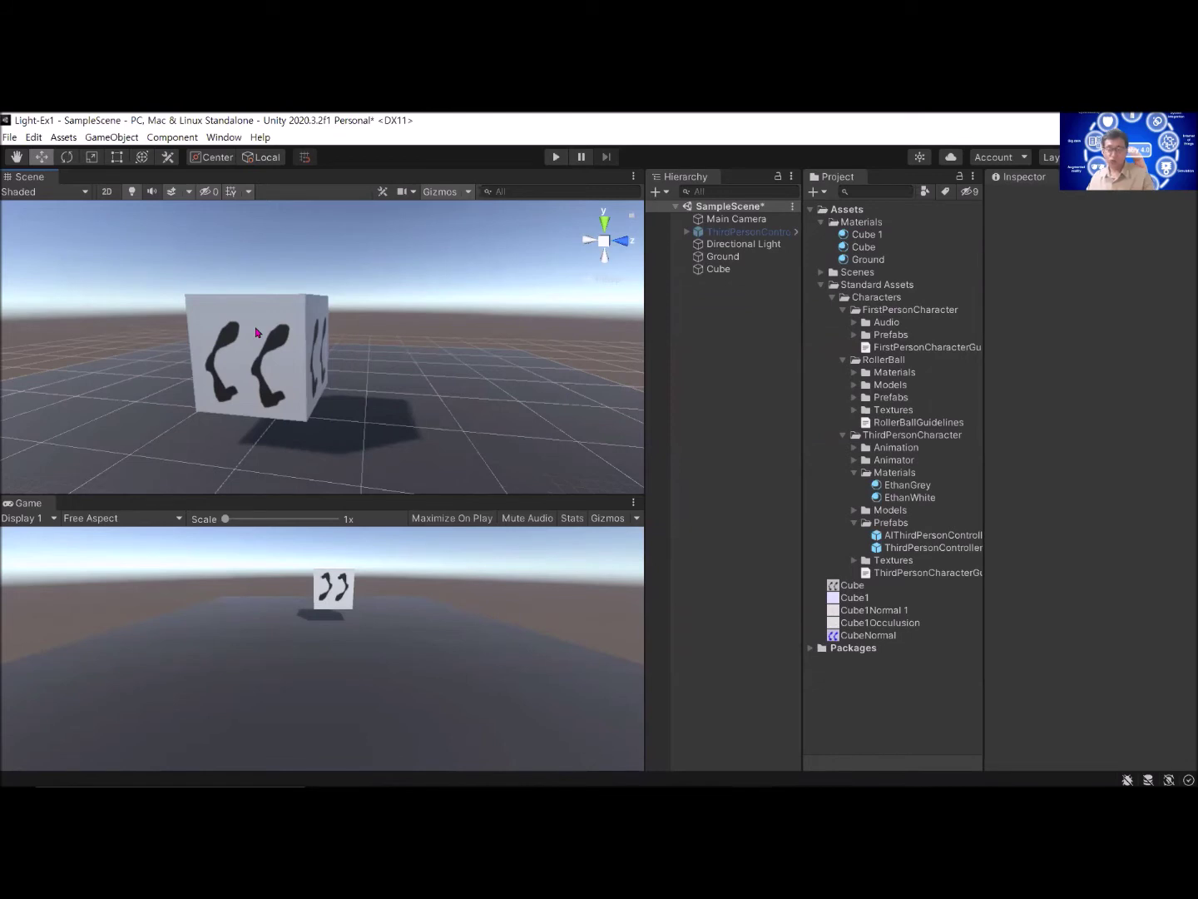
Step: Switch to the NormalMap presentation in PowerPoint and display slide 6 with the two dark freeform shapes
mouse_move(557, 778)
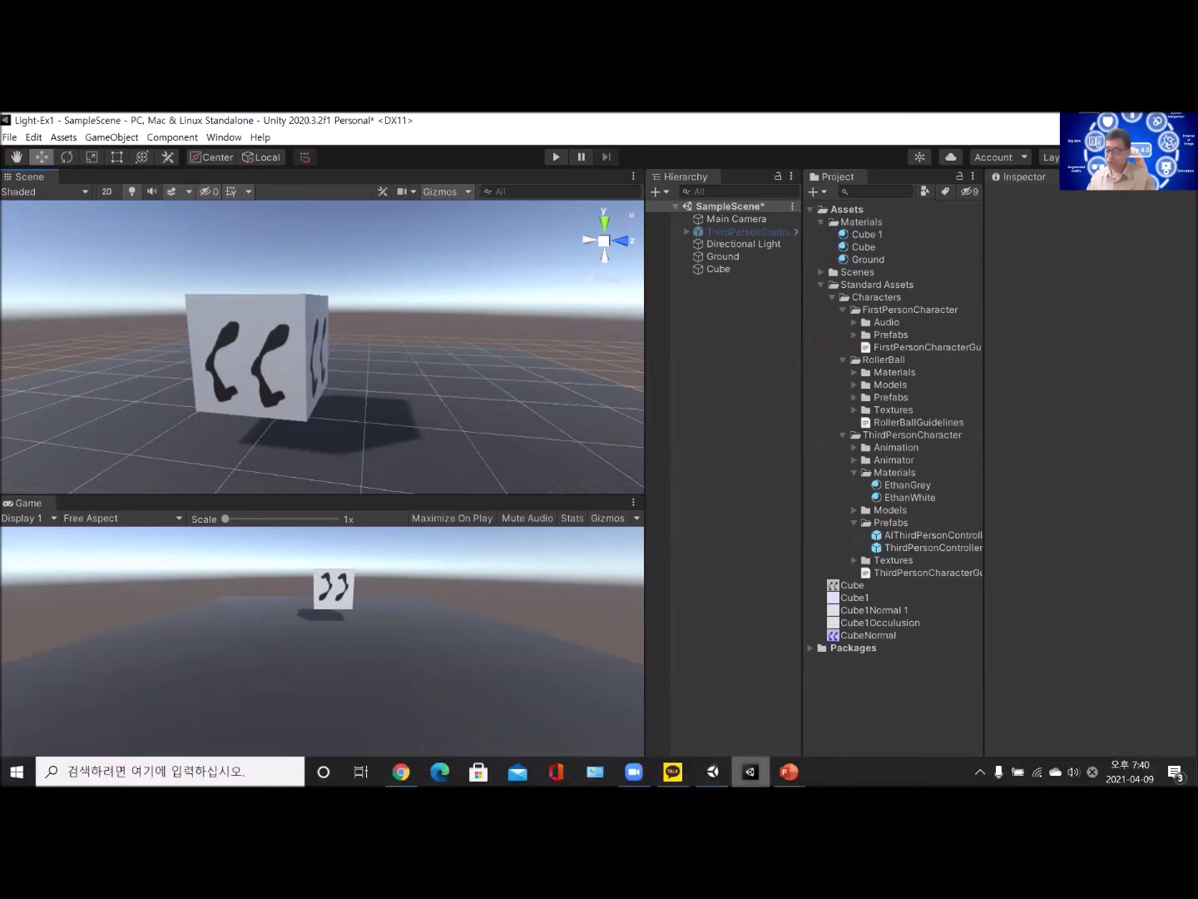
left_click(789, 772)
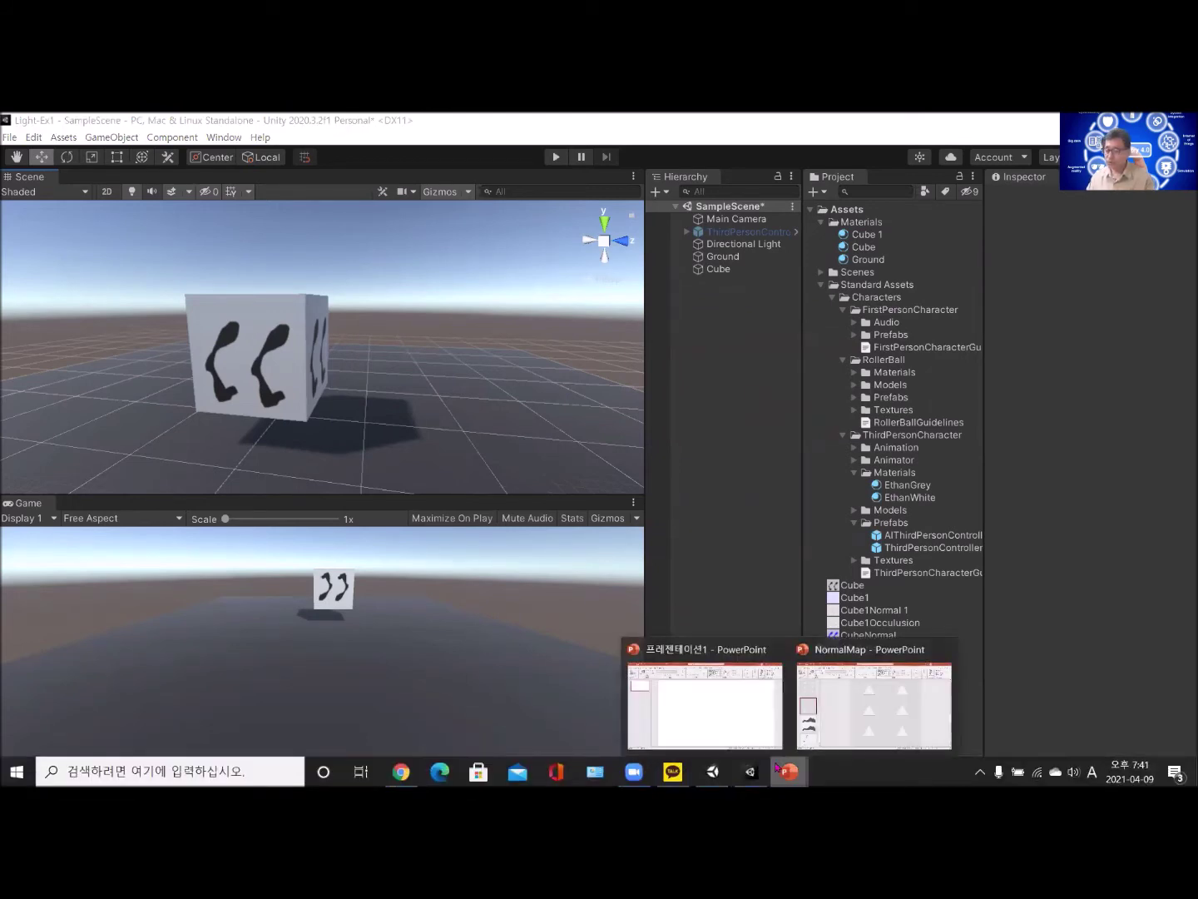
left_click(844, 727)
left_click(88, 589)
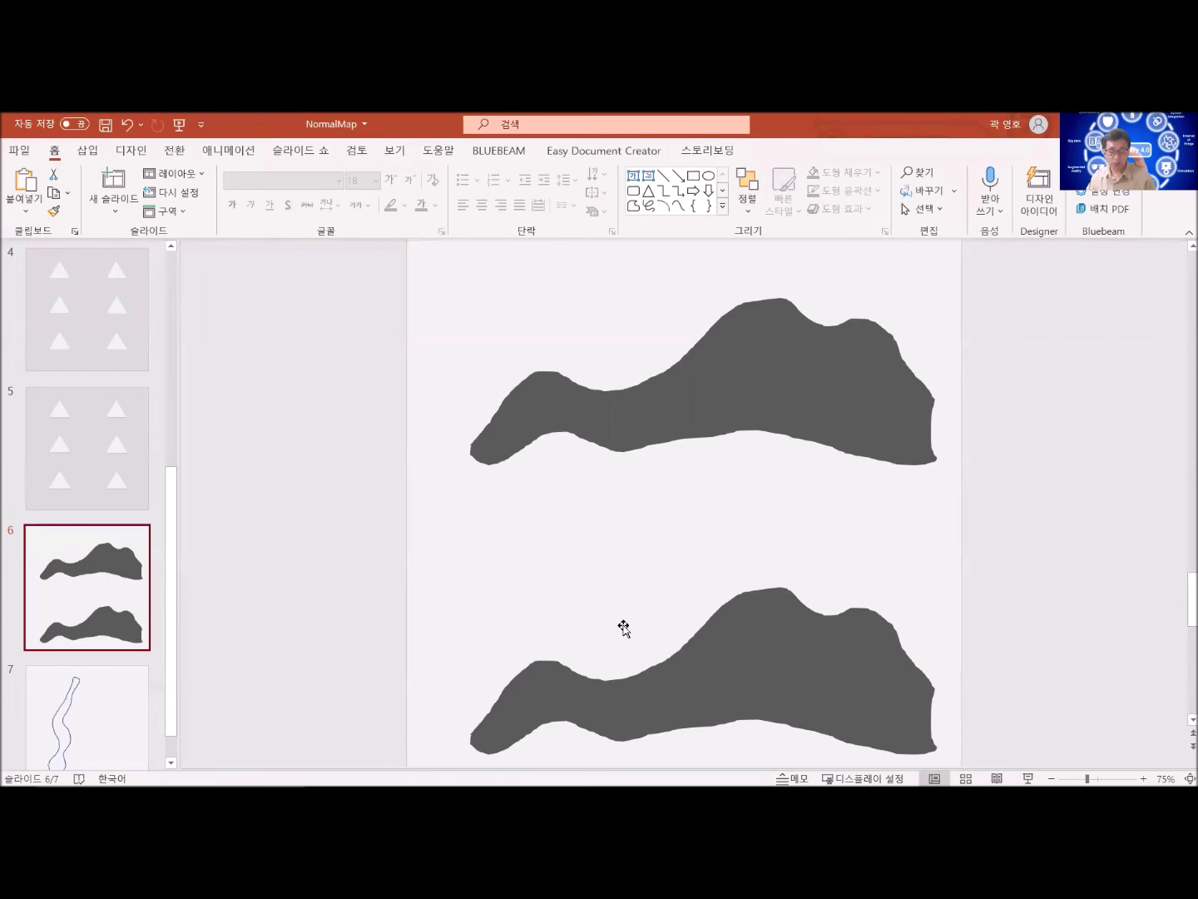
Step: Switch to the Unity editor, select the Cube and expand its Cube 1 material properties, collapsing its other component sections
mouse_move(634, 771)
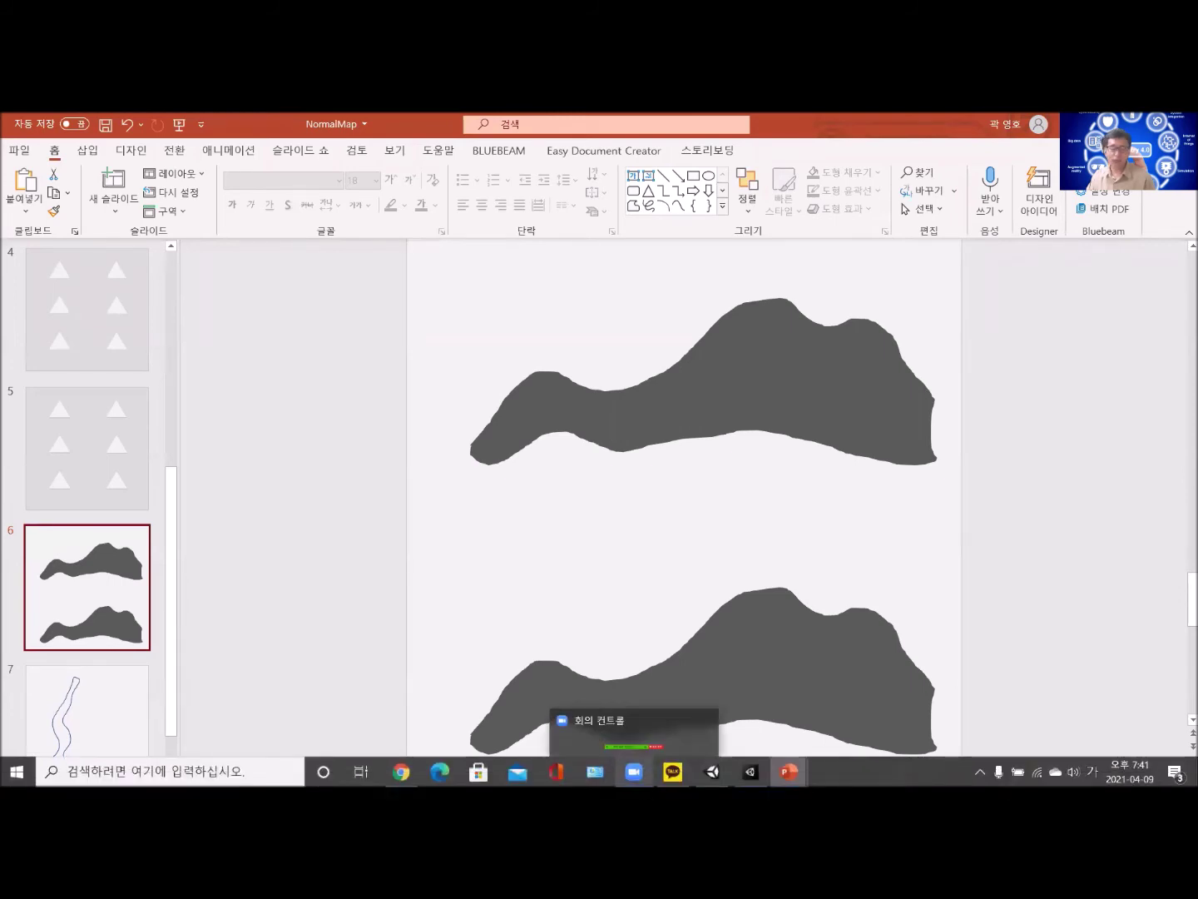
mouse_move(750, 771)
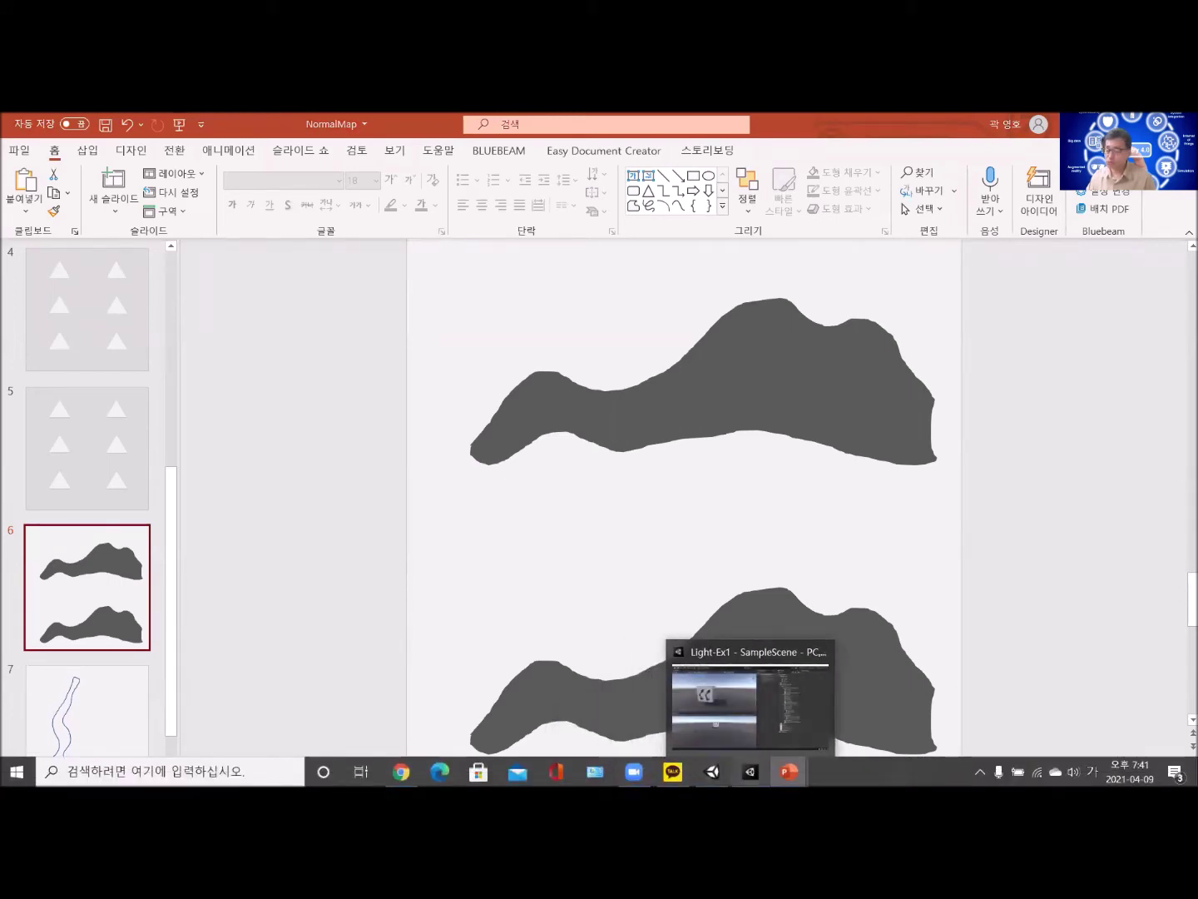
left_click(751, 772)
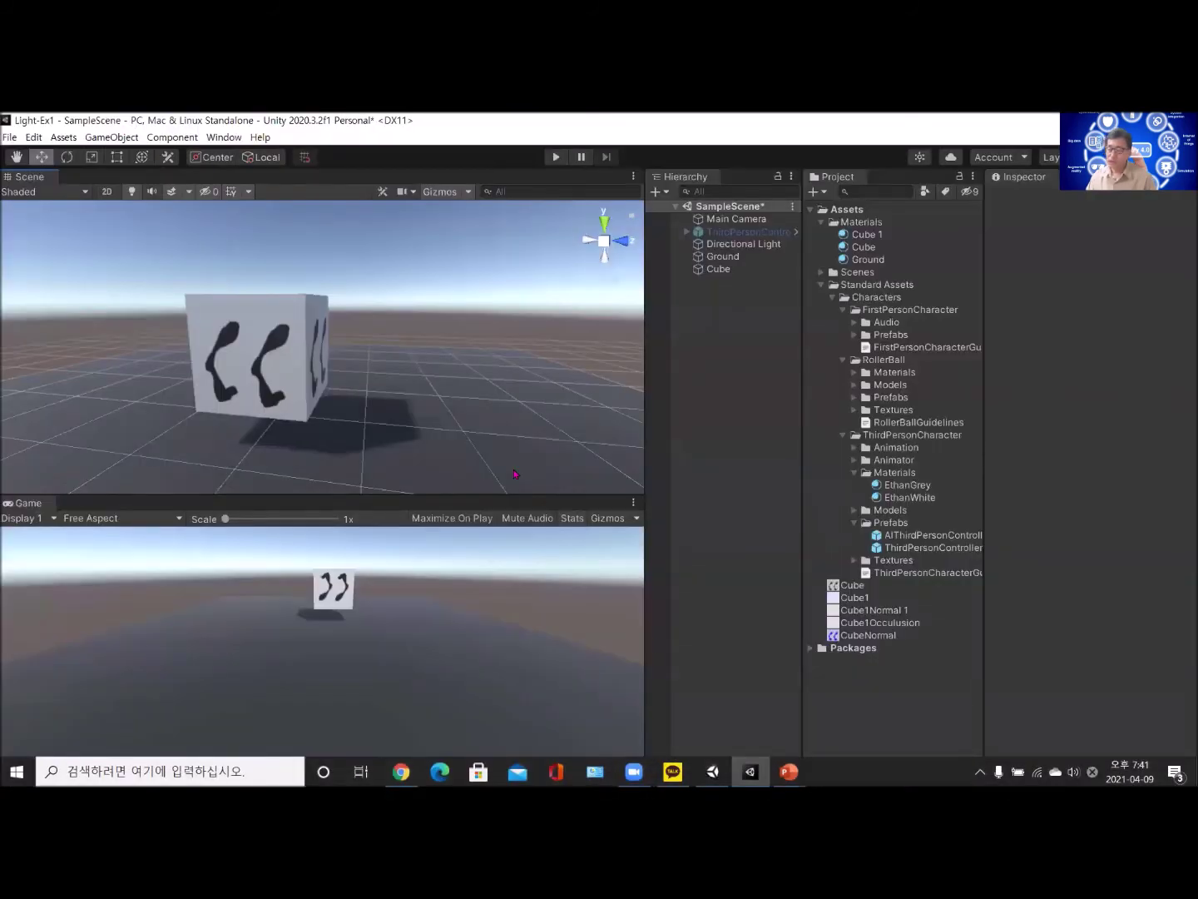
left_click(739, 270)
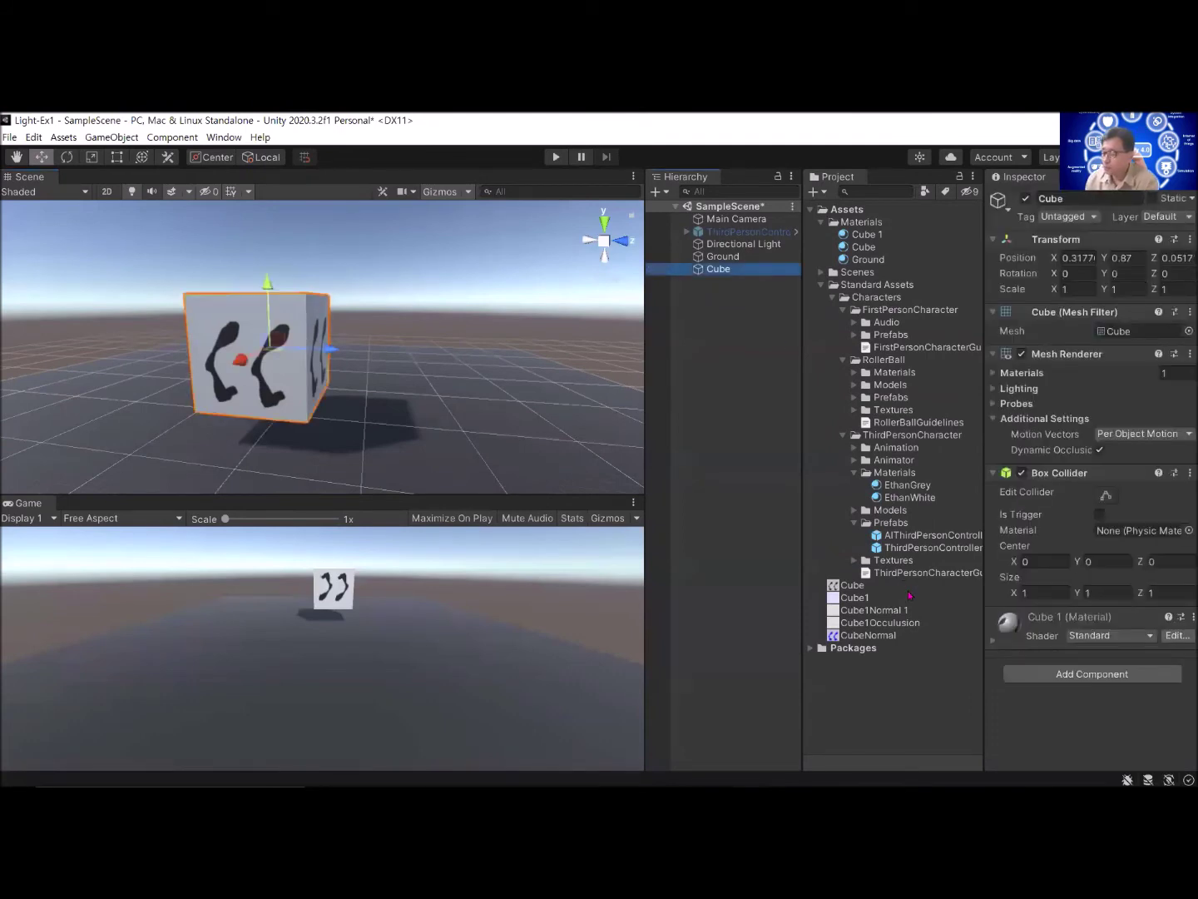
left_click(1003, 313)
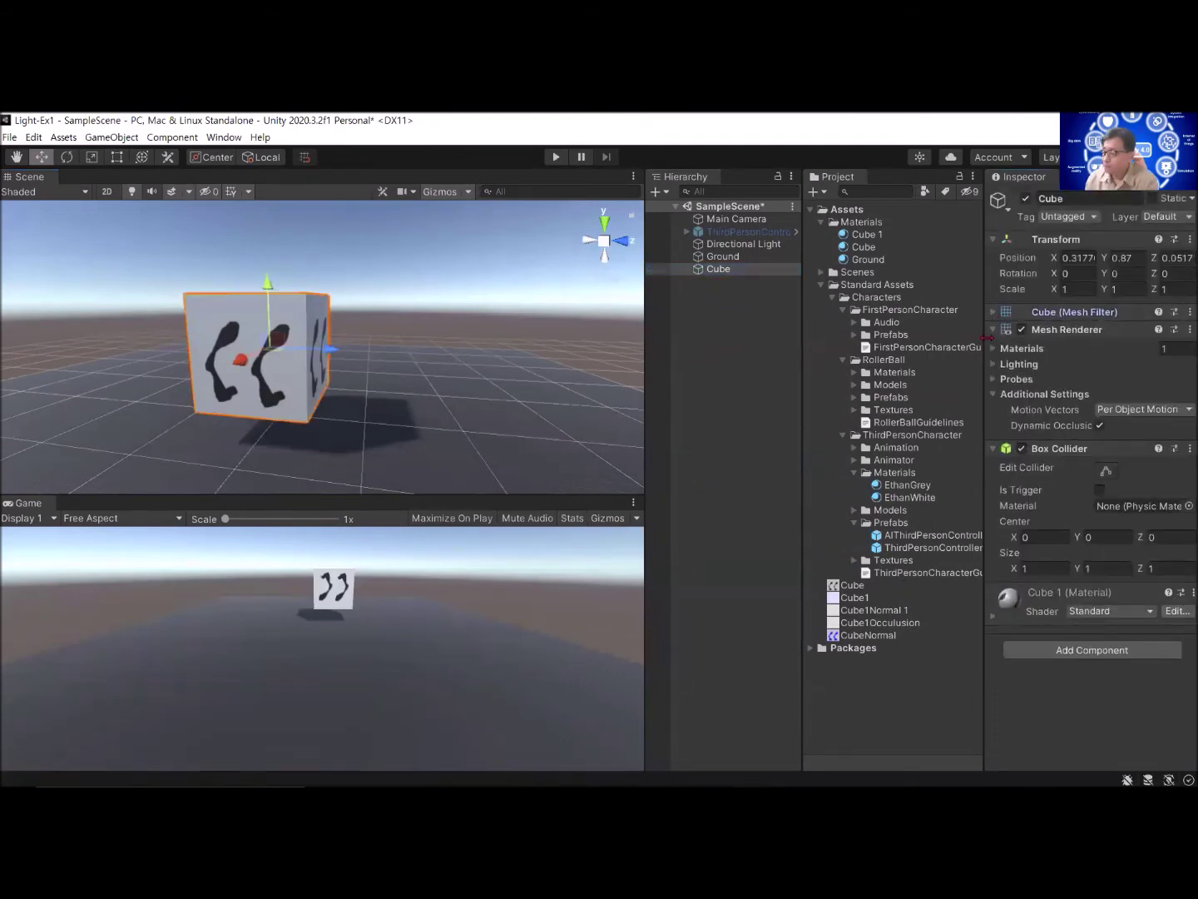
left_click(996, 394)
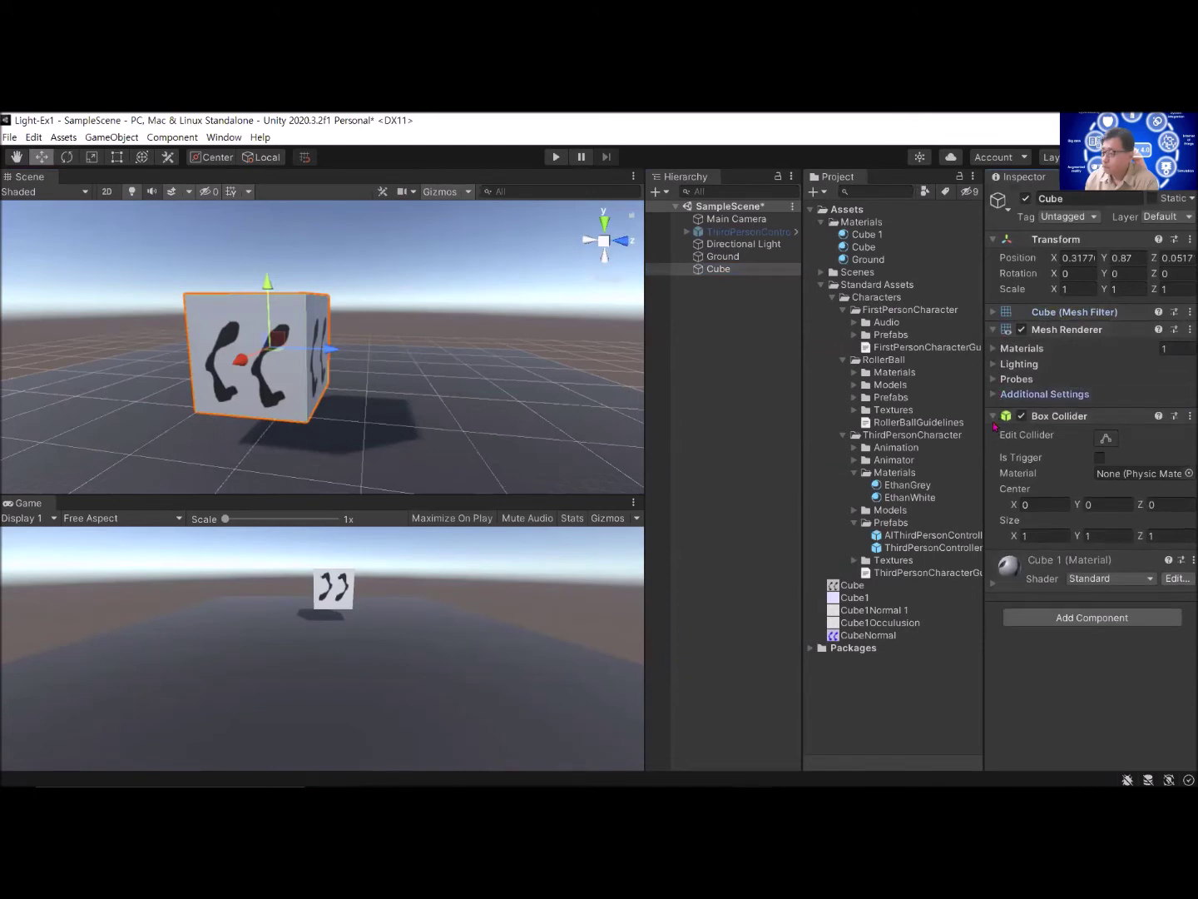
left_click(993, 415)
left_click(1000, 460)
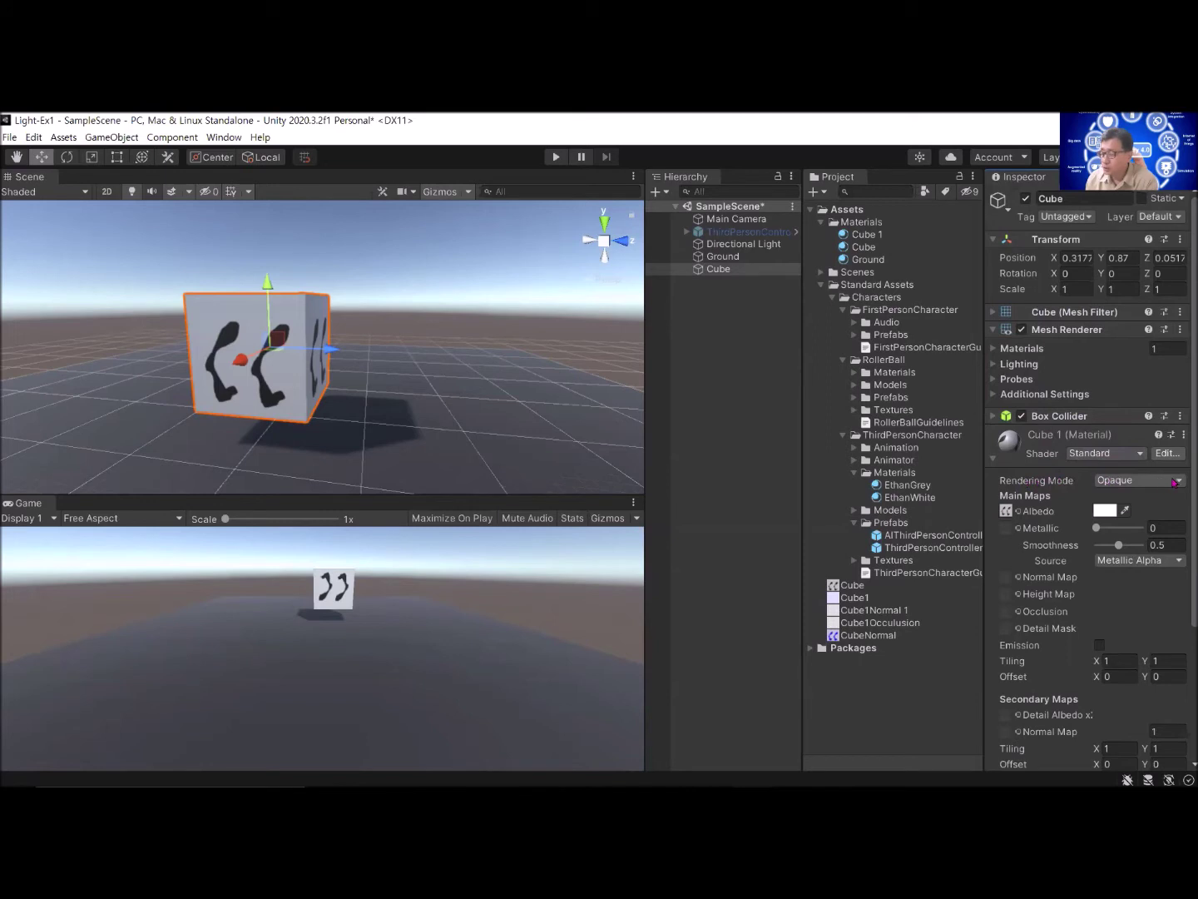
Step: Set the Cube 1 material's rendering mode to Transparent and lower its albedo alpha to 43
left_click(1173, 482)
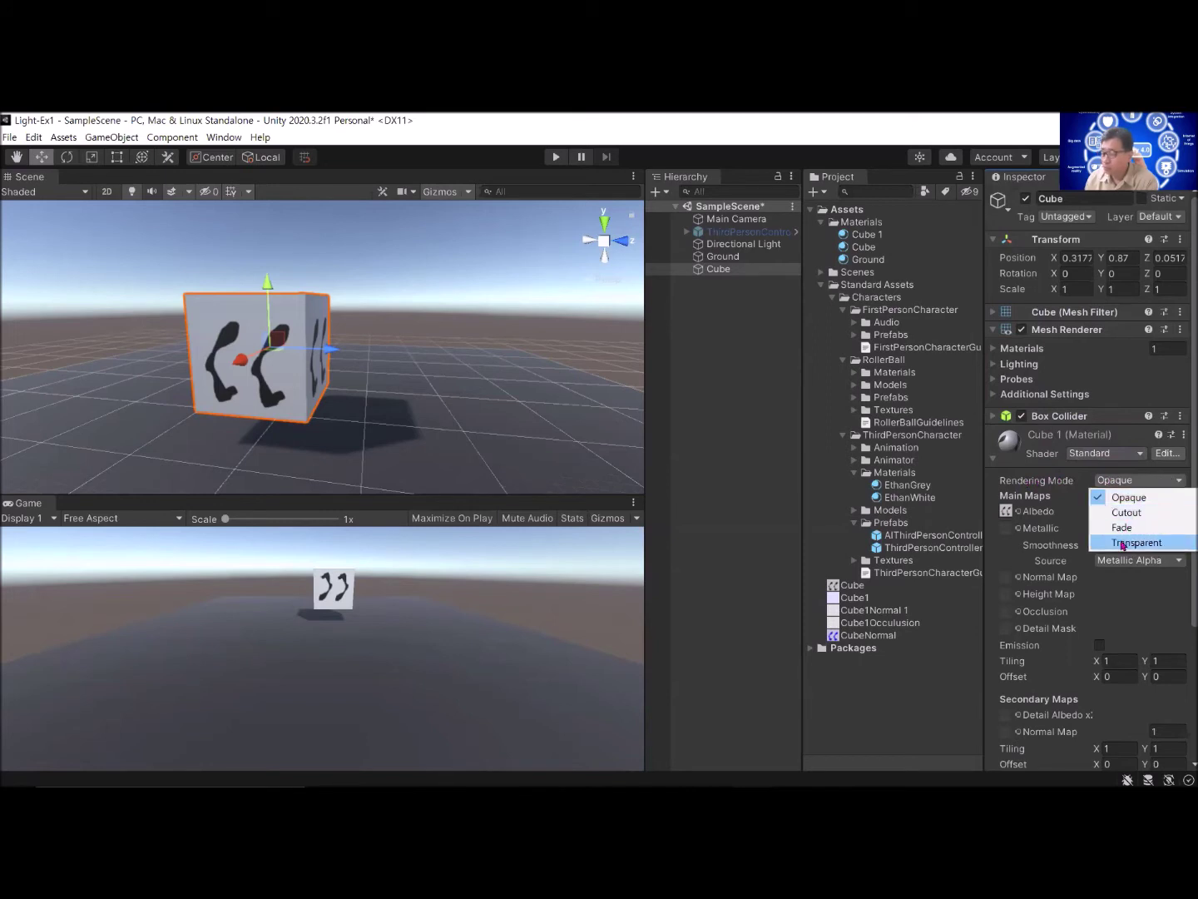
left_click(1123, 543)
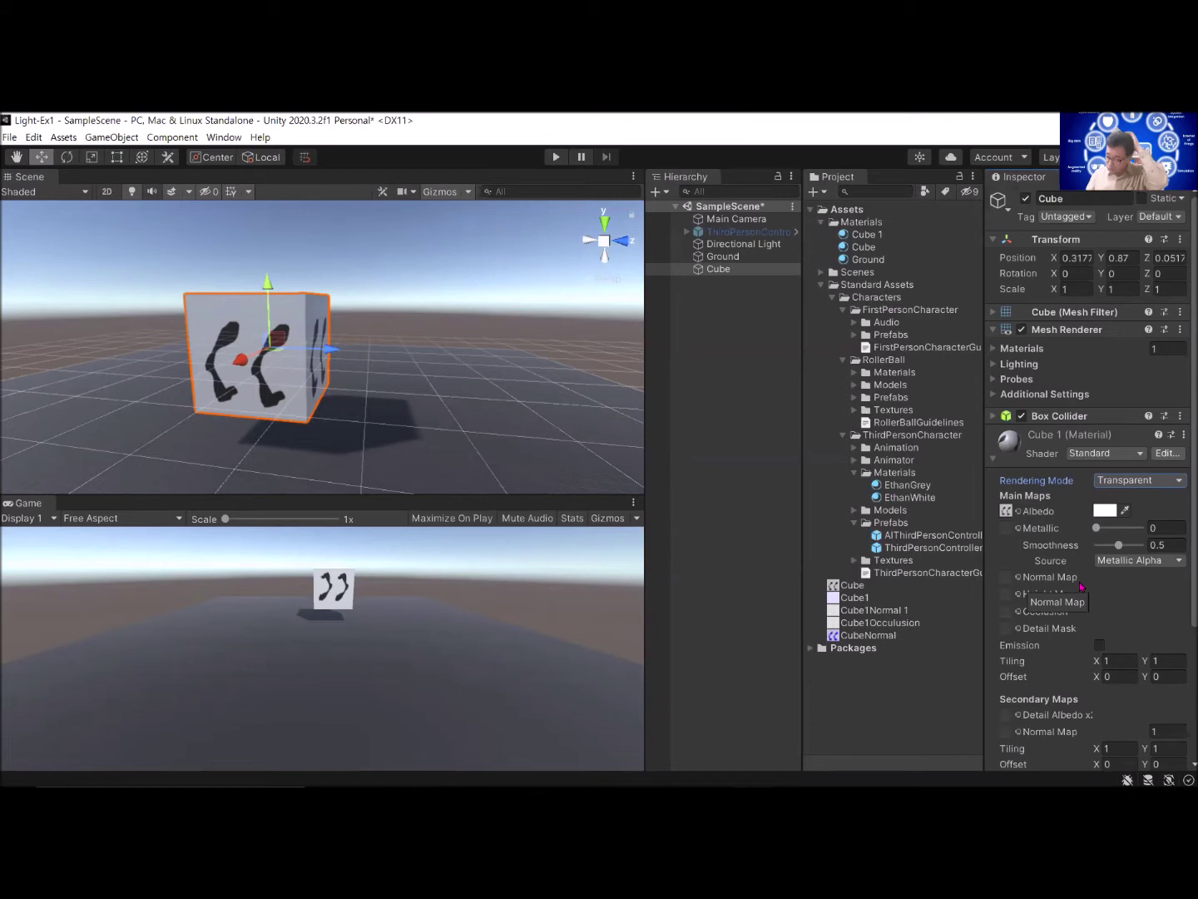
left_click(1107, 513)
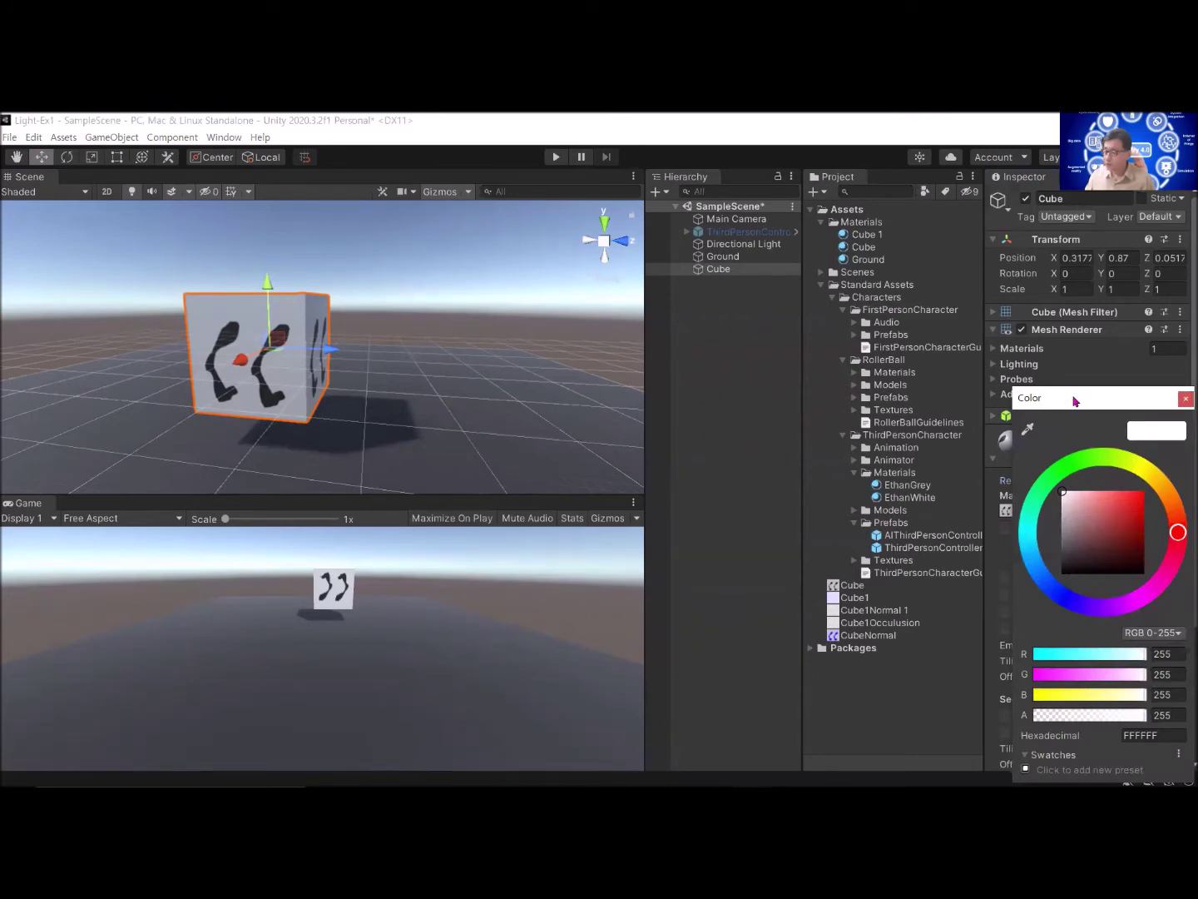
left_click_drag(1074, 401, 872, 240)
left_click_drag(944, 556, 839, 551)
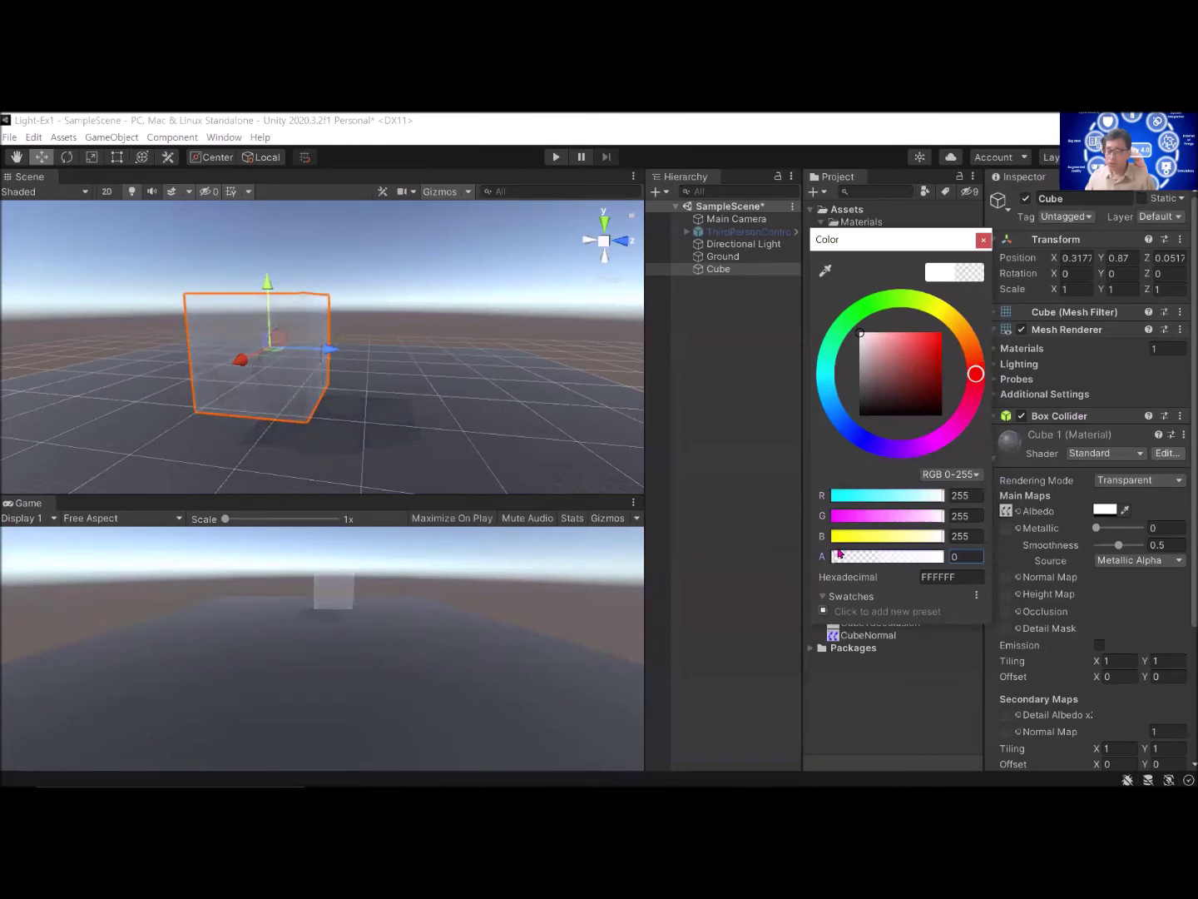
left_click(400, 406)
mouse_move(289, 396)
middle_mouse_down()
mouse_move(313, 371)
mouse_move(323, 378)
mouse_move(308, 399)
middle_mouse_up()
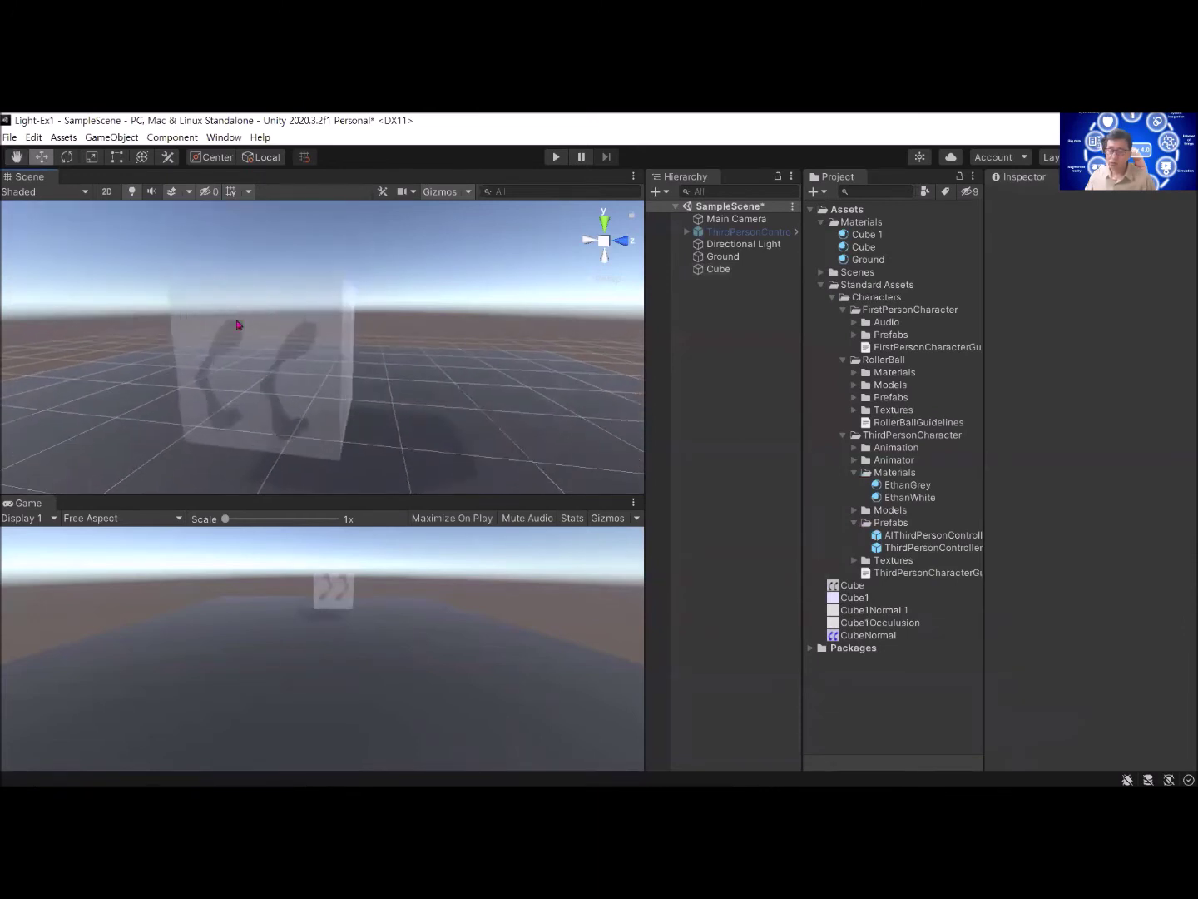
left_click_drag(267, 383, 475, 423, "alt")
Step: Flatten the Cube into a thin panel by setting its X scale to -0.07
left_click(730, 269)
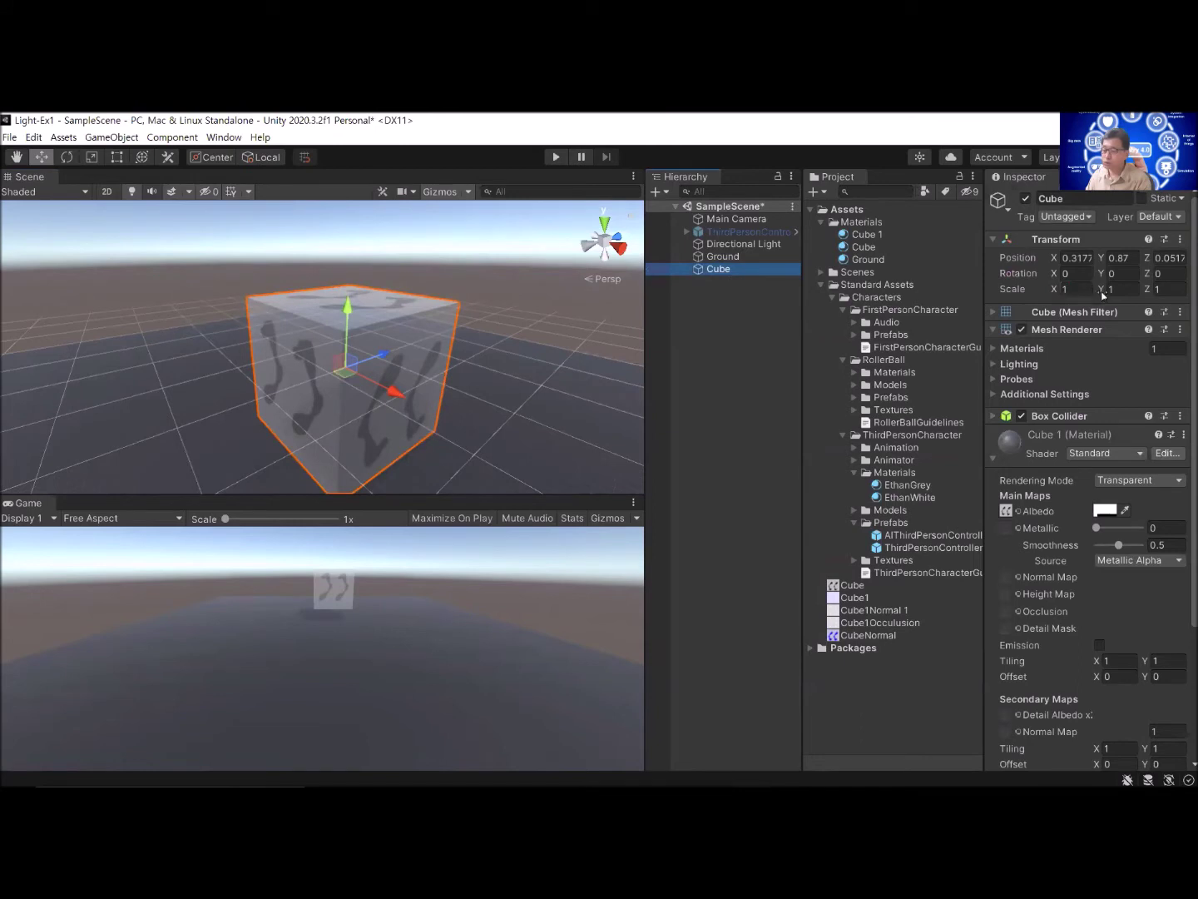
left_click(1051, 291)
left_click_drag(1048, 293, 1029, 288)
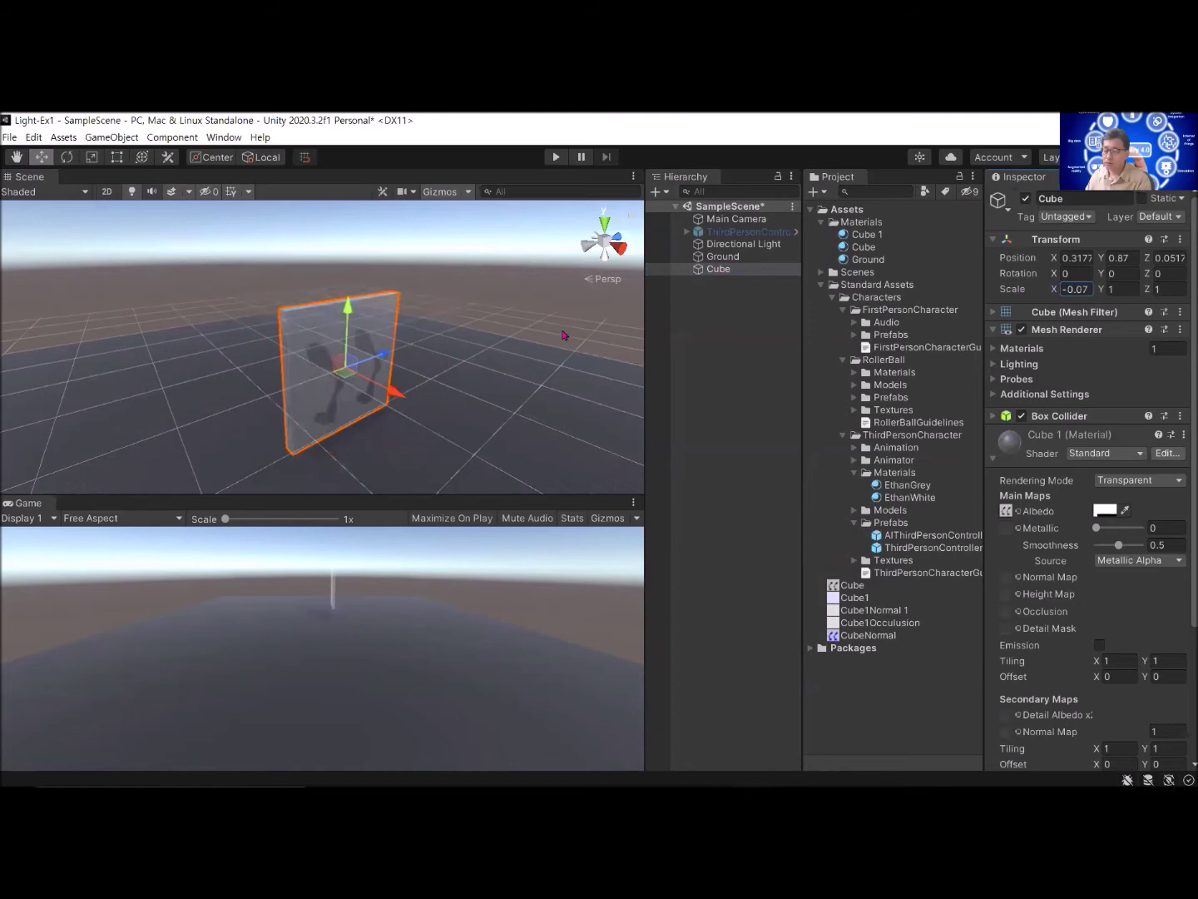
left_click(488, 371)
left_click(437, 296)
middle_click_drag(377, 364, 283, 392)
scroll(271, 408, "up", 3)
scroll(270, 408, "down", 3)
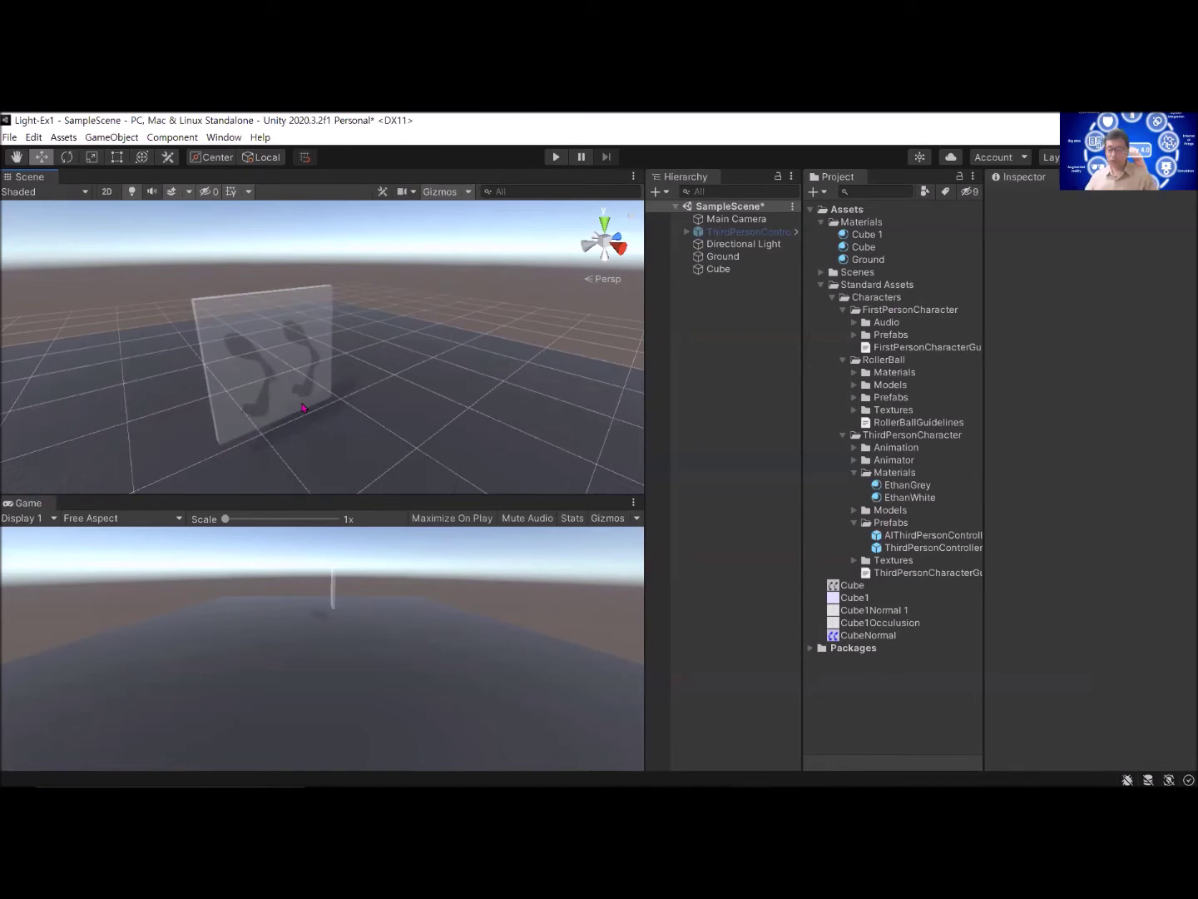
left_click_drag(321, 420, 93, 416, "alt")
left_click_drag(166, 407, 388, 377, "alt")
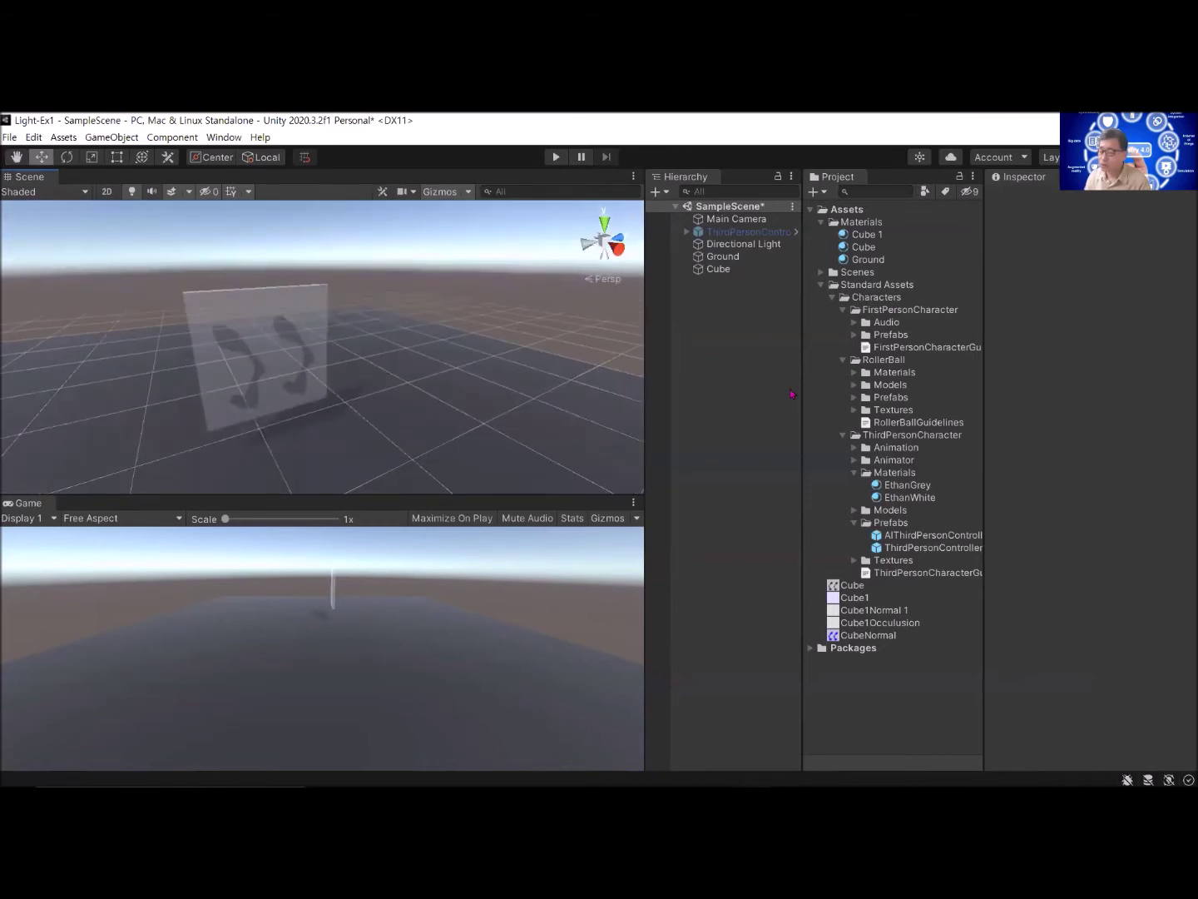
Step: Raise the albedo alpha of the Cube's material to 63
left_click(717, 269)
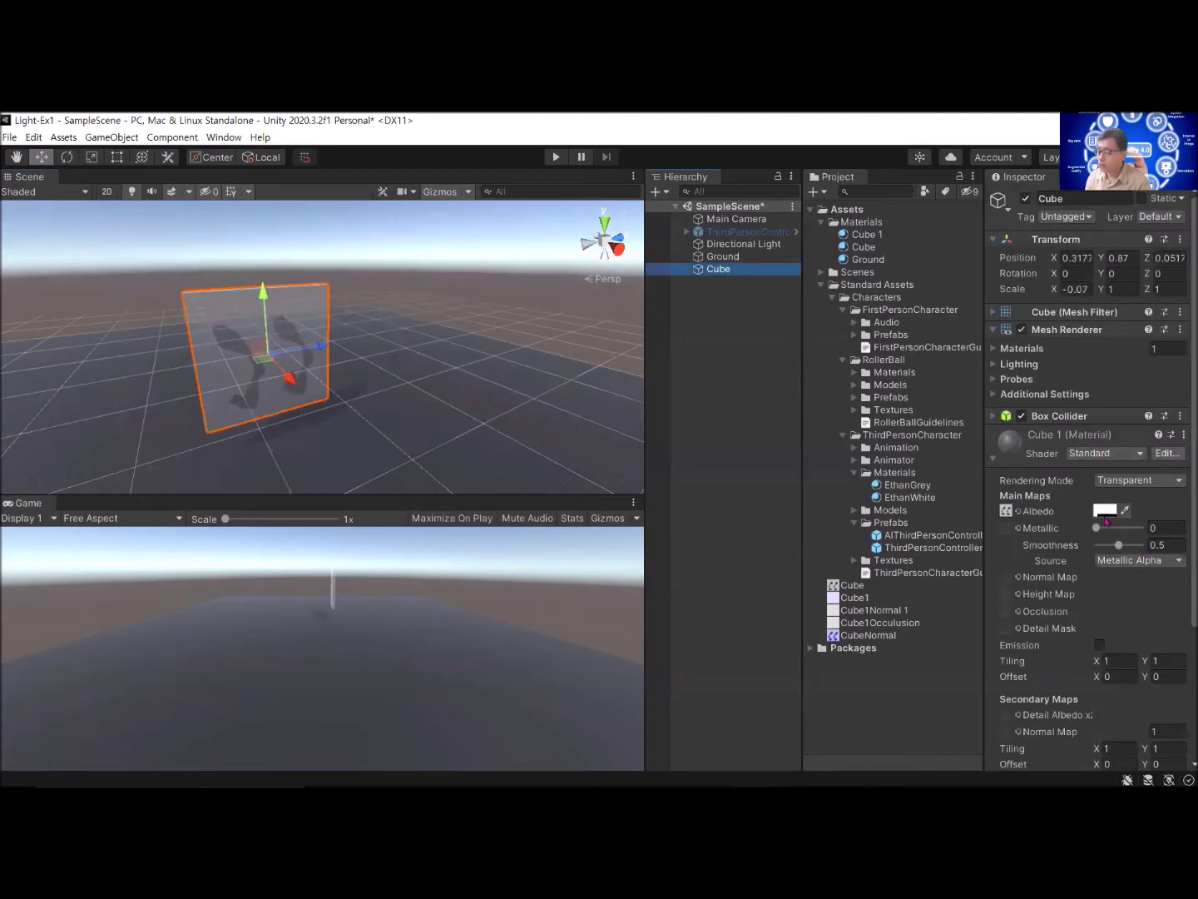
left_click(1100, 513)
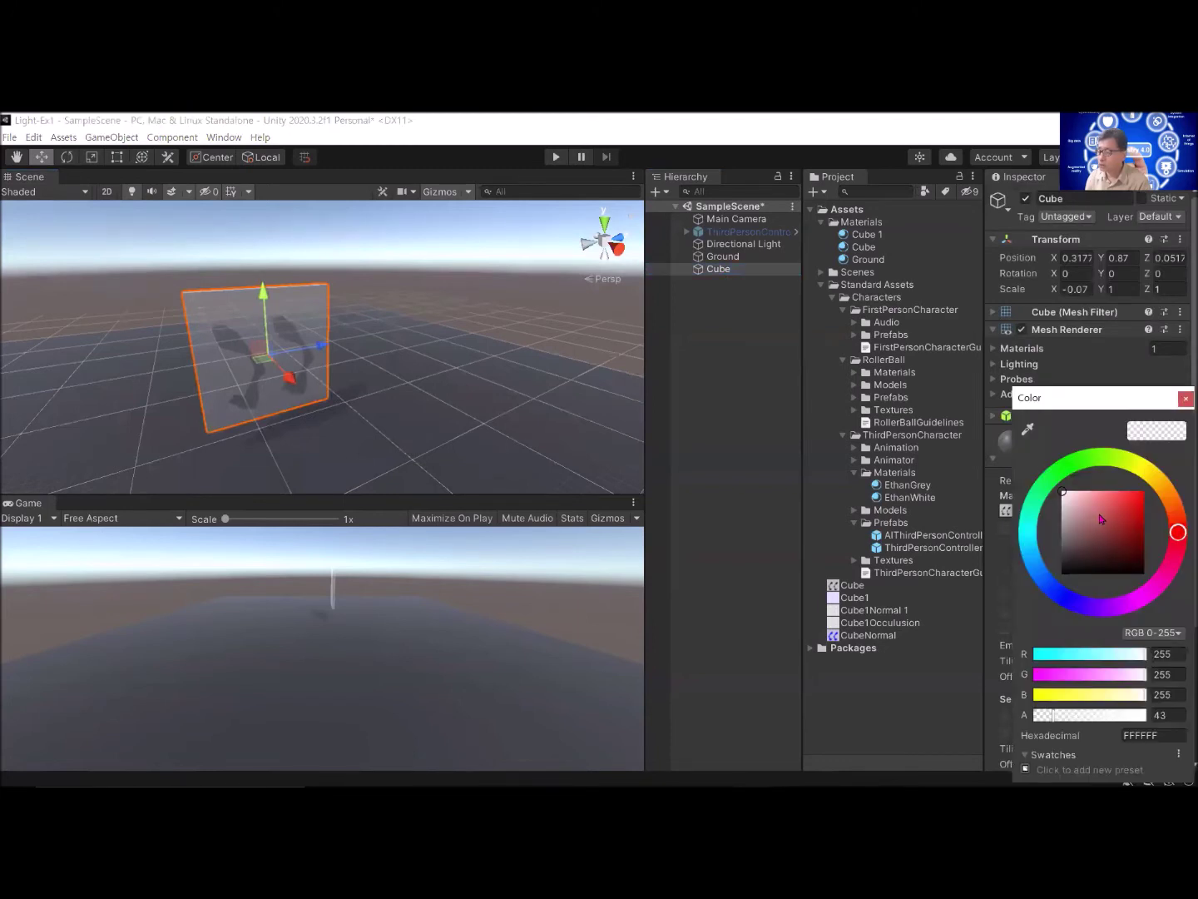
left_click_drag(1074, 398, 902, 239)
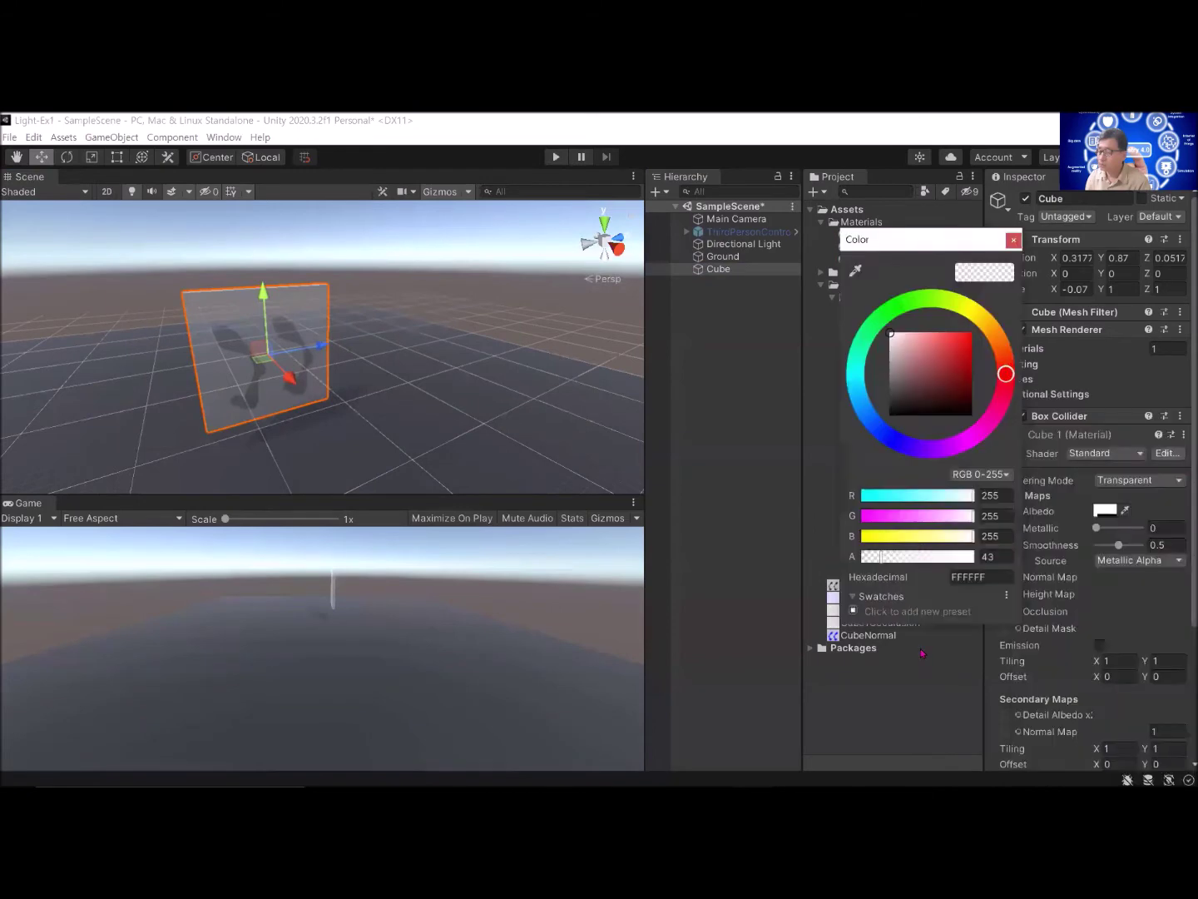
left_click(885, 557)
left_click_drag(884, 559, 906, 558)
left_click_drag(347, 454, 292, 434, "alt")
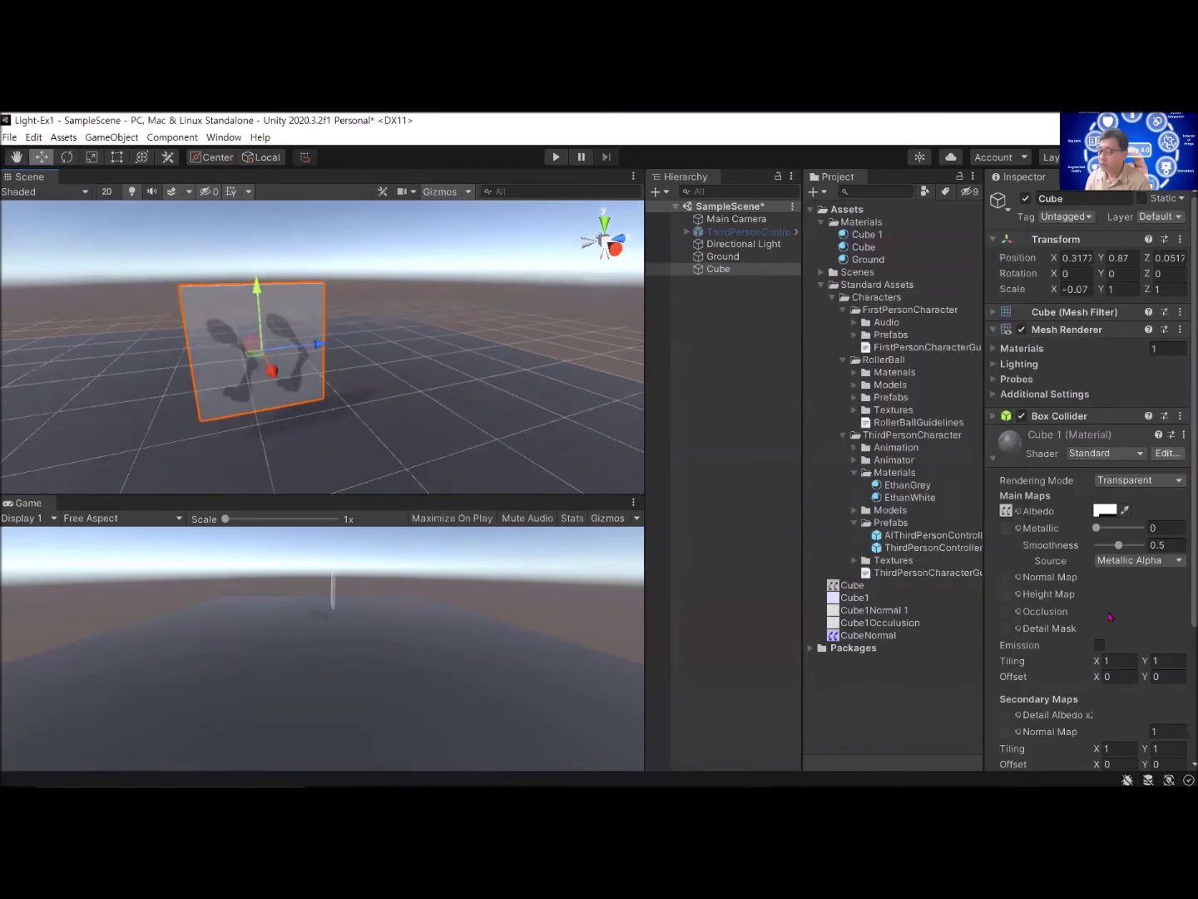
Step: Set the Cube material's metallic value to 0.69 and its smoothness to 1
left_click_drag(1098, 529, 1167, 541)
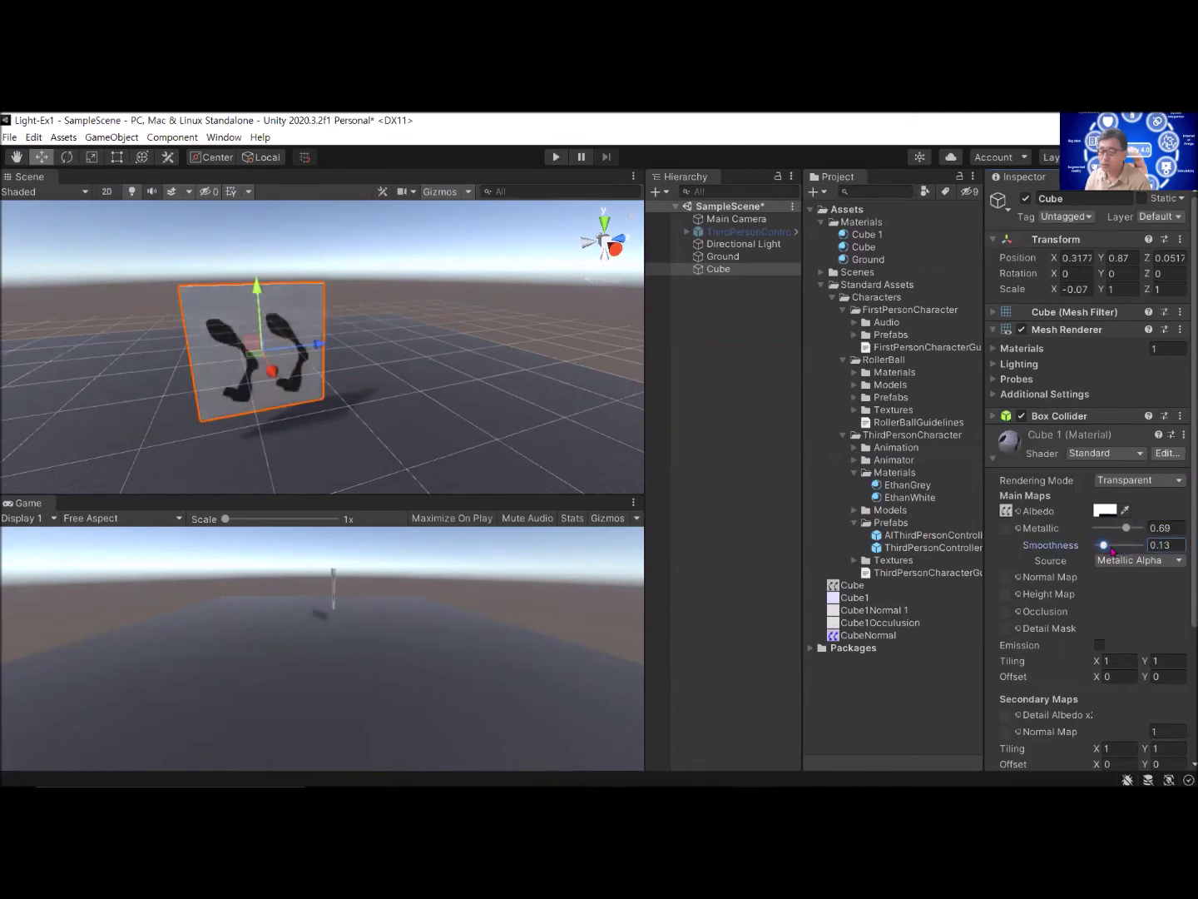
left_click_drag(288, 403, 250, 408, "alt")
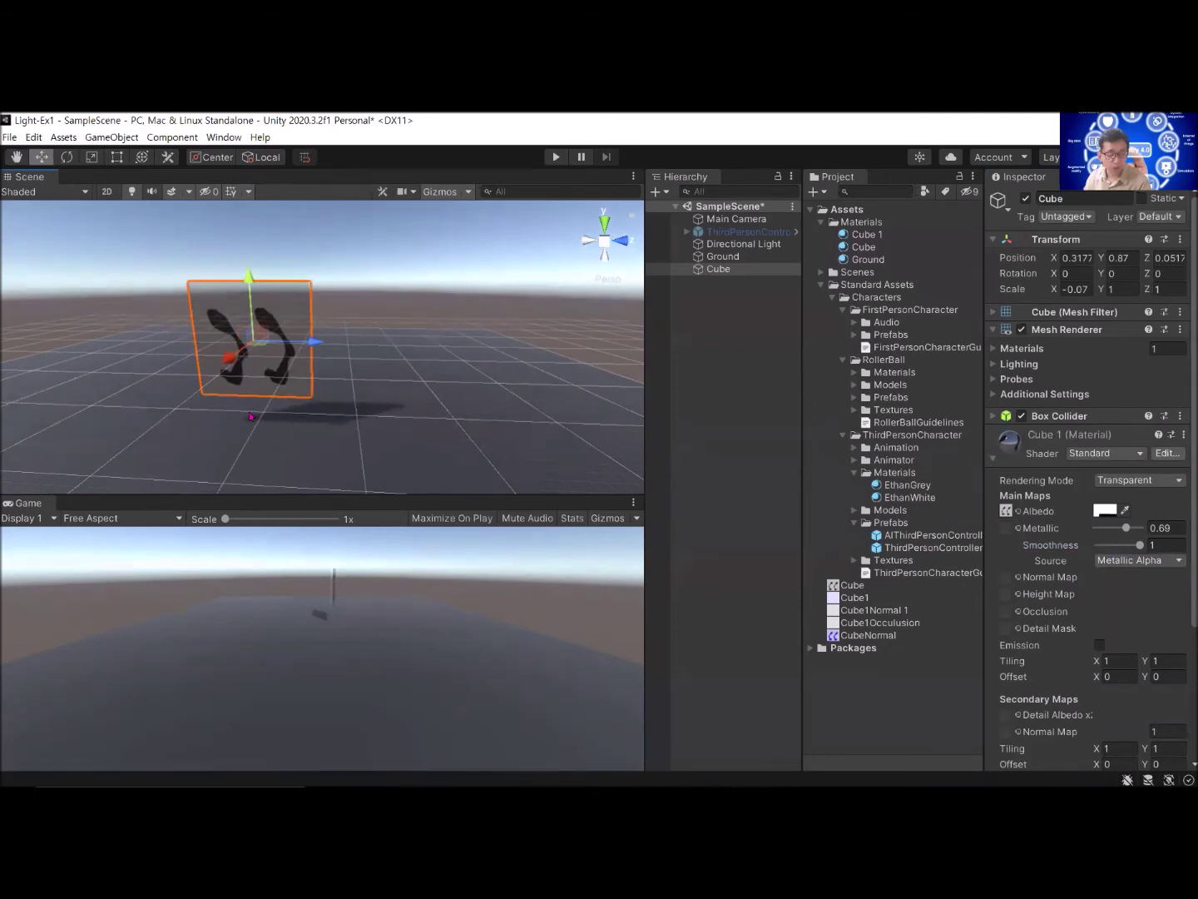
scroll(280, 404, "up", 3)
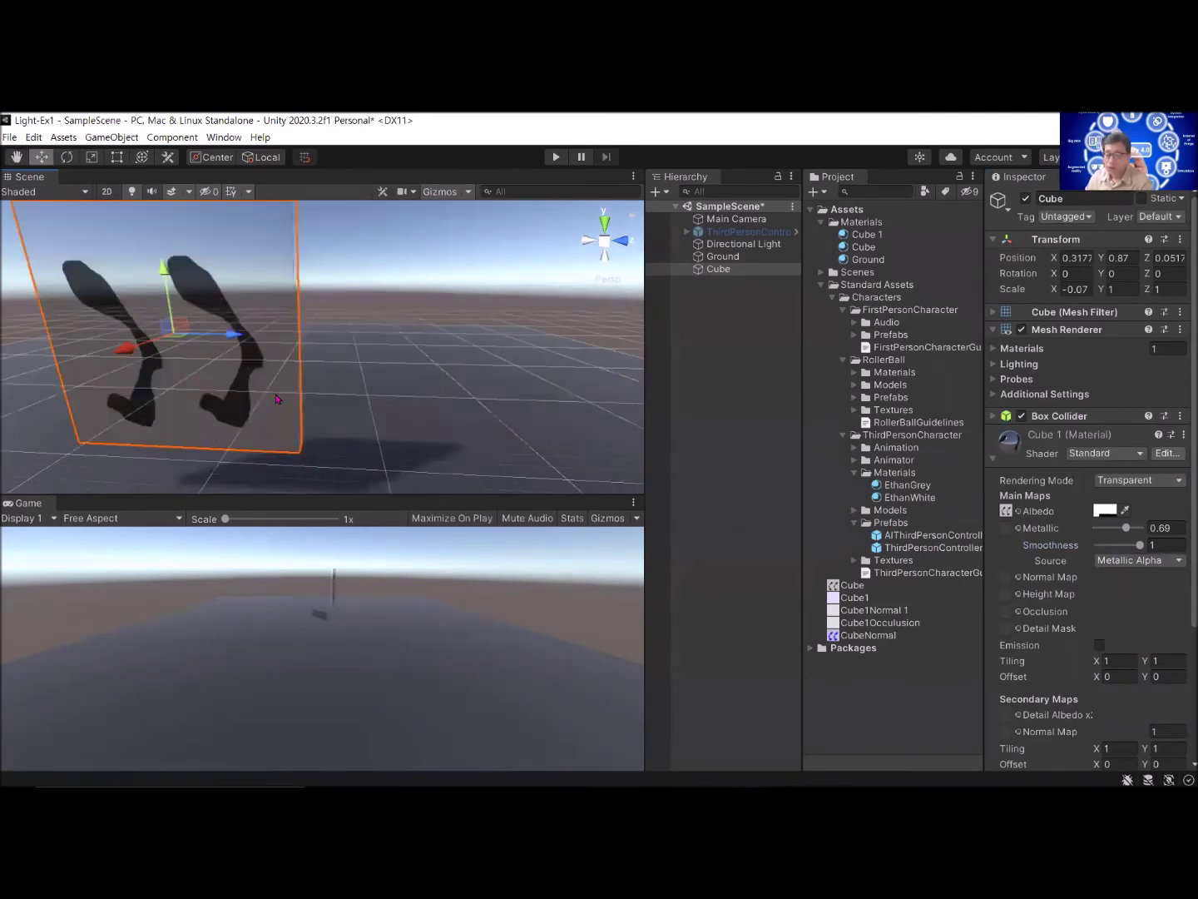
left_click_drag(249, 412, 223, 428, "alt")
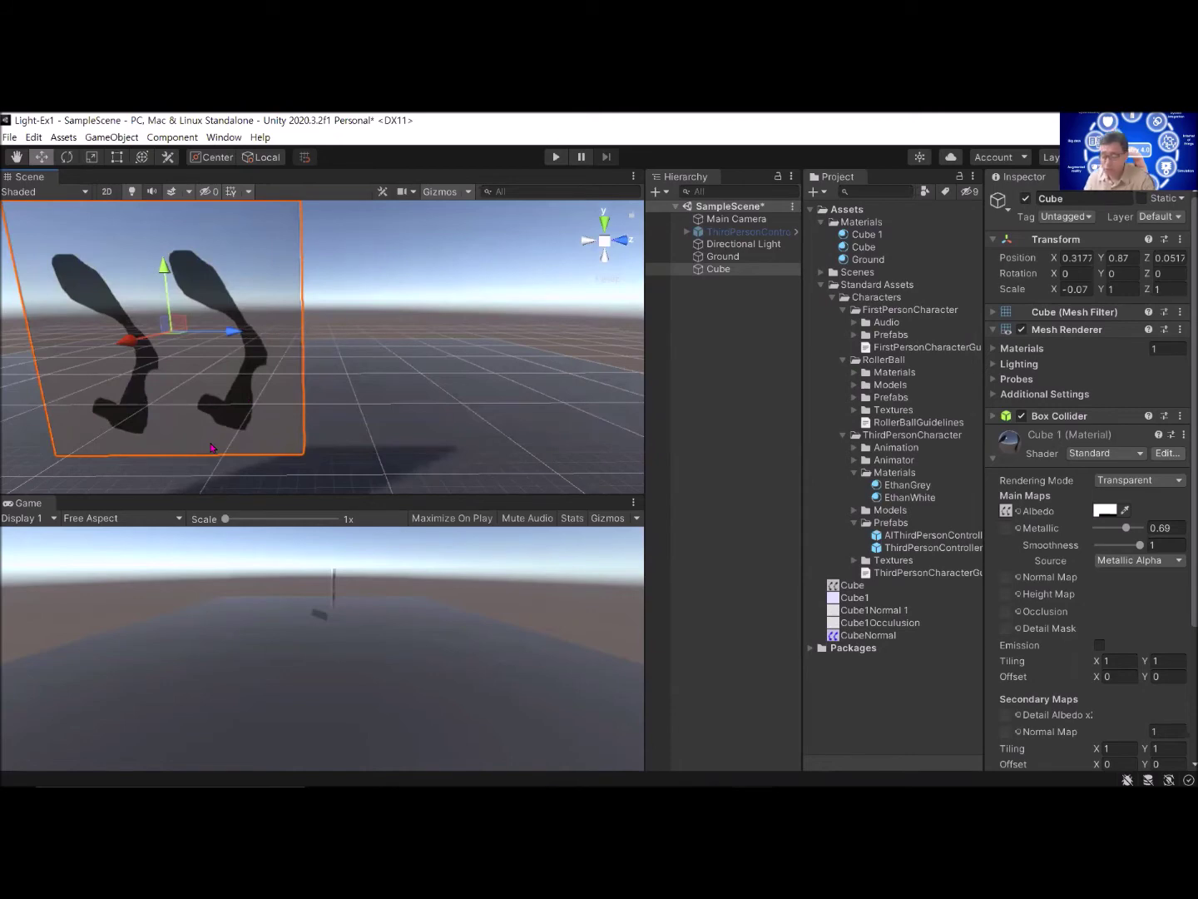
Step: View the dark silhouette shapes on slide 6 of the NormalMap presentation in PowerPoint, and return to the Unity editor
mouse_move(349, 784)
mouse_move(789, 771)
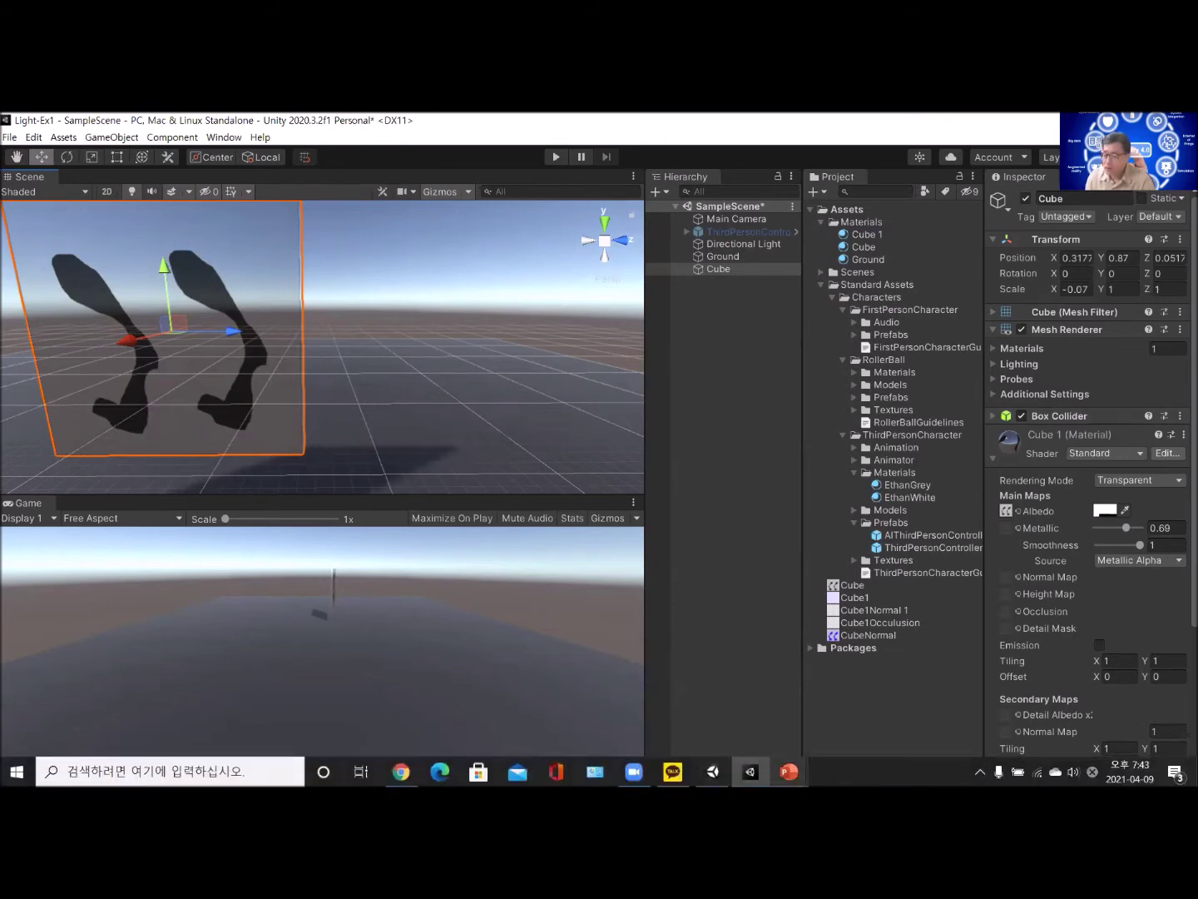
left_click(864, 678)
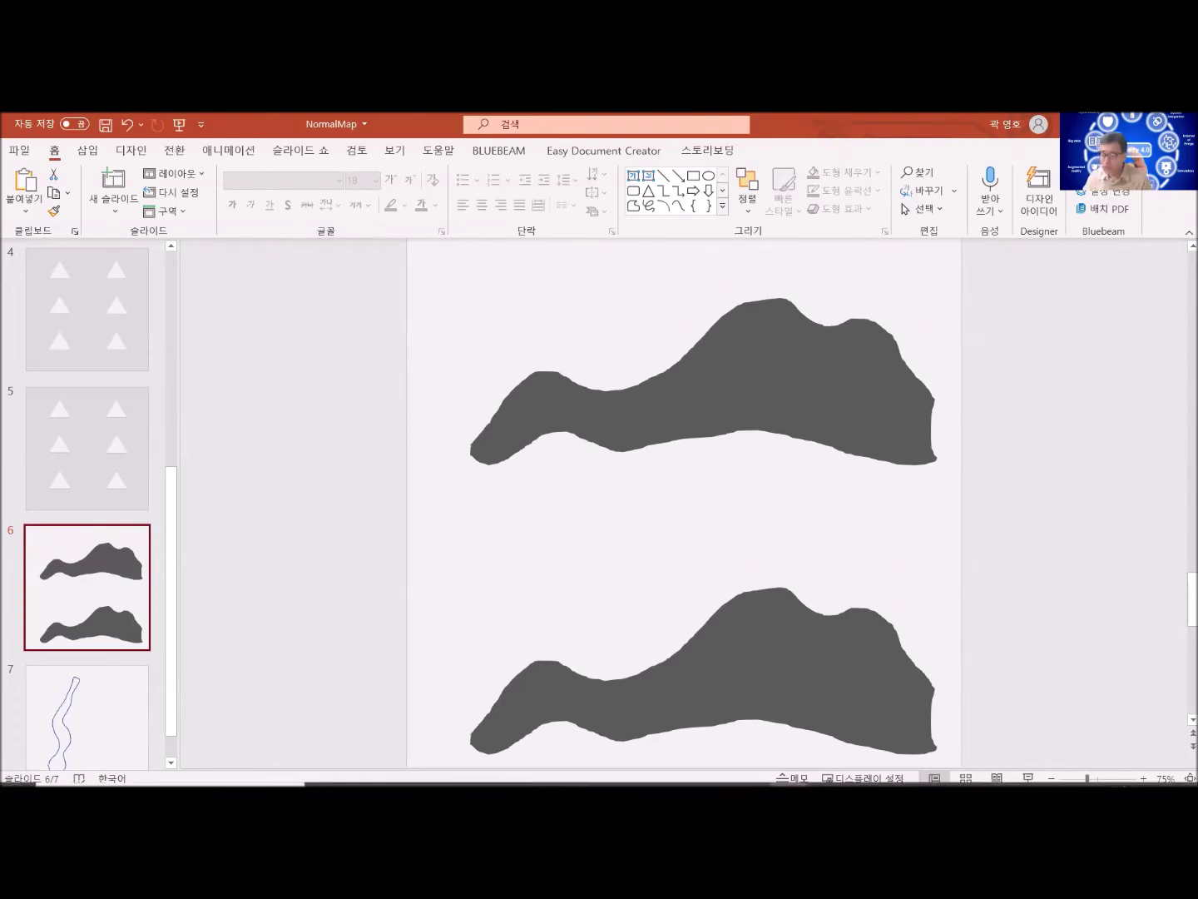
left_click(750, 764)
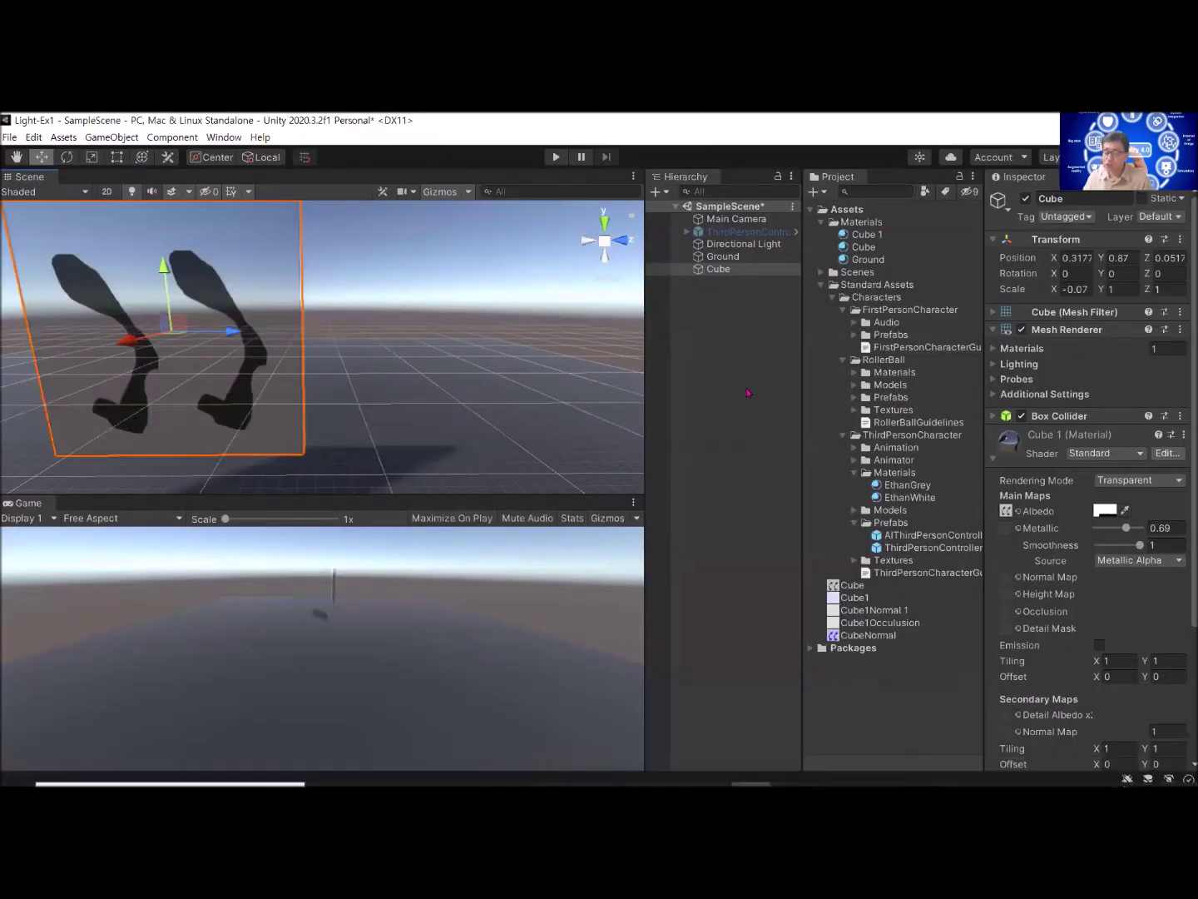
Step: Set the albedo alpha of the Cube's material to 0 and inspect the deselected panel in the scene
left_click(719, 270)
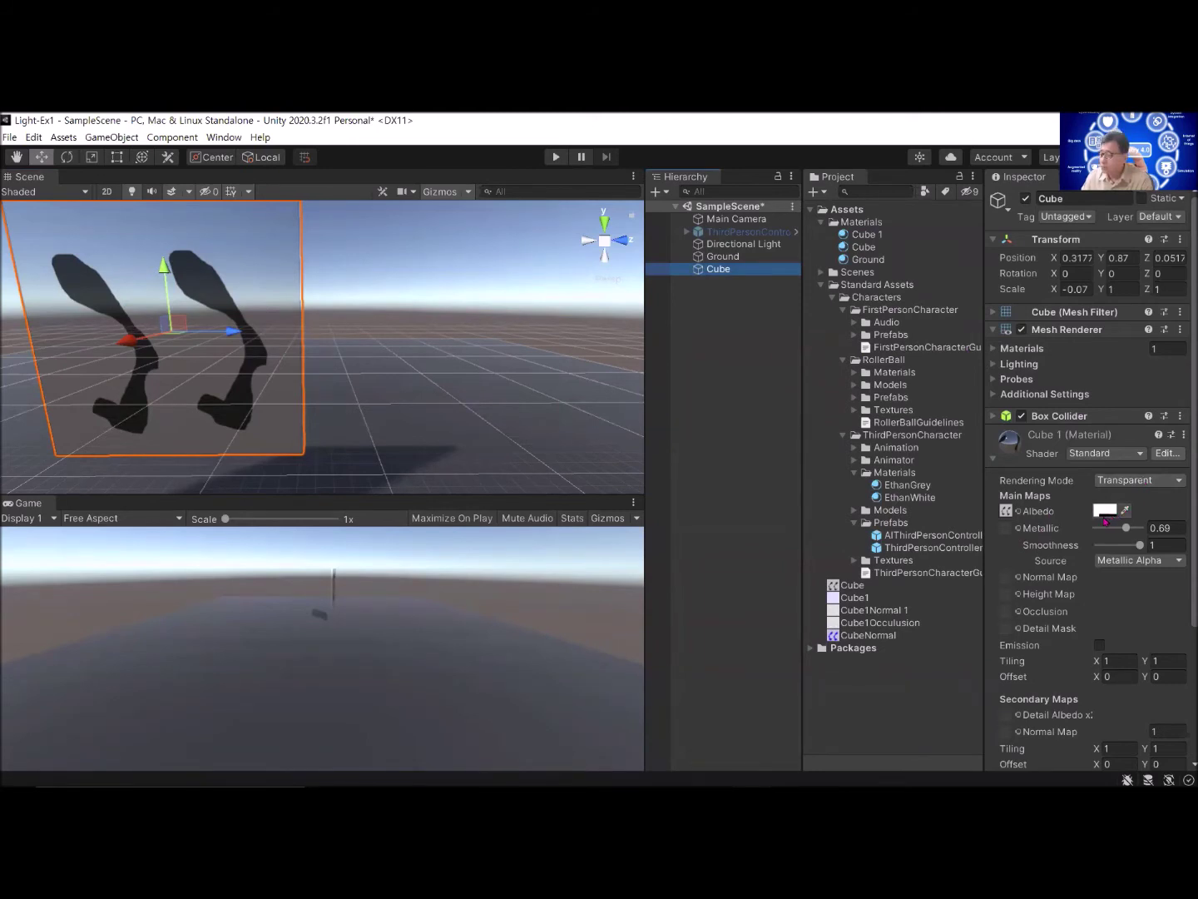
left_click(1105, 512)
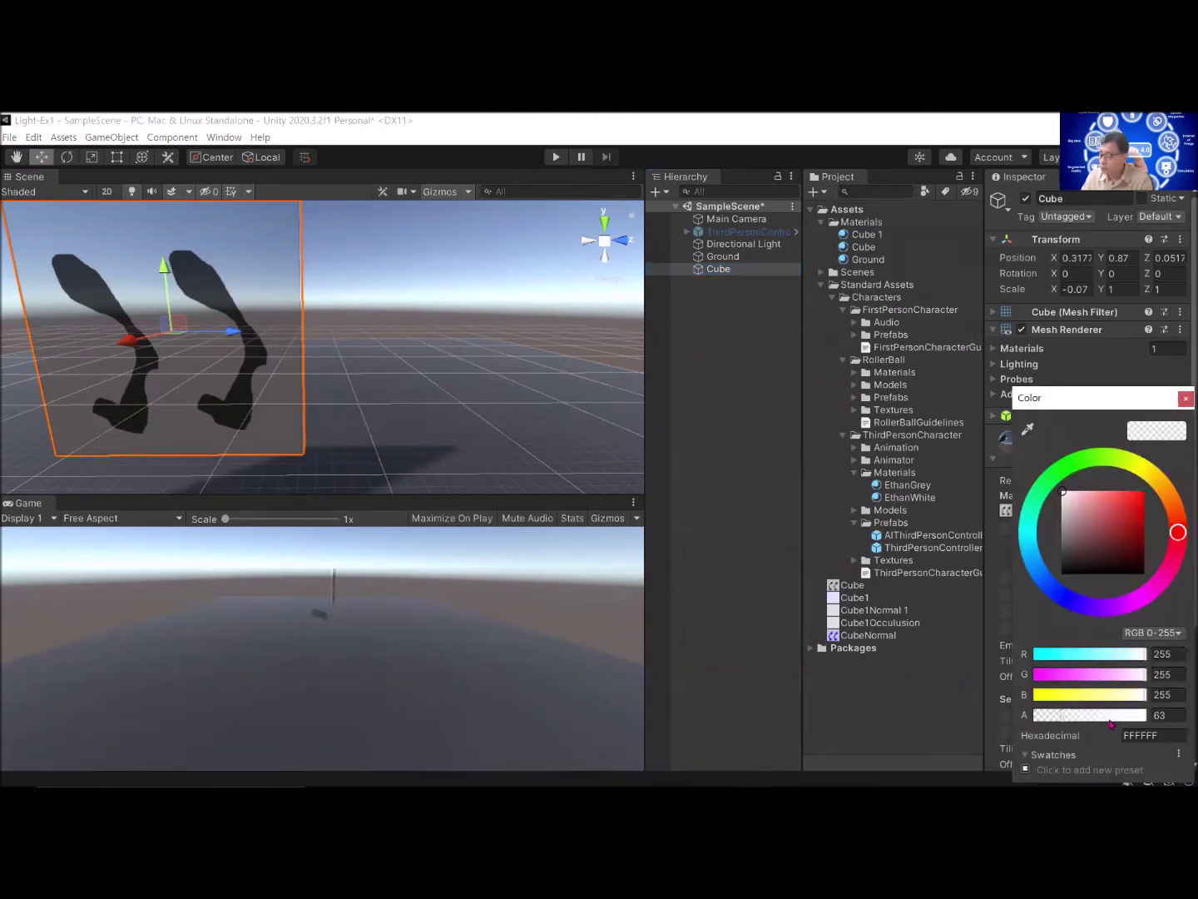
left_click_drag(1064, 721, 1031, 723)
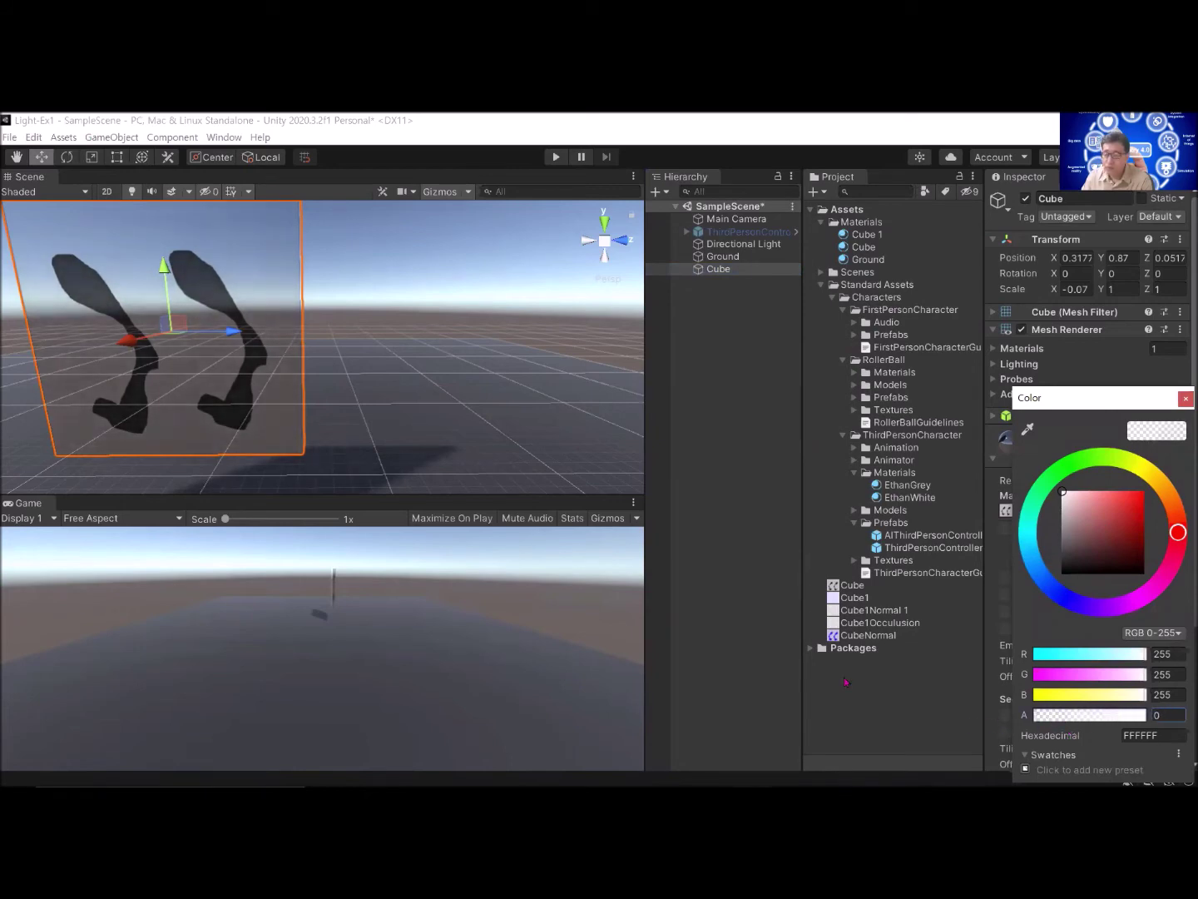
left_click(427, 444)
left_click(371, 295)
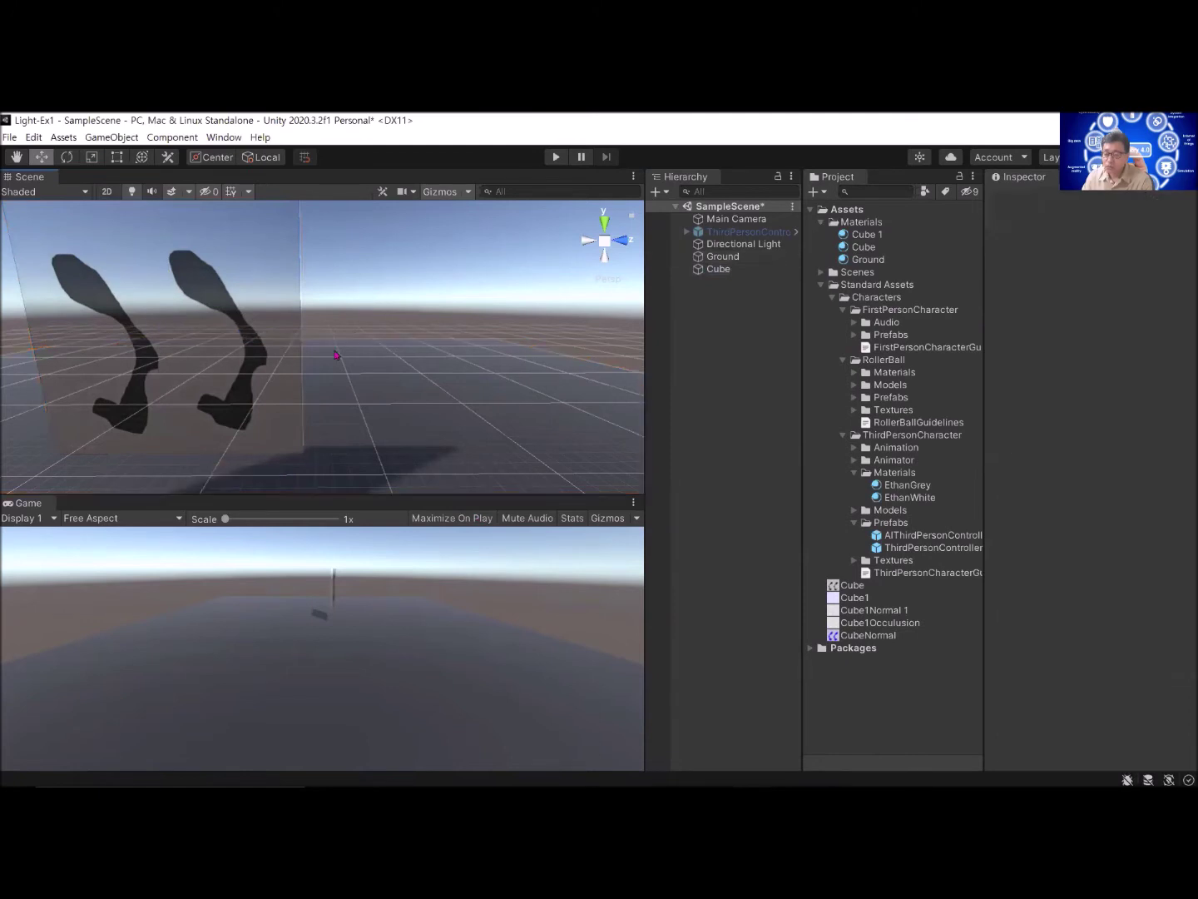
right_click_drag(259, 392, 200, 248)
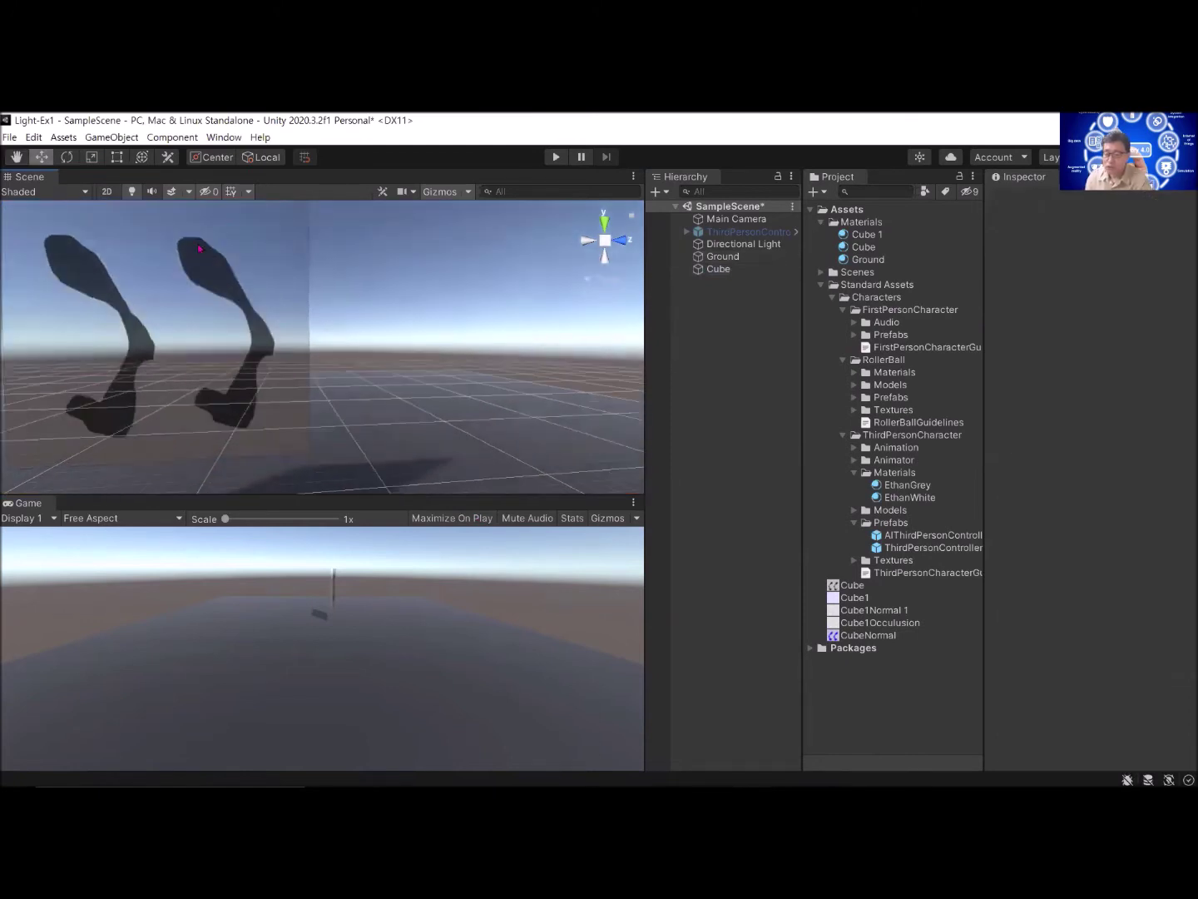
scroll(214, 366, "down", 5)
right_click_drag(259, 340, 218, 396)
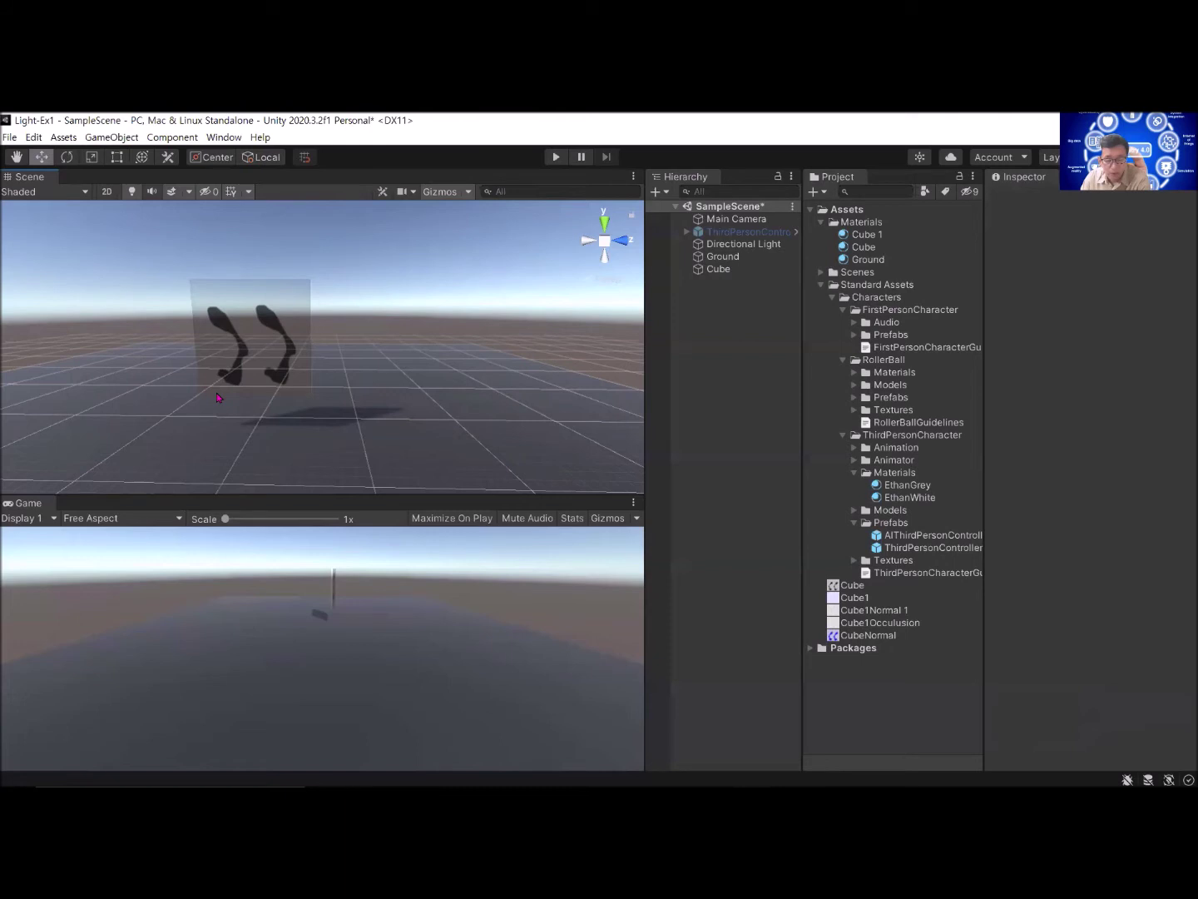
Step: Switch to the NormalMap presentation in PowerPoint, look at the dark silhouettes on slide 6, and return to the Unity editor
mouse_move(708, 782)
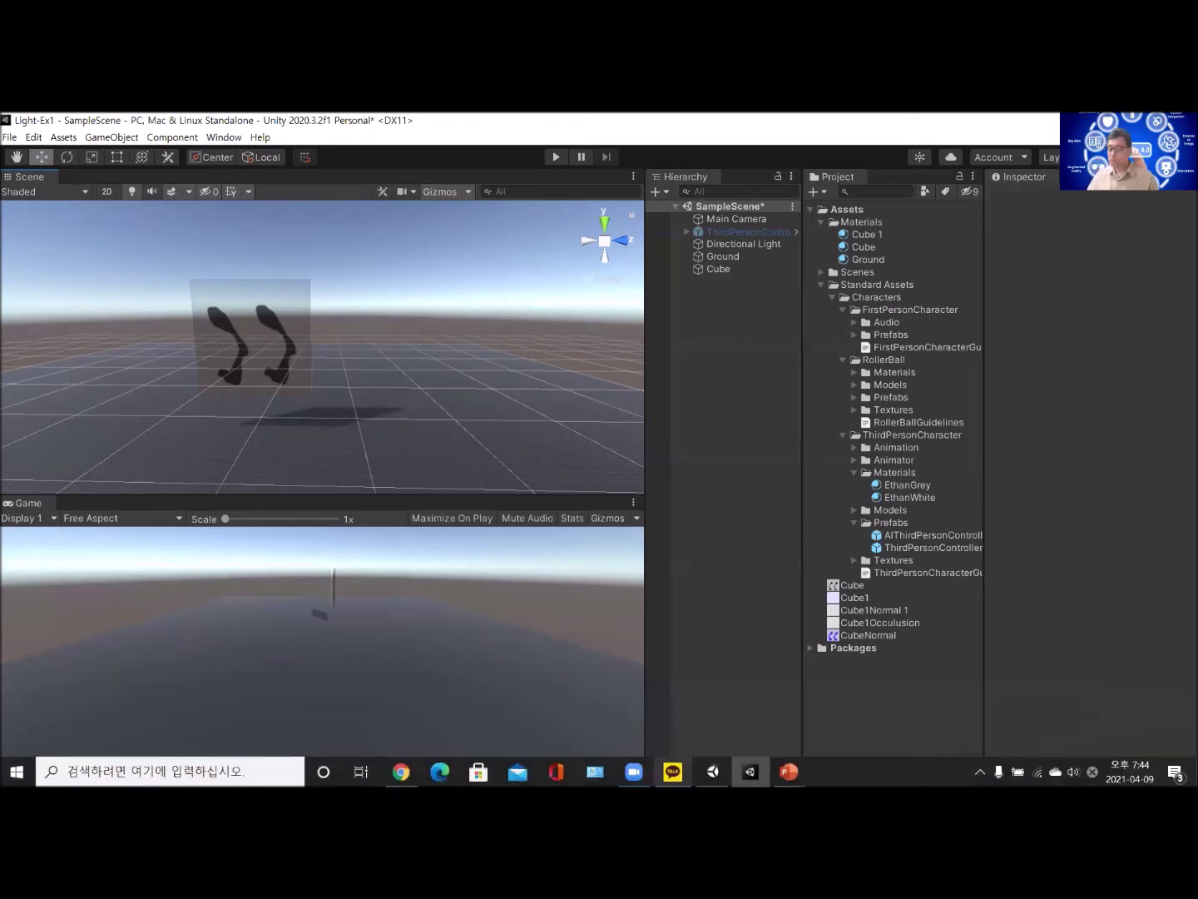
mouse_move(790, 771)
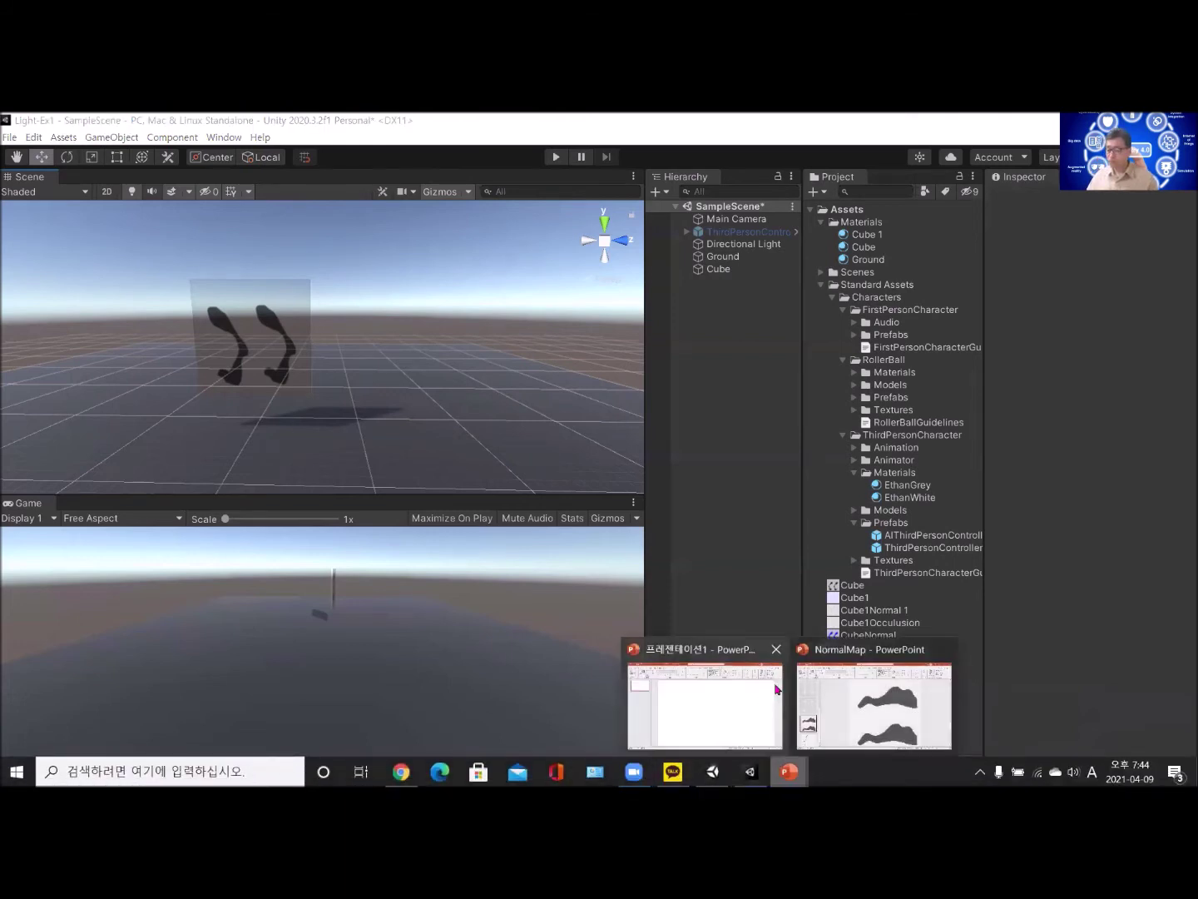
left_click(874, 699)
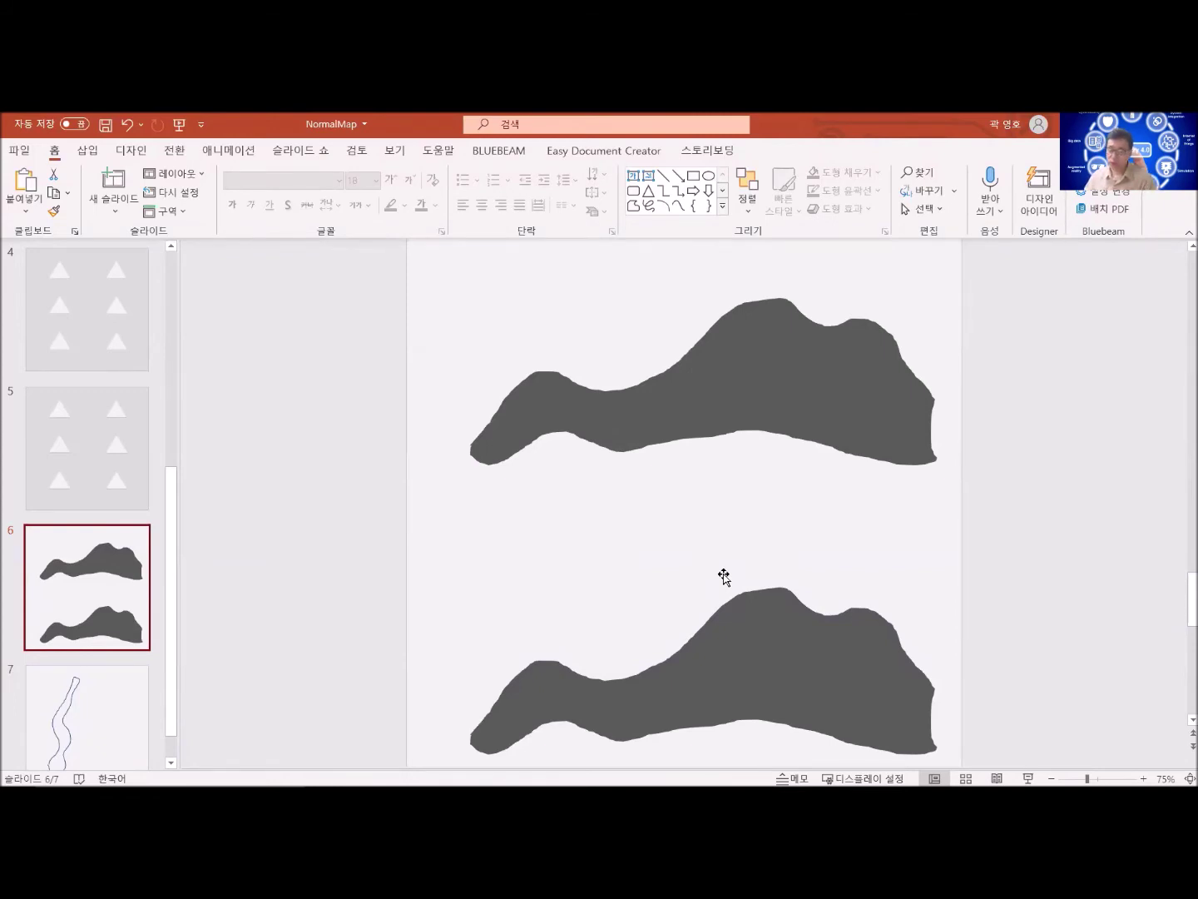
mouse_move(714, 772)
mouse_move(750, 772)
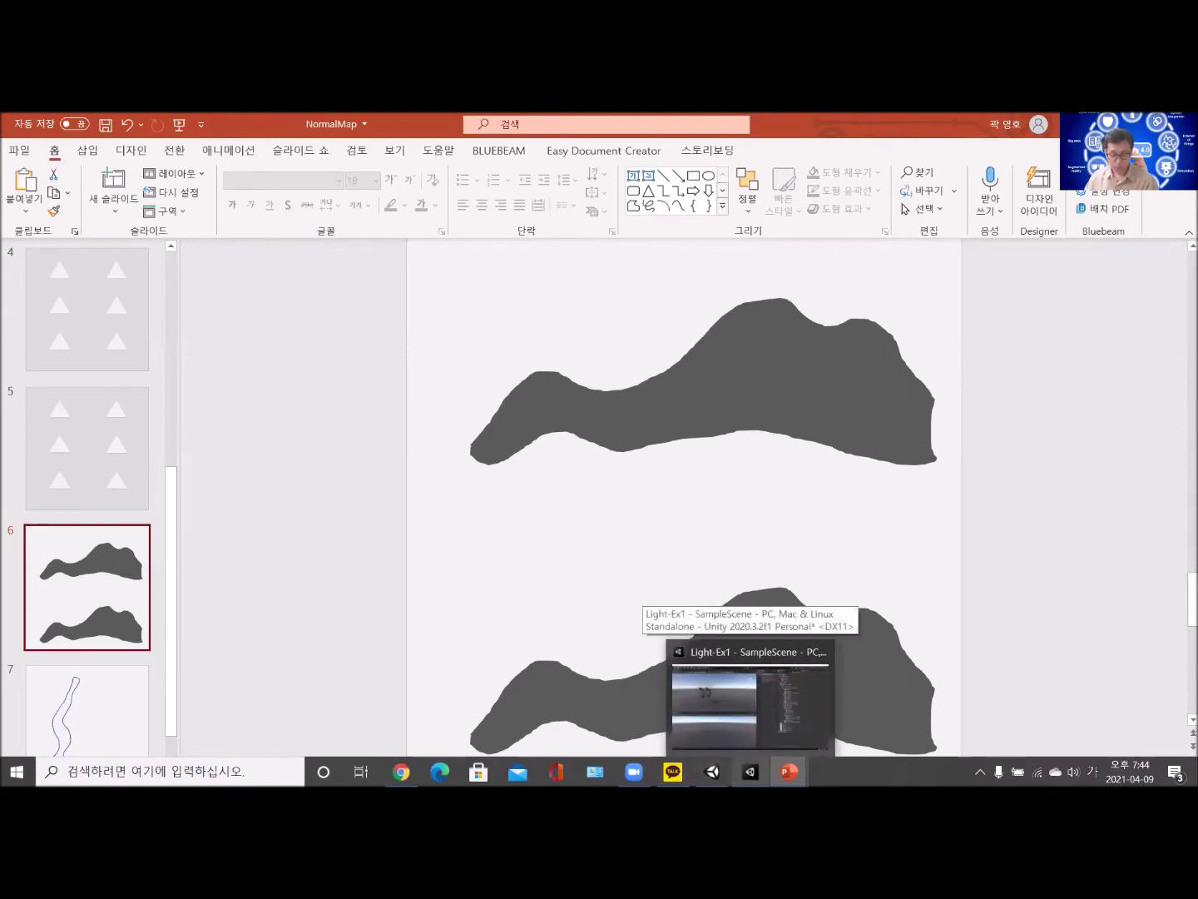
left_click(752, 721)
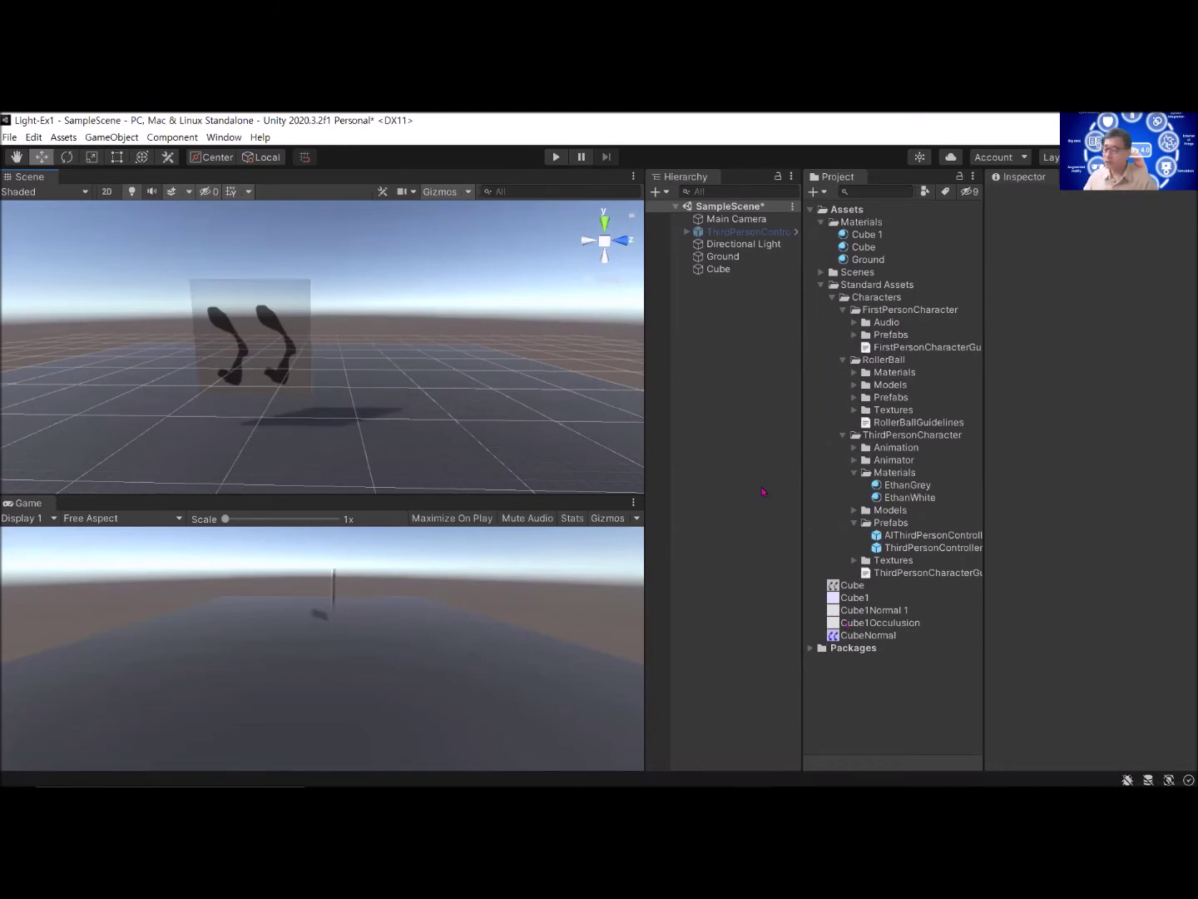
Step: Collapse the Standard Assets and Materials folders and create a Standard Surface Shader named Cutout in the Assets folder
left_click(820, 286)
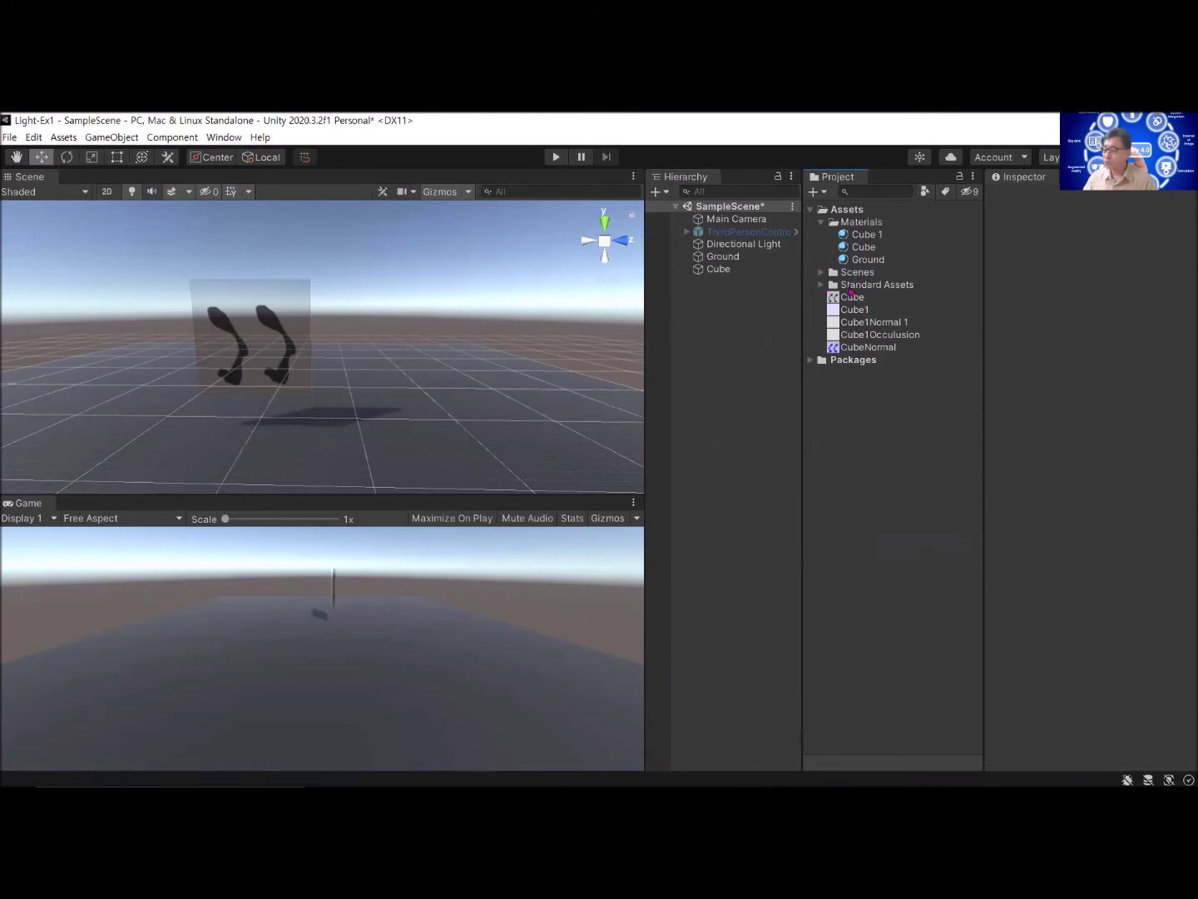
left_click(822, 222)
left_click(834, 210)
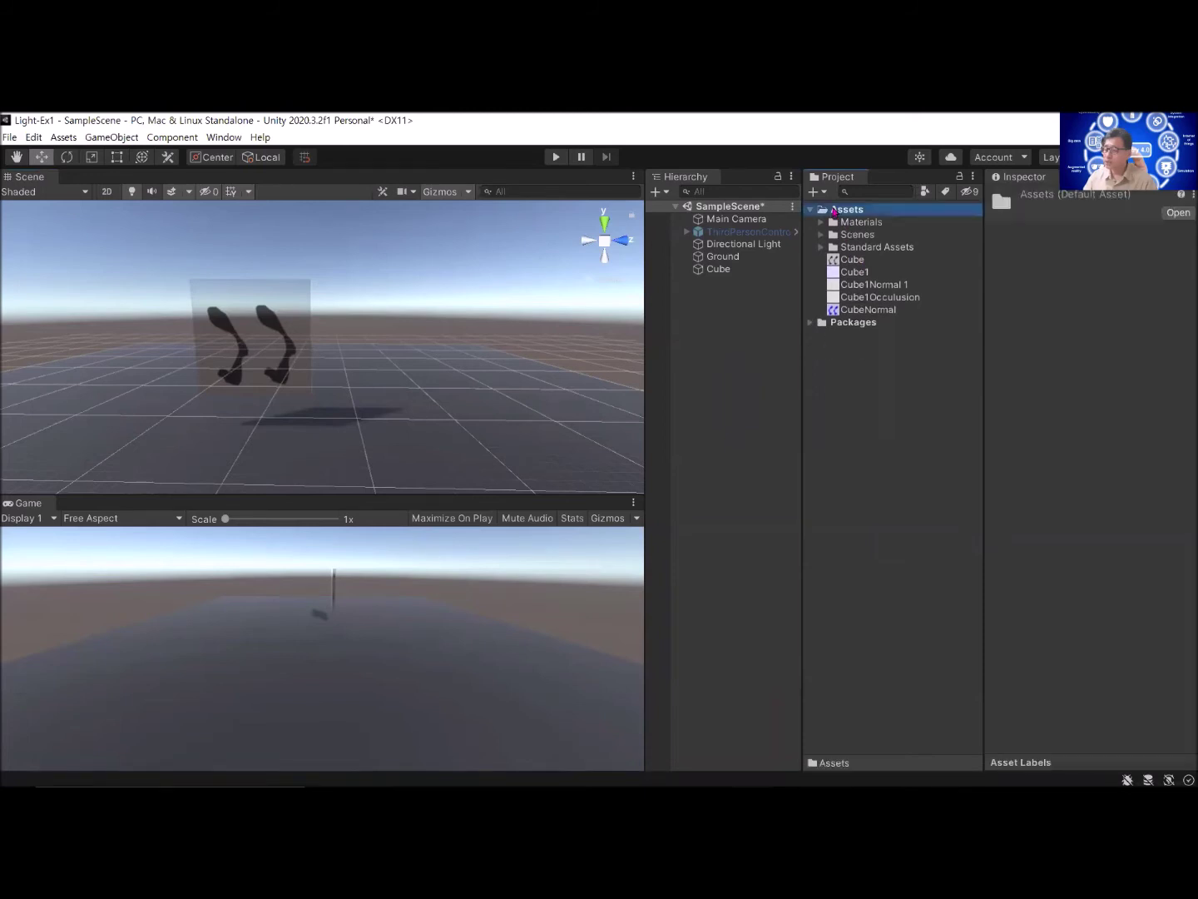
right_click(833, 212)
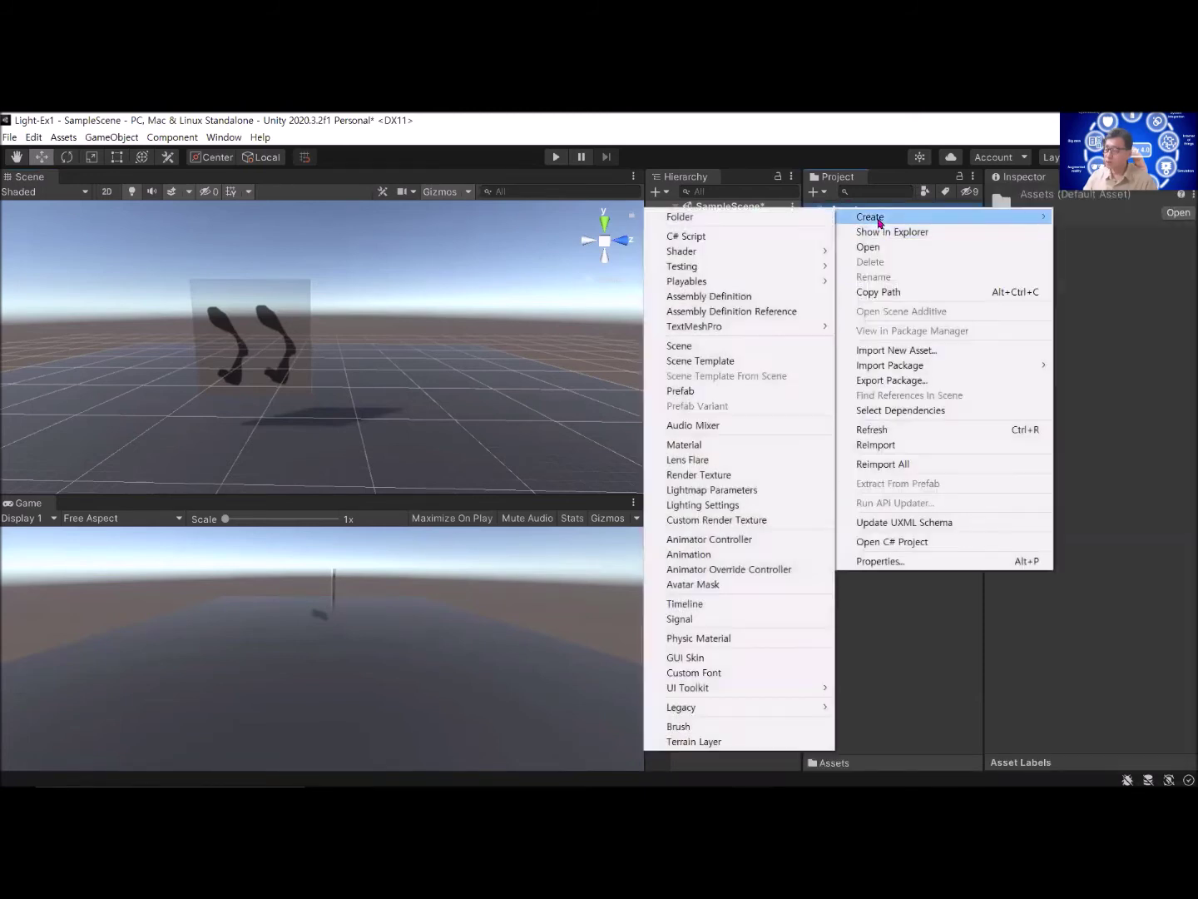
mouse_move(732, 250)
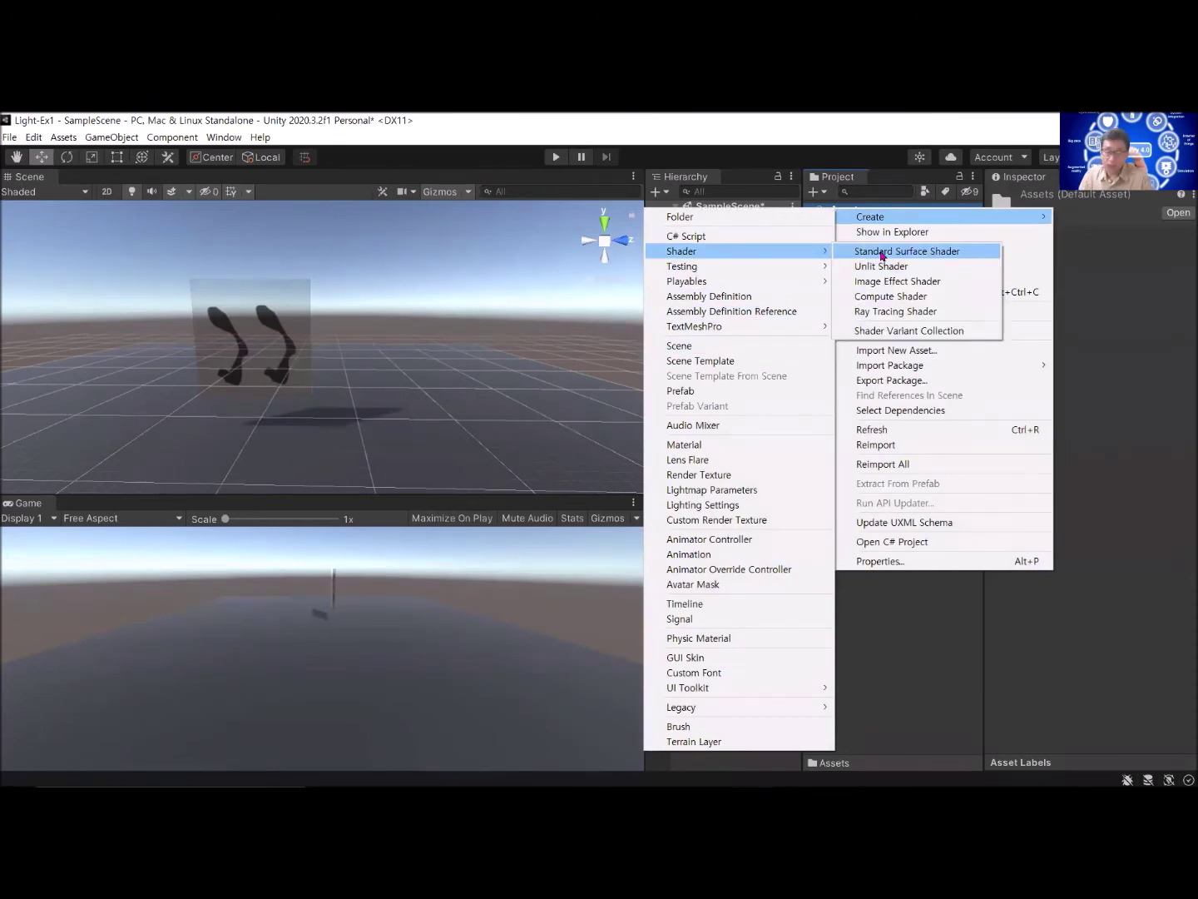
left_click(882, 251)
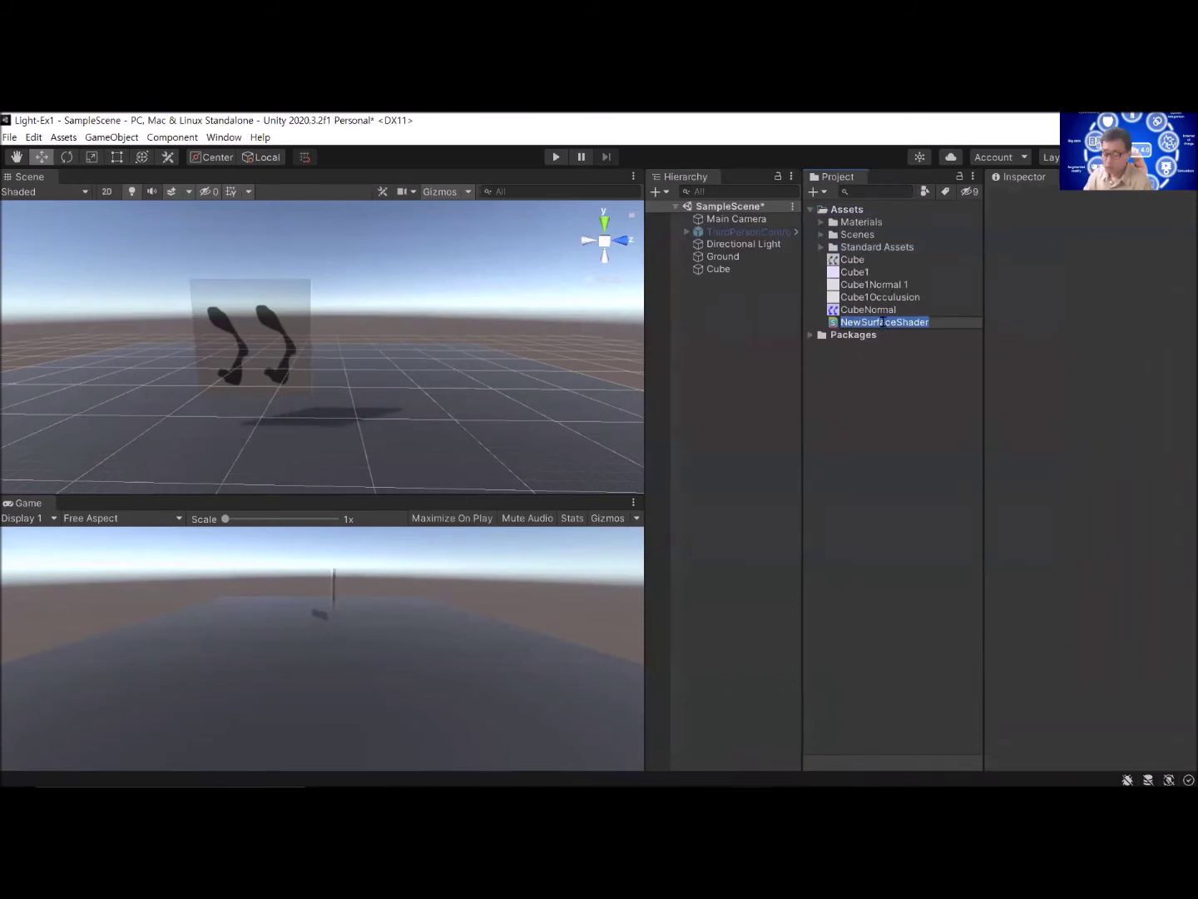
type("Cutout")
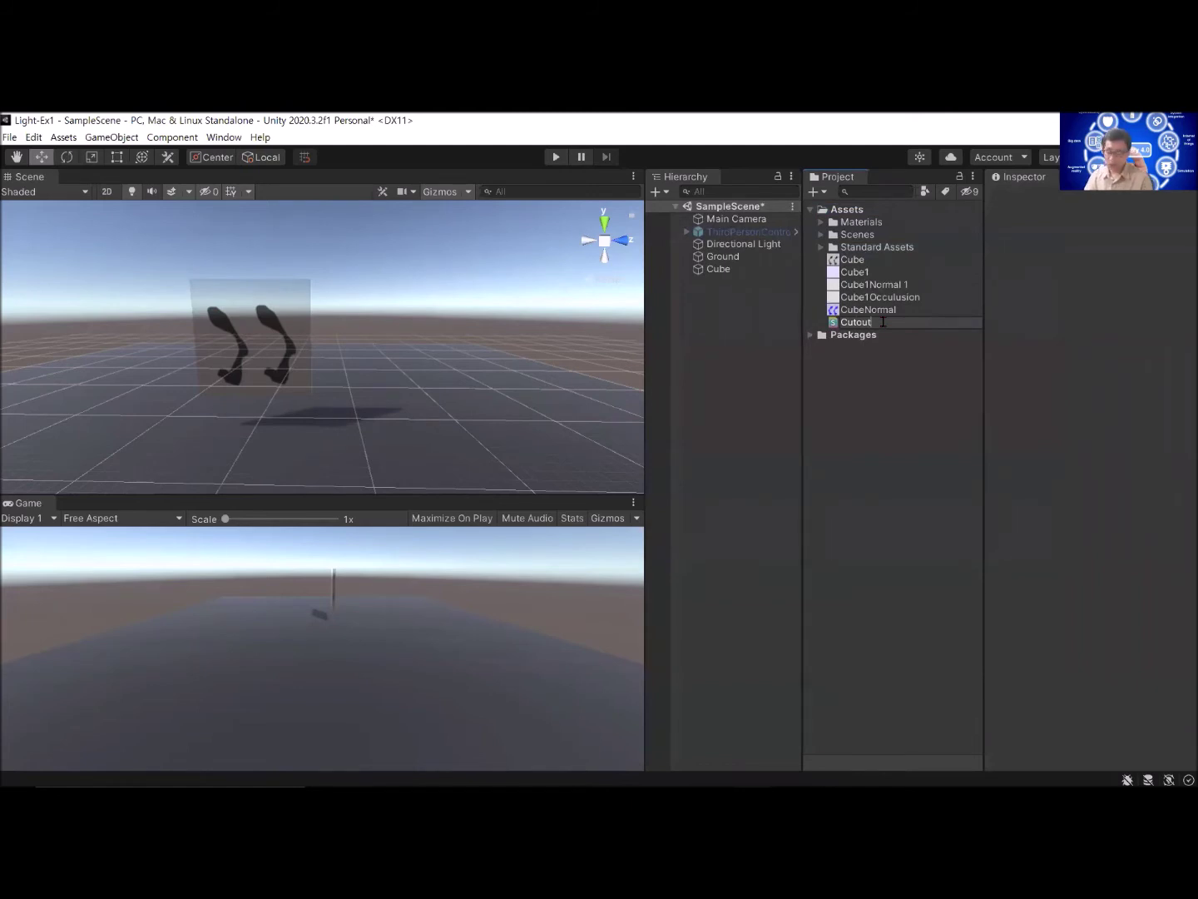
key("Return")
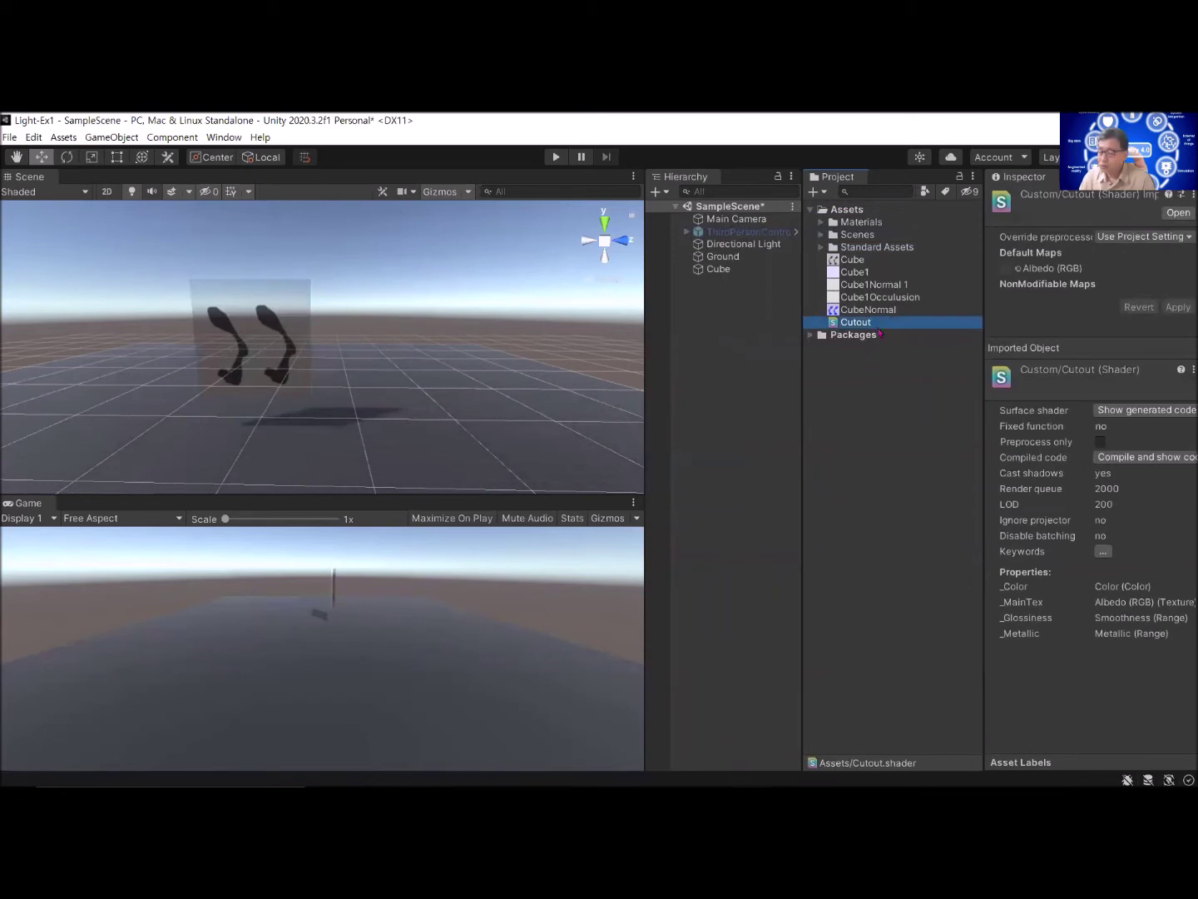
Step: Open the Cutout shader in Visual Studio and examine the color, texture, glossiness and metallic entries in its Properties block
double_click(877, 329)
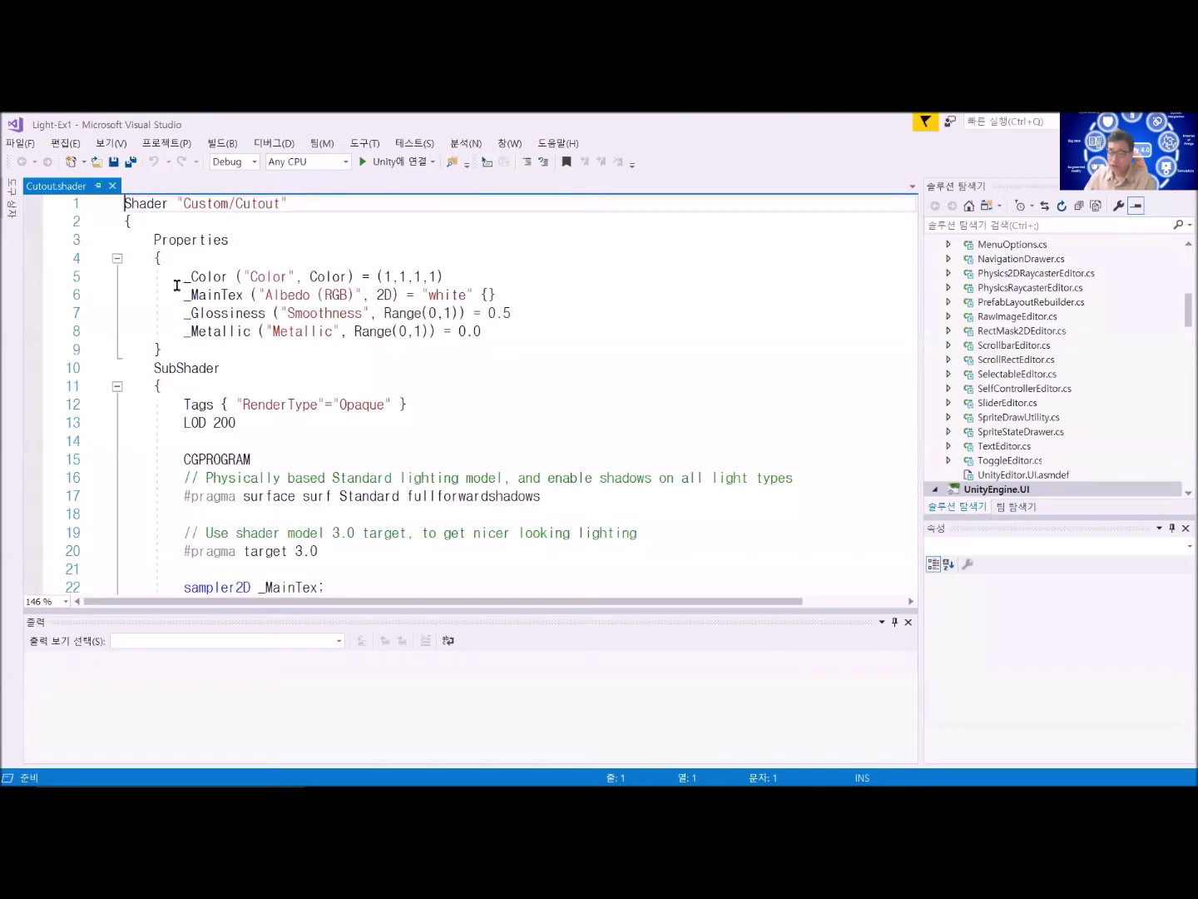
left_click(190, 295)
mouse_move(192, 297)
left_mouse_down()
mouse_move(200, 313)
mouse_move(199, 296)
left_mouse_up()
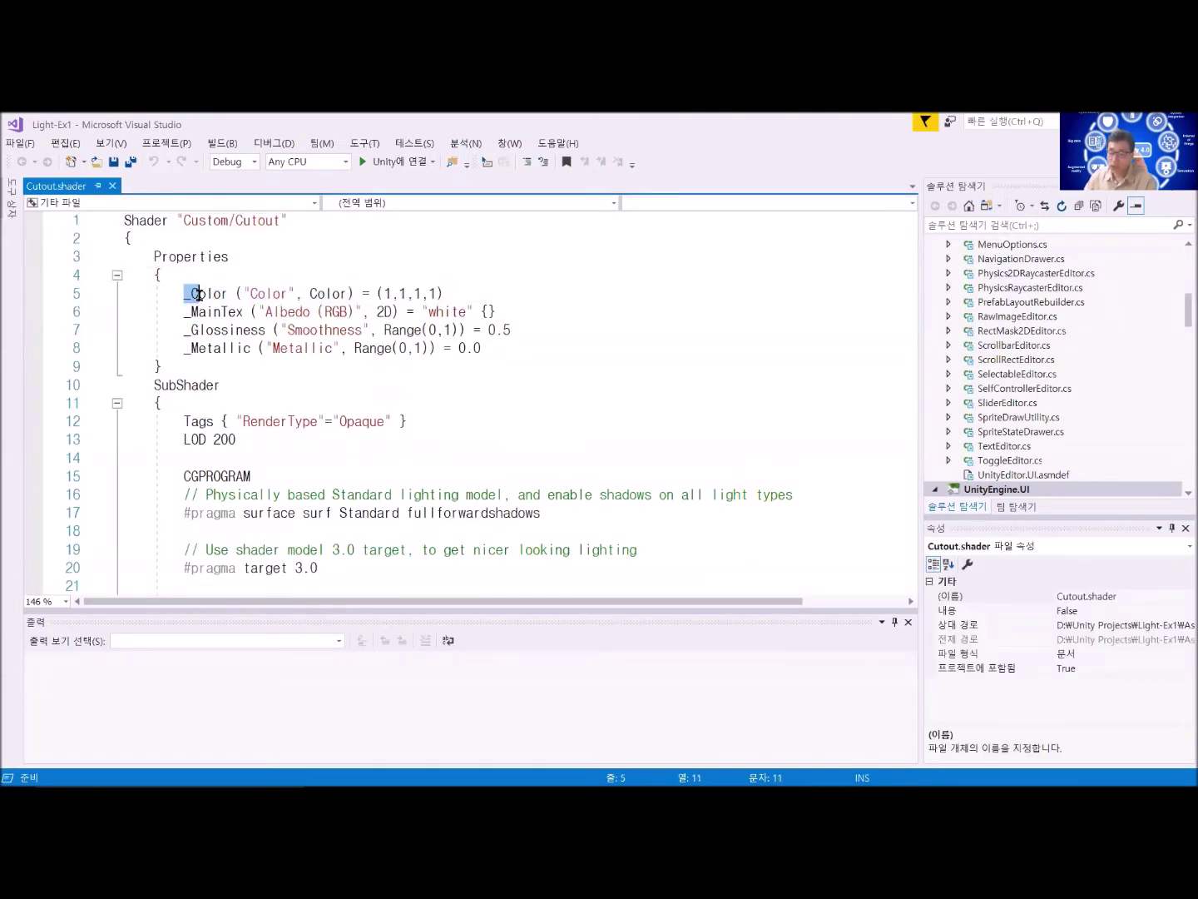
left_click(206, 311)
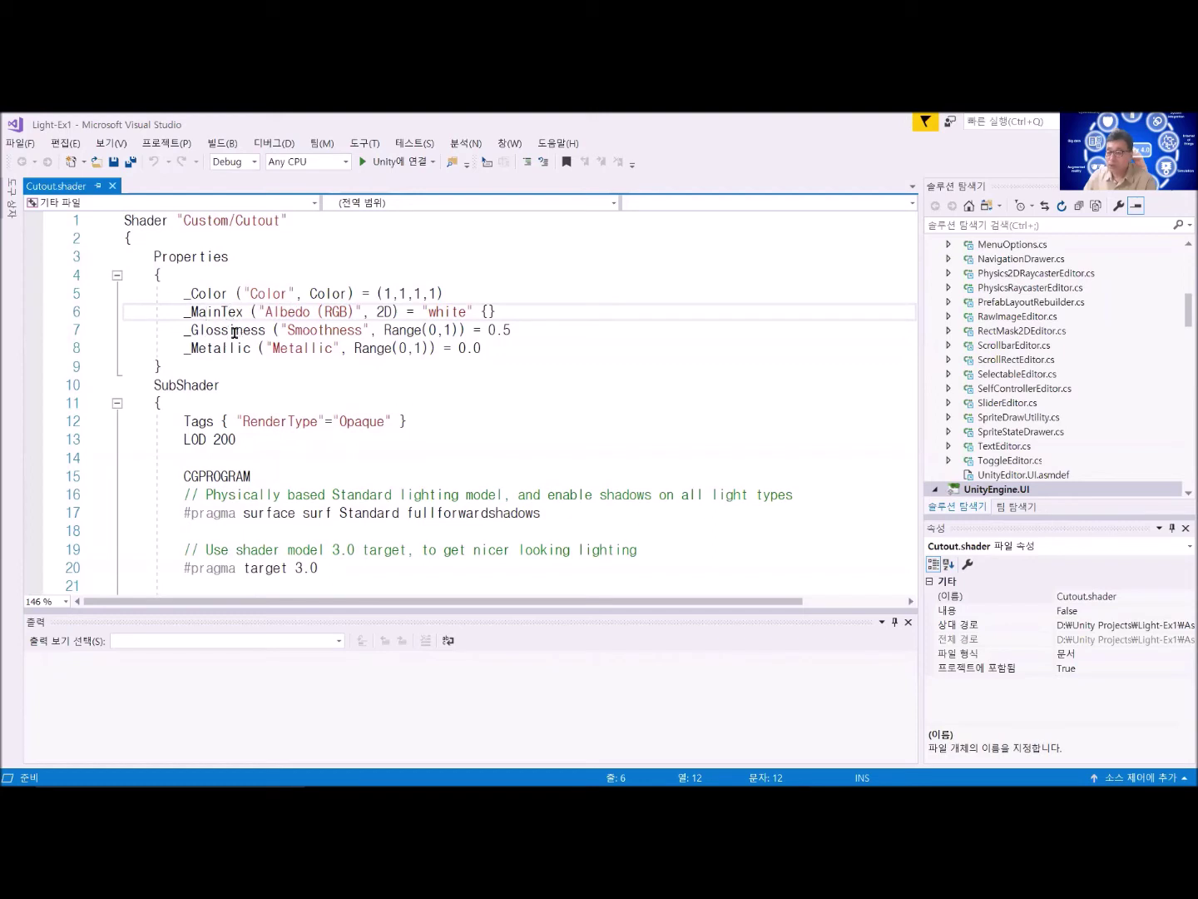
left_click(309, 348)
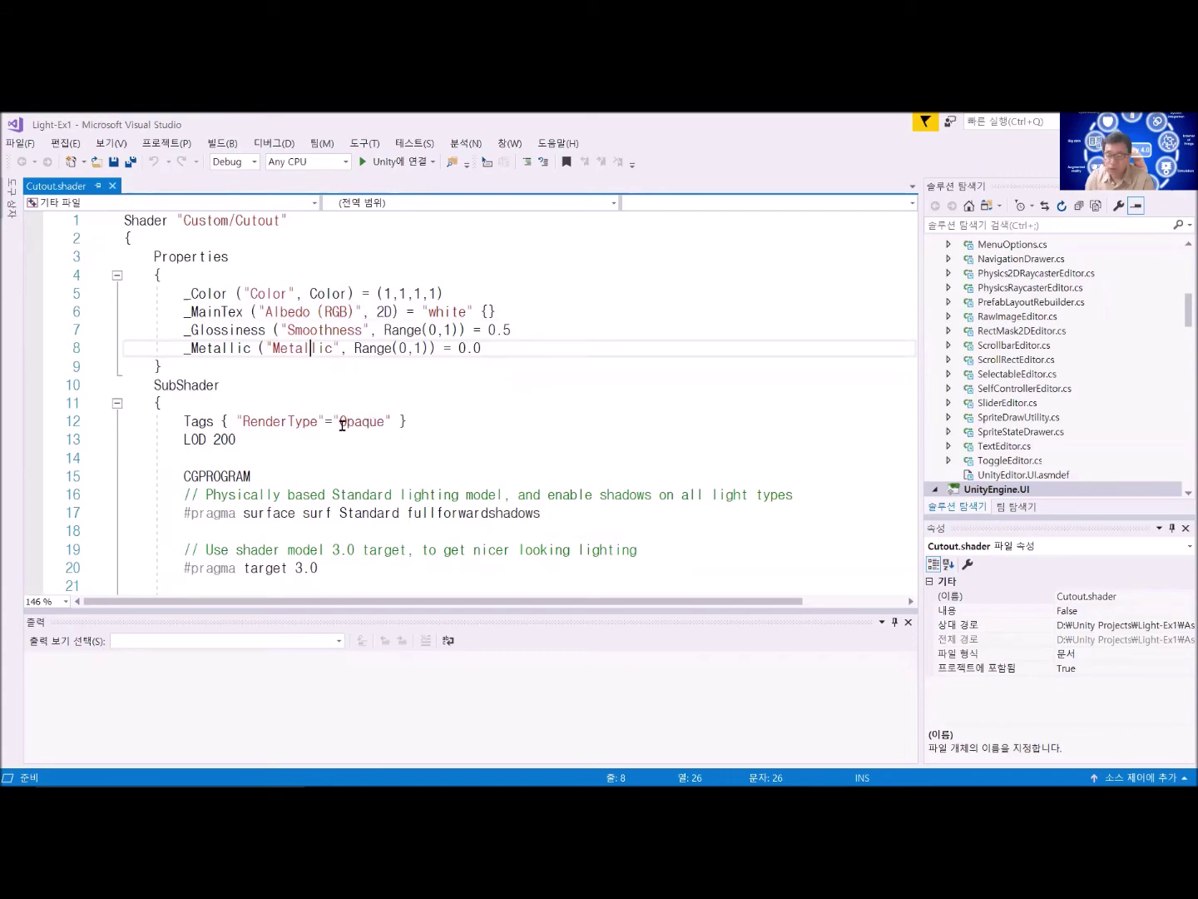
Step: Read through the Cutout shader's SubShader code, including the Input struct, variable declarations and surf function
scroll(340, 424, "down", 7)
scroll(341, 424, "down", 4)
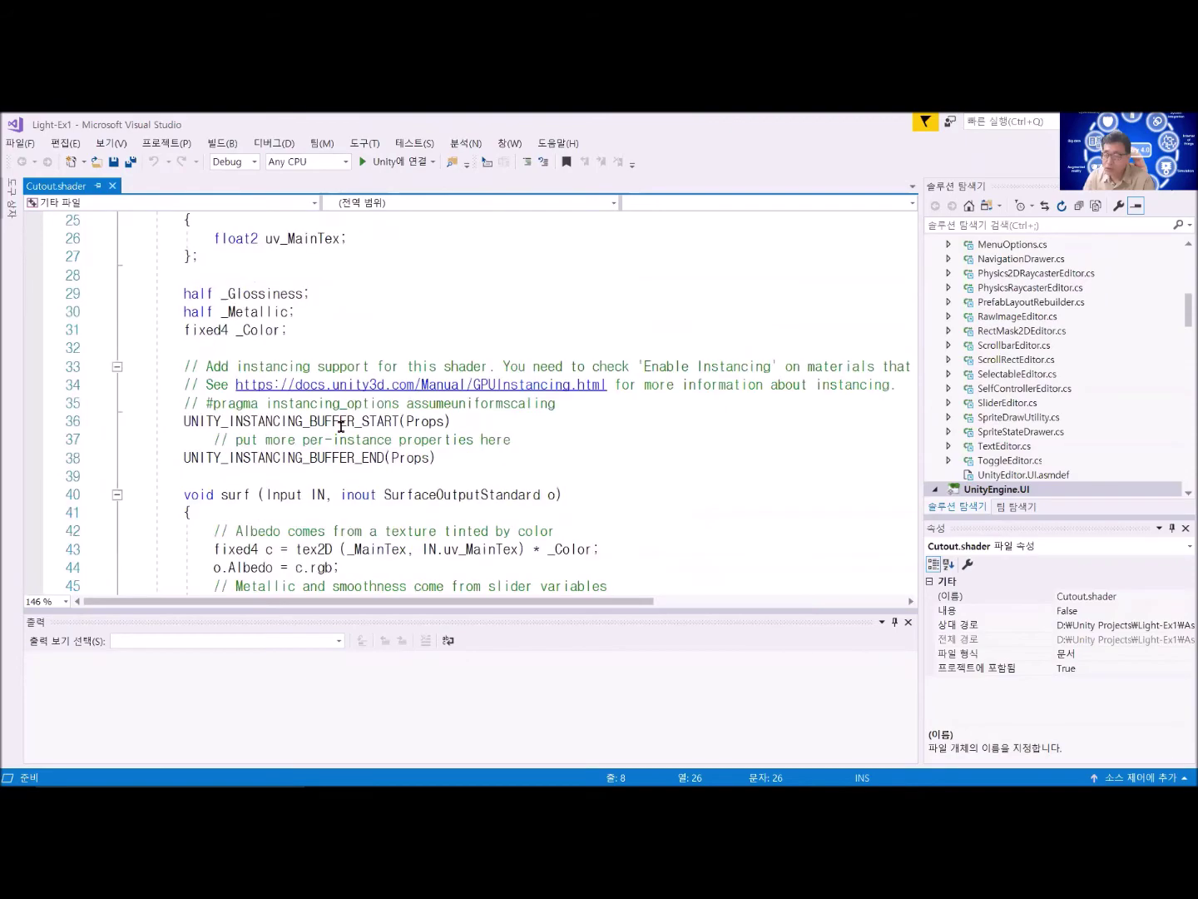
scroll(324, 361, "up", 8)
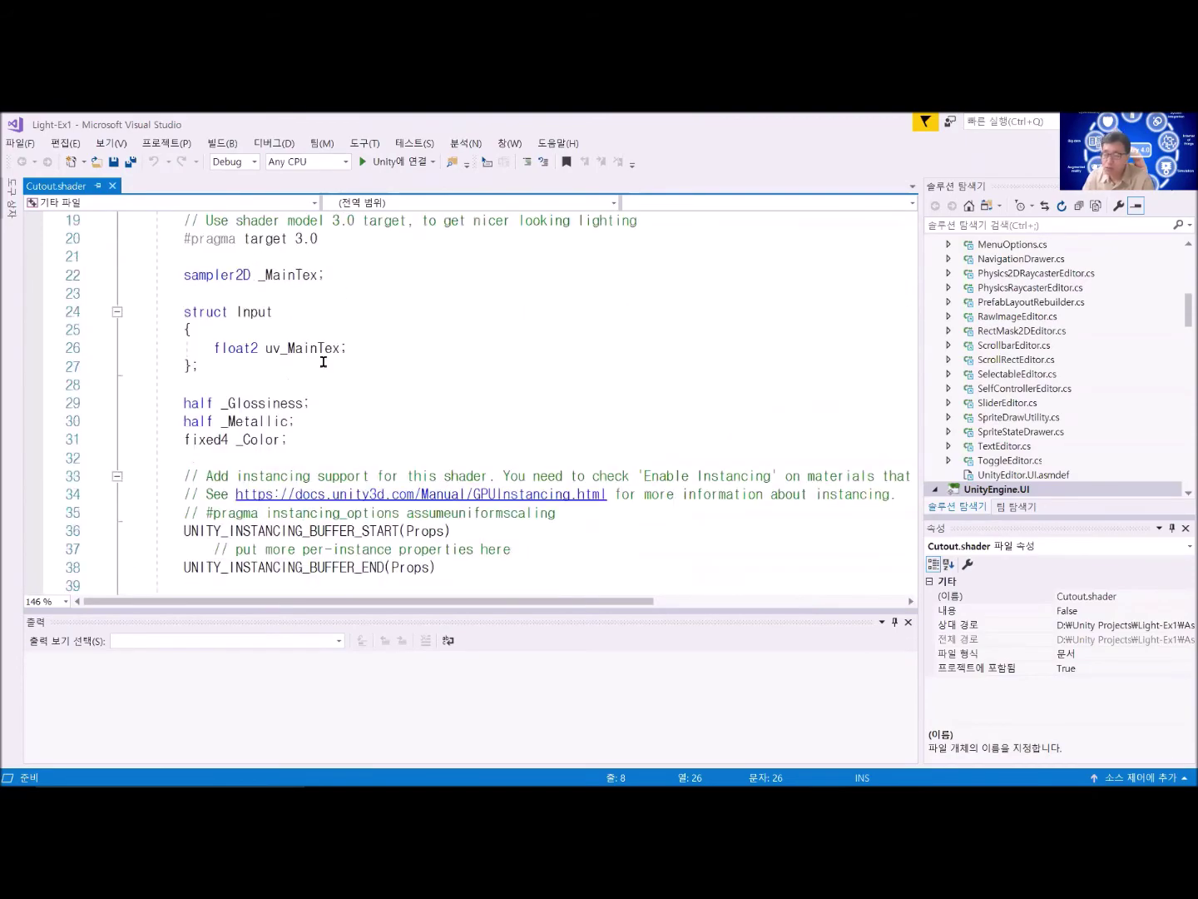
scroll(319, 379, "down", 2)
scroll(245, 391, "down", 2)
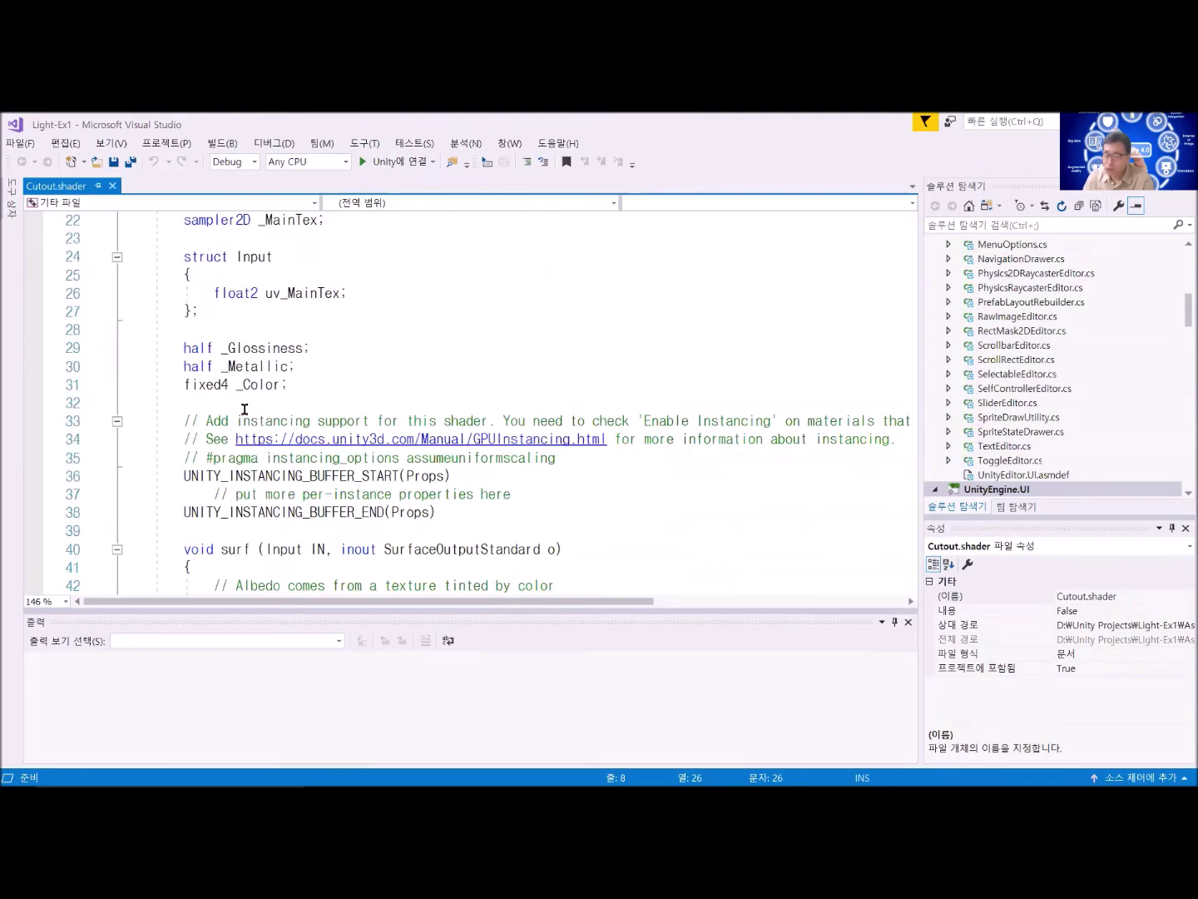
scroll(266, 475, "down", 2)
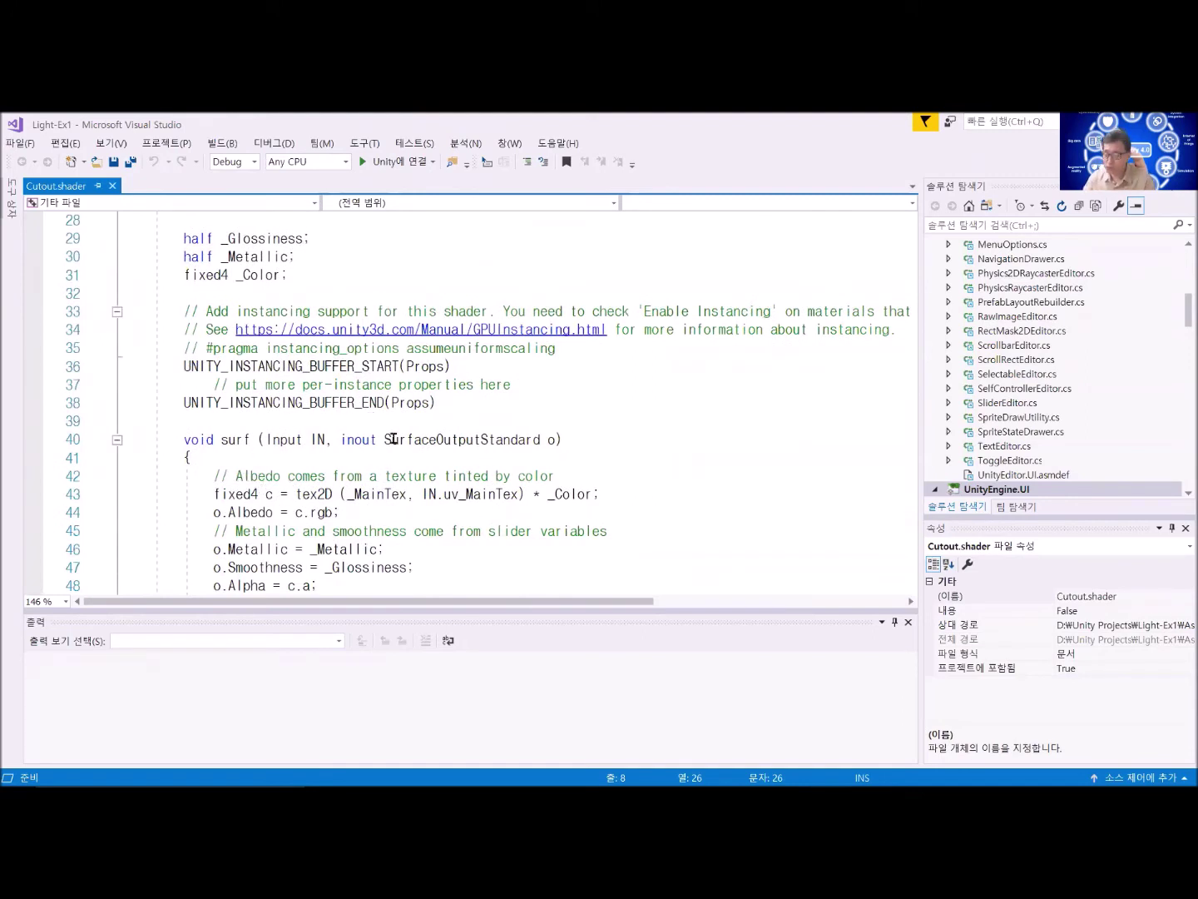
scroll(380, 520, "down", 2)
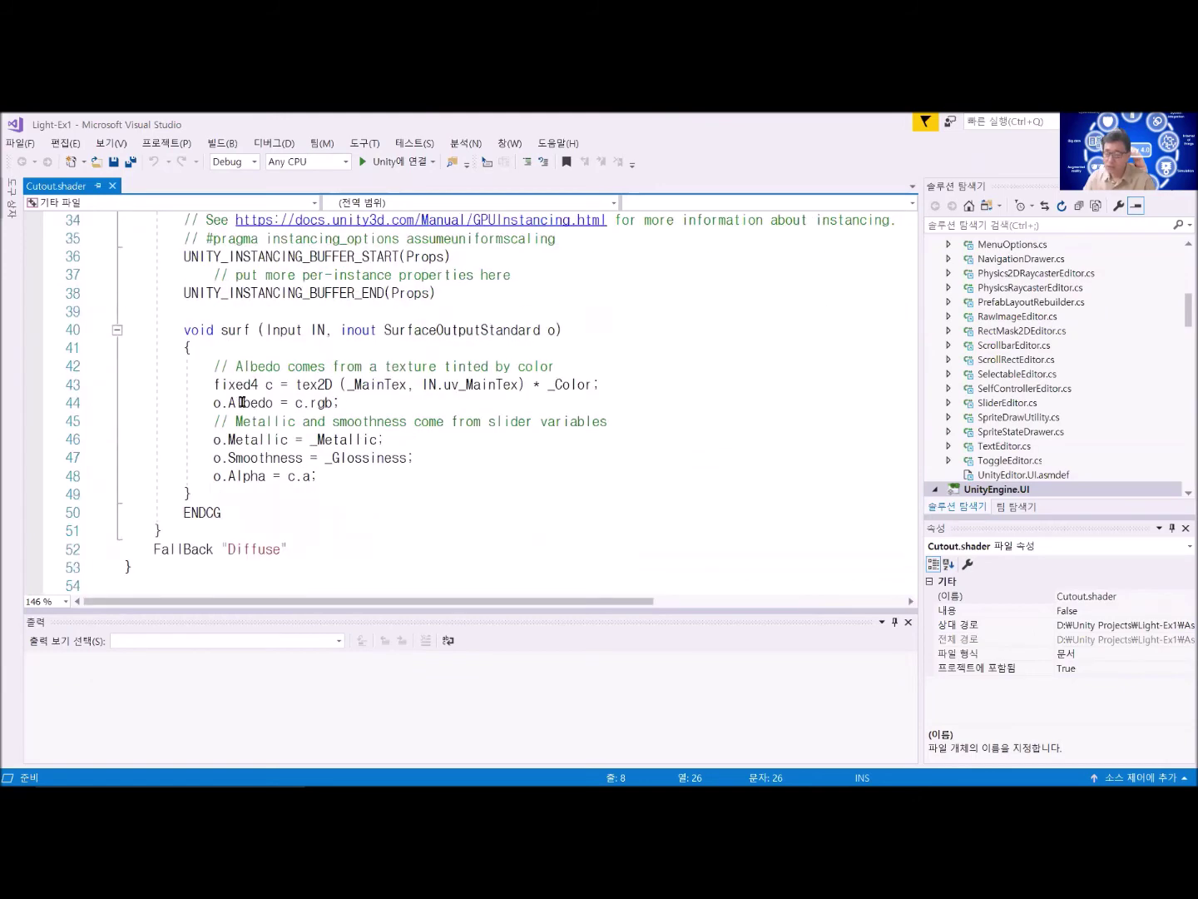
scroll(242, 402, "up", 11)
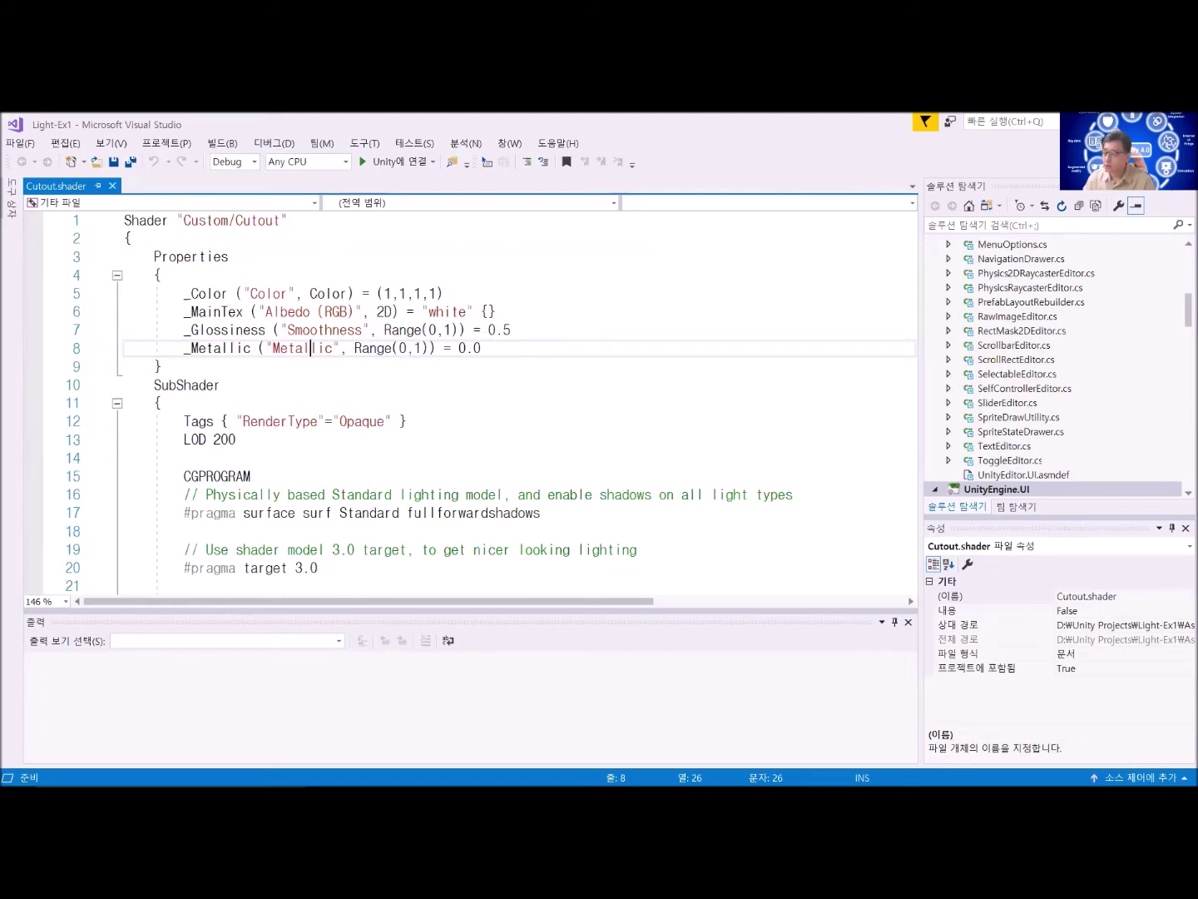
Step: Switch back to Unity, assign the Custom/Cutout shader to the Cube's material and expand the material's properties
key("alt+Tab")
left_click(775, 269)
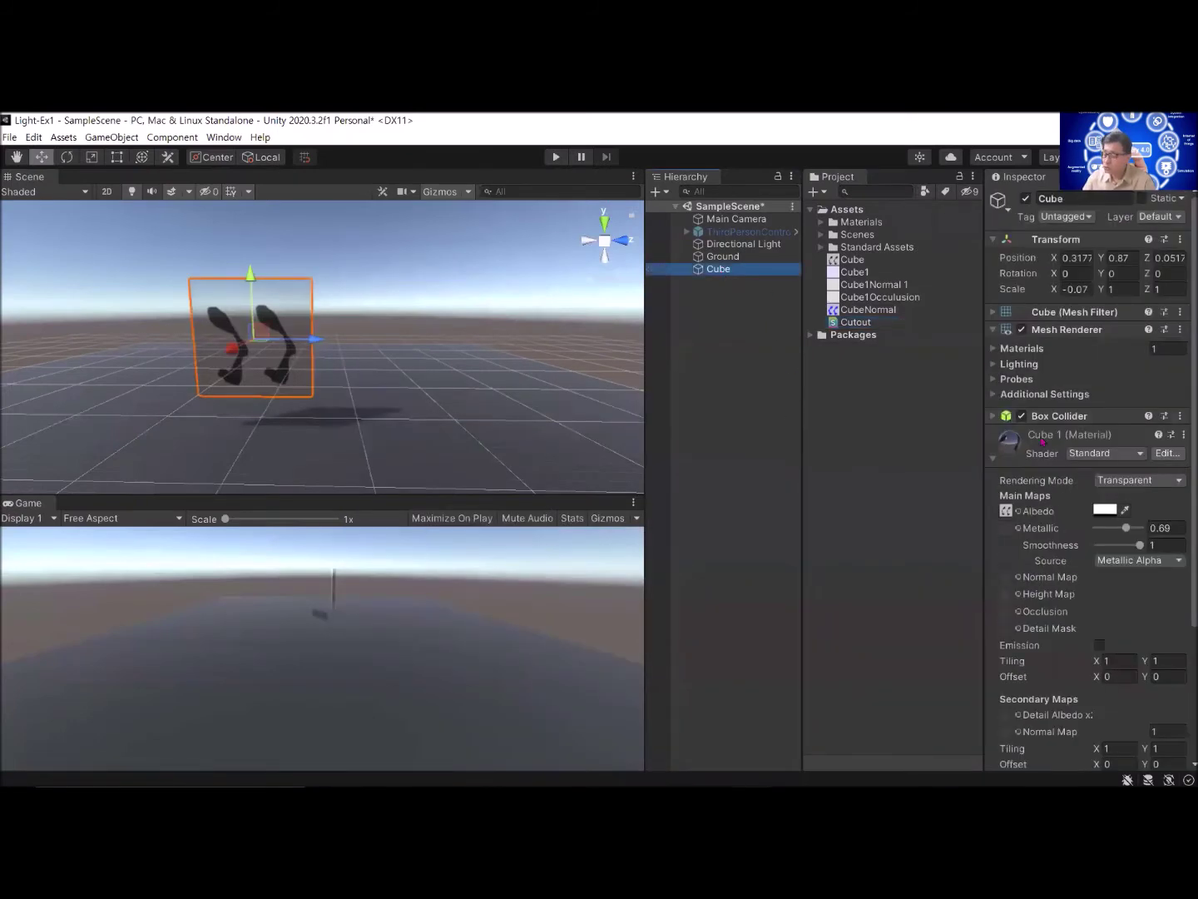
left_click(993, 461)
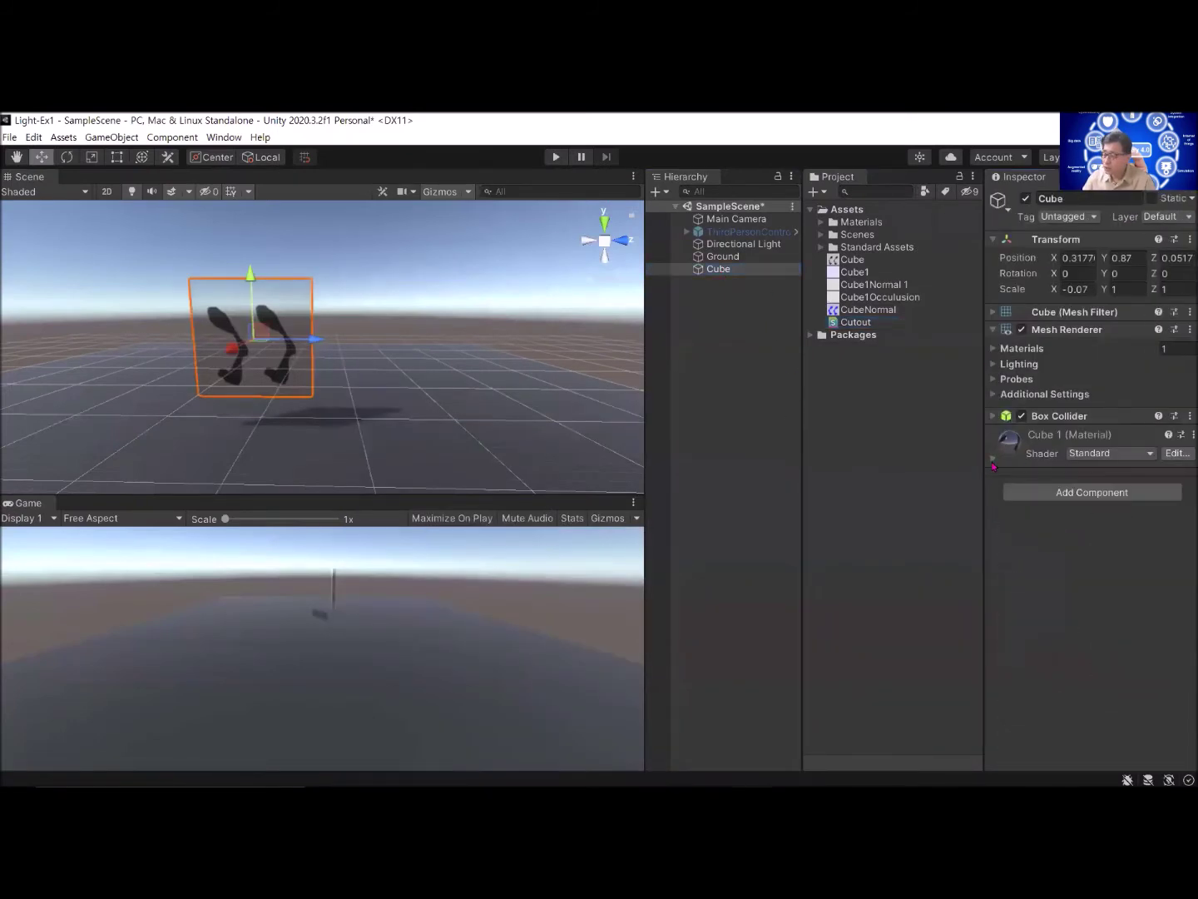
left_click(1149, 454)
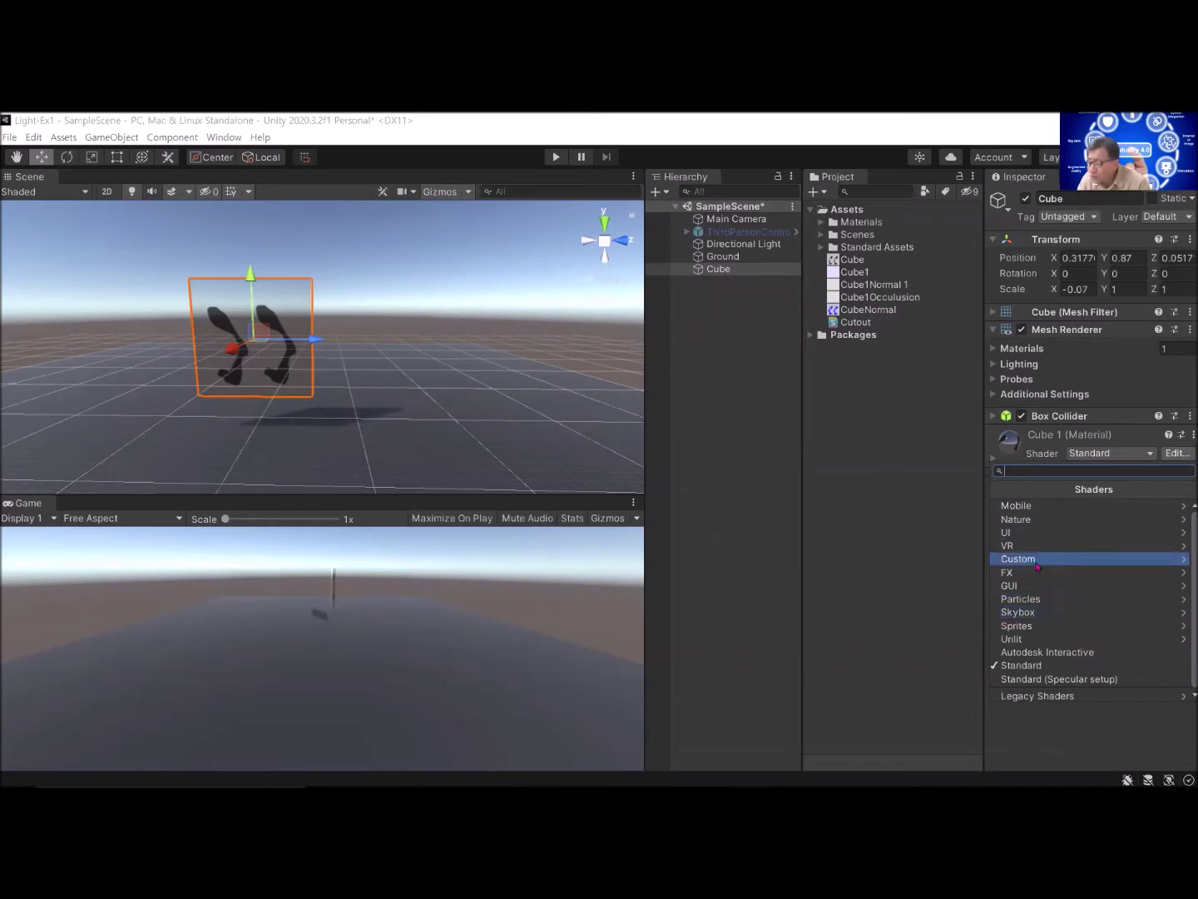
left_click(1037, 567)
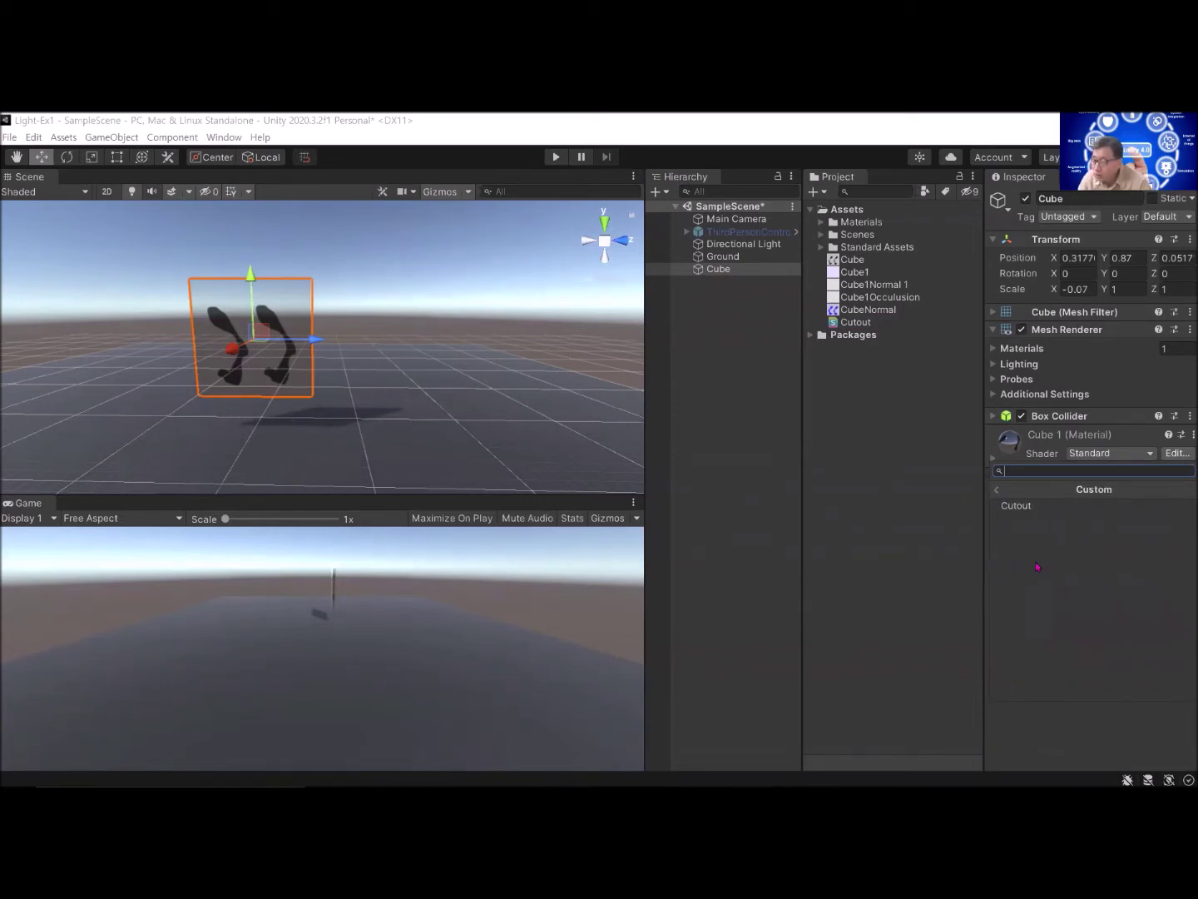
left_click(1015, 505)
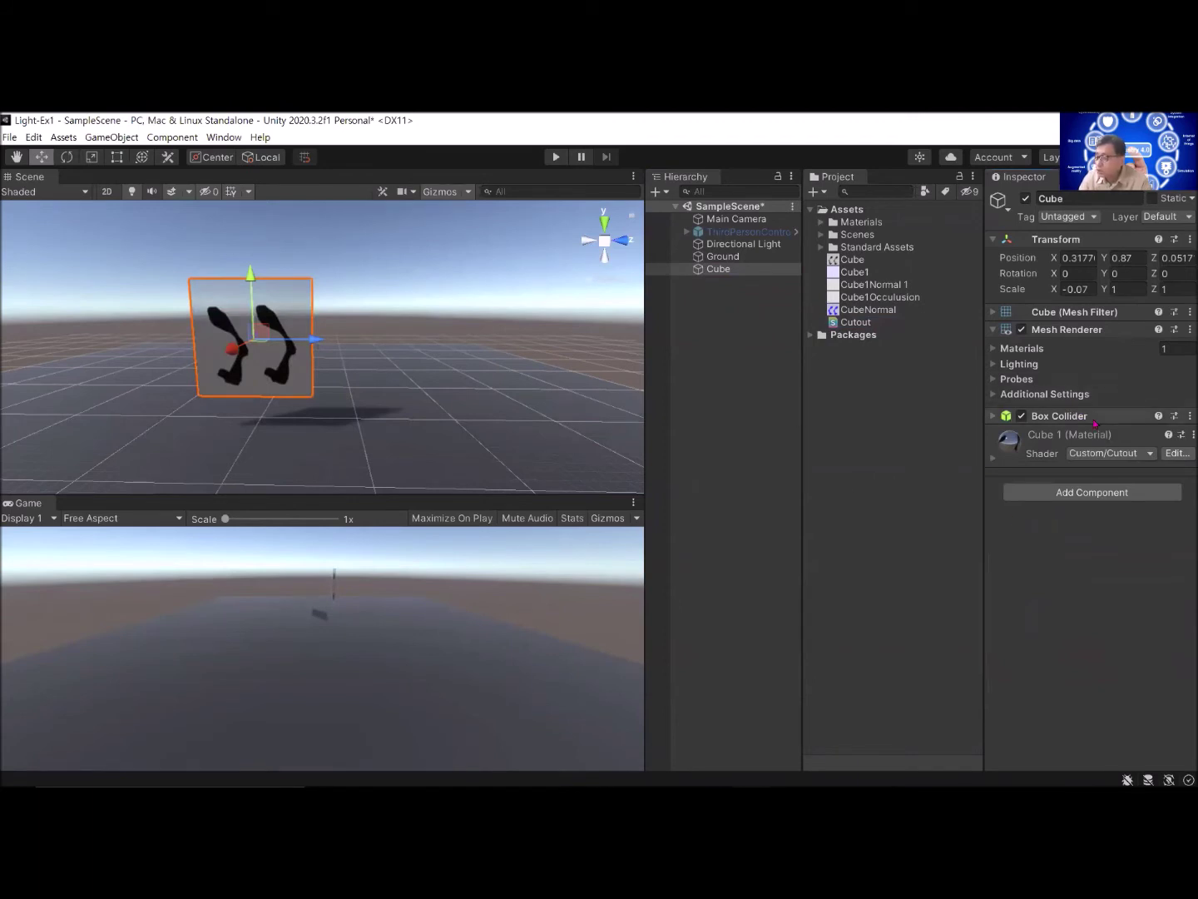
left_click(993, 462)
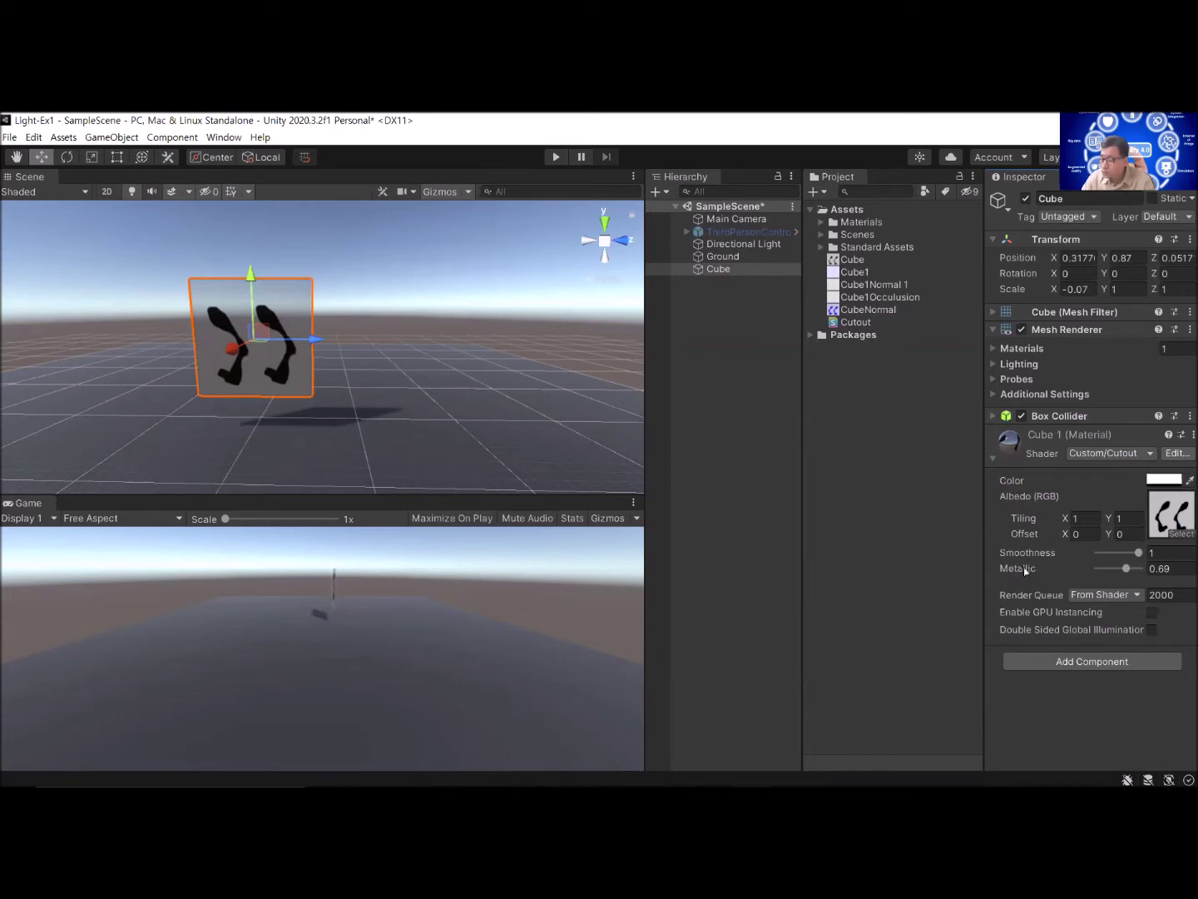
left_click(1038, 499)
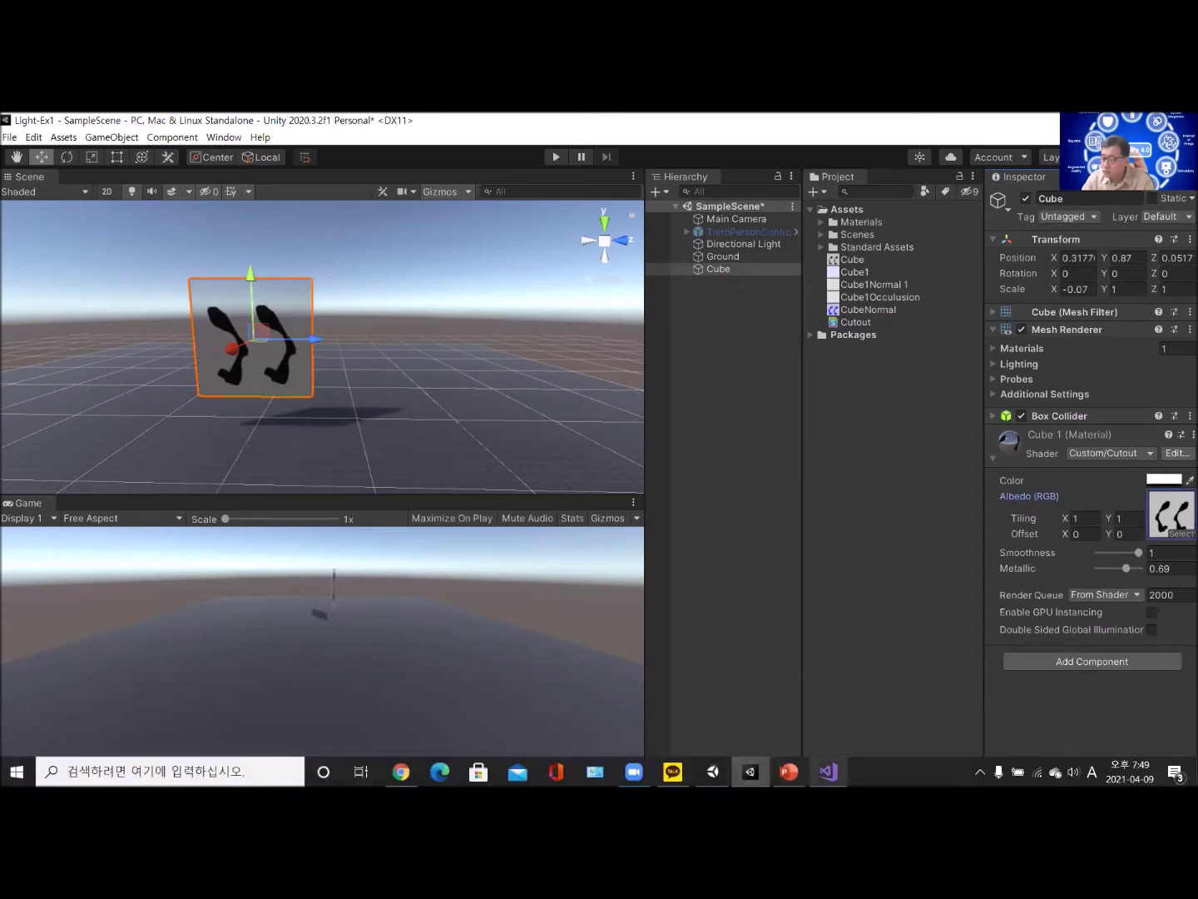
Step: In Visual Studio, change the display label of the _MainTex property to "알베도 (RGB)" and save the Cutout shader
left_click(828, 772)
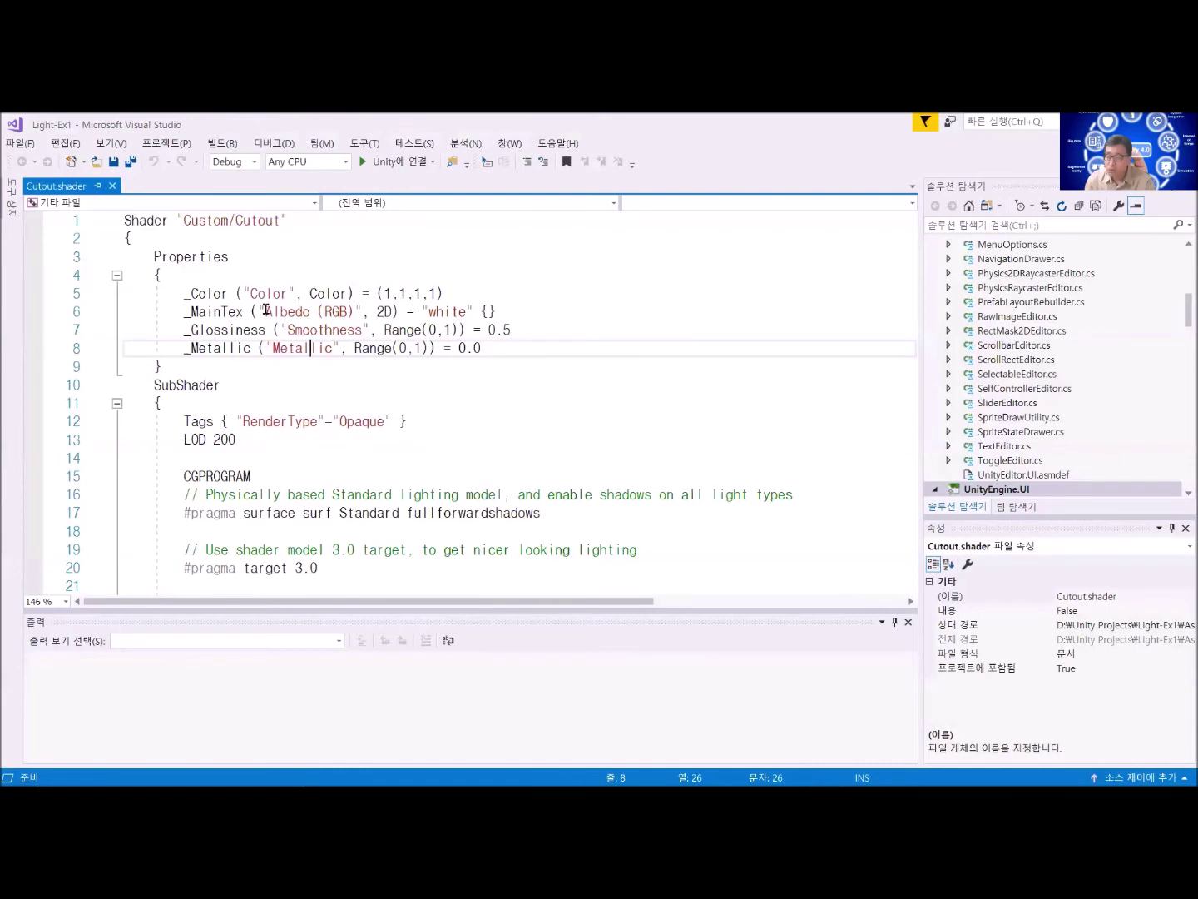
left_click(267, 310)
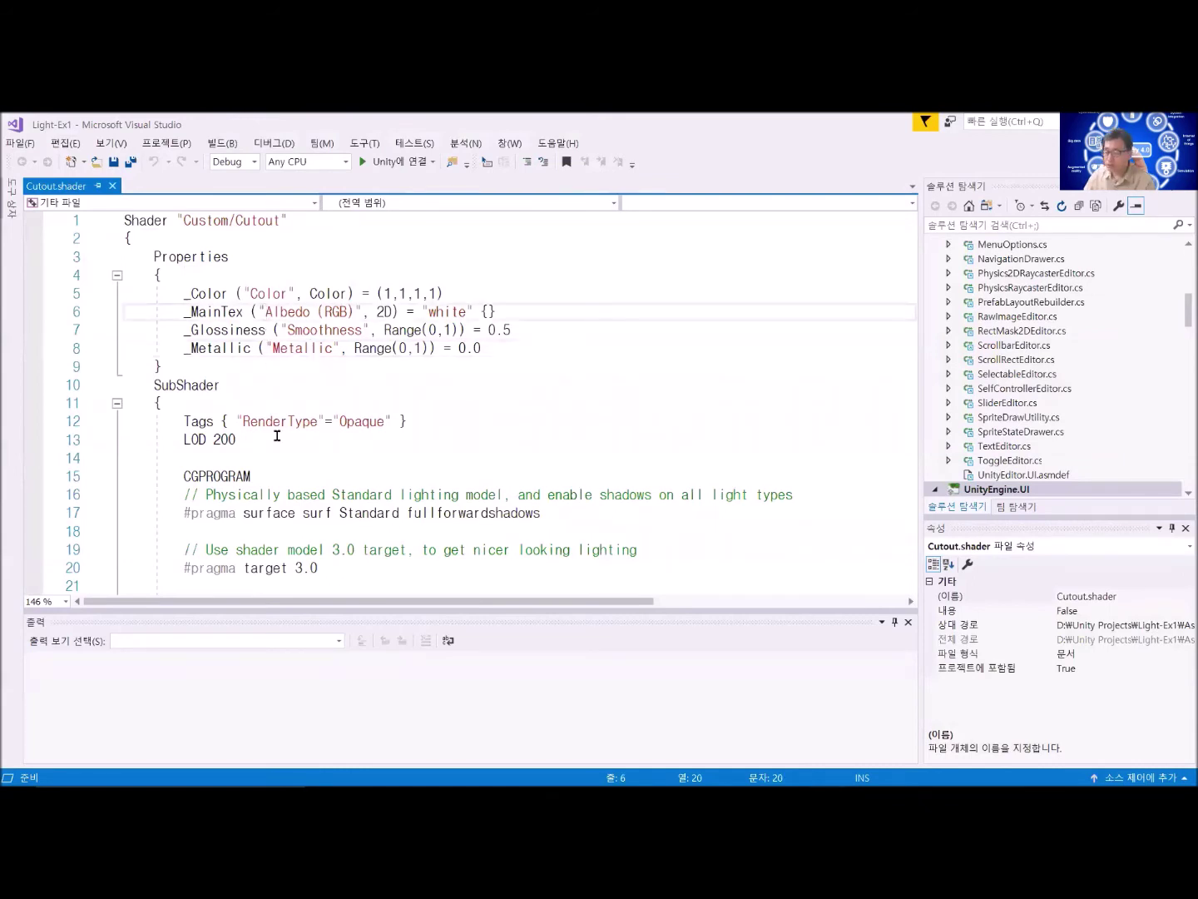
key("Delete")
key("Delete")
key("Delete")
key("Delete")
key("Delete")
key("Delete")
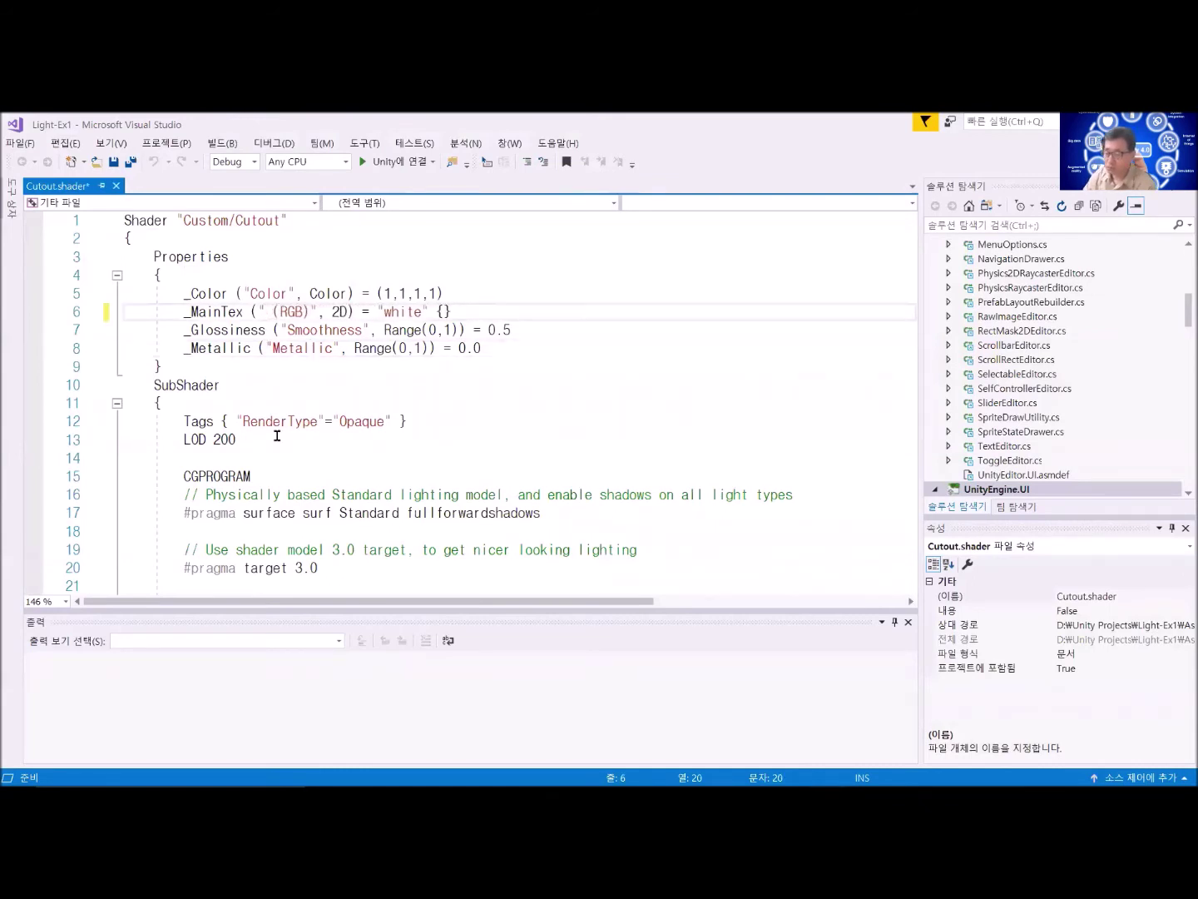
type("알")
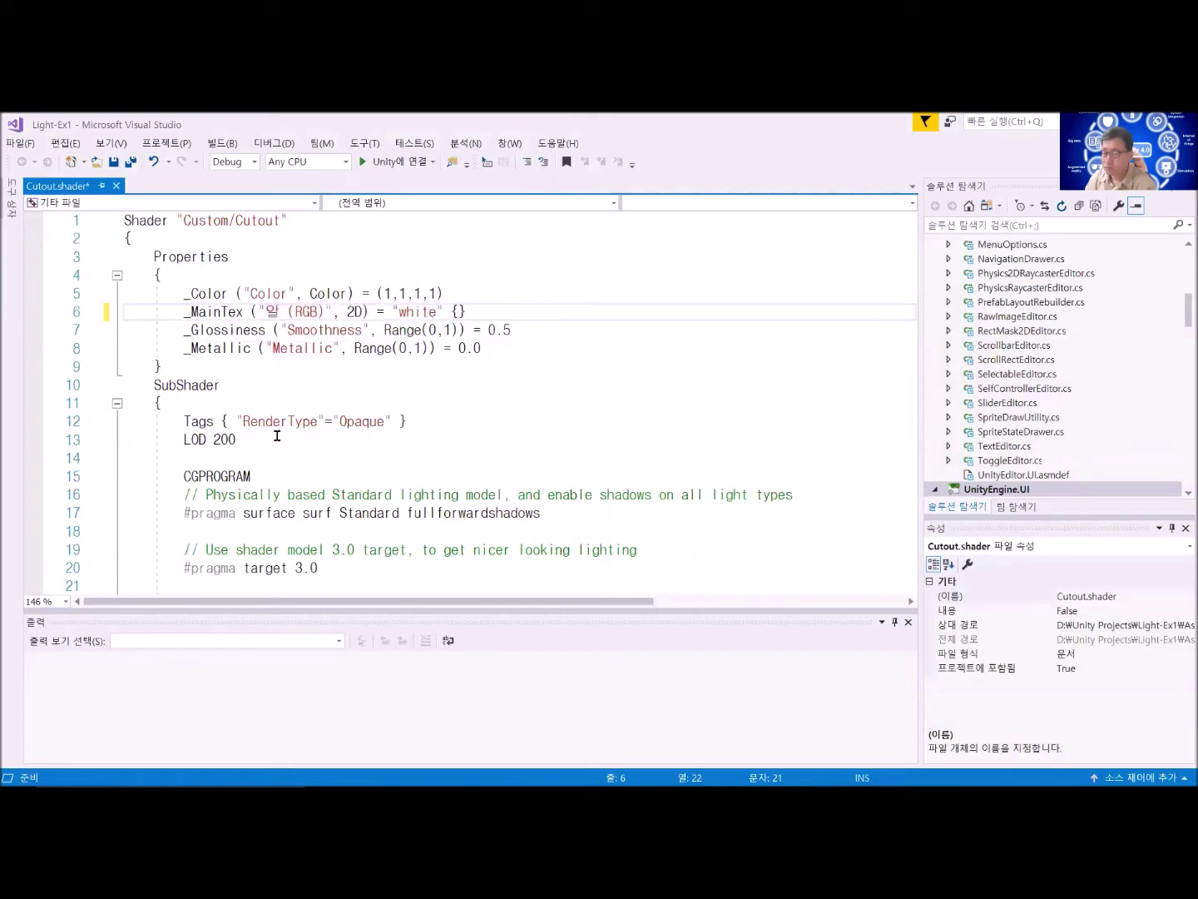
type("베도")
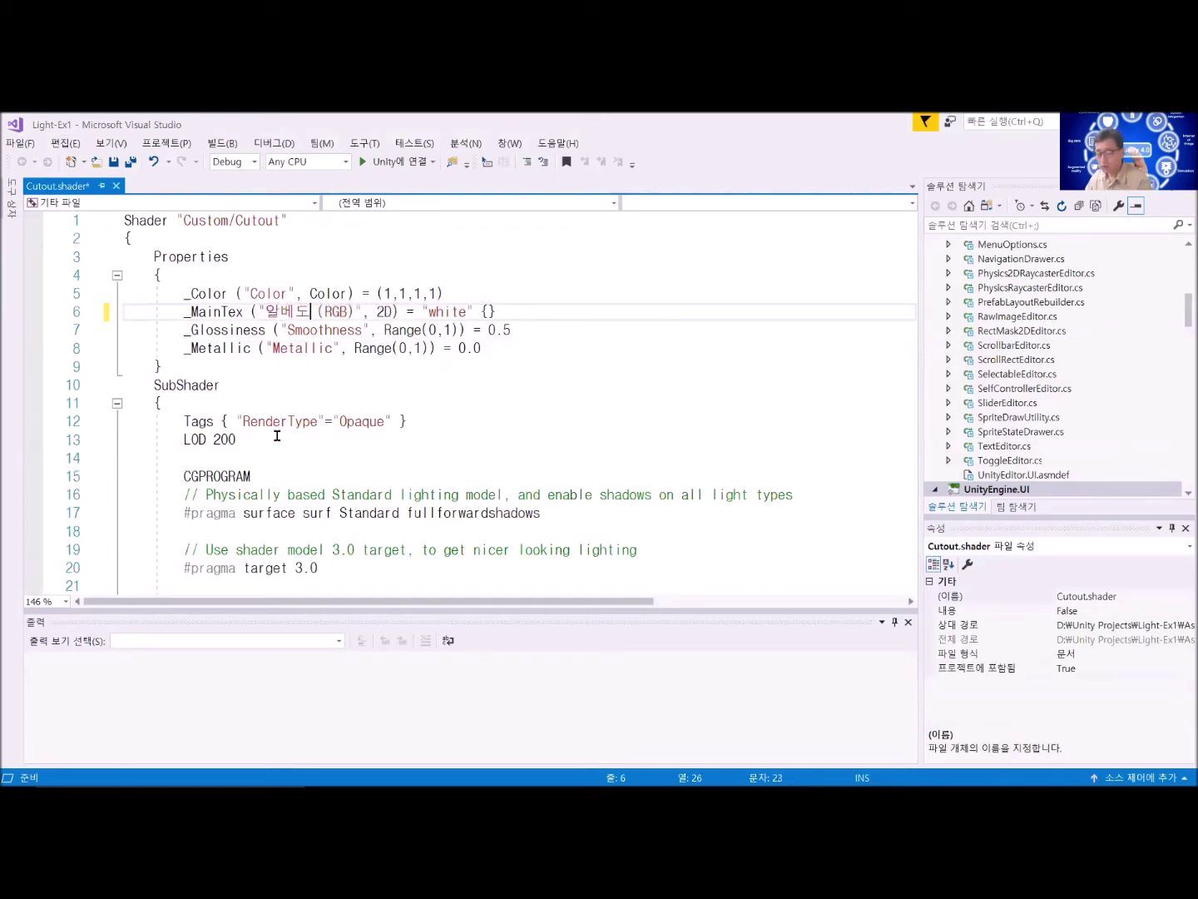
key("ctrl+s")
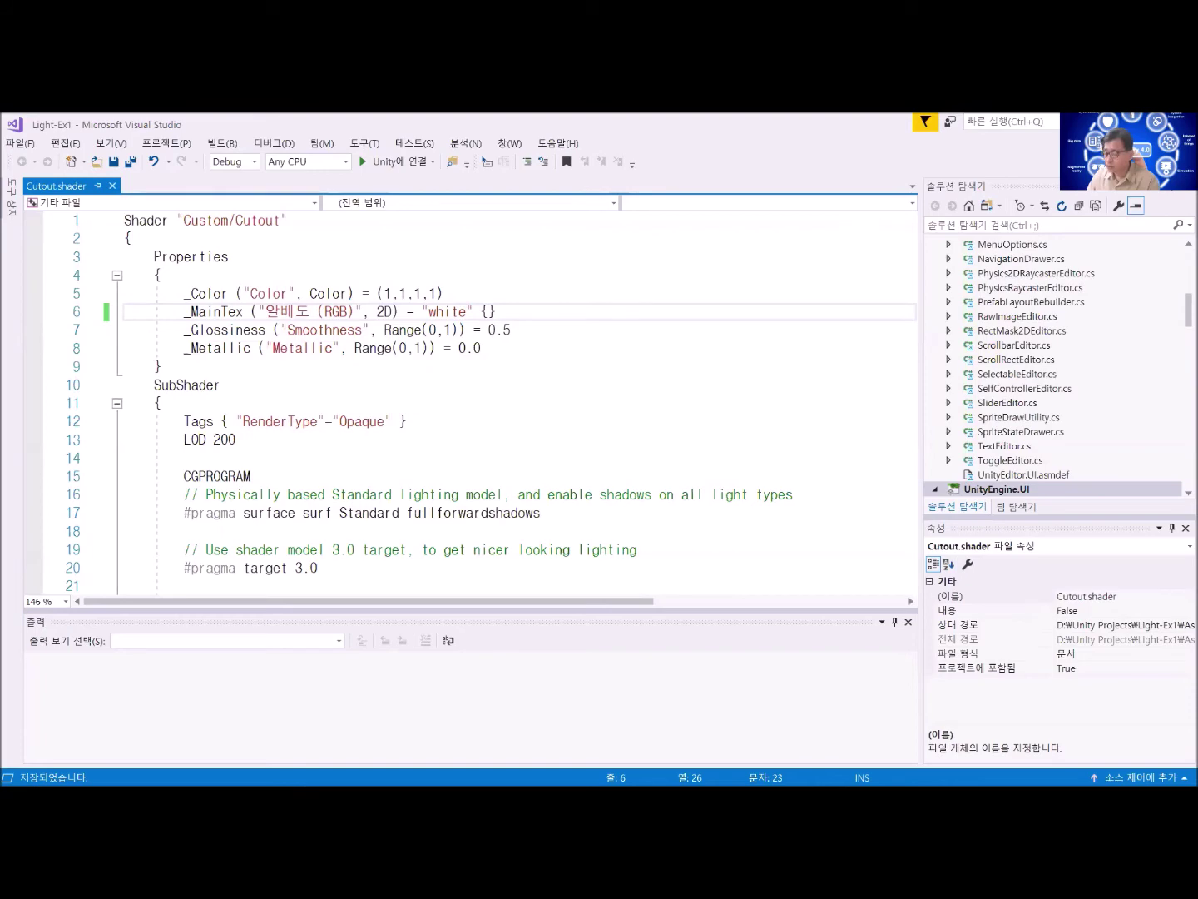
Step: Check the material in Unity, then in Visual Studio change the _MainTex property's display label to "Al (RGB)" and save the Cutout shader
left_click(750, 771)
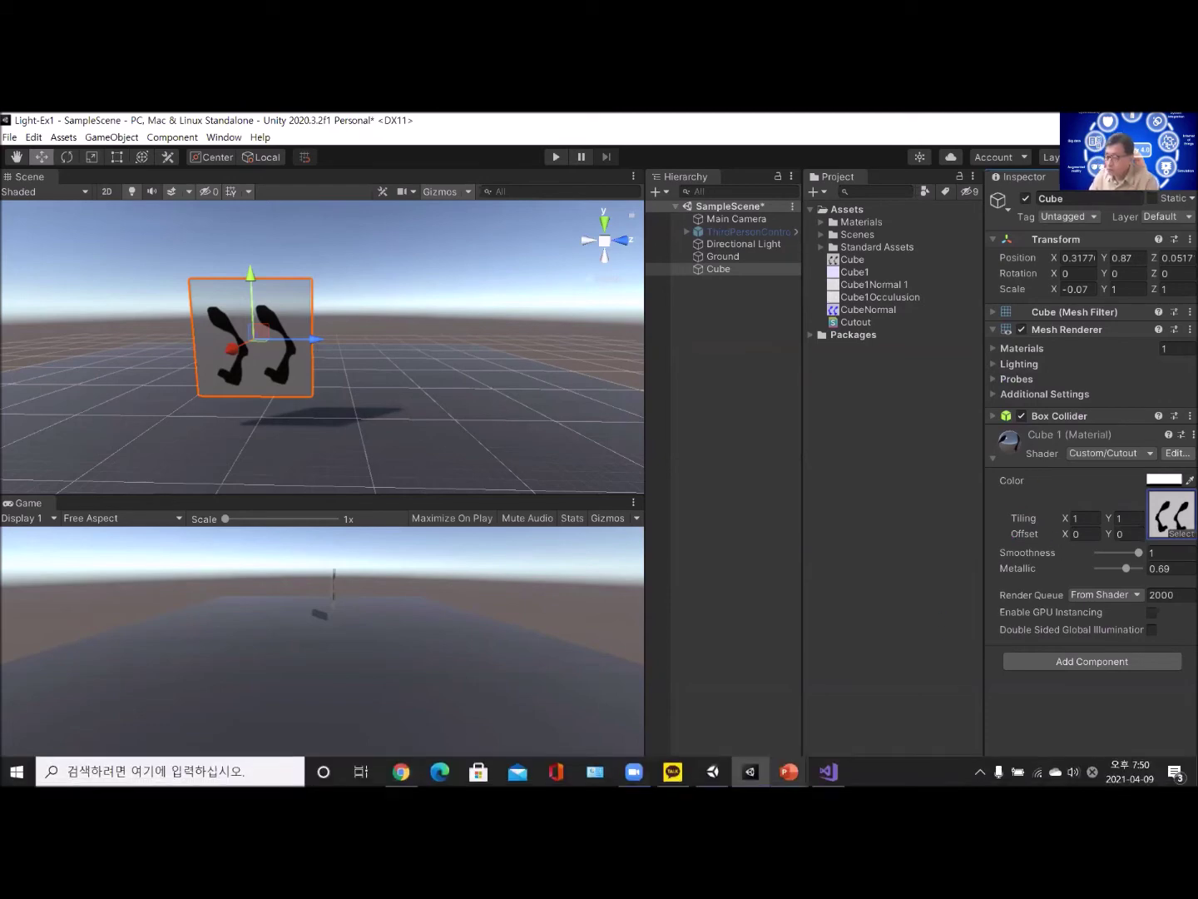
left_click(828, 771)
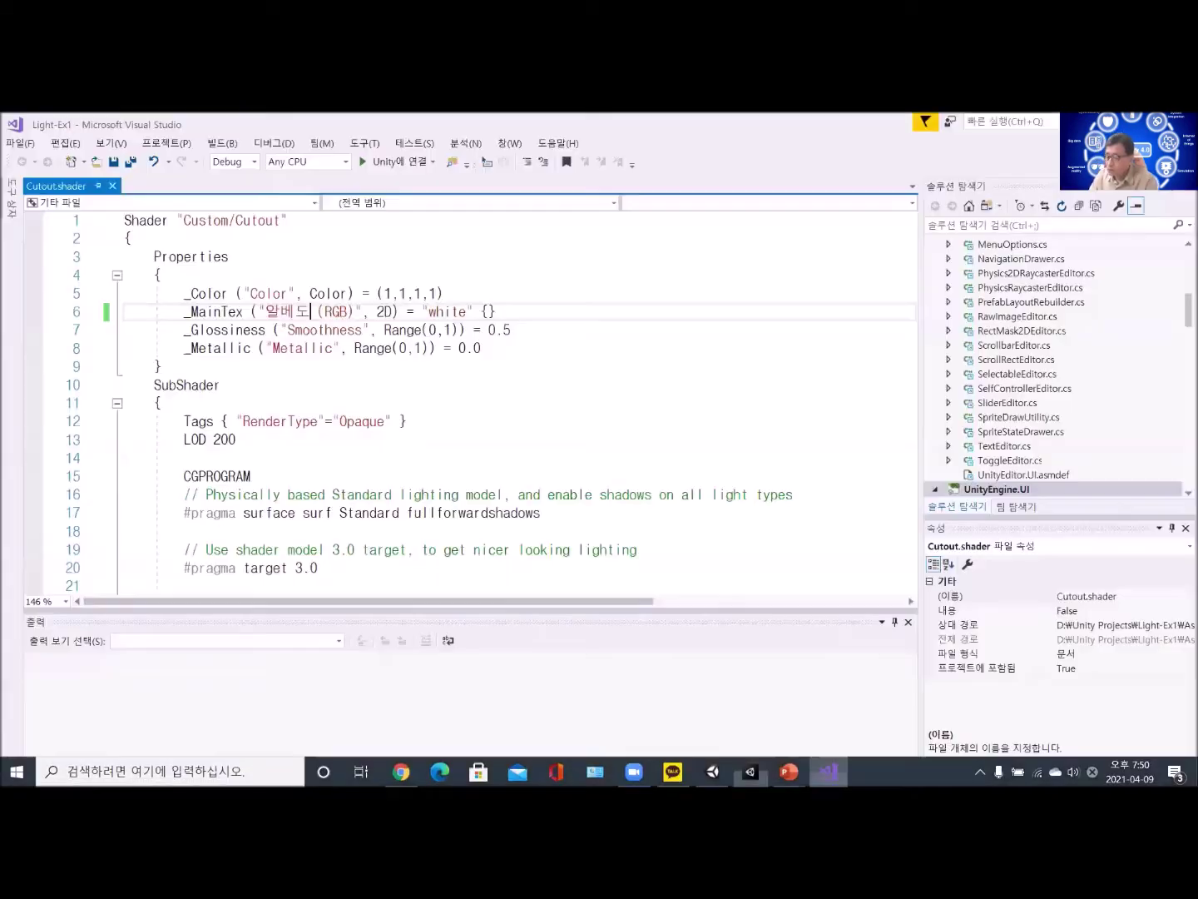
left_click(266, 312)
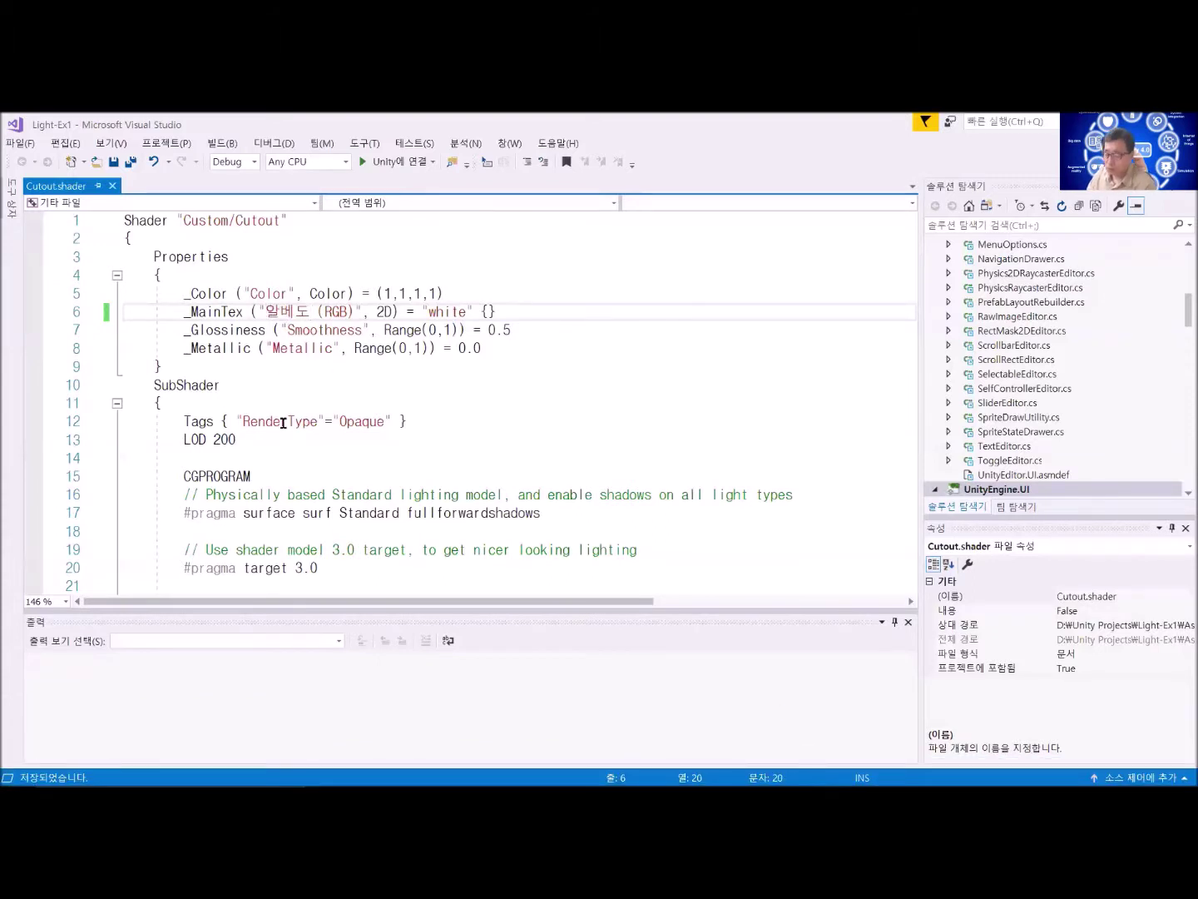
type("Al")
key("Delete")
key("Delete")
key("Delete")
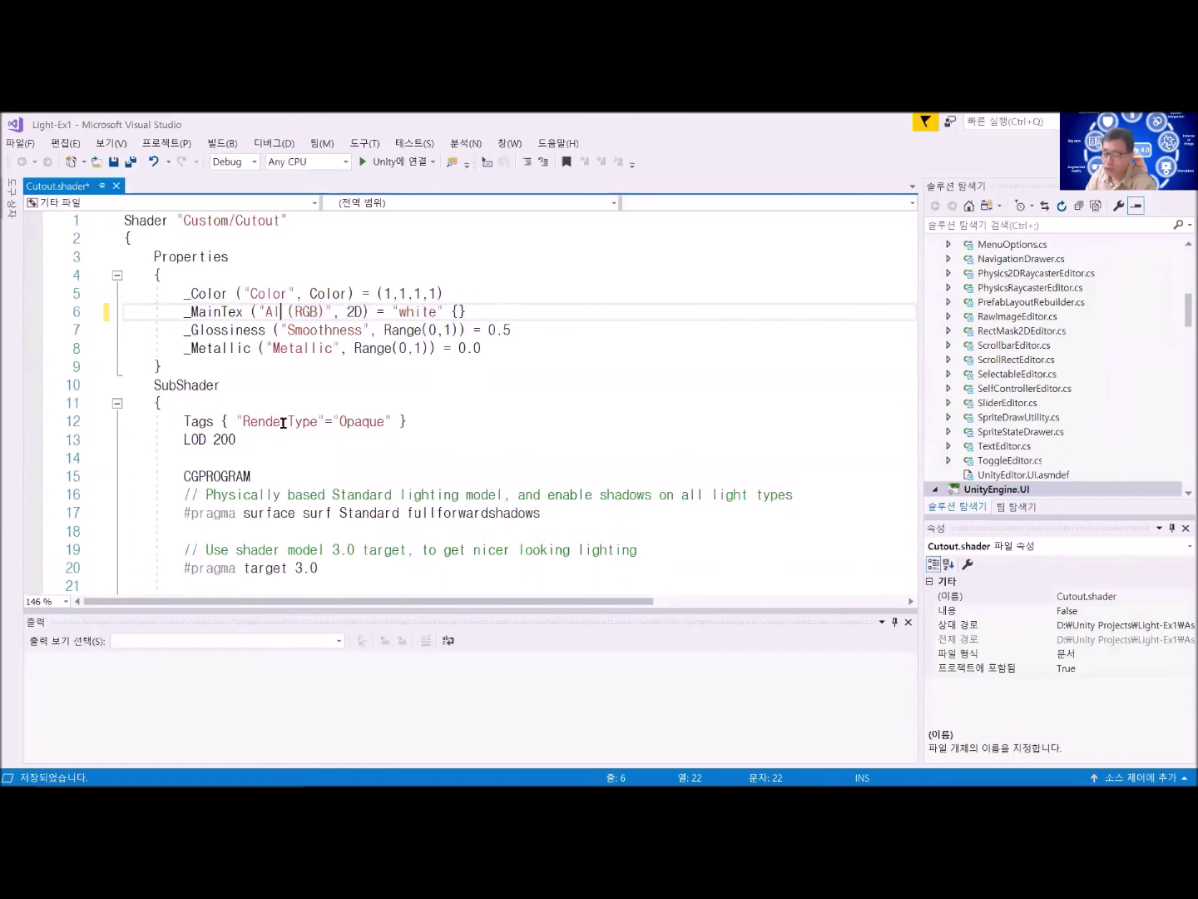
key("ctrl+s")
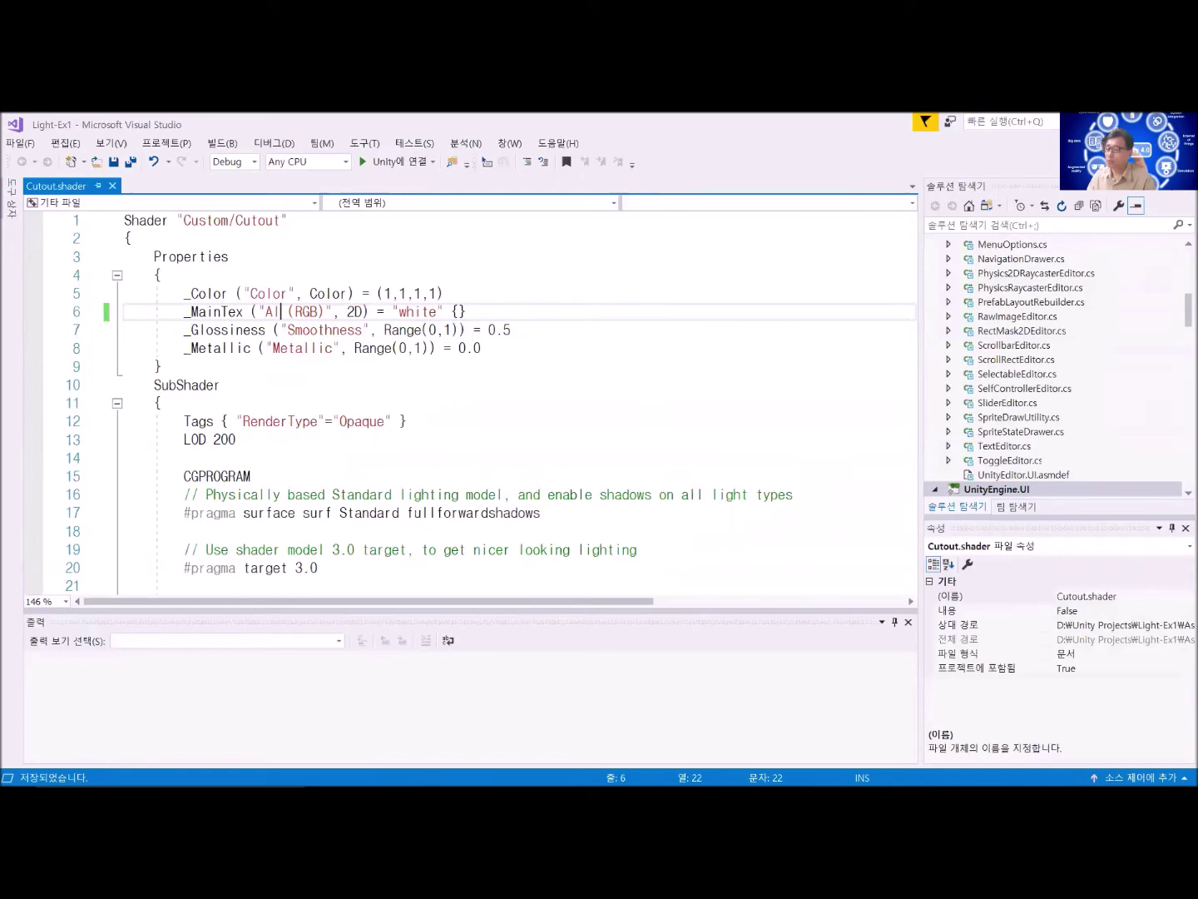
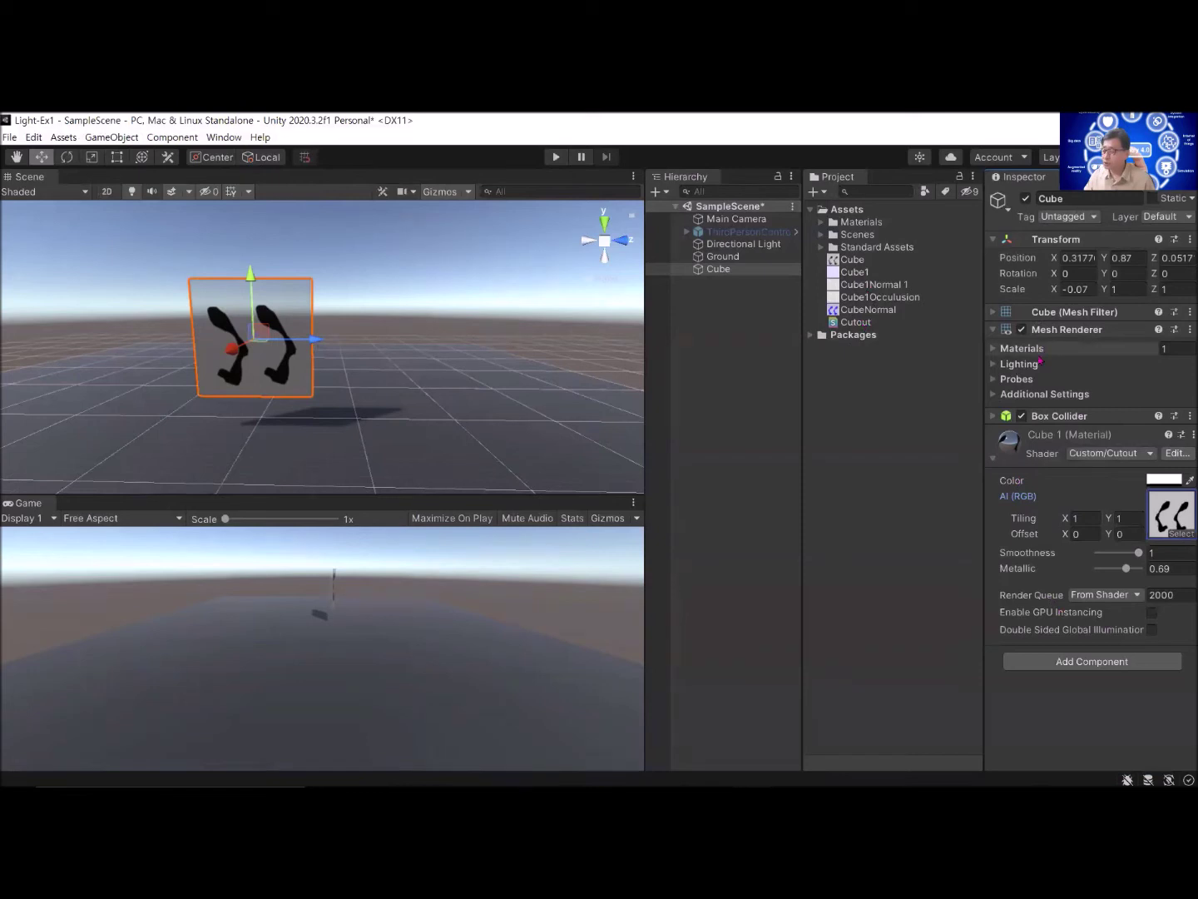
Step: In Unity, assign the Standard shader to the Cube's material and reopen the Cutout shader in Visual Studio
left_click(1112, 454)
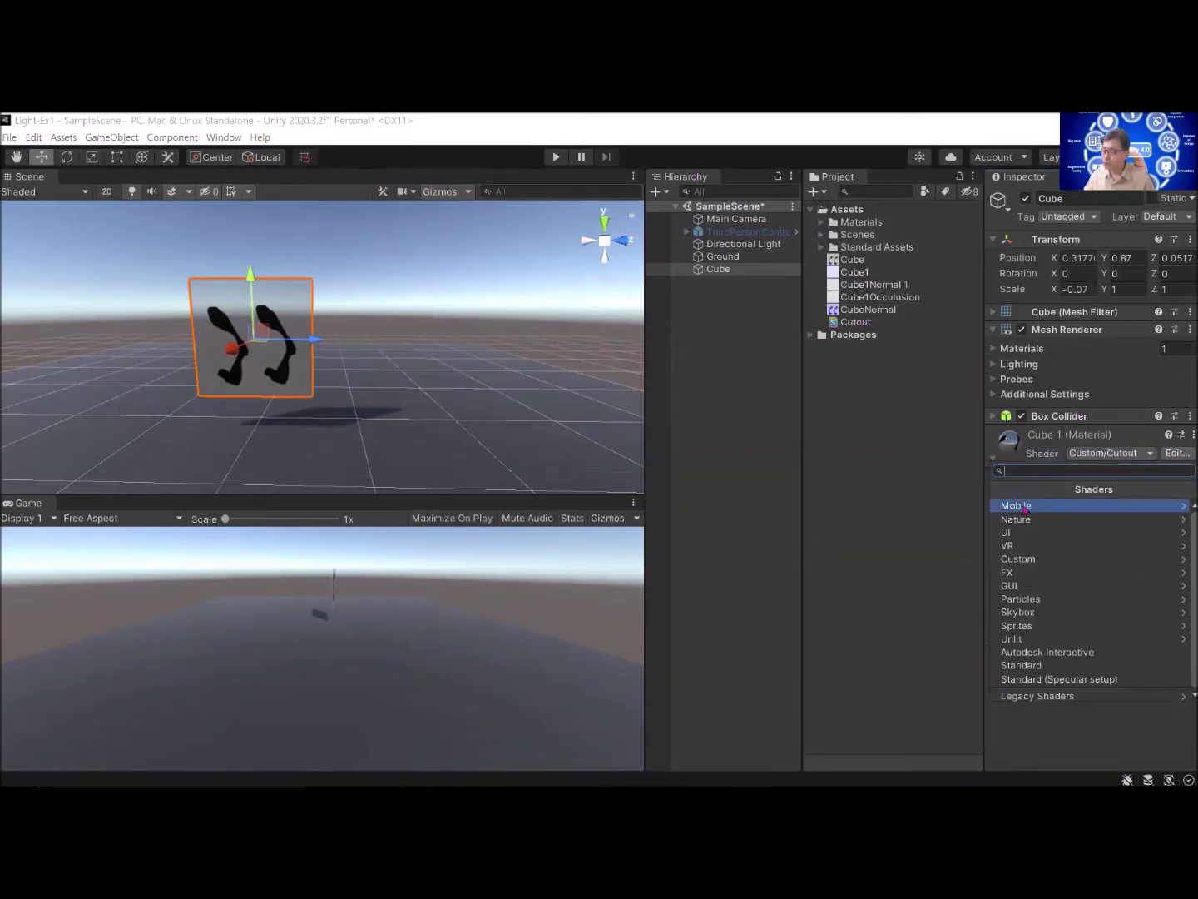
left_click(1044, 665)
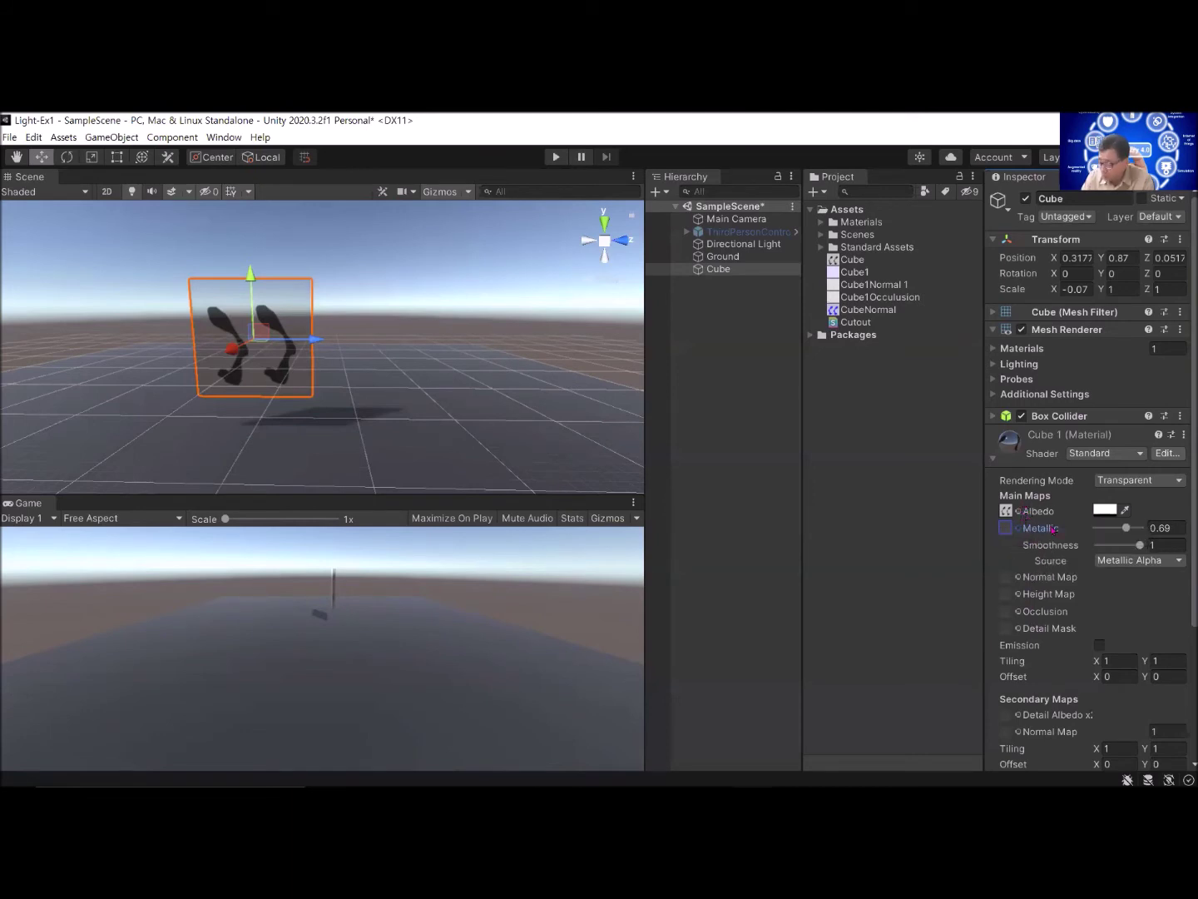
left_click(857, 323)
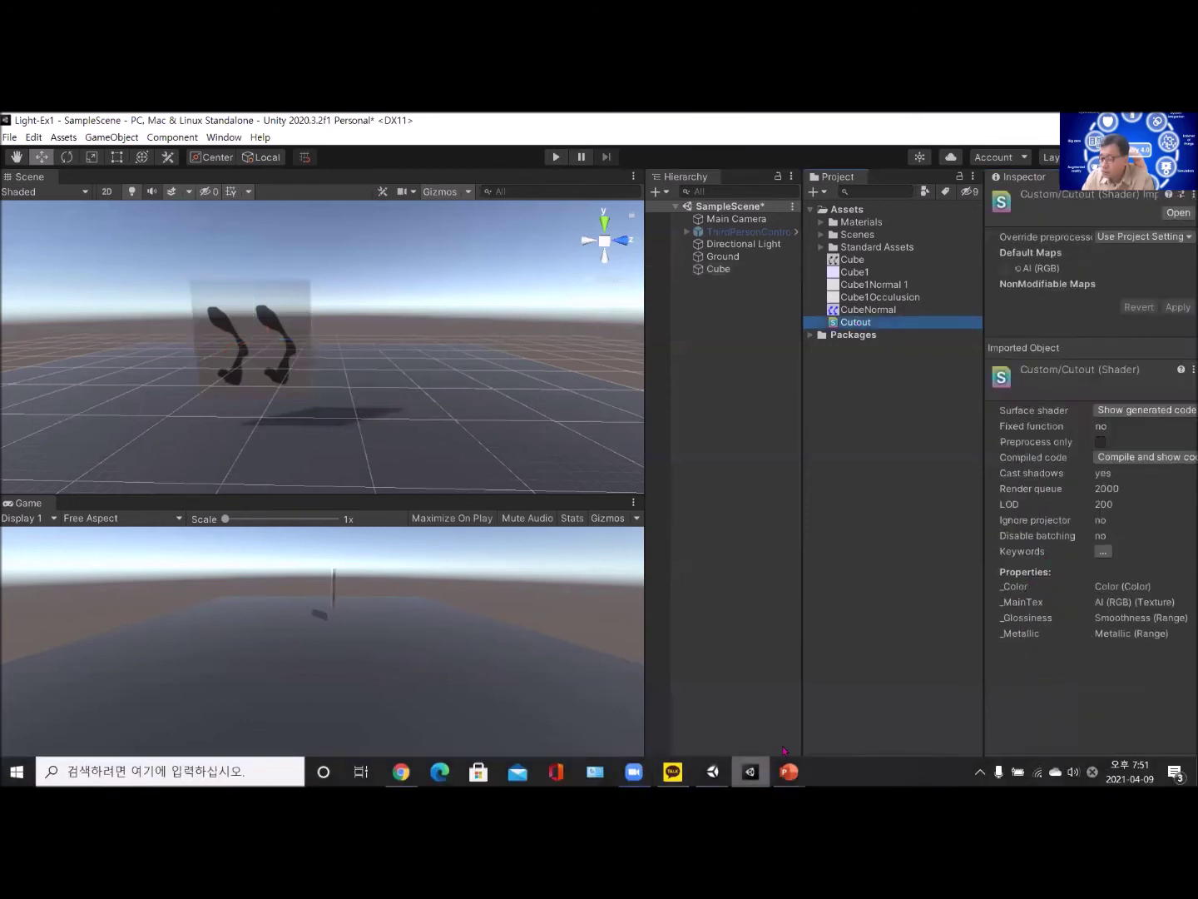
double_click(864, 325)
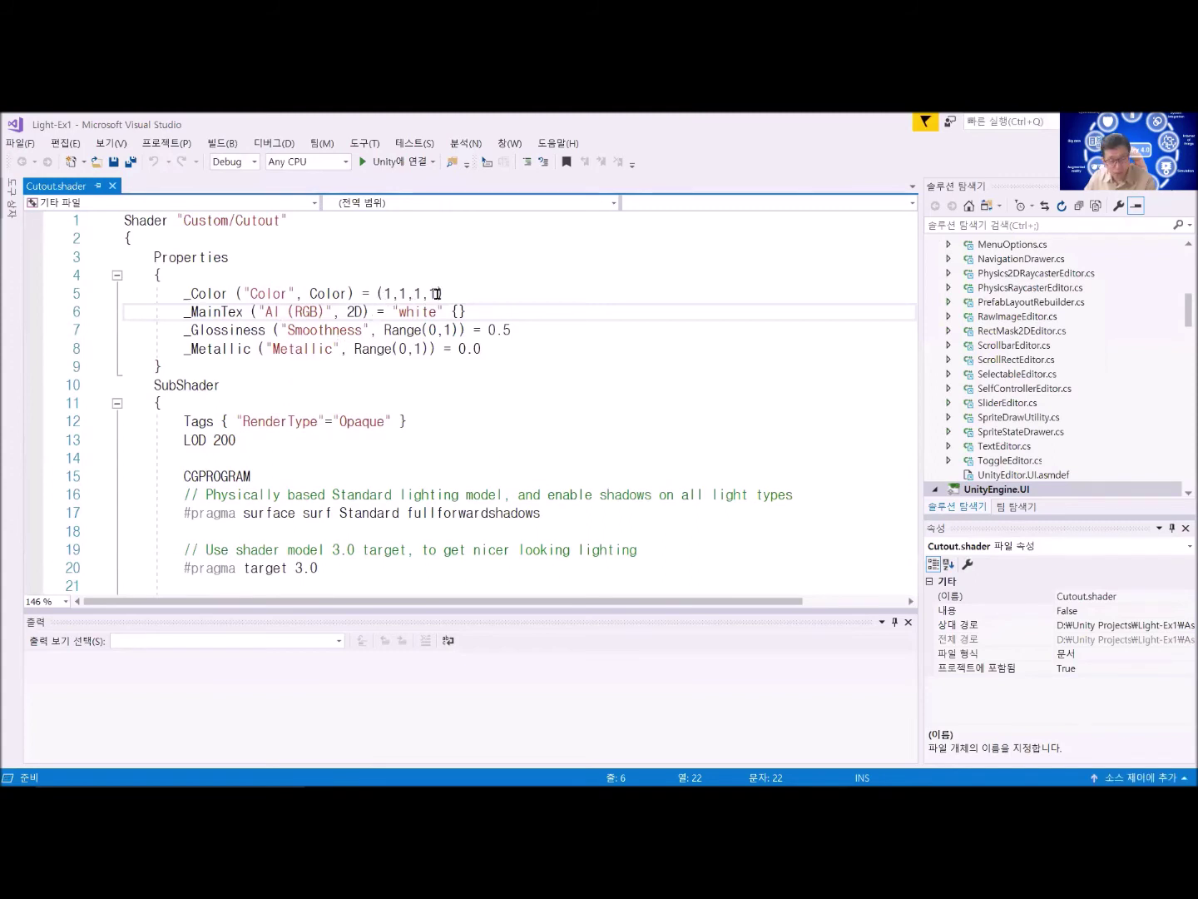
Step: Set the _Color property's default value to (0,0,0,1) in the Properties block and save the Cutout shader
left_click(384, 295)
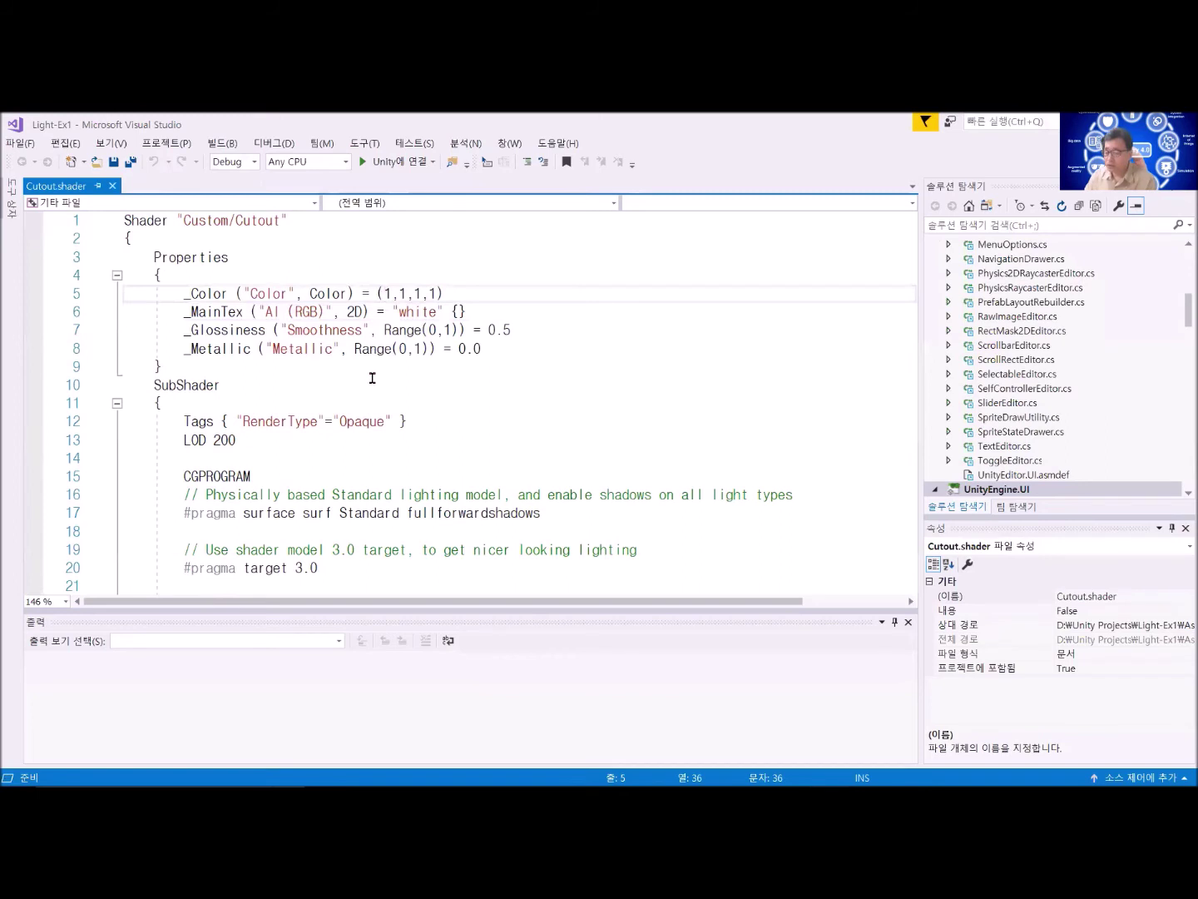
key("Delete")
type("0")
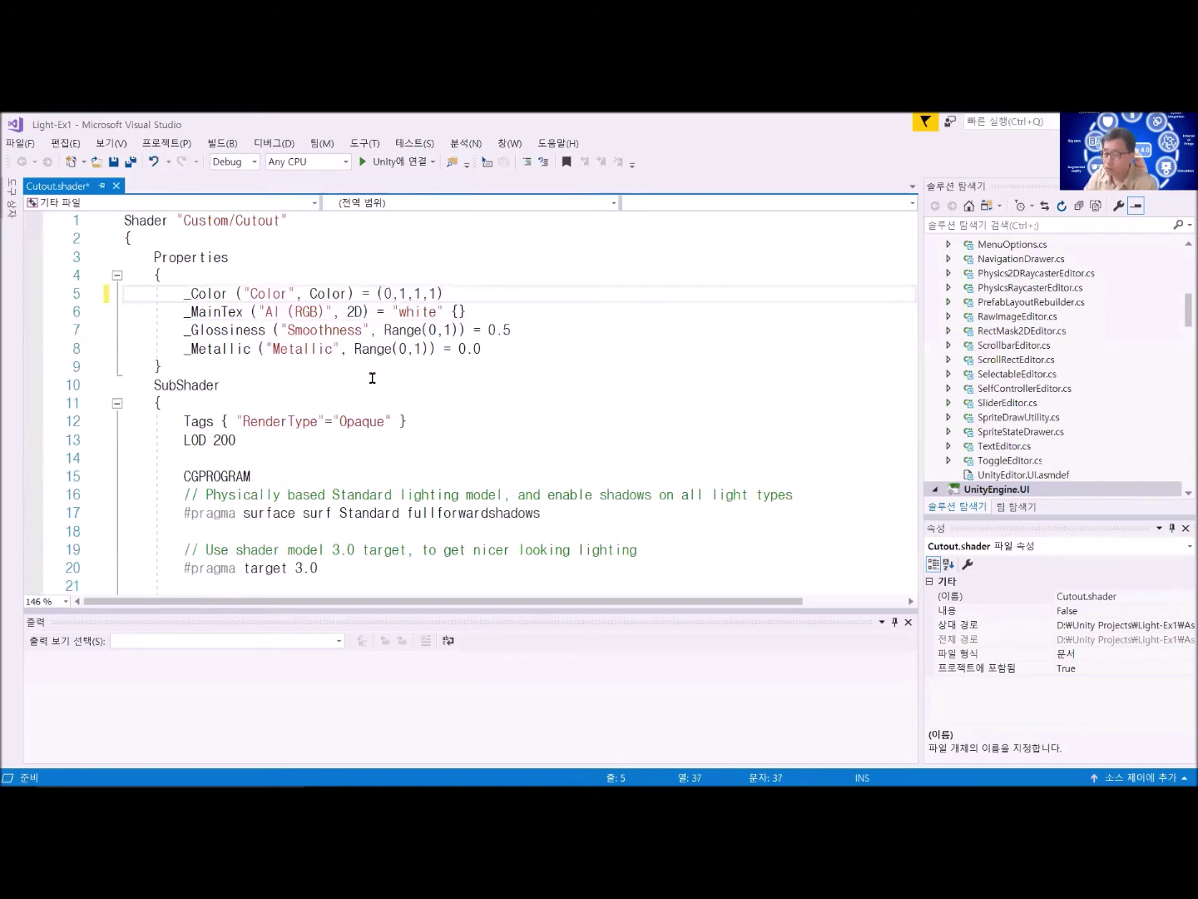
key("Right")
key("Delete")
type("0")
key("Right")
key("Delete")
type("0")
key("Right")
key("Right")
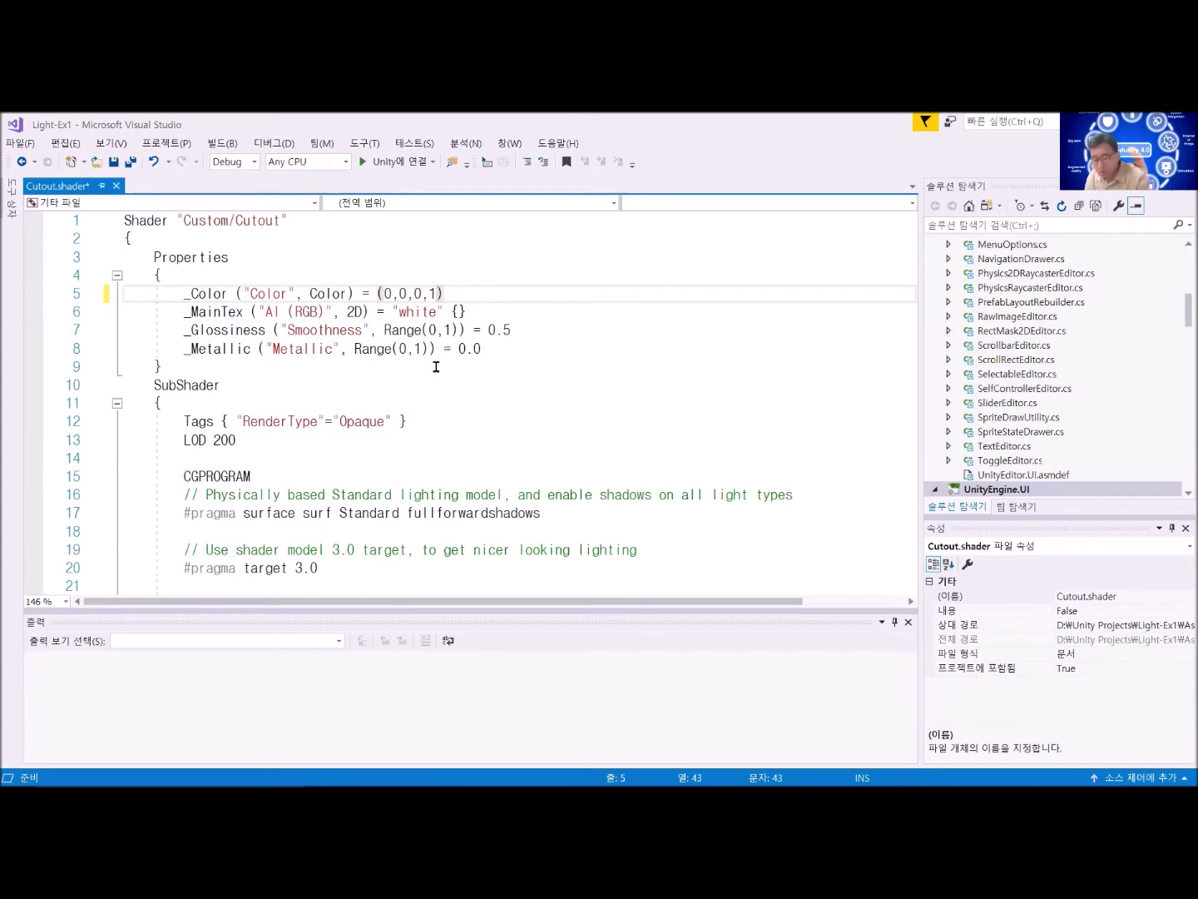
key("ctrl+s")
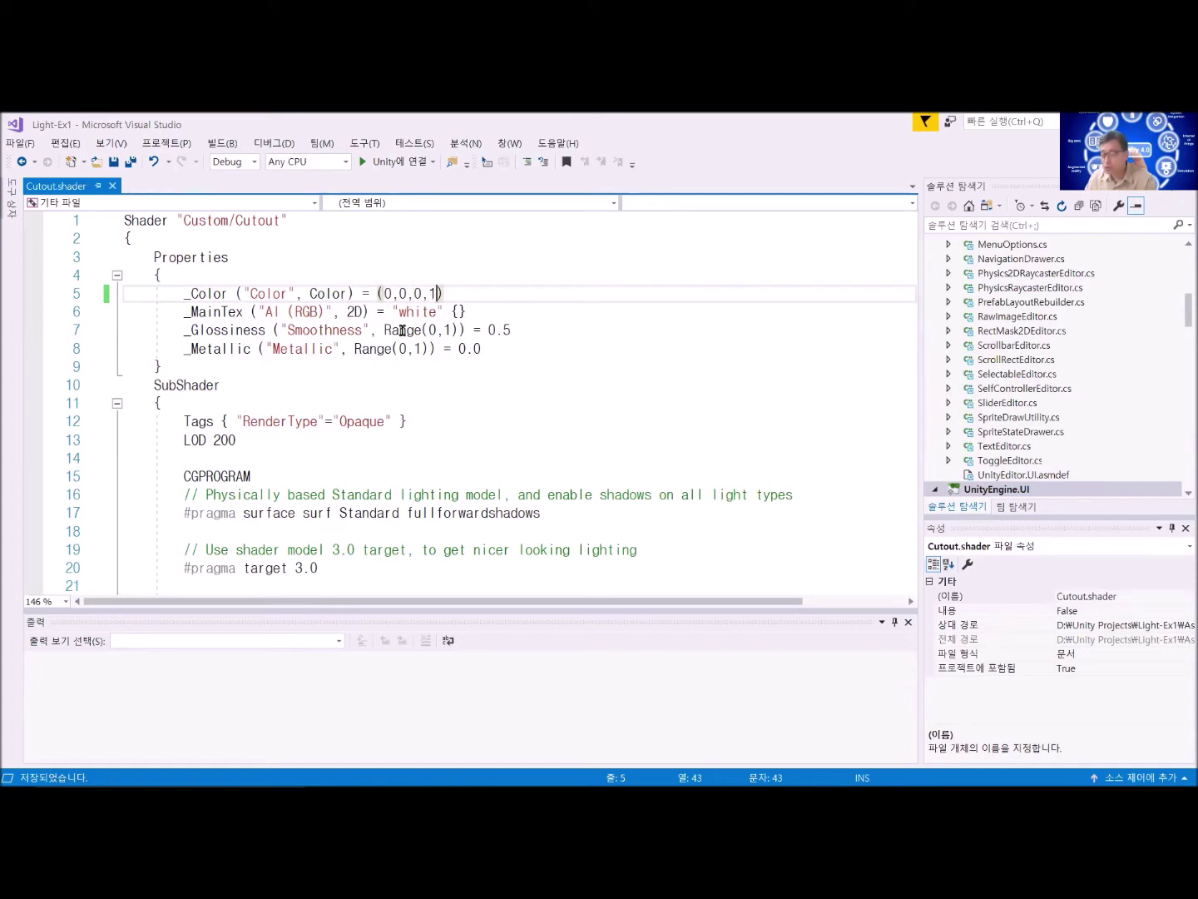
Step: Switch to Unity, expand the Materials folder and select the Cube material
left_click(712, 771)
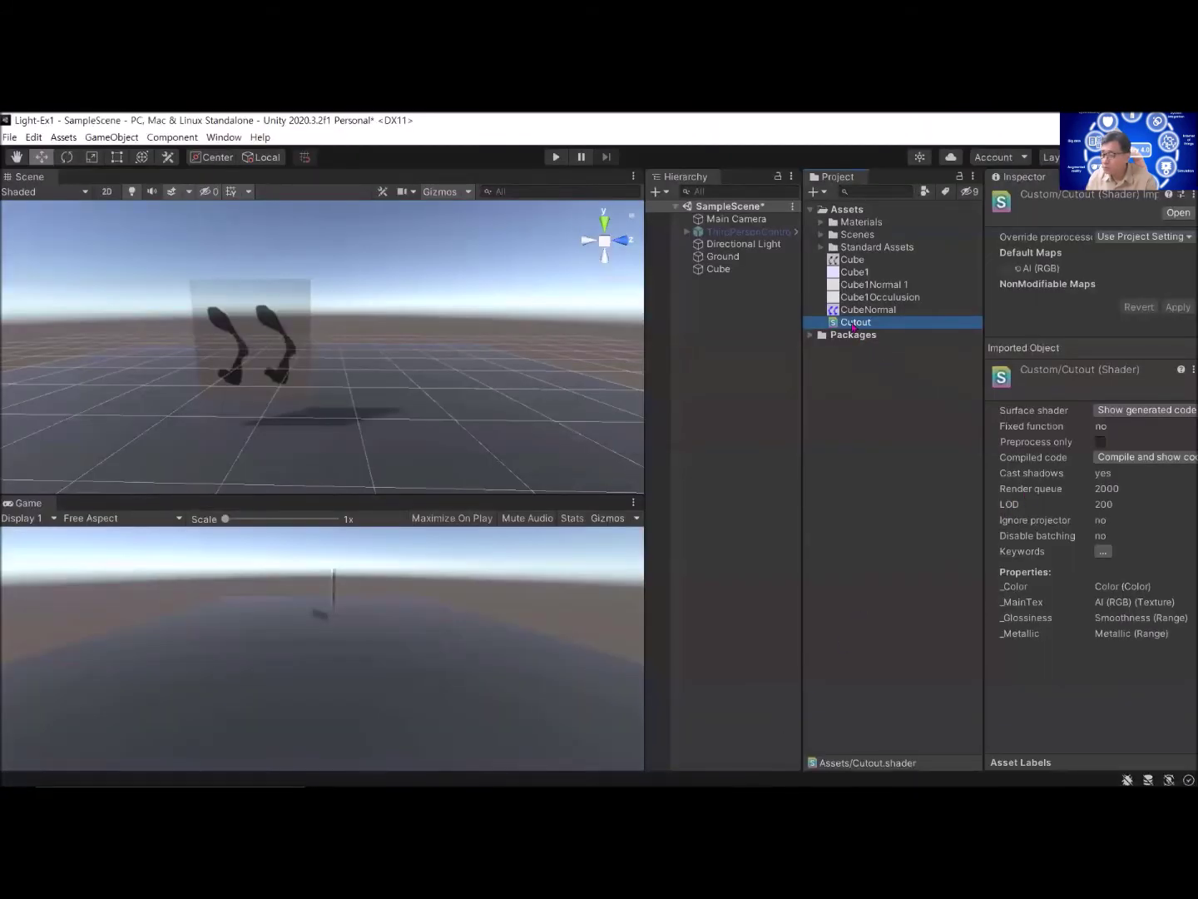
left_click(820, 222)
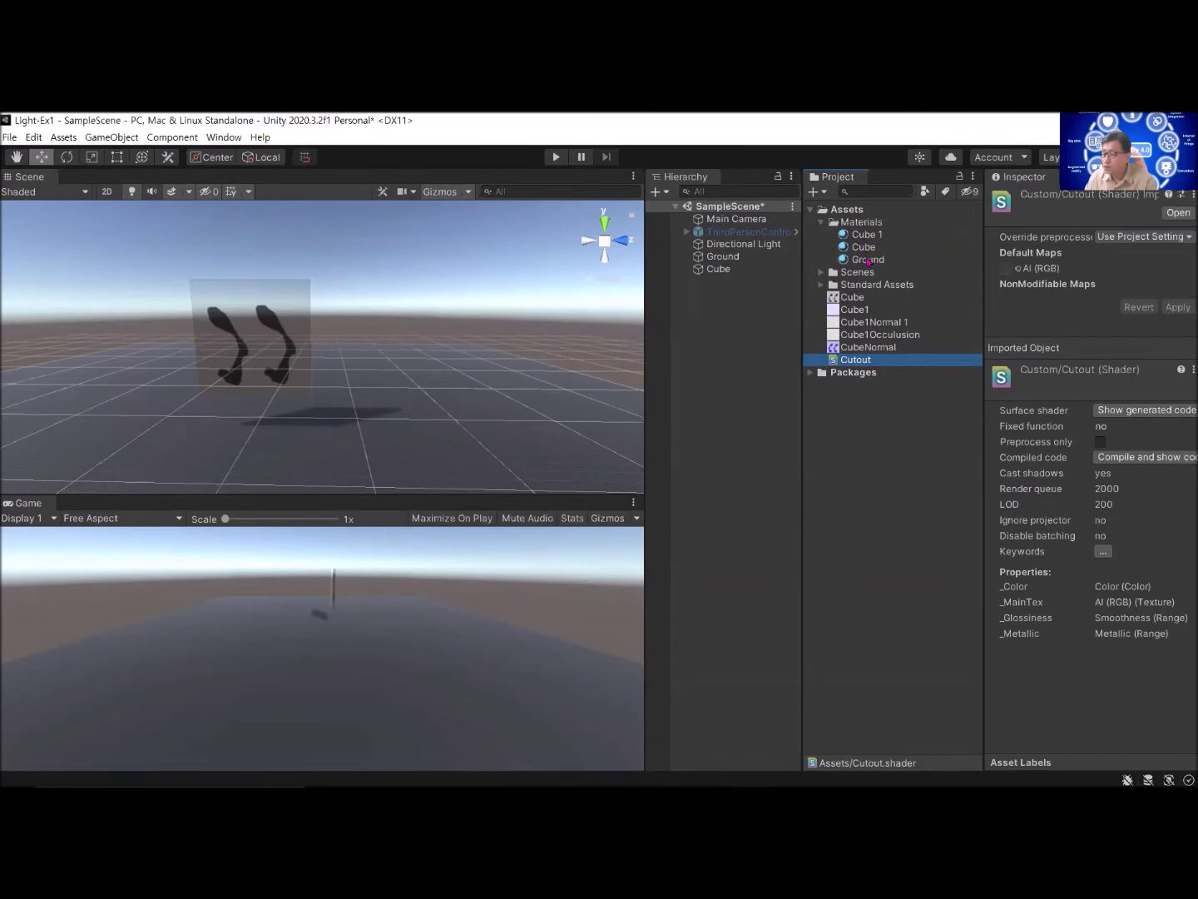
left_click(865, 247)
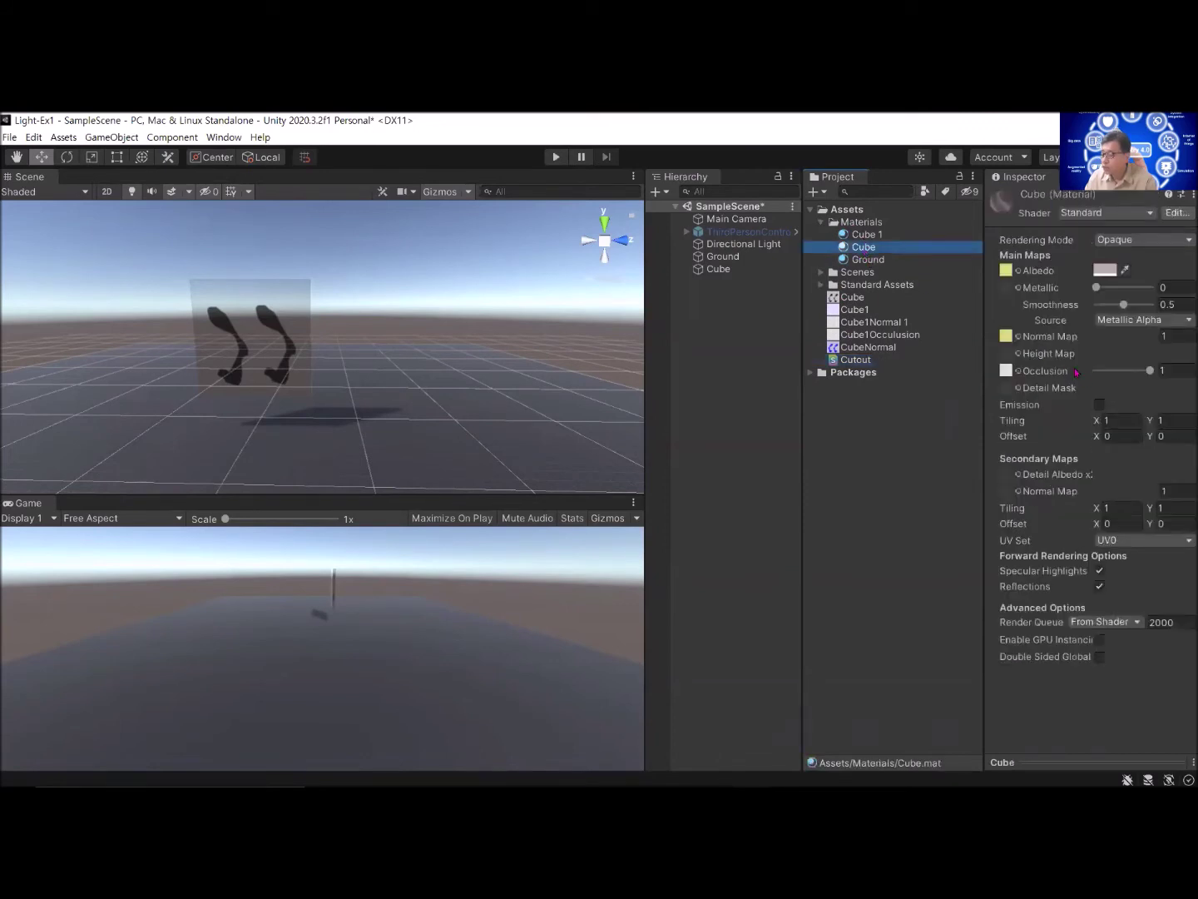
Step: Set the Cube material's albedo color to R 0, G 0, B 0 with an alpha of 1
left_click(1105, 269)
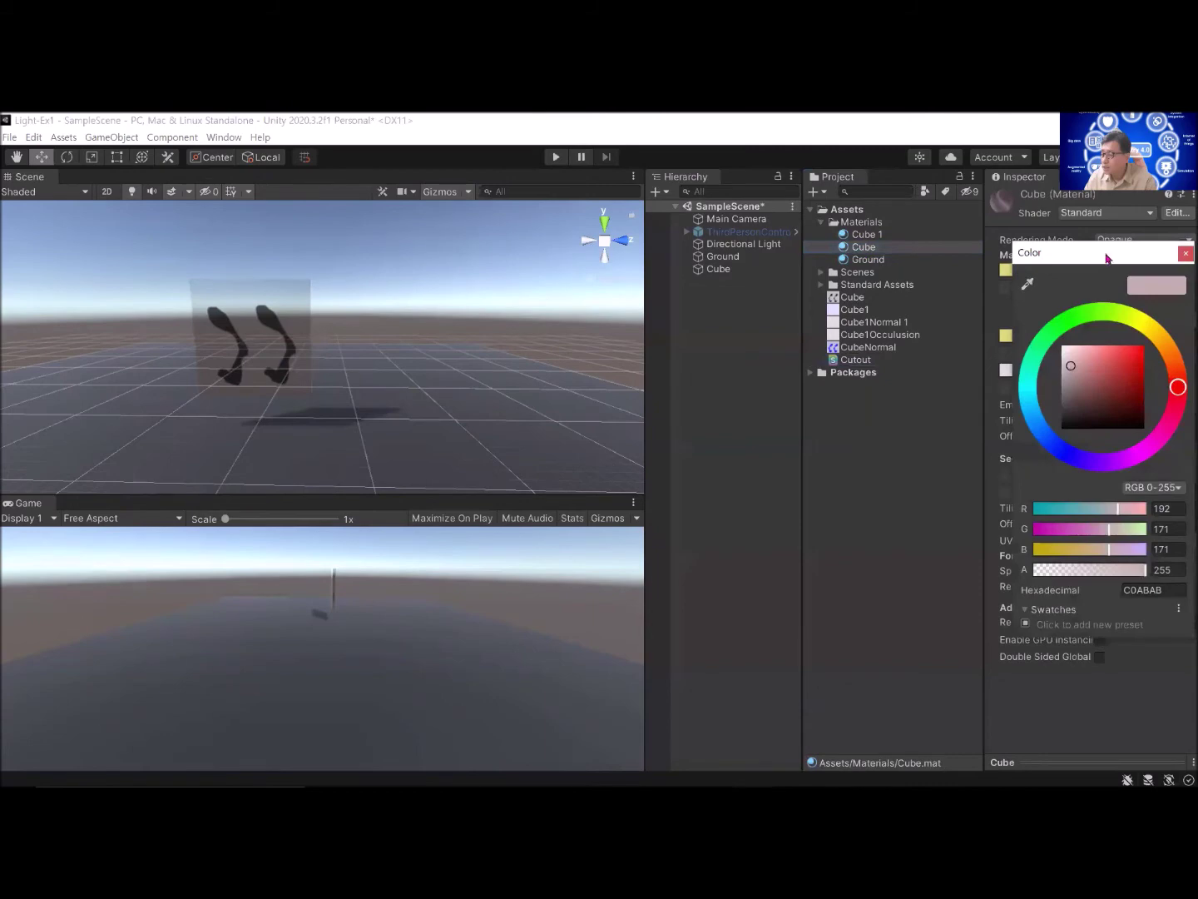
left_click_drag(1097, 255, 791, 246)
left_click(866, 499)
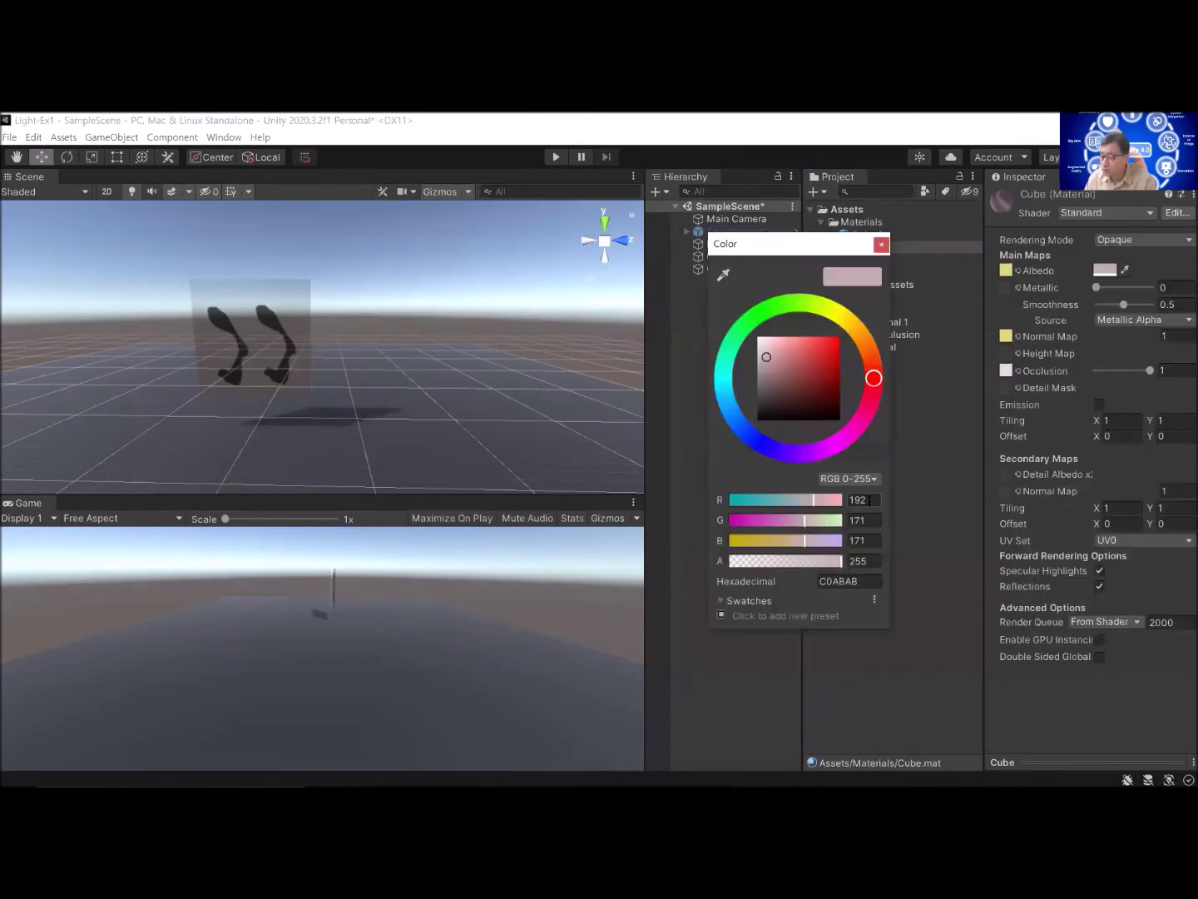
type("0")
left_click(871, 520)
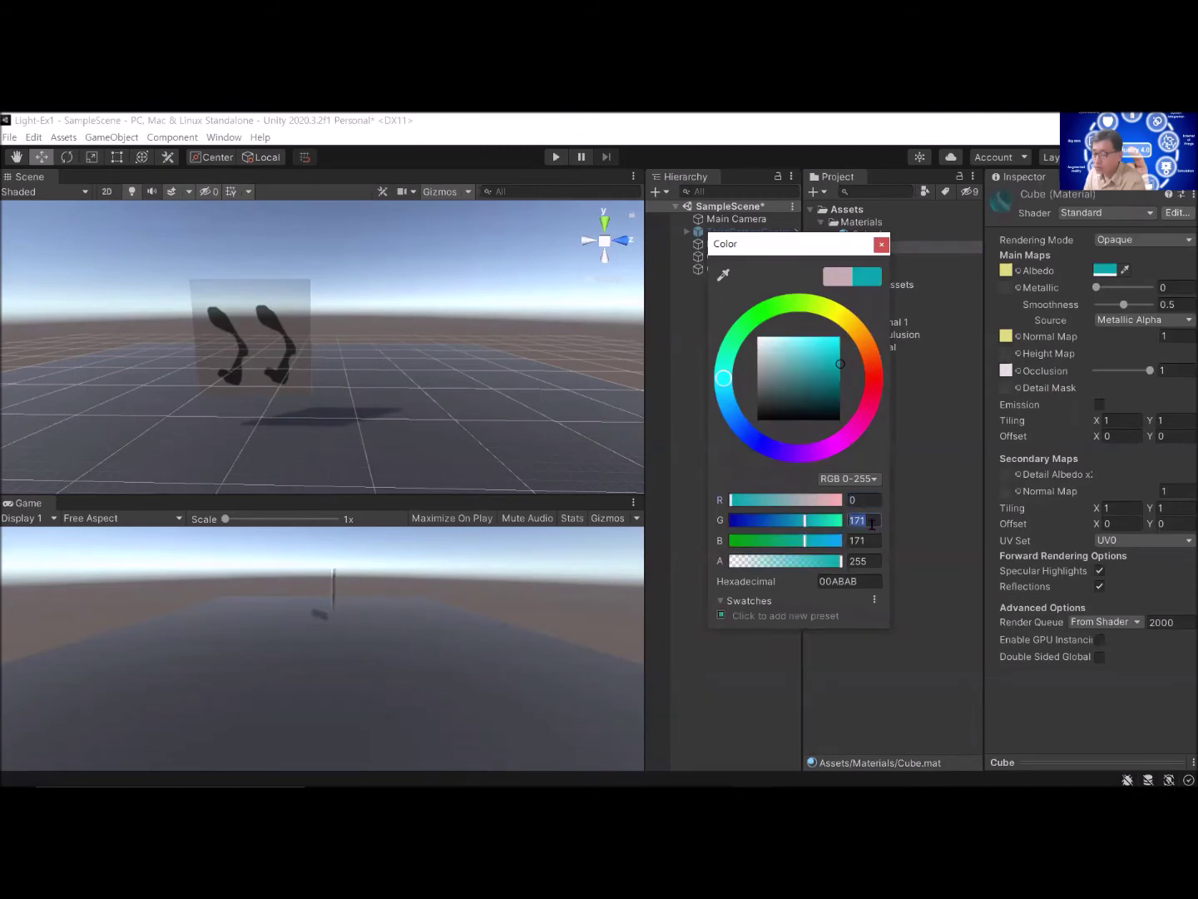
type("0")
left_click(871, 542)
type("0")
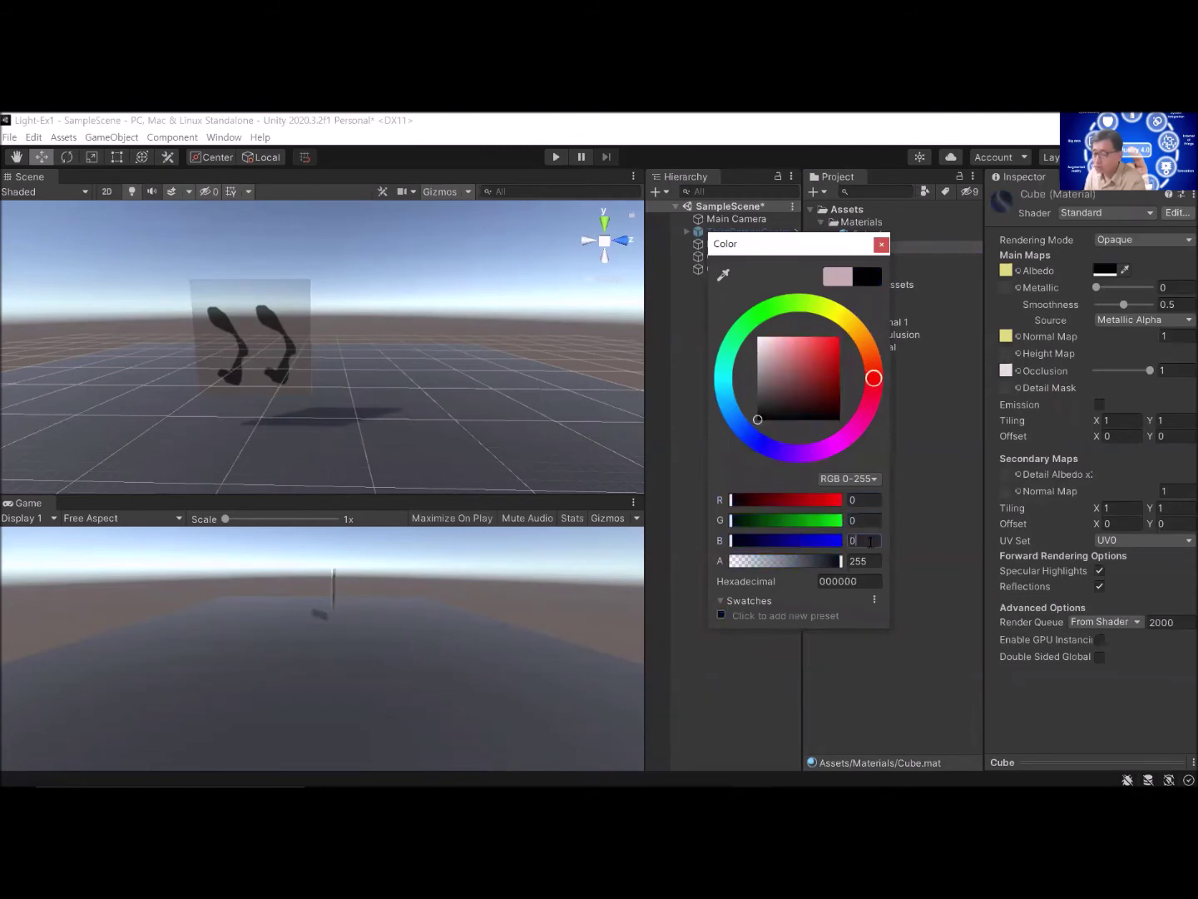
left_click(869, 561)
type("0")
key("Return")
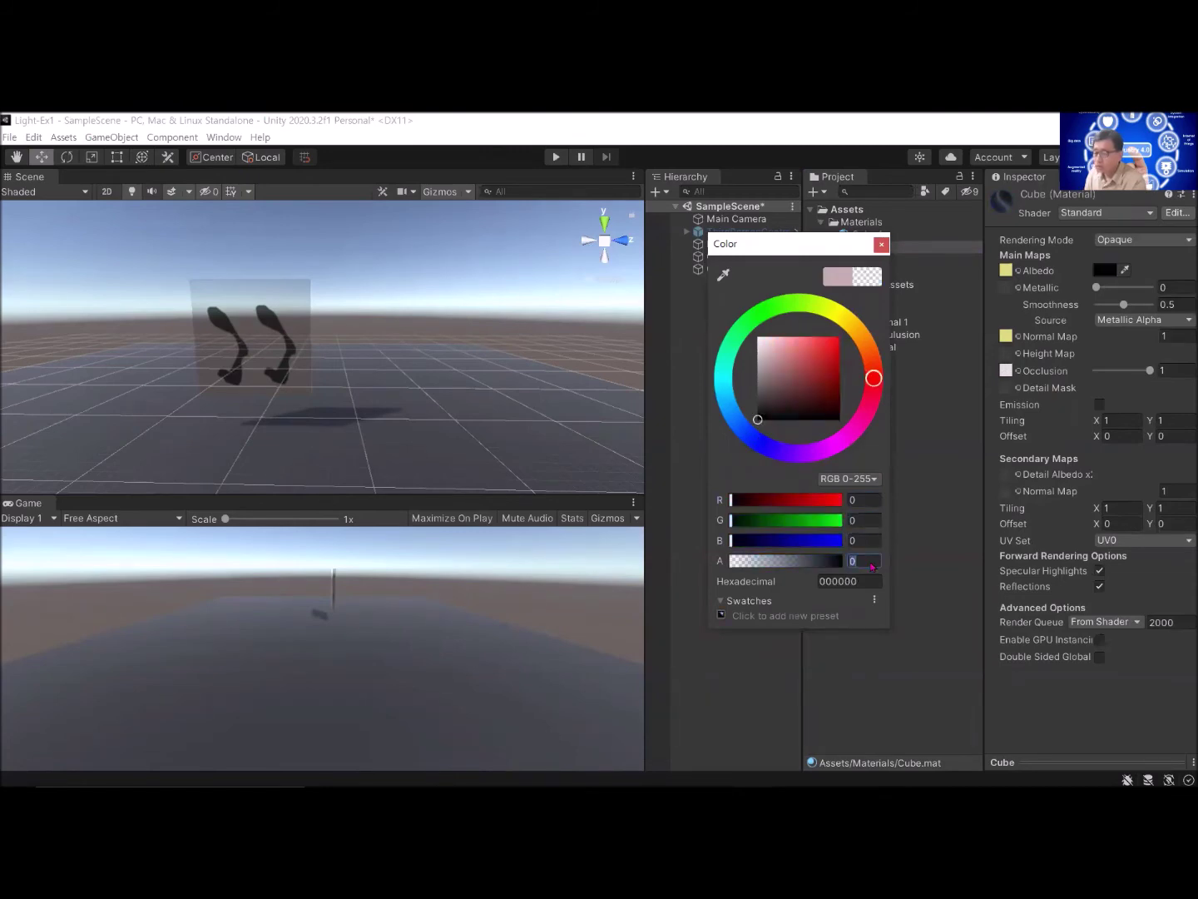
type("1")
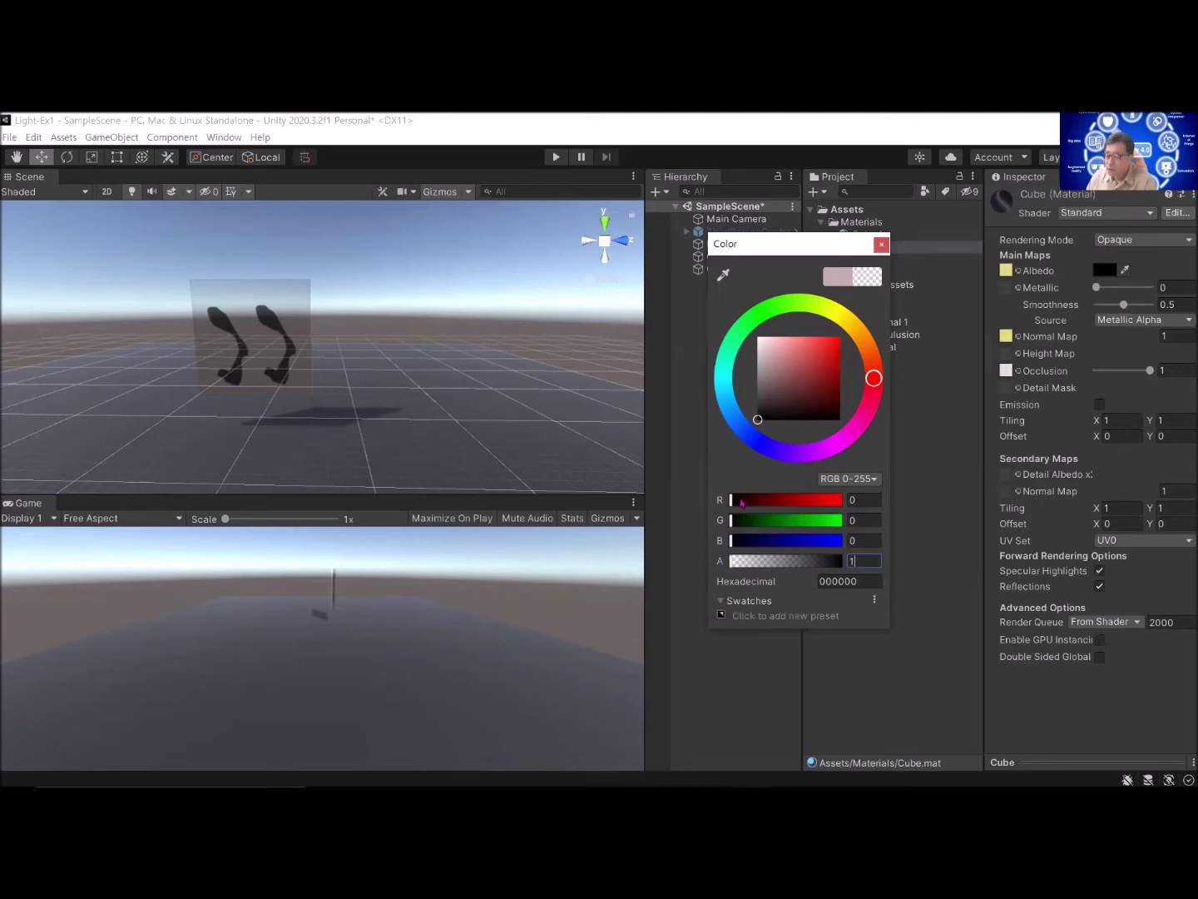
Step: Raise the red component of the Cube material's albedo to 255 for a pure red color, FF0000
left_click_drag(733, 502, 764, 505)
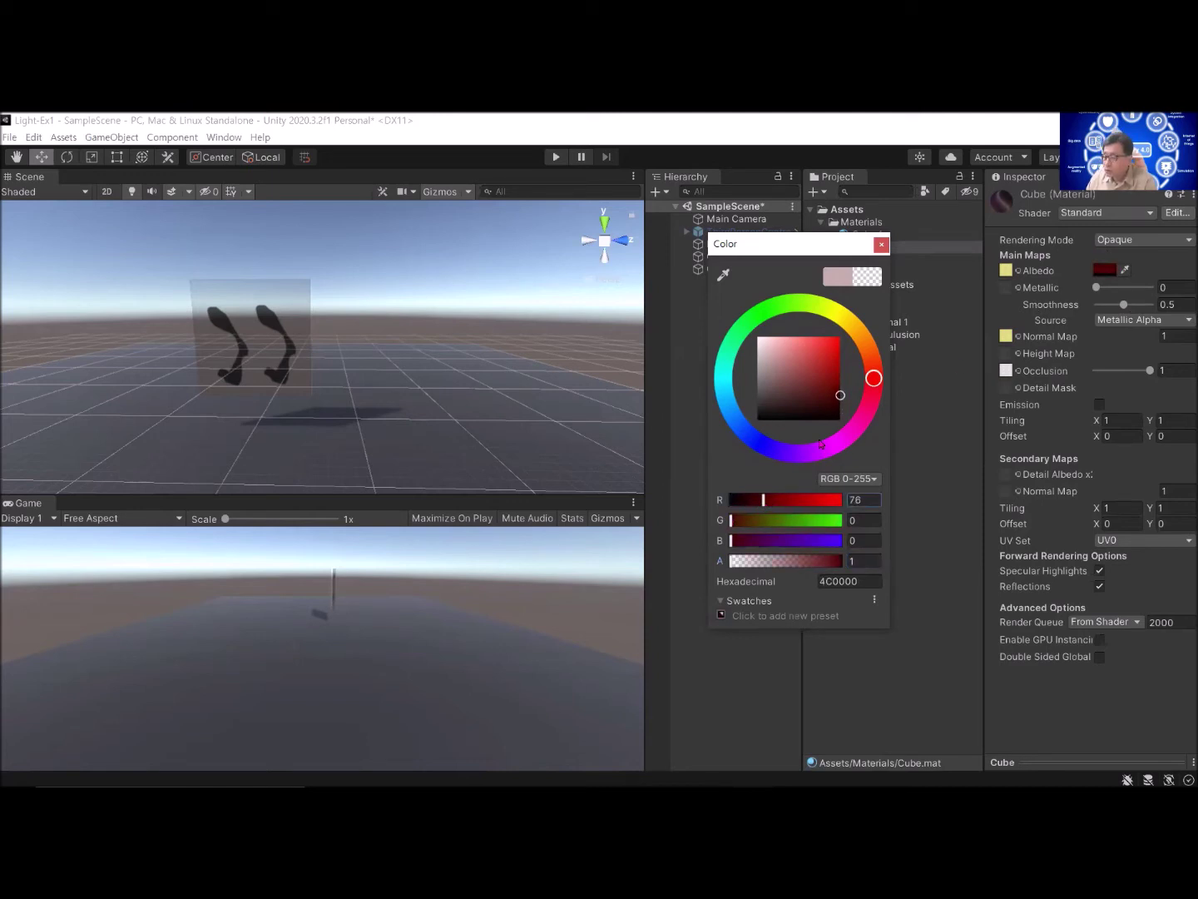
left_click_drag(841, 397, 844, 343)
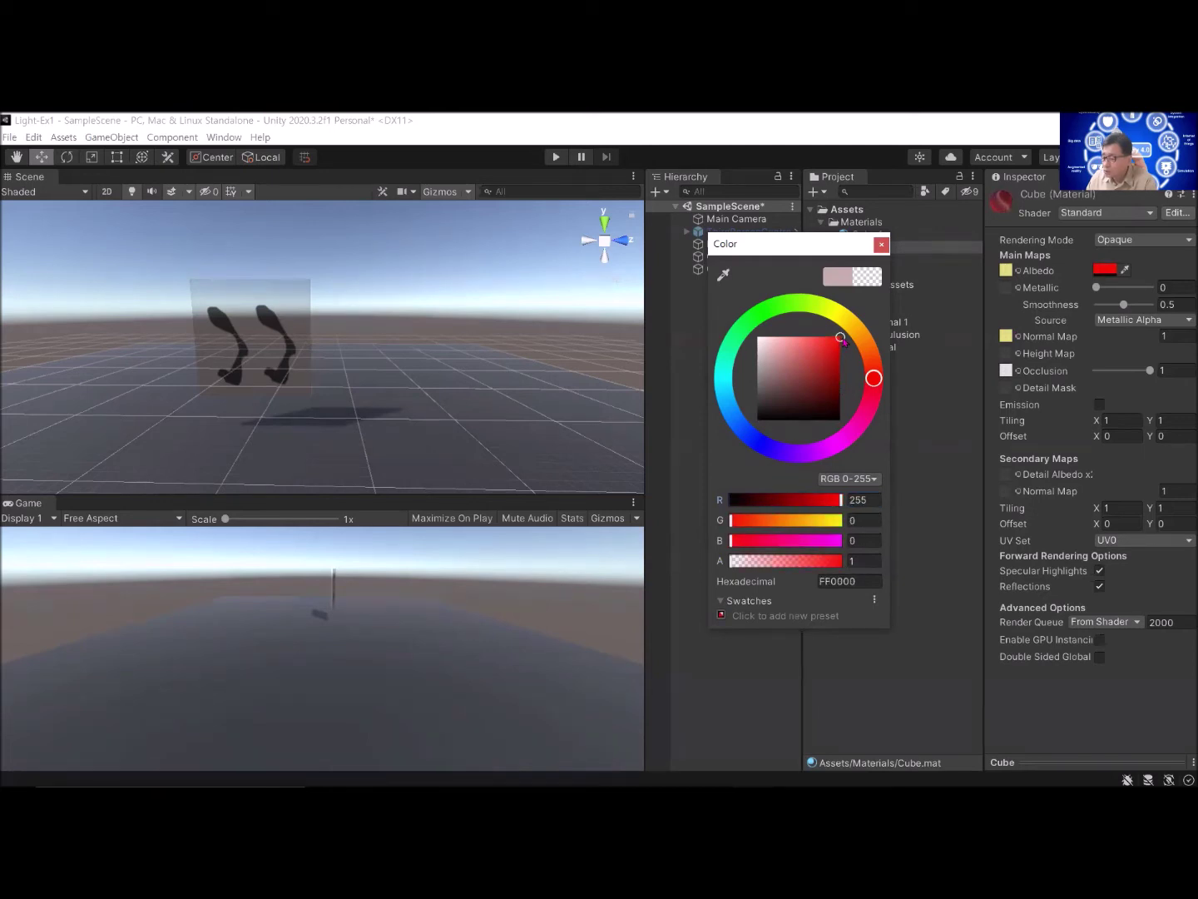
left_click(867, 499)
left_click(869, 520)
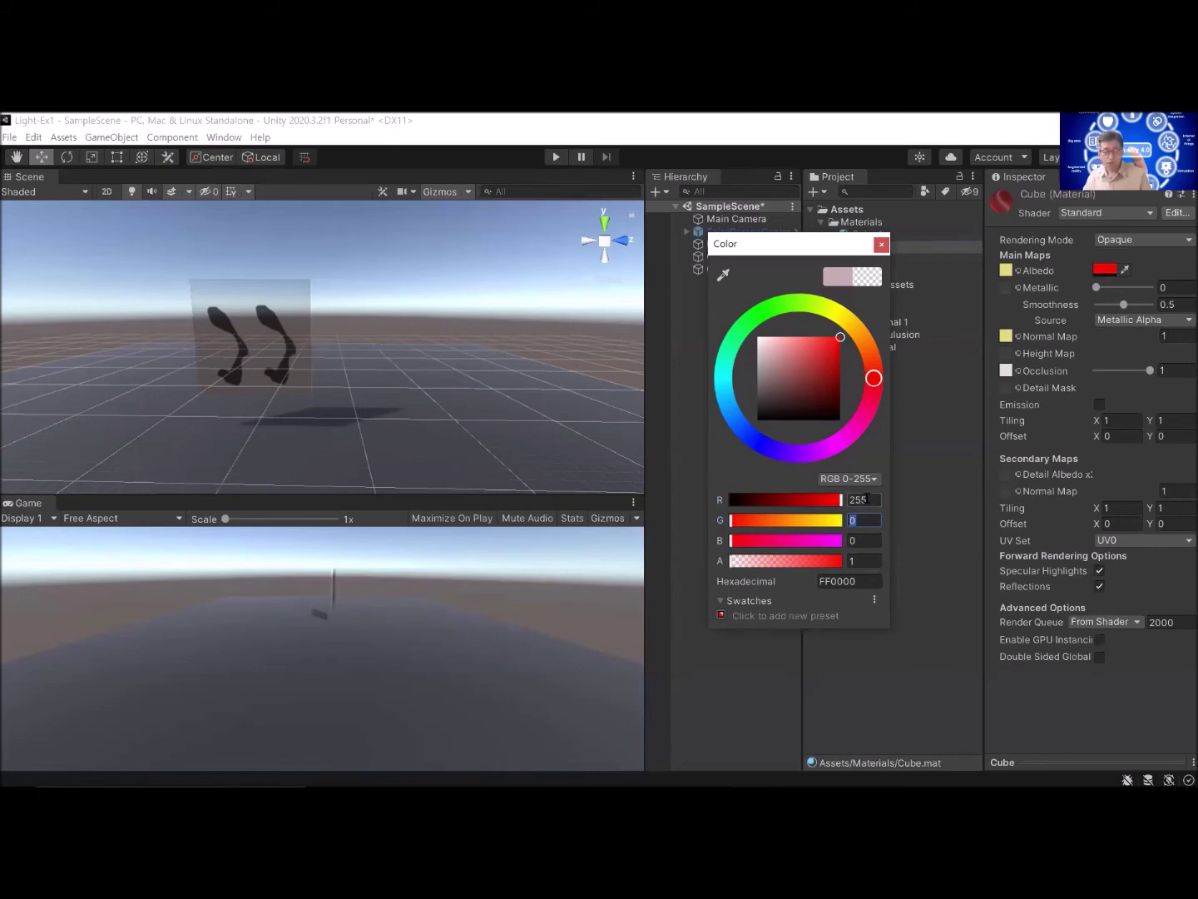
Step: In Visual Studio, set the _Color default to (255,0,0,1) and the _MainTex default to "red", and save the Cutout shader
mouse_move(820, 785)
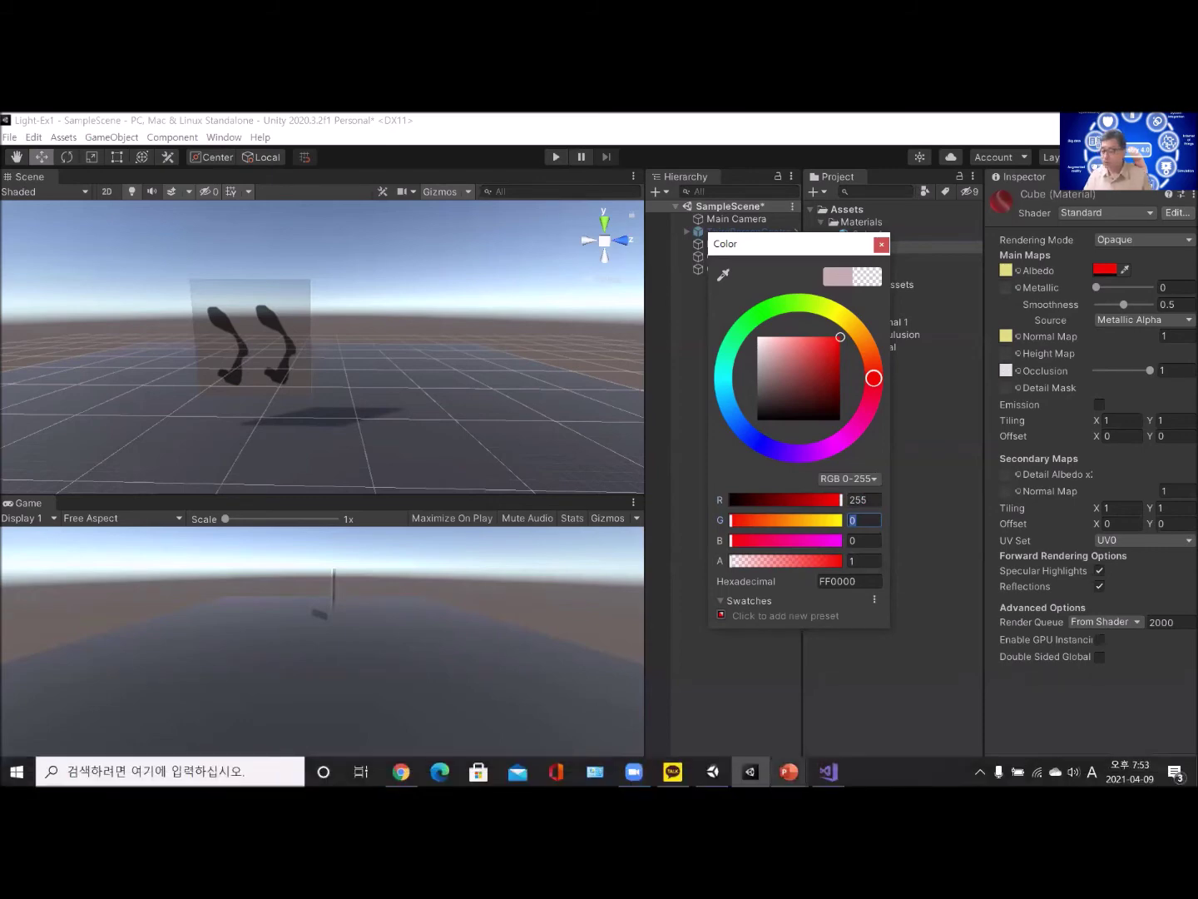
left_click(828, 772)
left_click(384, 293)
key("Delete")
type("255")
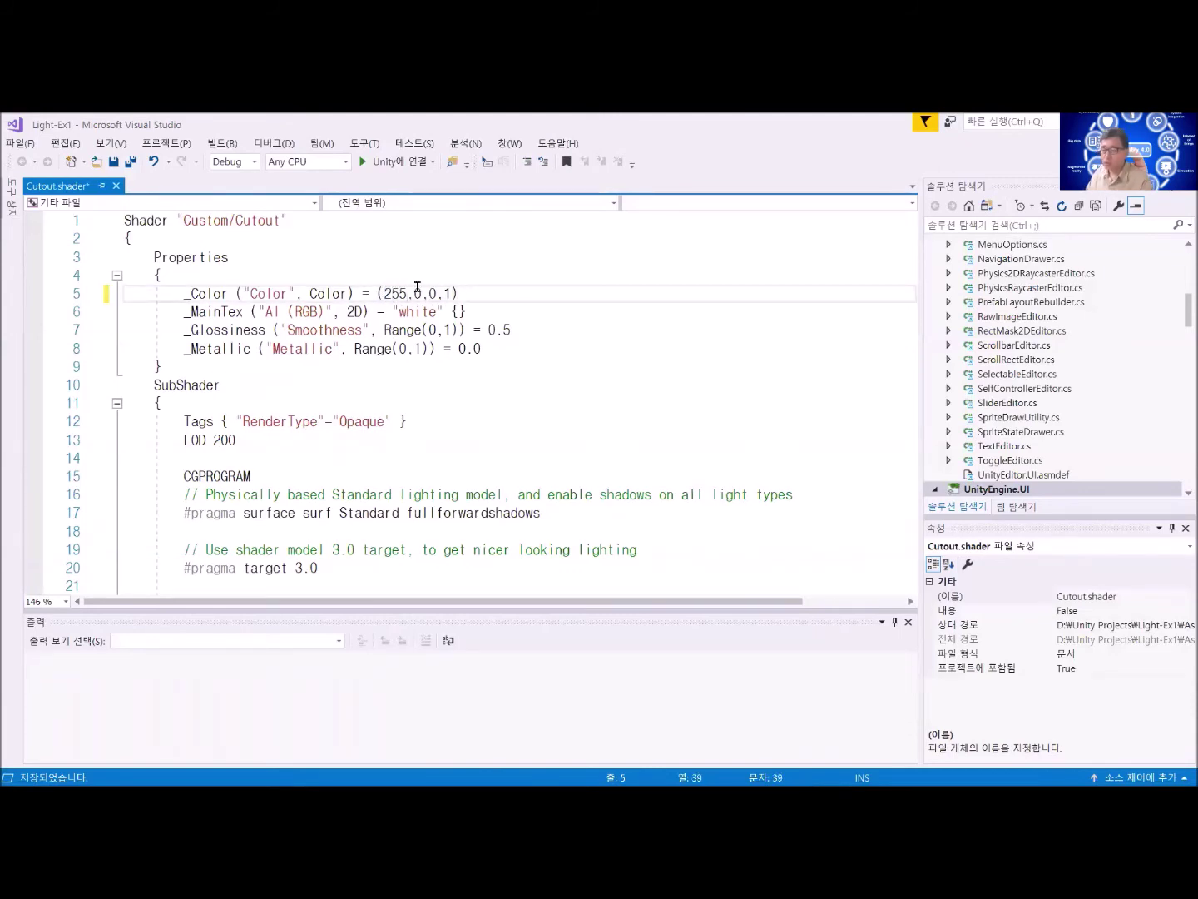
left_click_drag(399, 312, 438, 313)
type("re")
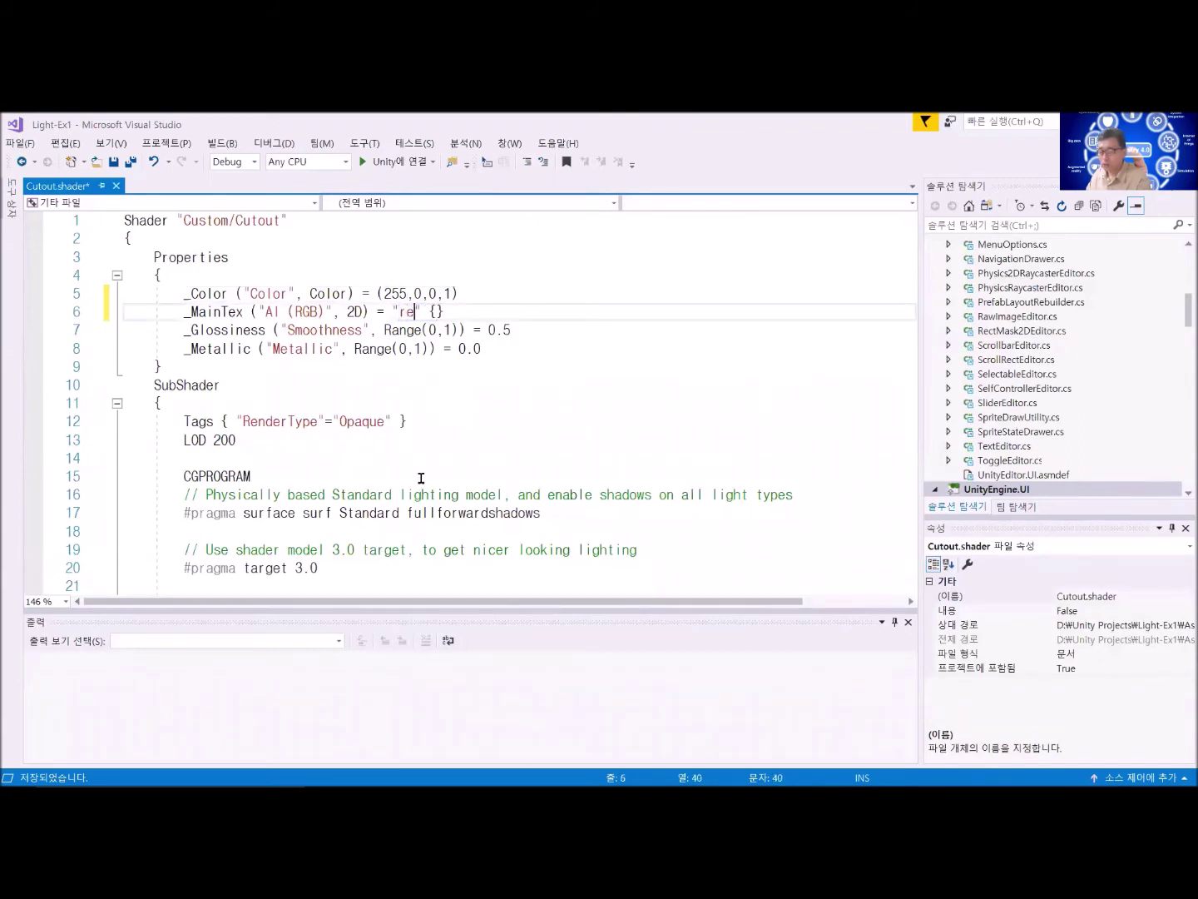
type("d")
key("ctrl+s")
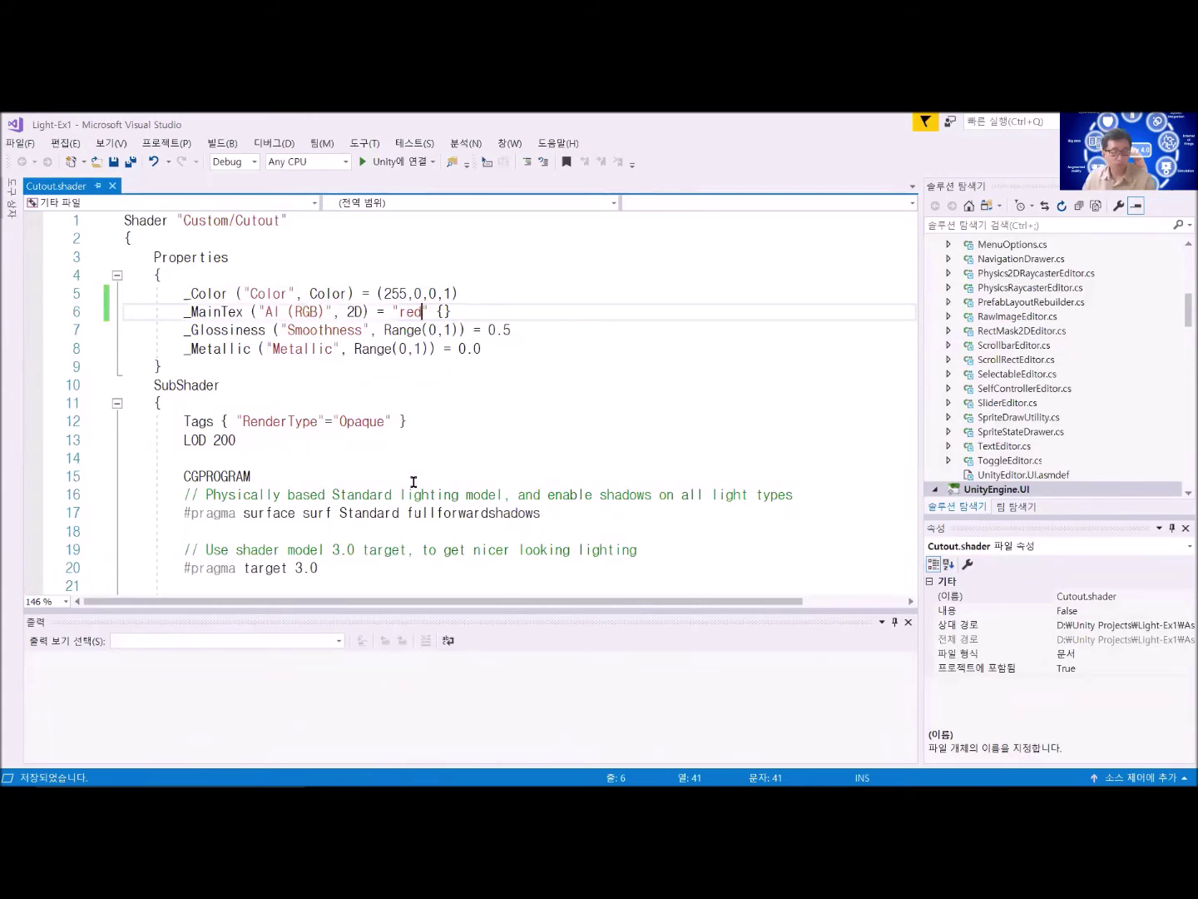
Step: Switch to Unity and examine the Cutout shader asset's import settings and property list
mouse_move(420, 786)
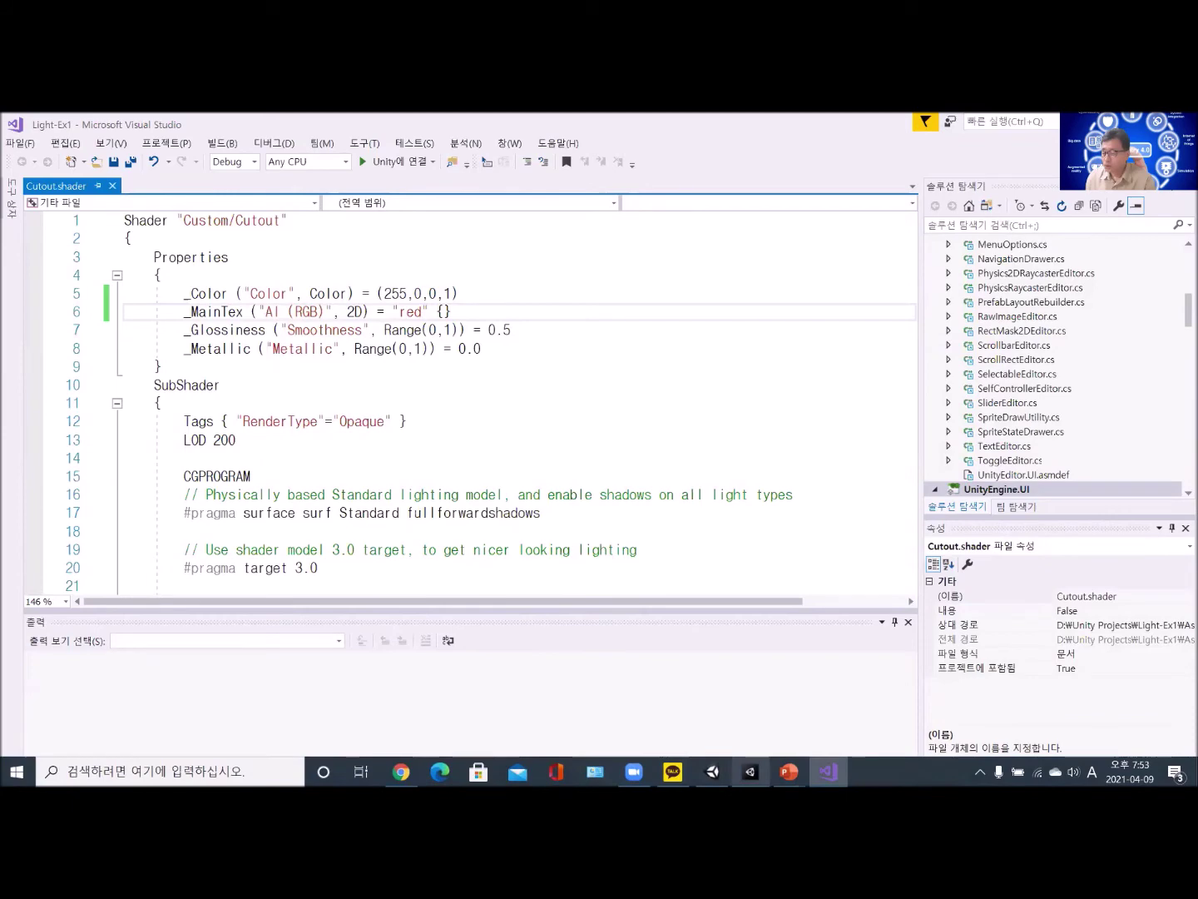
left_click(751, 771)
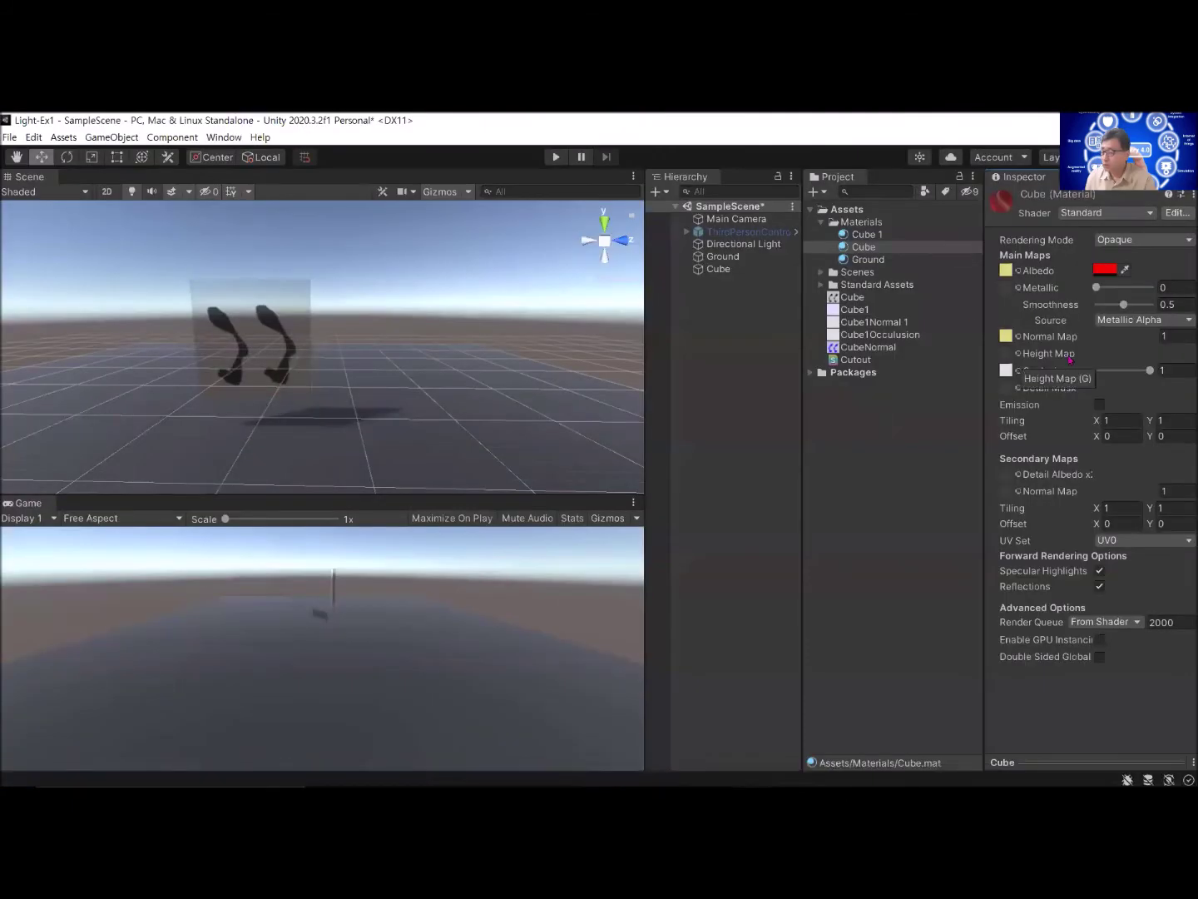
left_click(844, 361)
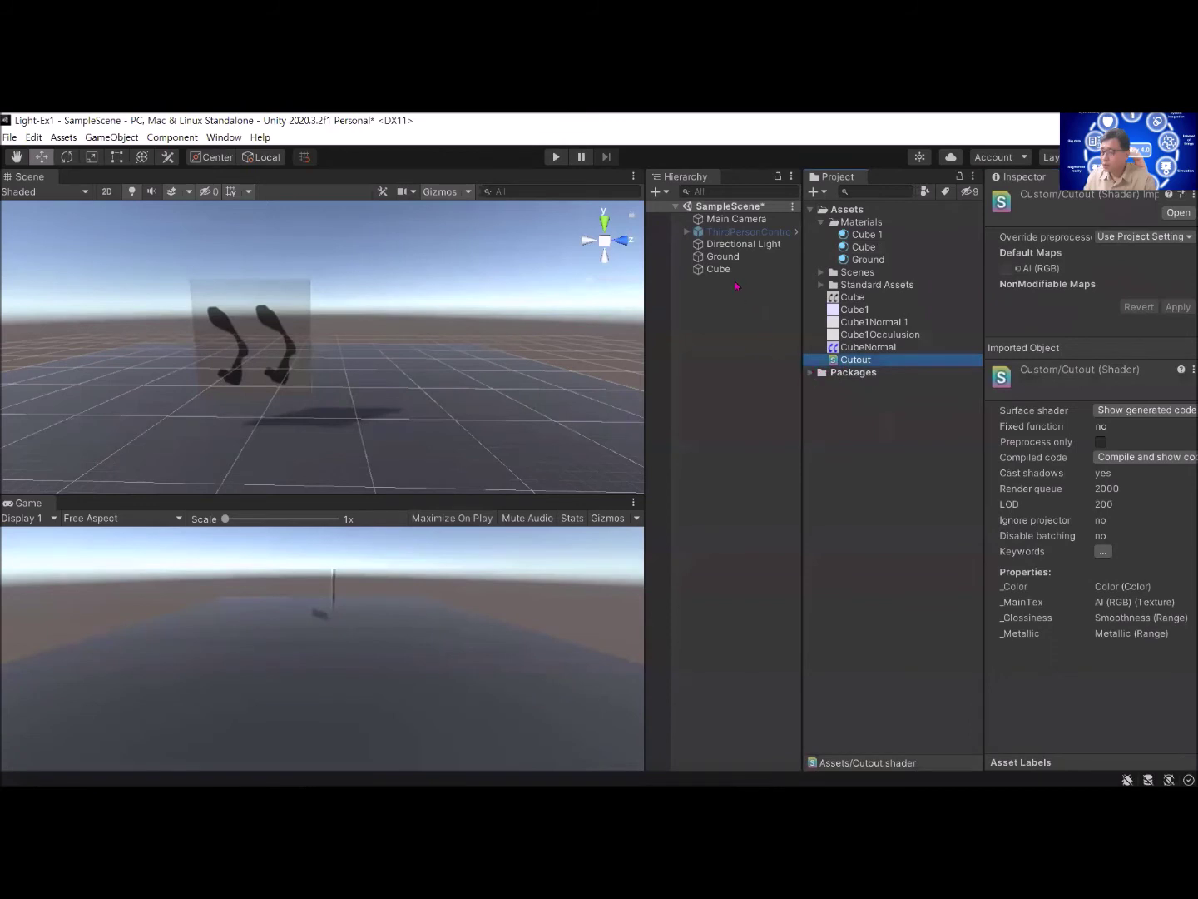
Step: Select the Cube object in the scene and assign the Custom/Cutout shader to its Cube 1 material
left_click(721, 269)
scroll(1025, 563, "down", 3)
scroll(1025, 564, "up", 3)
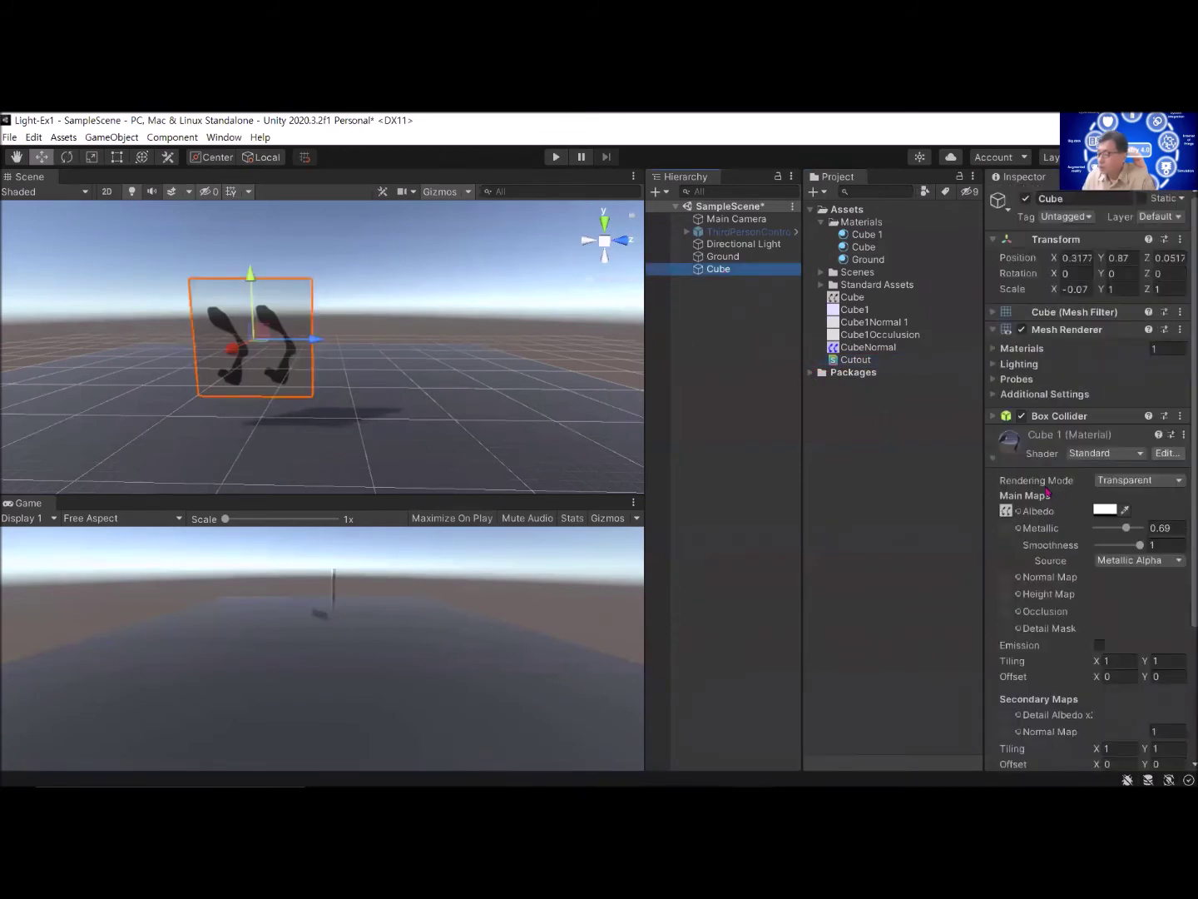
left_click(1127, 457)
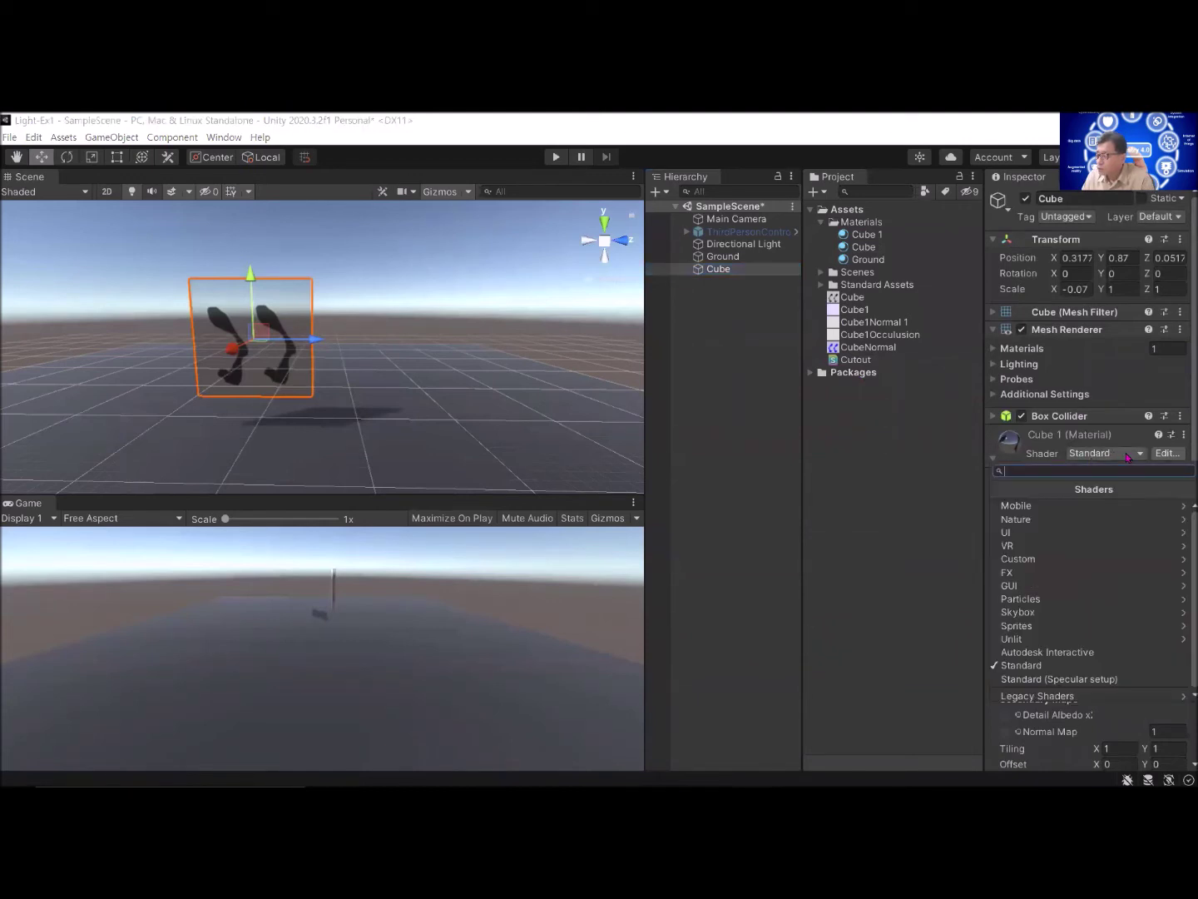
left_click(1053, 560)
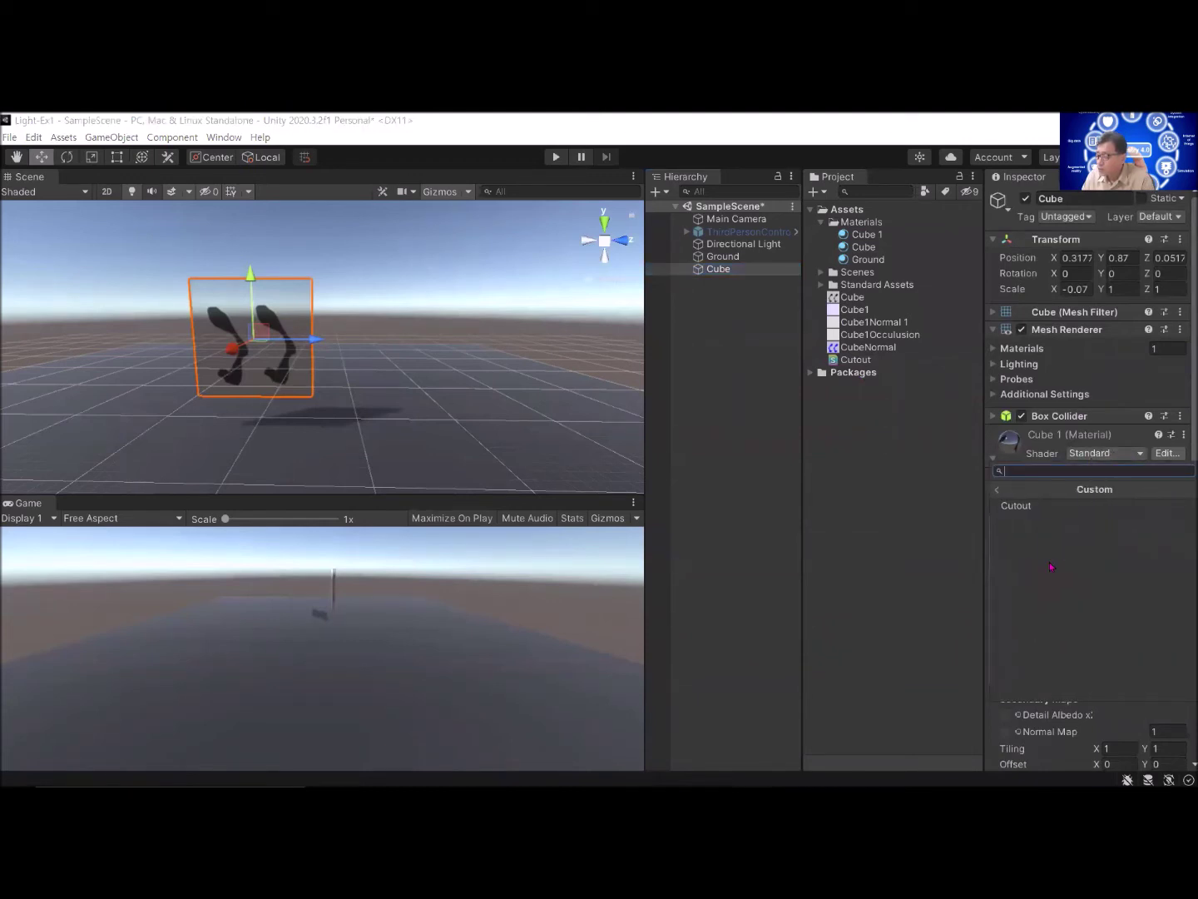
left_click(1019, 505)
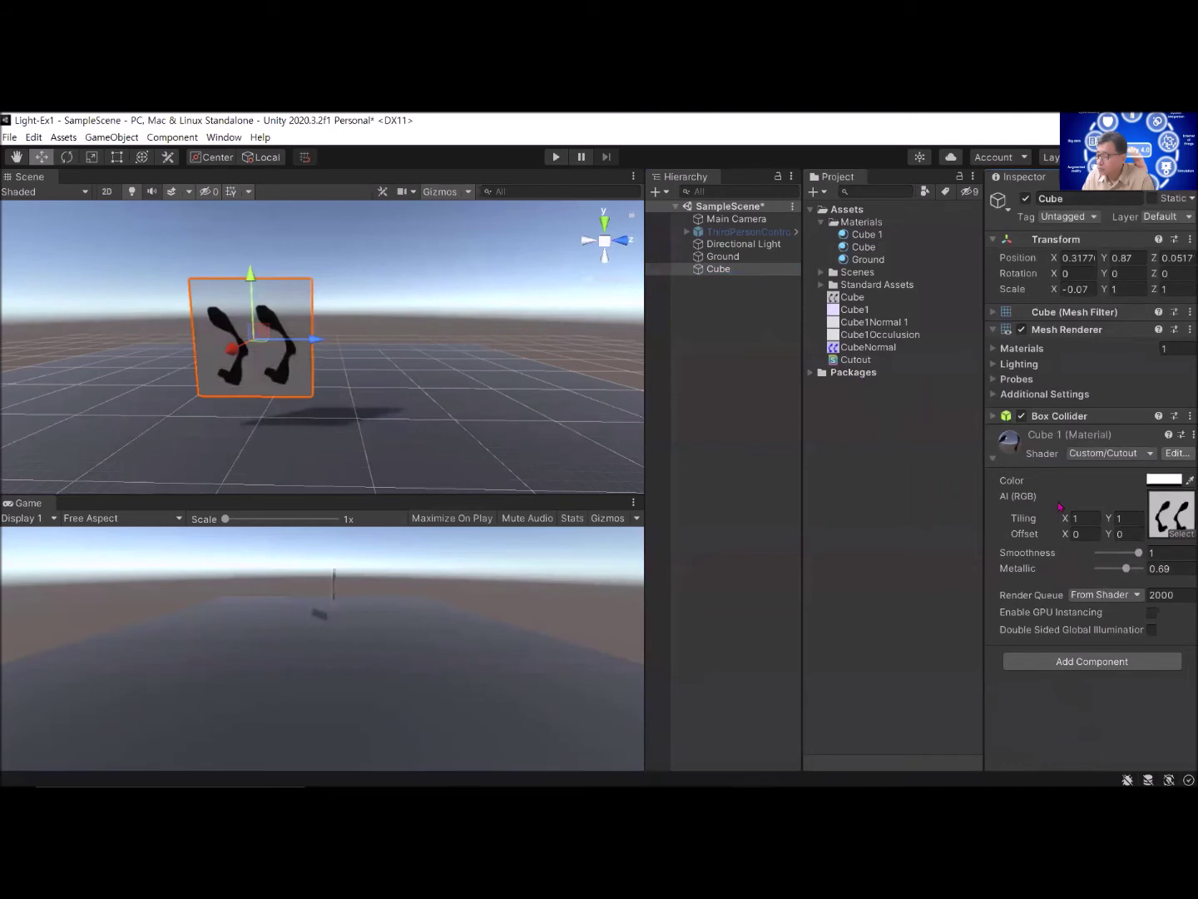
Step: Set the Cube 1 material's color to red with R 248, G 0, B 0 (F80000) and close the color picker
left_click(1167, 482)
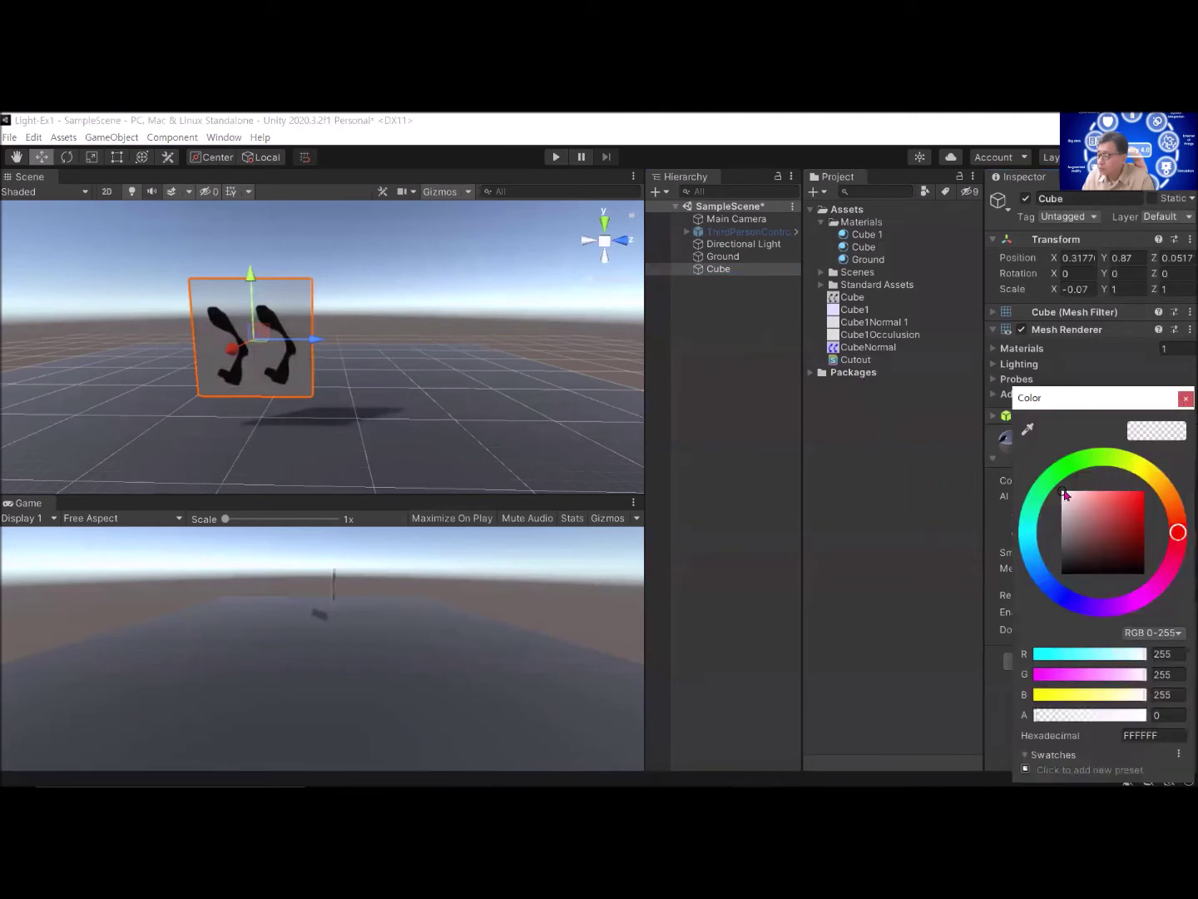
left_click(1137, 495)
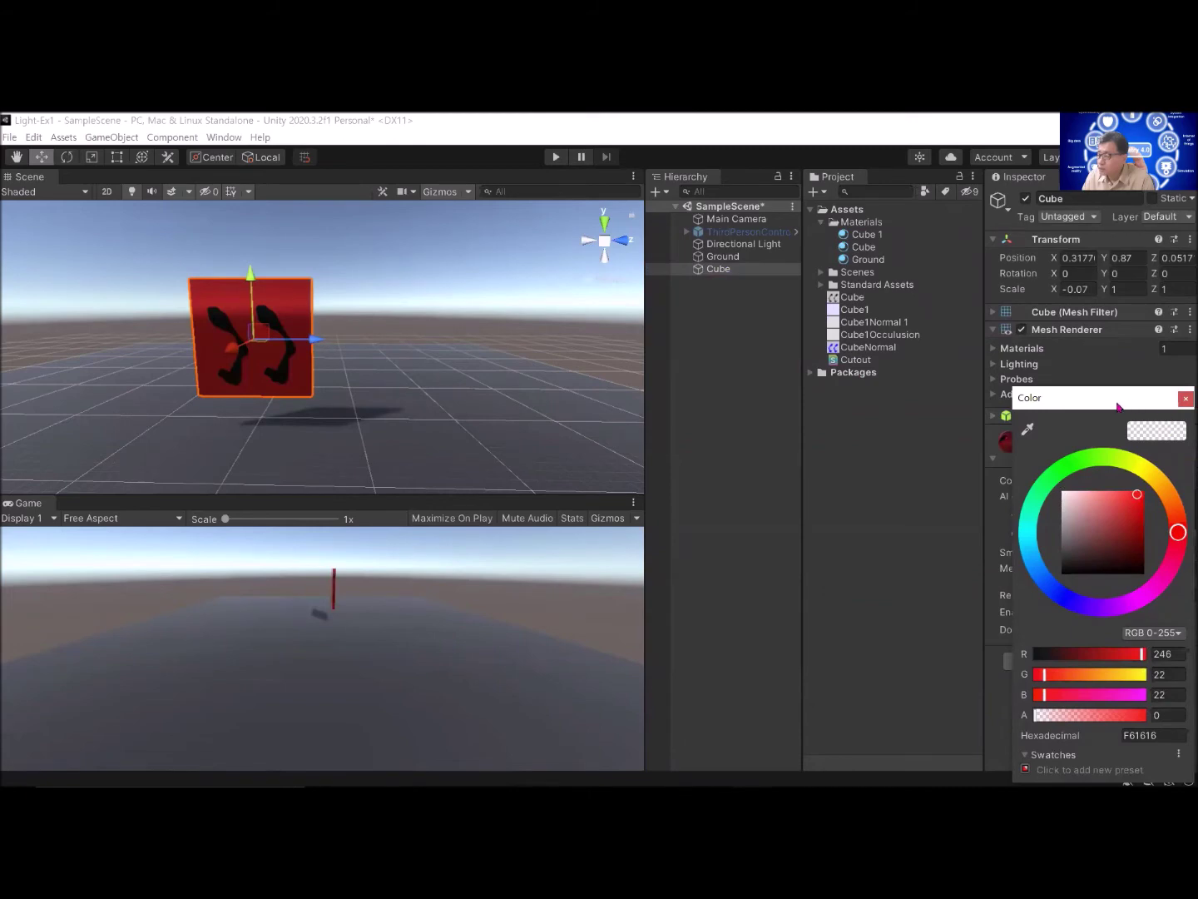
left_click_drag(1118, 408, 749, 400)
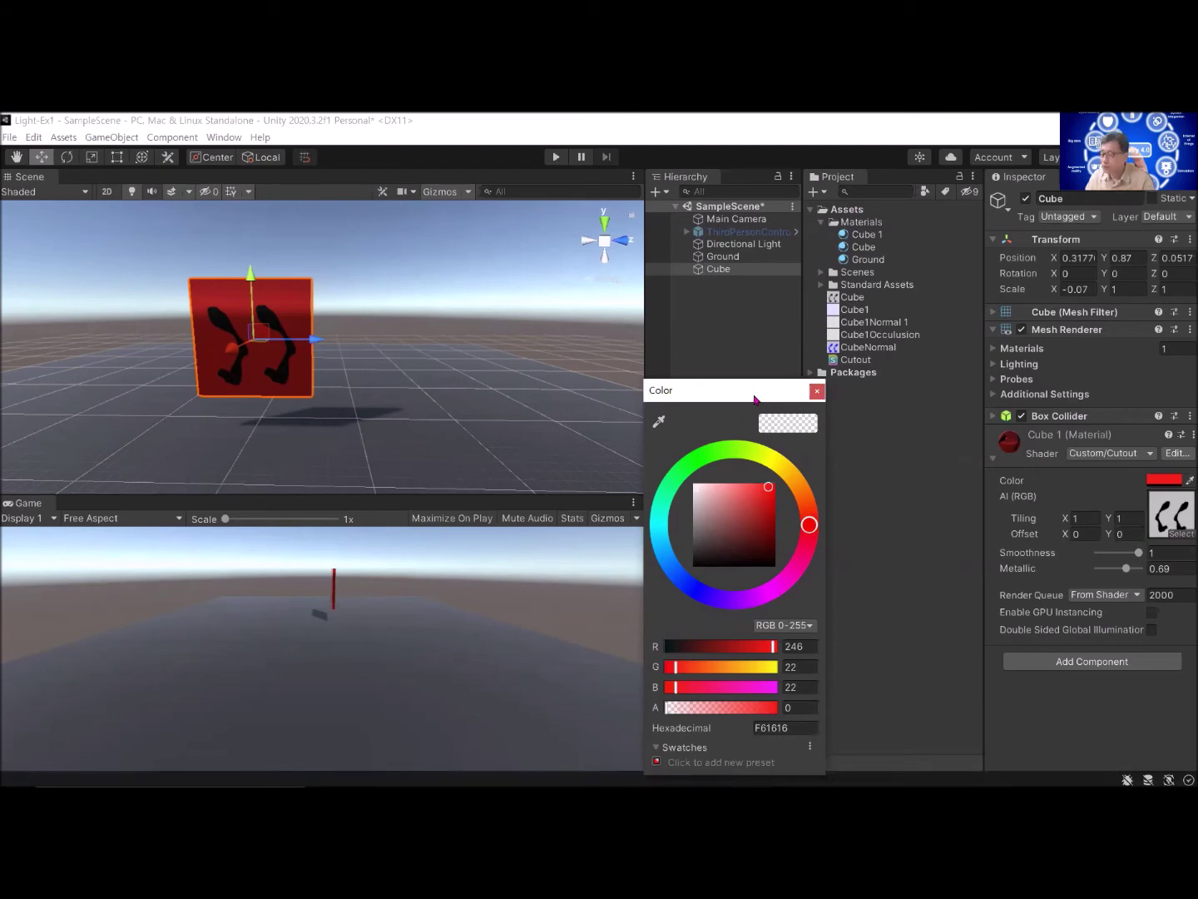
left_click_drag(754, 400, 880, 336)
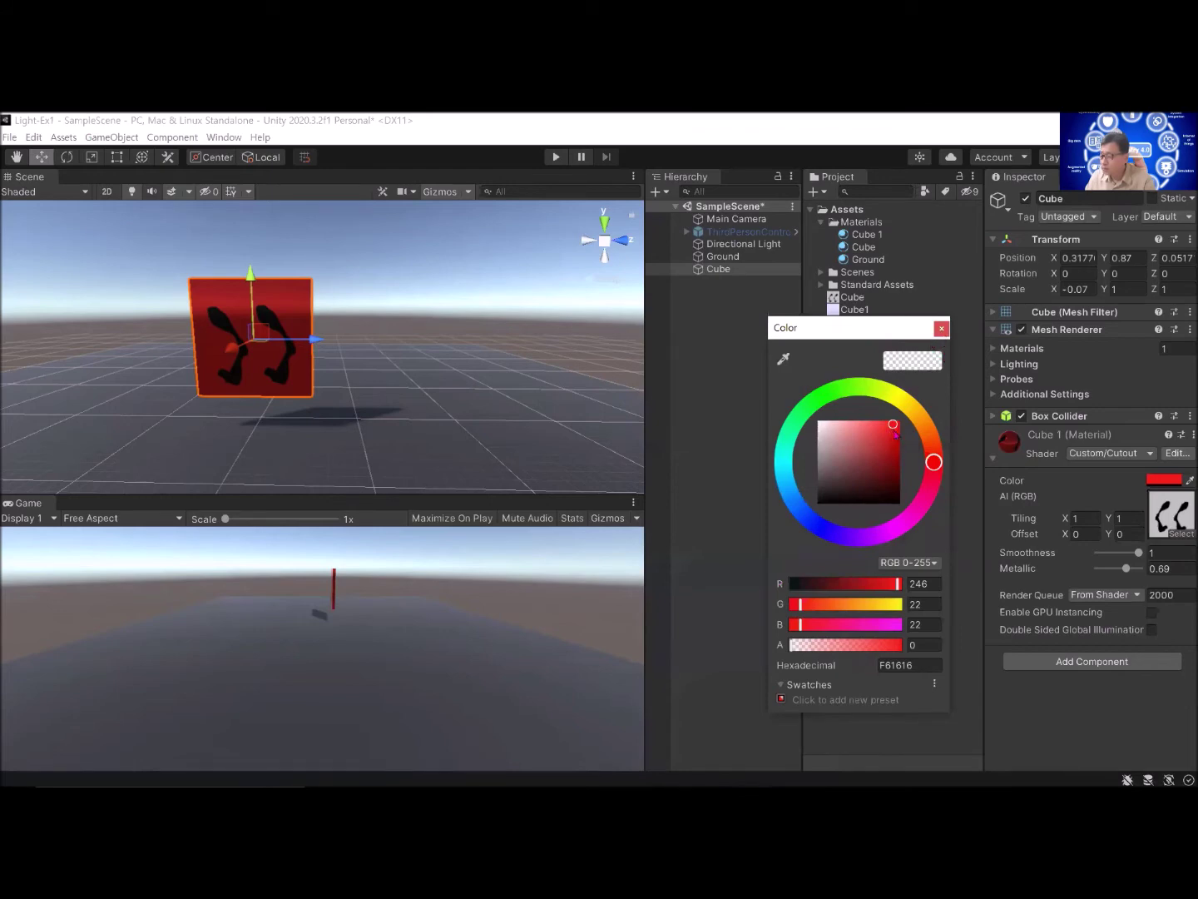
left_click_drag(895, 430, 908, 430)
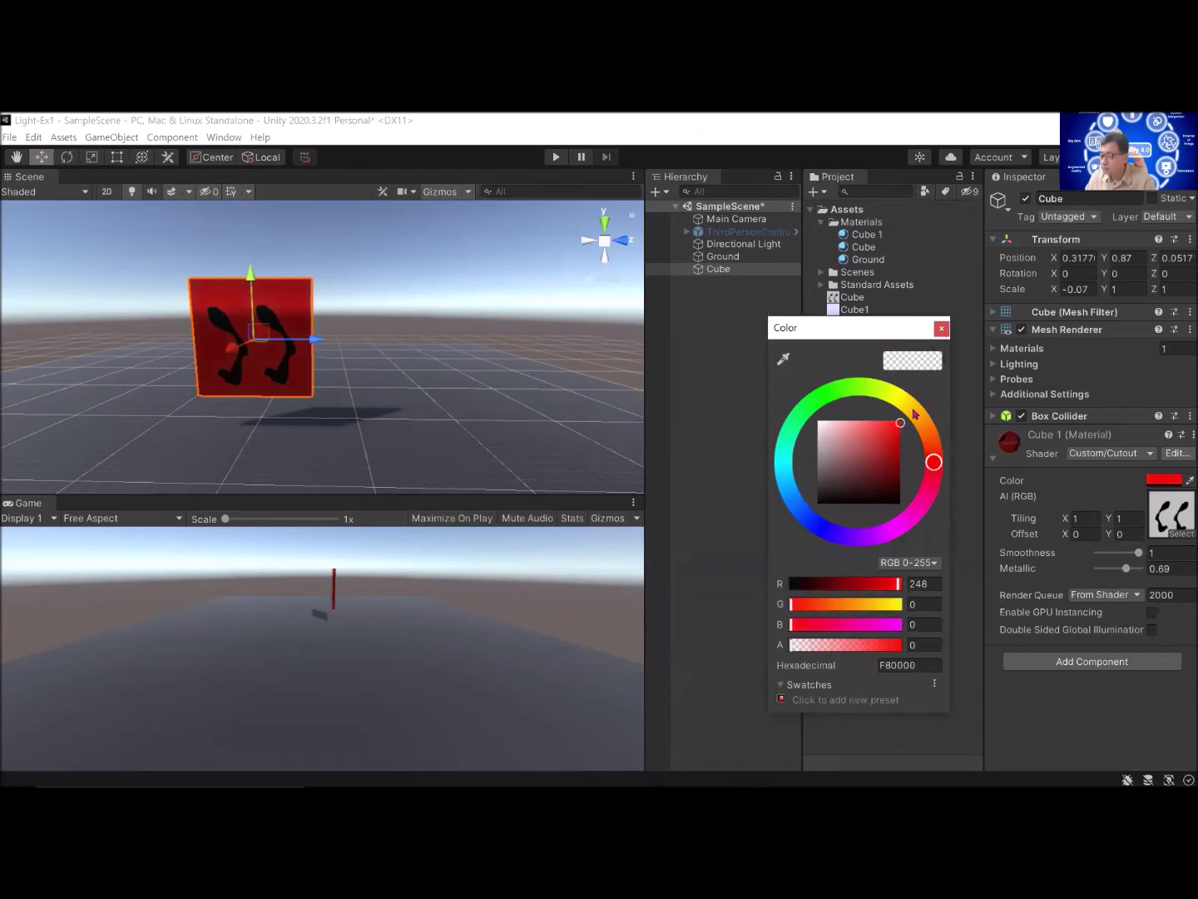
left_click(941, 328)
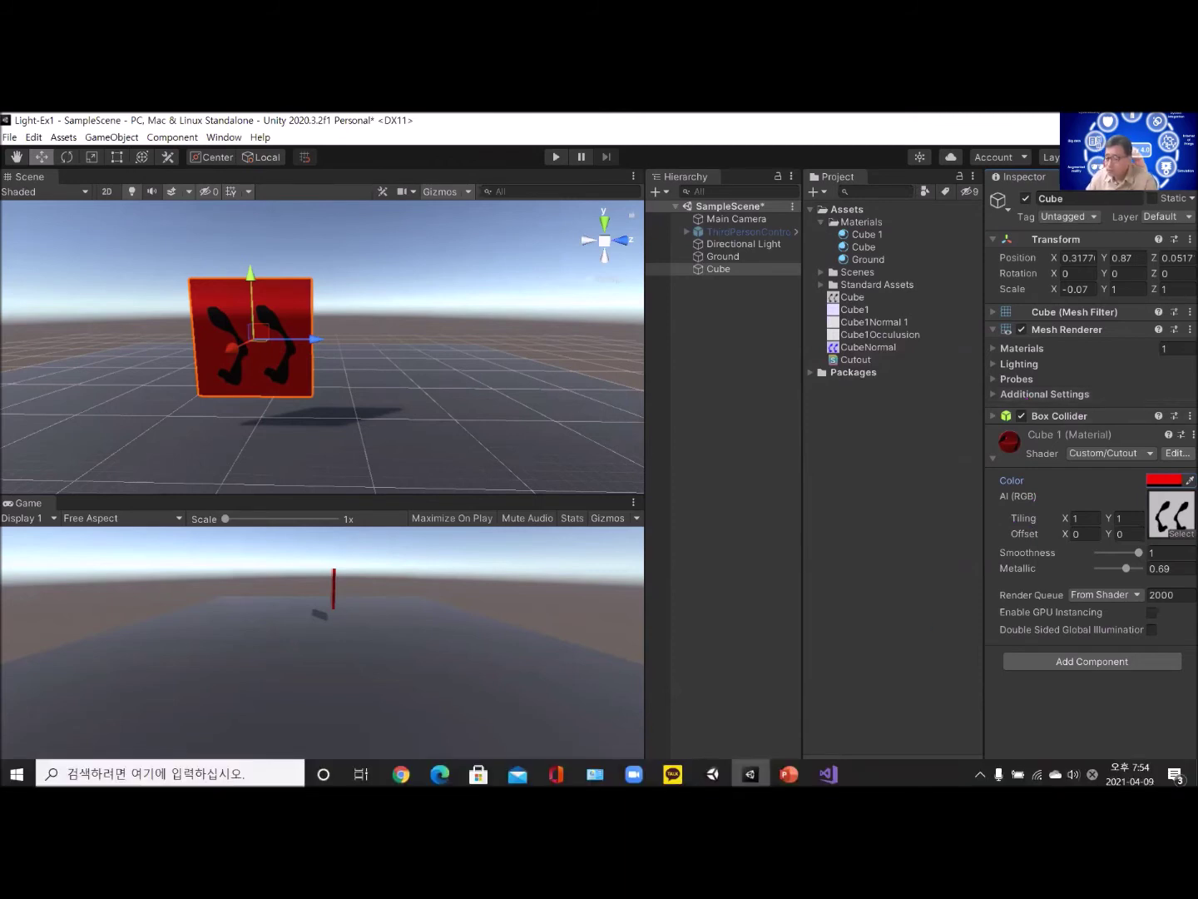
Step: Switch to Visual Studio, highlight the Cutout shader's four property declarations for review, and return to Unity
mouse_move(827, 771)
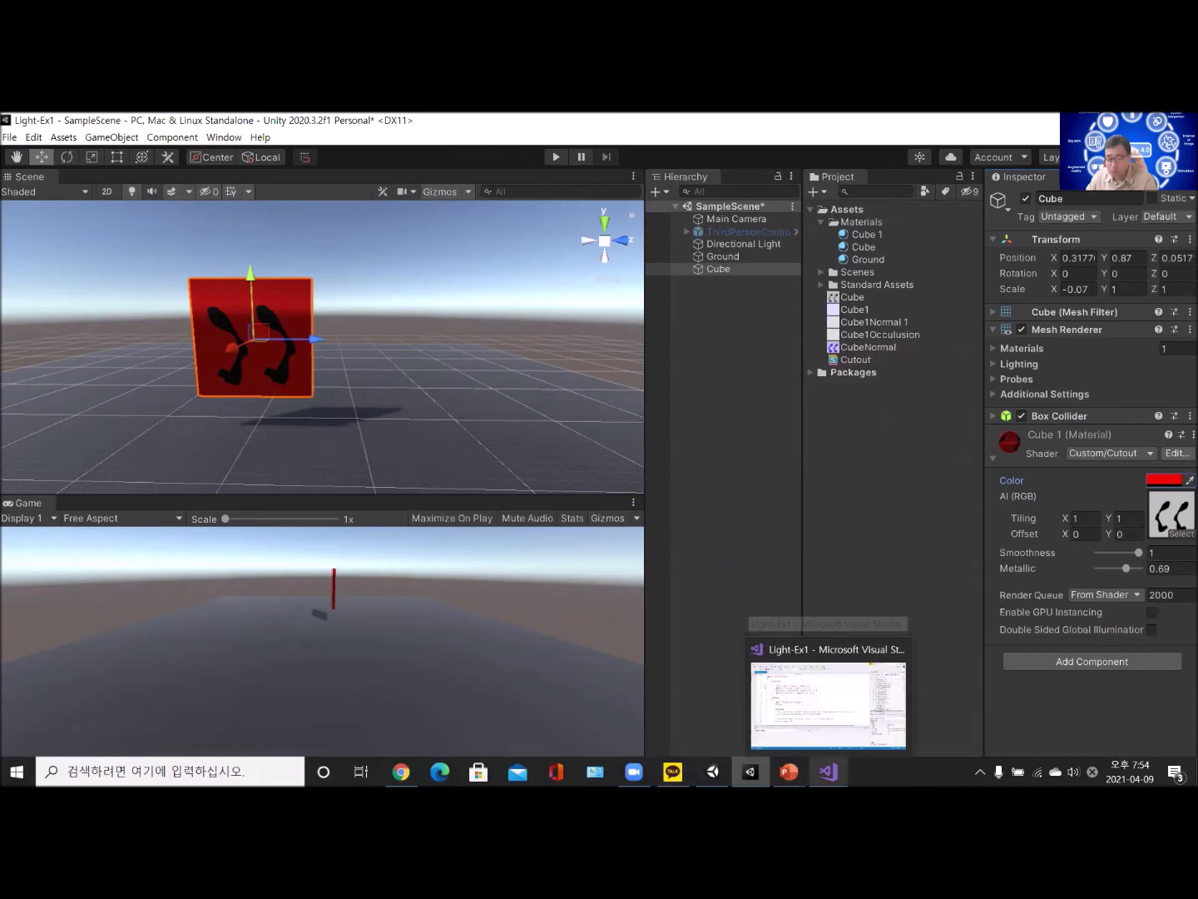
left_click(807, 700)
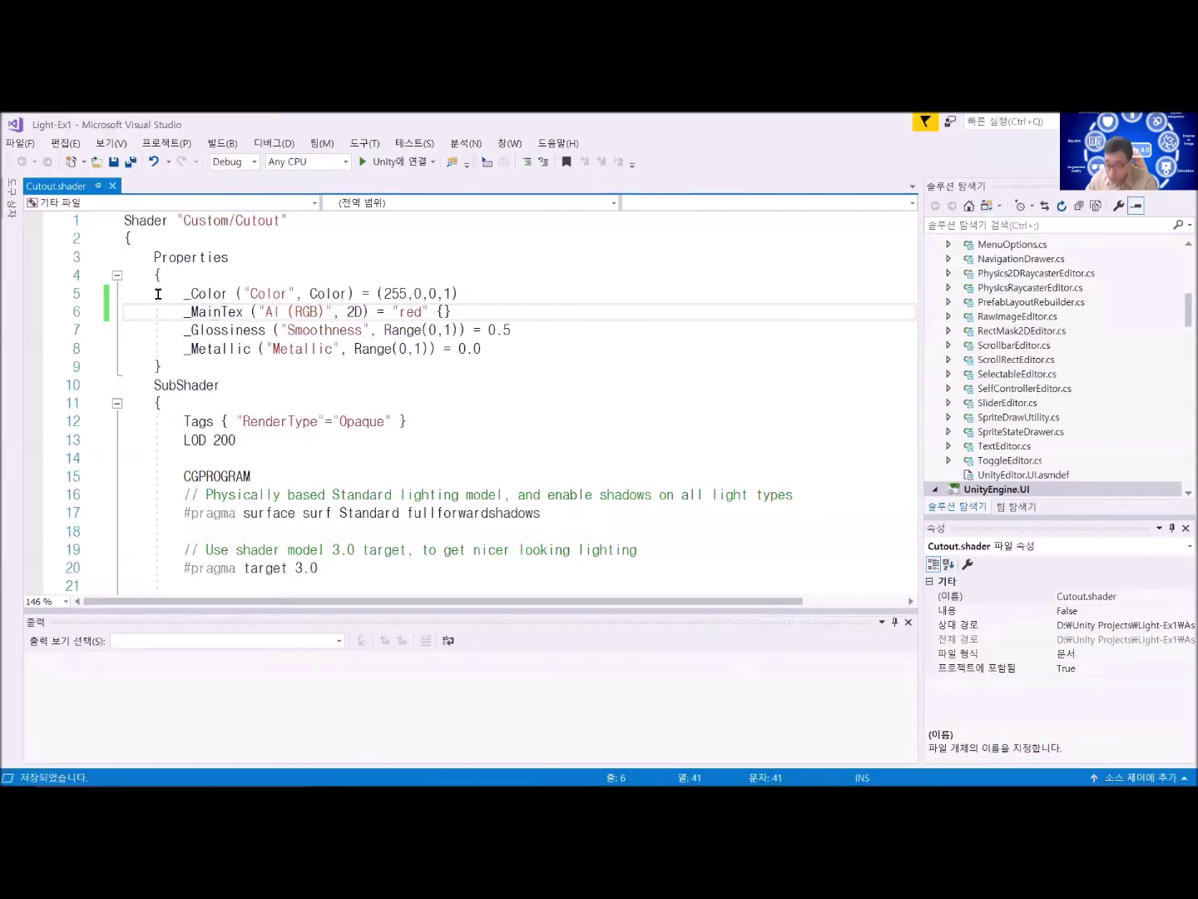
left_click_drag(161, 293, 496, 351)
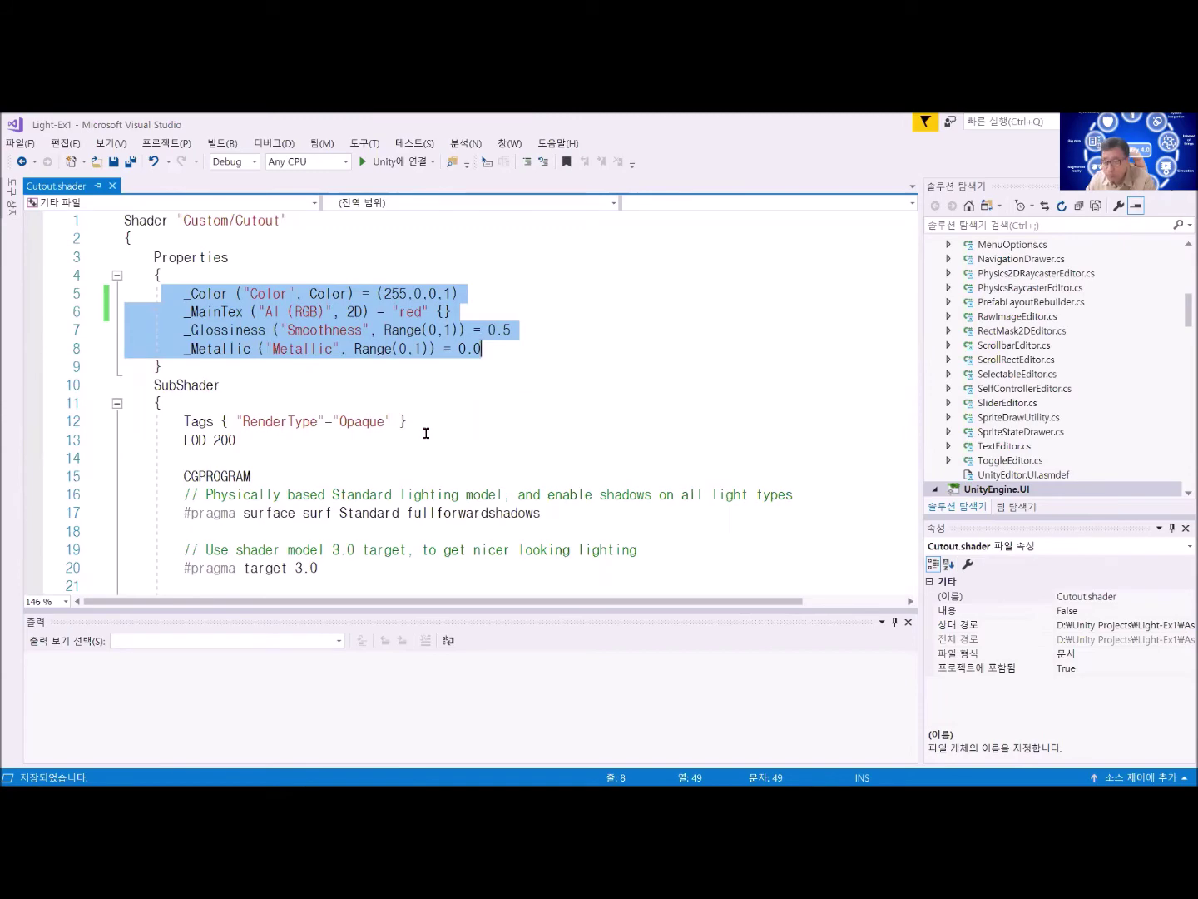
key("alt+Tab")
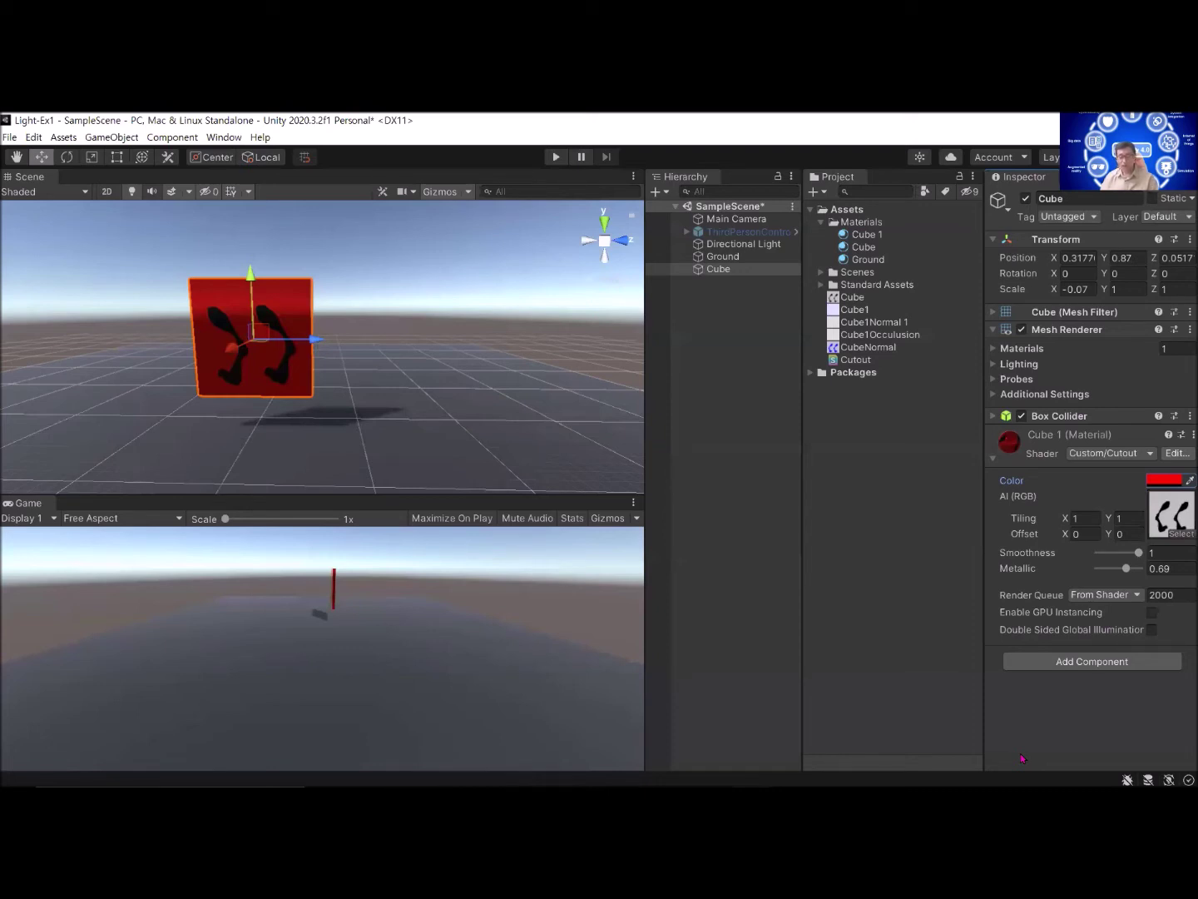
mouse_move(1022, 786)
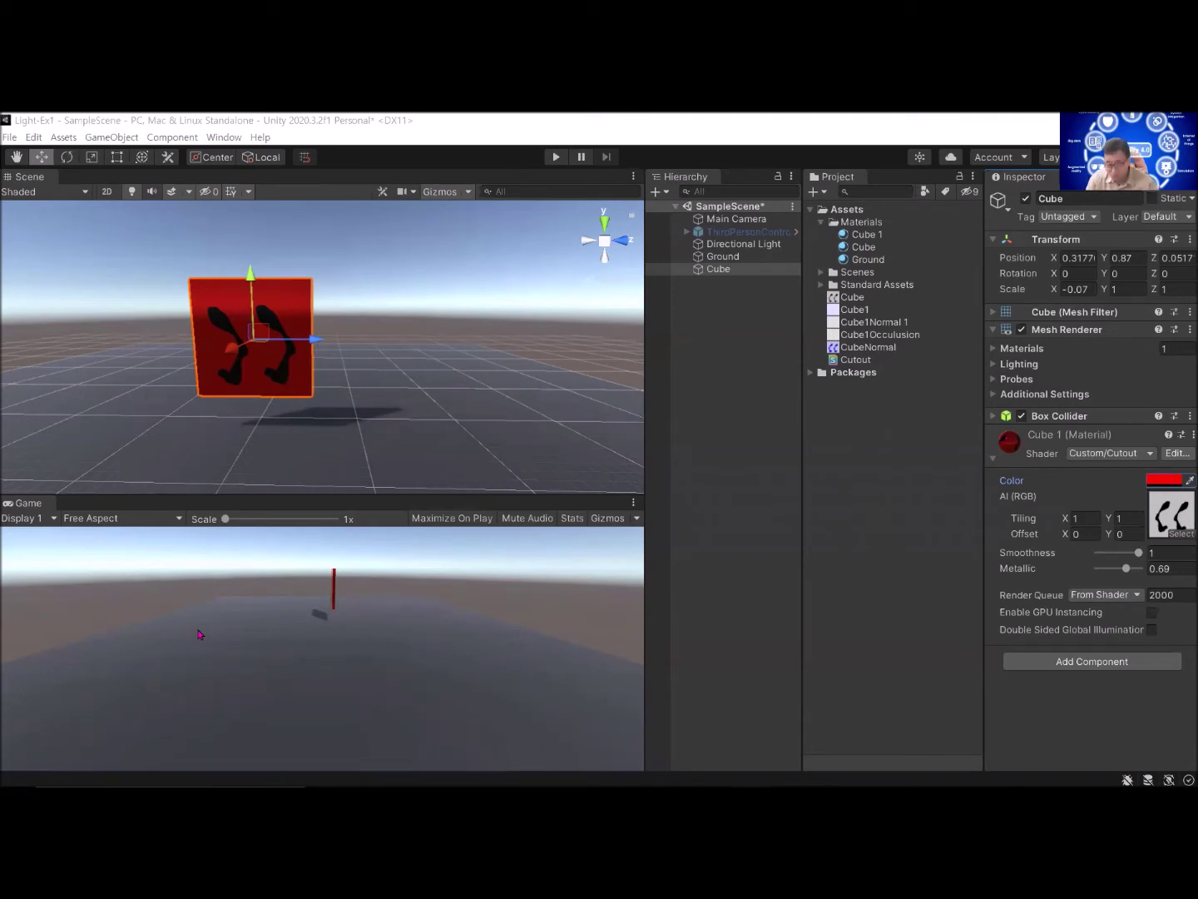
Step: Examine the External Script Editor choices under External Tools in Unity's Preferences, then close the preferences without changing them
left_click(34, 139)
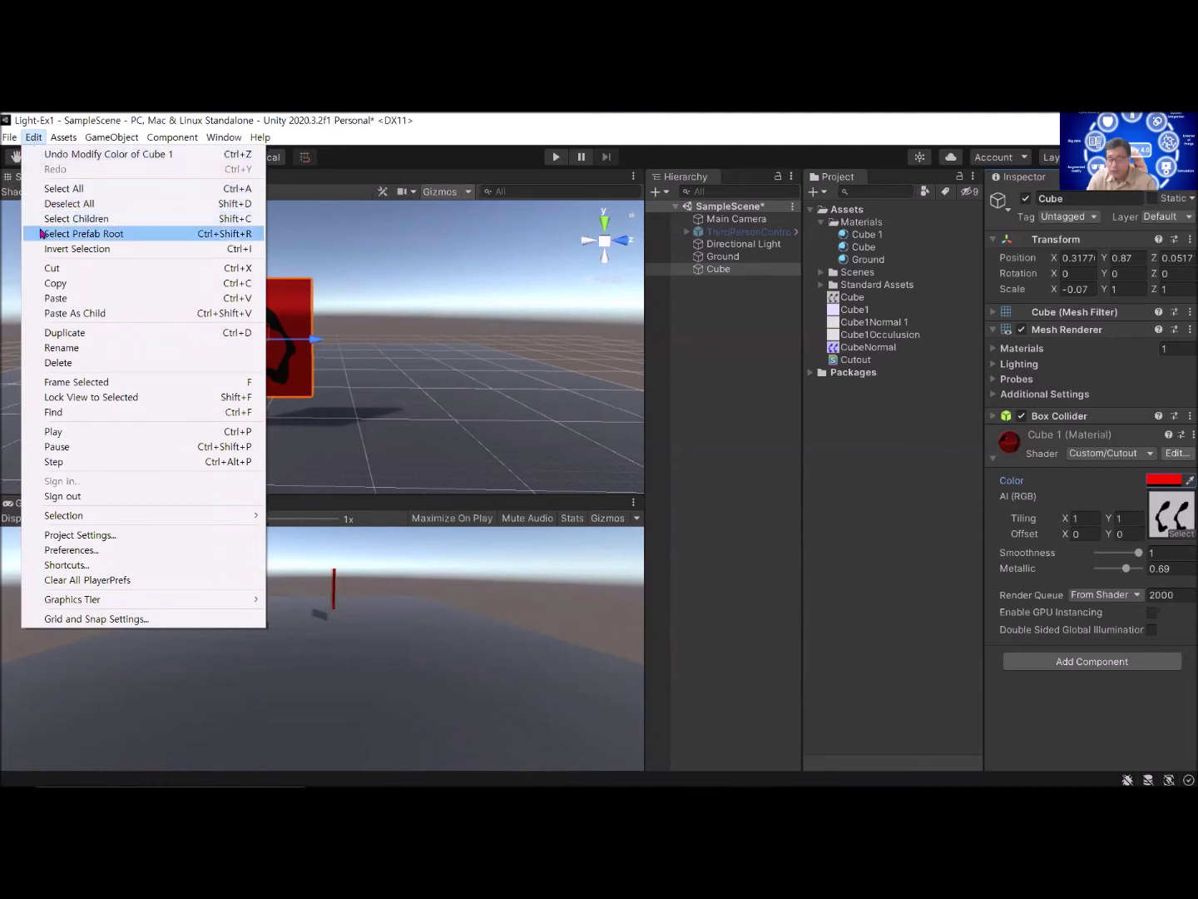
left_click(65, 554)
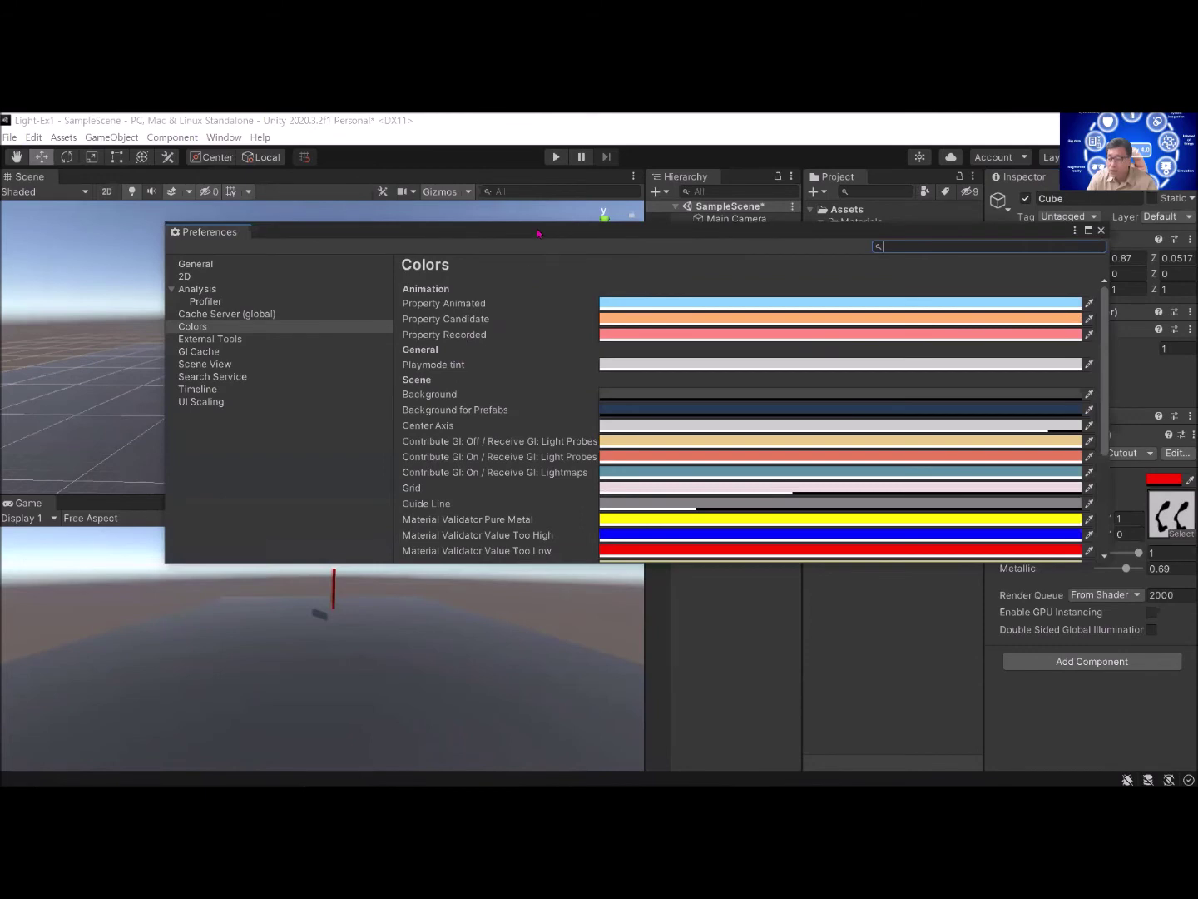
left_click_drag(537, 236, 524, 298)
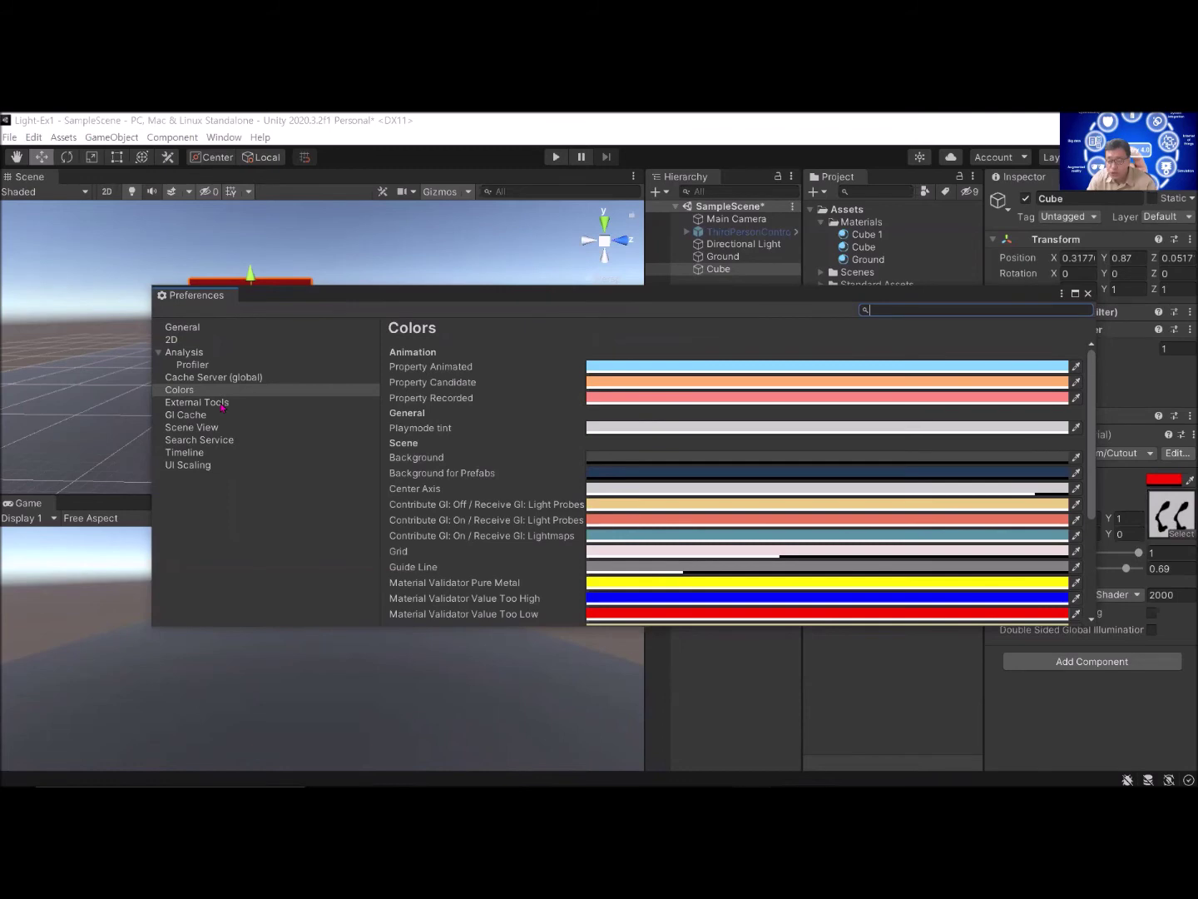
left_click(223, 404)
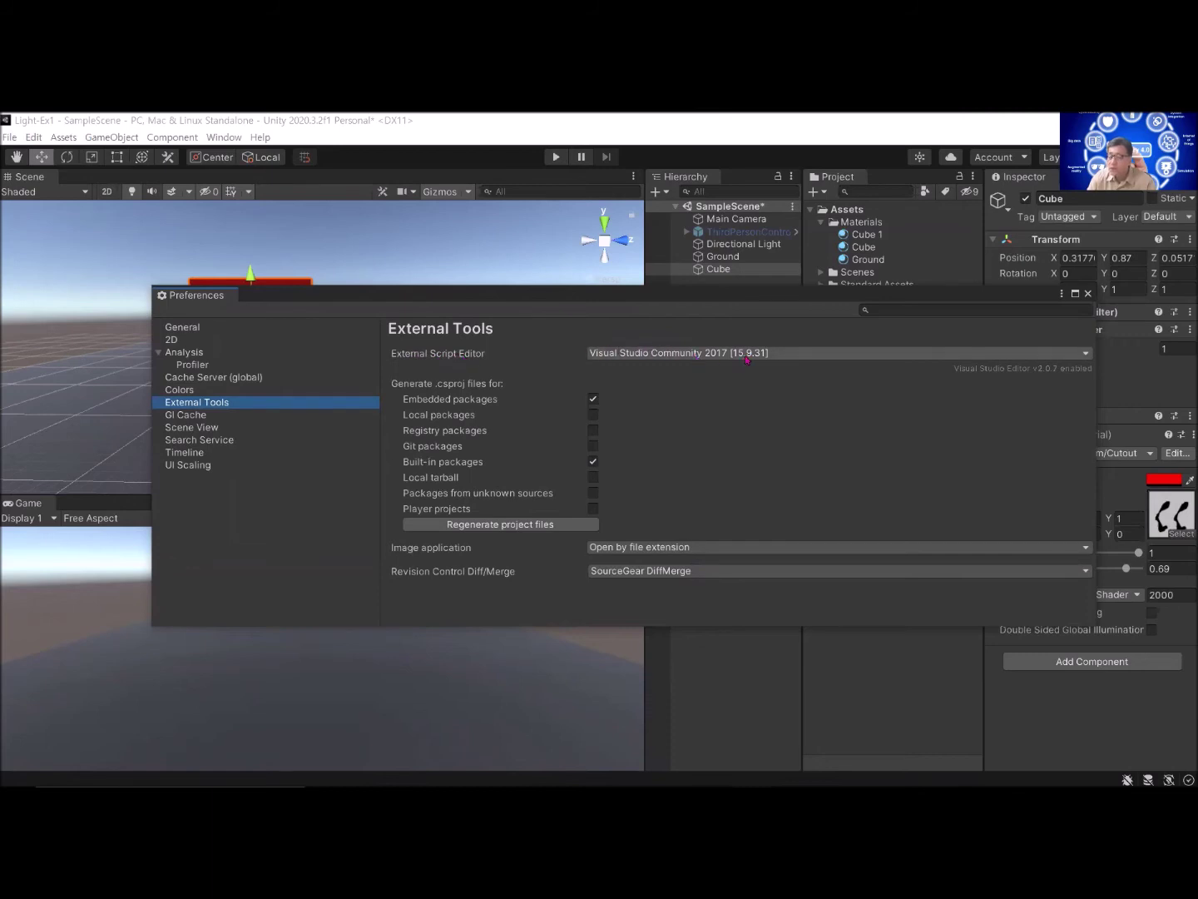
left_click(809, 353)
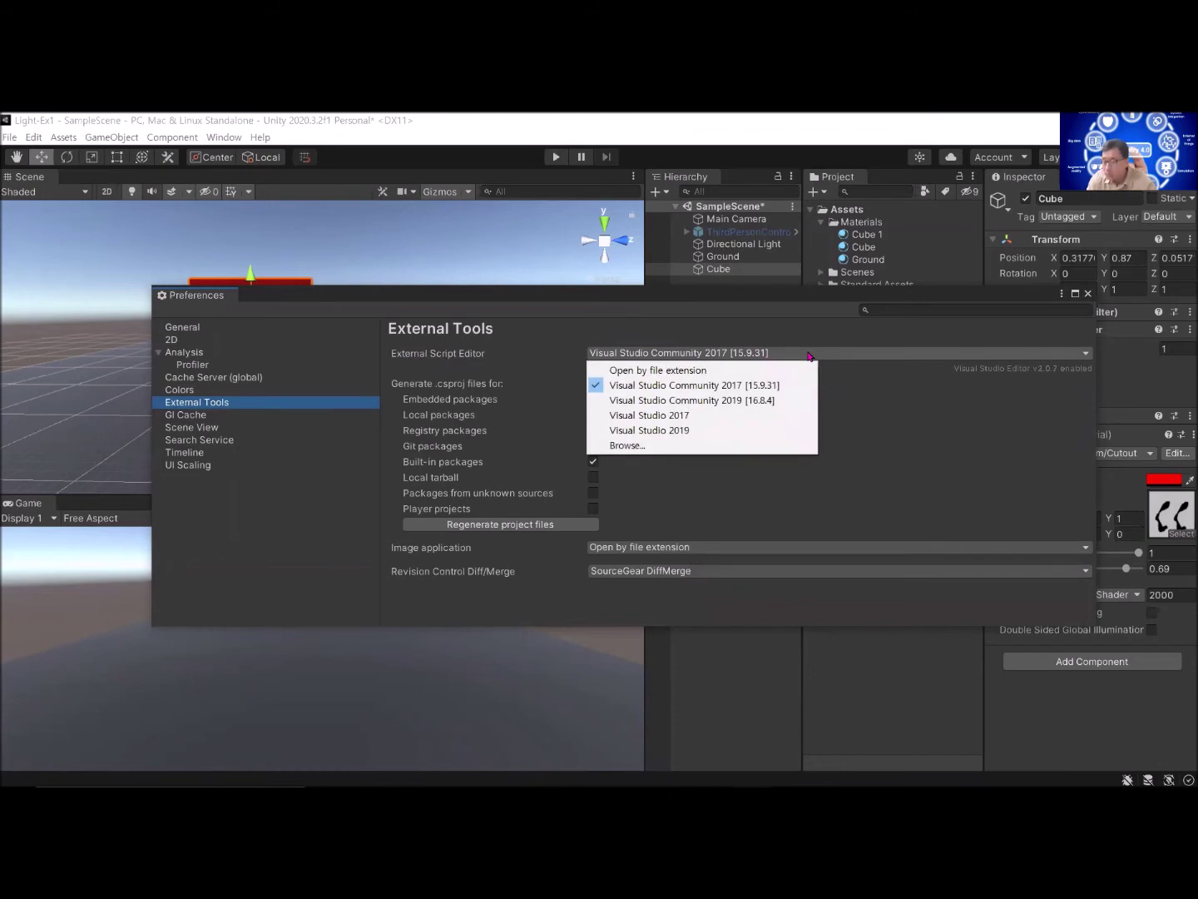
left_click(659, 299)
left_click_drag(659, 299, 507, 460)
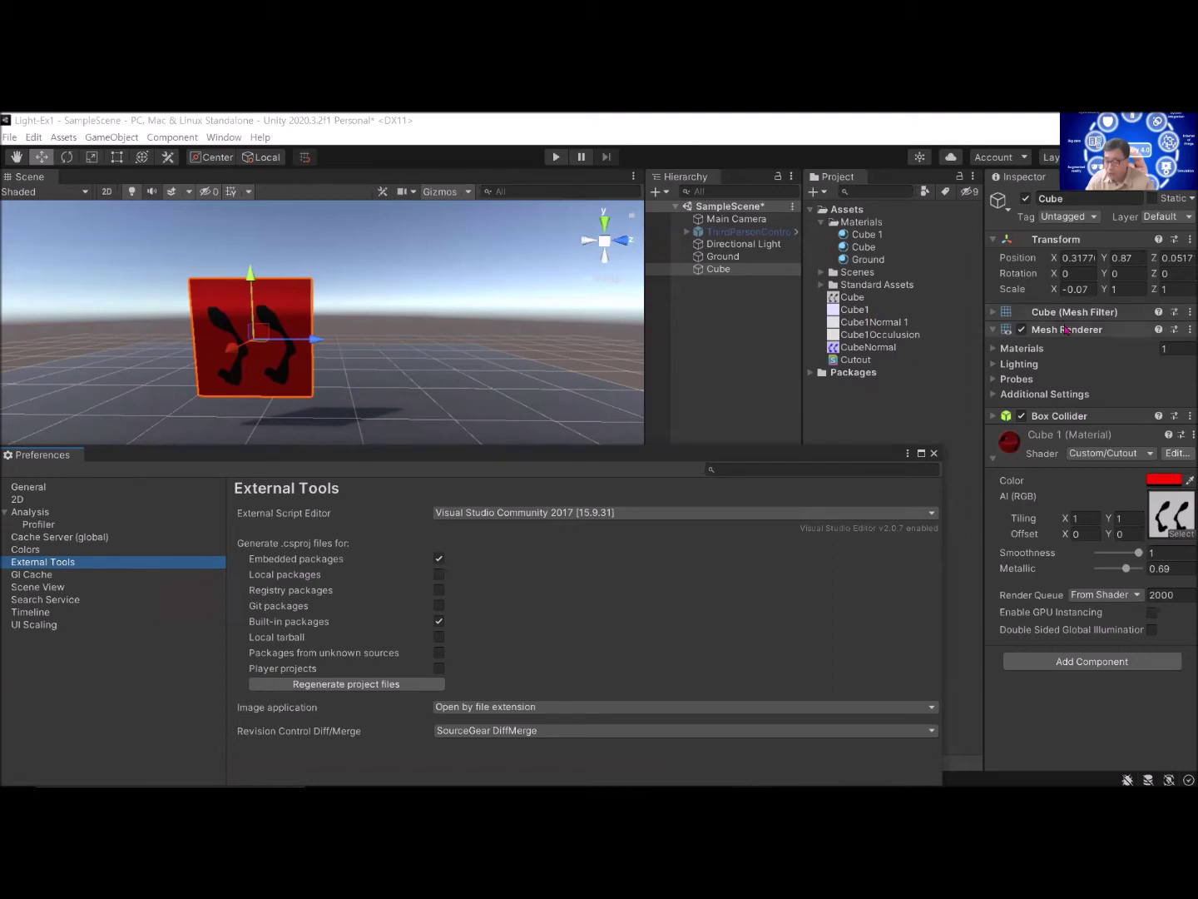
left_click(933, 453)
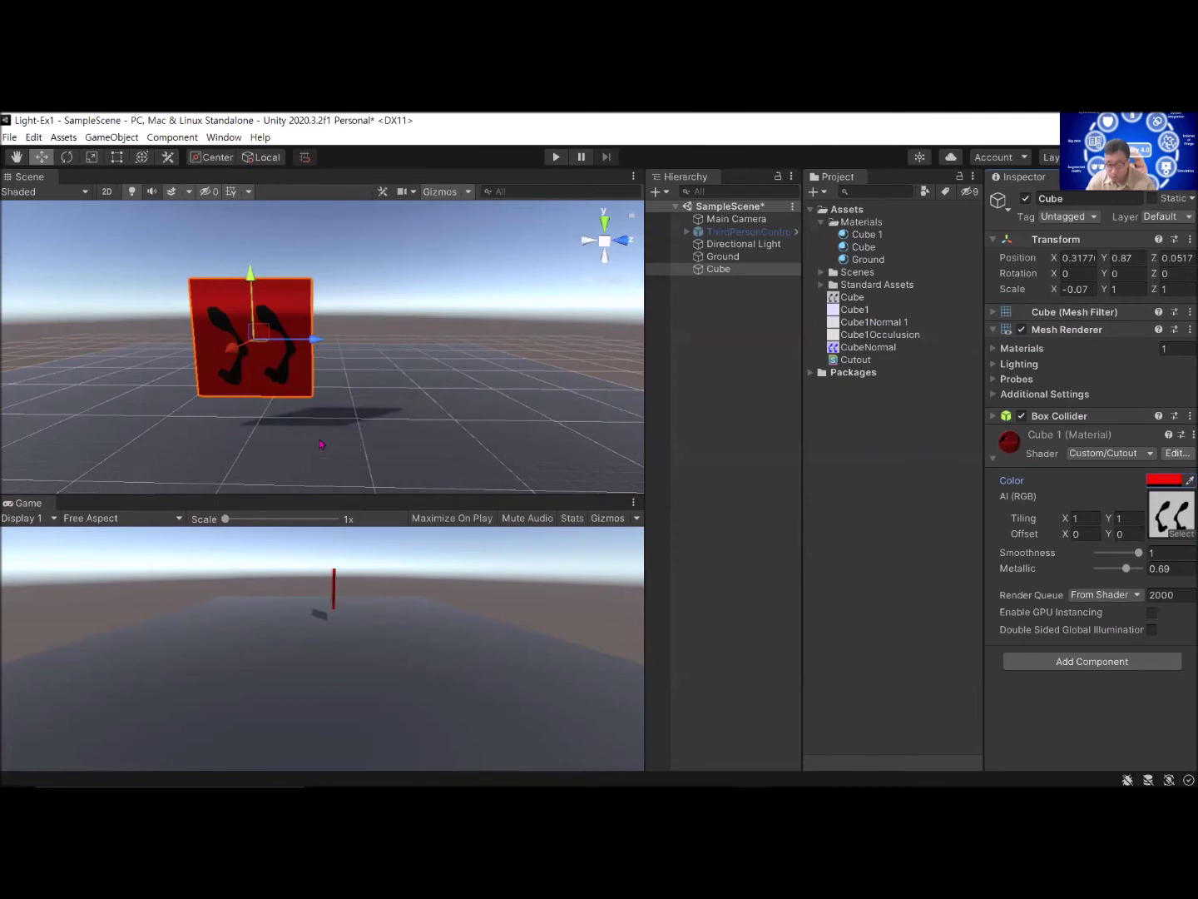
Step: Launch Unity Hub from the desktop and show the installed Unity versions
key("super+d")
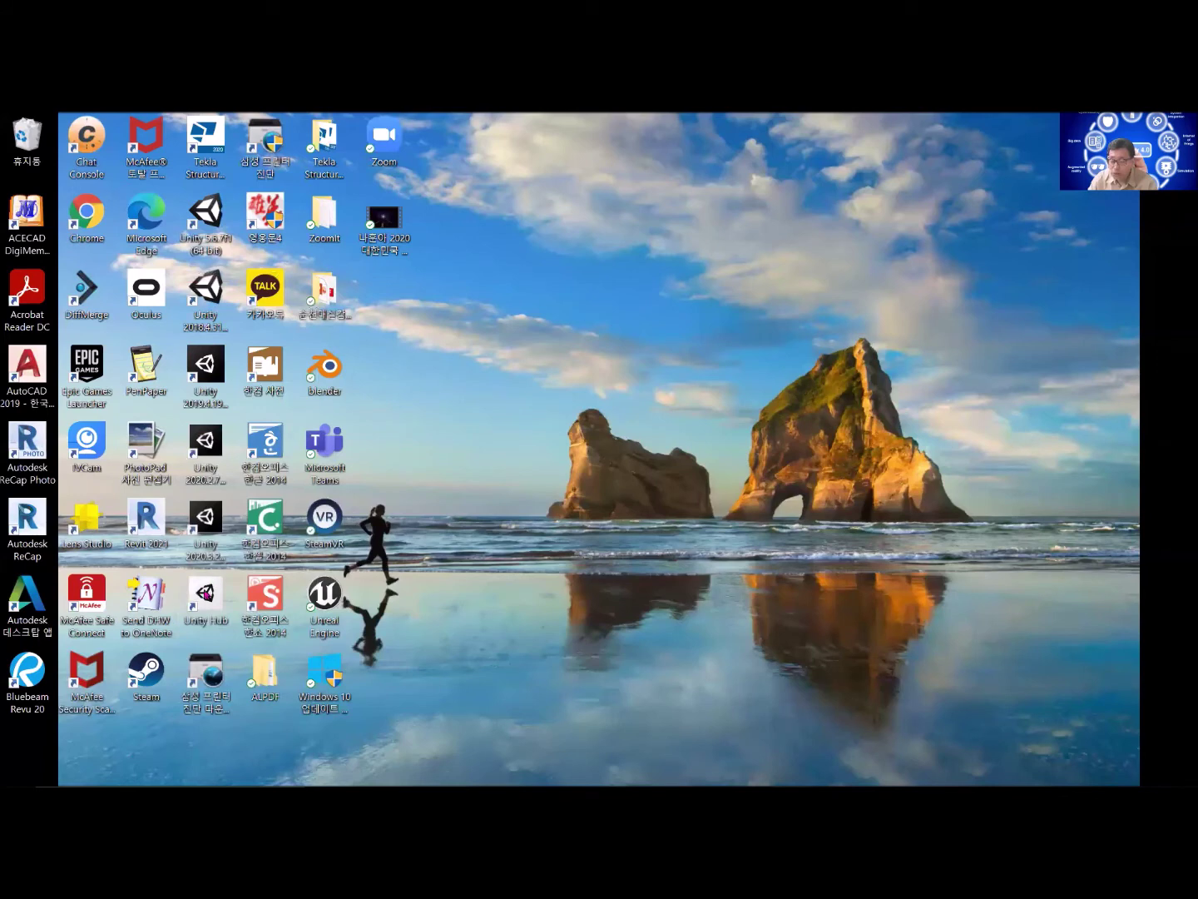
double_click(208, 593)
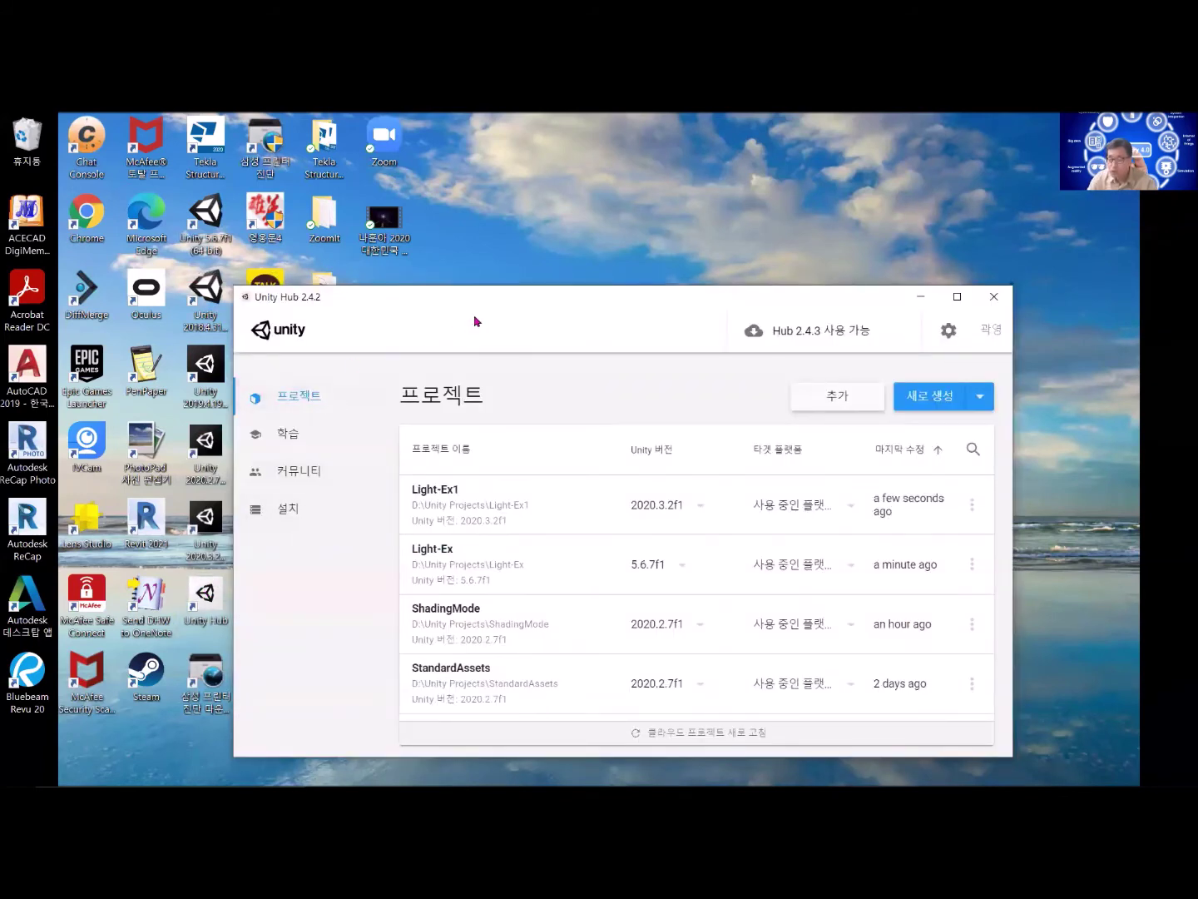
left_click_drag(489, 311, 451, 225)
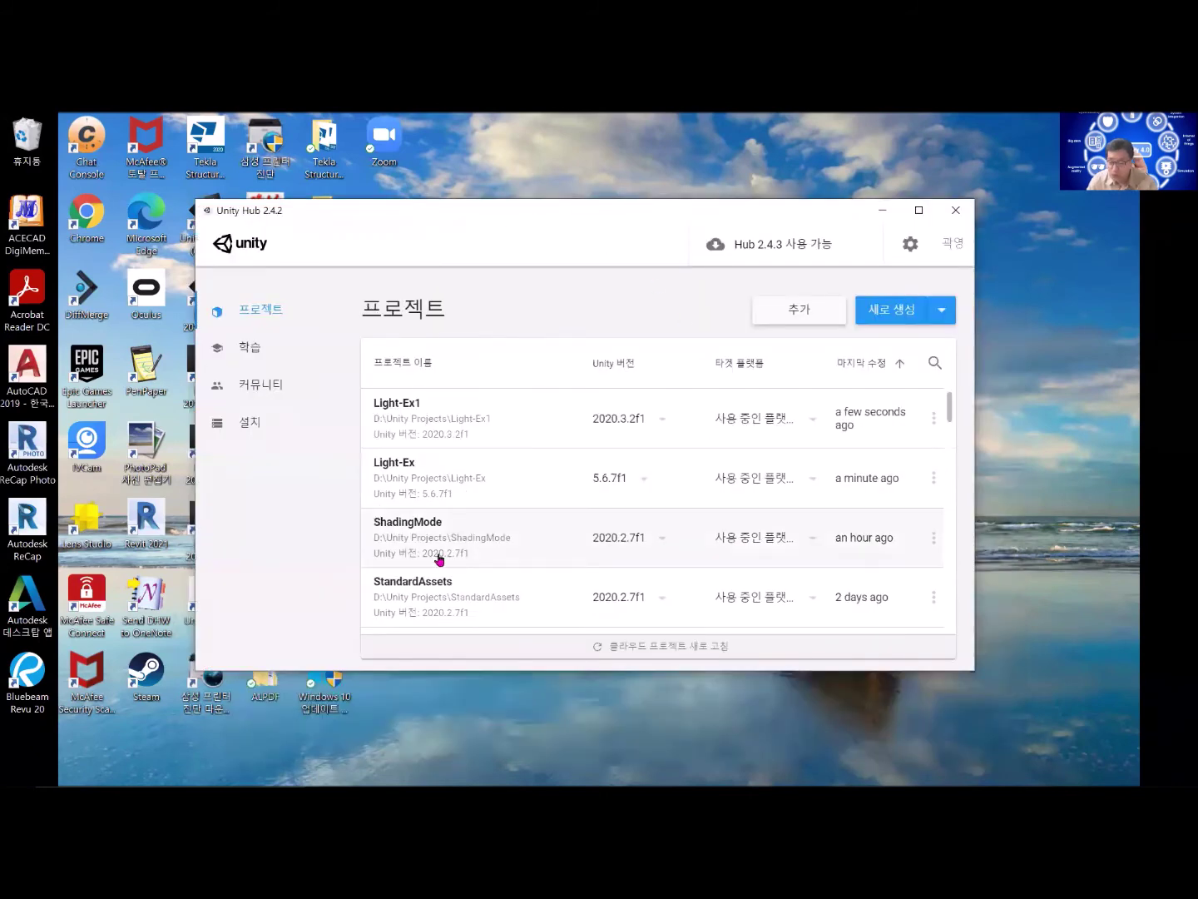
left_click(247, 424)
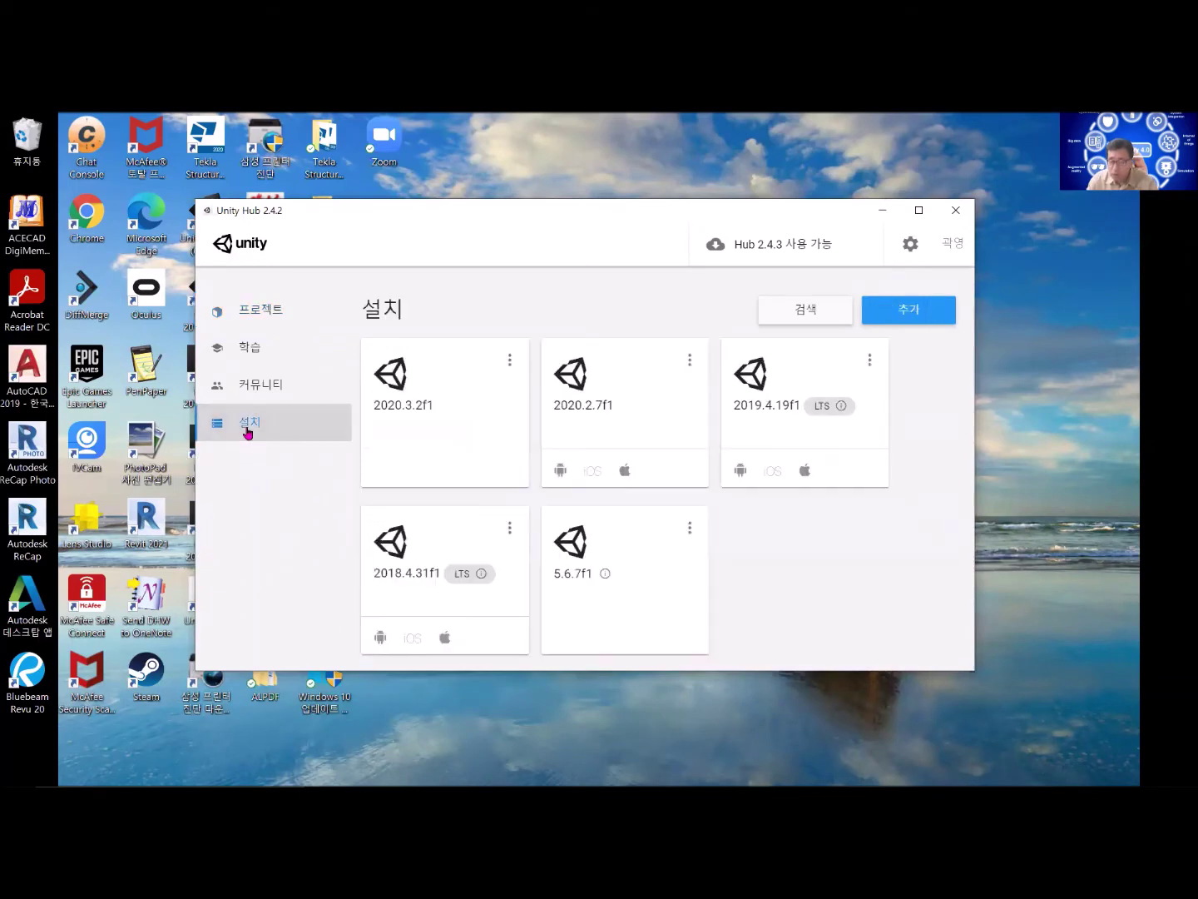
Step: Examine the modules offered for the Unity 2020.2.7f1 install, including the Android Build Support components, and close the list without adding any
left_click(511, 363)
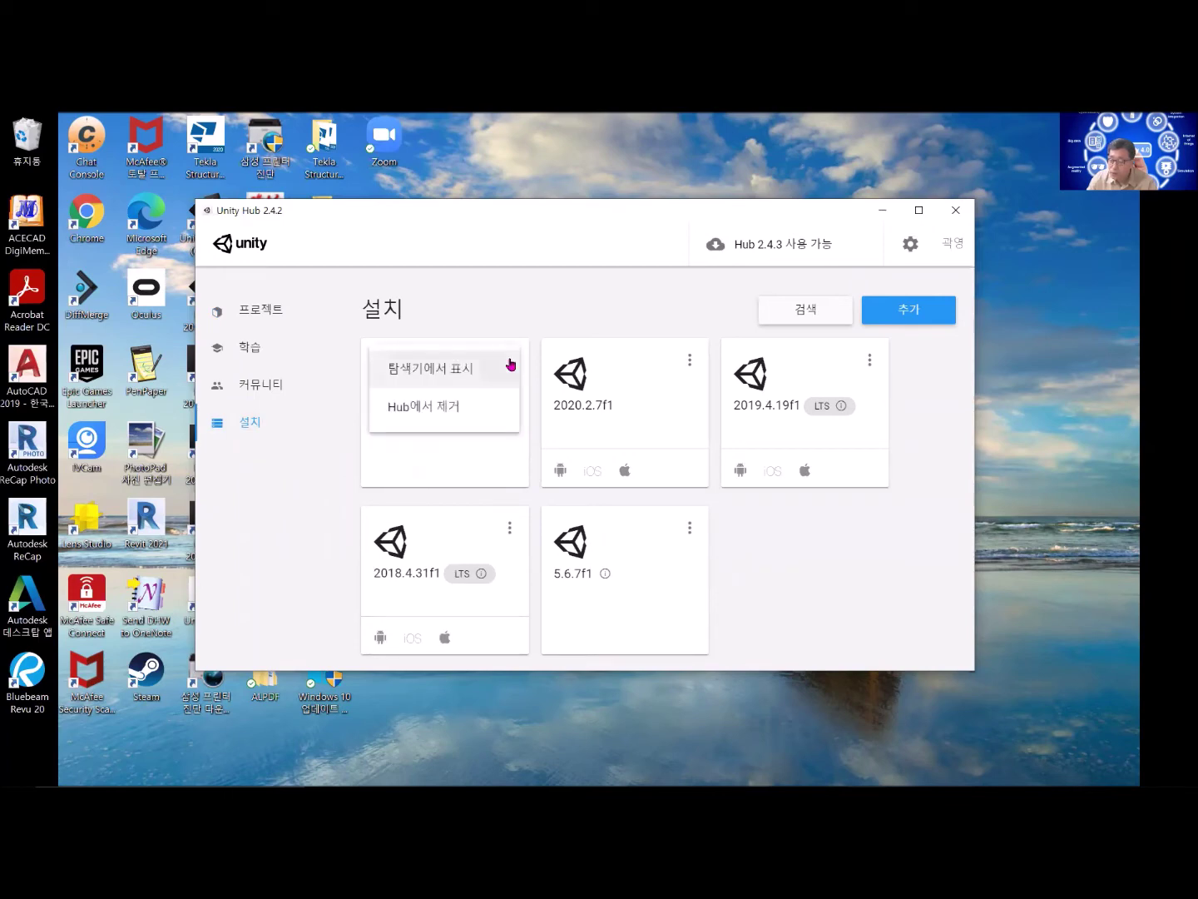
left_click(690, 363)
left_click(690, 364)
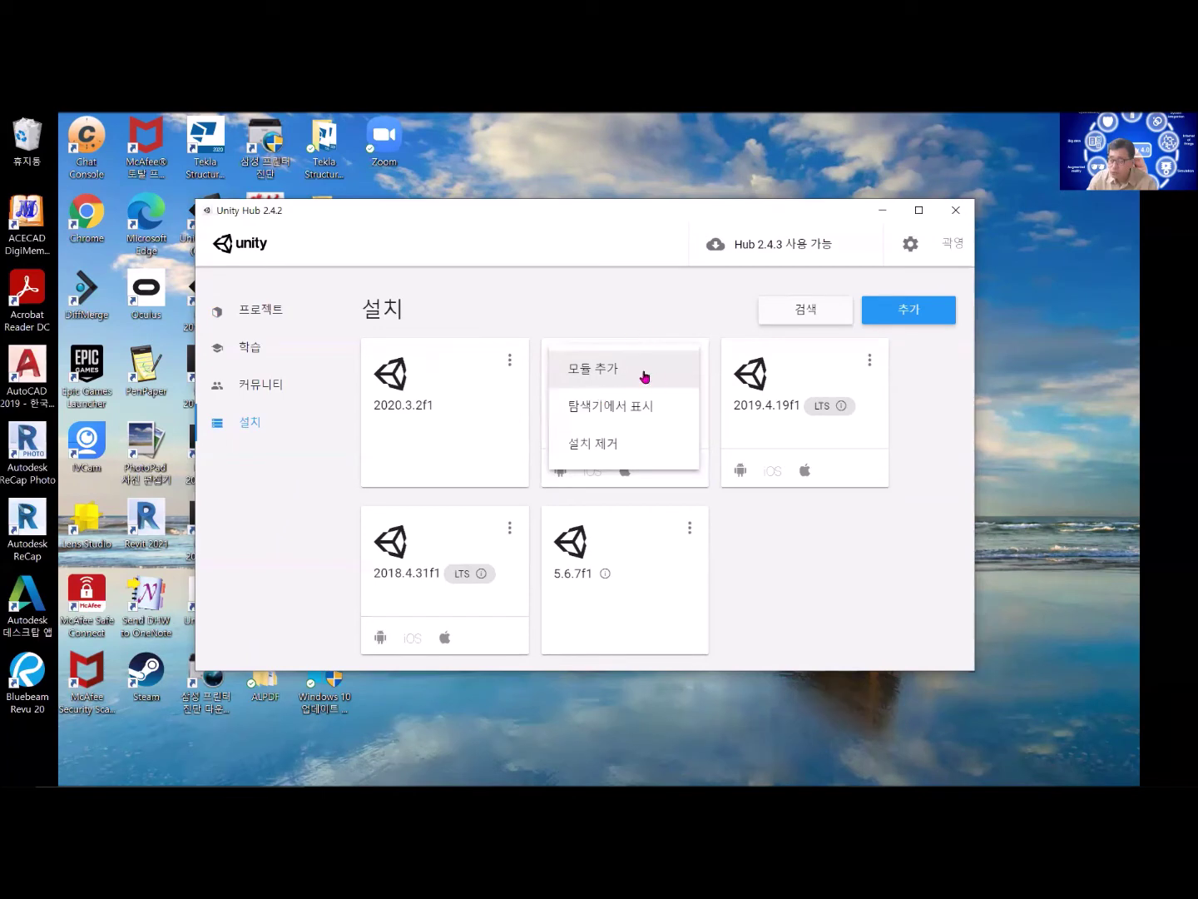
left_click(590, 367)
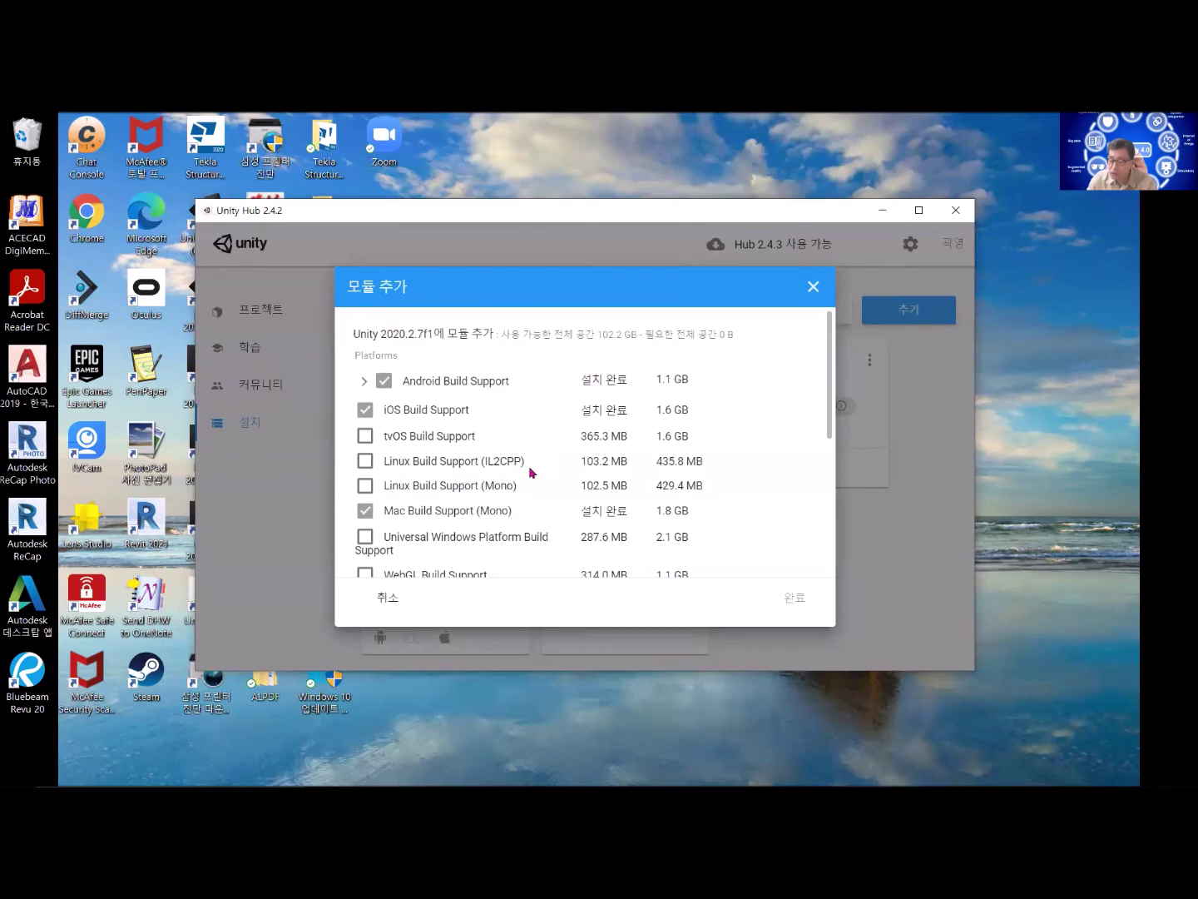
scroll(531, 472, "down", 3)
scroll(525, 469, "up", 2)
scroll(519, 470, "up", 2)
left_click(362, 383)
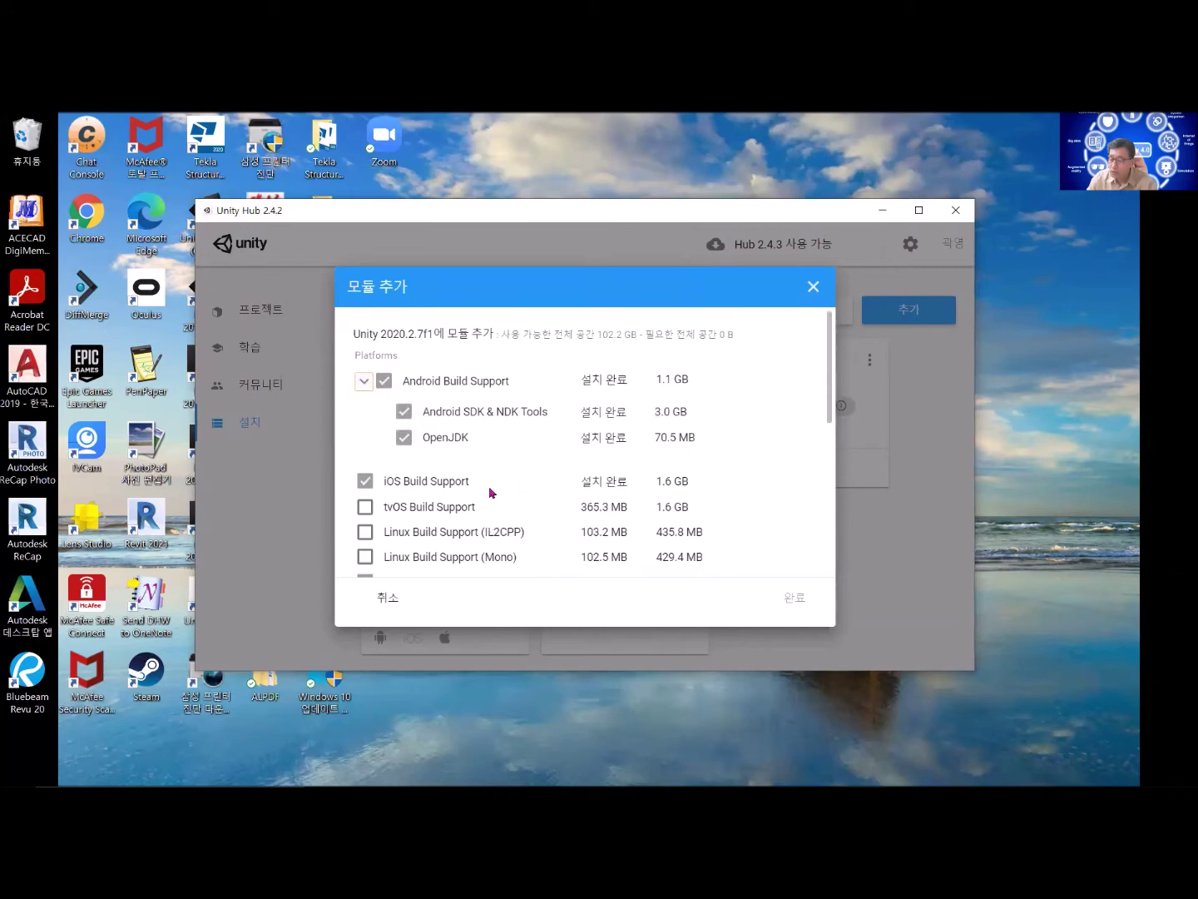
left_click(813, 288)
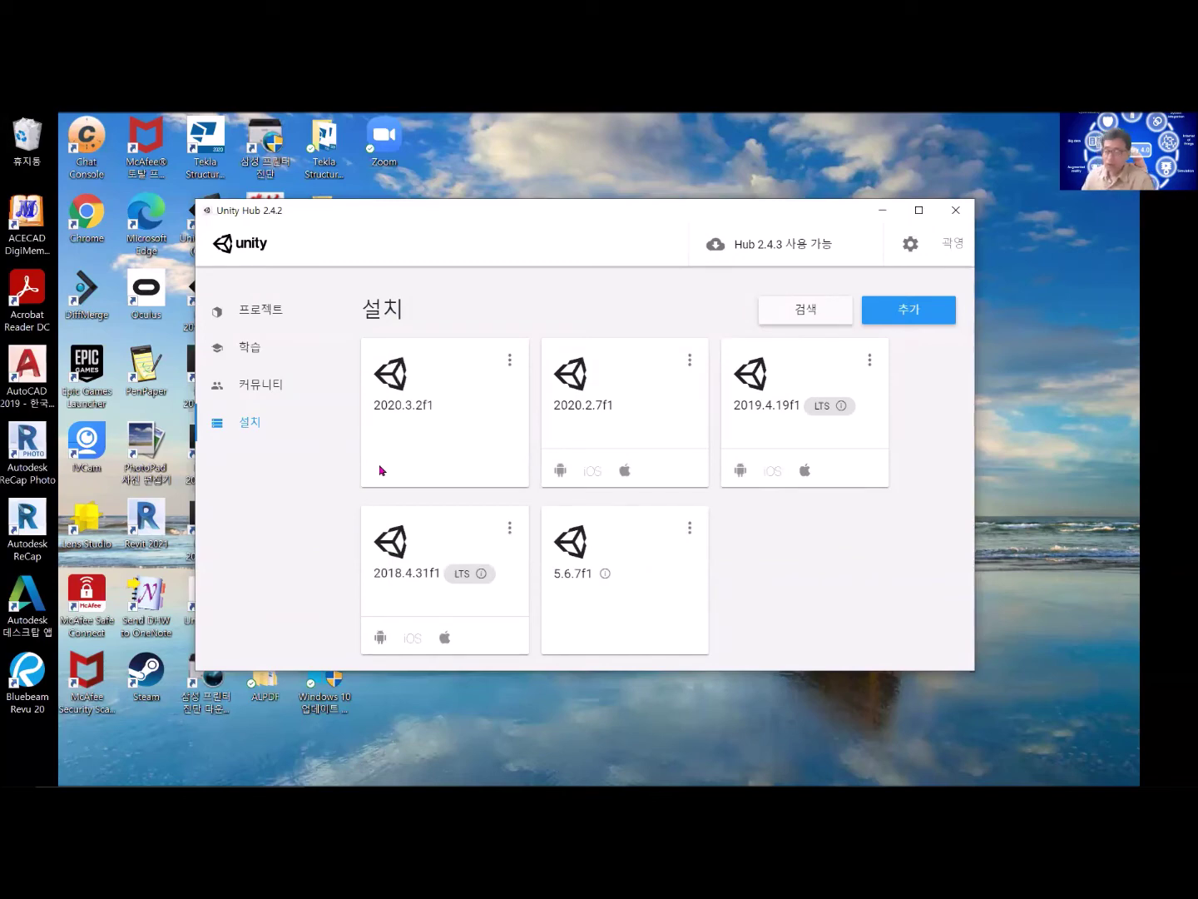
Step: Switch to a blank Chrome window, maximize it, search for "구글", and open the Google site
mouse_move(401, 773)
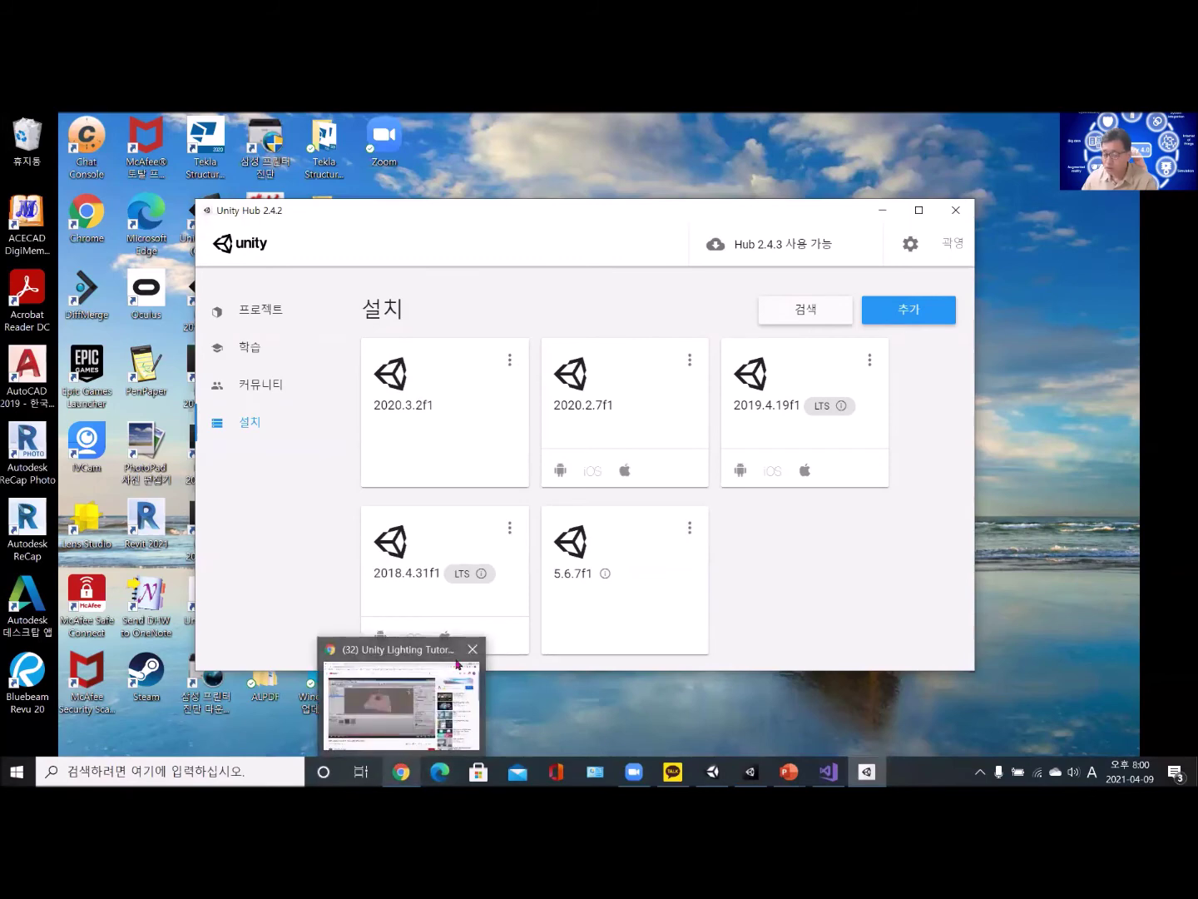
left_click(456, 666)
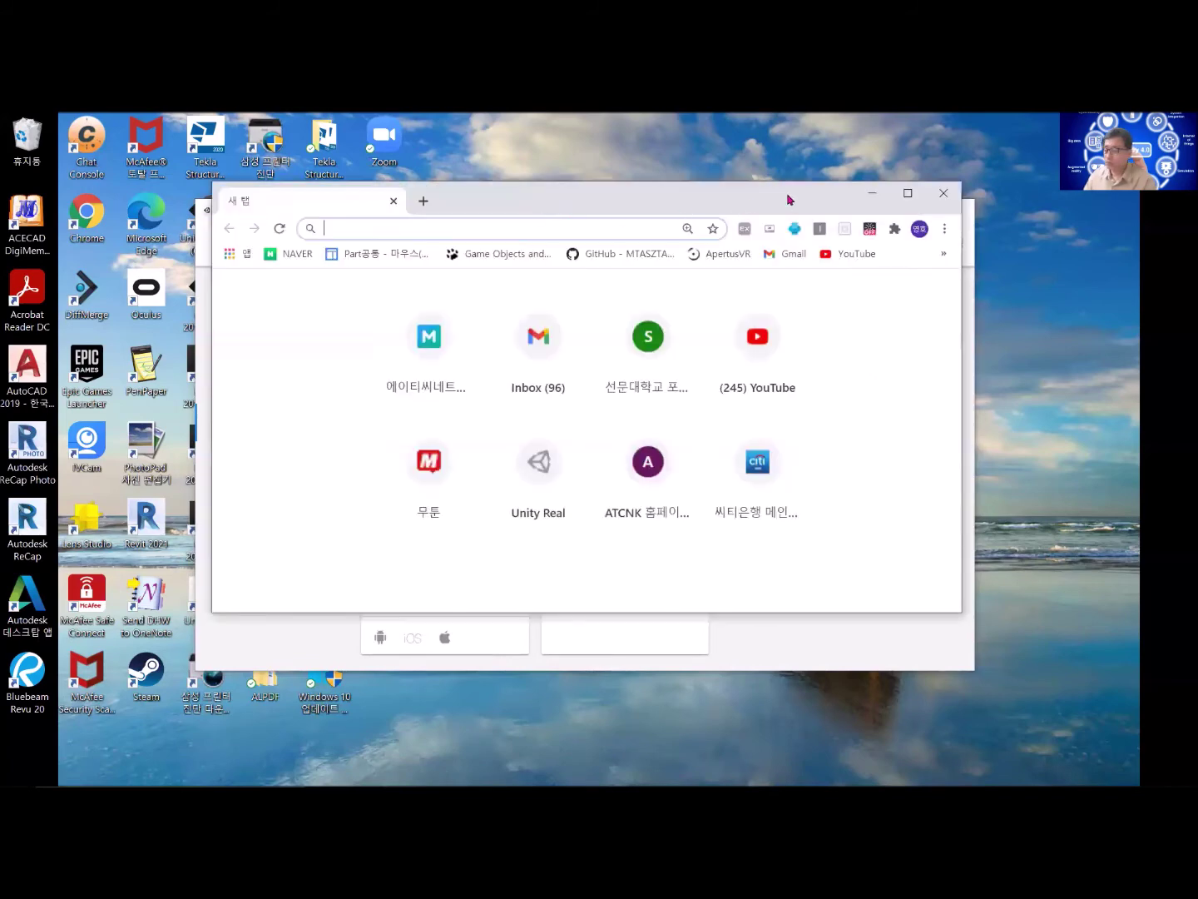
left_click(910, 191)
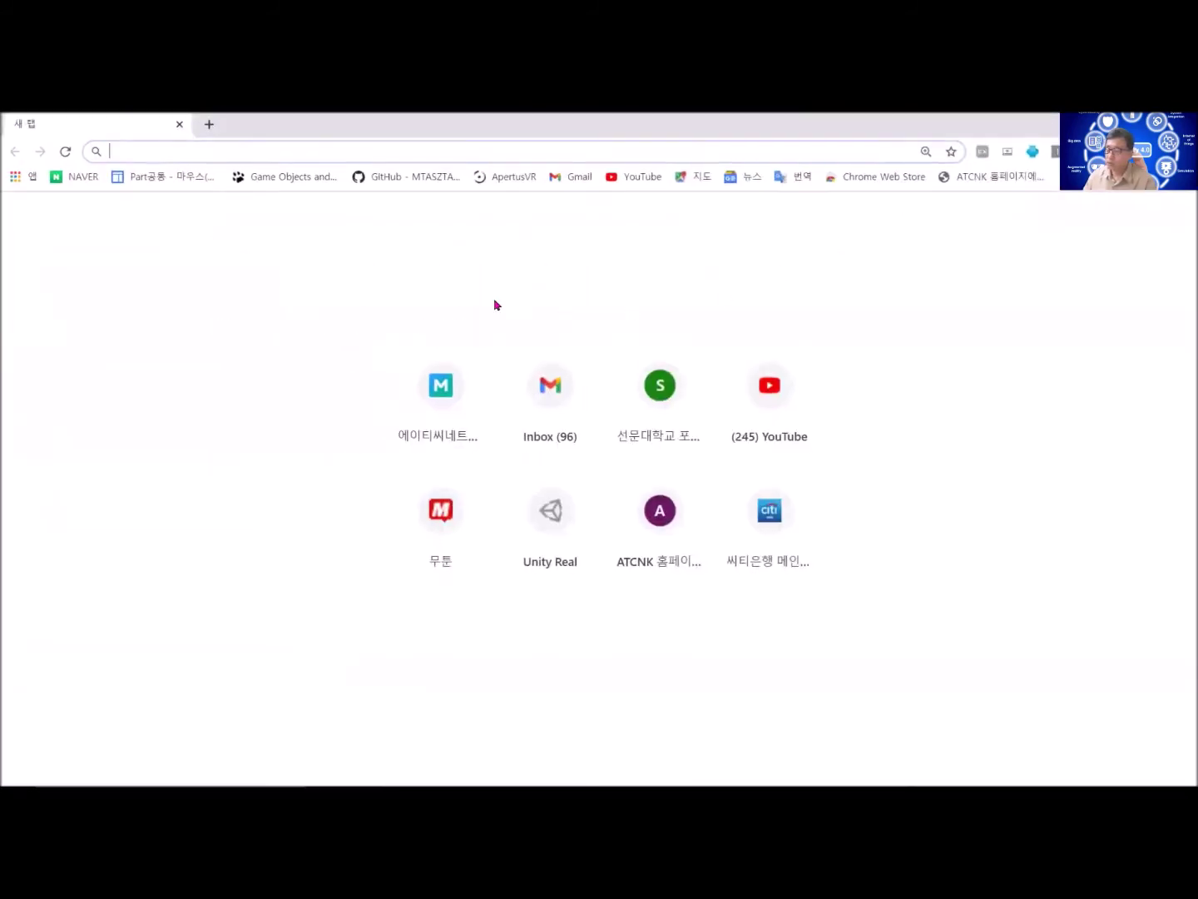
left_click(203, 149)
type("국")
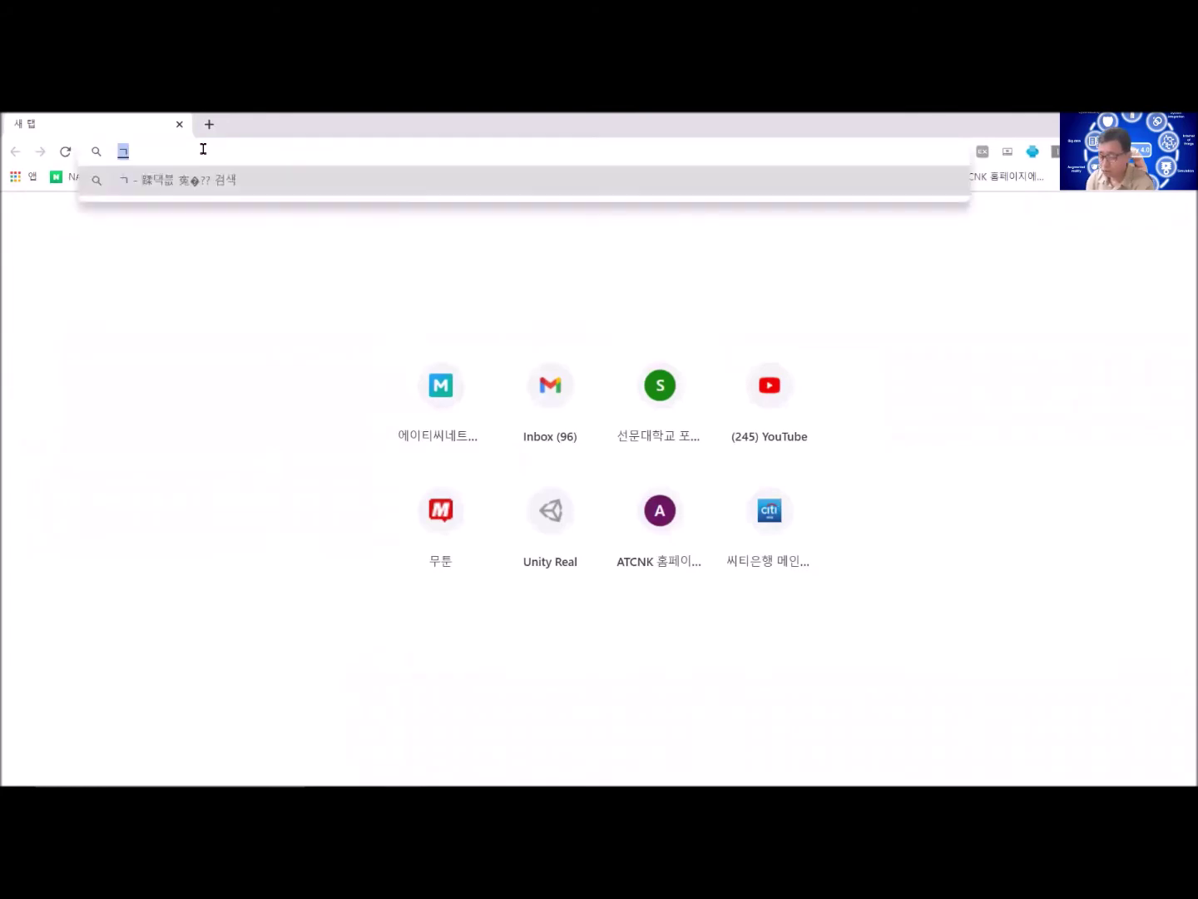
type("글")
key("Return")
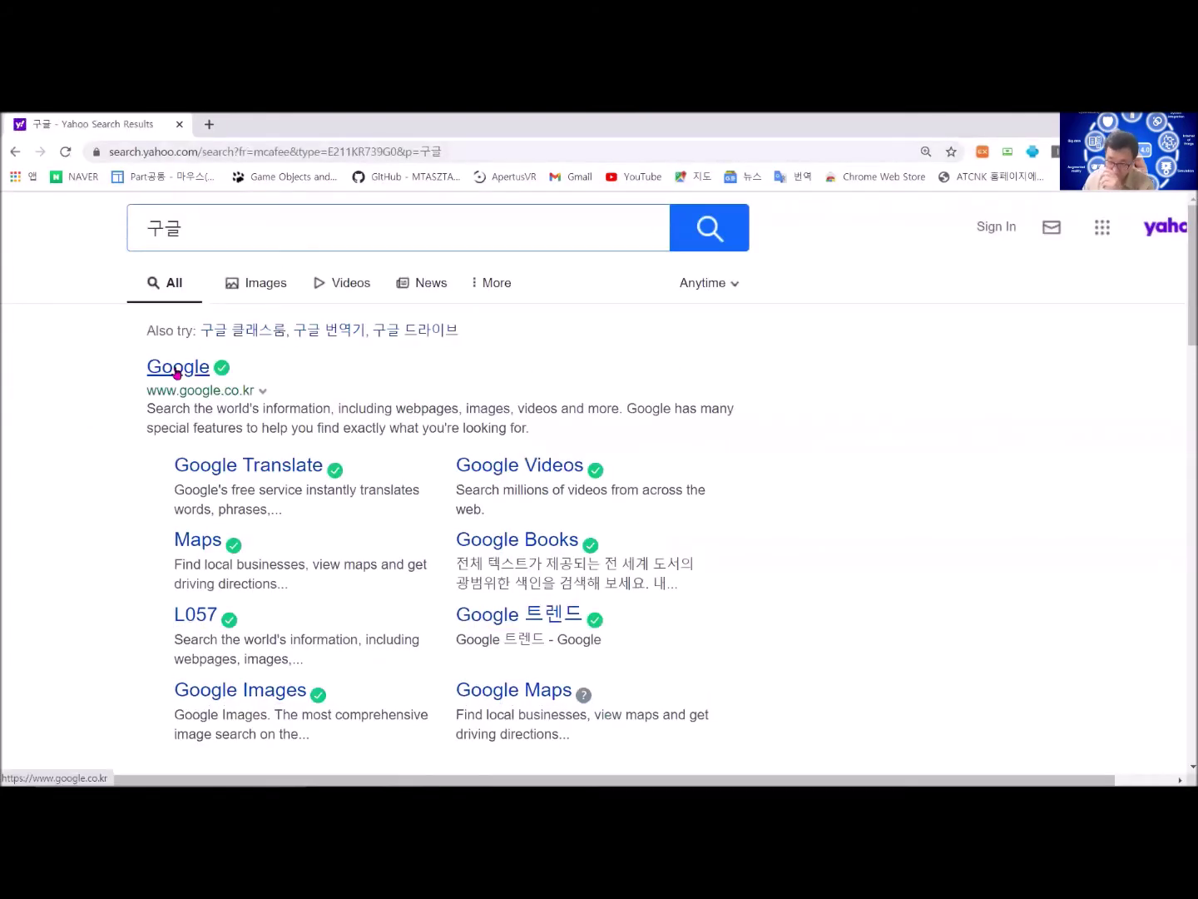
left_click(173, 368)
Step: Search Google for "visual studio download for unity"
left_click(401, 388)
type("vis")
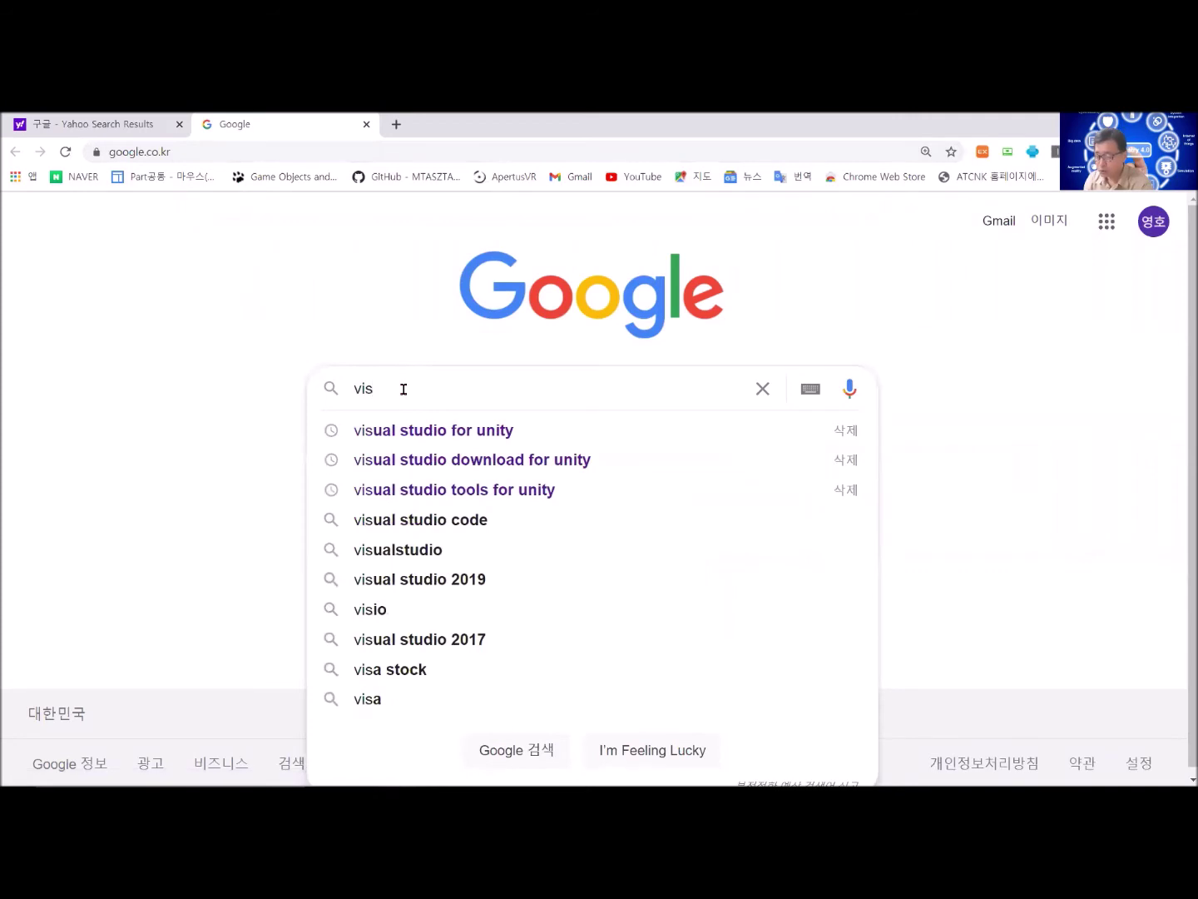
type("ual")
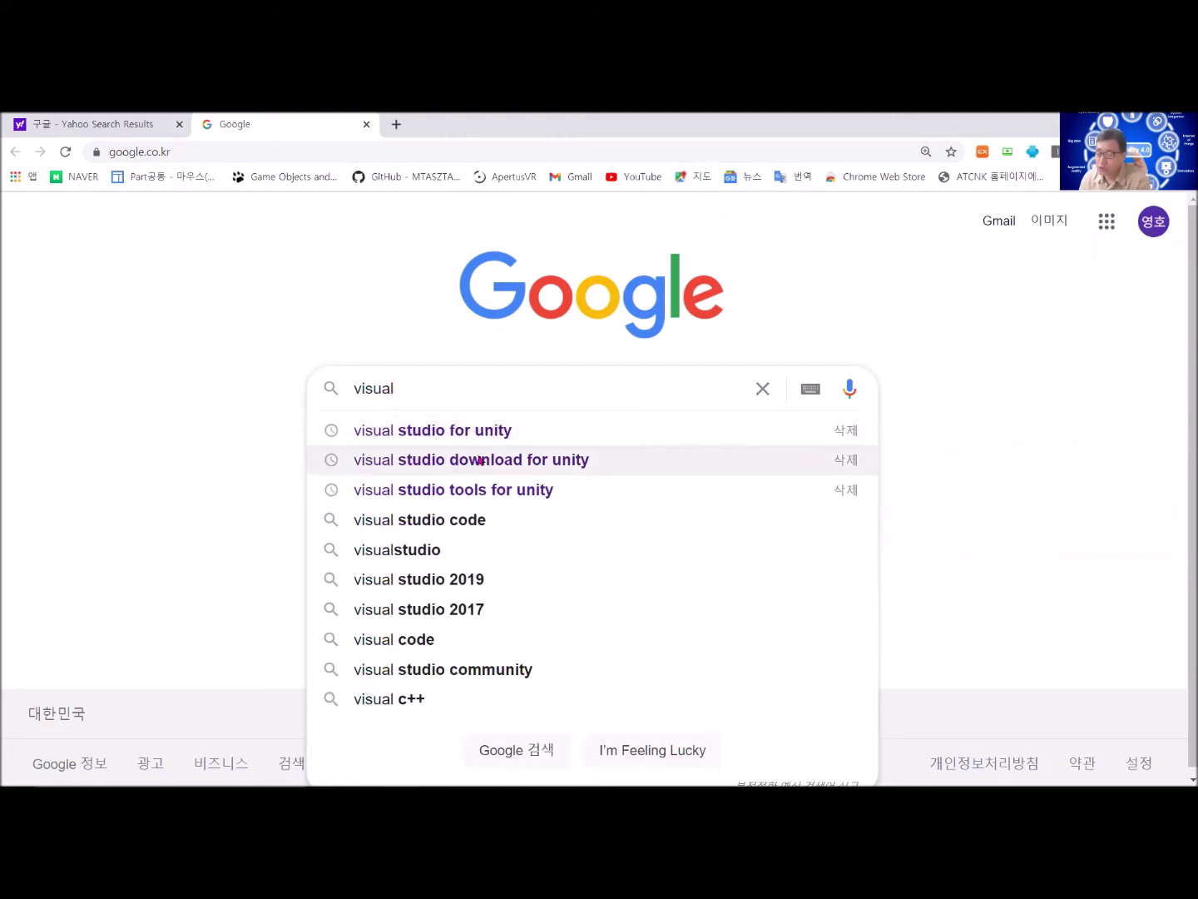
left_click(490, 463)
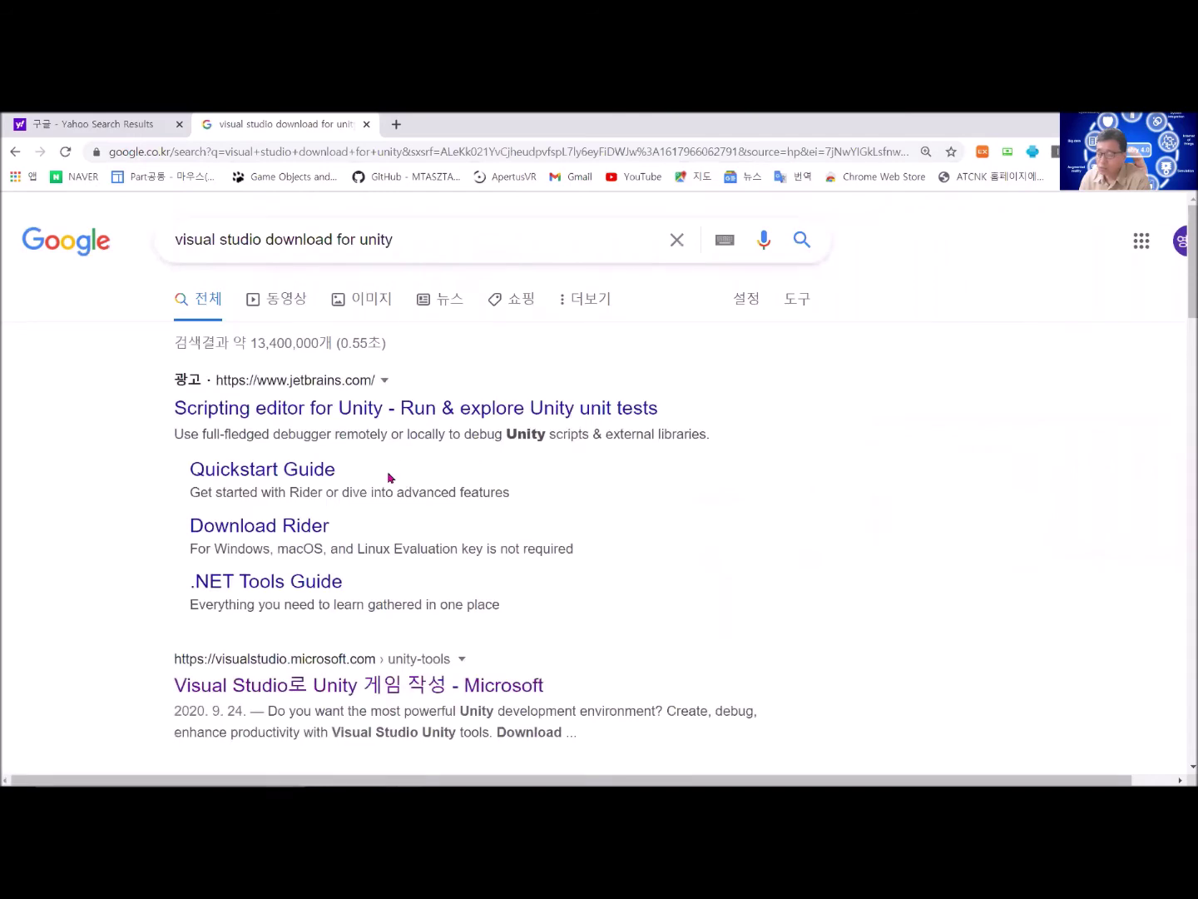
Step: Look through the search results for Visual Studio download, installation and setup pages for Unity
scroll(357, 516, "down", 2)
scroll(355, 545, "down", 1)
scroll(356, 508, "down", 5)
scroll(357, 513, "down", 4)
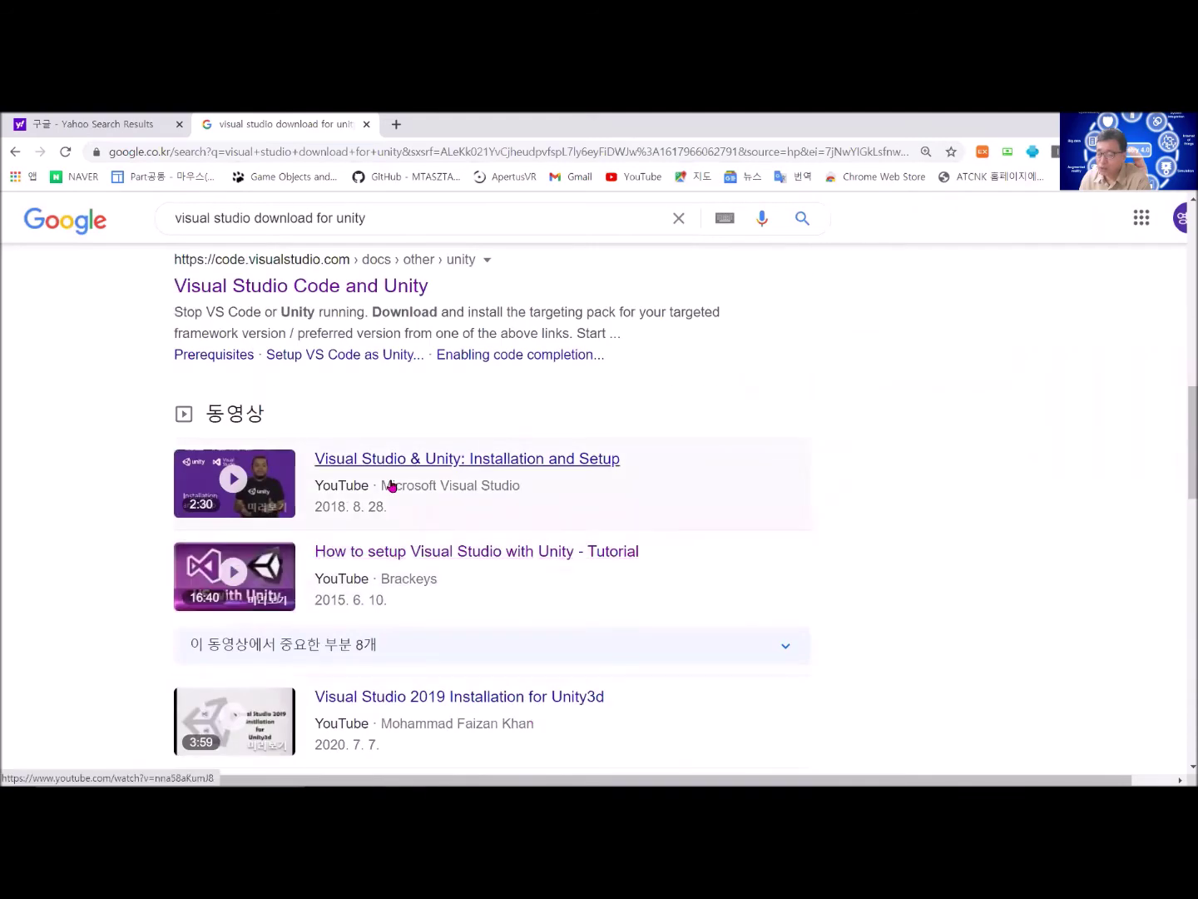
scroll(429, 462, "down", 2)
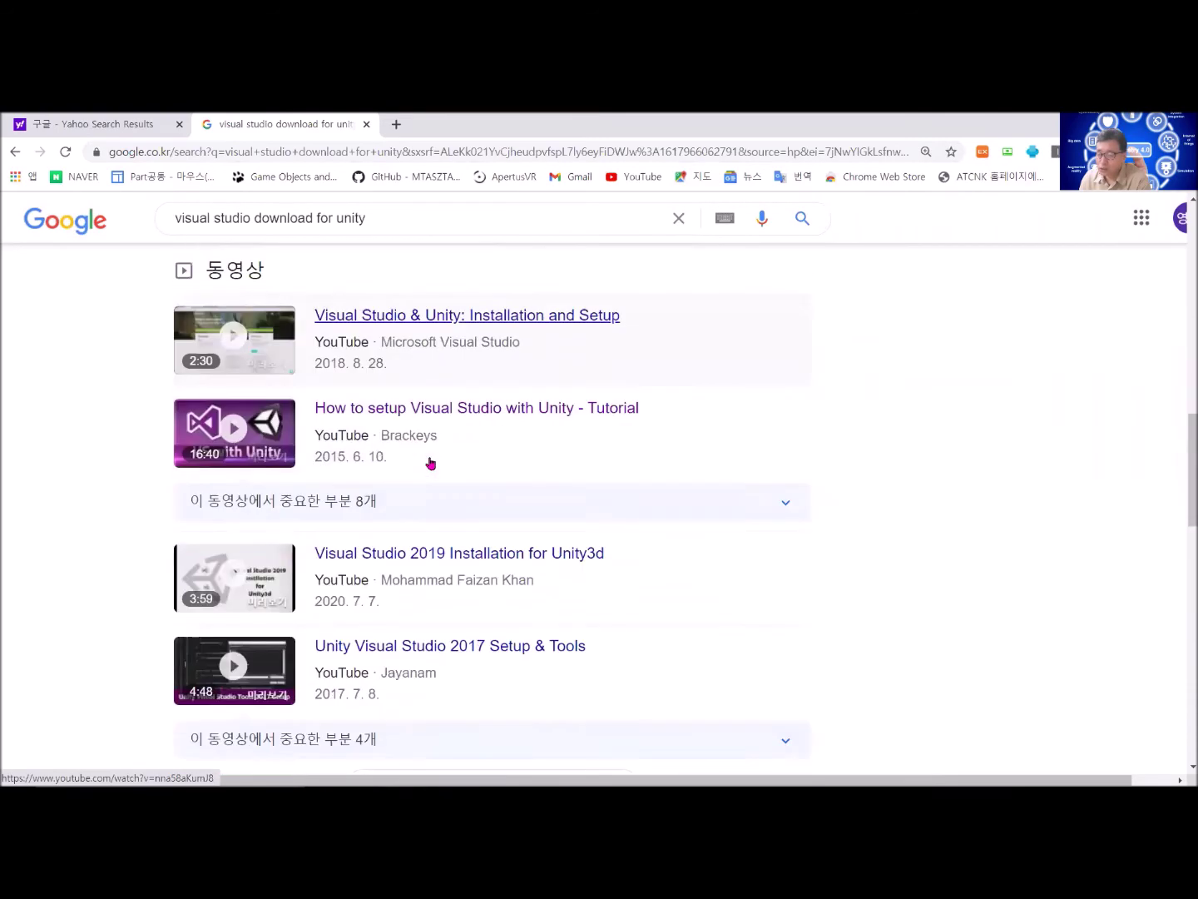
scroll(391, 450, "down", 4)
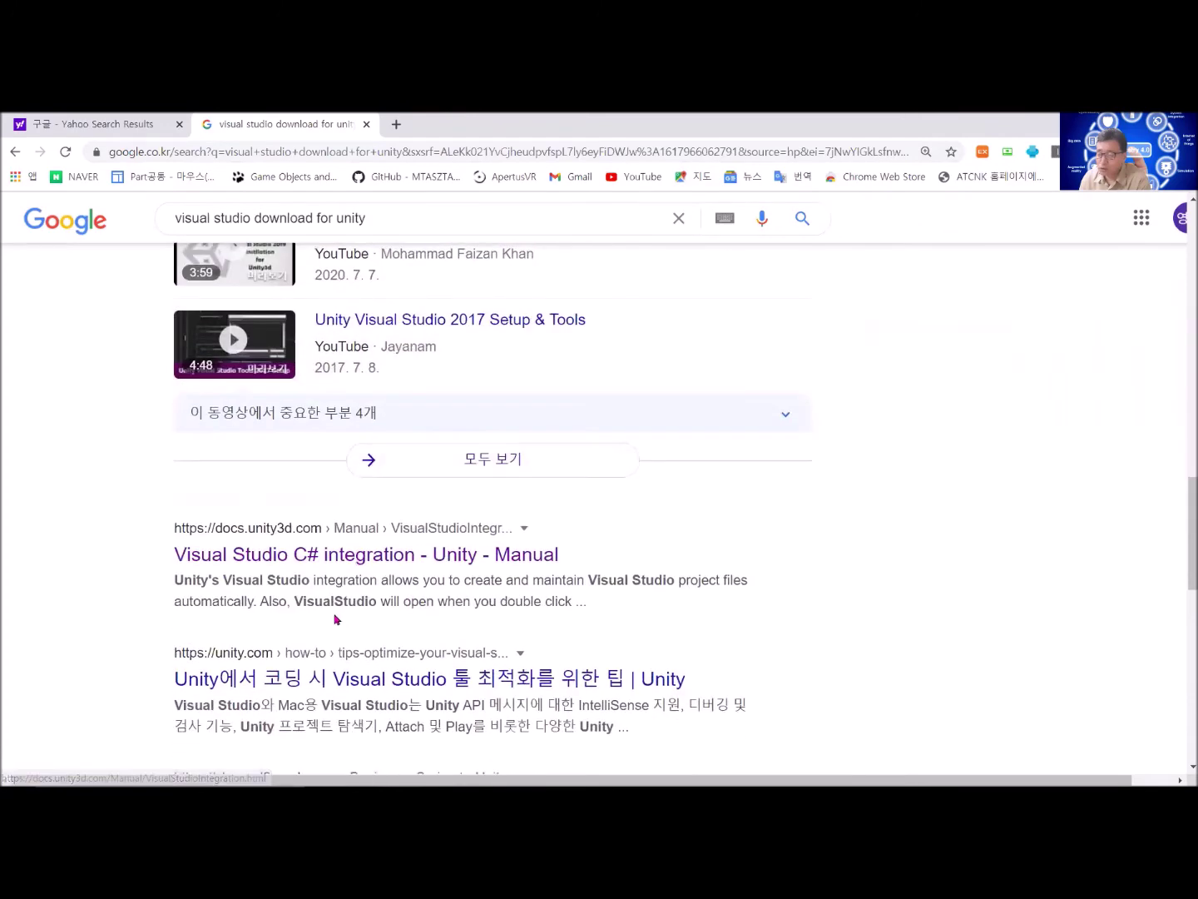
scroll(334, 618, "down", 1)
scroll(316, 639, "down", 2)
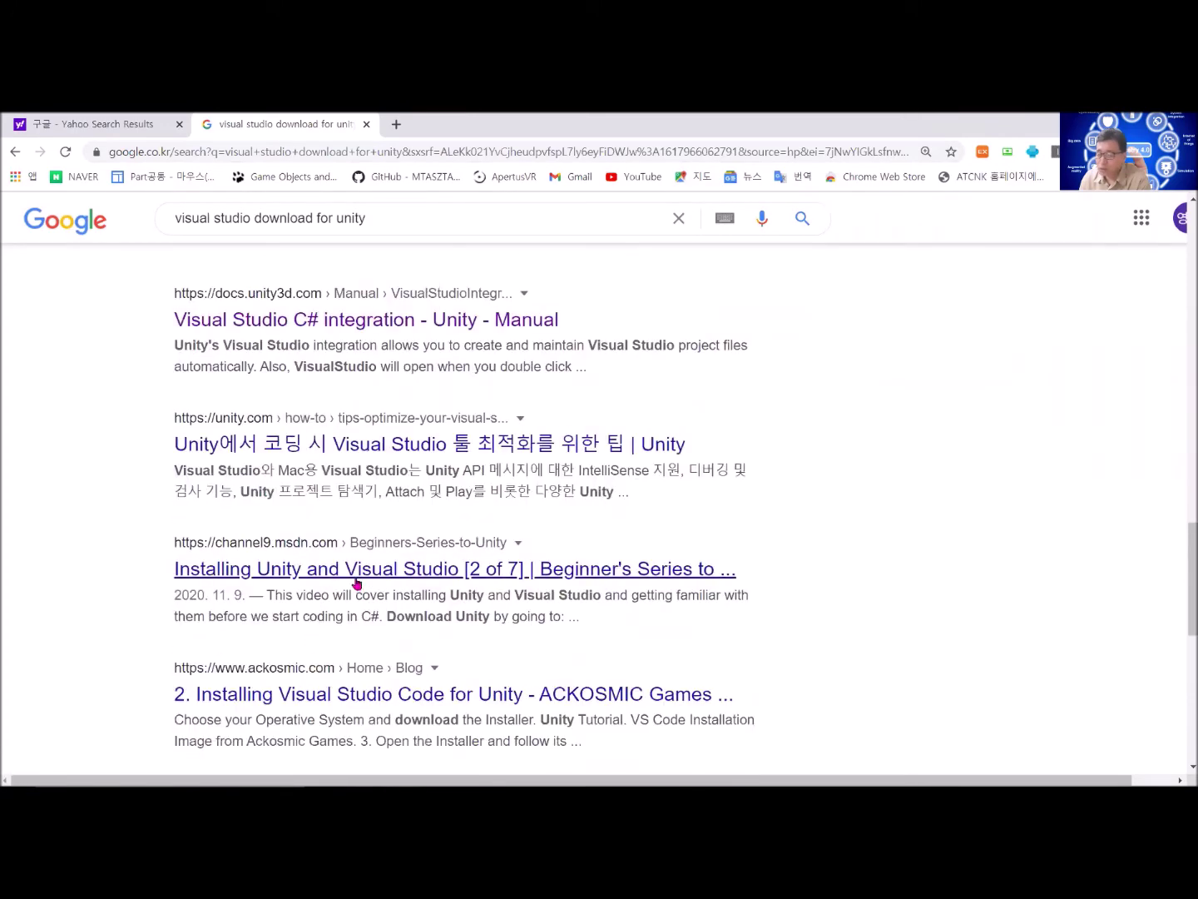
scroll(267, 585, "up", 16)
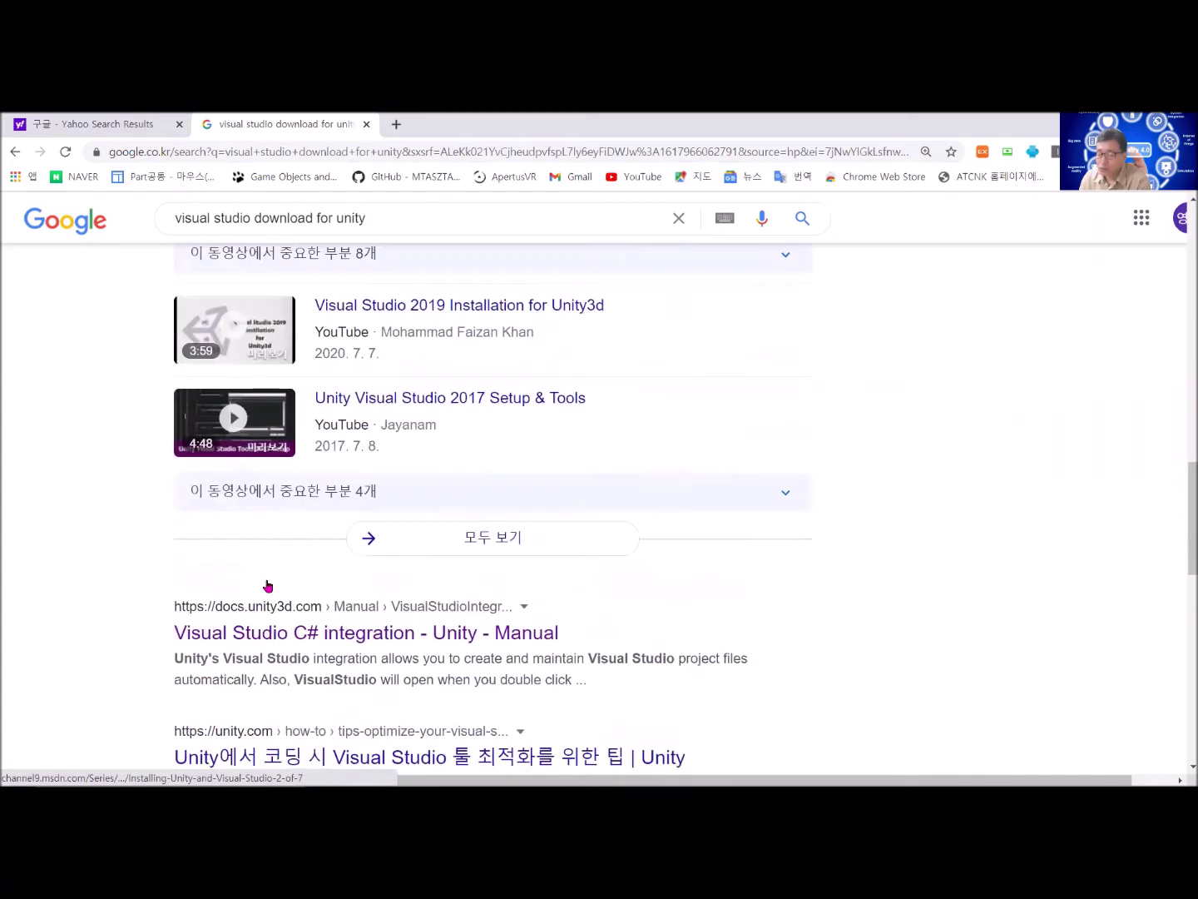
scroll(266, 586, "up", 3)
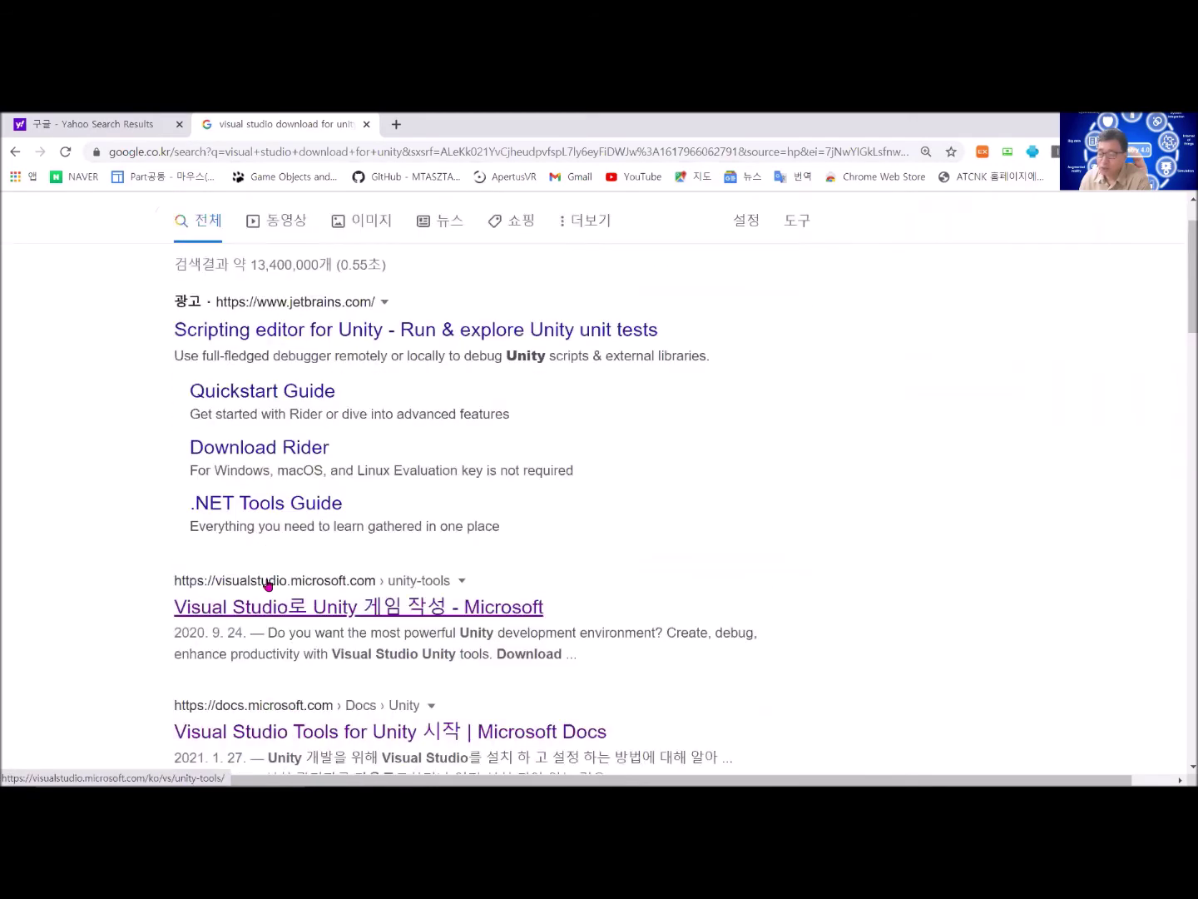
scroll(283, 503, "up", 1)
scroll(335, 528, "down", 2)
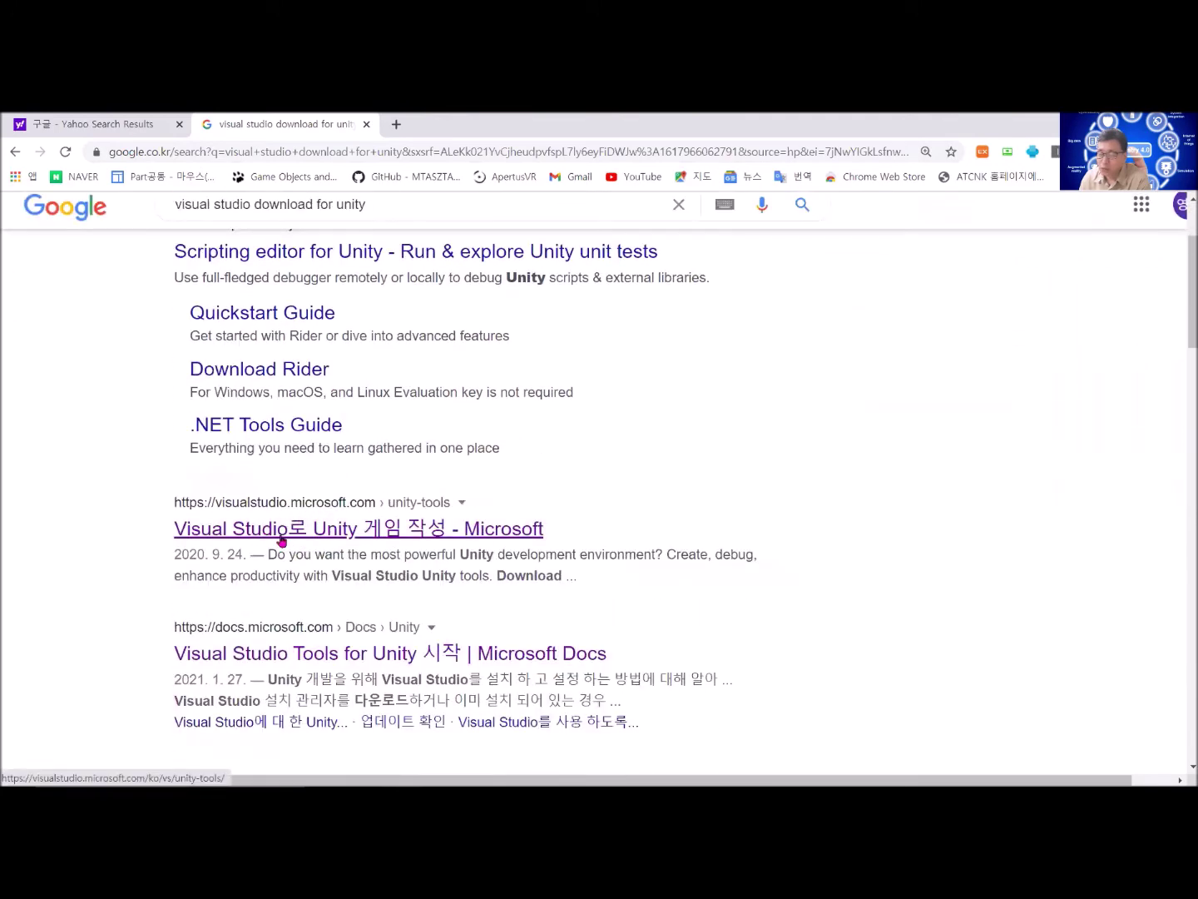
Step: Open Microsoft's Visual Studio page for Unity, show the downloadable 2019 editions, and minimize the browser without downloading
left_click(355, 536)
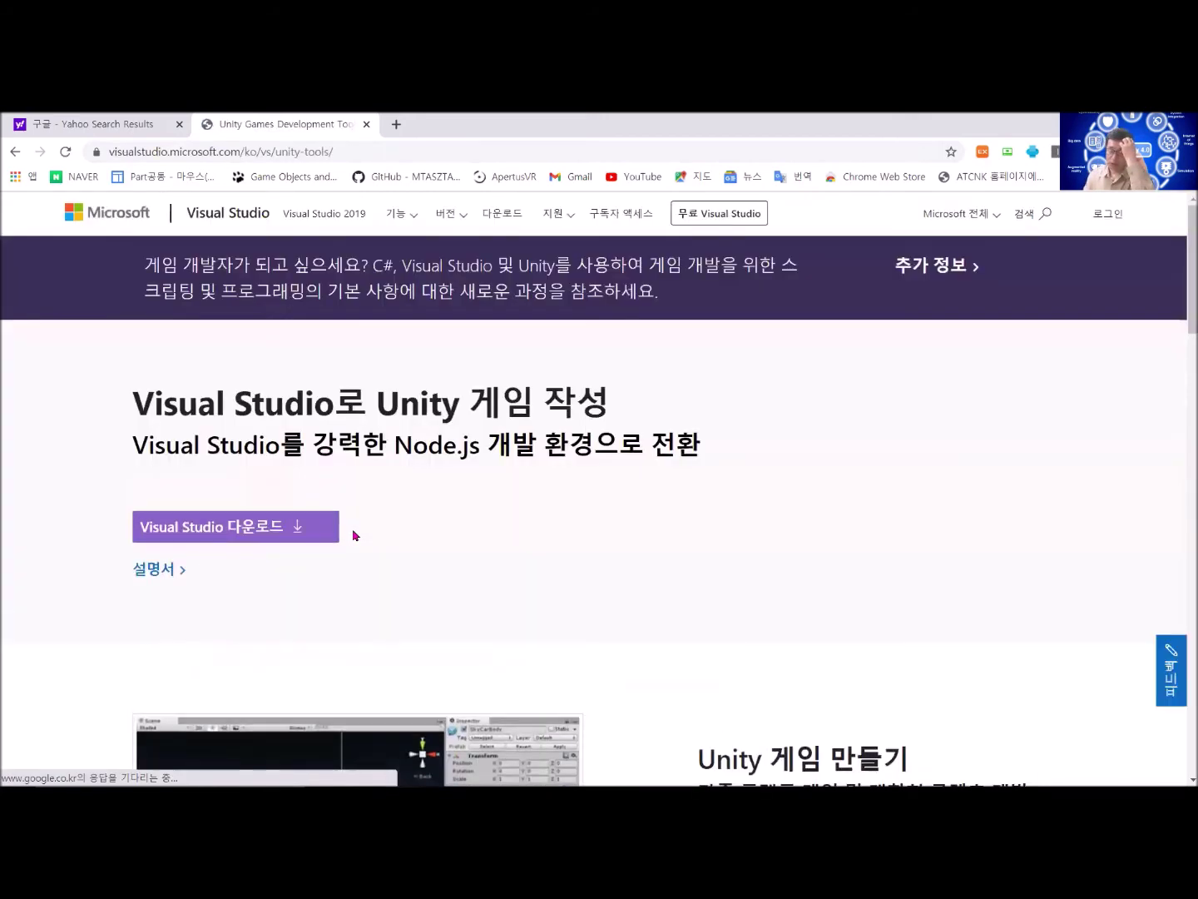
left_click(279, 533)
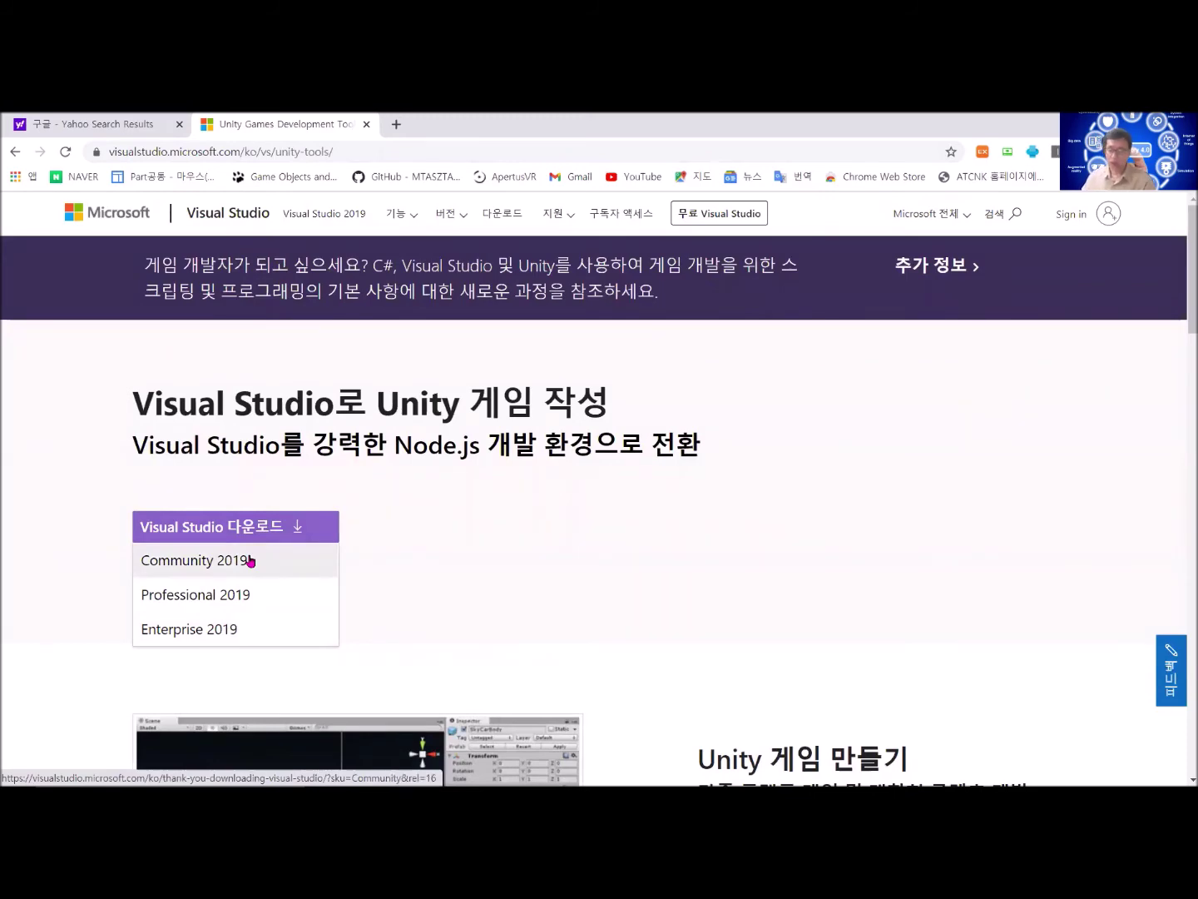
left_click(1102, 123)
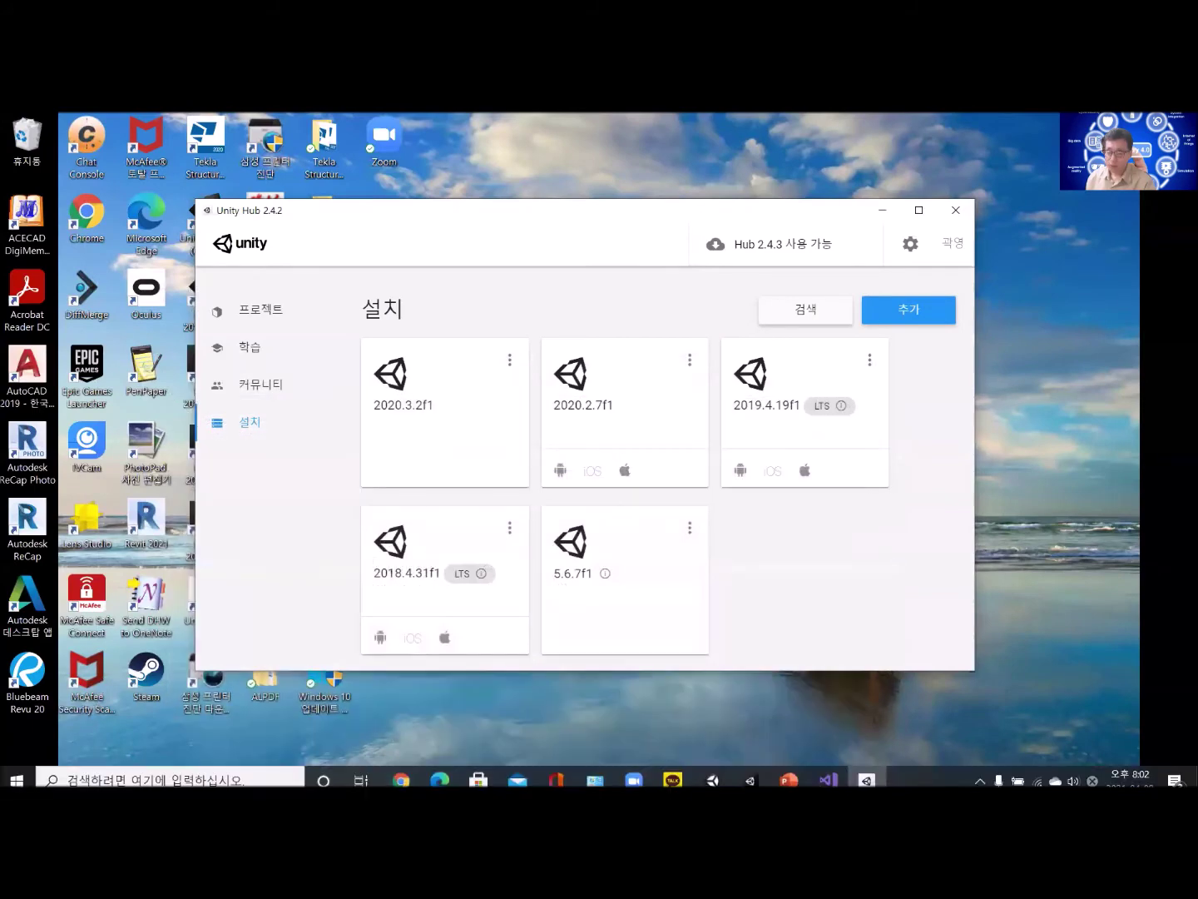
Step: Launch Visual Studio Installer from the installed Windows apps and update it
left_click(17, 771)
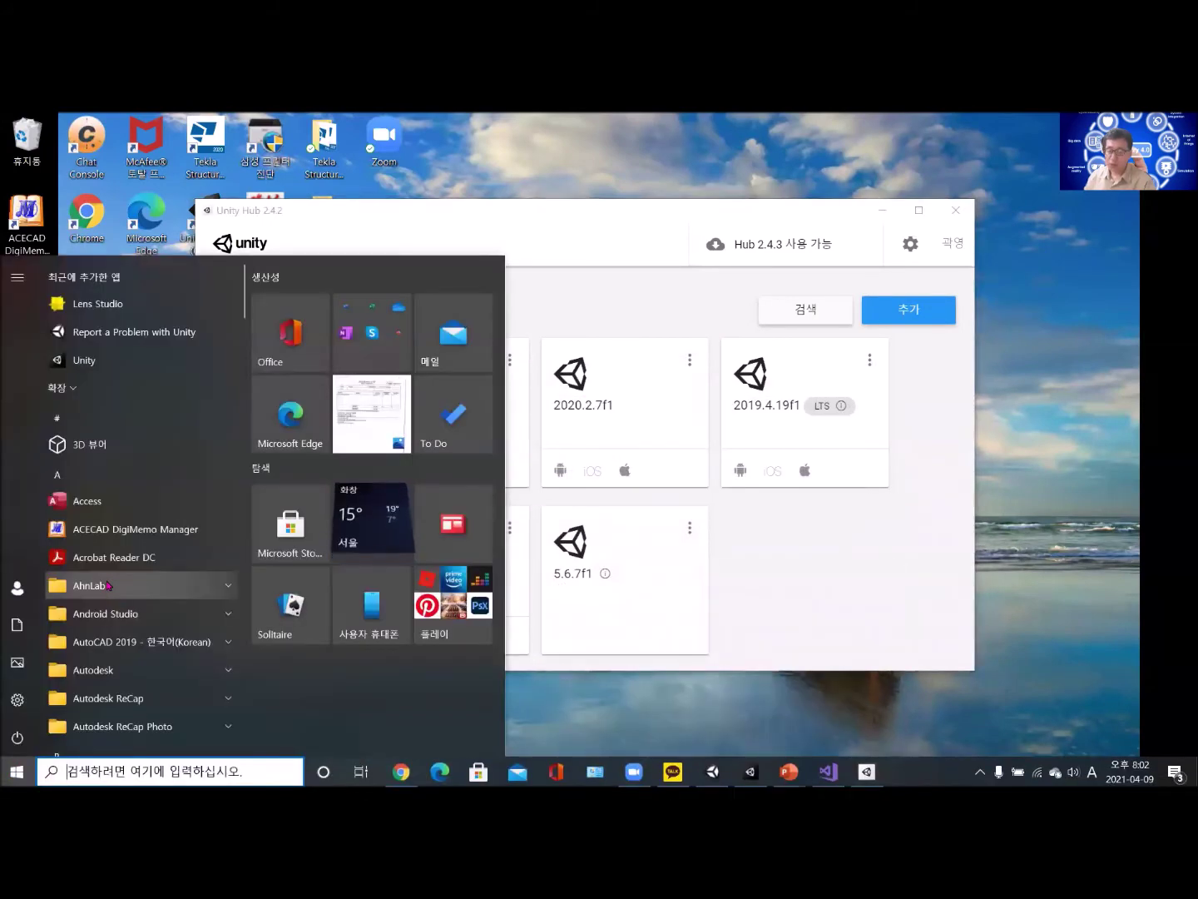
scroll(153, 591, "down", 2)
scroll(151, 591, "down", 6)
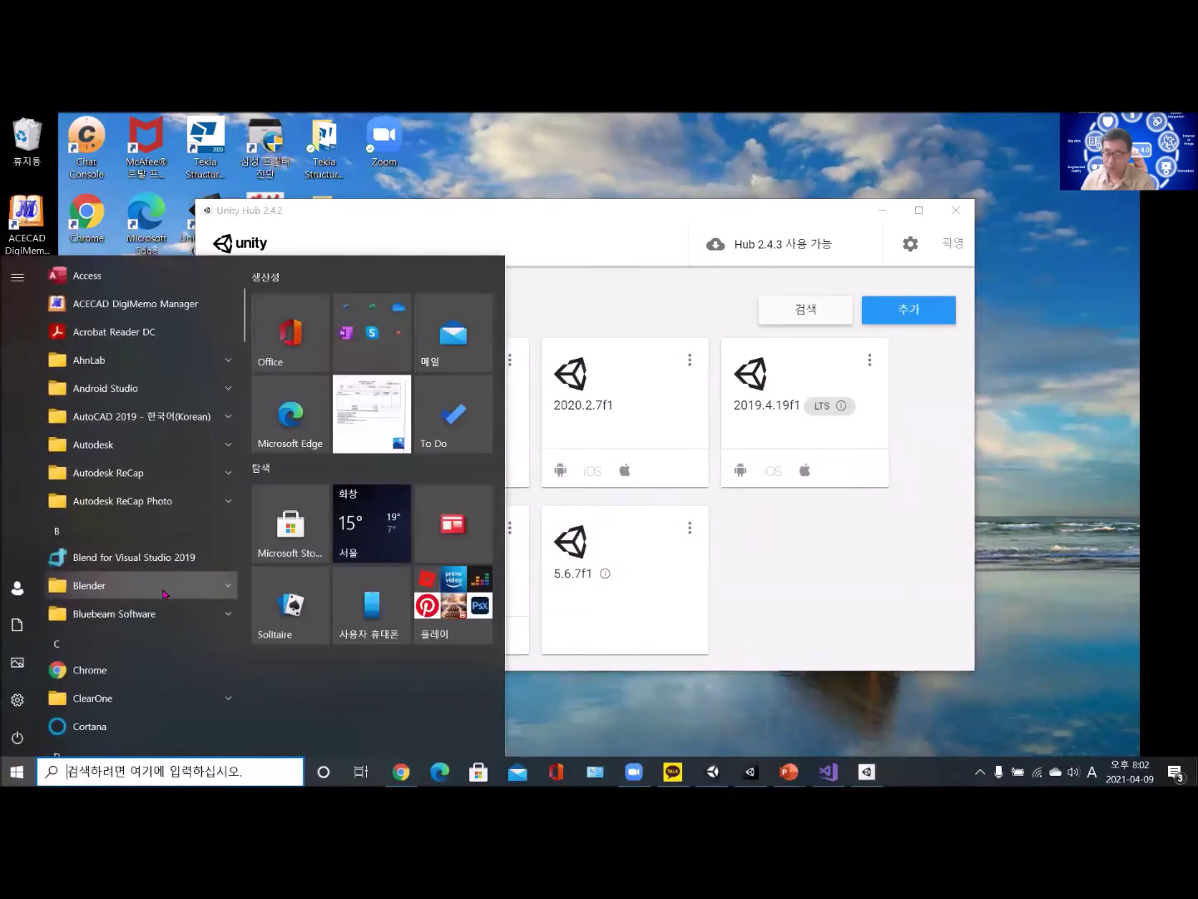
scroll(161, 590, "down", 6)
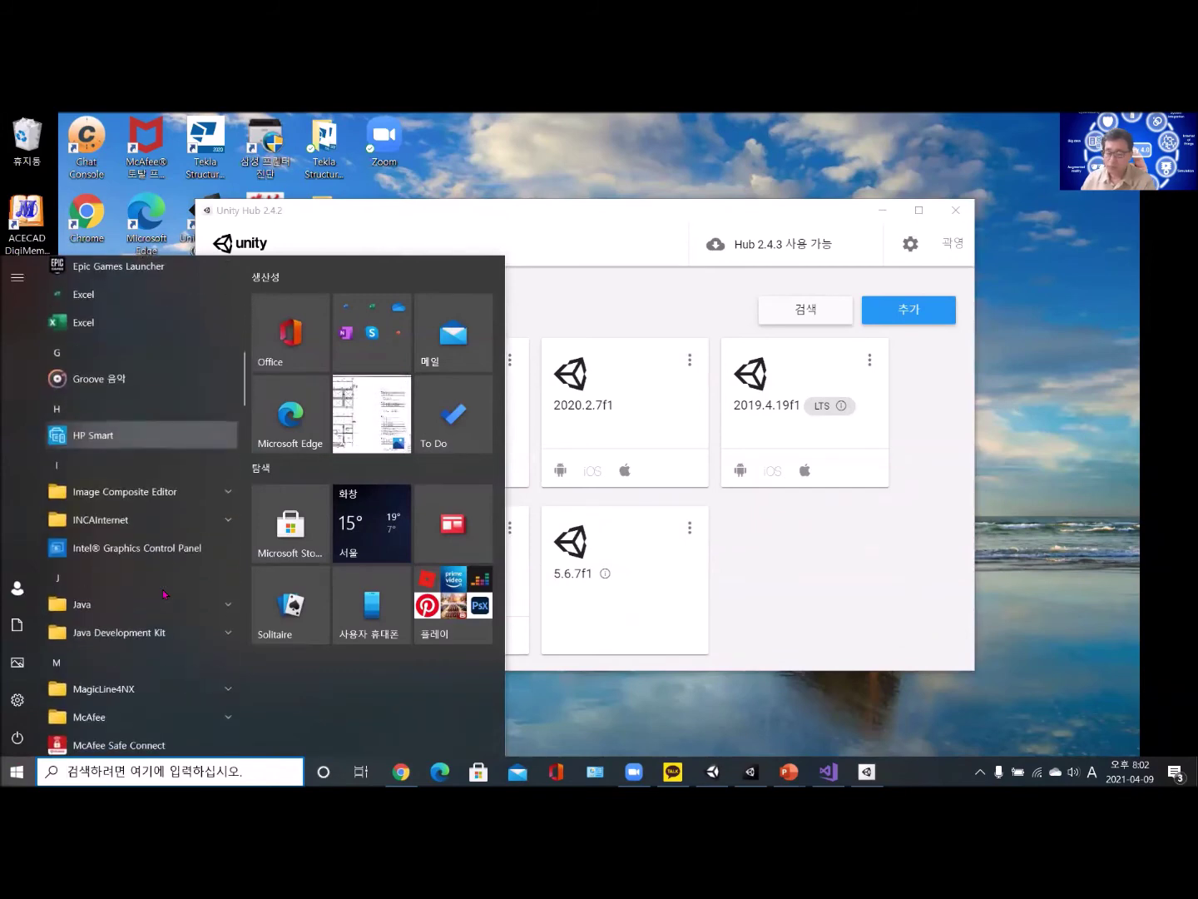
scroll(164, 594, "down", 5)
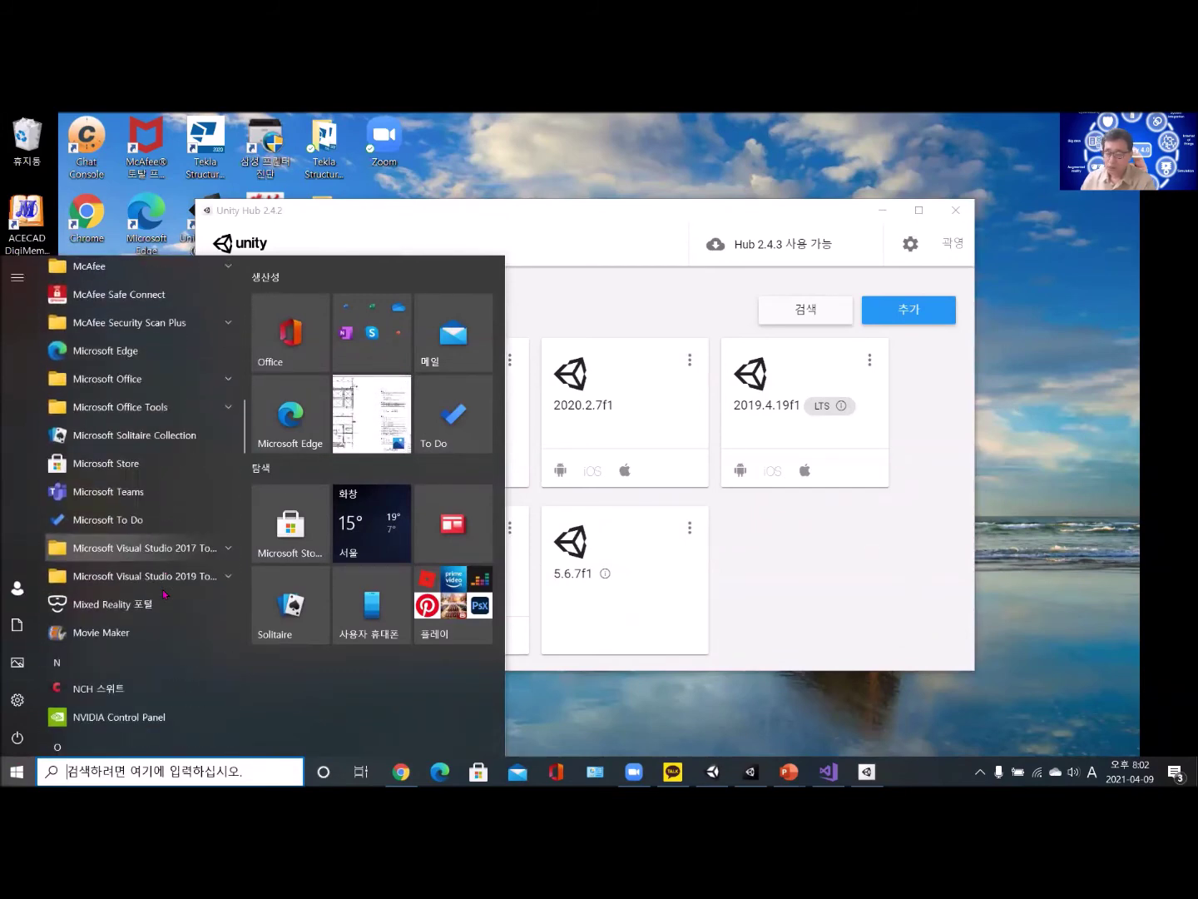
scroll(164, 594, "down", 5)
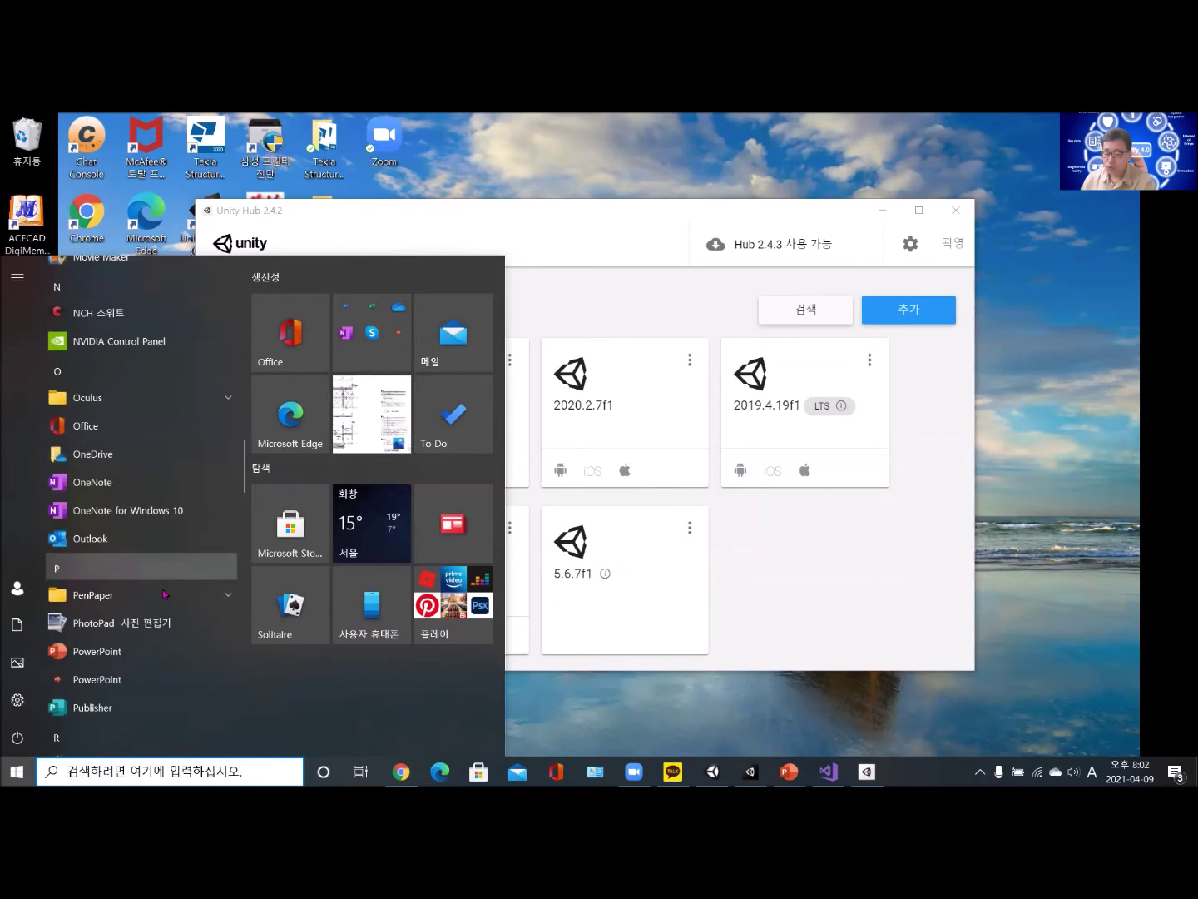
scroll(163, 593, "down", 5)
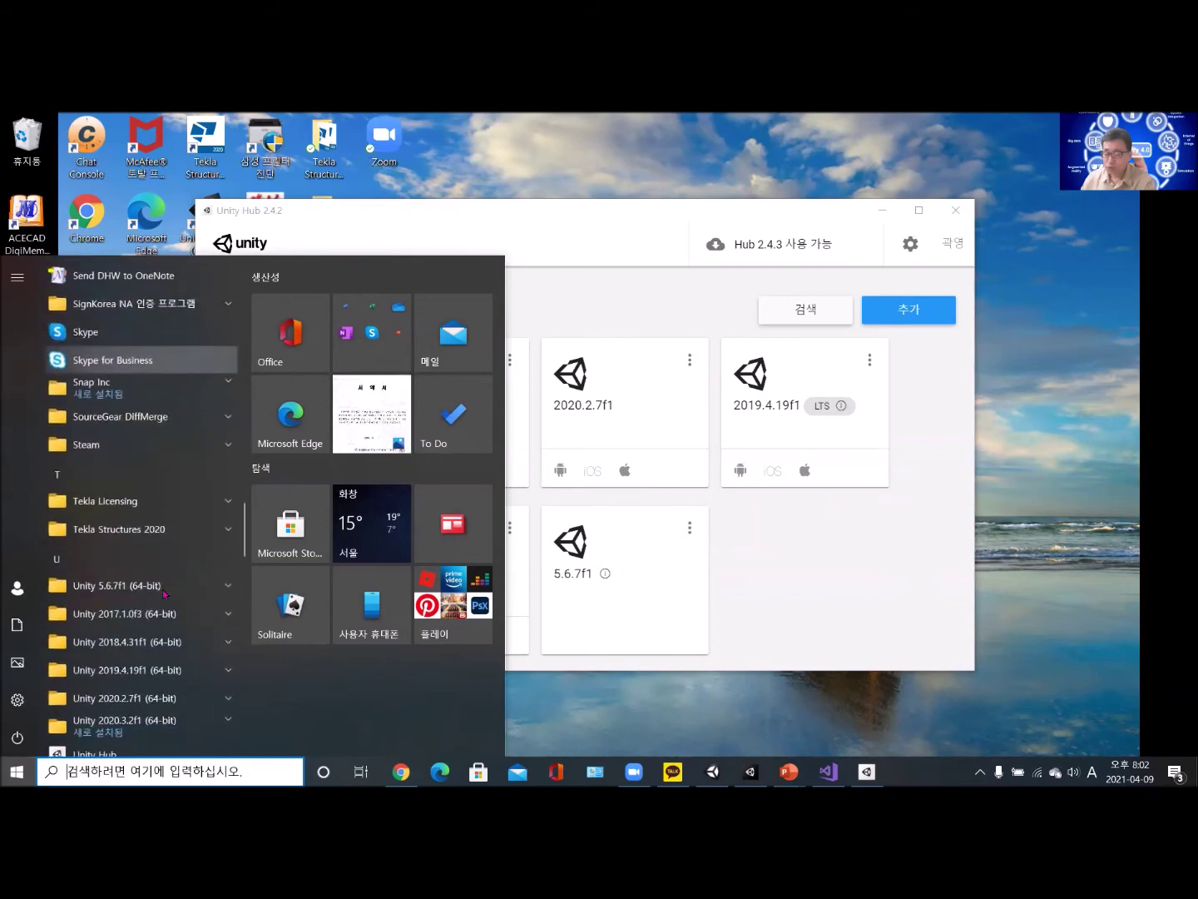
scroll(167, 593, "down", 5)
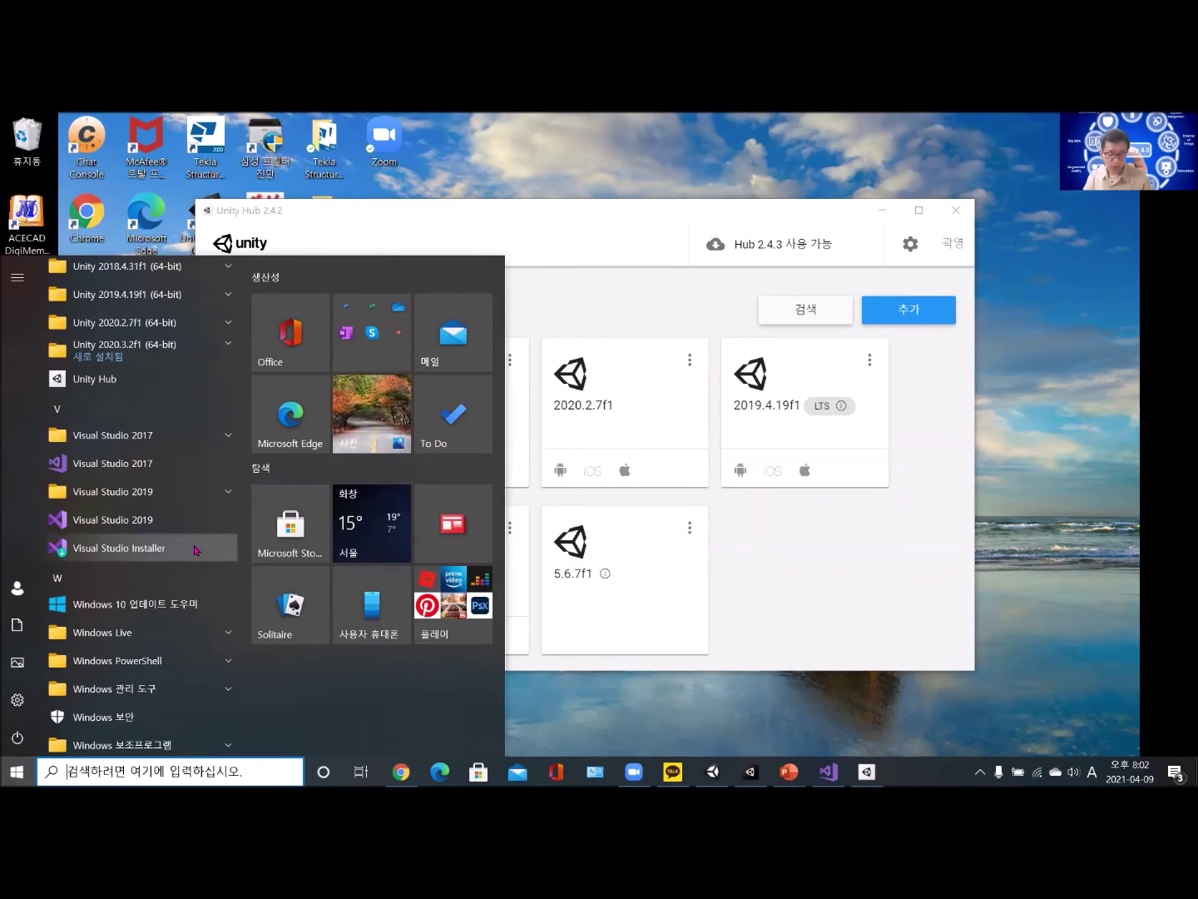
left_click(193, 550)
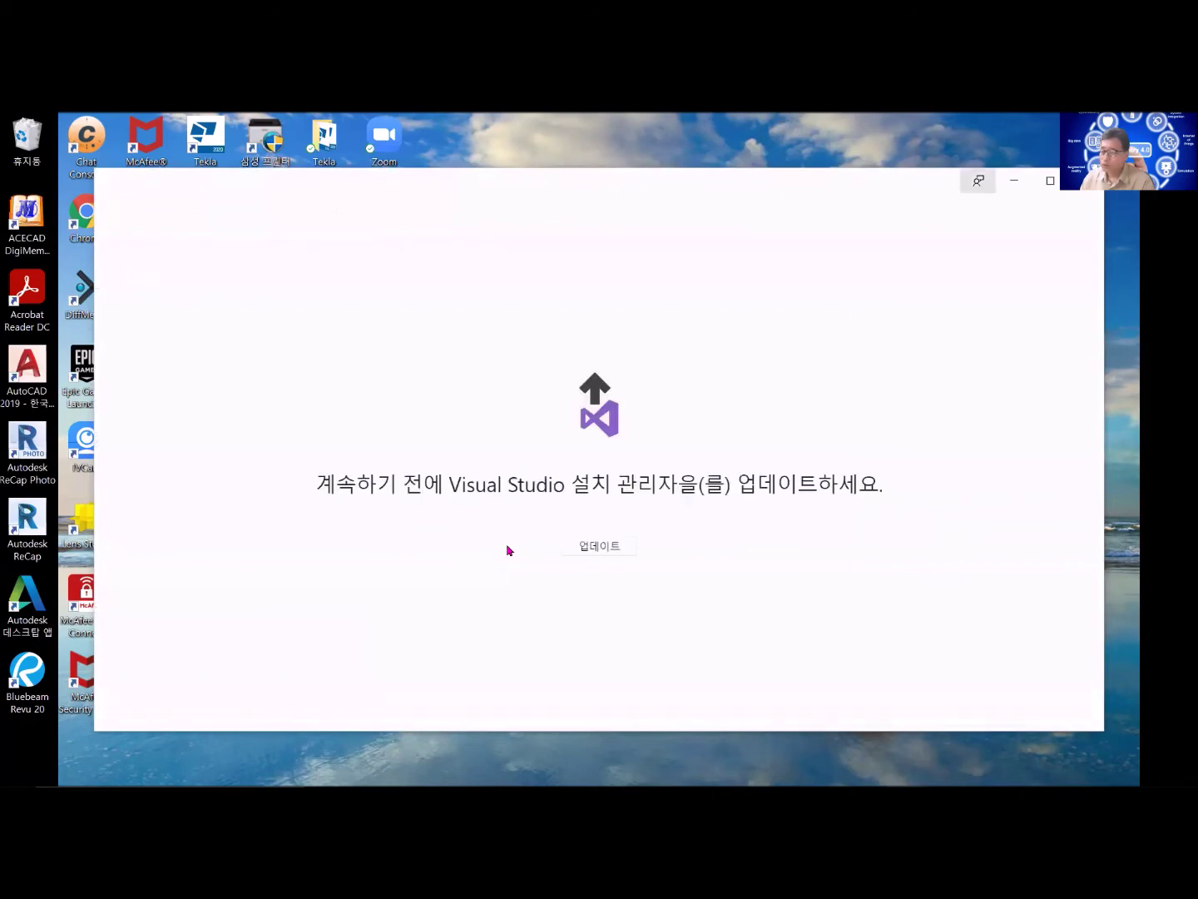
left_click(603, 547)
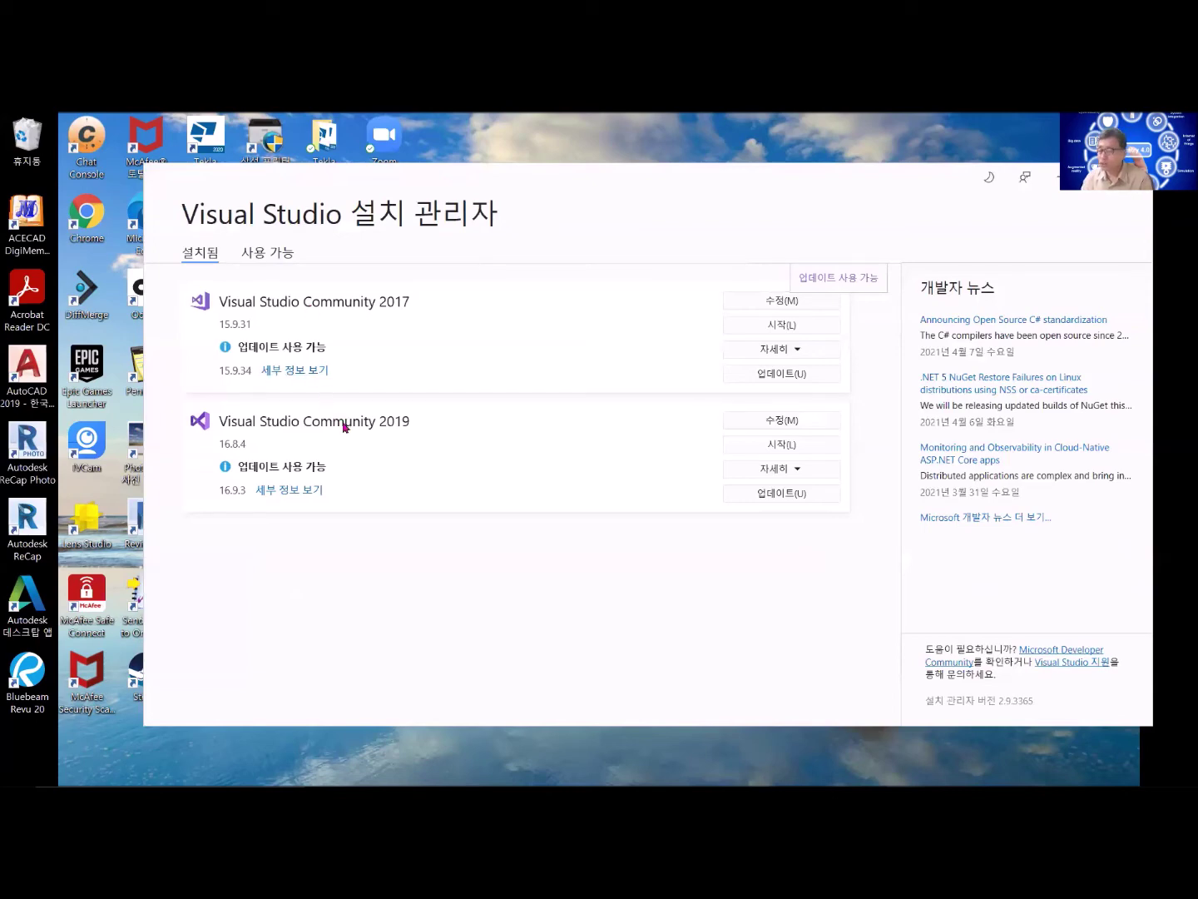
Step: Check the update details of Visual Studio Community 2017, examine its workloads including game development with Unity, and close them unchanged
left_click(293, 374)
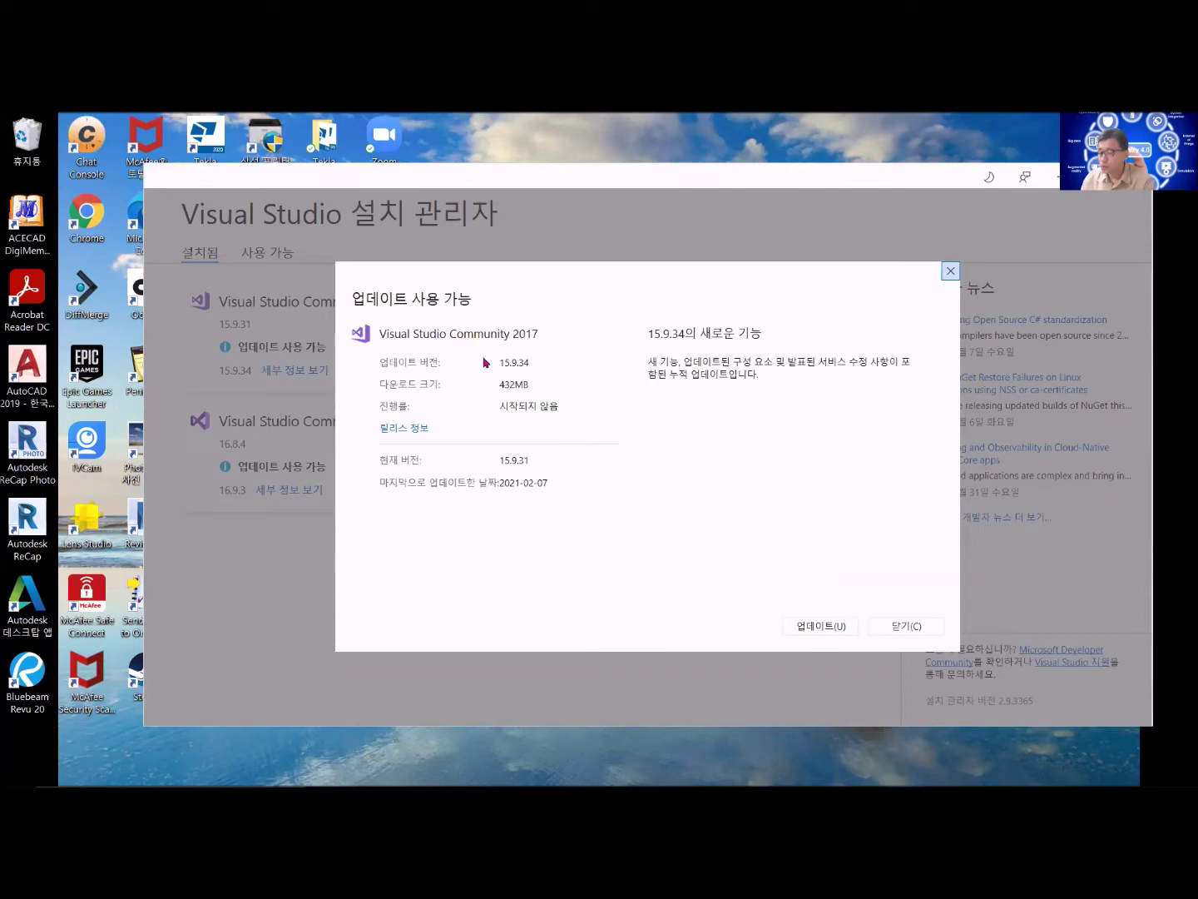
left_click(880, 629)
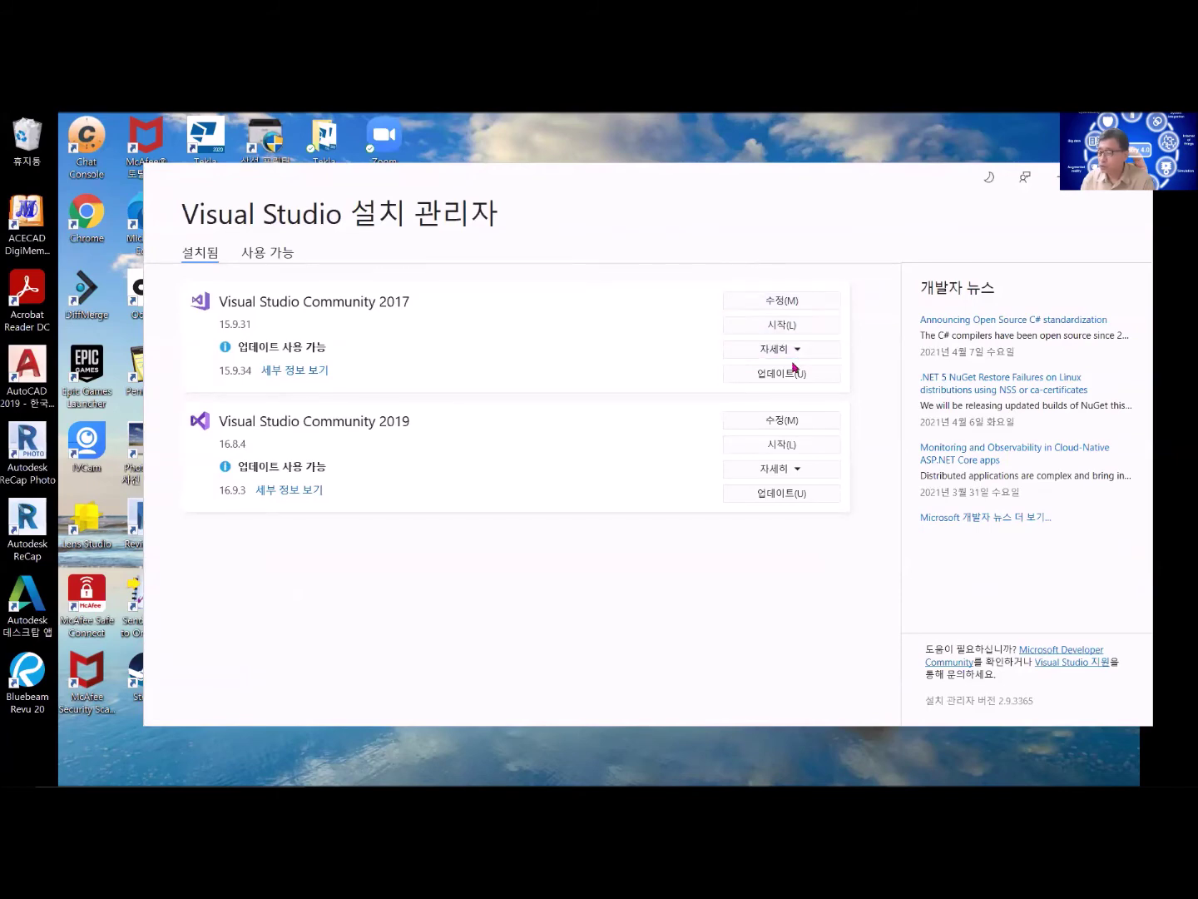
left_click(783, 306)
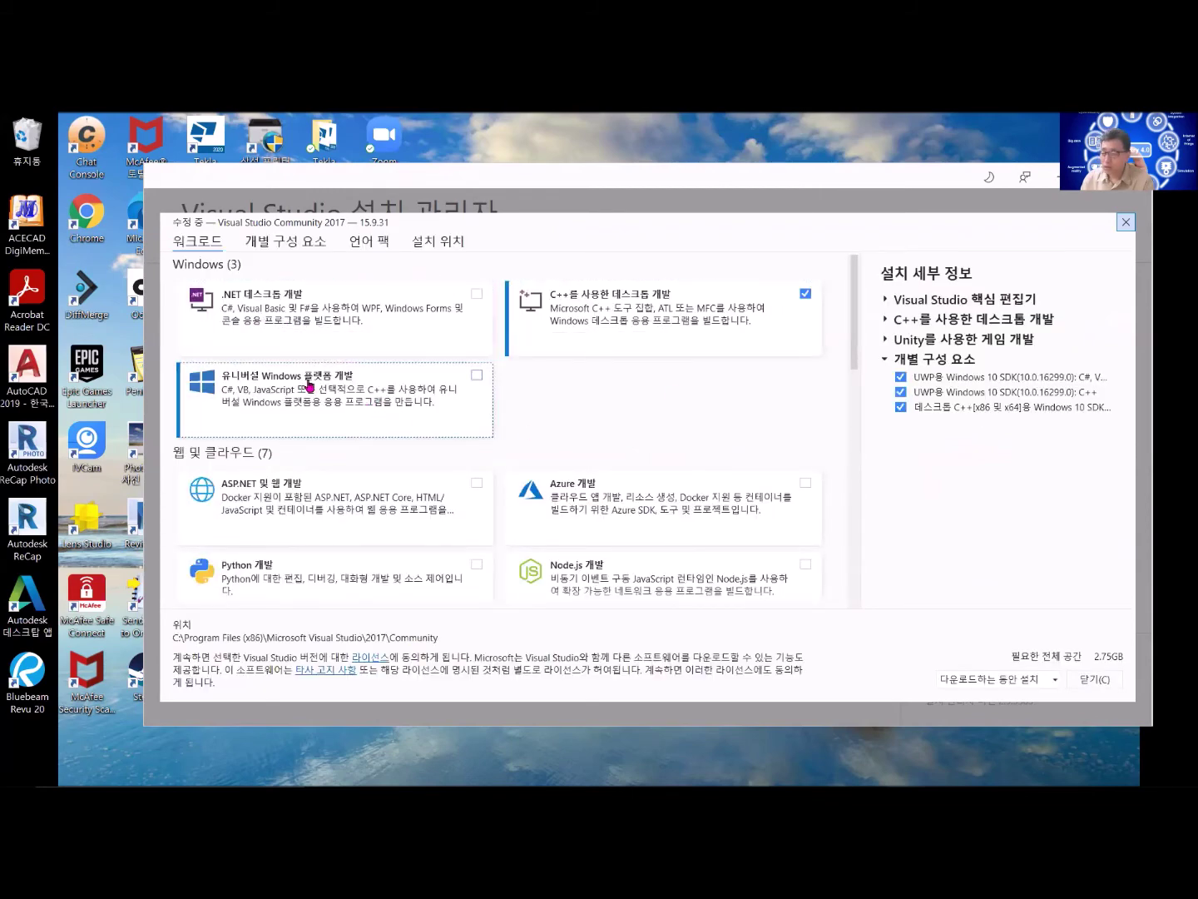
scroll(334, 416, "down", 4)
scroll(336, 430, "down", 6)
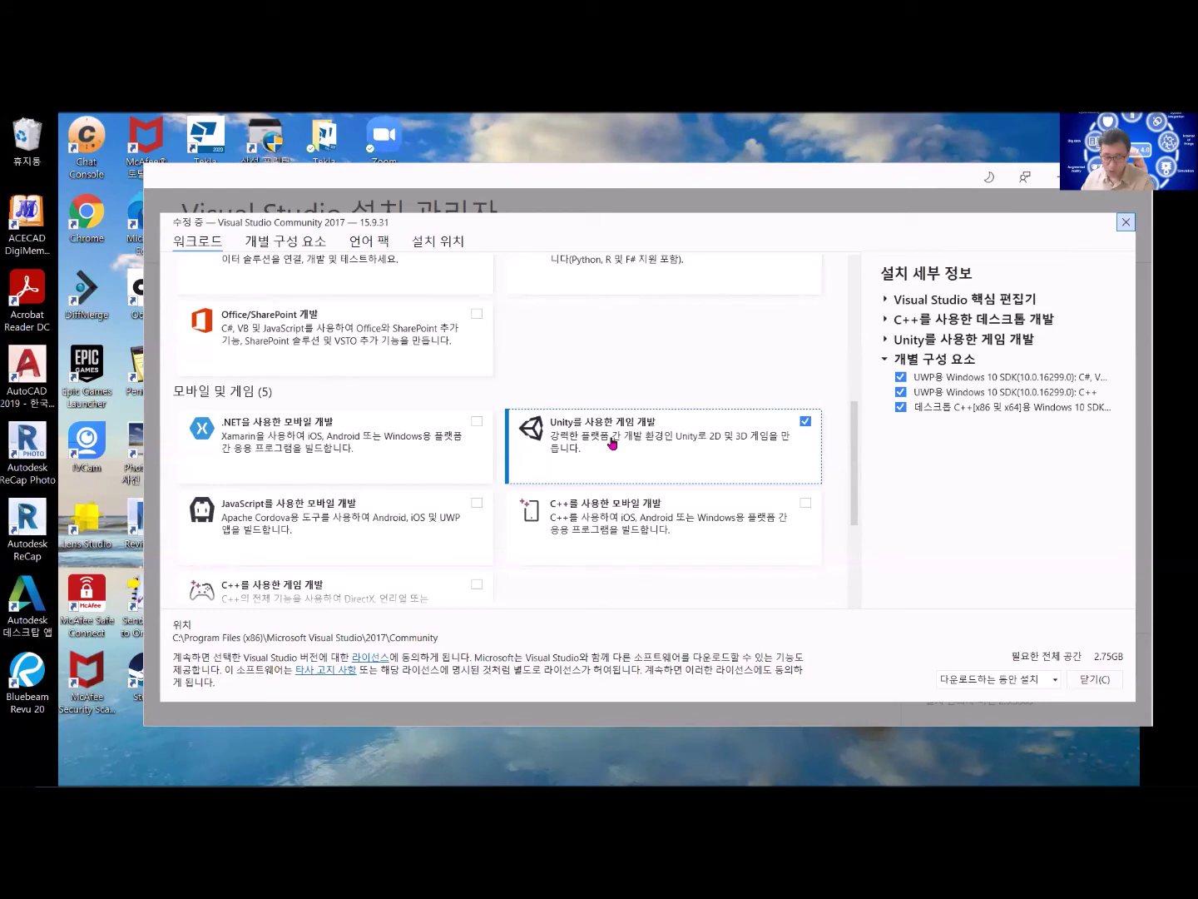
left_click(1128, 222)
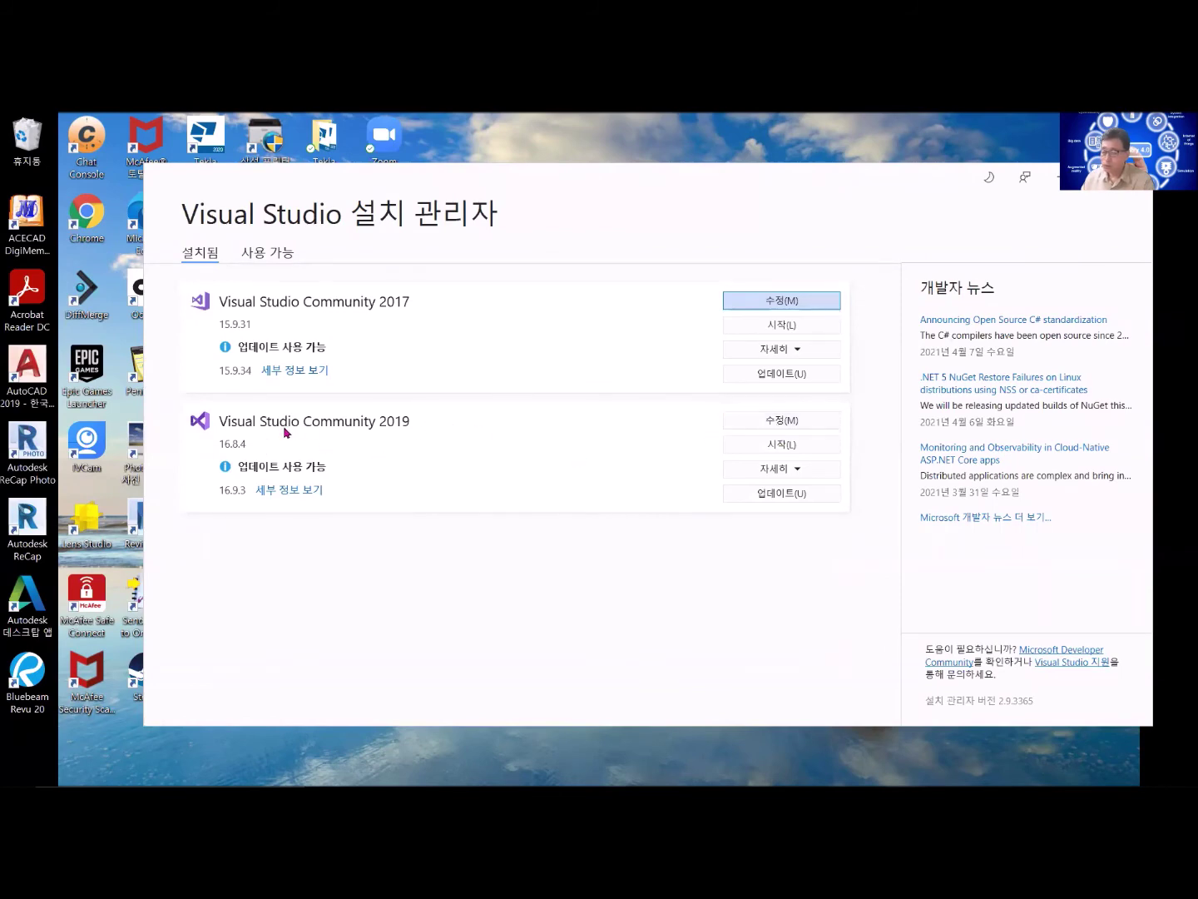
Step: Examine the workloads of Visual Studio Community 2019, select and clear the data storage and processing workload, and close the installer
left_click(776, 421)
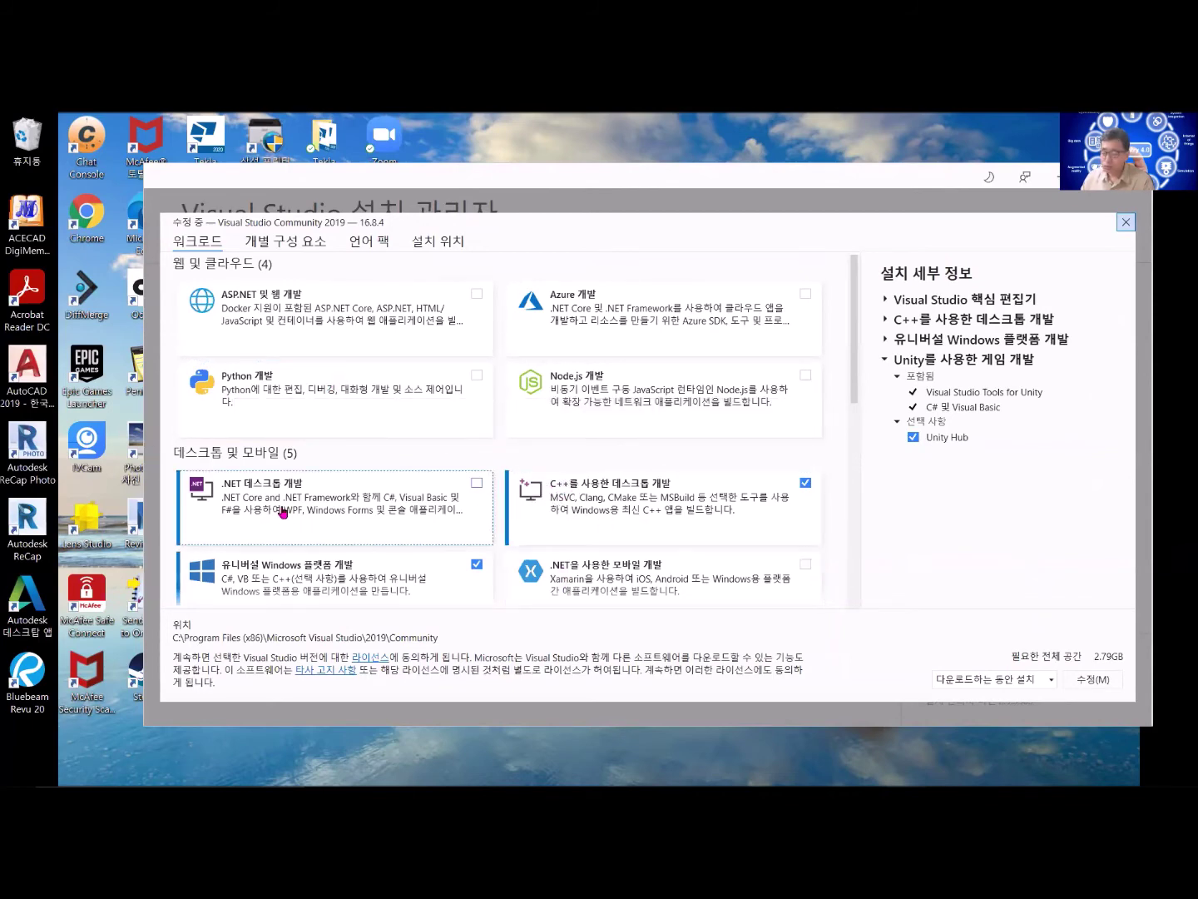
scroll(541, 581, "down", 1)
scroll(537, 583, "down", 8)
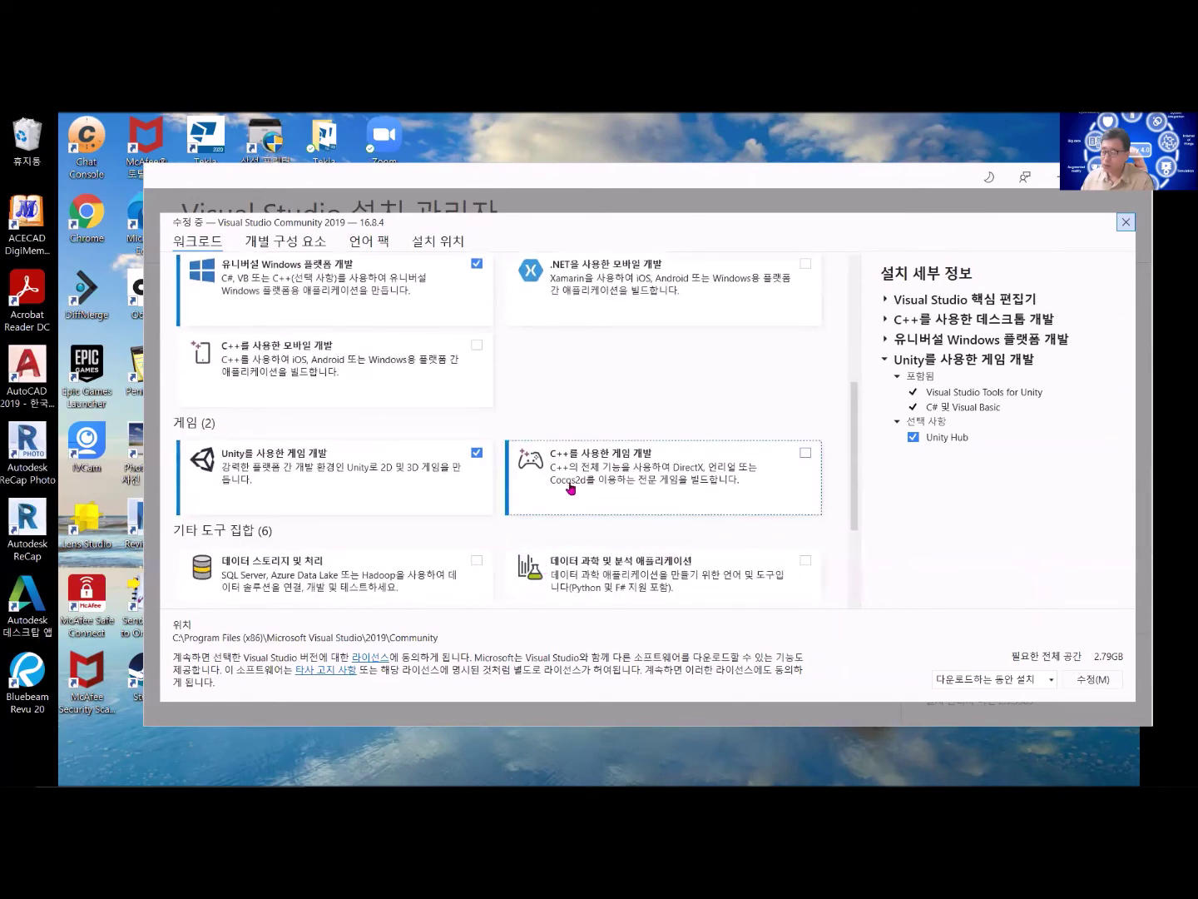
scroll(571, 487, "down", 5)
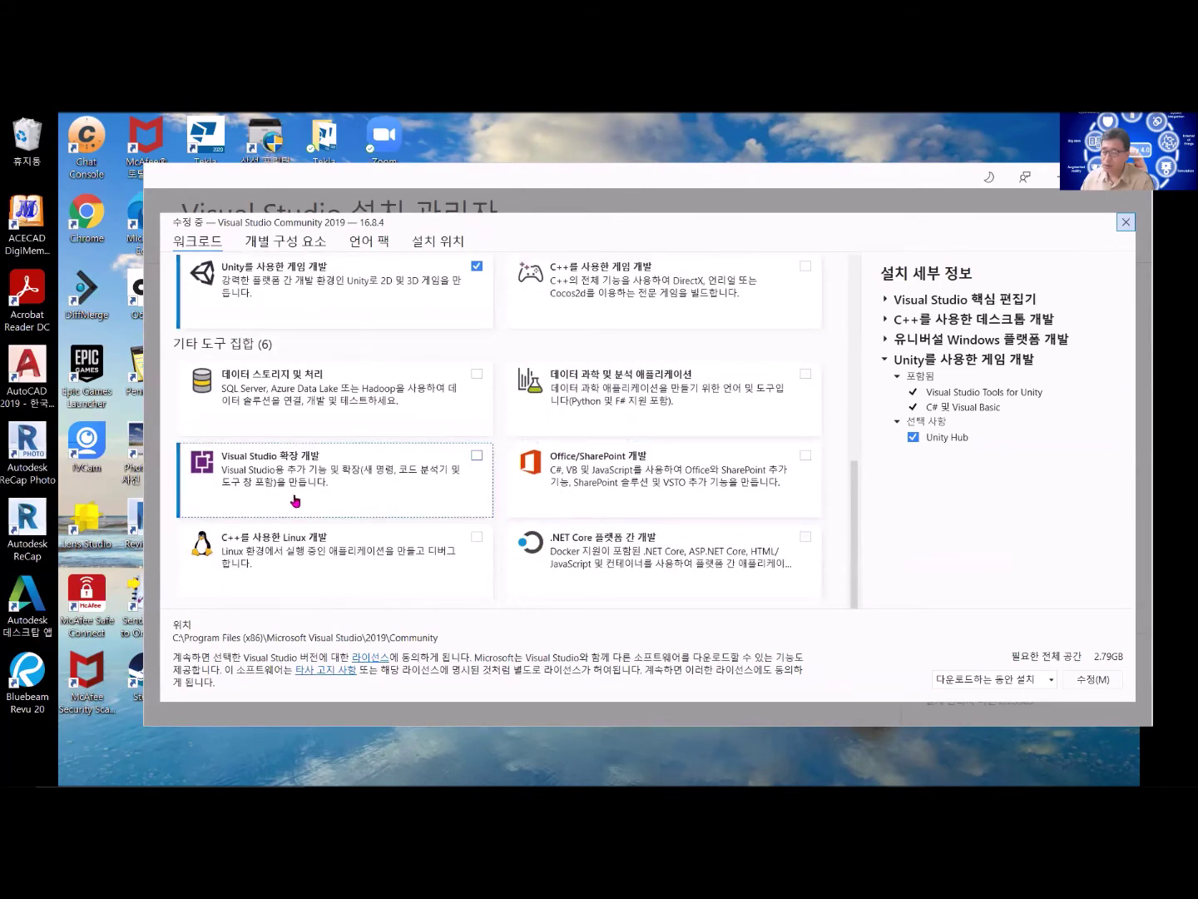
scroll(450, 304, "up", 1)
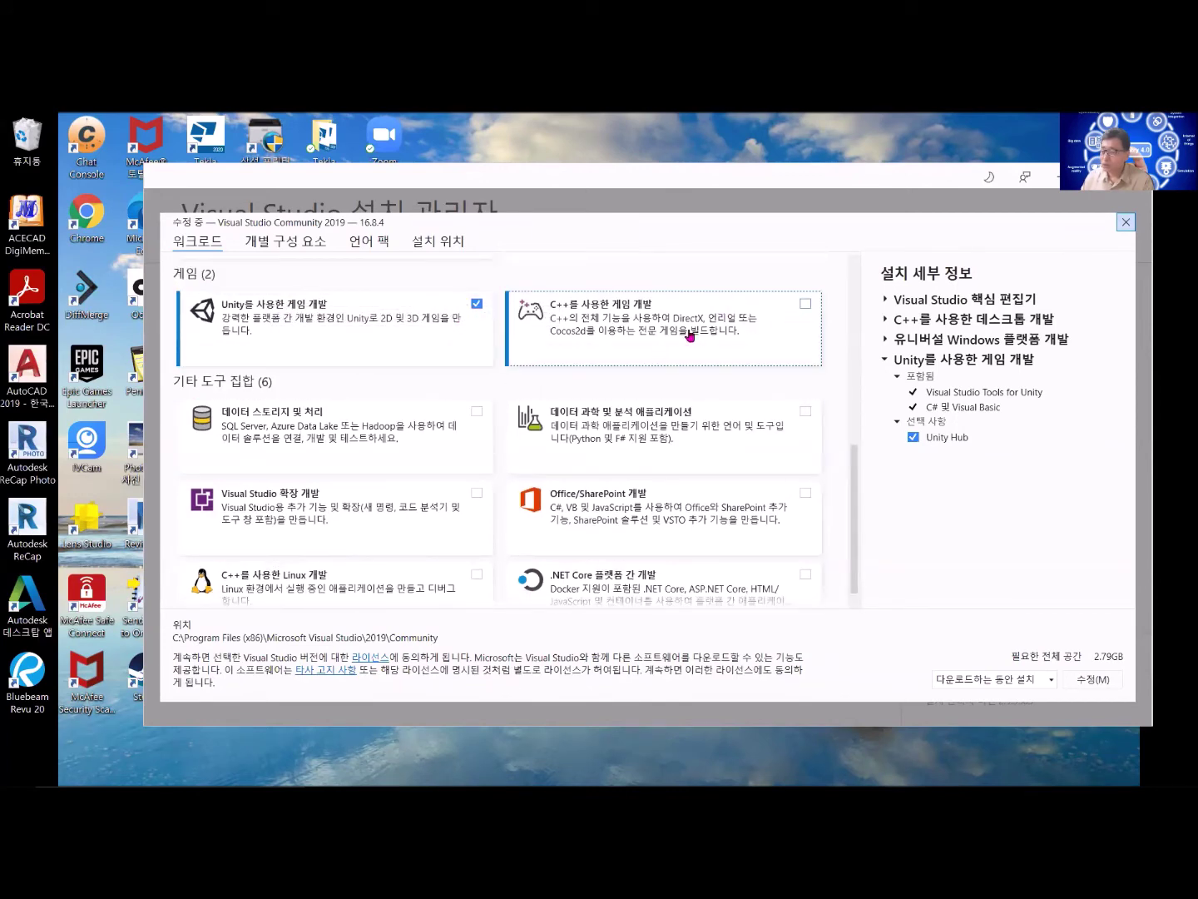
left_click(476, 410)
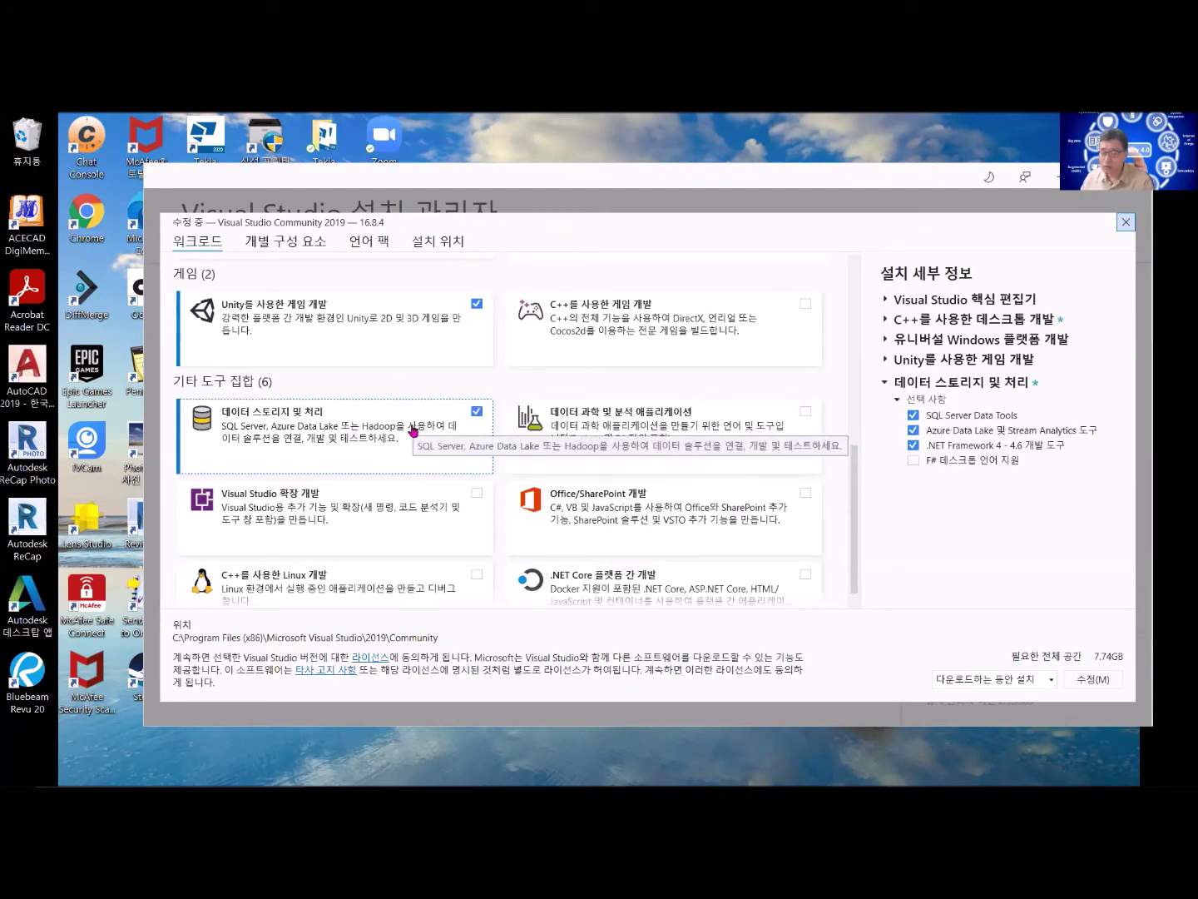
left_click(477, 411)
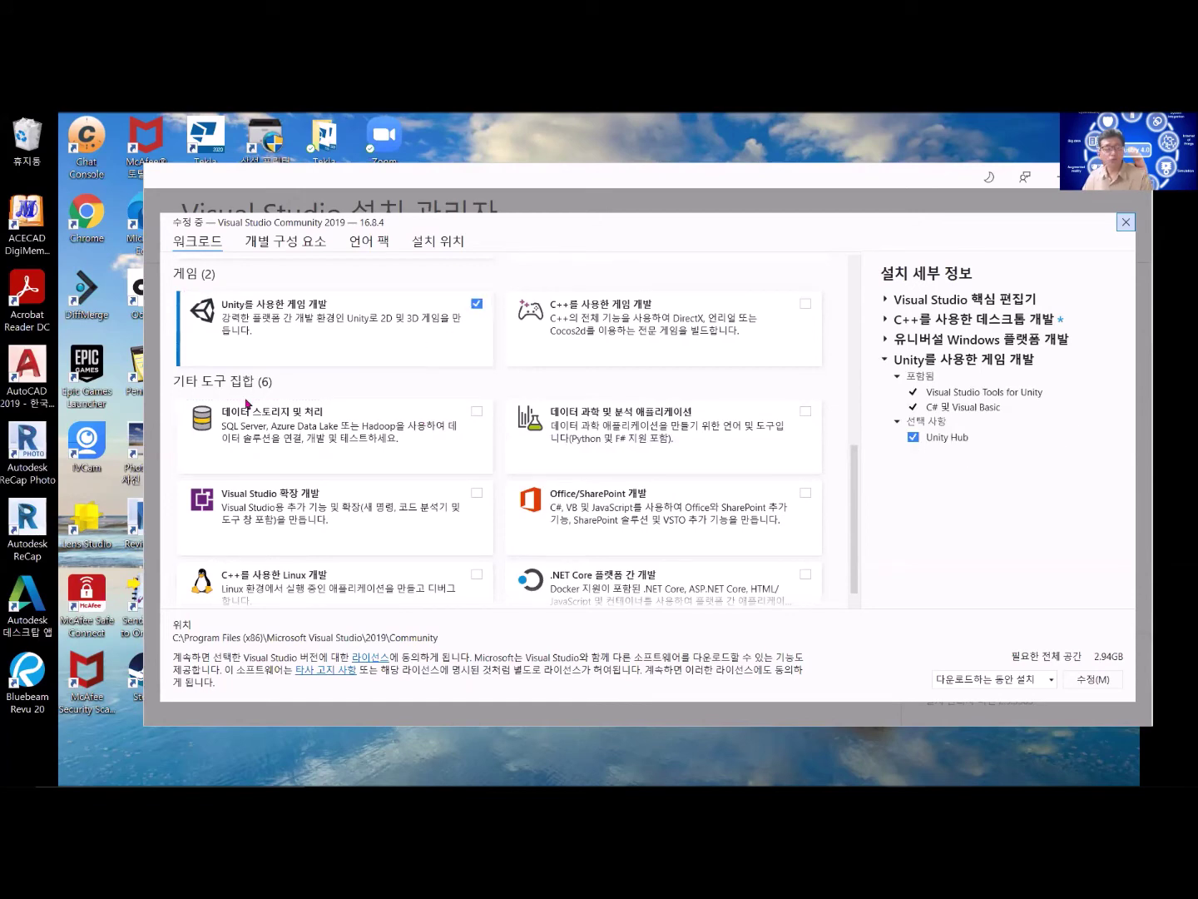
left_click(1126, 222)
left_click(1135, 193)
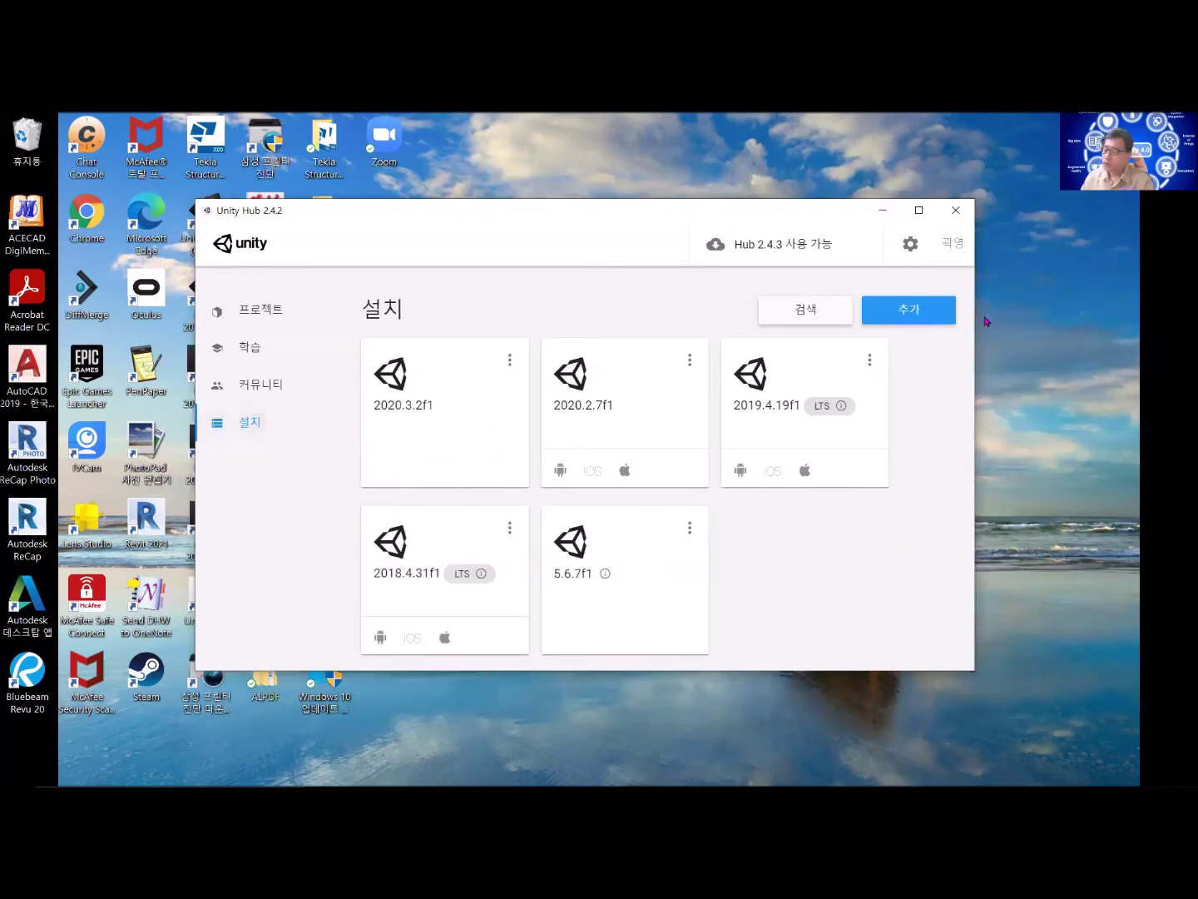
Step: Look at the Unity versions Unity Hub offers for installation and the options of the installed 2020.2.7f1, then close the Hub
left_click(932, 310)
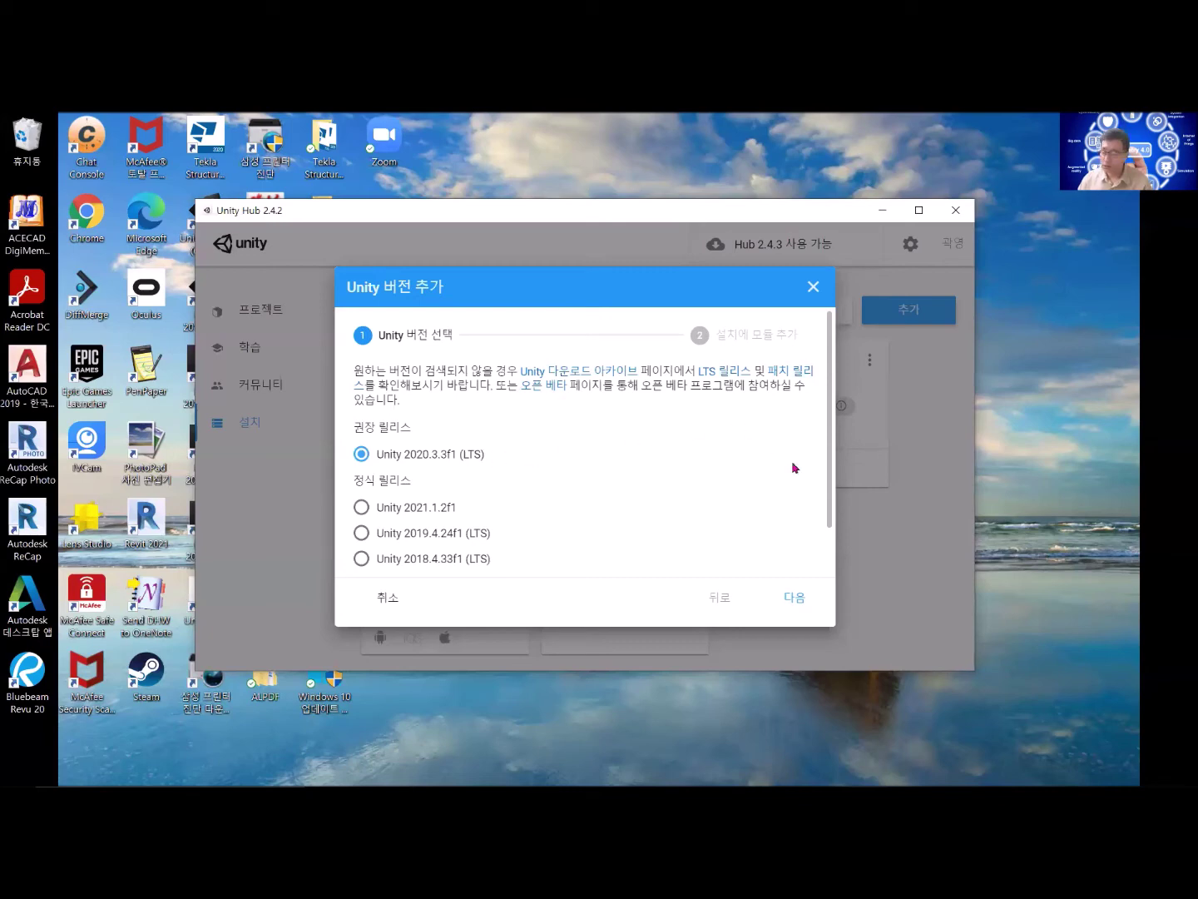
left_click(814, 287)
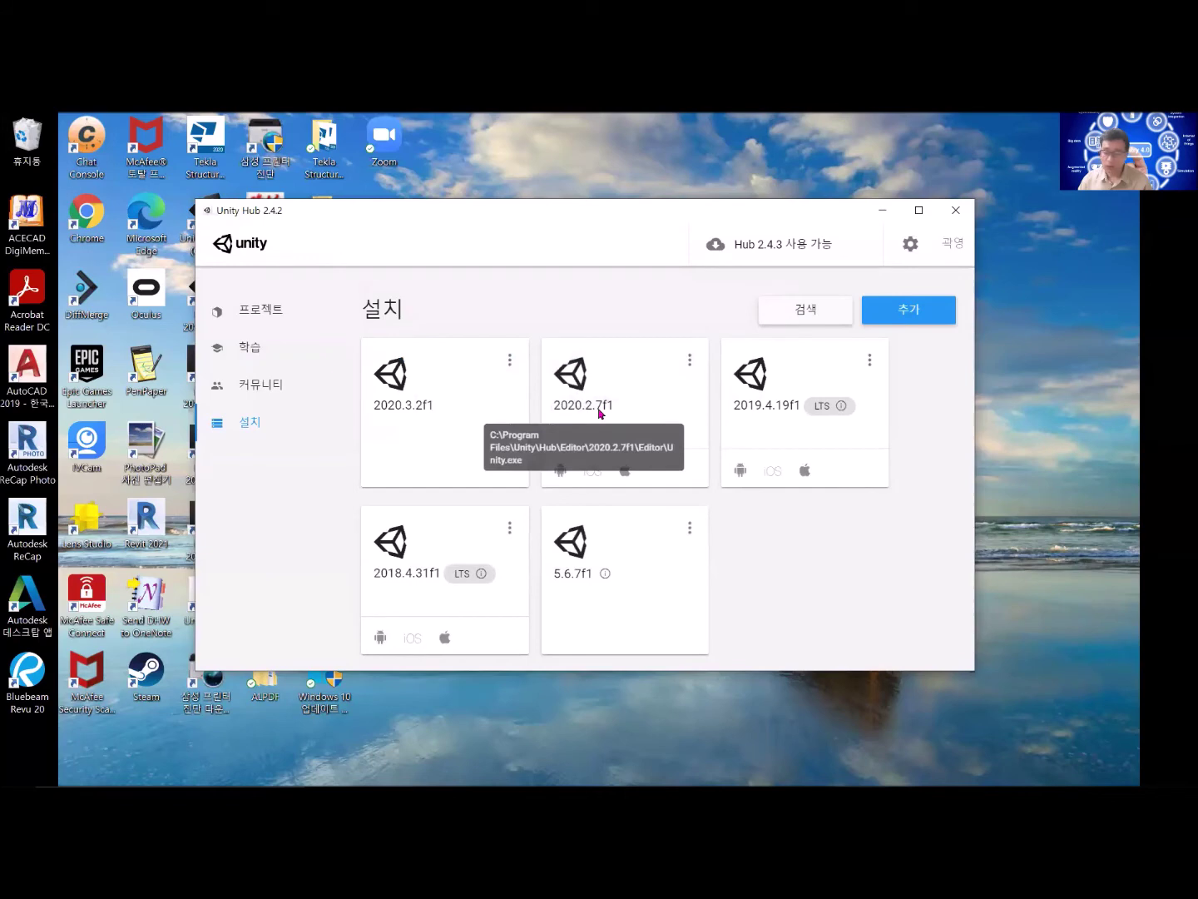
left_click(689, 362)
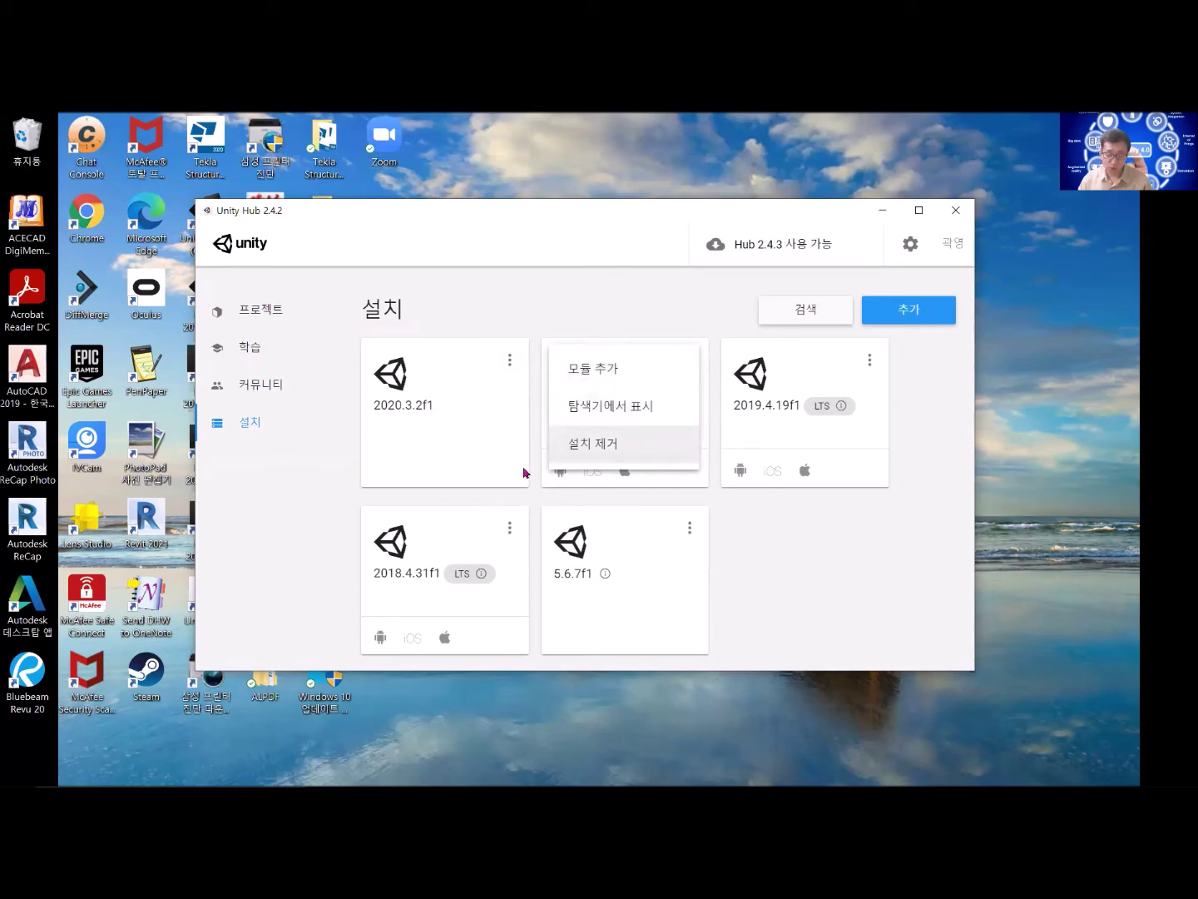
left_click(620, 228)
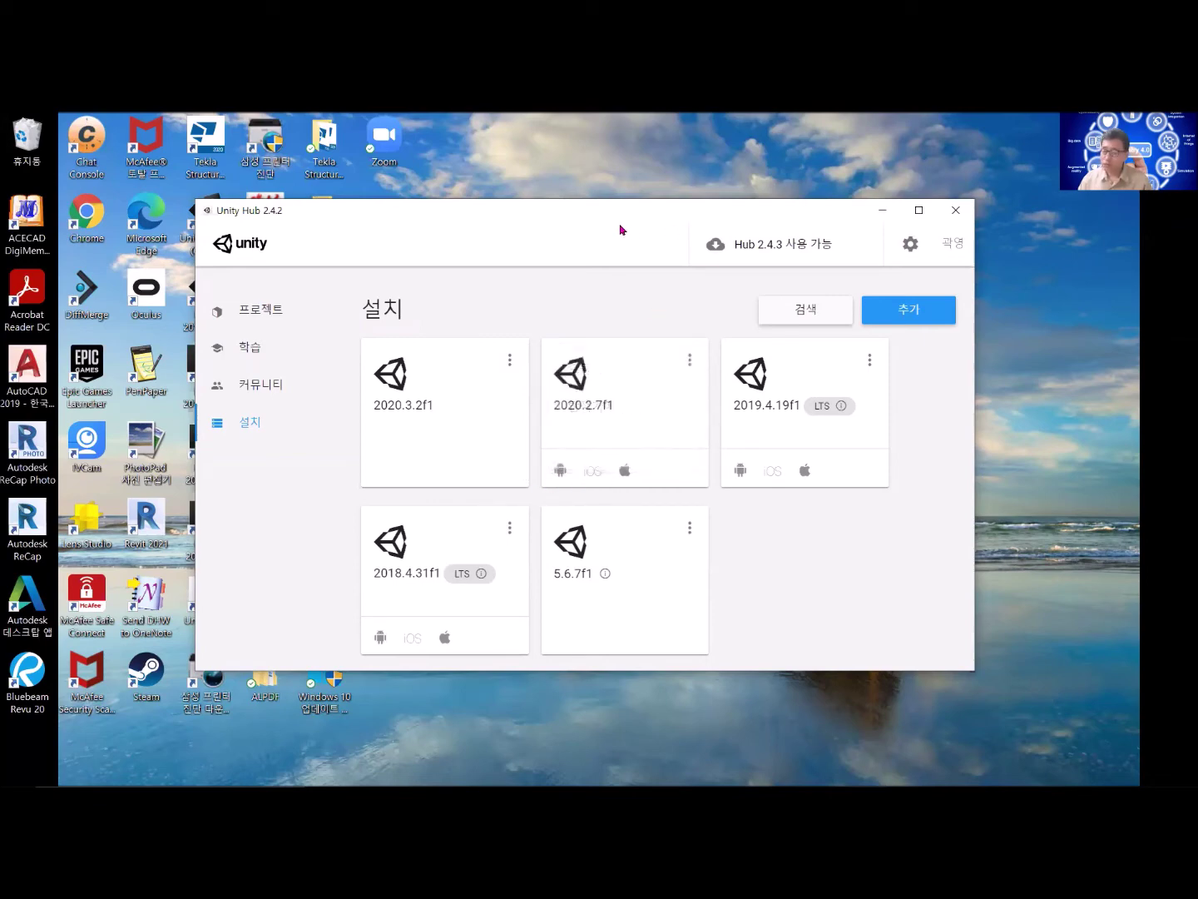
left_click(955, 210)
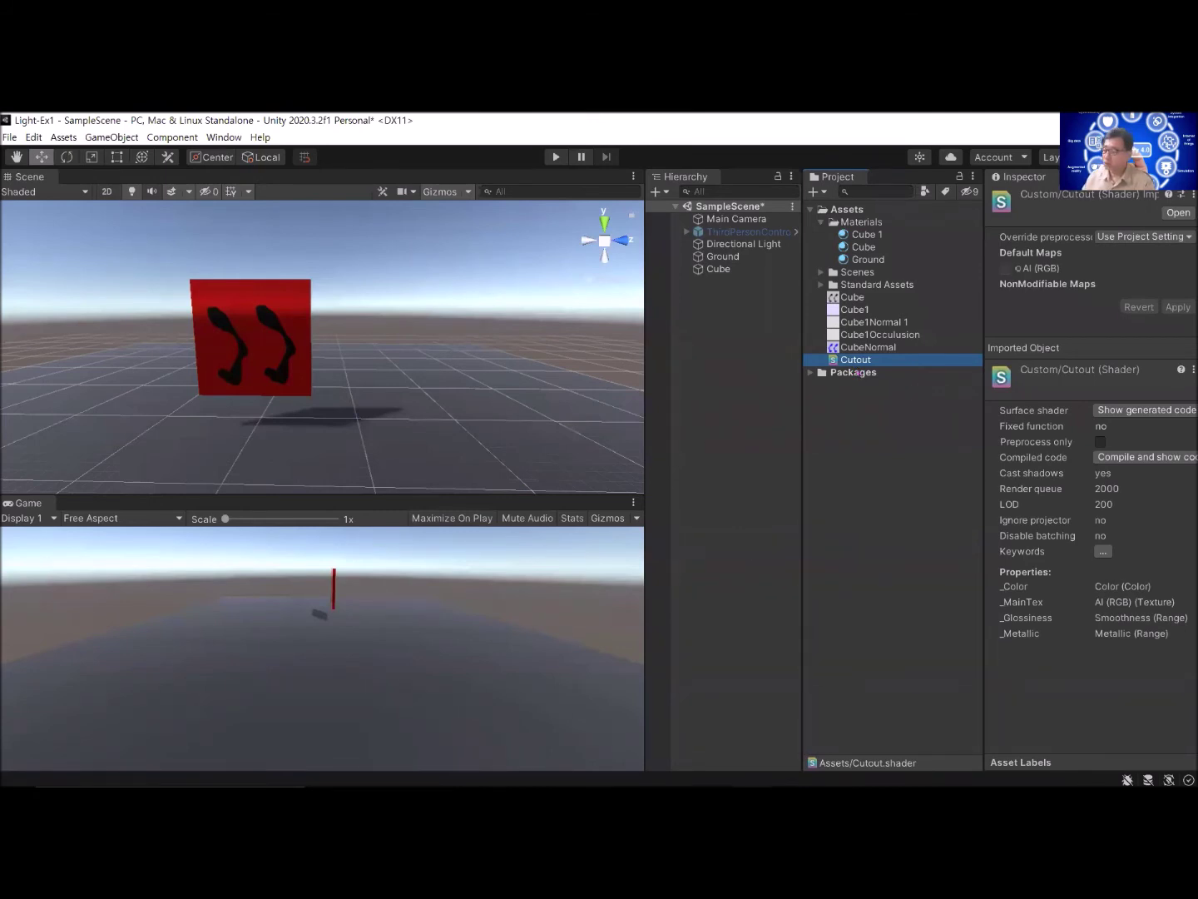
Step: Switch to Chrome and open the unity3d.com website in place of the Visual Studio page
key("super+d")
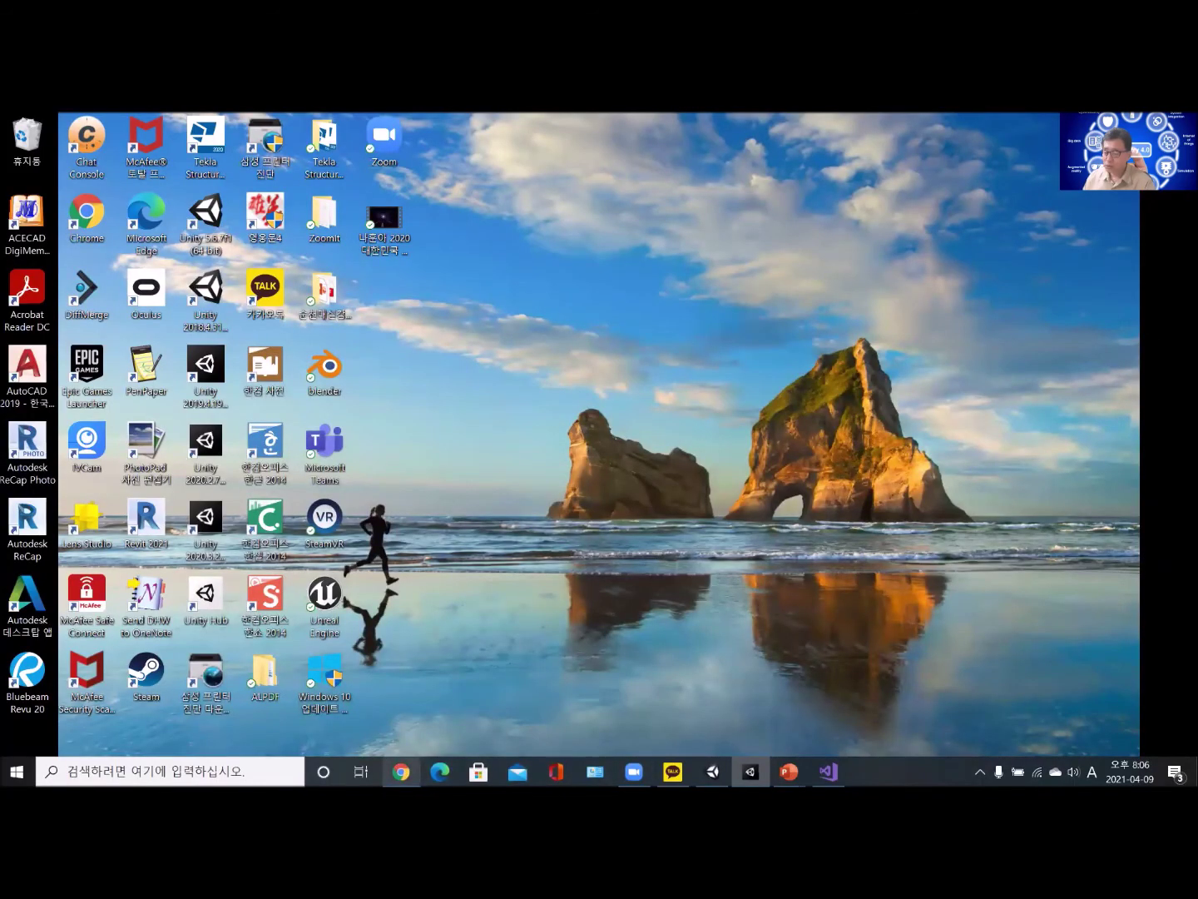
left_click(402, 771)
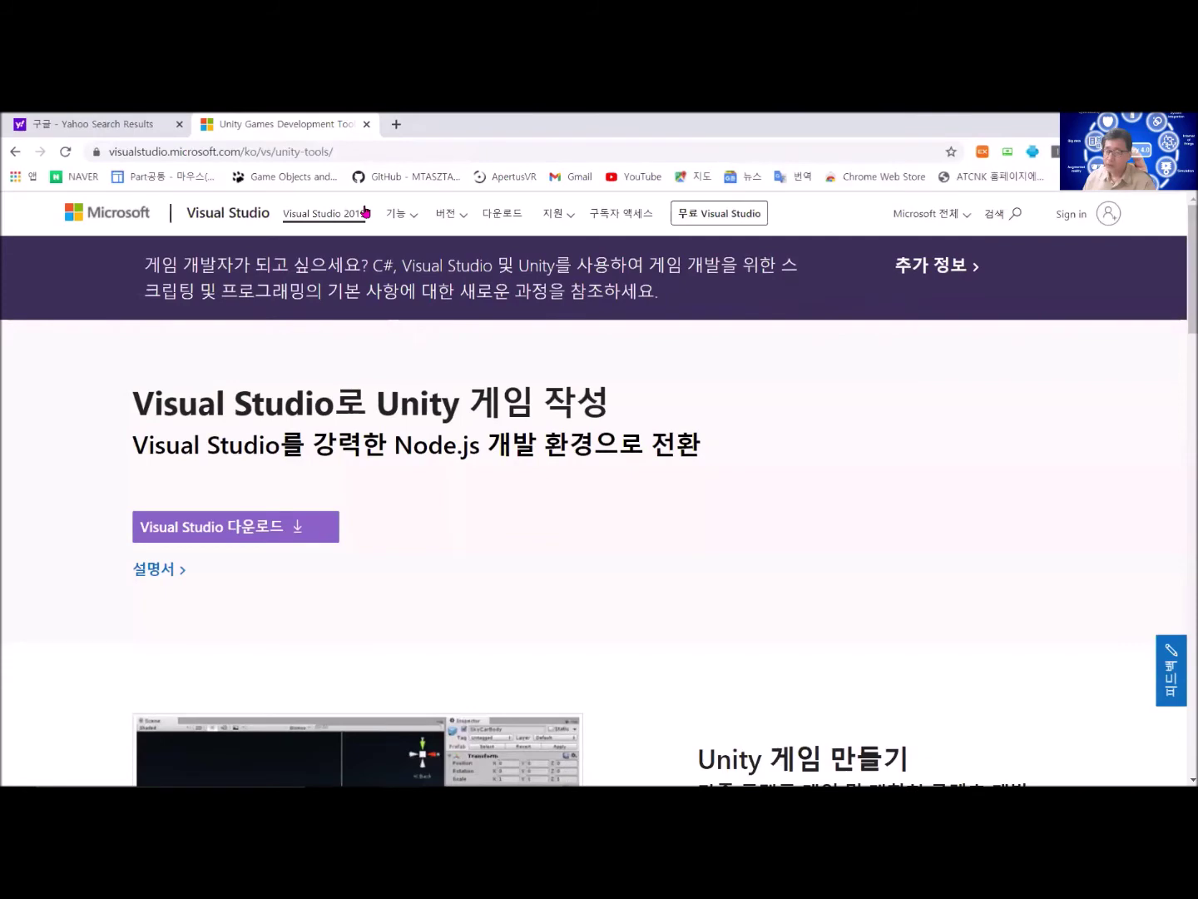
left_click(369, 145)
type("u")
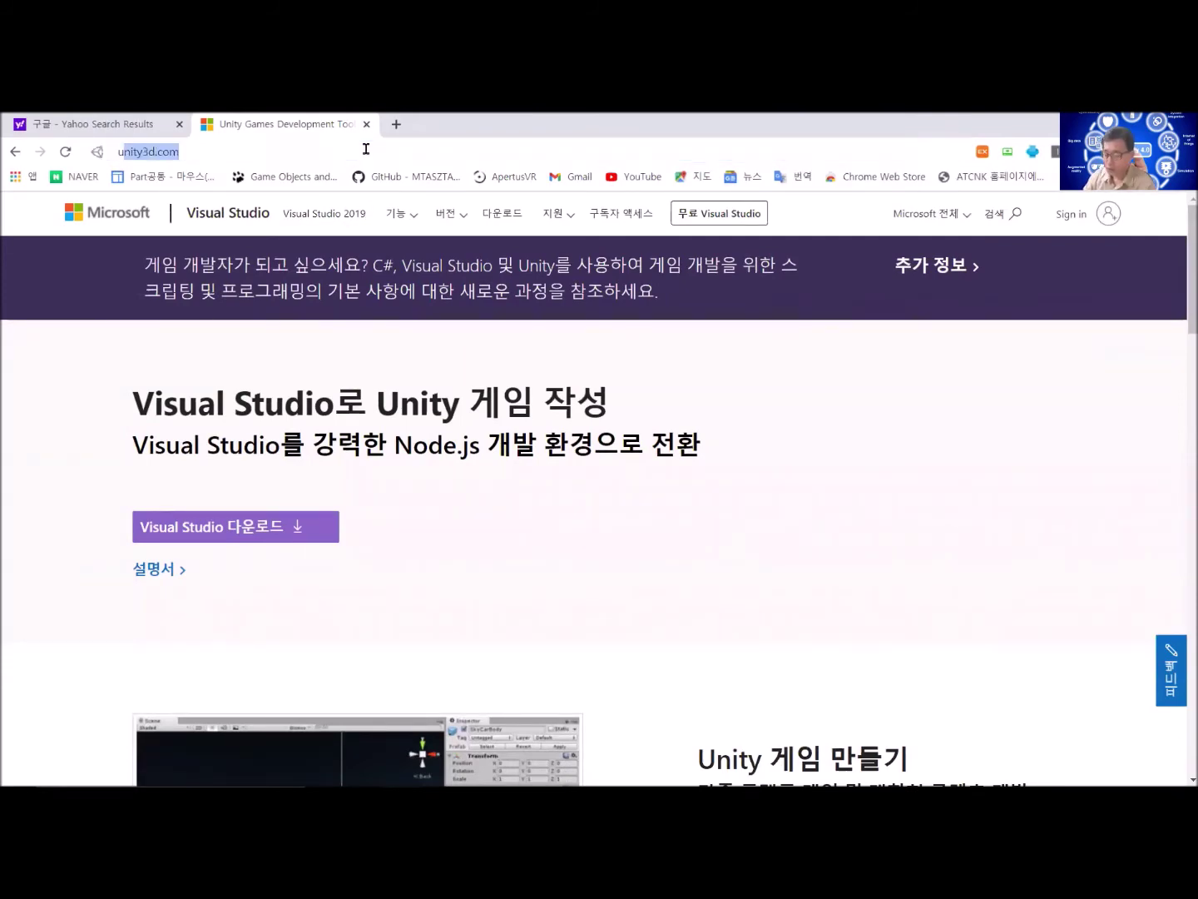
type("nity3d")
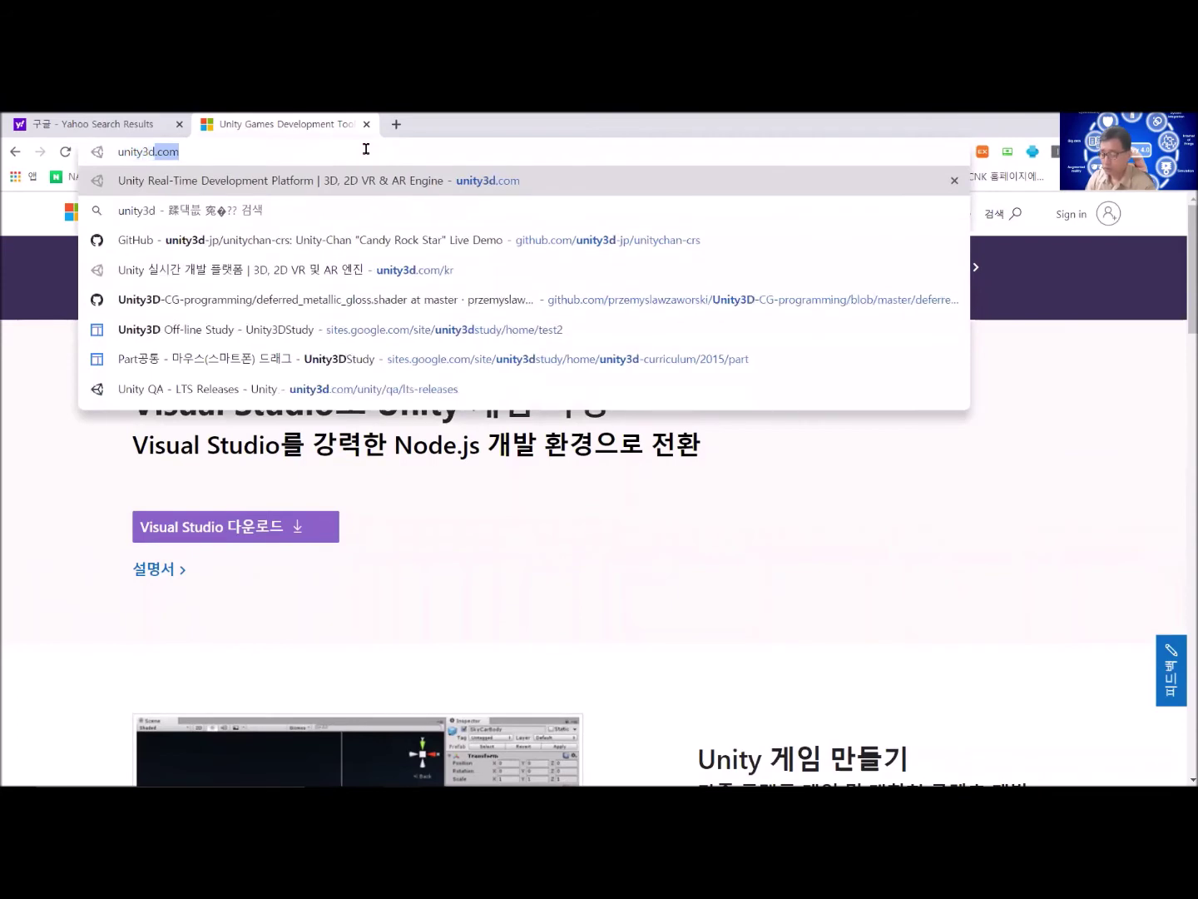
type(".com")
key("Return")
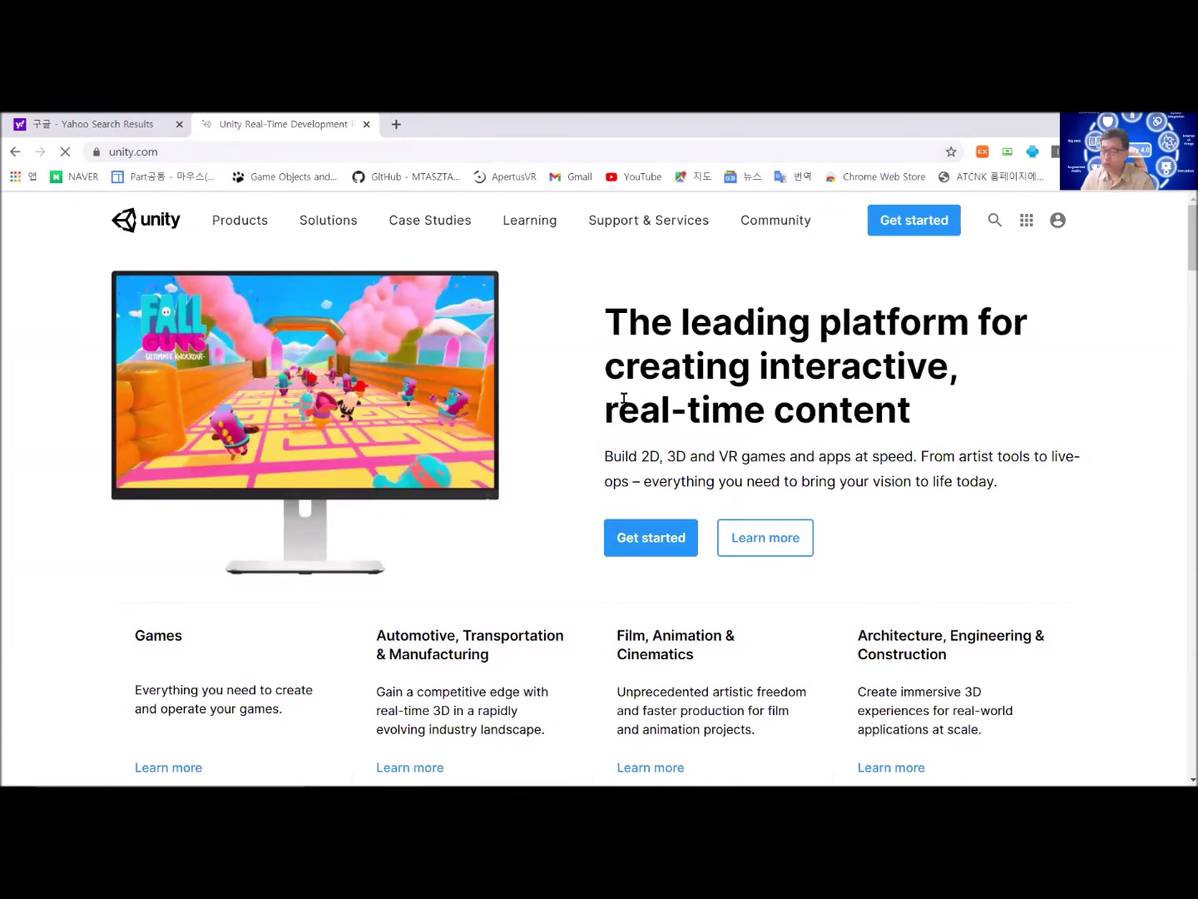
Step: Open the Download Archive page from the links in the Unity home page's footer
scroll(624, 399, "down", 10)
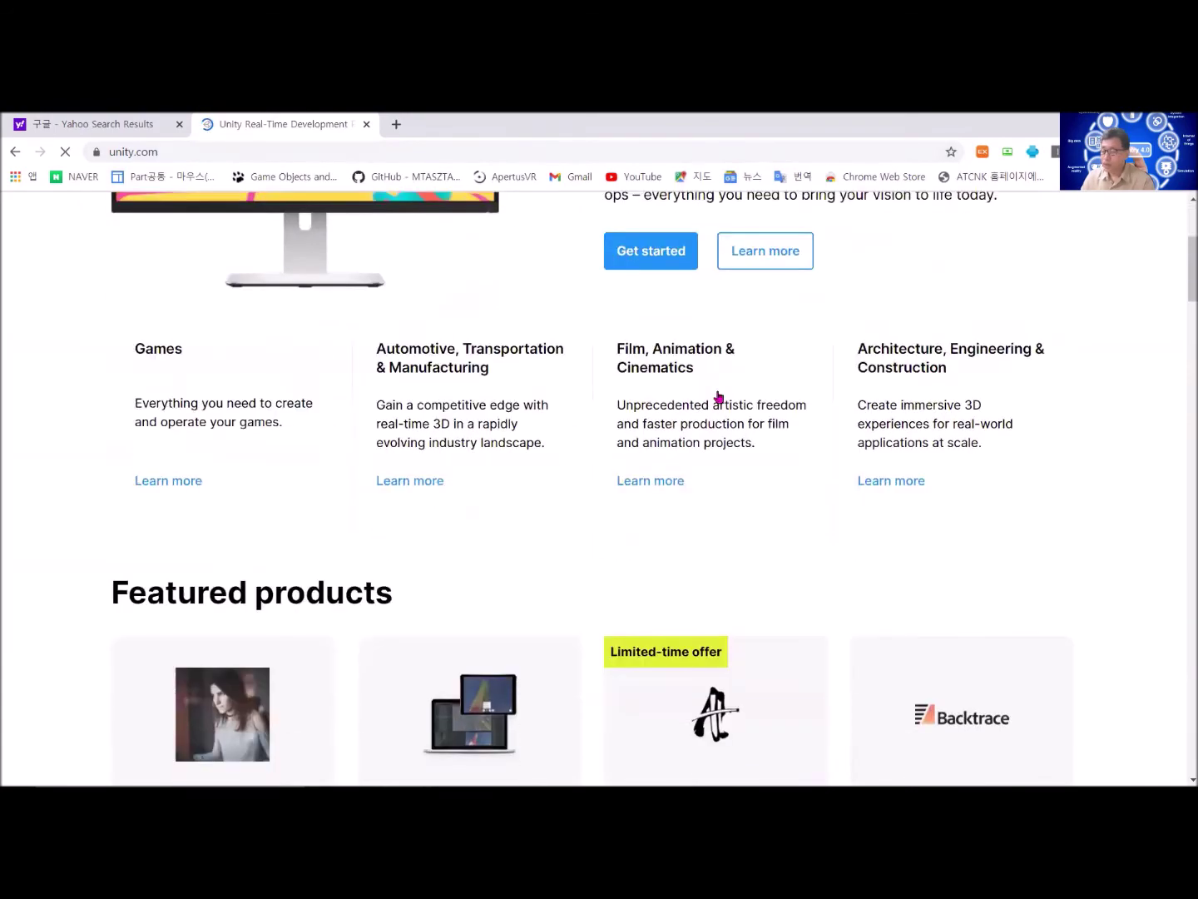
scroll(739, 410, "down", 15)
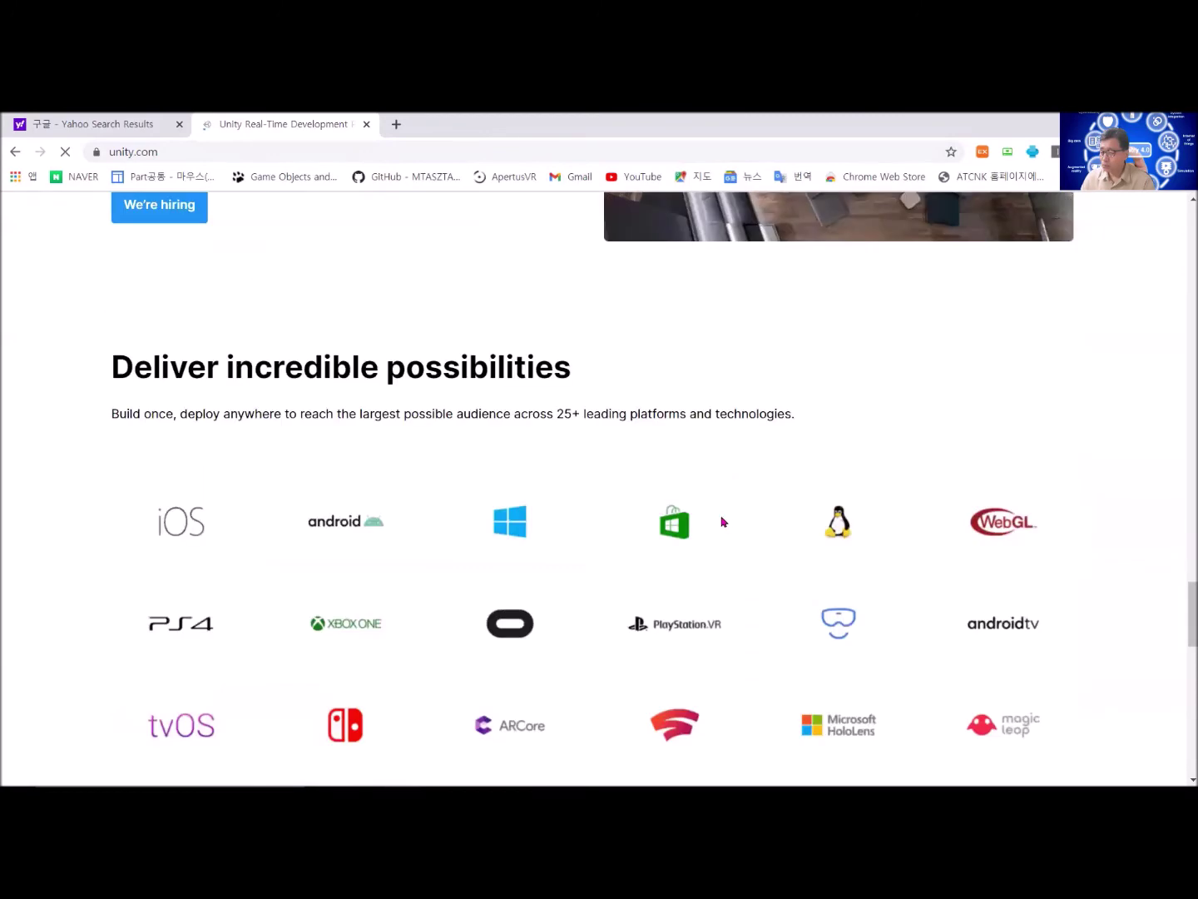
scroll(720, 535, "down", 5)
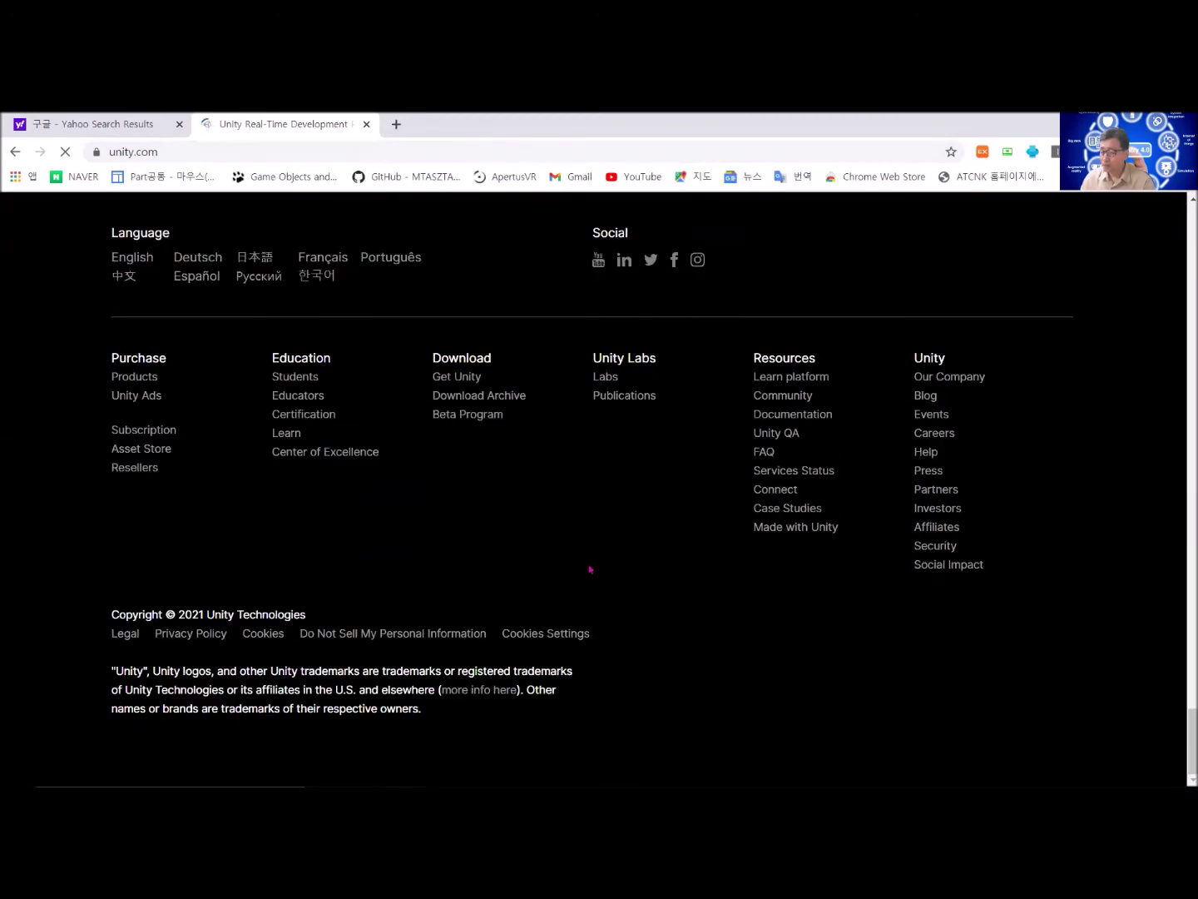
left_click(471, 398)
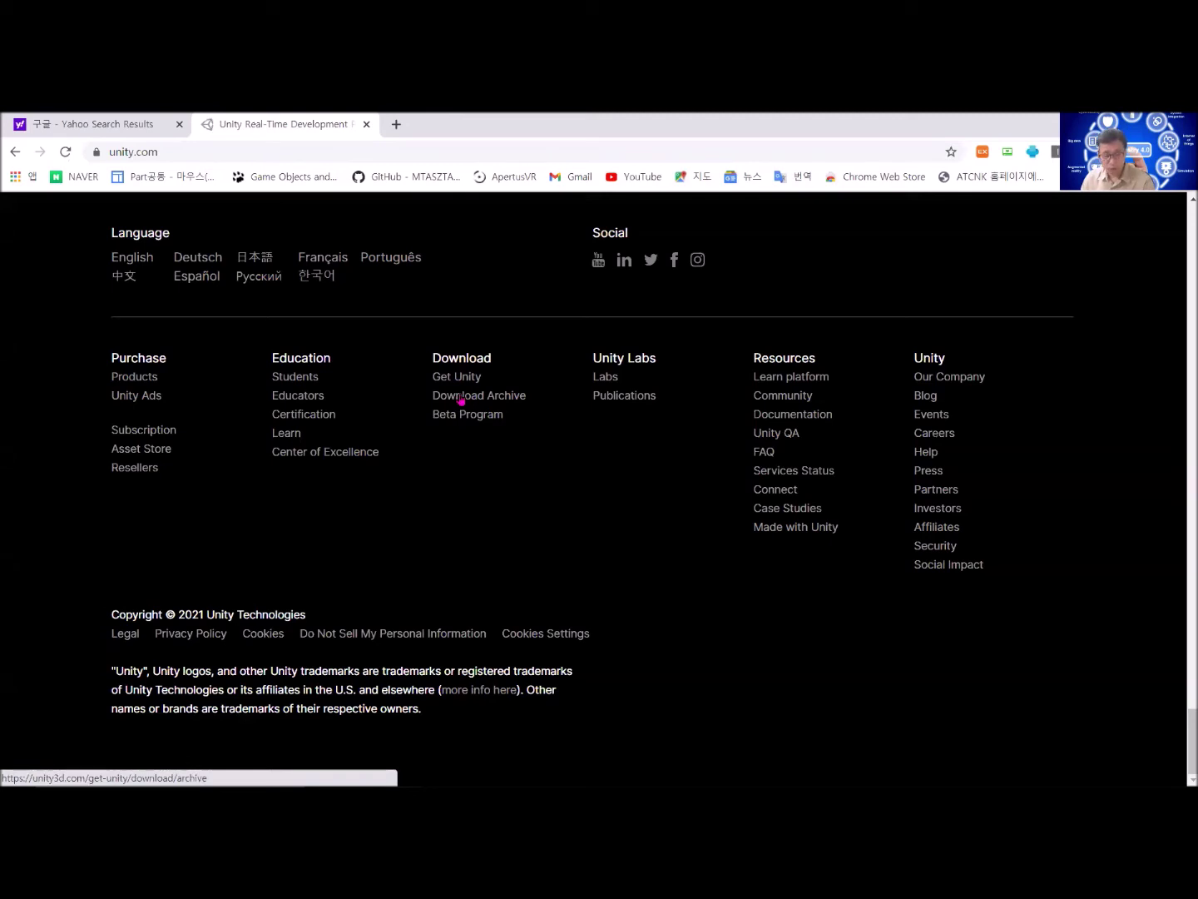
left_click(461, 399)
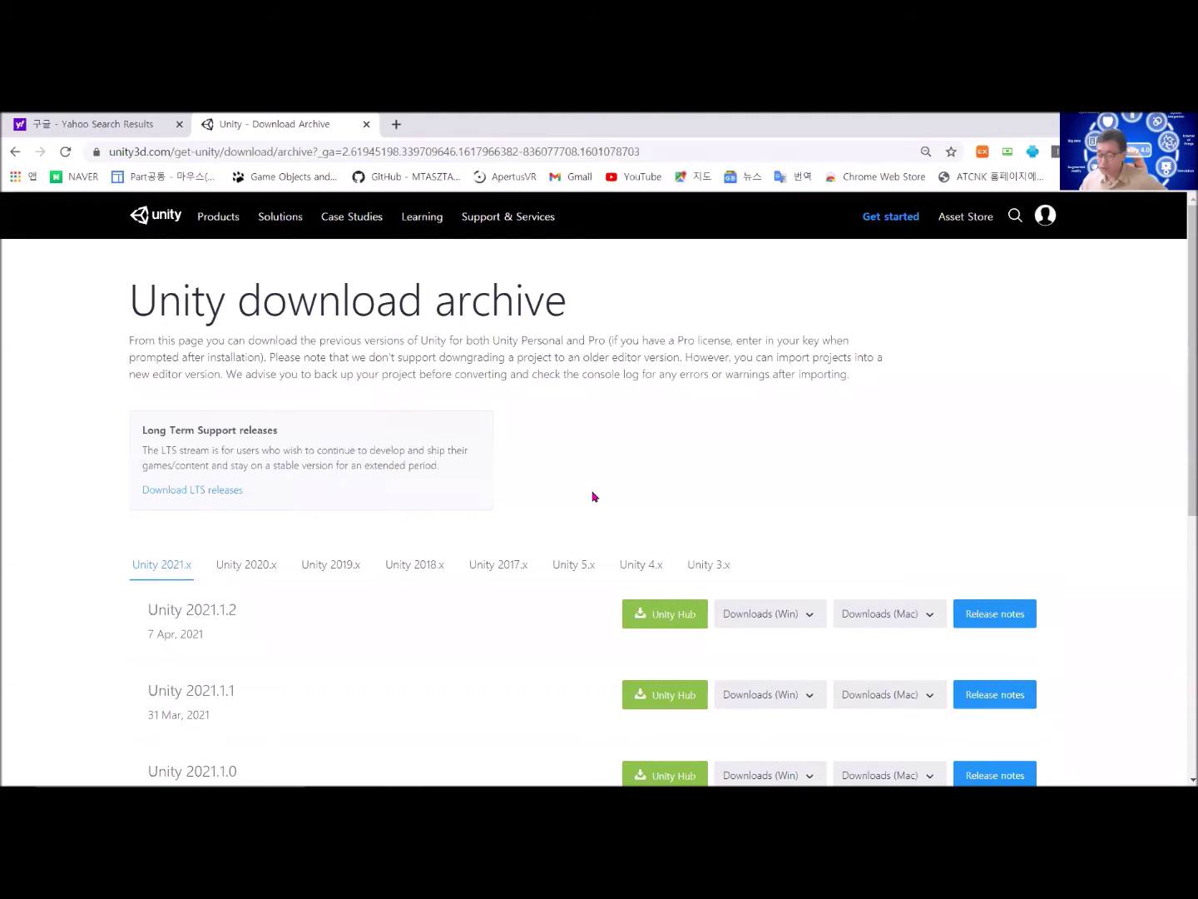
Step: Download the Windows Unity Installer for Unity 2017.4.40 from the archive and keep the file despite the browser warning
left_click(507, 566)
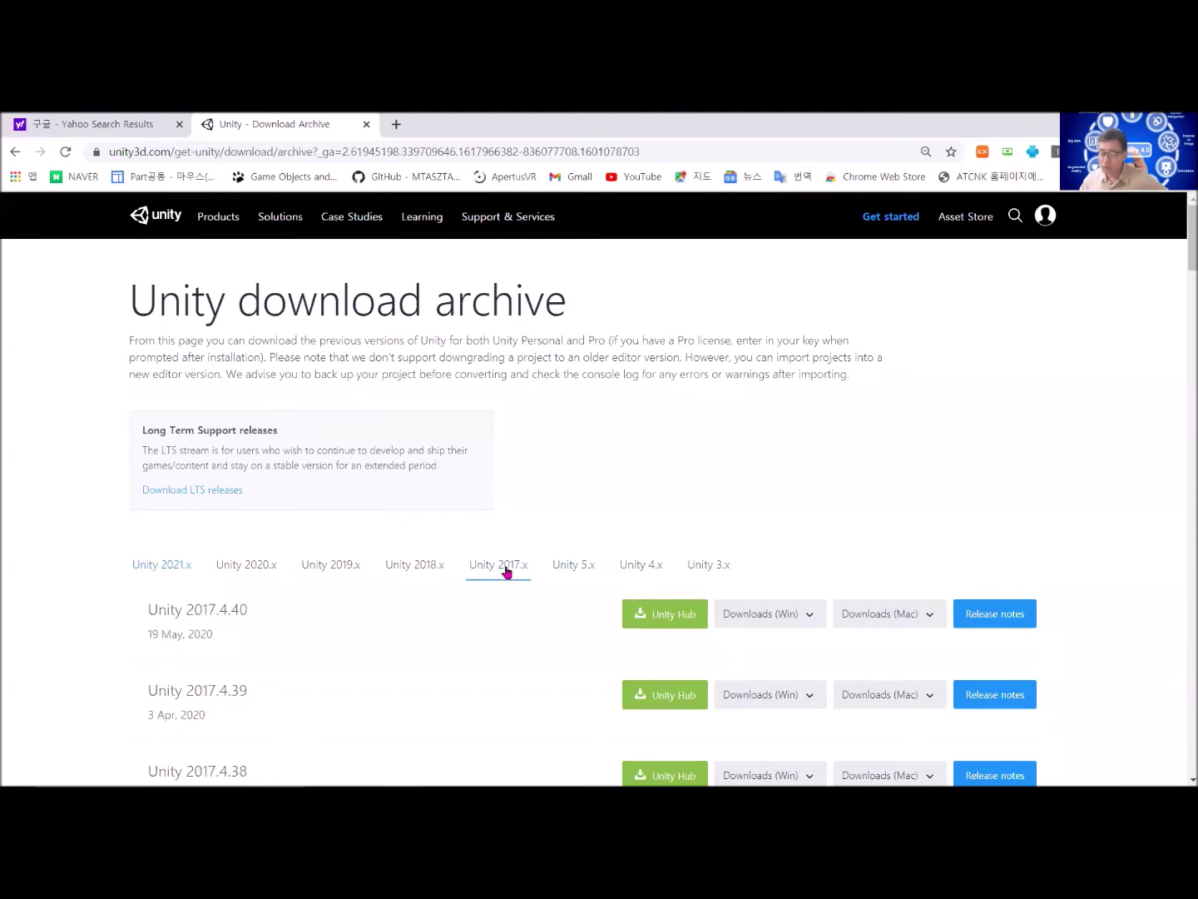
scroll(507, 570, "down", 2)
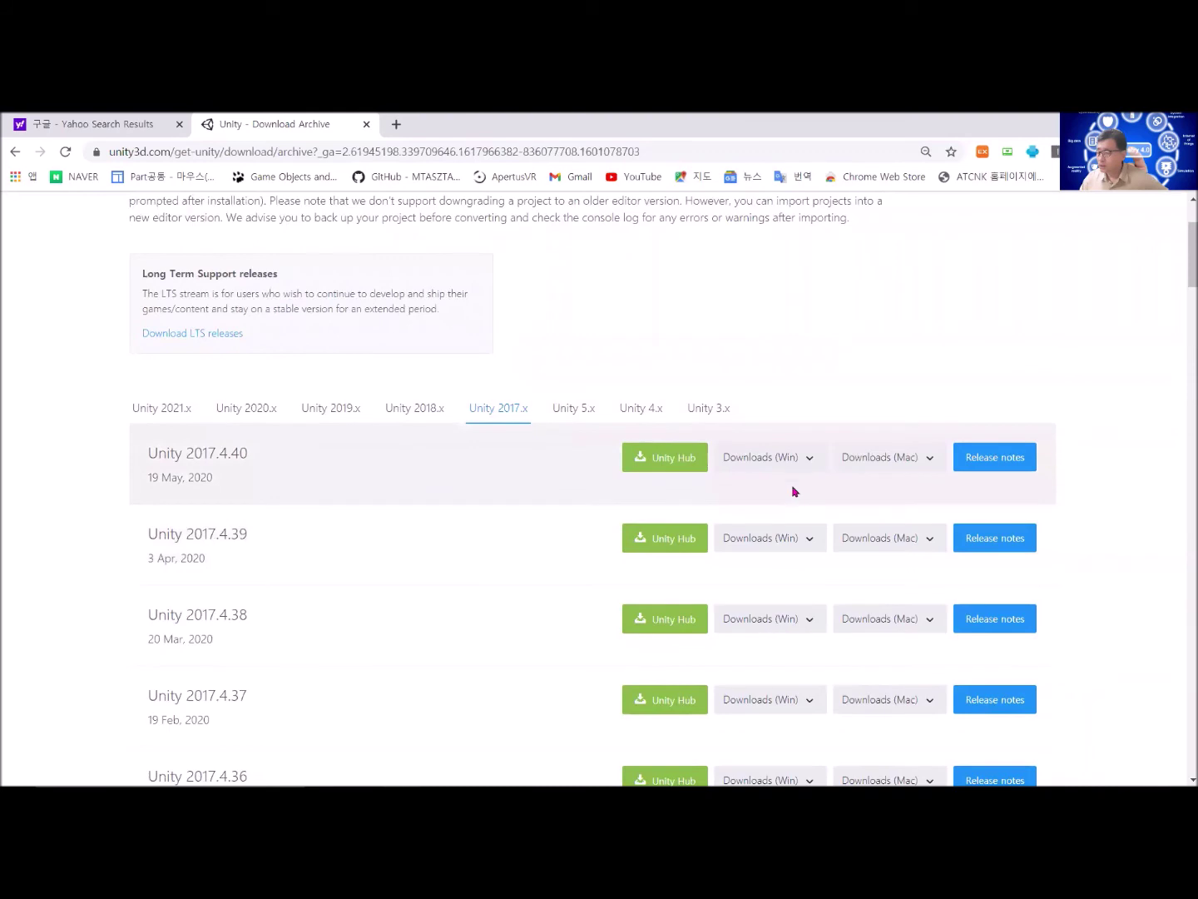
left_click(811, 463)
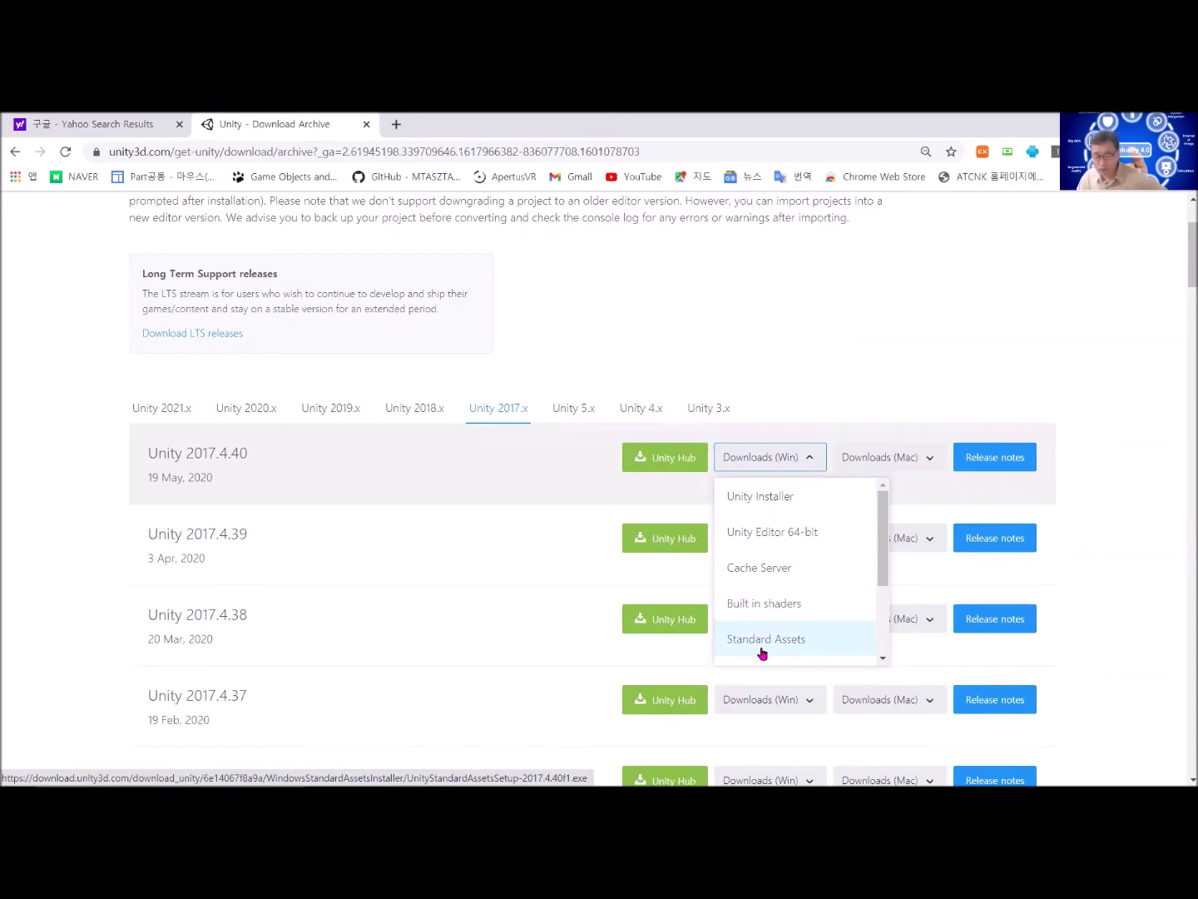
left_click(764, 496)
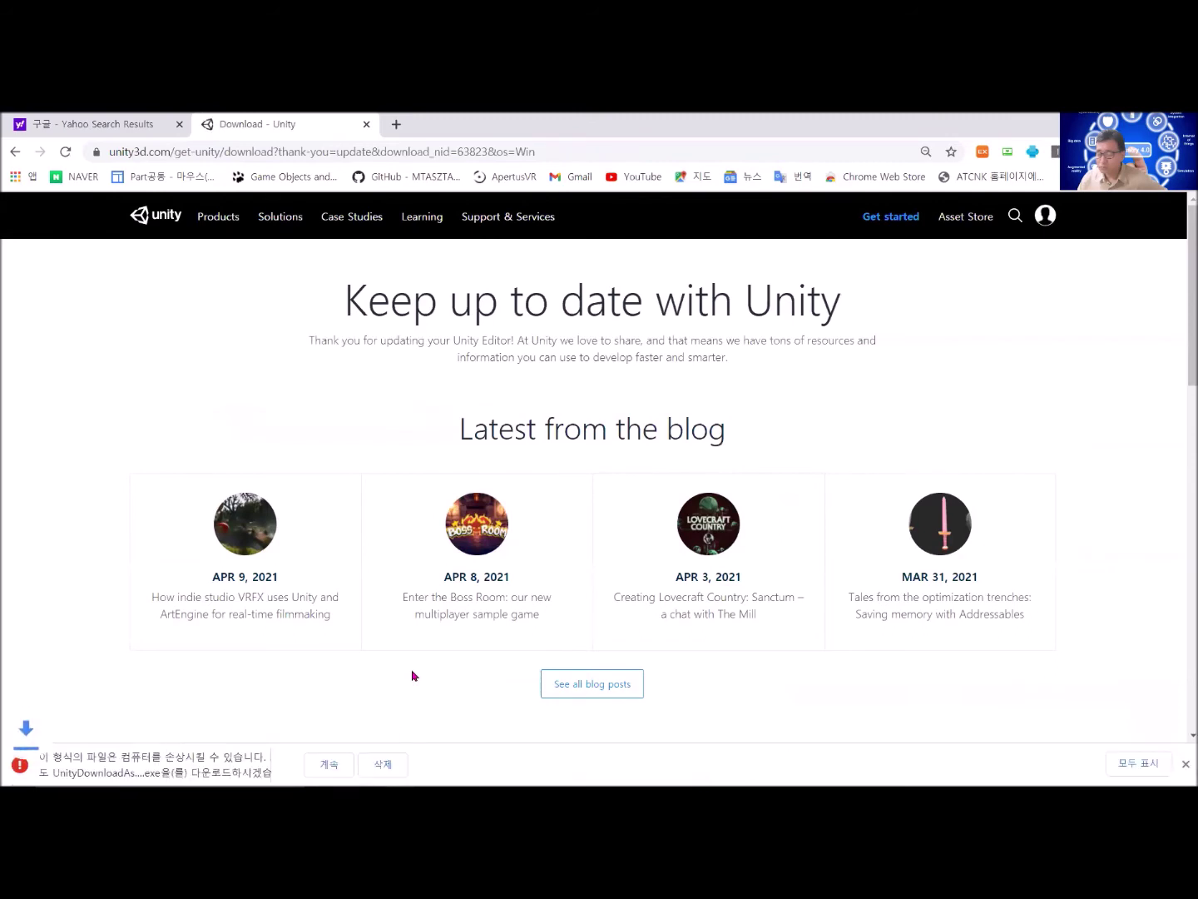
left_click(329, 764)
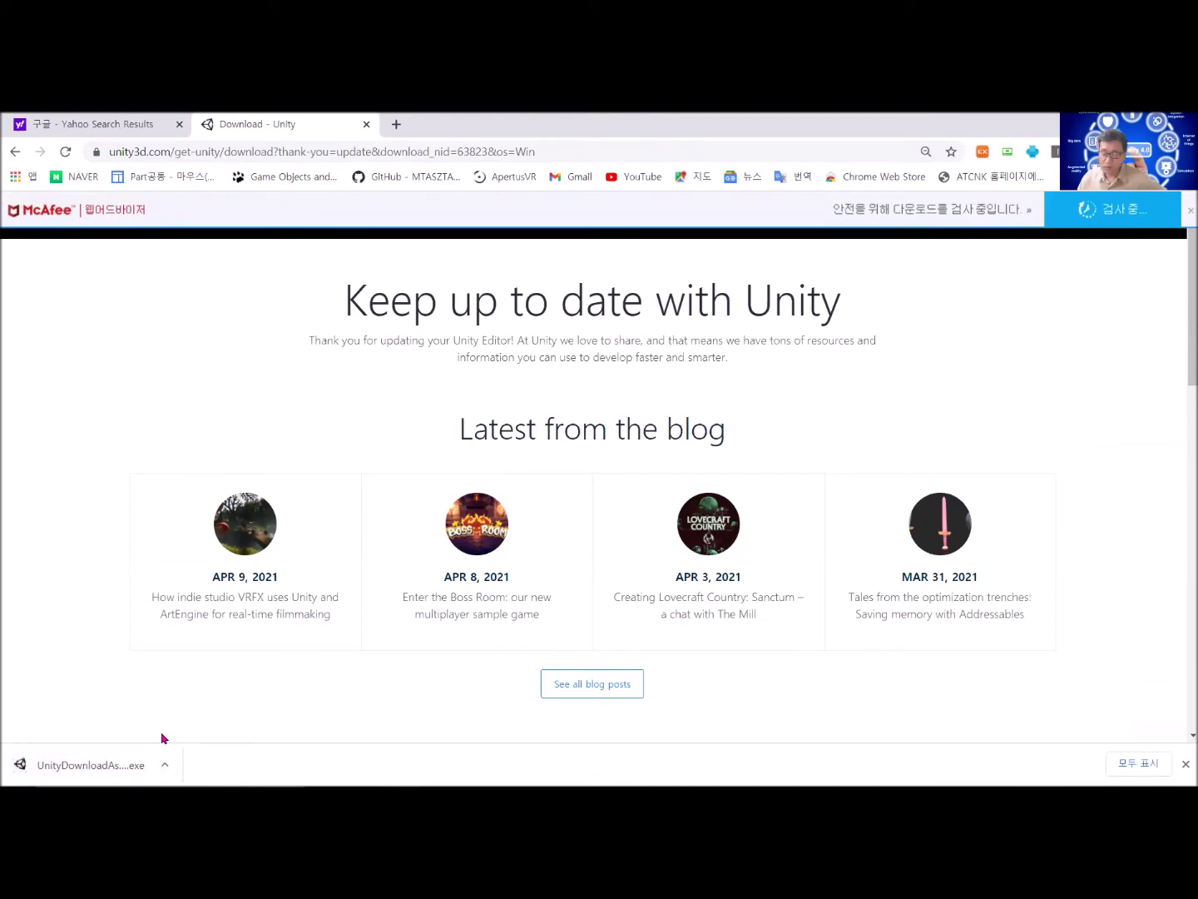
Step: Run the downloaded Unity 2017.4.40f1 Download Assistant and accept its license terms to reach the component selection
left_click(70, 764)
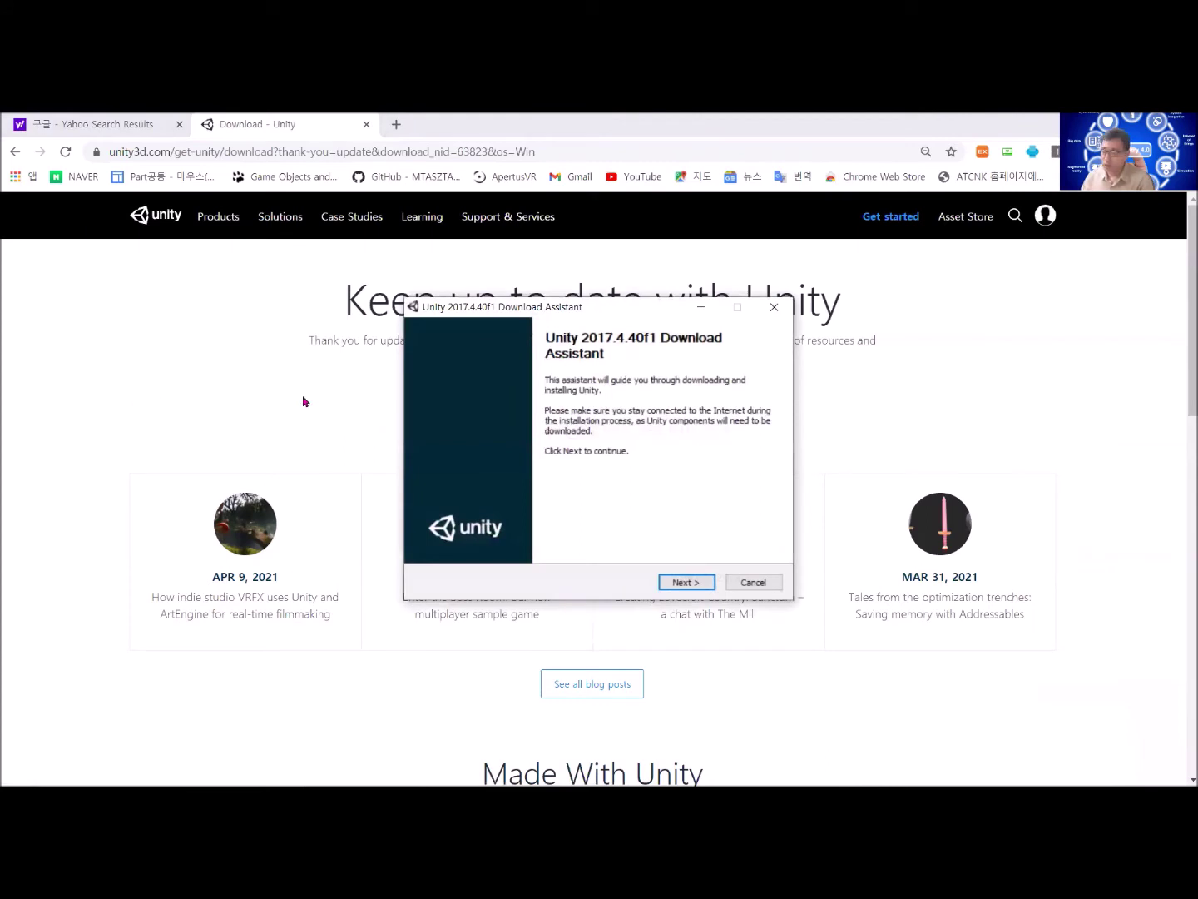
left_click(684, 584)
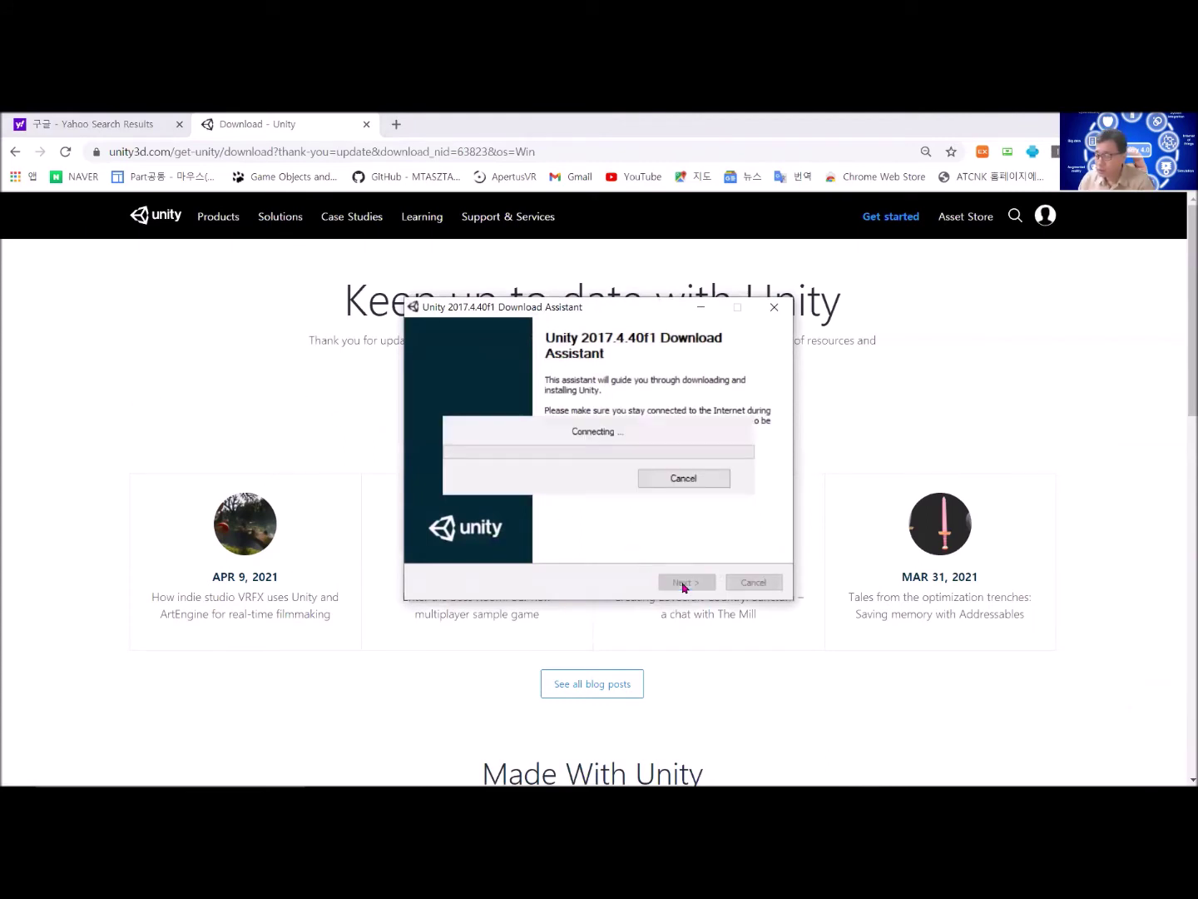
left_click(428, 535)
left_click(685, 585)
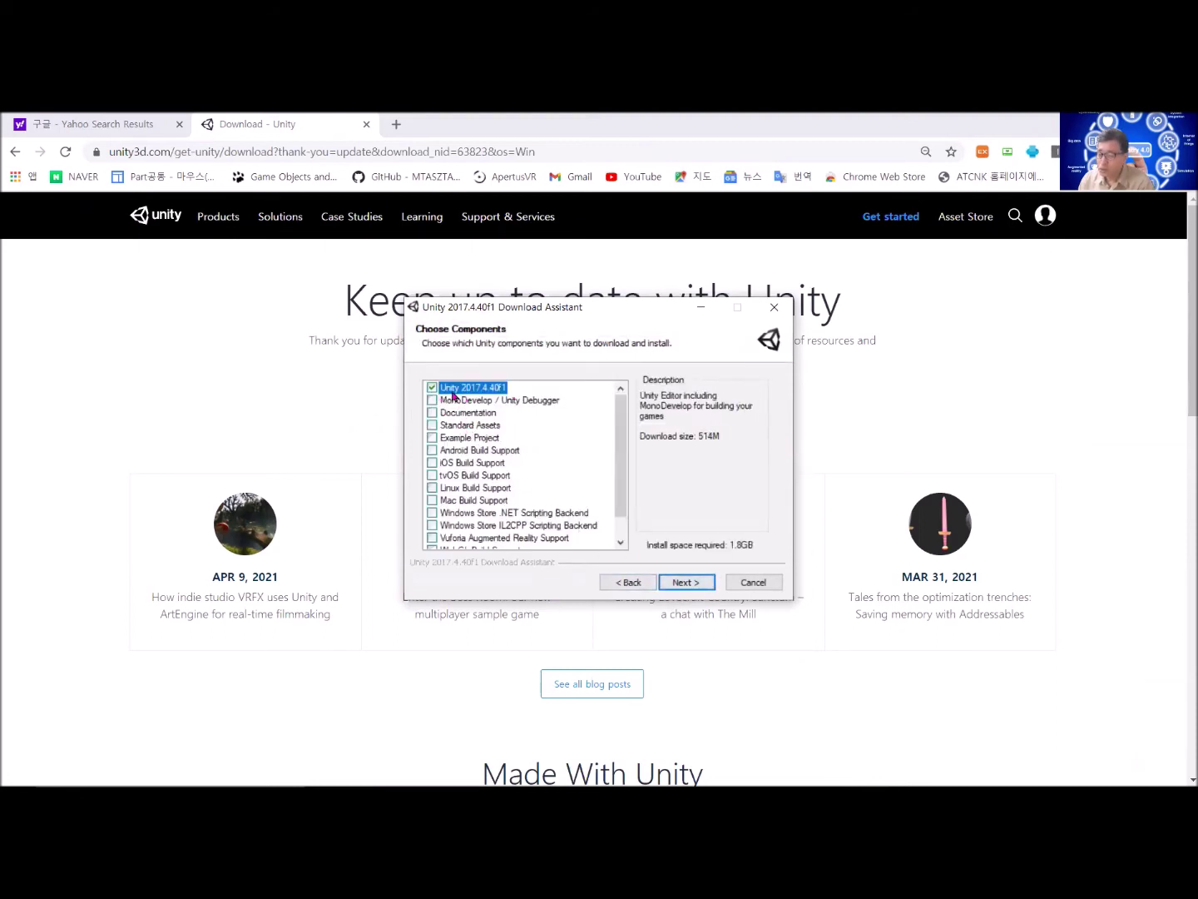
Step: Deselect the Unity 2017.4.40f1 component, select only MonoDevelop / Unity Debugger, and continue to the install locations
left_click(431, 388)
scroll(479, 454, "down", 1)
scroll(475, 474, "up", 1)
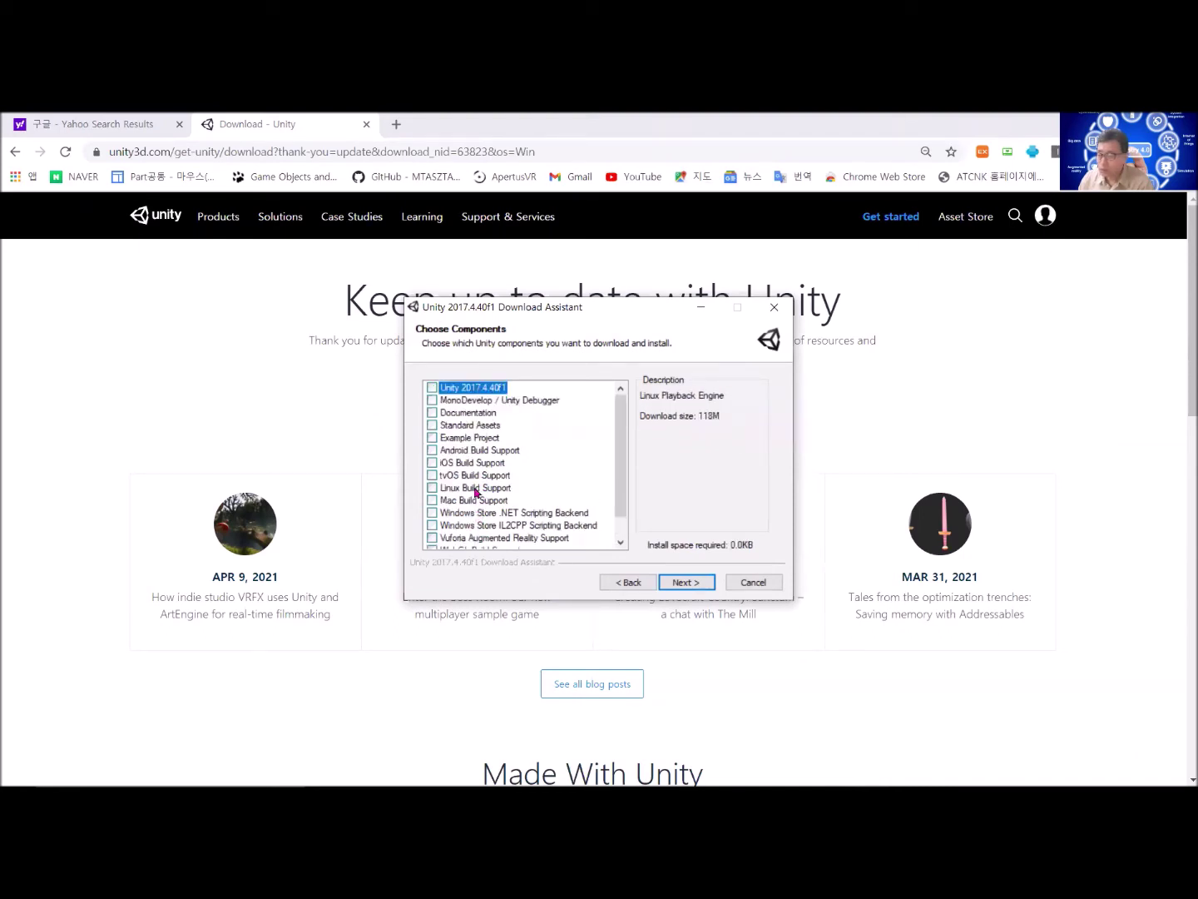
left_click(431, 400)
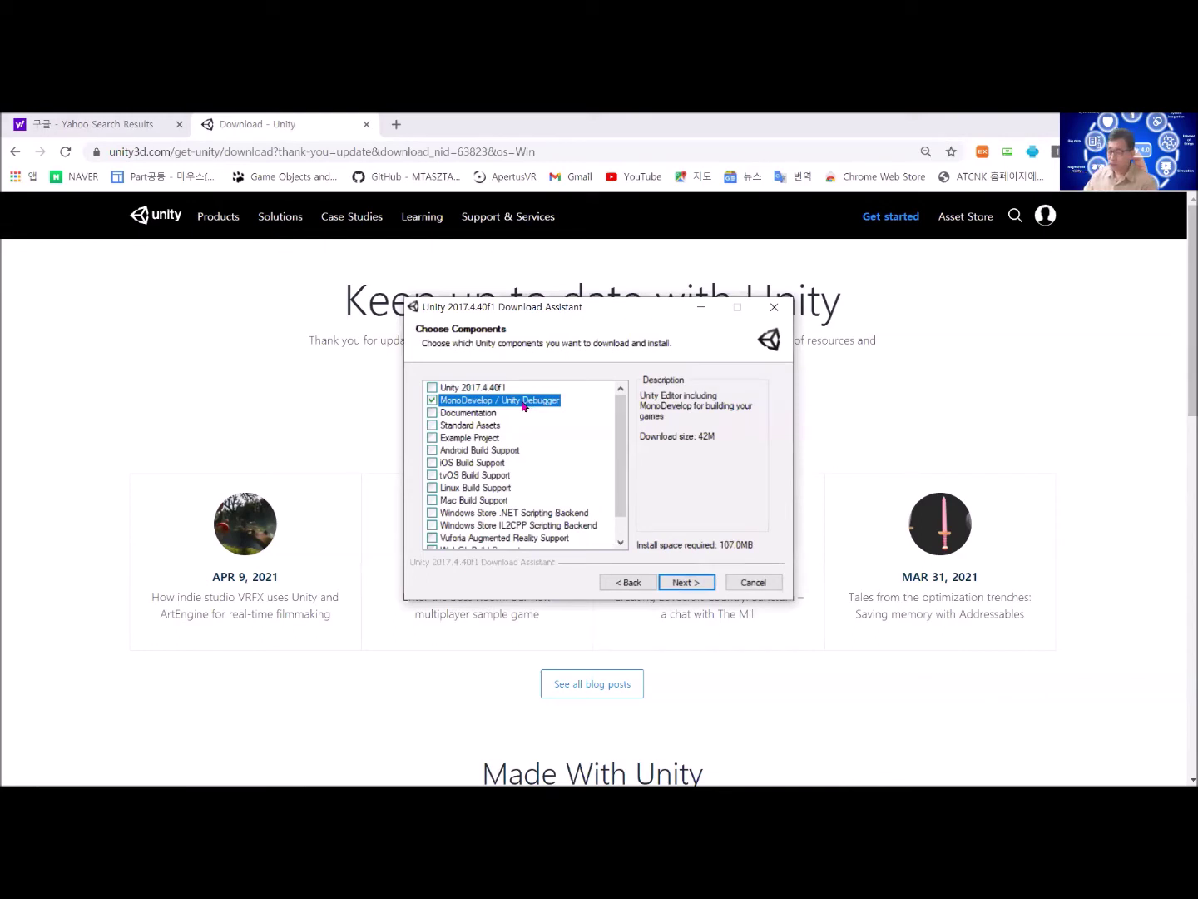
left_click(685, 582)
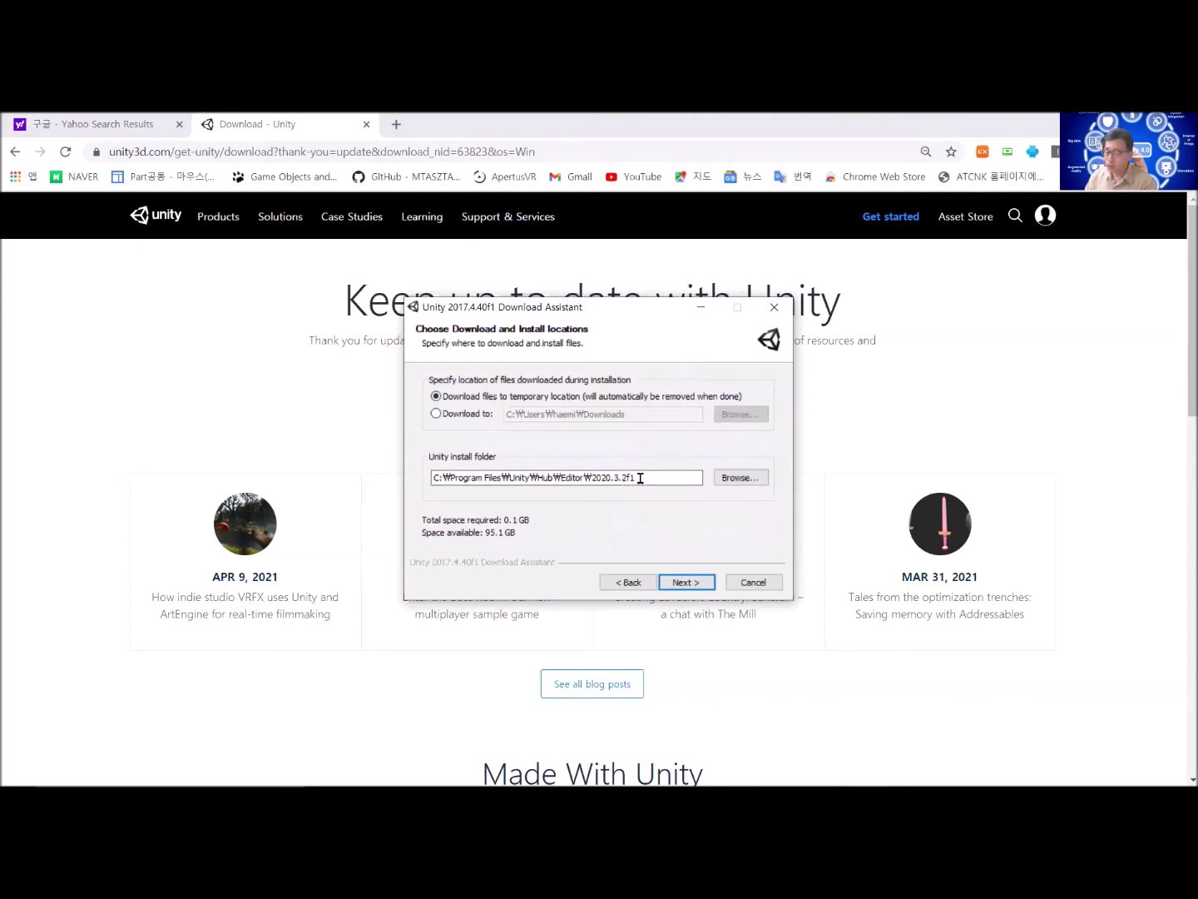
Step: Set the Unity install folder to C:\Program Files\Unity\Hub\Editor\2020.2.7f1 and continue the setup
left_click(733, 477)
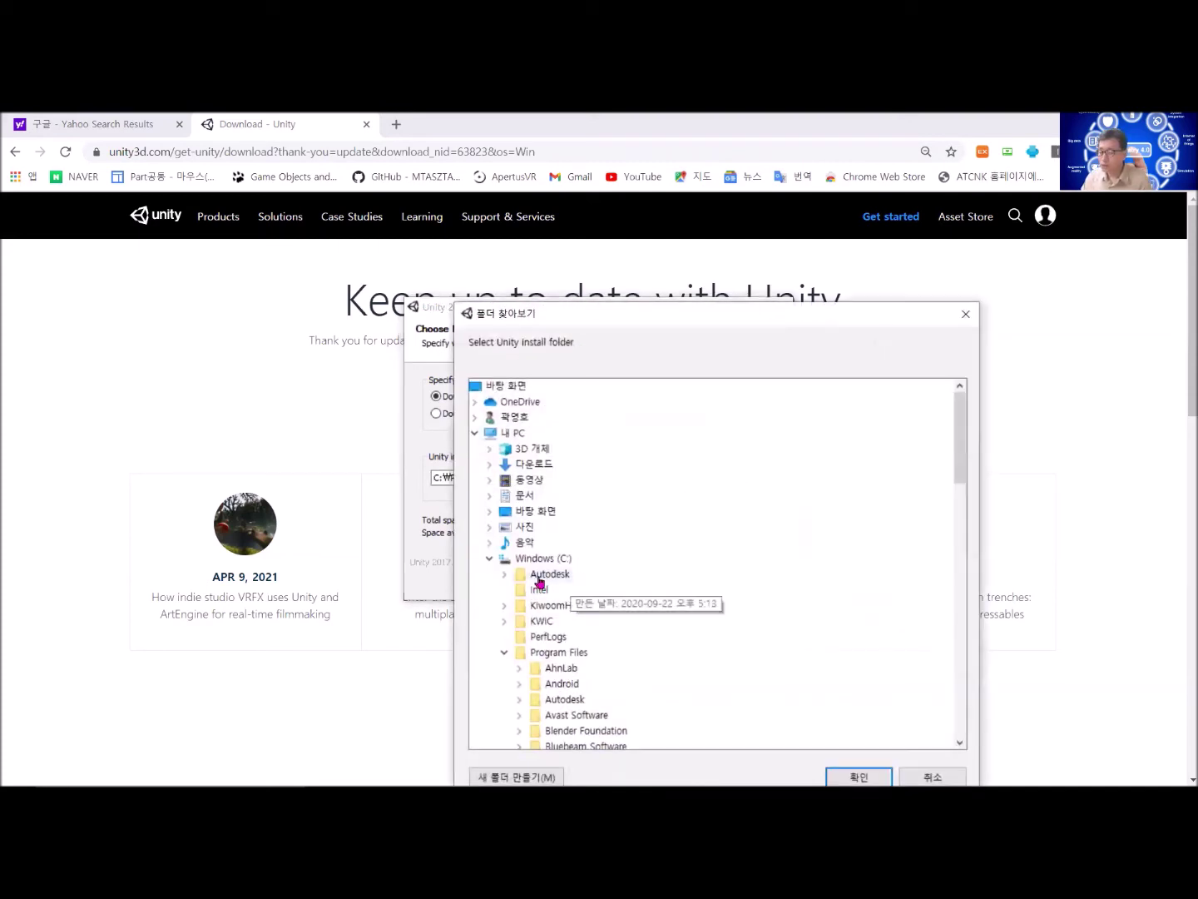
scroll(533, 645, "down", 2)
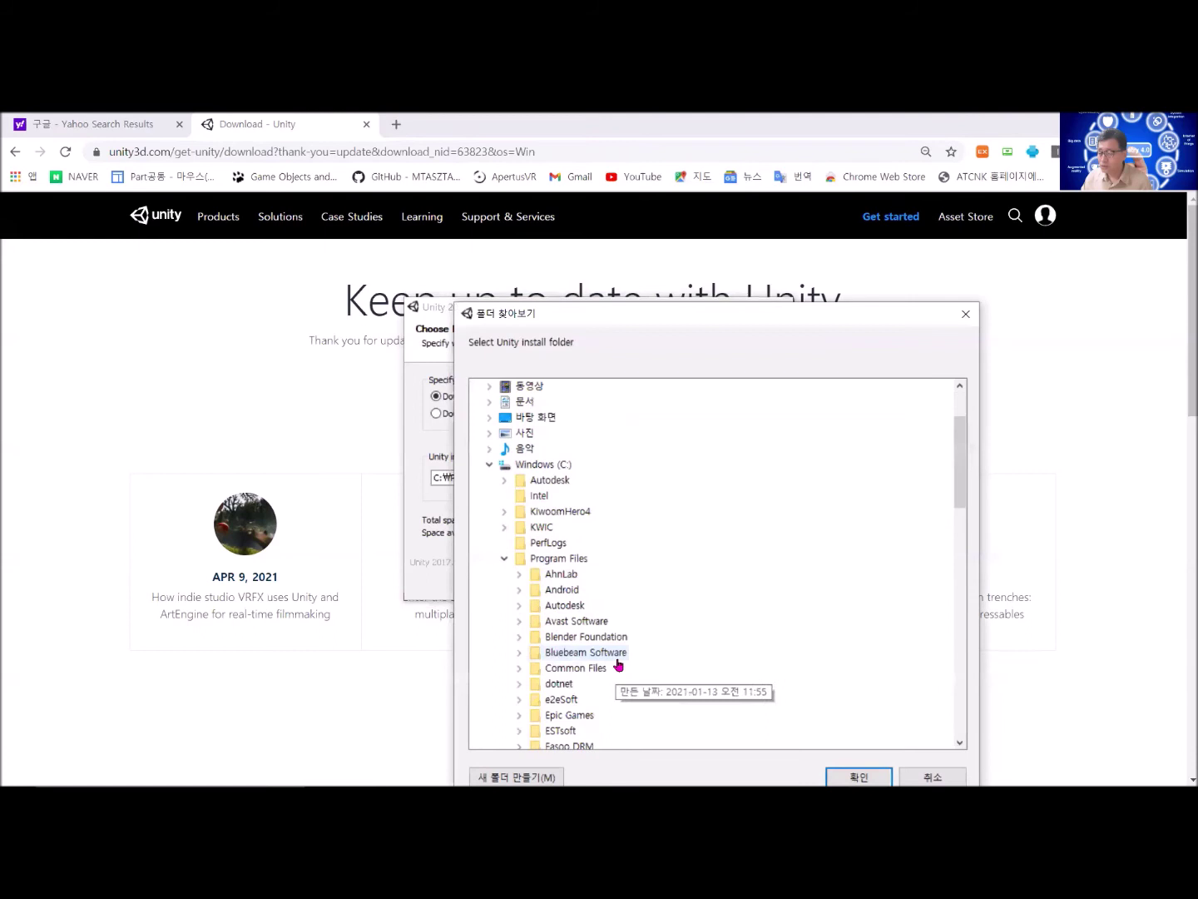
scroll(619, 662, "down", 2)
scroll(624, 657, "down", 9)
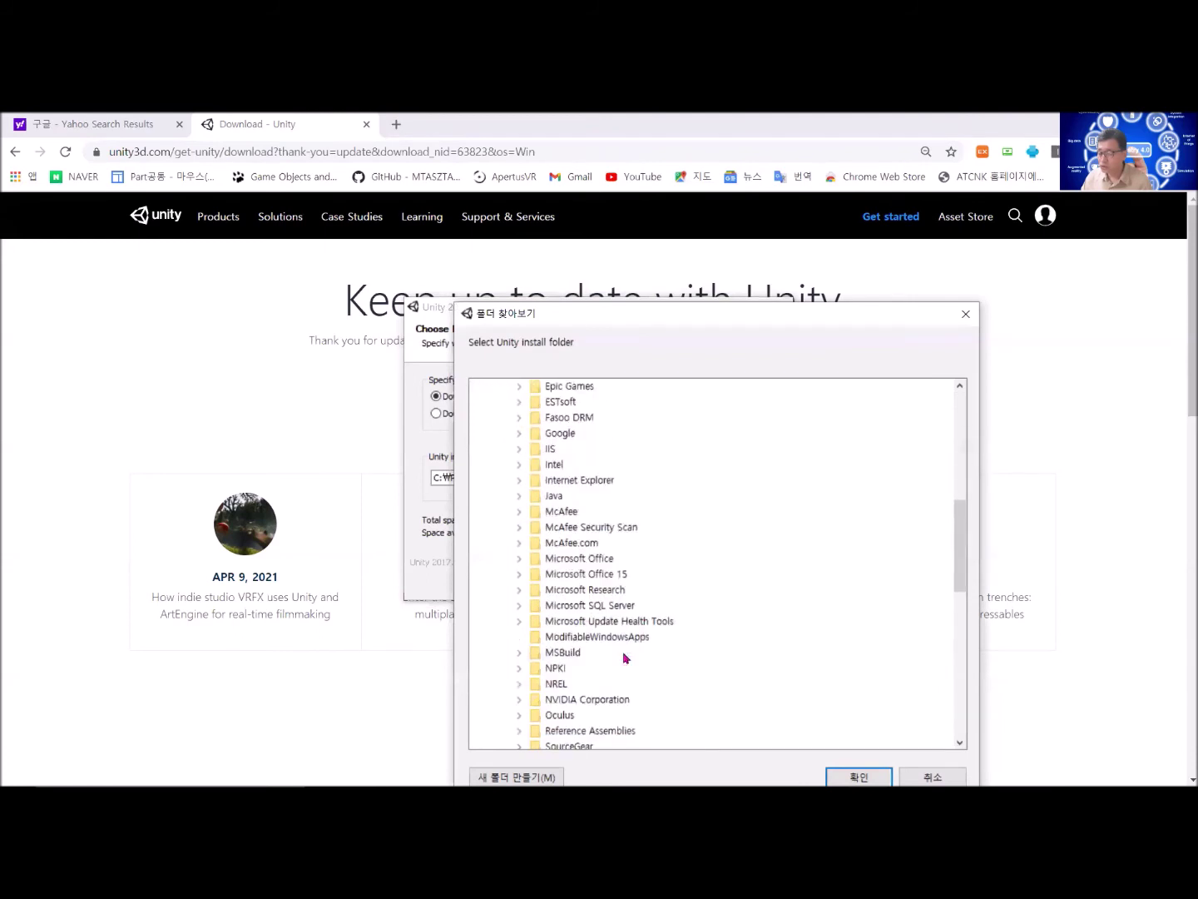
scroll(623, 658, "down", 2)
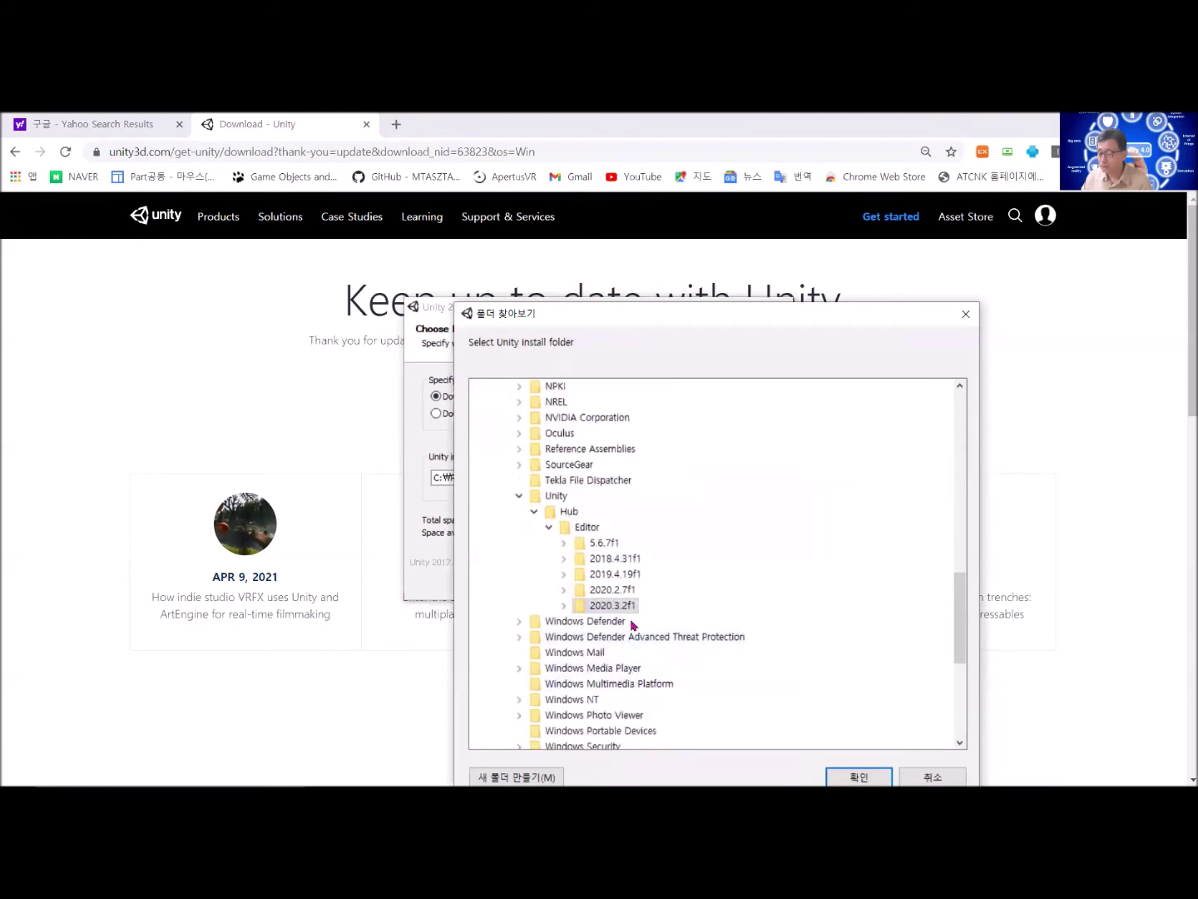
double_click(614, 589)
scroll(665, 601, "up", 3)
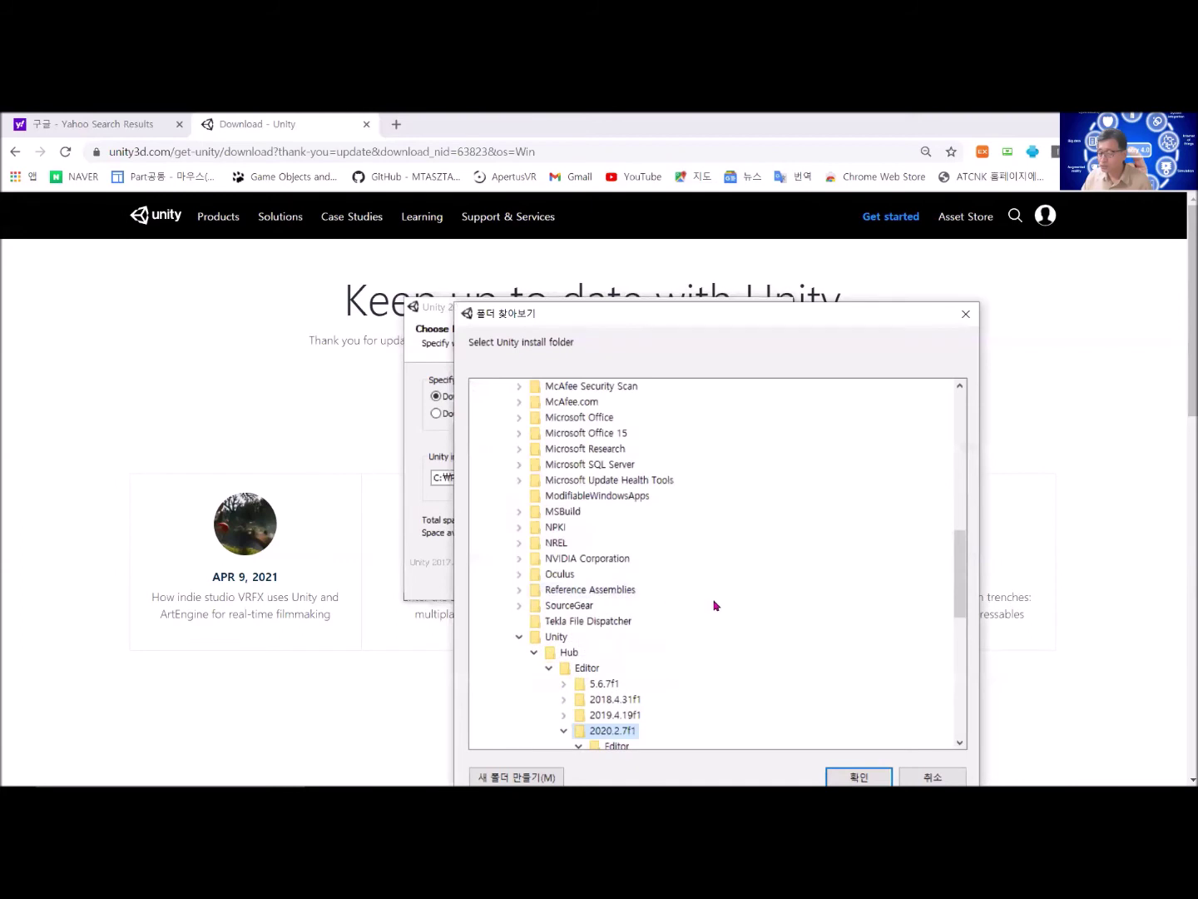
scroll(708, 612, "down", 2)
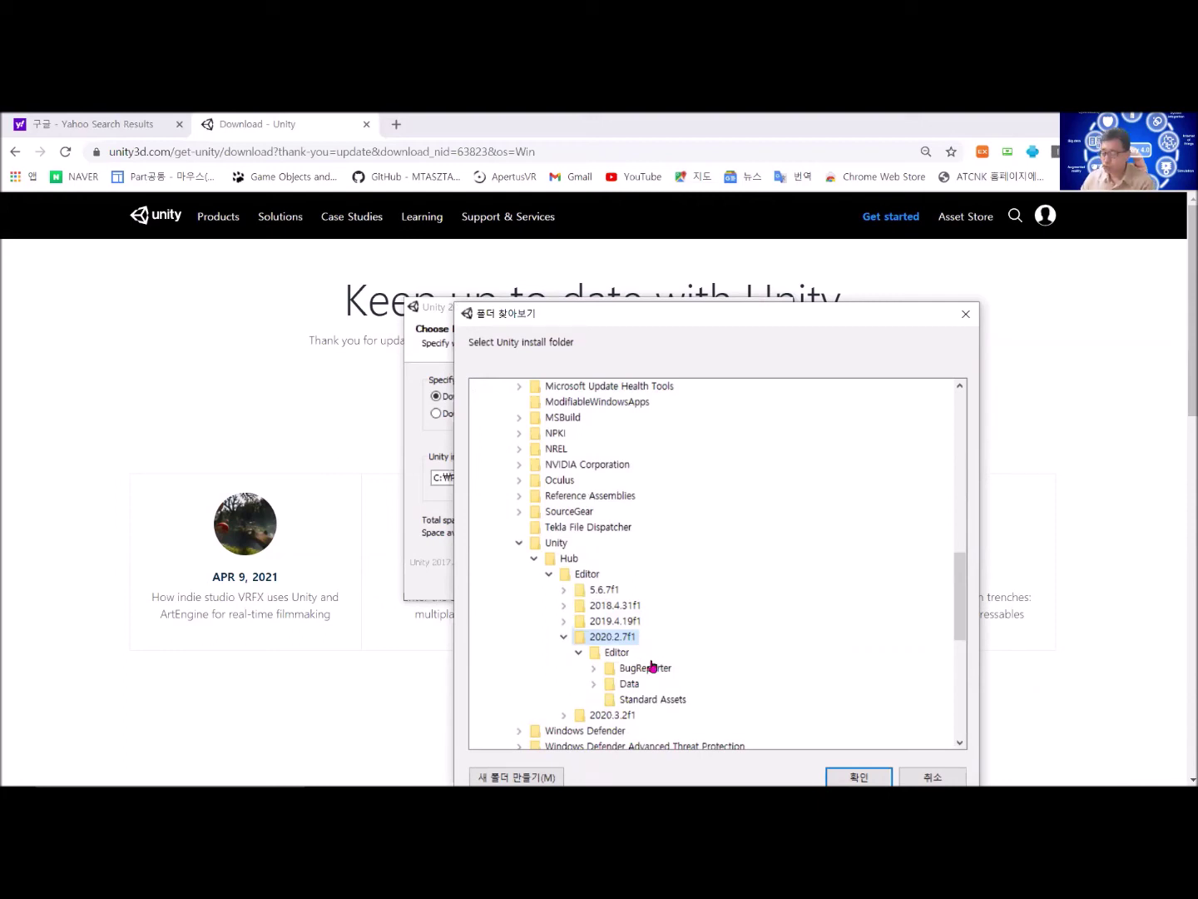
left_click(857, 775)
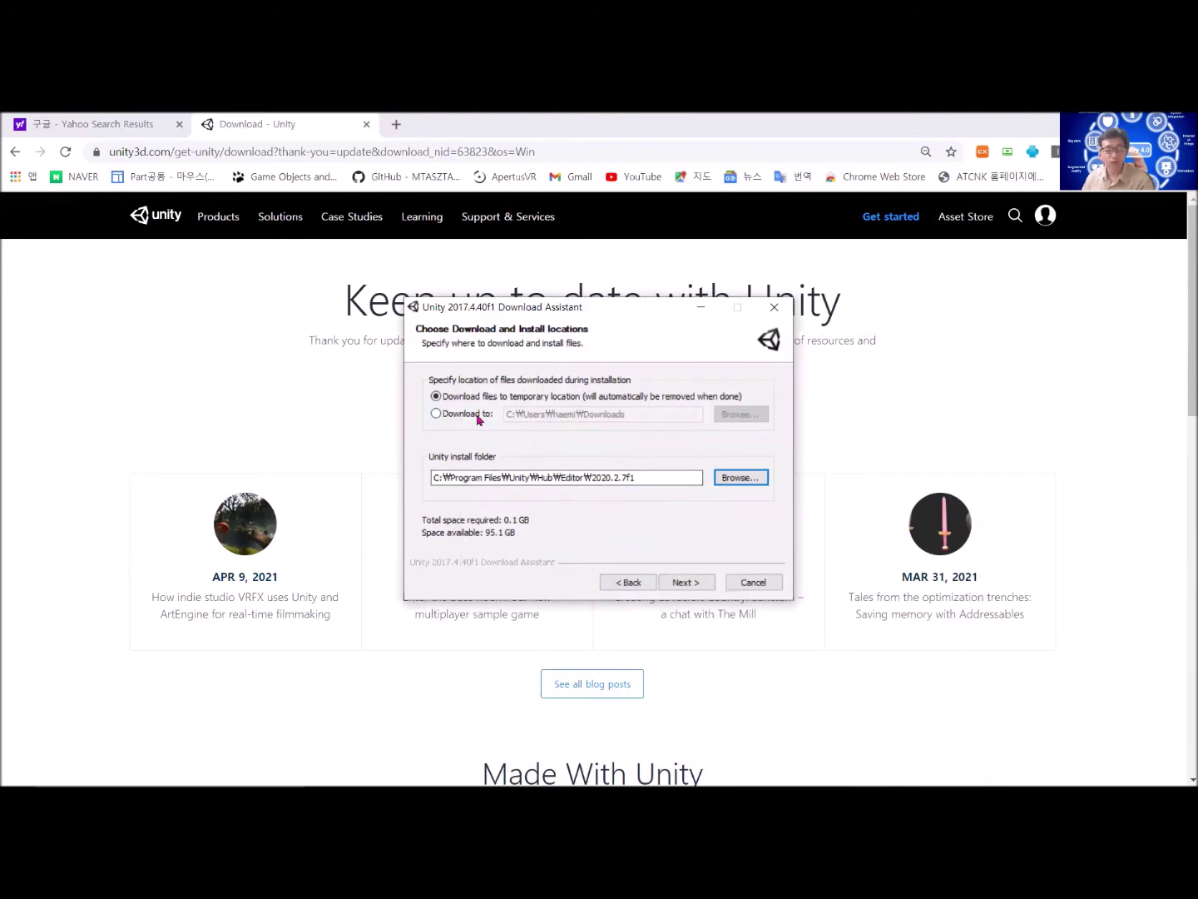
left_click(695, 583)
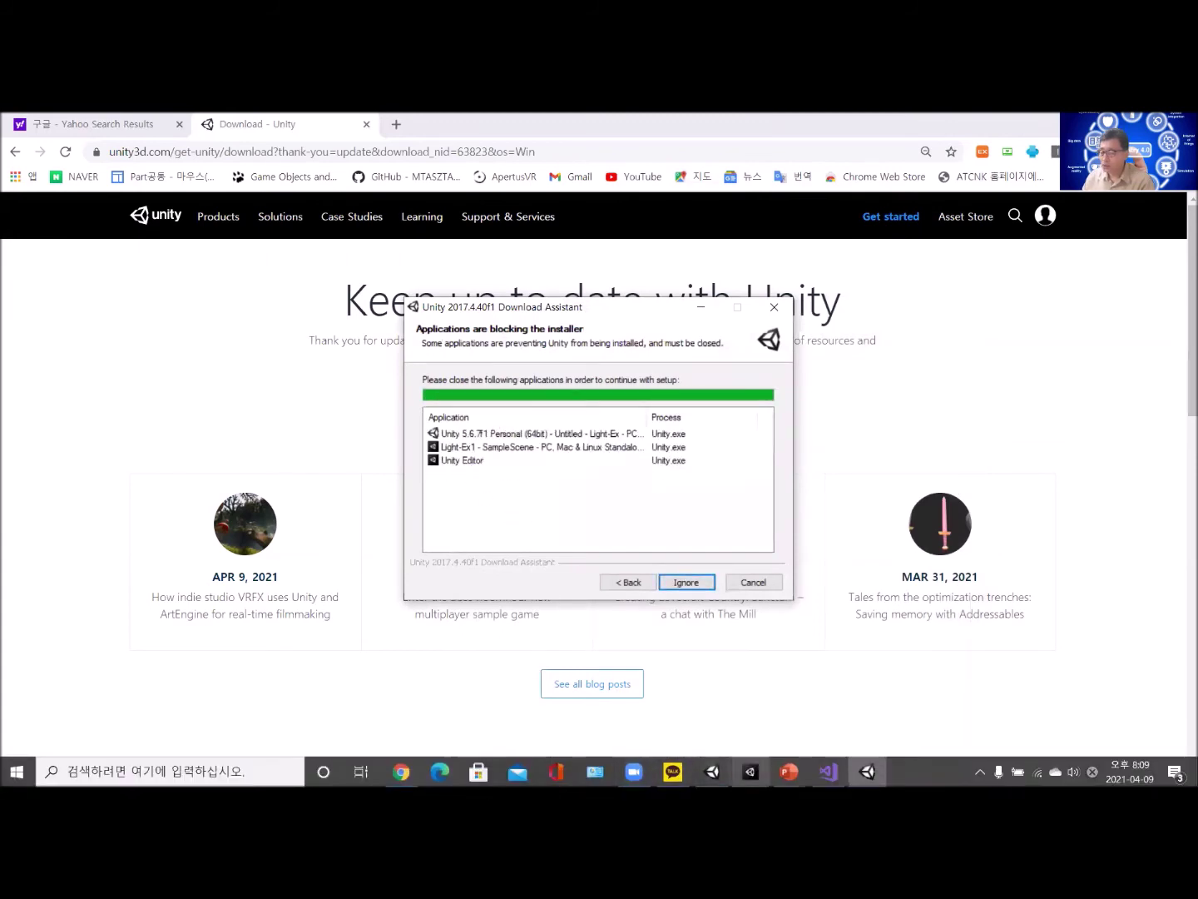
Step: Switch to the Unity editor with Light-Ex1, save SampleScene, and close the editor so it no longer blocks the installer
left_click(713, 773)
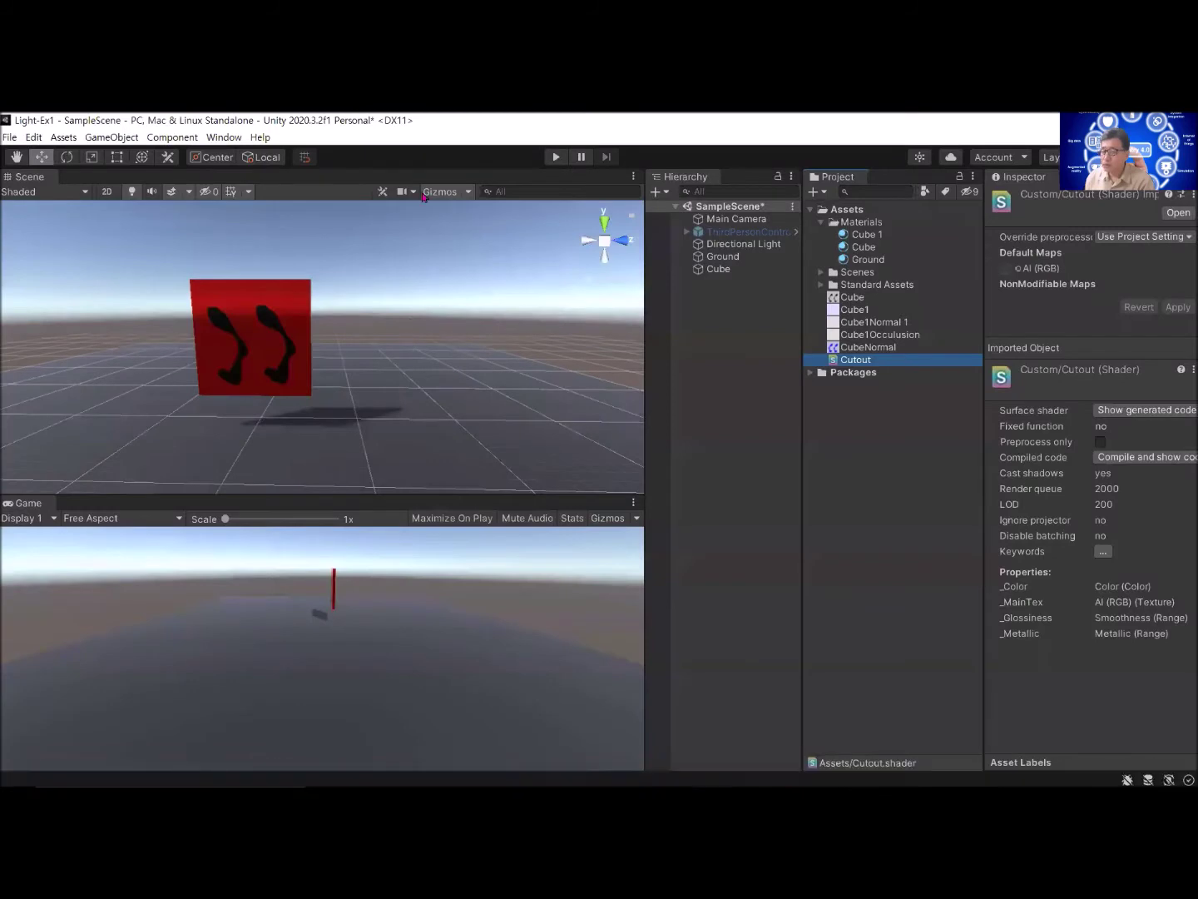
left_click(737, 207)
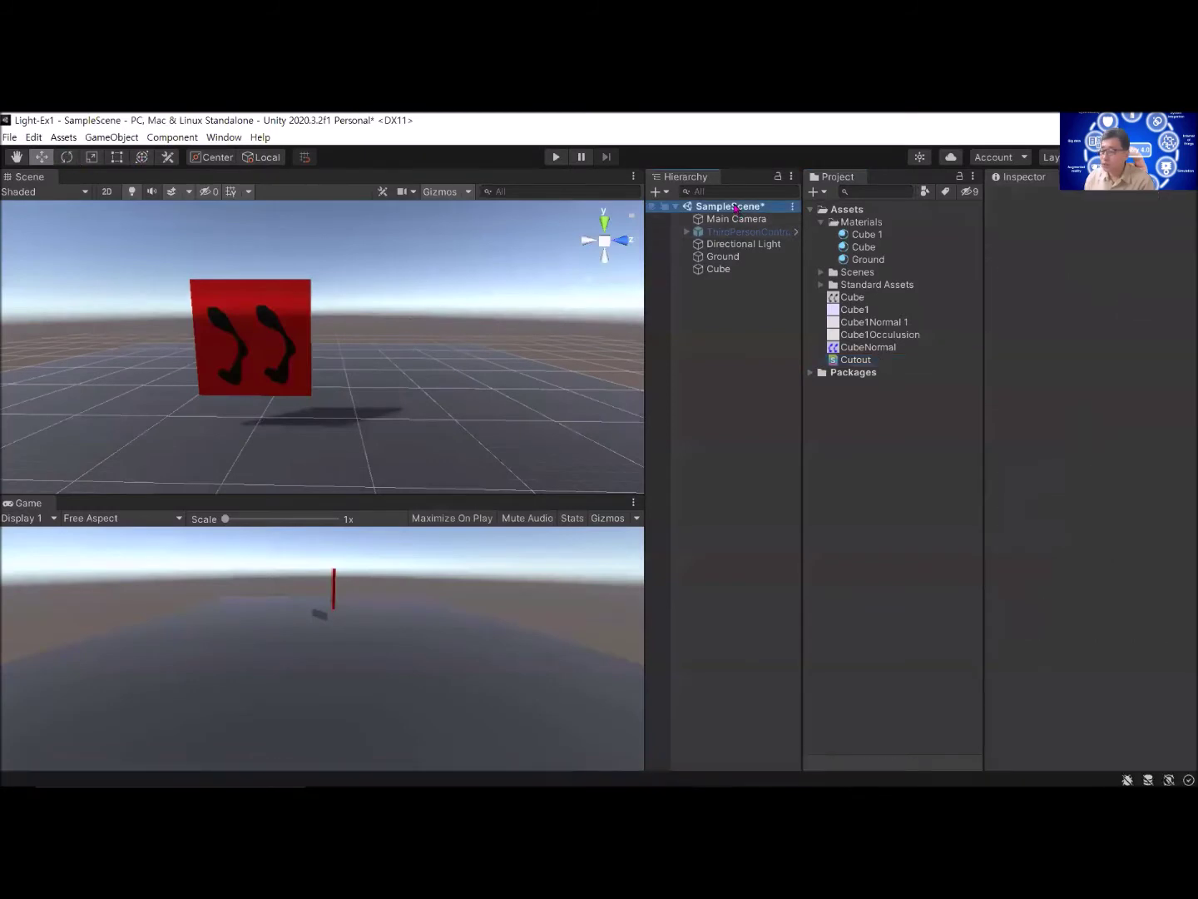
right_click(736, 207)
left_click(783, 232)
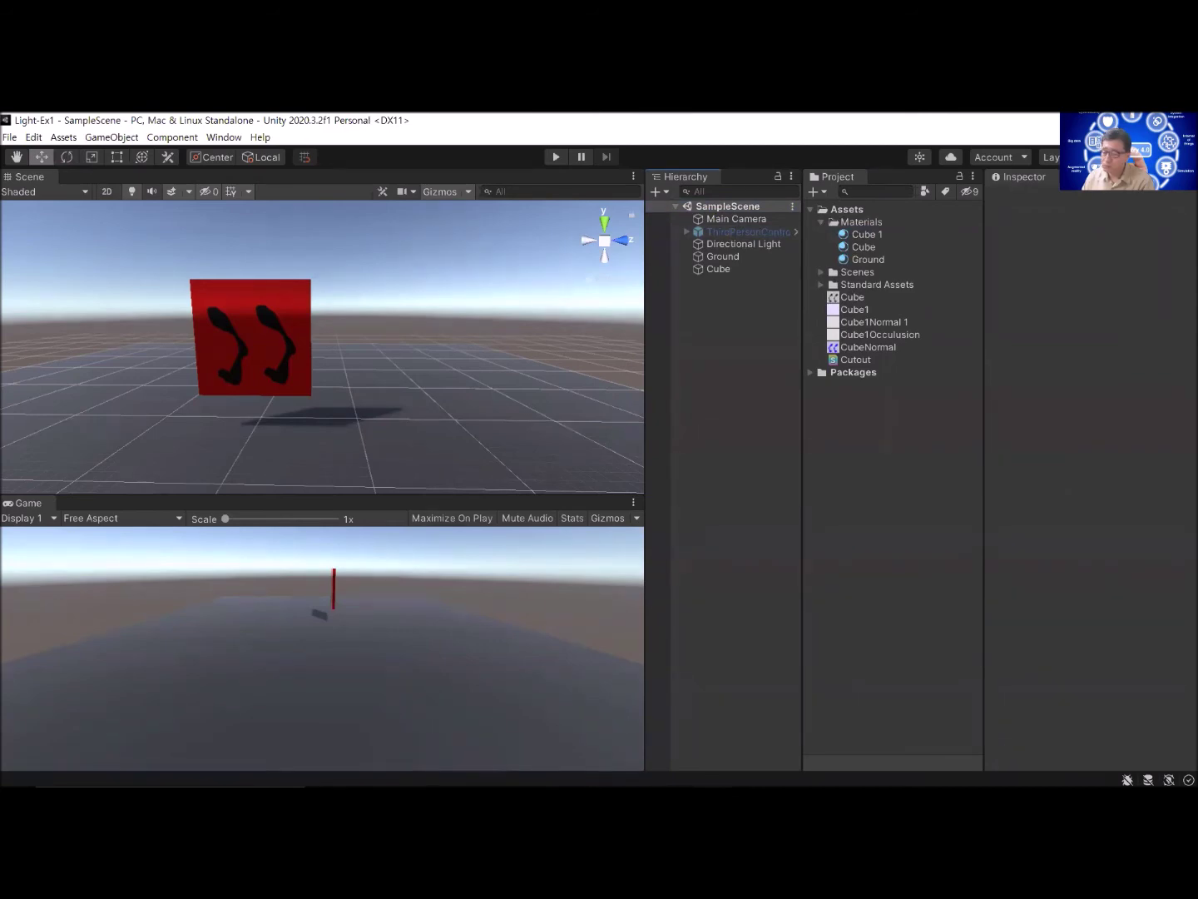
key("alt+F4")
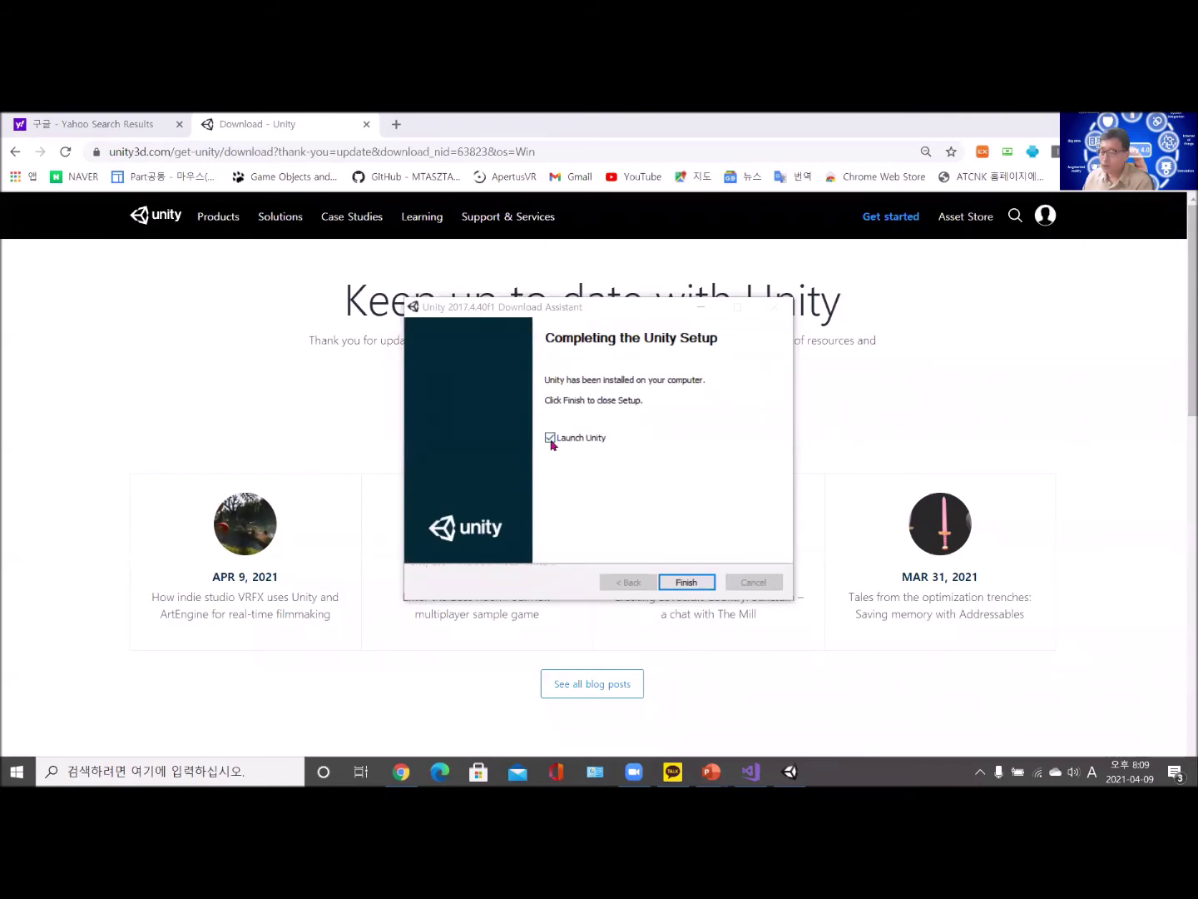
Step: Finish the Unity setup with Launch Unity deselected, and reopen the Light-Ex1 project from Unity Hub
left_click(551, 438)
left_click(687, 582)
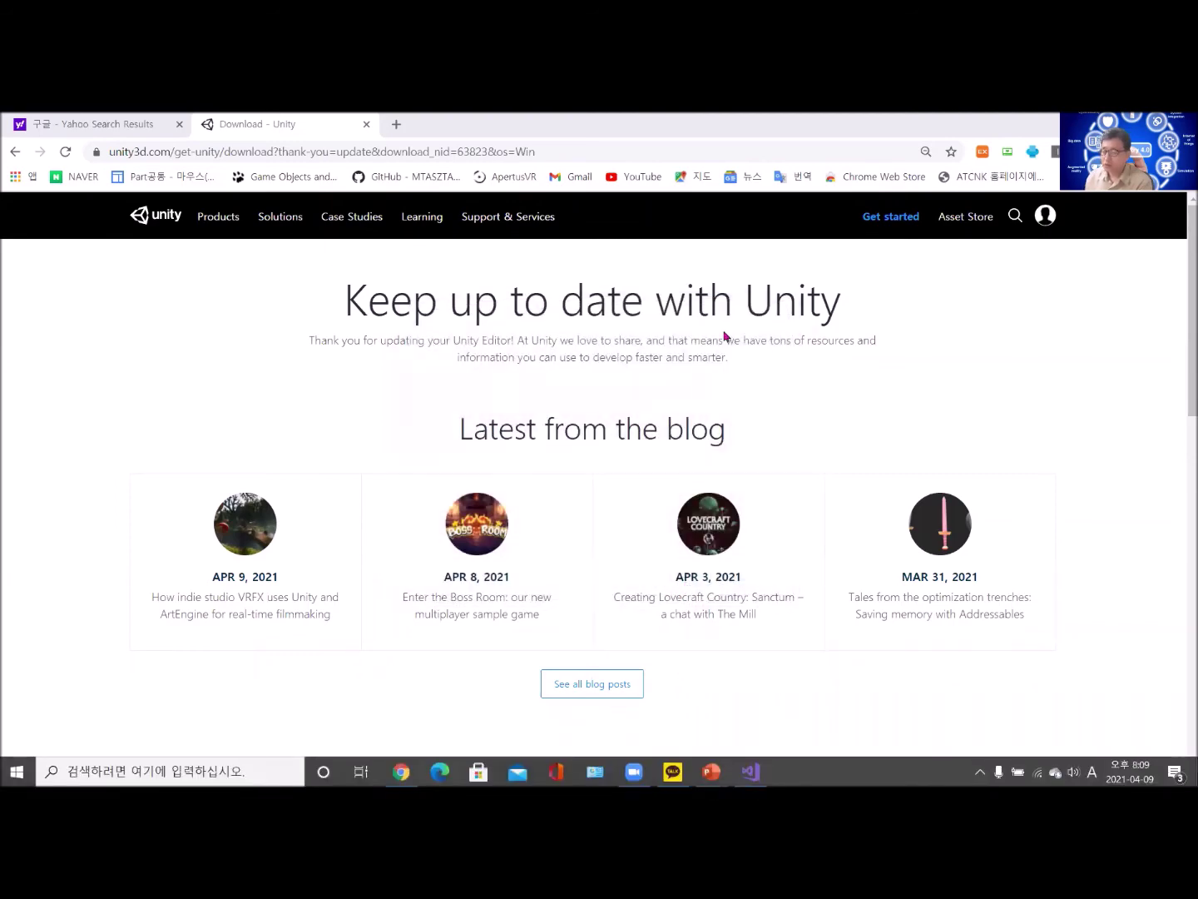
key("super+d")
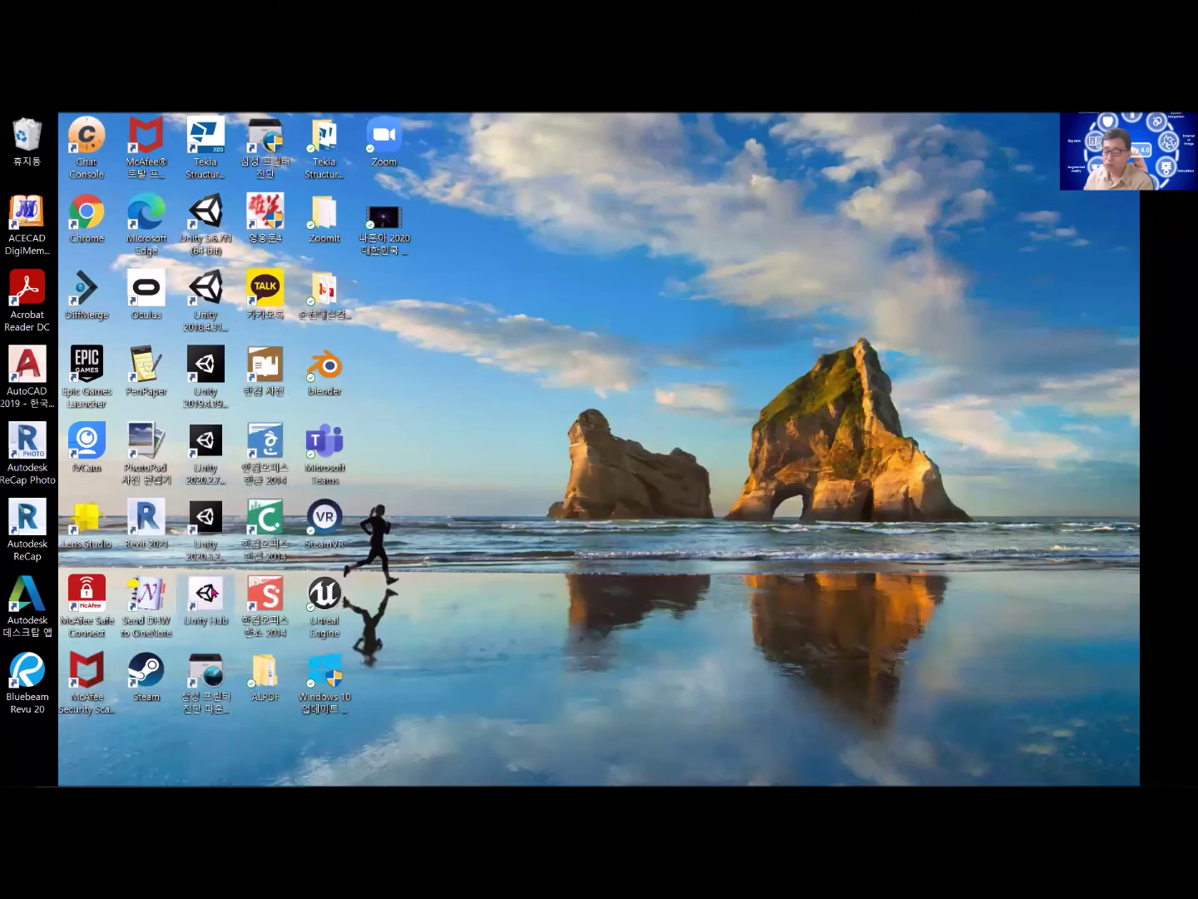
double_click(214, 592)
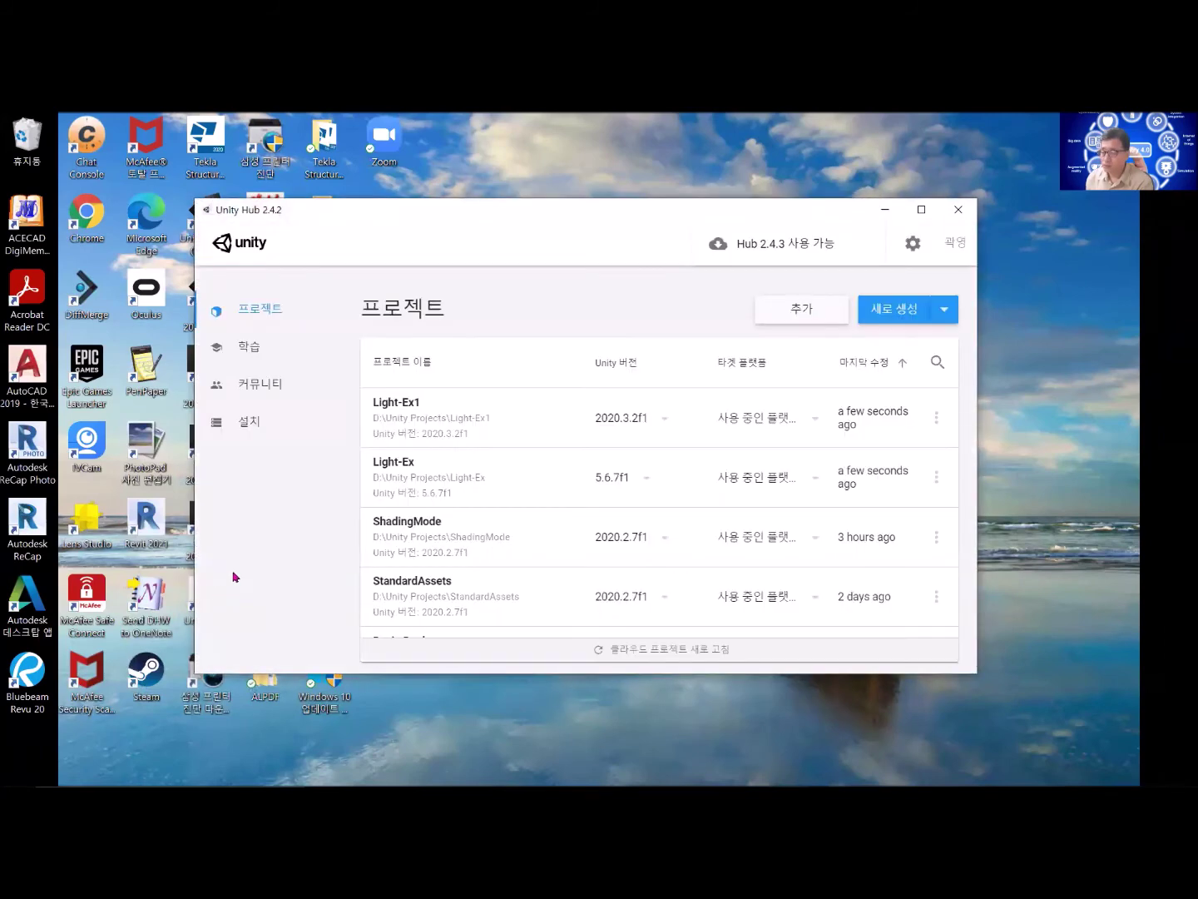
left_click(420, 408)
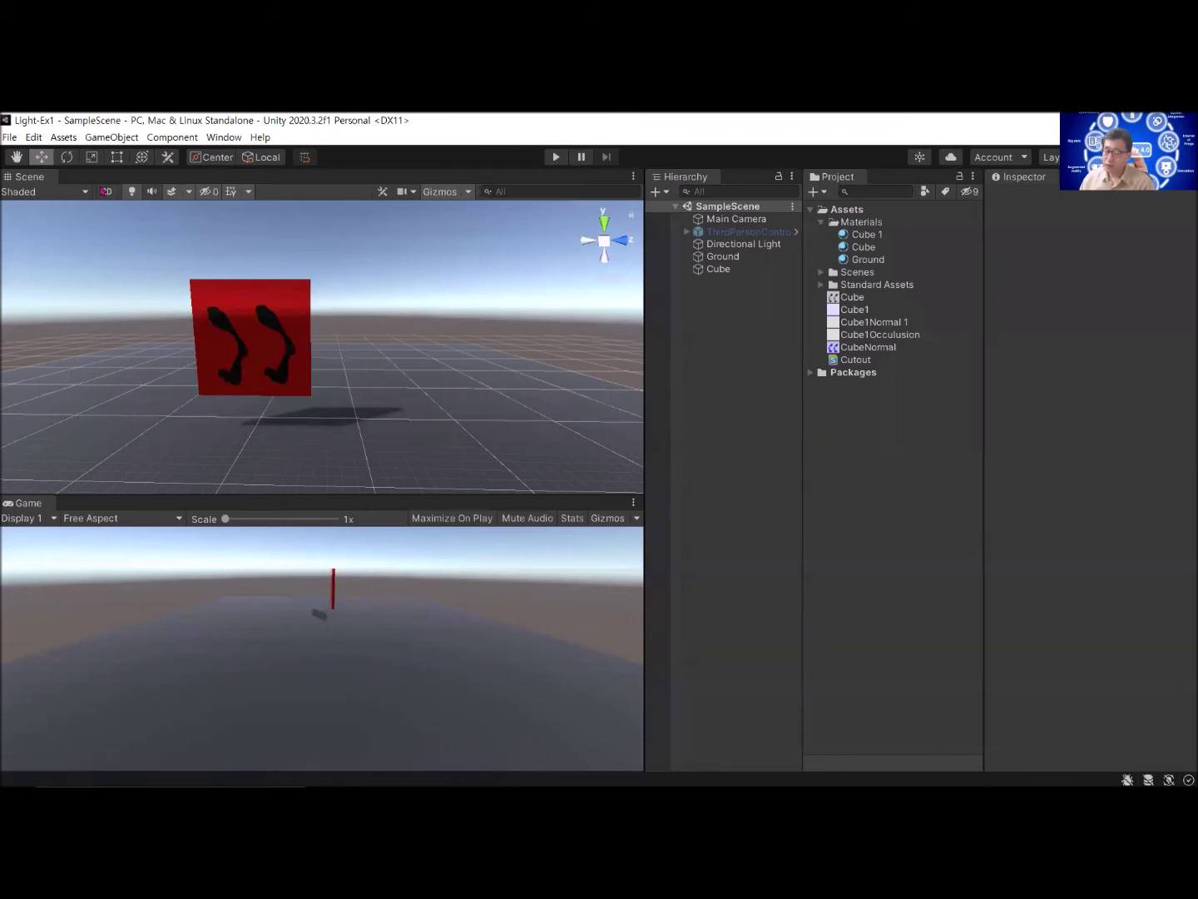
Step: Open the External Tools preferences and start browsing for a different External Script Editor application
left_click(34, 138)
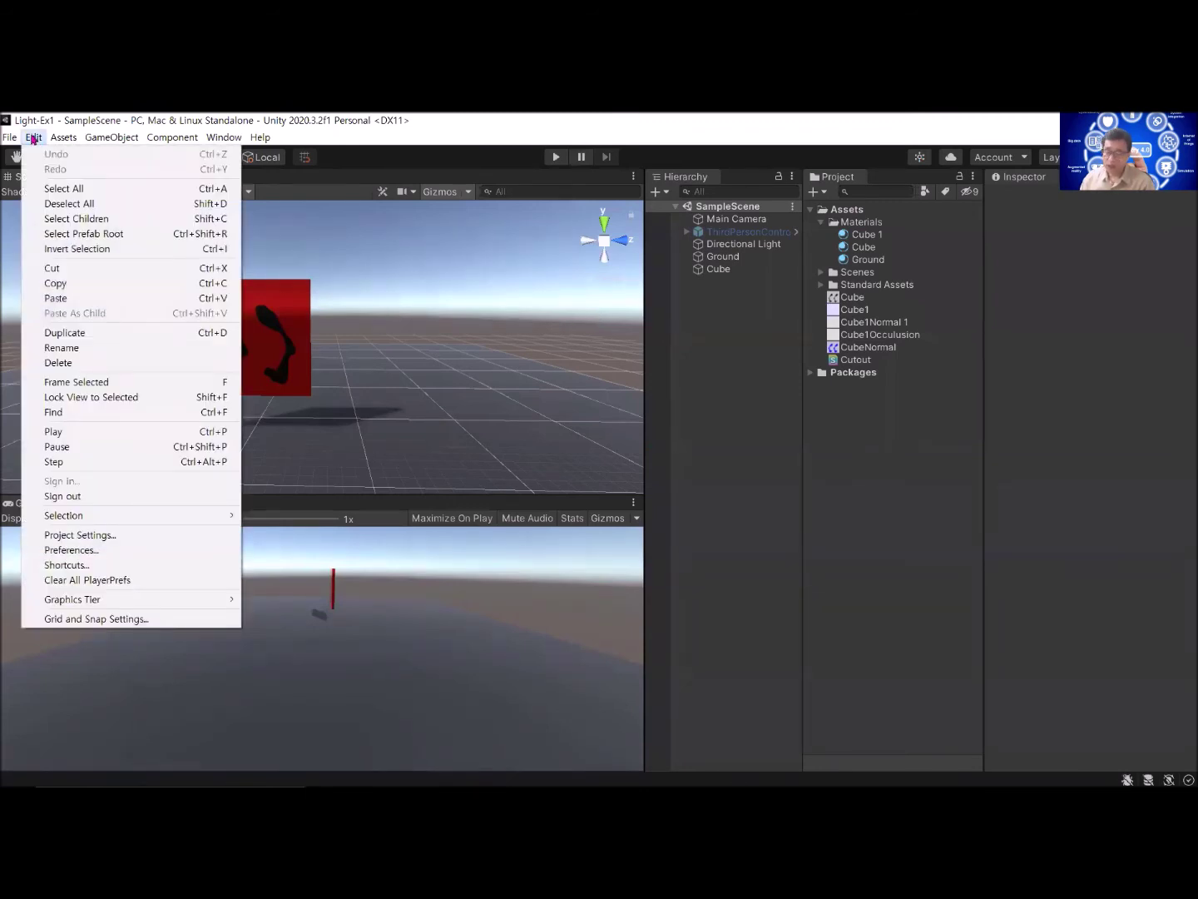
left_click(73, 551)
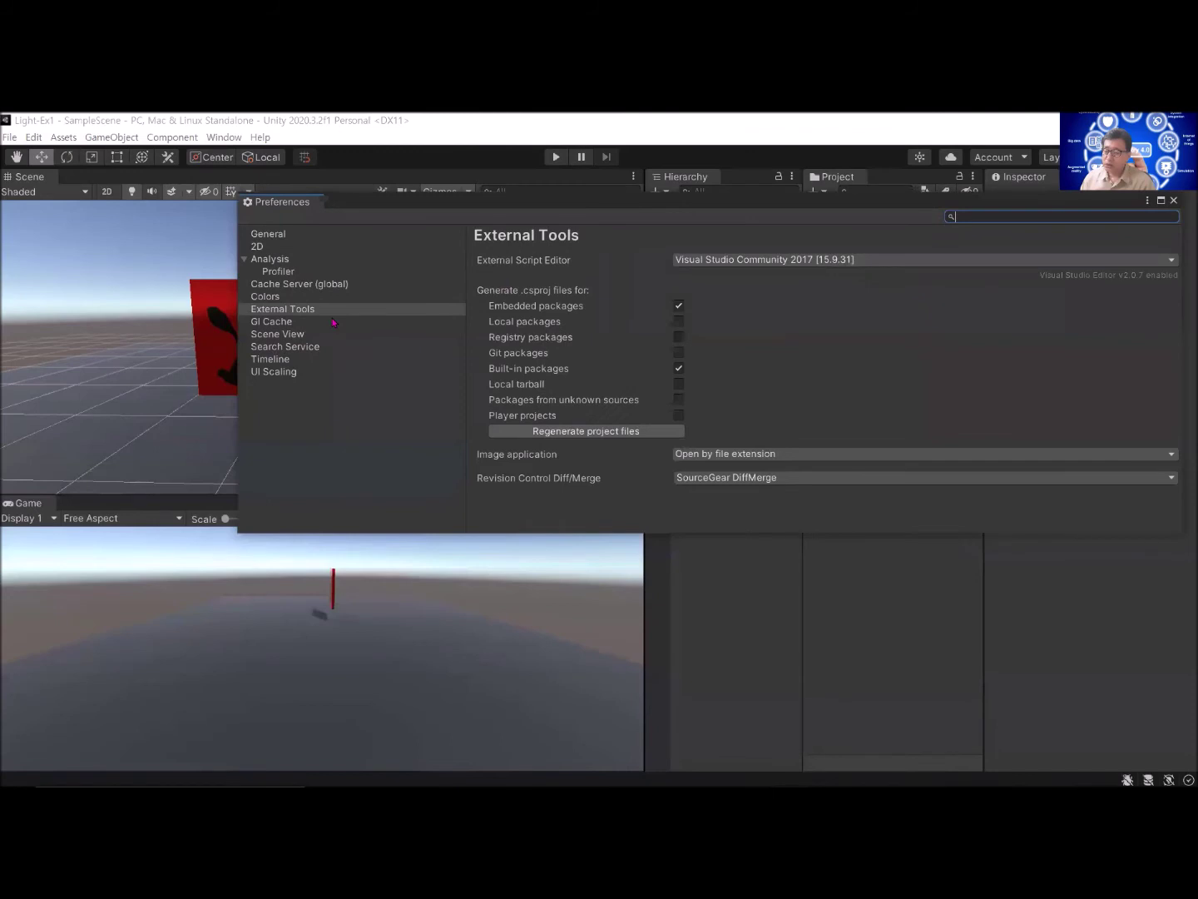
left_click(326, 313)
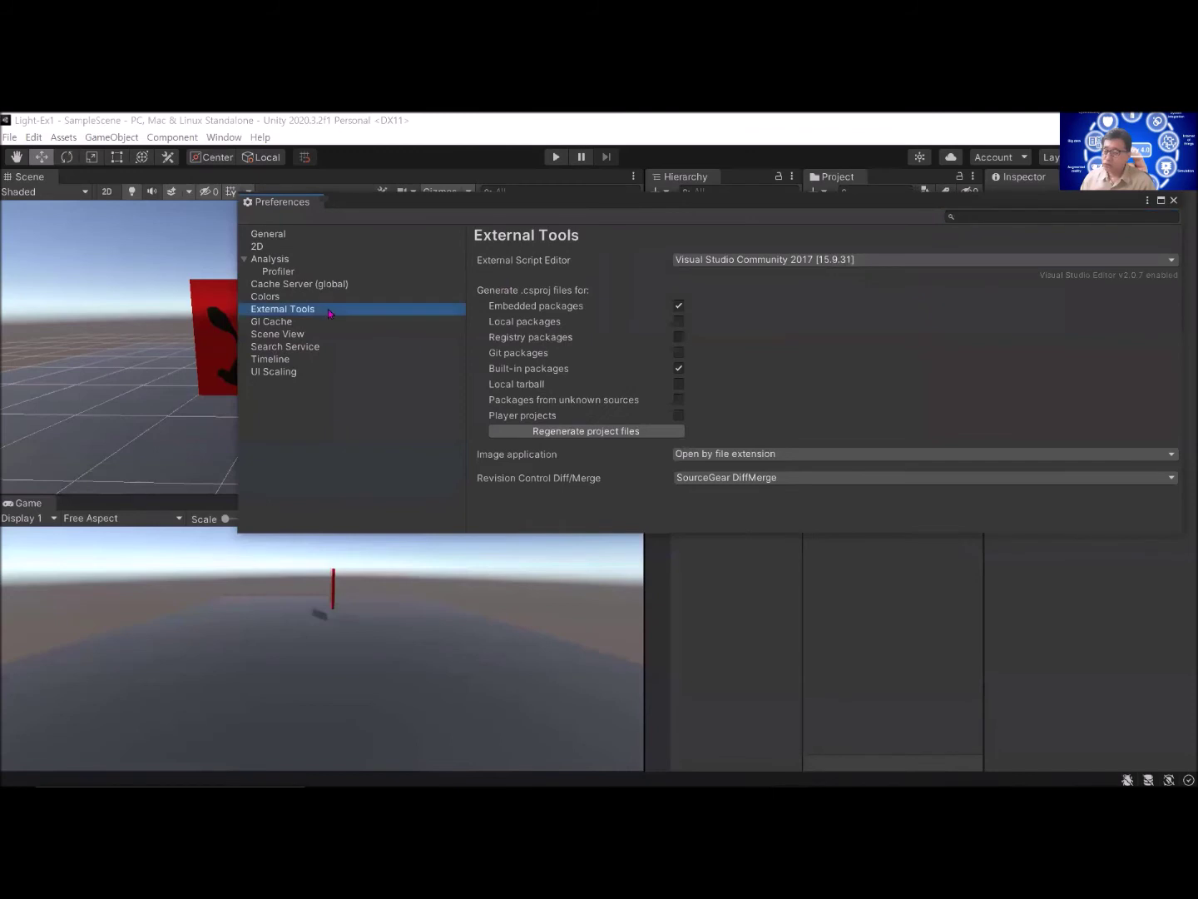
left_click(869, 260)
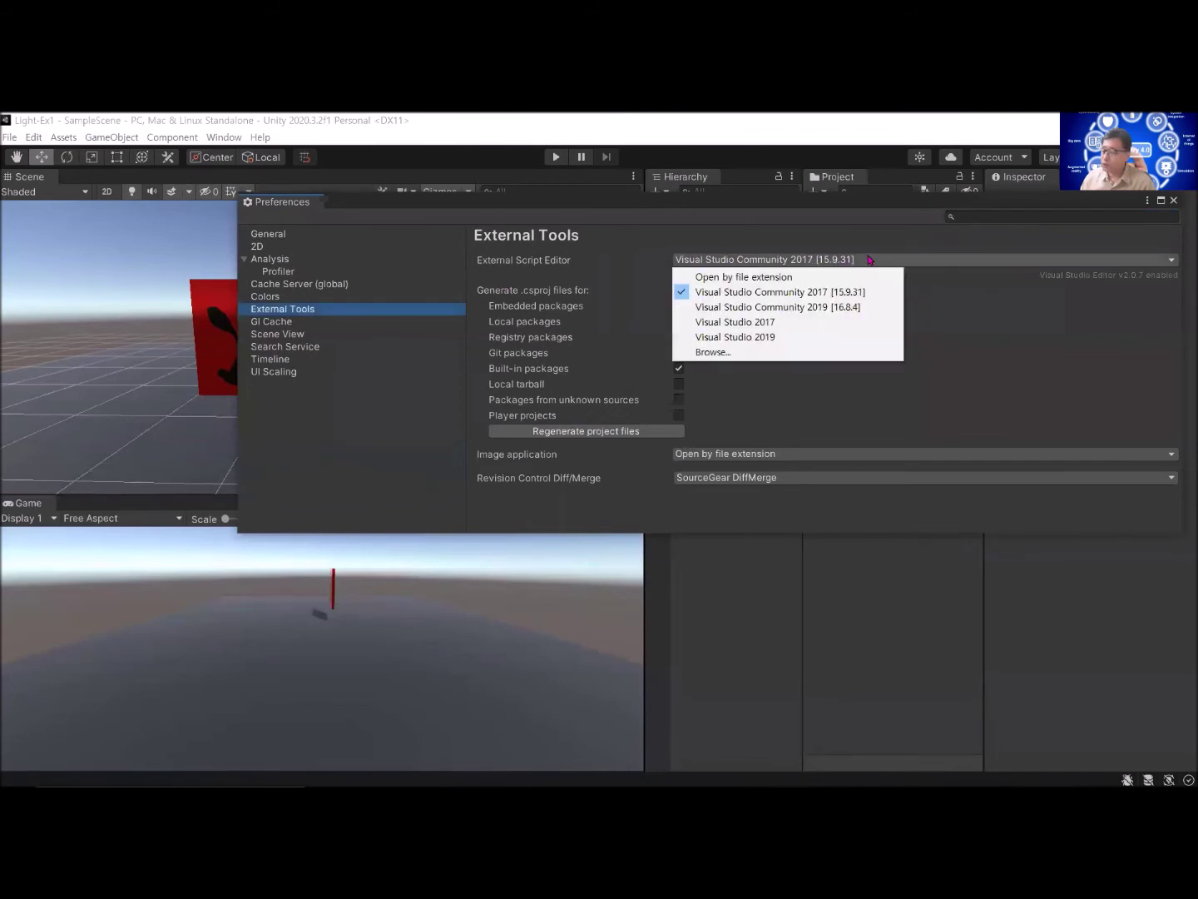
left_click(758, 356)
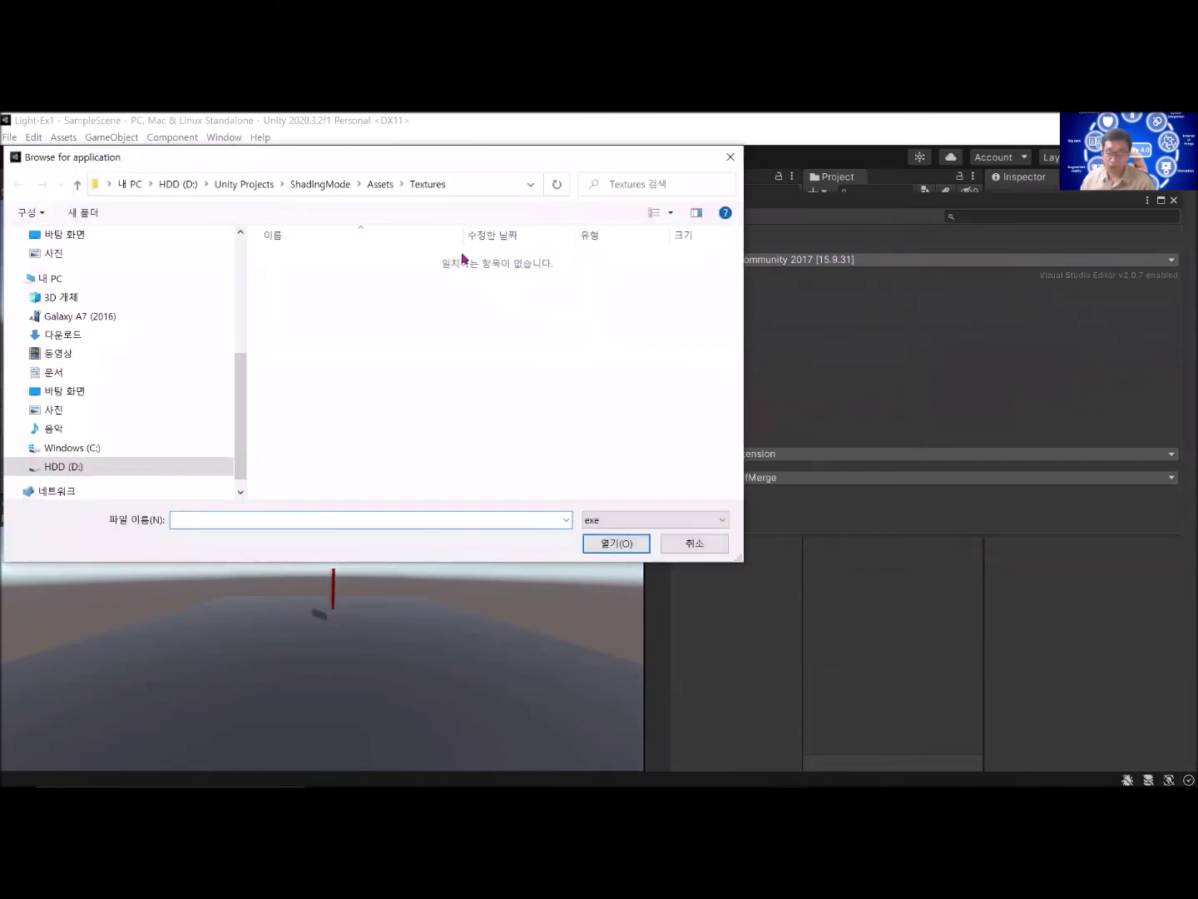
Step: Browse to the MonoDevelop folder in C:\Program Files\Unity\Hub\Editor\2020.2.7f1
left_click_drag(402, 173, 671, 213)
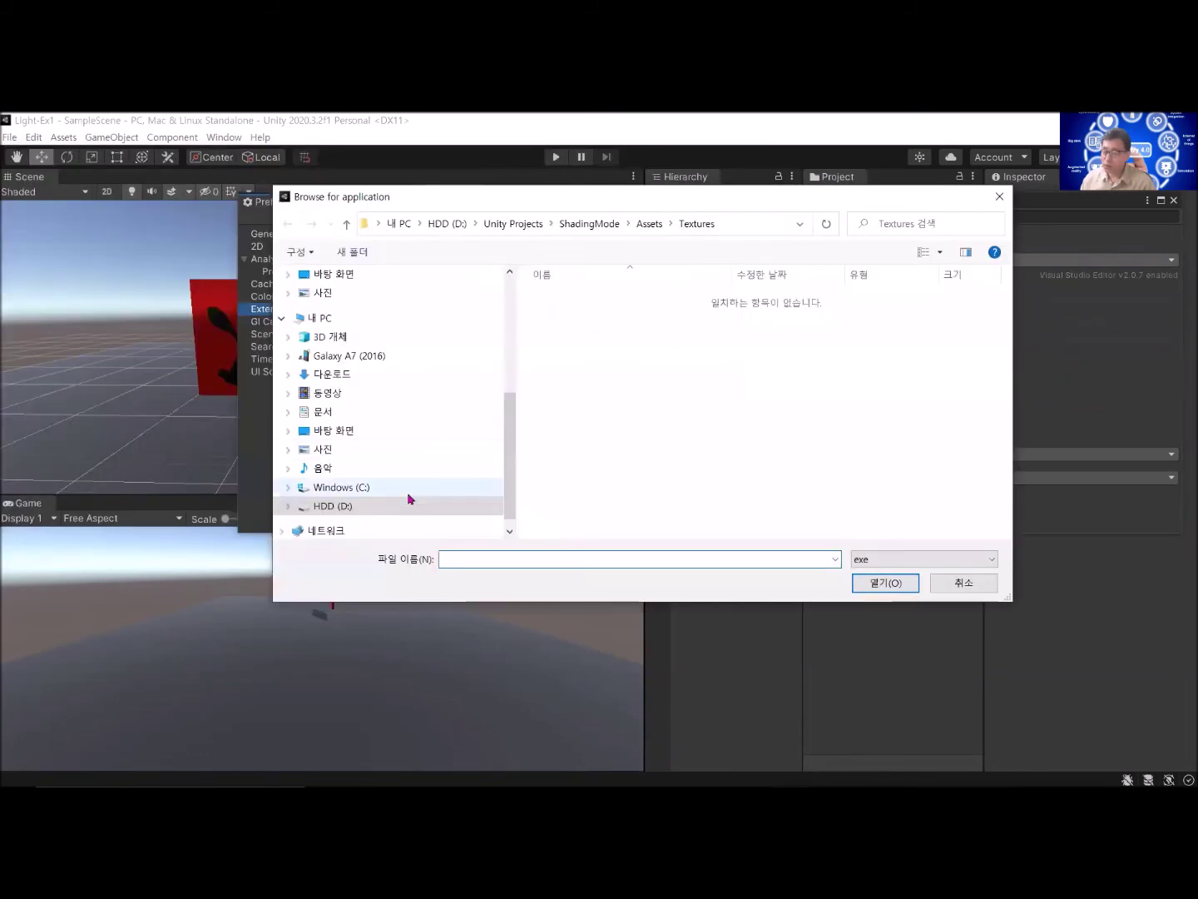
scroll(383, 490, "down", 1)
left_click(348, 468)
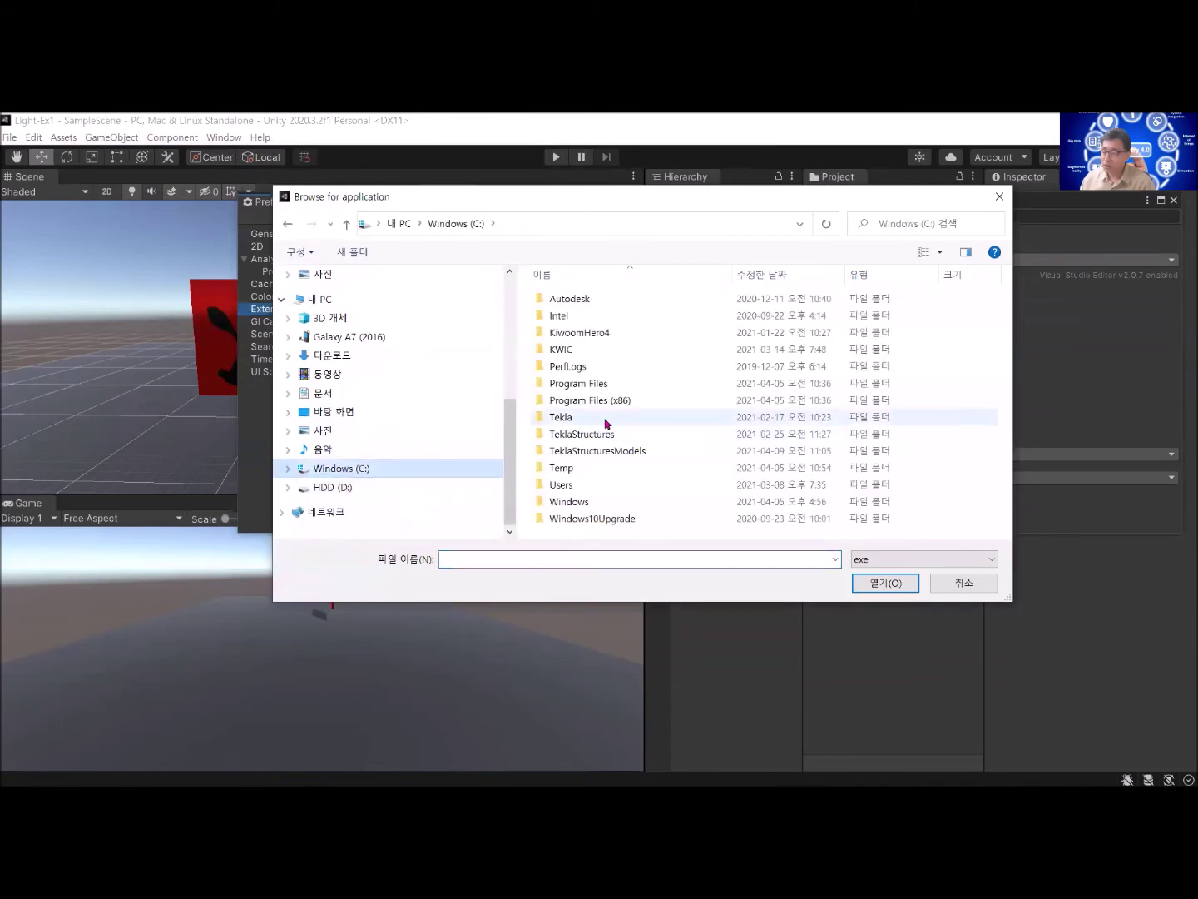
double_click(596, 385)
scroll(601, 391, "down", 6)
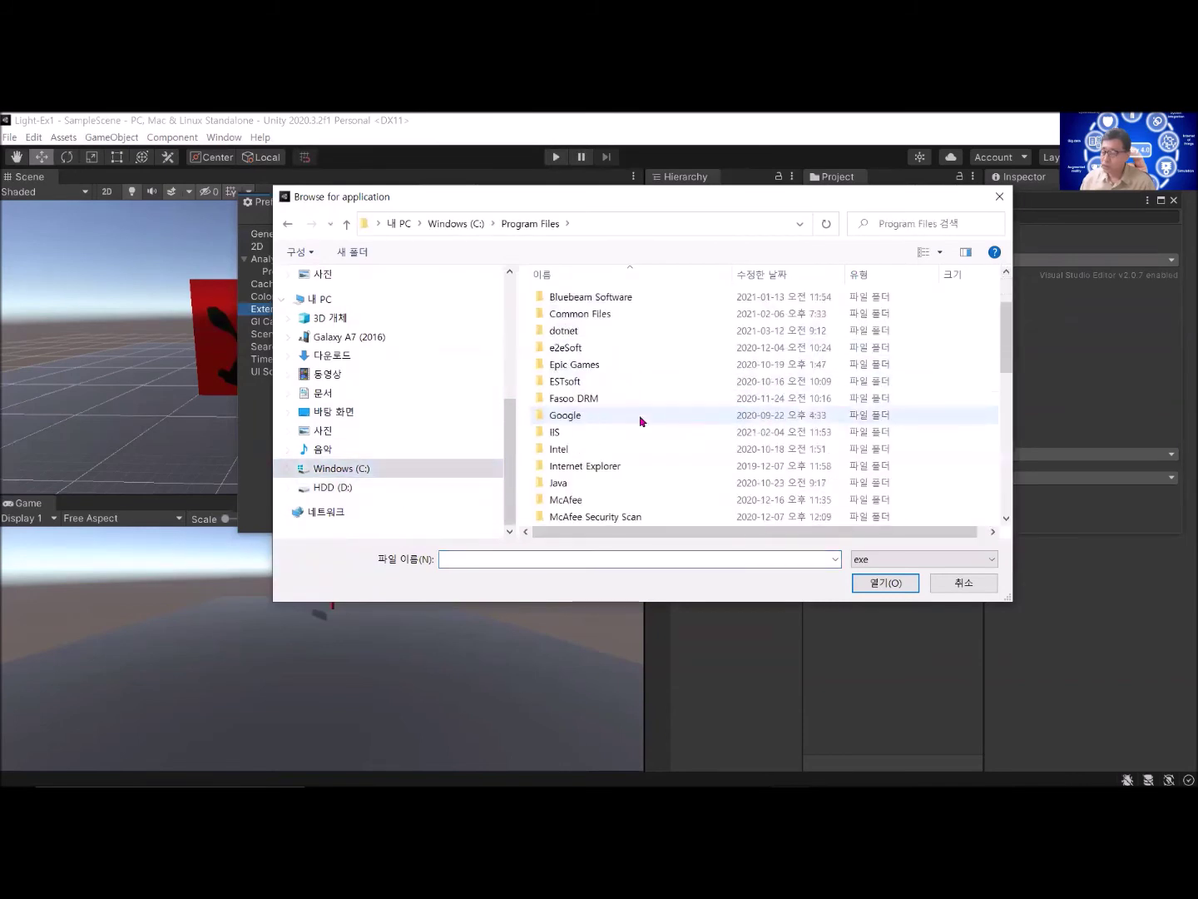
scroll(639, 420, "down", 4)
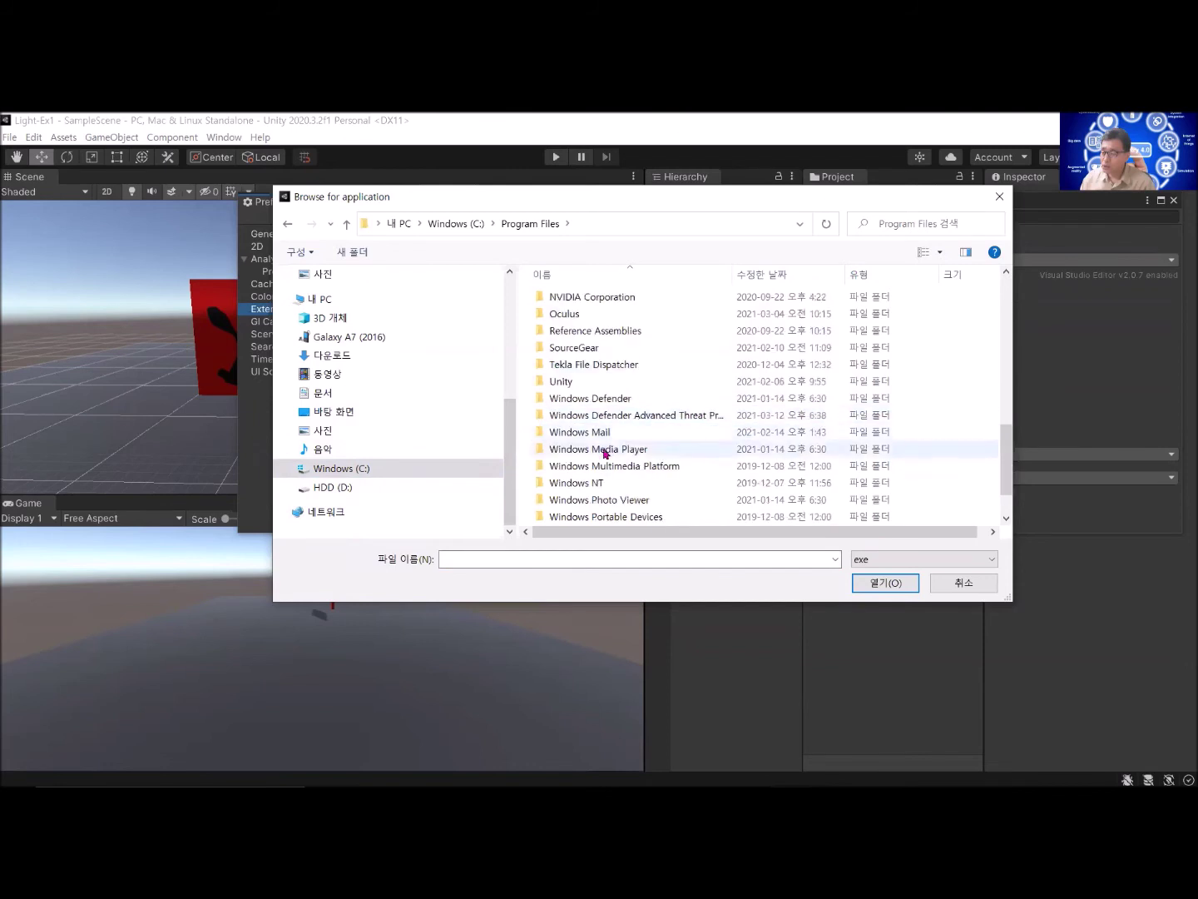
left_click(576, 382)
double_click(575, 386)
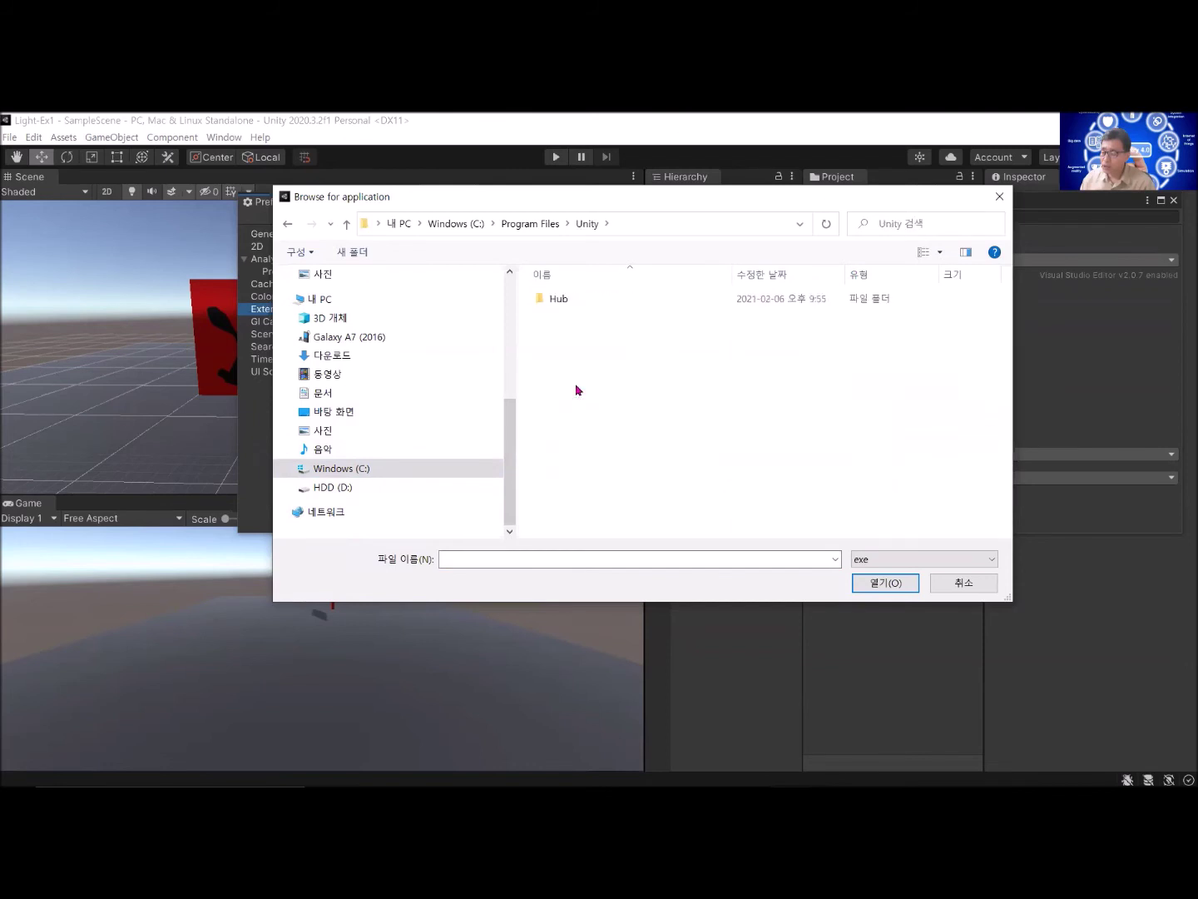
double_click(568, 300)
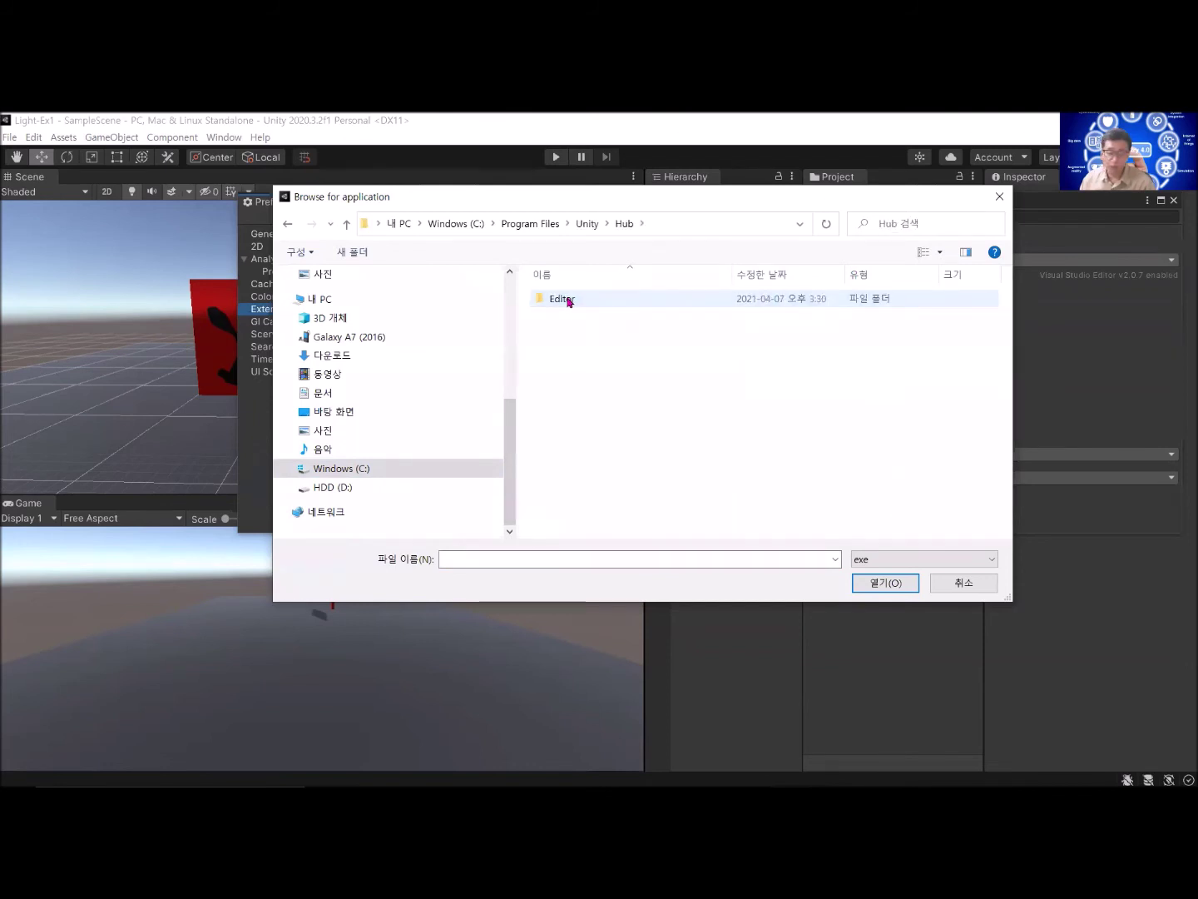
left_click(569, 301)
double_click(573, 301)
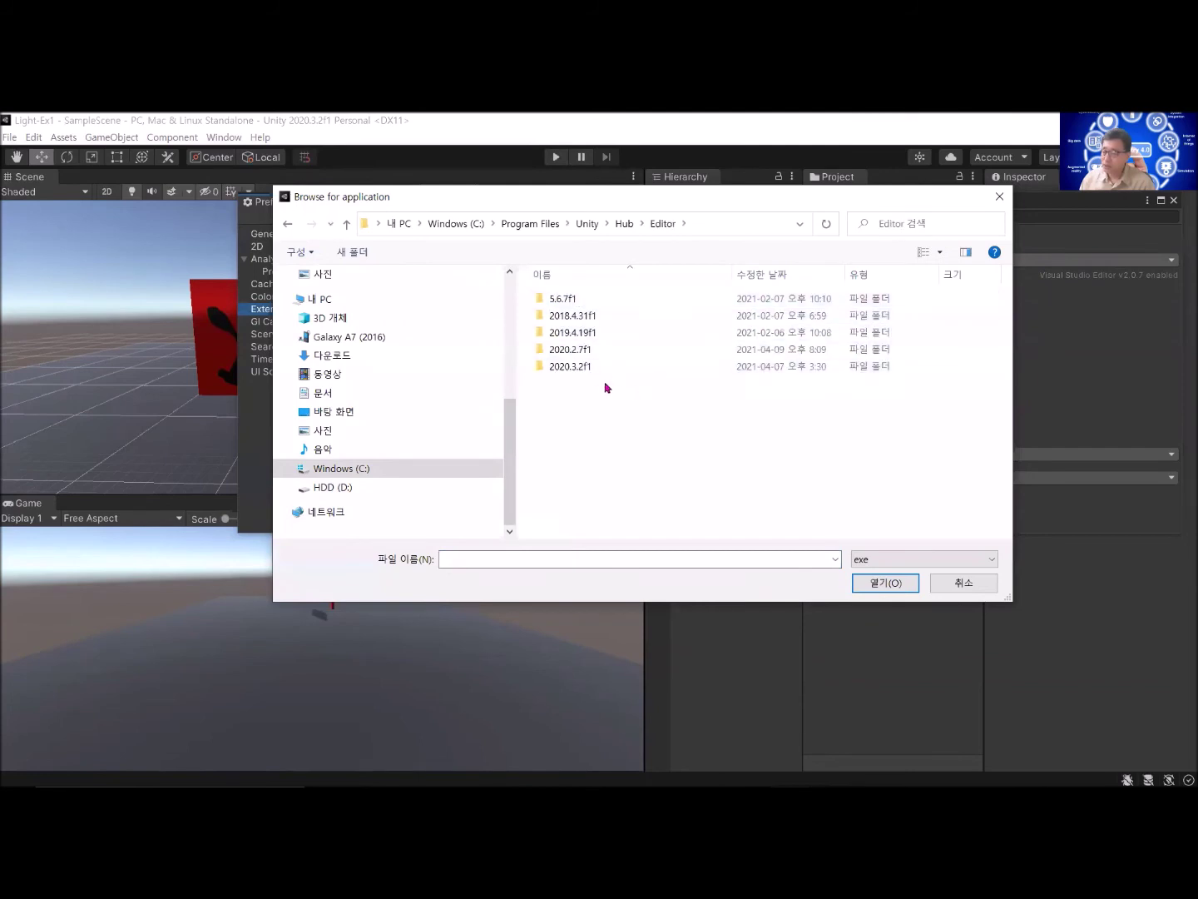
double_click(580, 356)
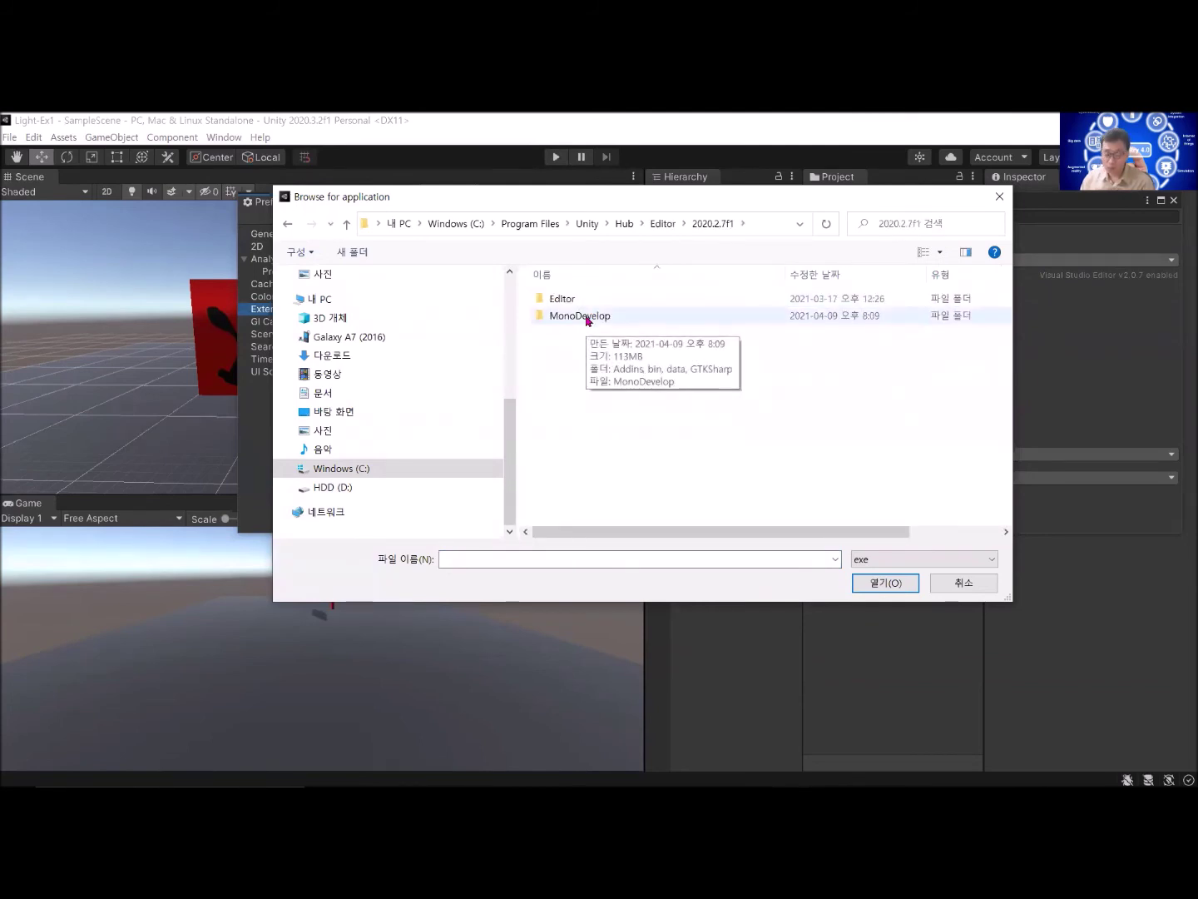
double_click(587, 318)
Step: Choose the MonoDevelop application from the bin folder as the External Script Editor and close the preferences
left_click(594, 371)
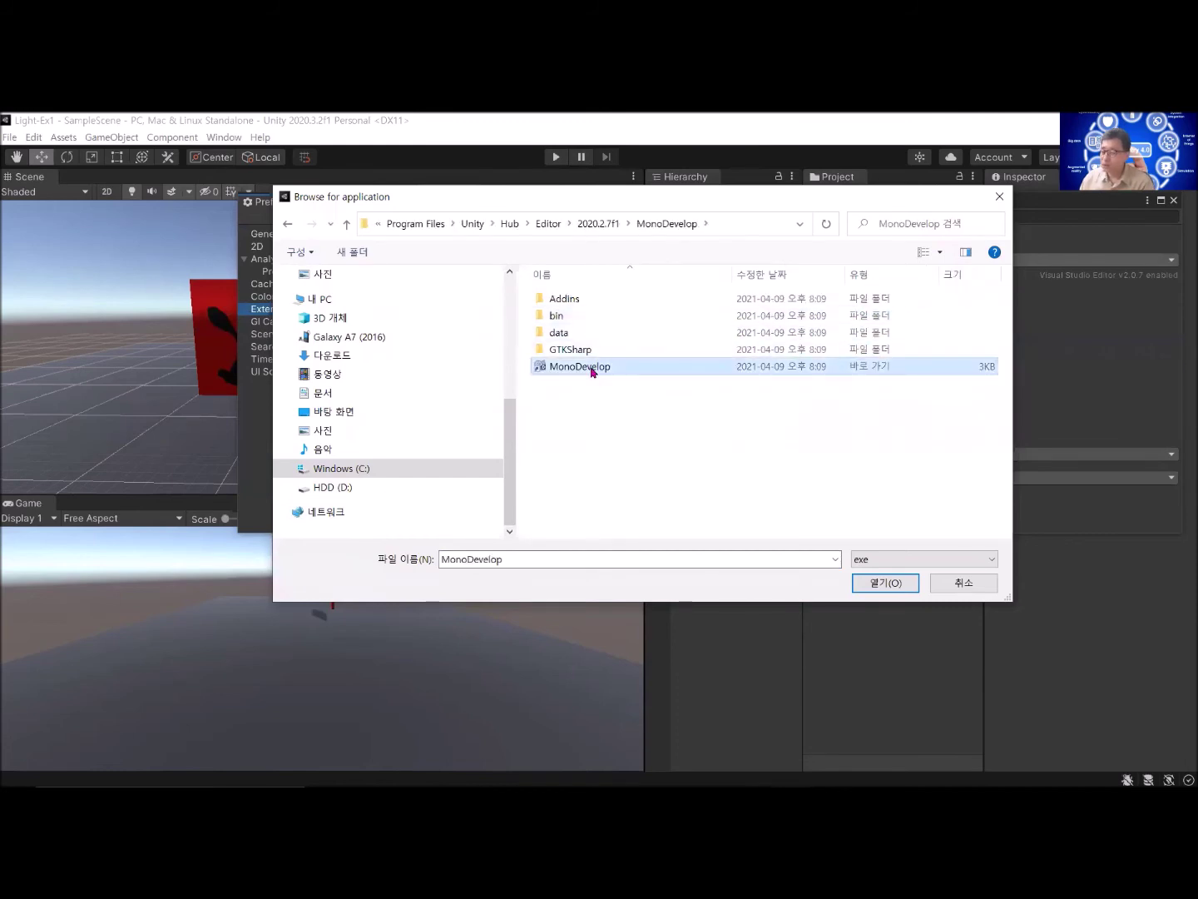
double_click(565, 317)
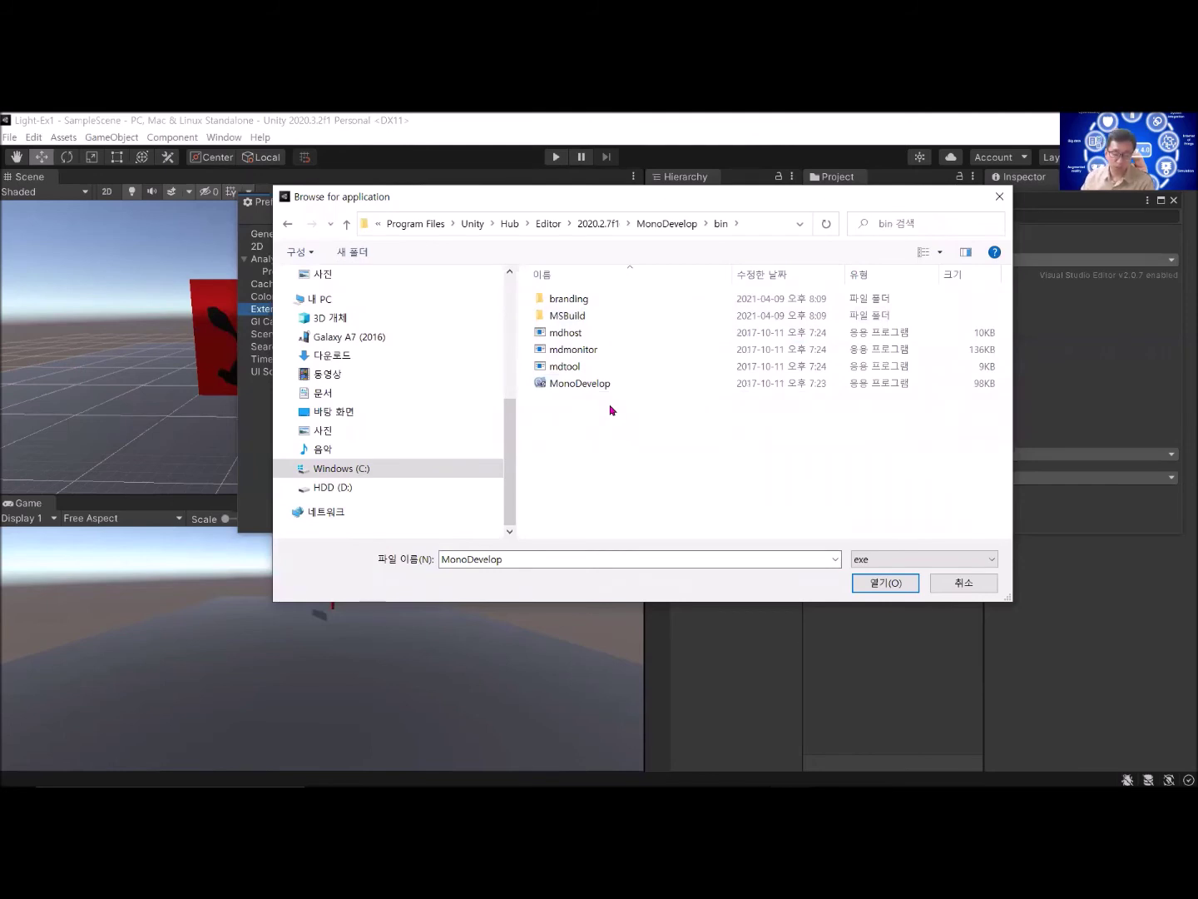
left_click(593, 390)
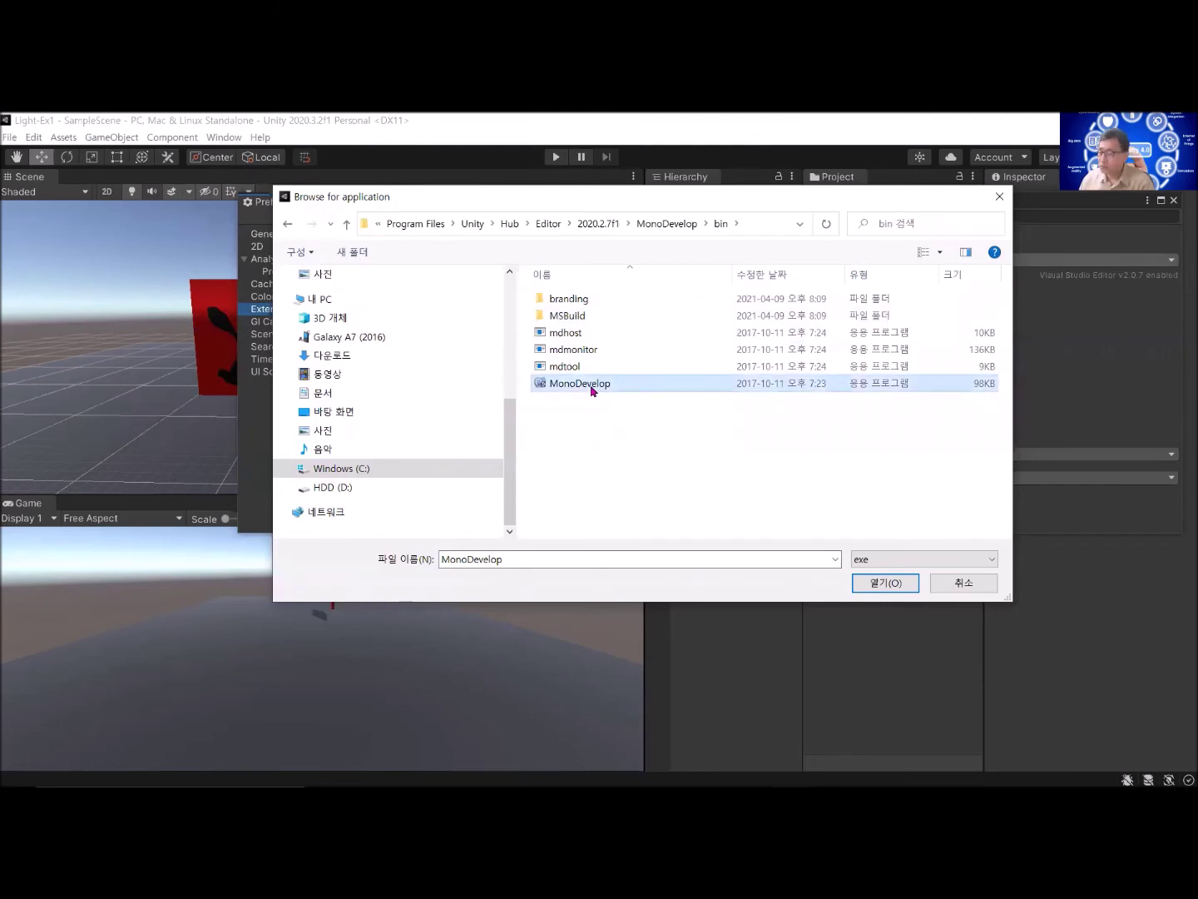
left_click(881, 584)
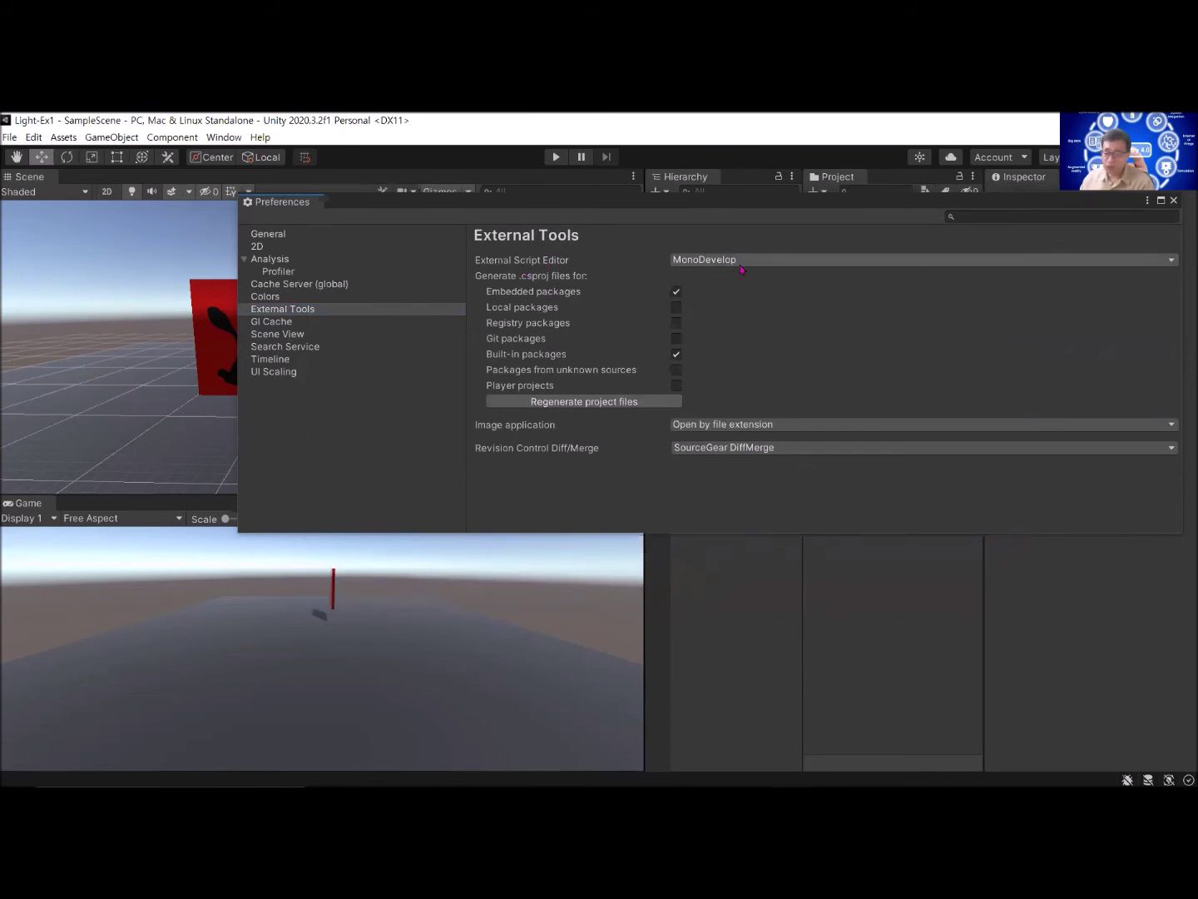
left_click(706, 207)
left_click_drag(706, 208, 560, 258)
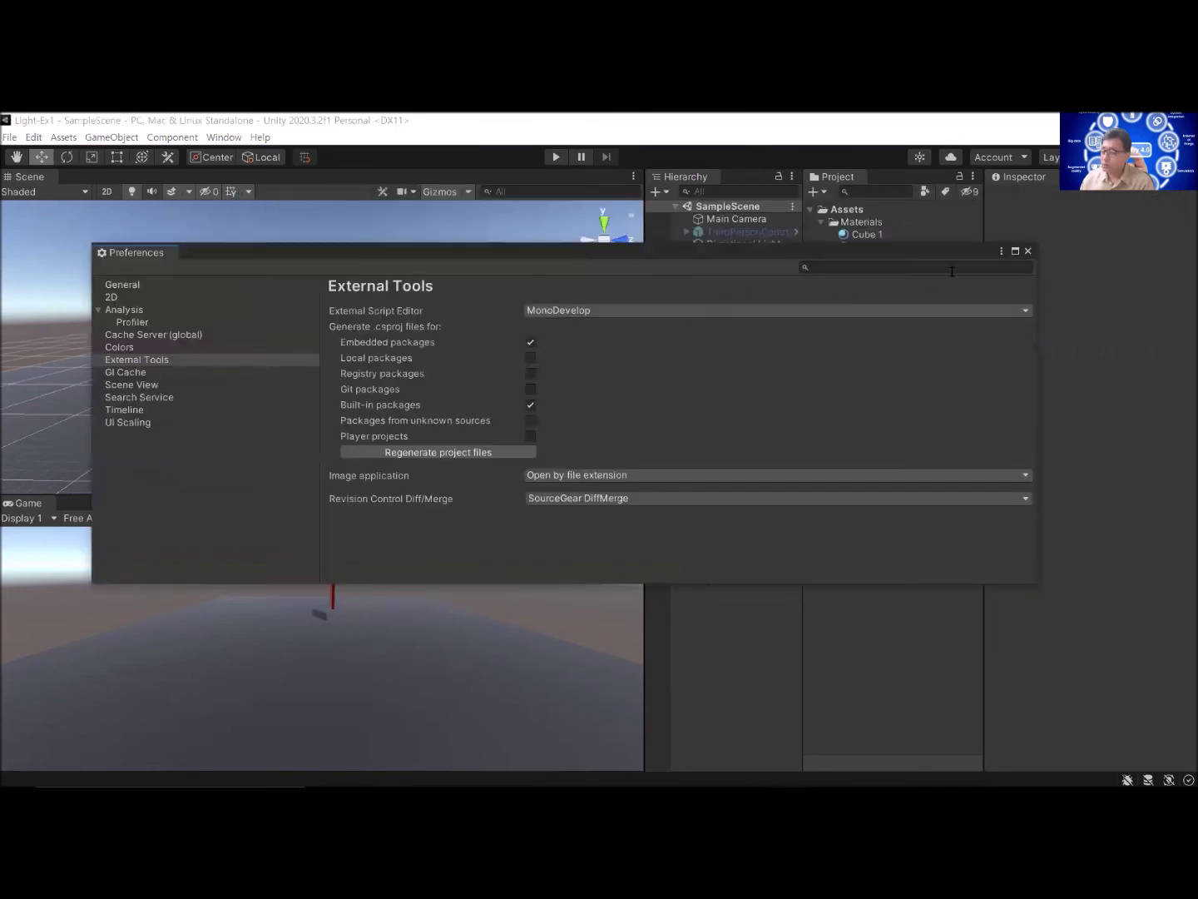
left_click(1030, 252)
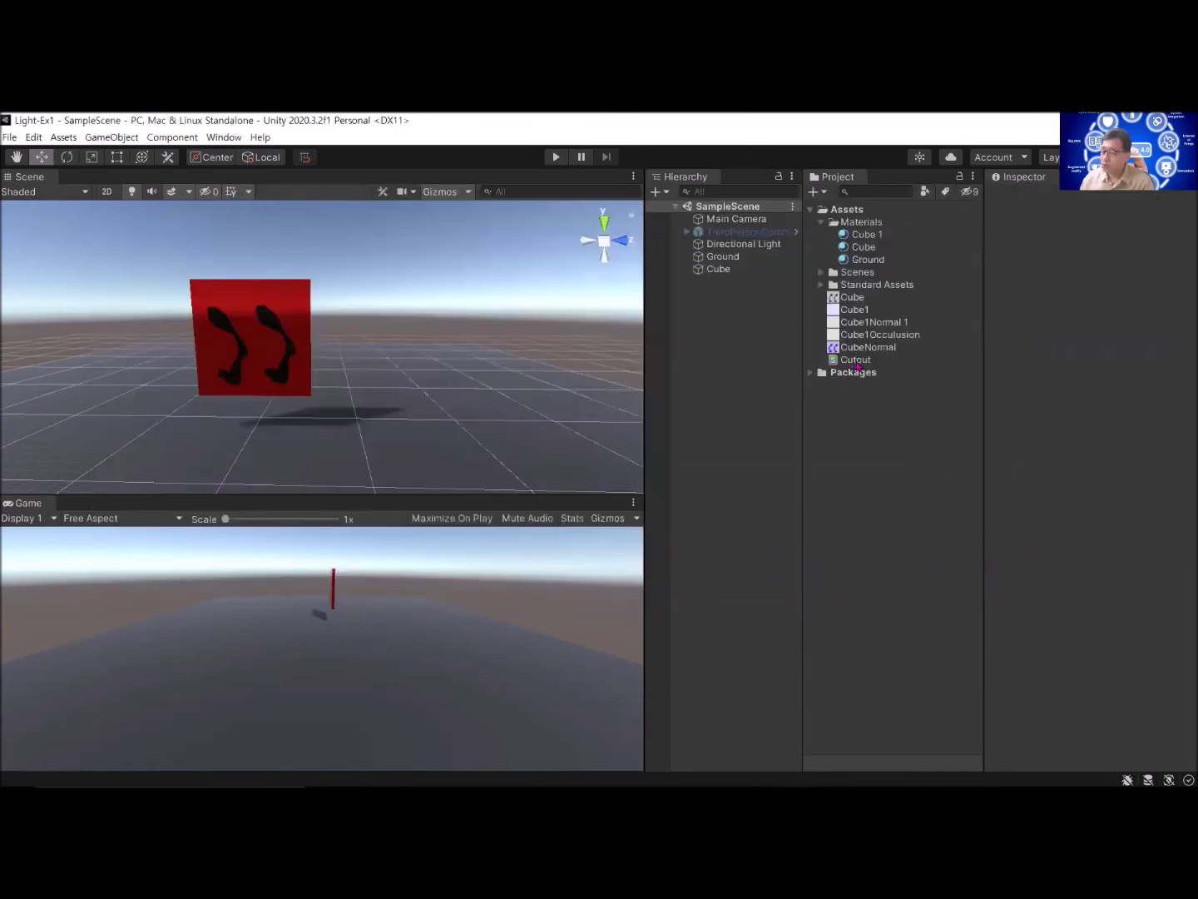
Step: Open the Cutout shader in the script editor, shorten the _Color property's display name to "Col" and save the file
double_click(857, 360)
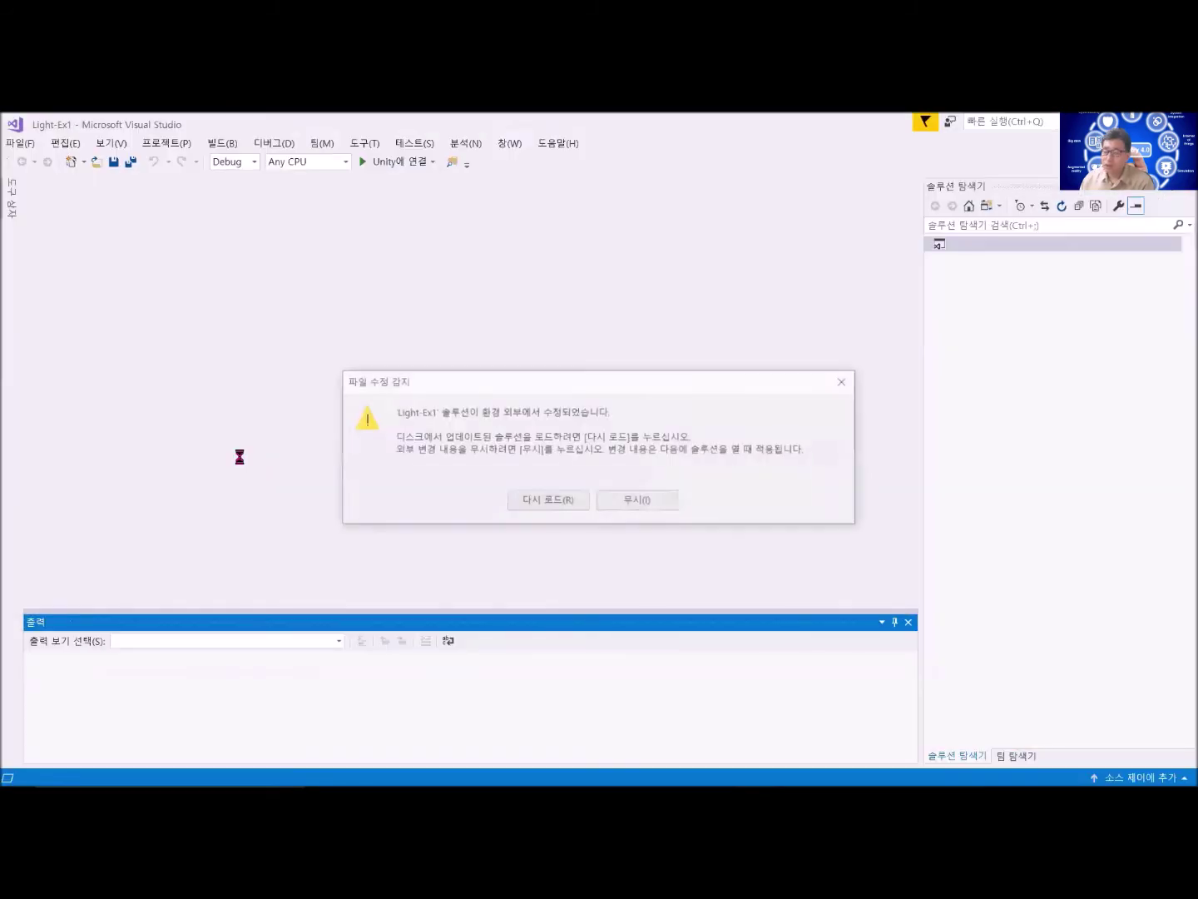
left_click(548, 500)
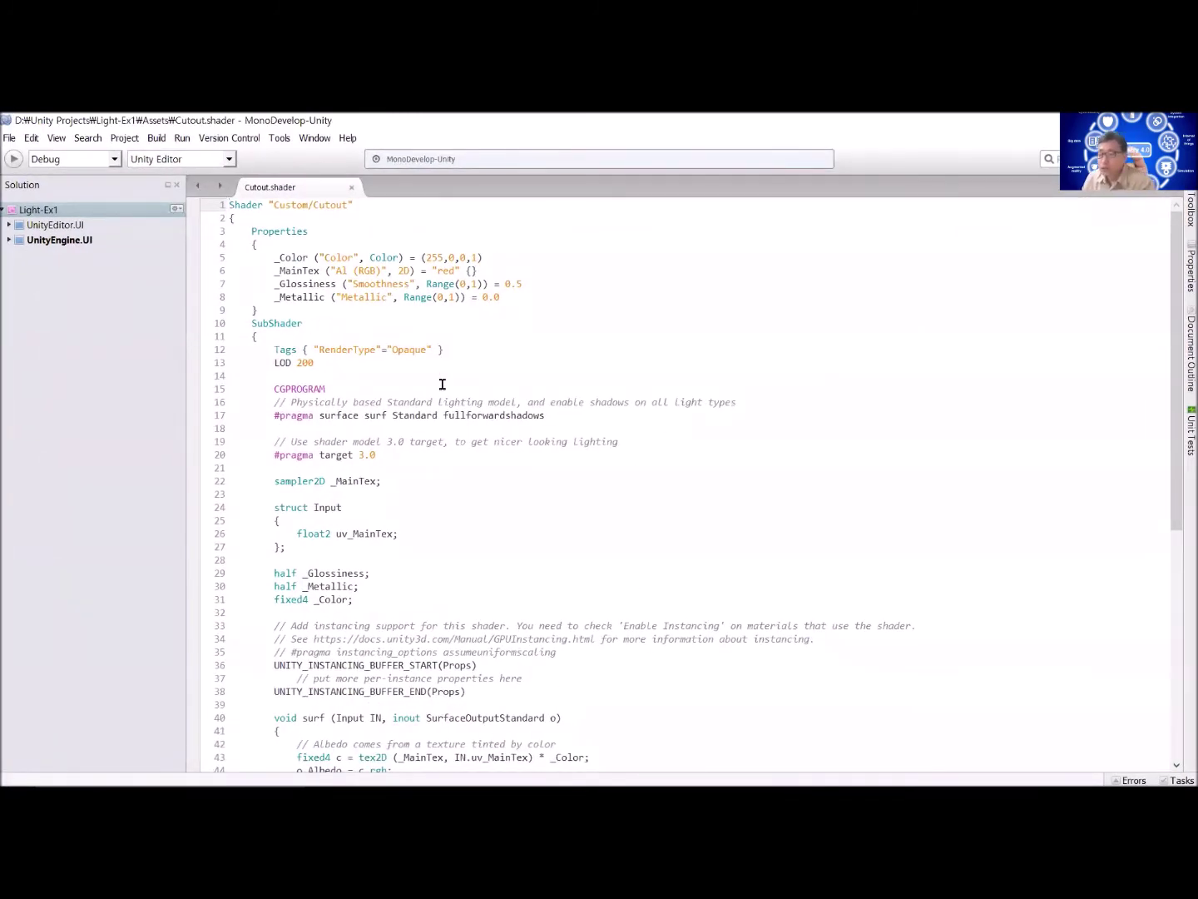
left_click(338, 258)
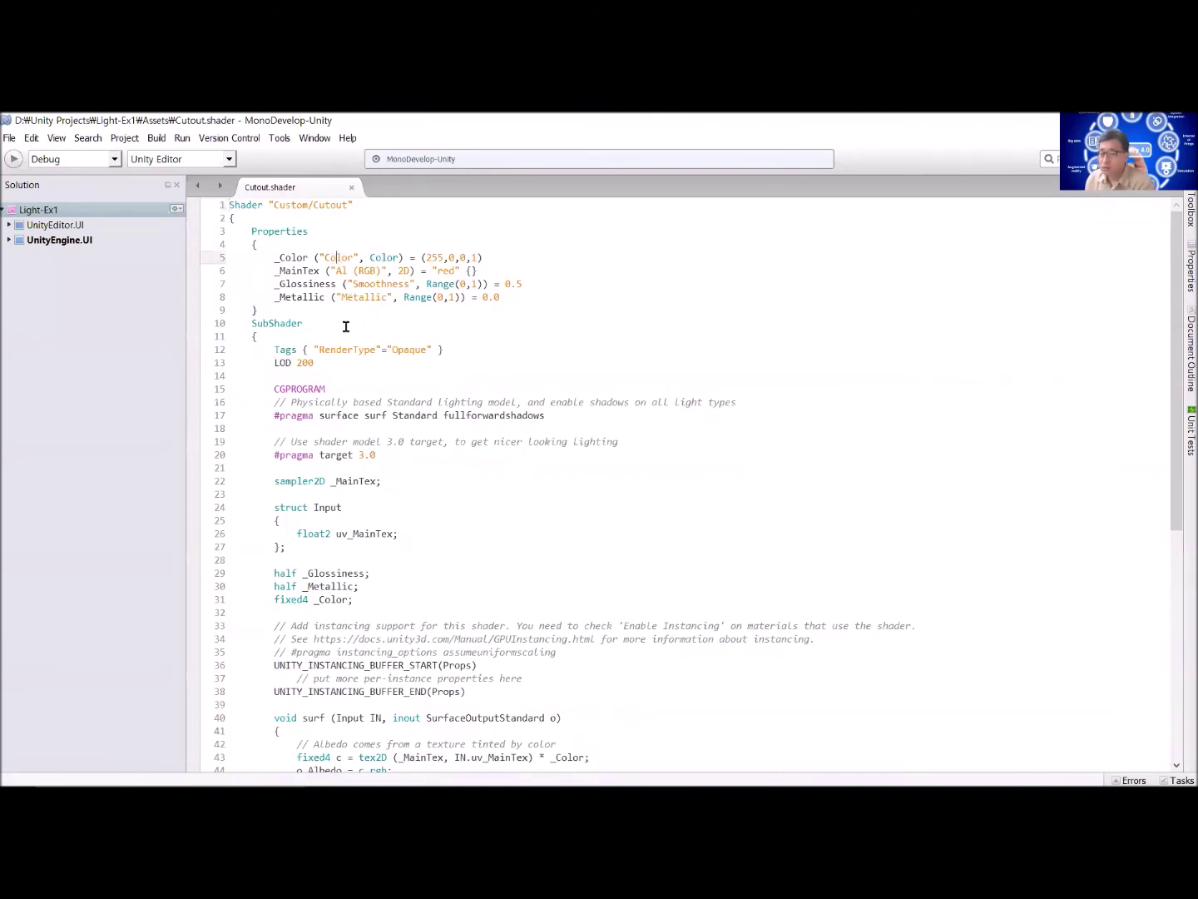
key("Delete")
key("Delete")
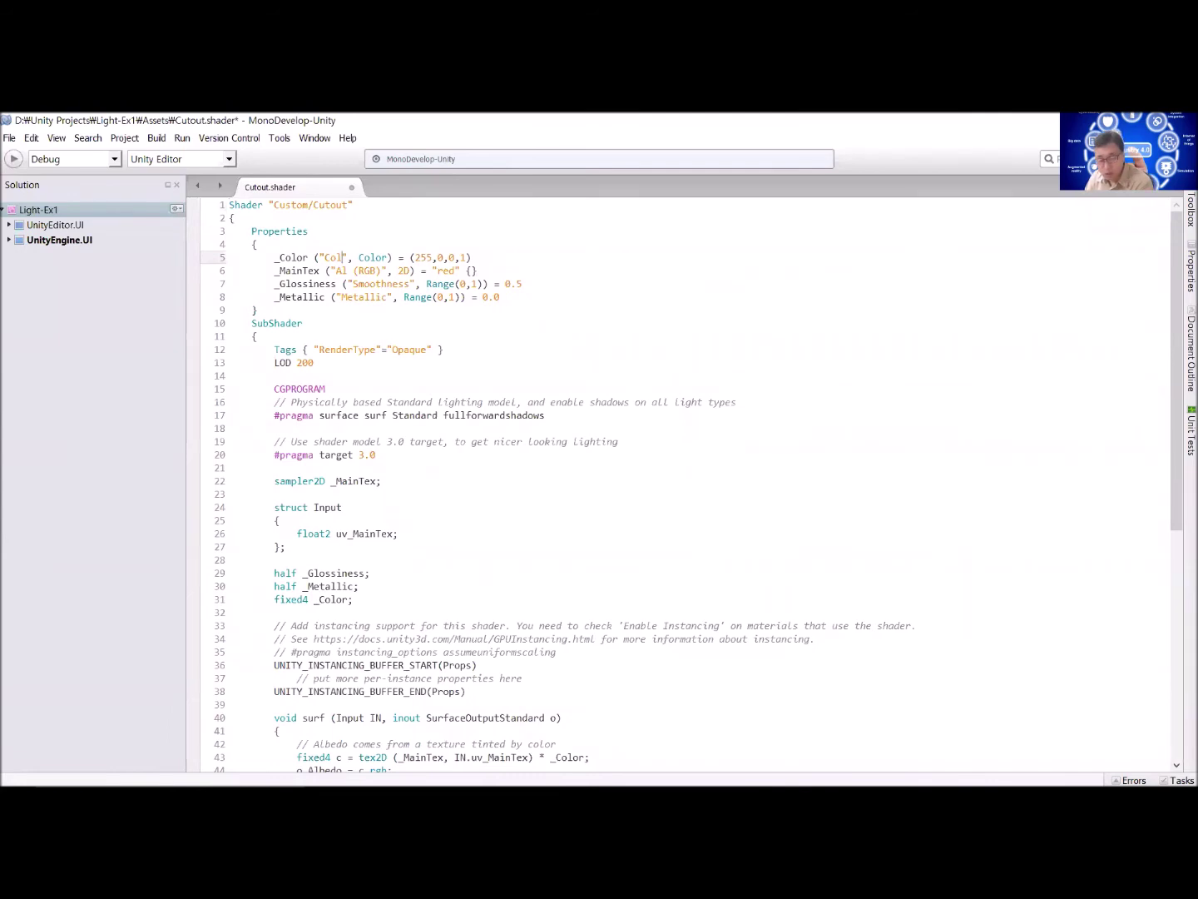
key("ctrl+s")
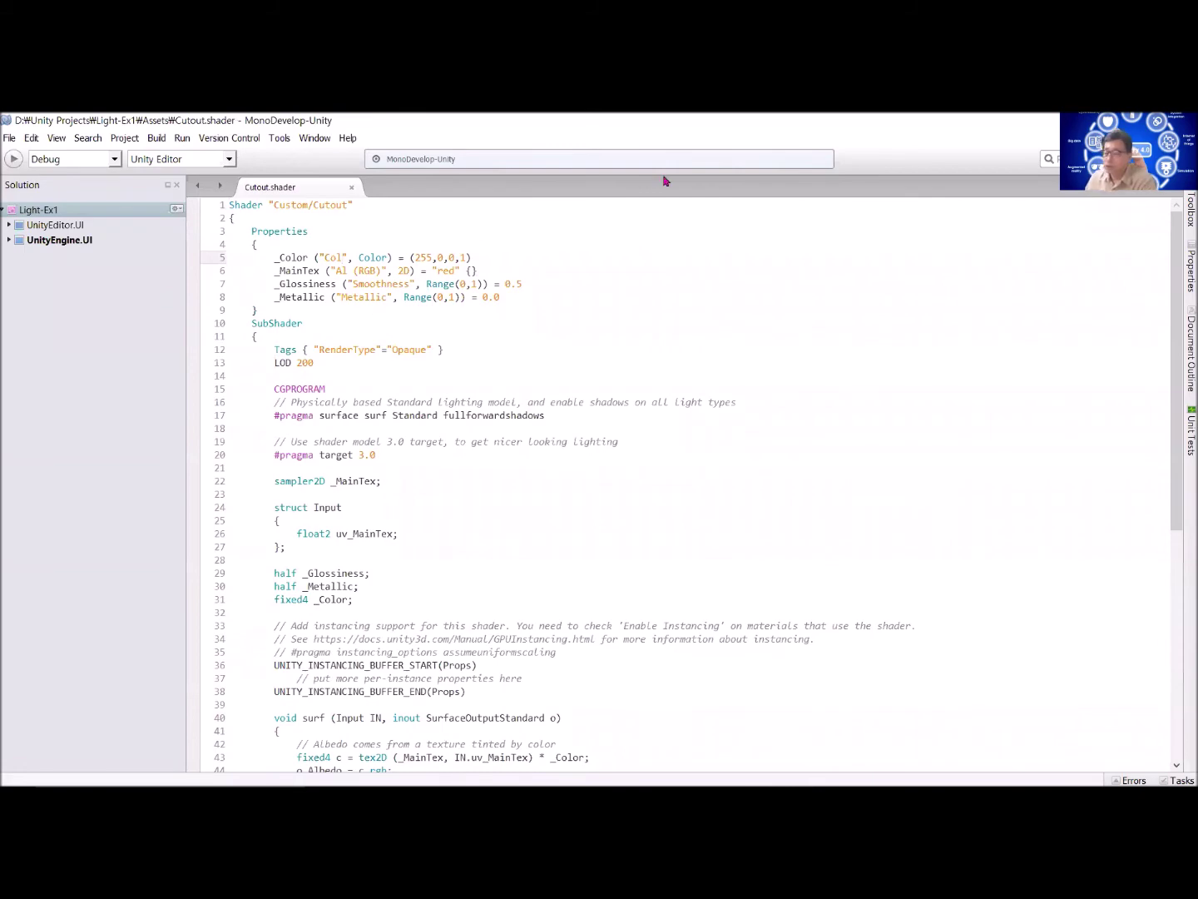
Step: Return to Unity and expand the Cube's Cube 1 material to examine its shader properties
key("alt+Tab")
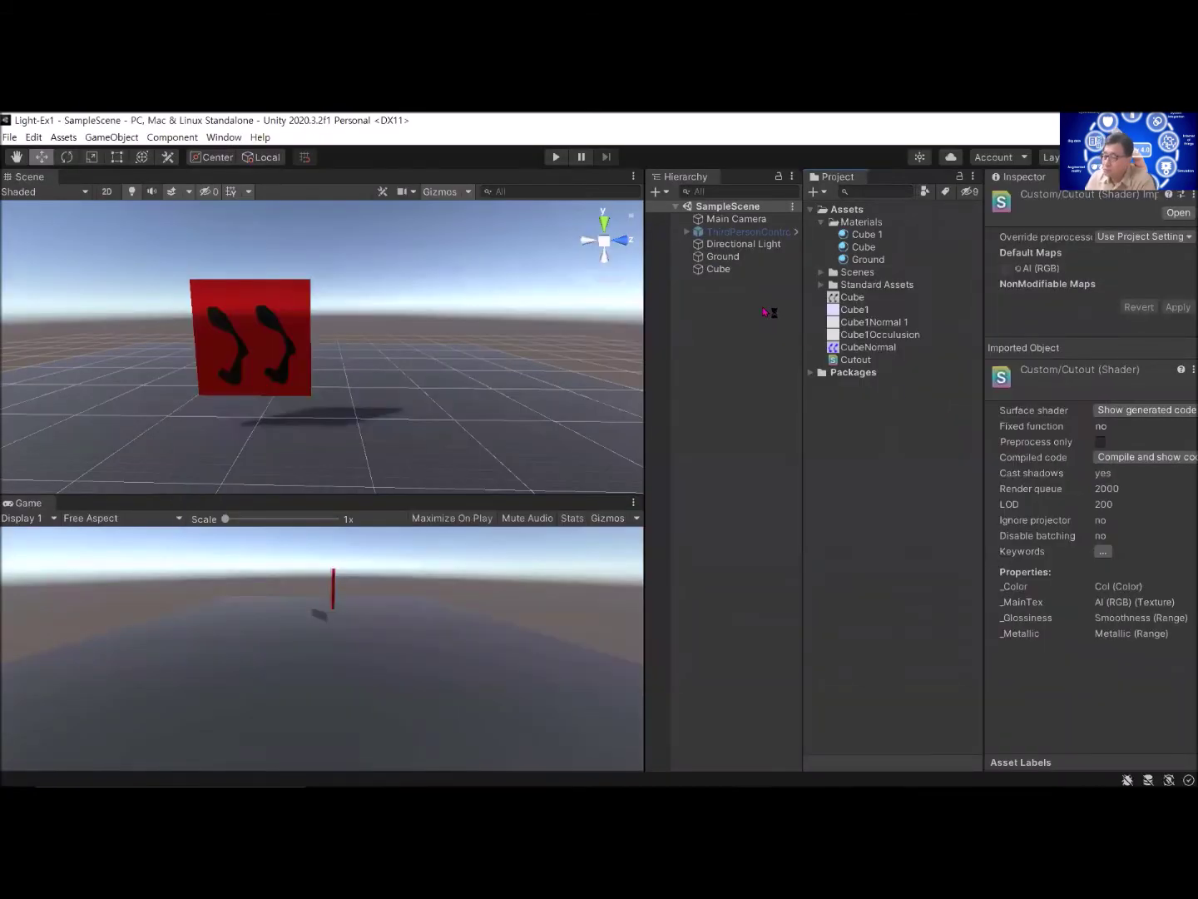
left_click(718, 269)
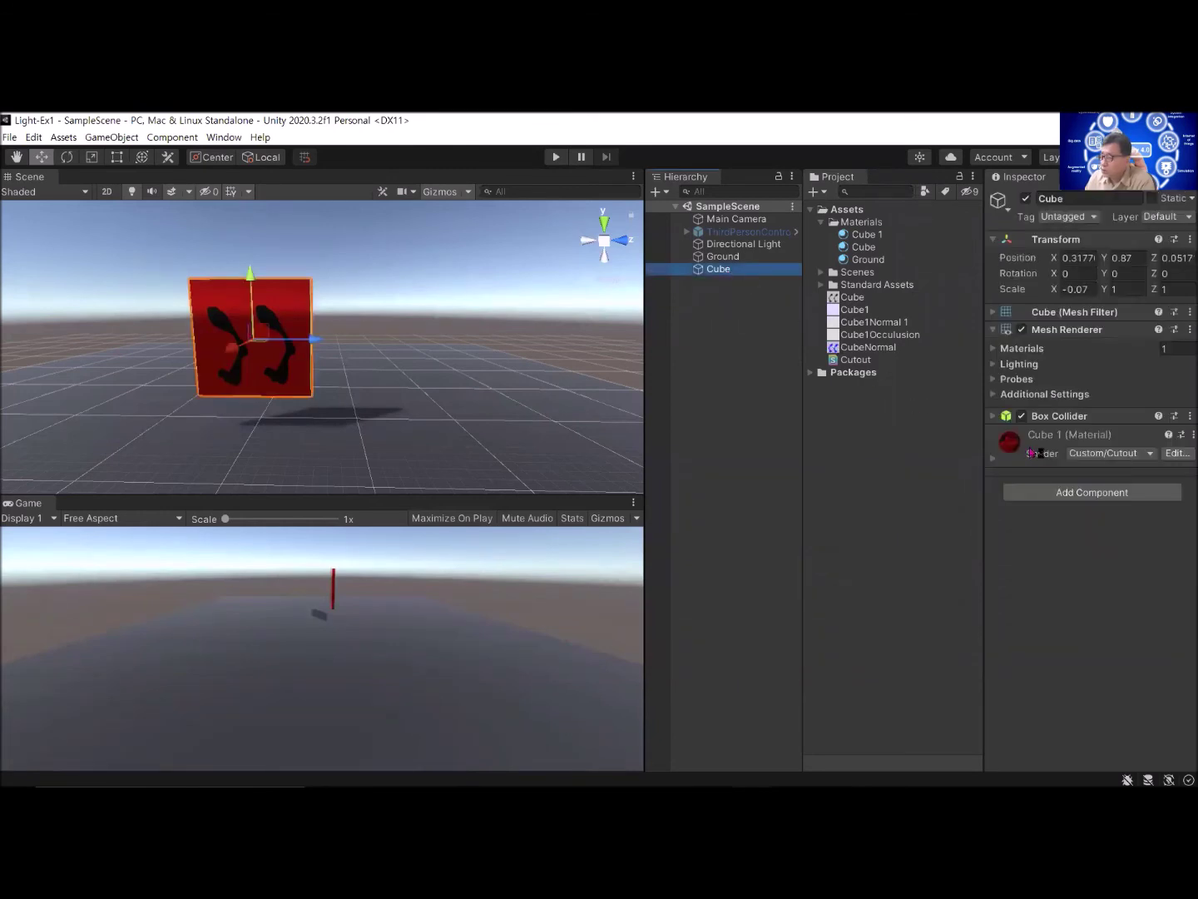
left_click(992, 457)
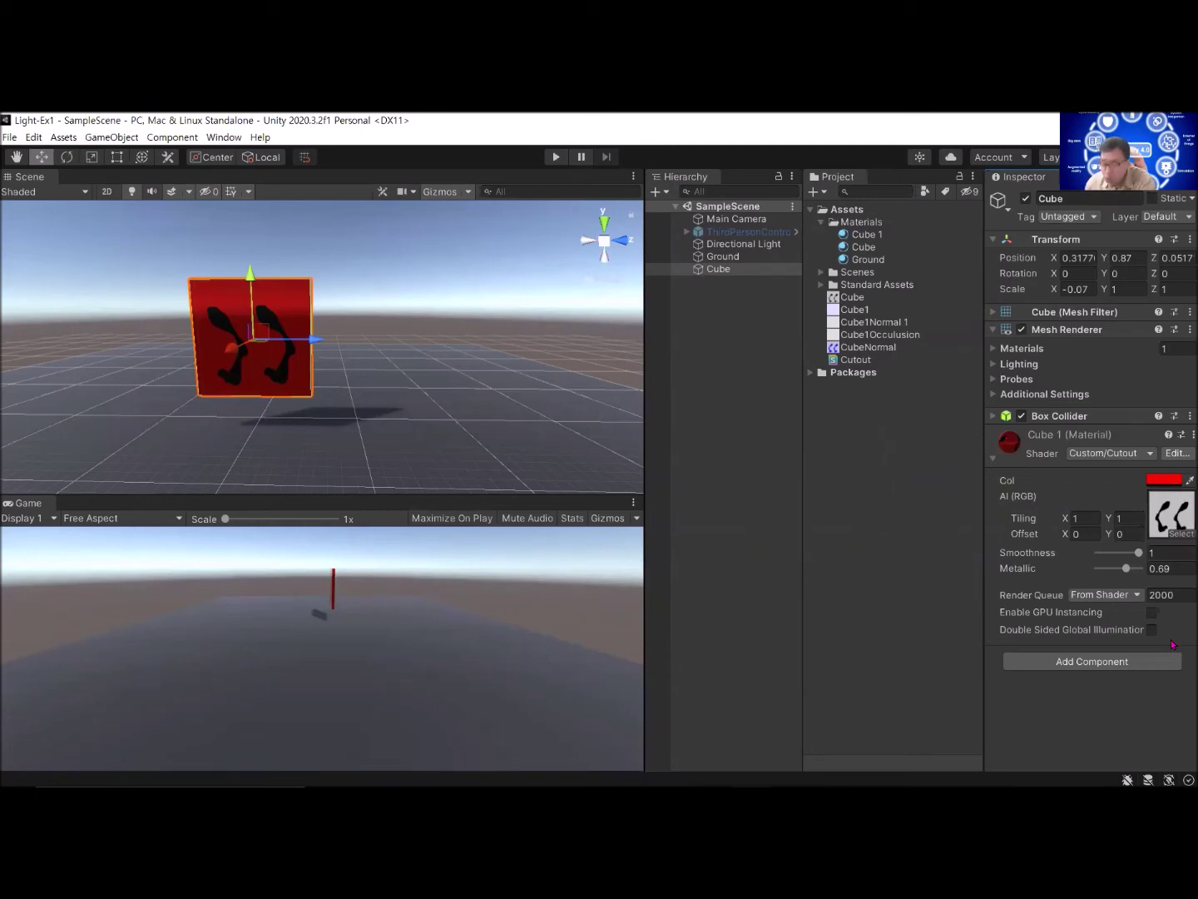
mouse_move(1148, 783)
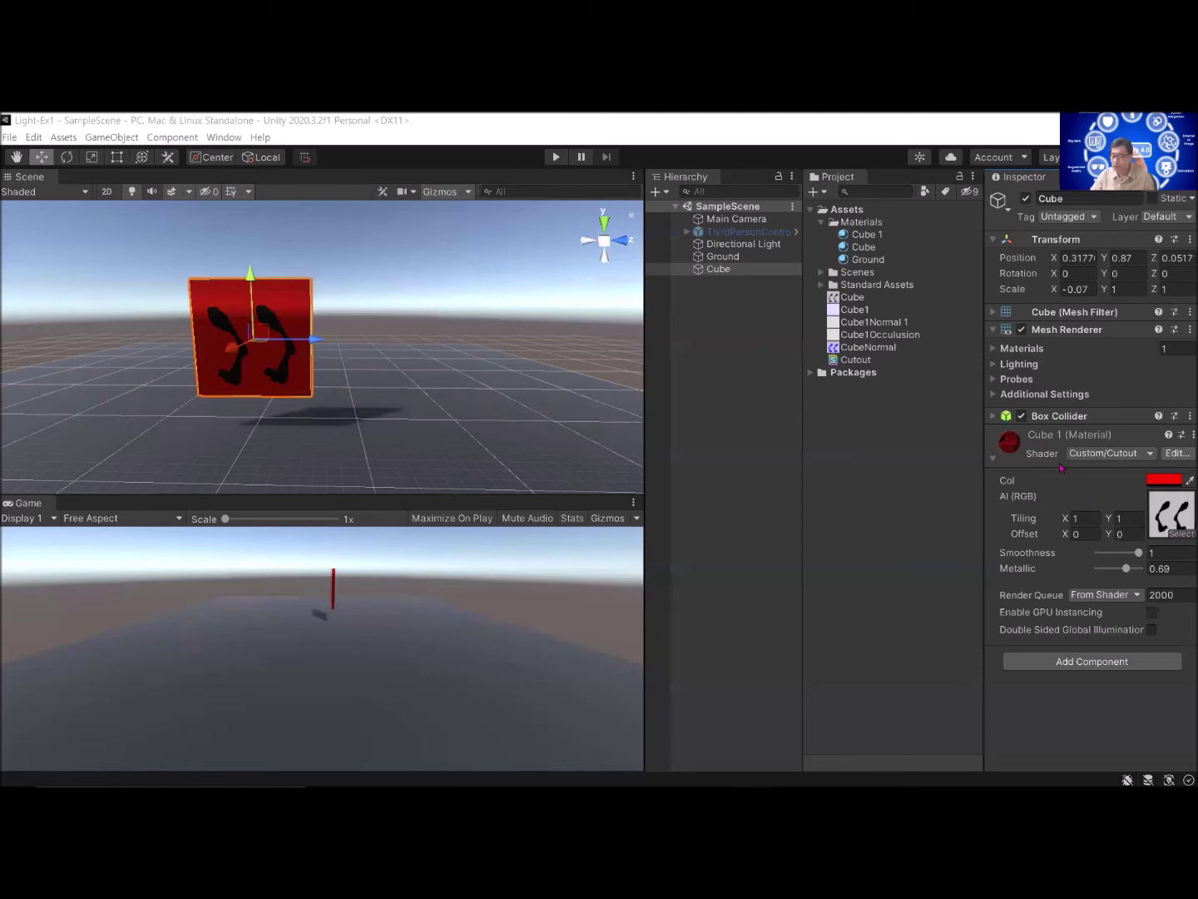
Step: Change the Cube 1 material's shader from Custom/Cutout to Standard and deselect the cube
left_click(1149, 454)
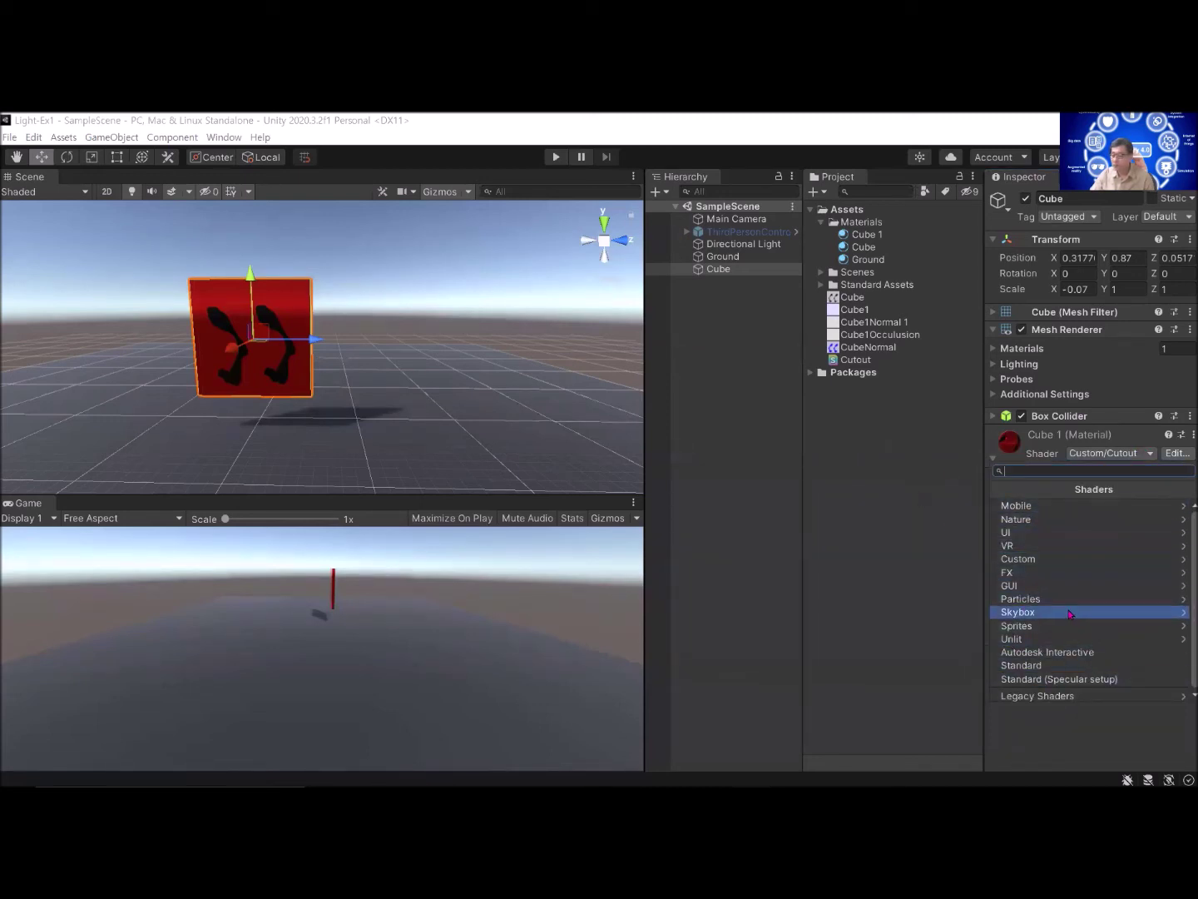
left_click(1066, 667)
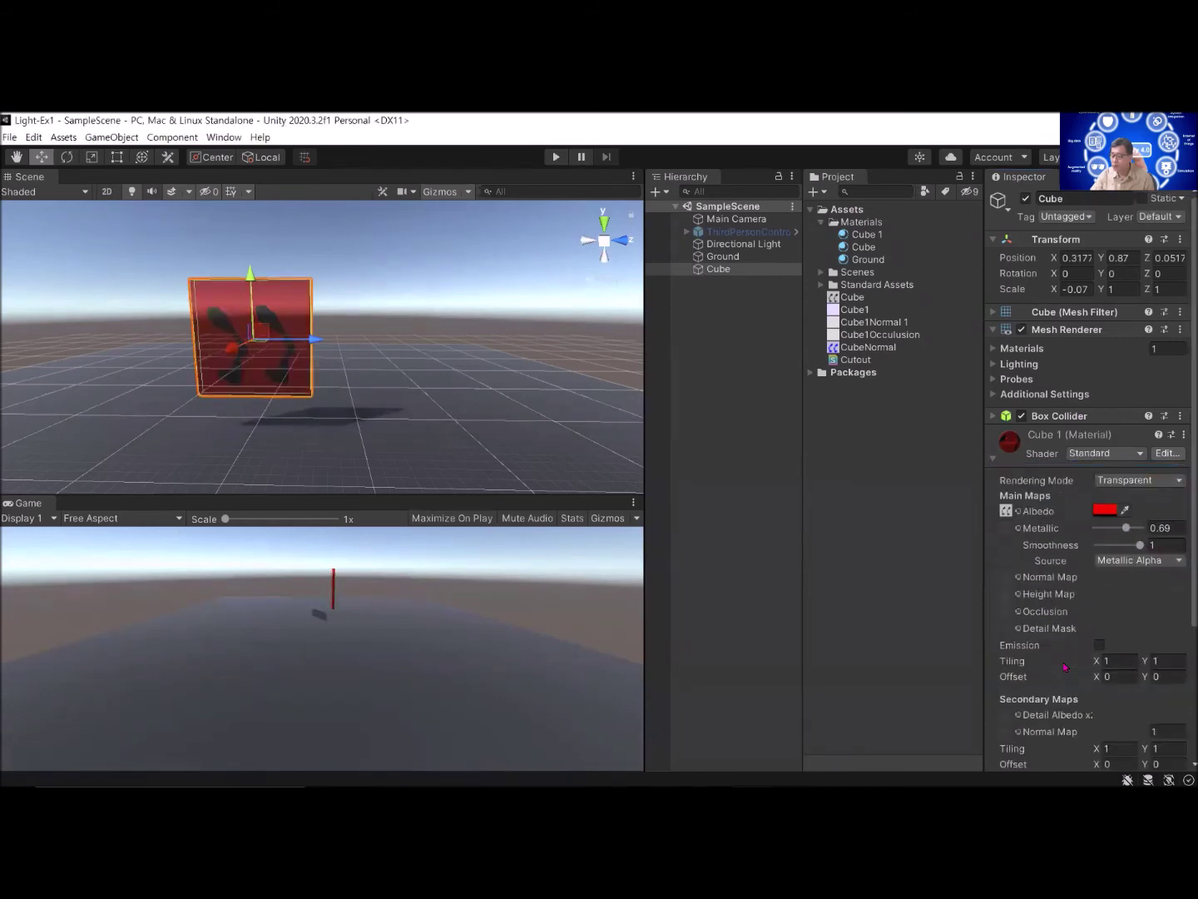
left_click(846, 456)
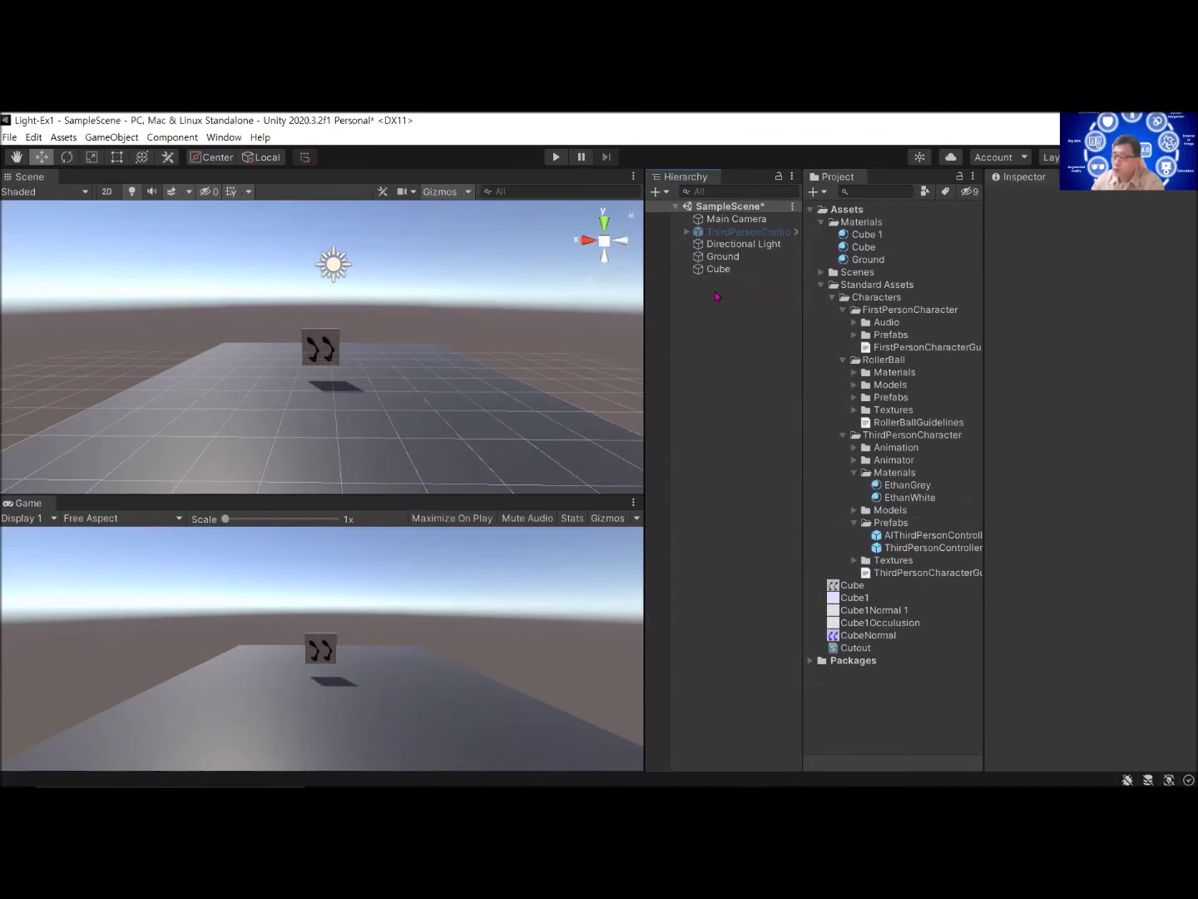
Step: Add an Area Light to SampleScene
right_click(718, 294)
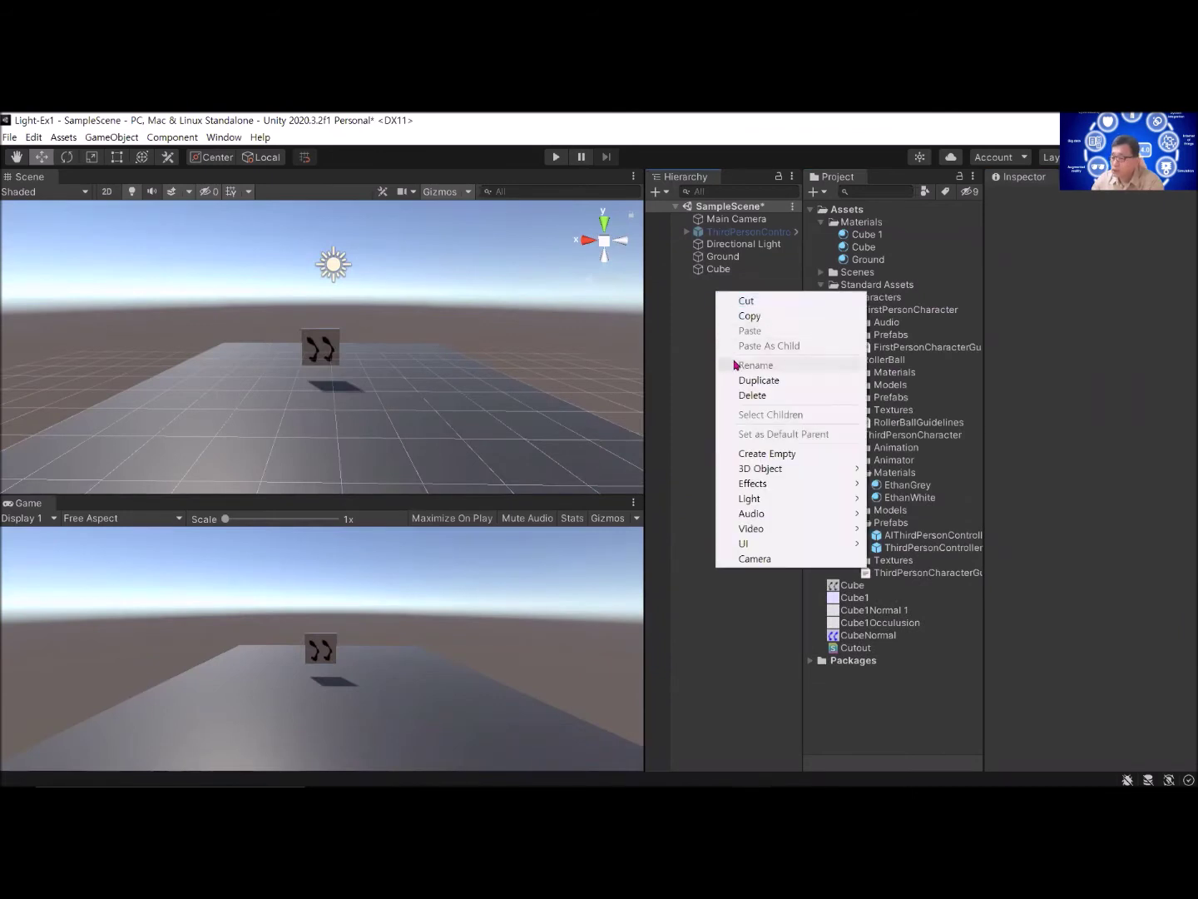
mouse_move(757, 501)
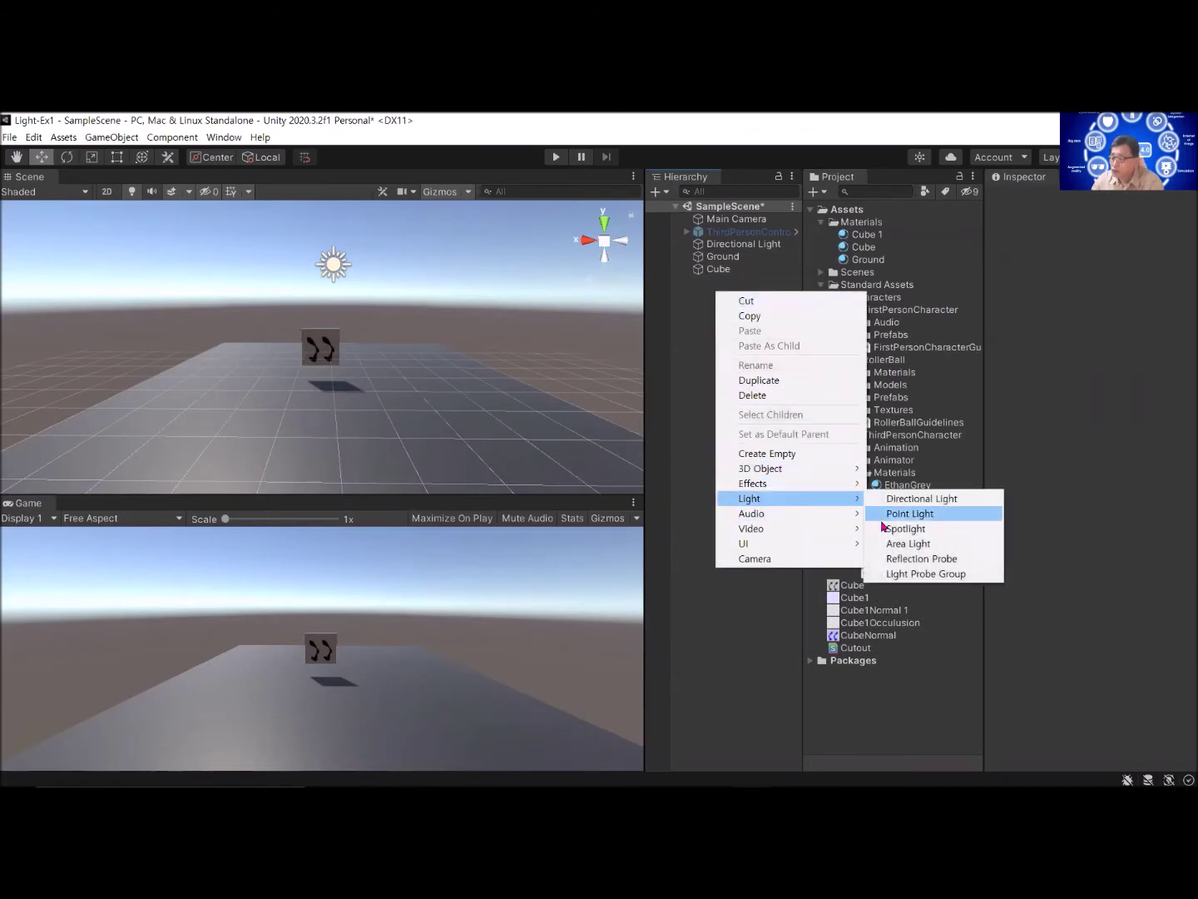
left_click(908, 542)
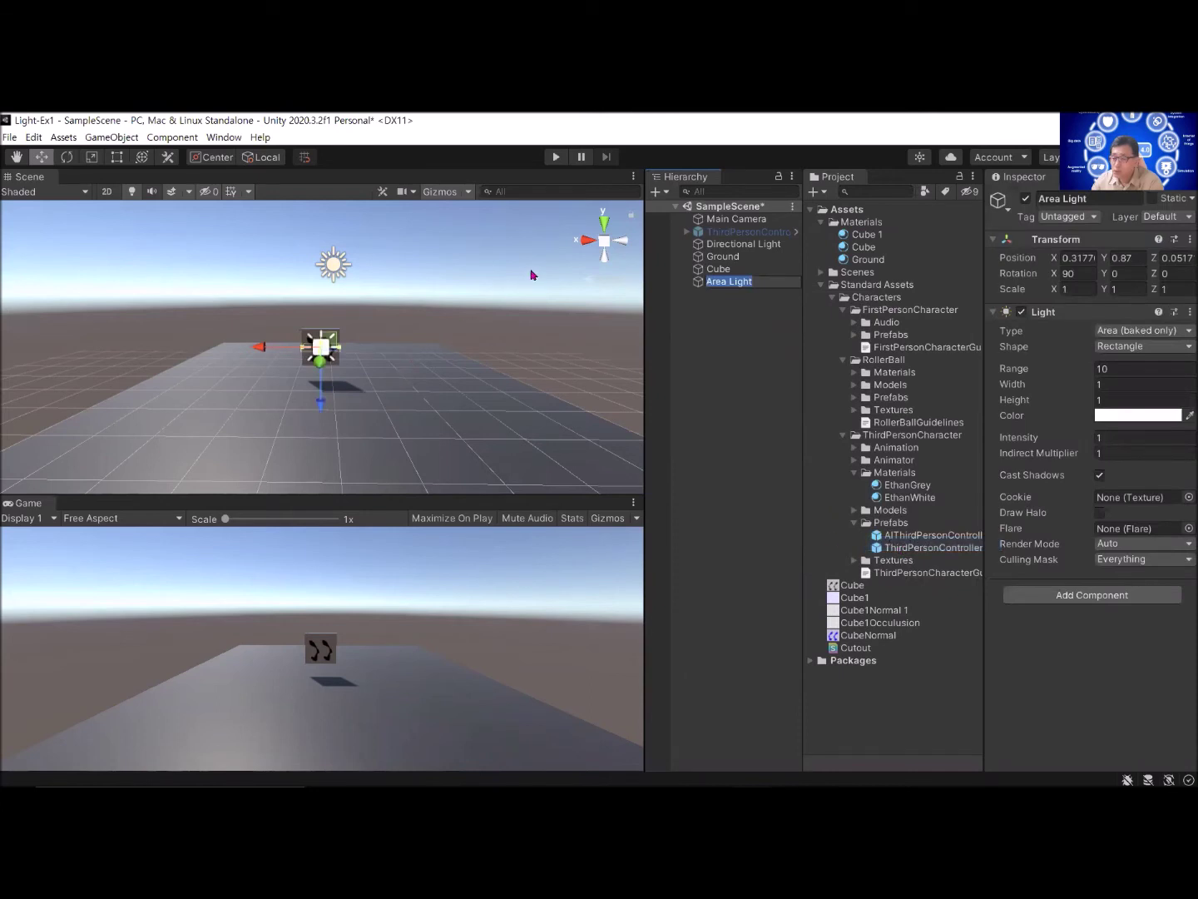
Step: Show the scene from the top and set the area light's position to X 0, Y 0.80, Z 0
left_click(603, 230)
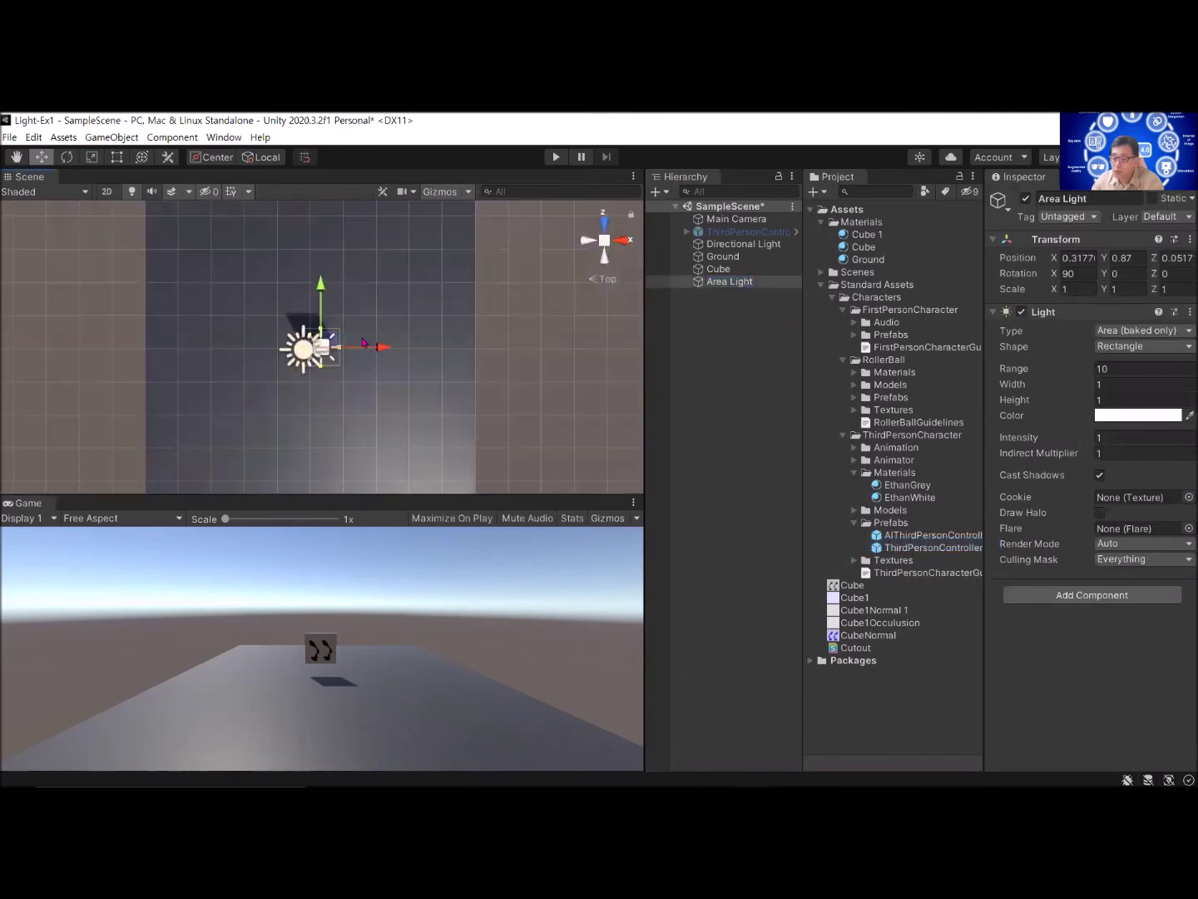
scroll(307, 363, "up", 3)
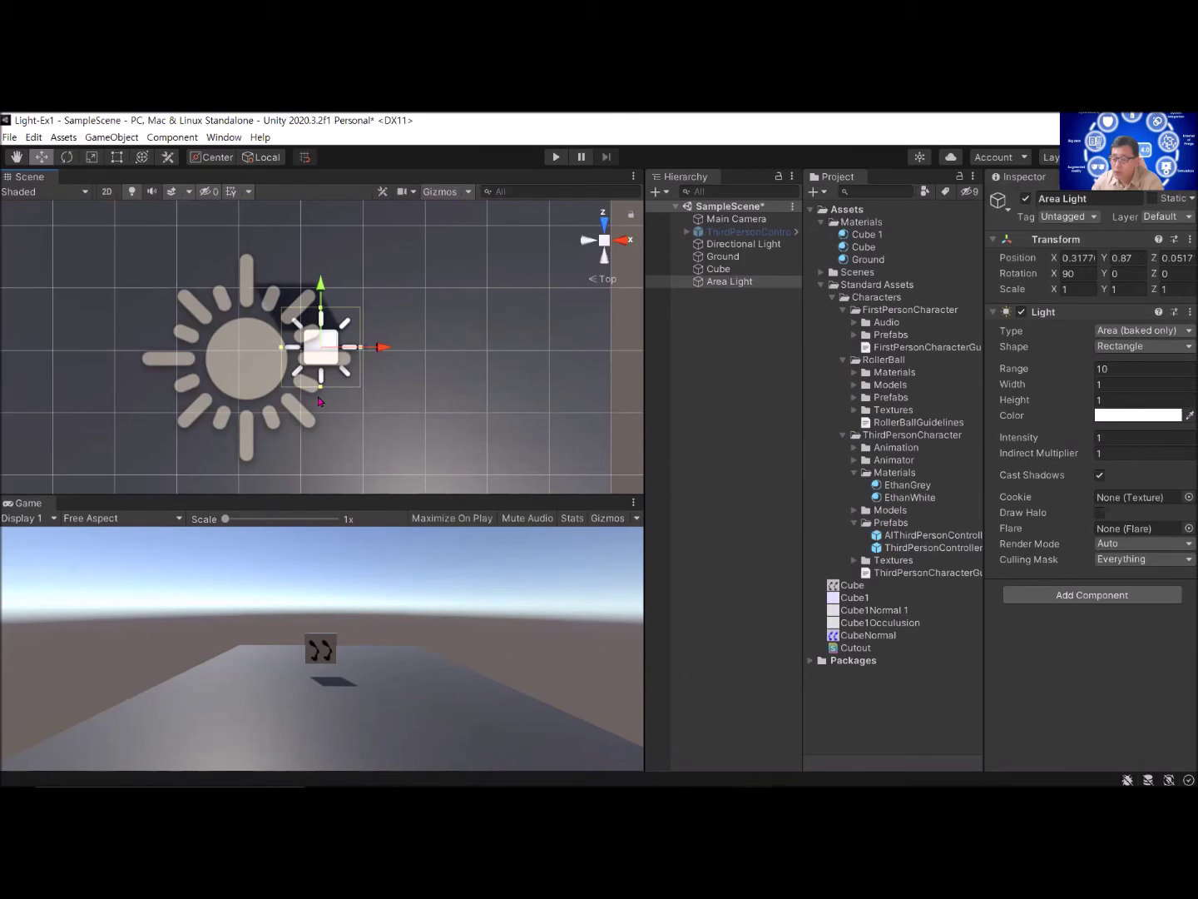
left_click(1067, 258)
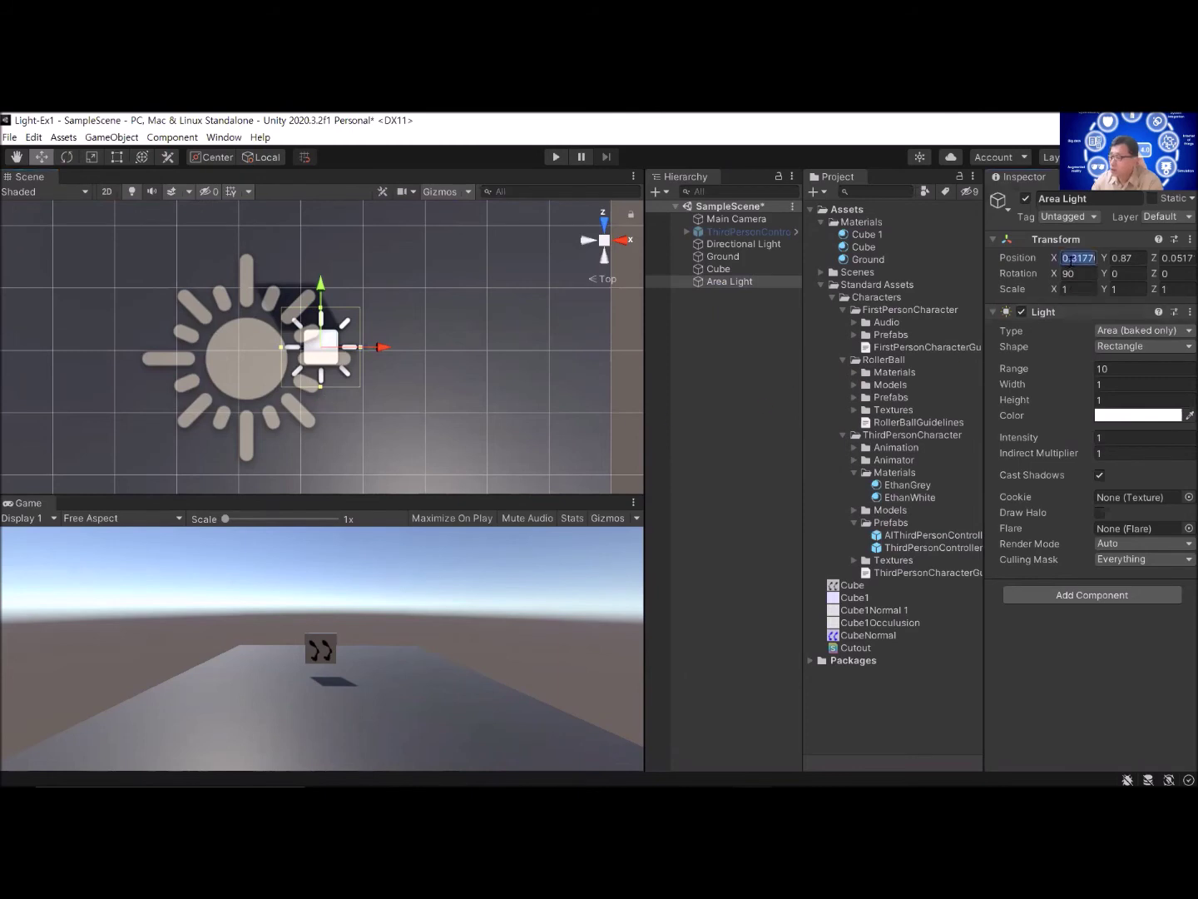
type("0")
key("Tab")
type("0.80")
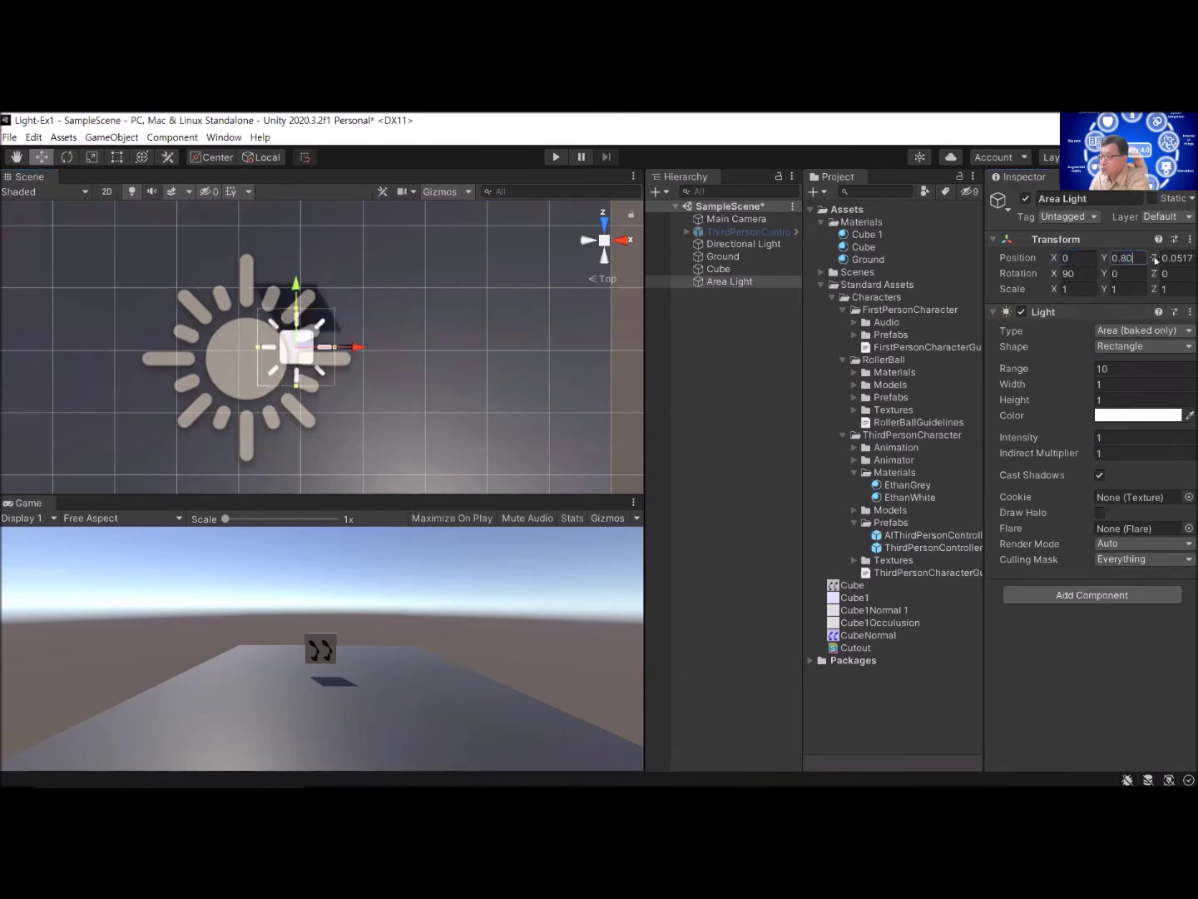
key("Tab")
type("0")
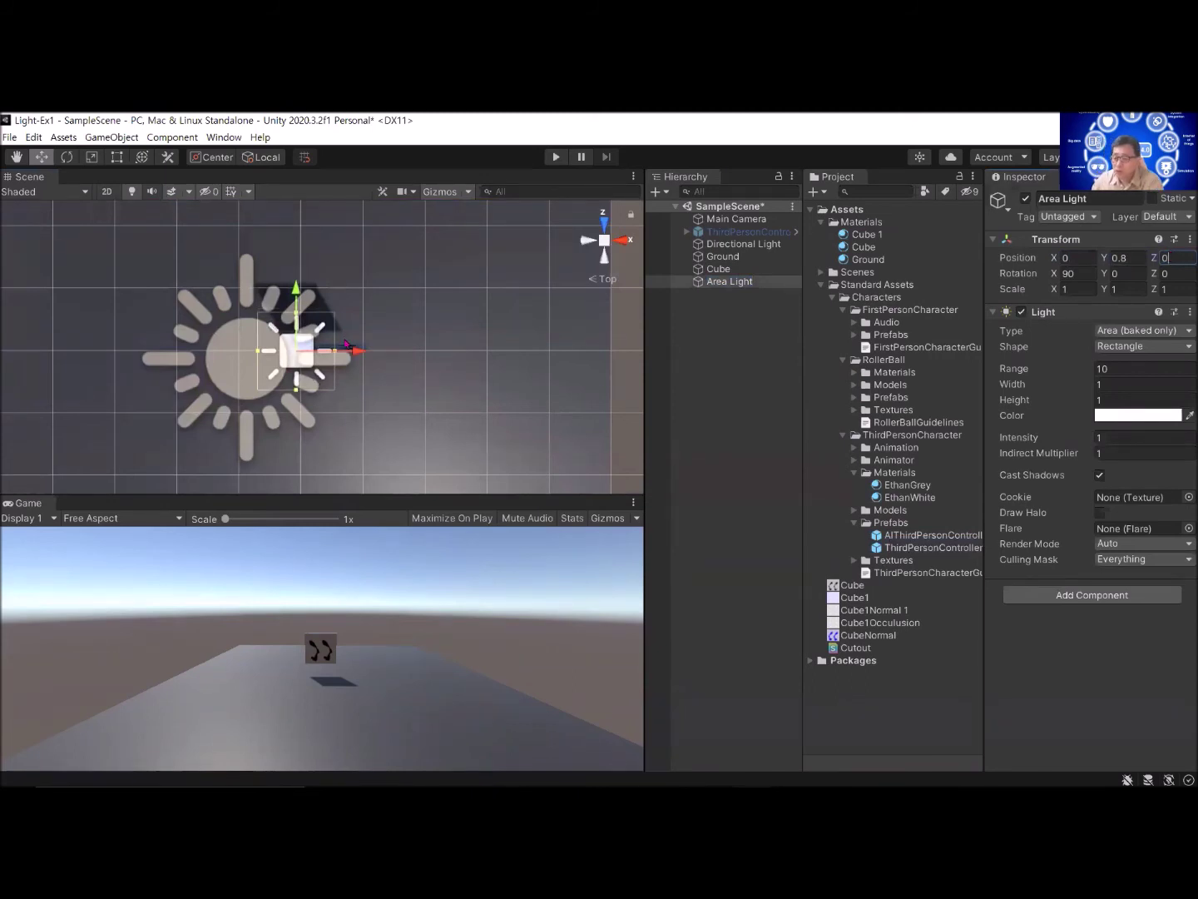
Step: Set the area light's width to 2 and height to 5
left_click(1109, 386)
type("2")
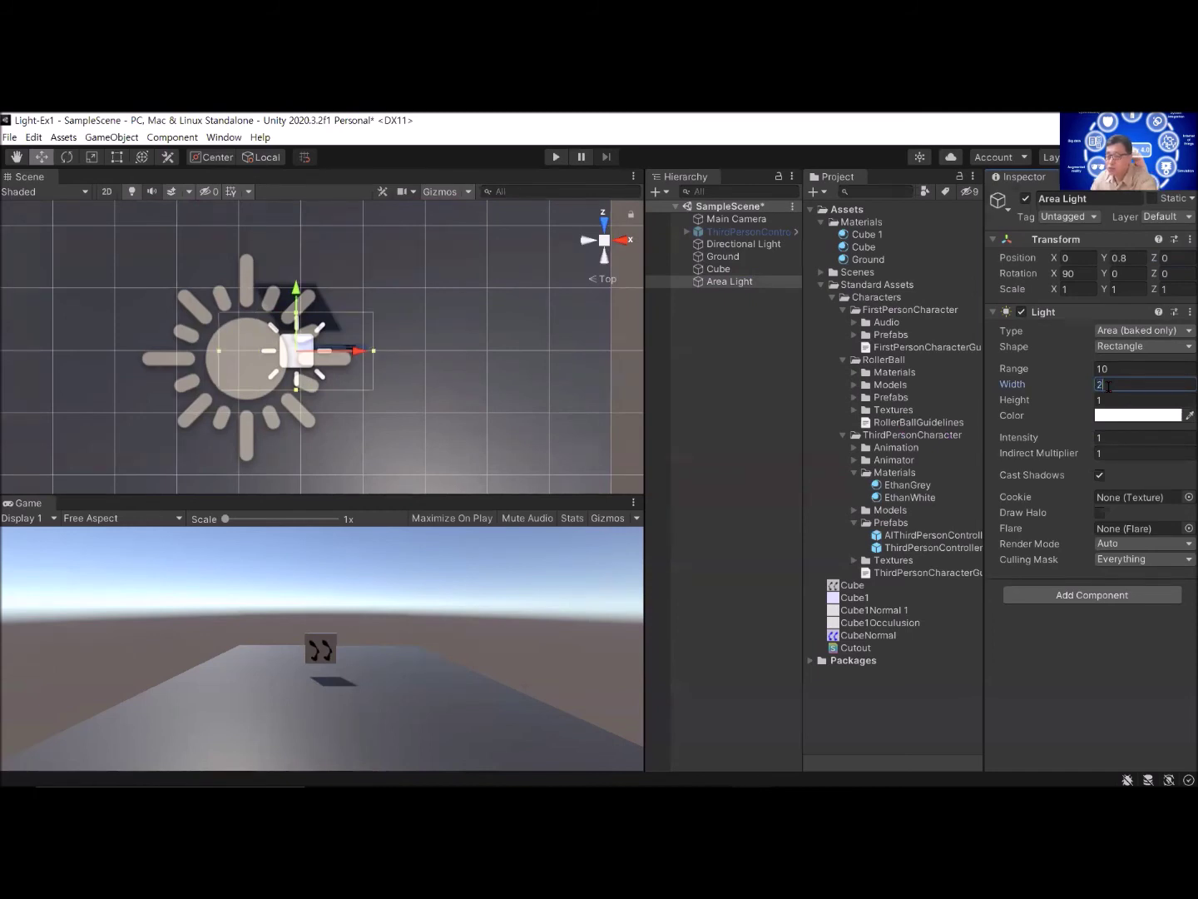
left_click(1118, 402)
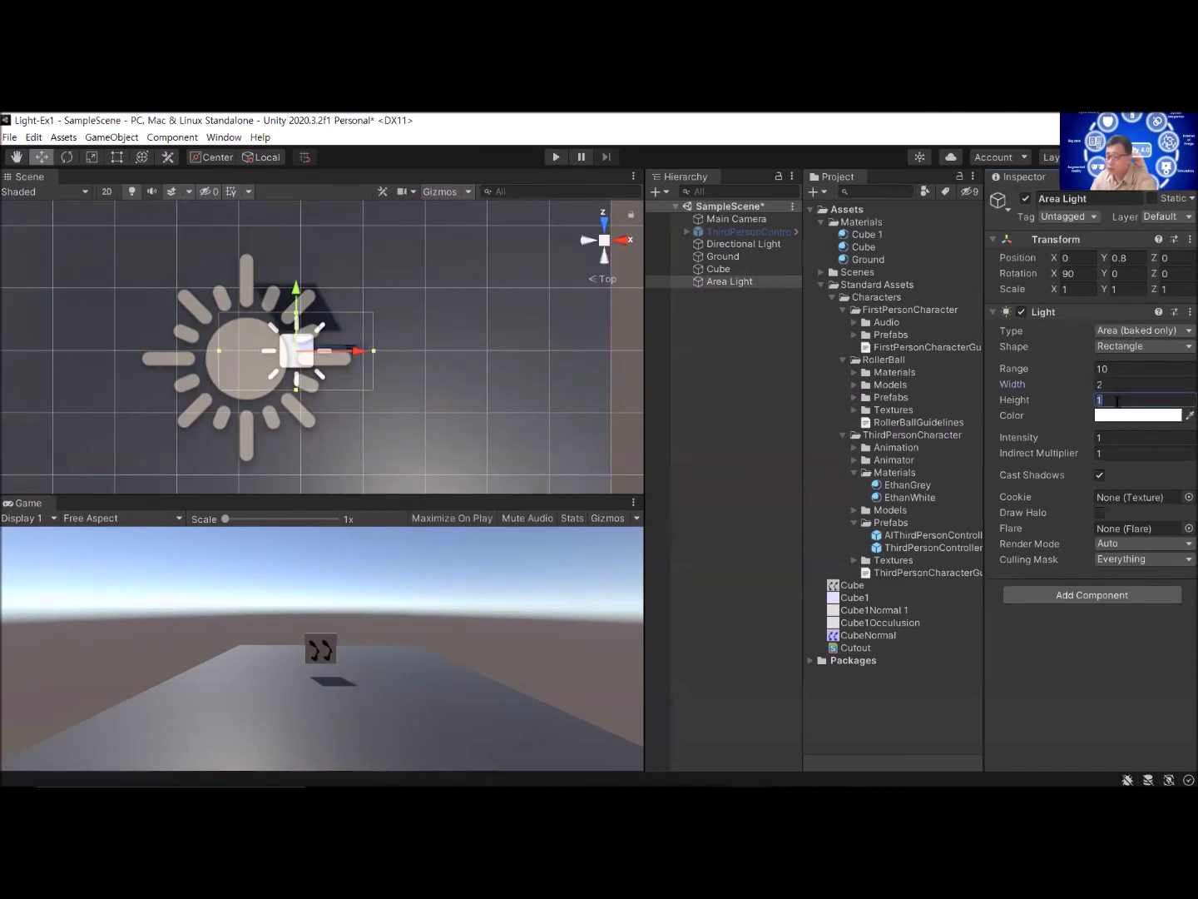
type("5")
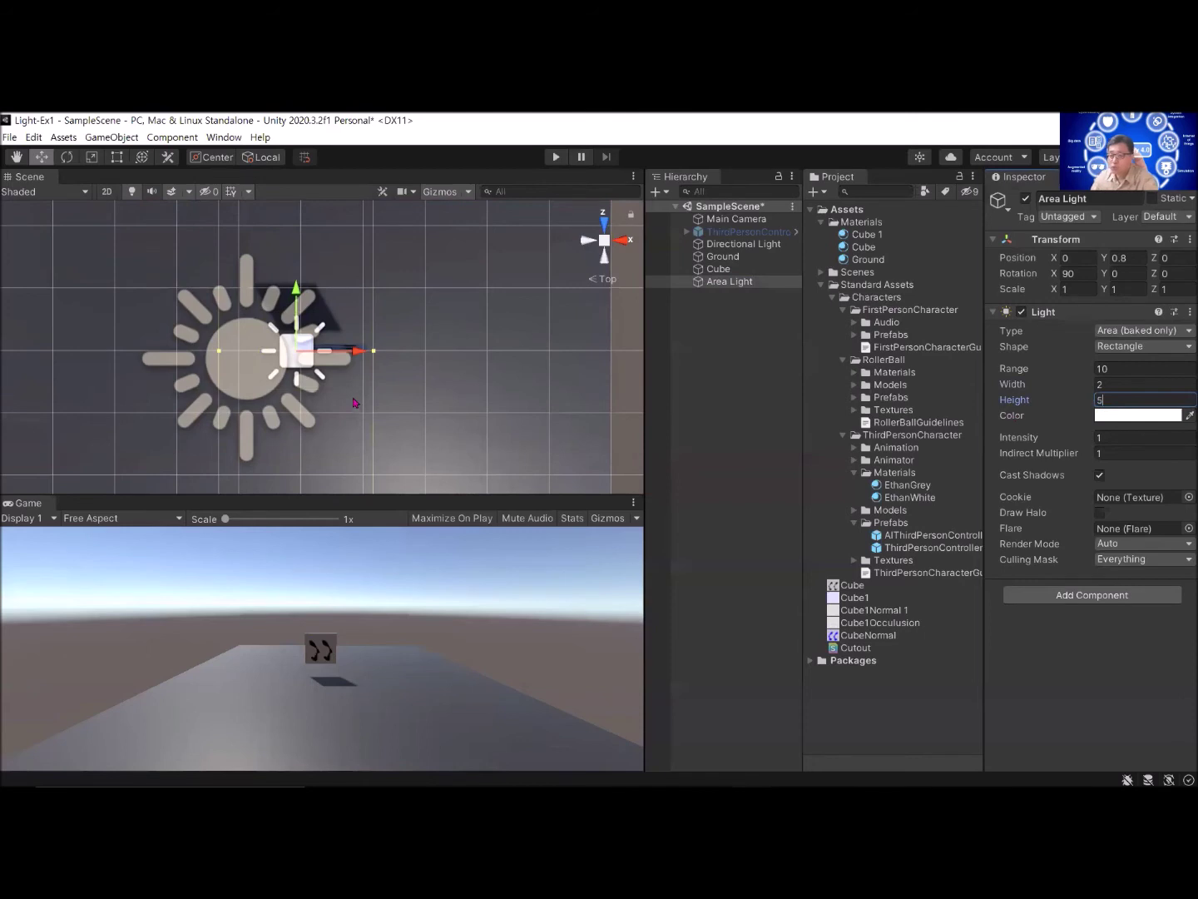
scroll(355, 402, "down", 3)
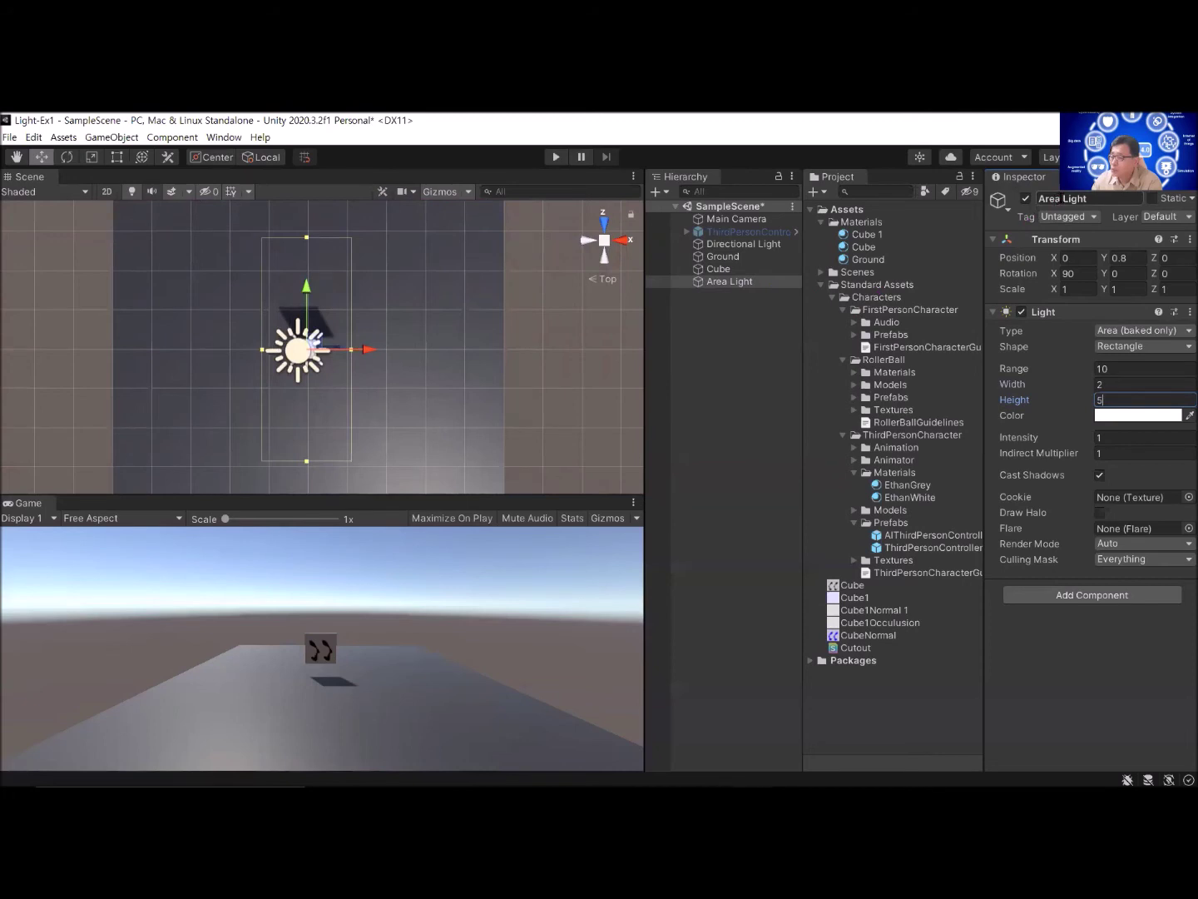
Step: Rename the area light as Red Light
left_click_drag(1067, 199, 1033, 202)
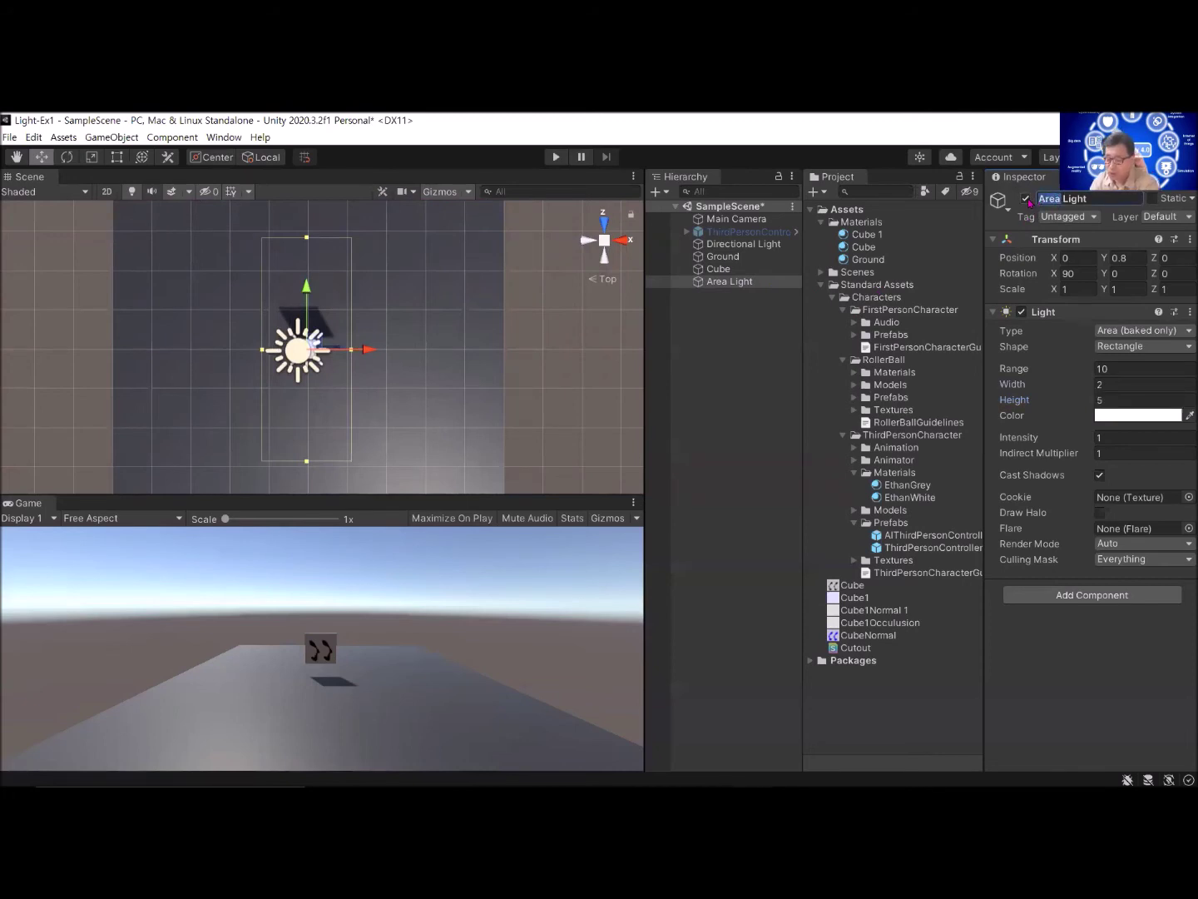
type("Red")
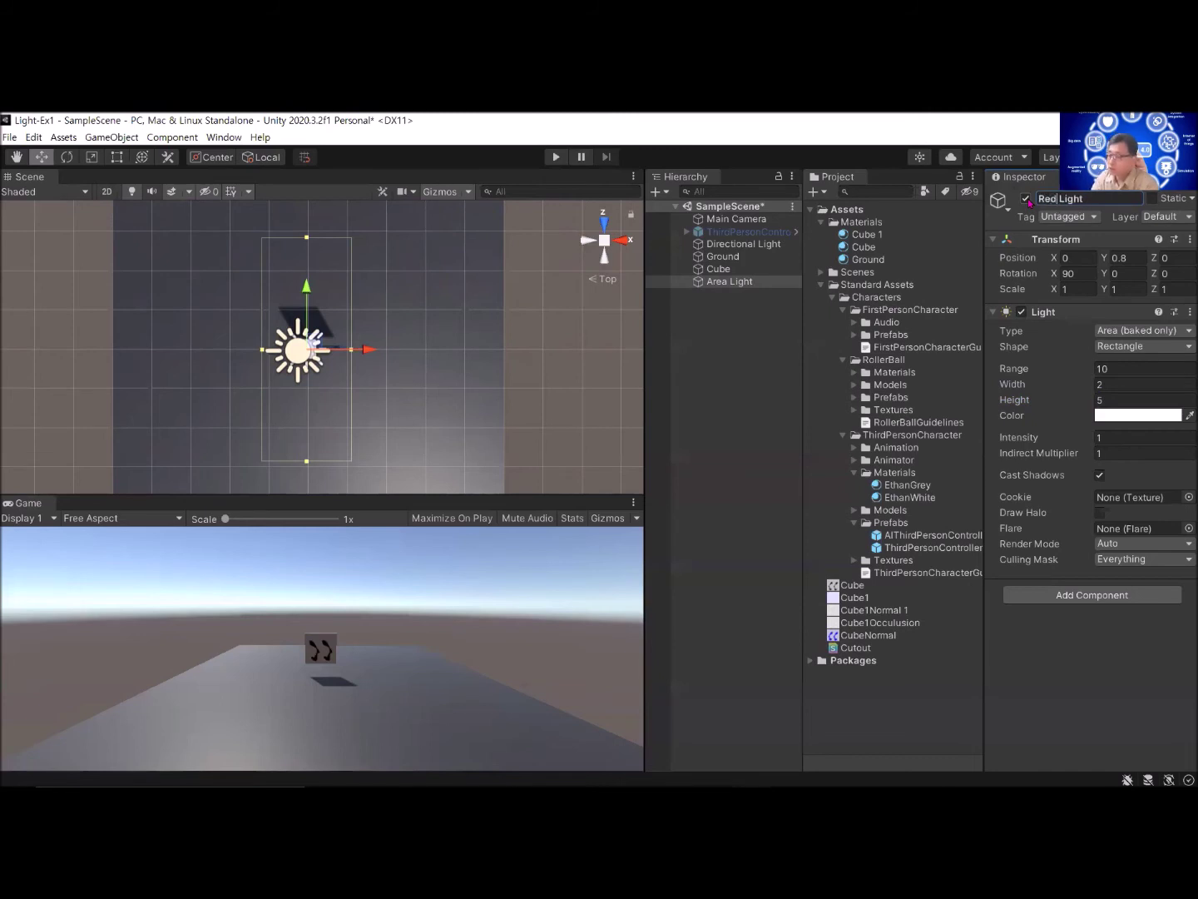
key("Return")
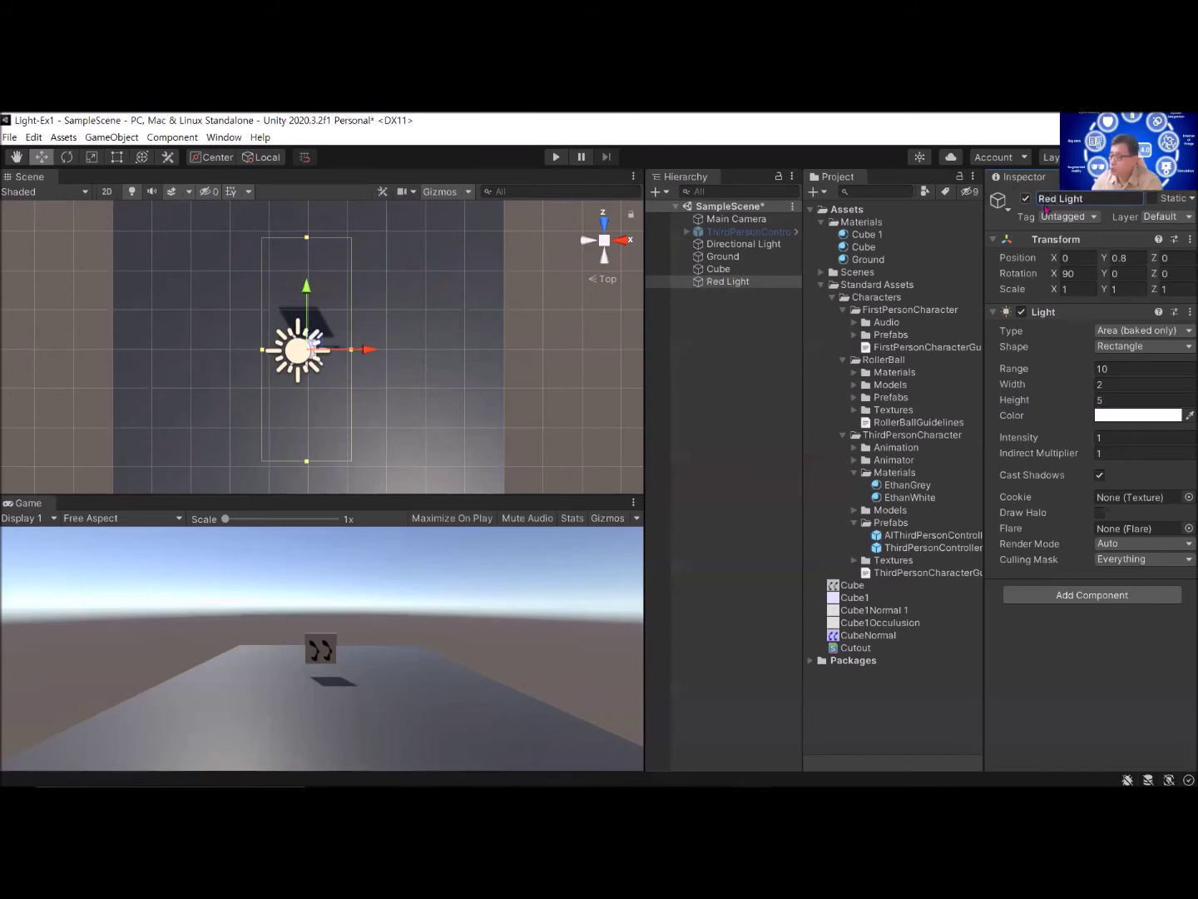
Step: Set the Red Light's color to red F10A0A and deselect the light
left_click(1140, 415)
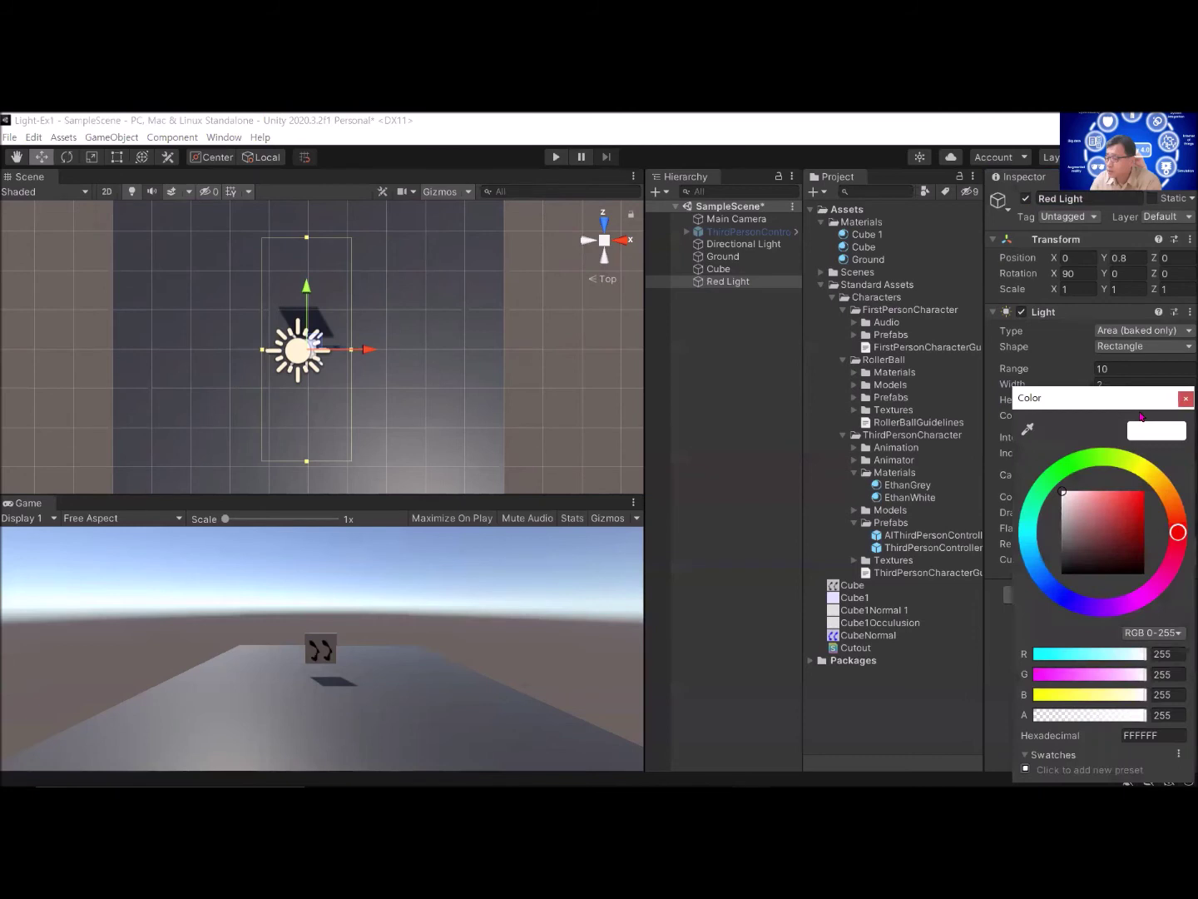
left_click(1142, 499)
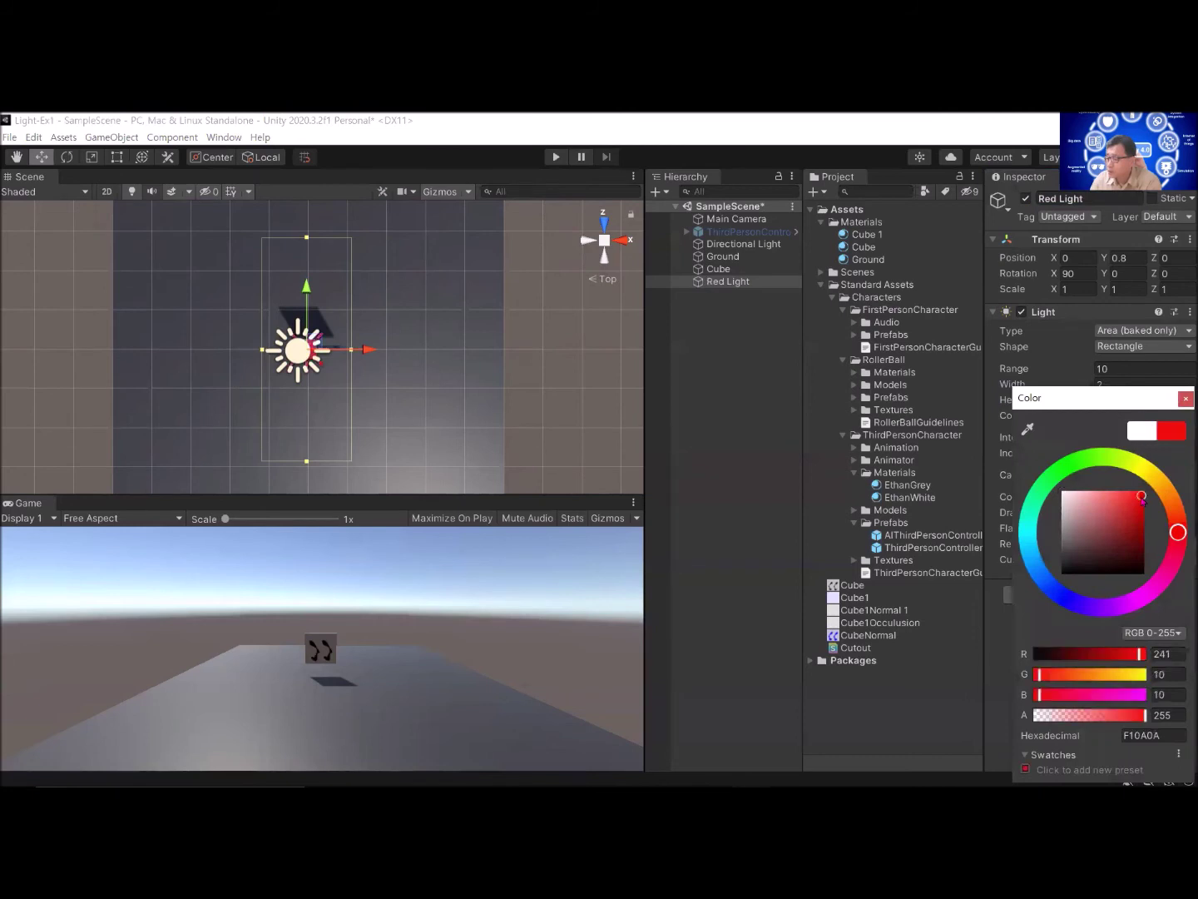
left_click(1186, 399)
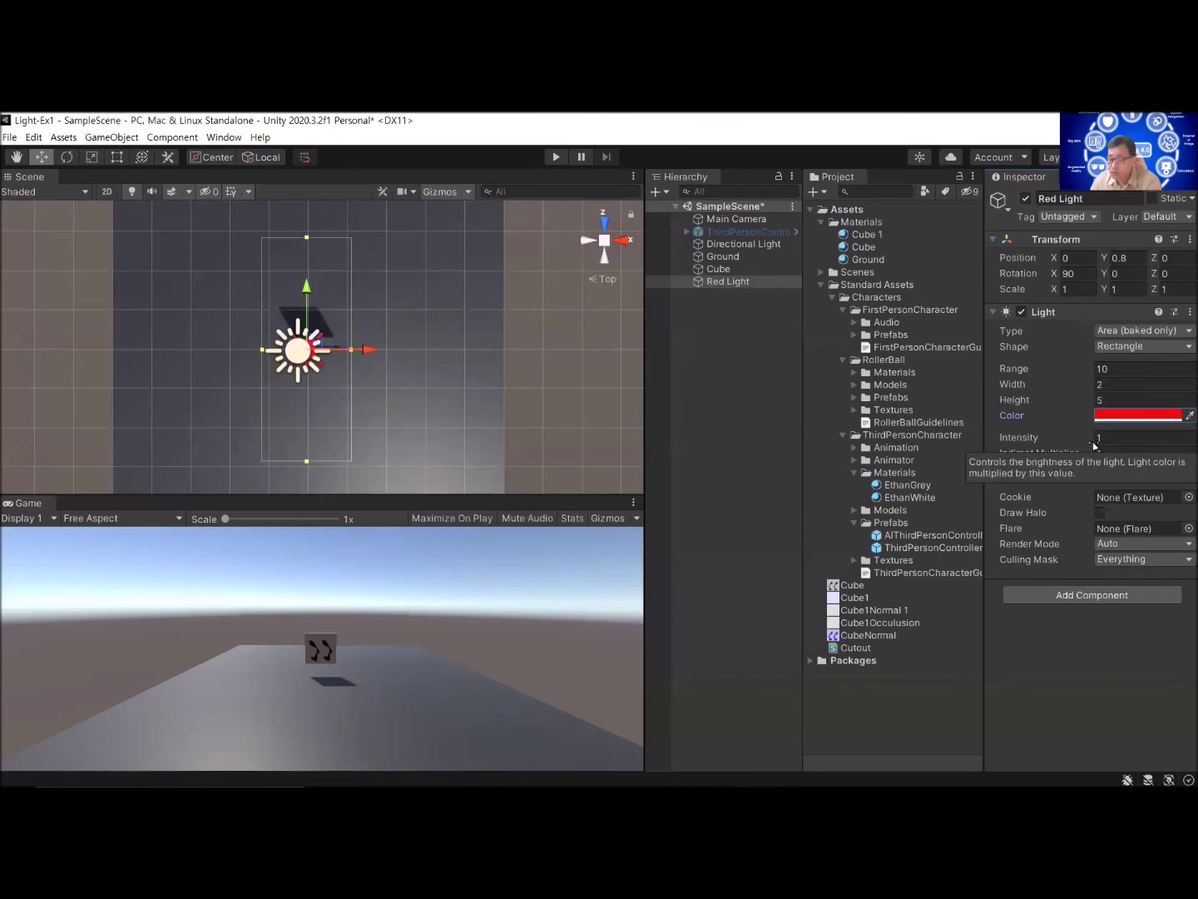
left_click(731, 340)
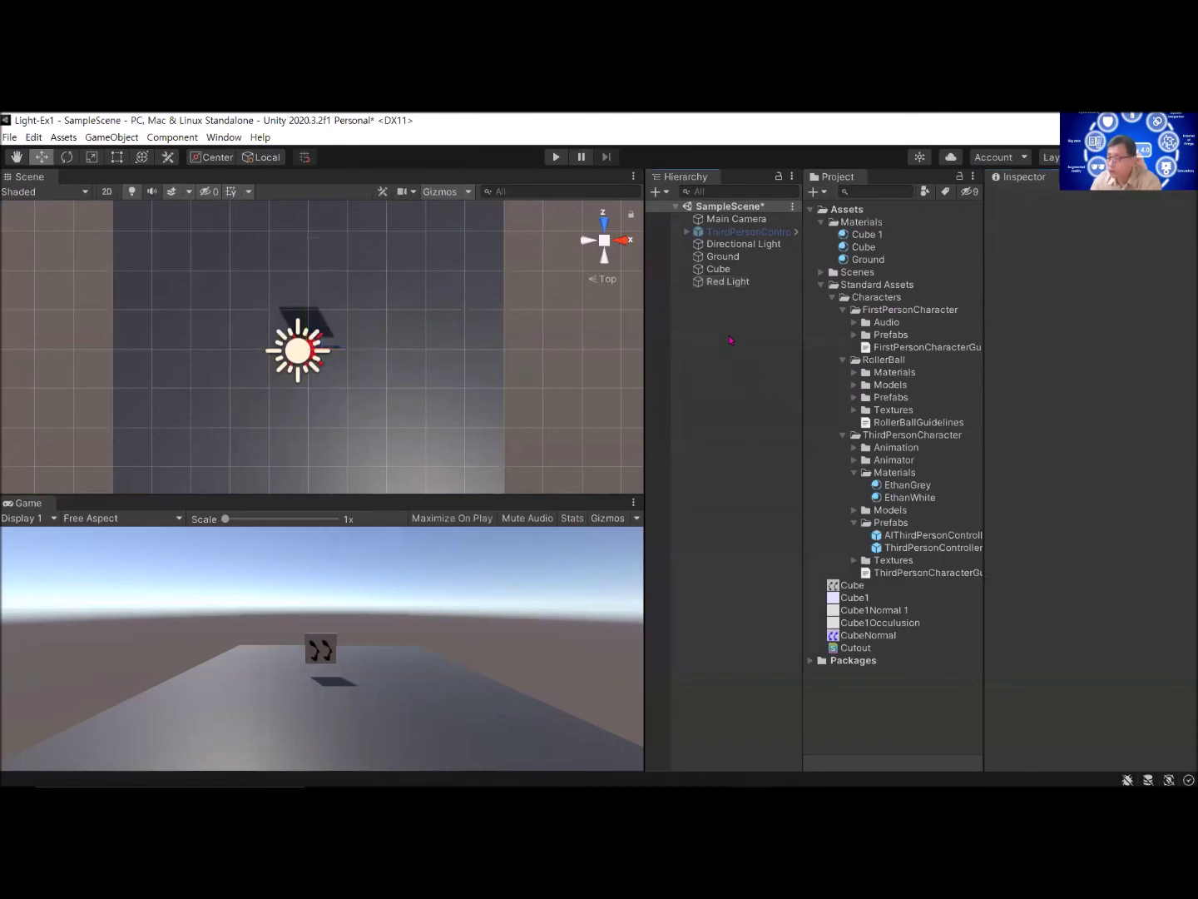
Step: Duplicate the Red Light and rename the copy as Green Light
left_click(729, 282)
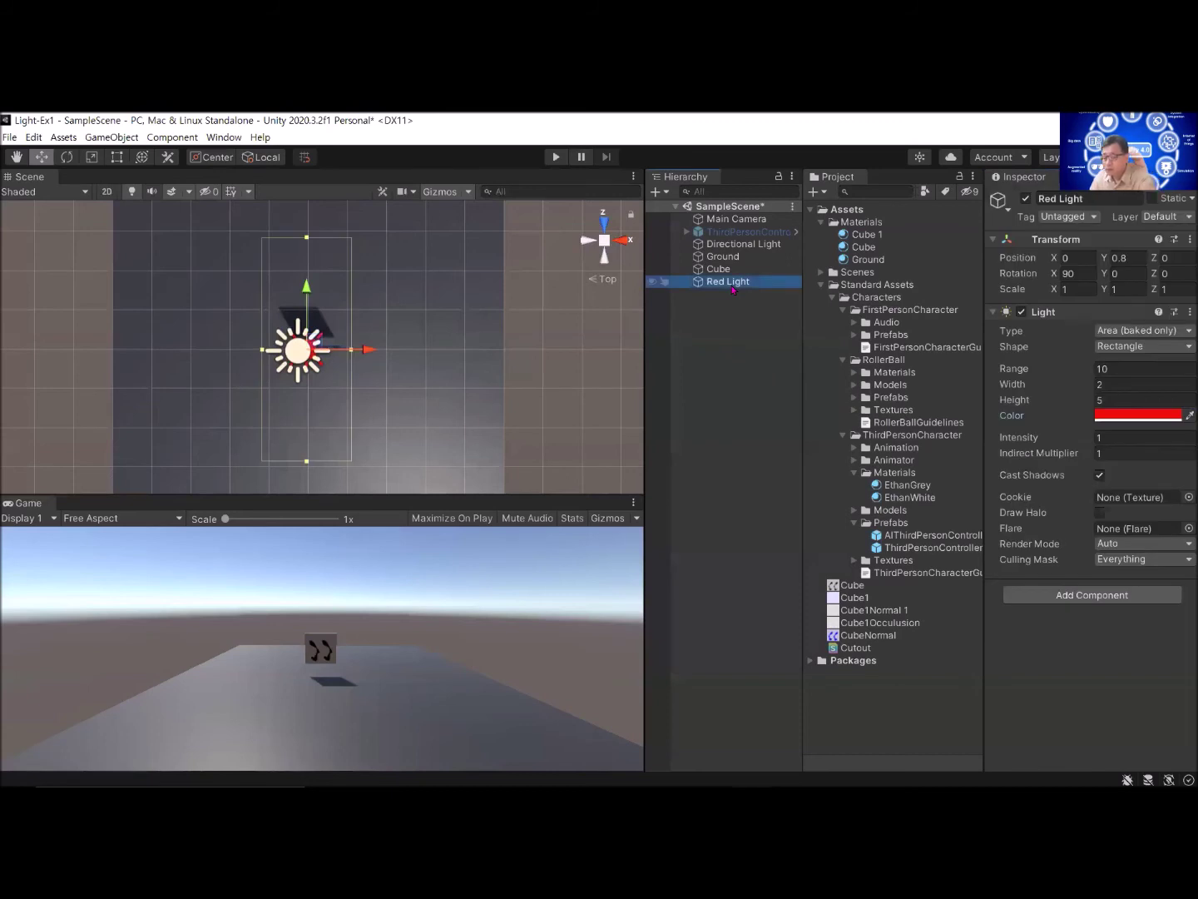
key("ctrl+d")
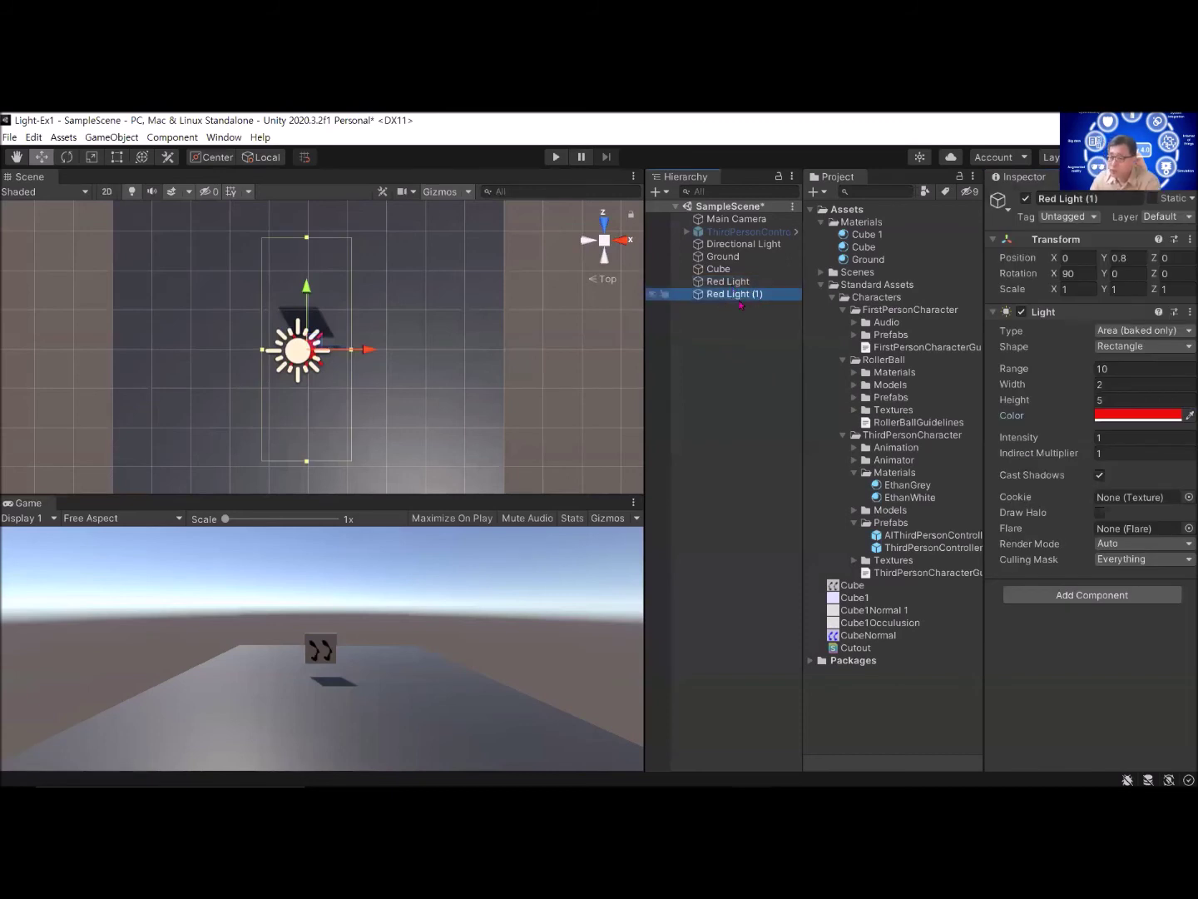
left_click(1116, 199)
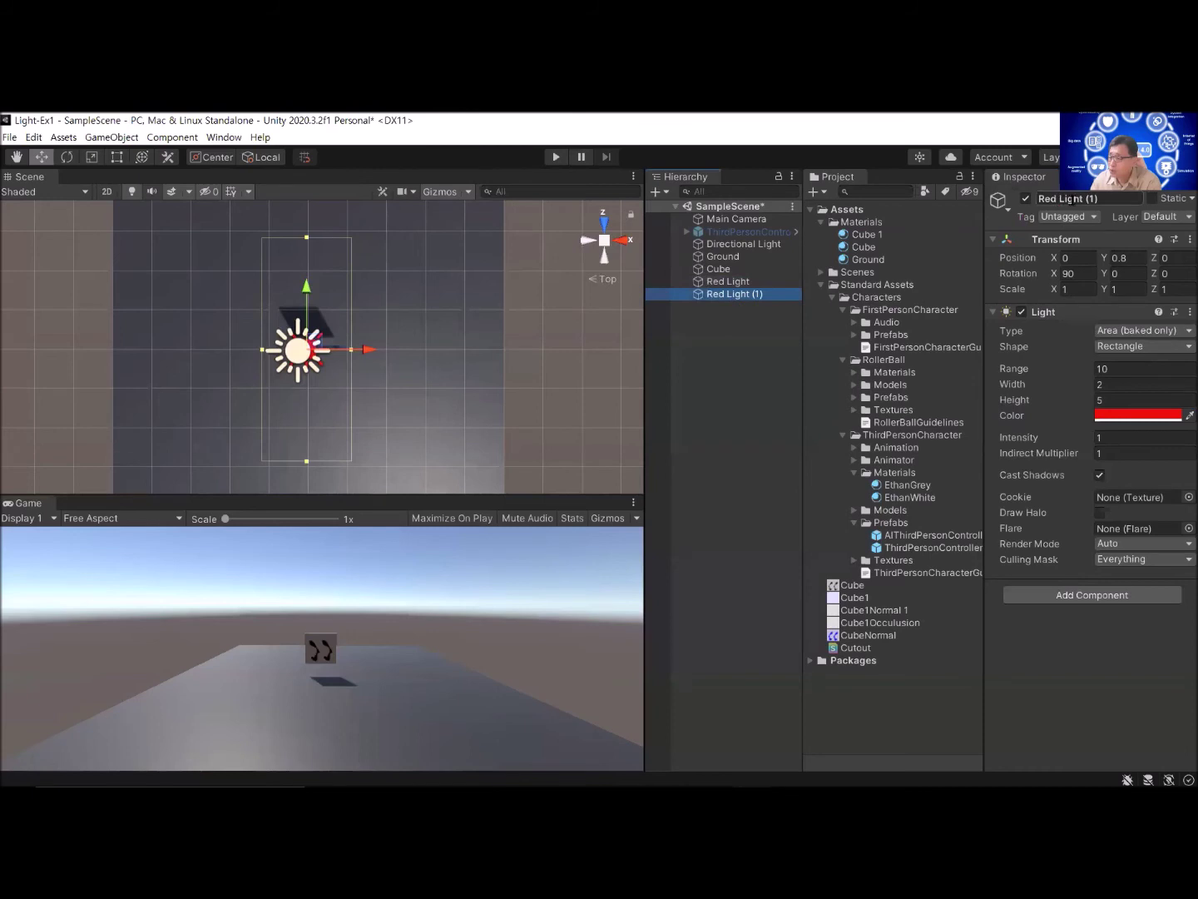
left_click(1115, 199)
key("BackSpace")
key("BackSpace")
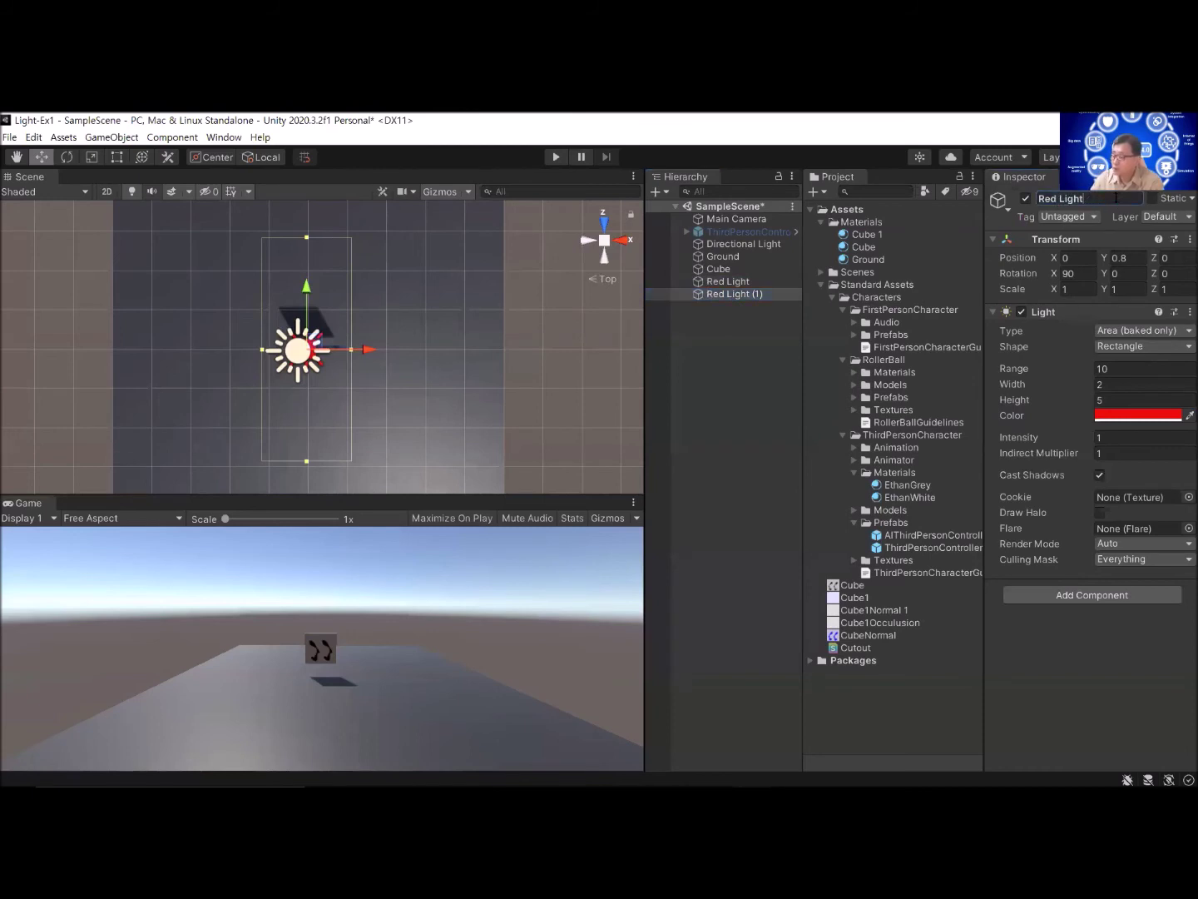
key("Left")
key("Left")
key("Left")
key("Left")
key("Left")
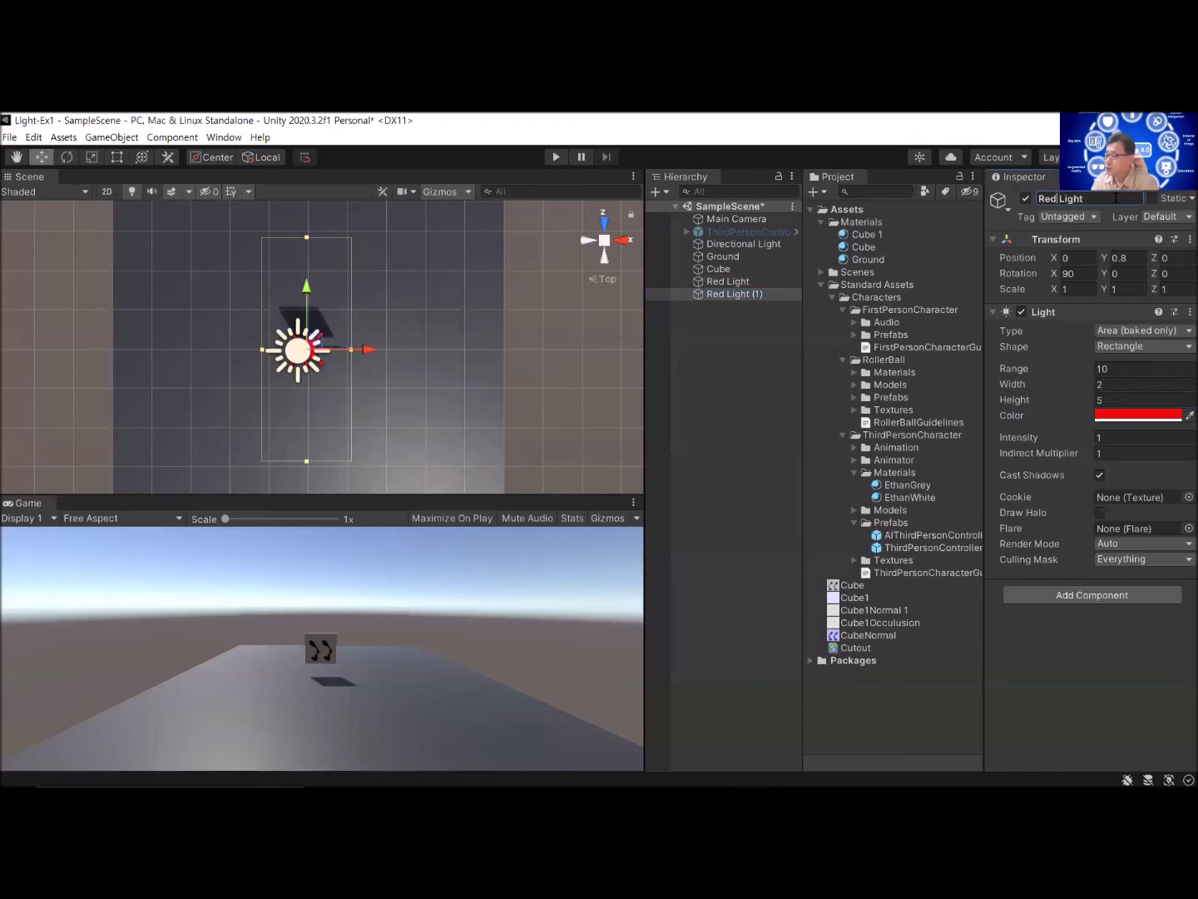
key("BackSpace")
key("BackSpace")
key("BackSpace")
key("BackSpace")
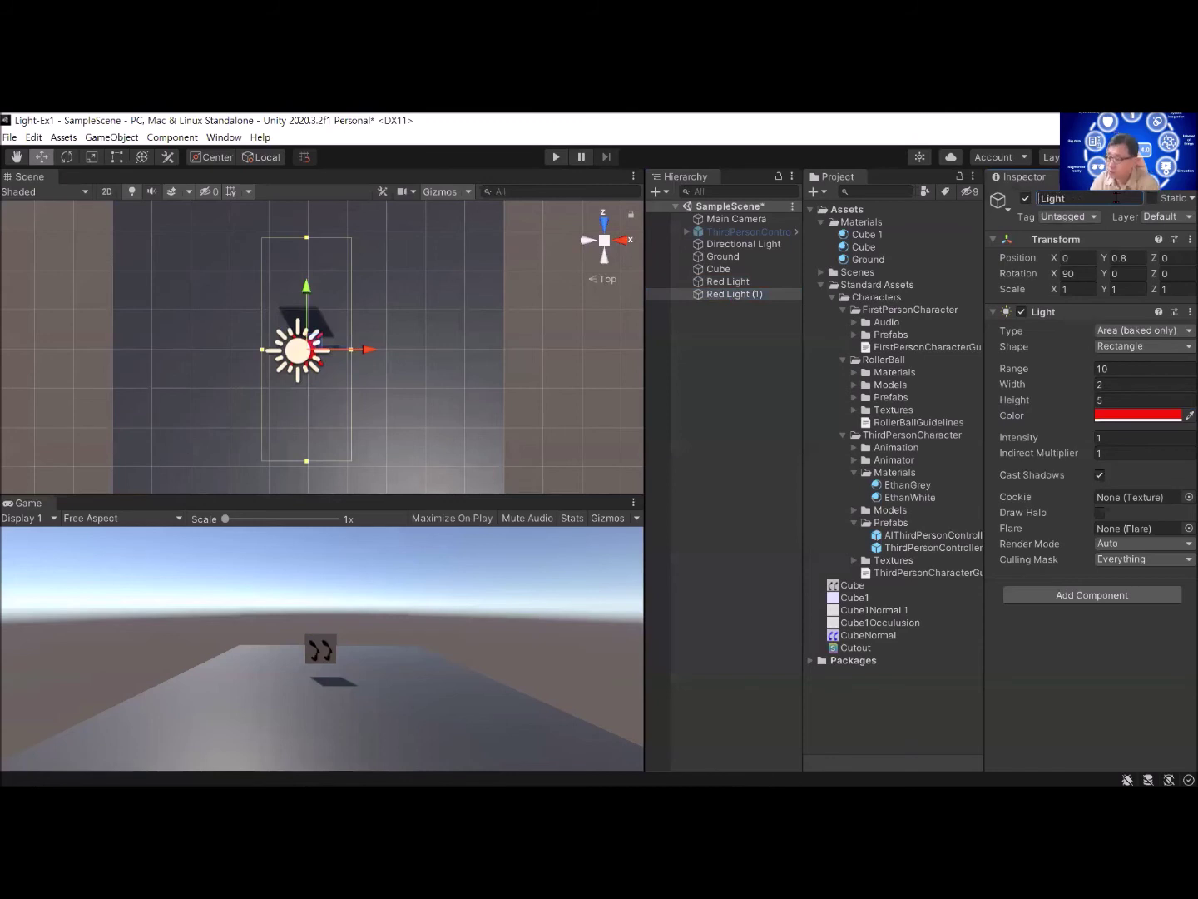
type("Green")
key("Return")
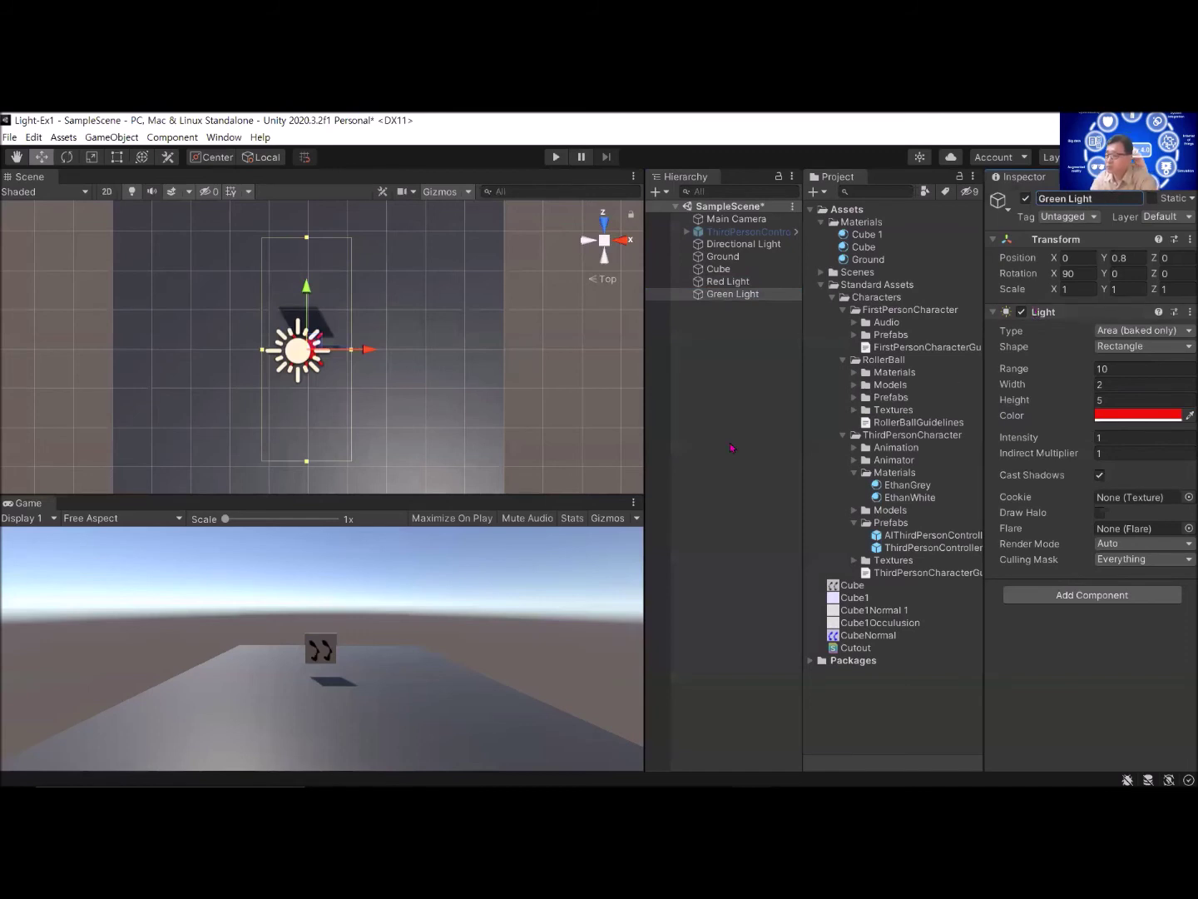
Step: Set the Green Light's color to green 11F10A
left_click(1115, 415)
left_click(1068, 469)
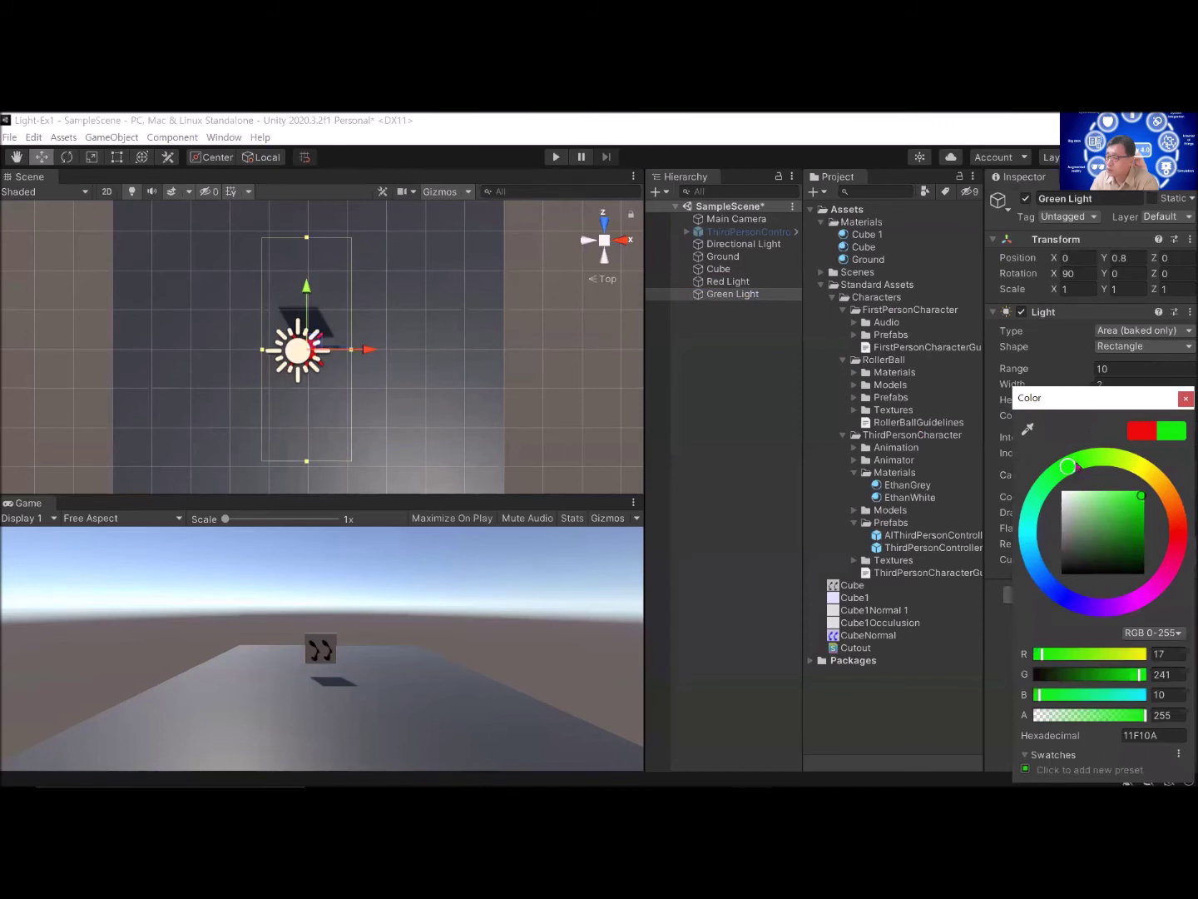
left_click(1186, 398)
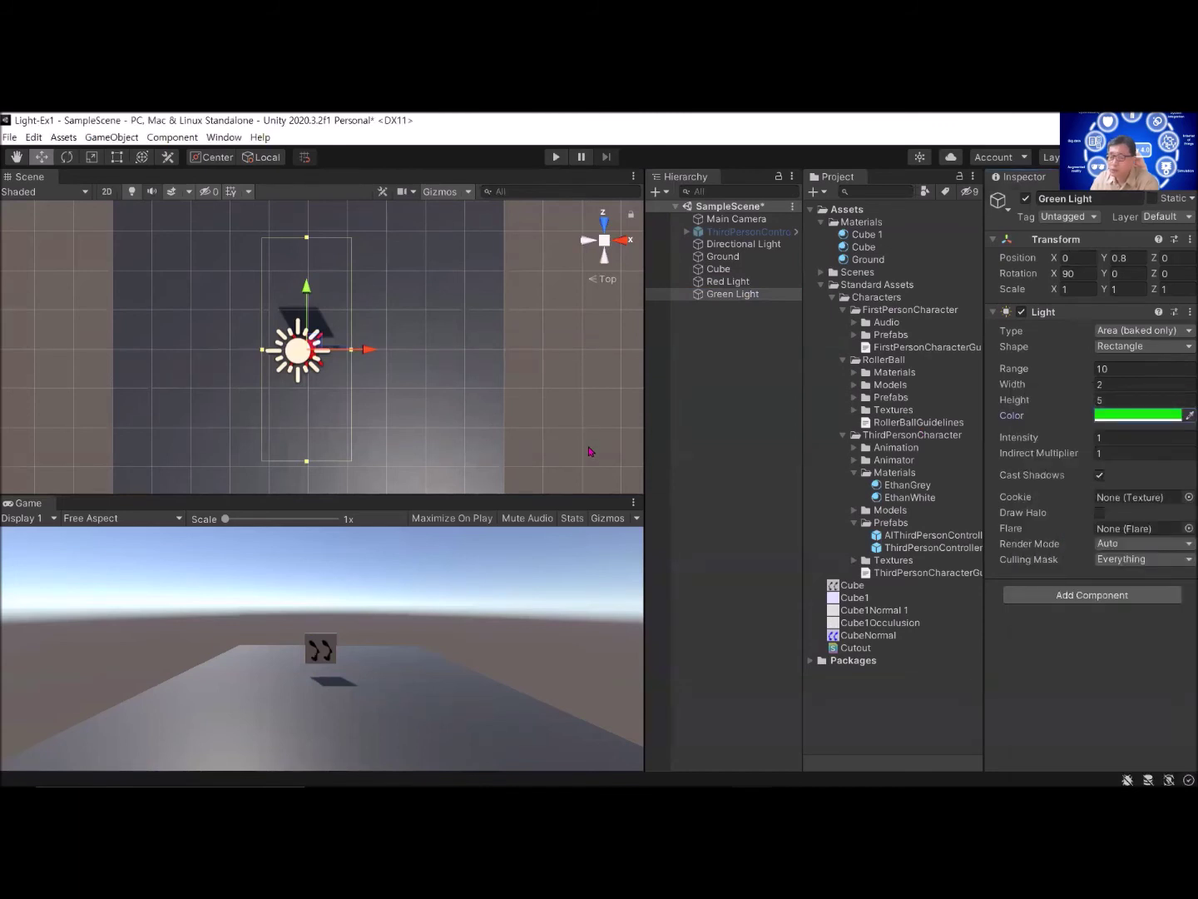
Step: Move the Red Light along the X axis to about -2.12 and the Green Light to about 2.26
left_click(717, 282)
left_click_drag(375, 352, 288, 353)
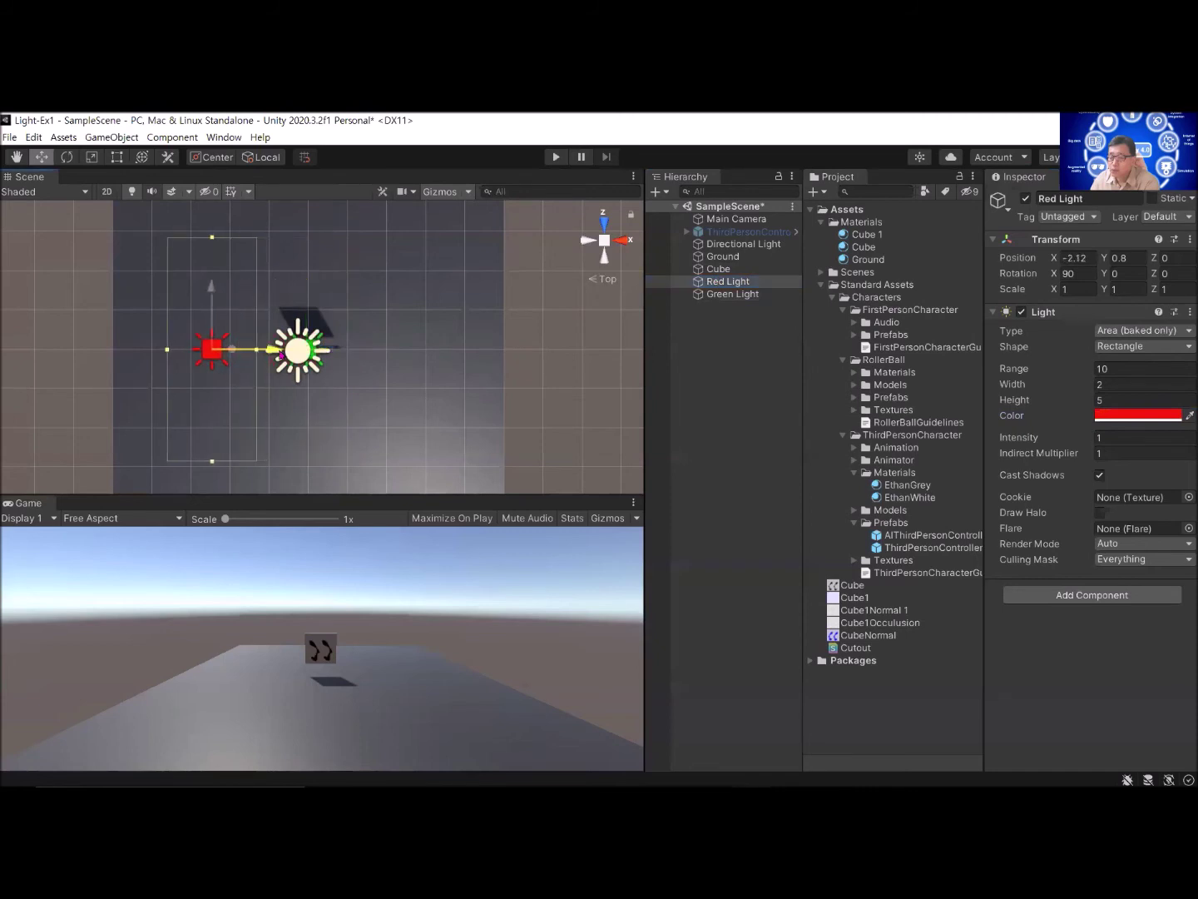
left_click(731, 294)
left_click_drag(371, 358, 472, 349)
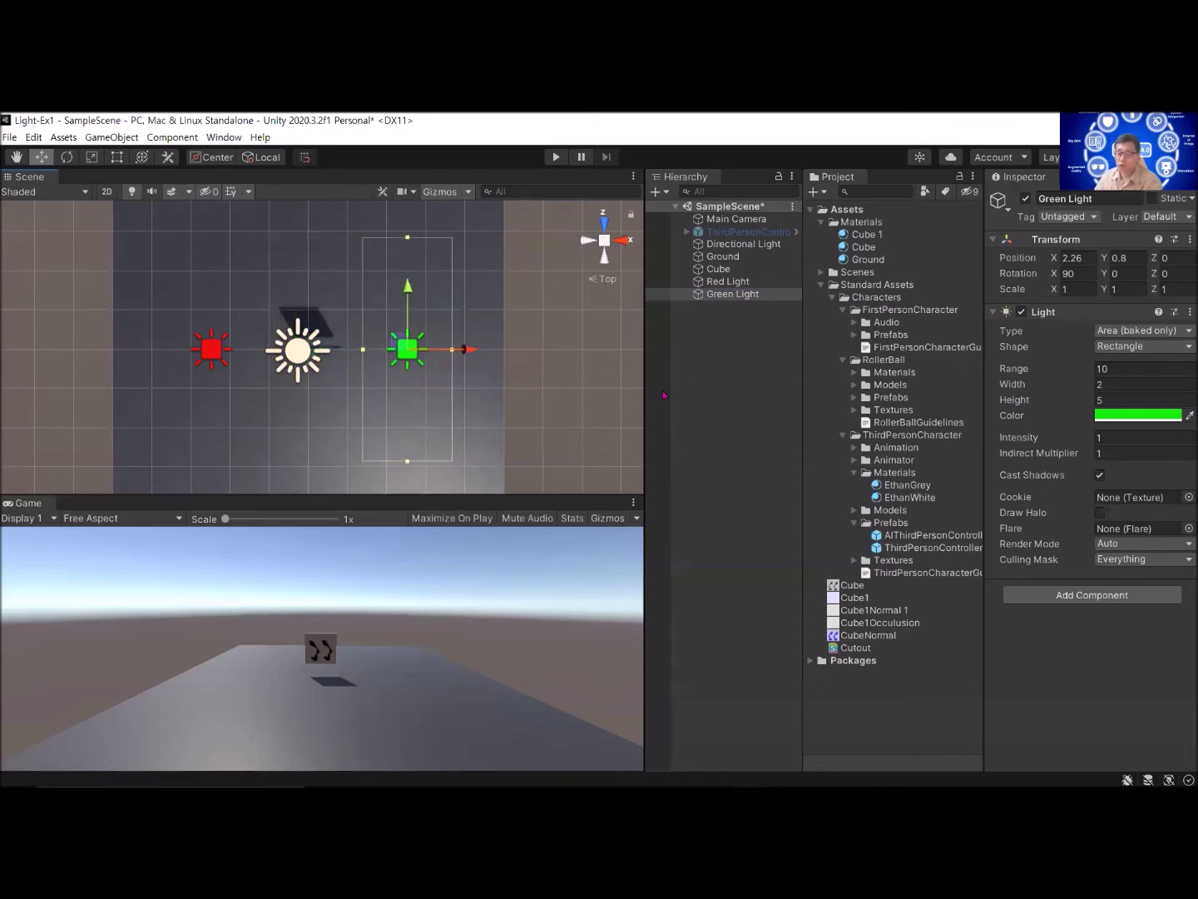
Step: View the red and green area lights in perspective, comparing the Green Light's move handles in Global and Local orientation
left_click_drag(275, 406, 463, 312, "alt")
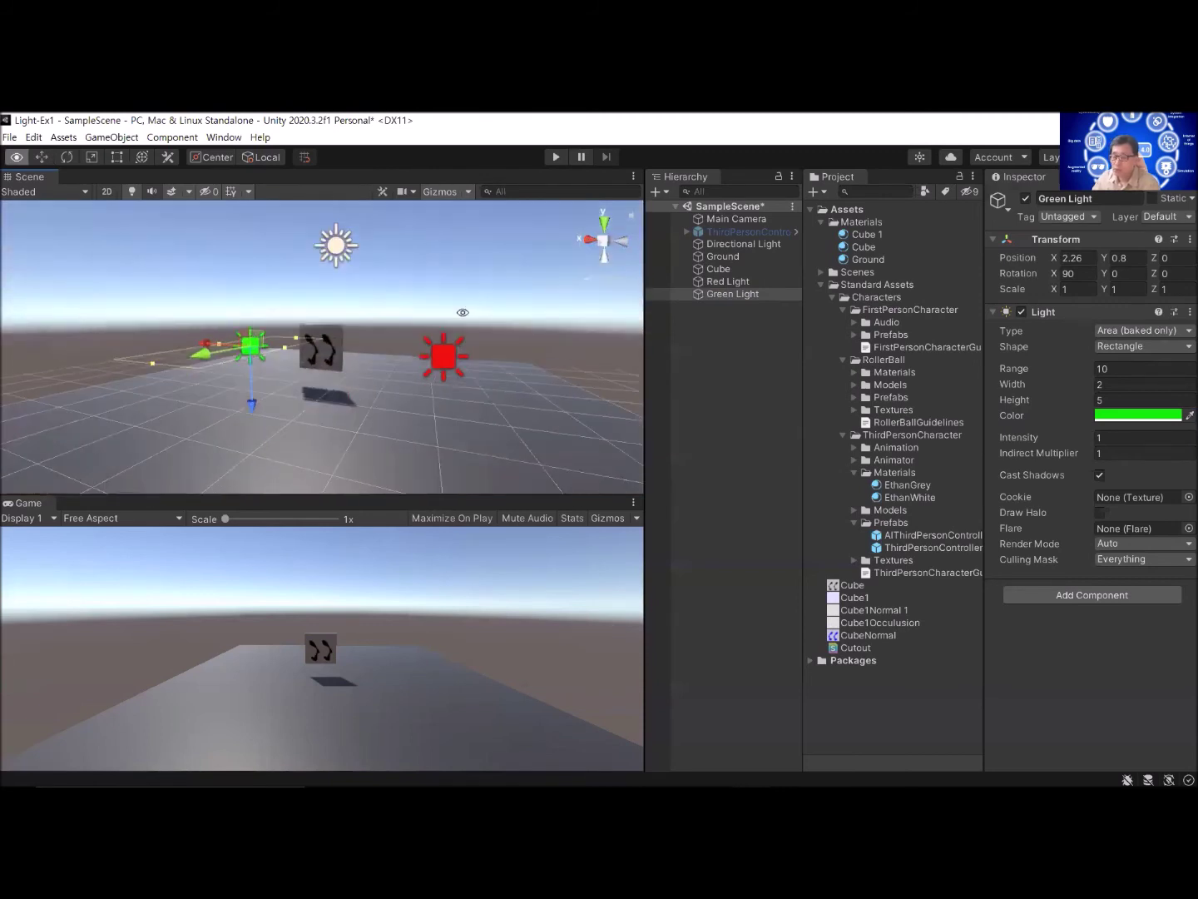
left_click(268, 158)
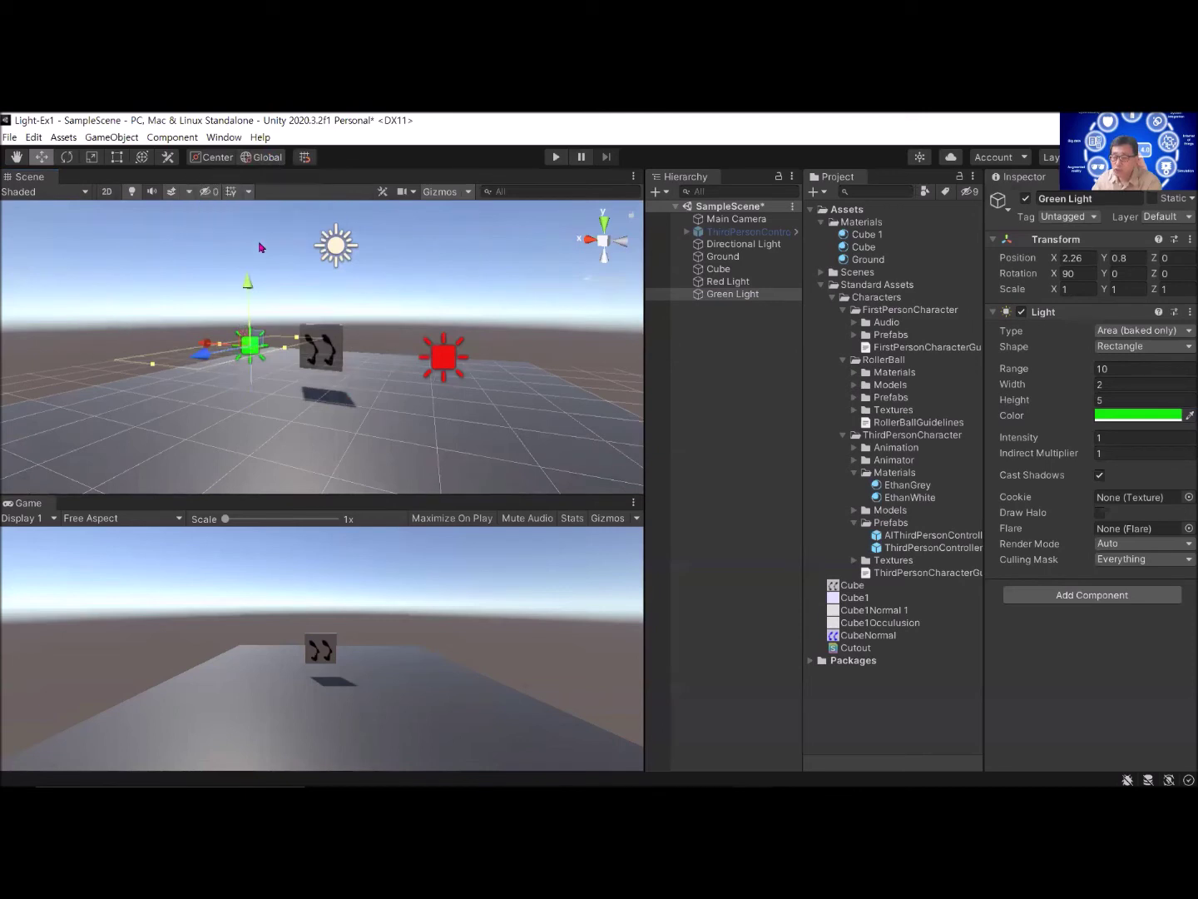
left_click(266, 158)
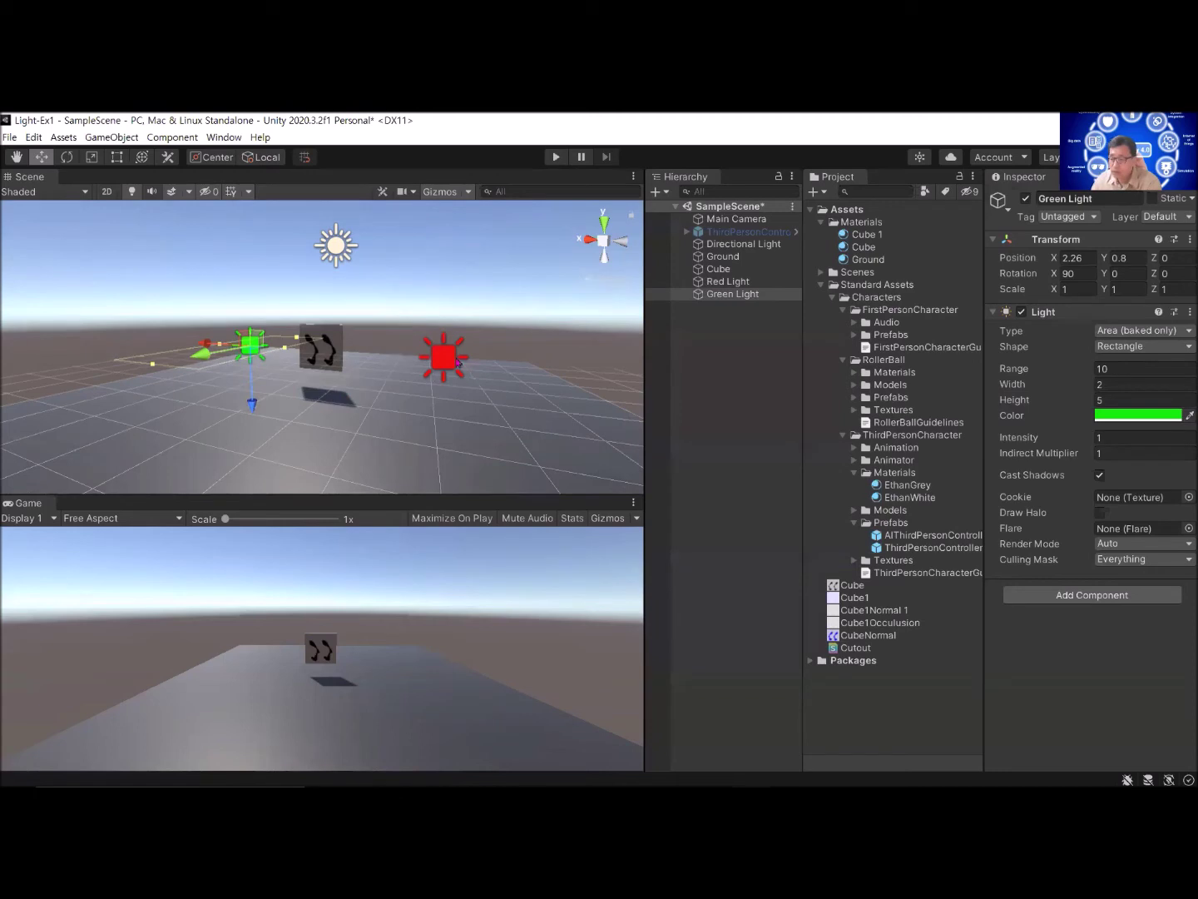
left_click(454, 359)
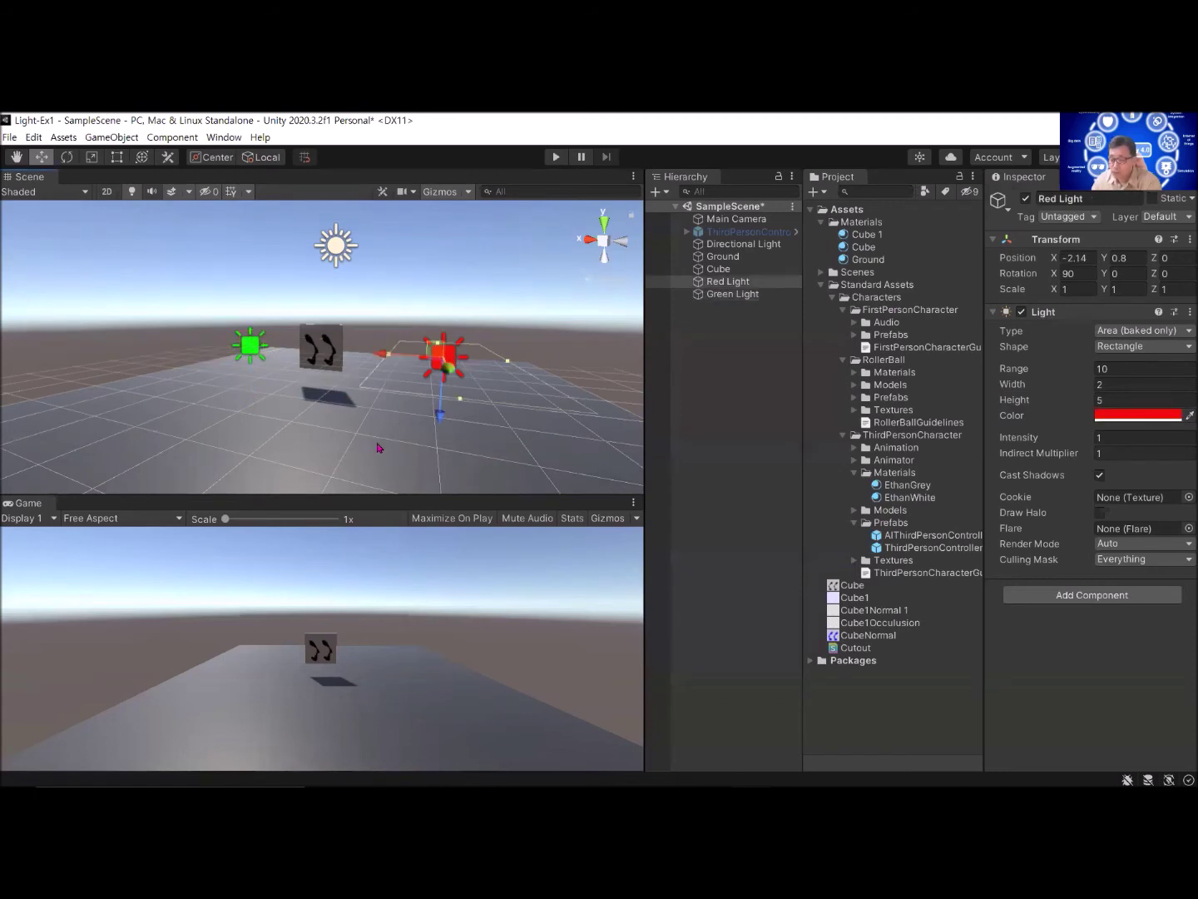
scroll(377, 444, "down", 2)
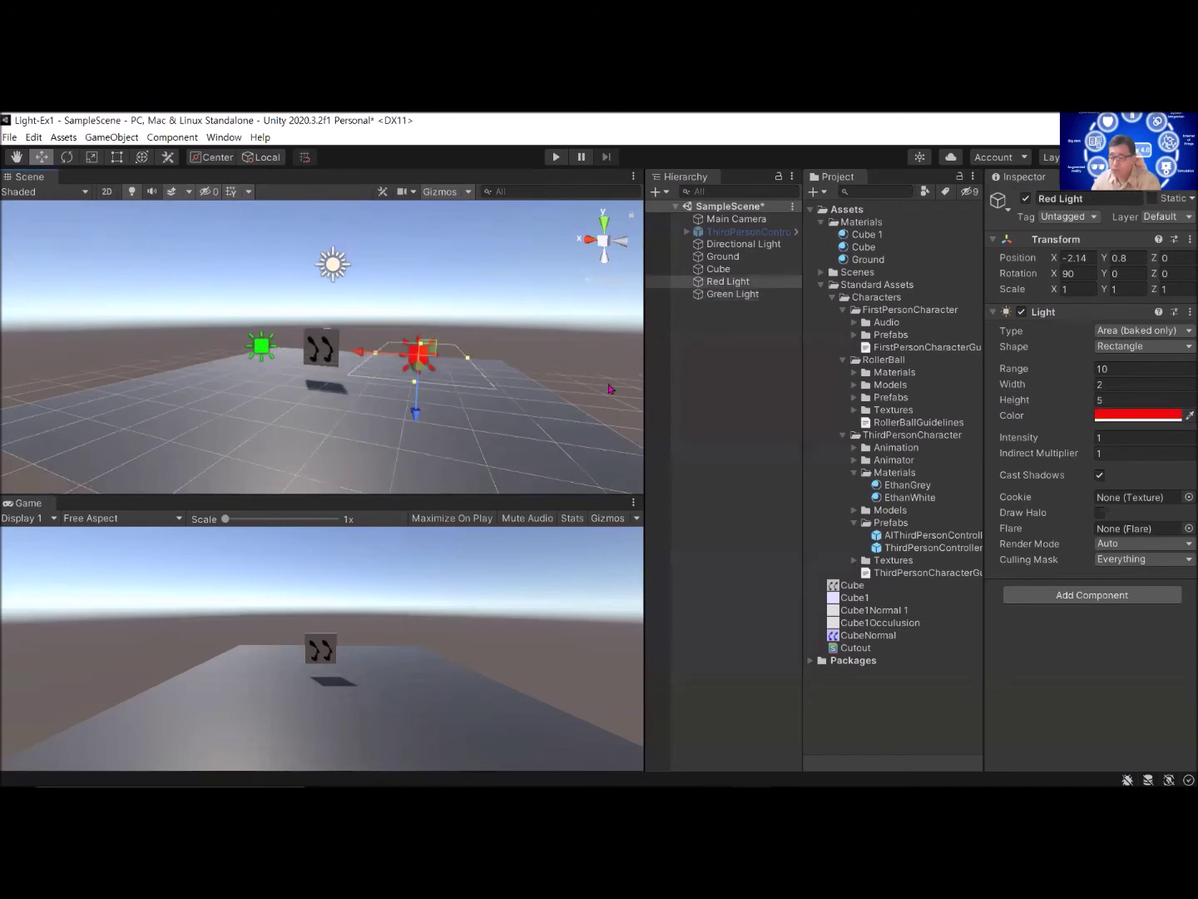
left_click(717, 344)
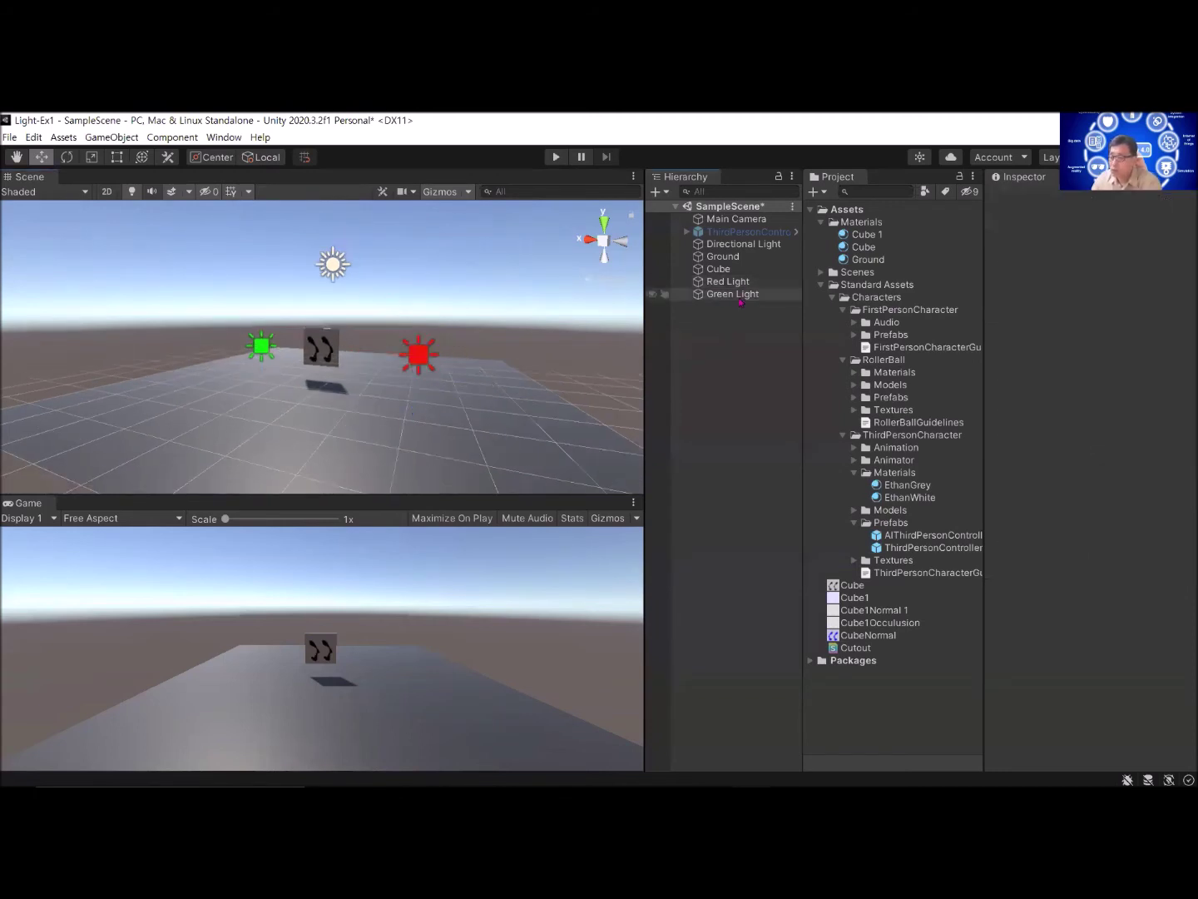
Step: Review the area light settings of Red Light and Green Light, including the available shapes, keeping Red Light's shape as Rectangle
left_click(729, 281)
left_click(738, 296)
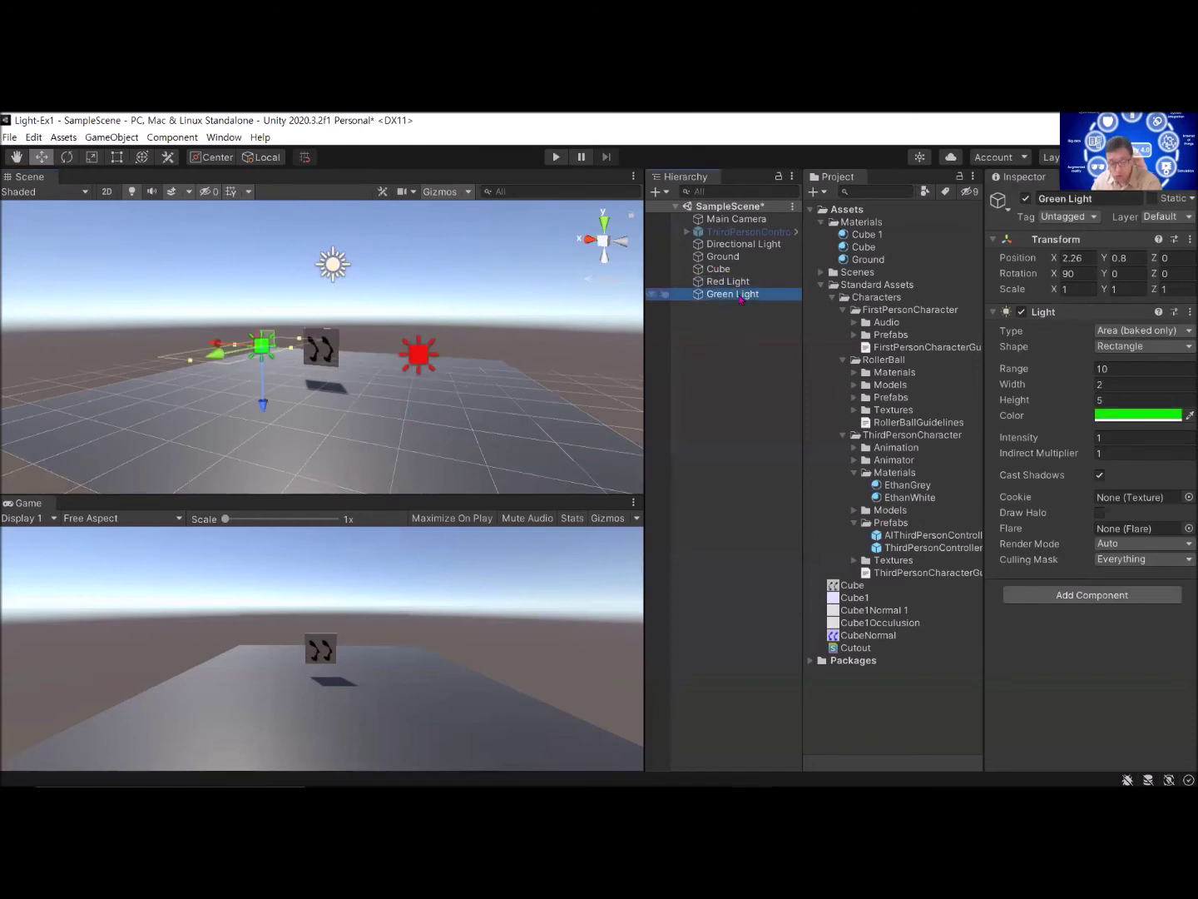
left_click(737, 282)
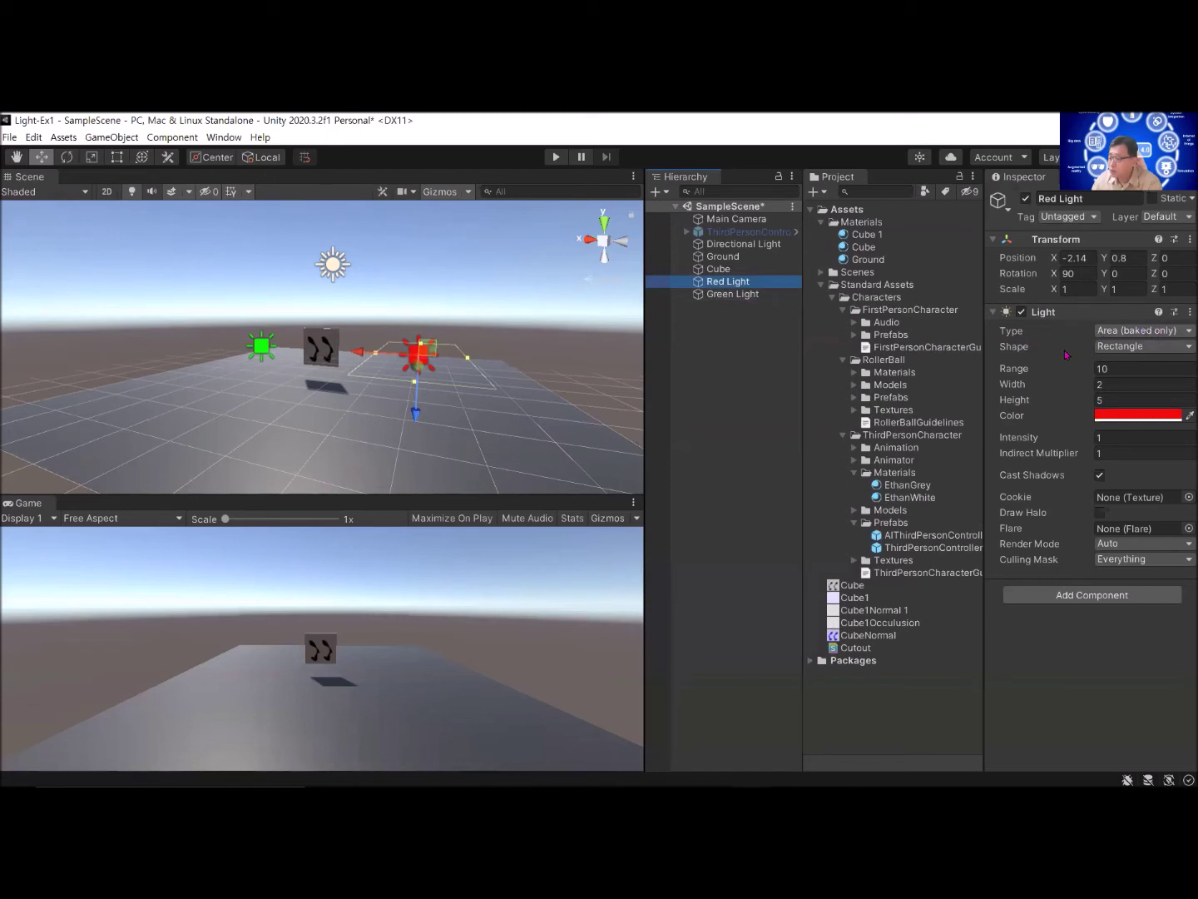
left_click(1156, 349)
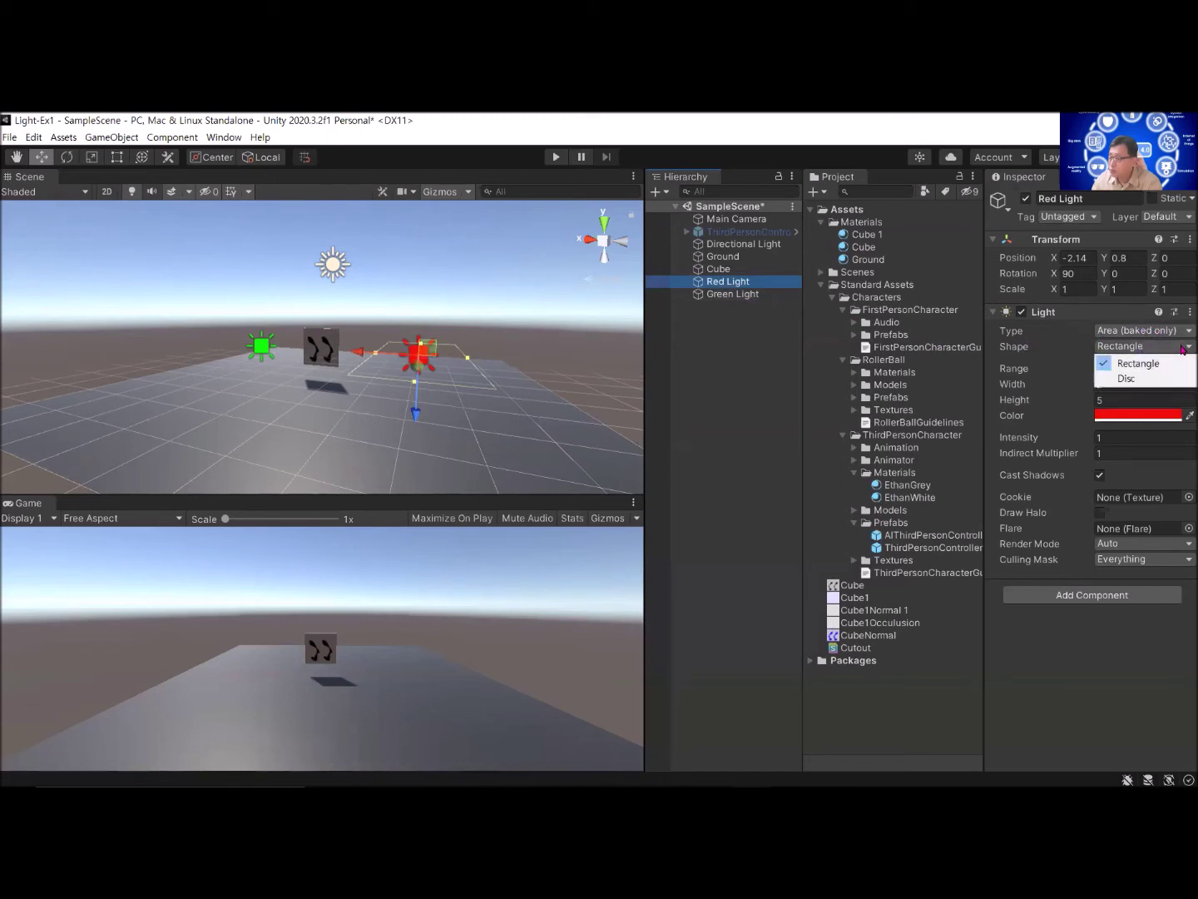
left_click(1150, 363)
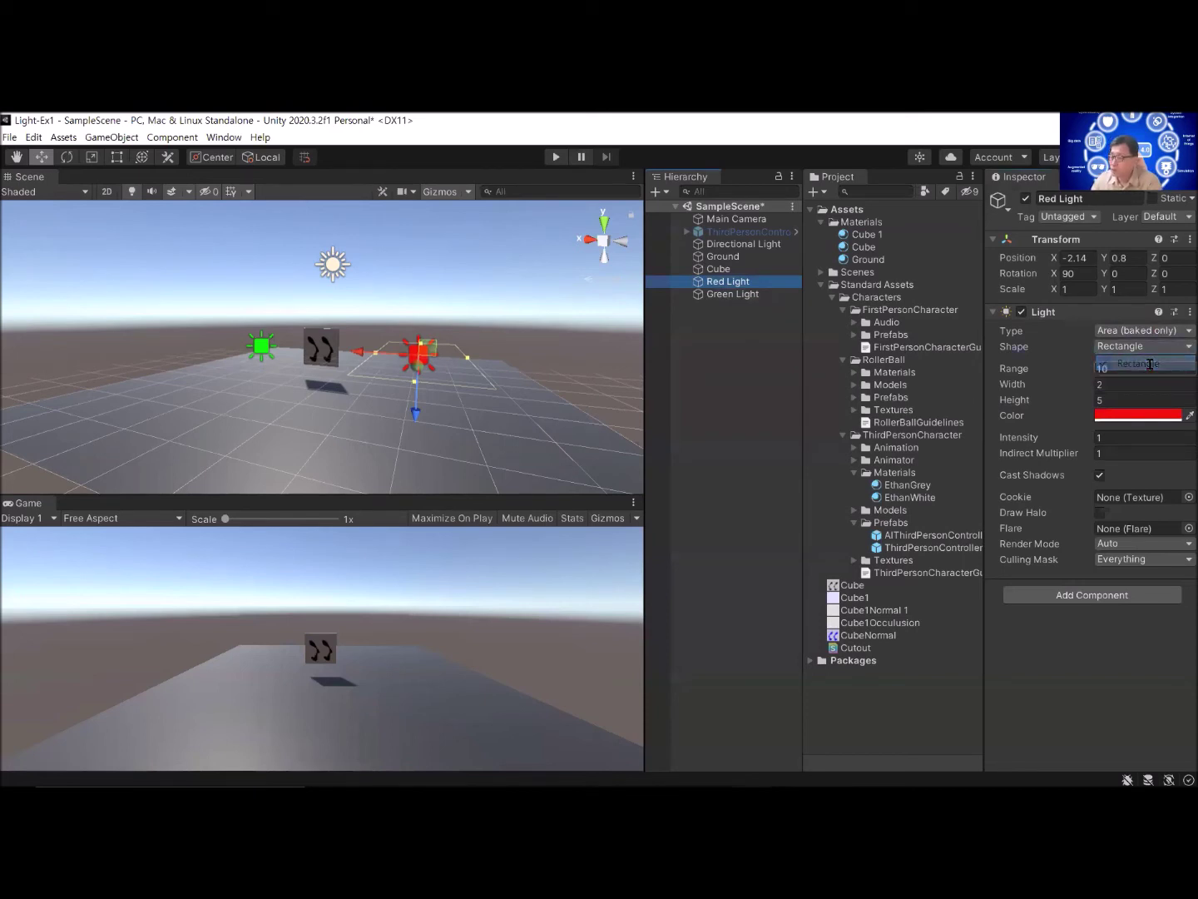
left_click(736, 296)
left_click(722, 366)
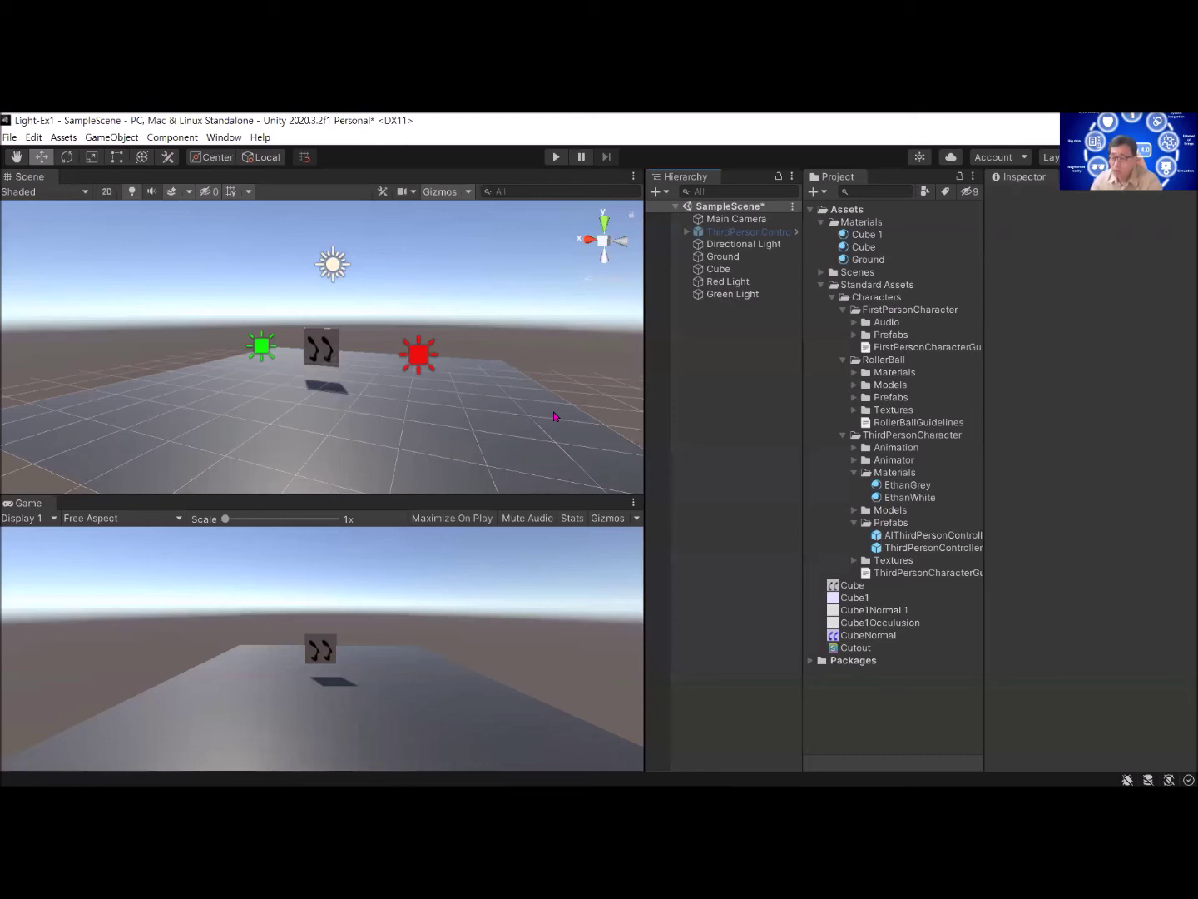
Step: Mark the Ground and Cube objects as static for Everything
left_click(737, 258)
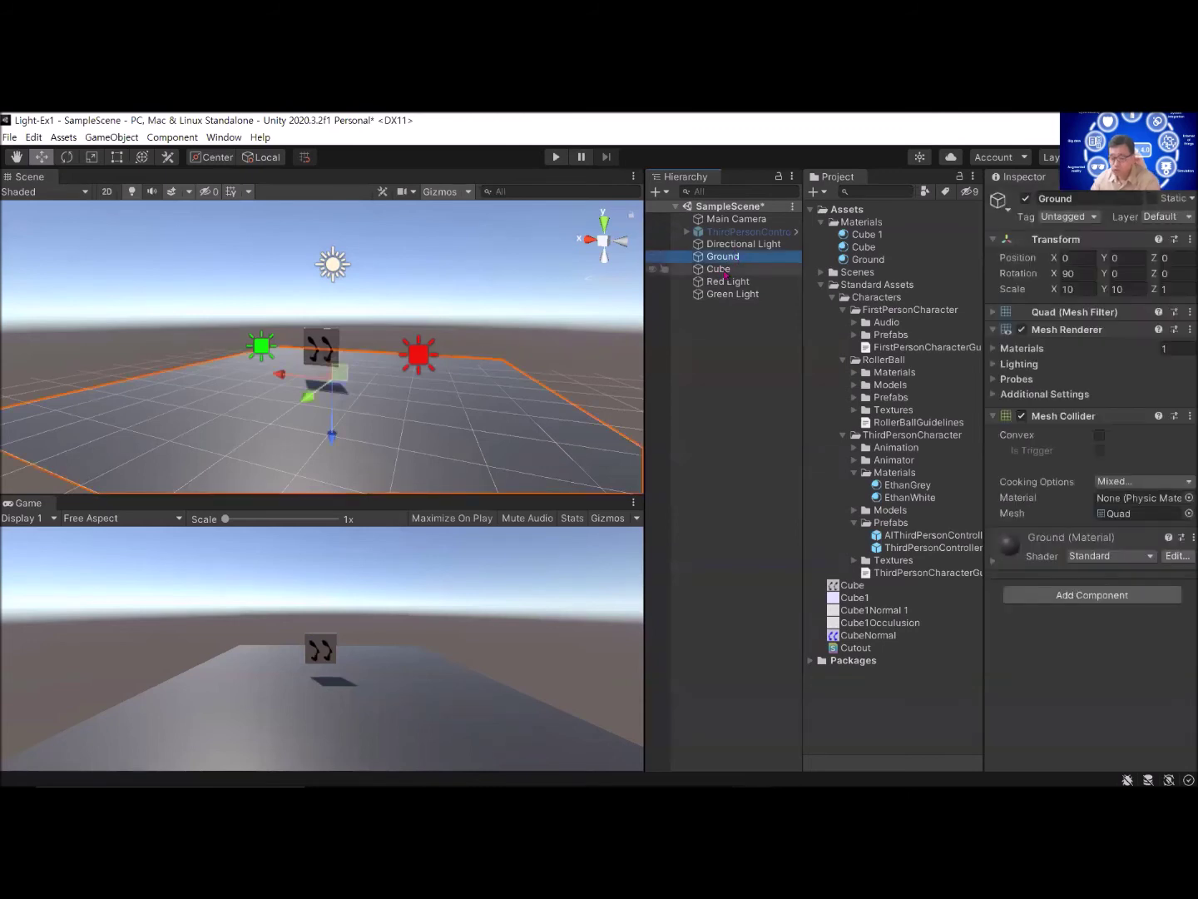
left_click(717, 272, "ctrl")
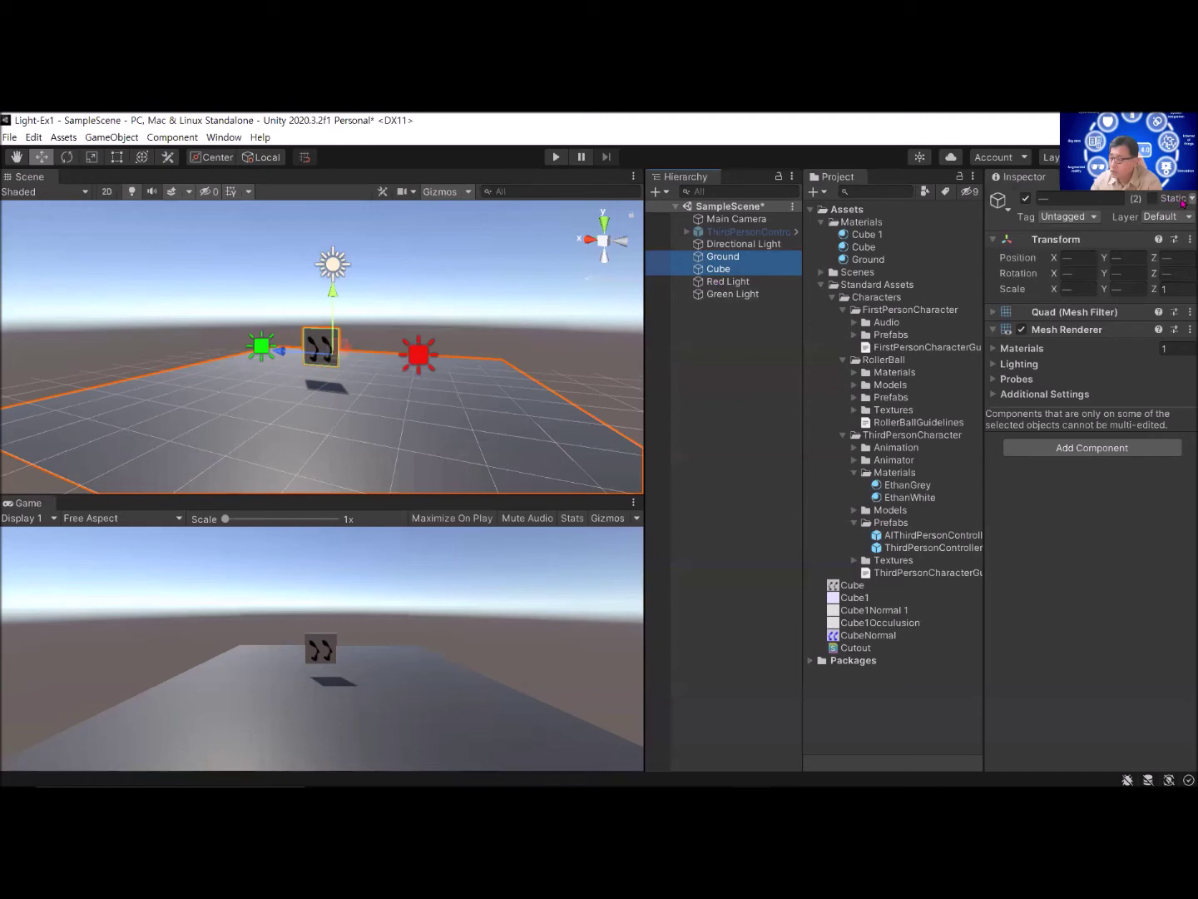
left_click(1183, 201)
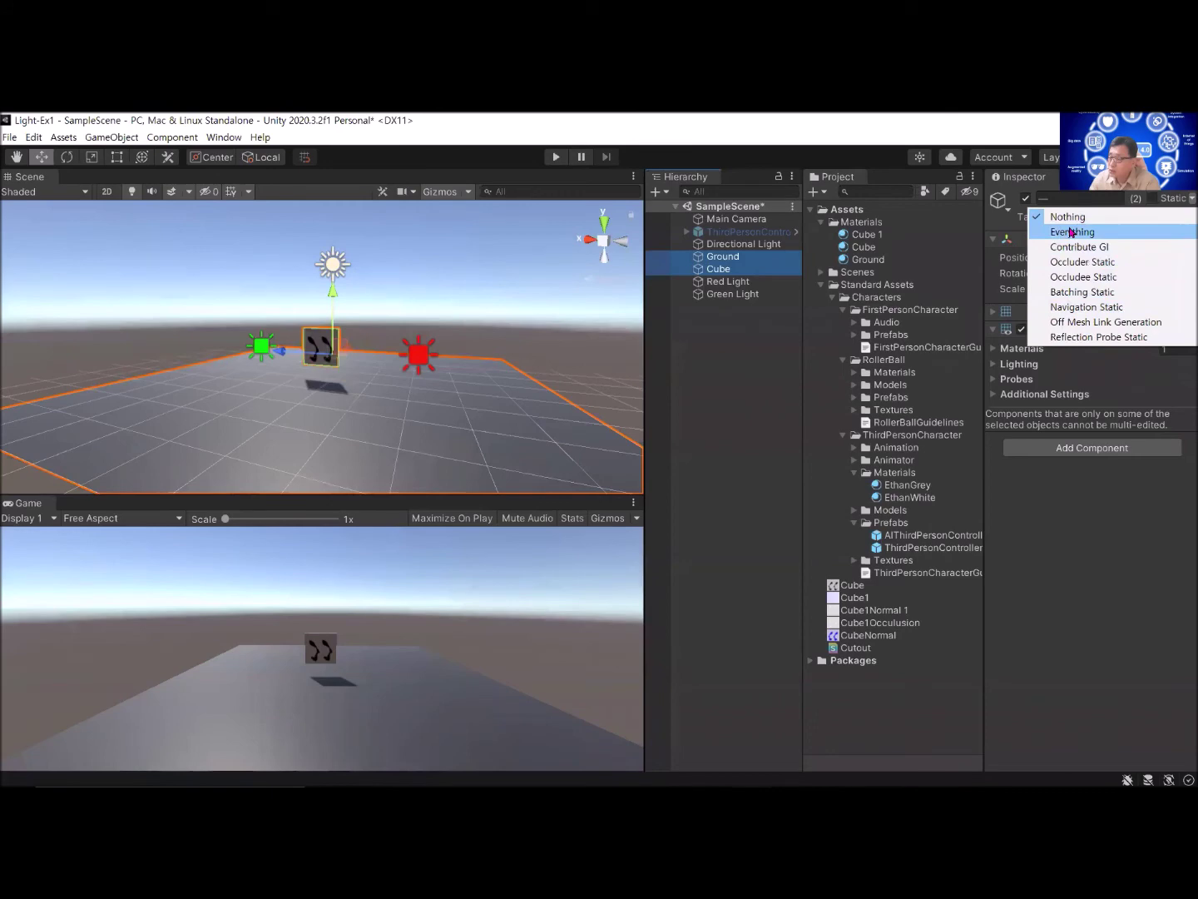
left_click(1072, 232)
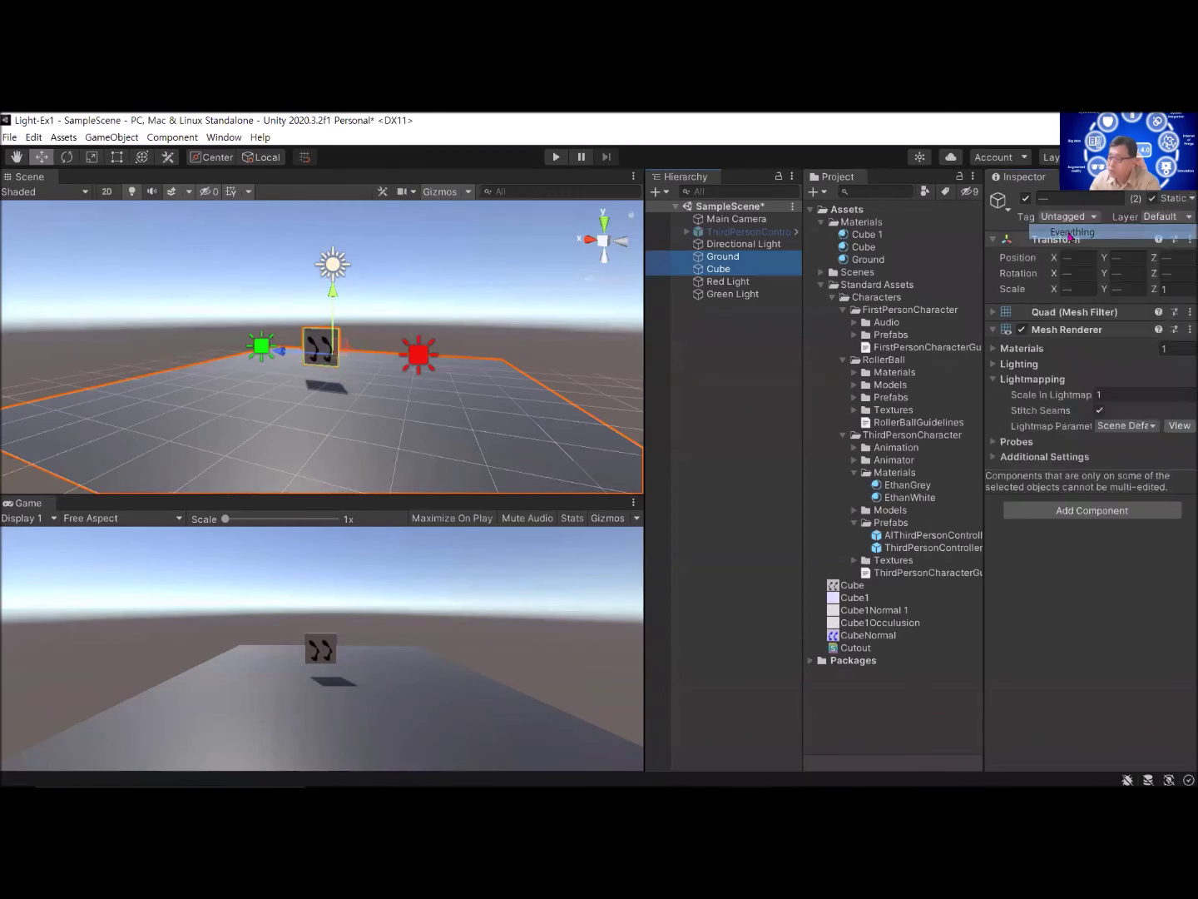
left_click(1192, 199)
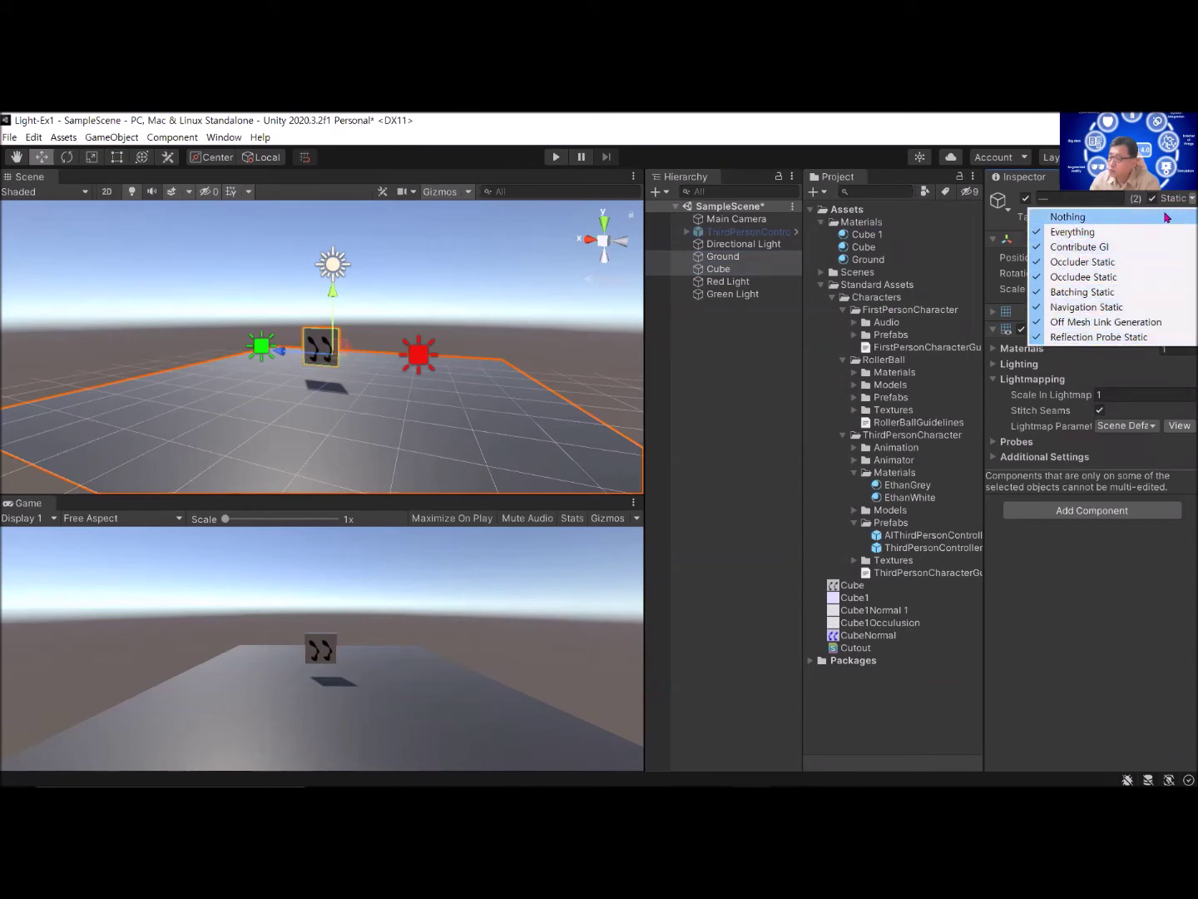
left_click(1152, 199)
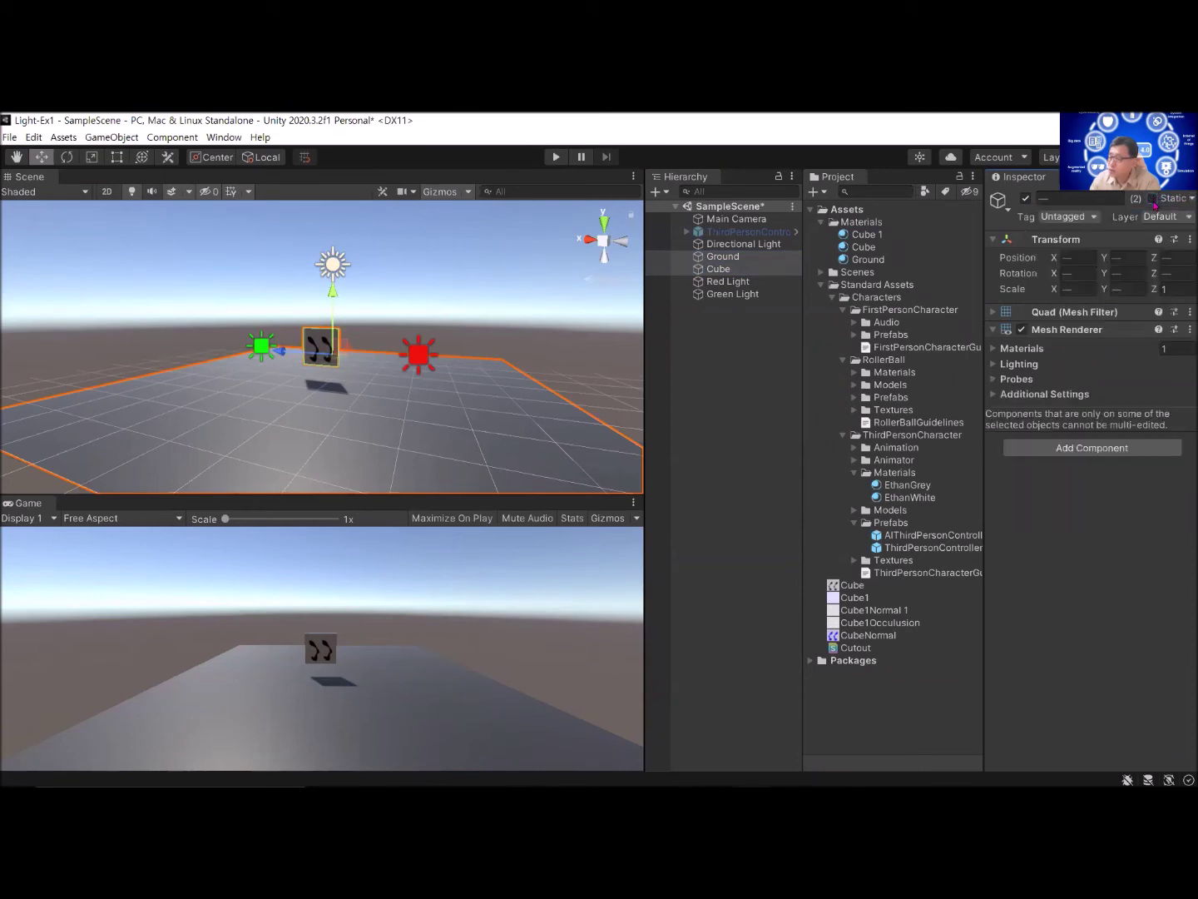
left_click(1153, 199)
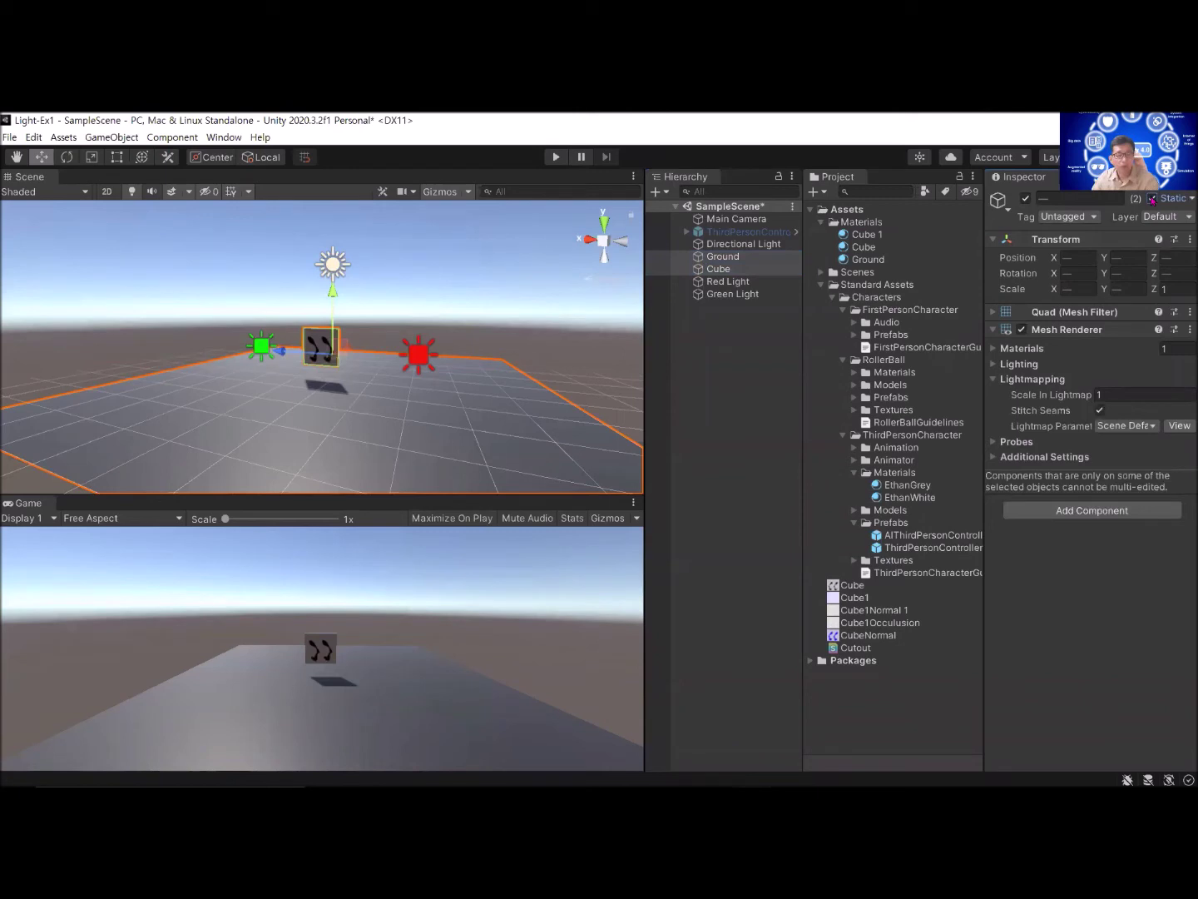
left_click(726, 257)
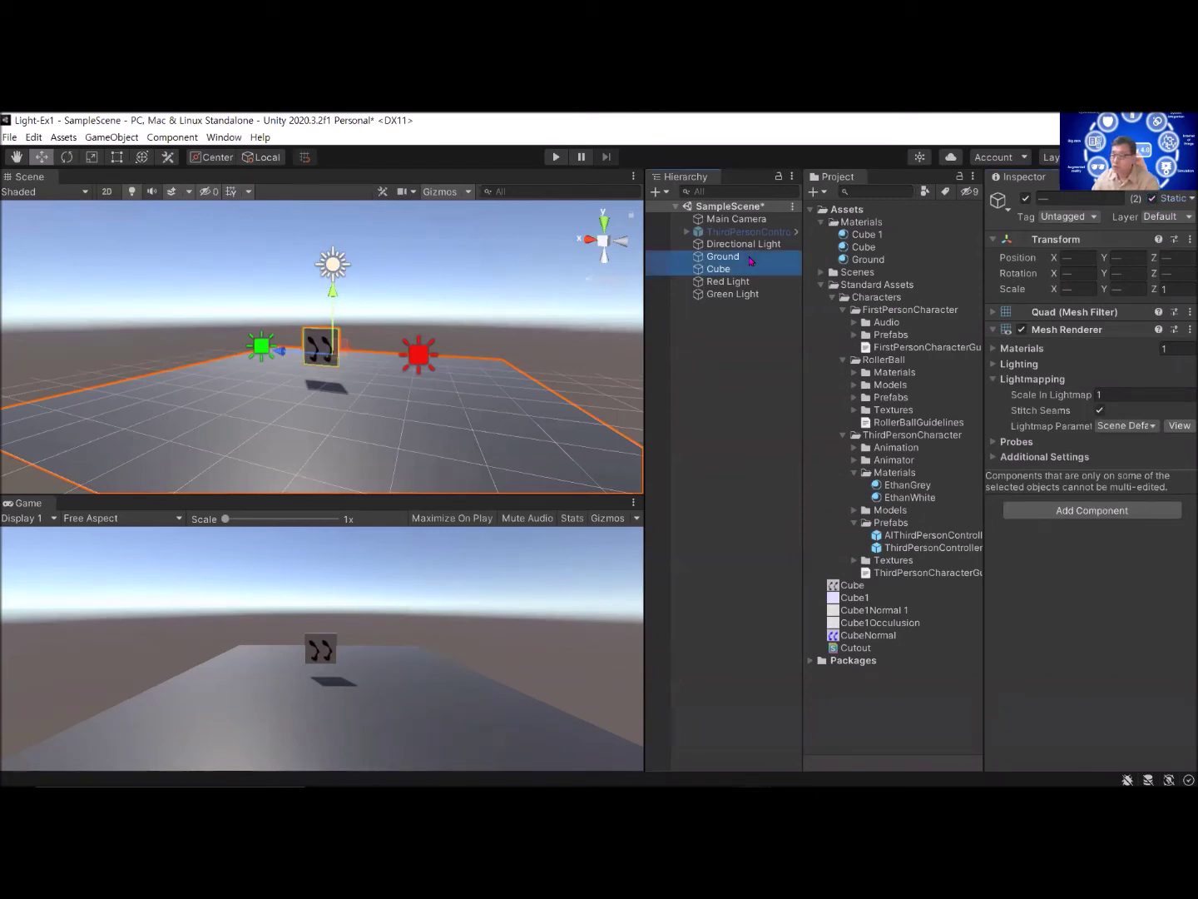
left_click(735, 271)
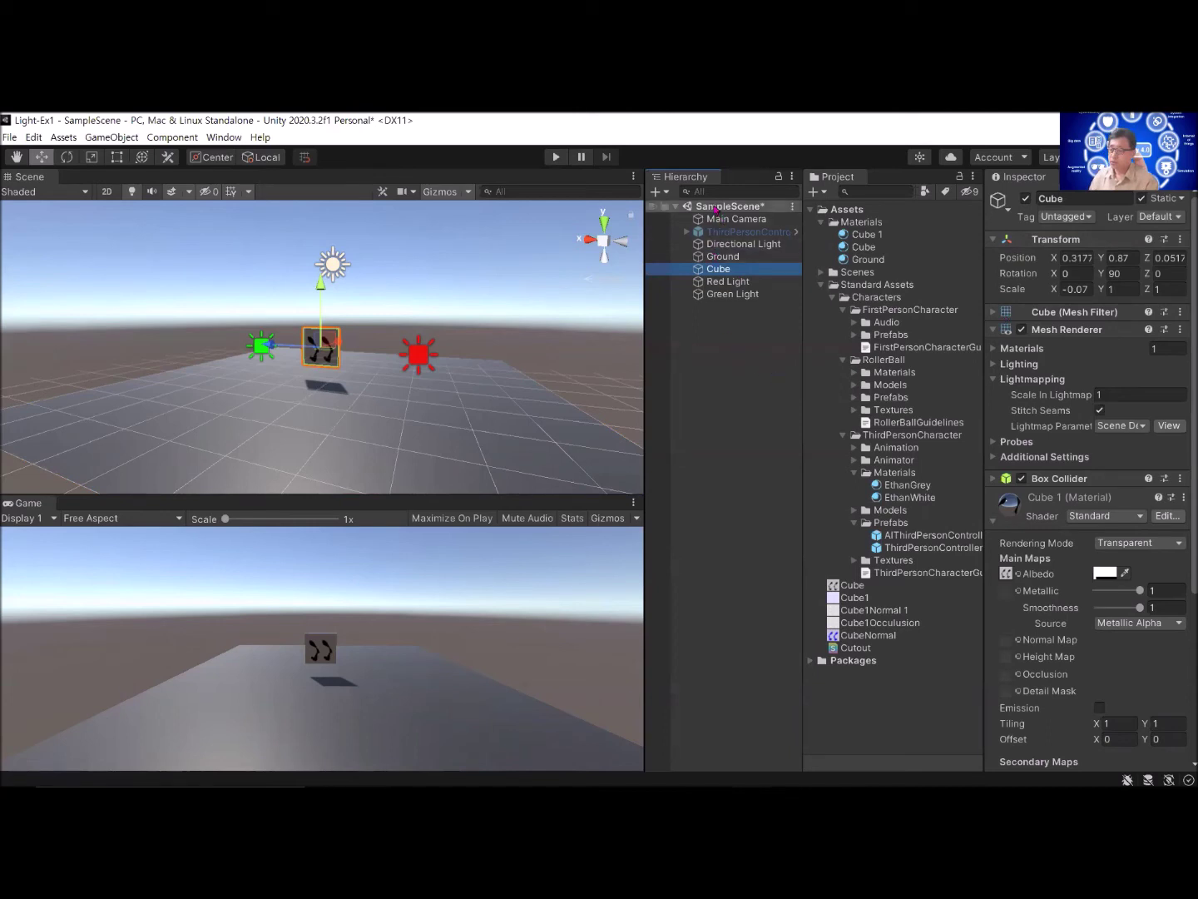
Step: Save the changes to SampleScene
left_click(762, 208)
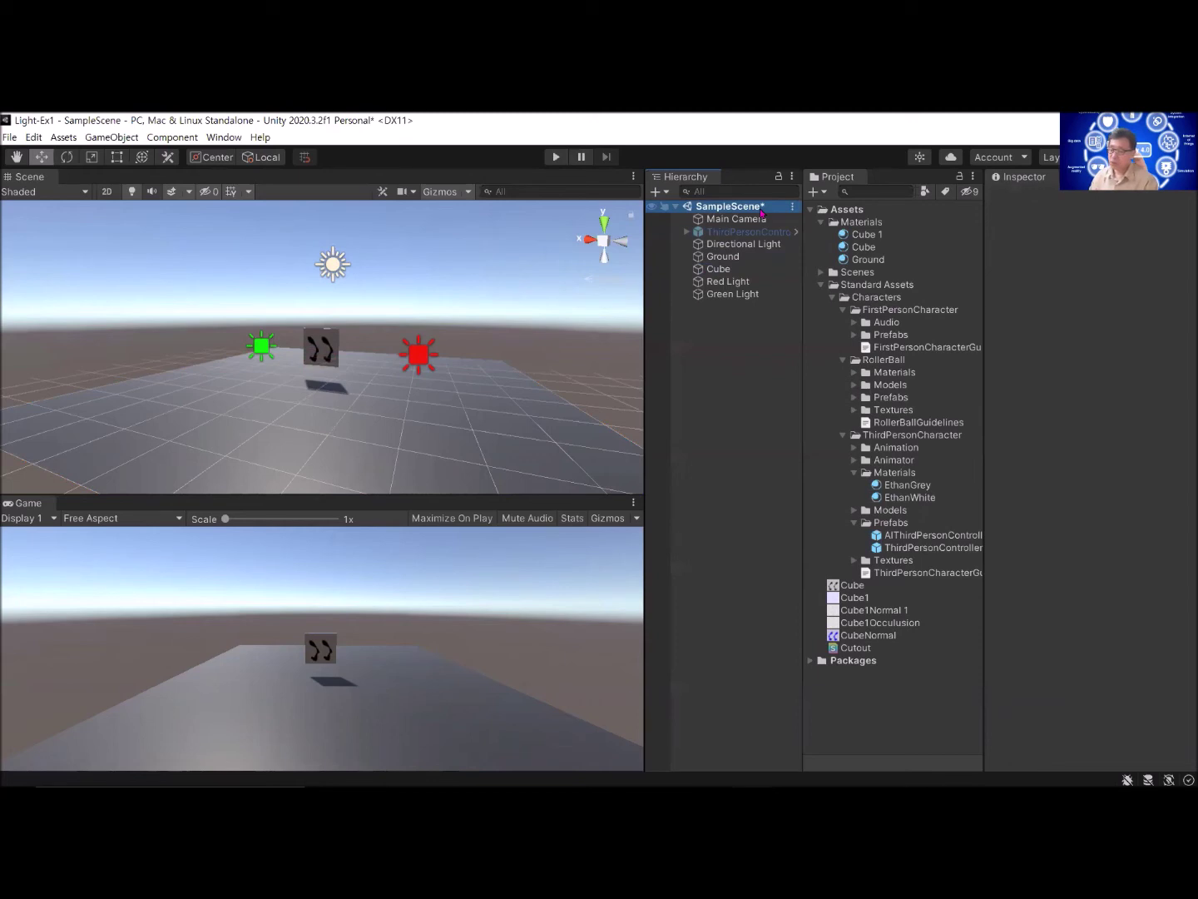
right_click(761, 212)
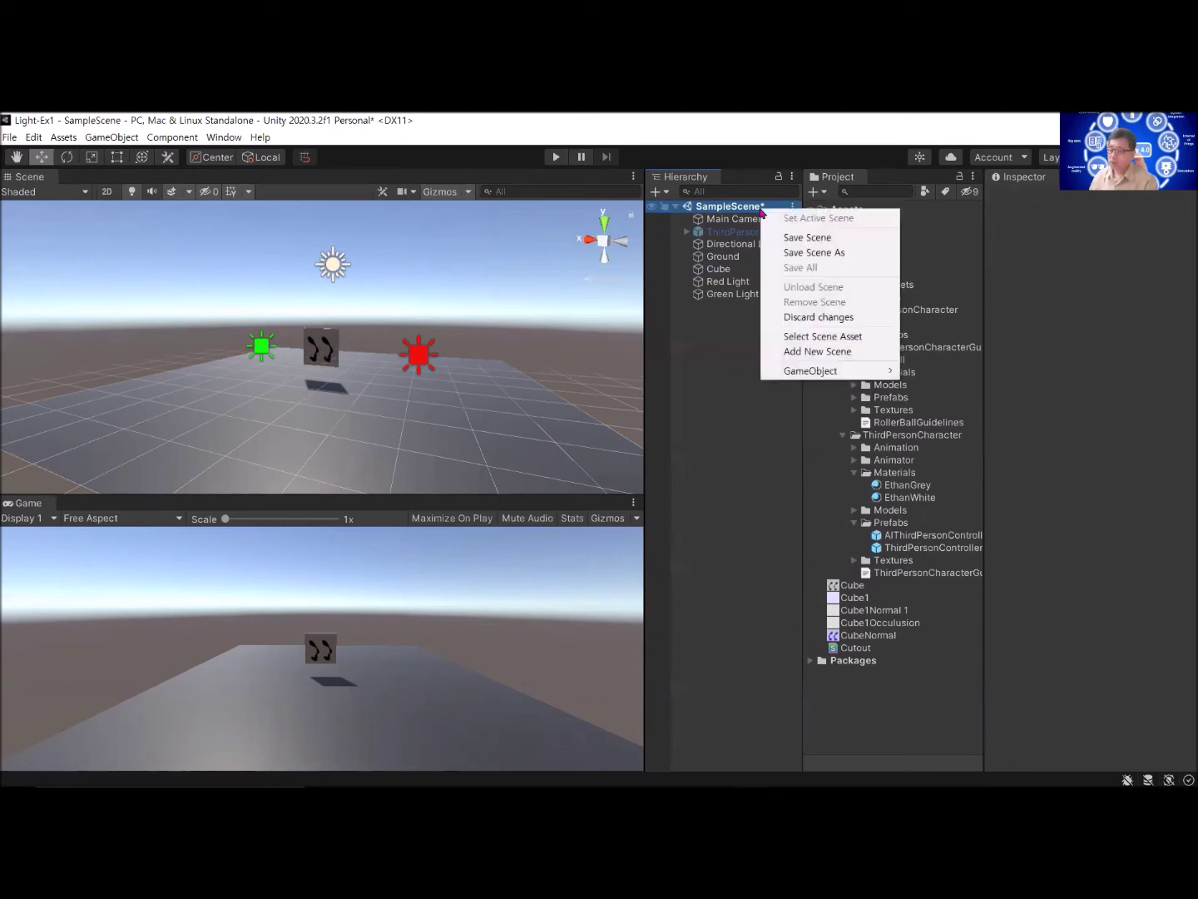
left_click(796, 239)
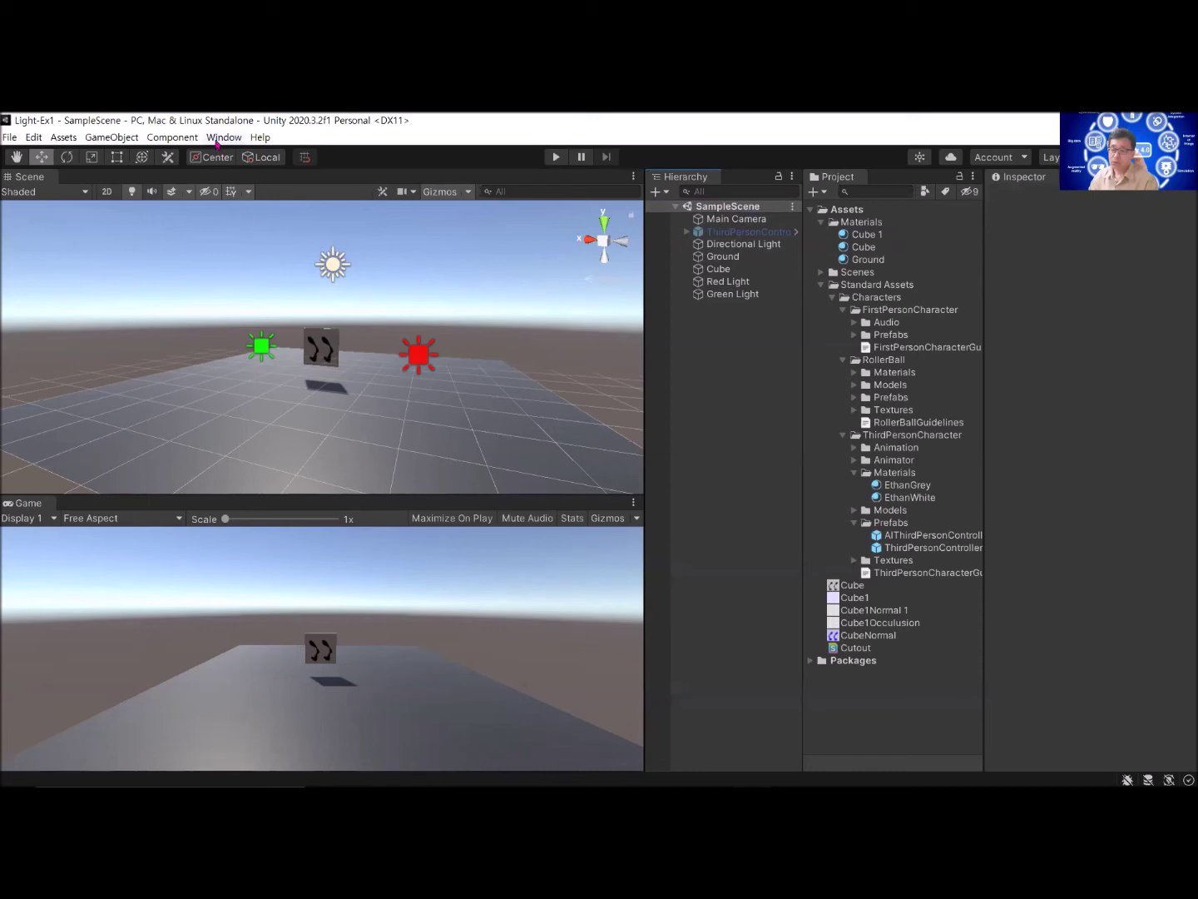
Step: Open the Lighting window and dock it beside the Inspector
left_click(218, 139)
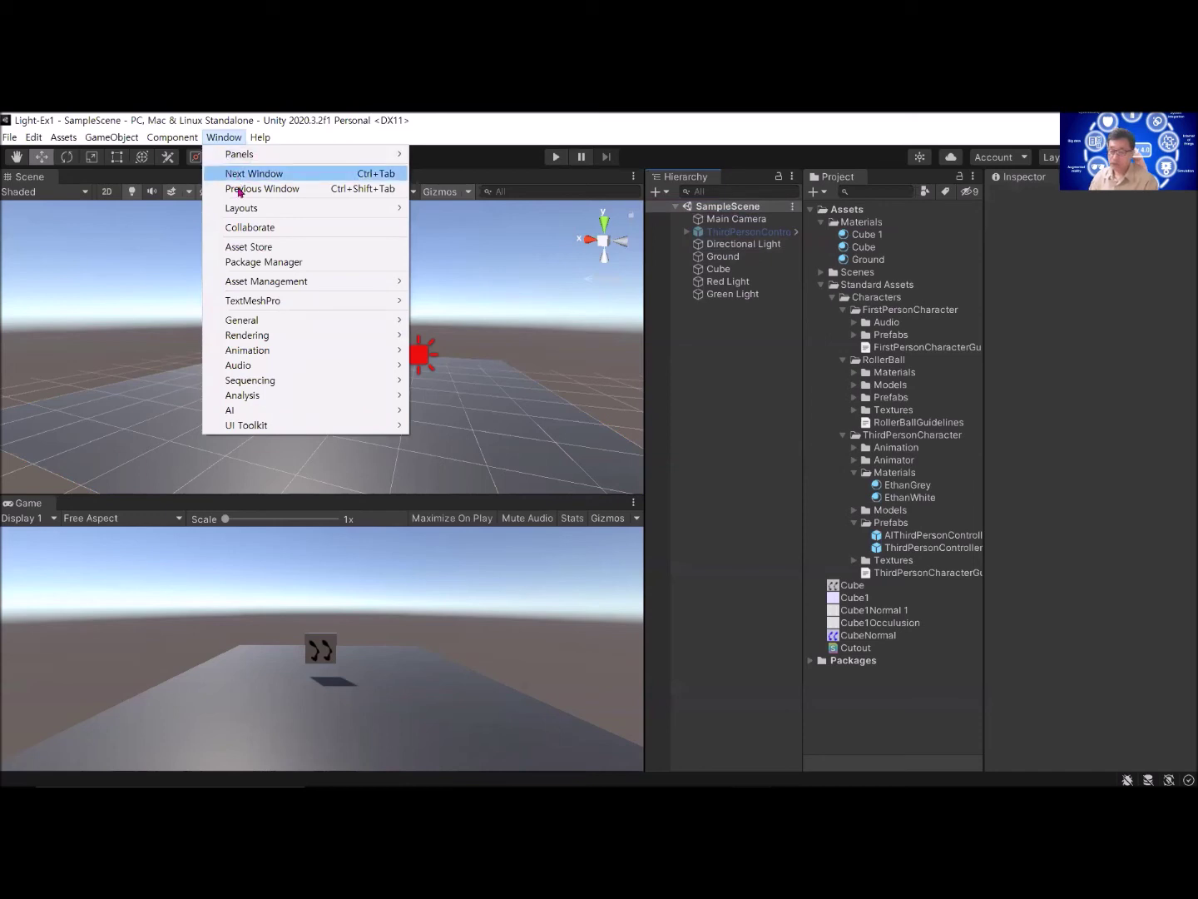
mouse_move(222, 325)
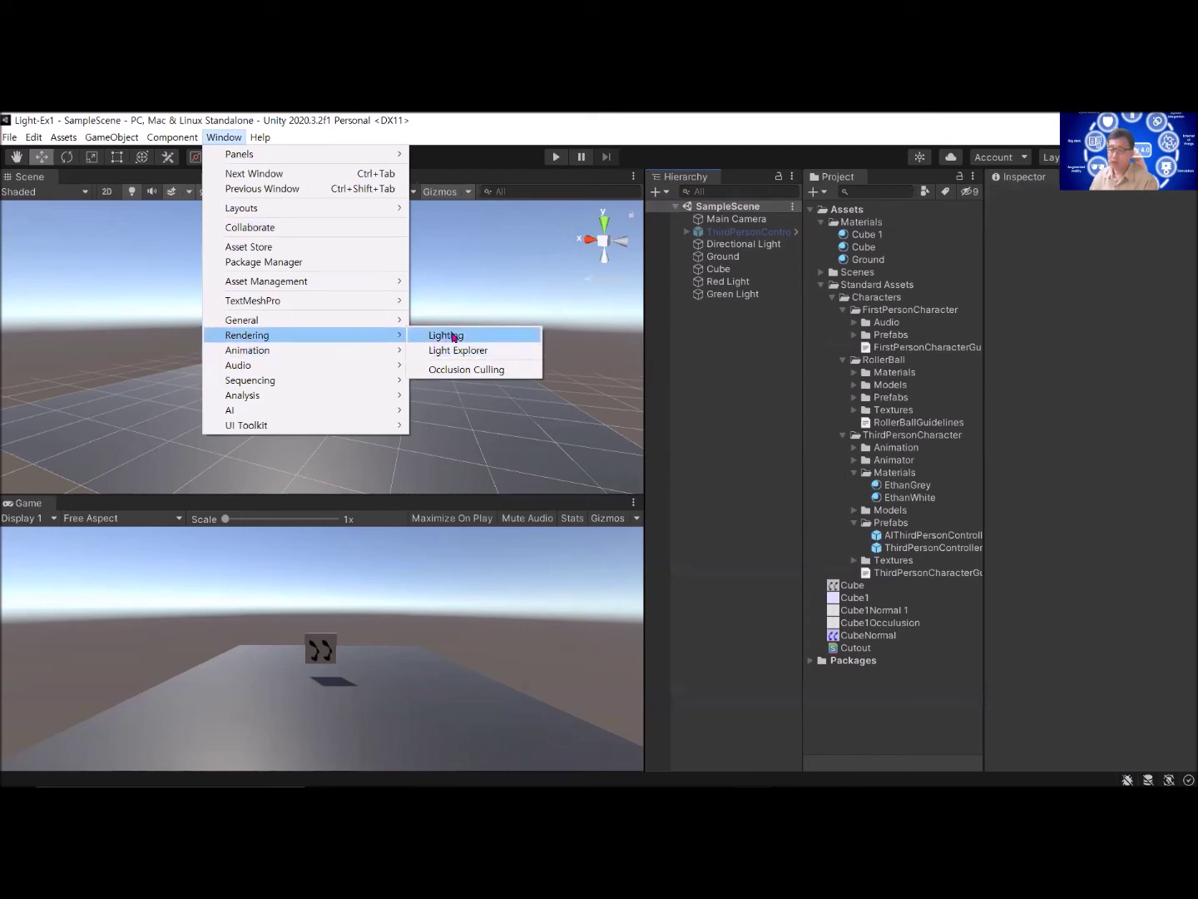
left_click(453, 335)
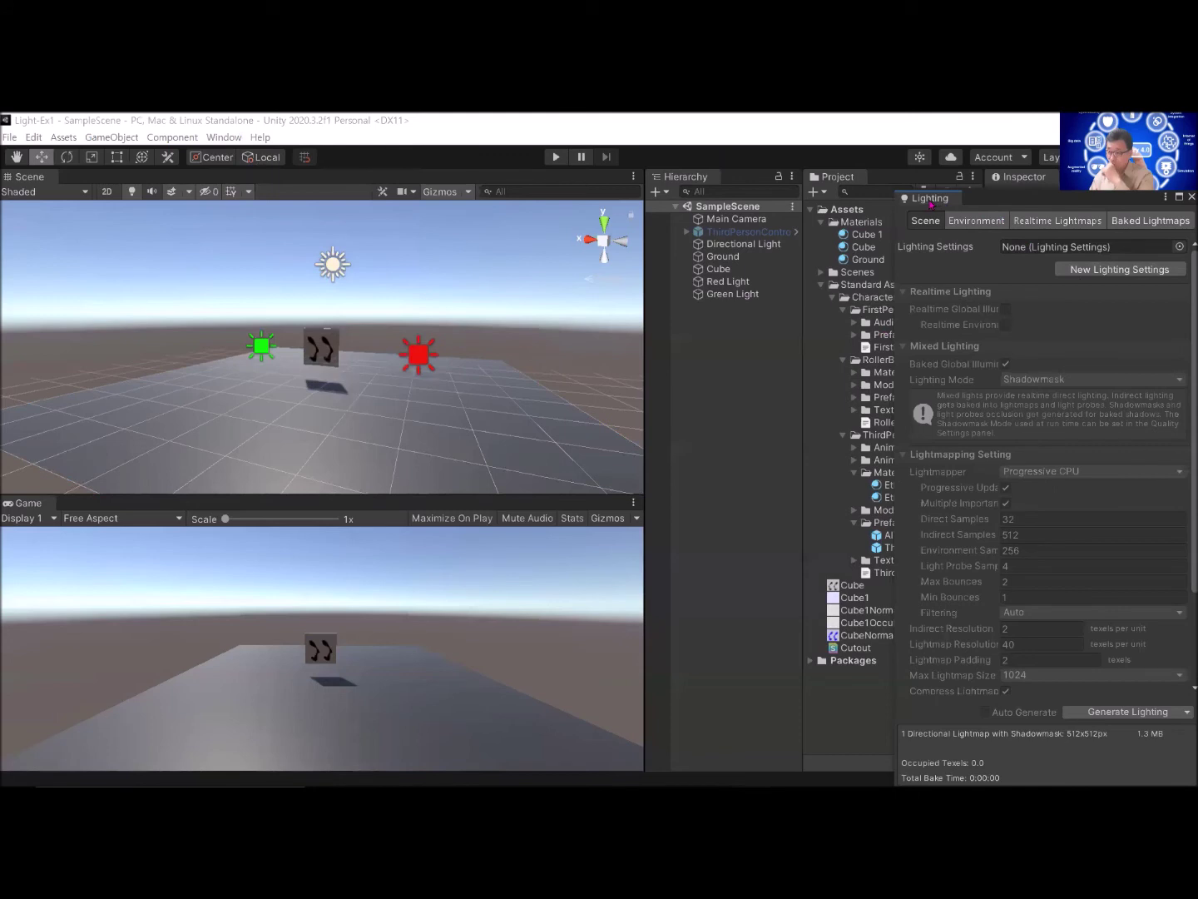
left_click_drag(931, 204, 1070, 179)
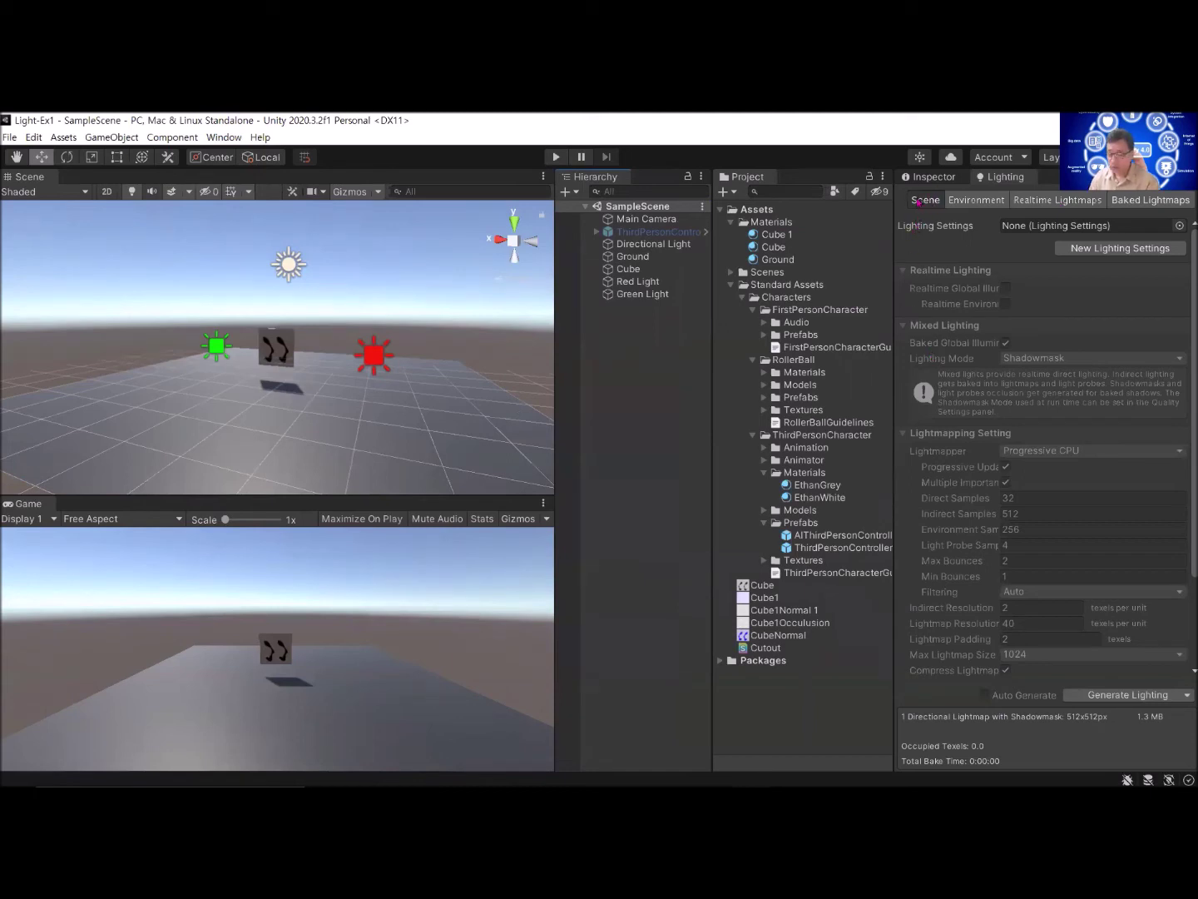
Step: Generate the baked lighting for the current scene using the existing lightmapping settings
scroll(1103, 474, "down", 3)
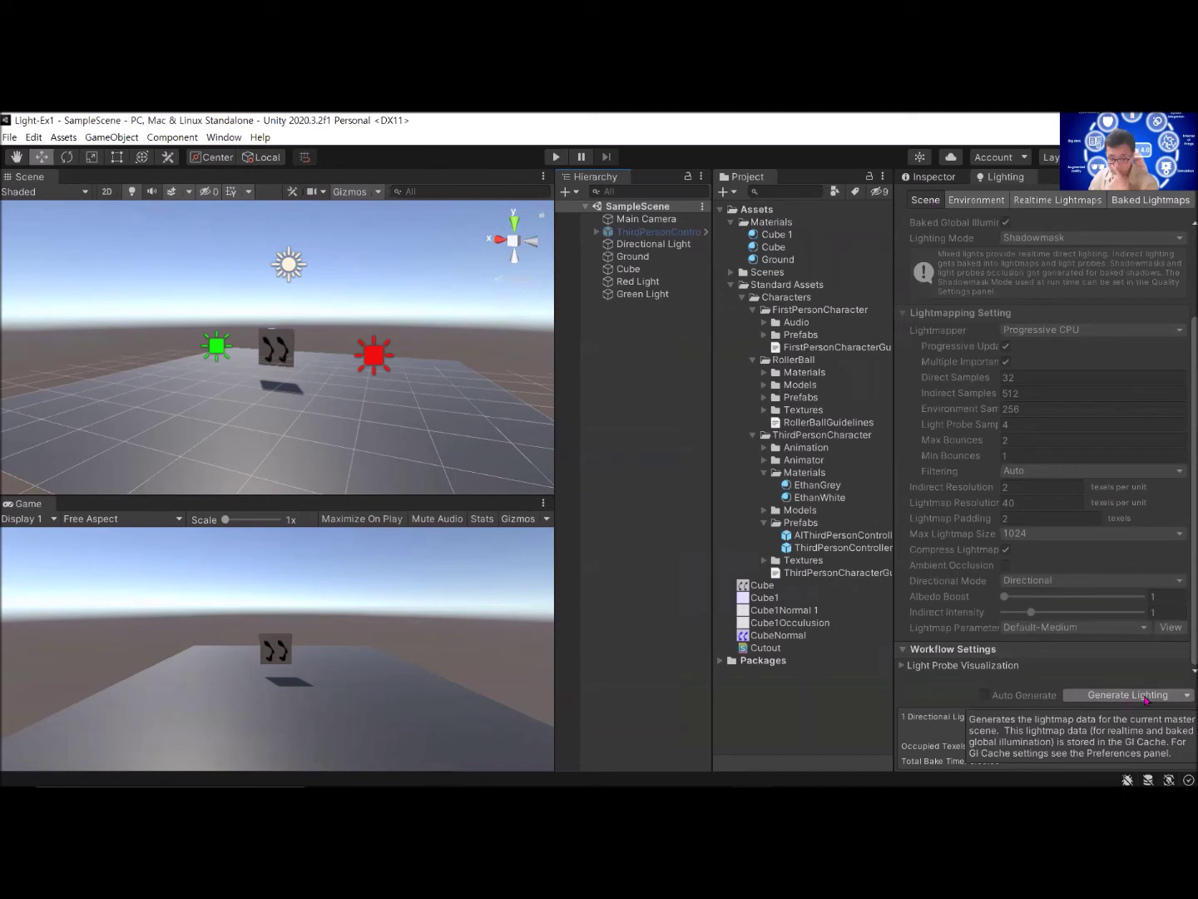
left_click(1130, 700)
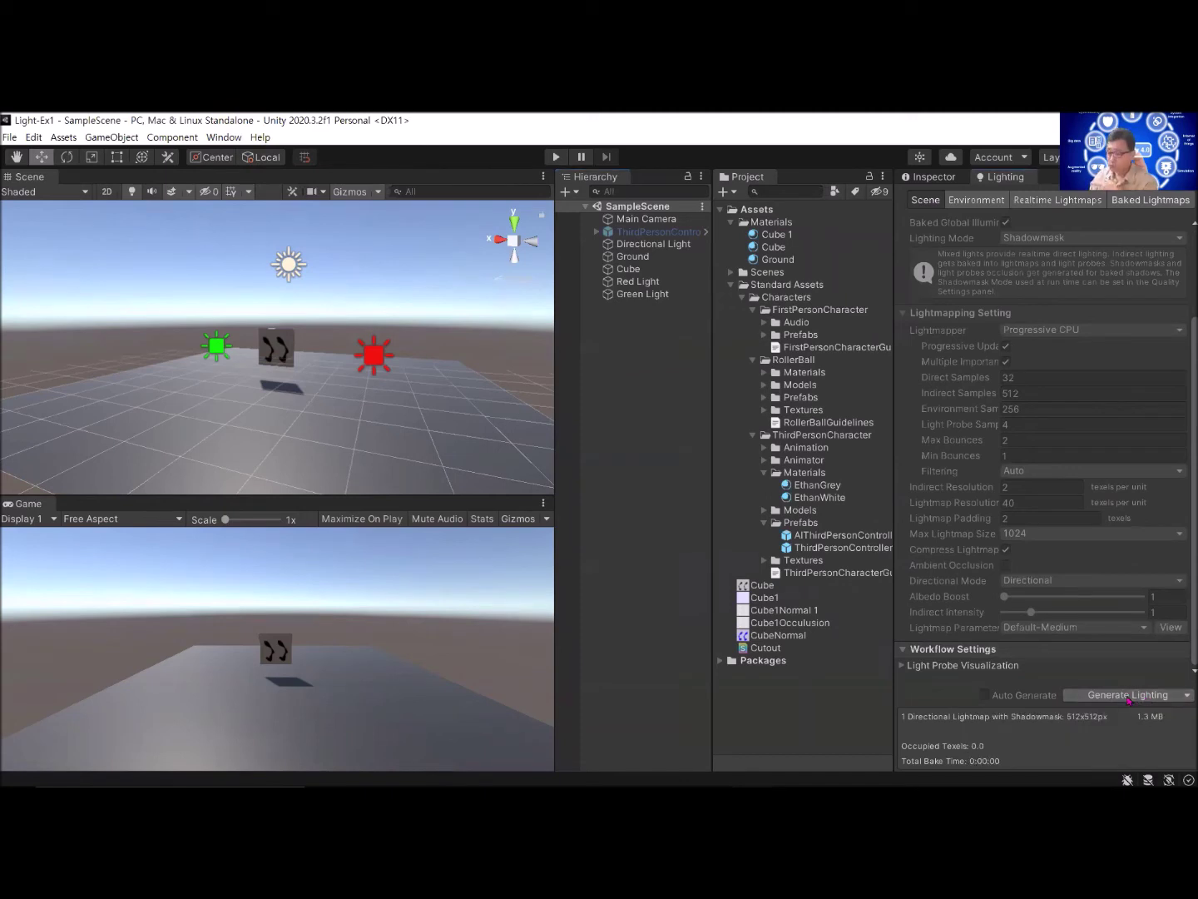
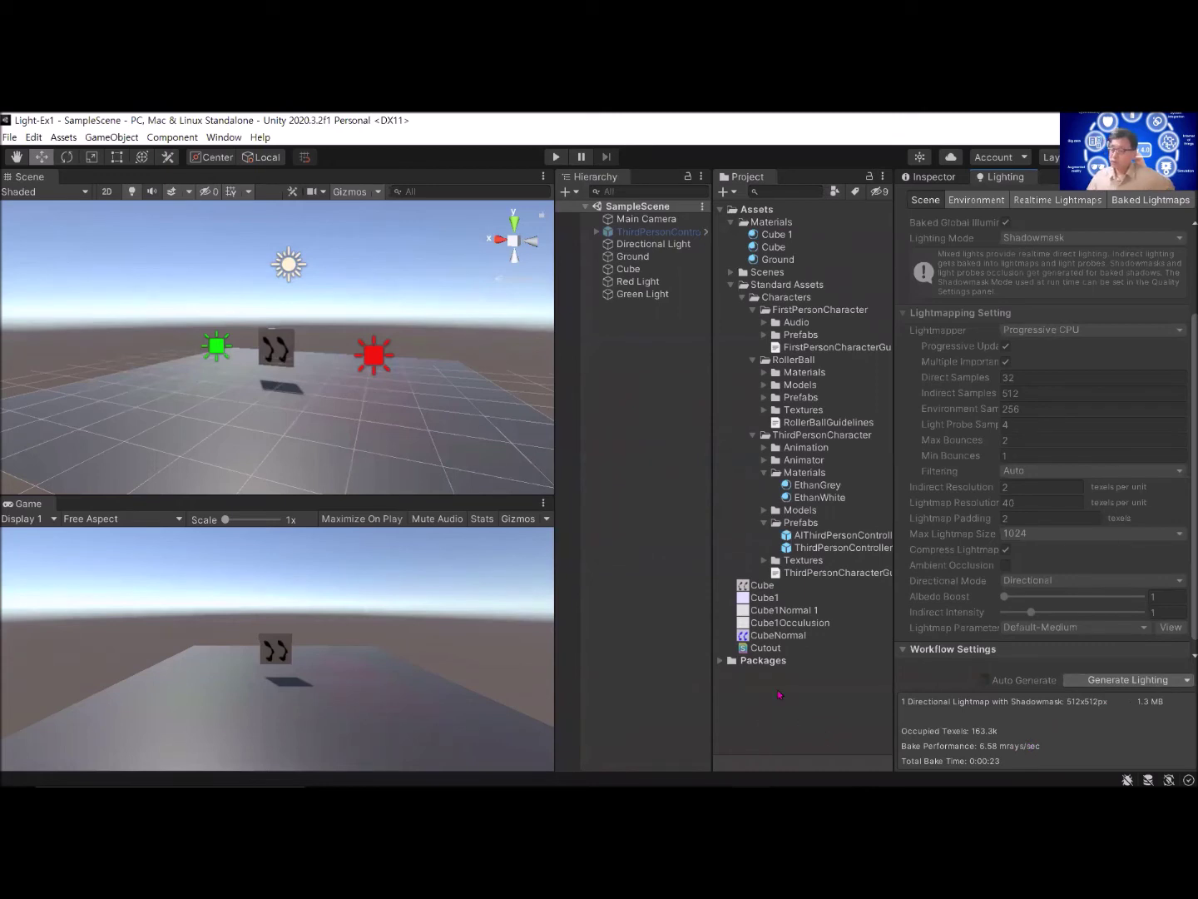
Step: Collapse the Standard Assets folder and examine the baked lighting data and lightmaps in the Scenes/SampleScene folder
left_click(732, 285)
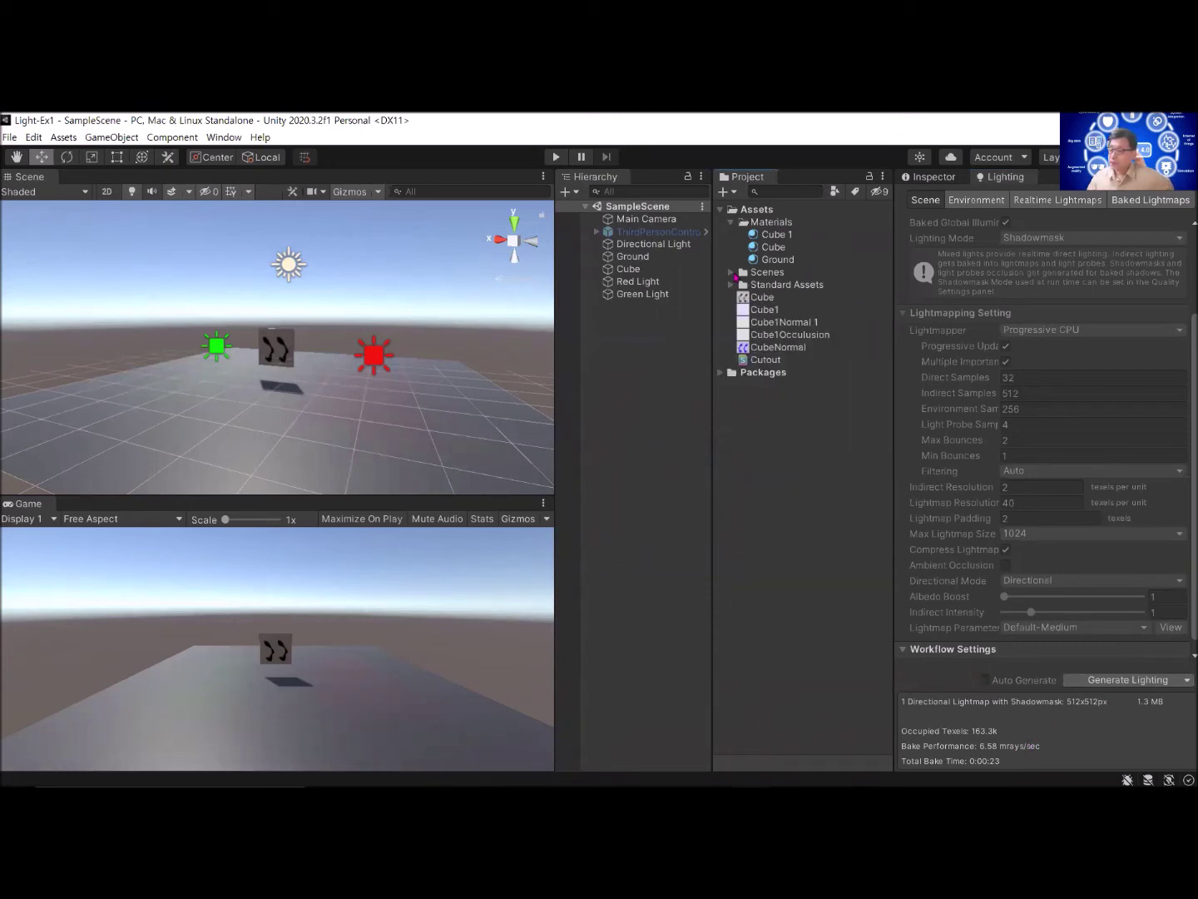
left_click(730, 273)
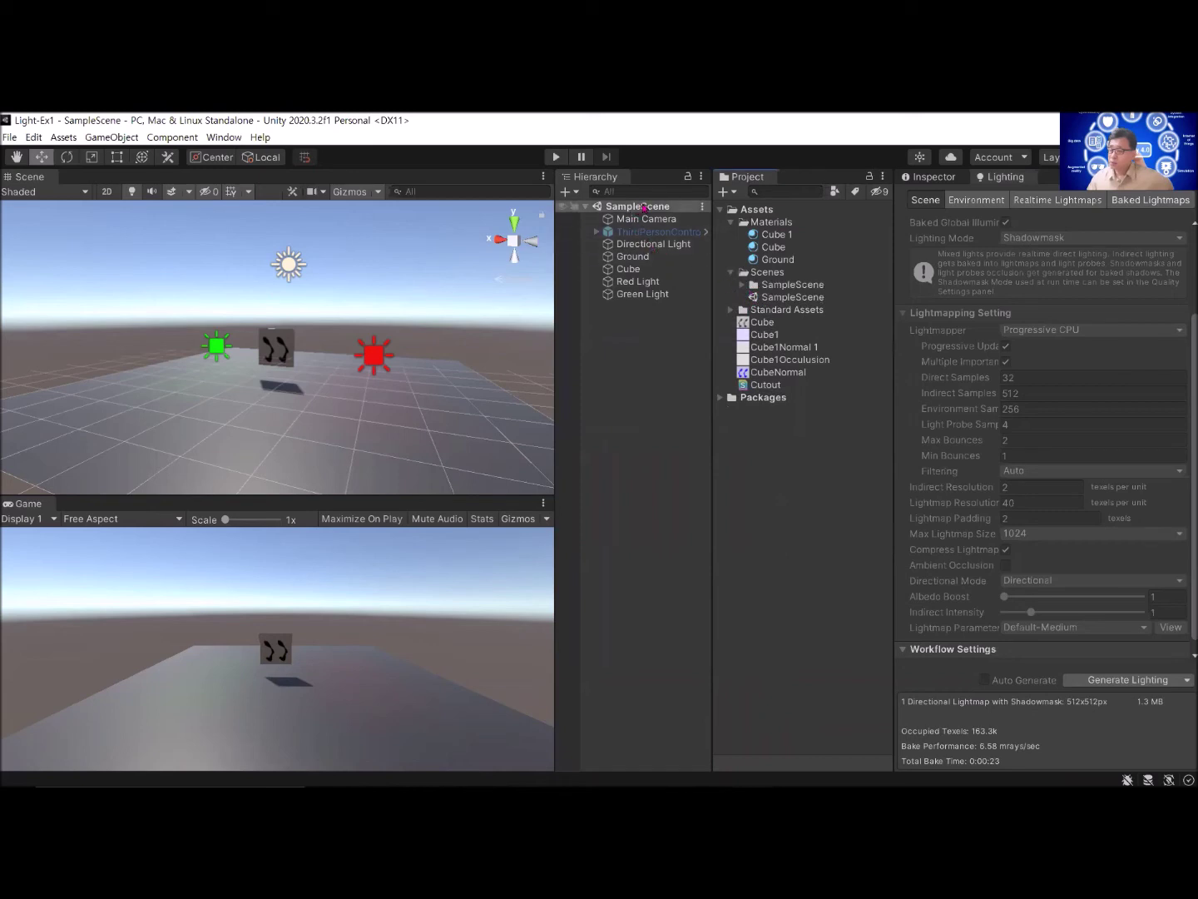
left_click(777, 287)
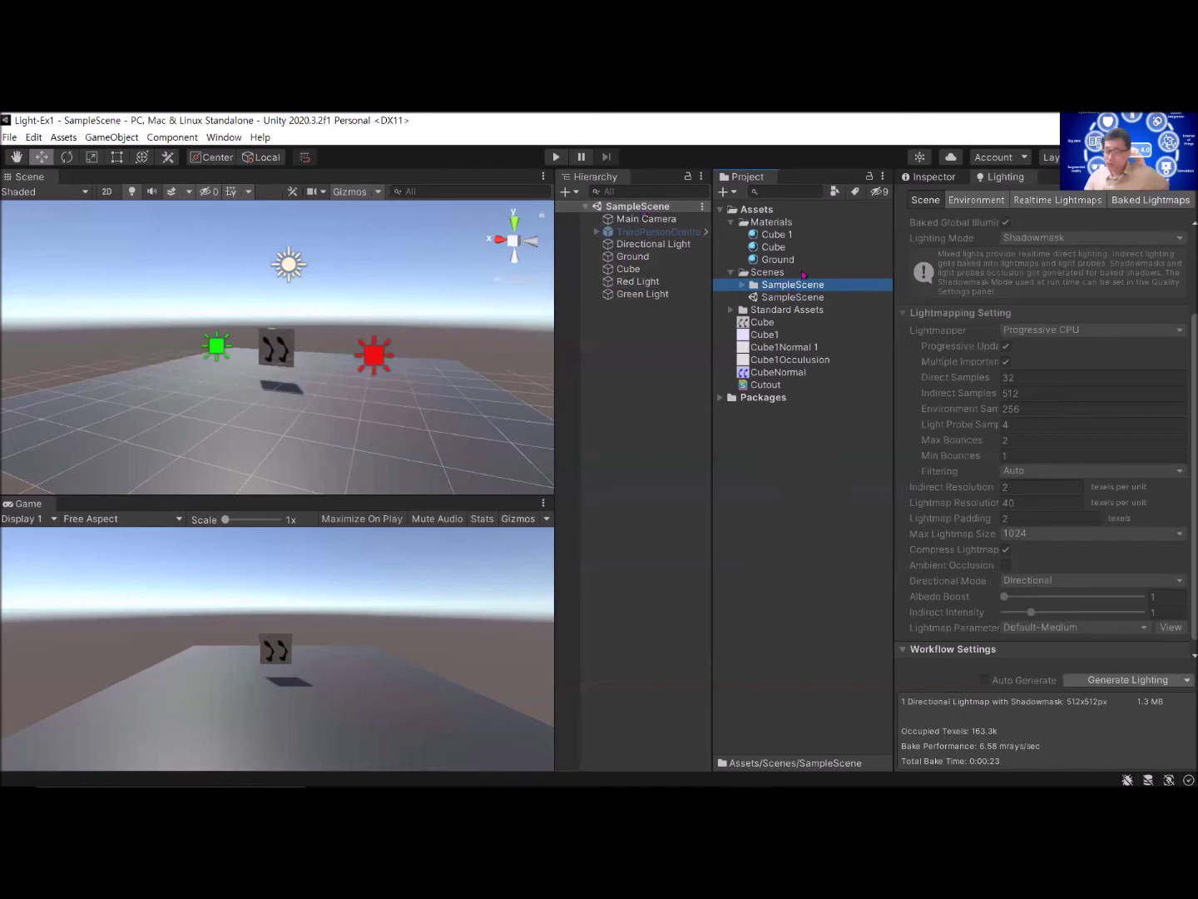
left_click(744, 285)
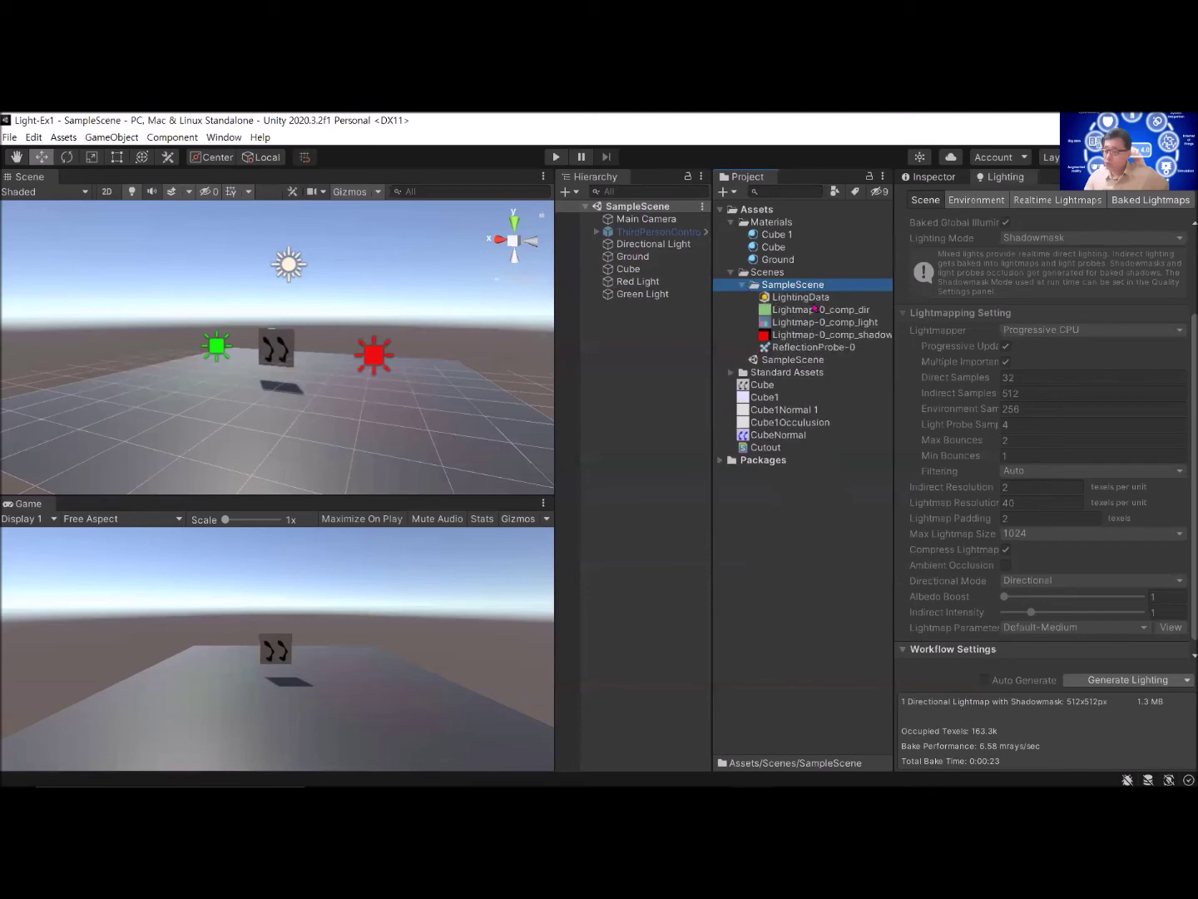
left_click(813, 297)
left_click(819, 310)
left_click(820, 323)
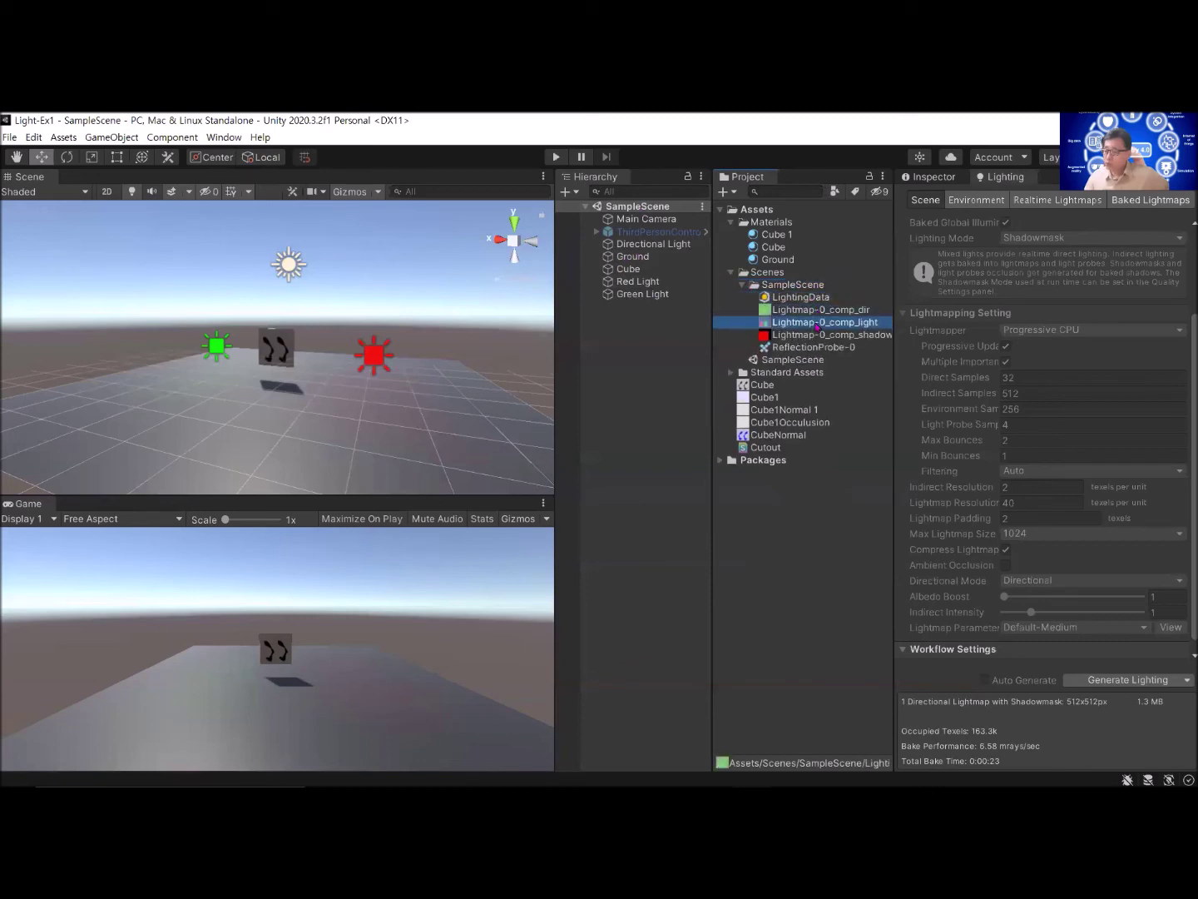
Step: Examine LightingData, the direction, light and shadowmask lightmaps, and ReflectionProbe-0 one by one in the SampleScene folder
left_click(820, 350)
left_click(820, 336)
left_click(822, 324)
left_click(824, 310)
left_click(815, 287)
left_click(813, 297)
left_click(821, 323)
left_click(820, 348)
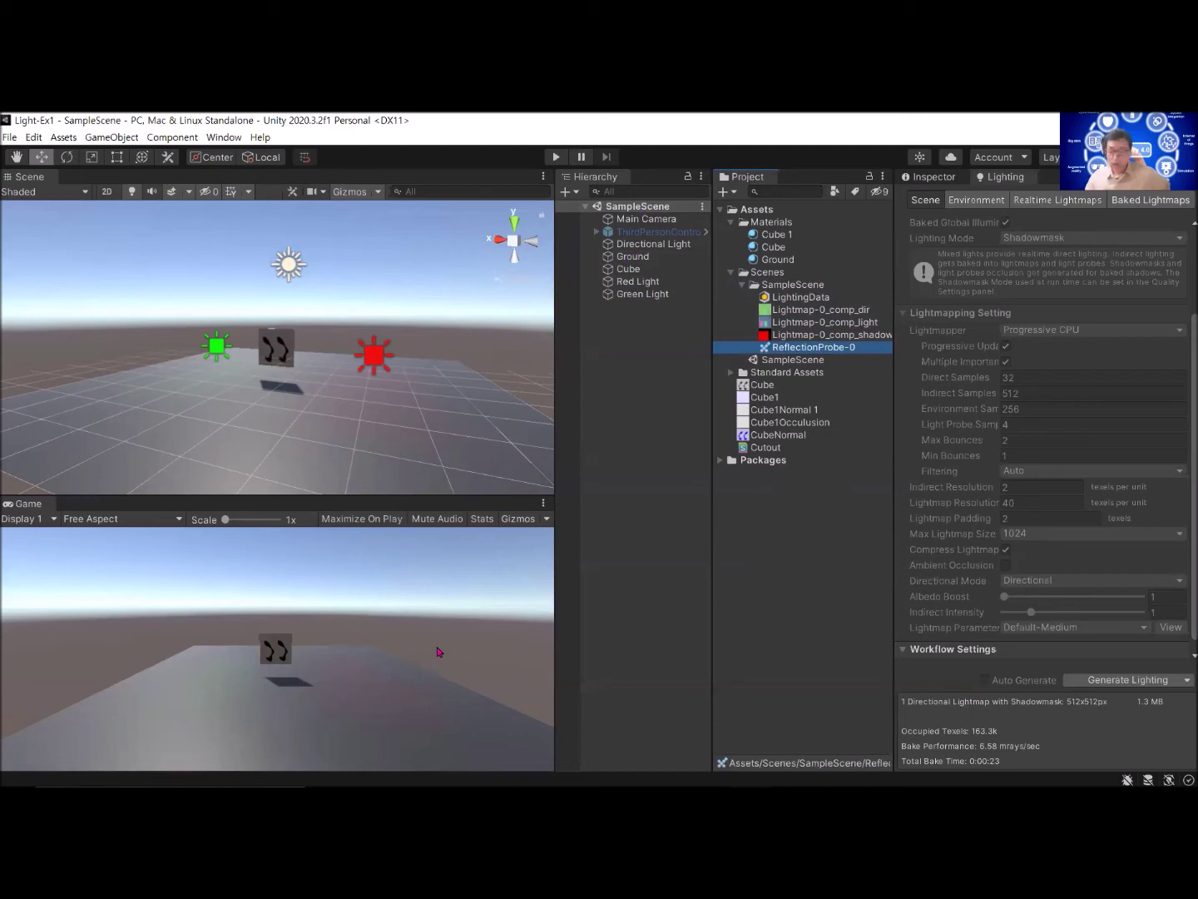
Step: Set the intensity of both Red Light and Green Light to 3 and regenerate the baked lighting
left_click(638, 283)
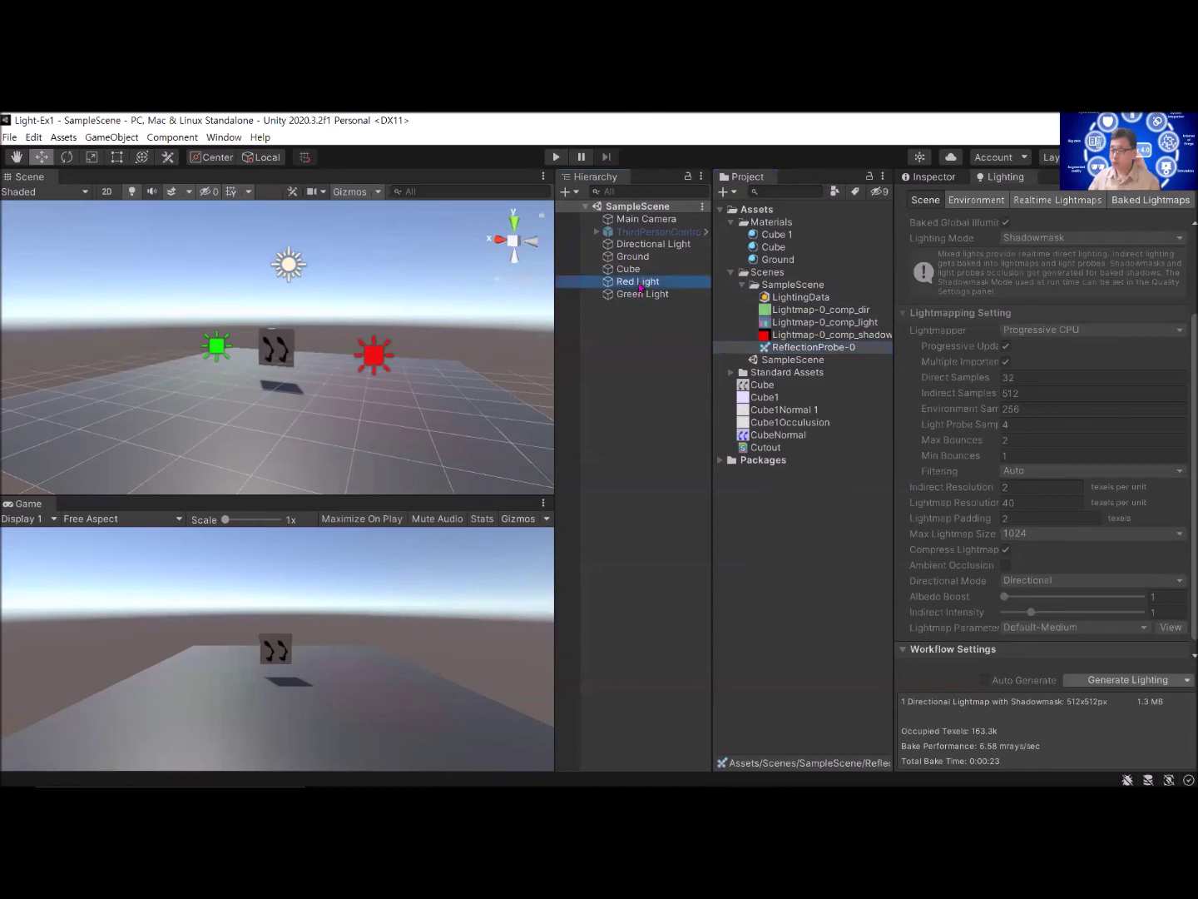
left_click(640, 295, "ctrl")
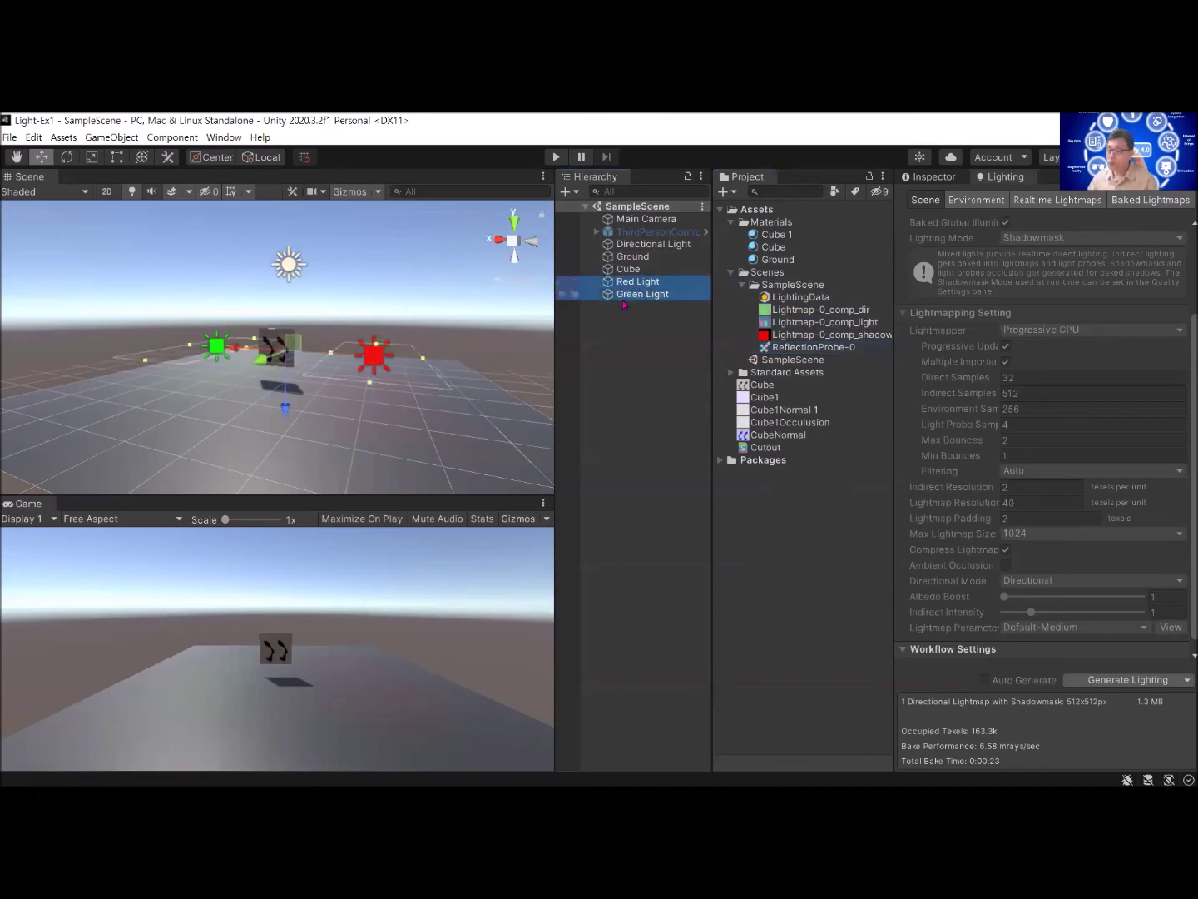
left_click(929, 178)
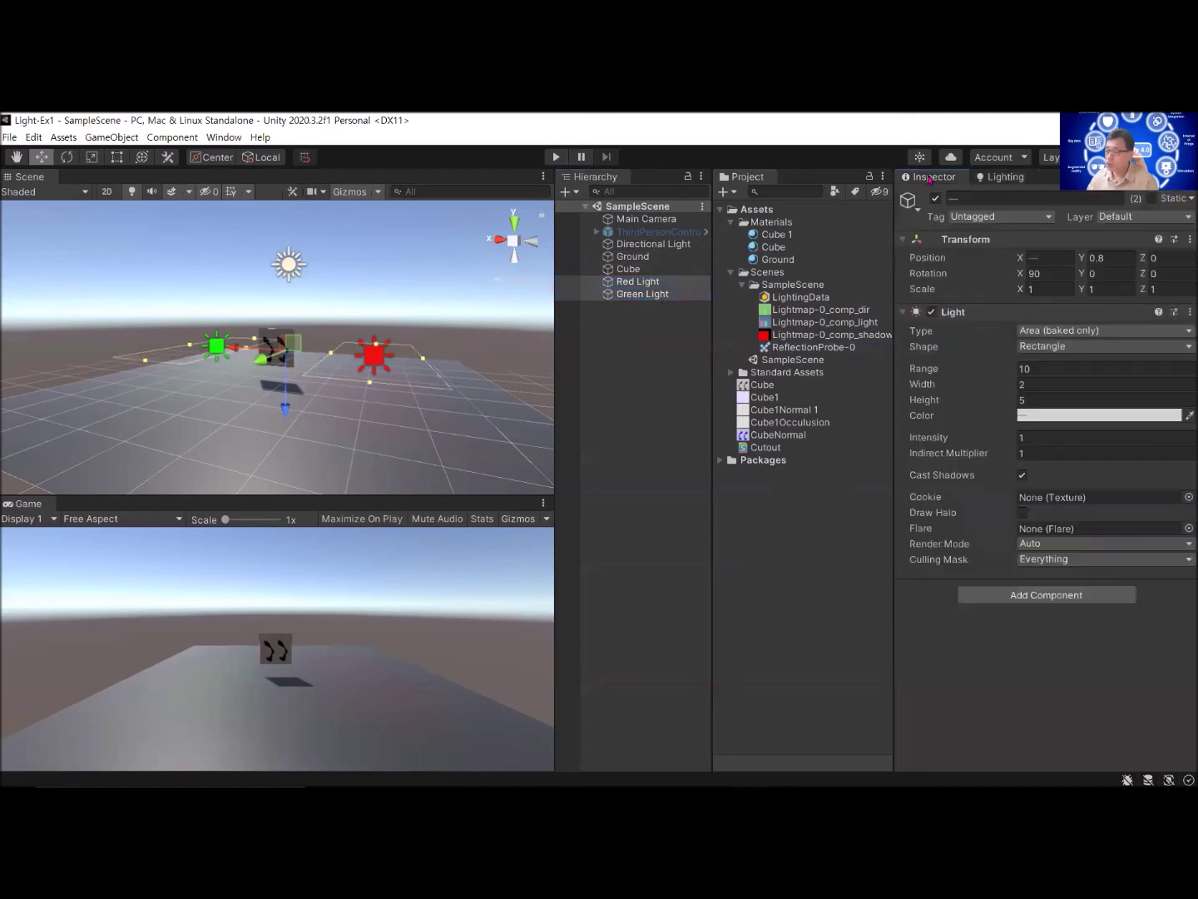
left_click(1044, 440)
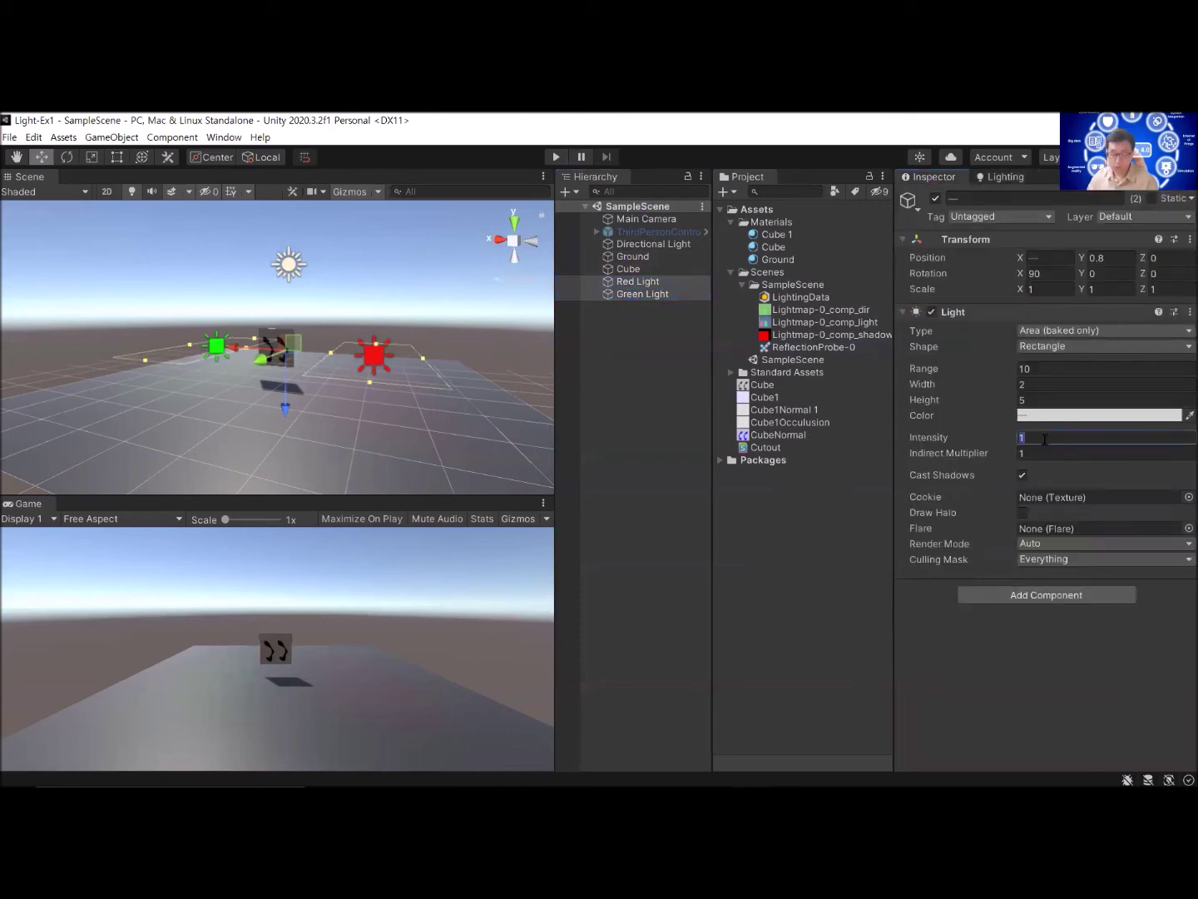
type("3")
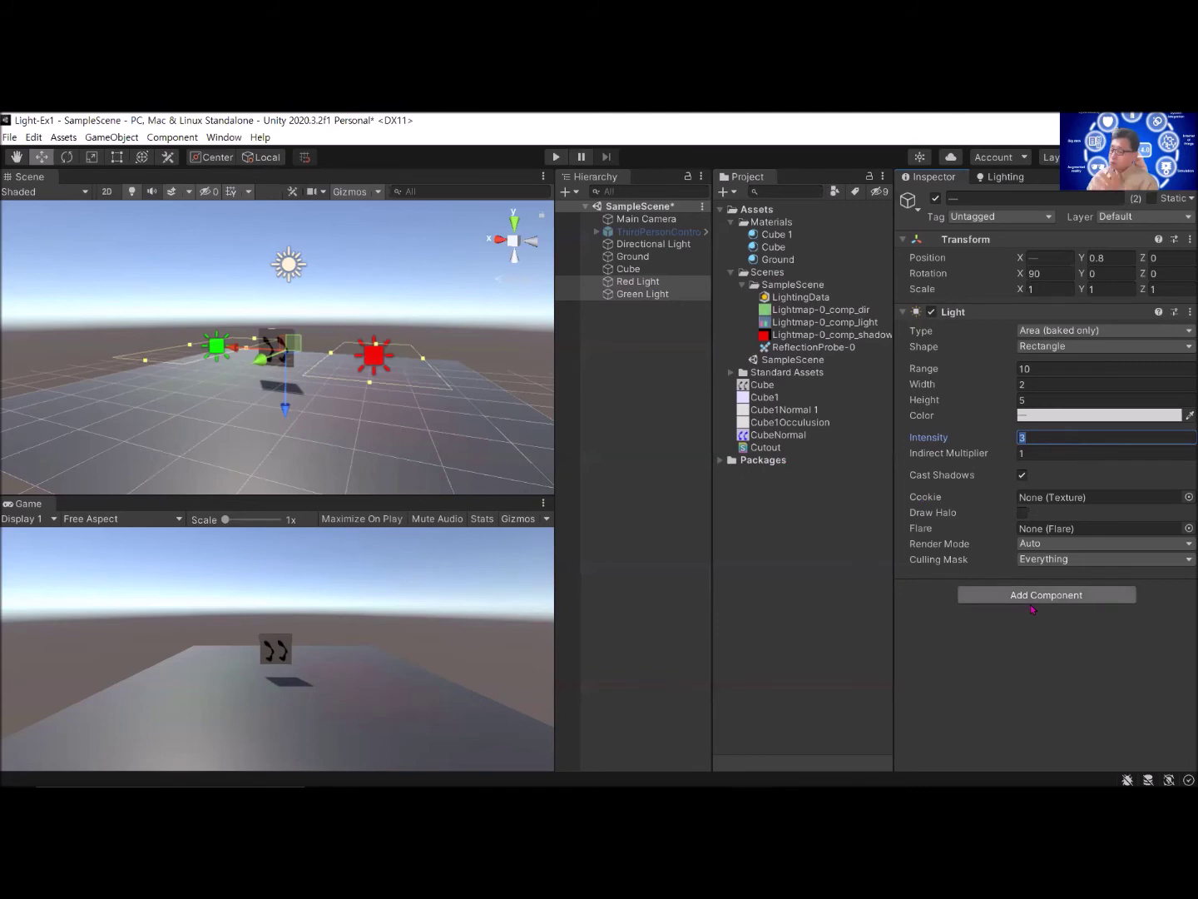
left_click(1007, 178)
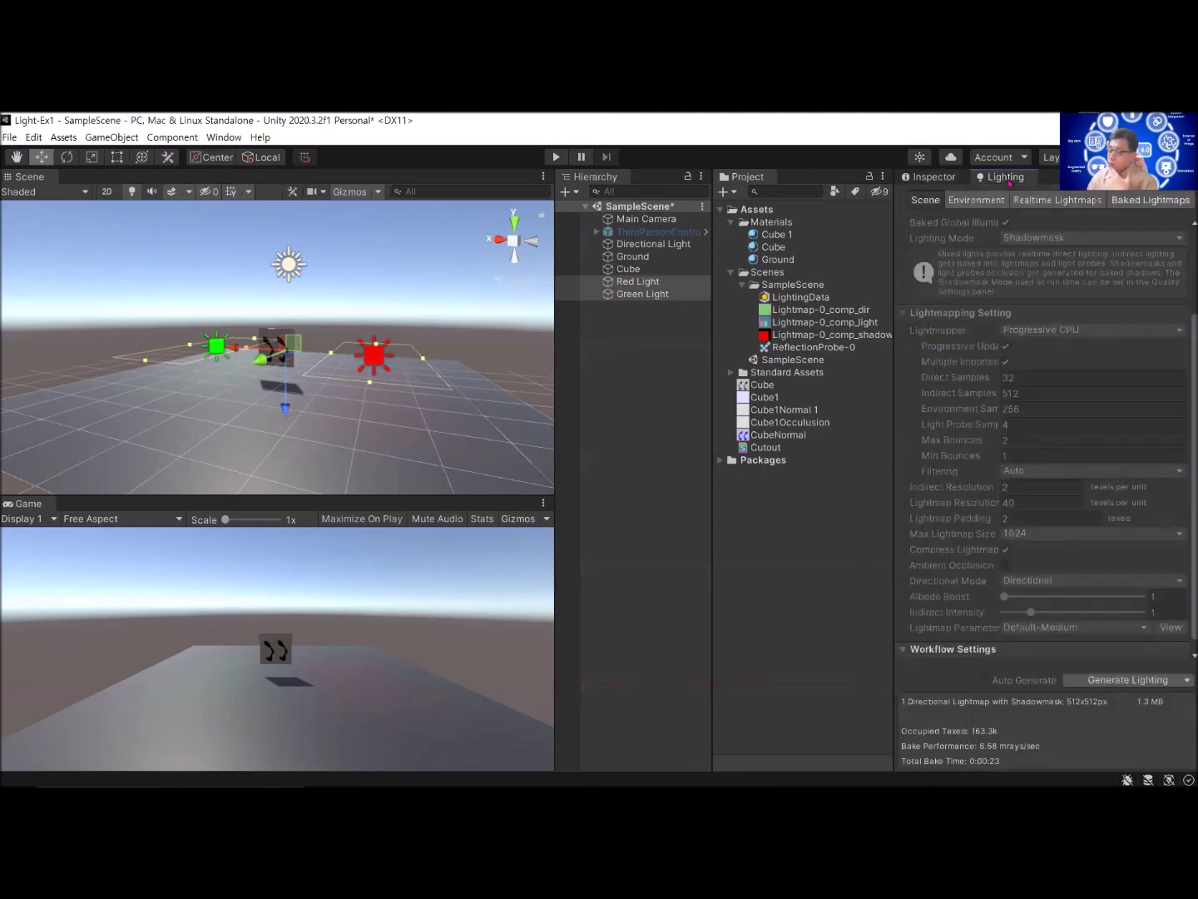
left_click(1118, 684)
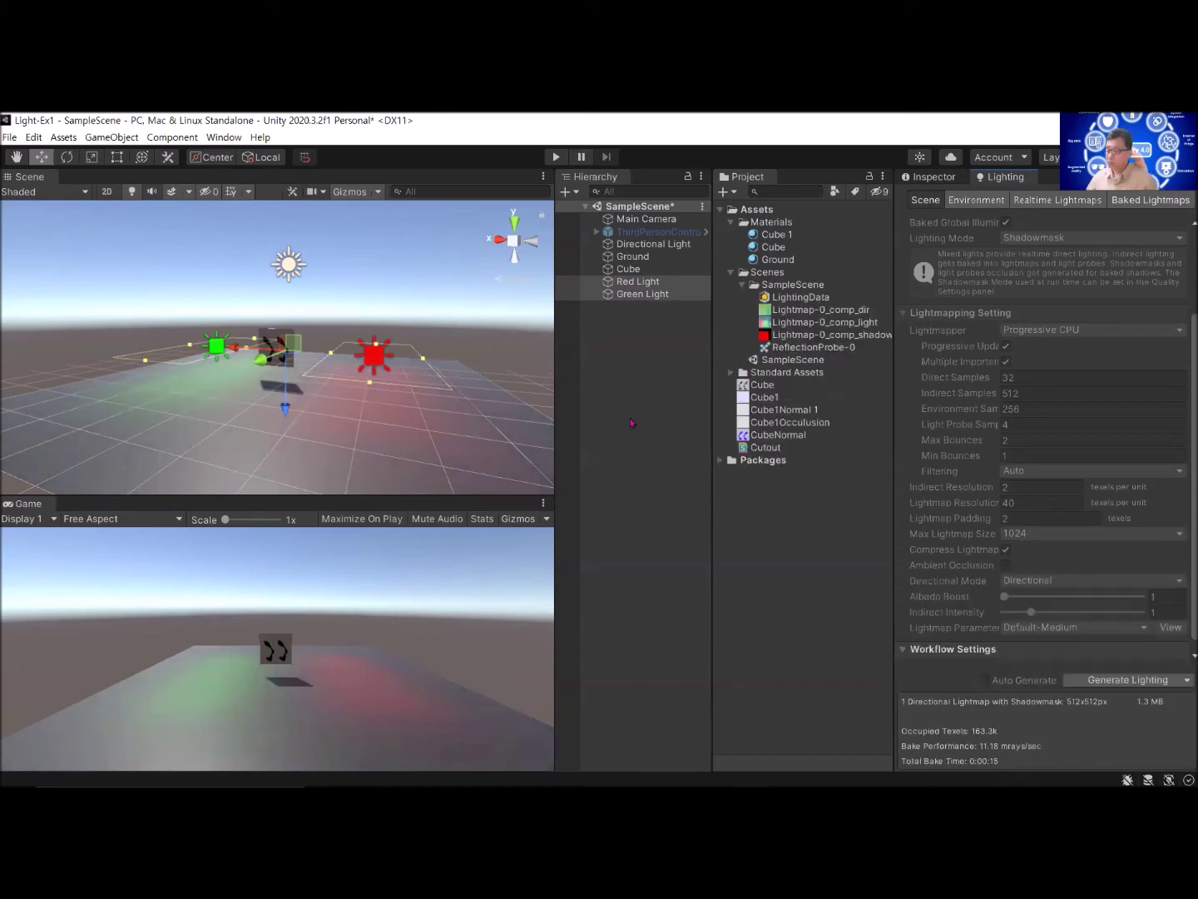
Step: Examine the regenerated lighting data, lightmaps and reflection probe assets of SampleScene after the brighter bake
left_click(790, 299)
left_click(795, 313)
left_click(794, 325)
left_click(795, 335)
left_click(794, 349)
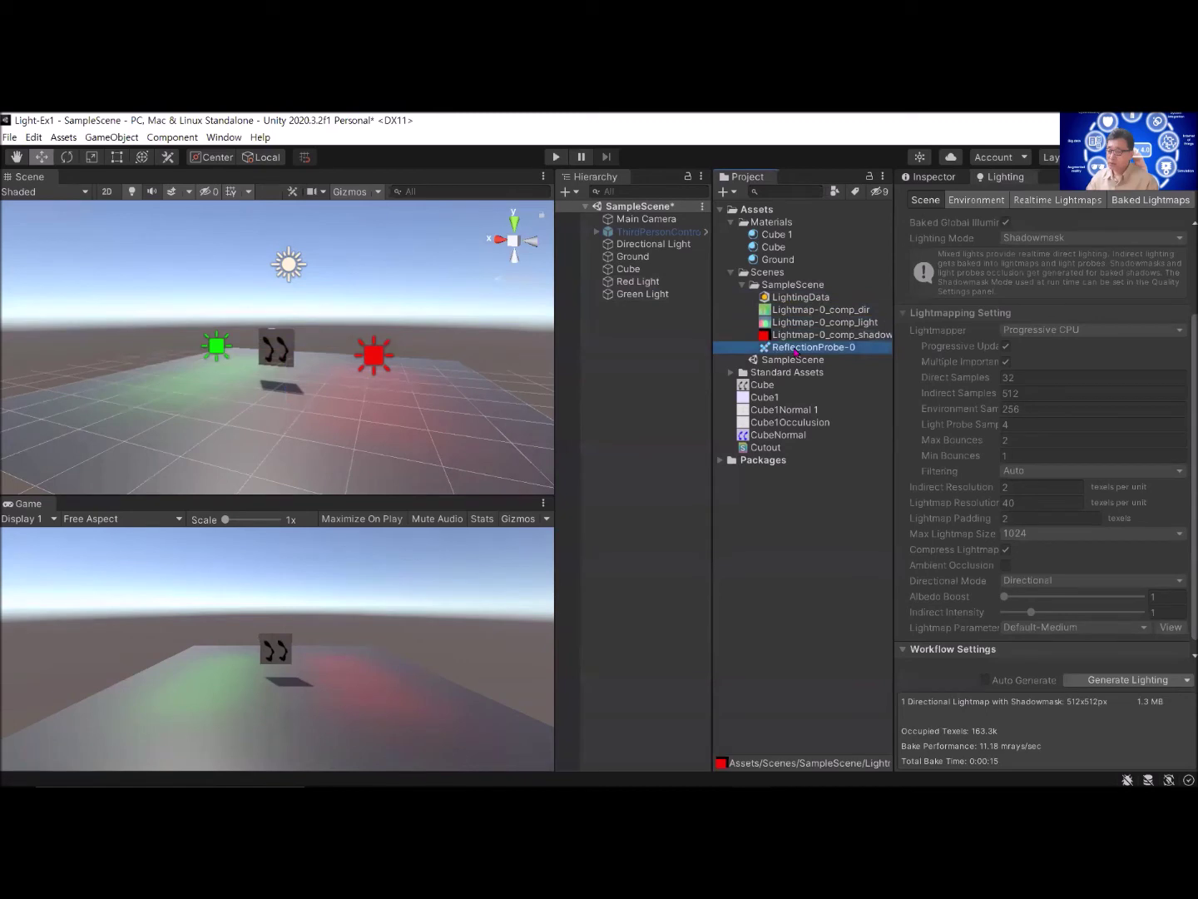
left_click(795, 298)
left_click(798, 310)
left_click(804, 347)
Step: Disable the Directional Light object so that only the baked red and green lighting is shown
left_click(640, 282)
left_click(643, 295)
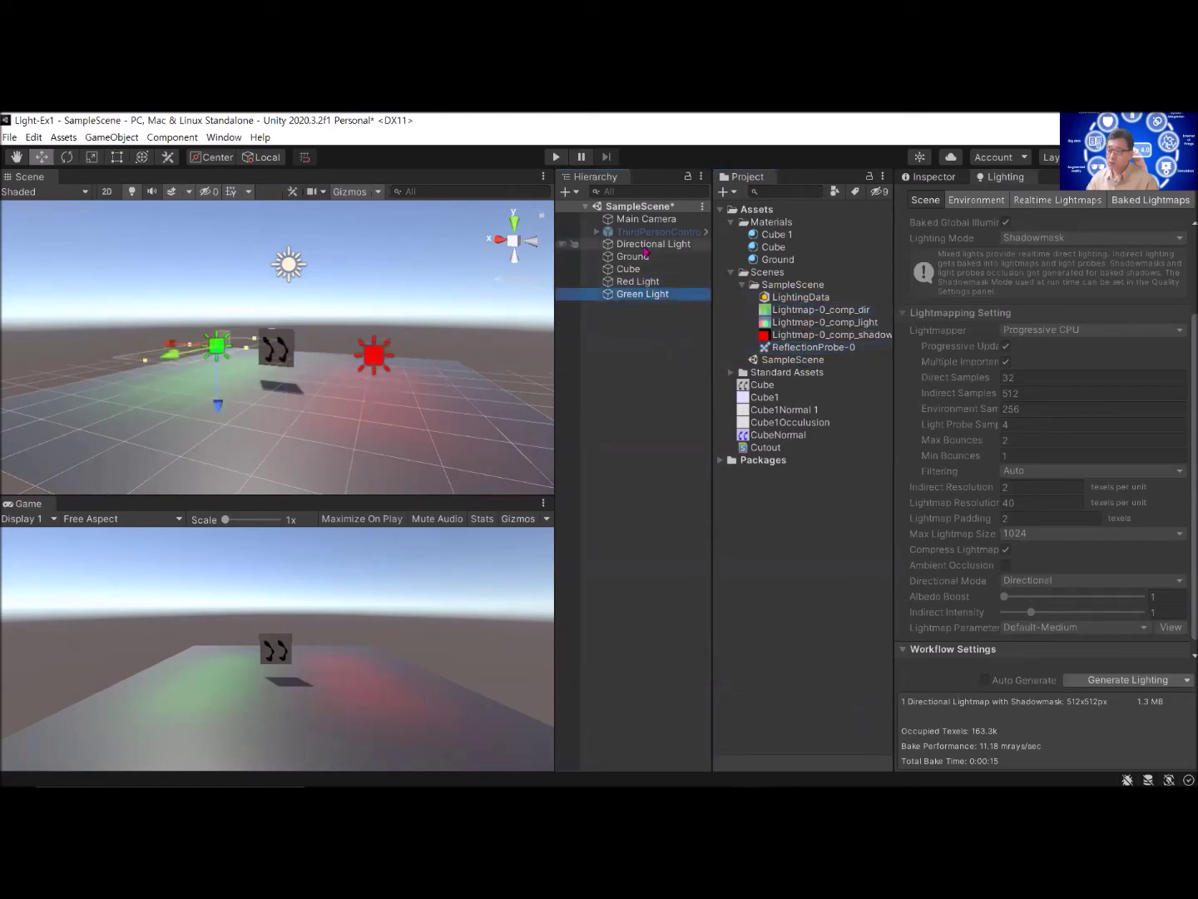
left_click(646, 246)
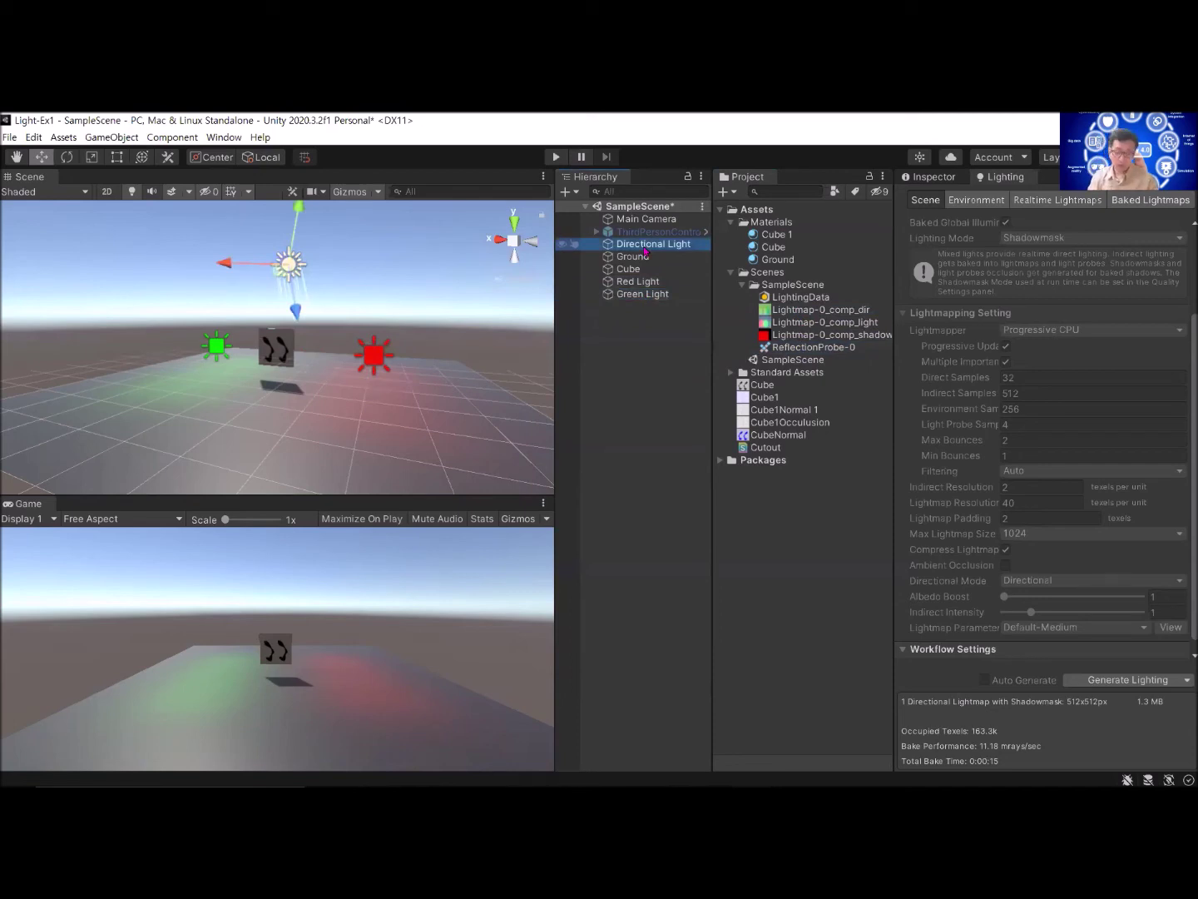
left_click(932, 178)
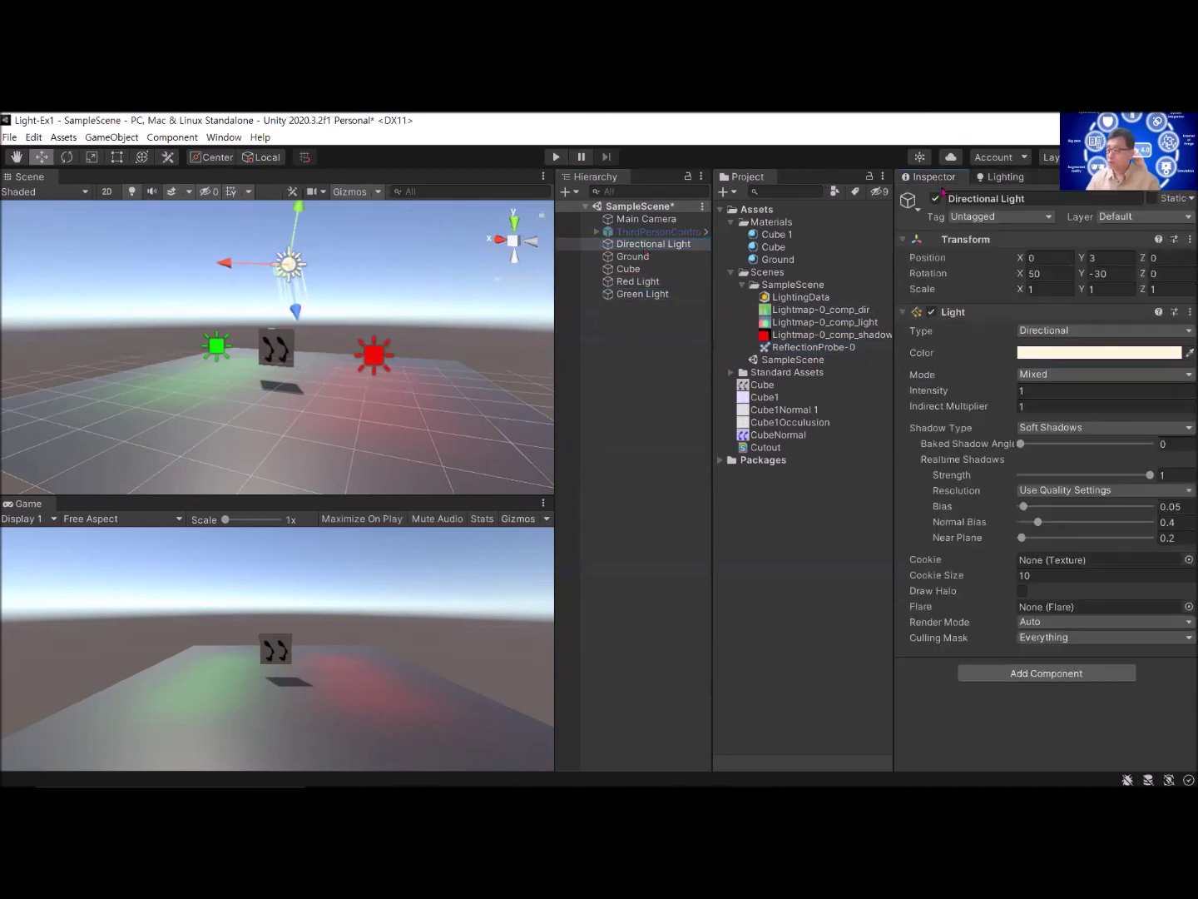
left_click(936, 198)
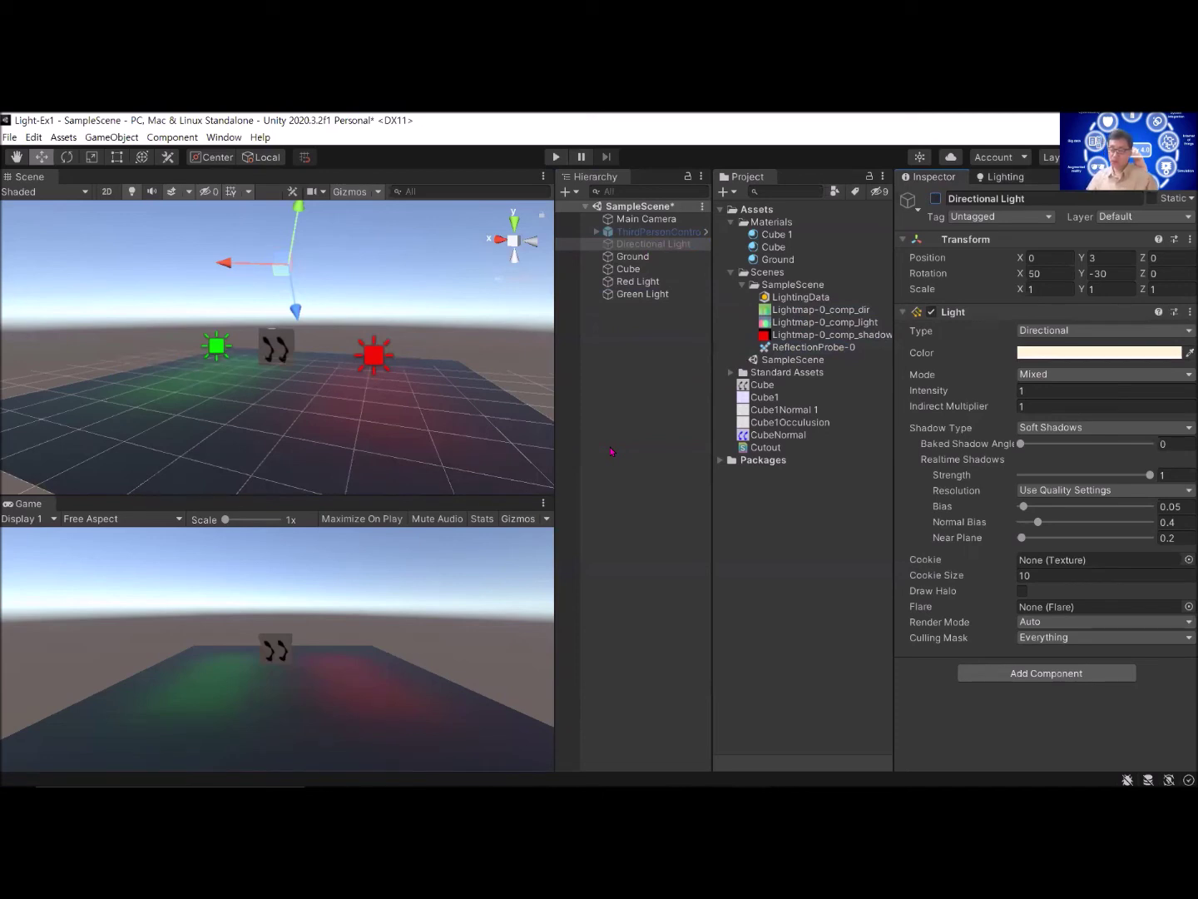
Step: Review the light settings of Red Light and Green Light in turn
left_click(644, 287)
key("Down")
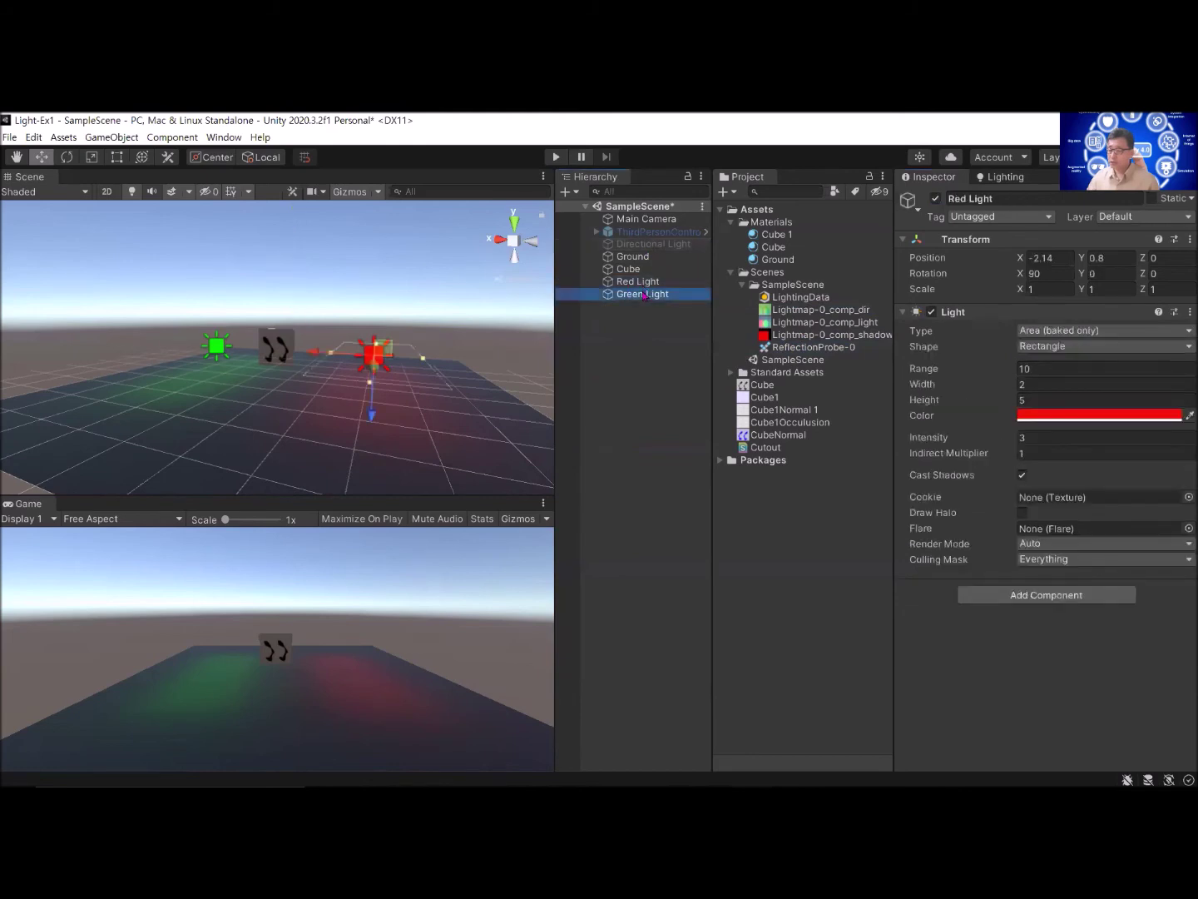
left_click(646, 286)
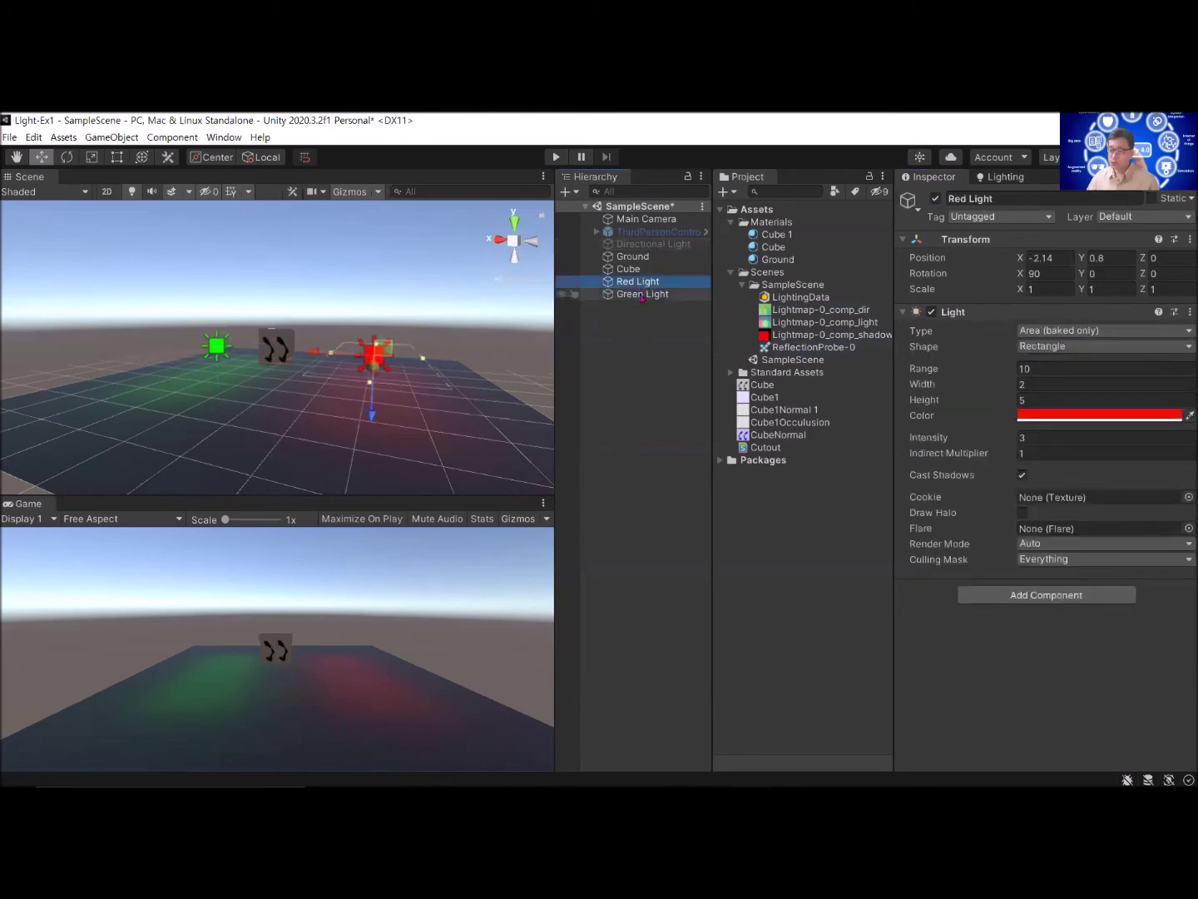
left_click(642, 296)
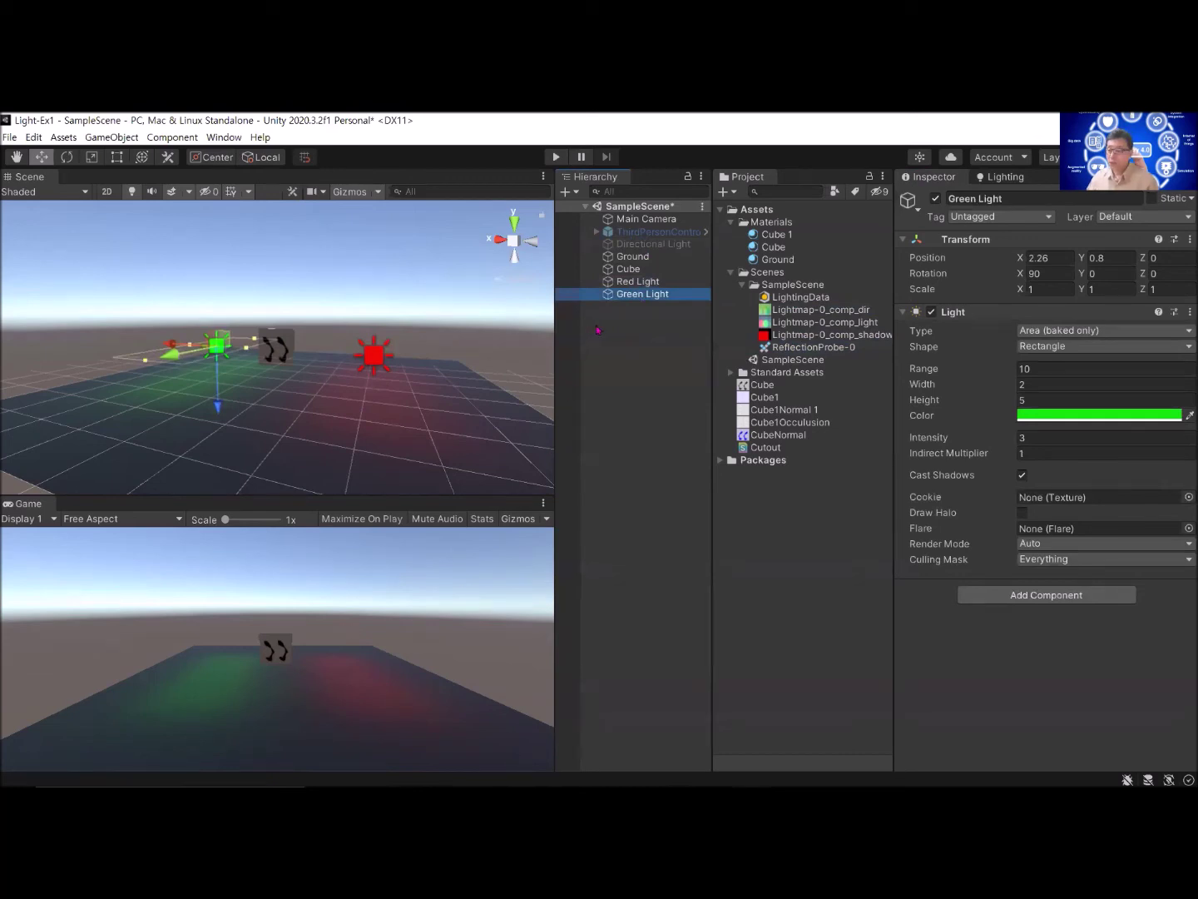
Step: Try shifting the static Ground slightly along its X axis
left_click(648, 258)
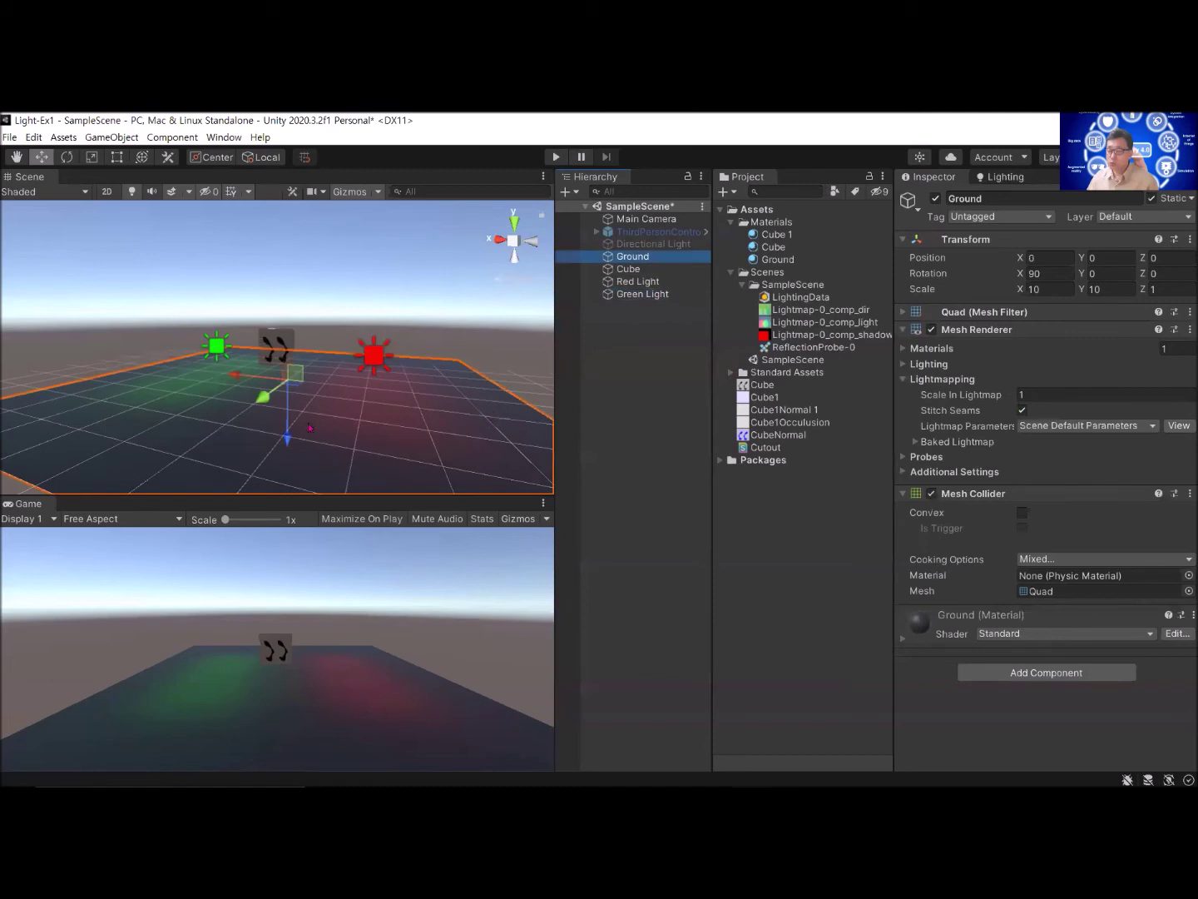
mouse_move(259, 377)
left_mouse_down()
mouse_move(213, 377)
mouse_move(254, 379)
mouse_move(221, 380)
mouse_move(247, 389)
left_mouse_up()
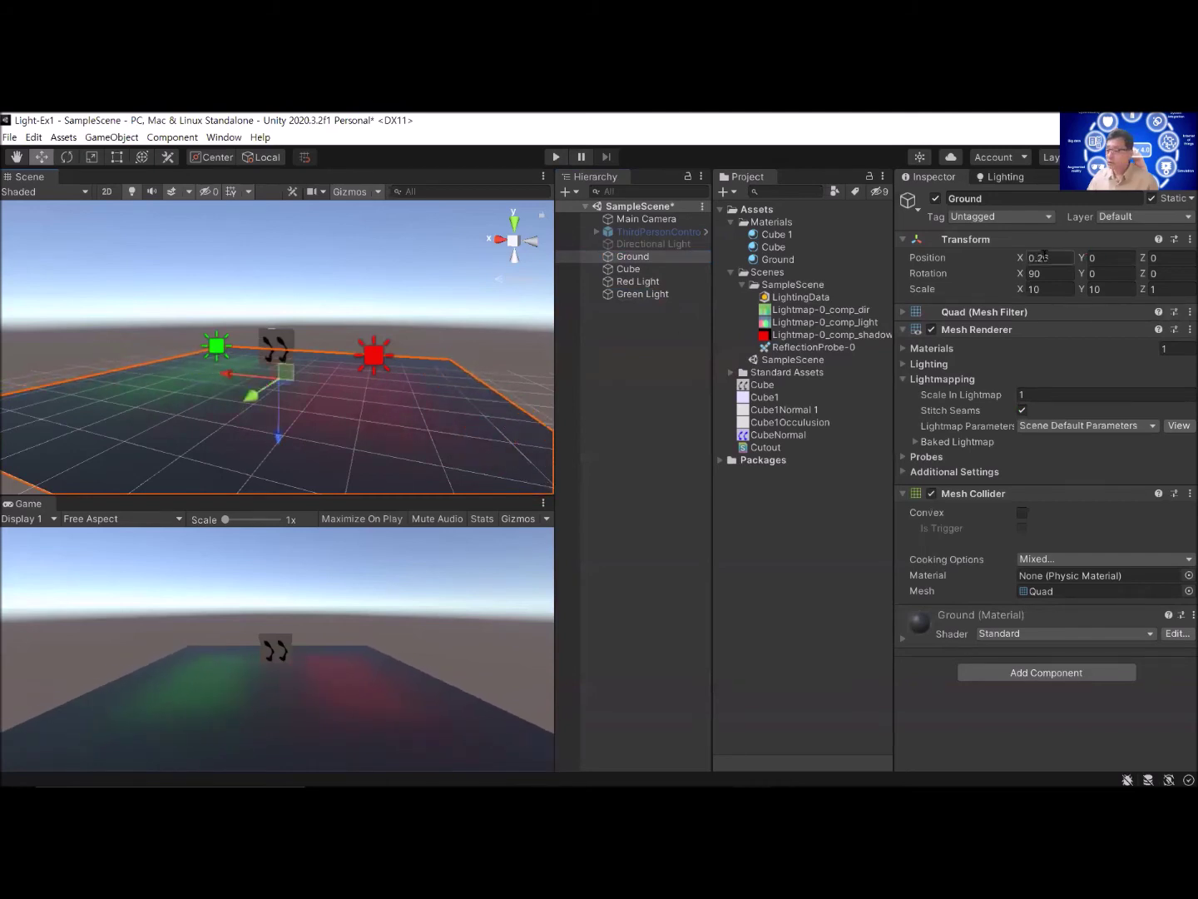
Step: Create a new lighting settings asset for the scene, keep Realtime Global Illumination off, and generate the baked lighting
left_click(1006, 175)
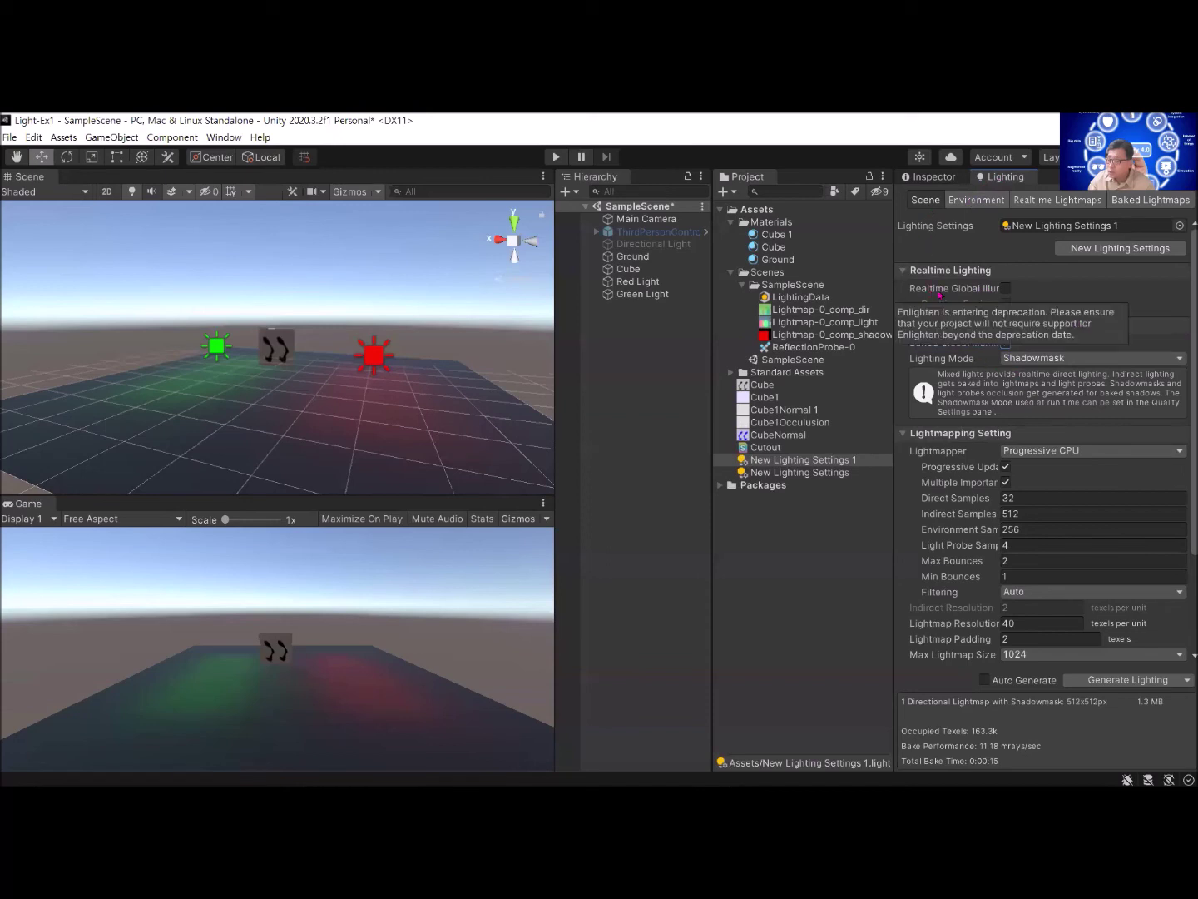
left_click(1006, 288)
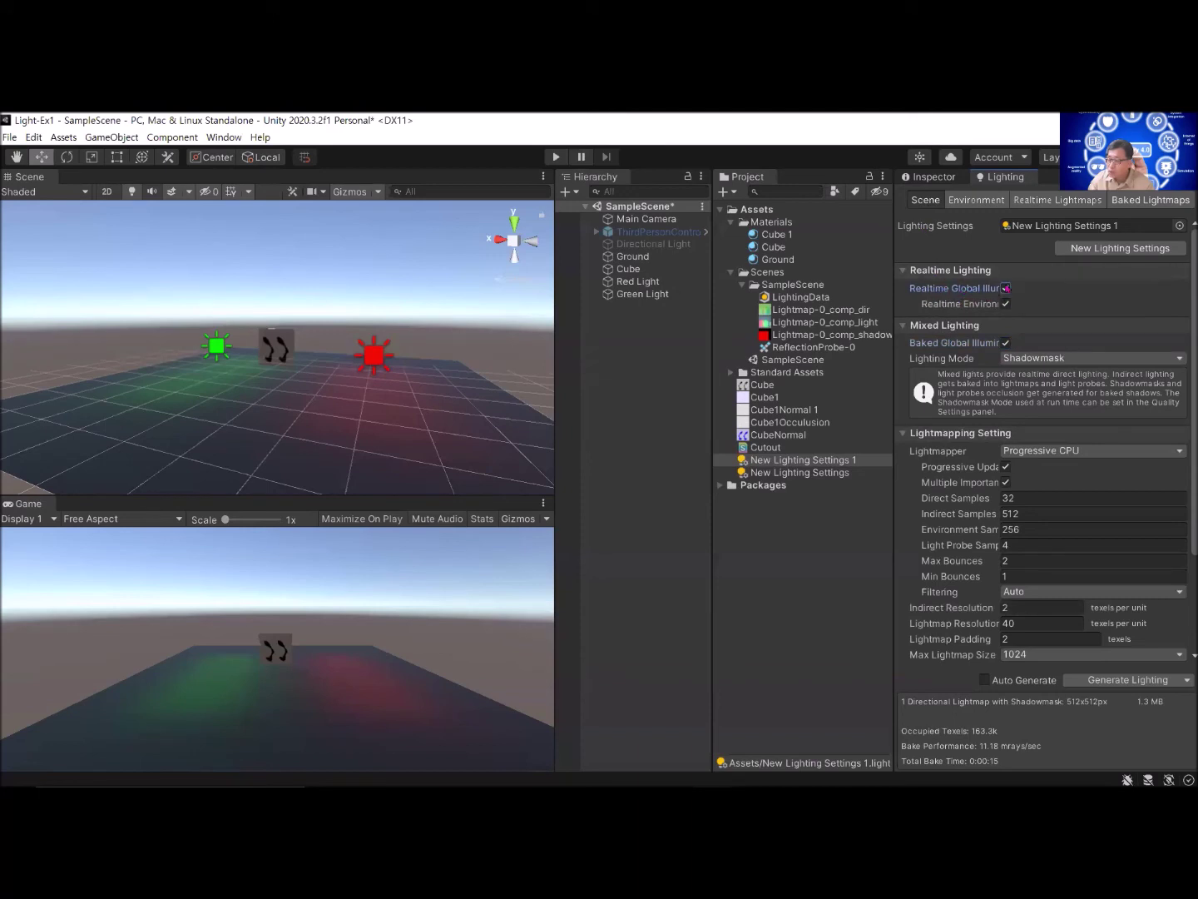
left_click(1005, 289)
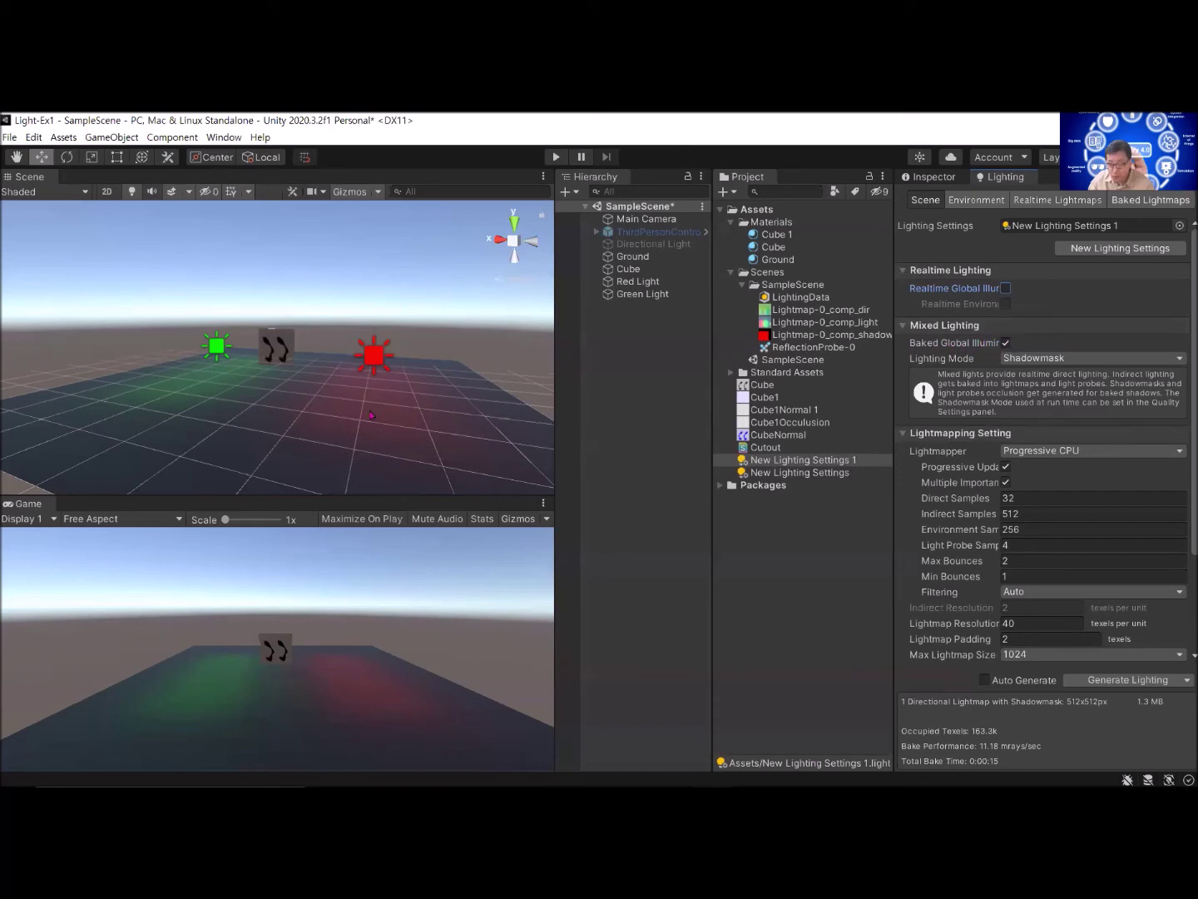
left_click(1135, 680)
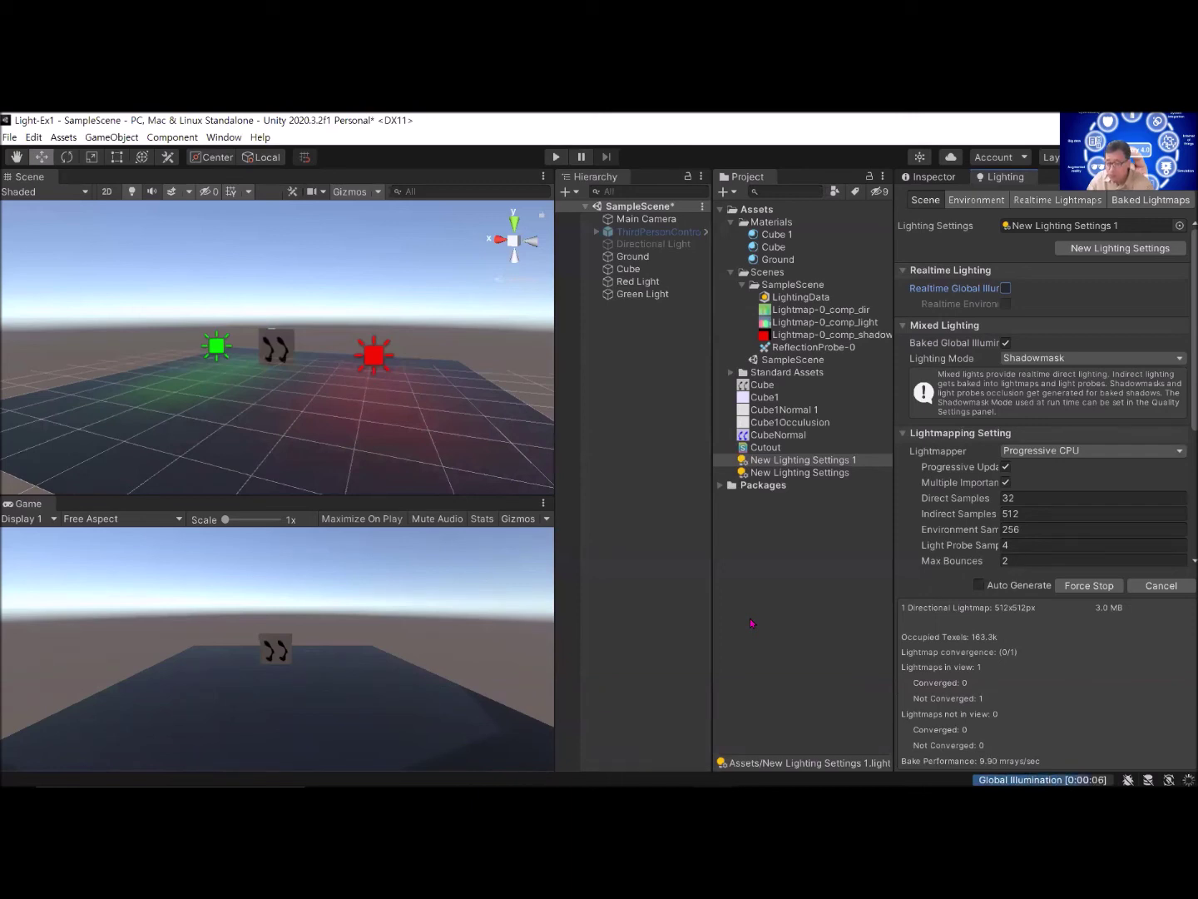
Step: Add a Quad to the scene with its default name and select it
left_click_drag(168, 333, 236, 425, "alt")
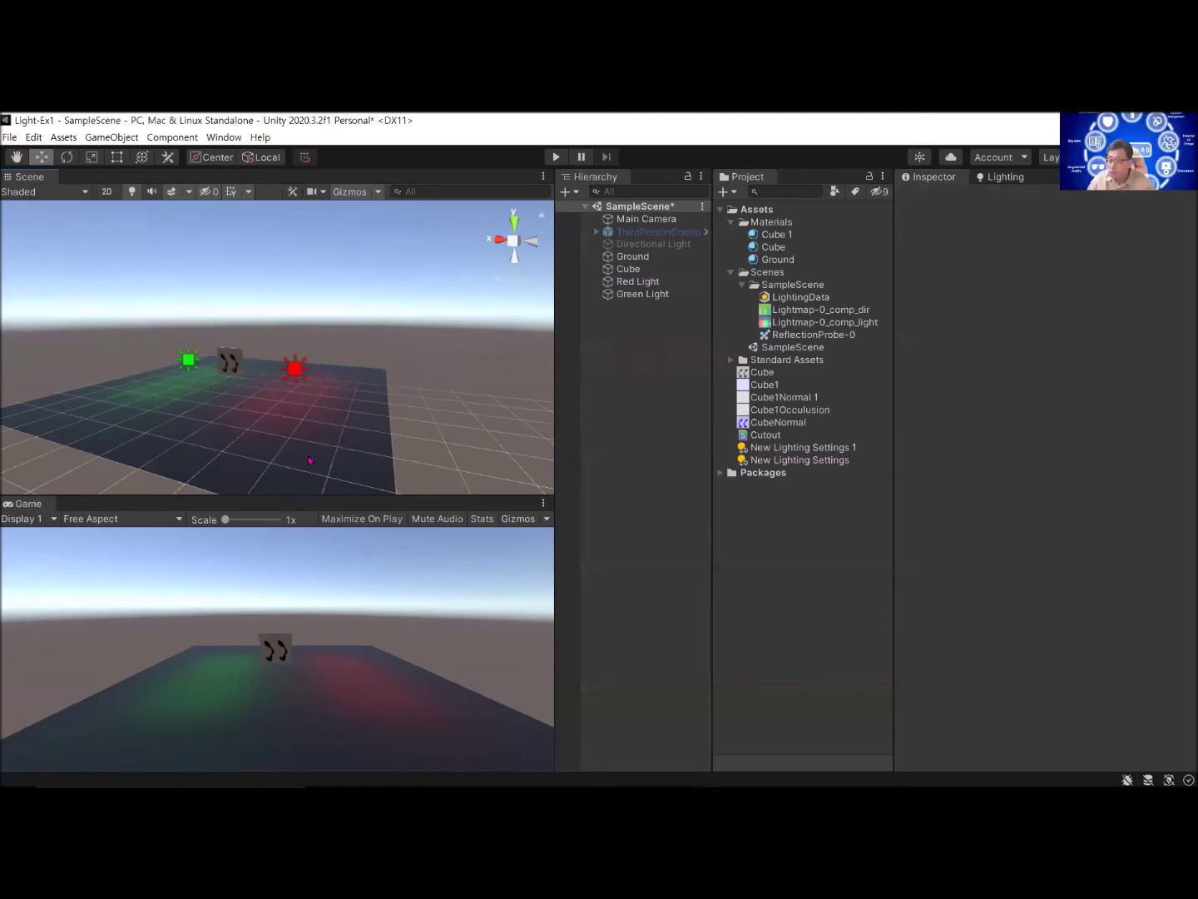
right_click(609, 316)
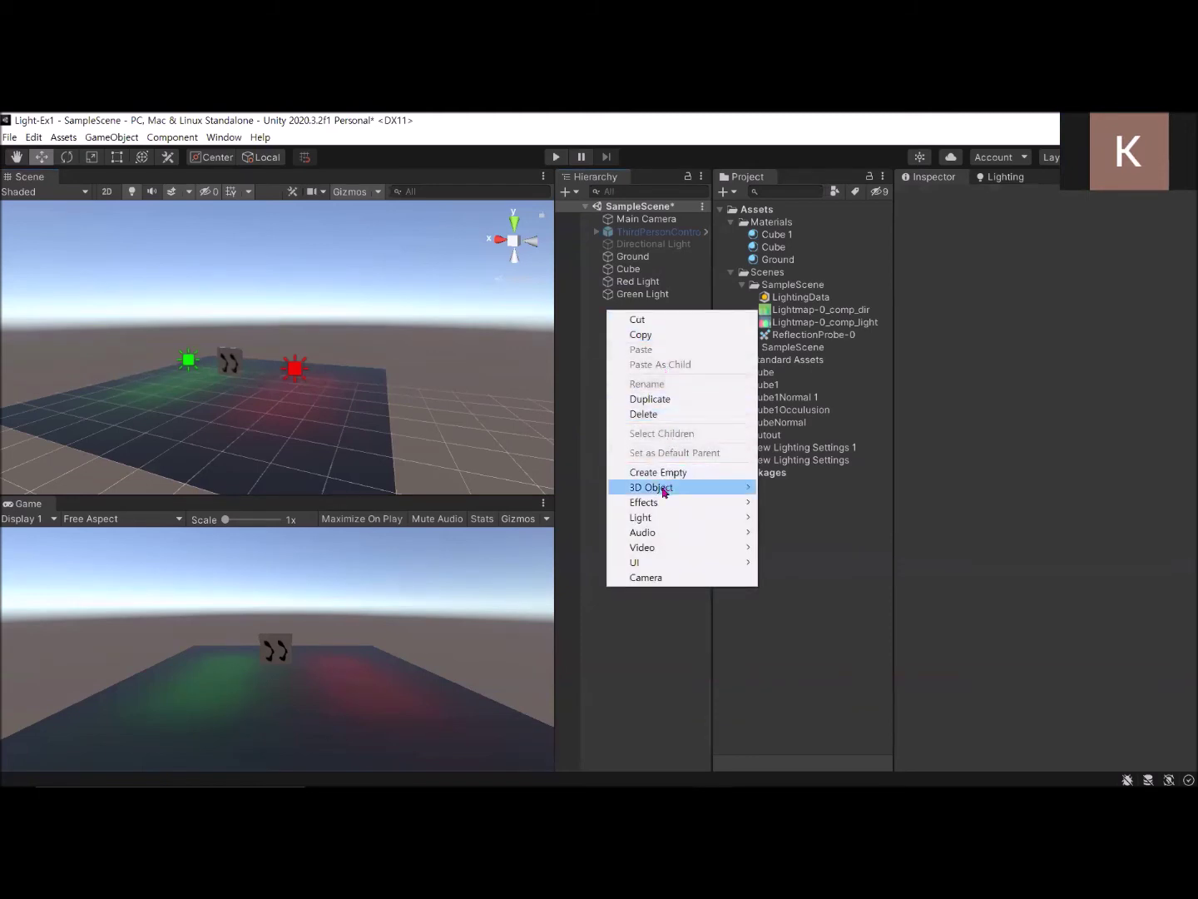
mouse_move(671, 490)
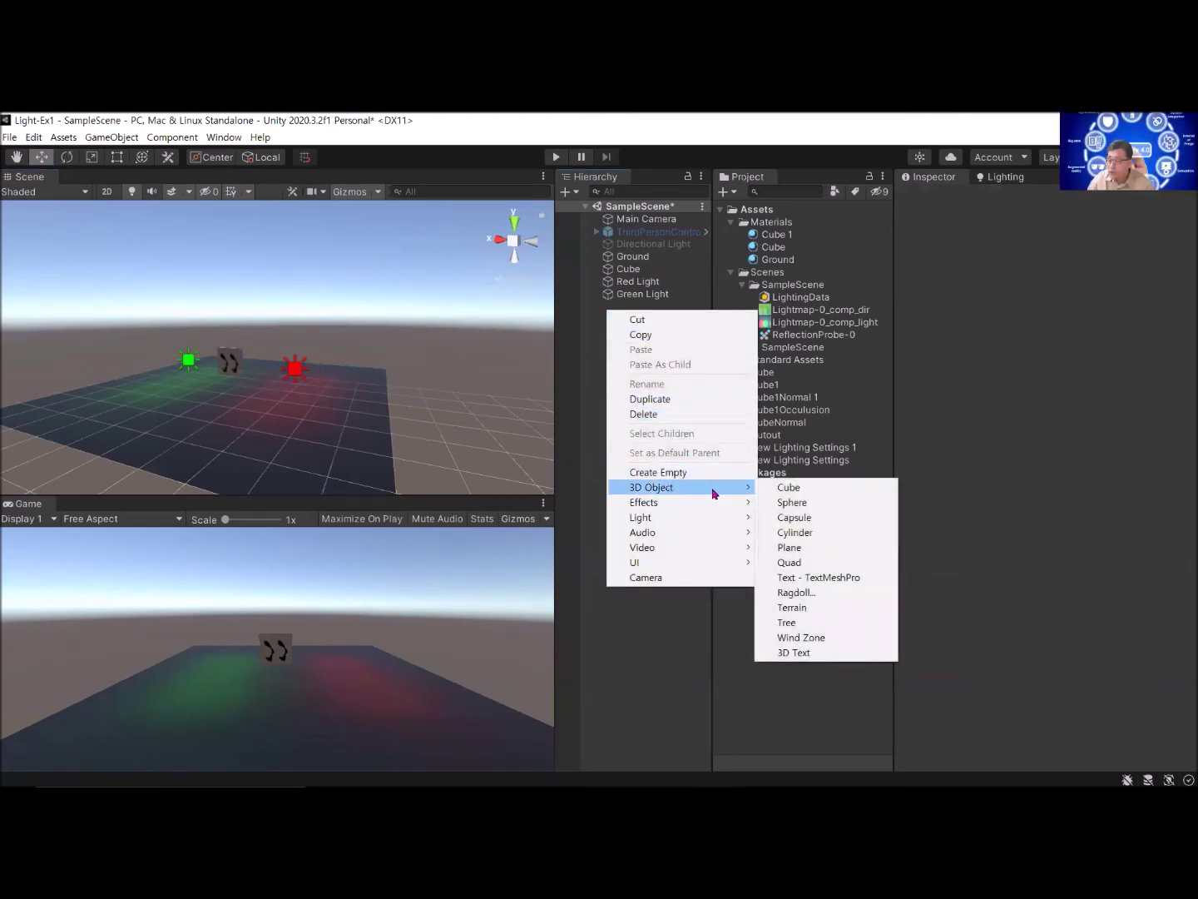
left_click(792, 562)
scroll(367, 346, "up", 2)
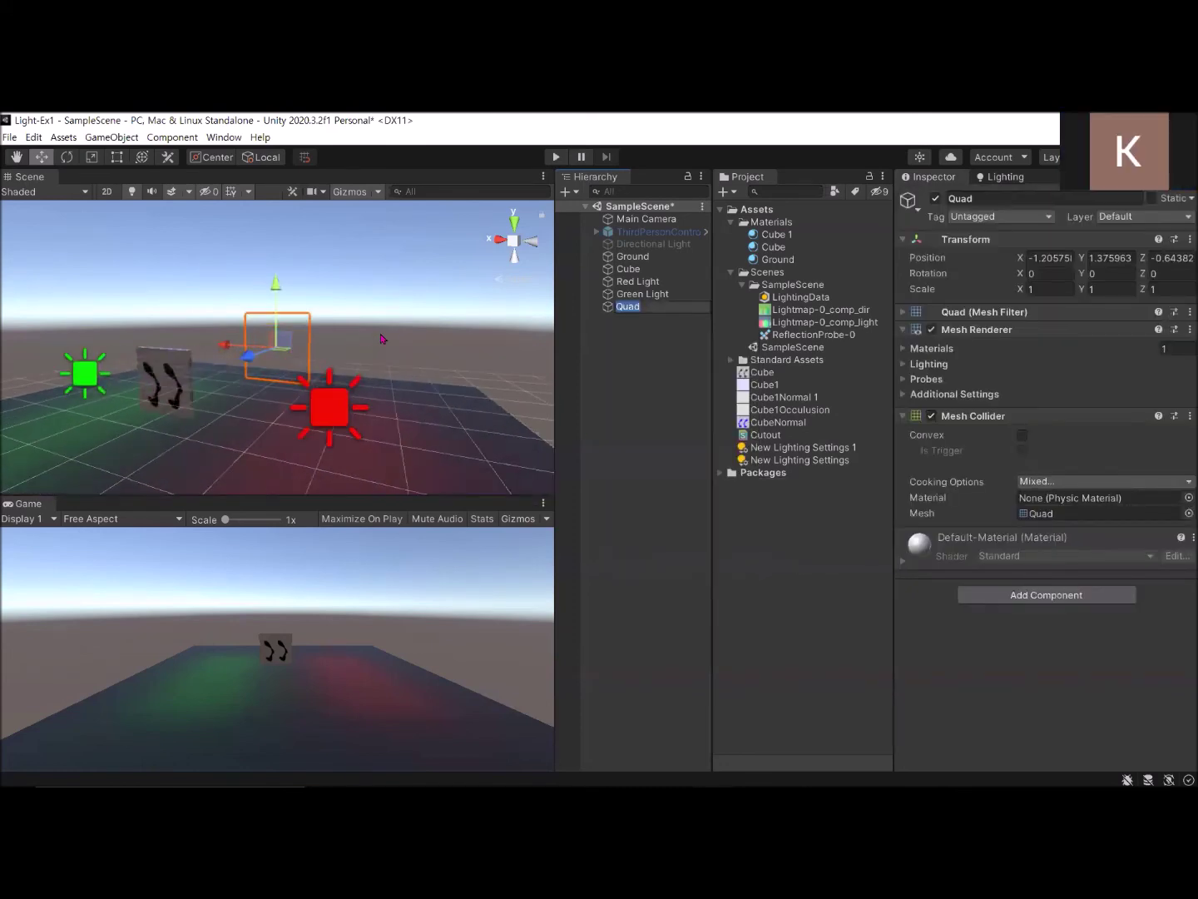
left_click(400, 323)
left_click(628, 308)
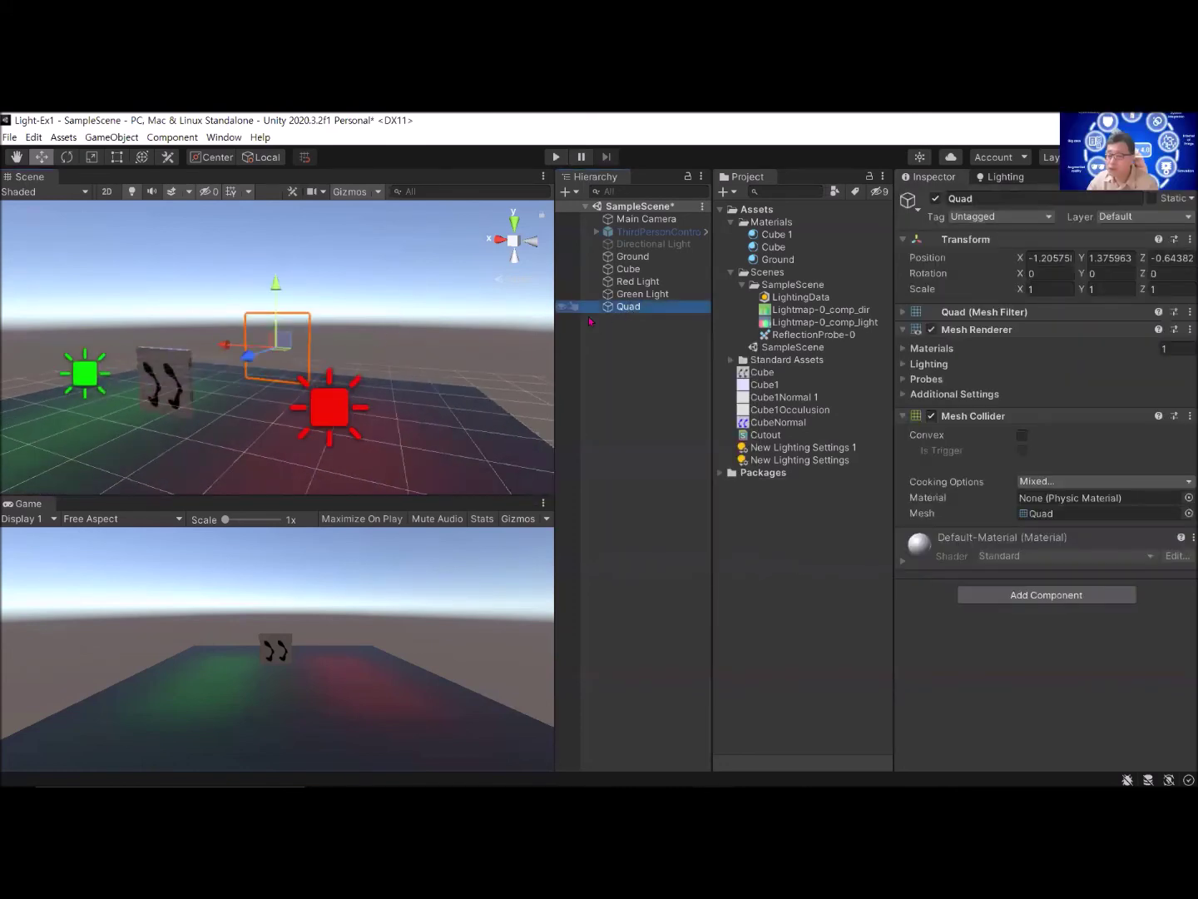
Step: Set the Quad's Y rotation to 180 so its visible side faces the camera
left_click_drag(250, 416, 184, 435, "alt")
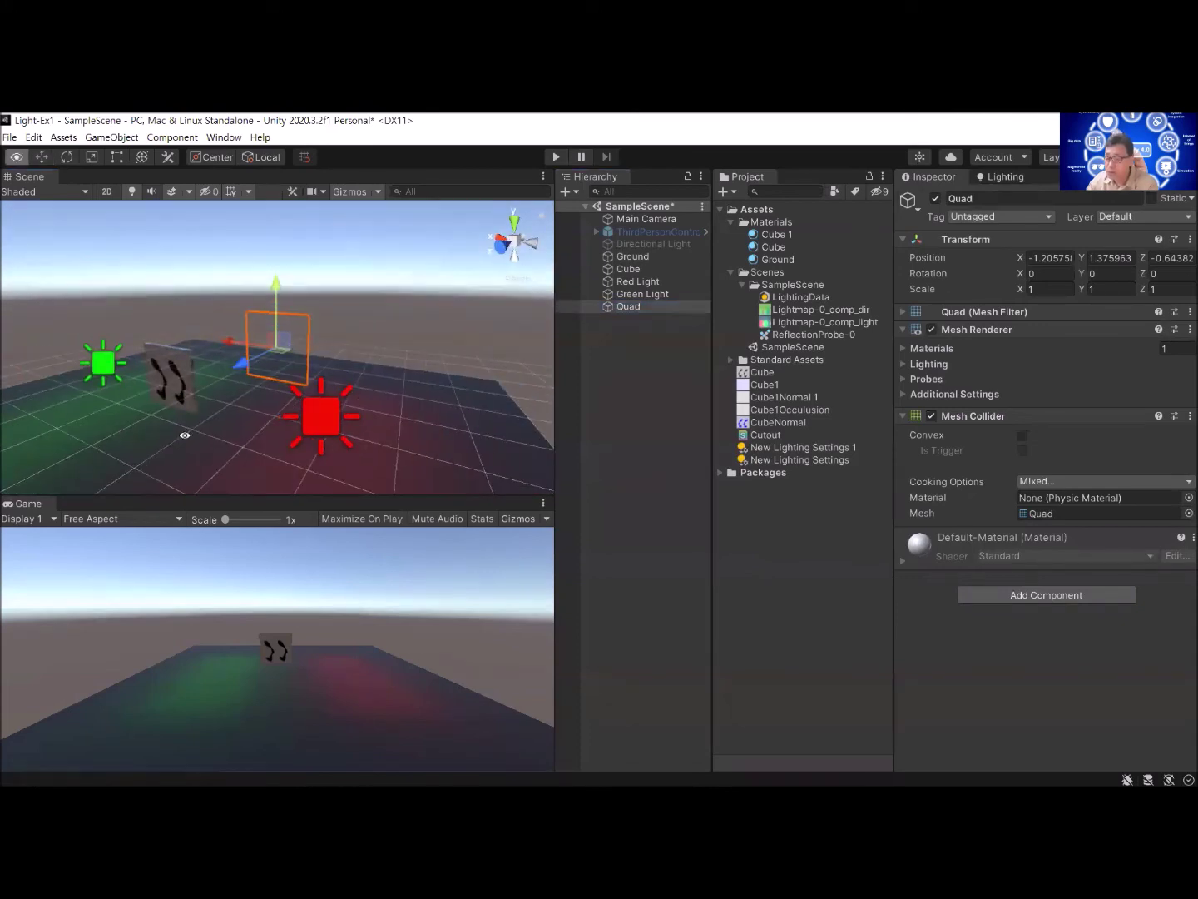
left_click(632, 308)
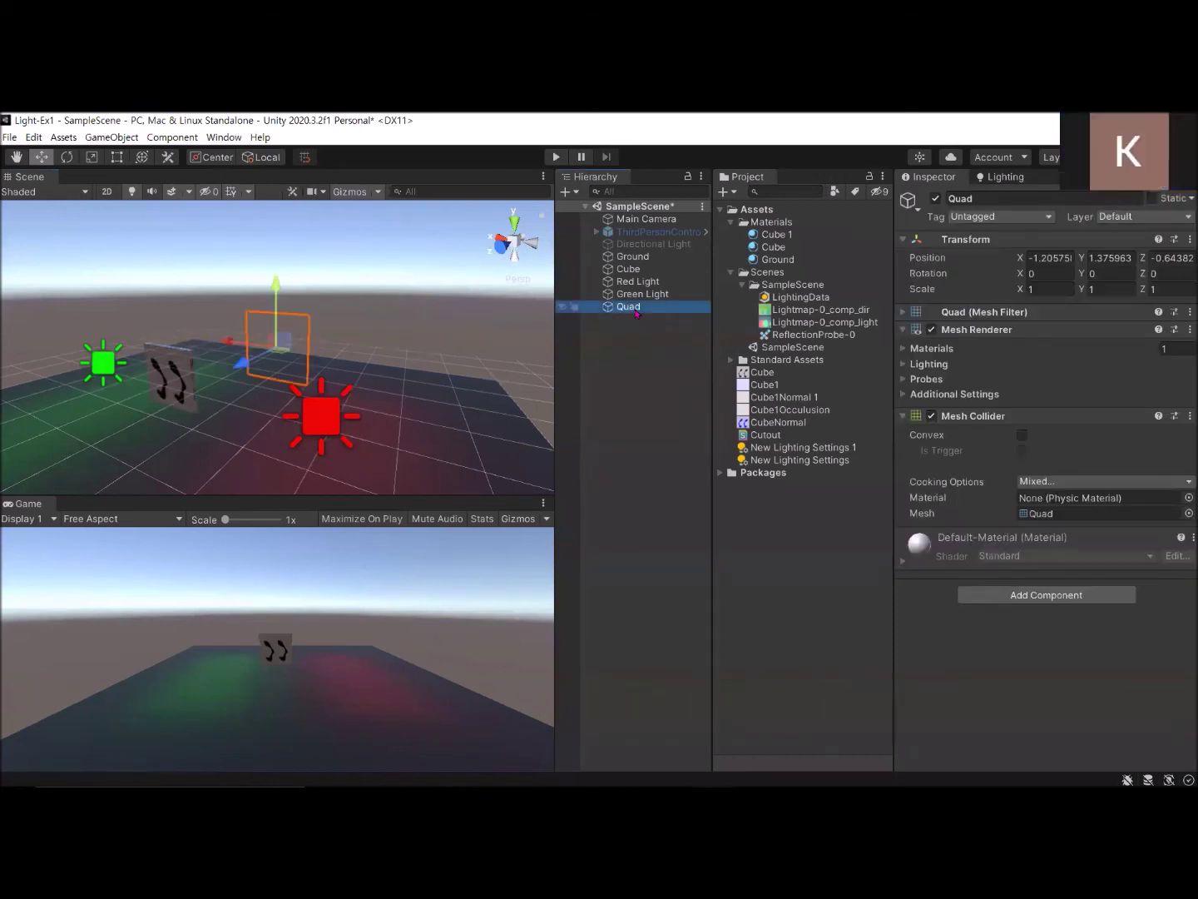
left_click(1119, 275)
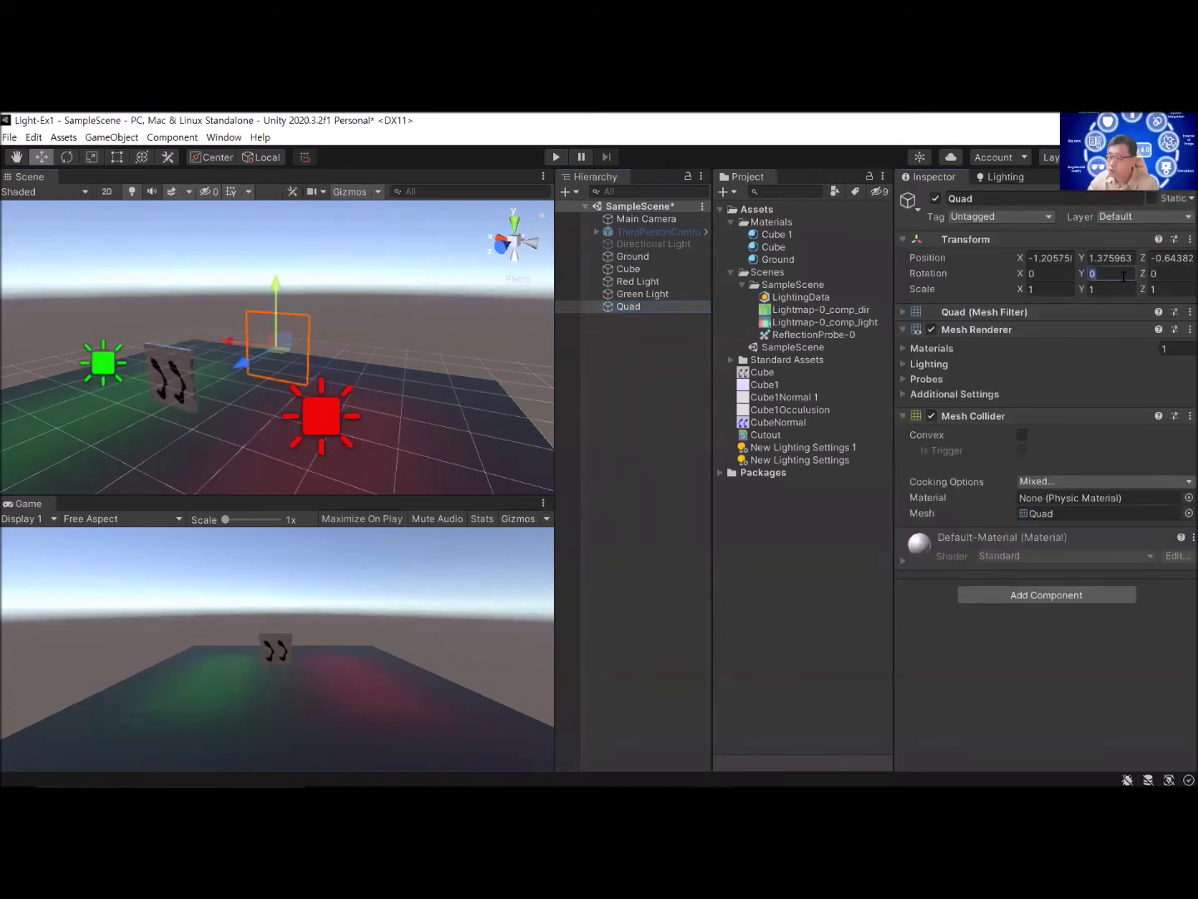
type("180")
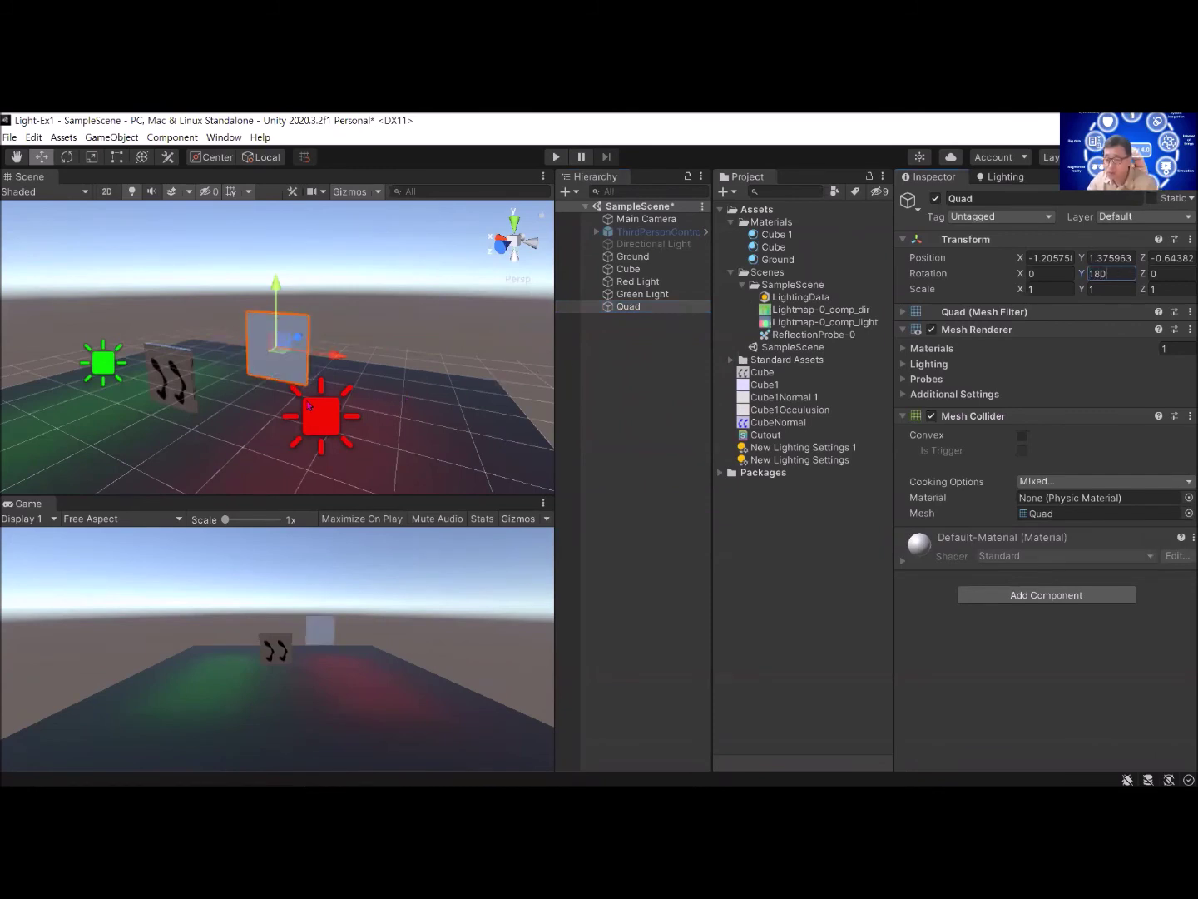
key("super")
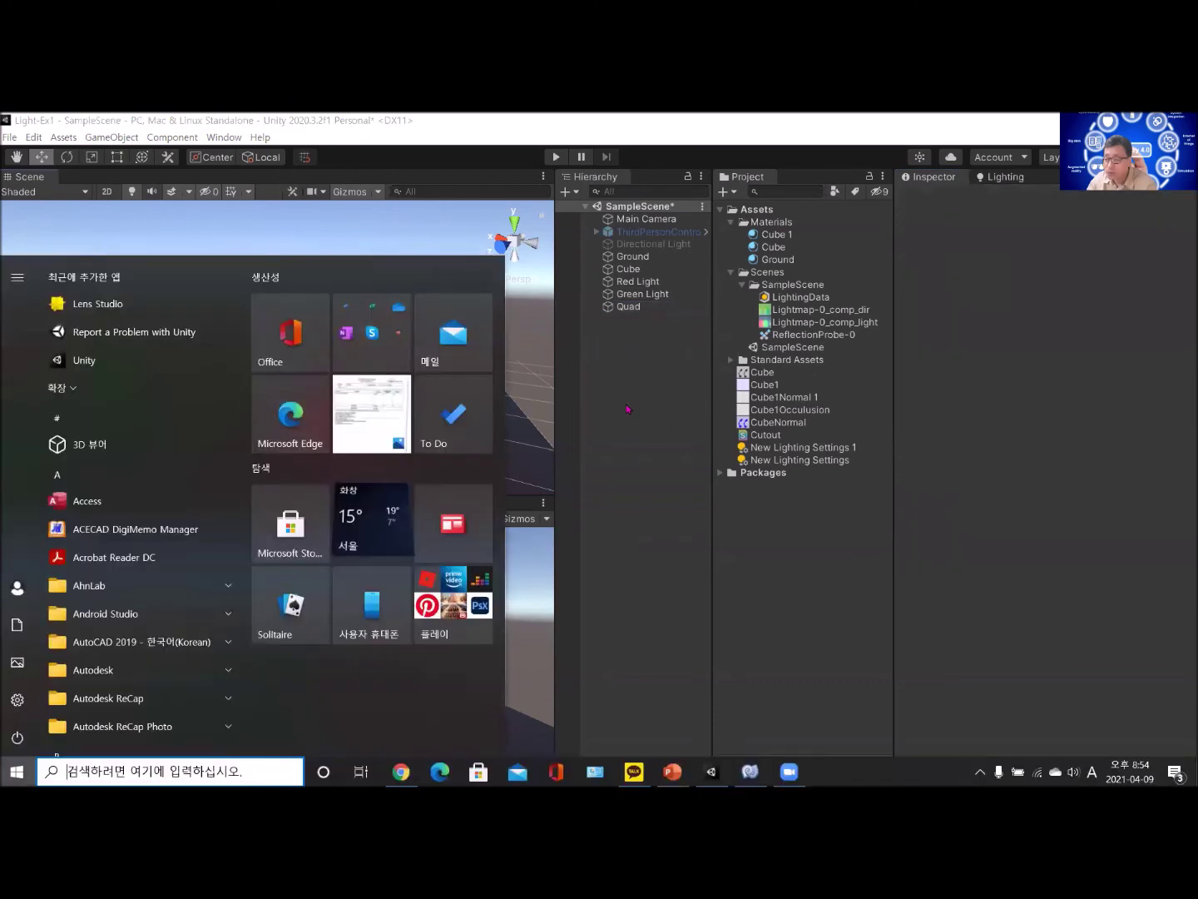
left_click(299, 340)
left_click(299, 340)
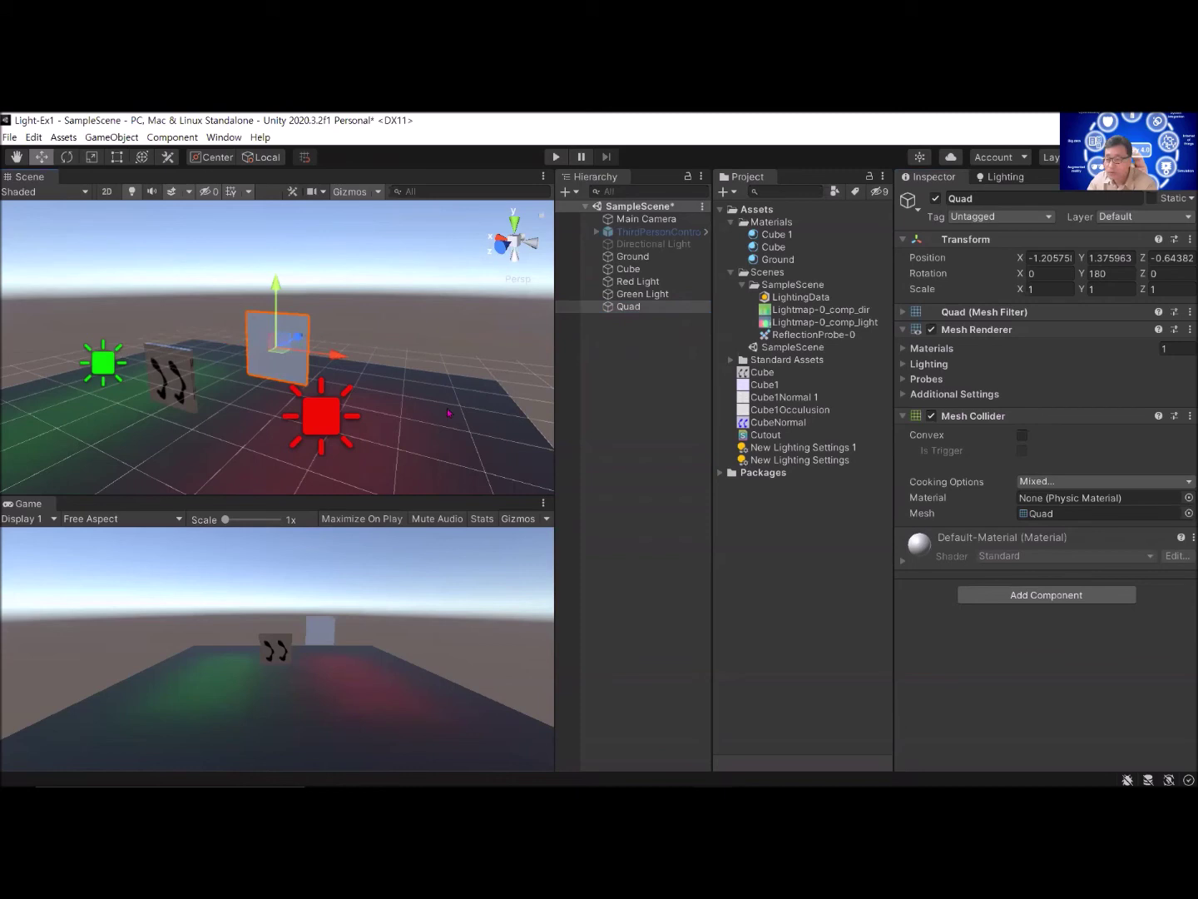
Step: Set the Quad's X scale to 10 to match the width of the Ground
left_click(457, 441)
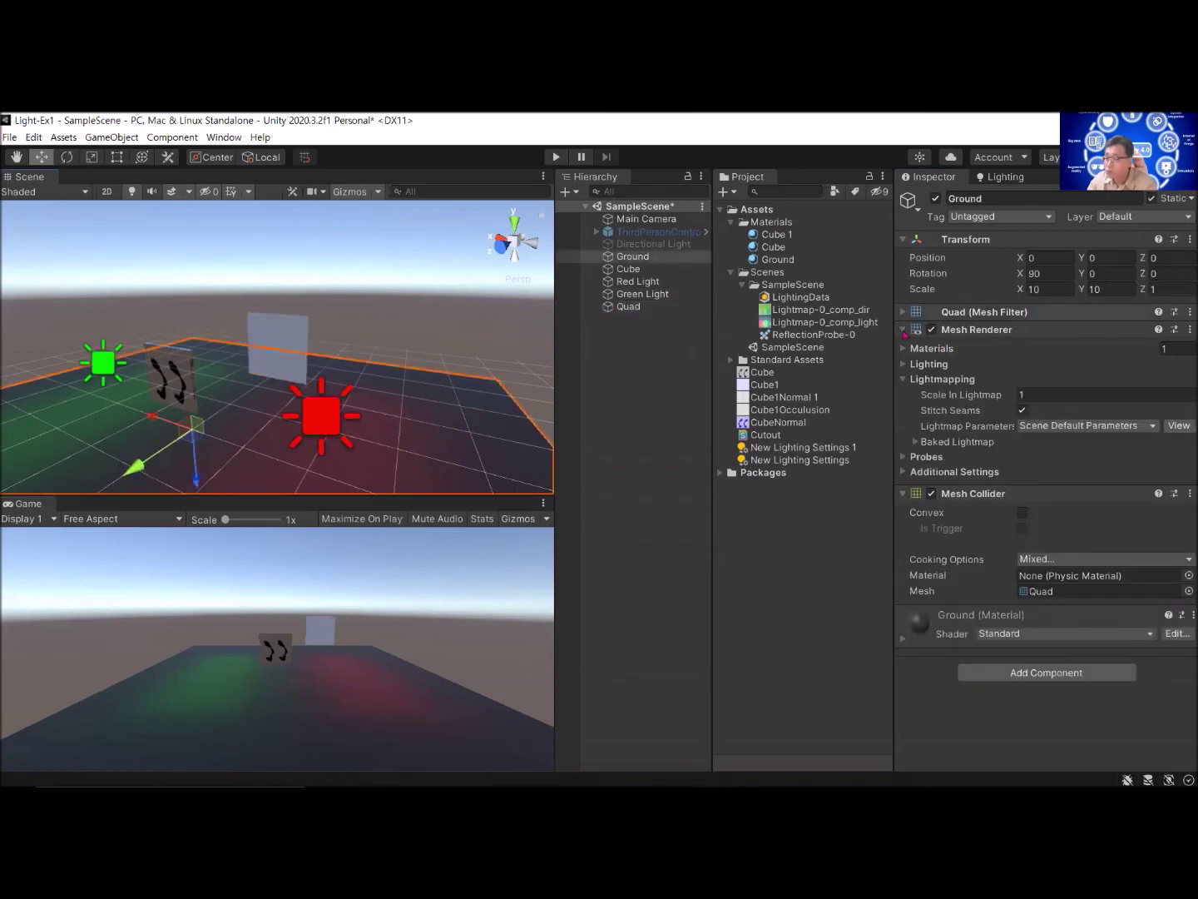
left_click(302, 329)
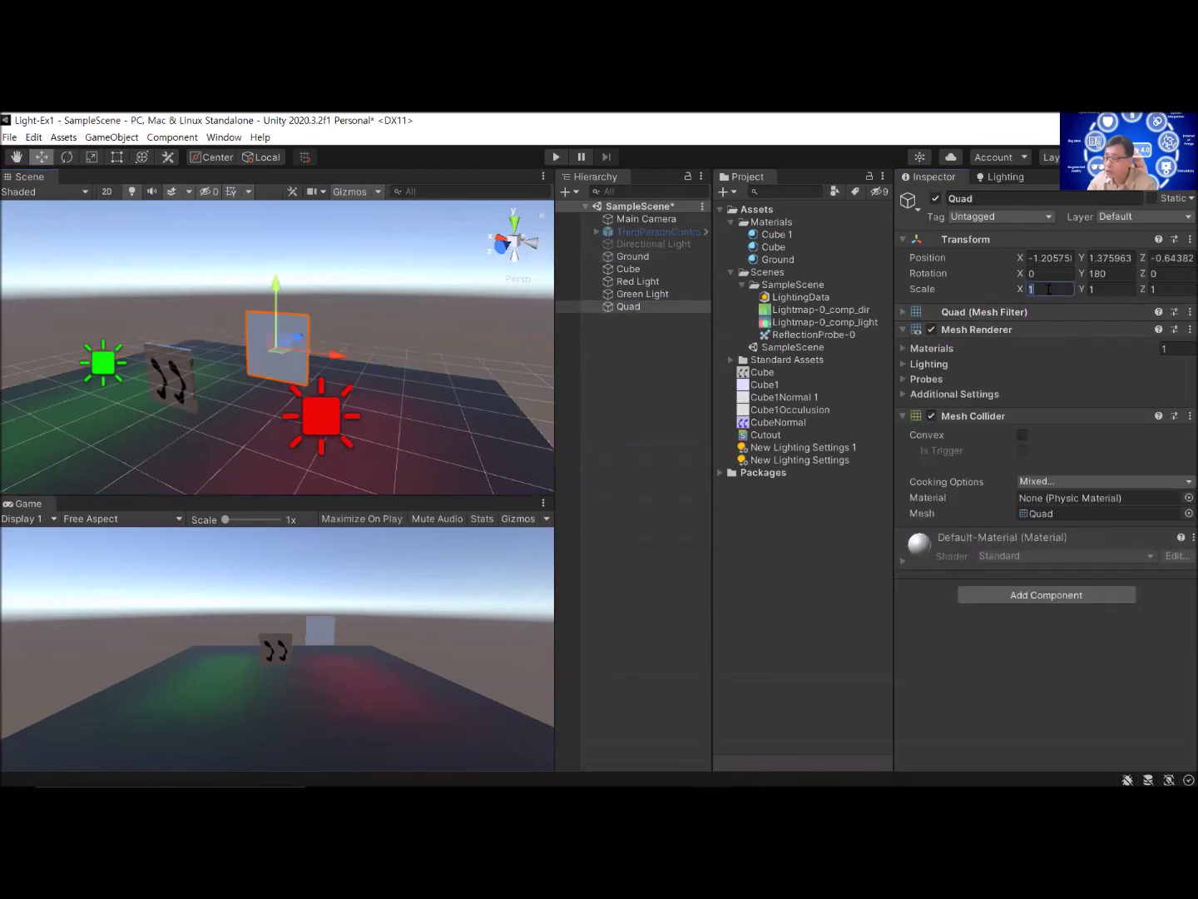
type("10")
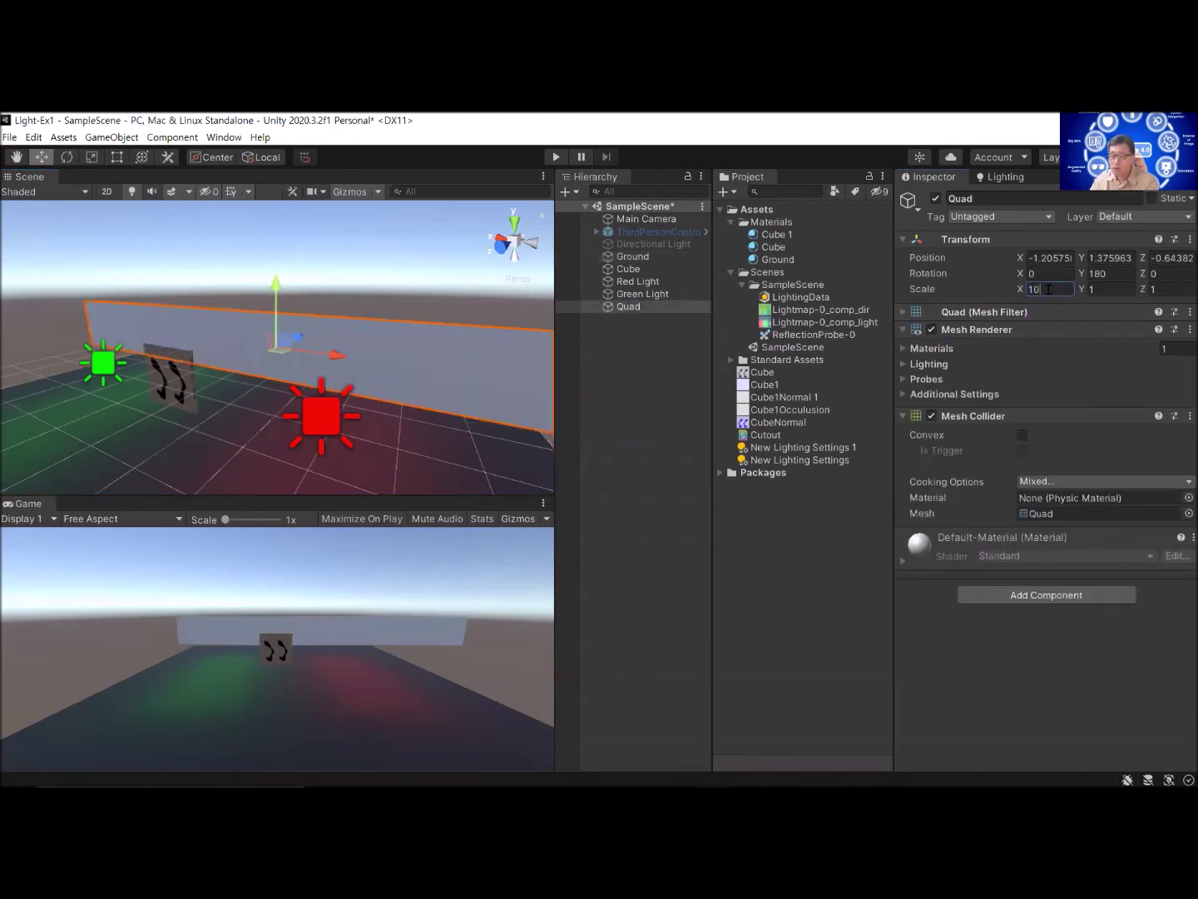
scroll(457, 386, "down", 3)
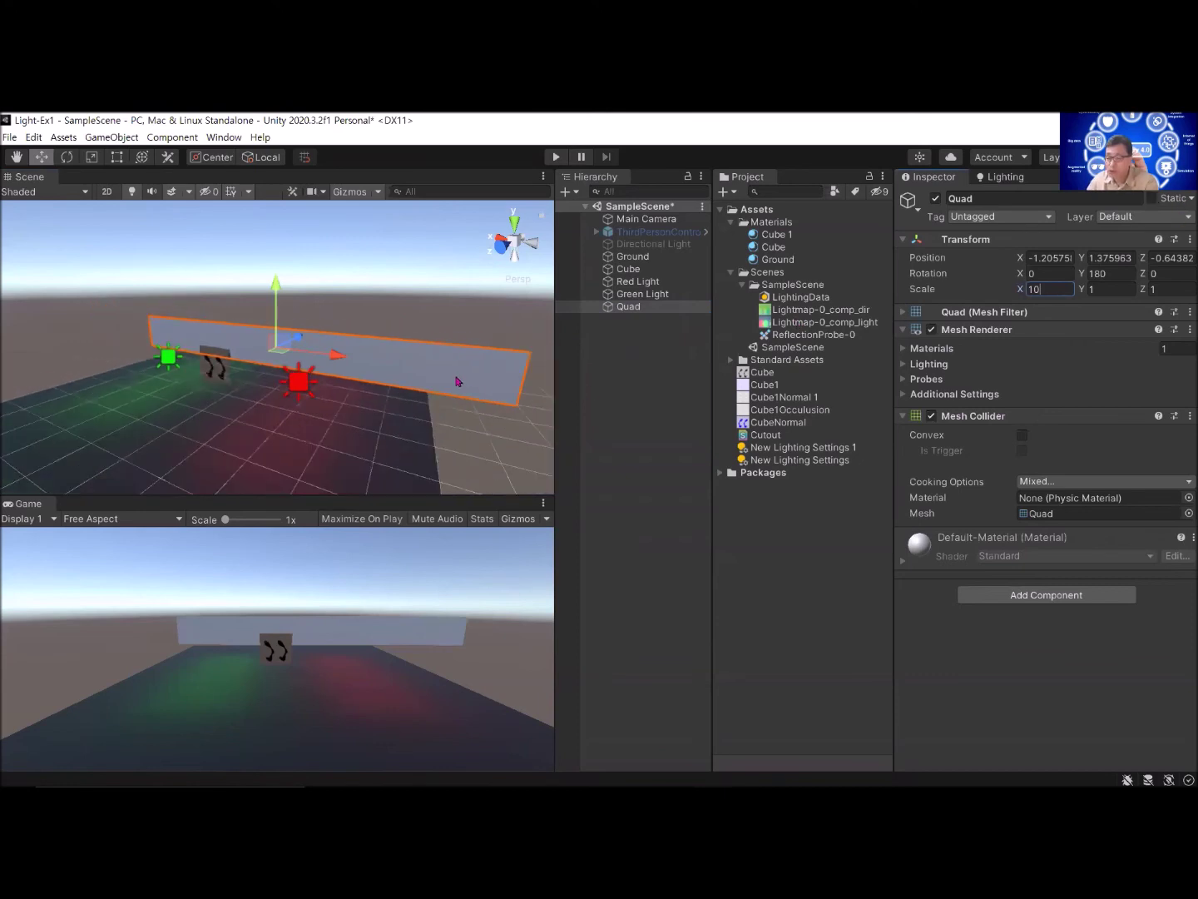
Step: Vertex-snap the Quad's lower corner onto the Ground's back corner so it stands along the back edge
left_click_drag(439, 416, 440, 502, "alt")
left_click_drag(303, 421, 235, 377, "alt")
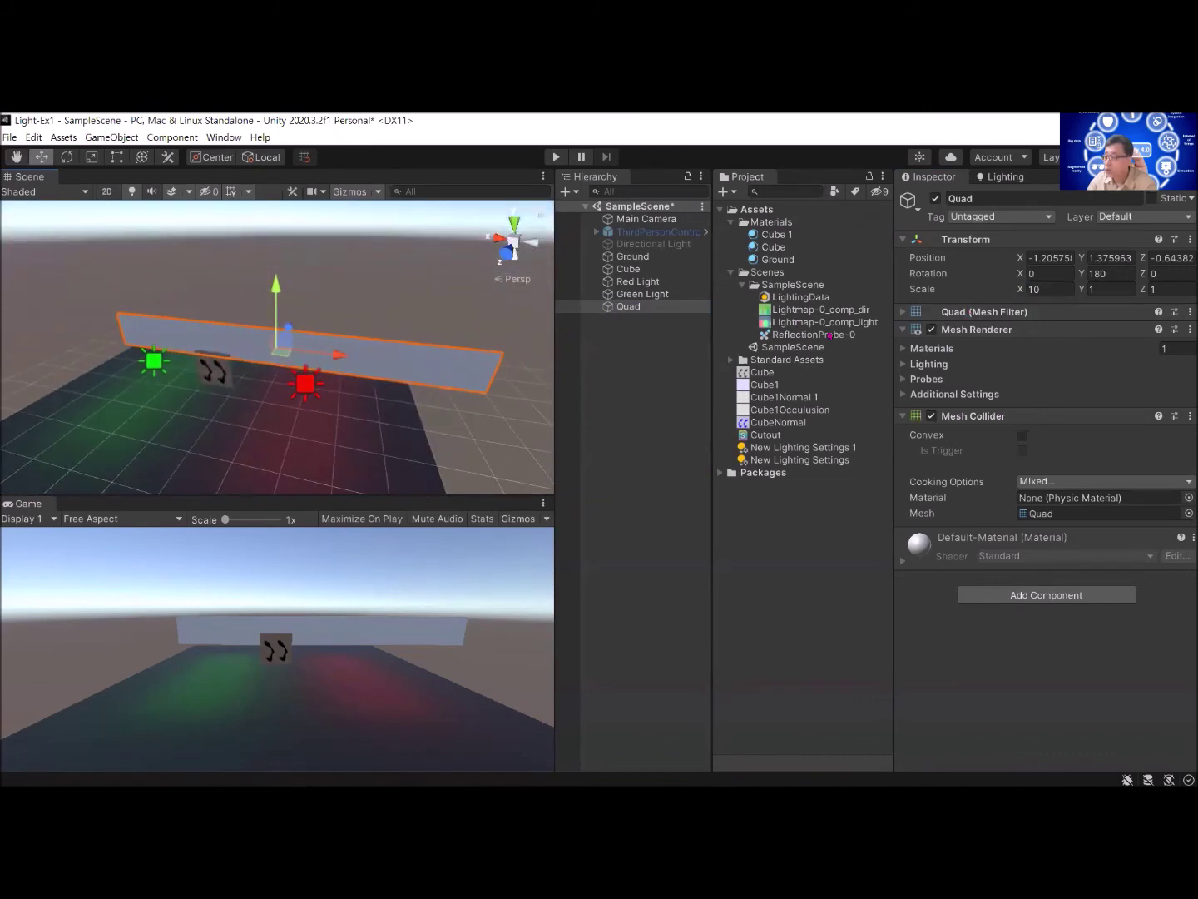
left_click(634, 257)
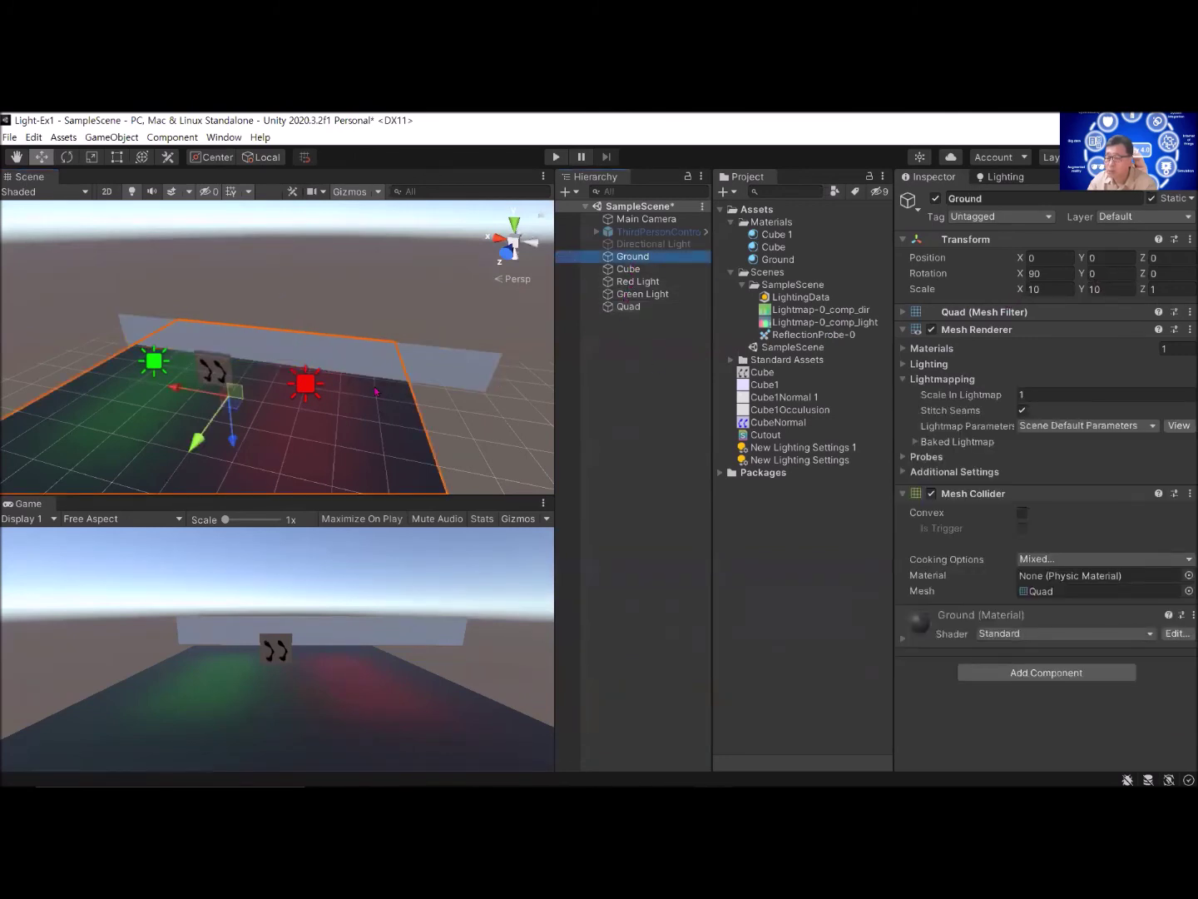
mouse_move(446, 397)
left_mouse_down("alt")
mouse_move(271, 409)
mouse_move(418, 425)
mouse_move(391, 432)
mouse_move(416, 423)
mouse_move(433, 392)
left_mouse_up("alt")
left_click(433, 441)
key("v")
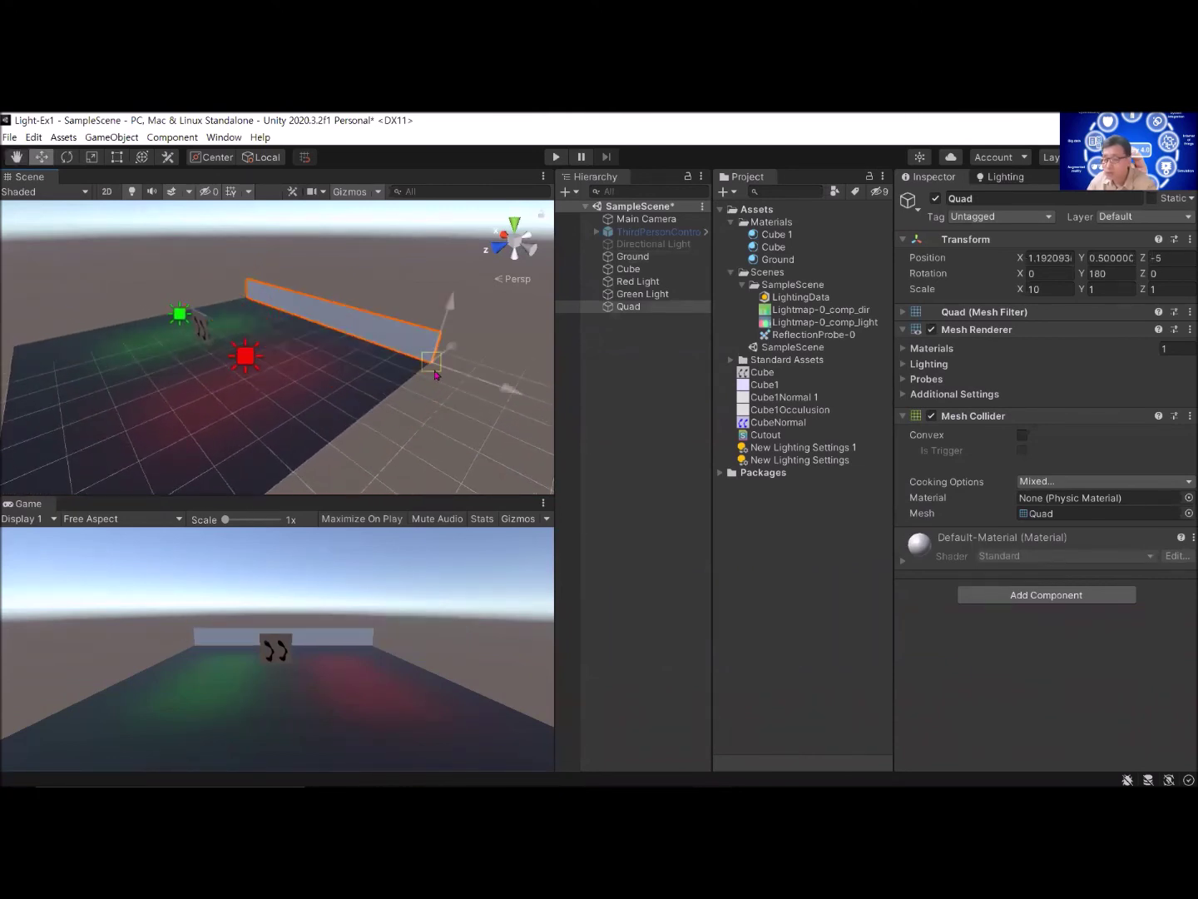
left_click_drag(341, 438, 392, 464, "alt")
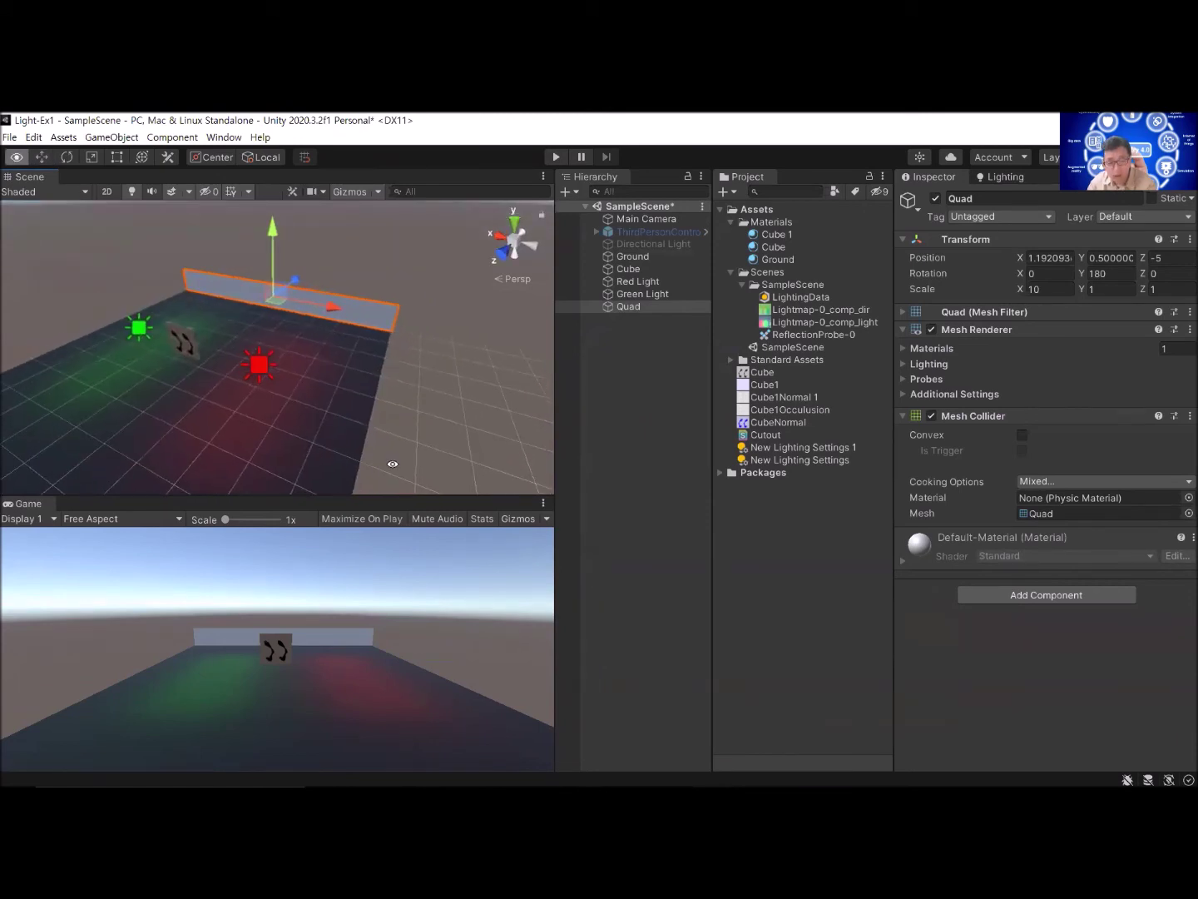
left_click_drag(378, 325, 405, 329, "alt")
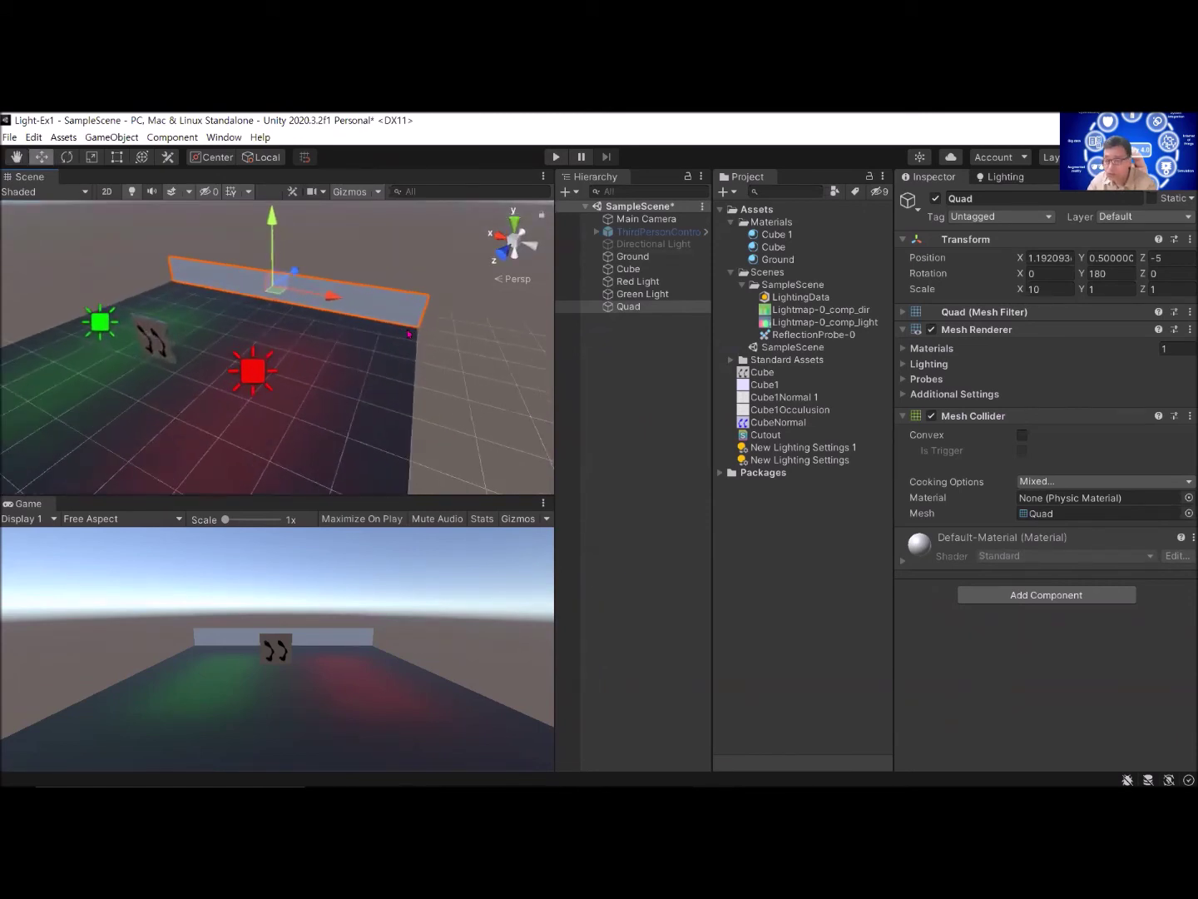
key("v")
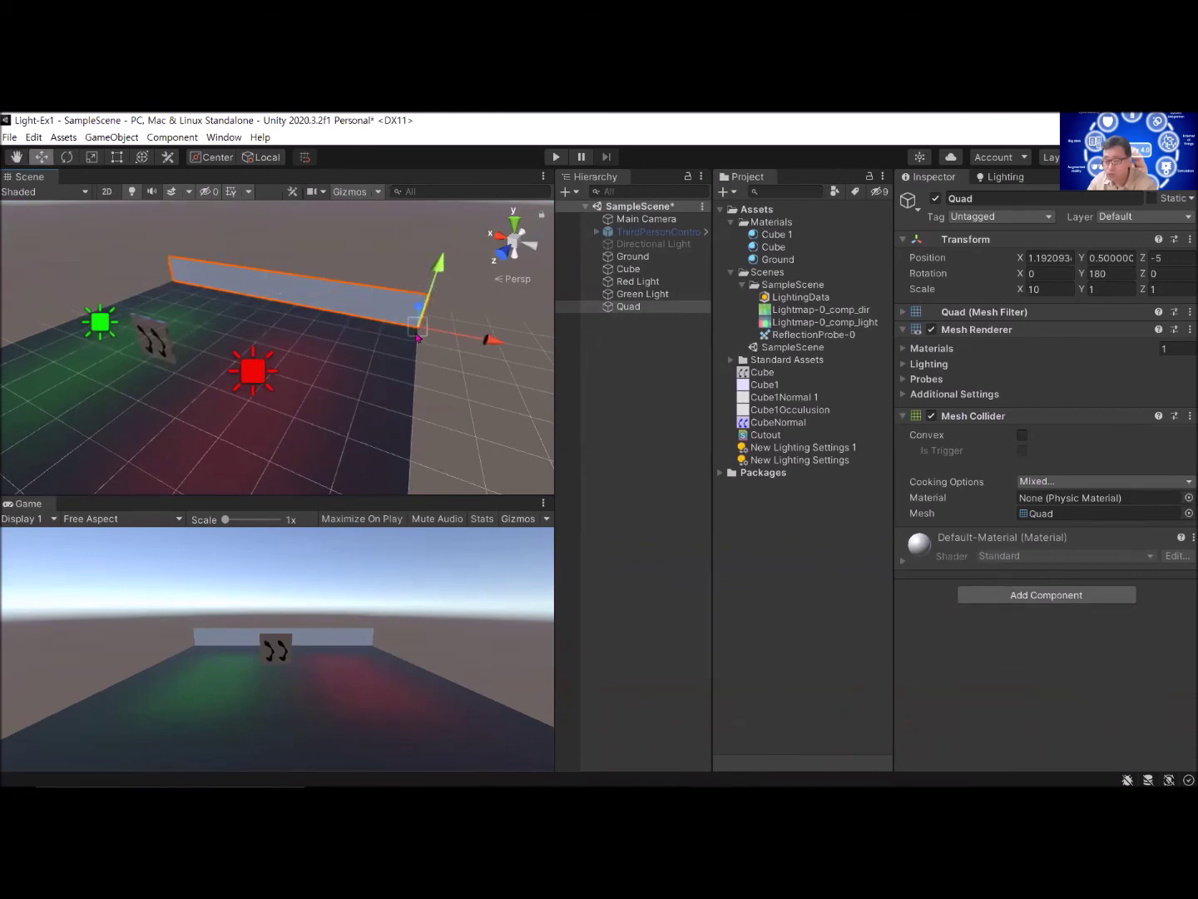
Step: Set the Quad's Y scale to 3
left_click(645, 333)
left_click(643, 308)
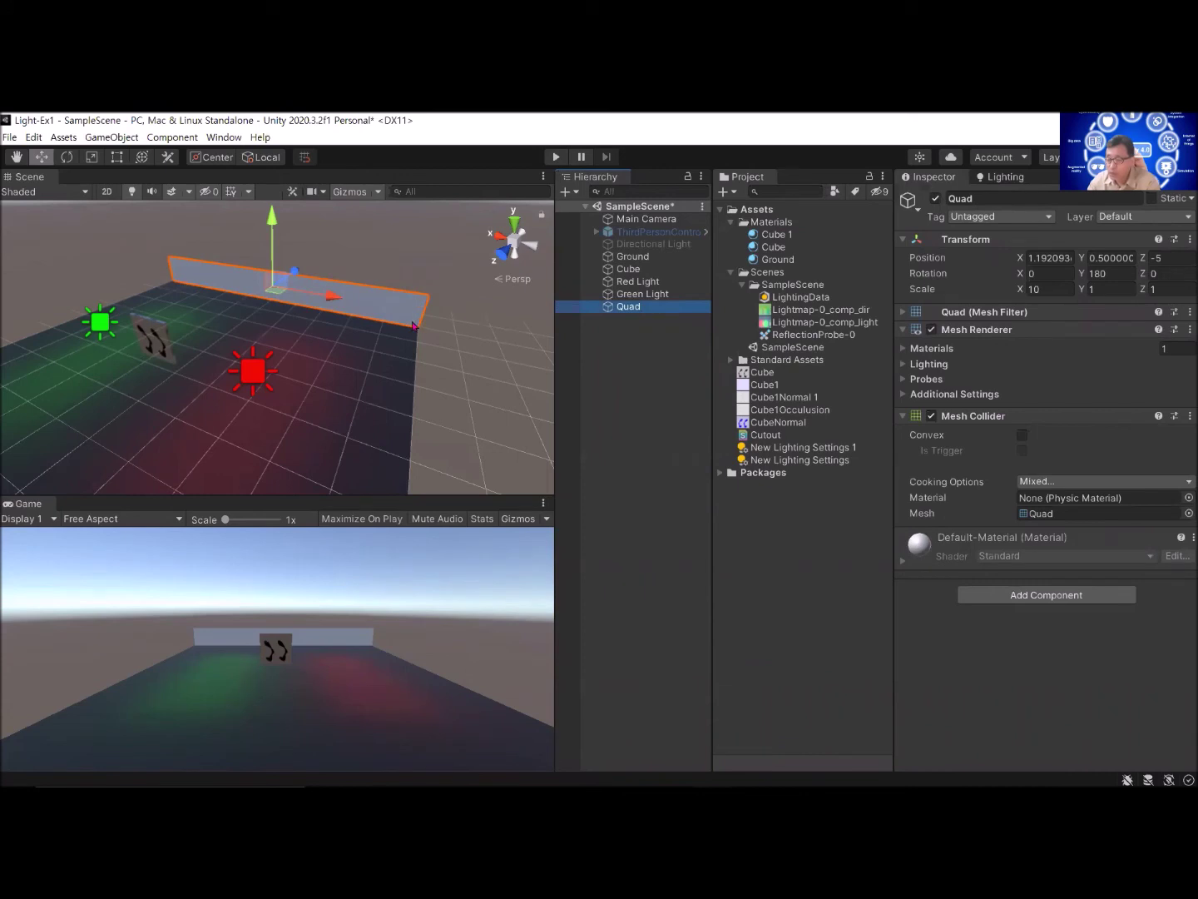
left_click(1104, 288)
type("3")
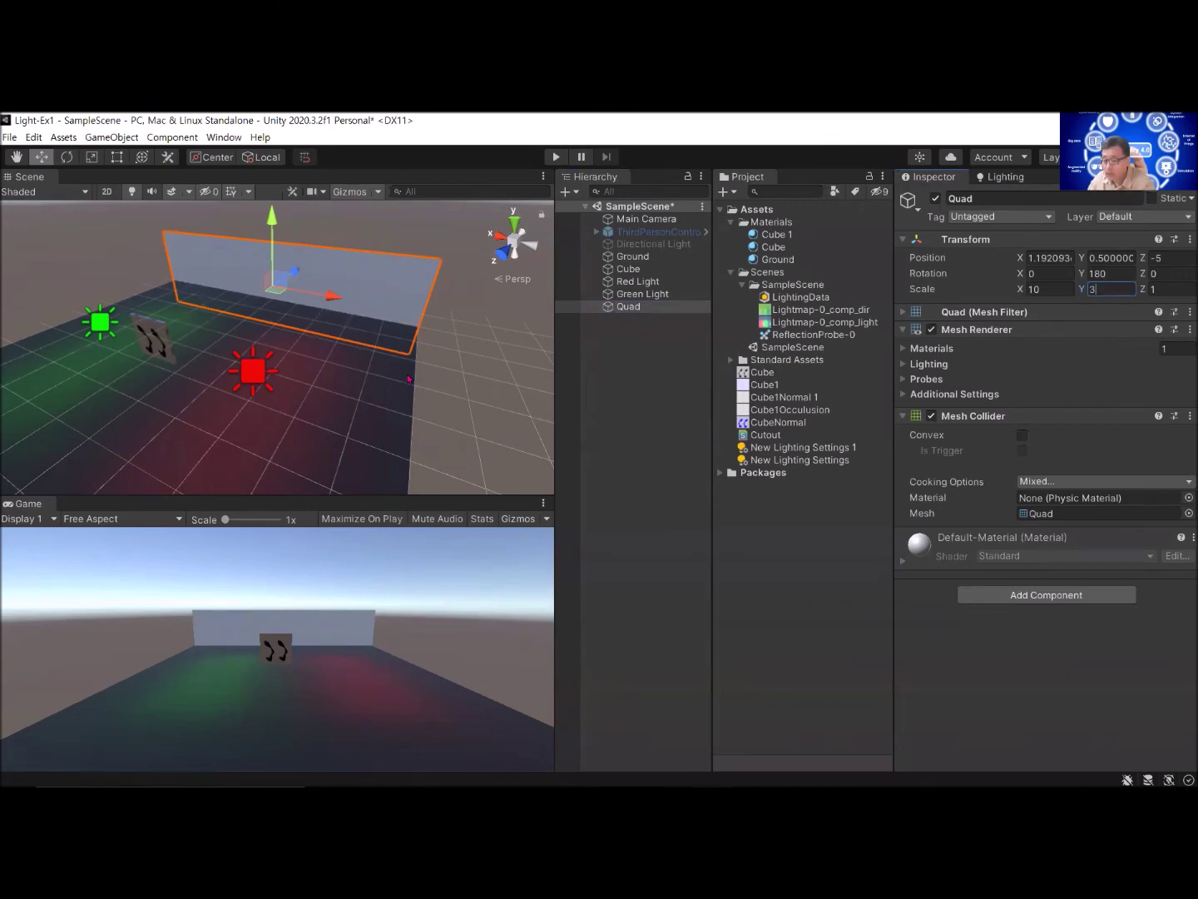
Step: Vertex-snap the taller Quad's lower corner back onto the Ground's back corner, raising it to floor level
left_click(490, 376)
left_click(420, 283)
key("v")
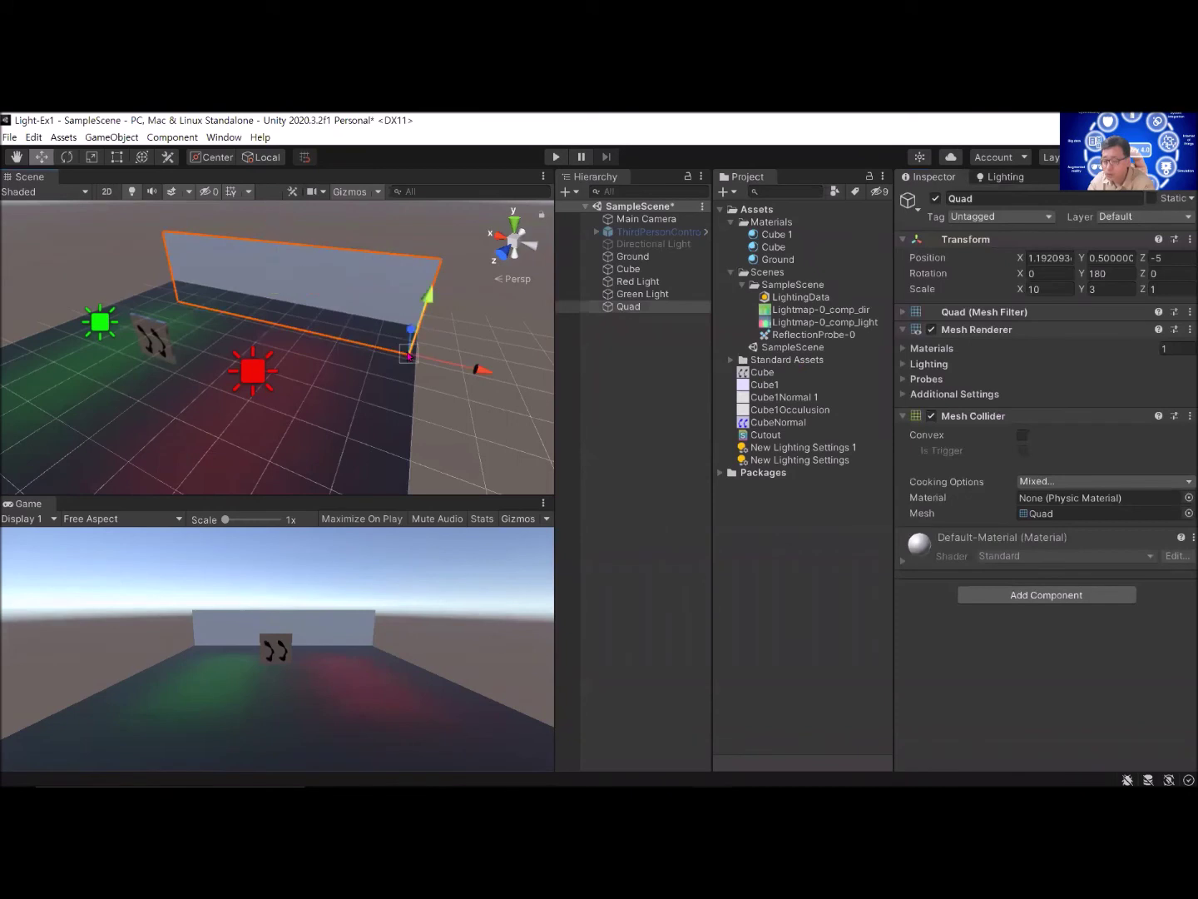
left_click_drag(410, 356, 425, 330)
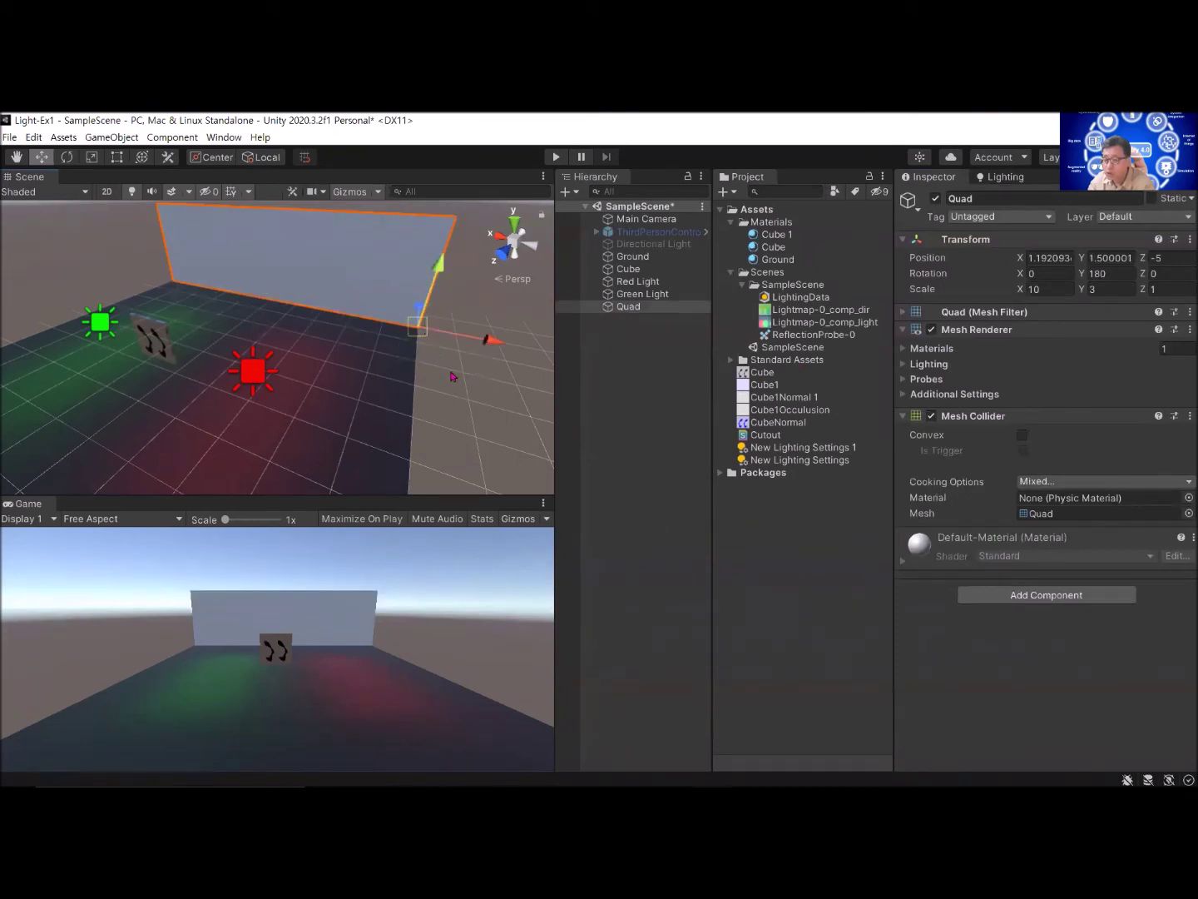
Step: Rename the Quad as Wall
left_click(636, 375)
scroll(290, 392, "down", 2)
scroll(296, 389, "down", 2)
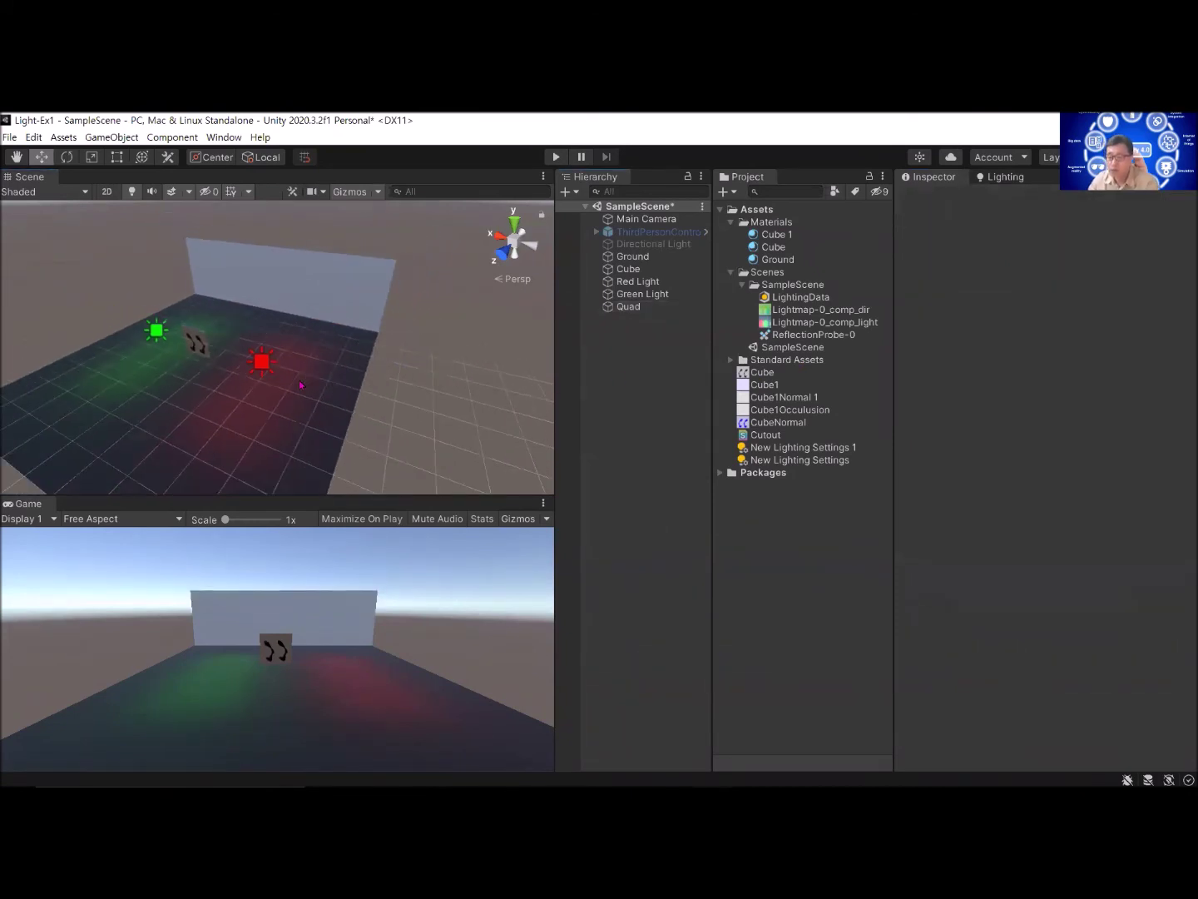
scroll(301, 384, "down", 1)
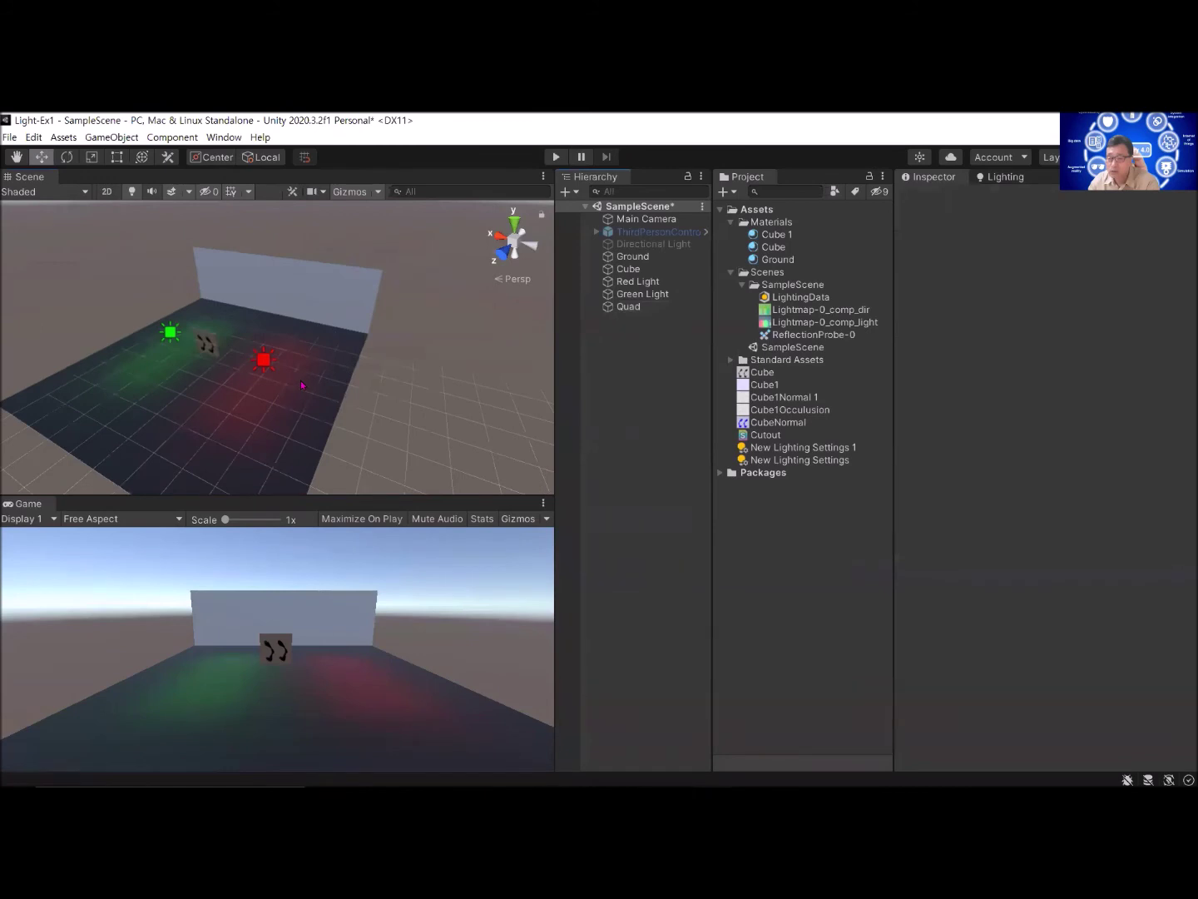
key("ctrl+z")
left_click(1005, 199)
type("Wa")
key("Return")
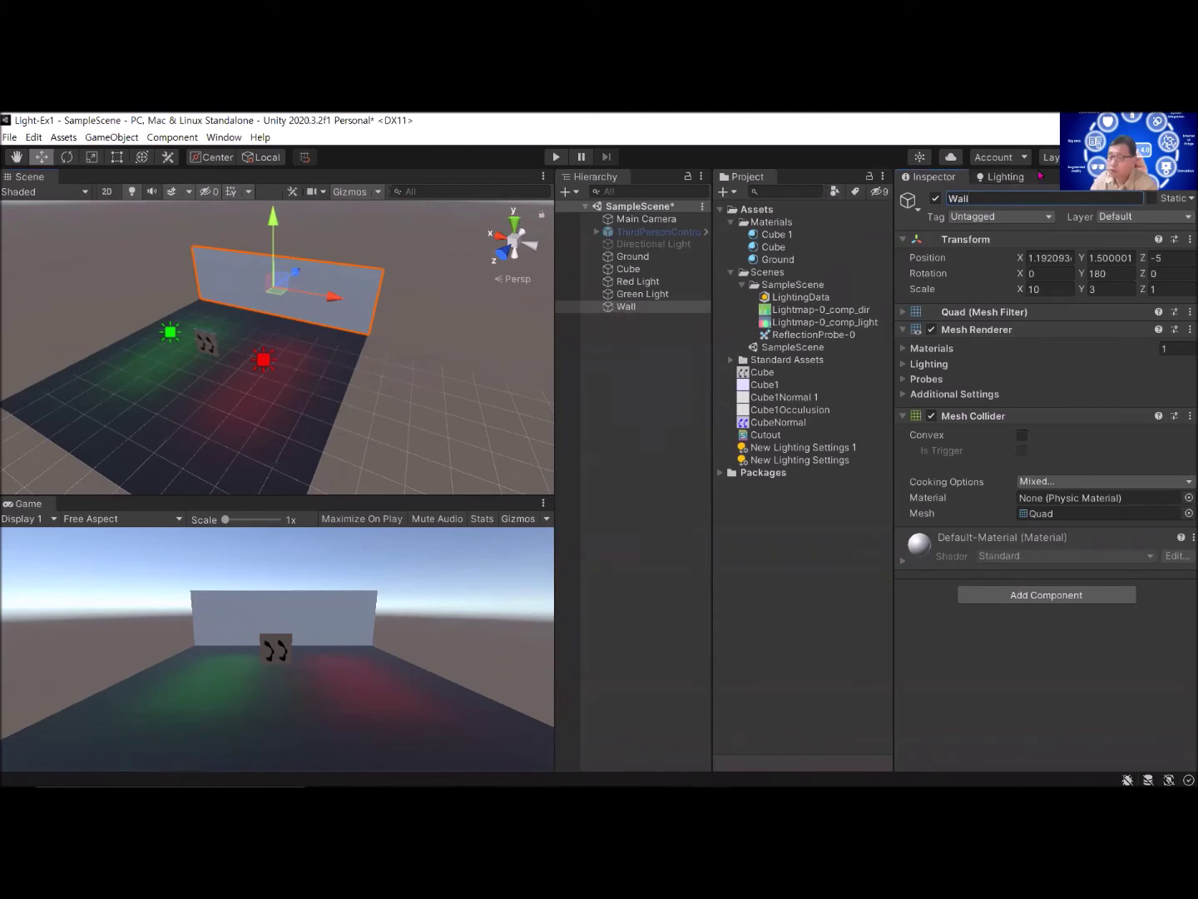
Step: Duplicate the Wall and set the copy's Y rotation to 90
left_click(653, 389)
left_click(641, 306)
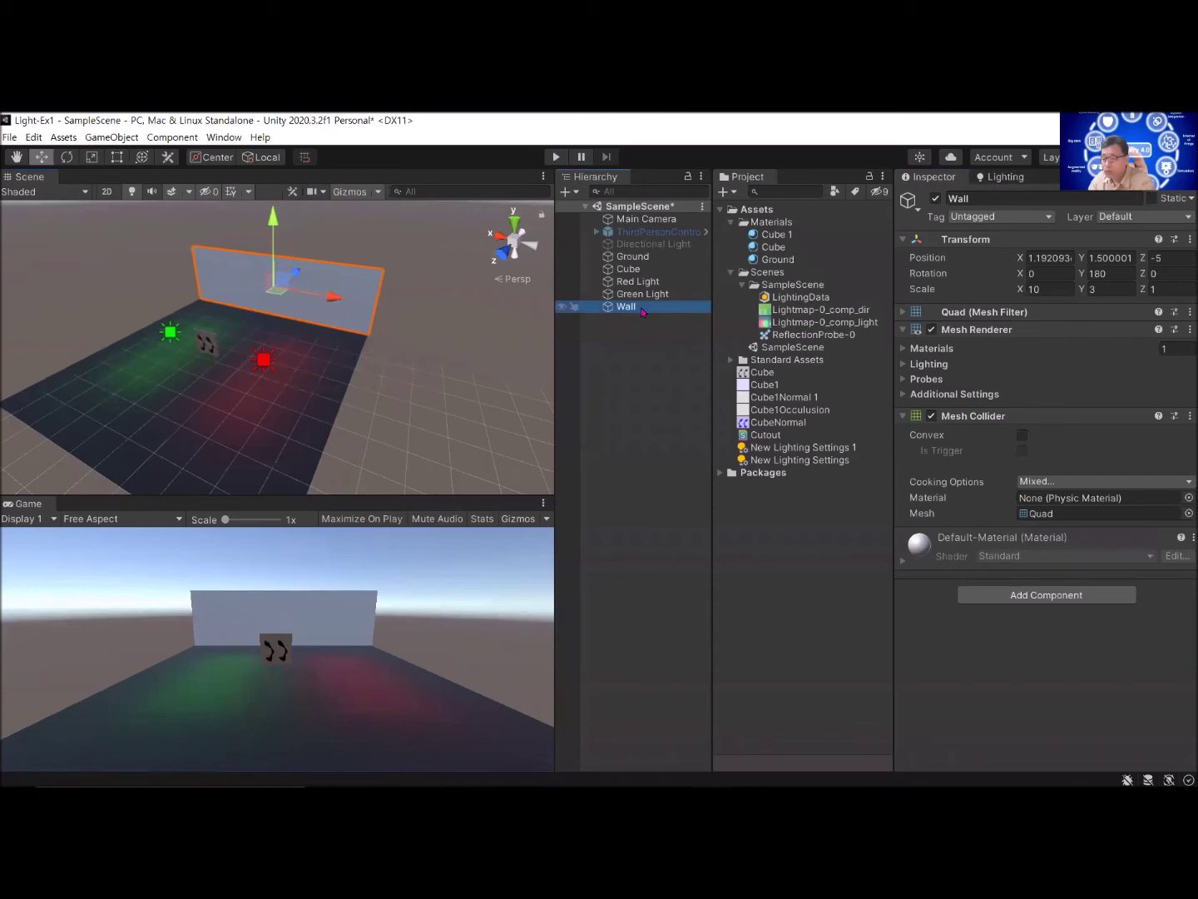
key("ctrl+d")
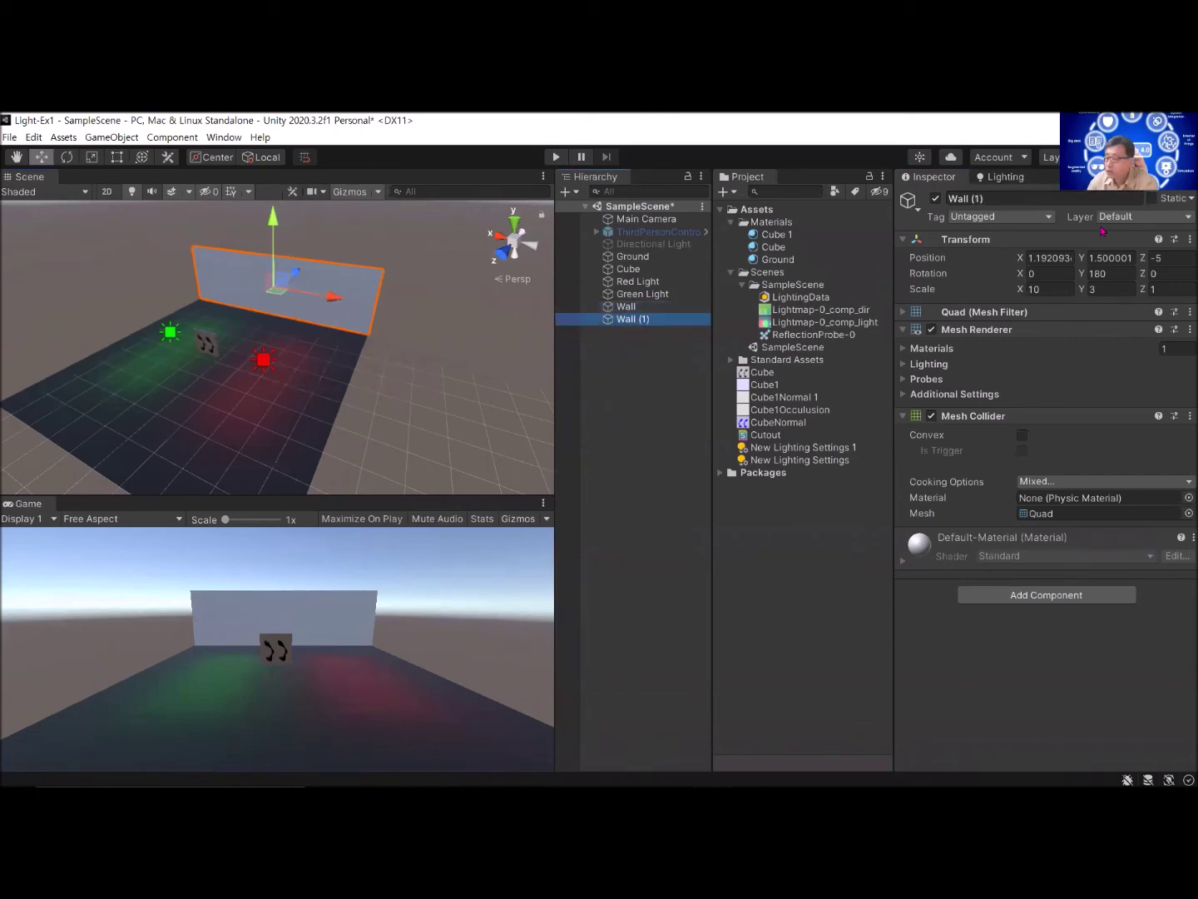
left_click(1118, 274)
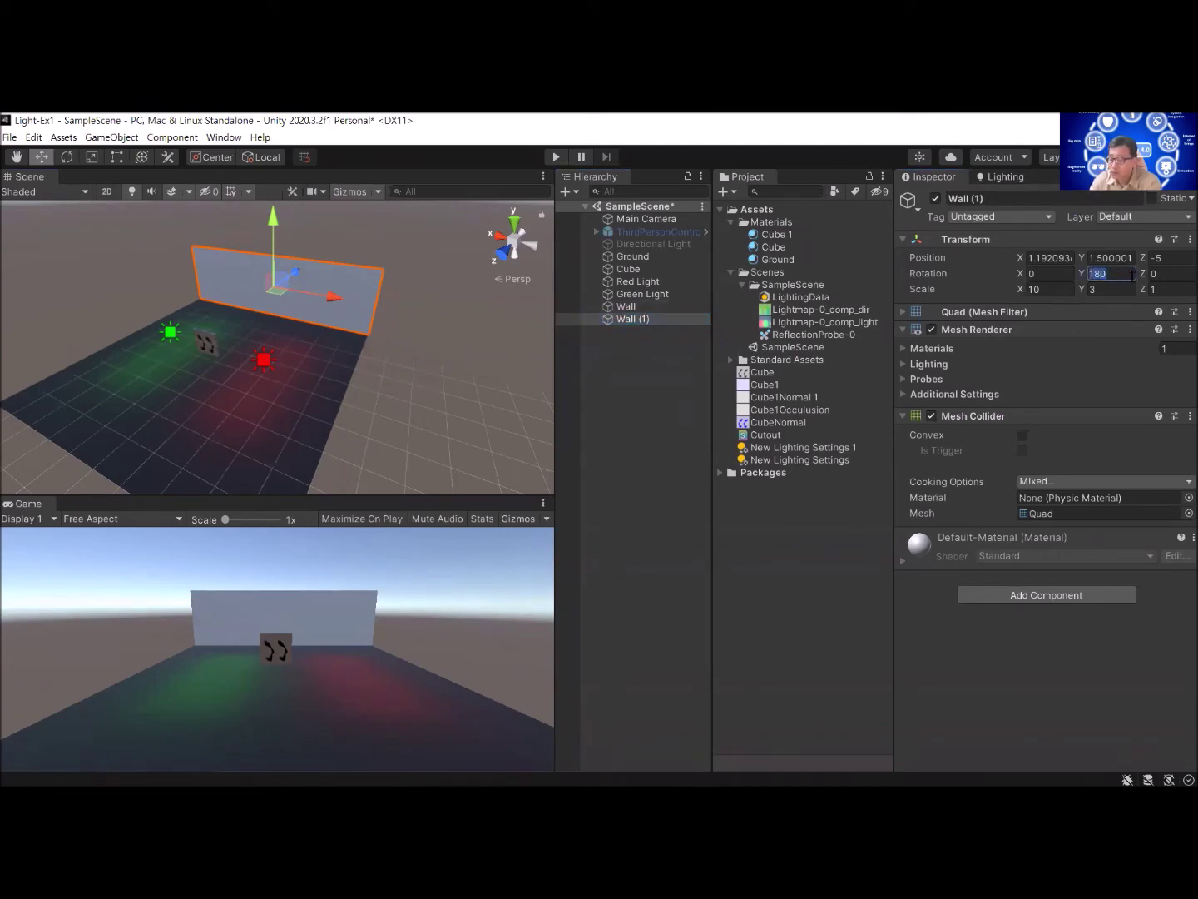
type("90")
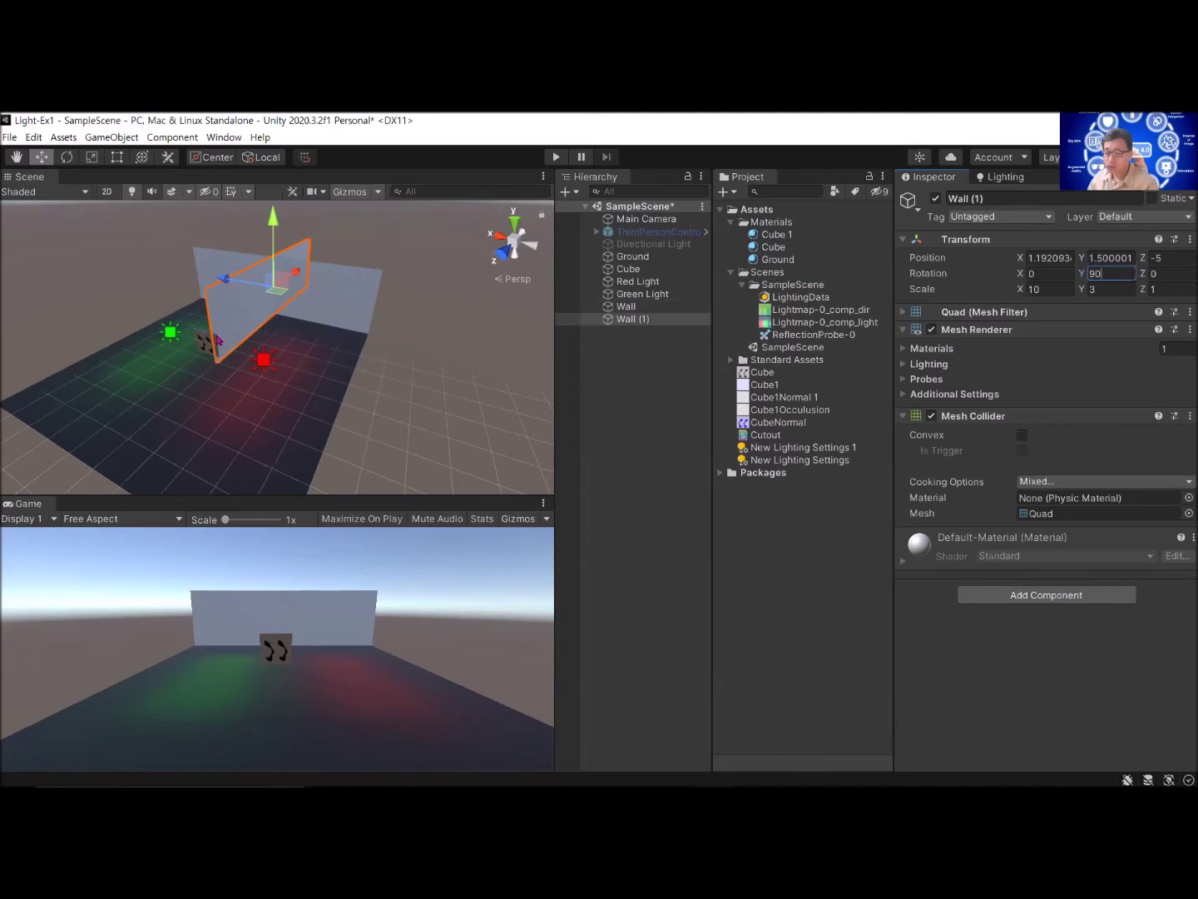
Step: Vertex-snap the rotated wall copy onto the Ground's front corner along the side nearest the green light
left_click(216, 303)
left_click(216, 302)
left_click_drag(220, 349, 107, 402)
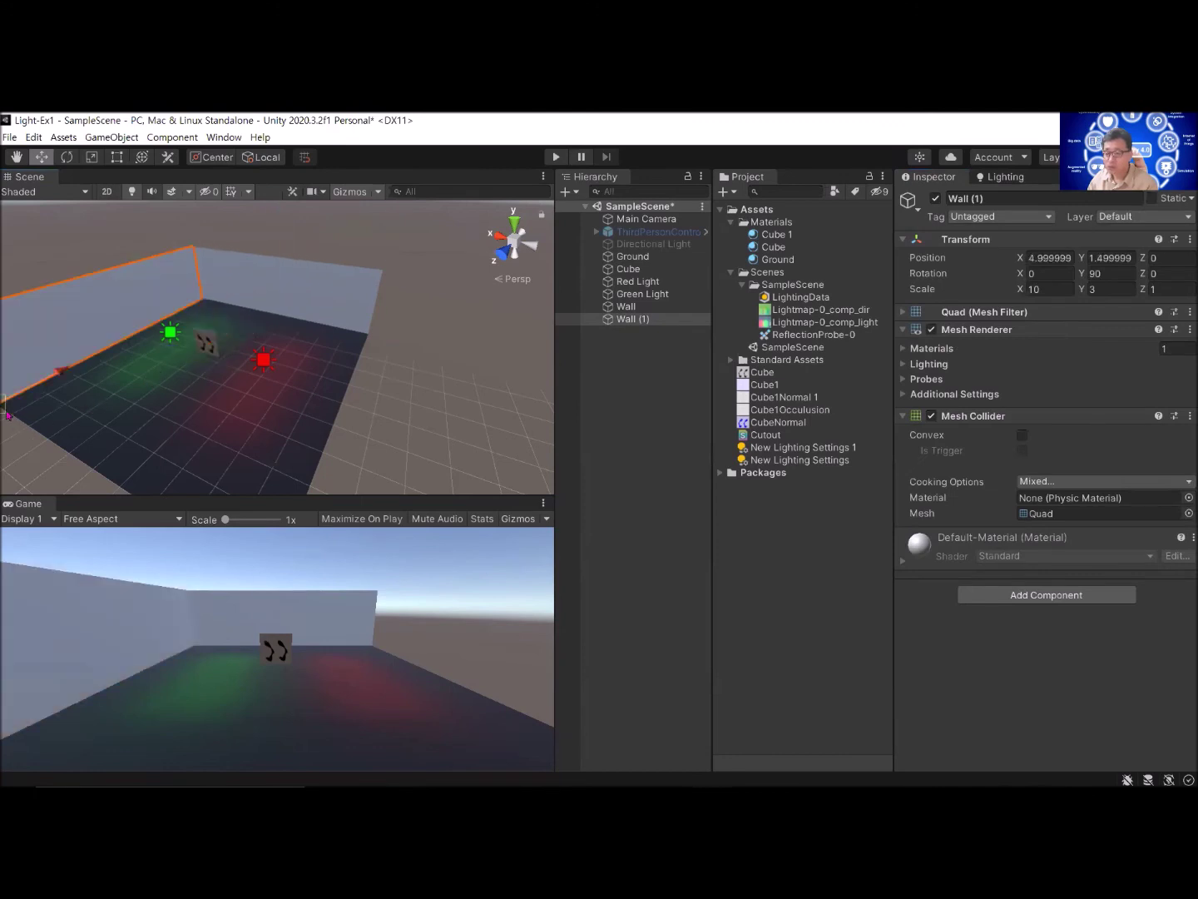
left_click(334, 418)
middle_click_drag(252, 394, 291, 405)
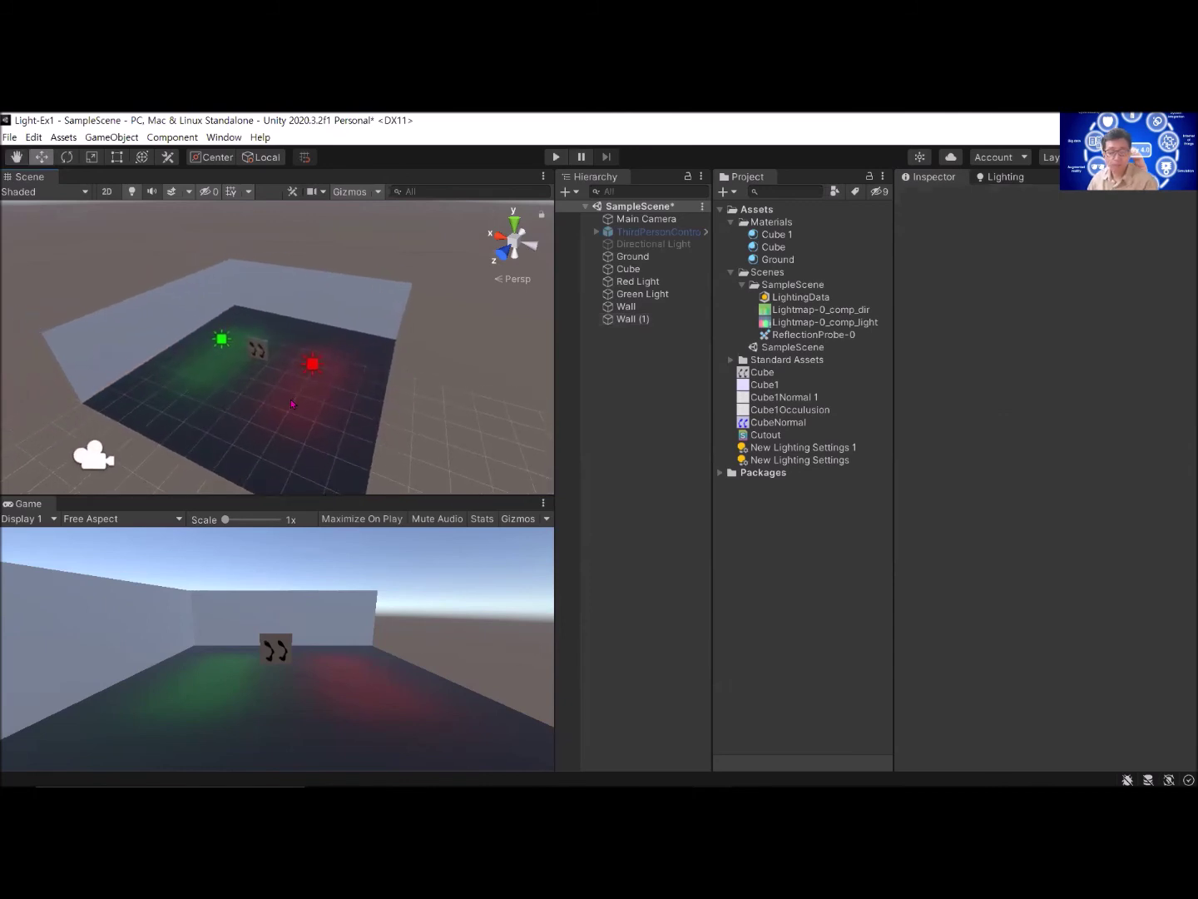
Step: Duplicate the side wall by the green light and move the copy across the Ground to about X -5.06
left_click(162, 313)
left_click(675, 323)
key("ctrl+d")
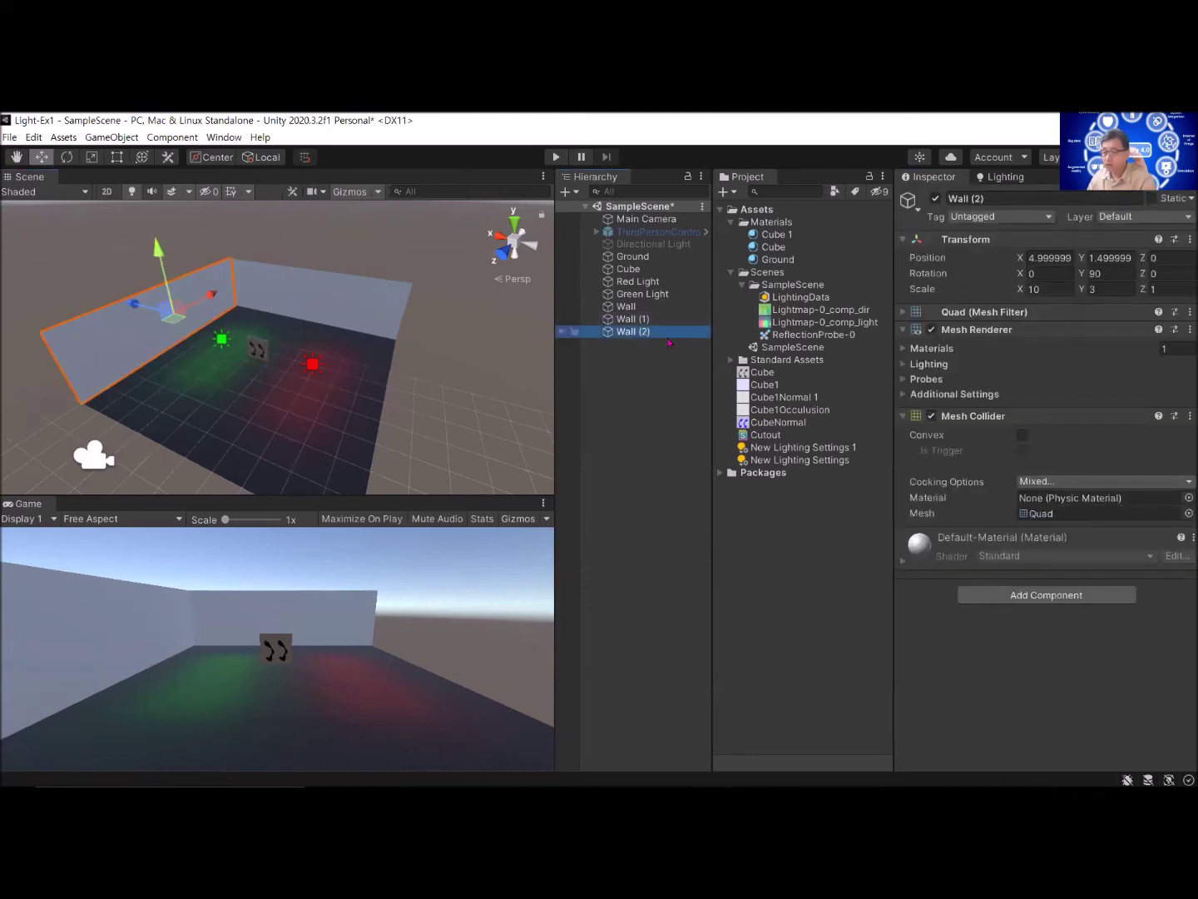
left_click_drag(139, 323, 457, 378)
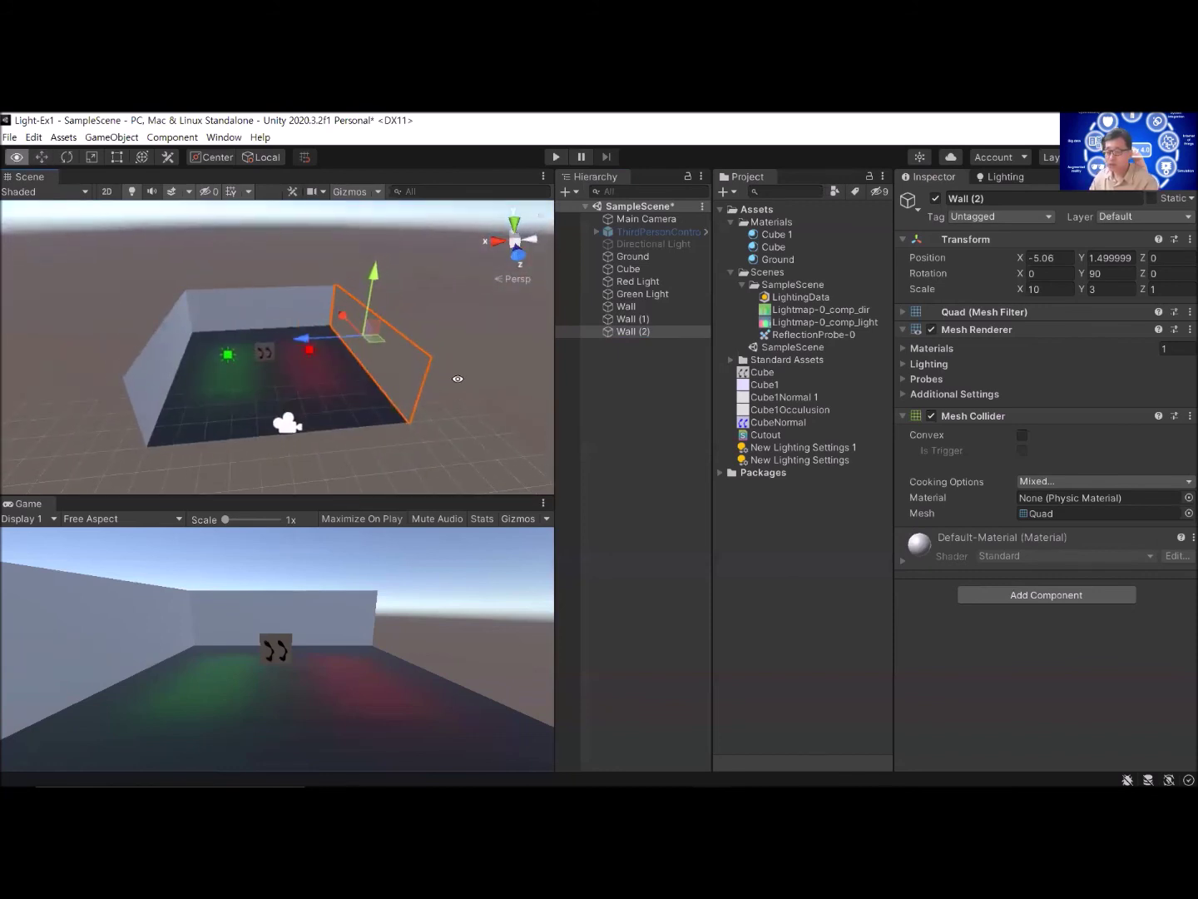
Step: Set the new side wall's Y rotation to -90 so its visible side faces the room
left_click(1111, 273)
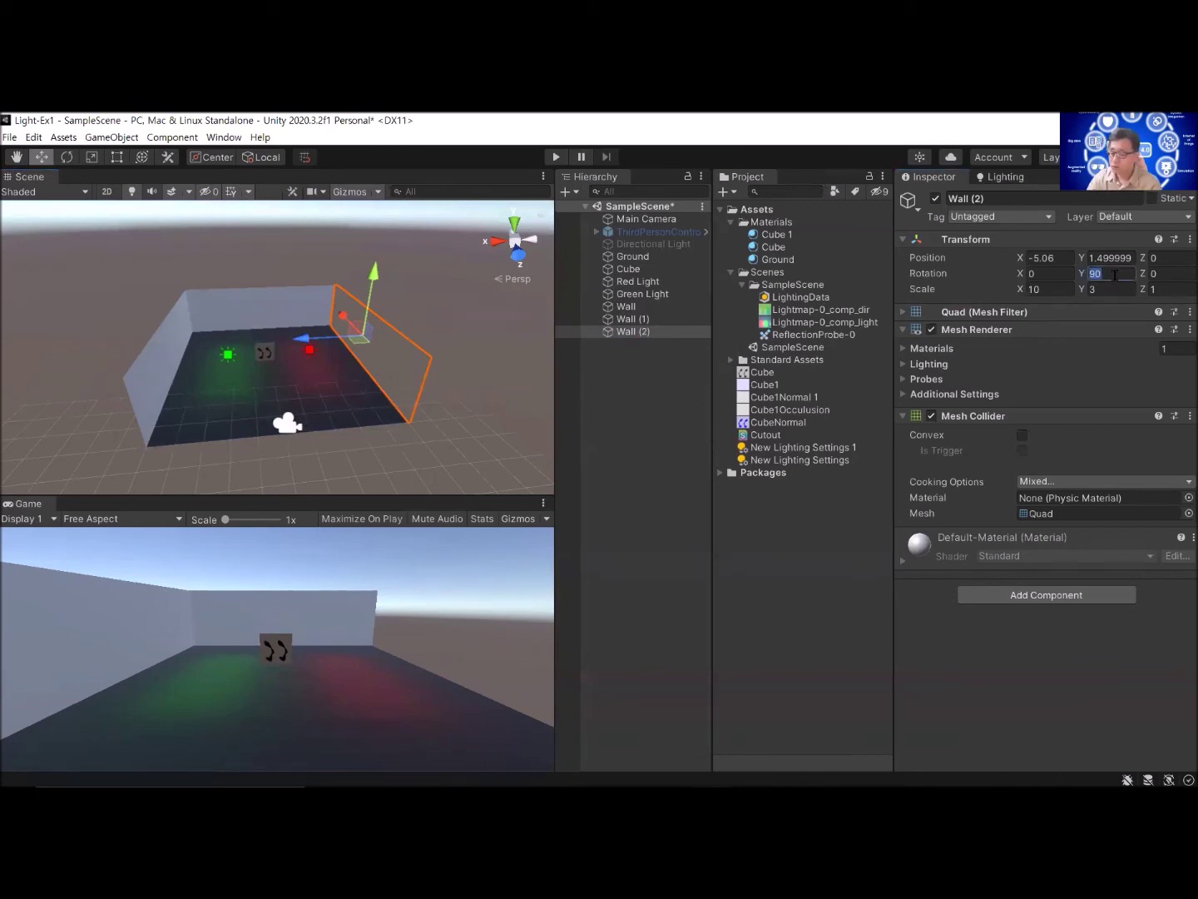
type("0")
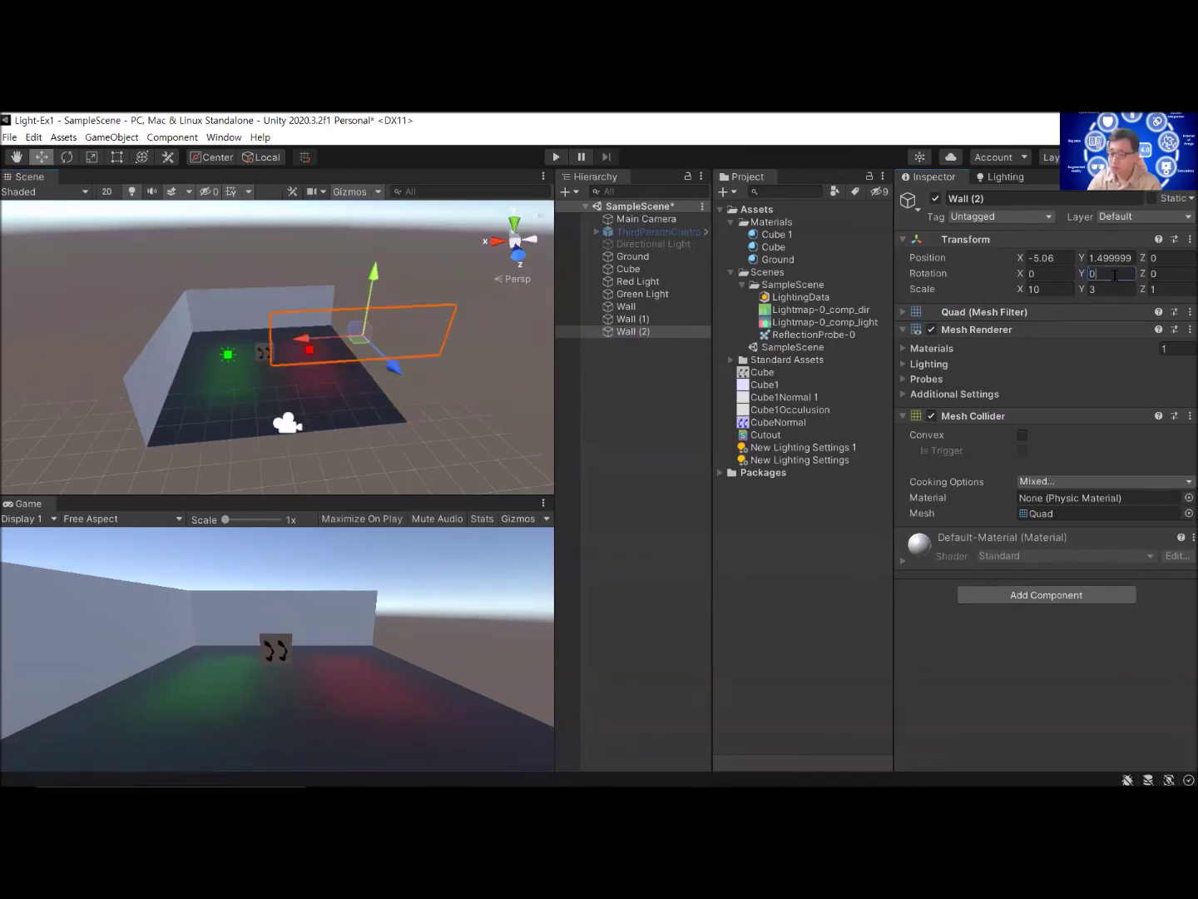
type("90")
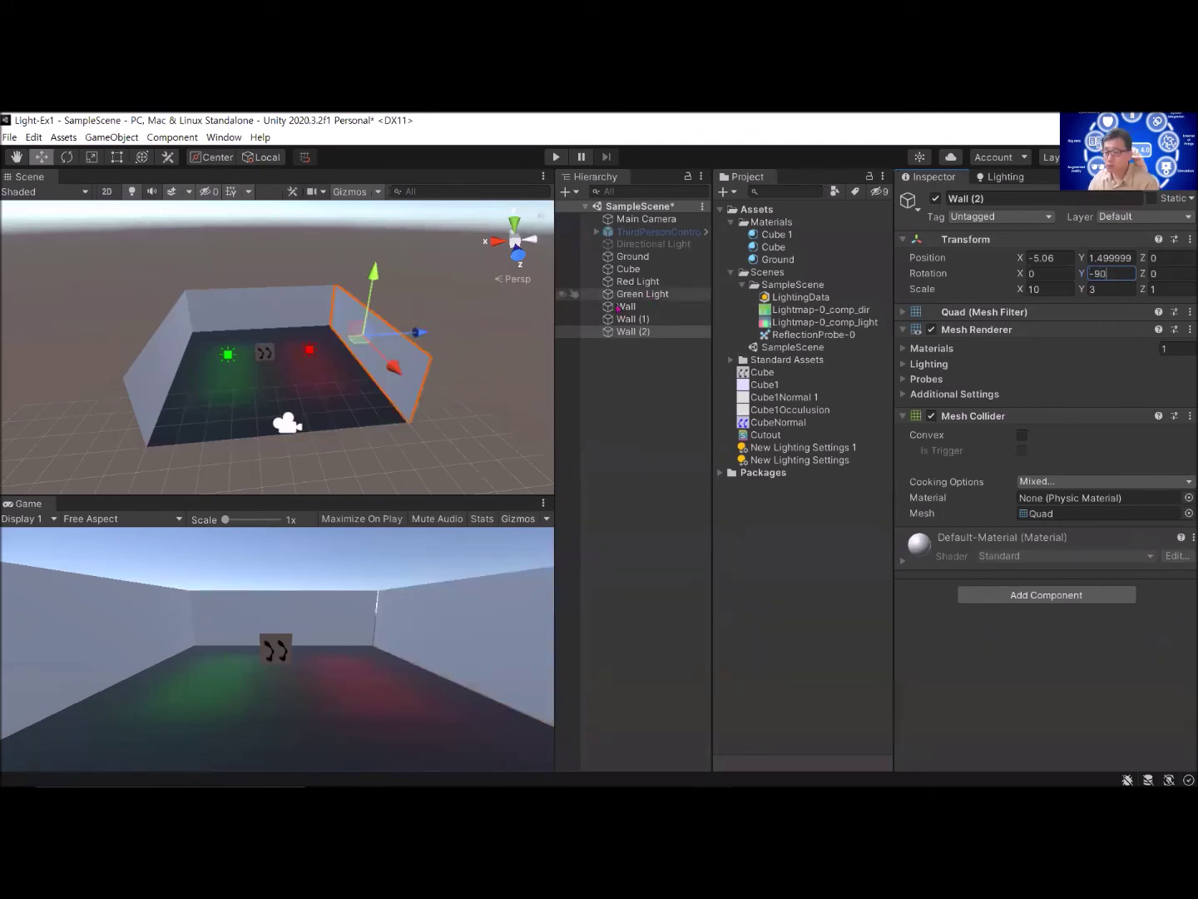
Step: Vertex-snap the wall on the red light's side onto the Ground's front corner at X -5, closing the gap
left_click(405, 383)
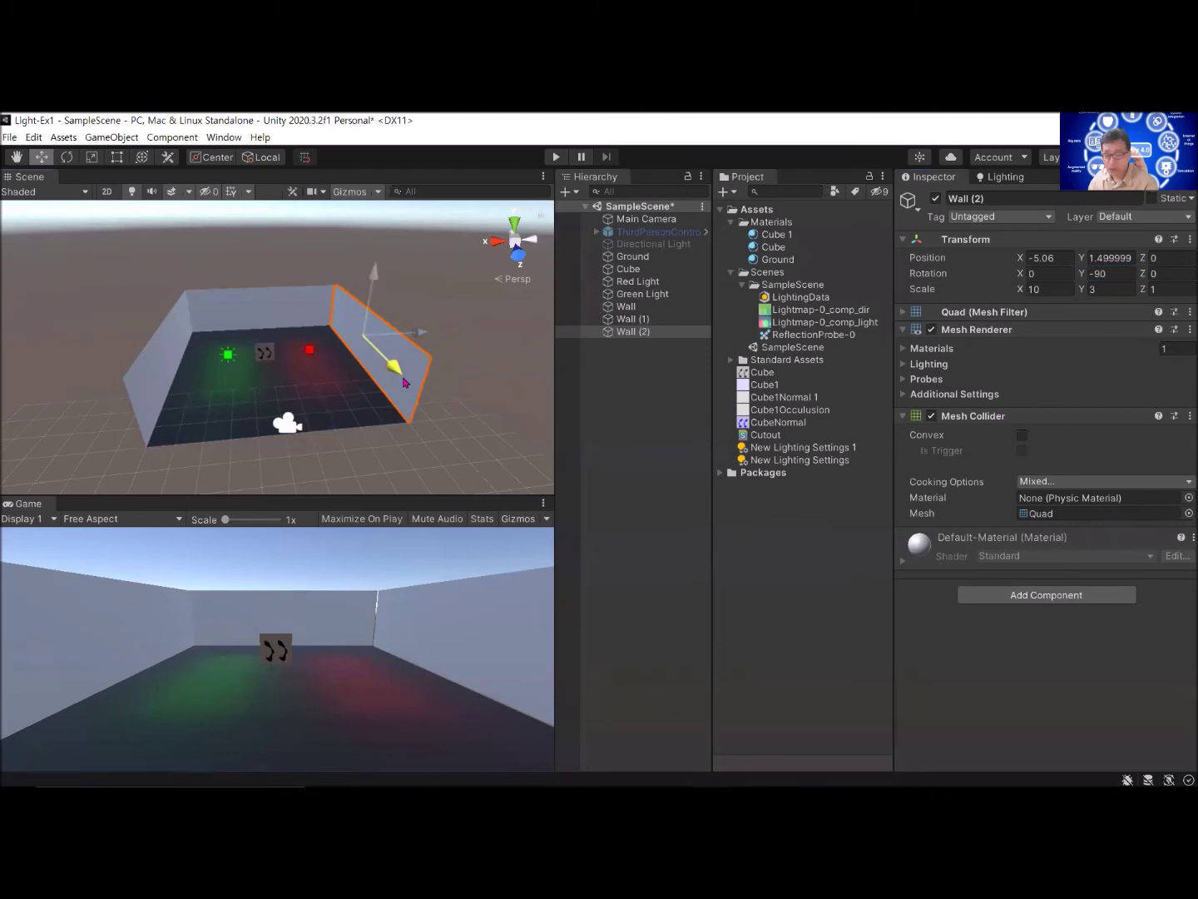
left_click(591, 388)
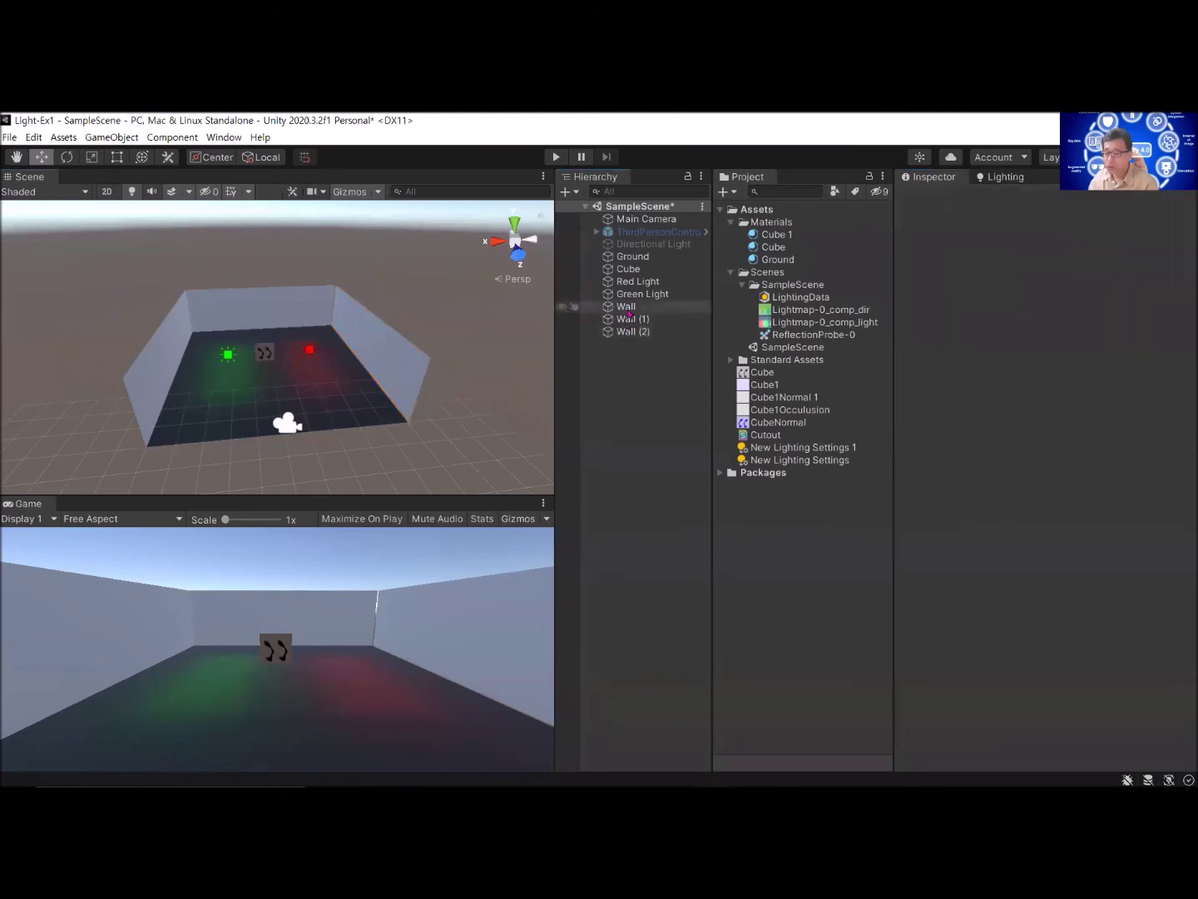
right_click_drag(406, 426, 401, 410)
left_click(401, 389)
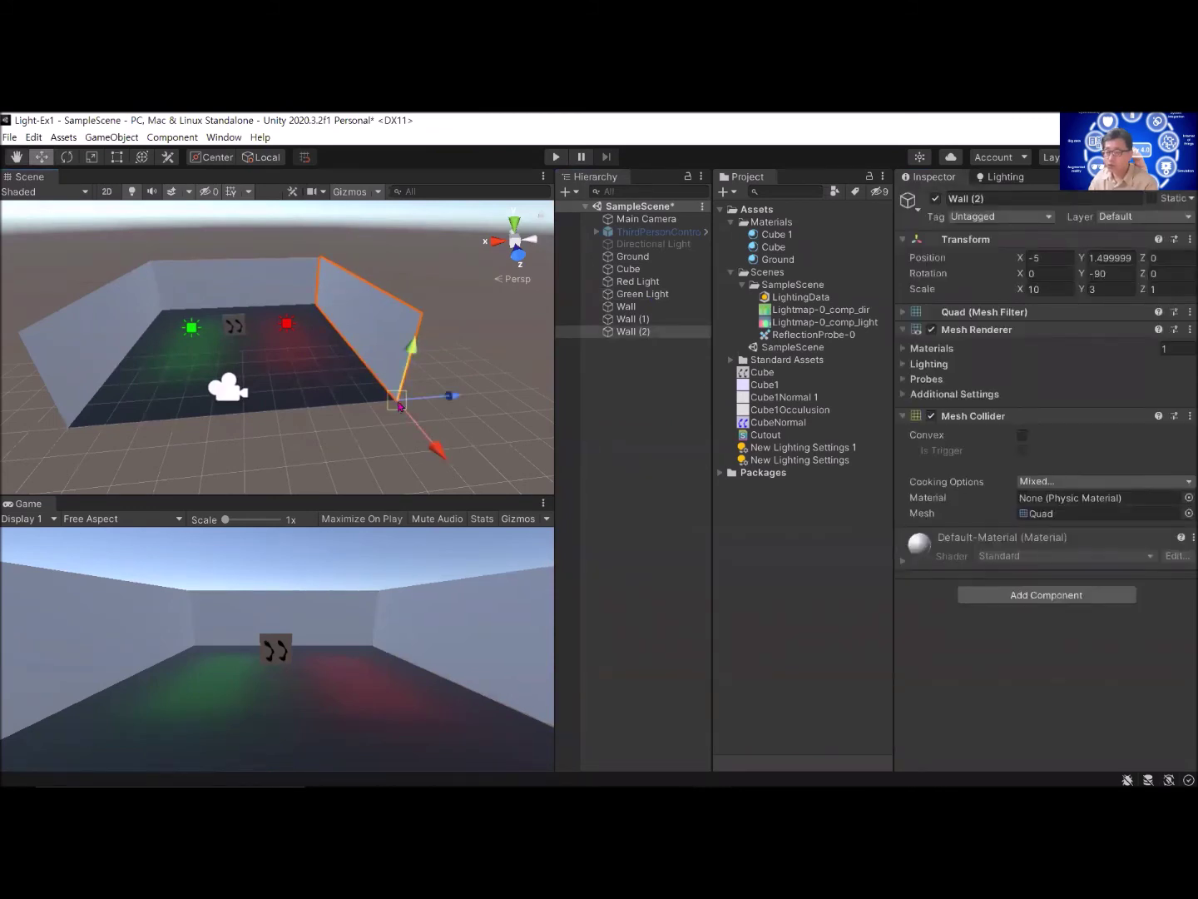
left_click(595, 430)
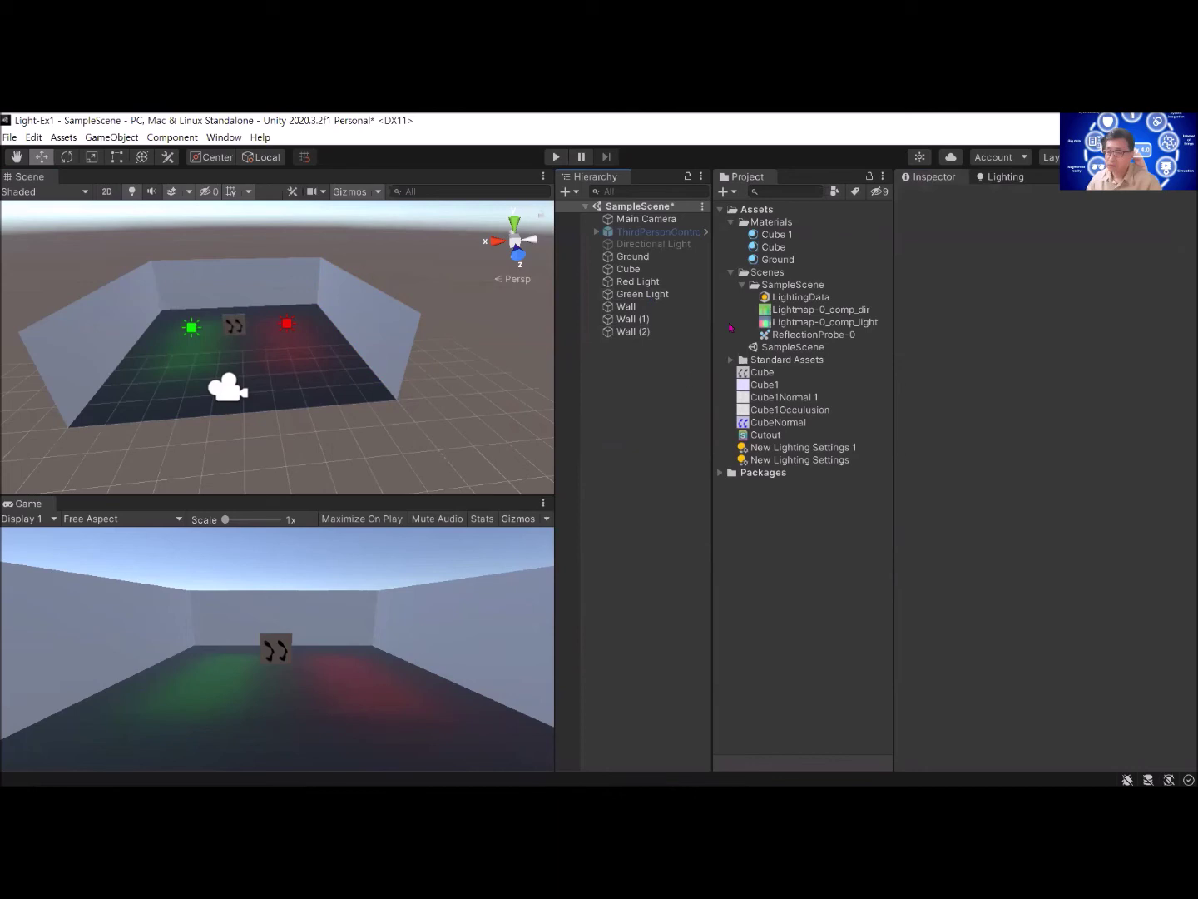
Step: Create a new material named Wall in the Materials folder
right_click(776, 221)
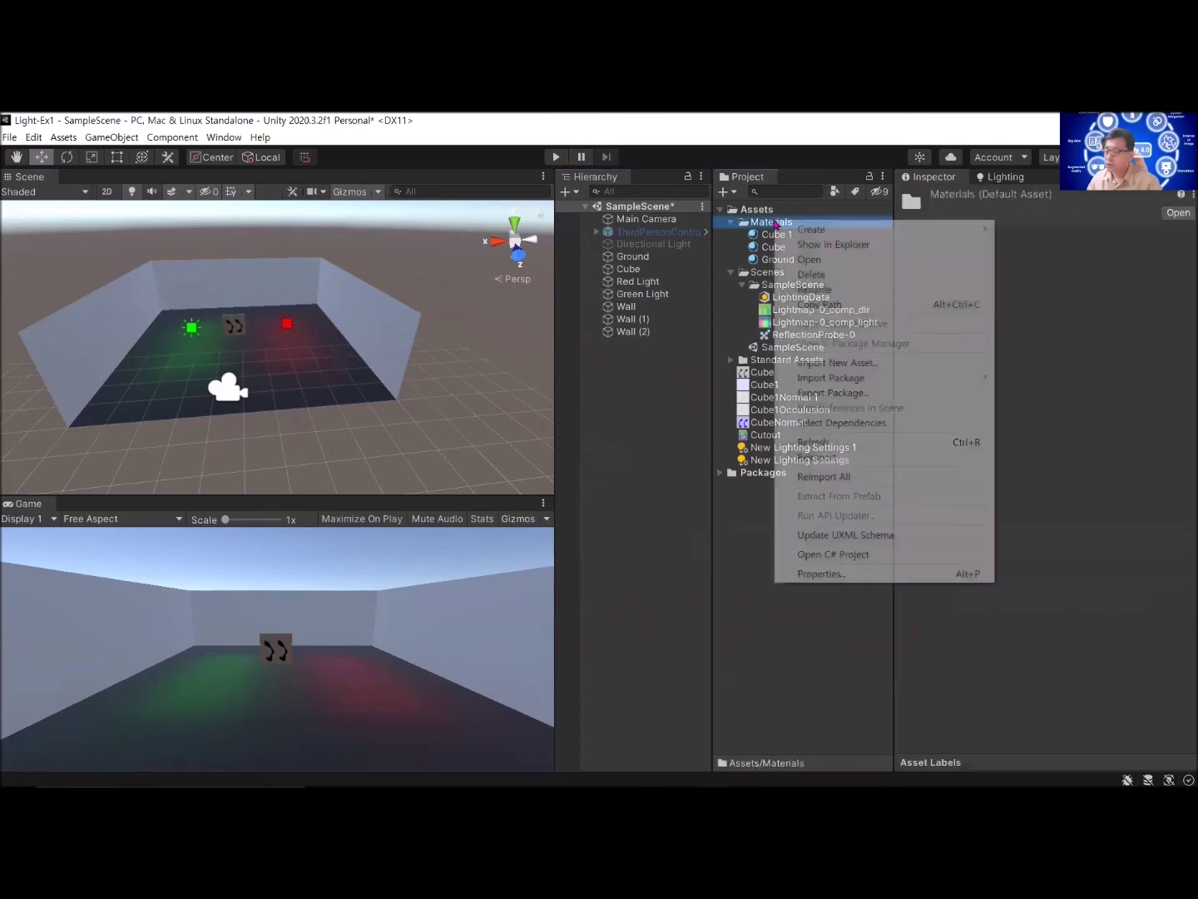
mouse_move(799, 229)
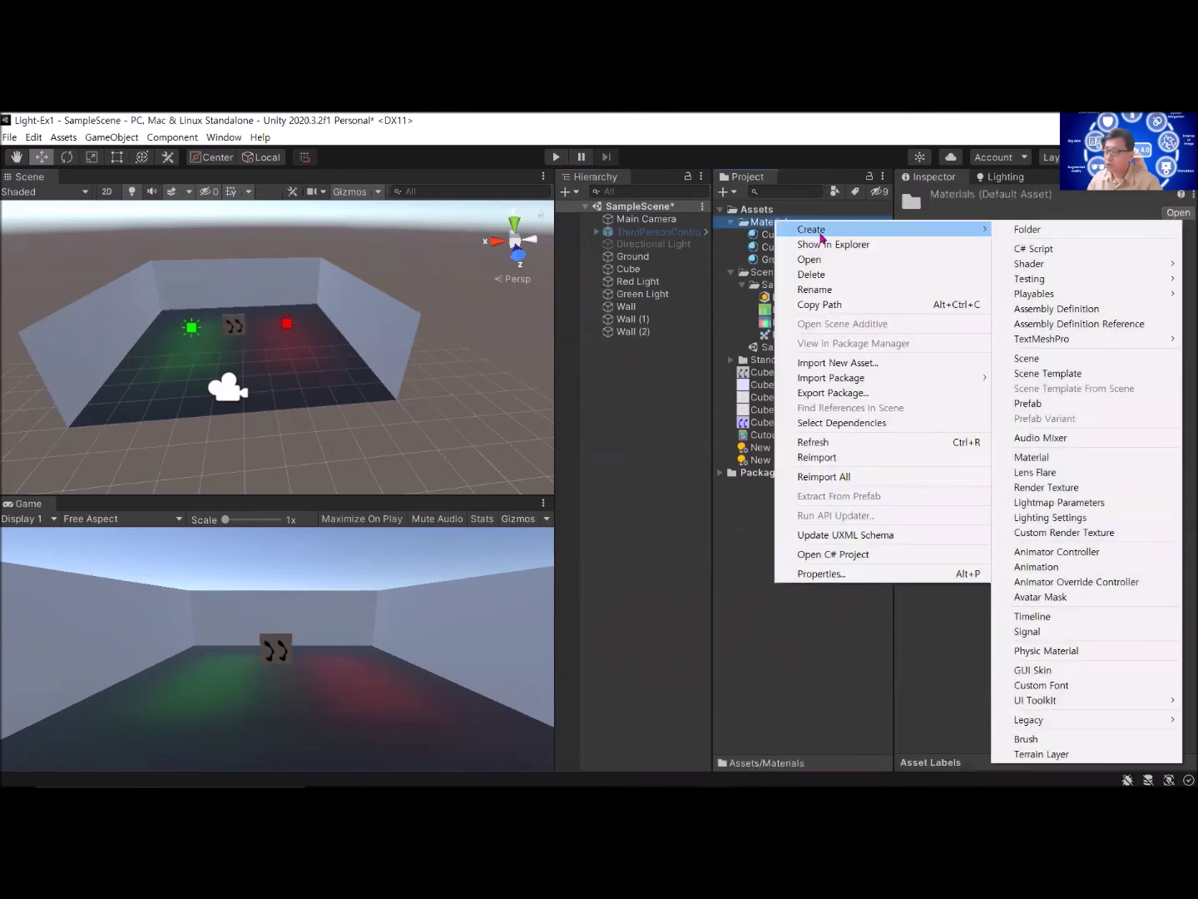
left_click(1057, 457)
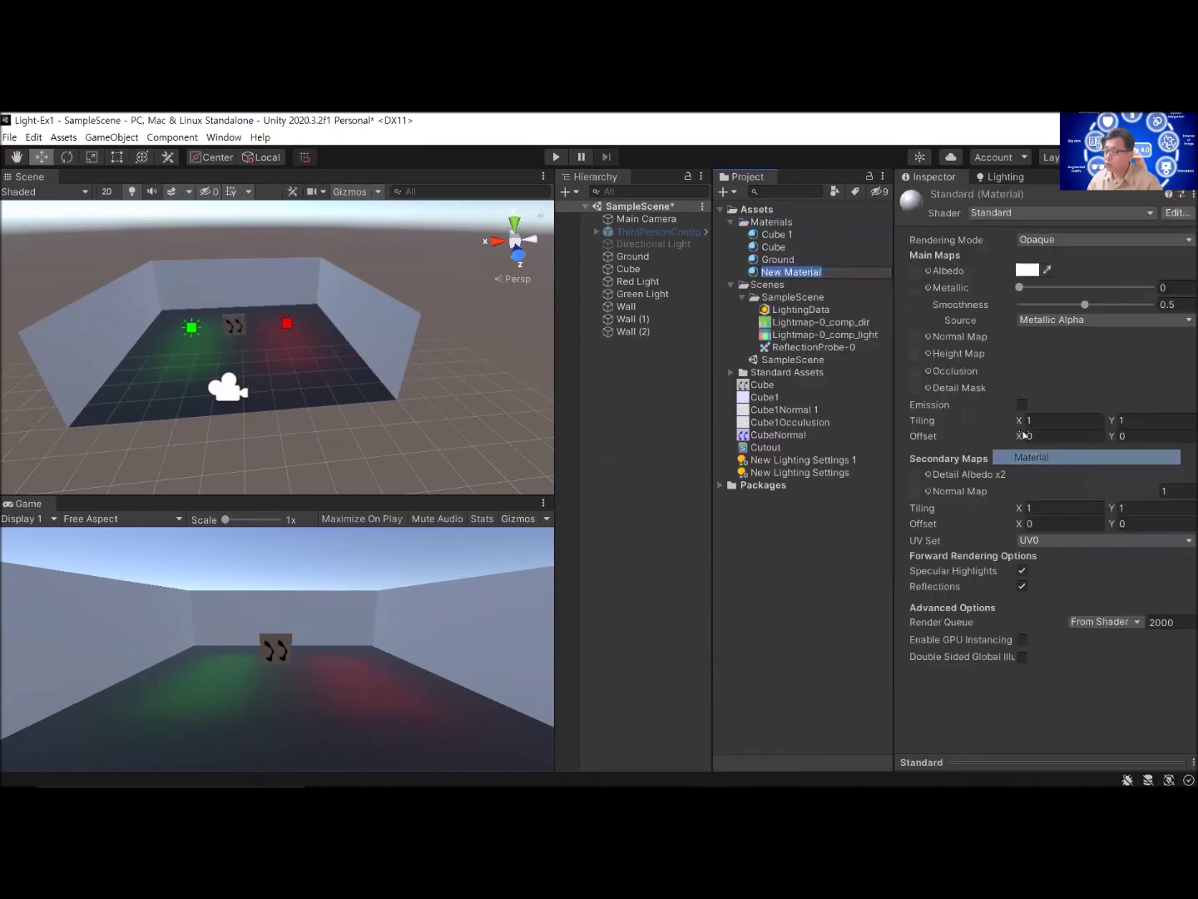
type("Wall")
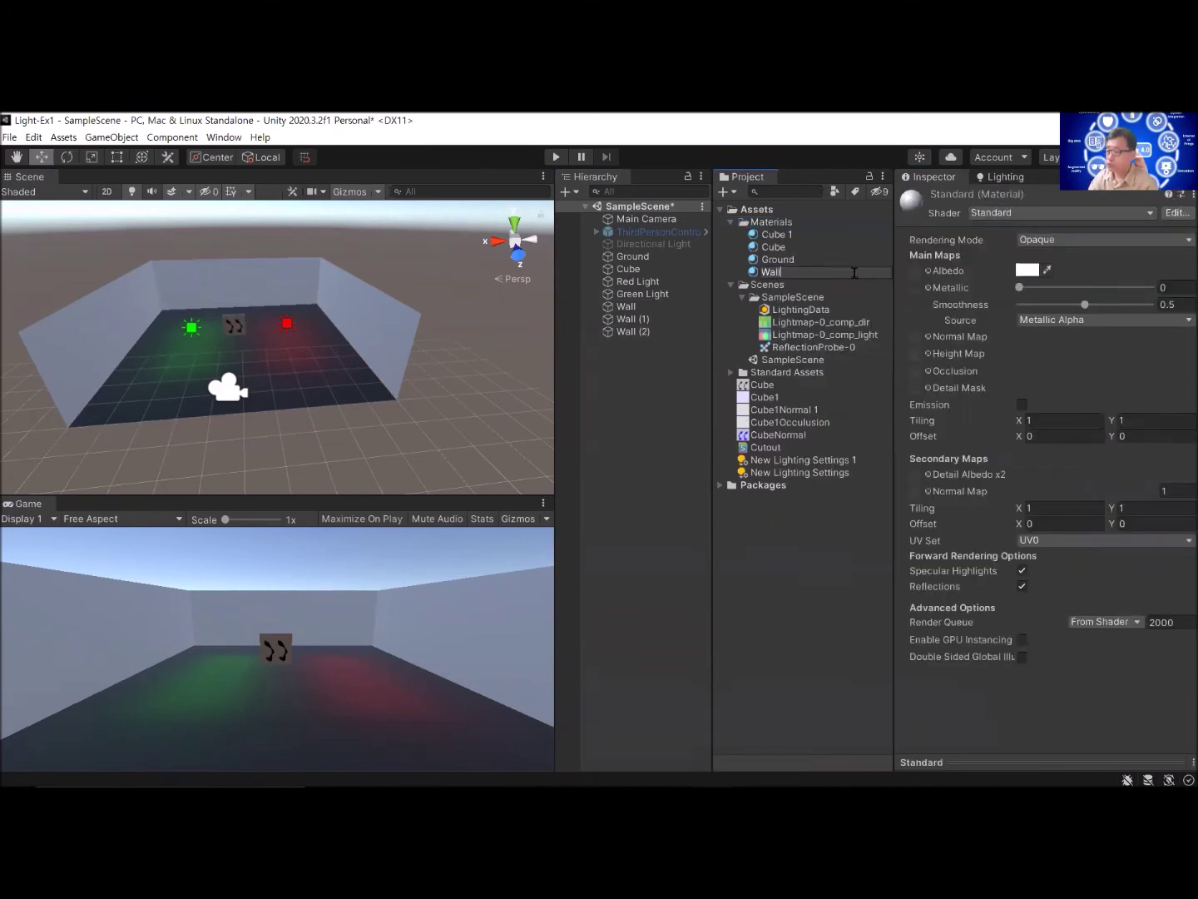
key("Return")
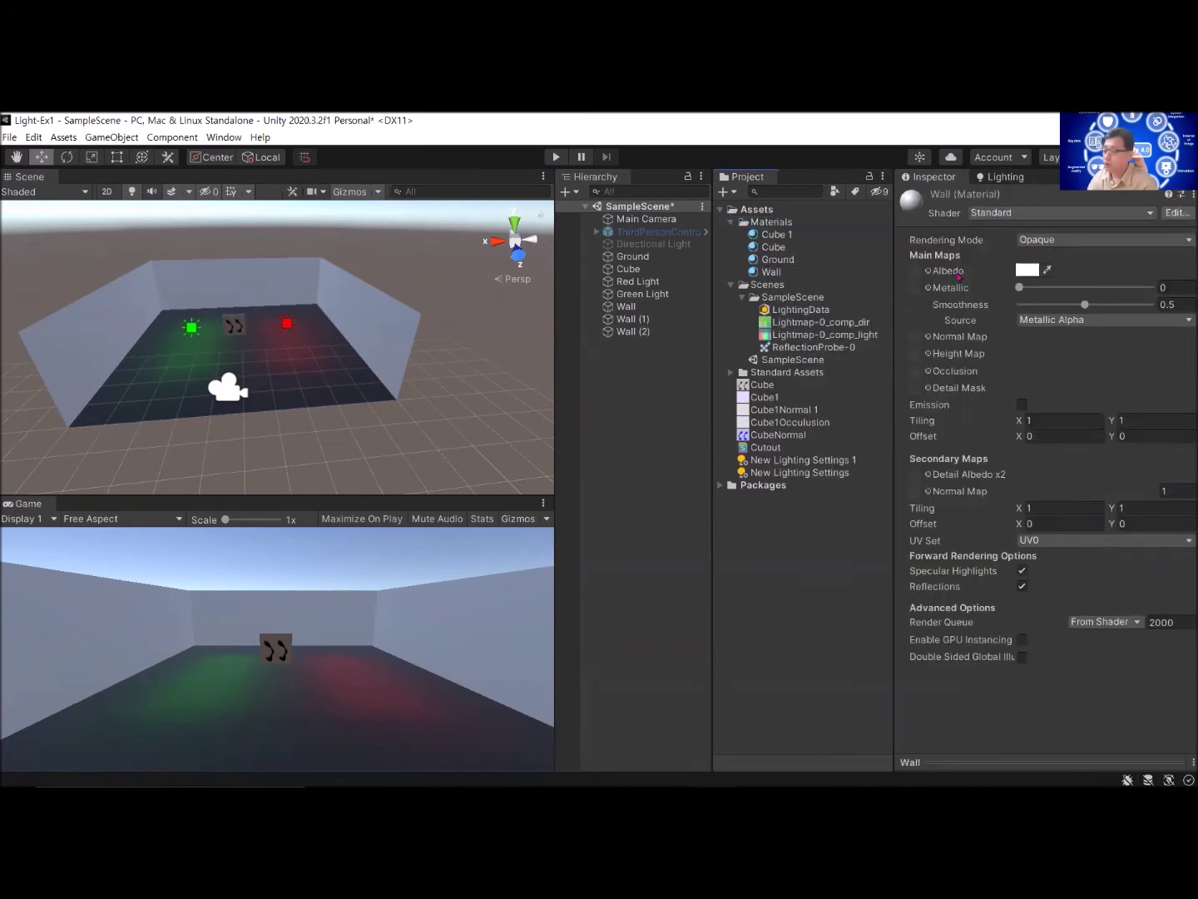
Step: Set the Wall material's albedo to a dark yellowish brown
left_click(1029, 272)
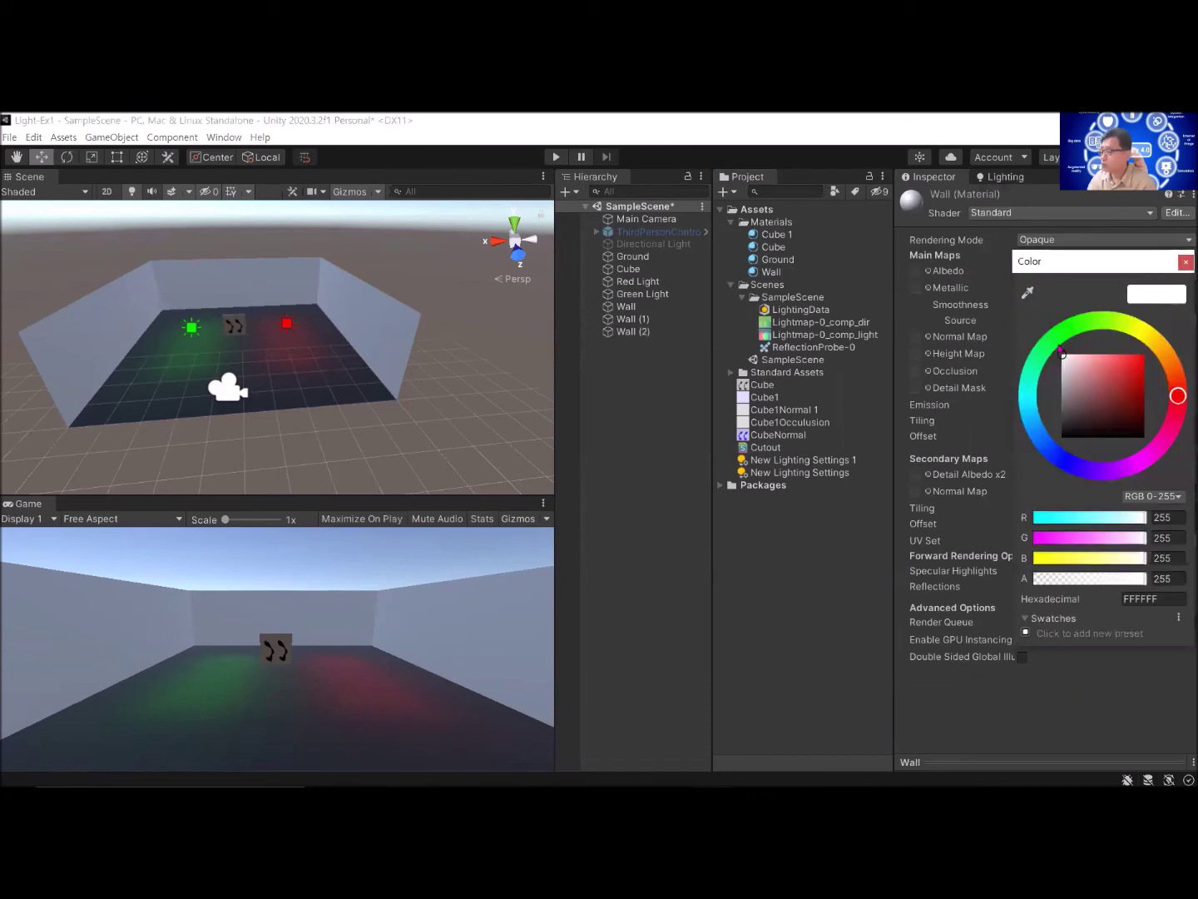
left_click(1101, 393)
mouse_move(1101, 392)
left_mouse_down()
mouse_move(1079, 408)
mouse_move(1095, 424)
left_mouse_up()
left_click_drag(1176, 374, 1163, 341)
left_click(1187, 261)
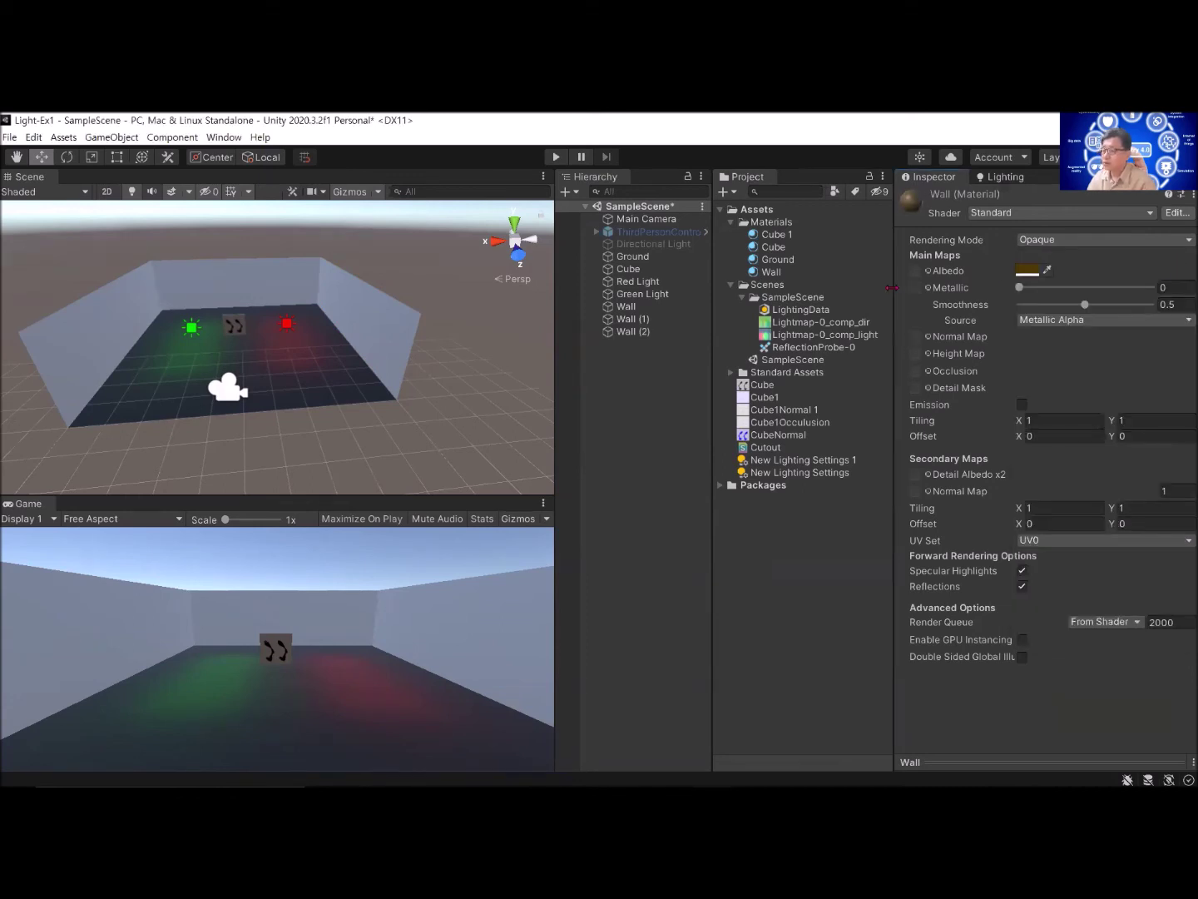
Step: Apply the Wall material to Wall, Wall (1) and Wall (2)
left_click_drag(774, 273, 646, 308)
left_click_drag(774, 274, 641, 318)
left_click_drag(771, 274, 654, 333)
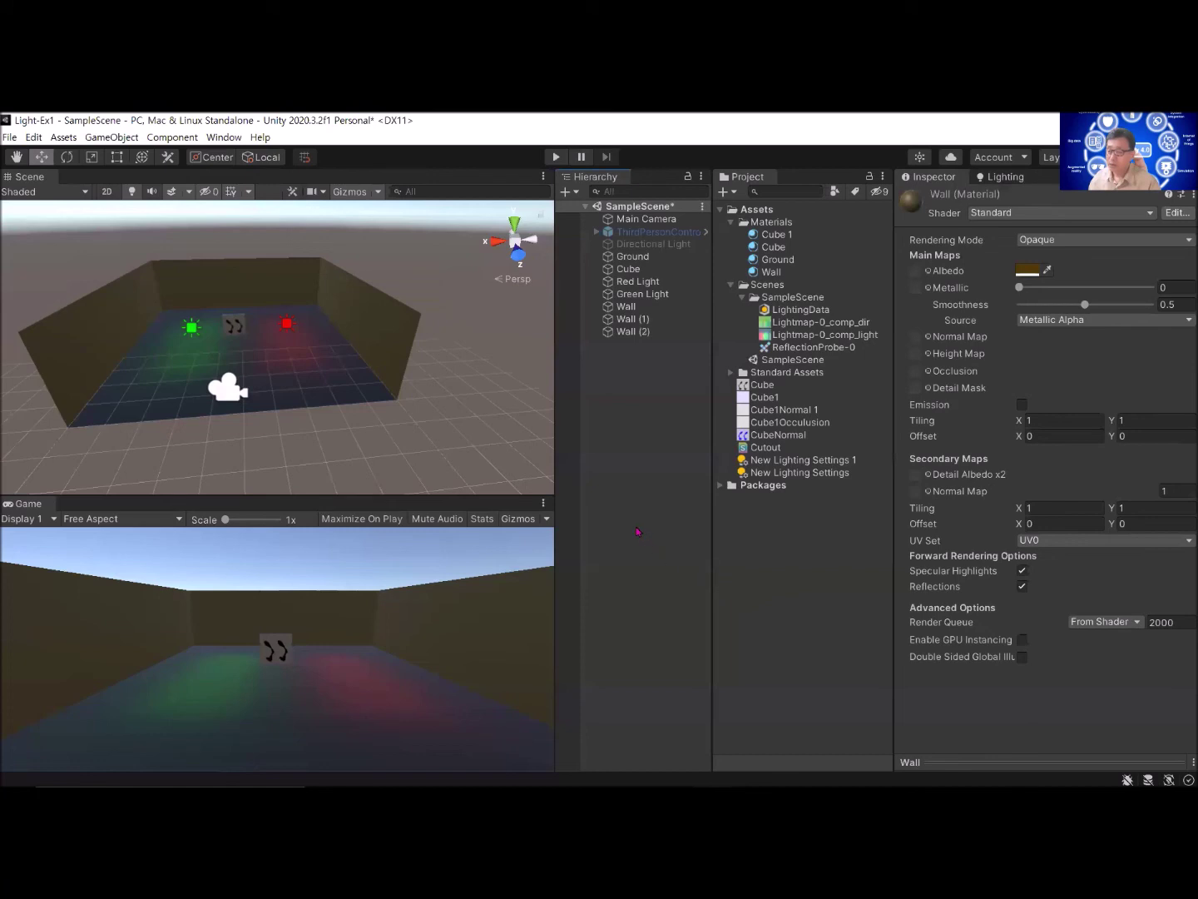
Step: Duplicate Wall (1), the side wall by the green light, and set the copy's scale to X 3 and Y 2
left_click(72, 331)
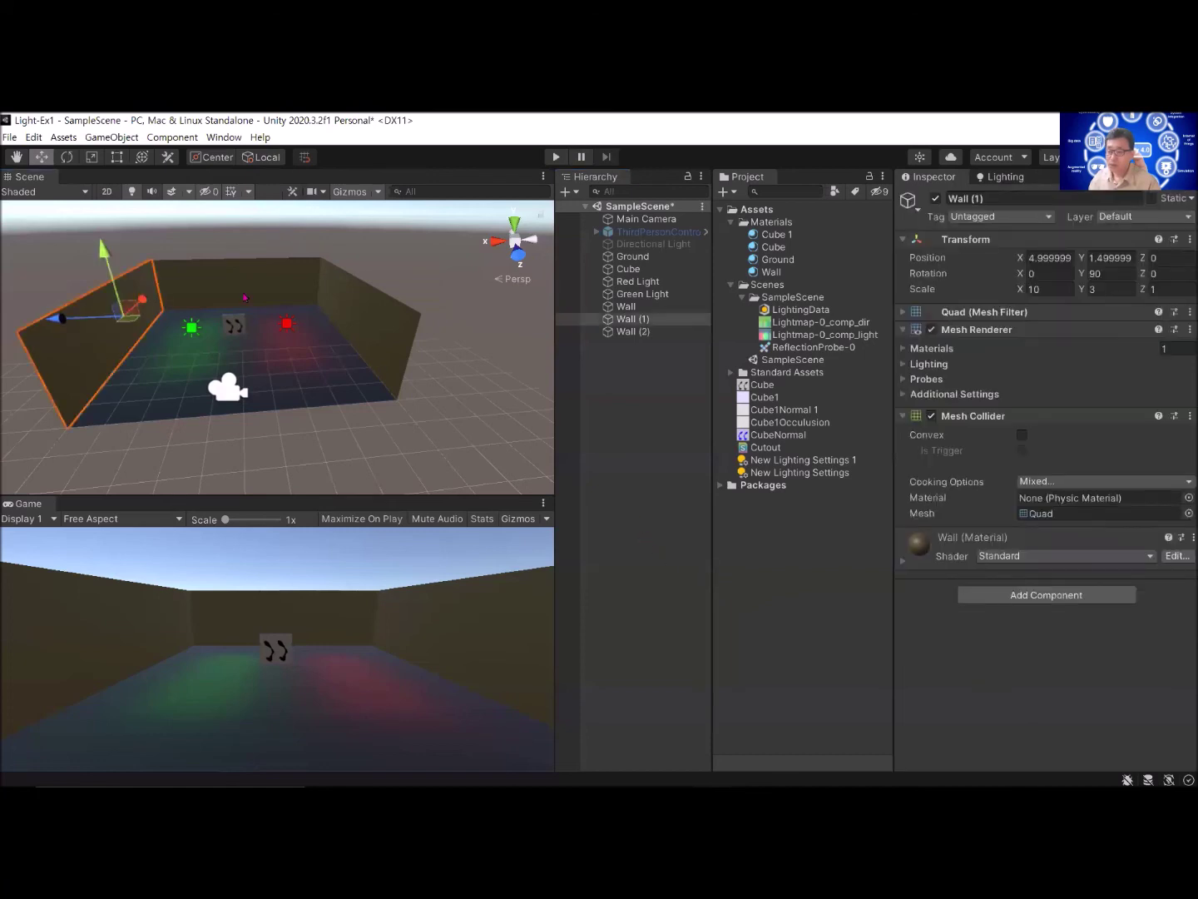
left_click(363, 317)
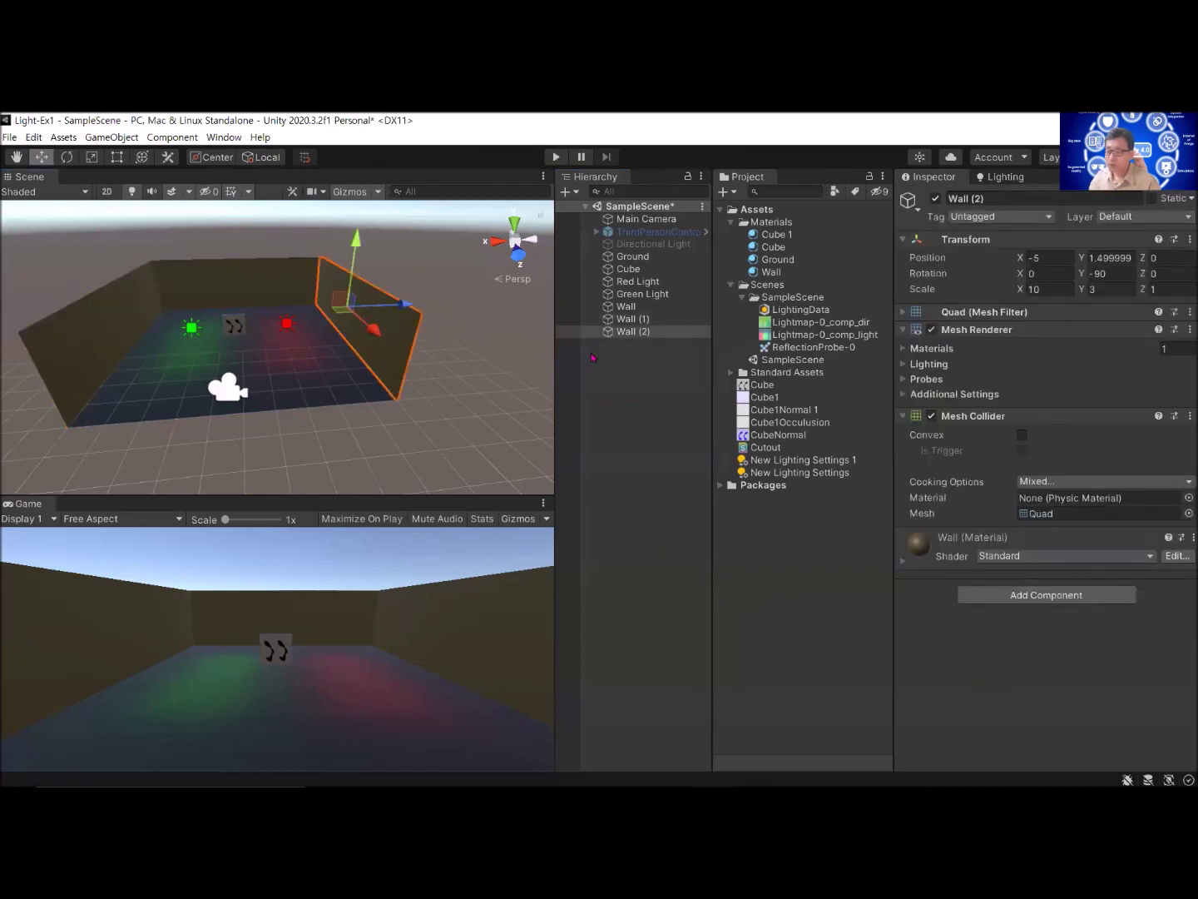
left_click(637, 318)
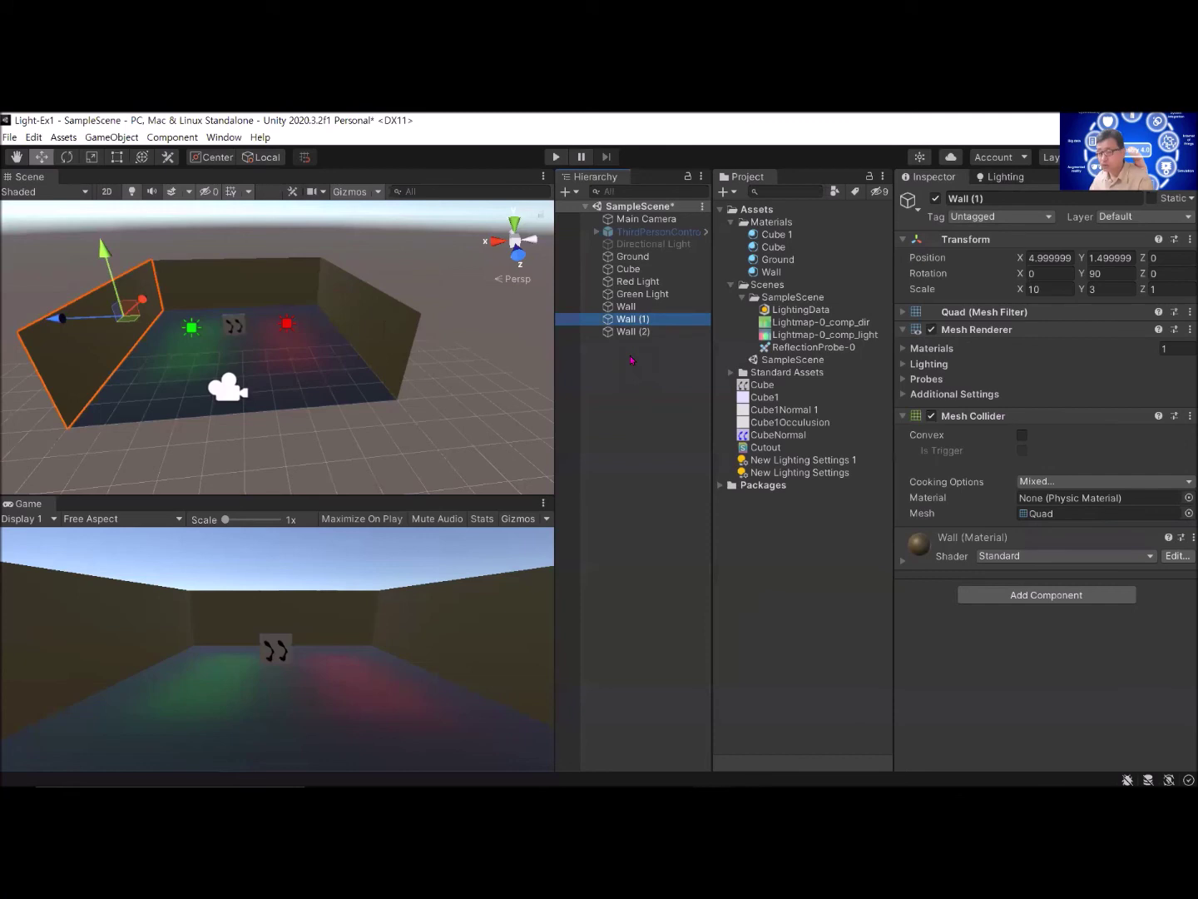
key("ctrl+d")
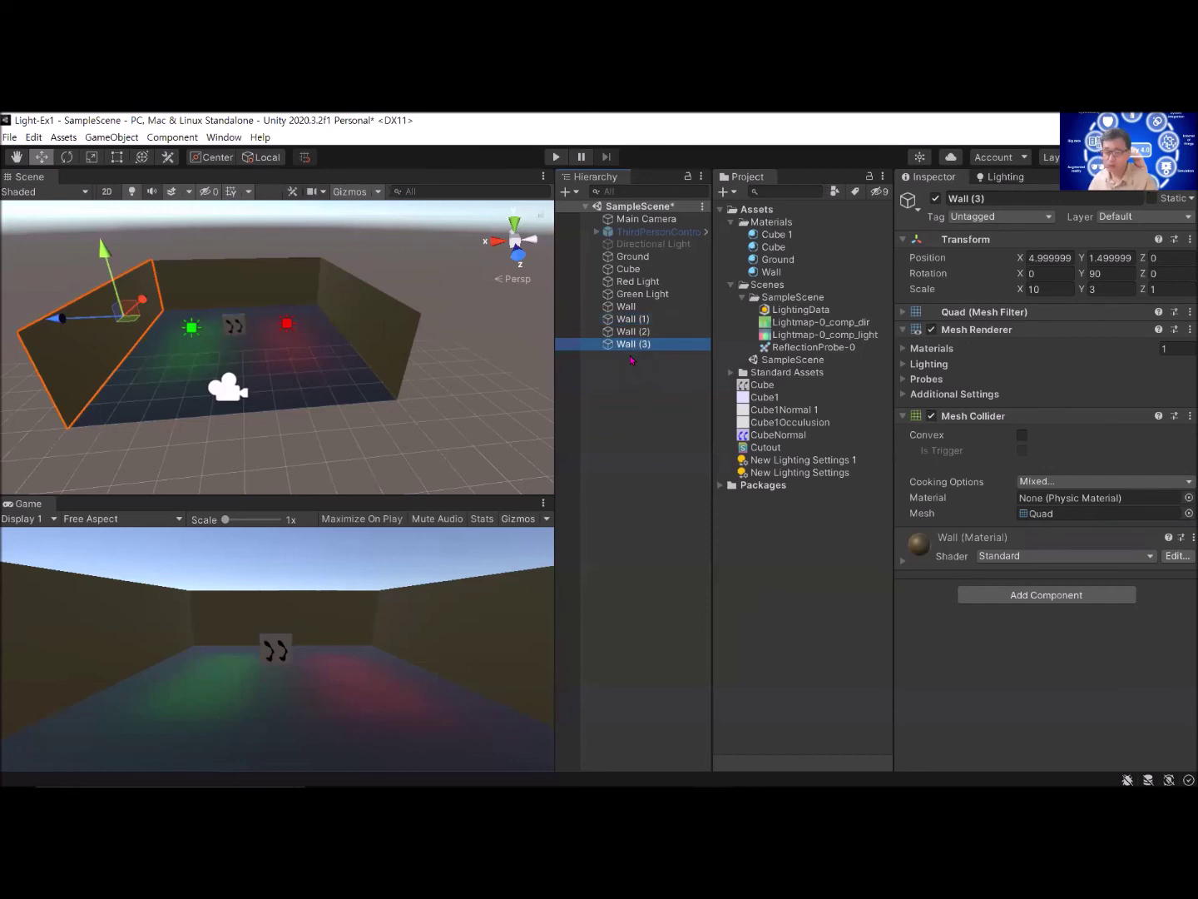
left_click(1059, 289)
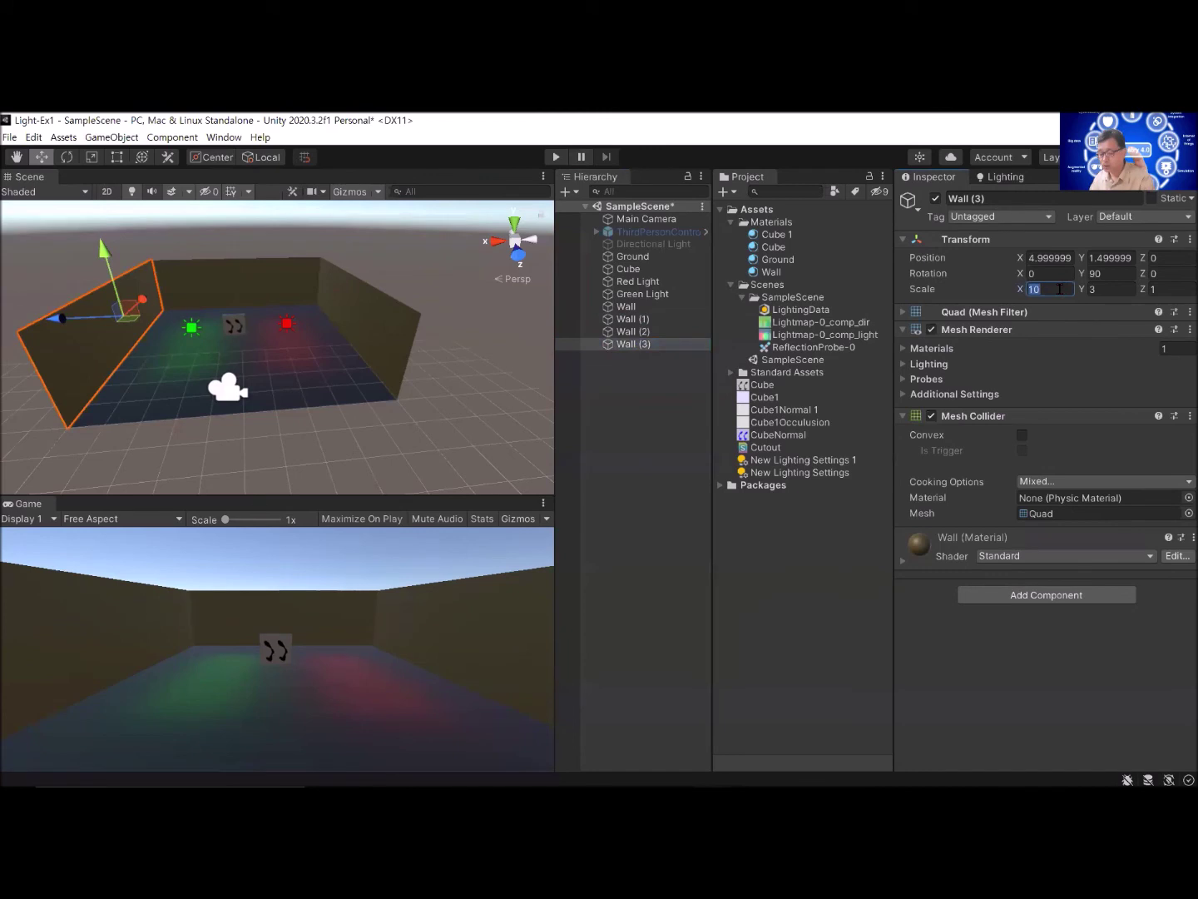
type("3")
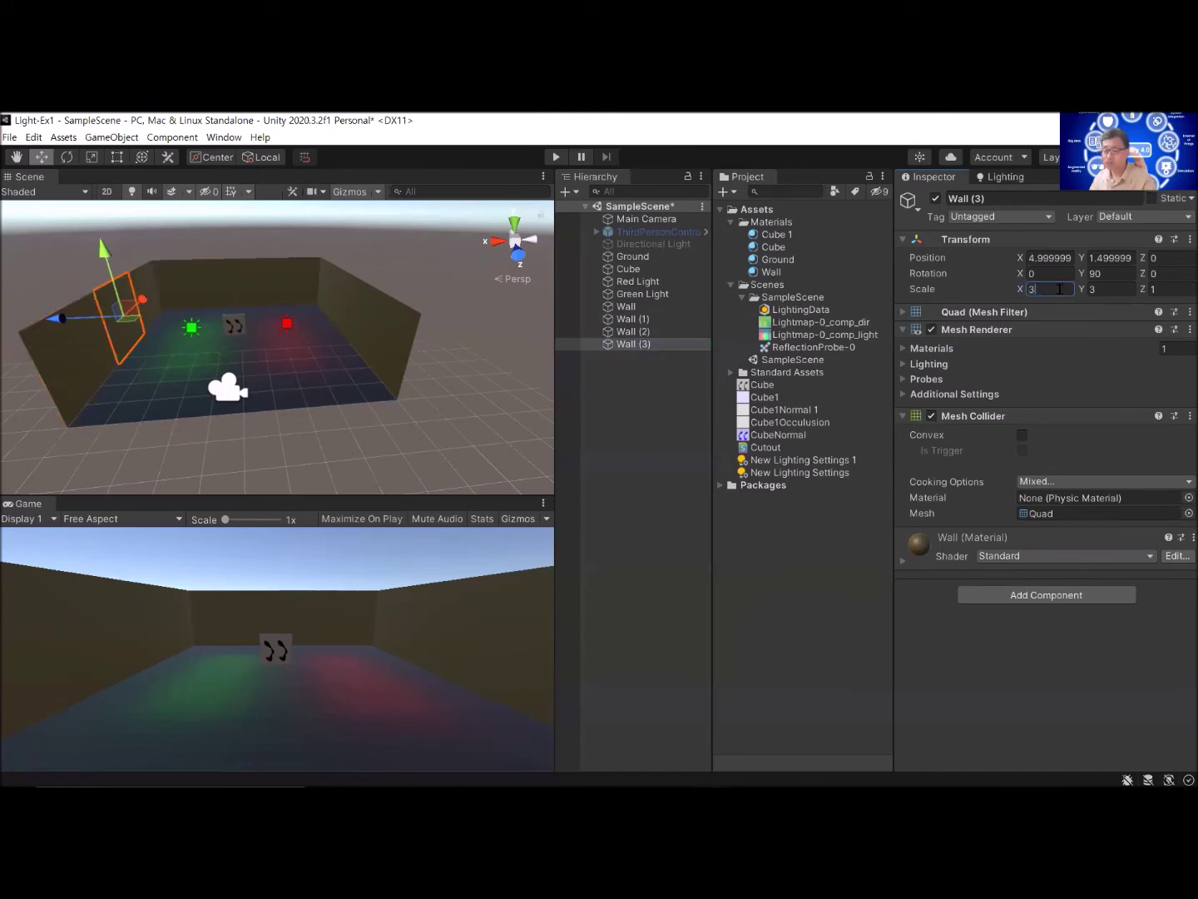
left_click(1103, 289)
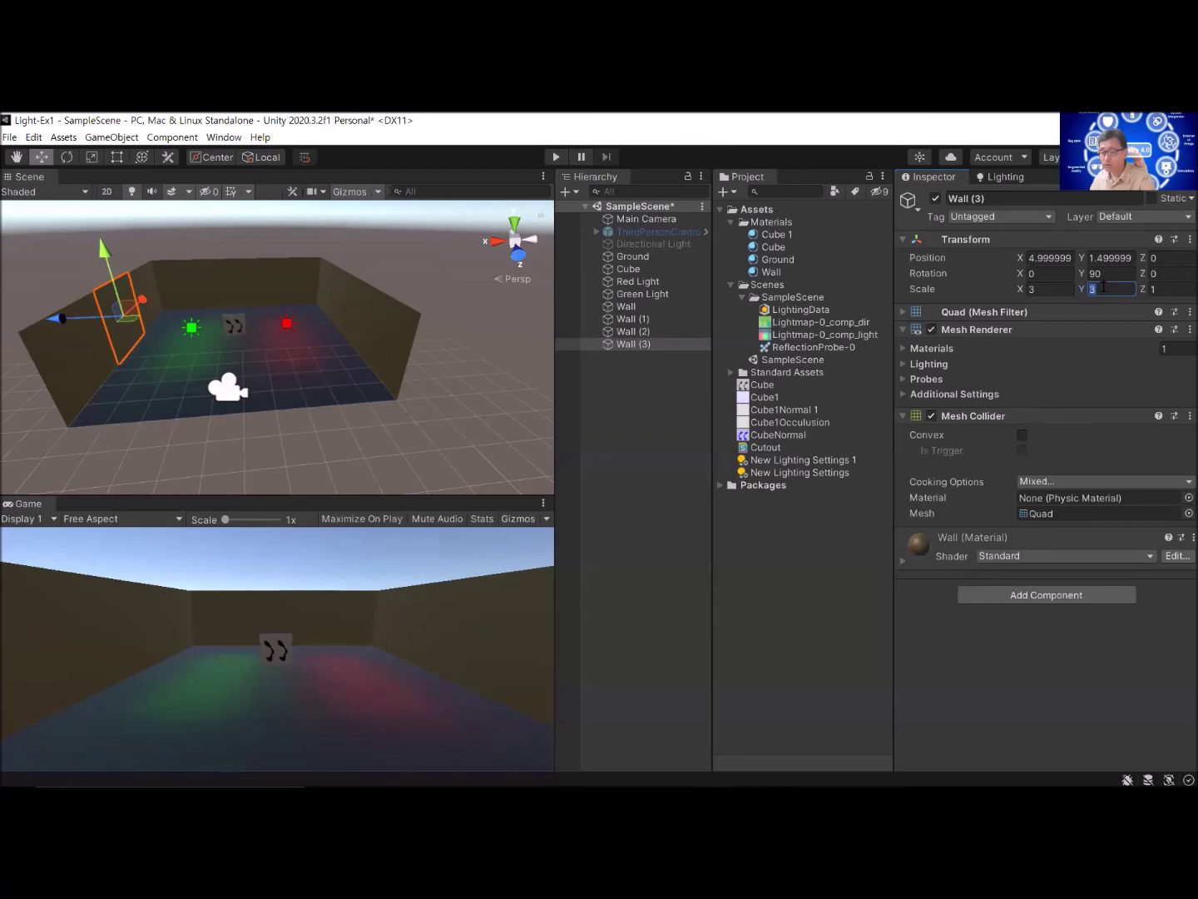
type("2")
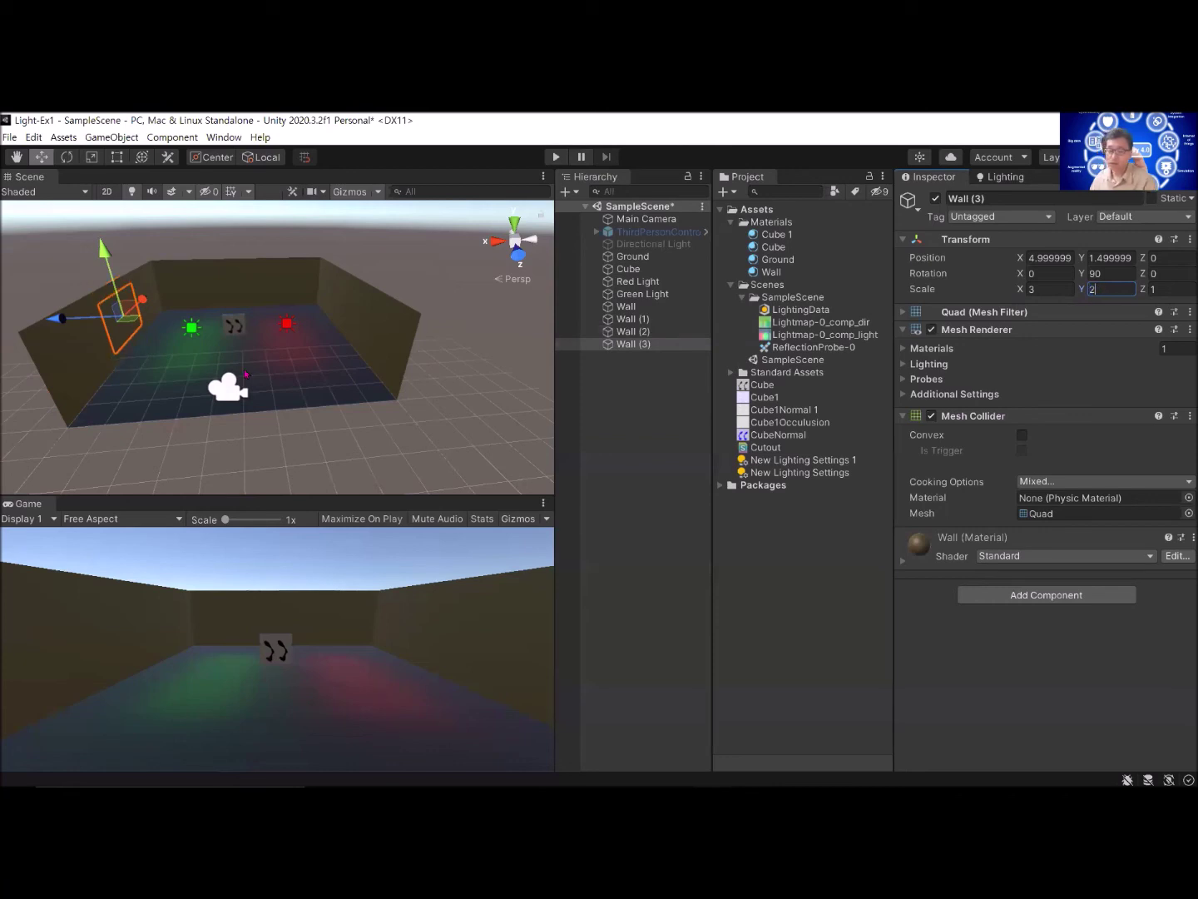
Step: Rename the scaled-down copy on the green light's side as LeftLight
left_click(658, 344)
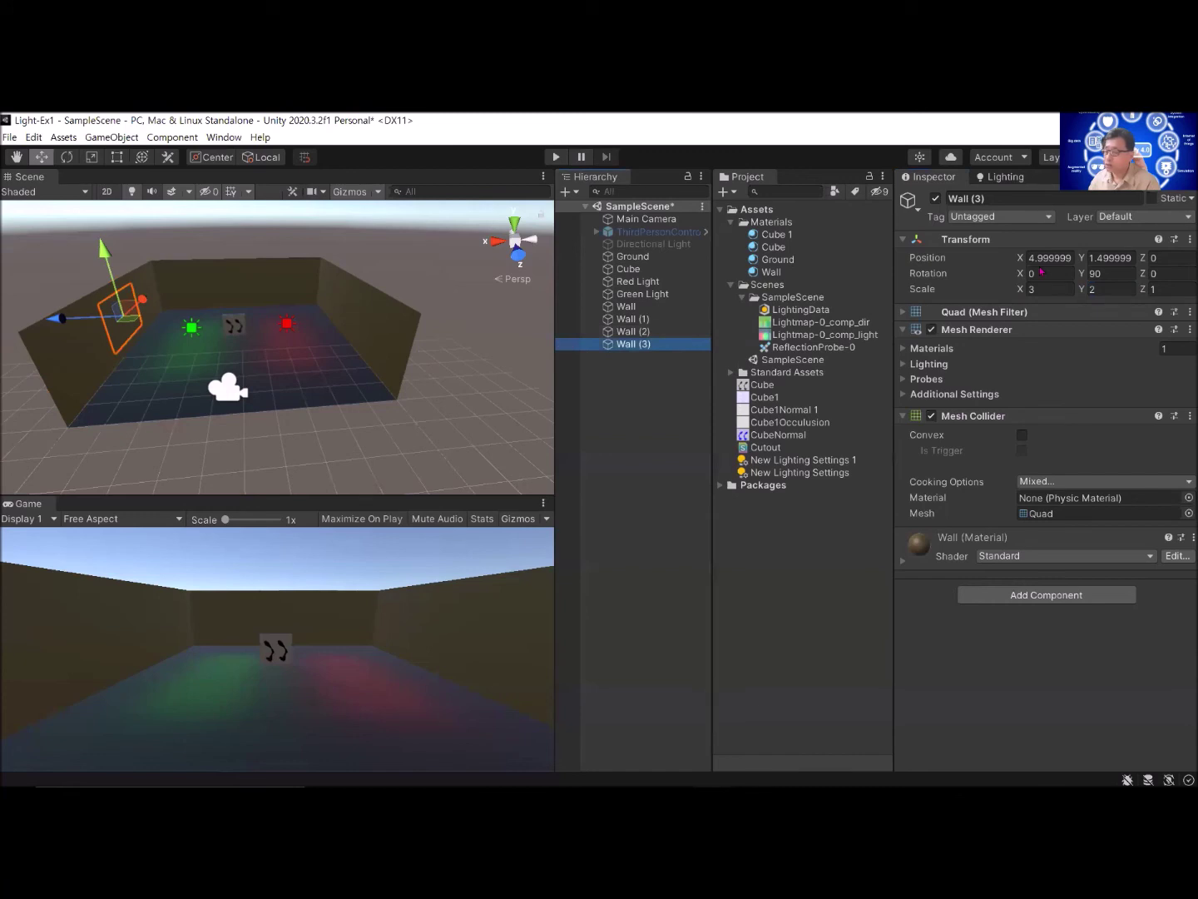
left_click(1005, 196)
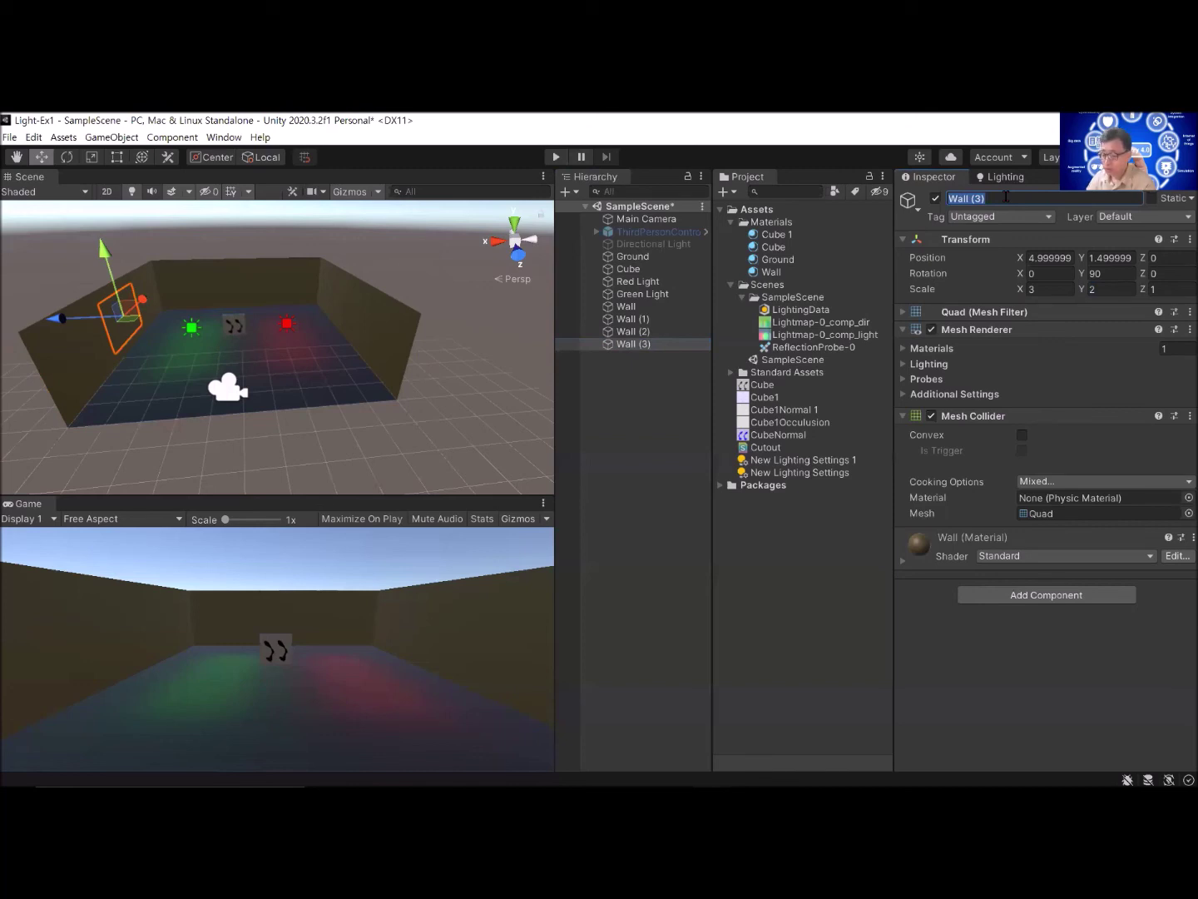
type("LeftLight")
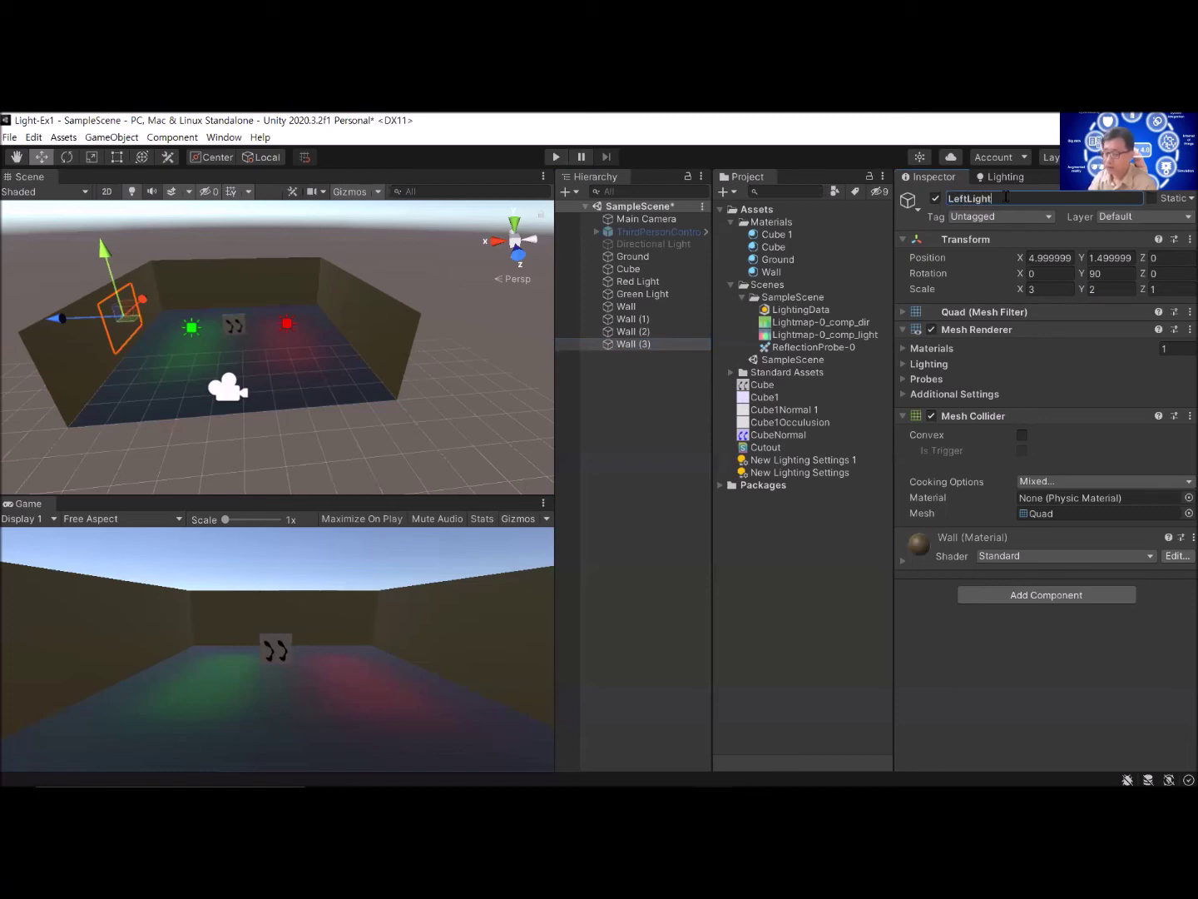
key("Return")
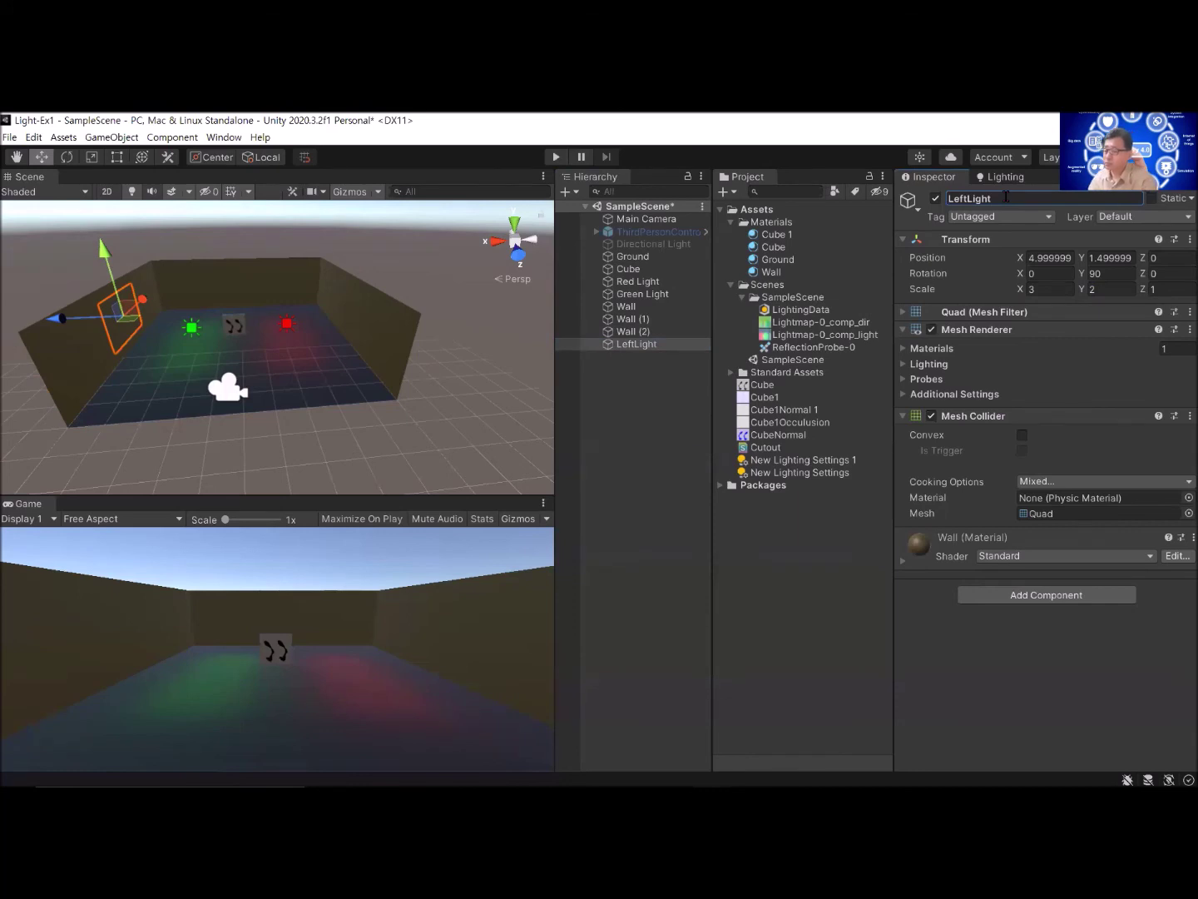
left_click(671, 528)
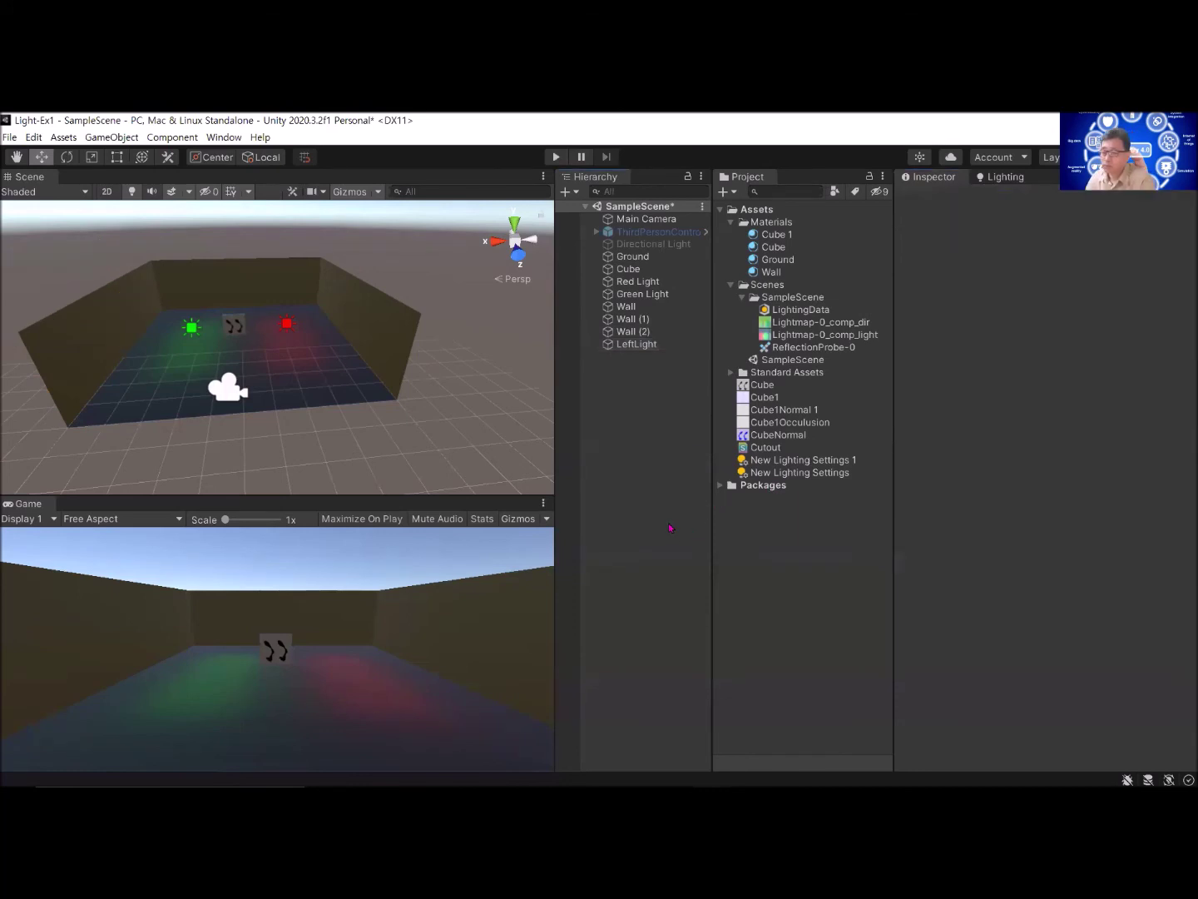
left_click(631, 343)
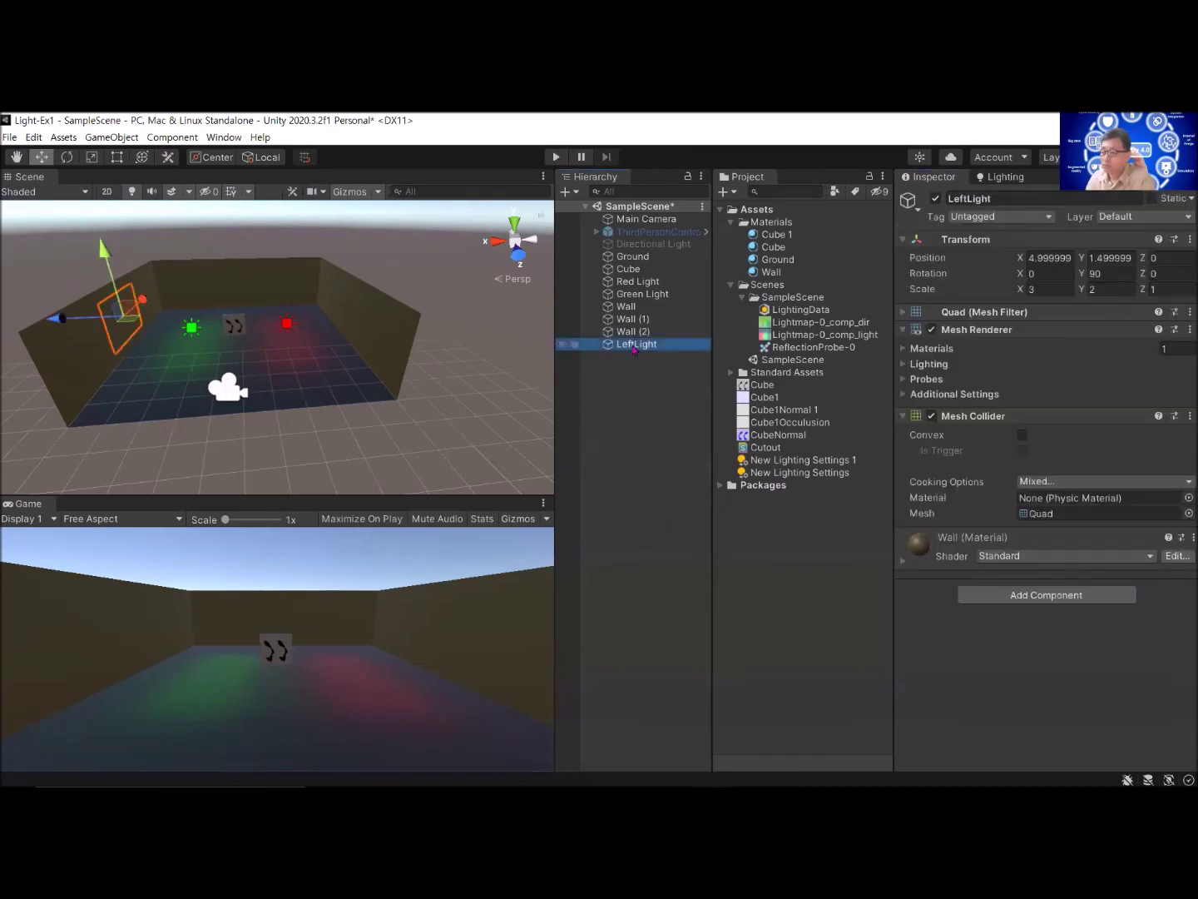
Step: Duplicate Wall (2), the side wall by the red light, and set the copy's scale to X 3 and Y 2
left_click(632, 331)
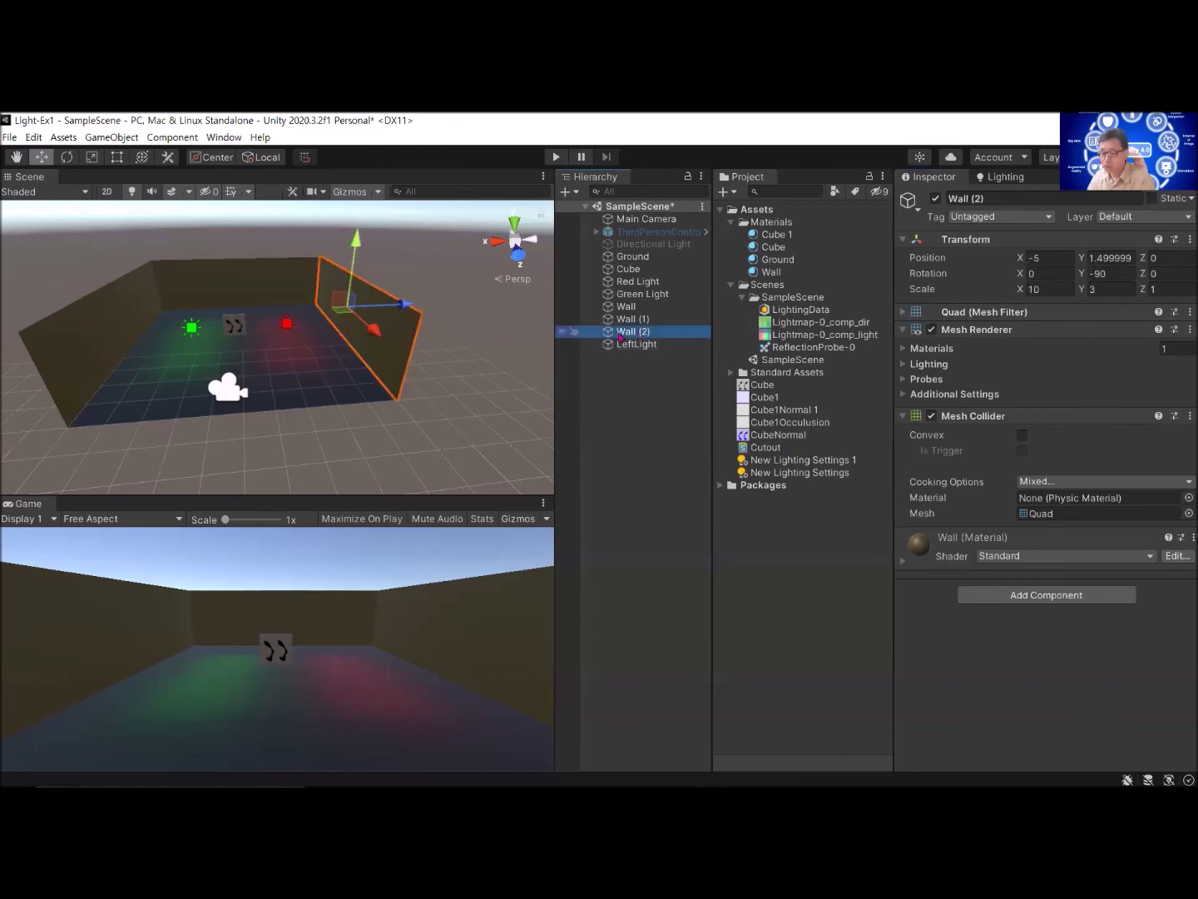
key("ctrl+d")
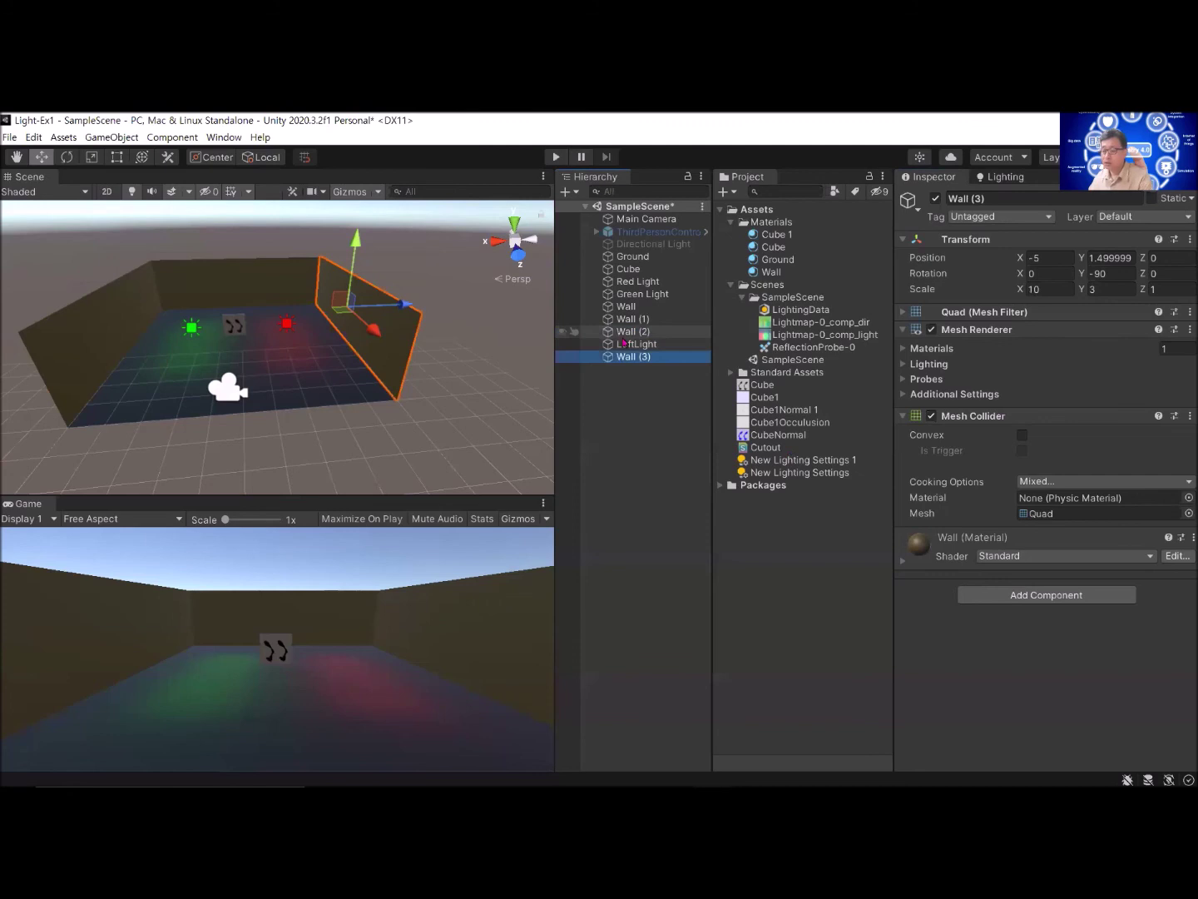
left_click(646, 345)
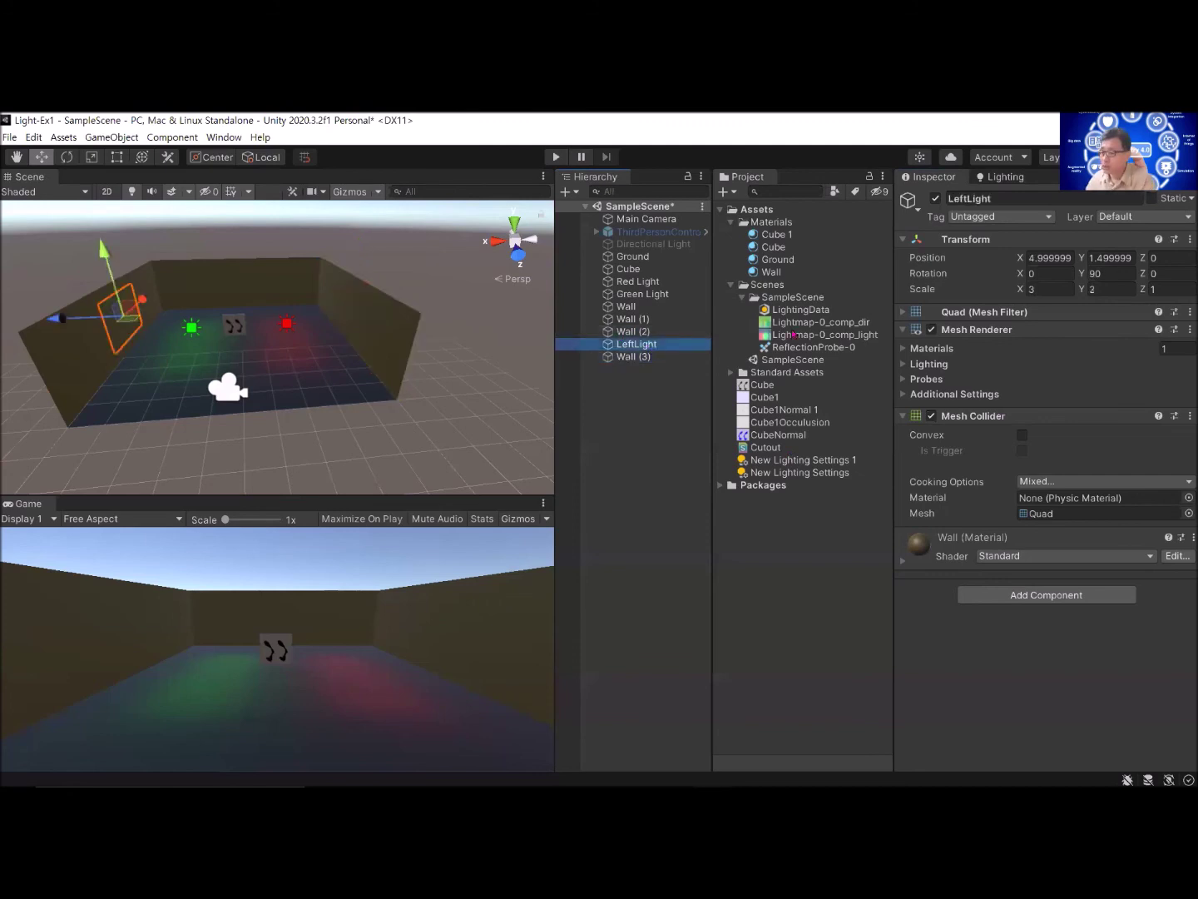
left_click(631, 357)
left_click(1045, 288)
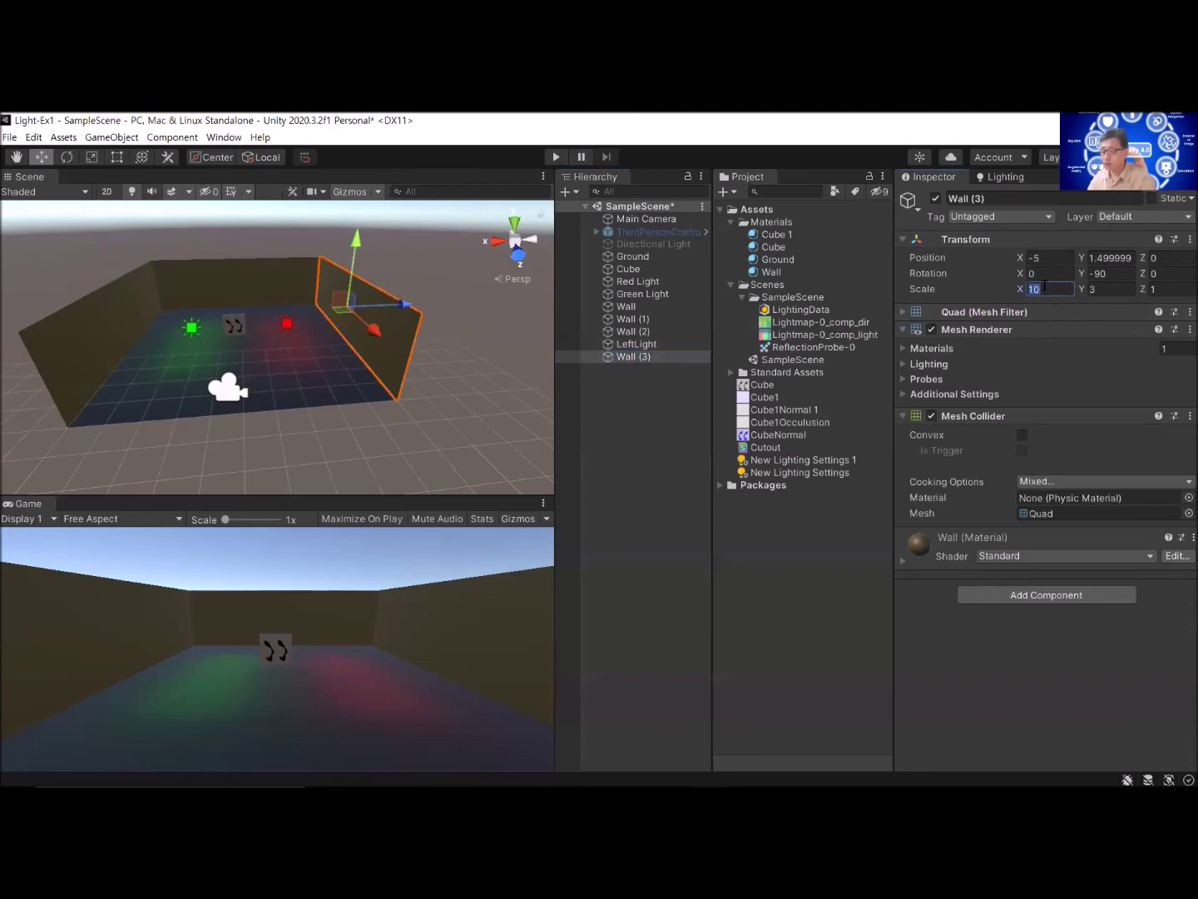
type("3")
left_click(1096, 288)
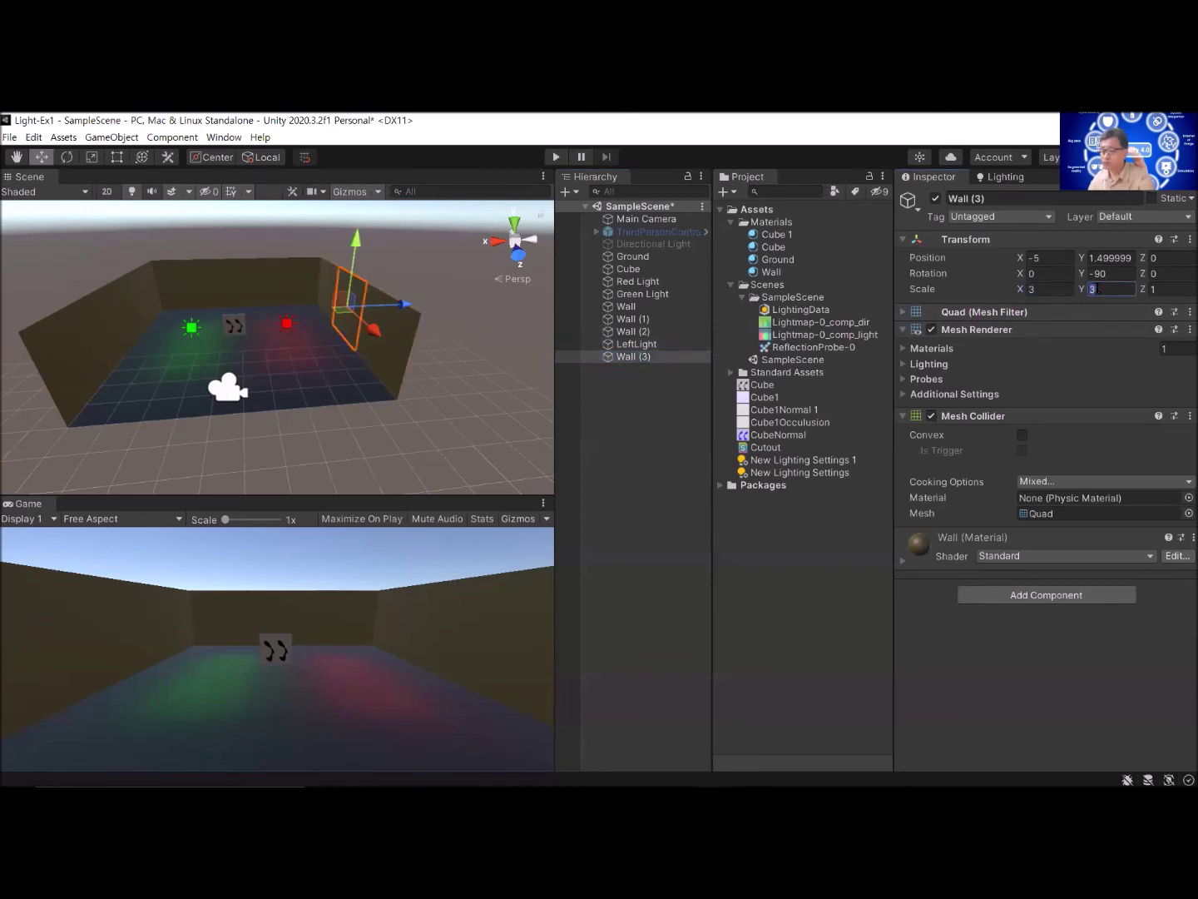
type("2")
Step: Rename the scaled-down copy on the red light's side as RightLight
left_click(640, 357)
left_click(988, 198)
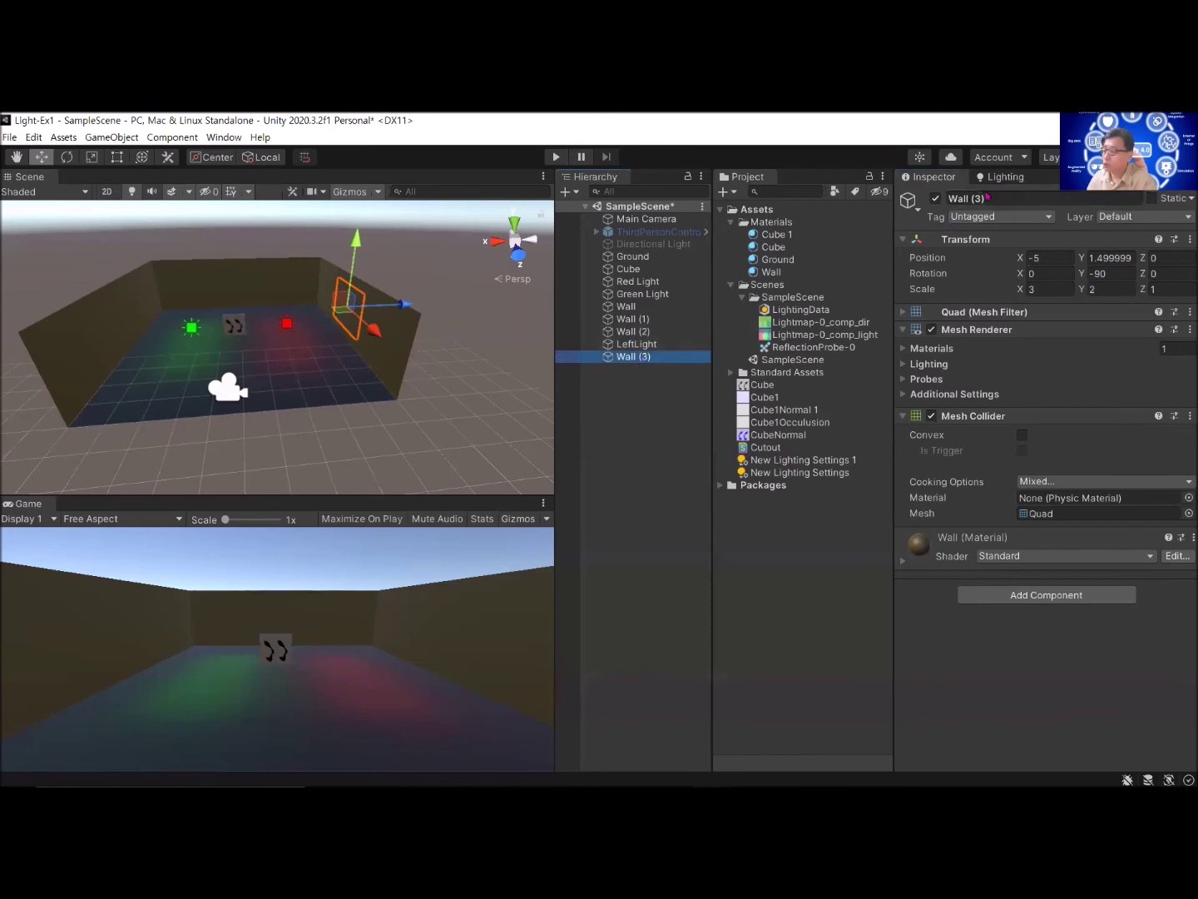
left_click(988, 198)
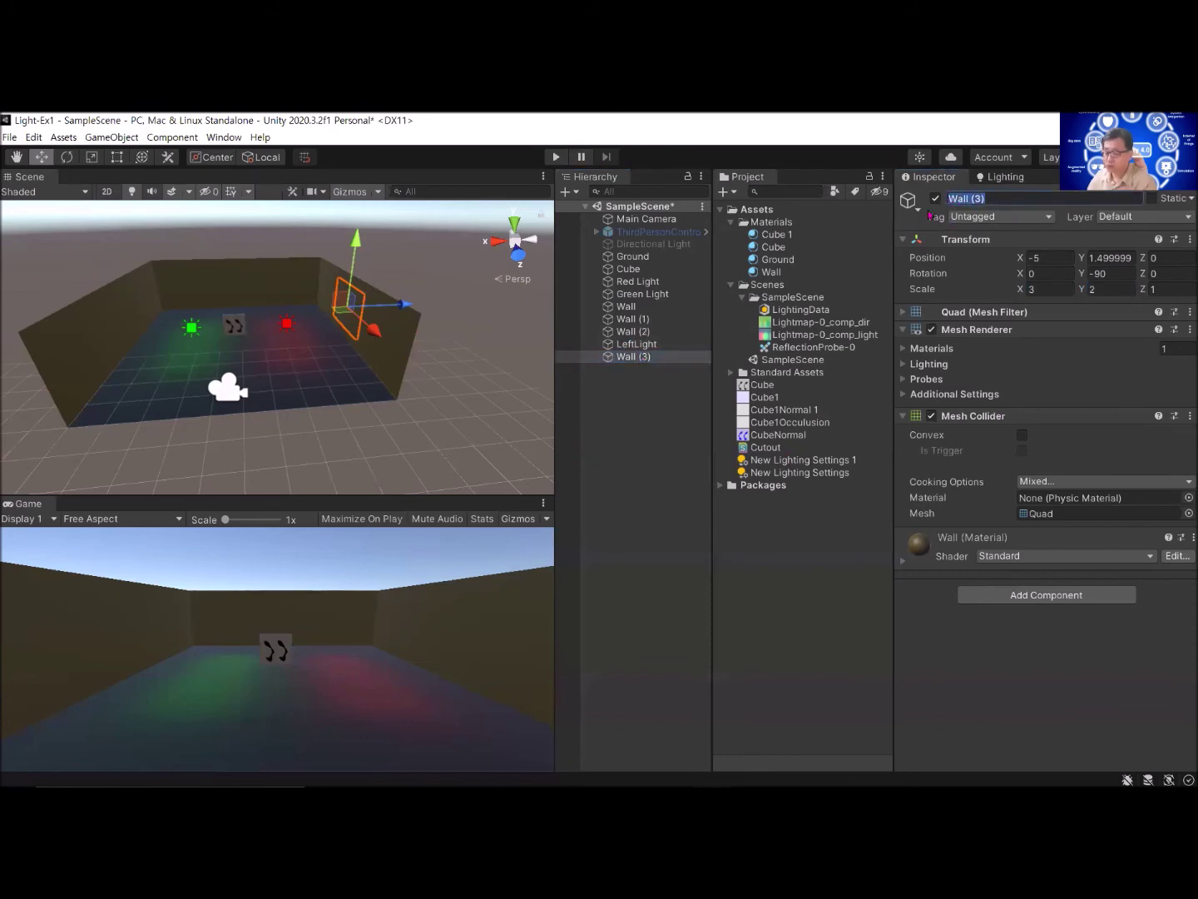
type("Right")
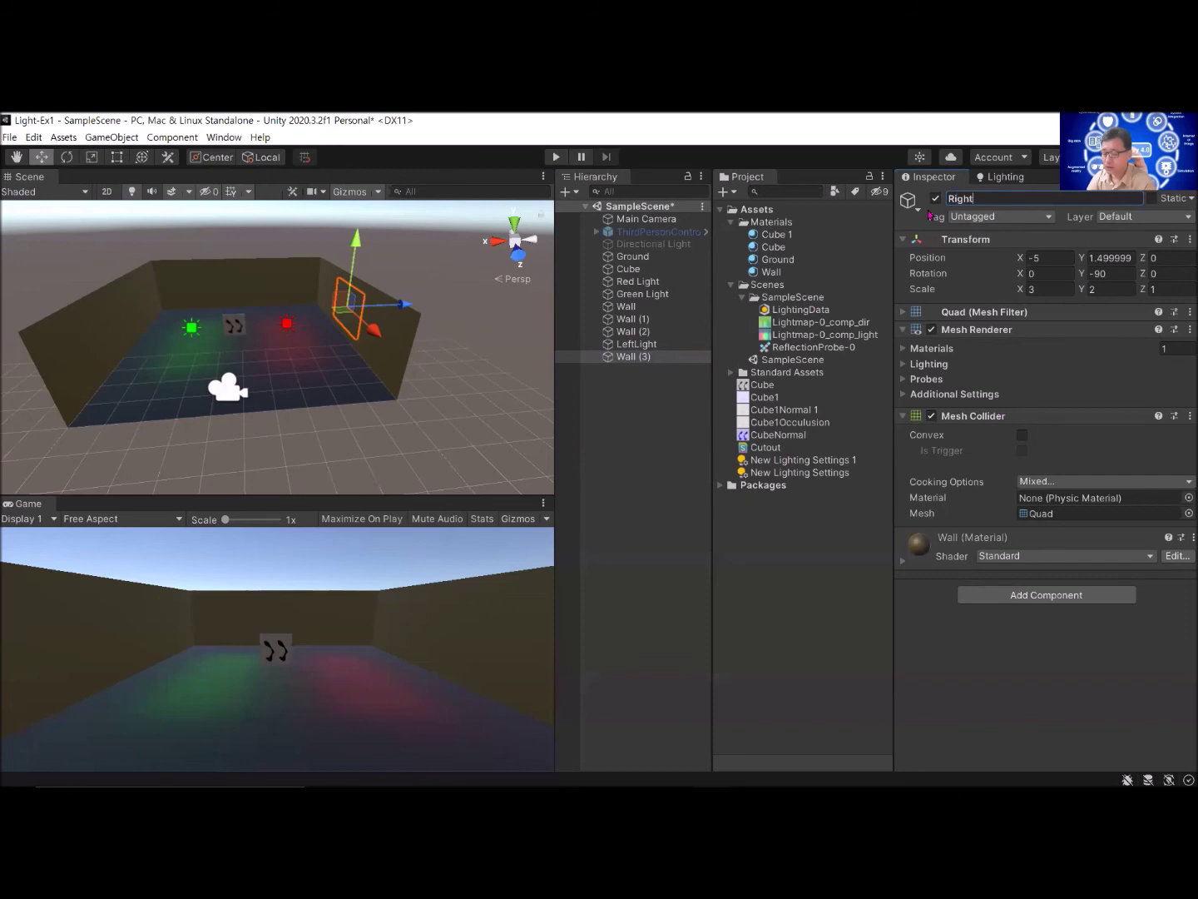
type("Light")
key("Return")
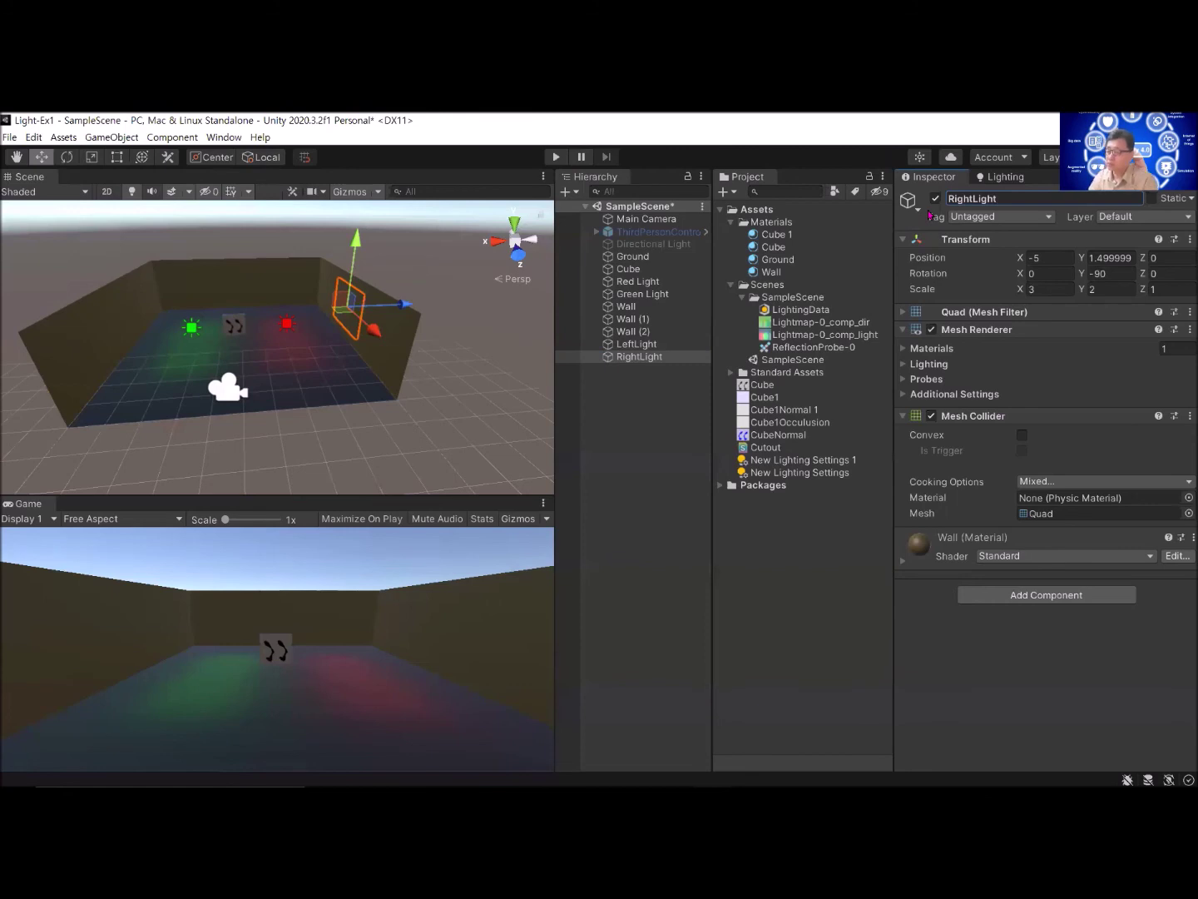
left_click(633, 489)
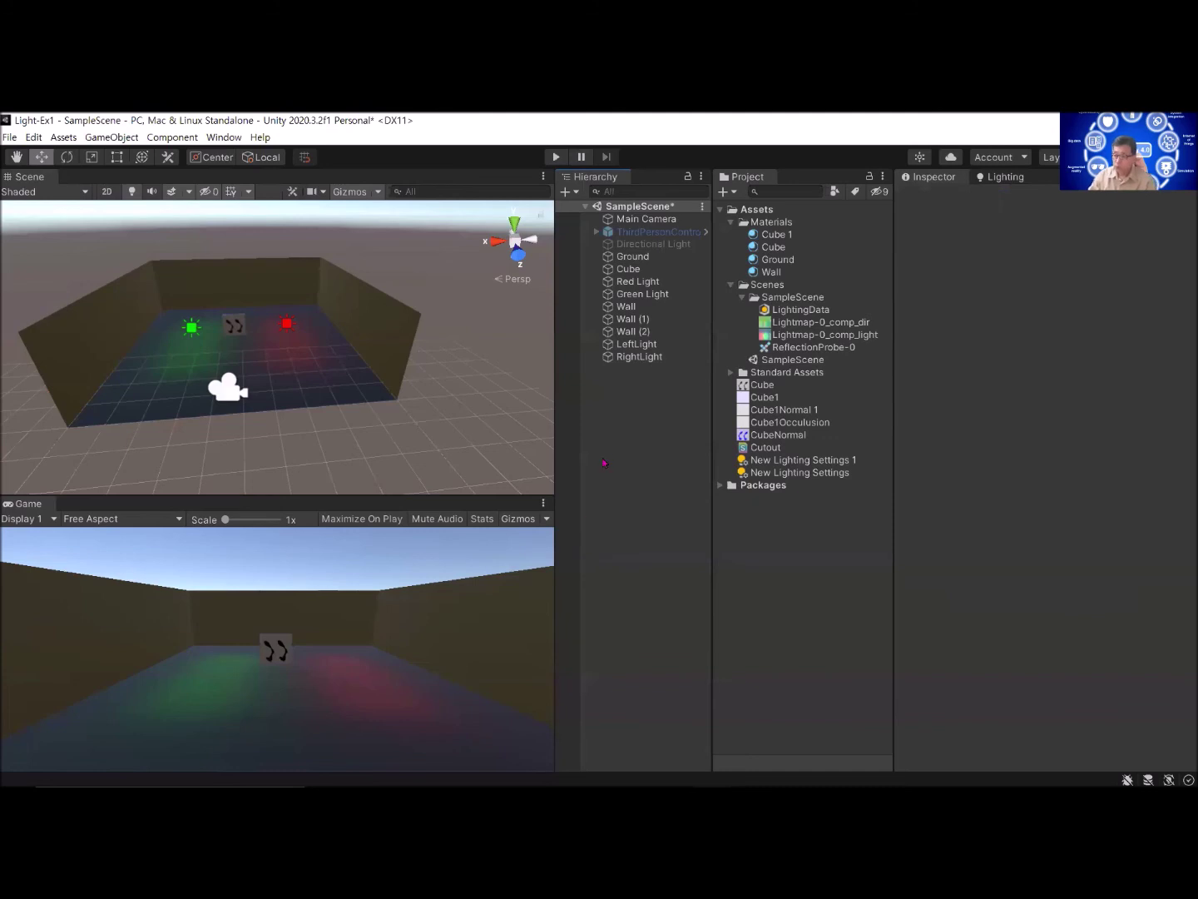
Step: Duplicate the Wall material in the Materials folder and rename the copy as Light
left_click(637, 344)
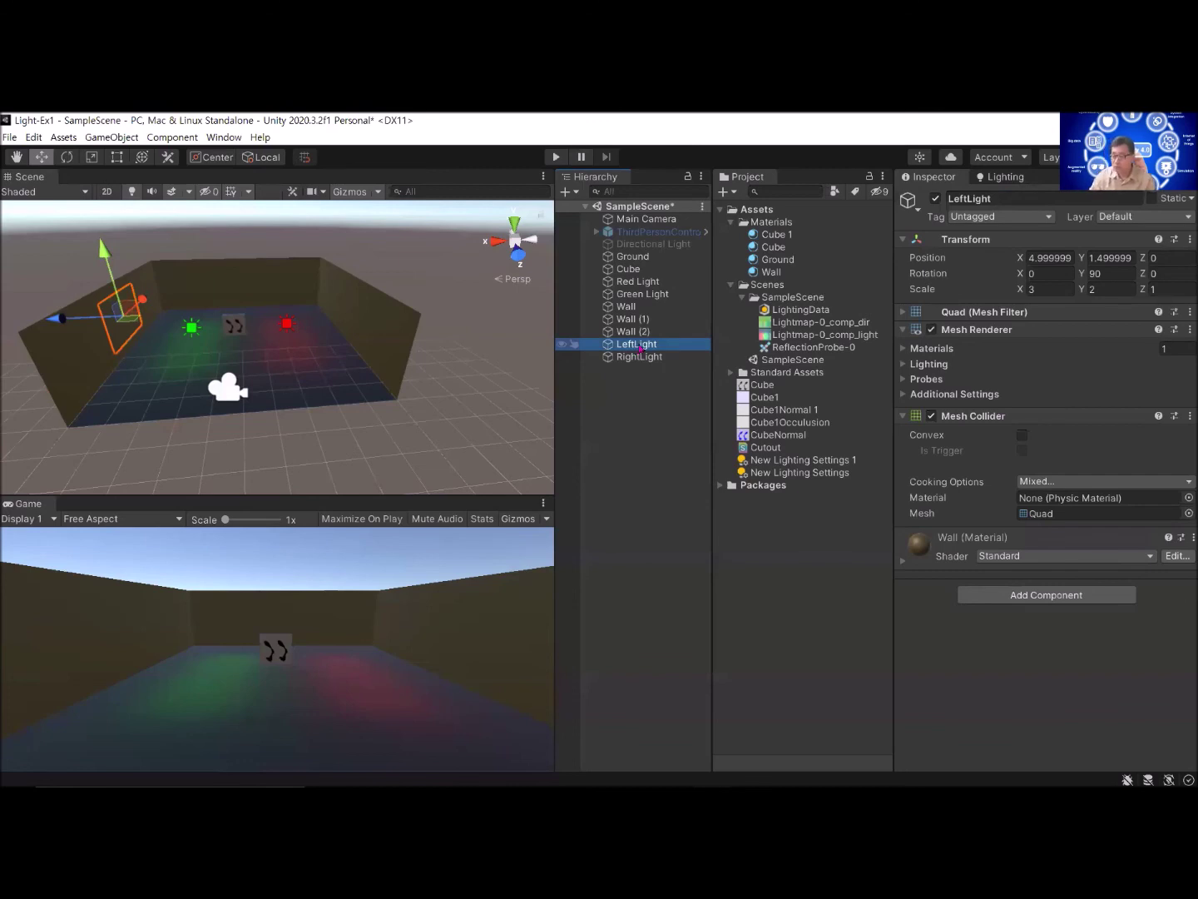
left_click(639, 357)
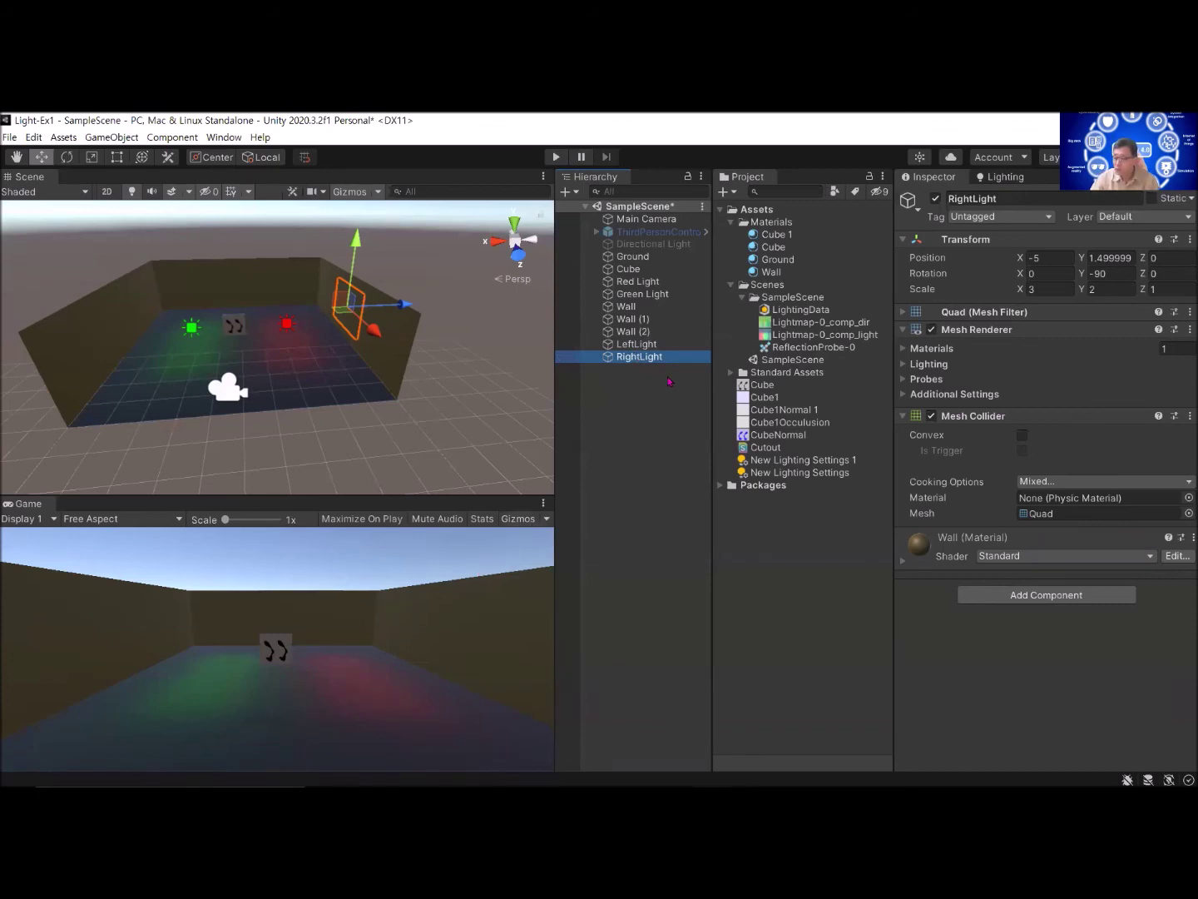
left_click(760, 223)
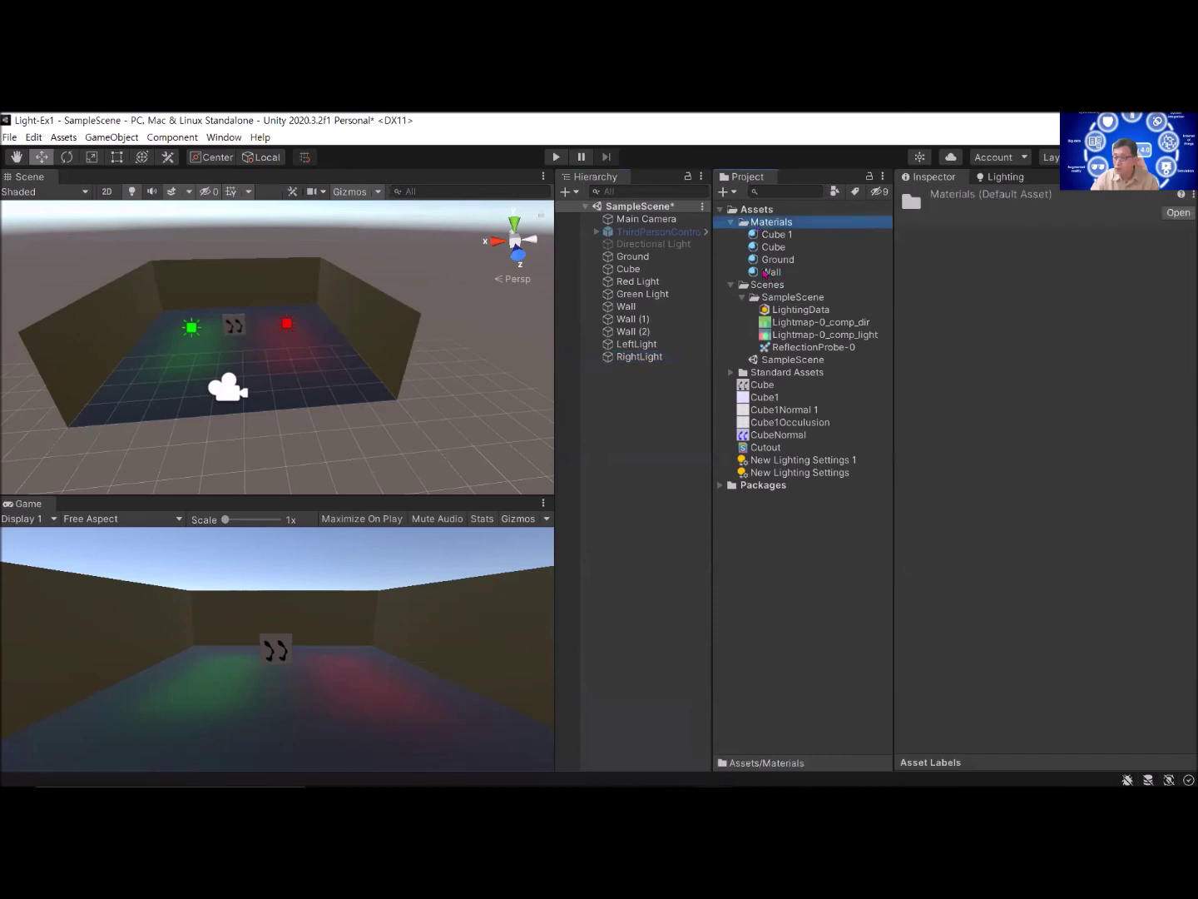
left_click(768, 273)
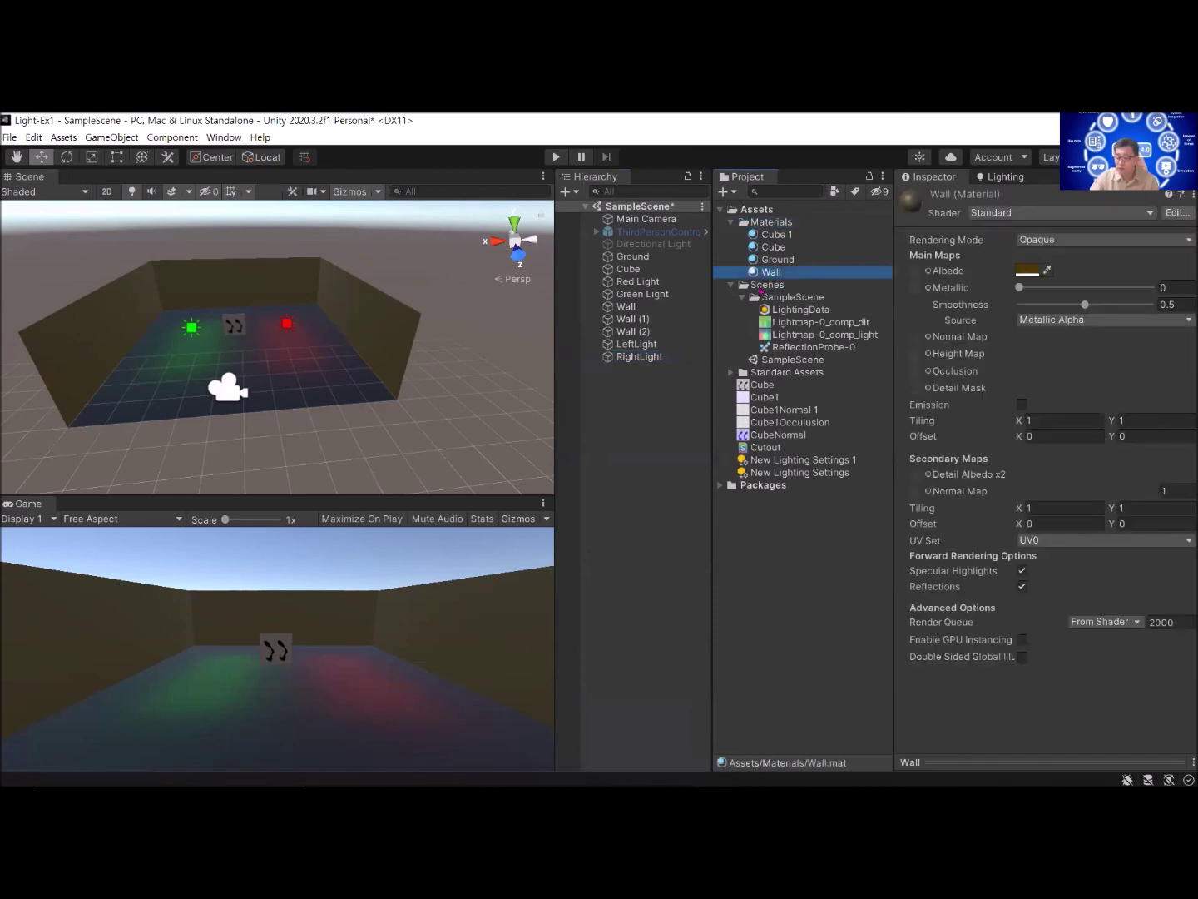
key("ctrl+d")
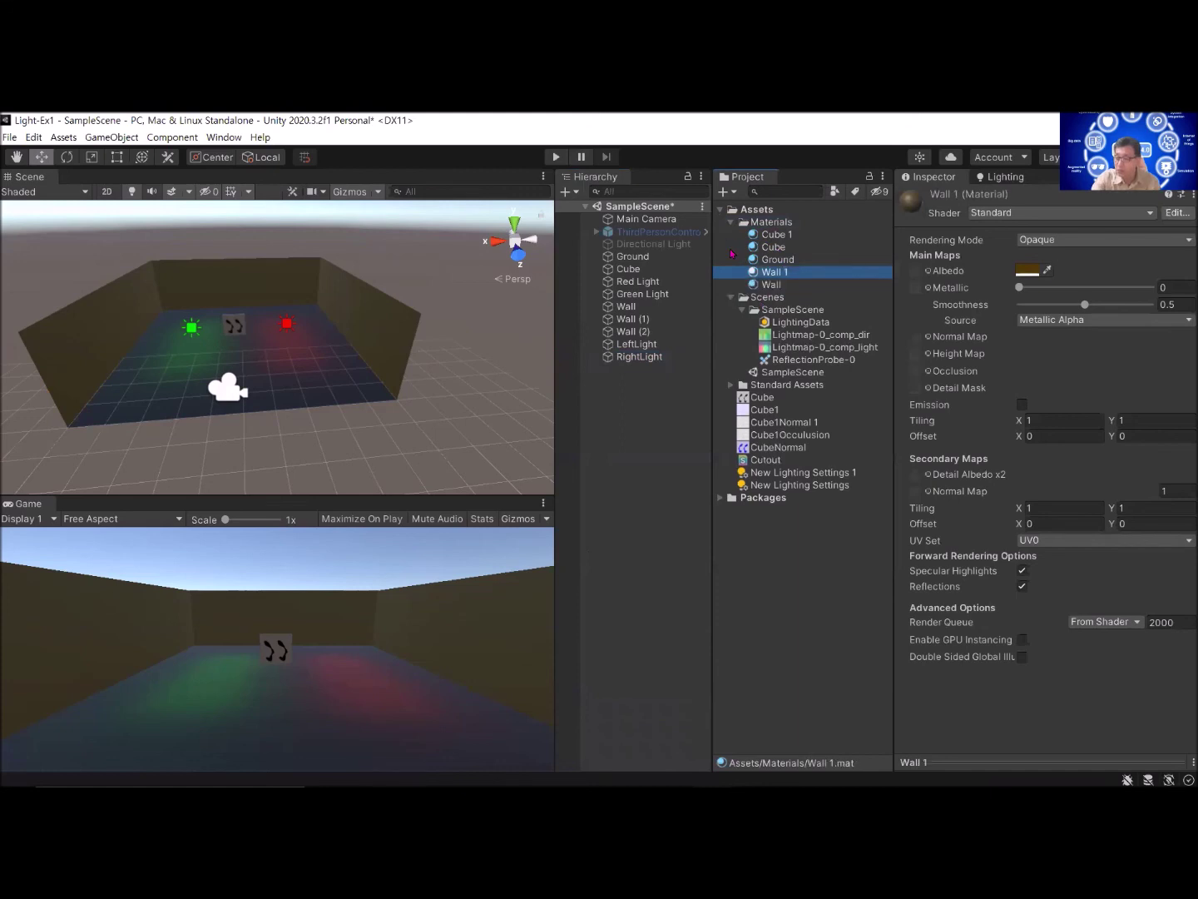
left_click(786, 275)
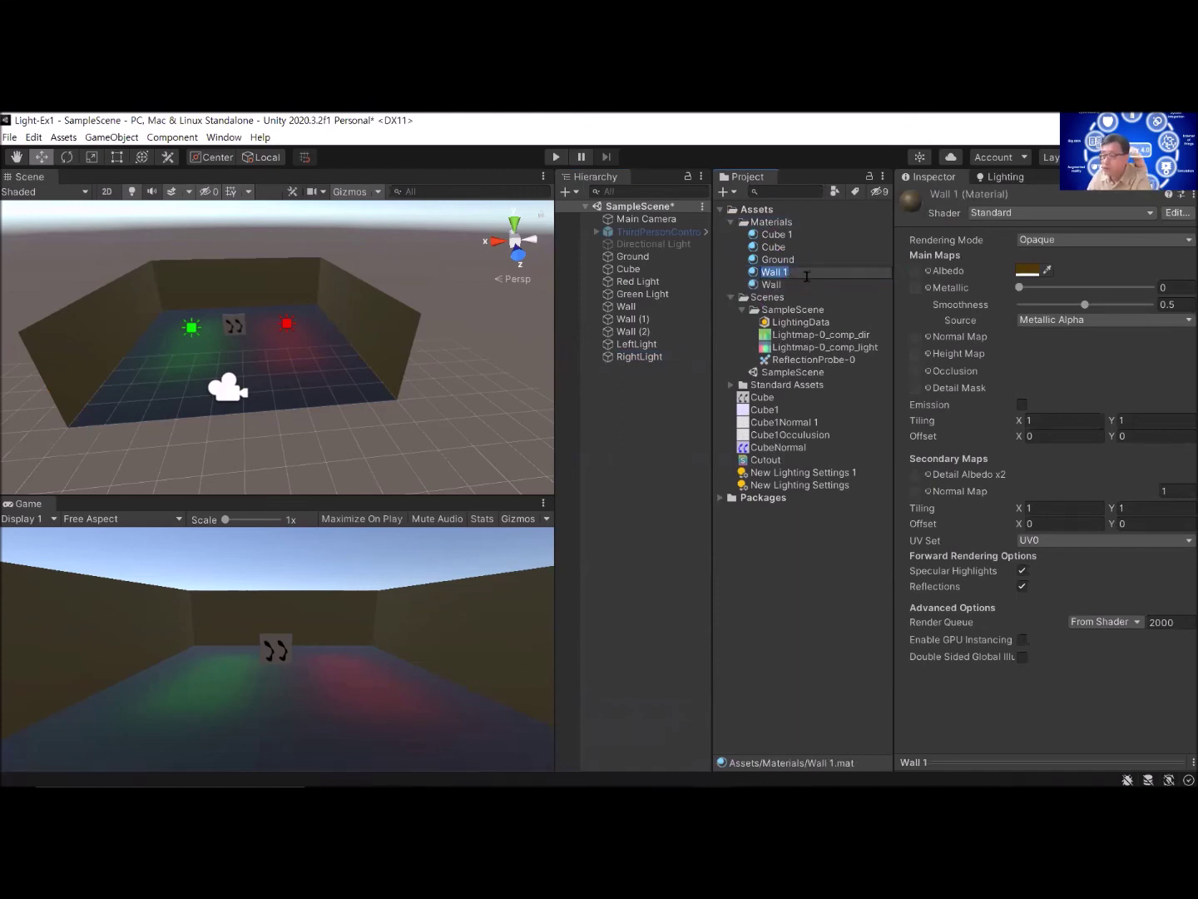
type("Light")
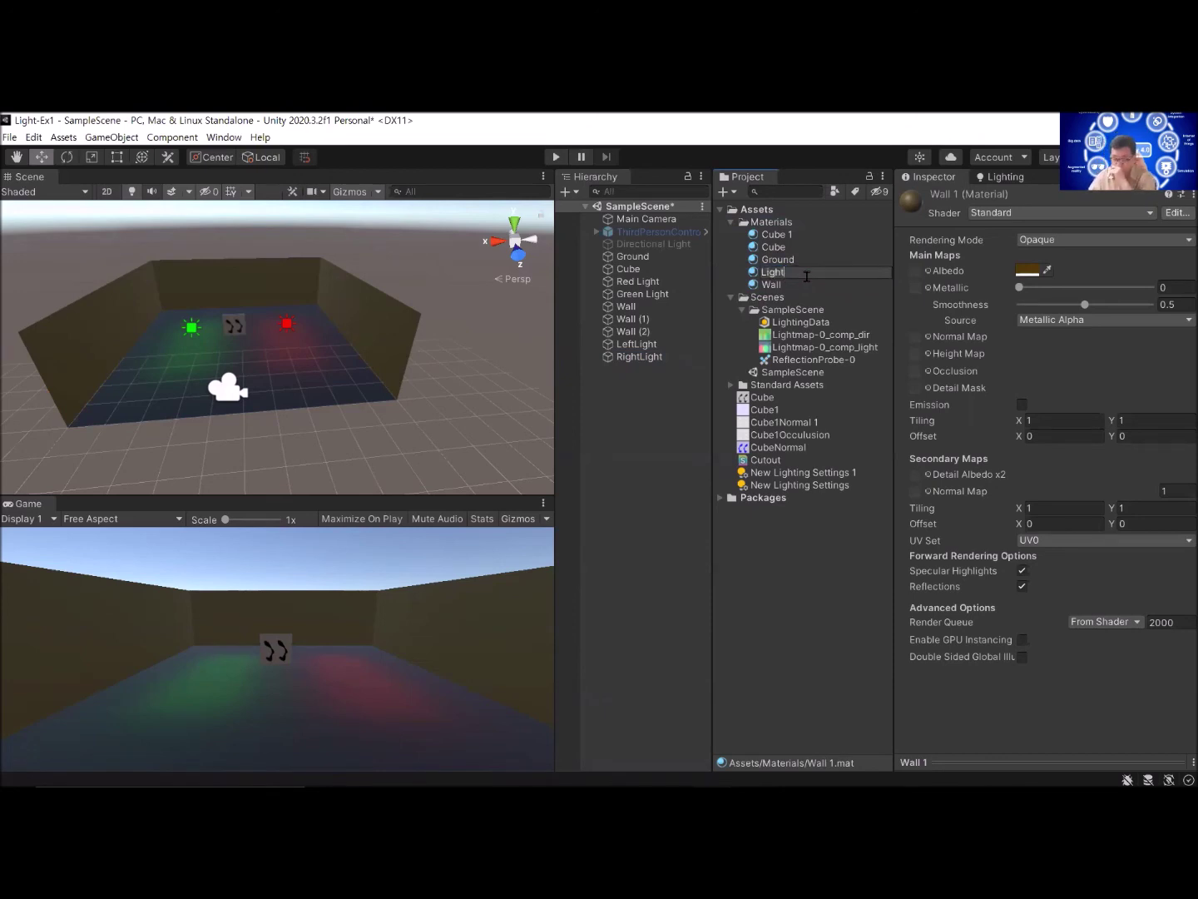
key("Return")
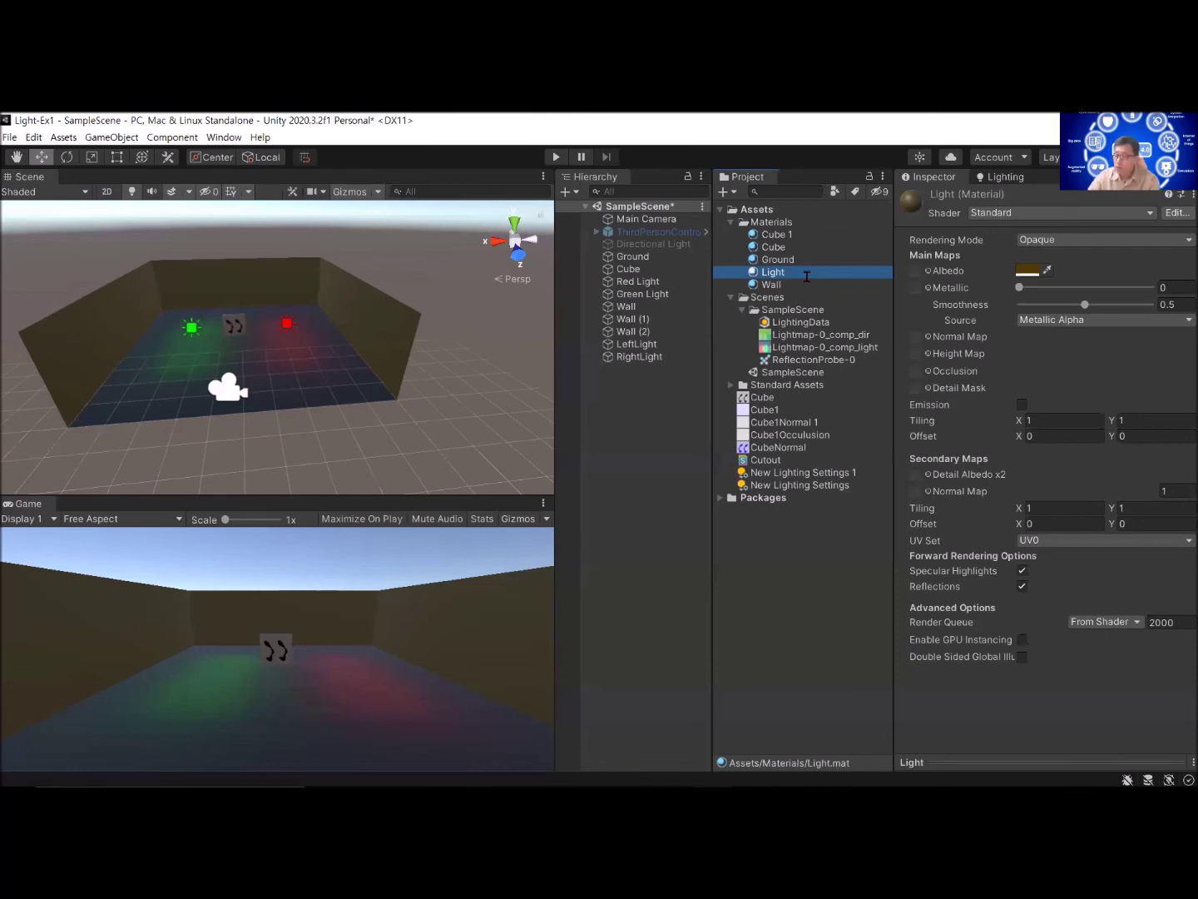
Step: Set the Light material's albedo colour to white (FFFFFF)
left_click(1027, 271)
left_click_drag(1137, 408, 1063, 350)
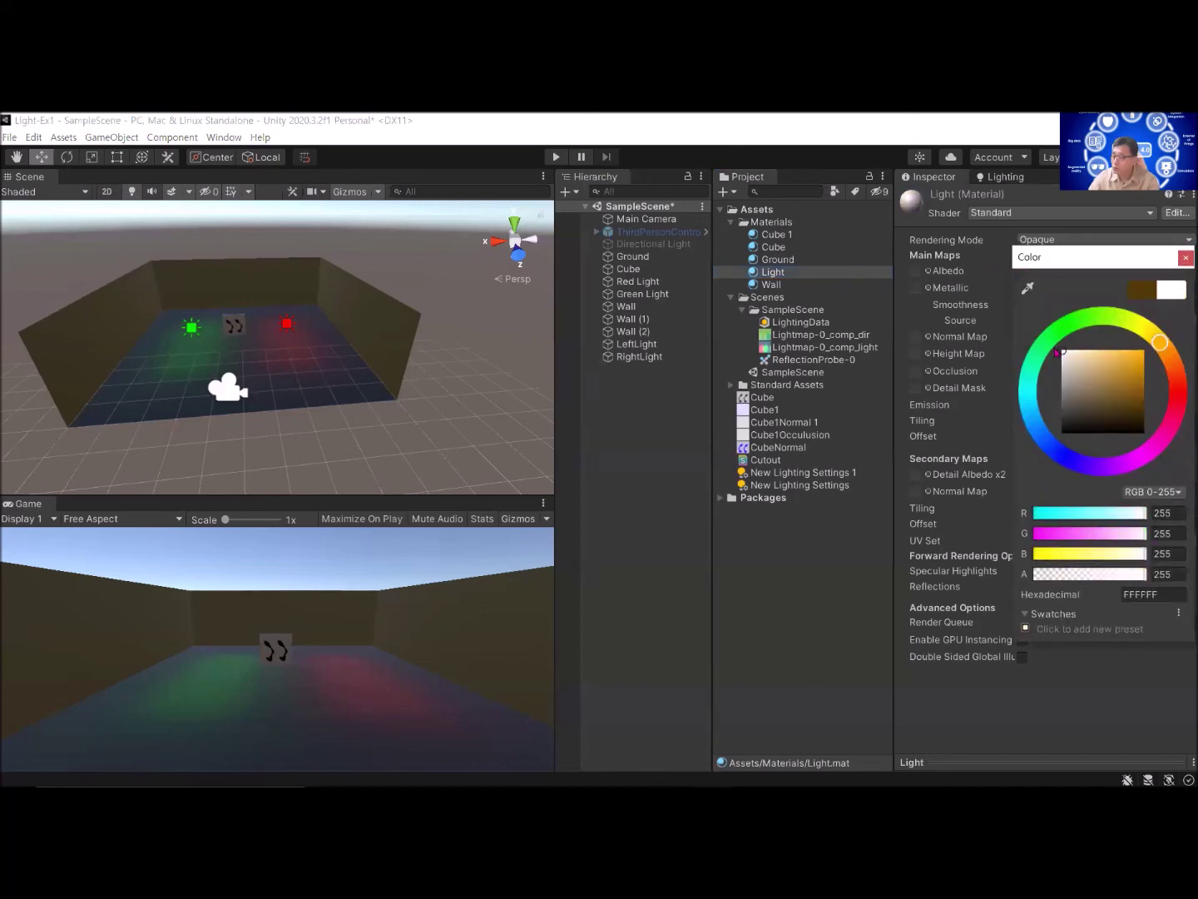
left_click(1186, 257)
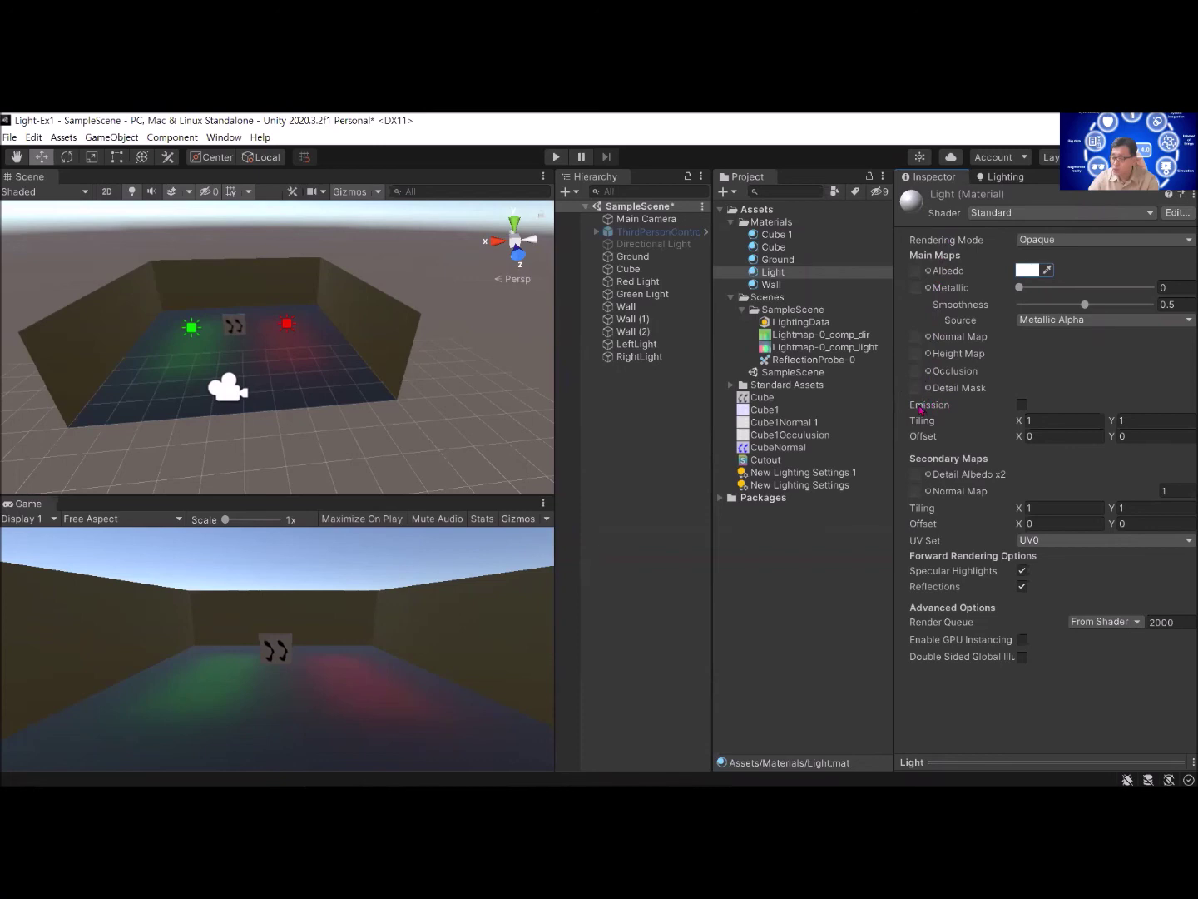
Step: Enable emission on the Light material and set its emission colour to a soft orange, about RGB 164, 84, 55
left_click(1022, 405)
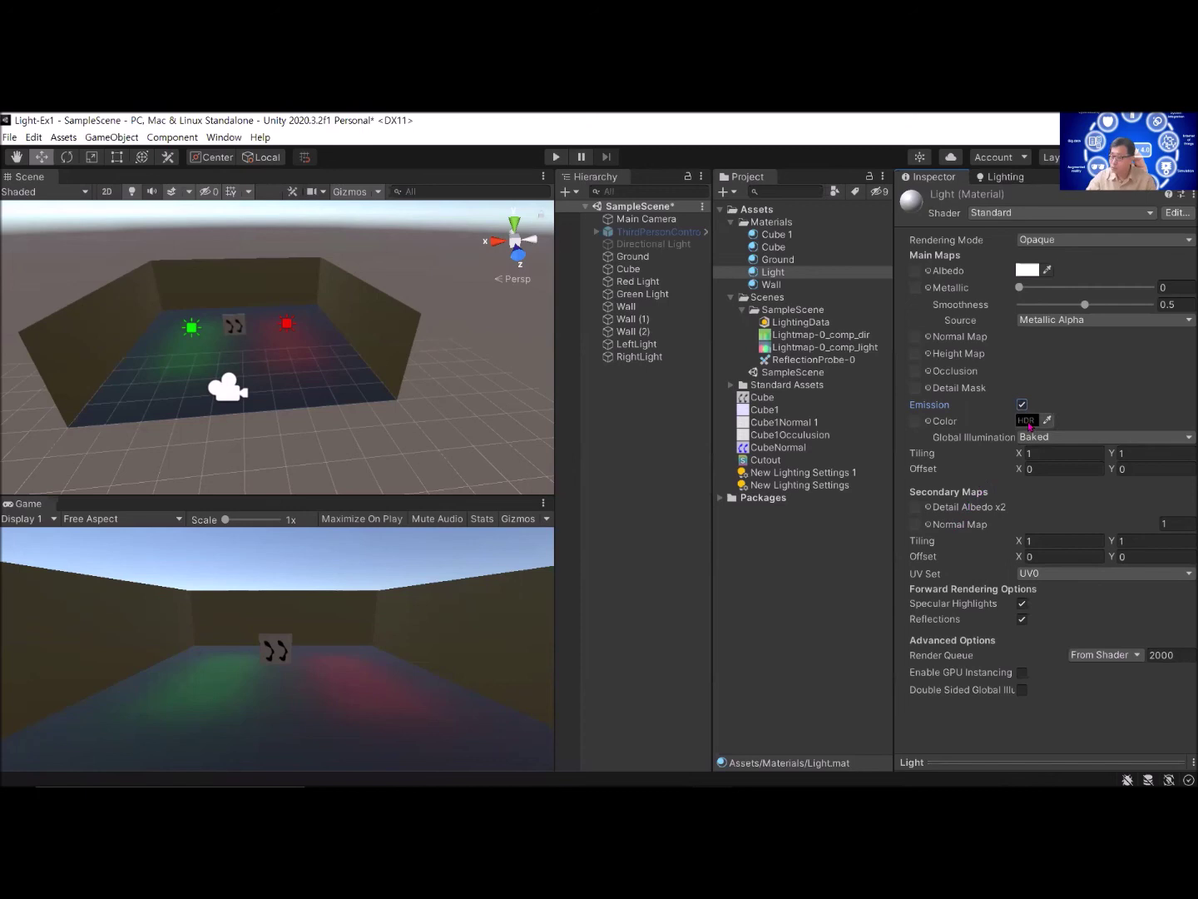
left_click(1030, 422)
left_click(1111, 521)
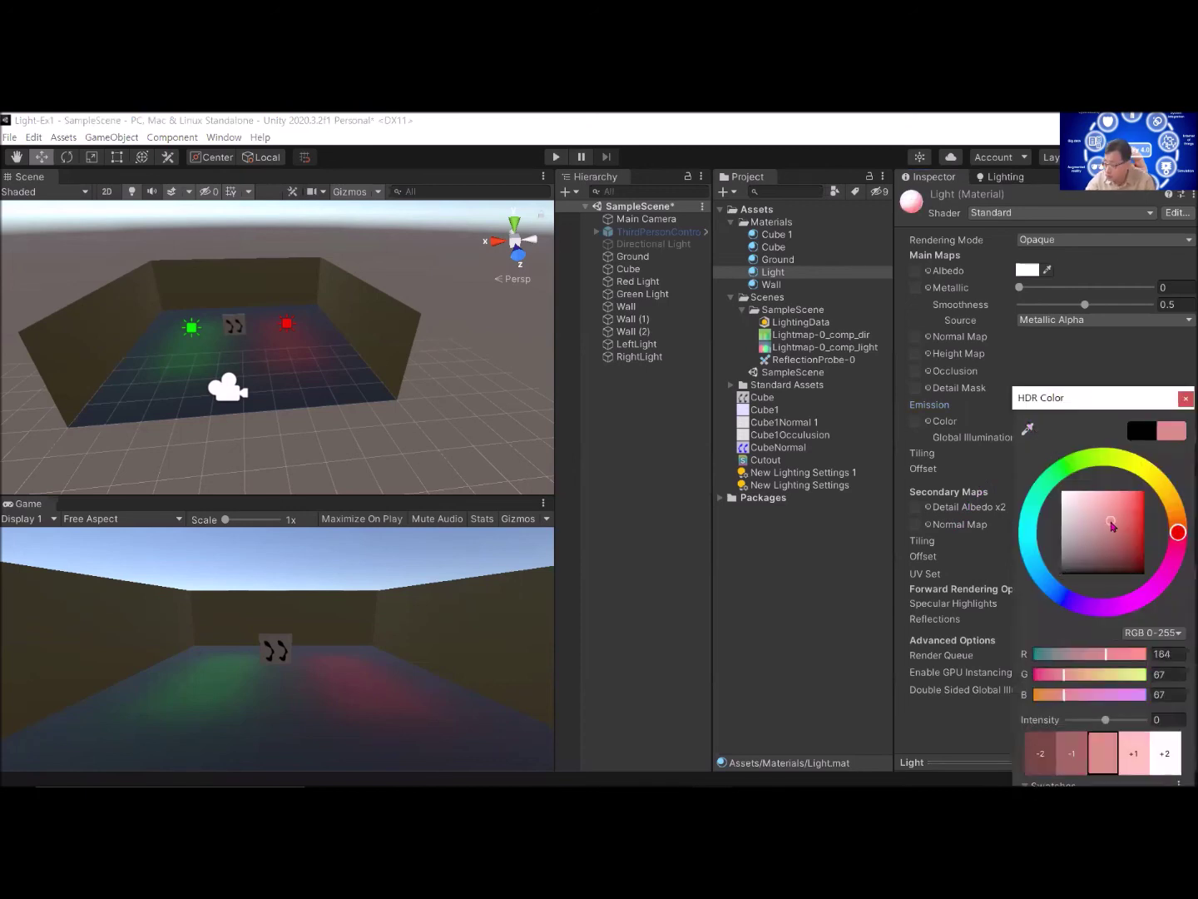
mouse_move(1111, 522)
left_mouse_down()
mouse_move(1177, 522)
mouse_move(1175, 512)
left_mouse_up()
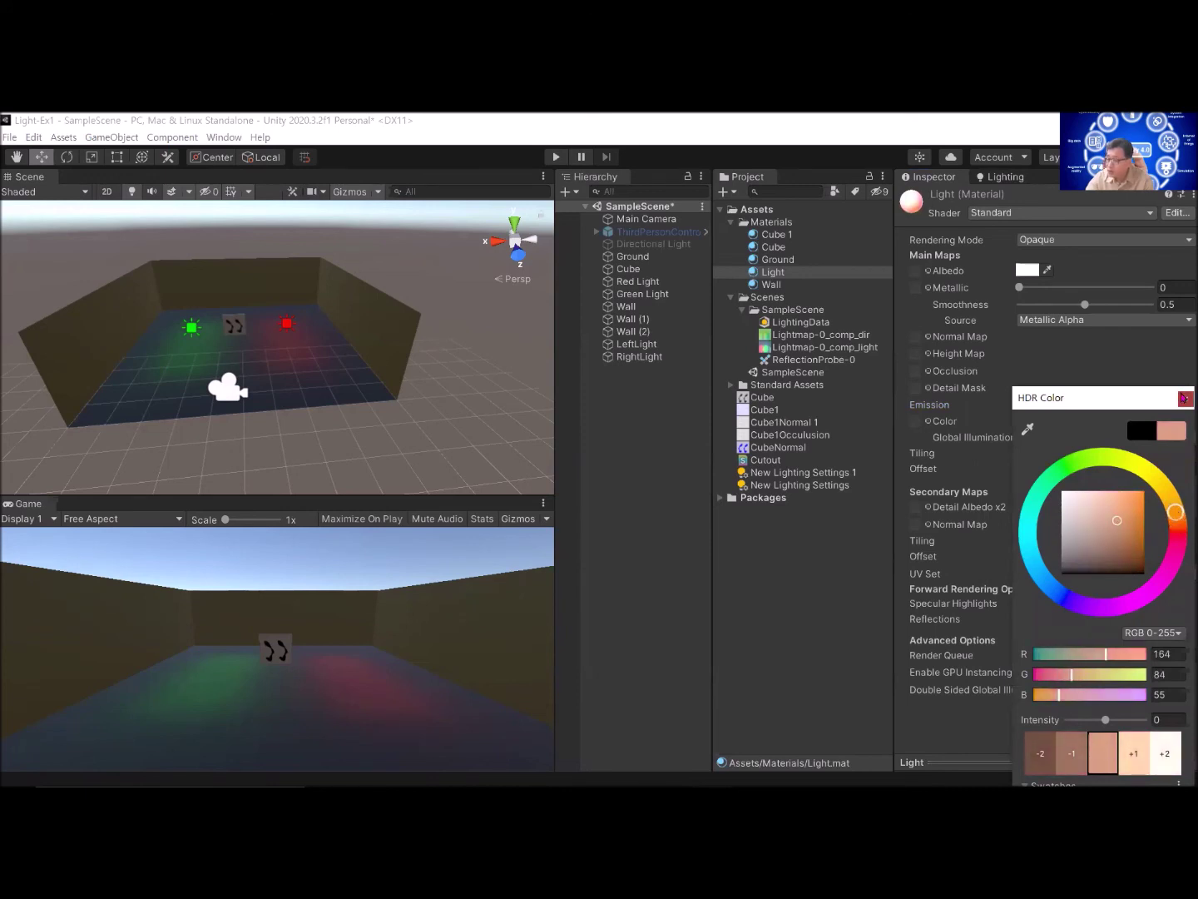
left_click(1184, 396)
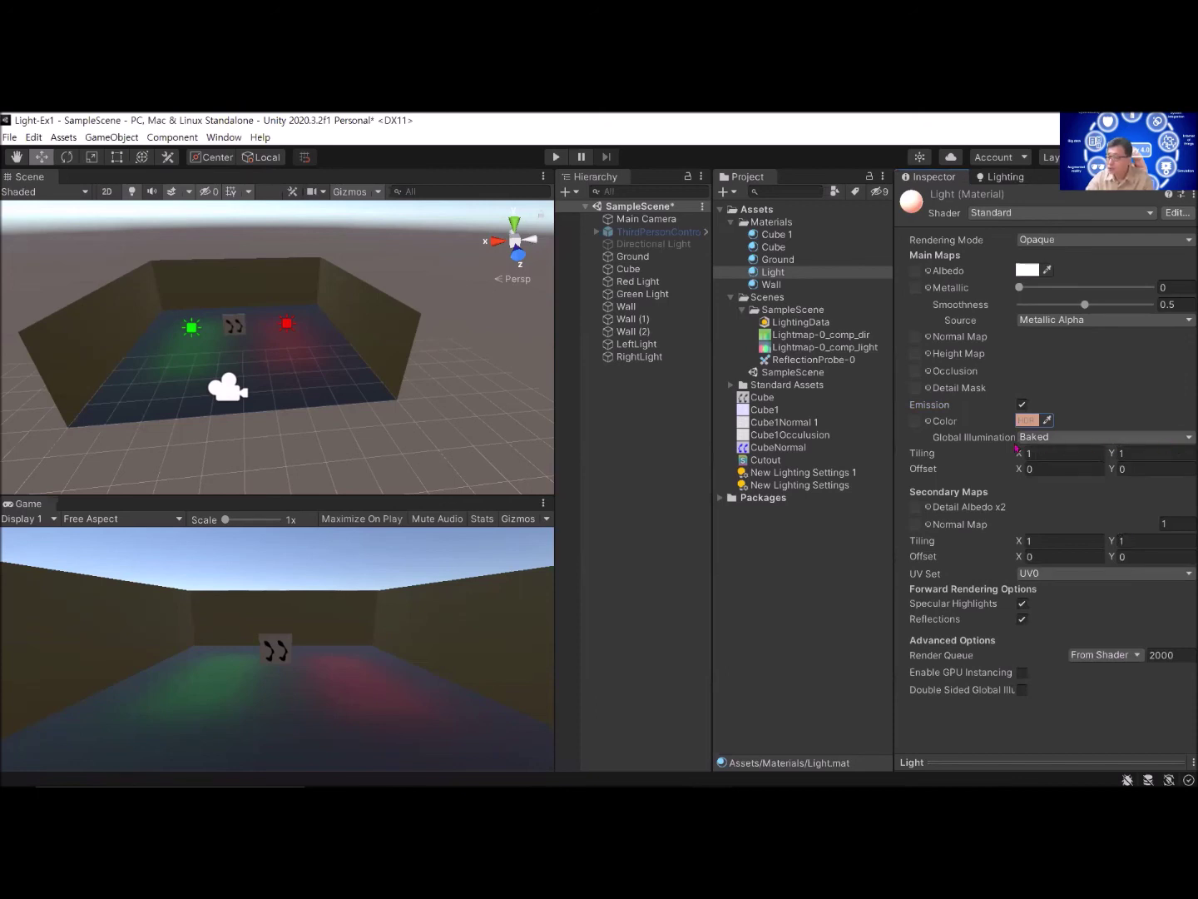
left_click(1131, 441)
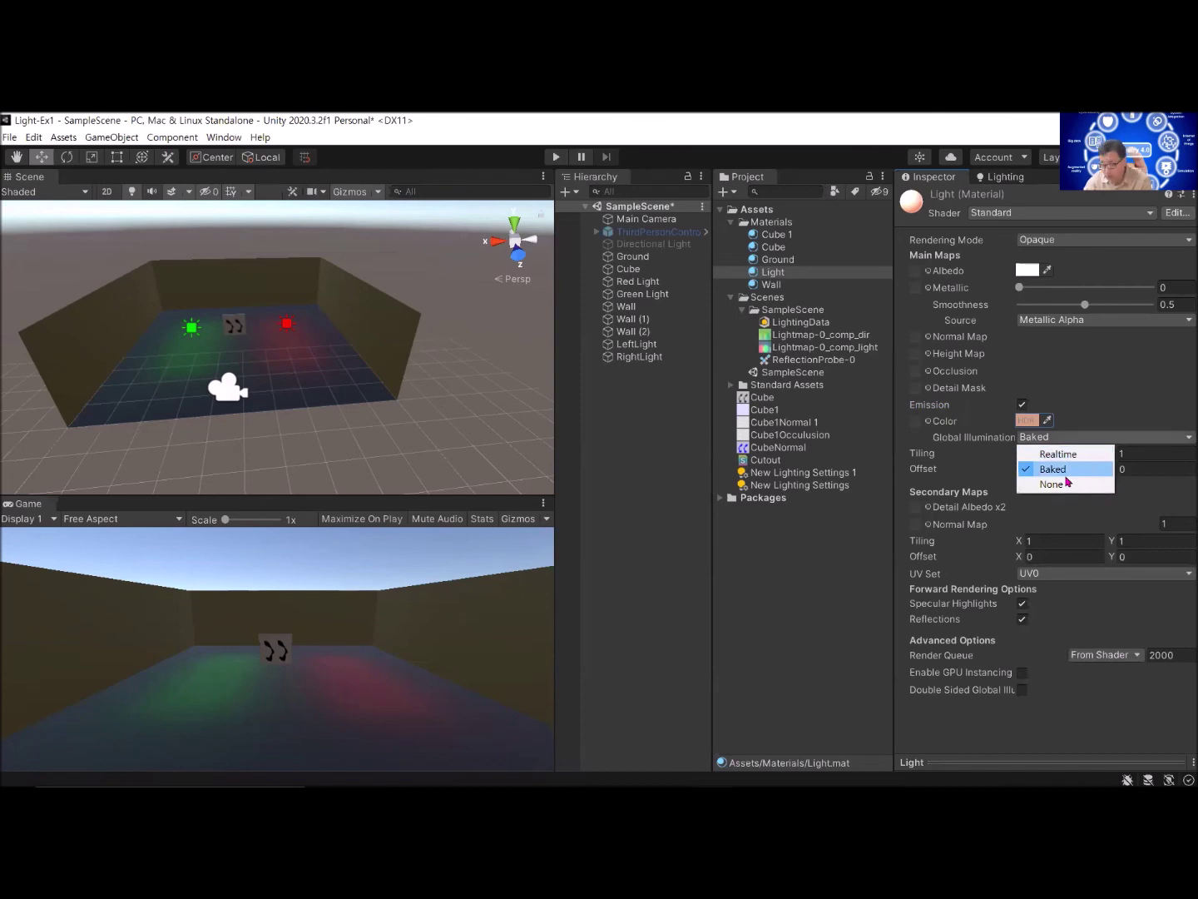
left_click(1067, 456)
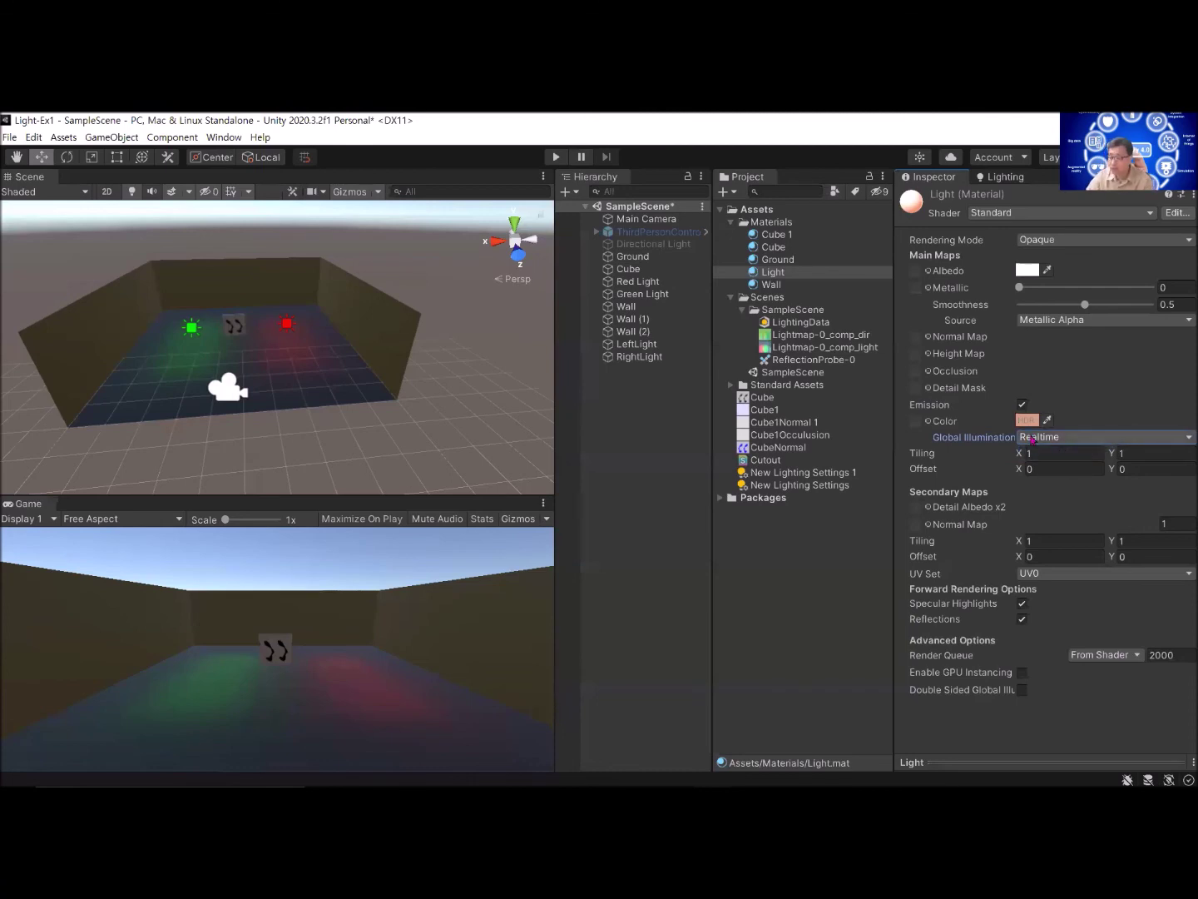
left_click(1115, 441)
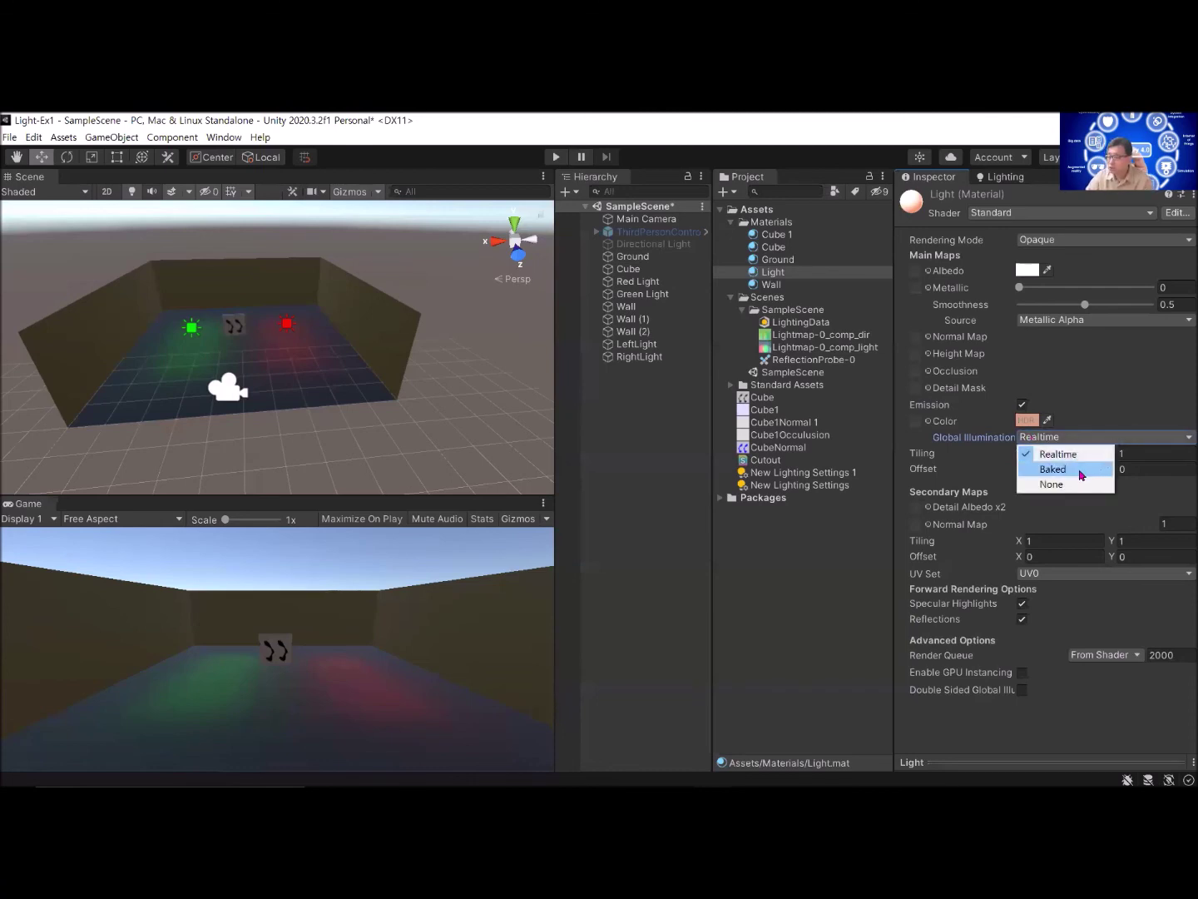
left_click(1081, 473)
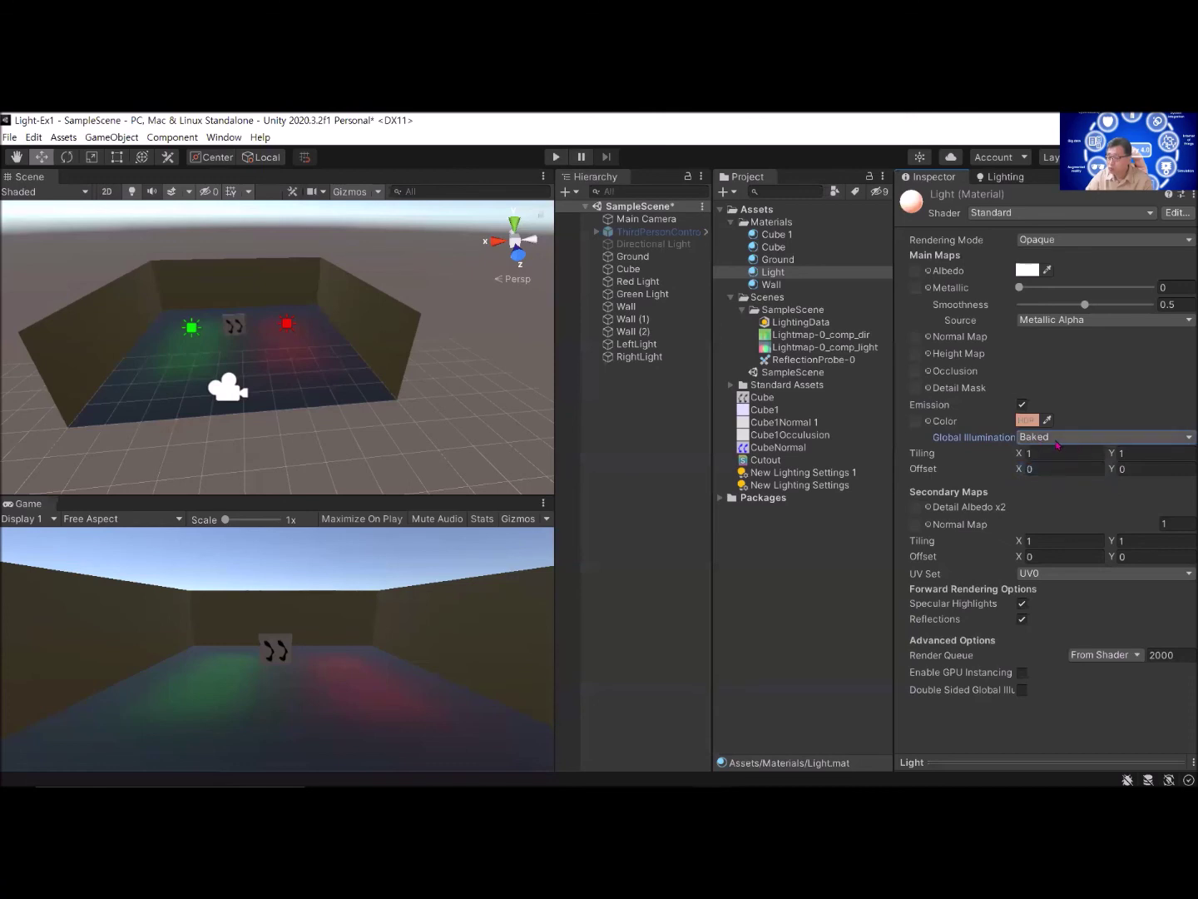
Step: Rename the Light material as LeftLight
left_click(813, 276)
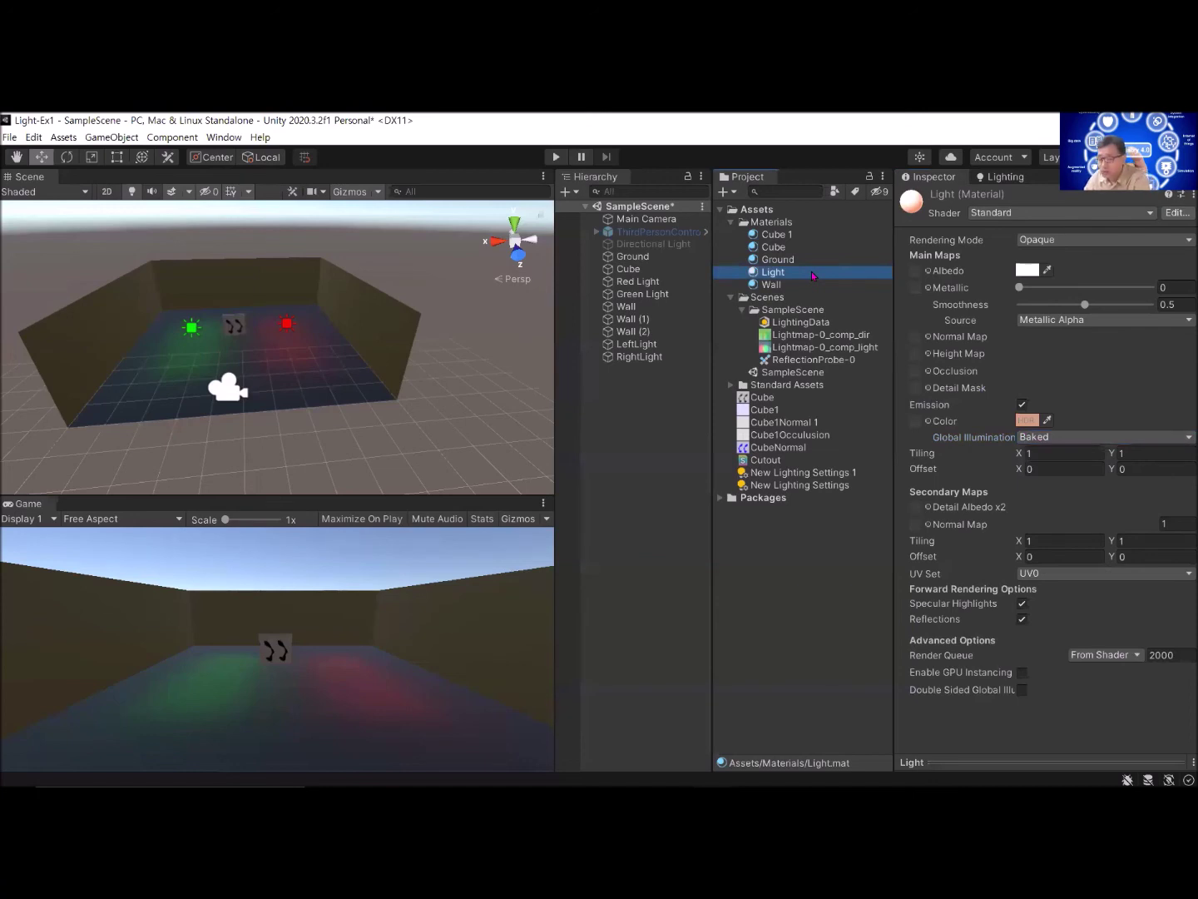
key("F2")
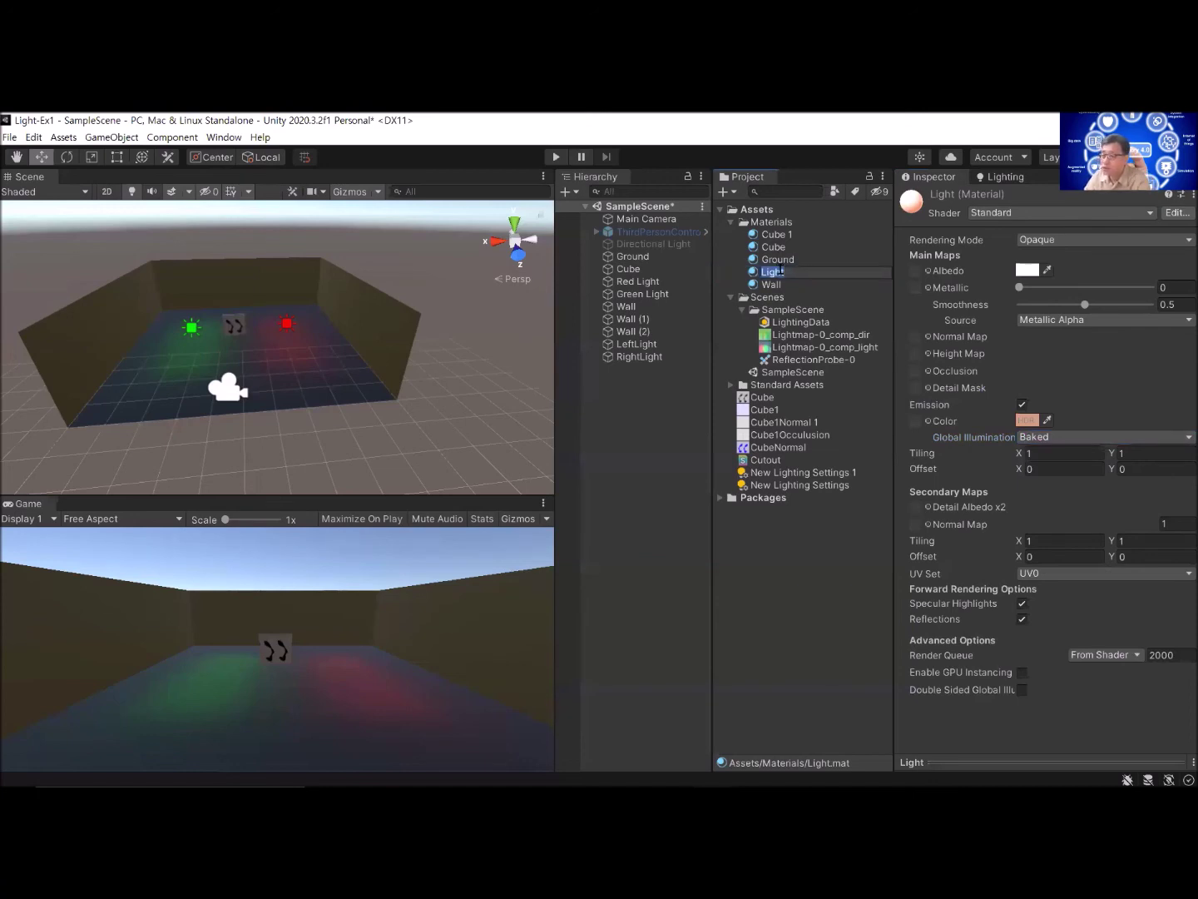
key("Escape")
type("Left")
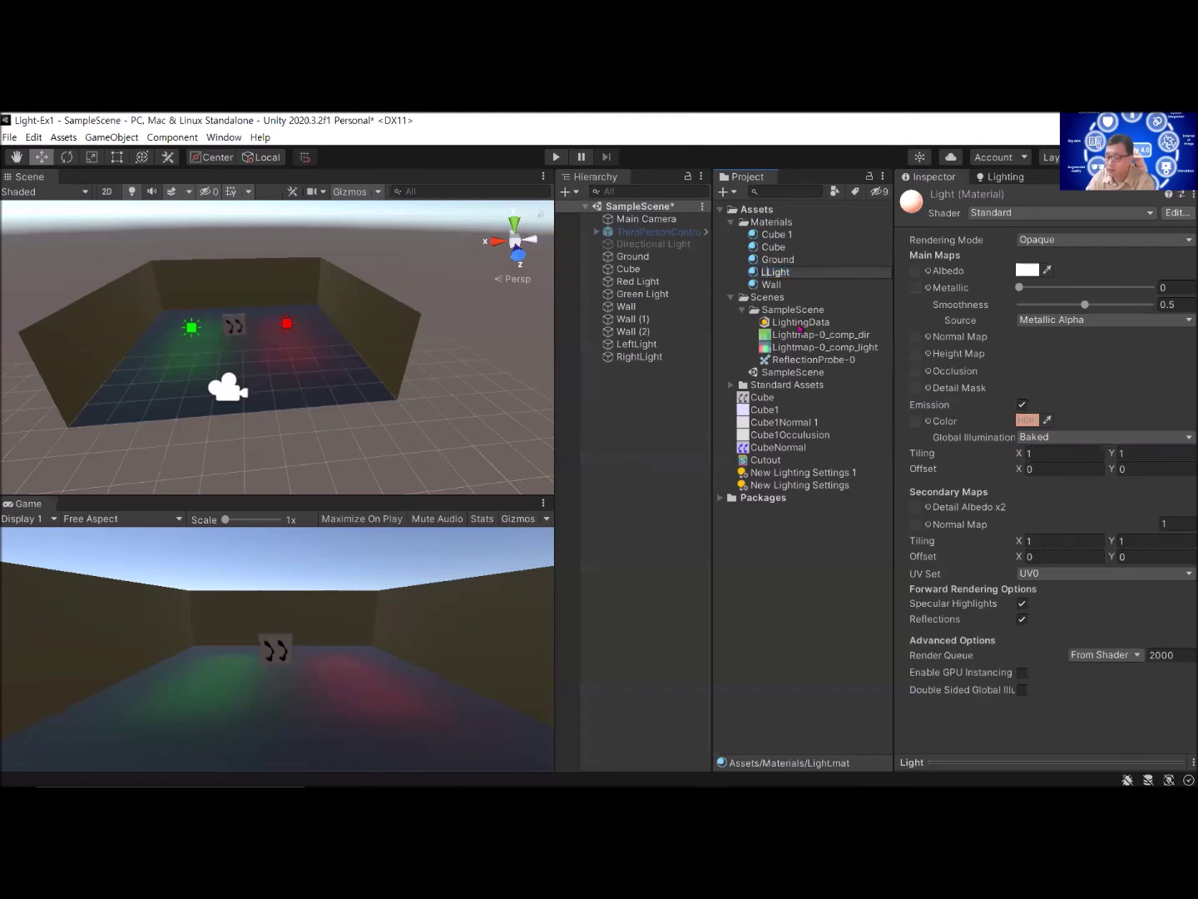
key("Return")
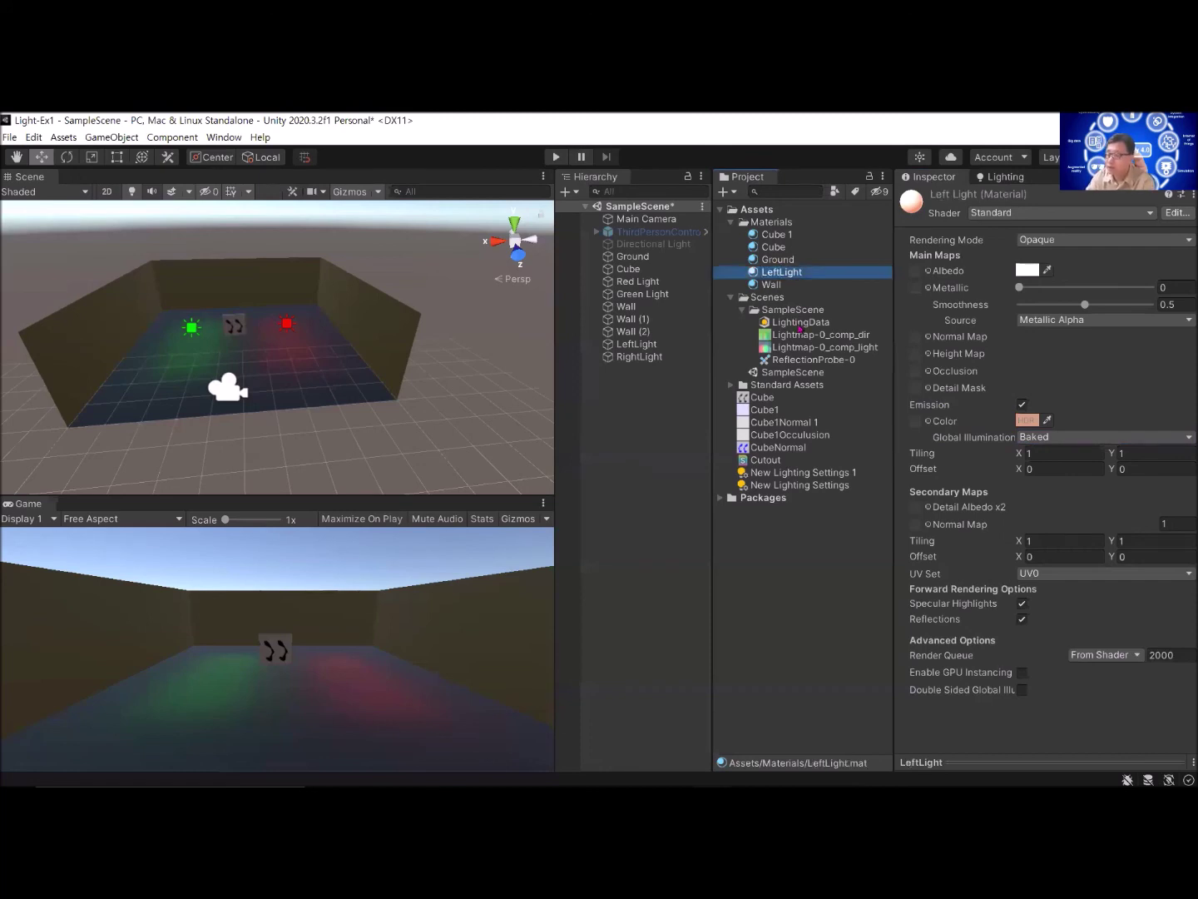
Step: Duplicate the LeftLight material in the Materials folder
right_click(815, 275)
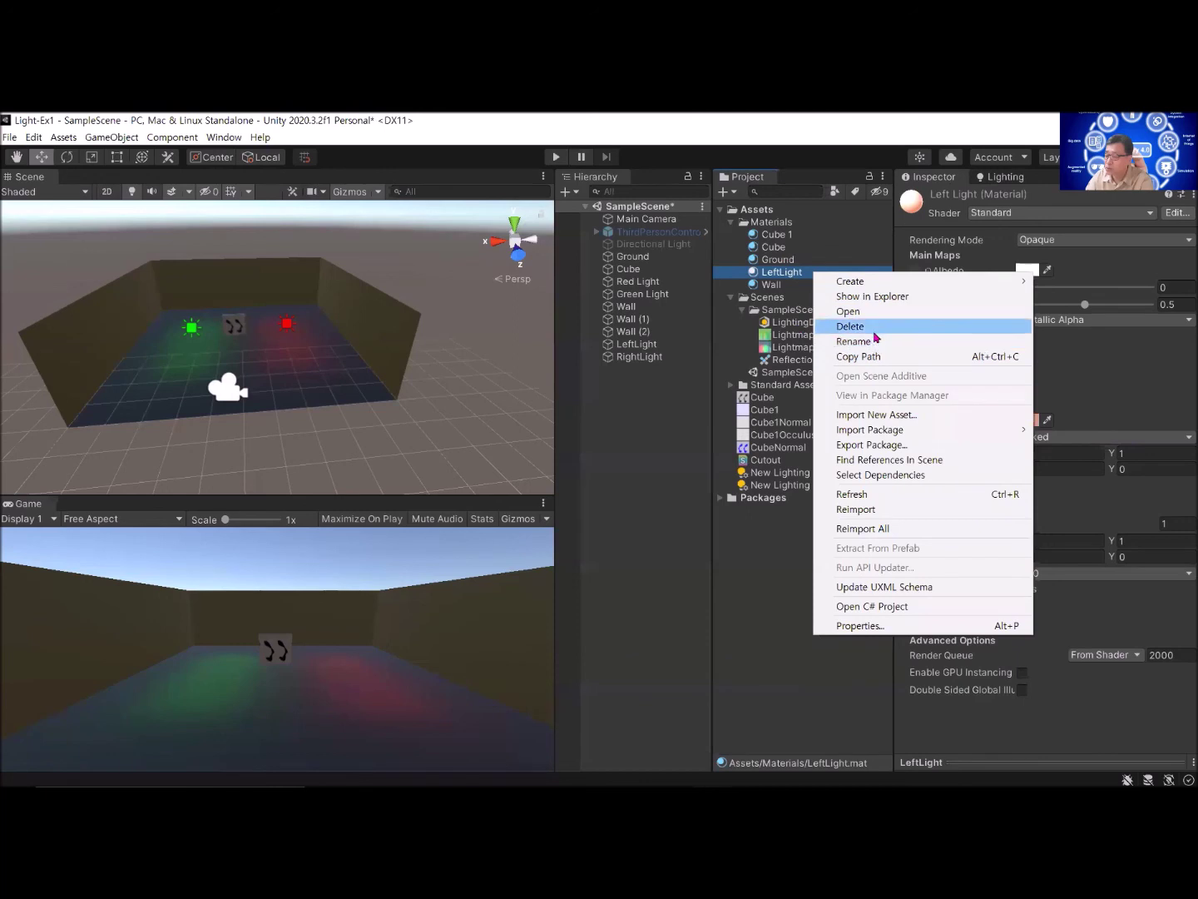
left_click(775, 272)
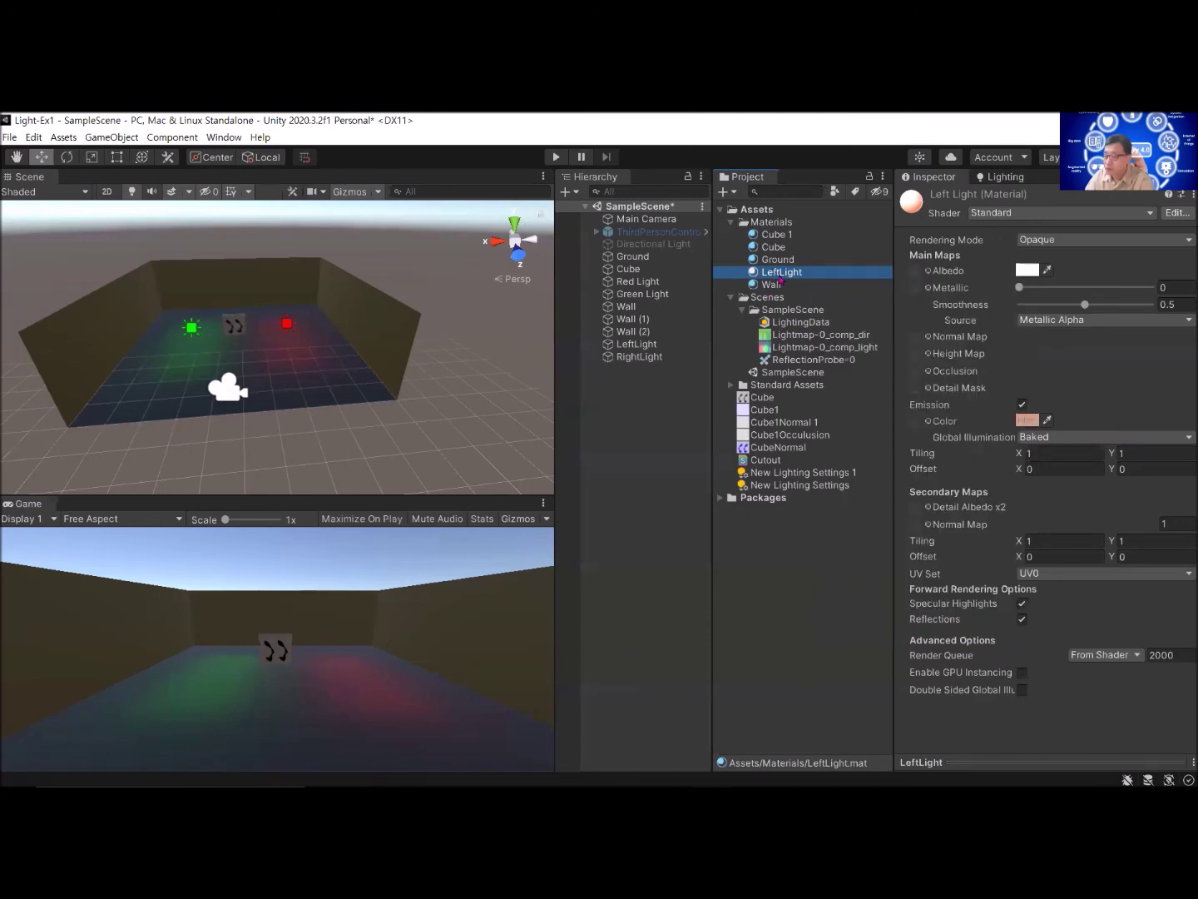
left_click(778, 274)
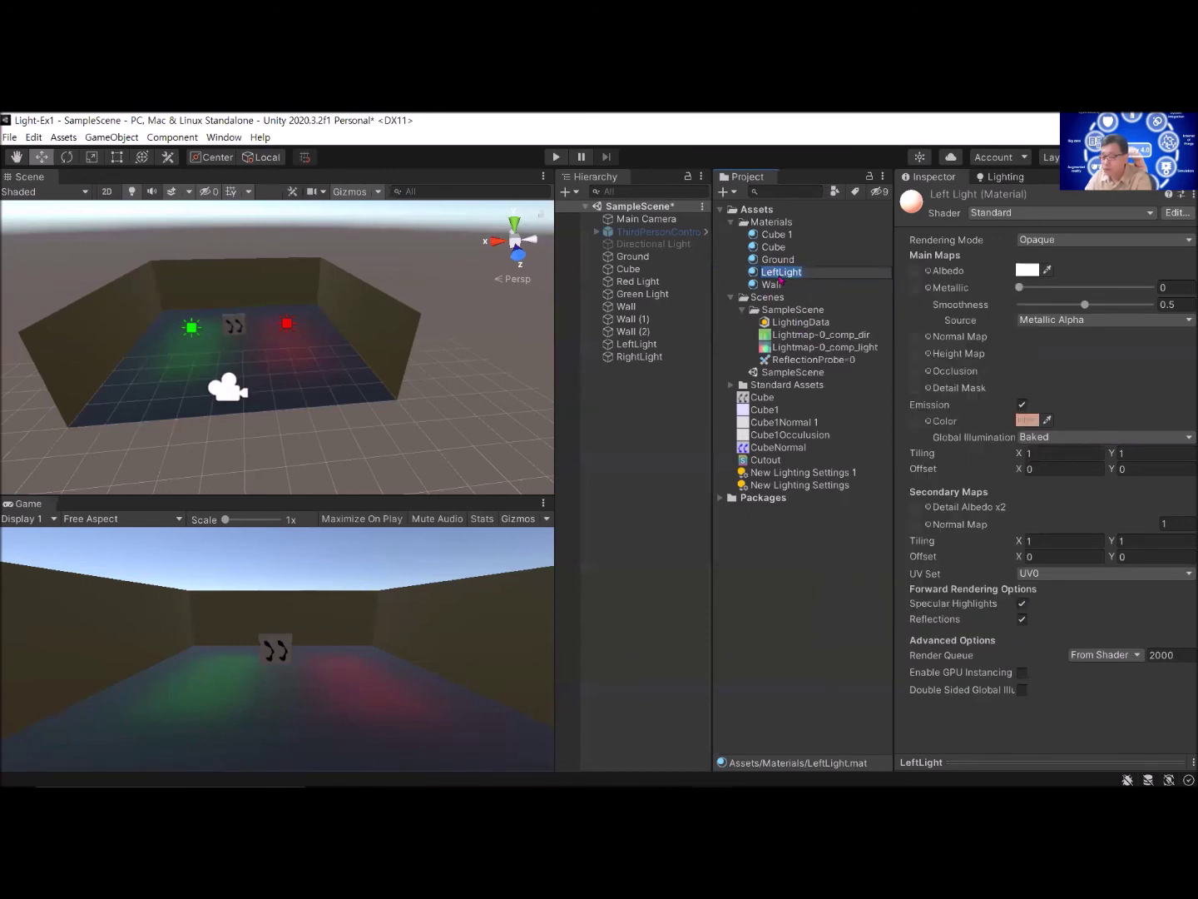
key("ctrl+d")
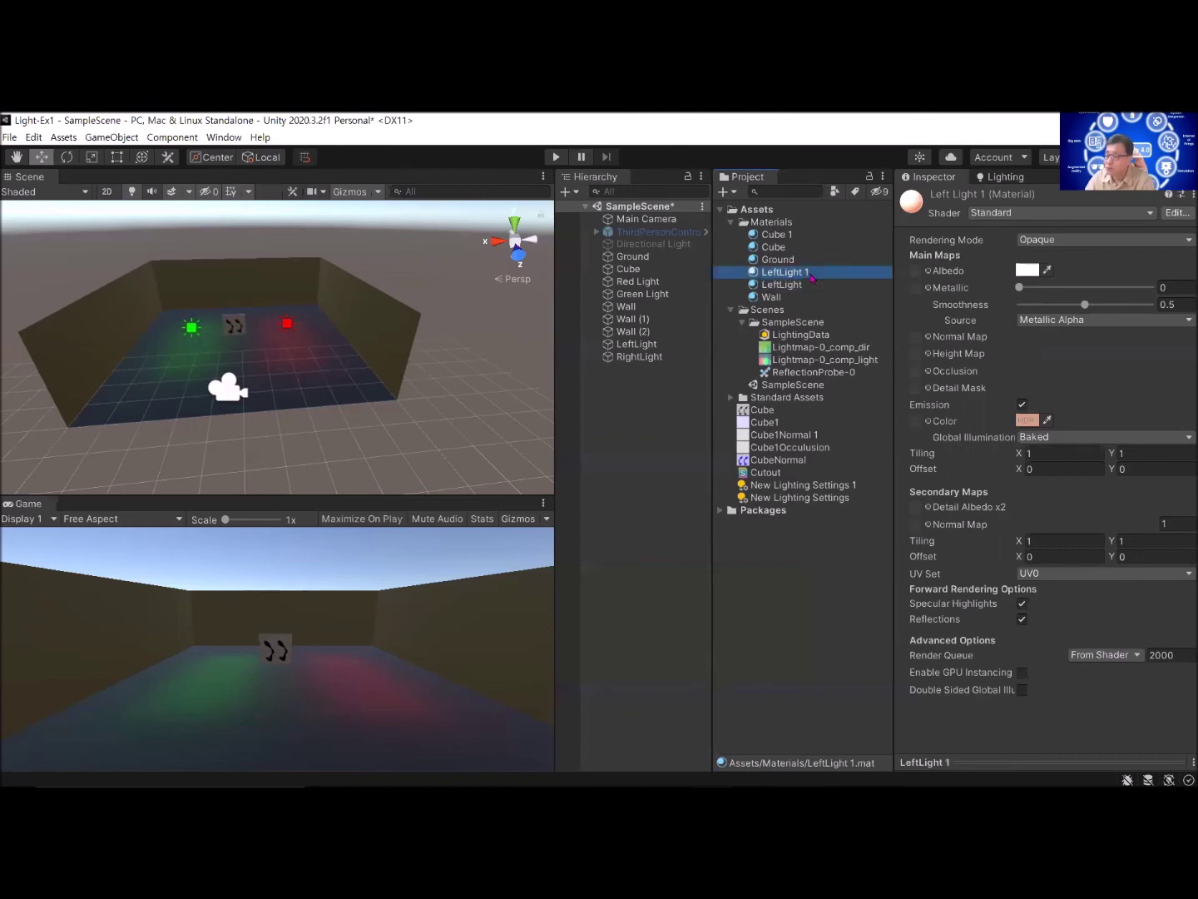
Step: Rename the copy of the LeftLight material as RightLight
right_click(812, 278)
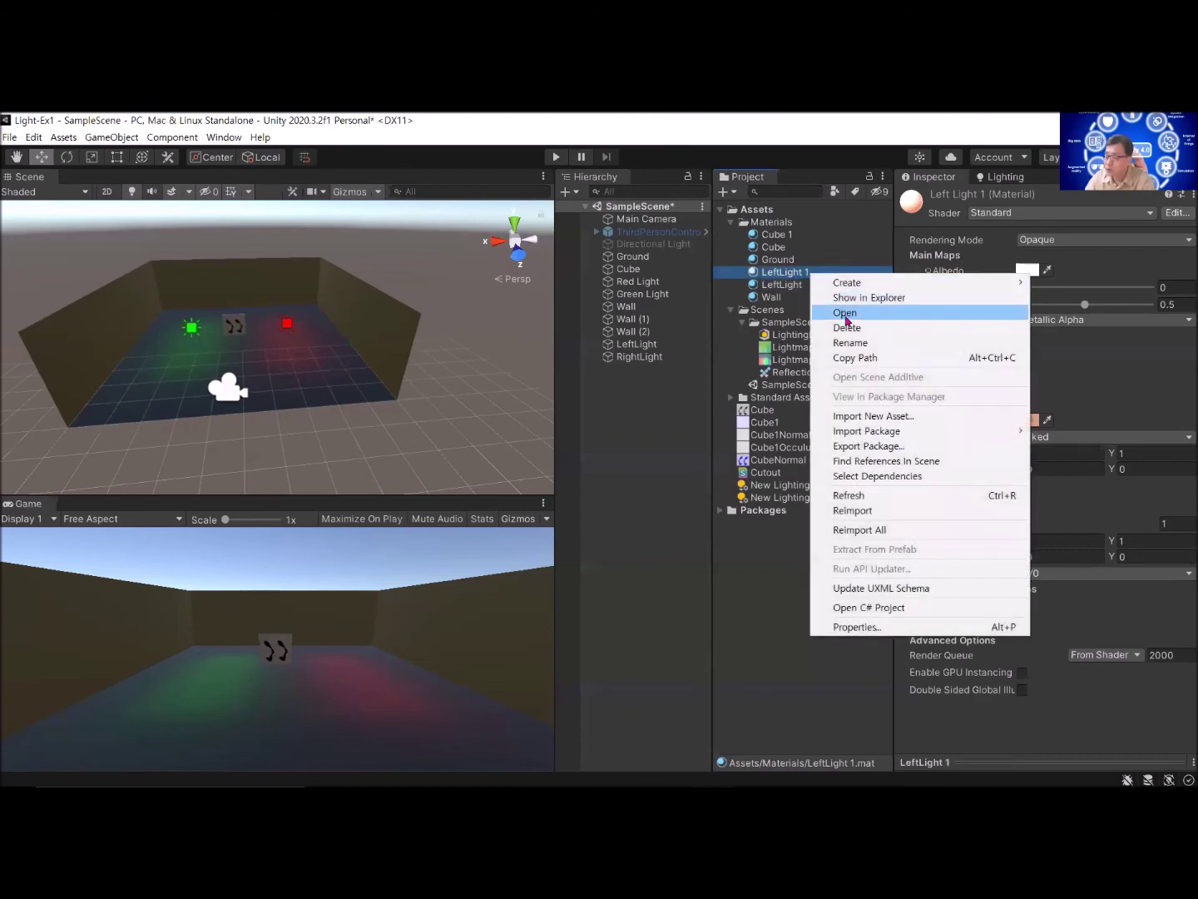
left_click(851, 342)
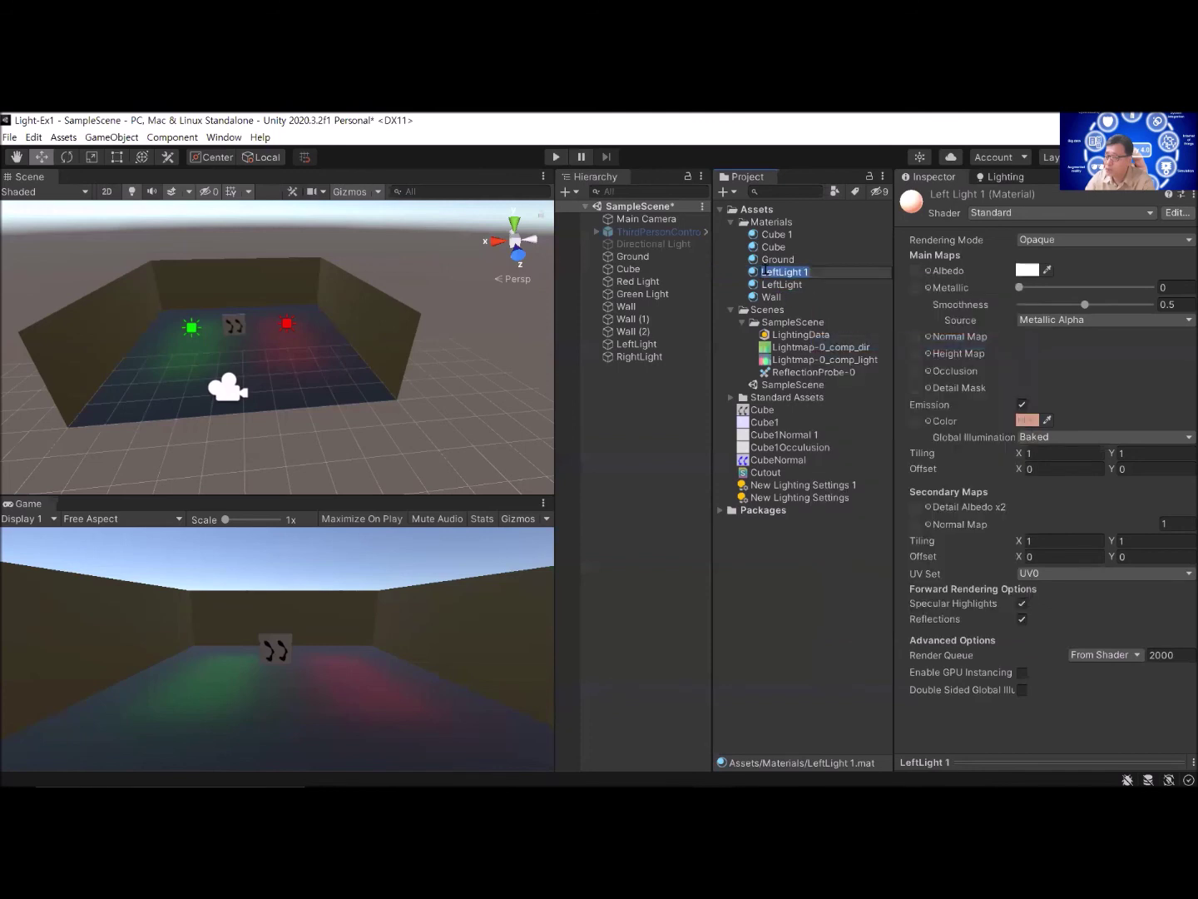
key("Return")
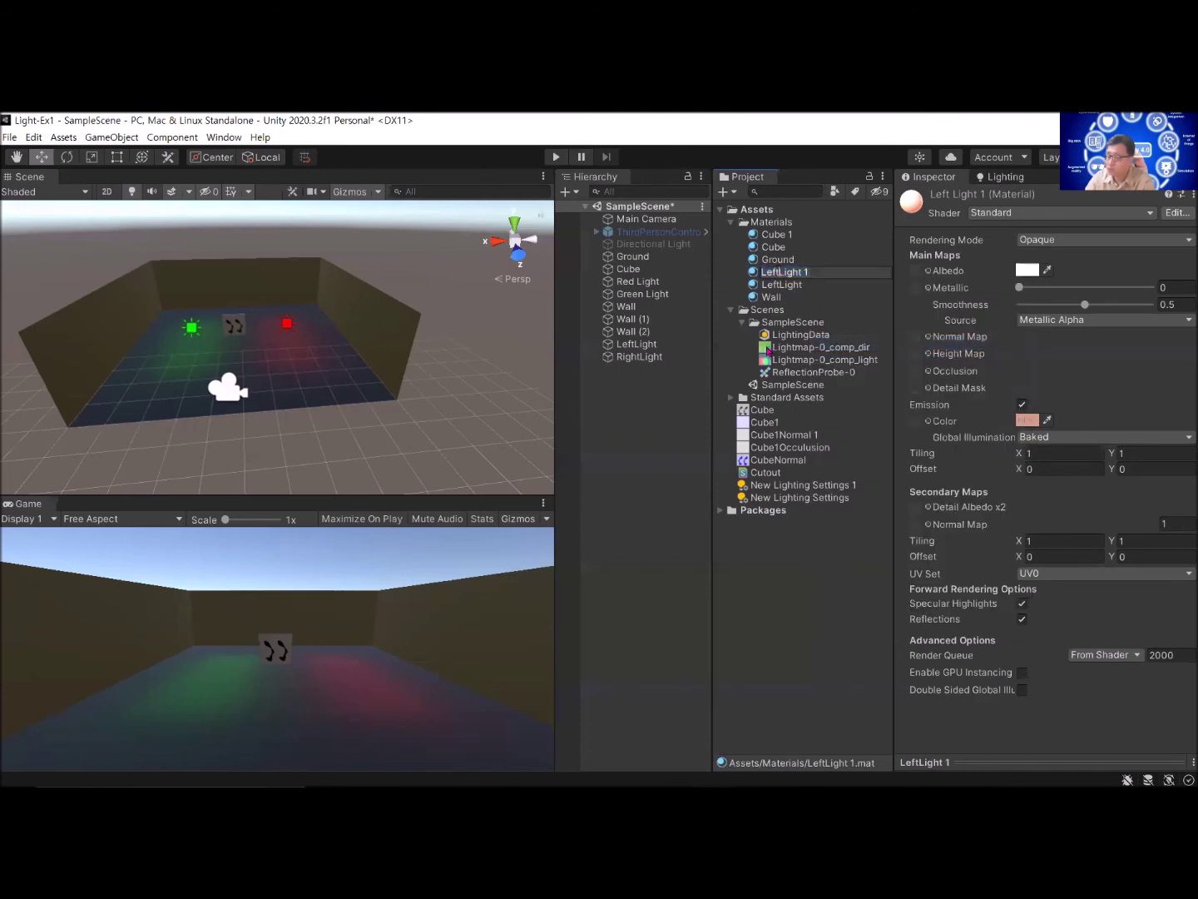
key("BackSpace")
key("BackSpace")
key("BackSpace")
key("BackSpace")
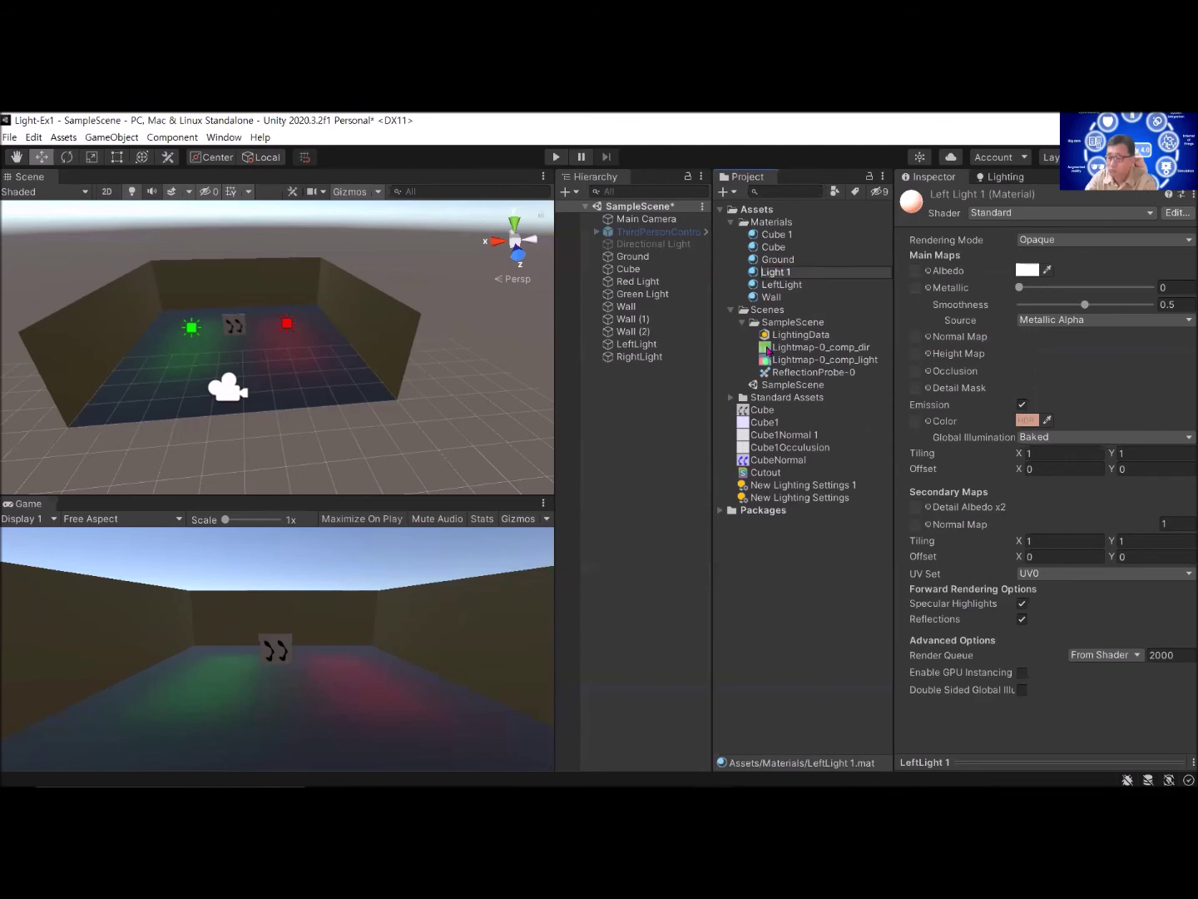
type("Right")
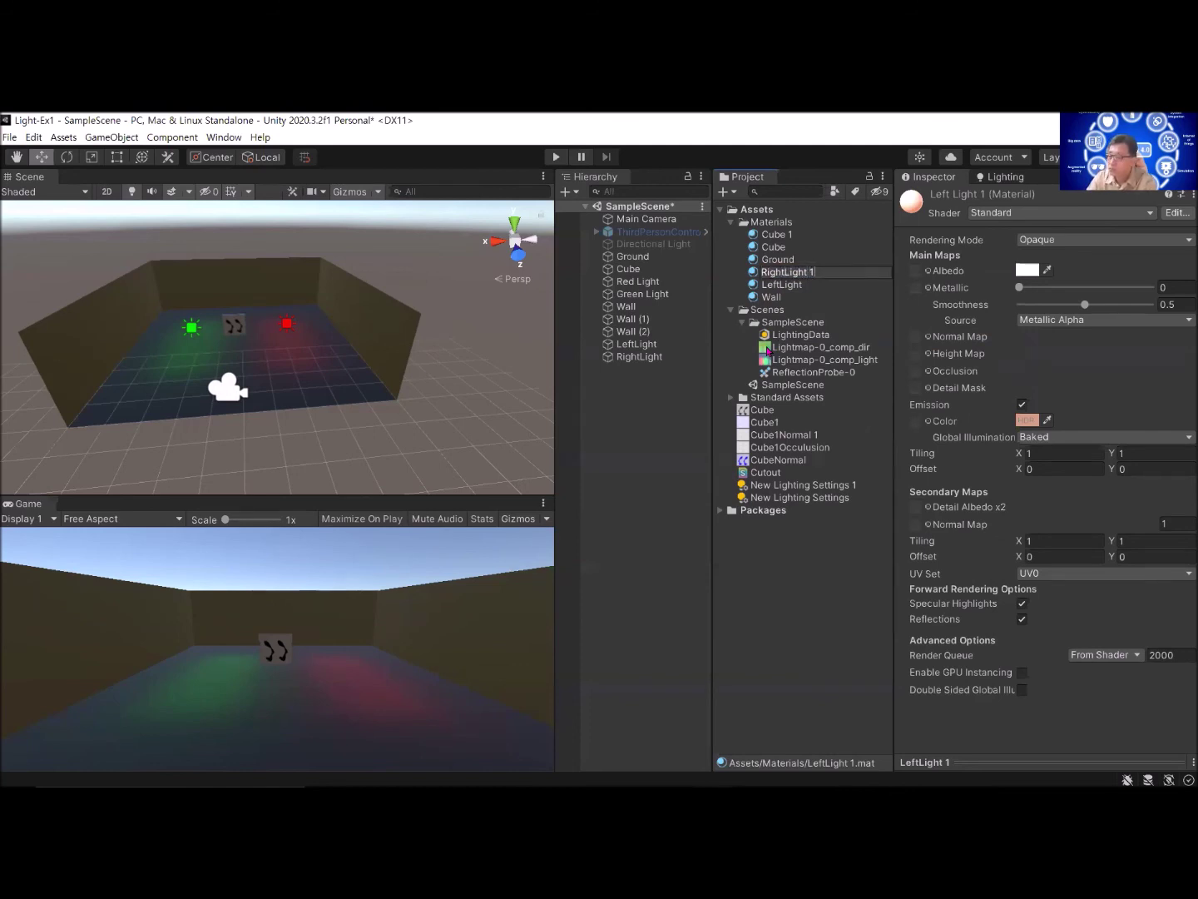
key("BackSpace")
key("Return")
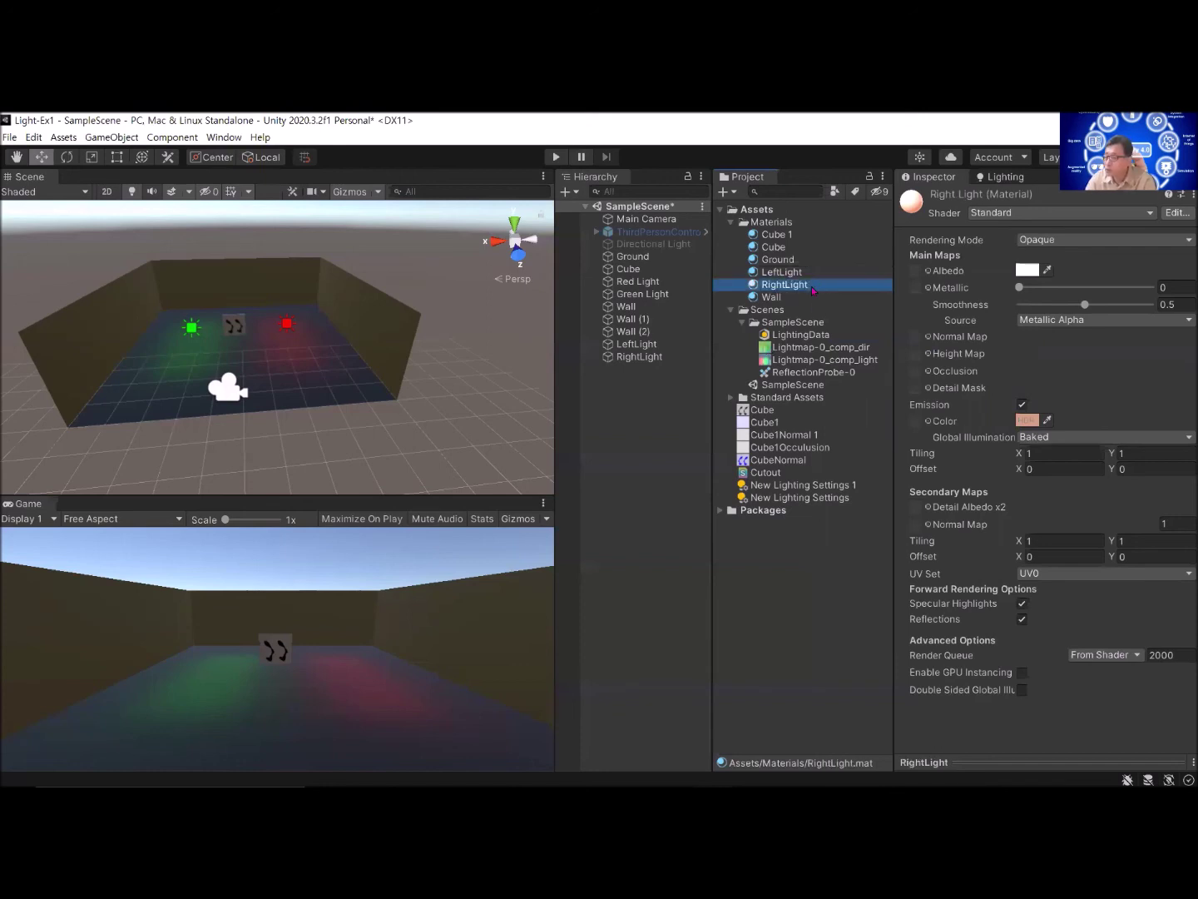
Step: Set the RightLight material's emission colour to purple, about RGB 111, 19, 157
left_click(1028, 421)
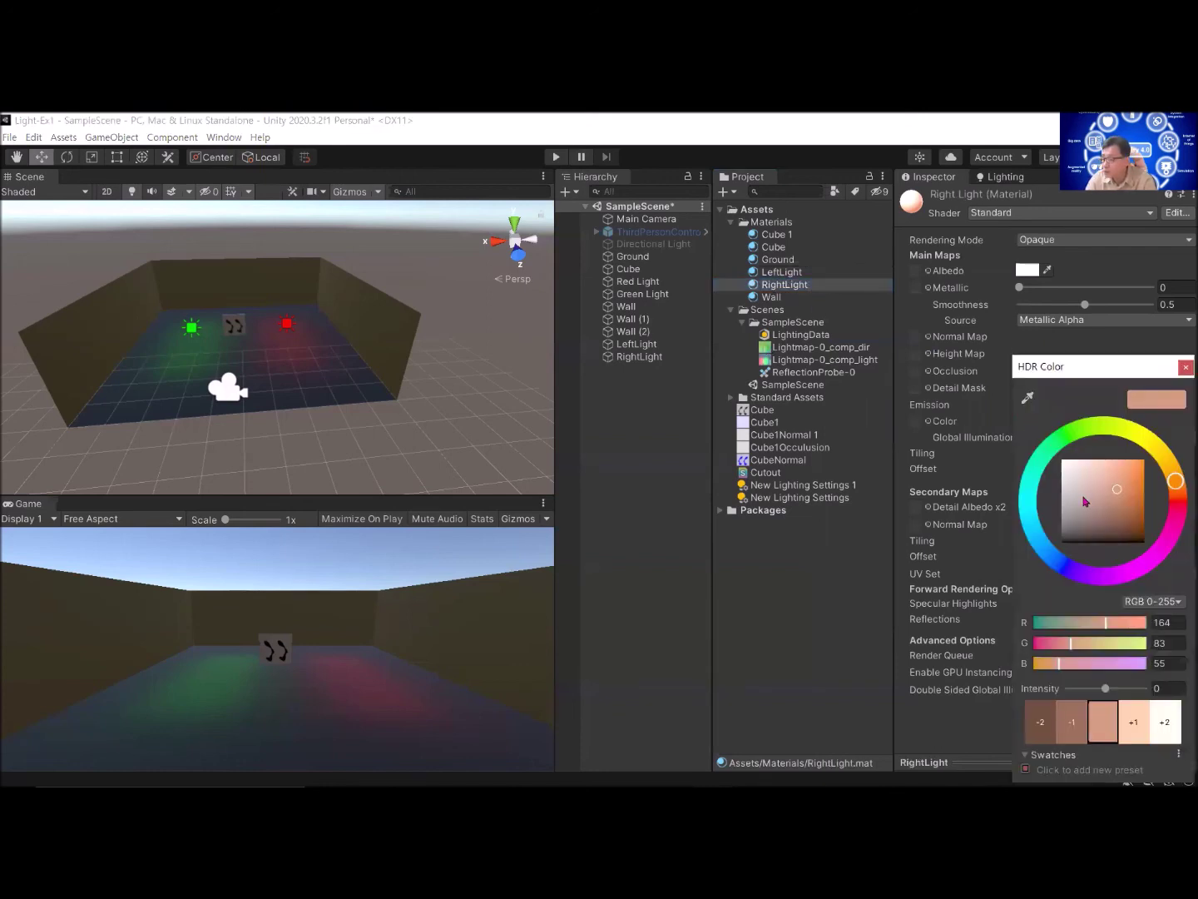
left_click(1105, 429)
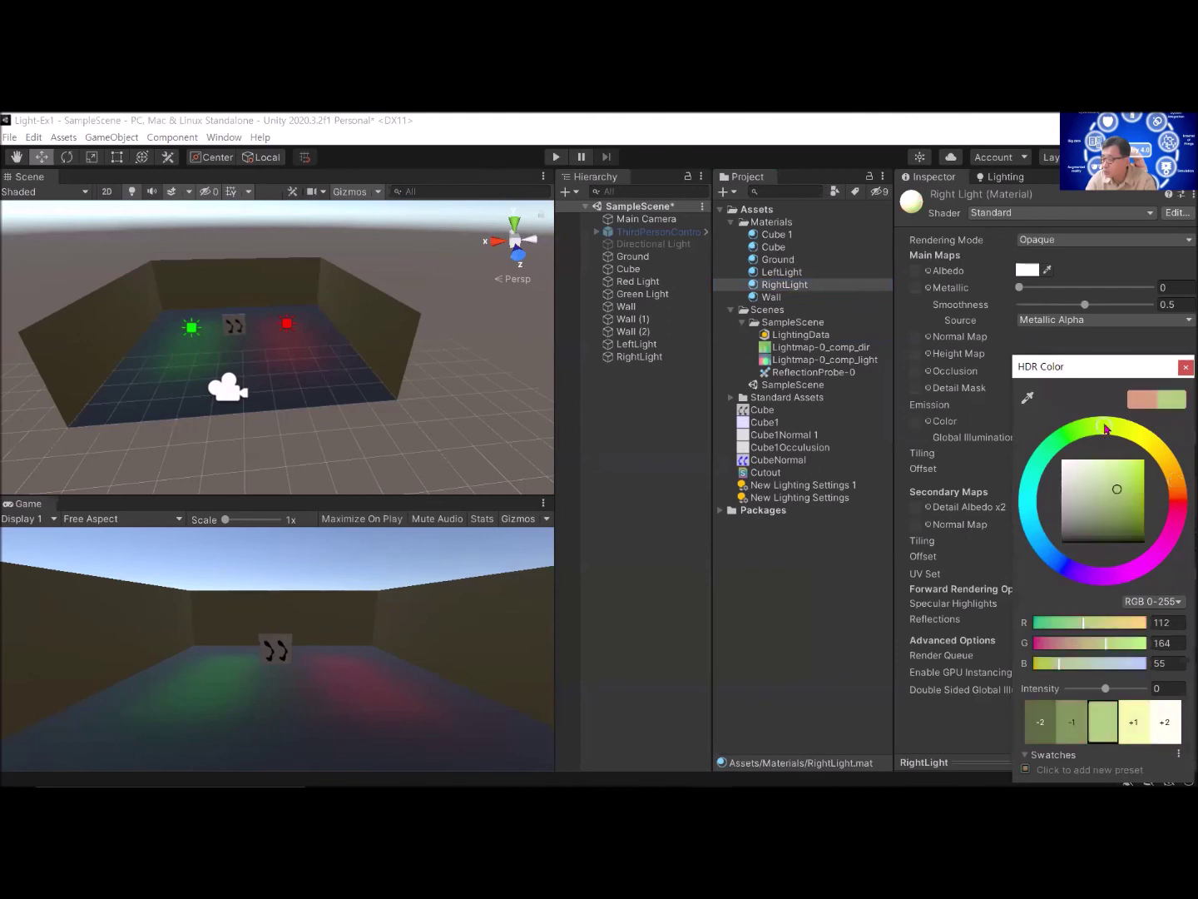
left_click(1117, 574)
left_click_drag(1116, 491, 1134, 492)
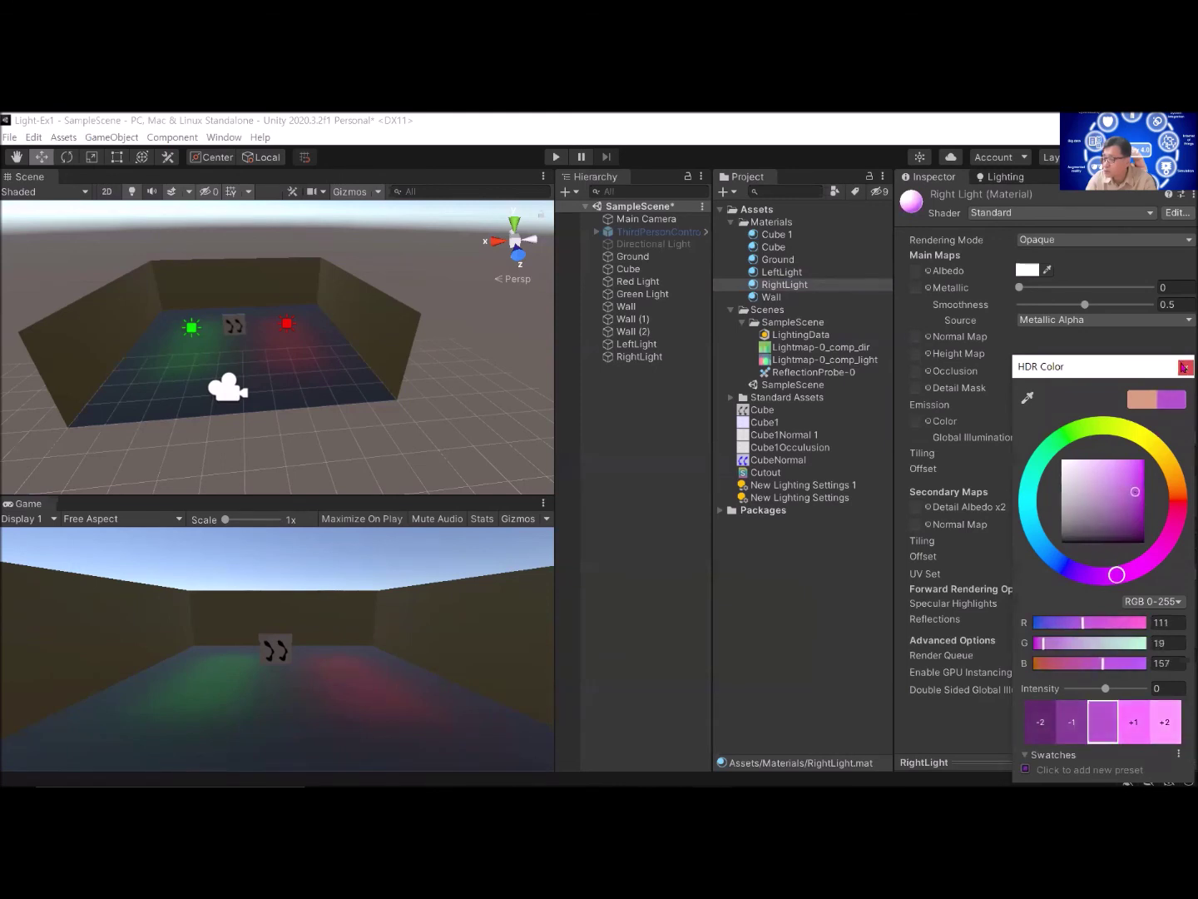
Step: Apply the RightLight material to the RightLight quad and the LeftLight material to the LeftLight quad
left_click(1185, 367)
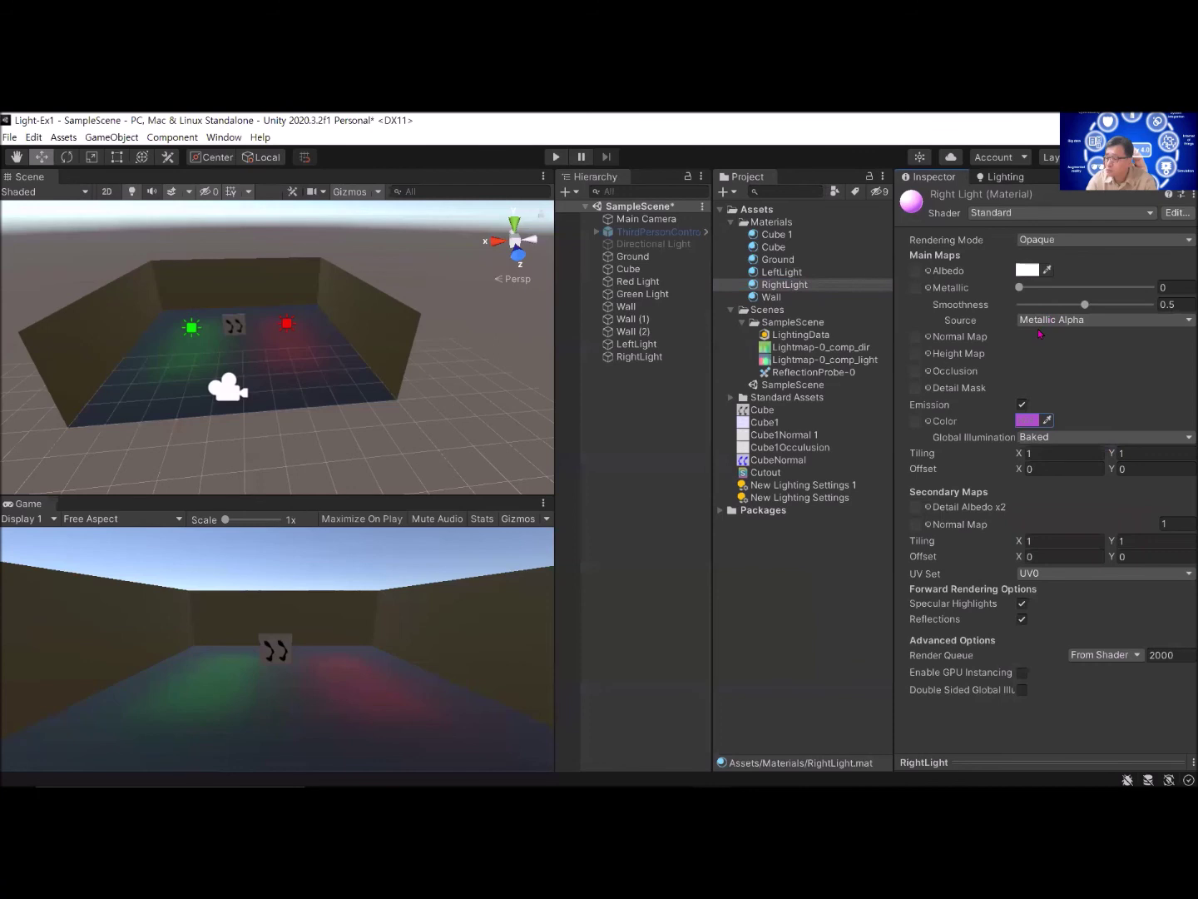
left_click(790, 288)
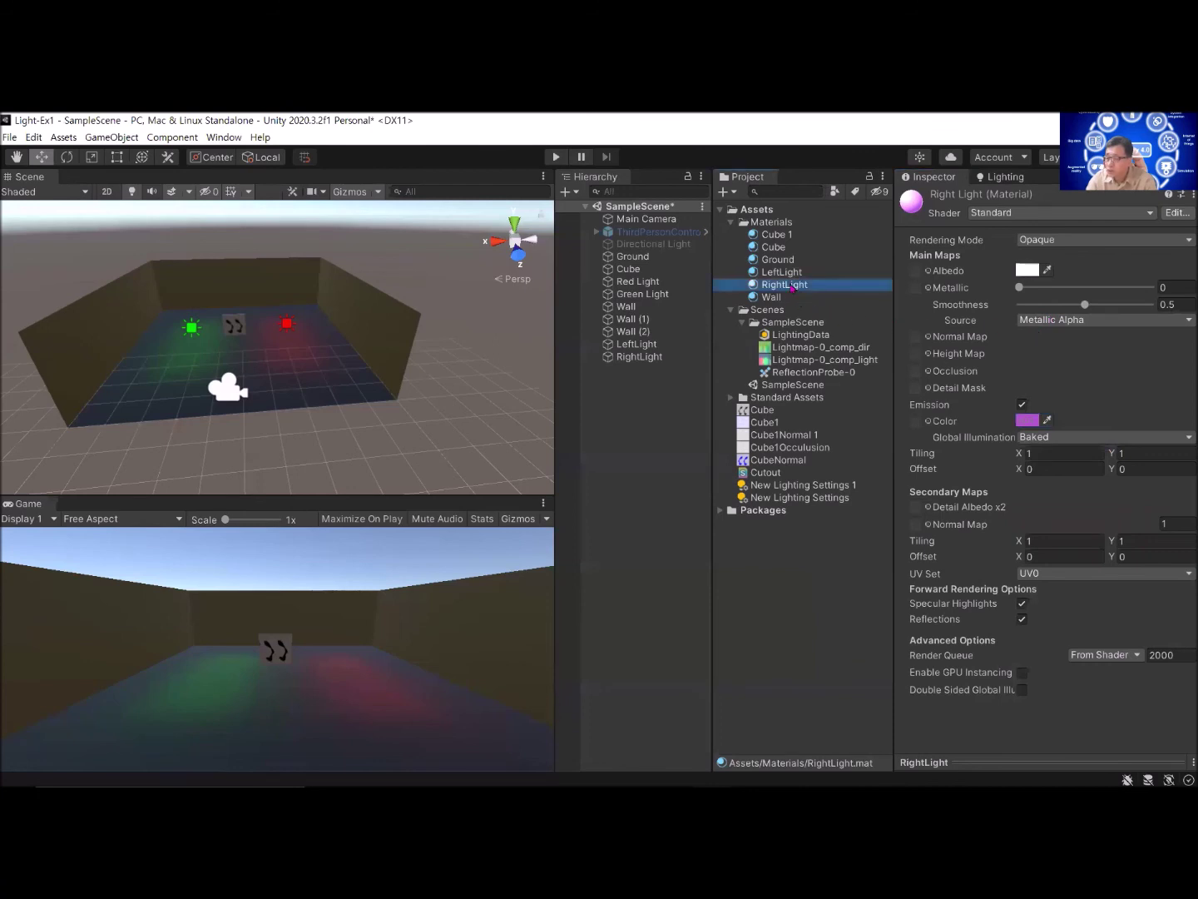
left_click_drag(792, 288, 662, 363)
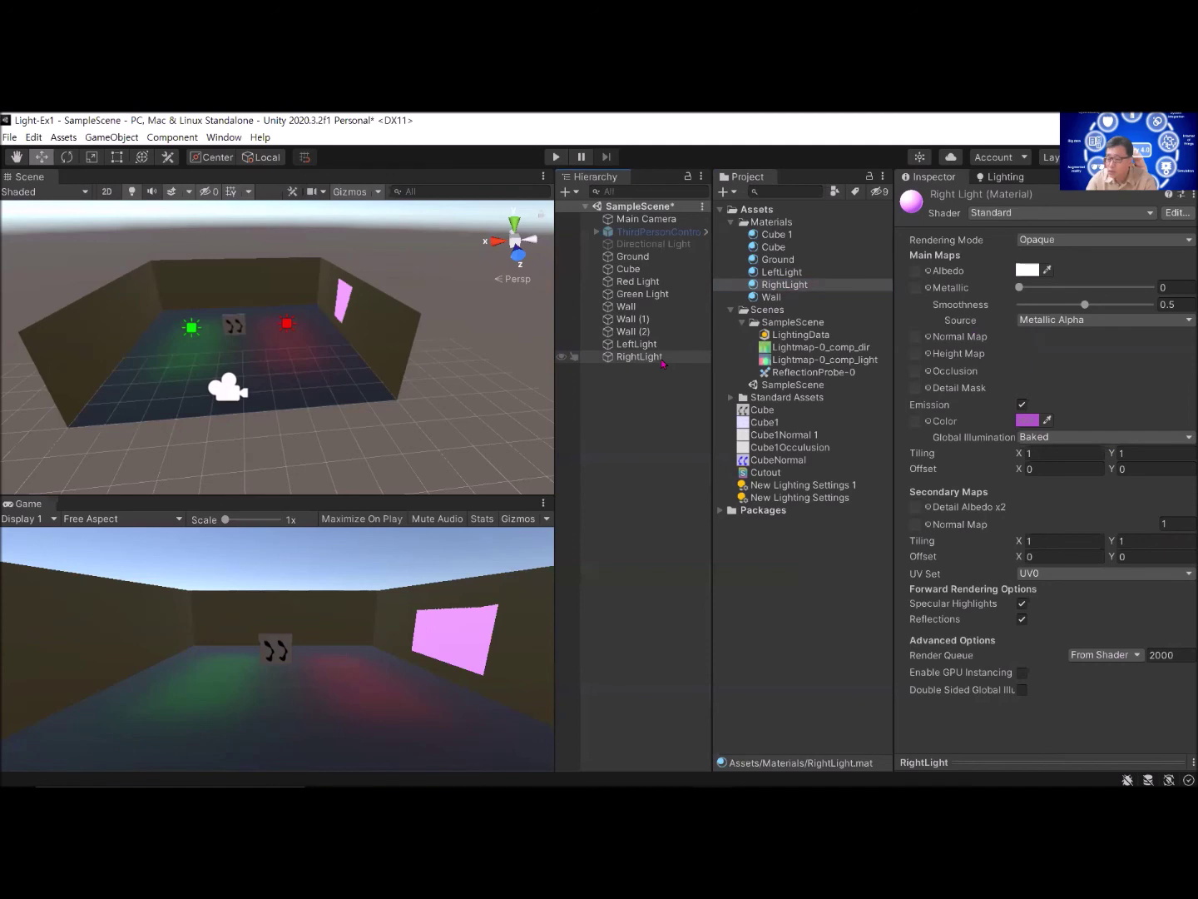
left_click(792, 273)
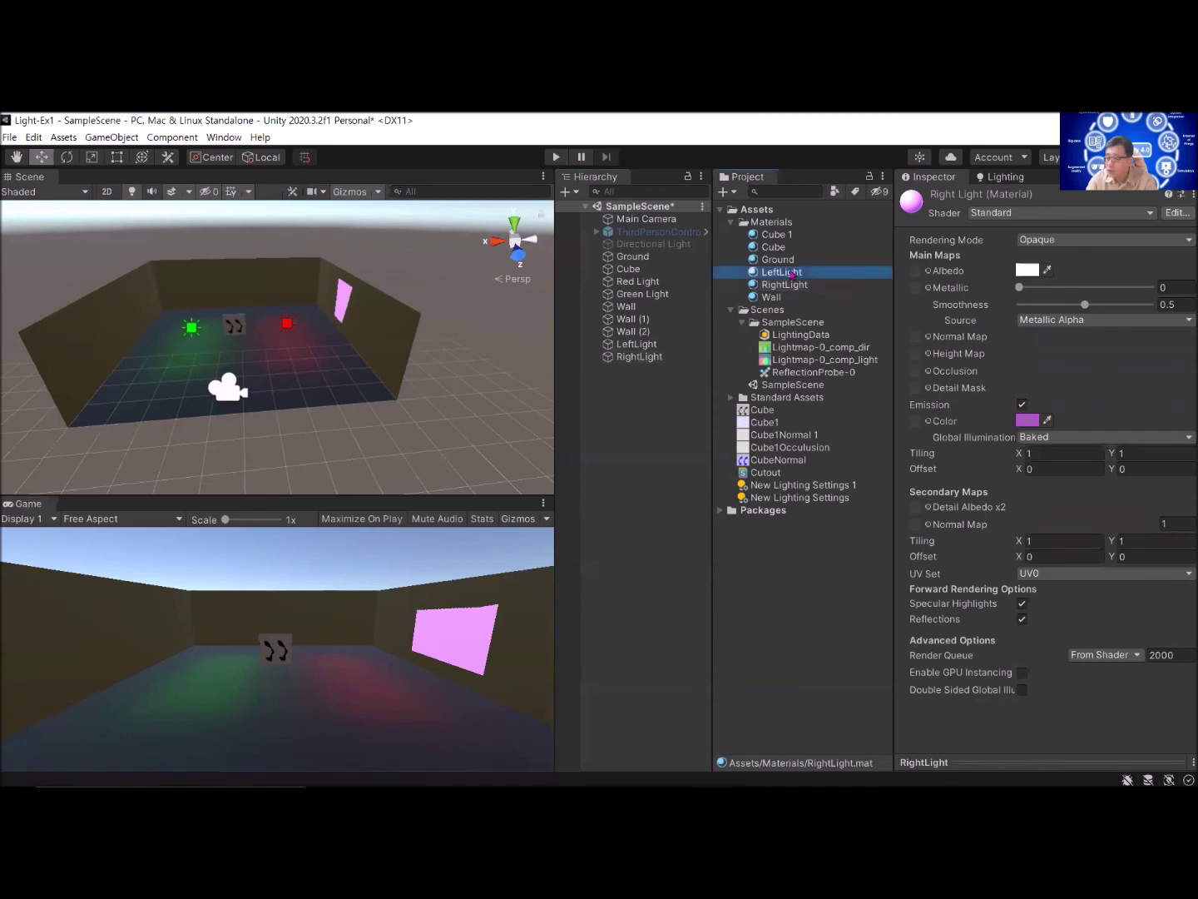
left_click_drag(791, 274, 653, 345)
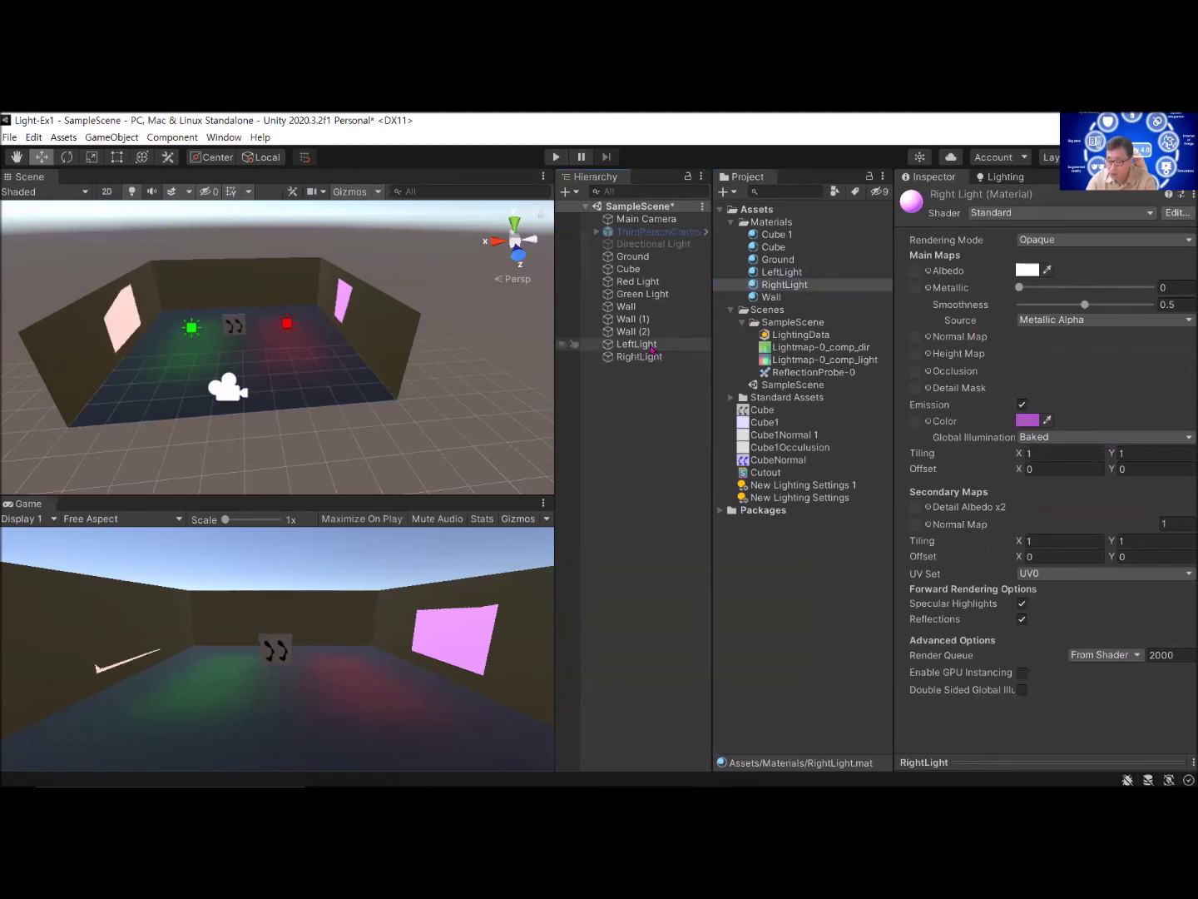
Step: Move the LeftLight quad slightly into the room from its wall, to X 4.97
left_click(518, 222)
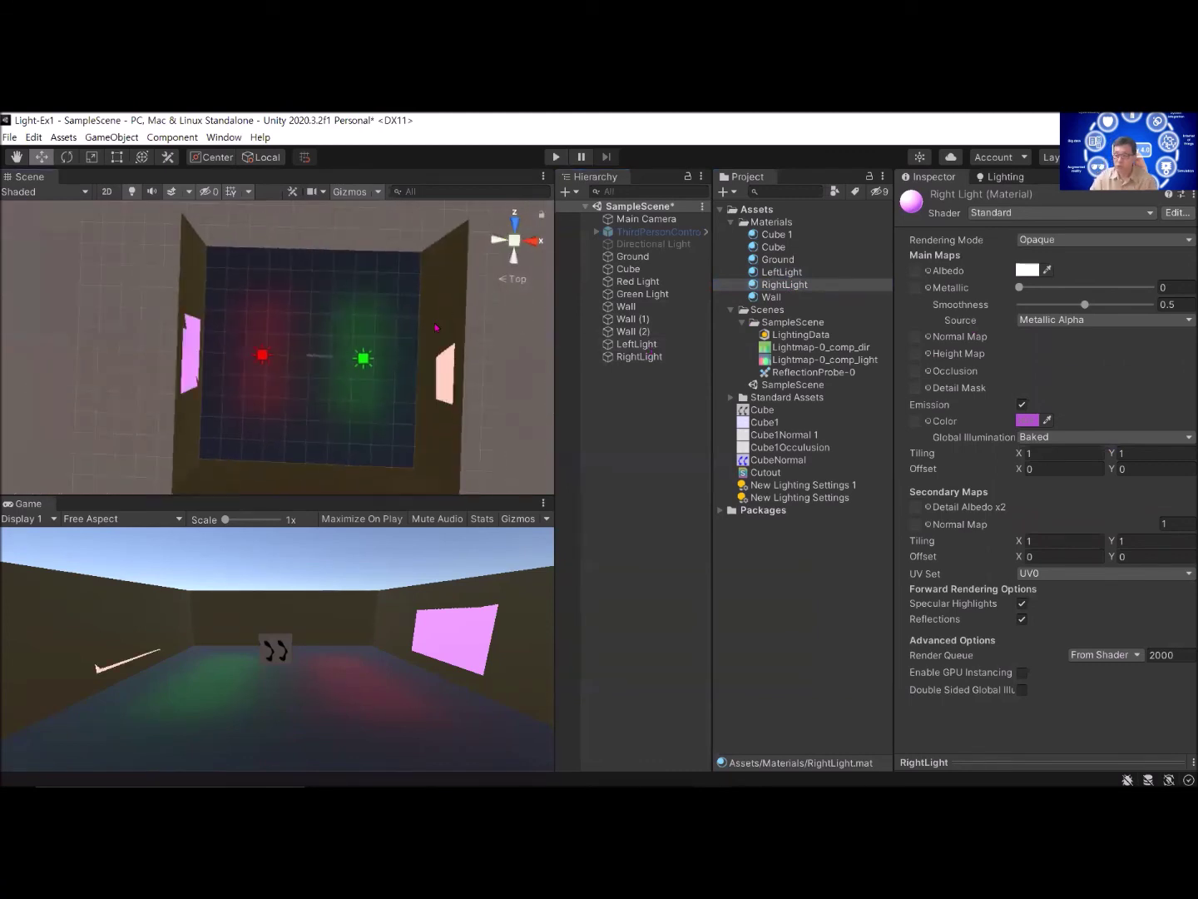
left_click(515, 241)
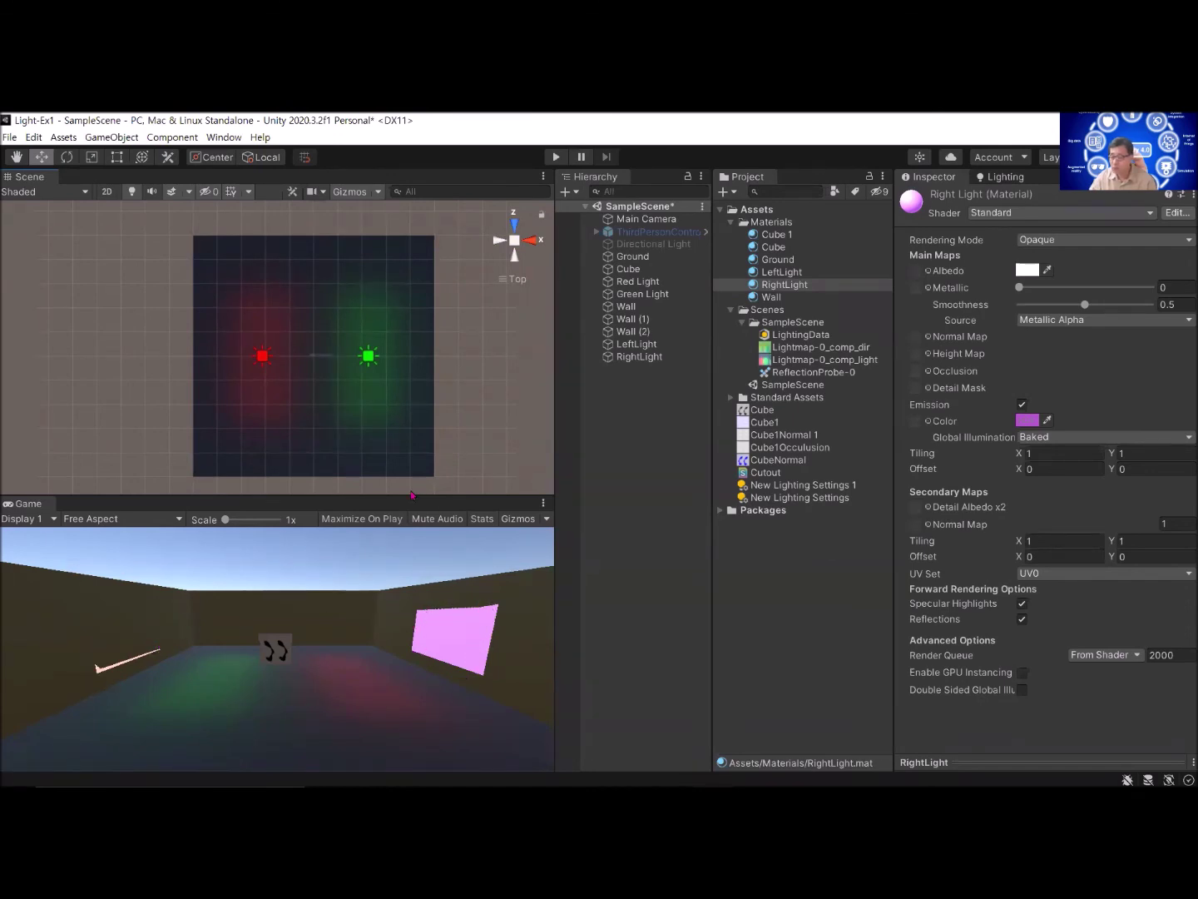
left_click(631, 347)
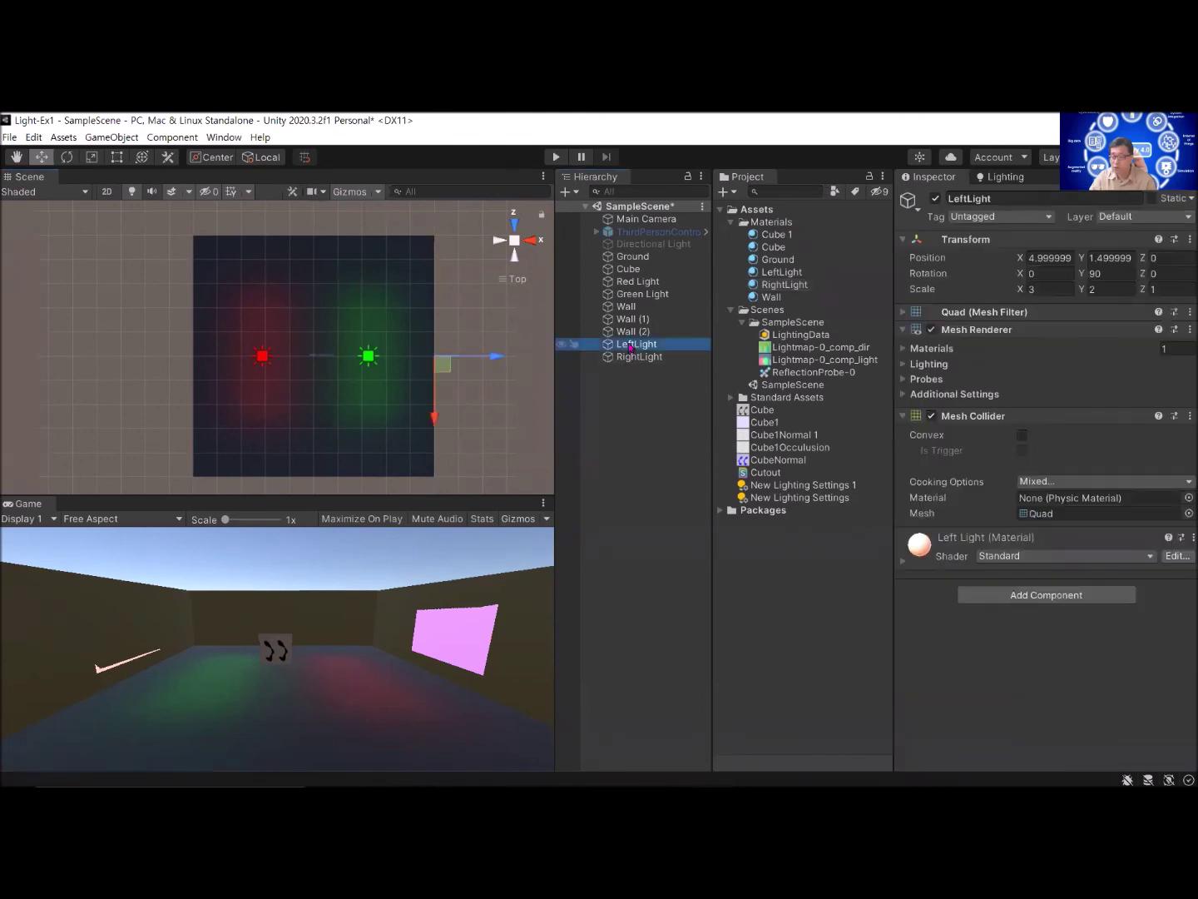
left_click_drag(504, 357, 499, 359)
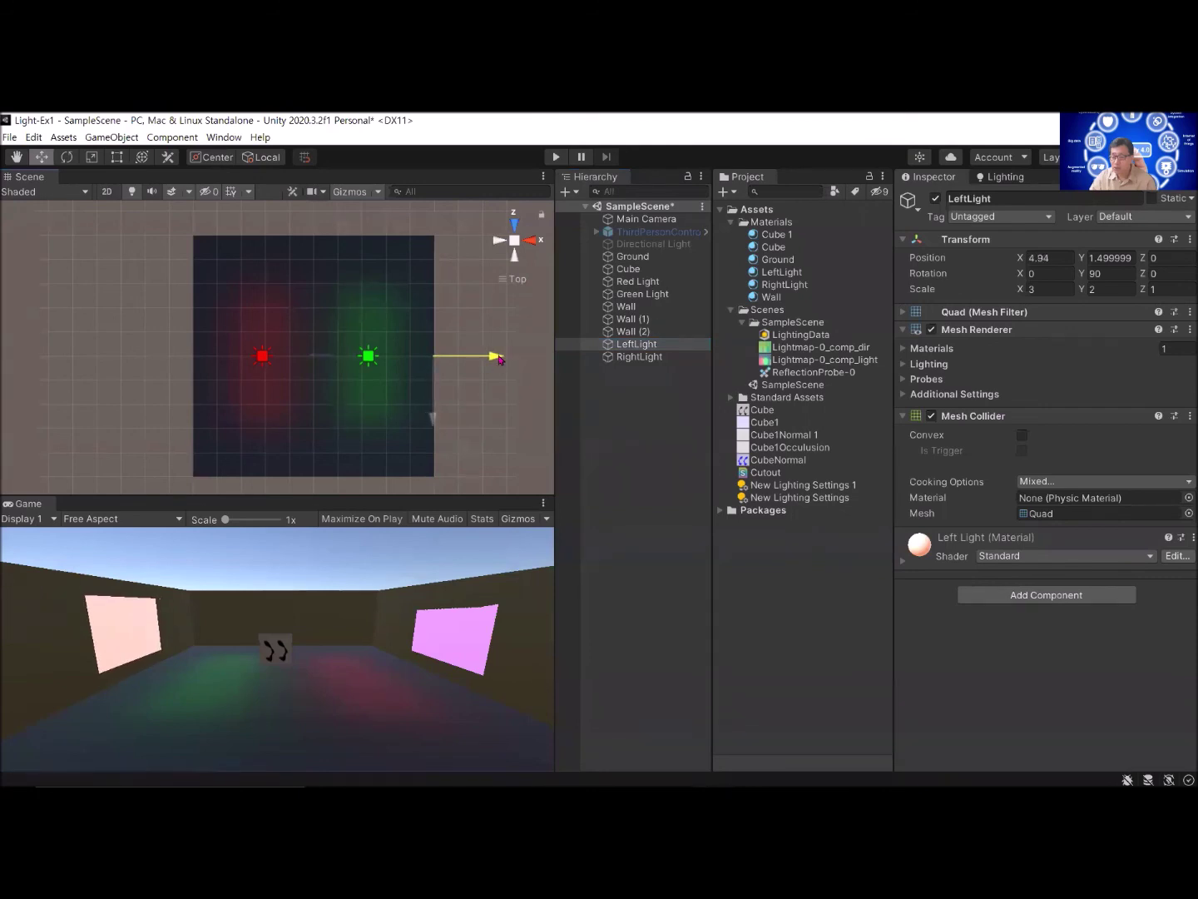
left_click_drag(501, 359, 502, 359)
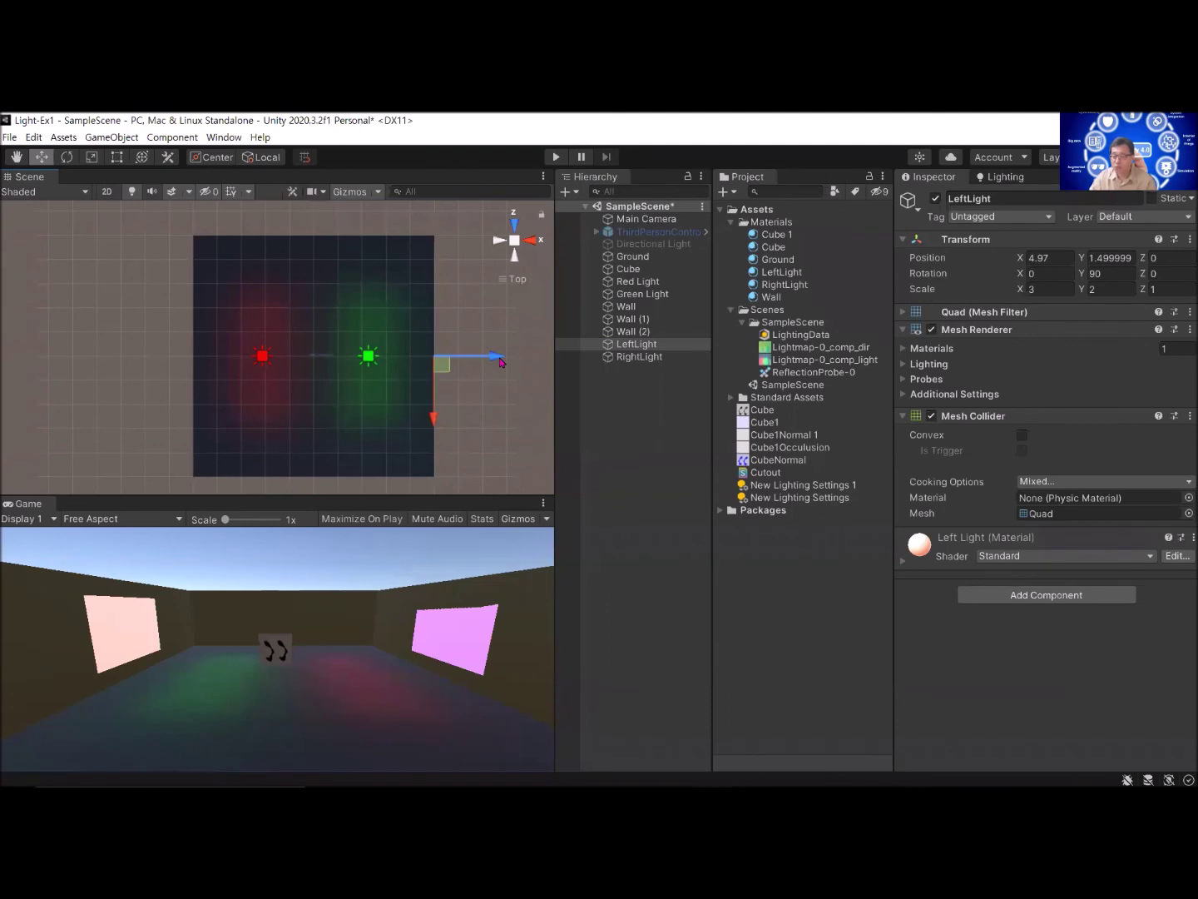
Step: Move the RightLight quad slightly into the room from its wall, to X -4.94
left_click(649, 360)
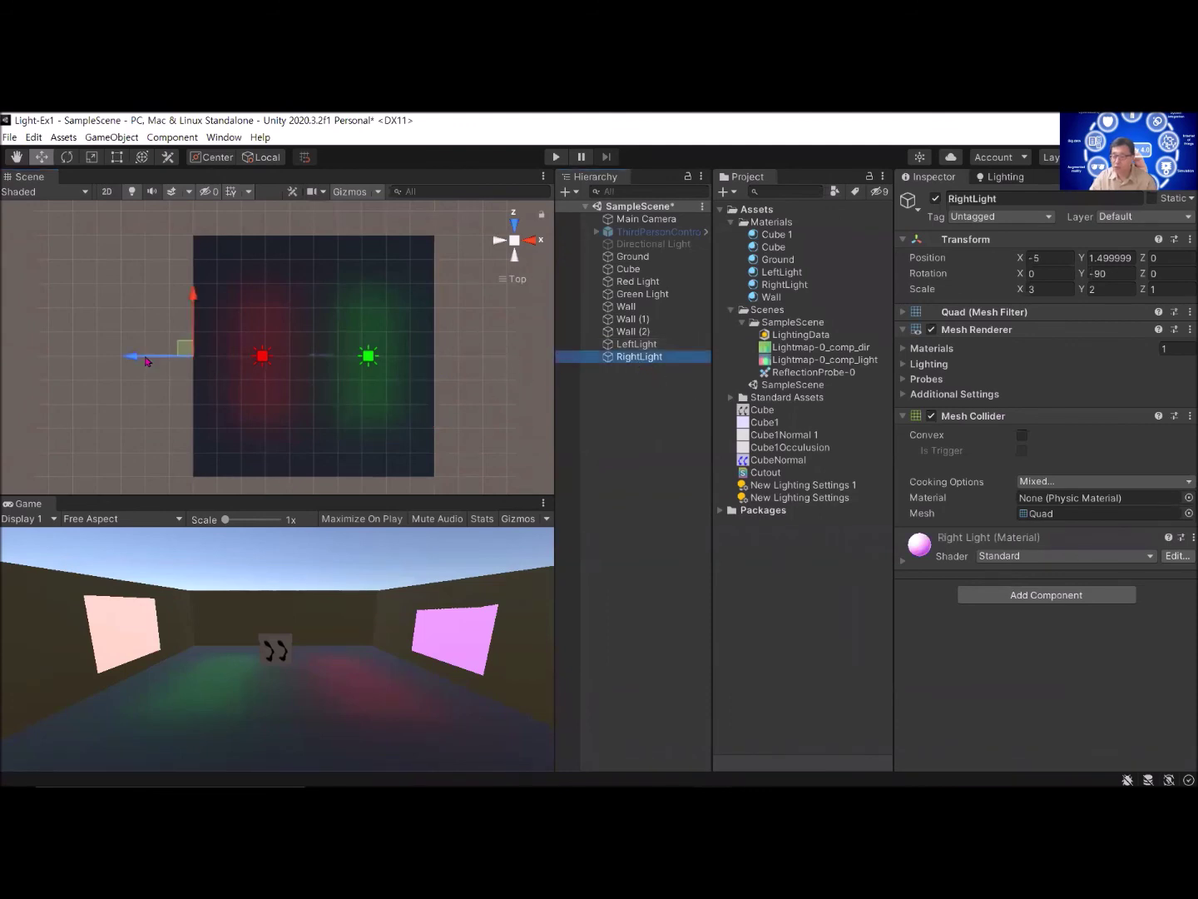
left_click_drag(138, 359, 139, 357)
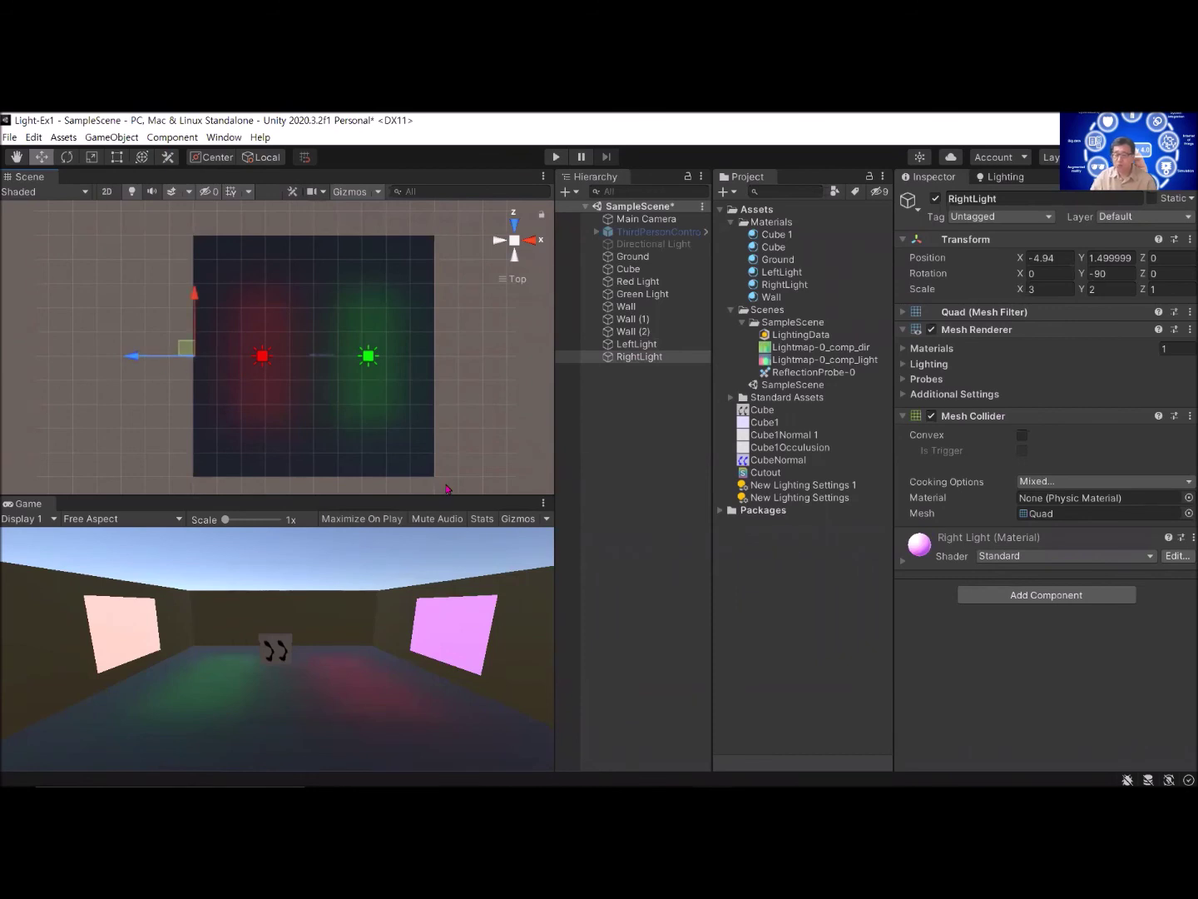
left_click(599, 437)
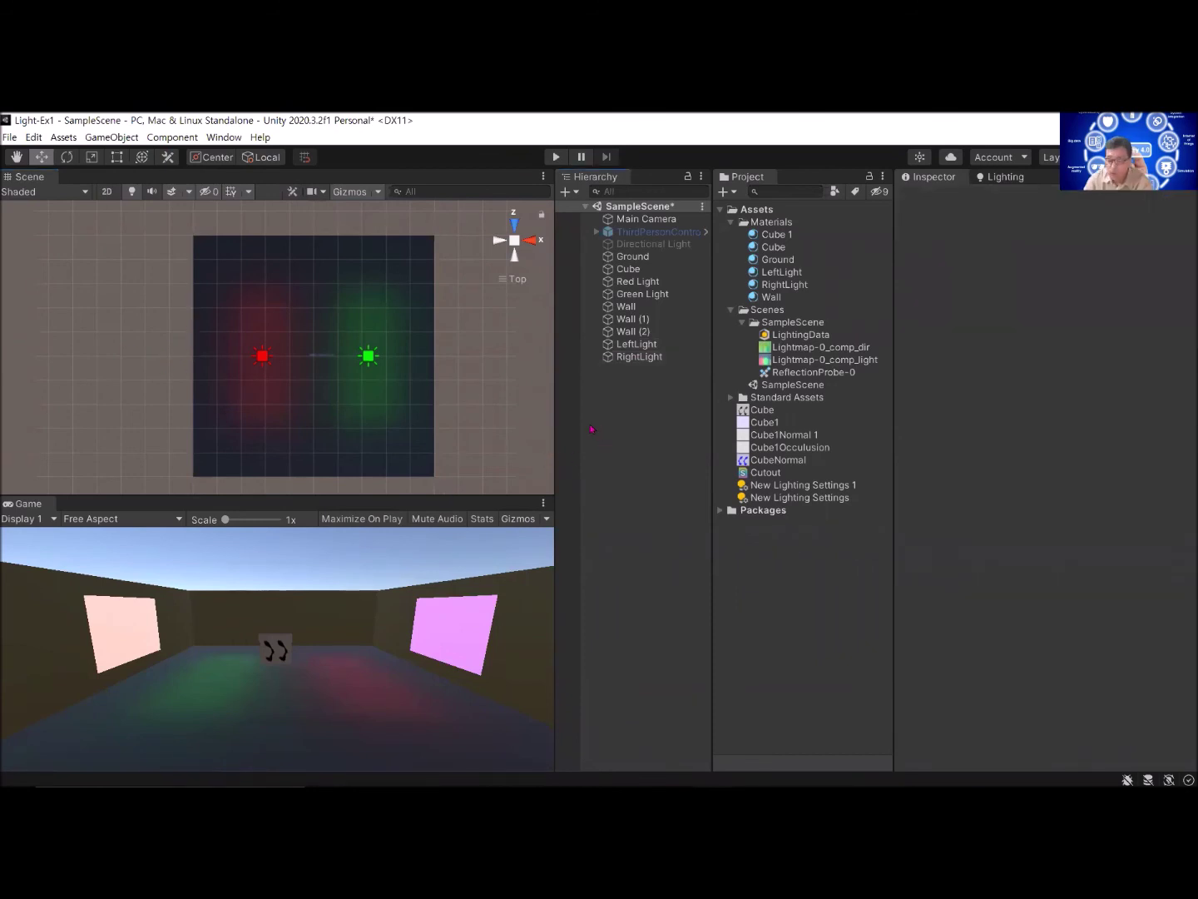
Step: Mark Wall, Wall (1) and Wall (2) together as static objects
left_click(625, 306)
left_click(633, 318, "shift")
left_click(634, 331, "shift")
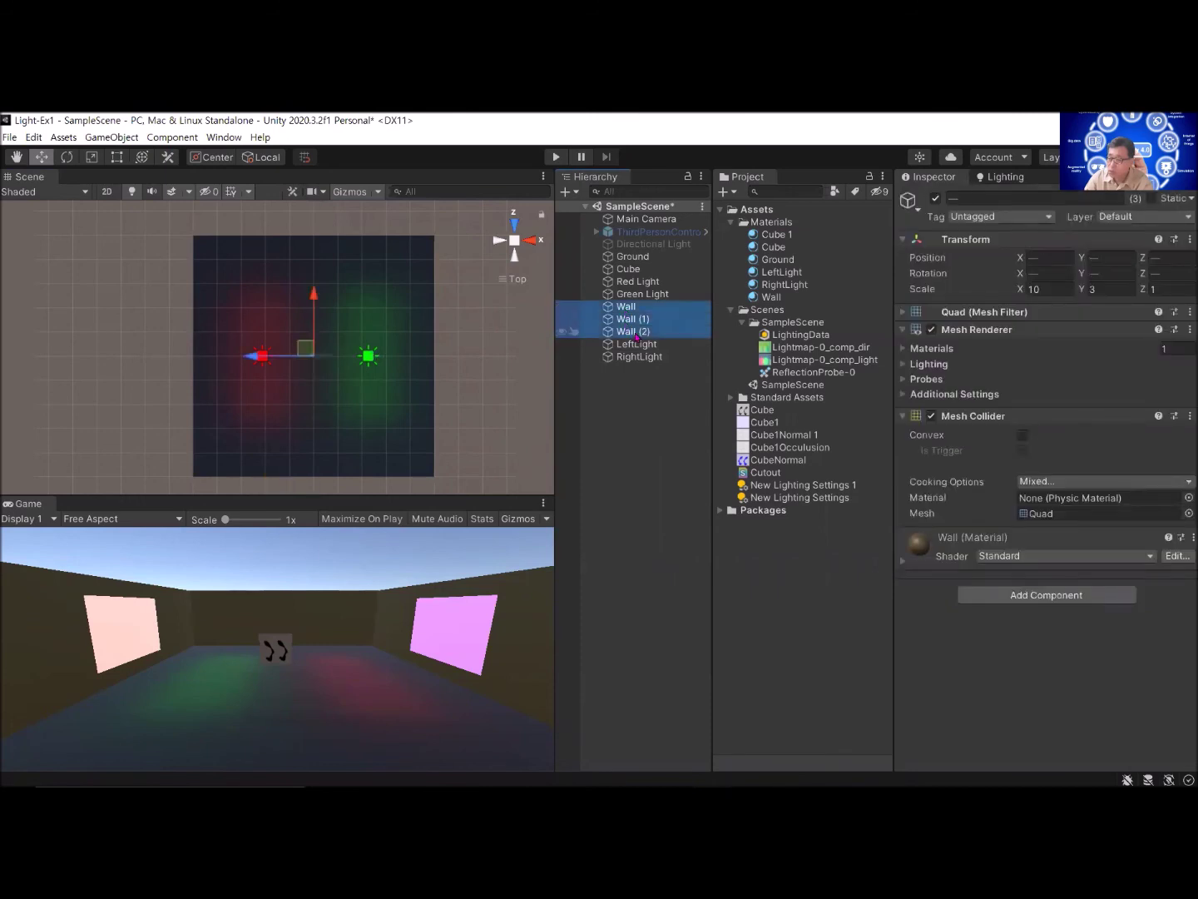
left_click(1153, 198)
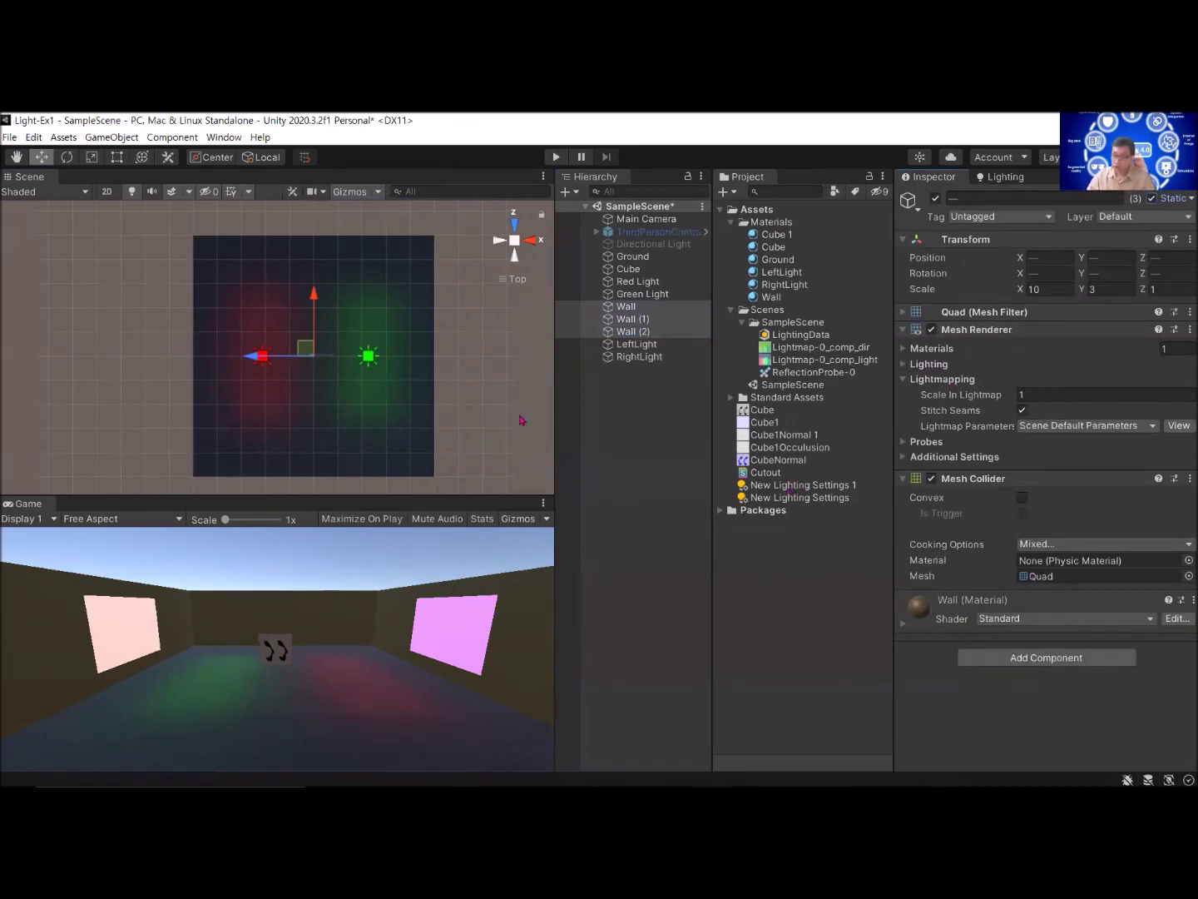
left_click(632, 414)
Step: Generate the scene's baked lighting again using the New Lighting Settings 1 asset
left_click(637, 344)
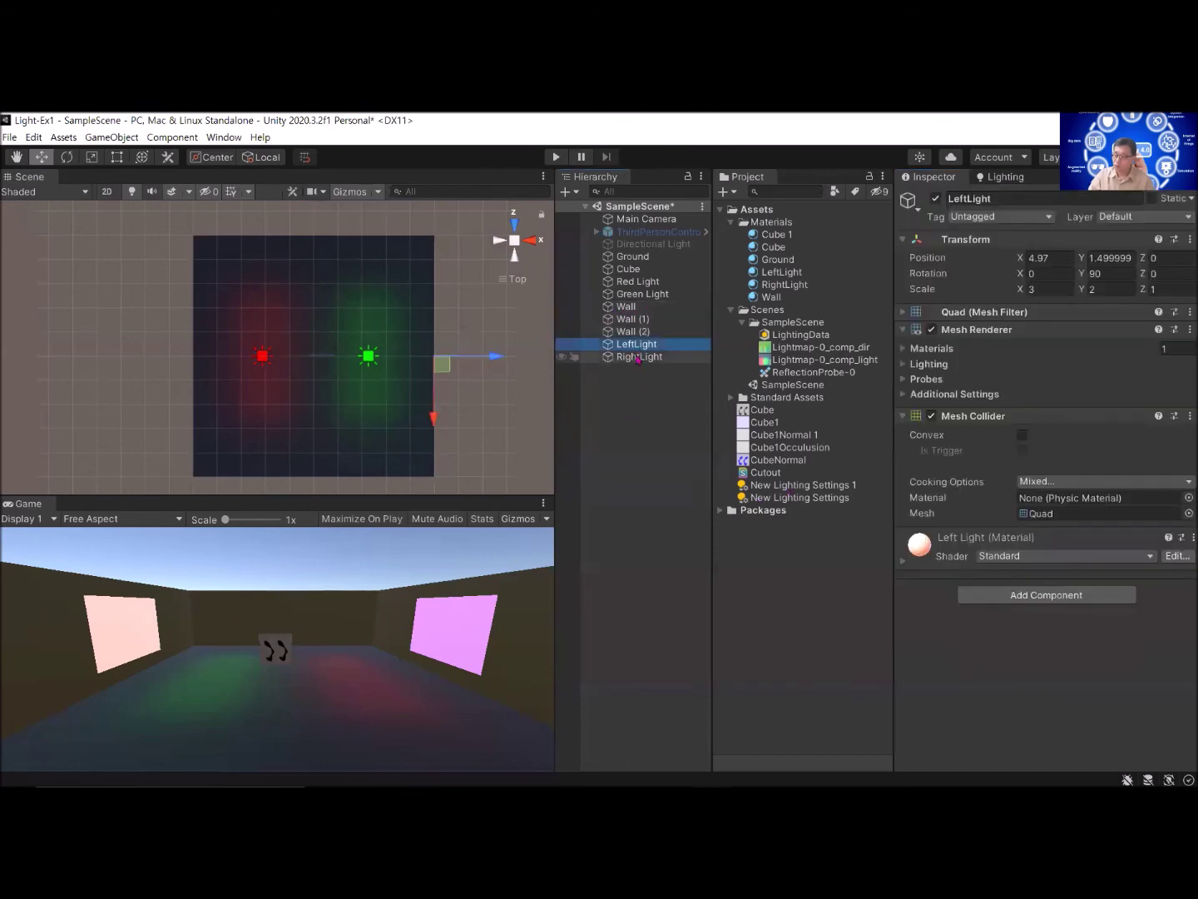
left_click(639, 357)
key("Up")
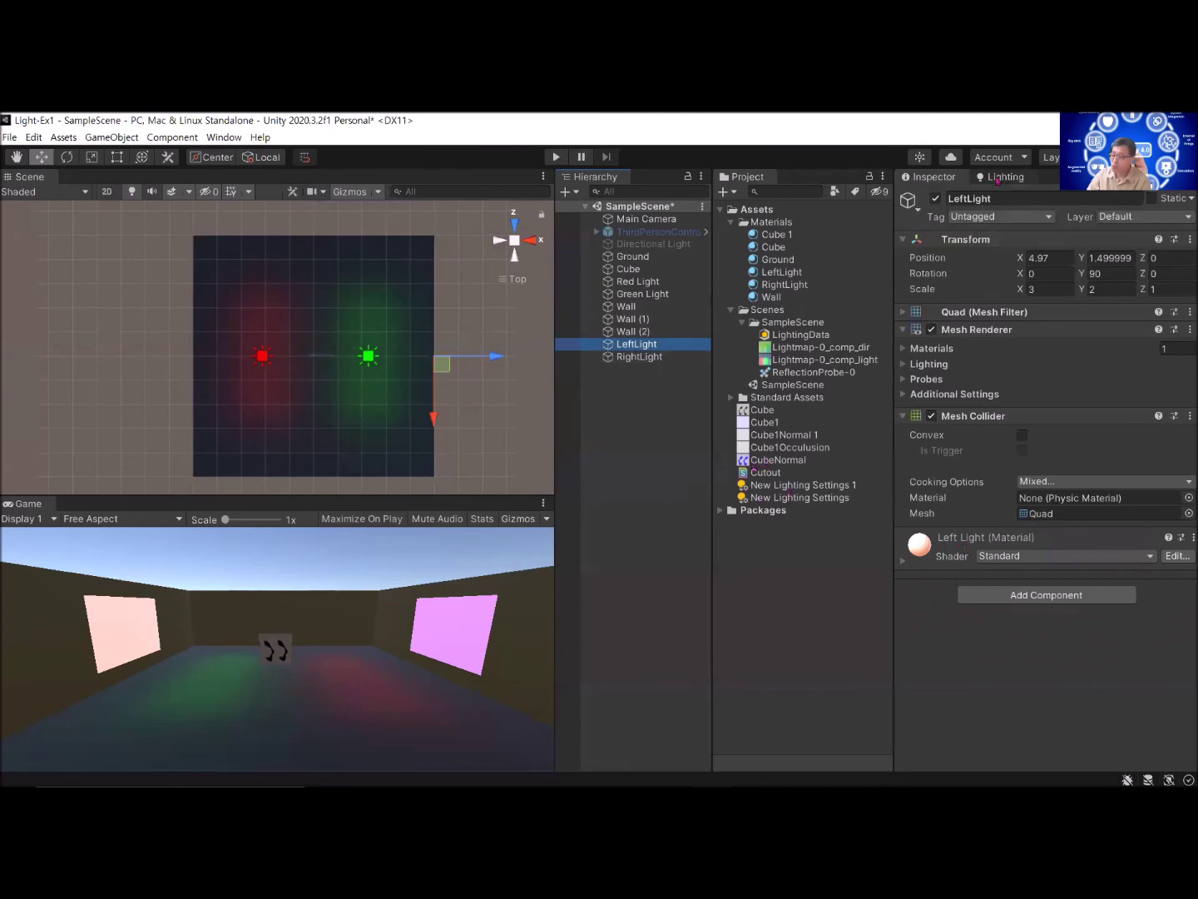
left_click(1006, 177)
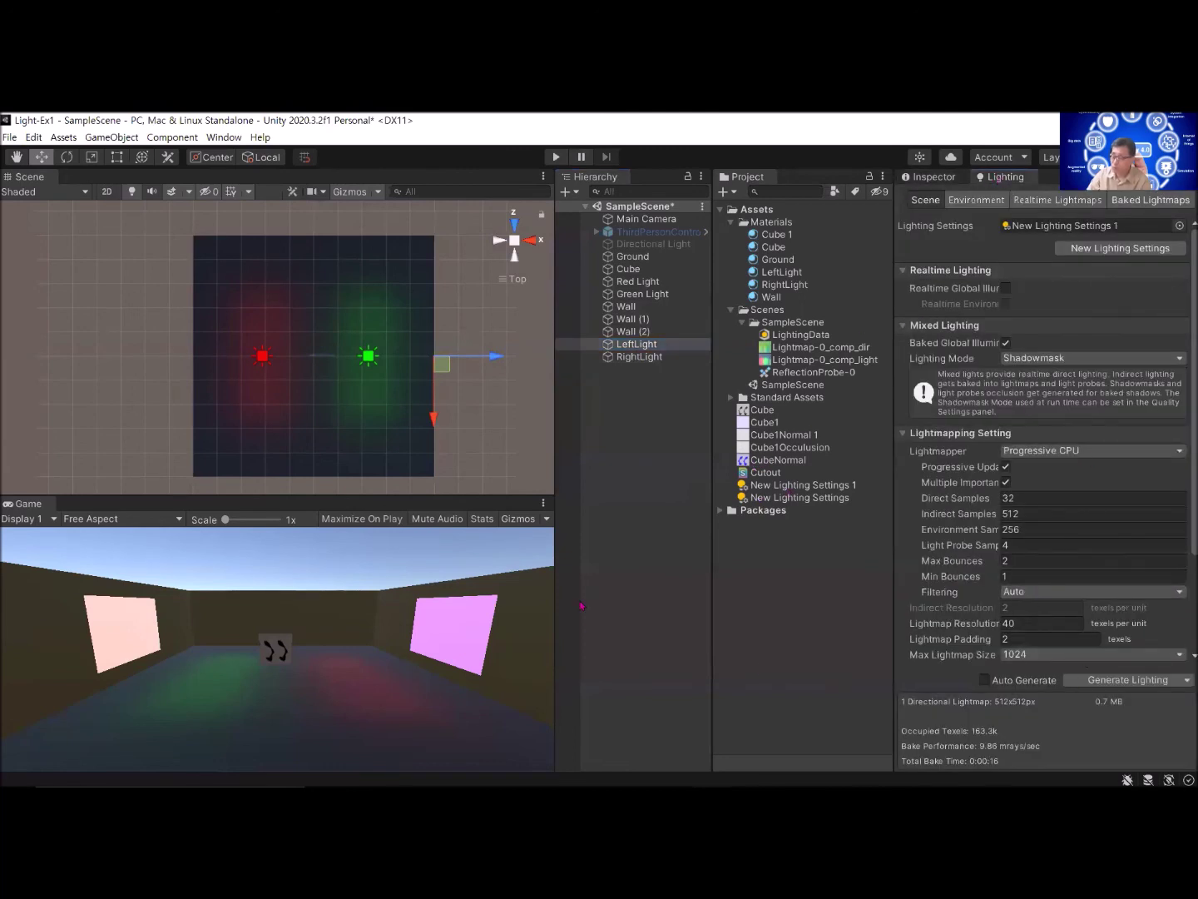
left_click(1130, 686)
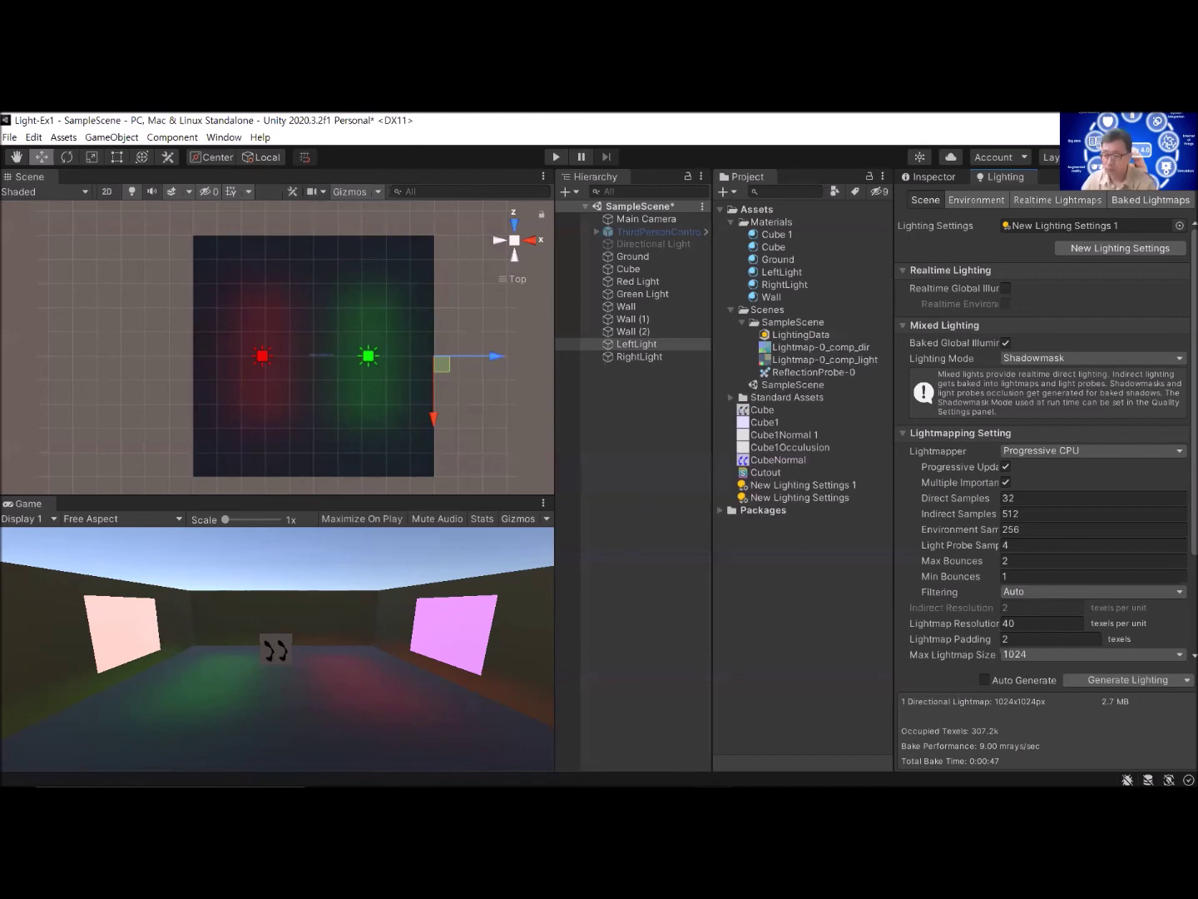
Step: Add a capsule 3D object to the scene inside the walled room
scroll(327, 424, "down", 1)
left_click_drag(327, 424, 404, 311, "alt")
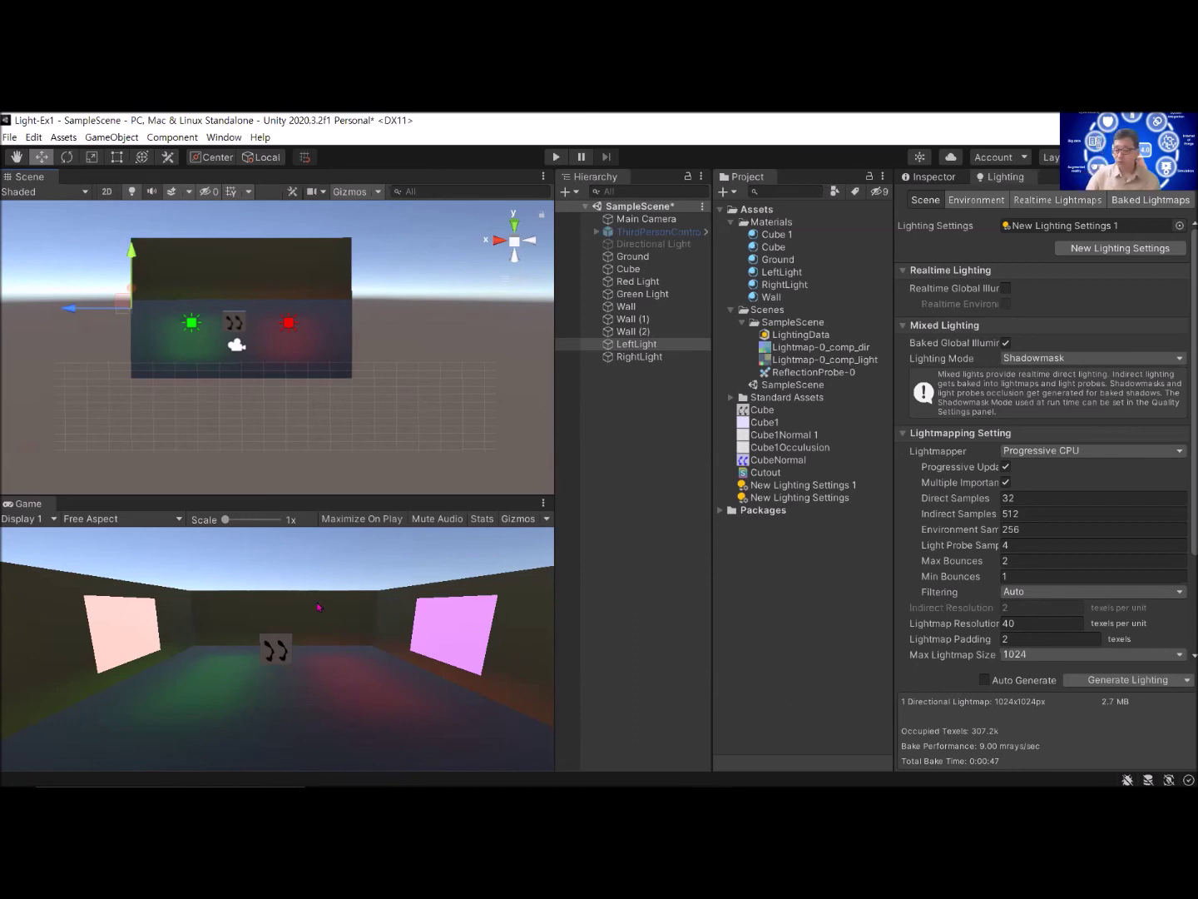
left_click(515, 223)
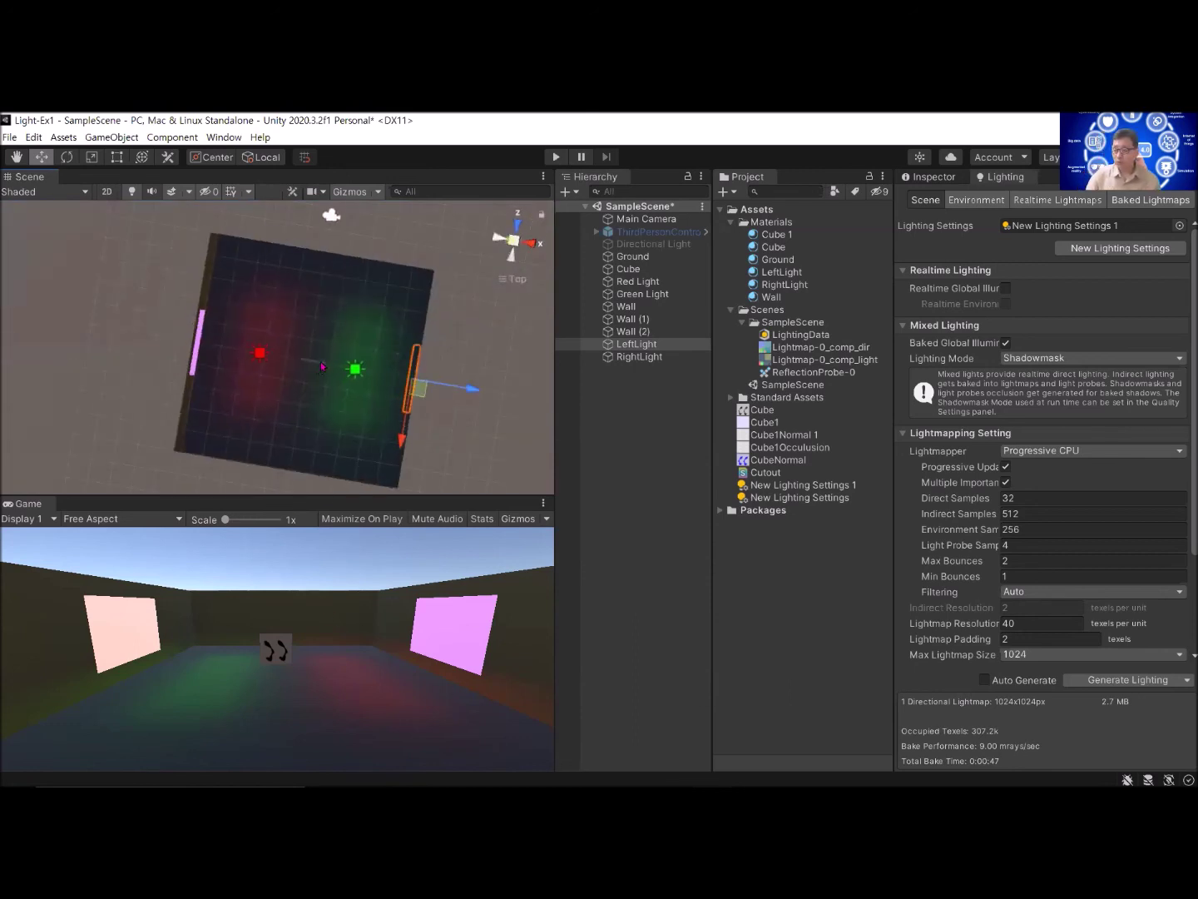
scroll(304, 373, "up", 3)
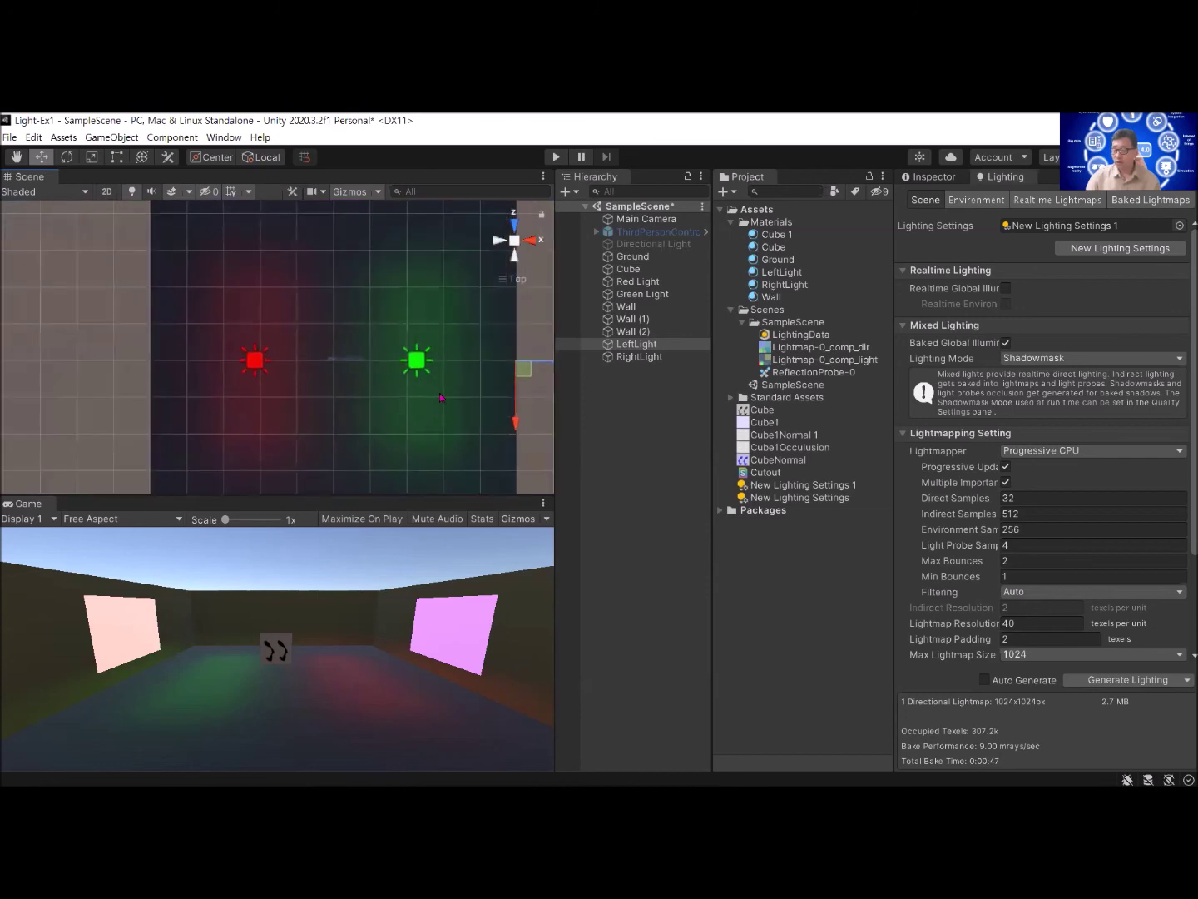
left_click(620, 385)
right_click(621, 384)
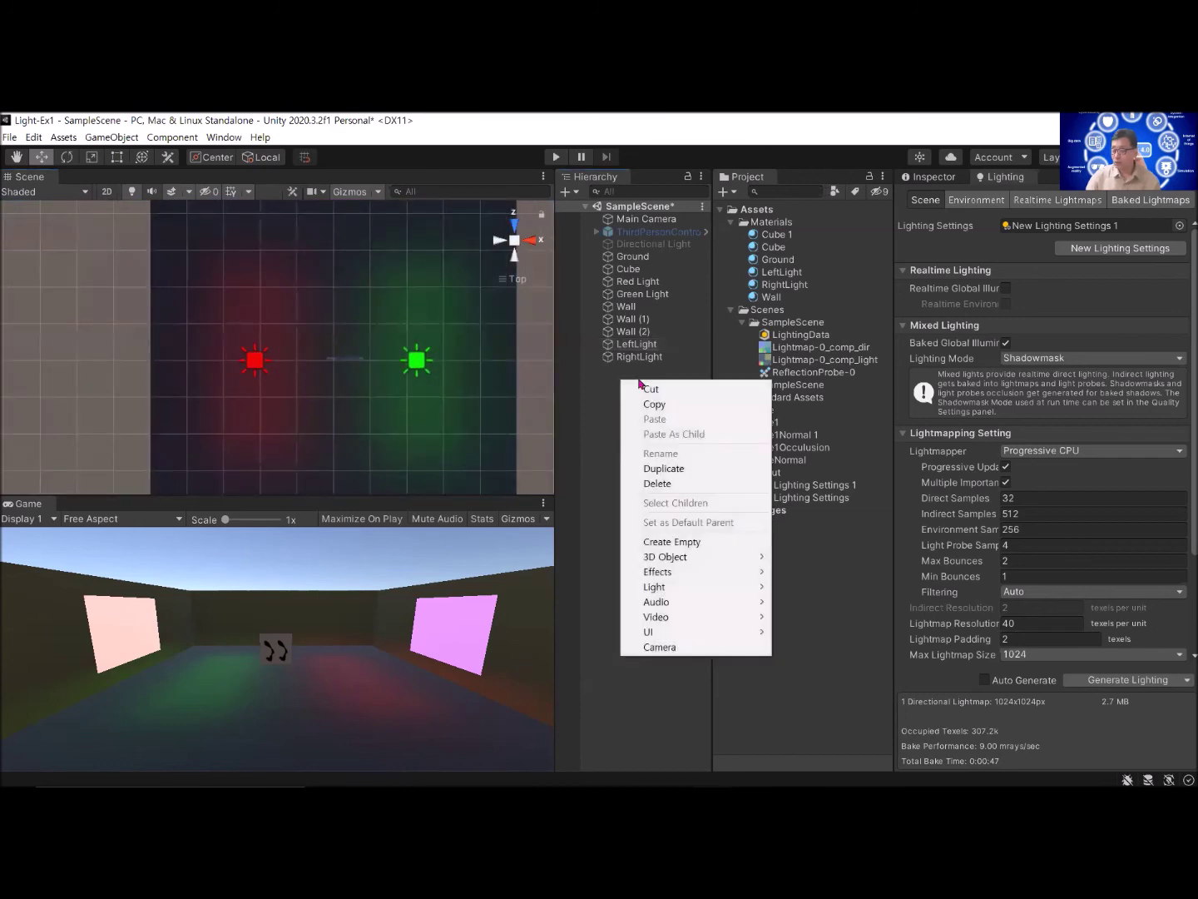
mouse_move(691, 566)
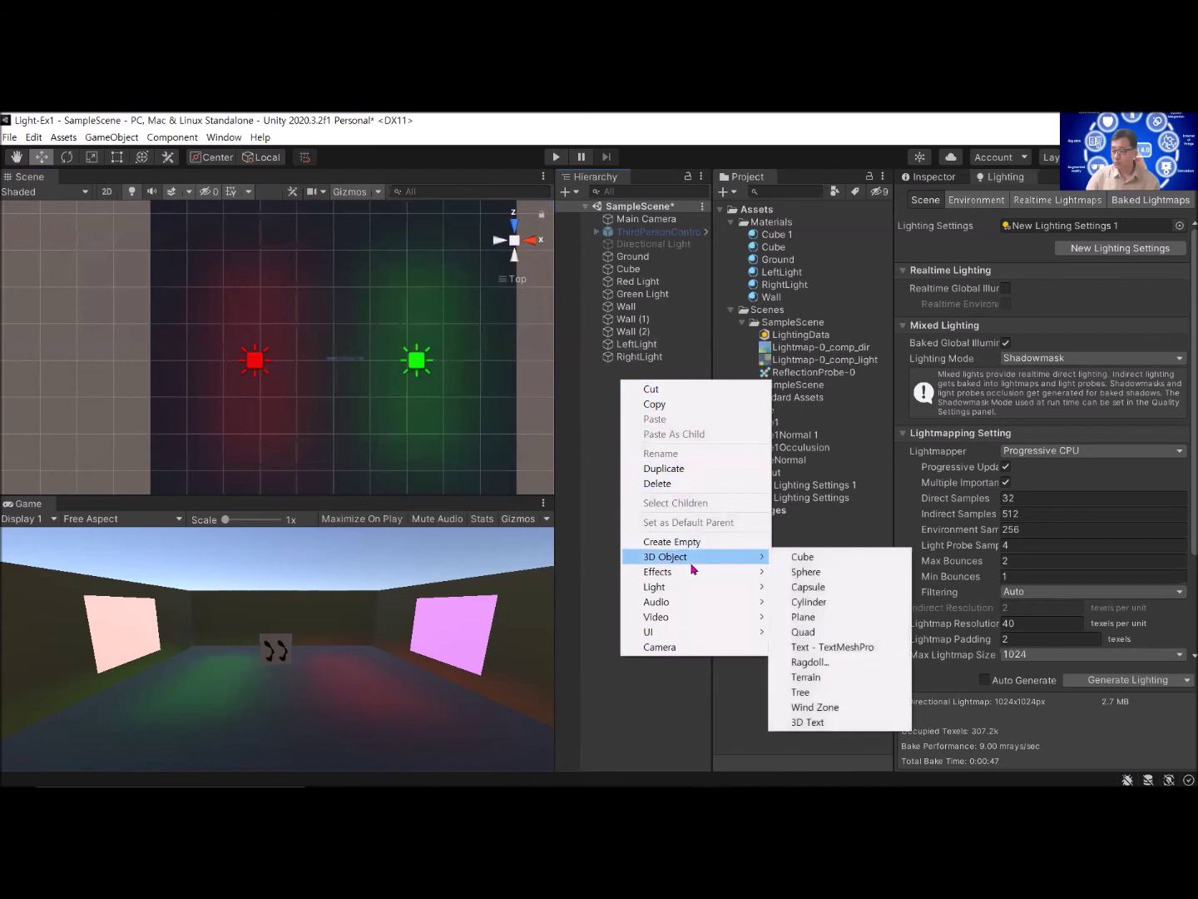
left_click(827, 589)
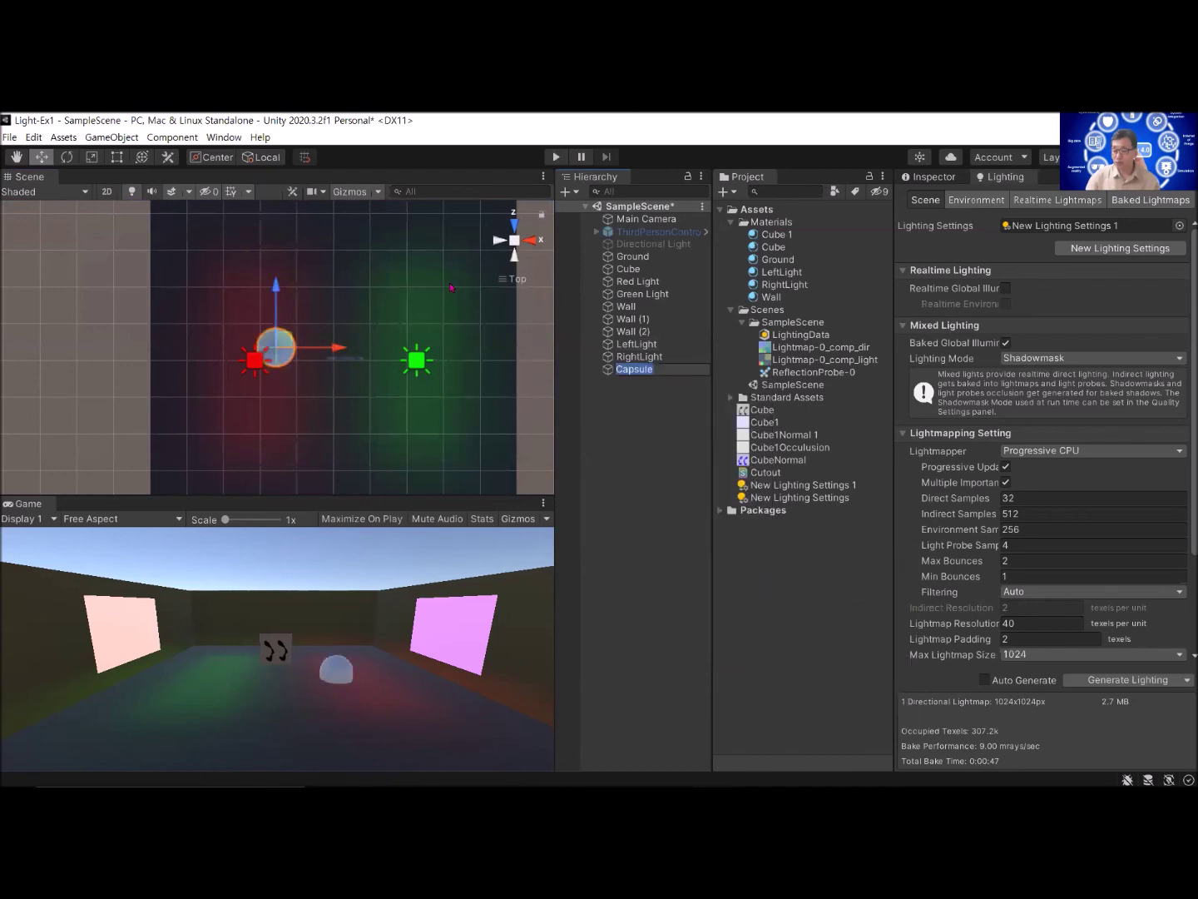
Step: Raise the capsule vertically until it stands above the room's floor
left_click(514, 261)
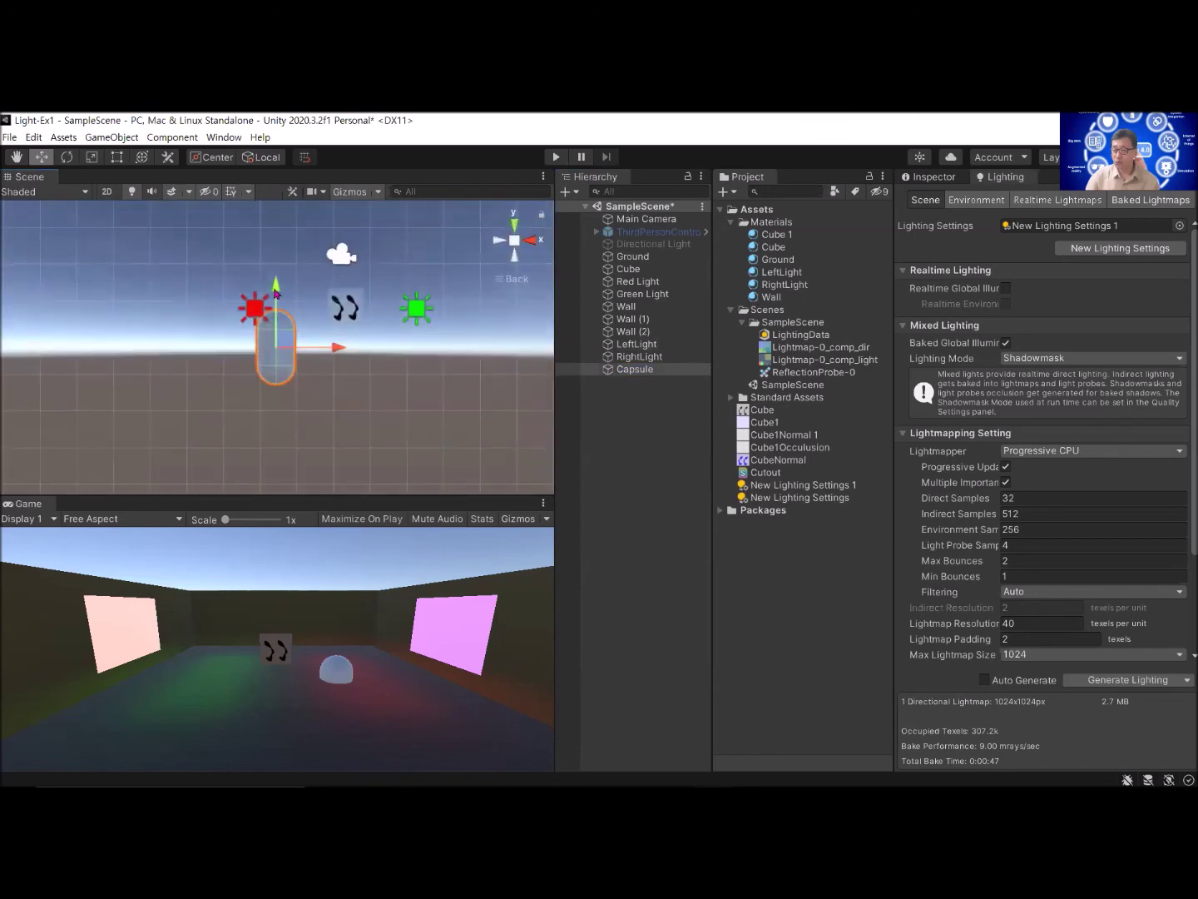
left_click_drag(277, 268, 279, 243)
left_click_drag(364, 374, 317, 374, "alt")
scroll(282, 313, "up", 5)
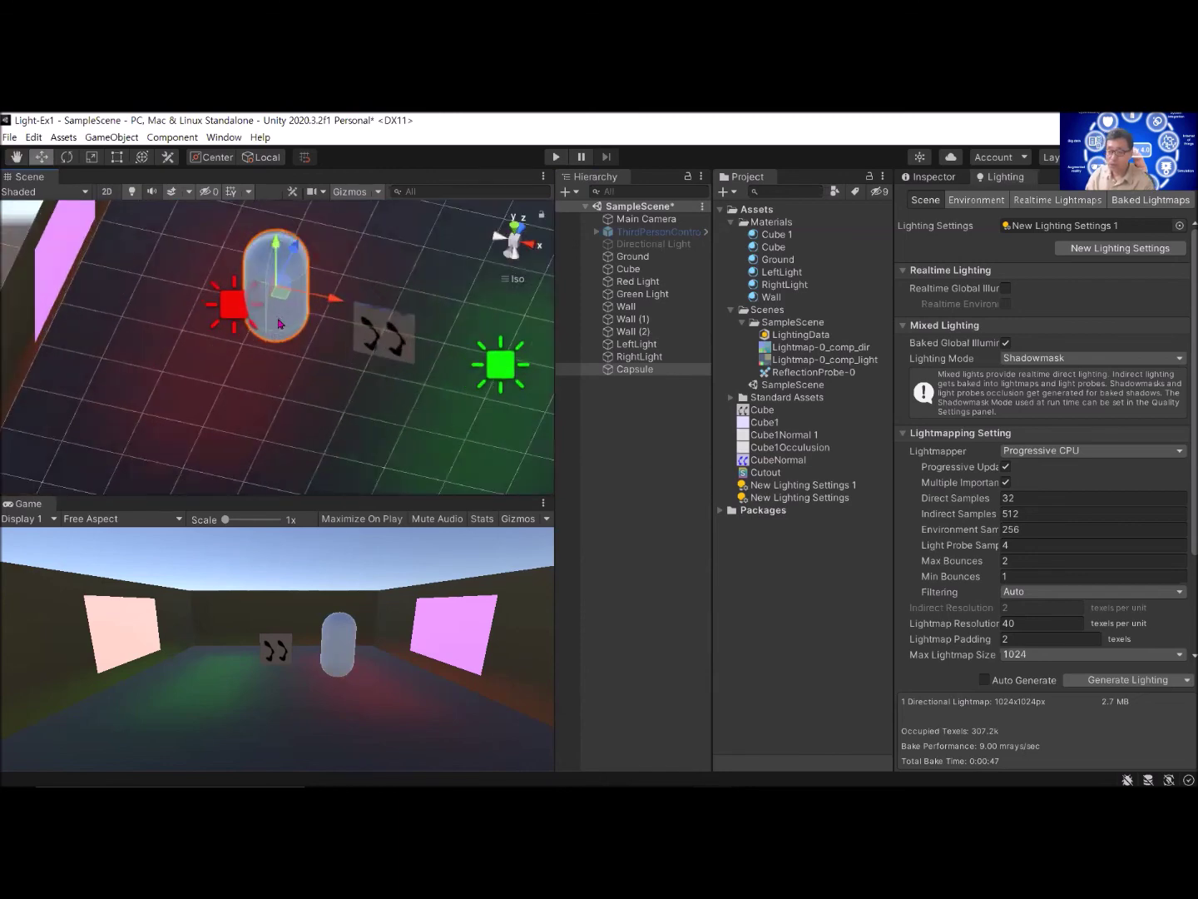
Step: Shift the capsule slightly along its X axis towards the purple RightLight quad
left_click_drag(283, 313, 408, 341, "alt")
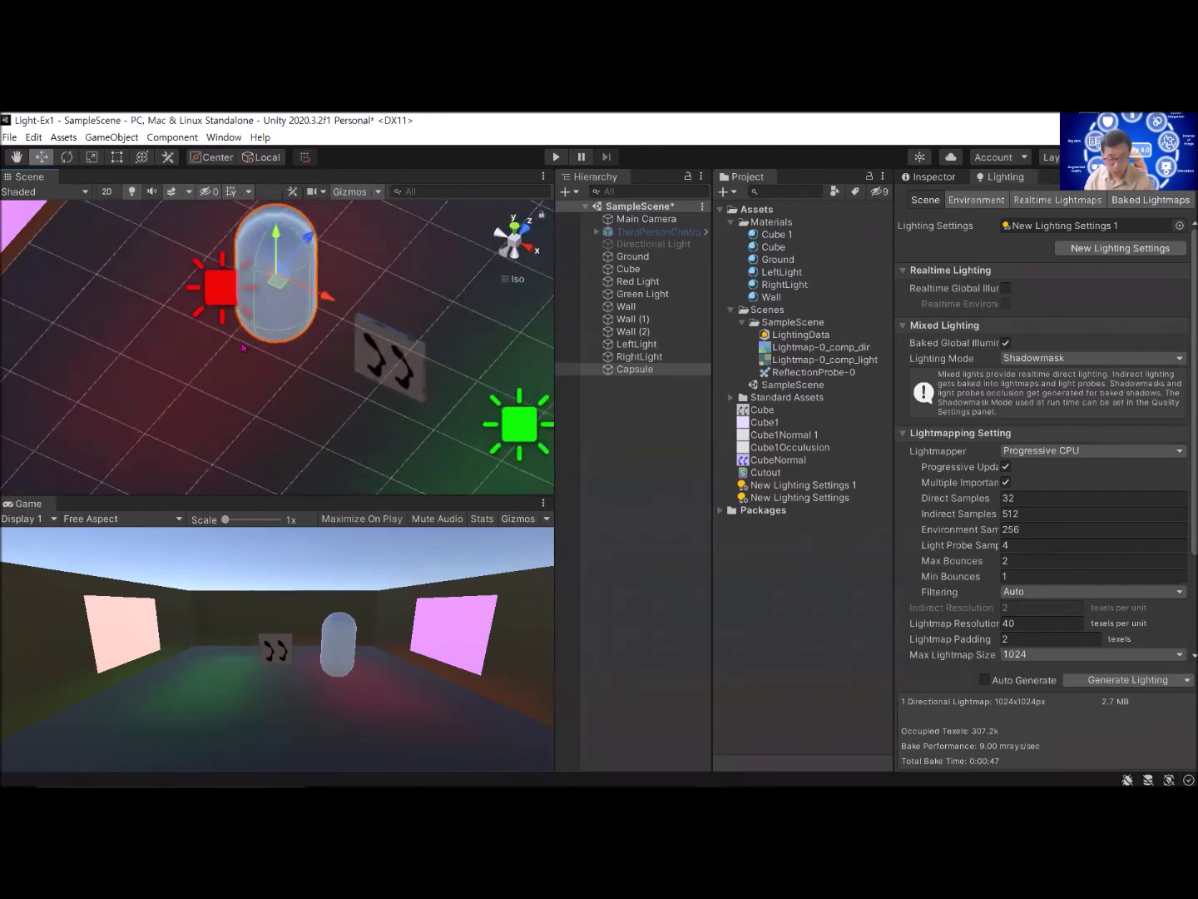
left_click_drag(327, 296, 306, 400)
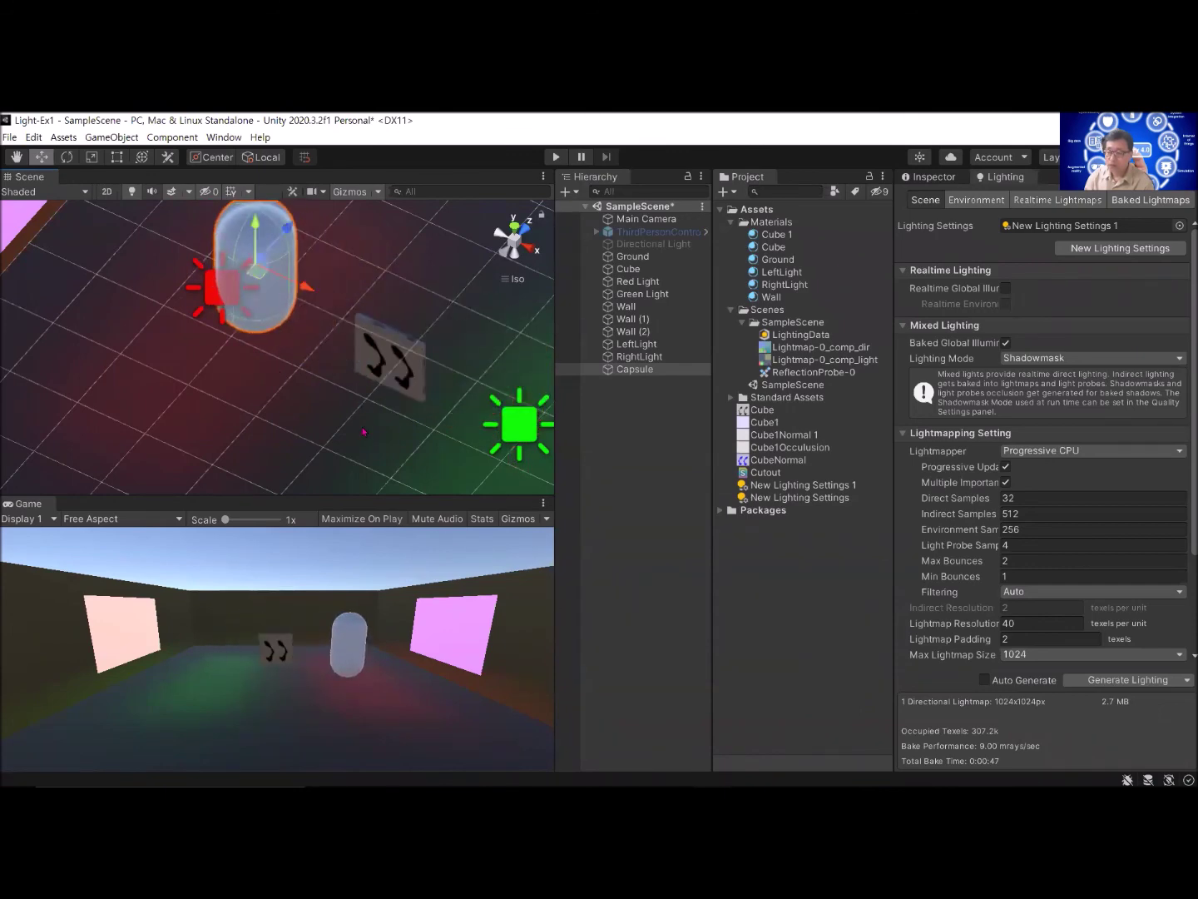
left_click_drag(334, 250, 263, 393, "alt")
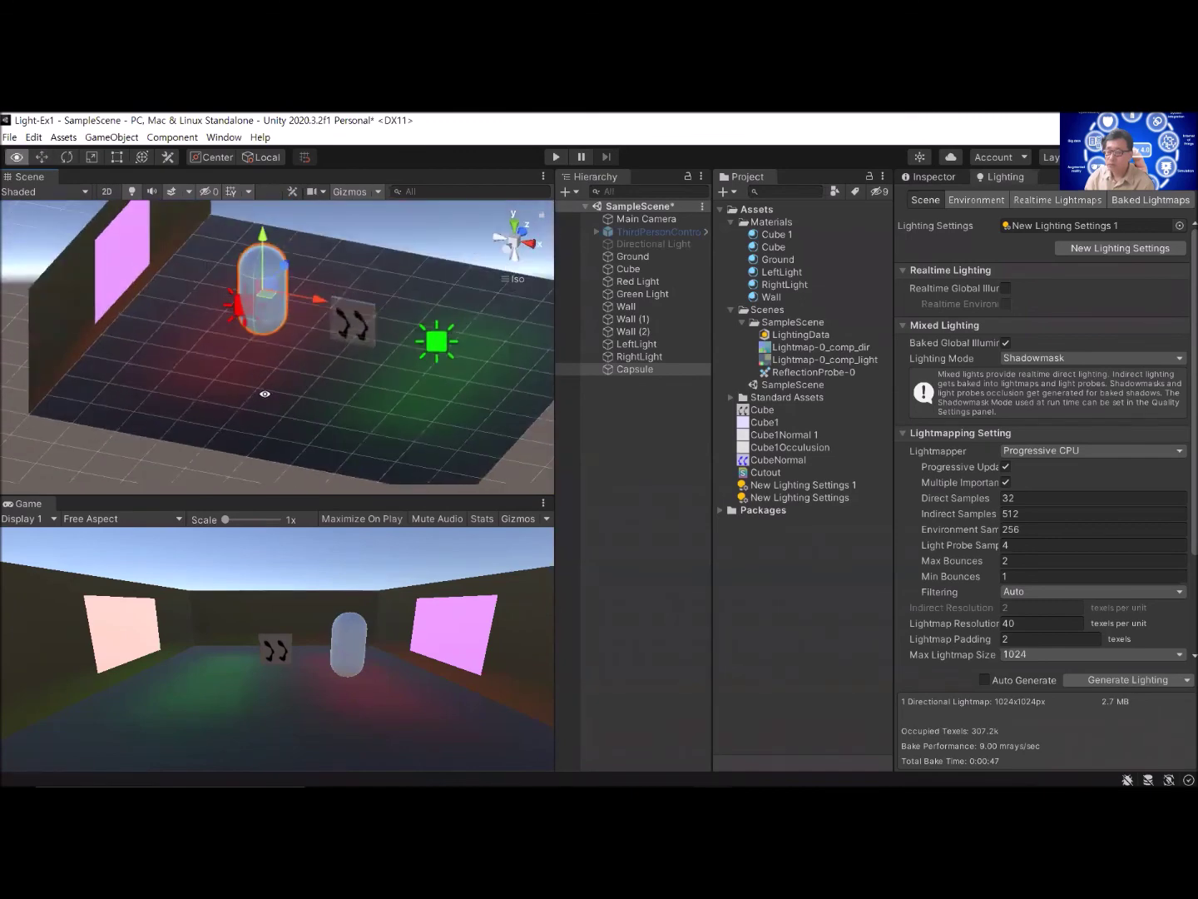
Step: Add a spotlight to the scene as a separate top-level object
left_click(608, 405)
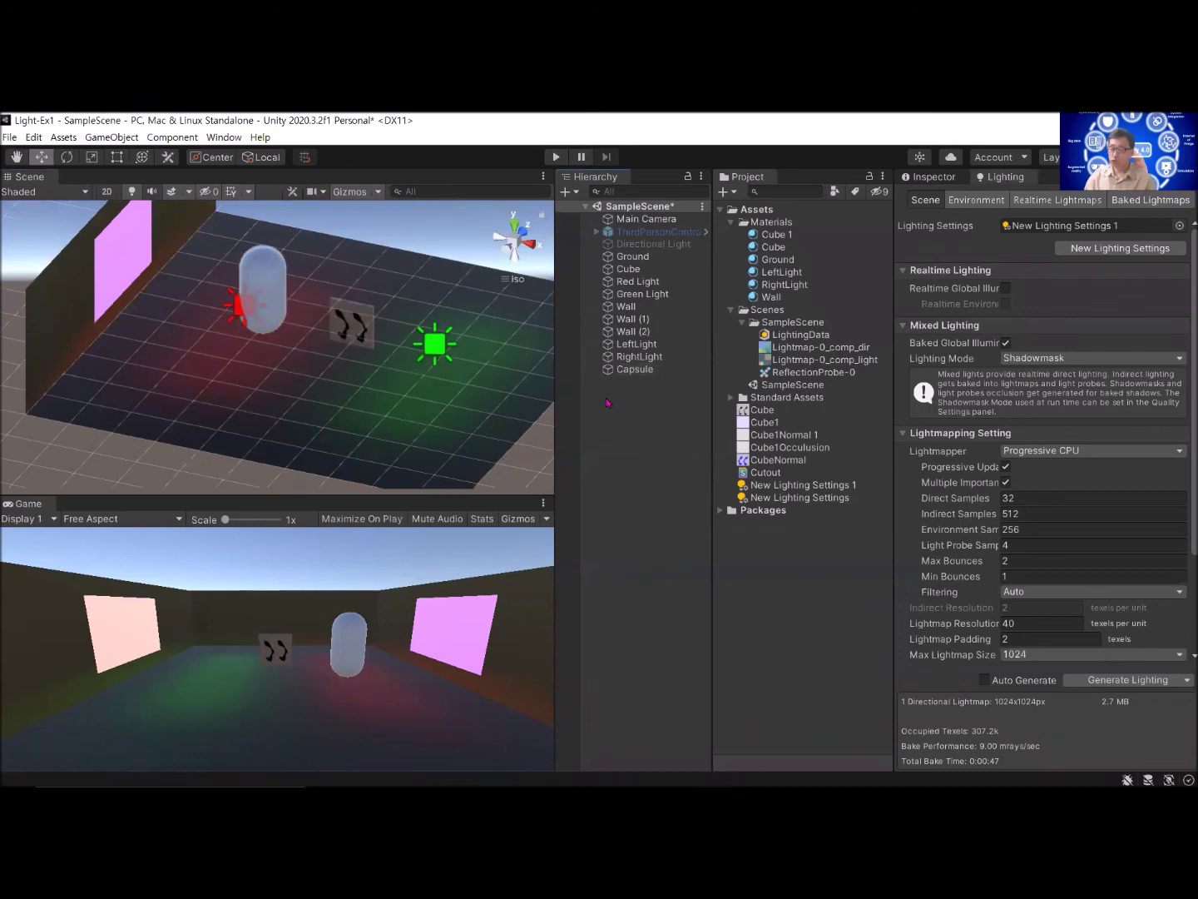
right_click(607, 402)
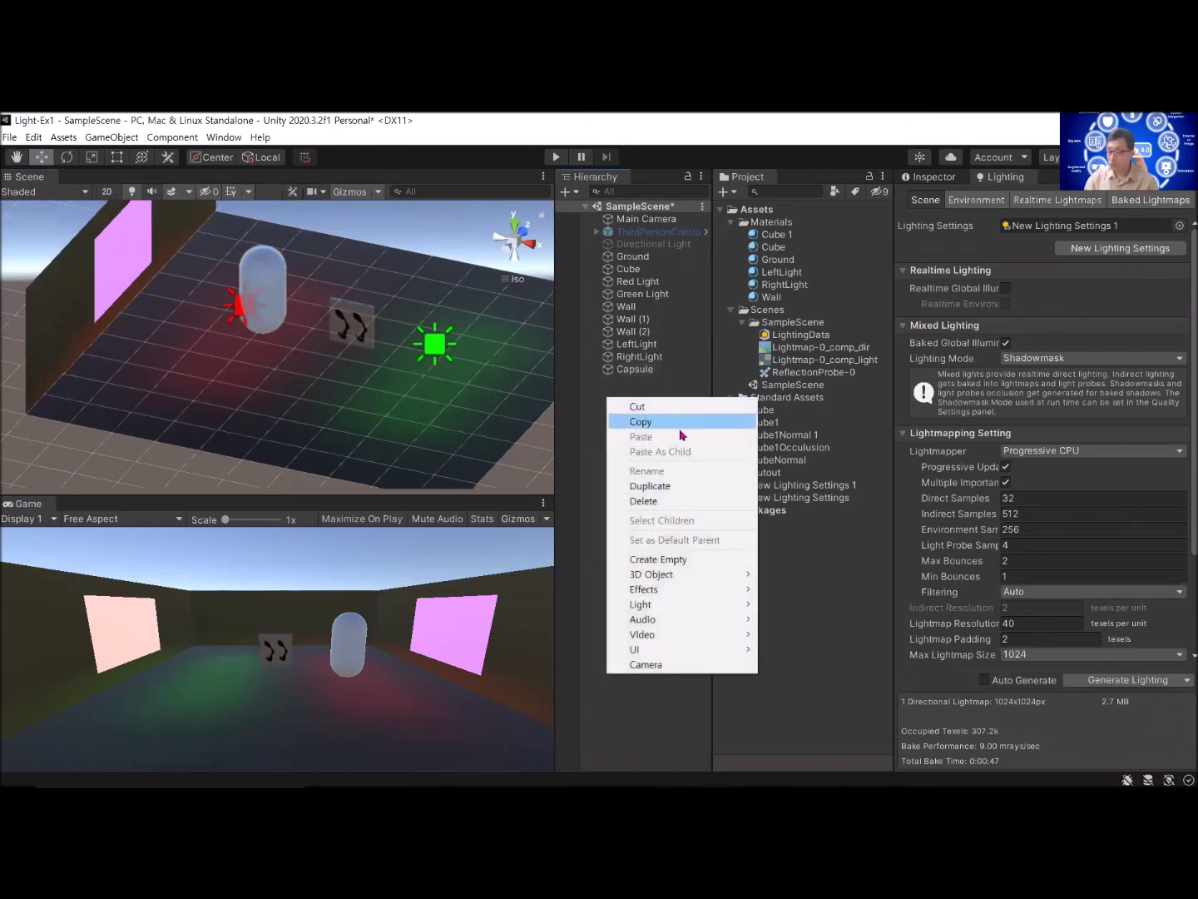
mouse_move(675, 573)
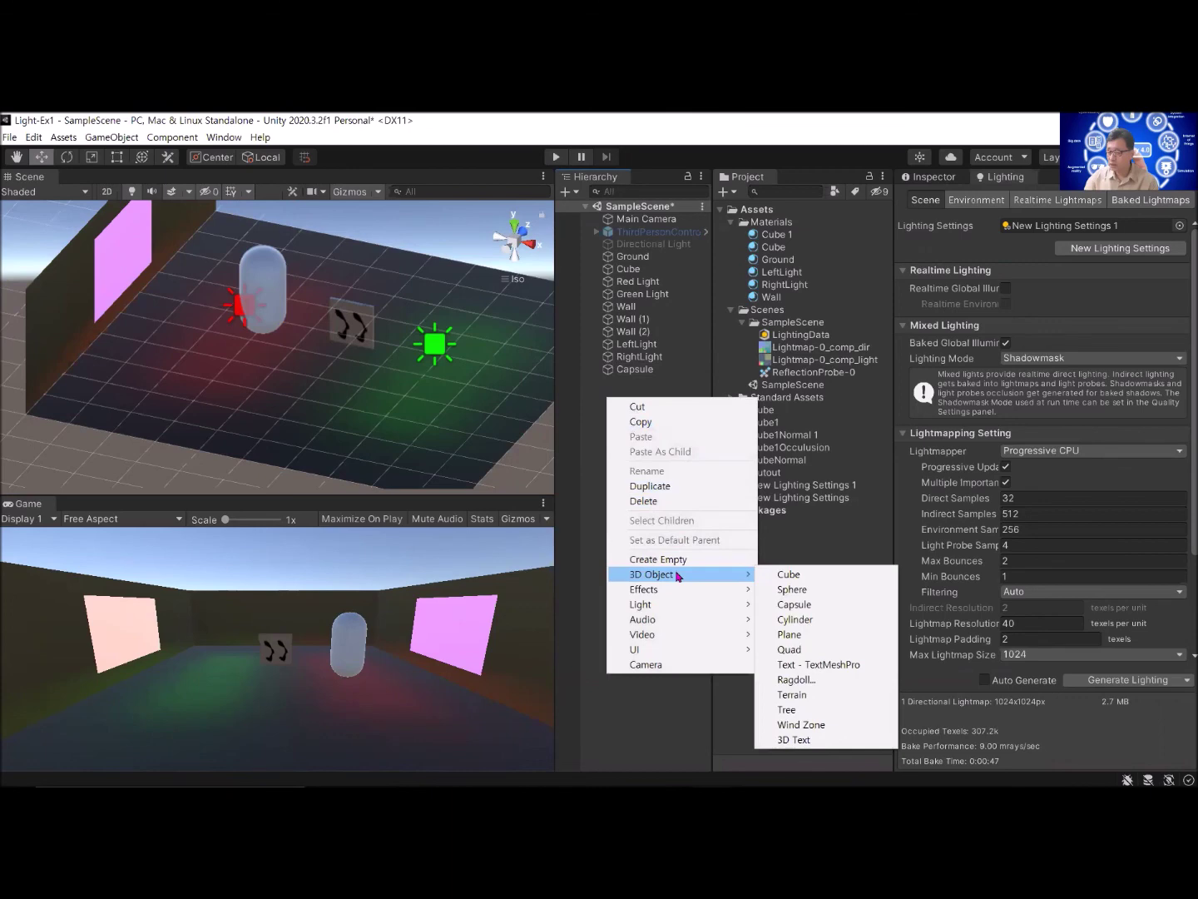
mouse_move(678, 608)
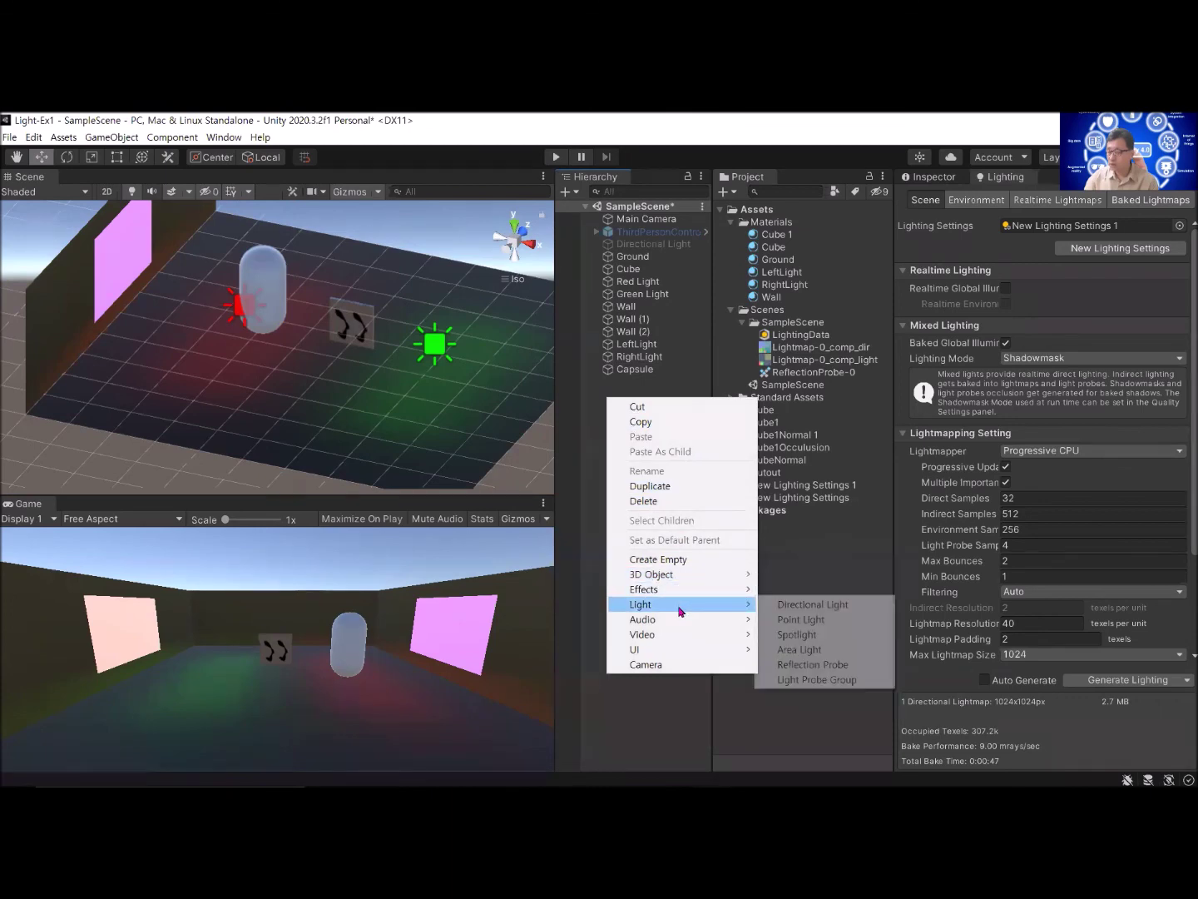
left_click(831, 635)
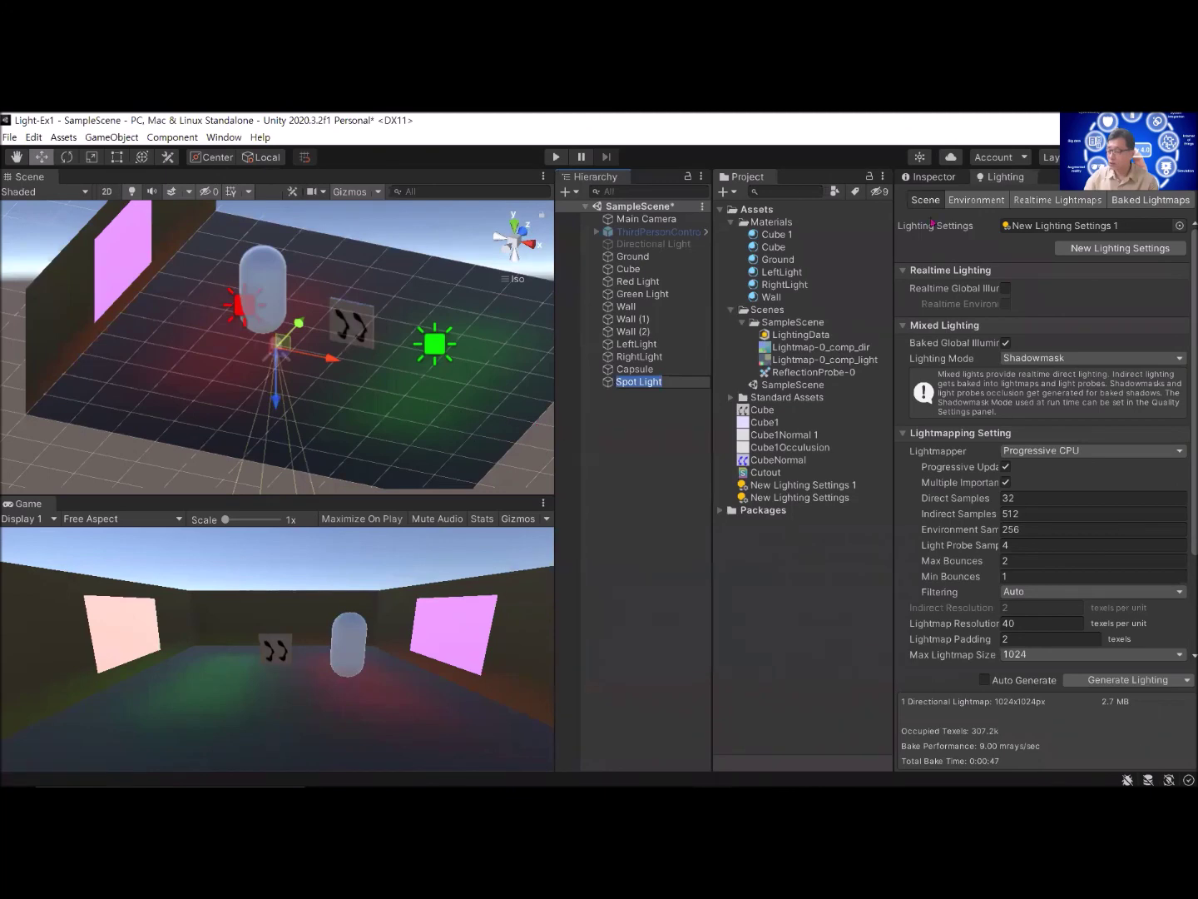
Step: Copy the capsule's position onto the spotlight, and raise the spotlight above the capsule to a height of about 4.03
left_click(927, 178)
left_click(263, 289)
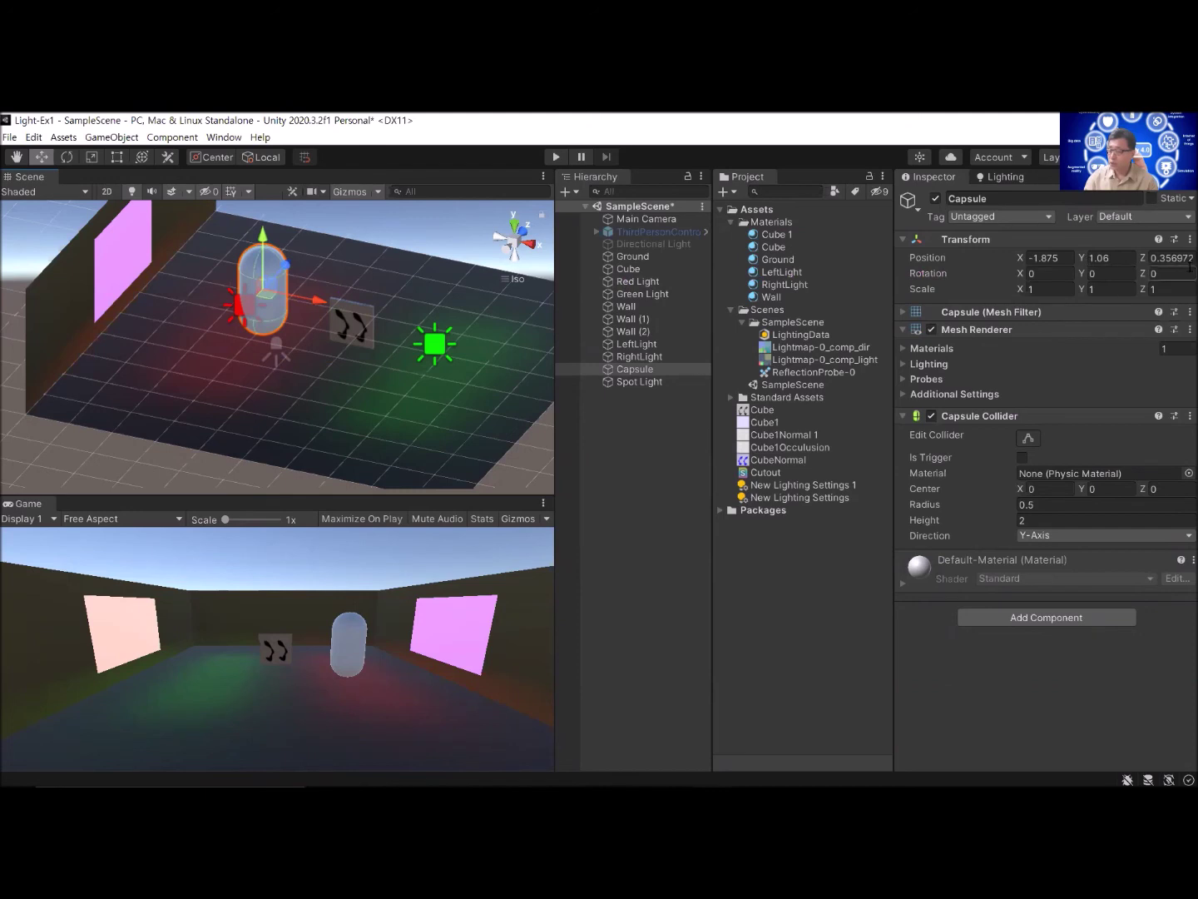
left_click(1185, 240)
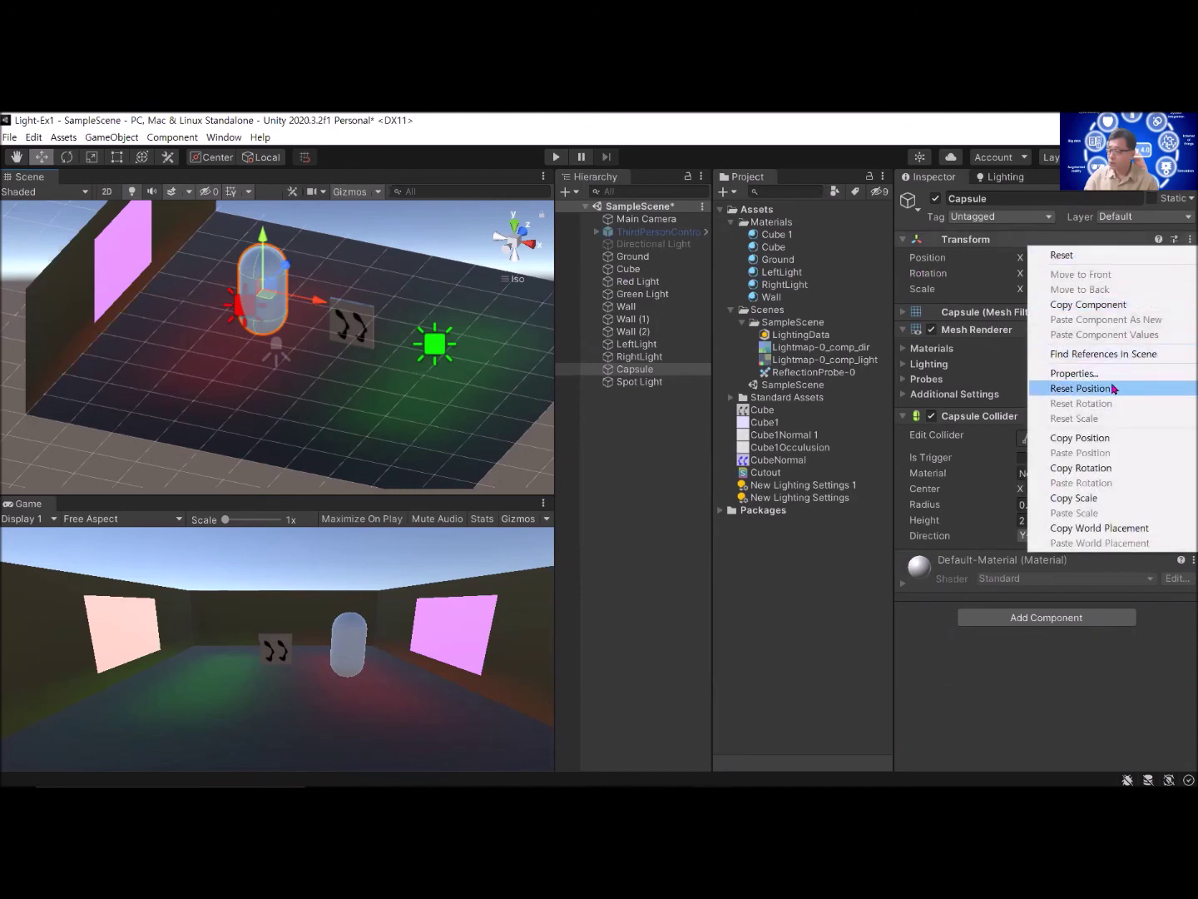
left_click(1106, 437)
left_click(639, 381)
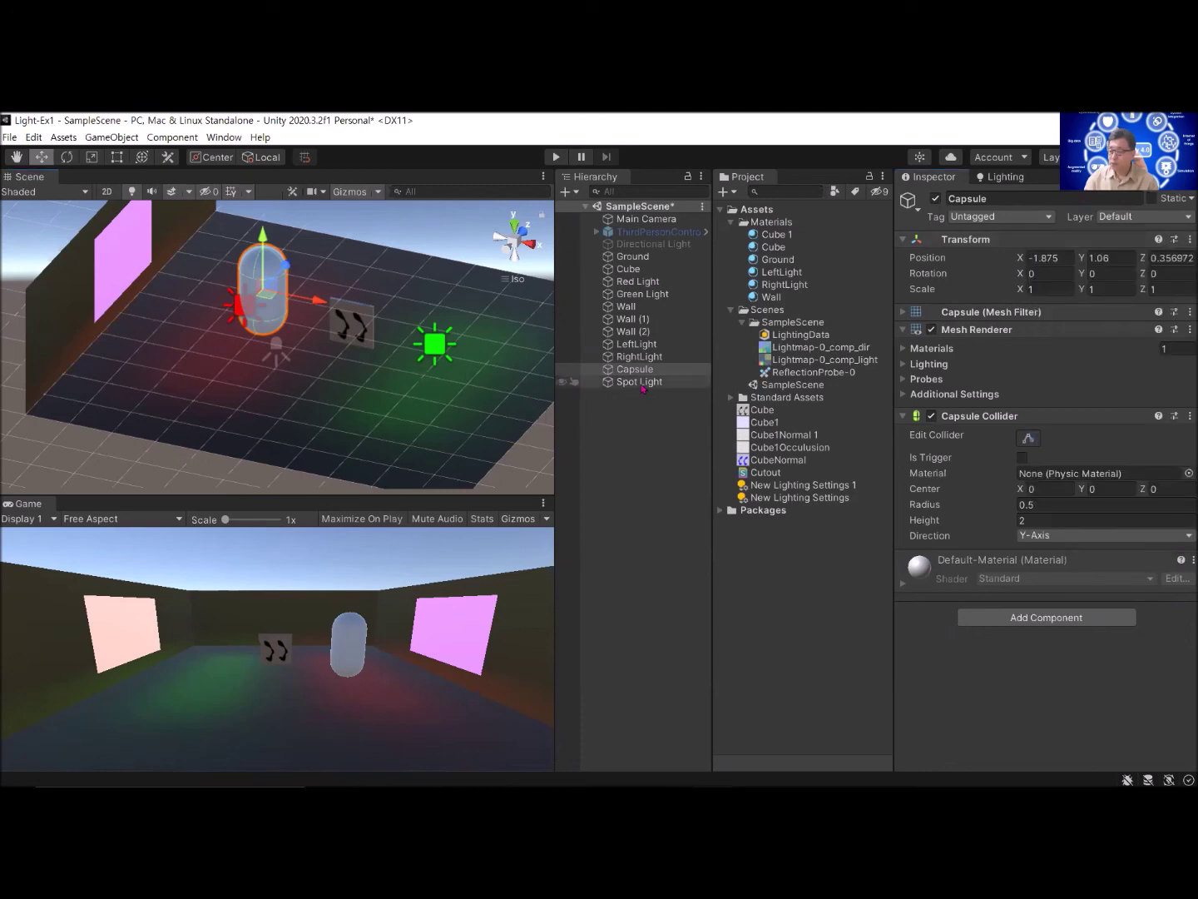
left_click(1185, 240)
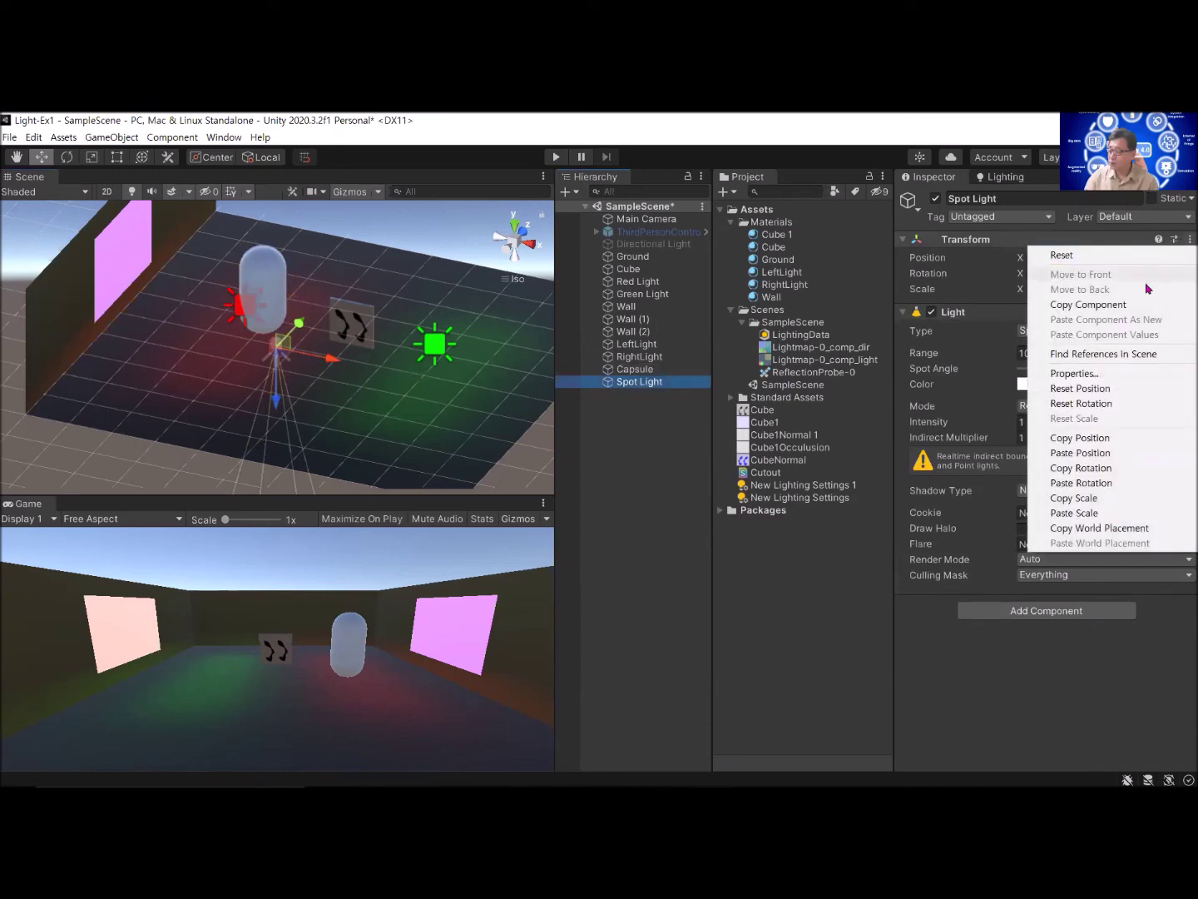
left_click(1115, 454)
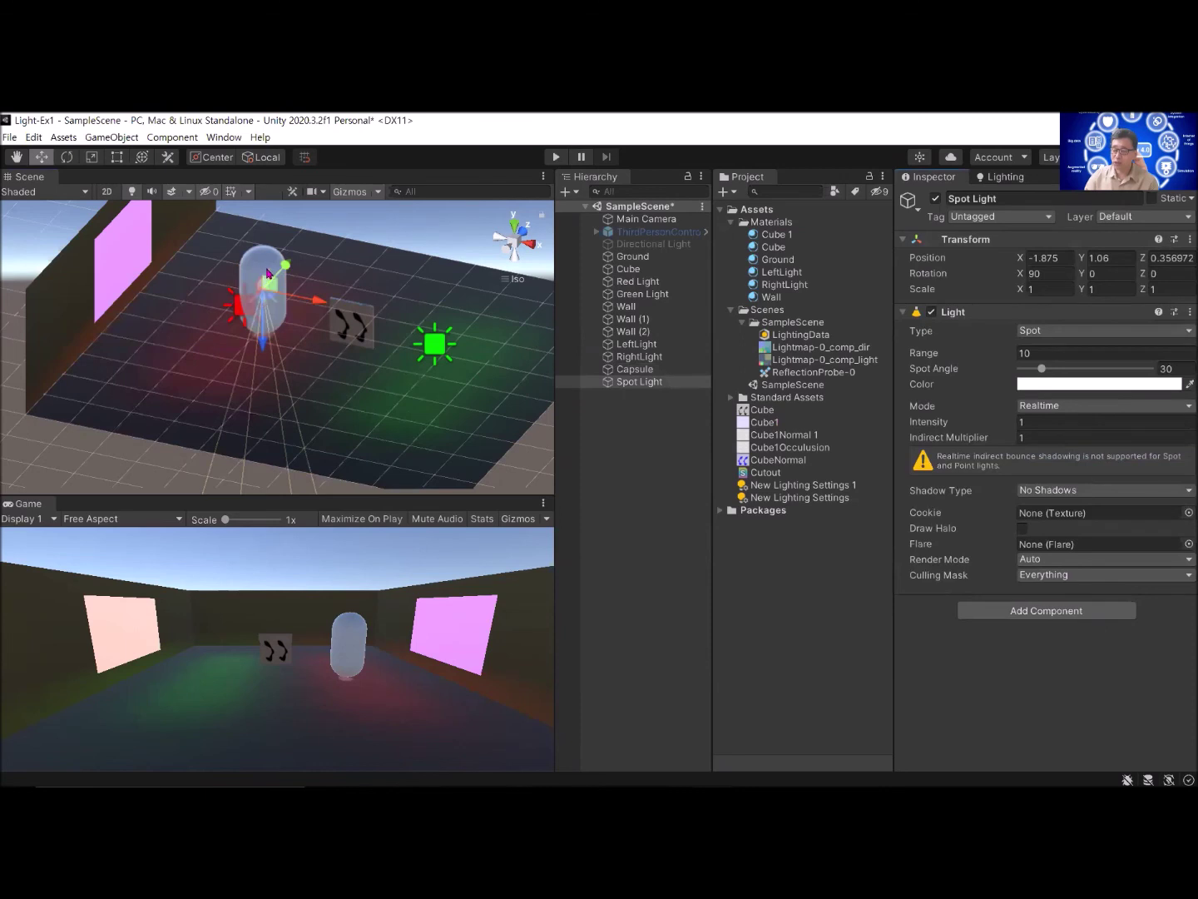
mouse_move(269, 304)
left_mouse_down("alt")
mouse_move(281, 333)
mouse_move(271, 365)
mouse_move(268, 216)
mouse_move(266, 191)
mouse_move(266, 282)
mouse_move(253, 160)
mouse_move(254, 322)
mouse_move(251, 303)
left_mouse_up("alt")
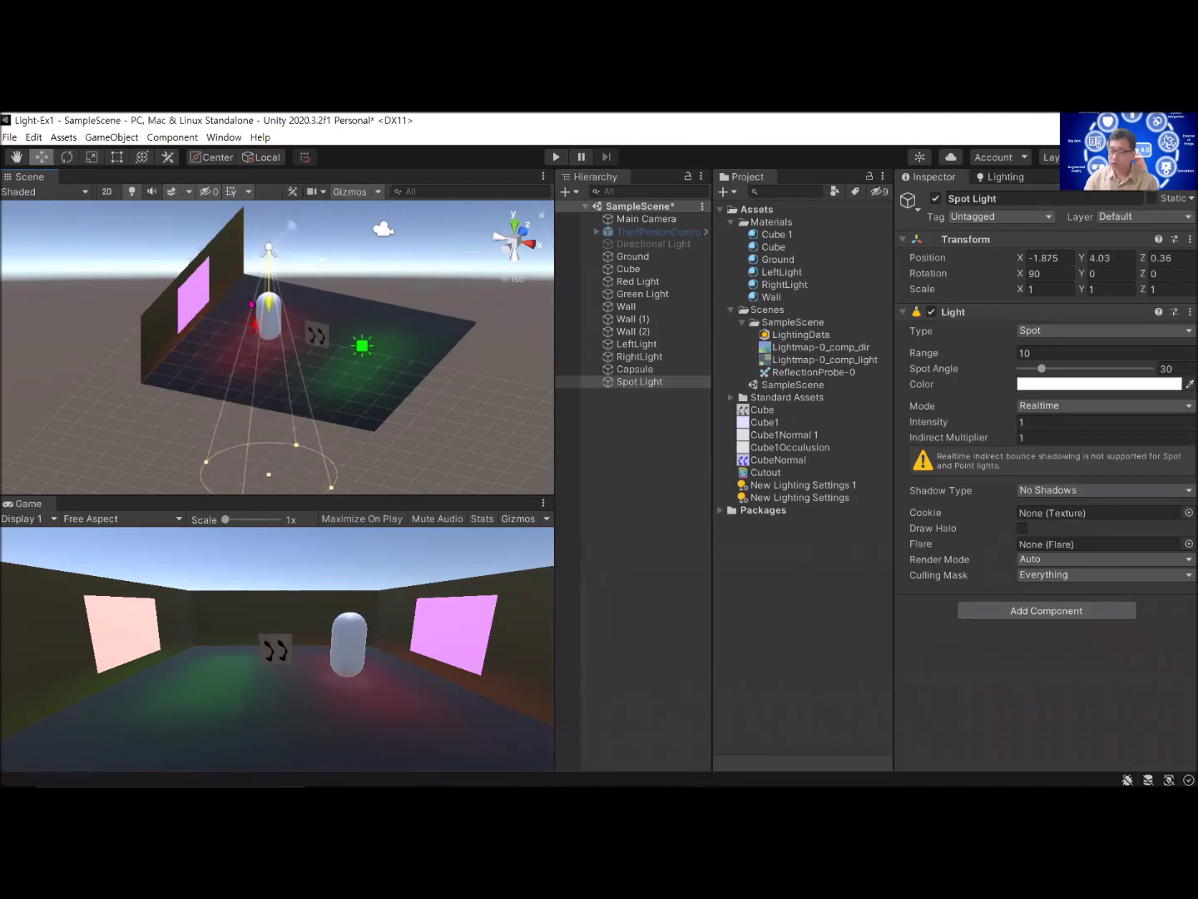
Step: Change the spotlight's color from white to a deep blue, hexadecimal 1E2ACD
left_click(1084, 384)
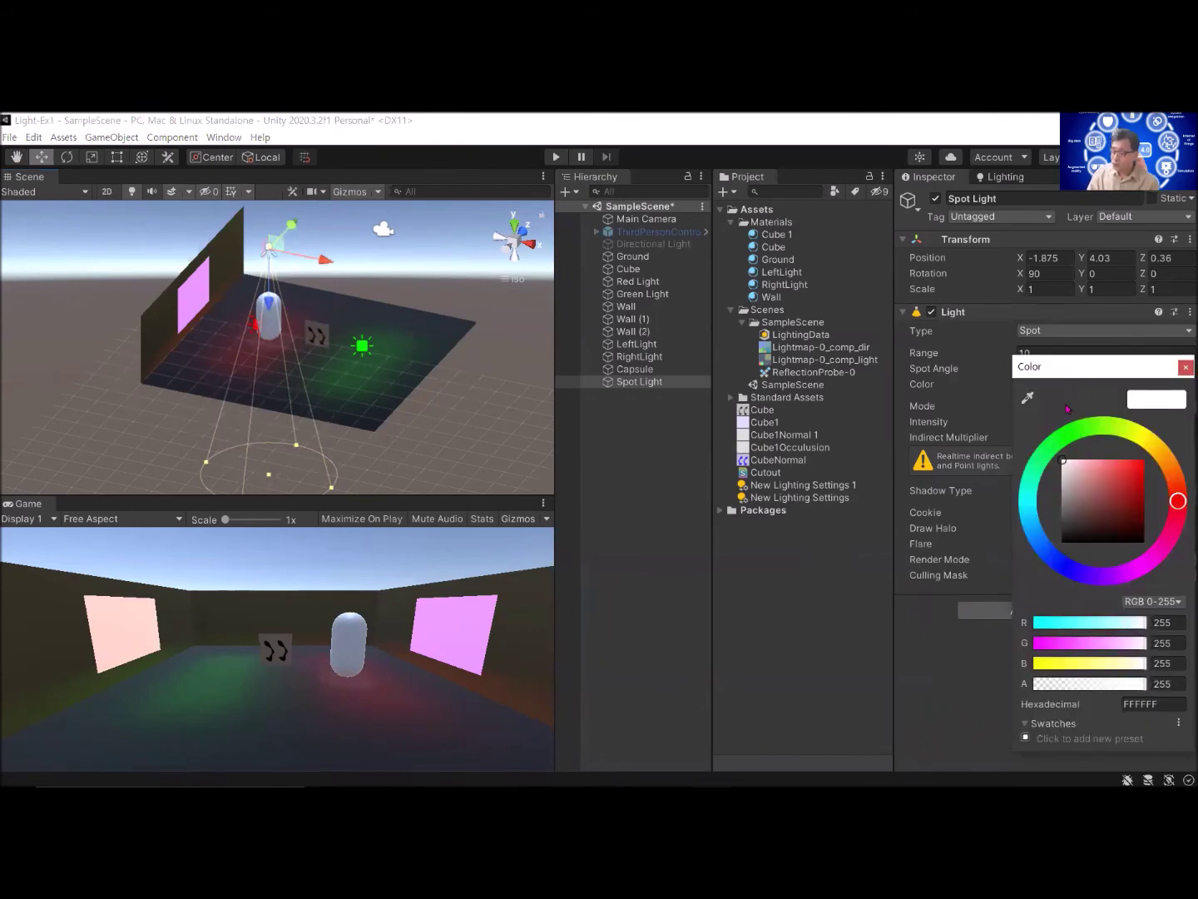
left_click(1066, 555)
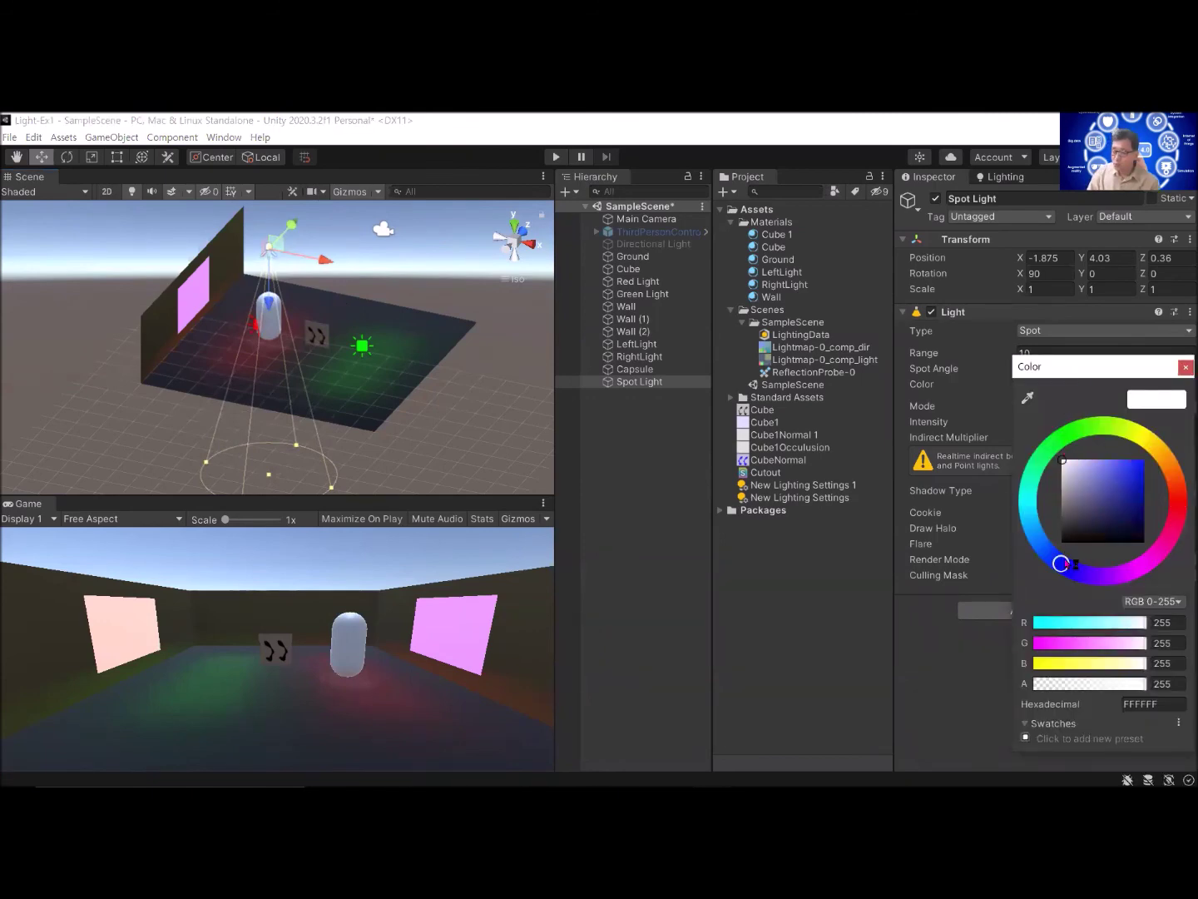
left_click(1127, 469)
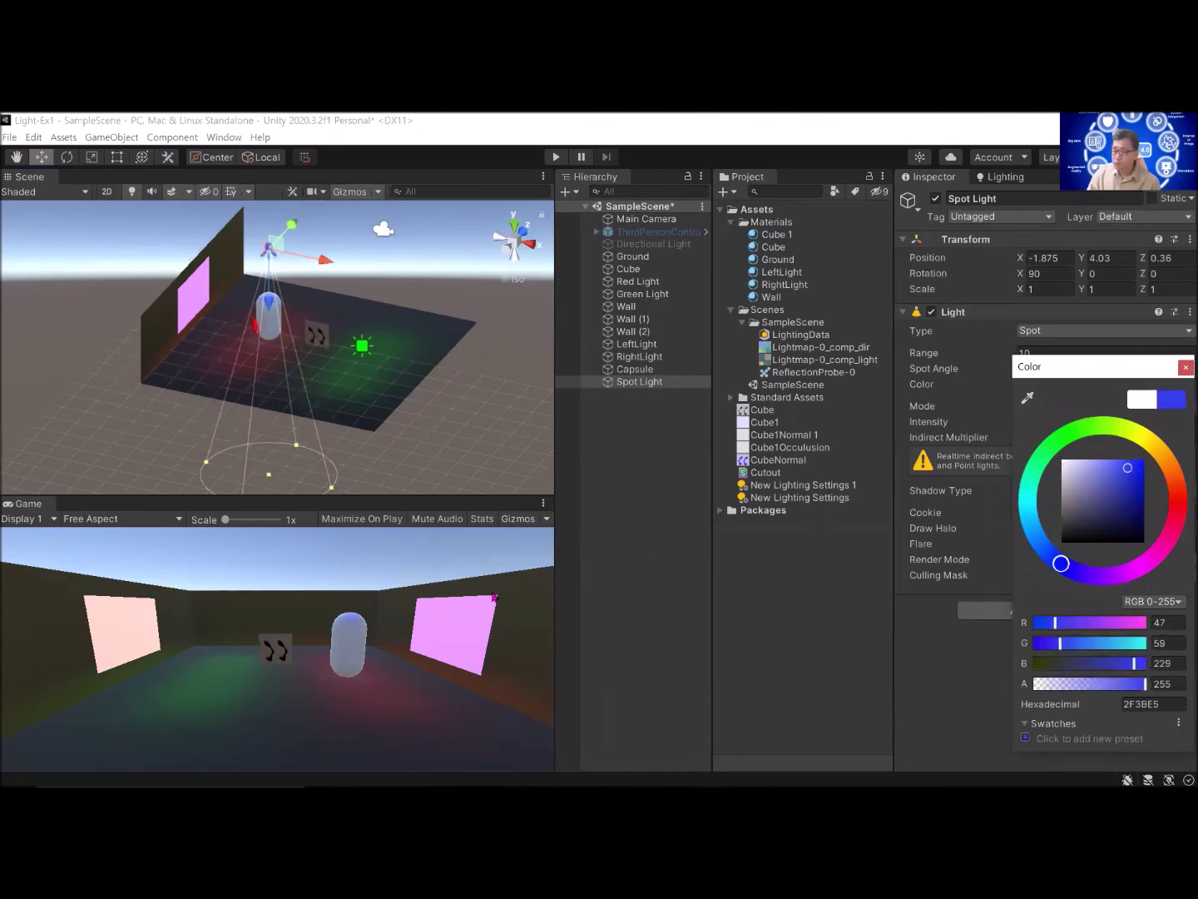
left_click_drag(1127, 470, 1135, 490)
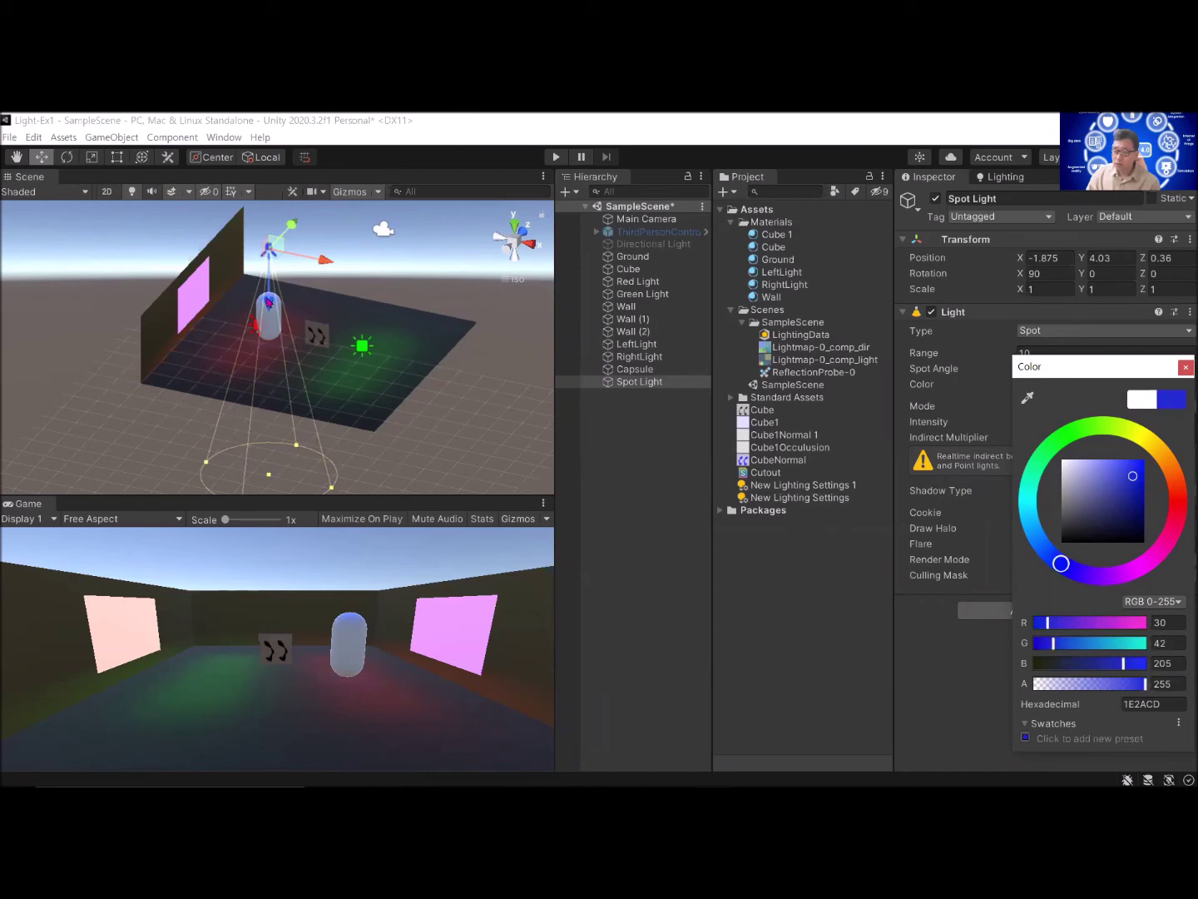
Step: Lower the spotlight slightly to a height of about 3.99 and set its intensity to 5.28
left_click(269, 302)
mouse_move(269, 303)
left_mouse_down()
mouse_move(277, 317)
mouse_move(278, 304)
left_mouse_up()
left_click_drag(280, 302, 304, 312)
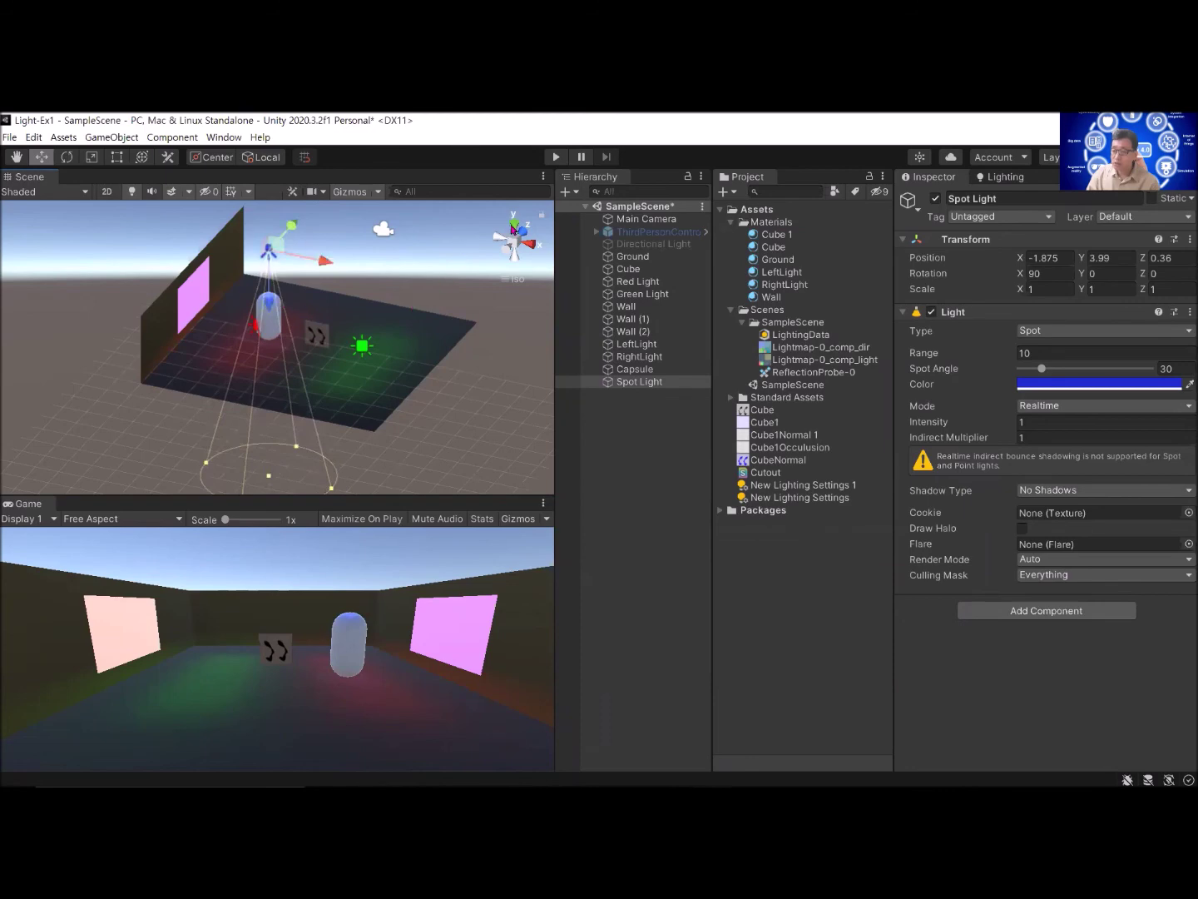
left_click(514, 223)
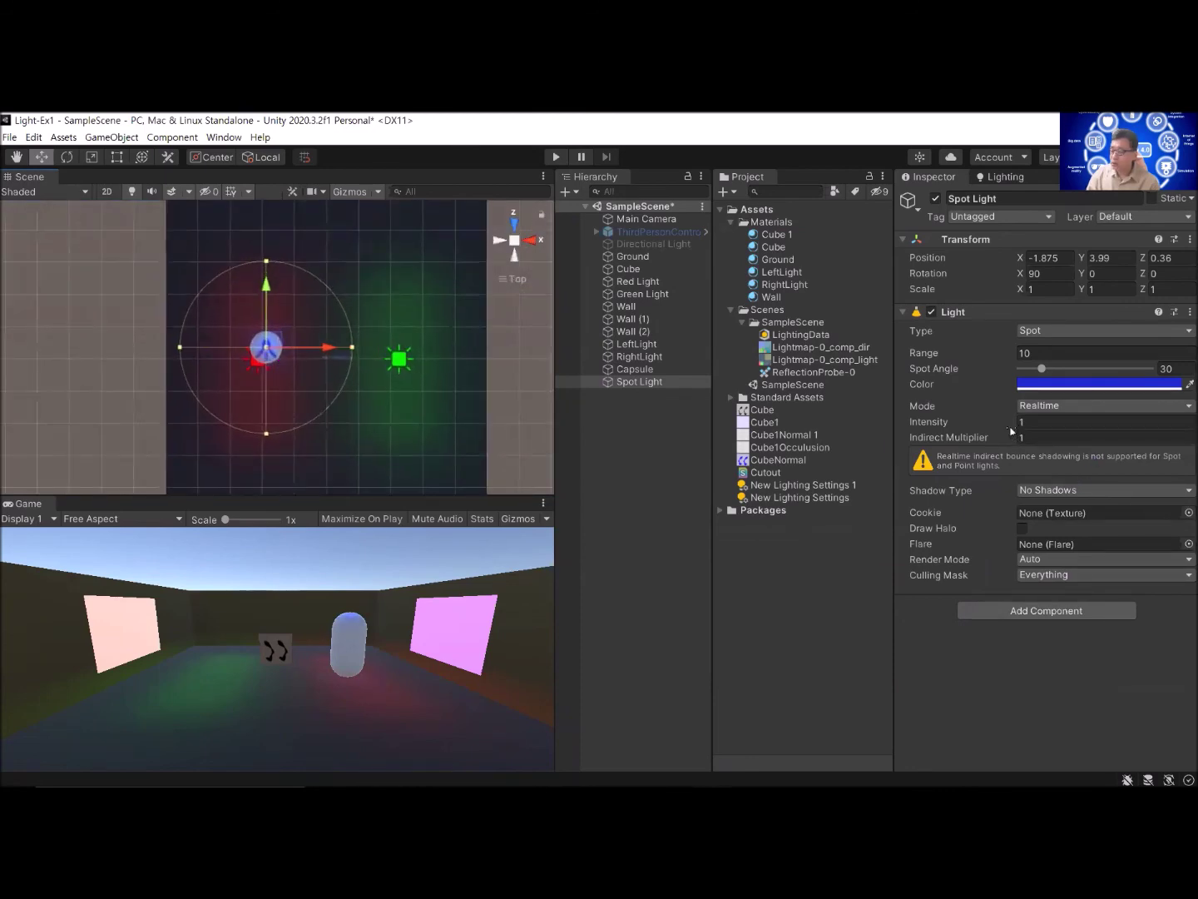
left_click_drag(1015, 426, 1026, 425)
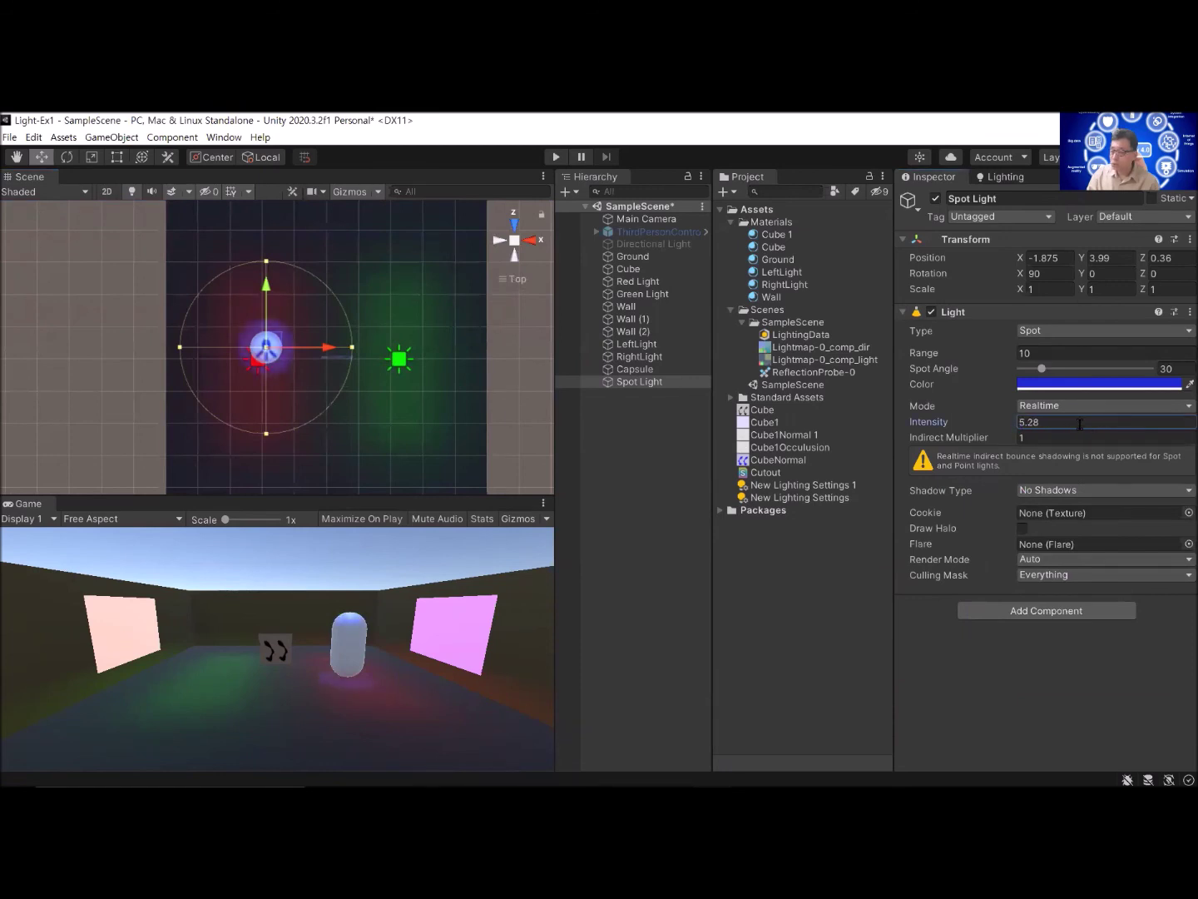
key("Return")
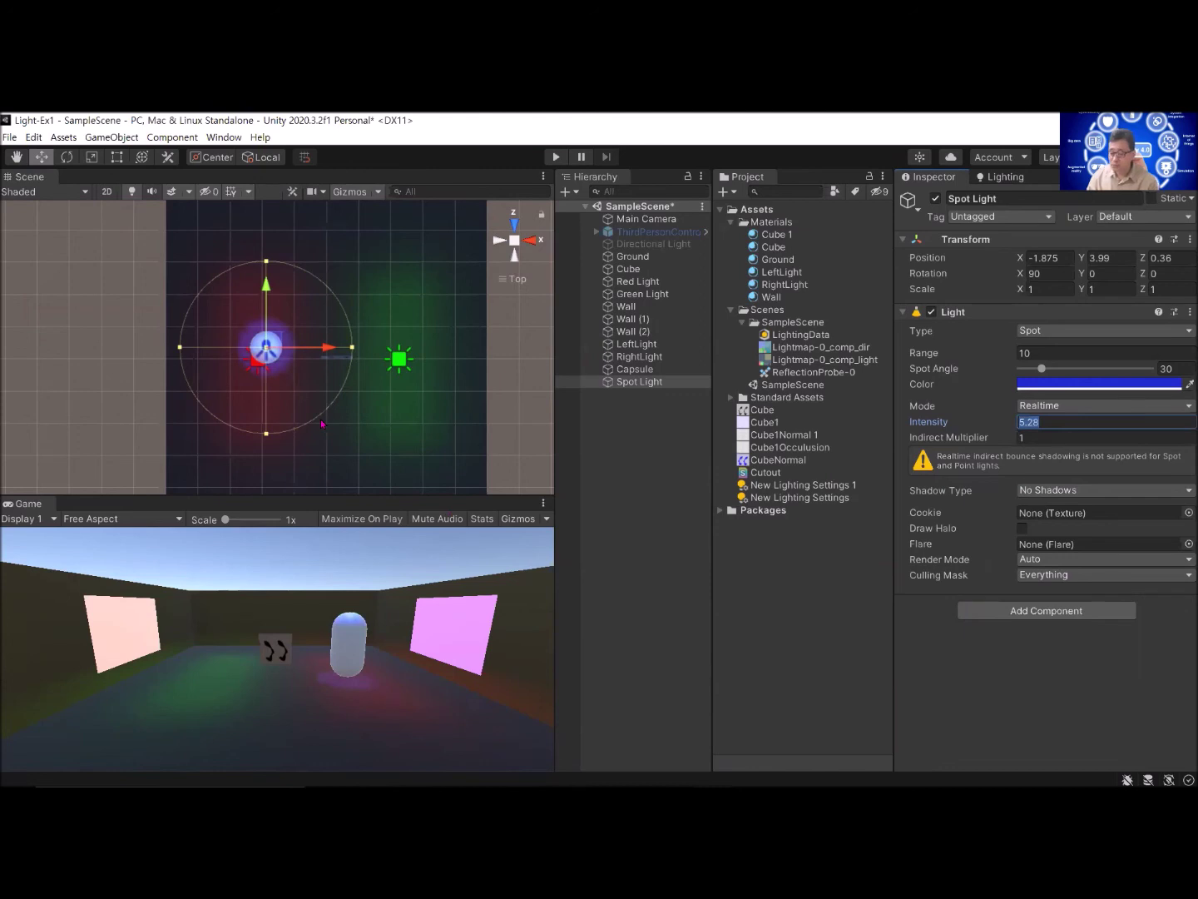
Step: Raise the spotlight higher above the capsule, to a height of about 5.88
scroll(362, 540, "up", 1)
scroll(310, 408, "down", 4)
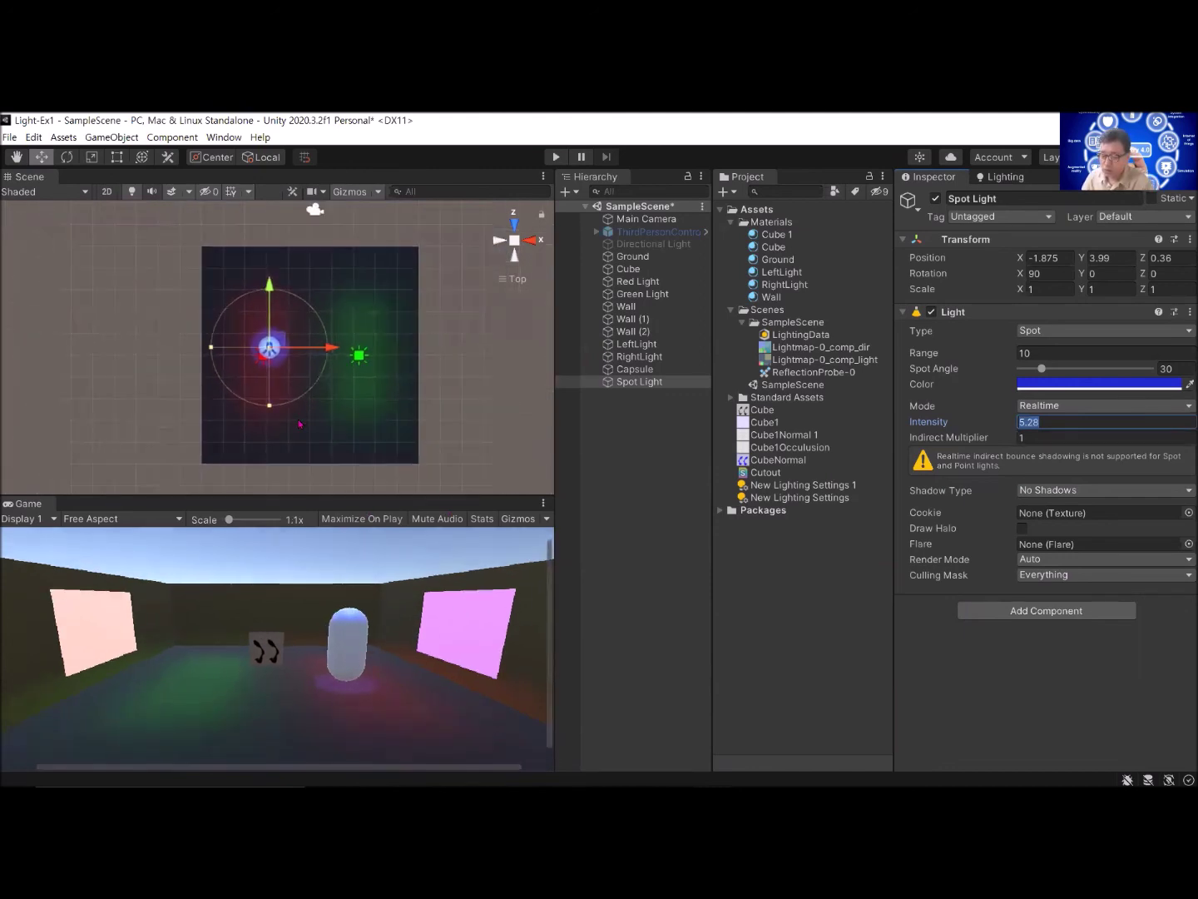
left_click_drag(299, 414, 437, 340, "alt")
left_click_drag(264, 358, 285, 341, "alt")
scroll(283, 341, "up", 5)
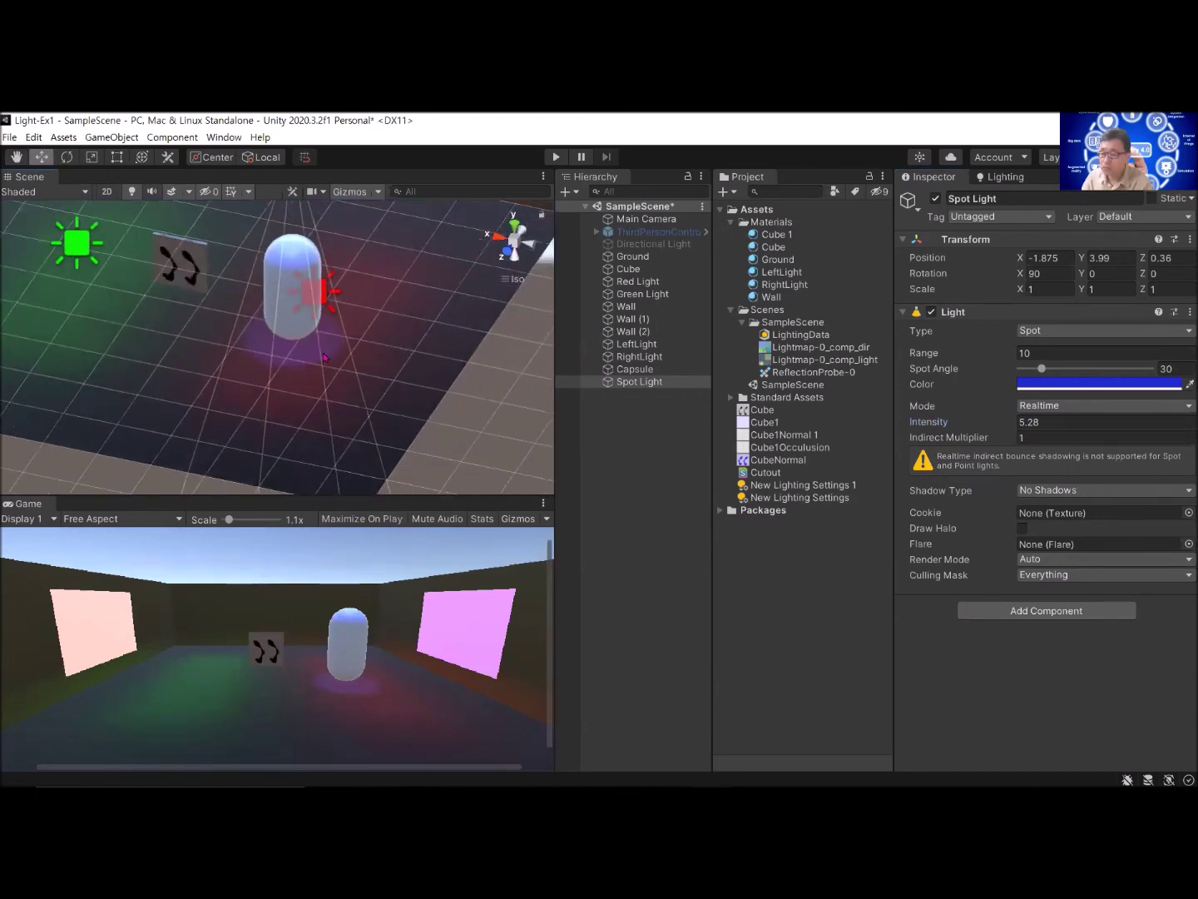
scroll(319, 374, "down", 3)
left_click_drag(280, 307, 289, 250)
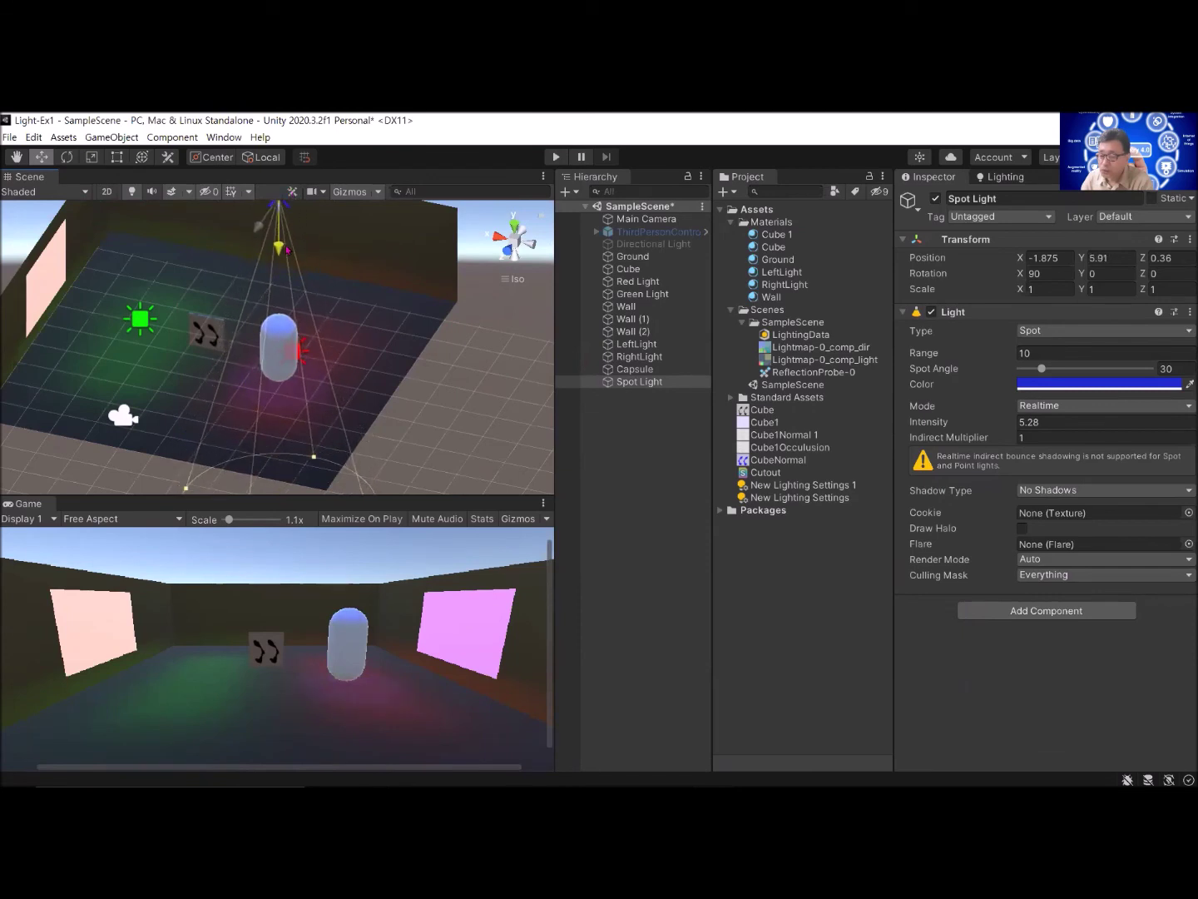
Step: Set the spotlight's intensity to 10
scroll(292, 356, "up", 5)
scroll(293, 355, "up", 1)
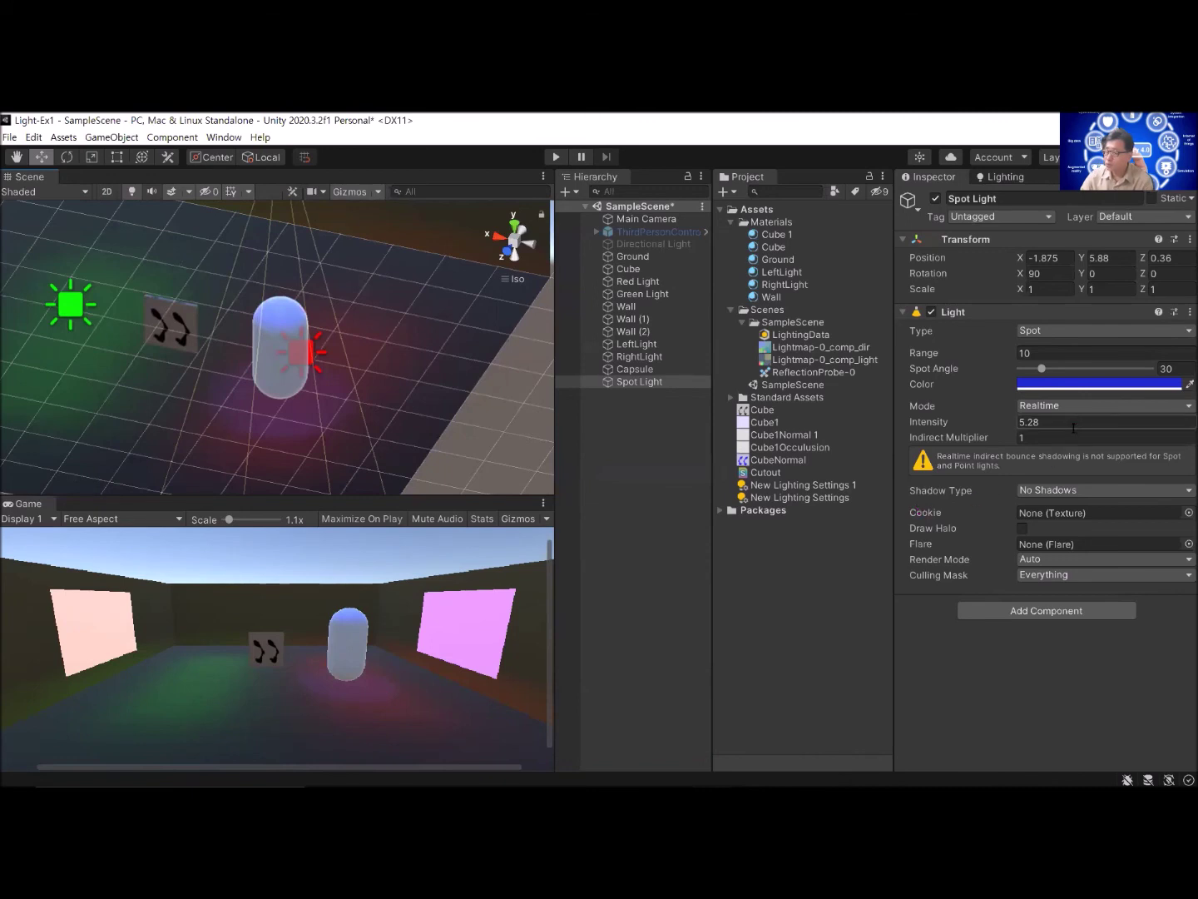
type("10")
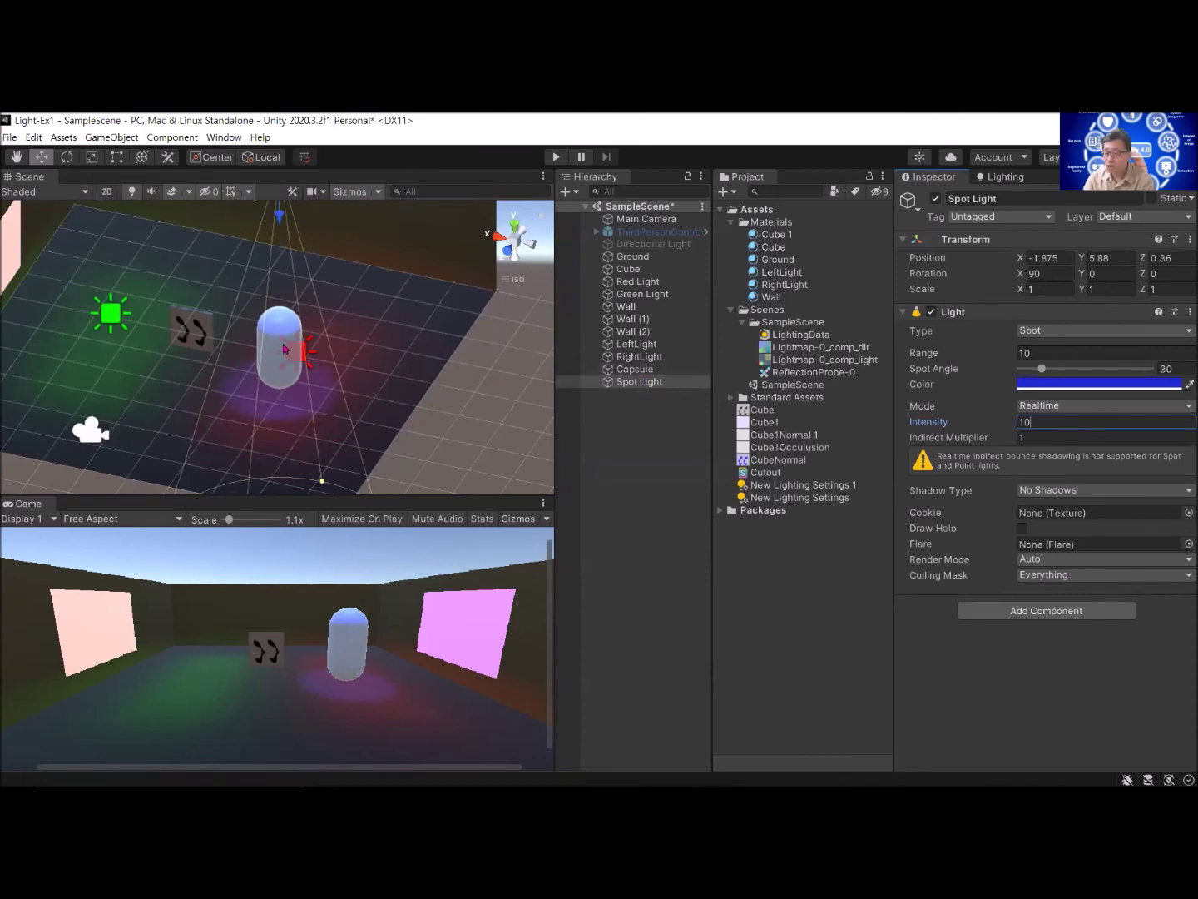
Step: Try sliding the capsule along its X axis beneath the blue spotlight, and reselect the spotlight
left_click(635, 368)
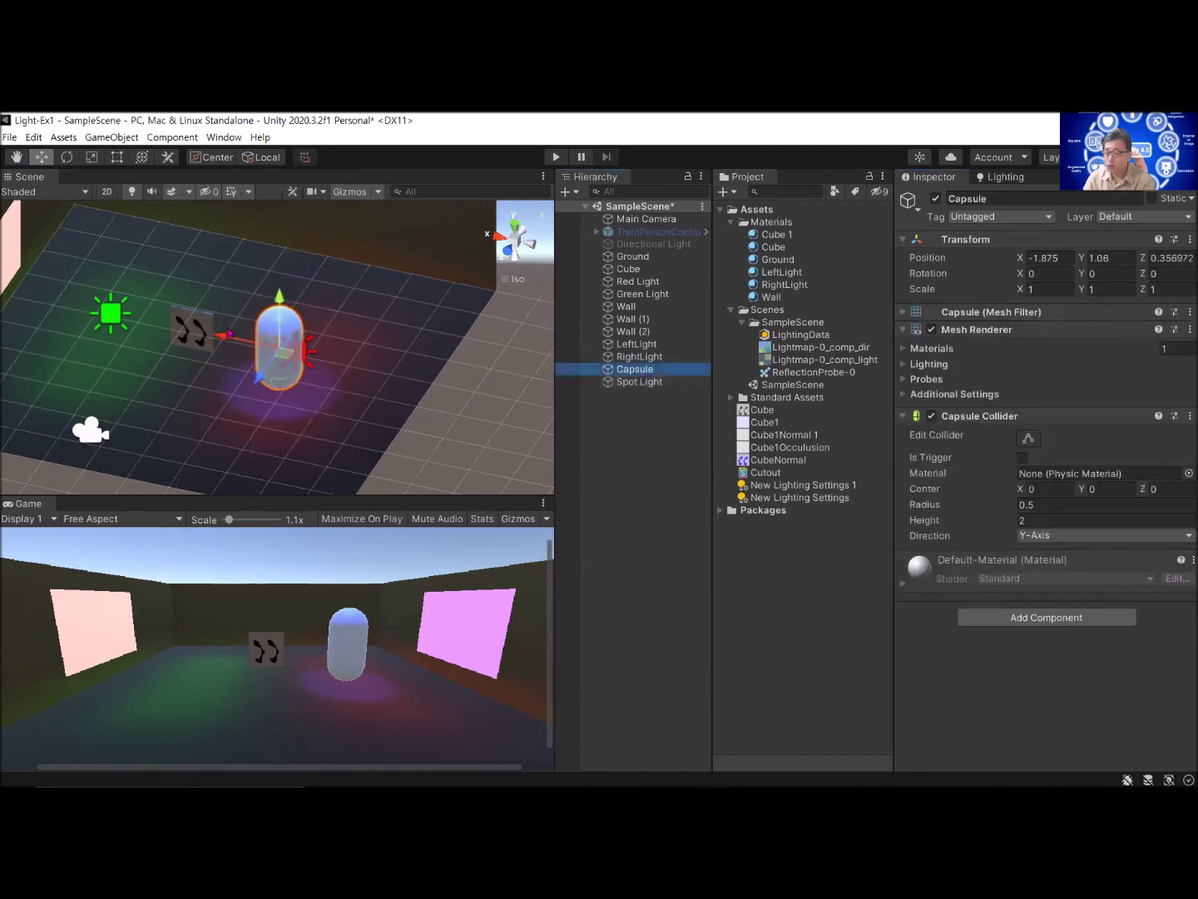
mouse_move(224, 336)
left_mouse_down()
mouse_move(108, 295)
mouse_move(233, 313)
mouse_move(121, 298)
mouse_move(229, 324)
mouse_move(107, 305)
mouse_move(243, 337)
mouse_move(213, 333)
left_mouse_up()
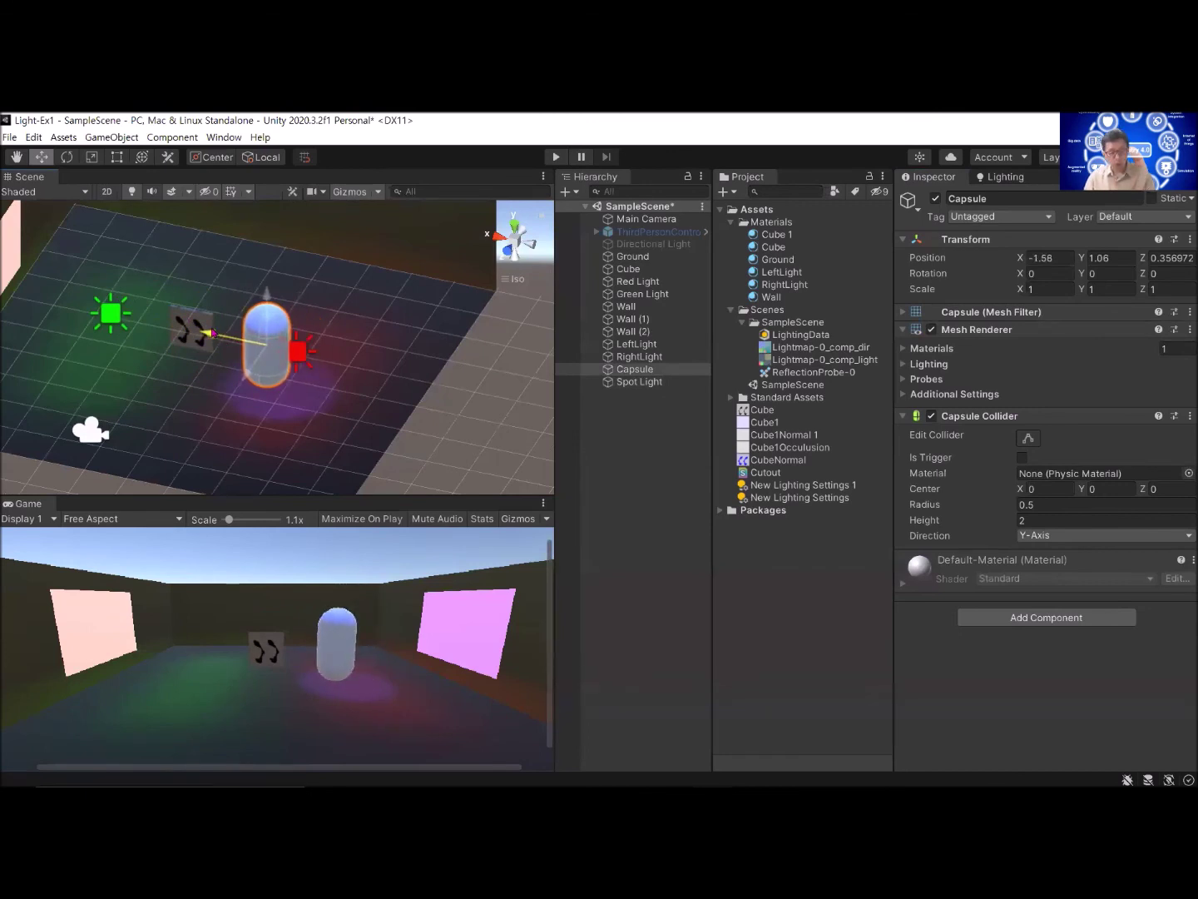
left_click_drag(214, 333, 221, 335)
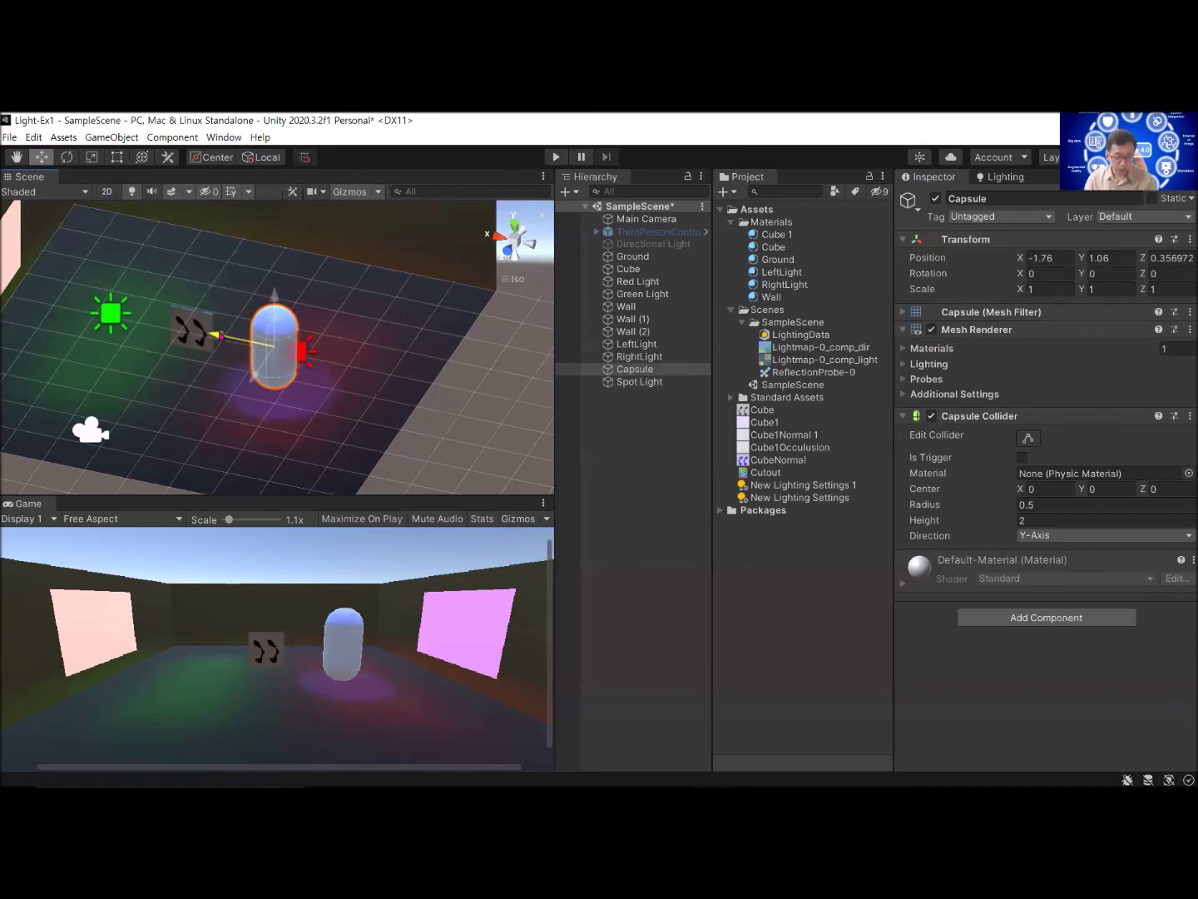
left_click(640, 381)
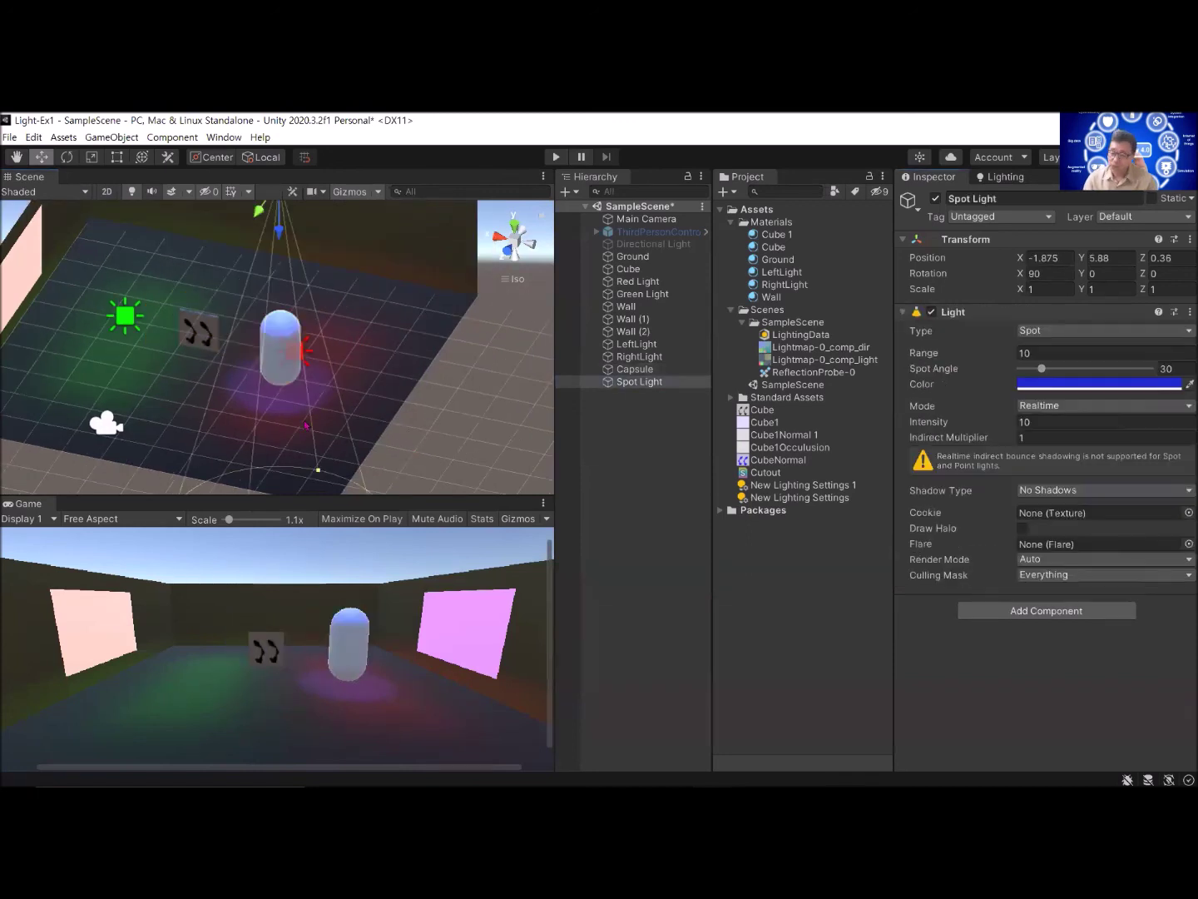
Step: Add a Light Probe Group to the scene as a separate top-level object
left_click(634, 427)
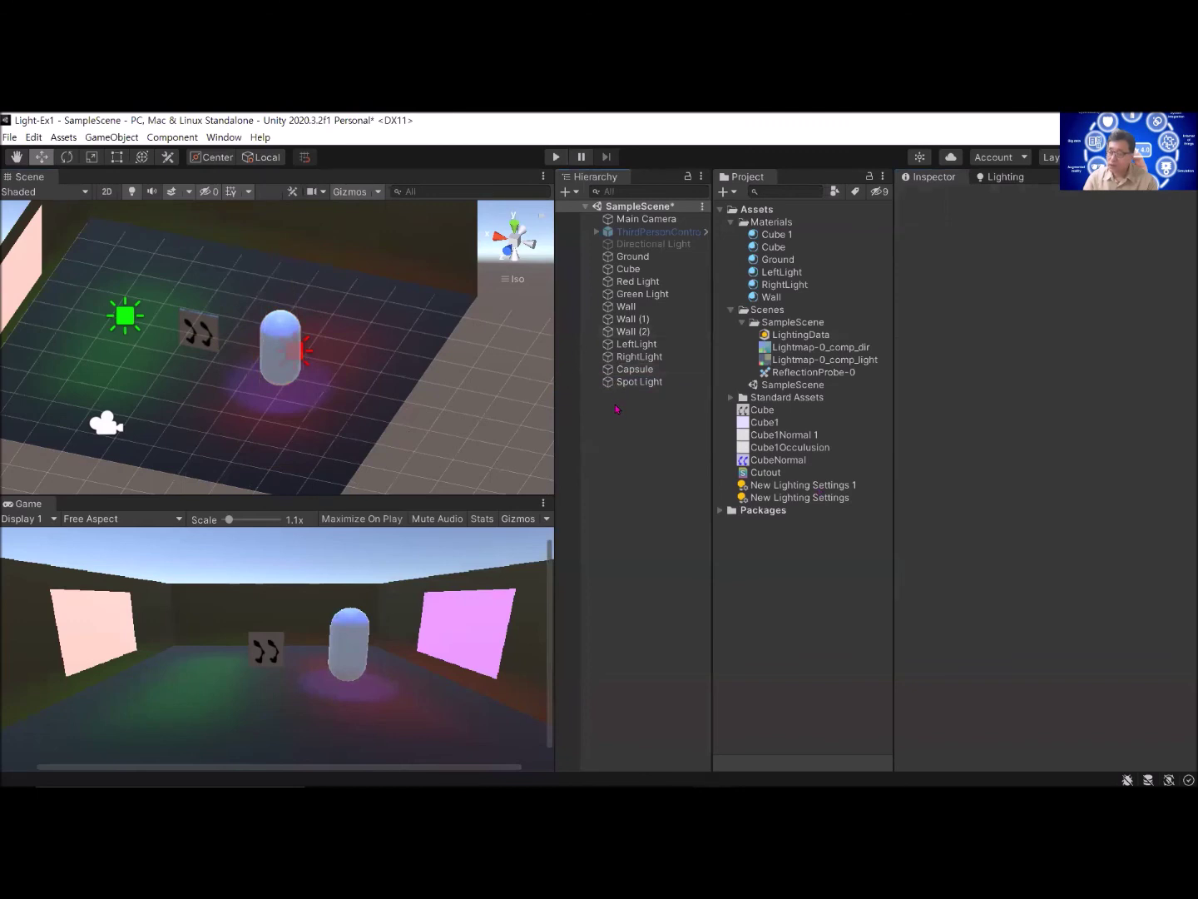
right_click(614, 406)
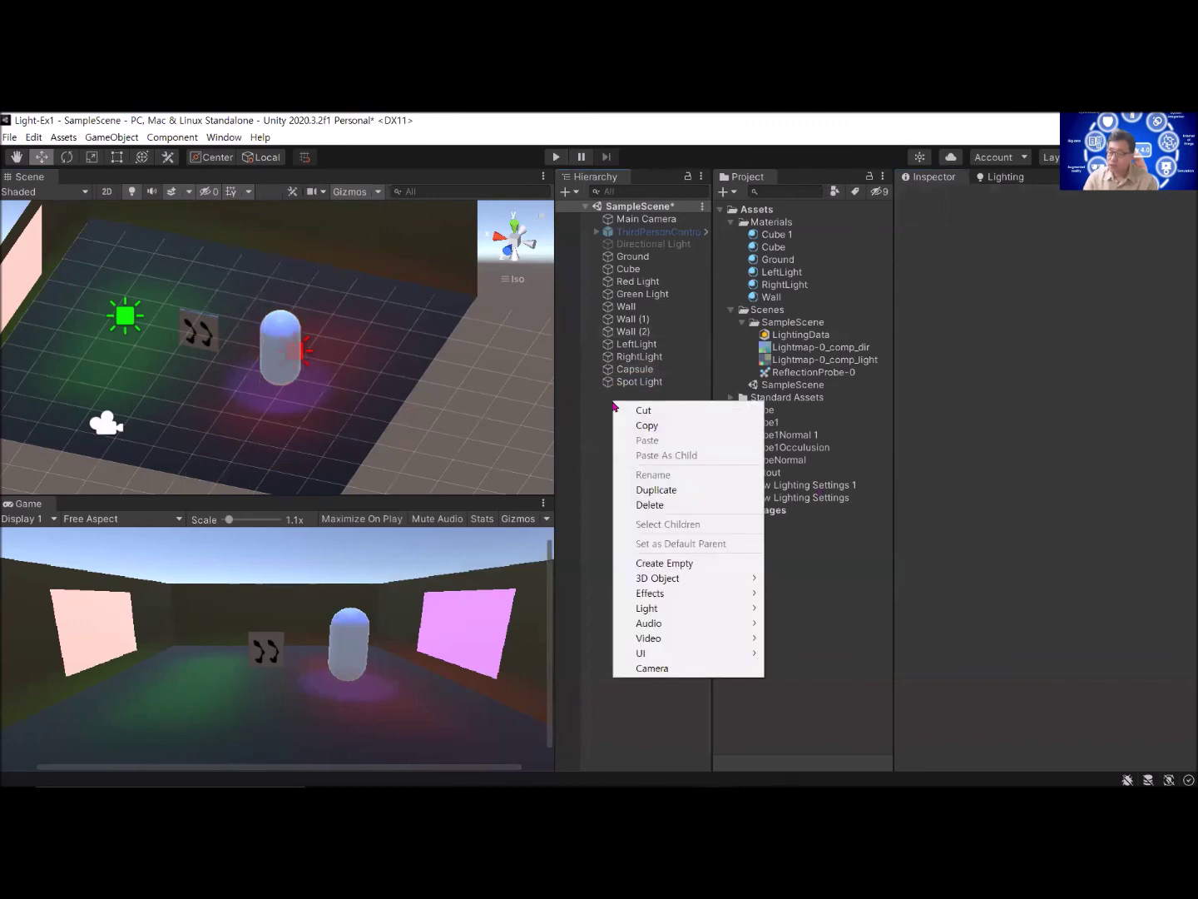
mouse_move(654, 616)
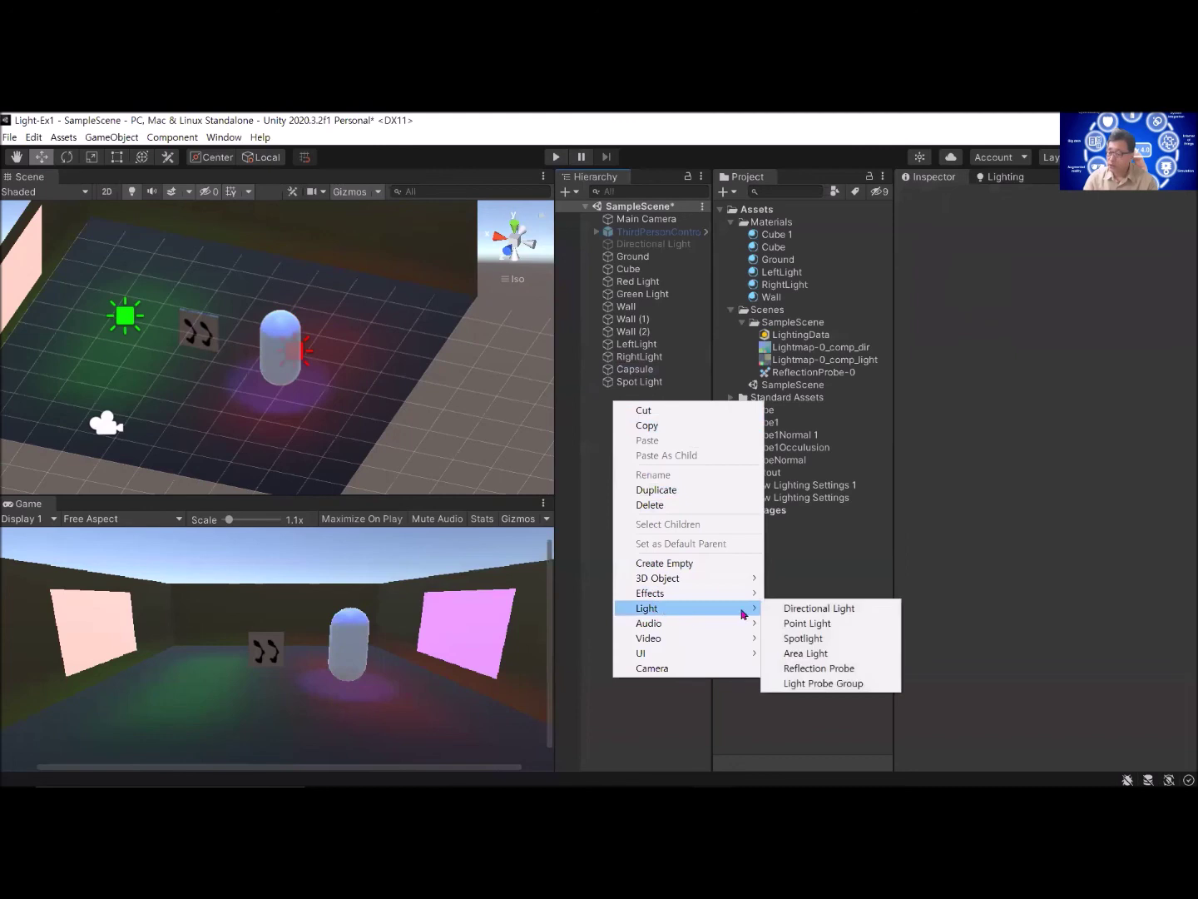
left_click(835, 690)
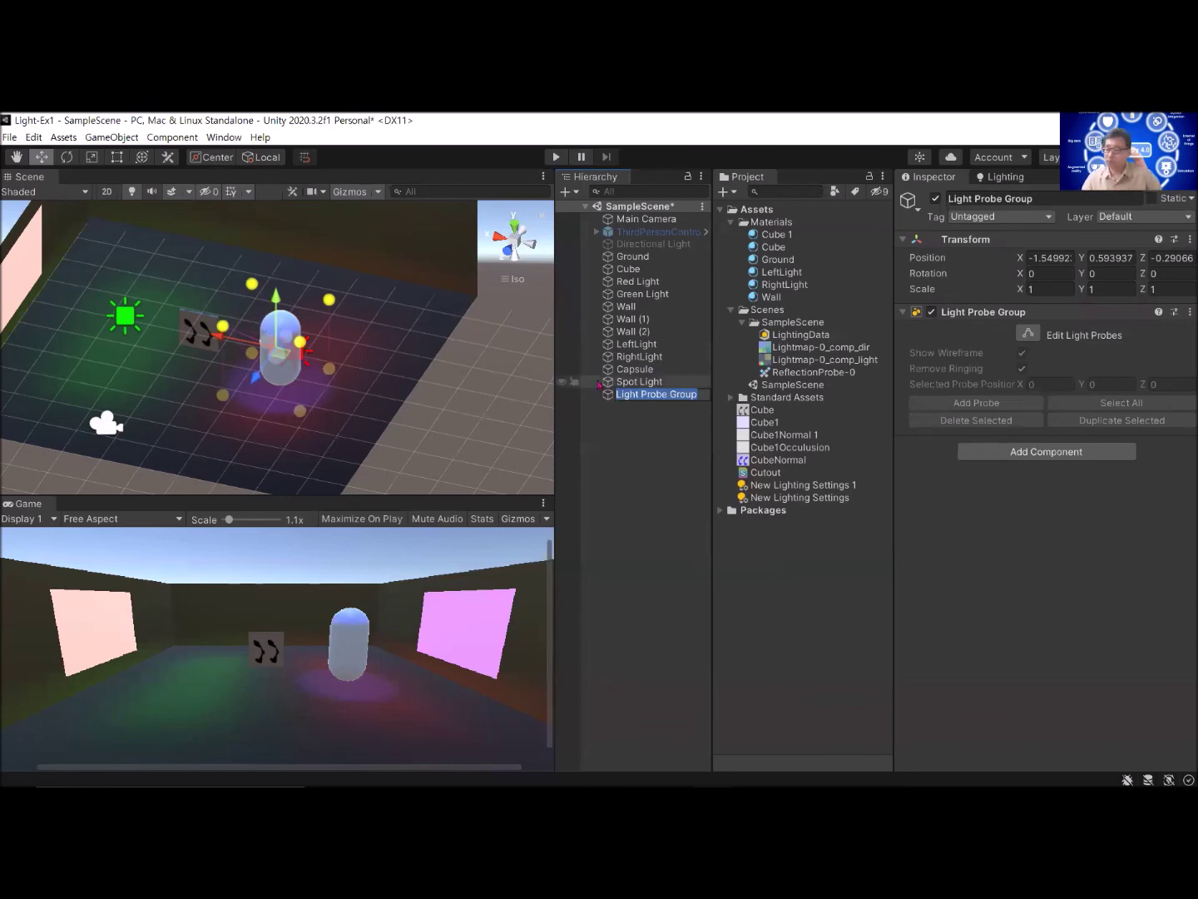
Step: Raise the Light Probe Group above the floor around the capsule, to a height of about 1.74
left_click_drag(276, 296, 262, 244)
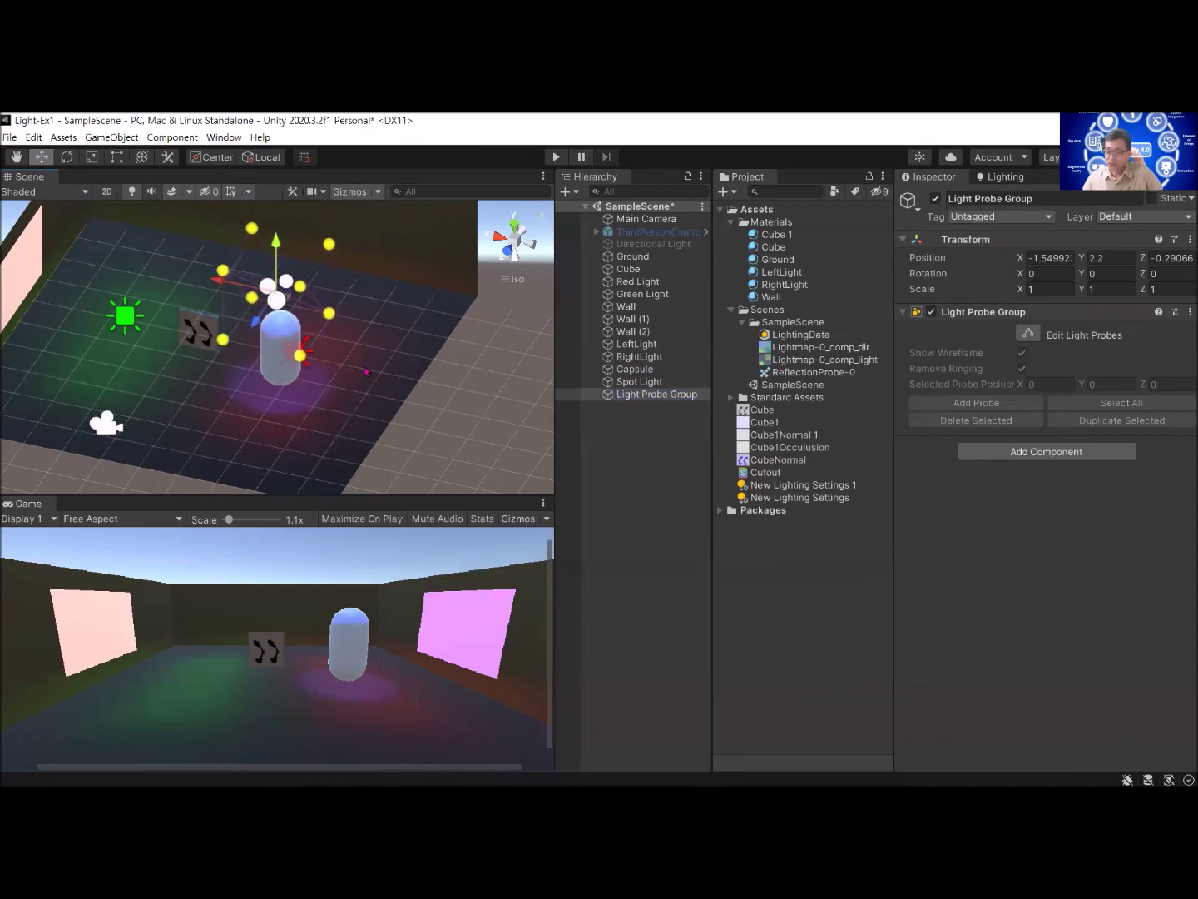
mouse_move(336, 414)
left_mouse_down("alt")
mouse_move(325, 412)
mouse_move(357, 408)
mouse_move(259, 433)
mouse_move(329, 415)
left_mouse_up("alt")
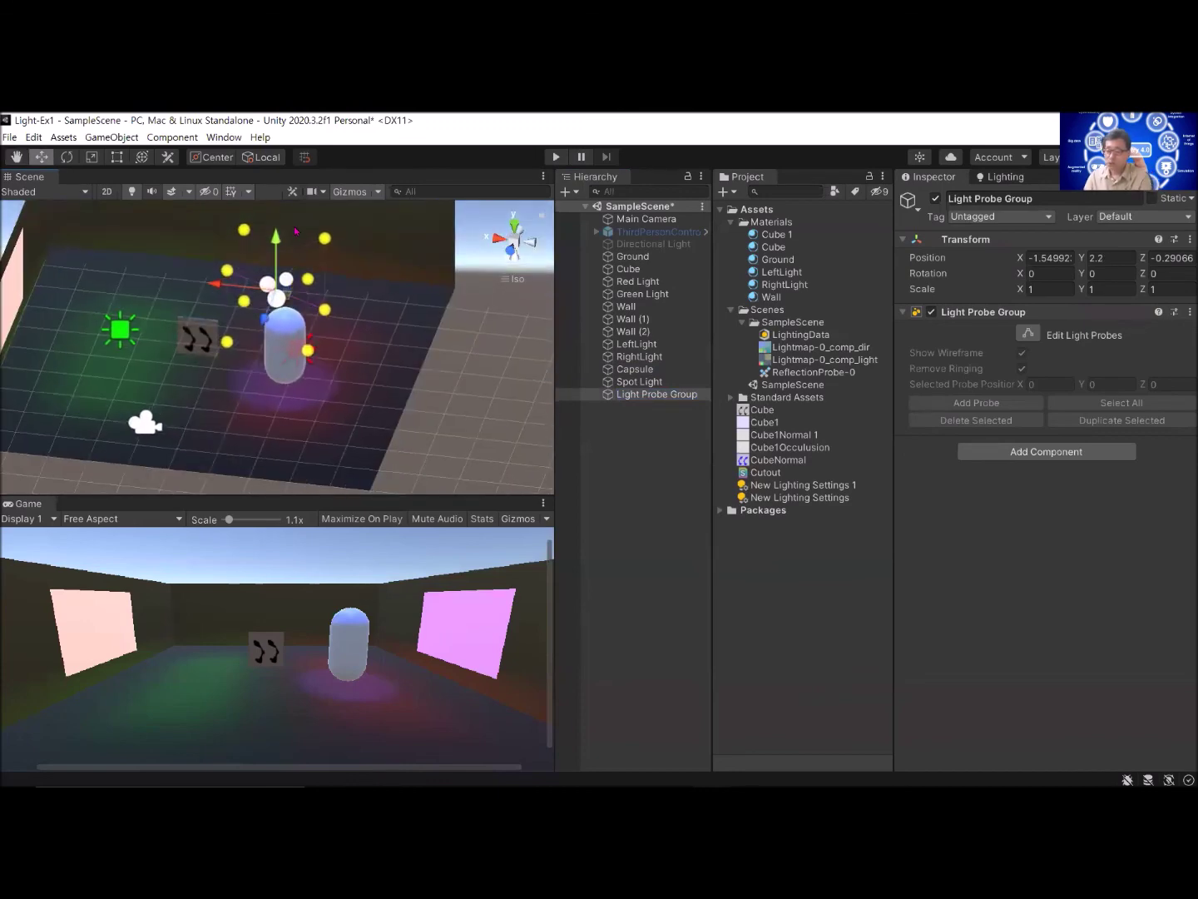
mouse_move(275, 236)
left_mouse_down()
mouse_move(274, 251)
mouse_move(269, 214)
mouse_move(268, 250)
left_mouse_up()
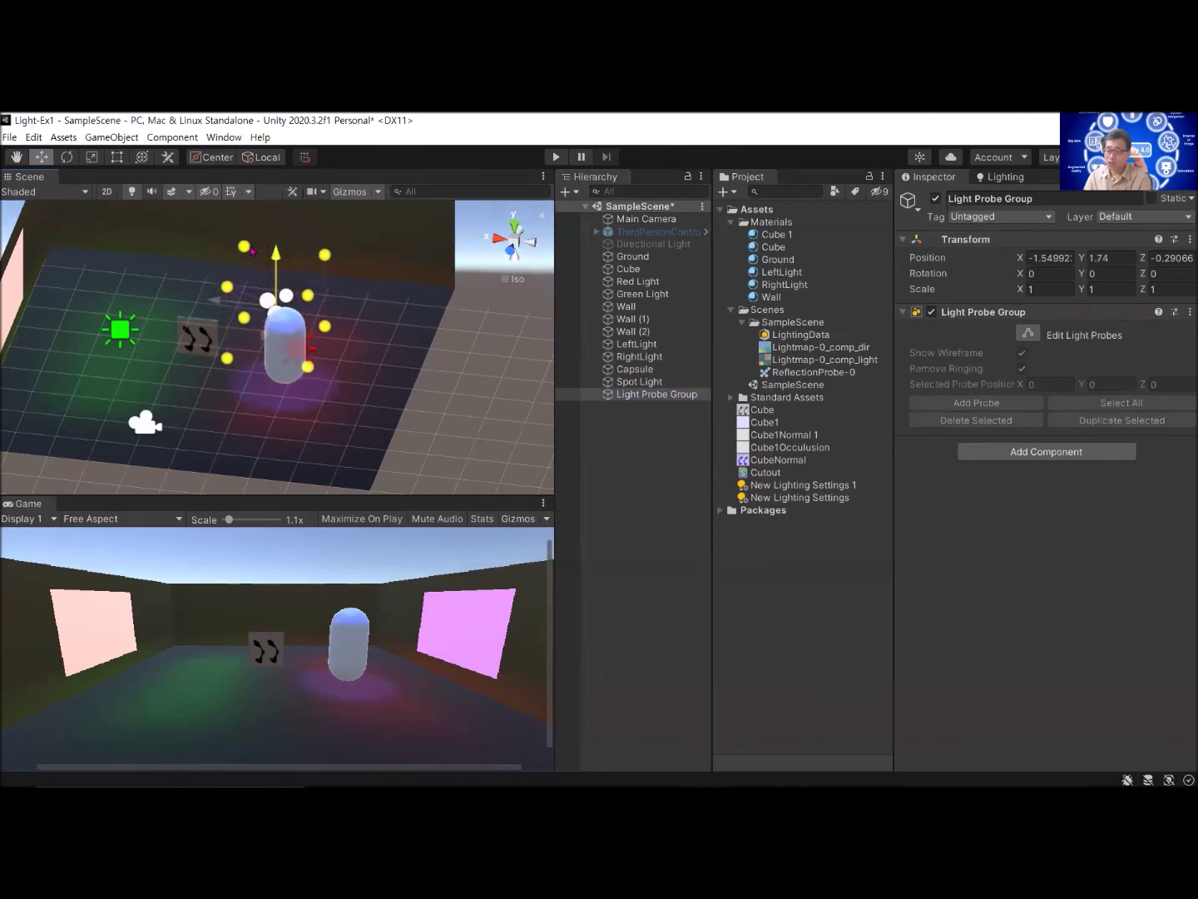
Step: Turn on light probe editing for the Light Probe Group
left_click(226, 373)
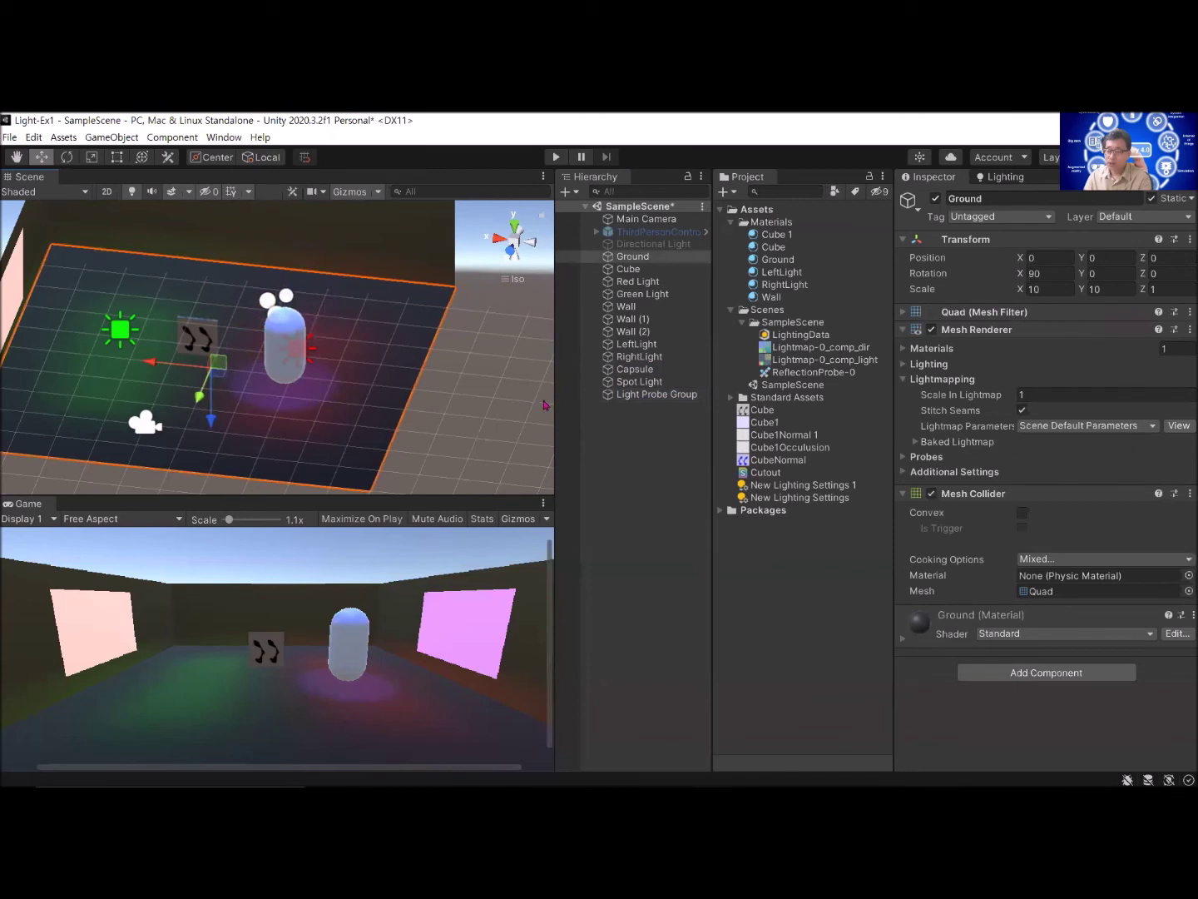
left_click(656, 393)
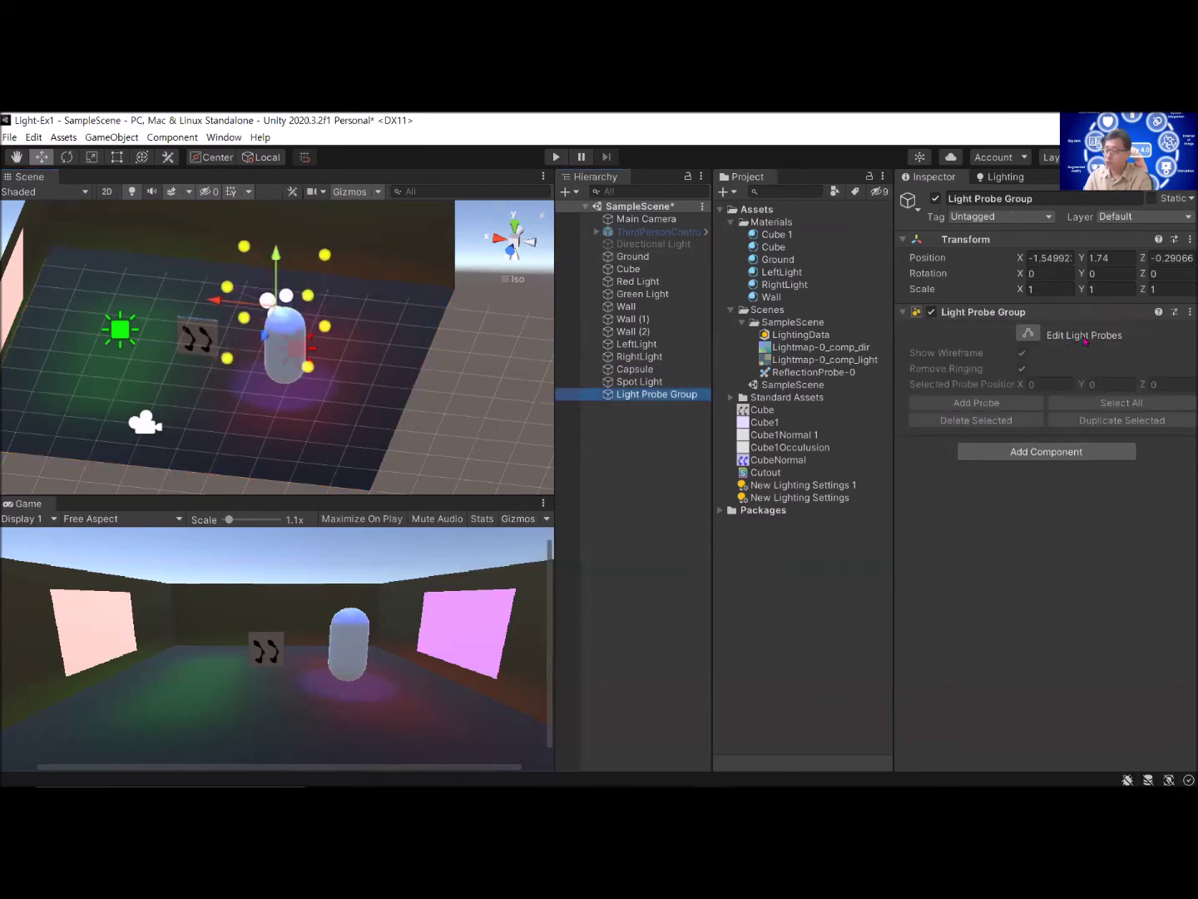
left_click(1028, 334)
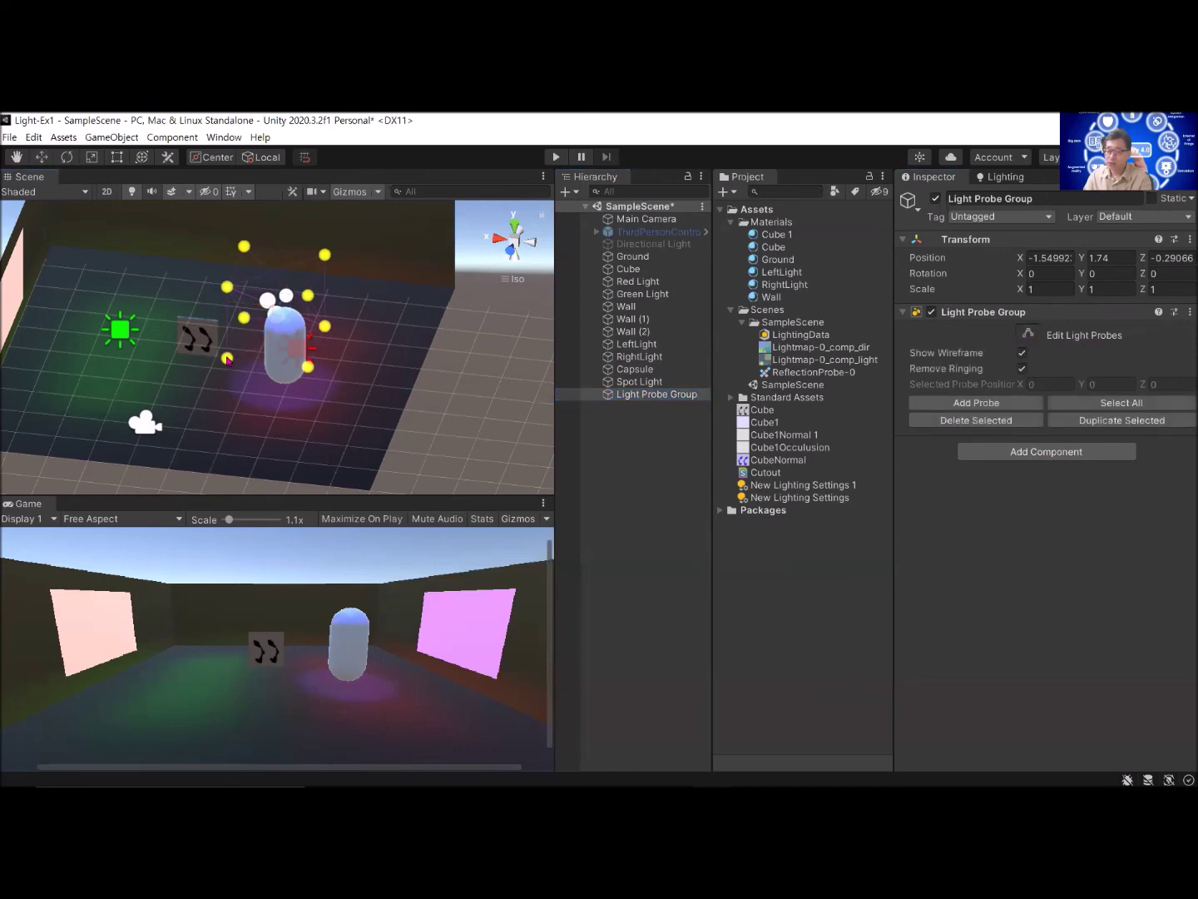
Step: Move one upper corner probe out past the green light, to about X 4.01, Y 1, Z 3.97
scroll(229, 290, "up", 1)
left_click(221, 288)
left_click(239, 232)
left_click(239, 233)
middle_click_drag(241, 261, 259, 302)
left_click_drag(261, 283, 70, 389)
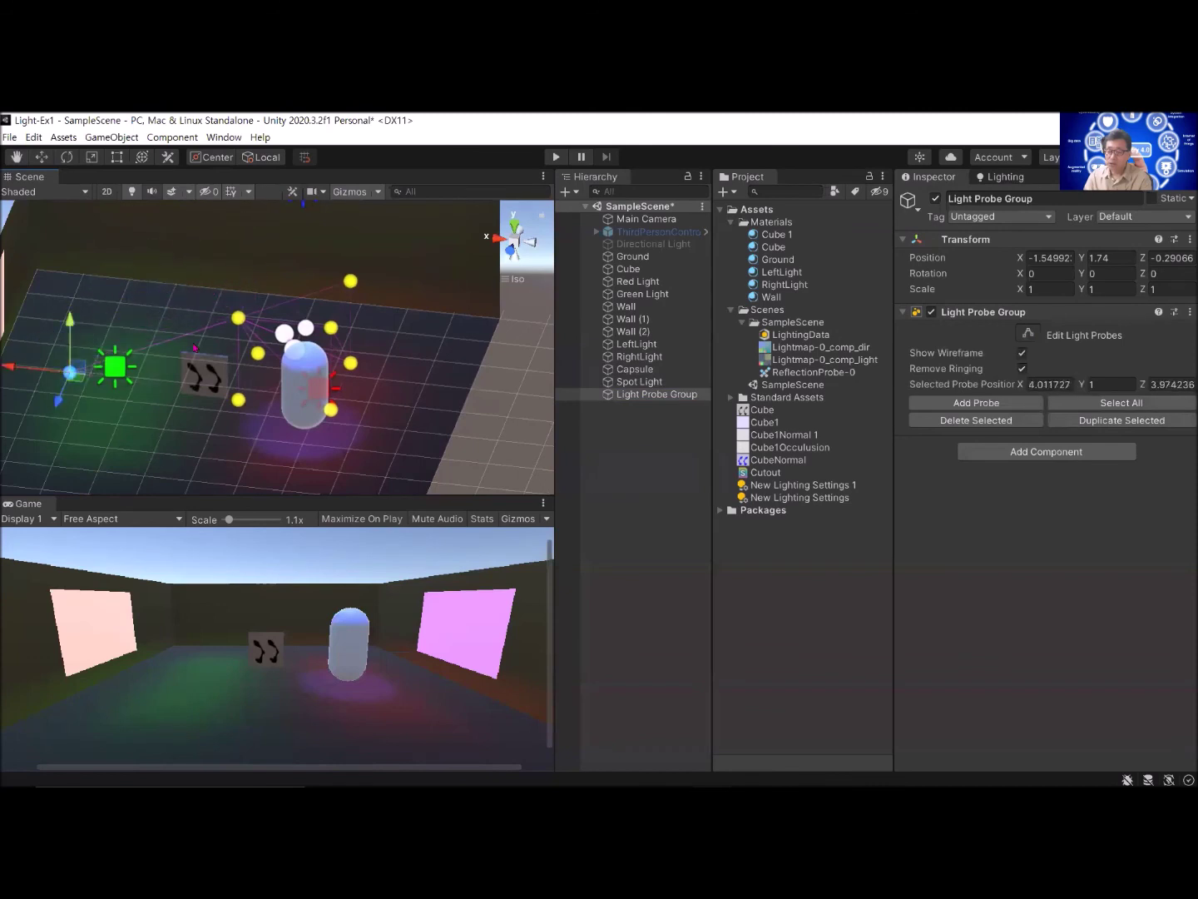
Step: Move one upper corner probe down past the red light, to about X -2.13, Y -1.30, Z -1
left_click(354, 280)
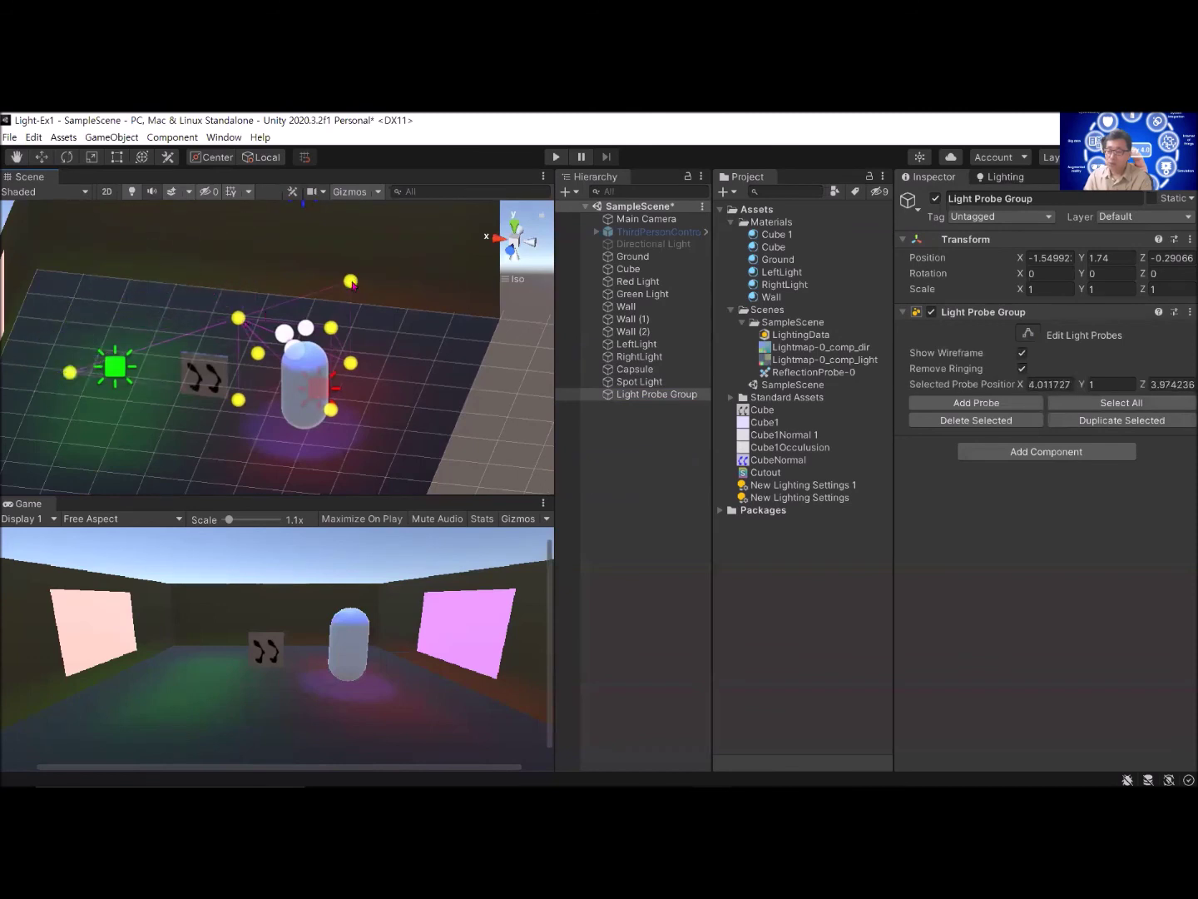
left_click(353, 283)
left_click_drag(359, 285, 411, 386)
left_click(362, 377)
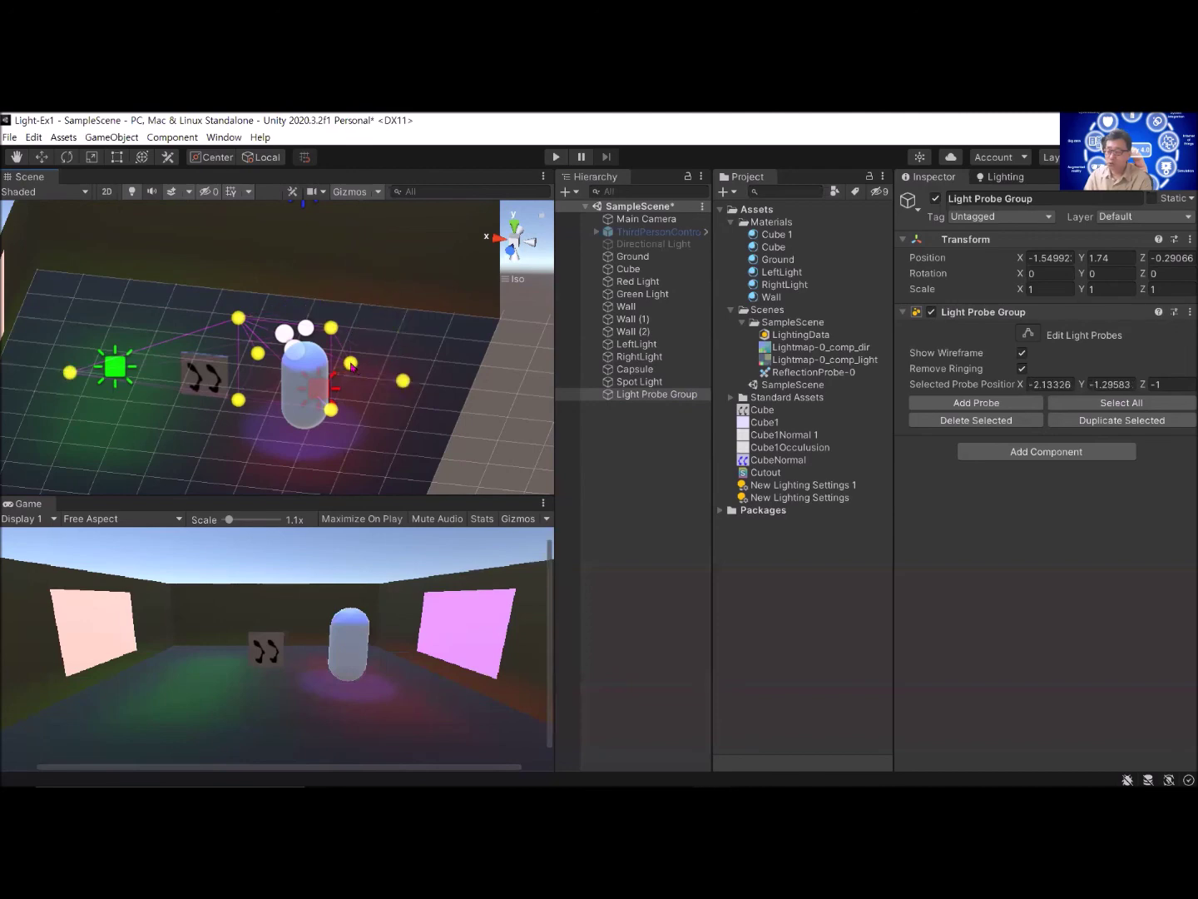
Step: Move one lower probe from beside the capsule to the green light, at about X 3.93, Y -1, Z -0.42
left_click(514, 226)
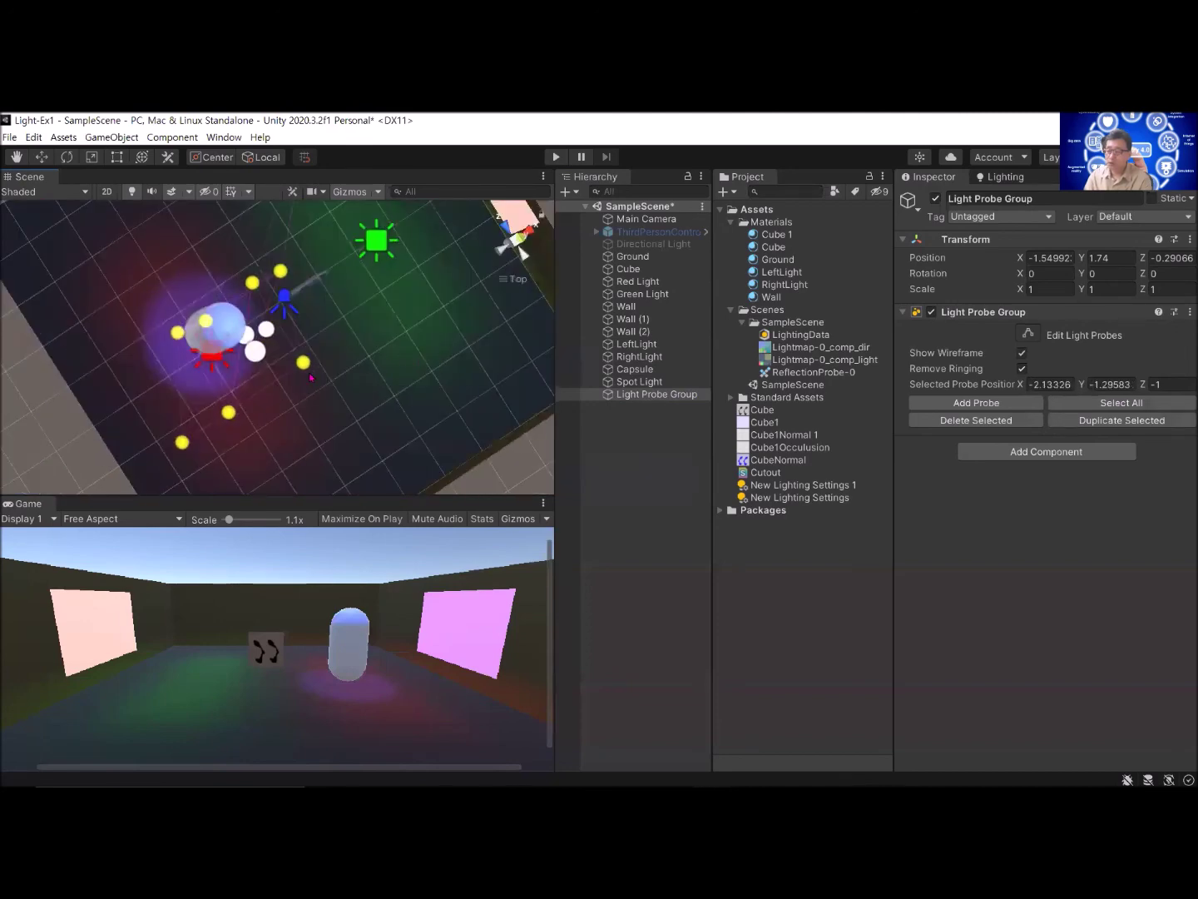
left_click(298, 359)
left_click_drag(298, 358, 294, 345)
left_click_drag(211, 394, 312, 394, "alt")
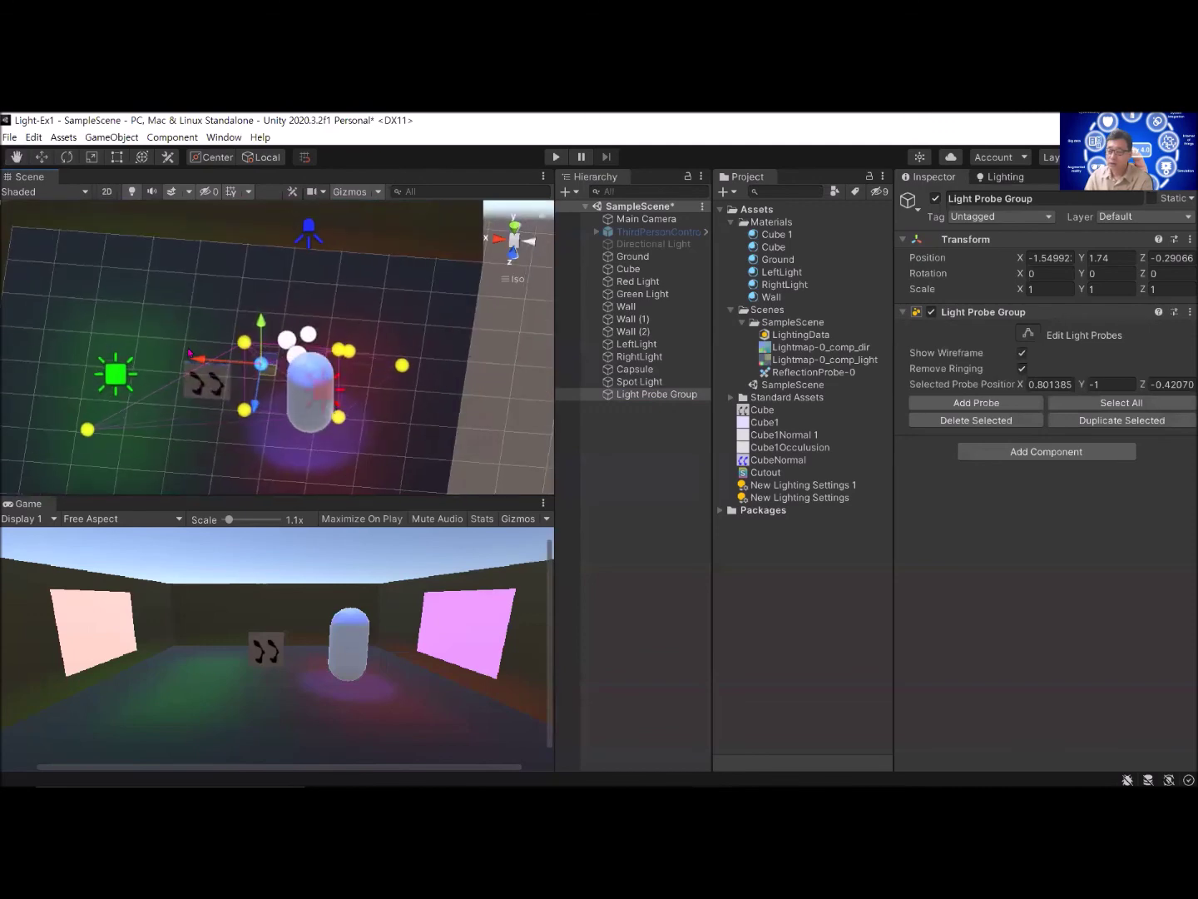
left_click_drag(200, 360, 52, 348)
Step: Place another lower probe just beyond the green light, at about X 4.33, Y -1, Z 0.61
left_click(243, 342)
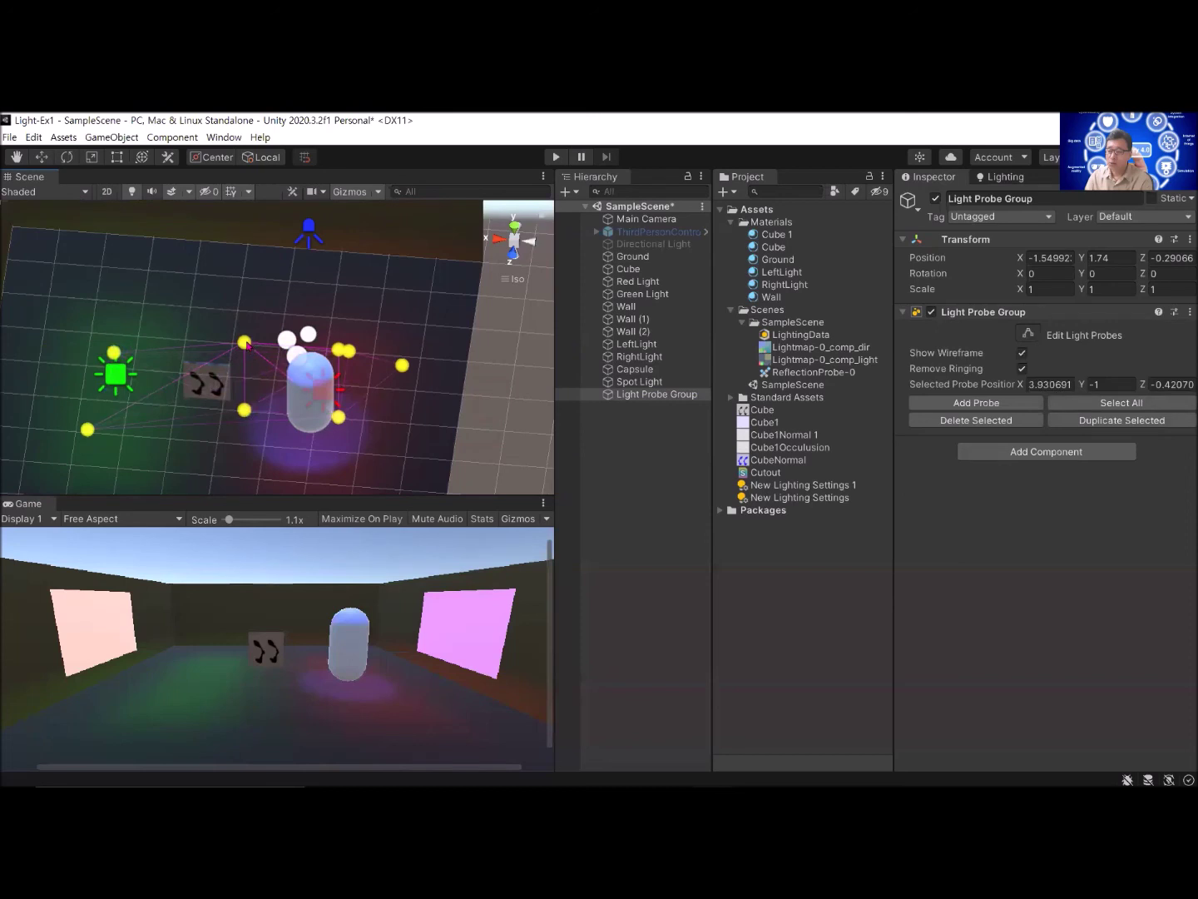
left_click_drag(245, 417, 97, 332, "alt")
left_click(224, 400)
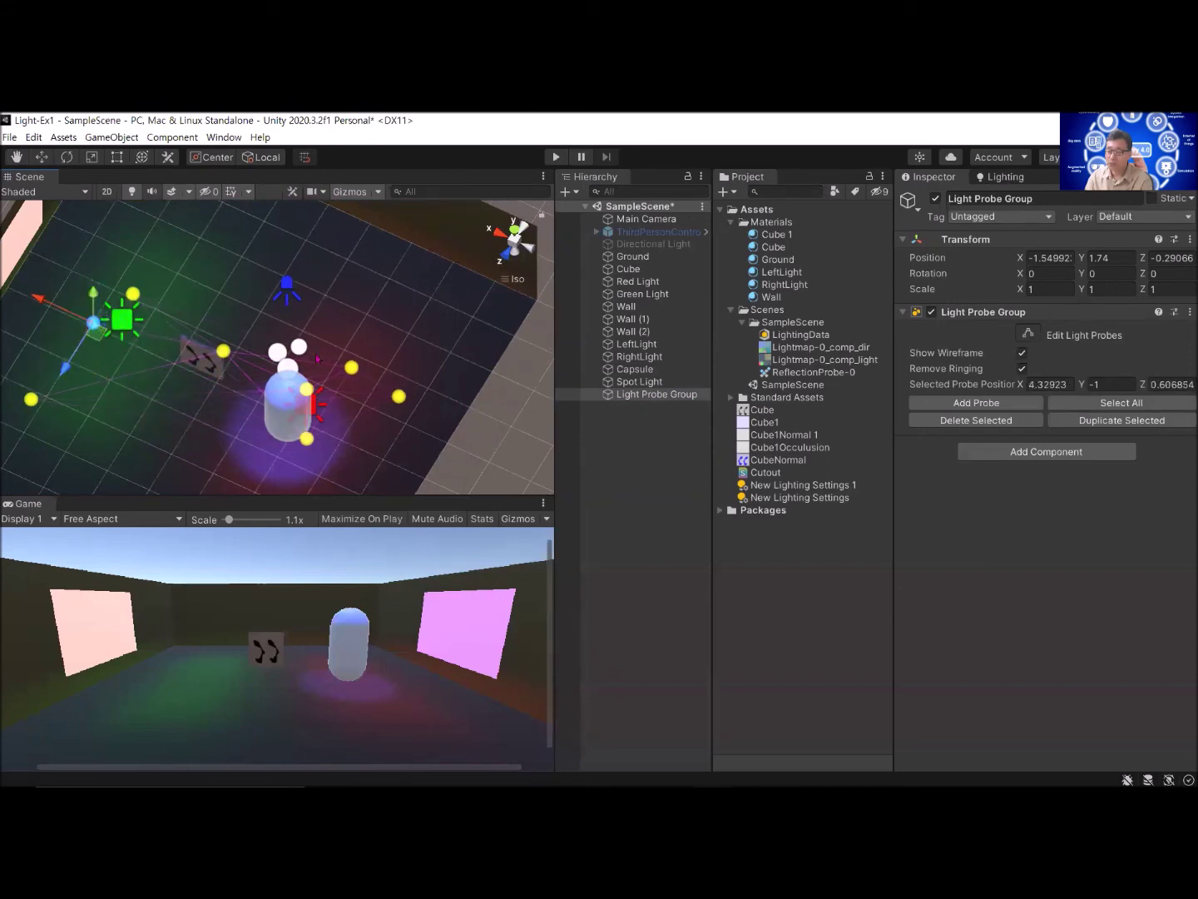
Step: Move the upper probe behind the capsule outward and down, to about X -2.20, Y -0.73, Z 1.79
left_click_drag(297, 445, 341, 366, "alt")
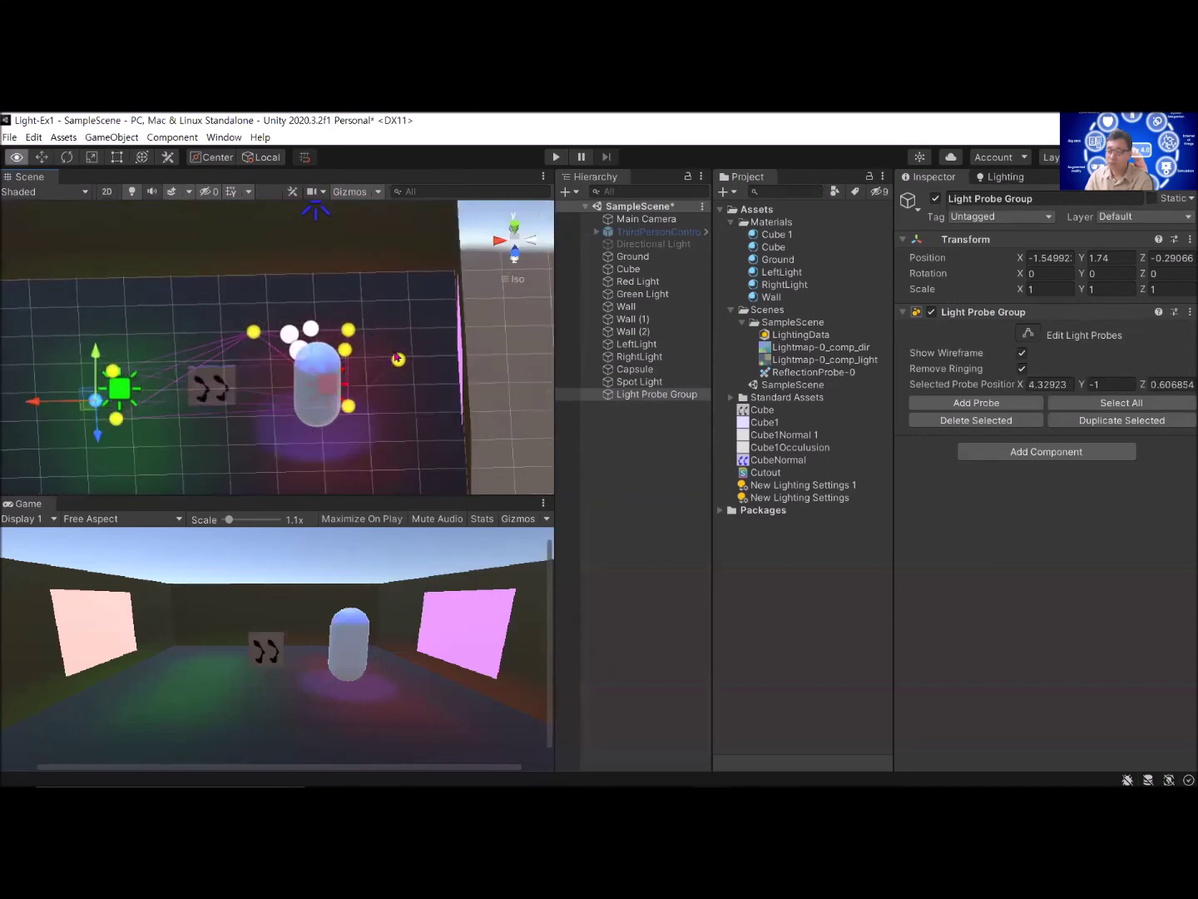
left_click(347, 331)
left_click_drag(342, 334, 382, 320)
left_click_drag(426, 232, 439, 327, "alt")
Step: Lower the two high probes on the green light's side toward the floor, placing the outer one at about X 4.01, Y -0.75, Z 1.68
left_click_drag(351, 418, 333, 268, "alt")
left_click(233, 349)
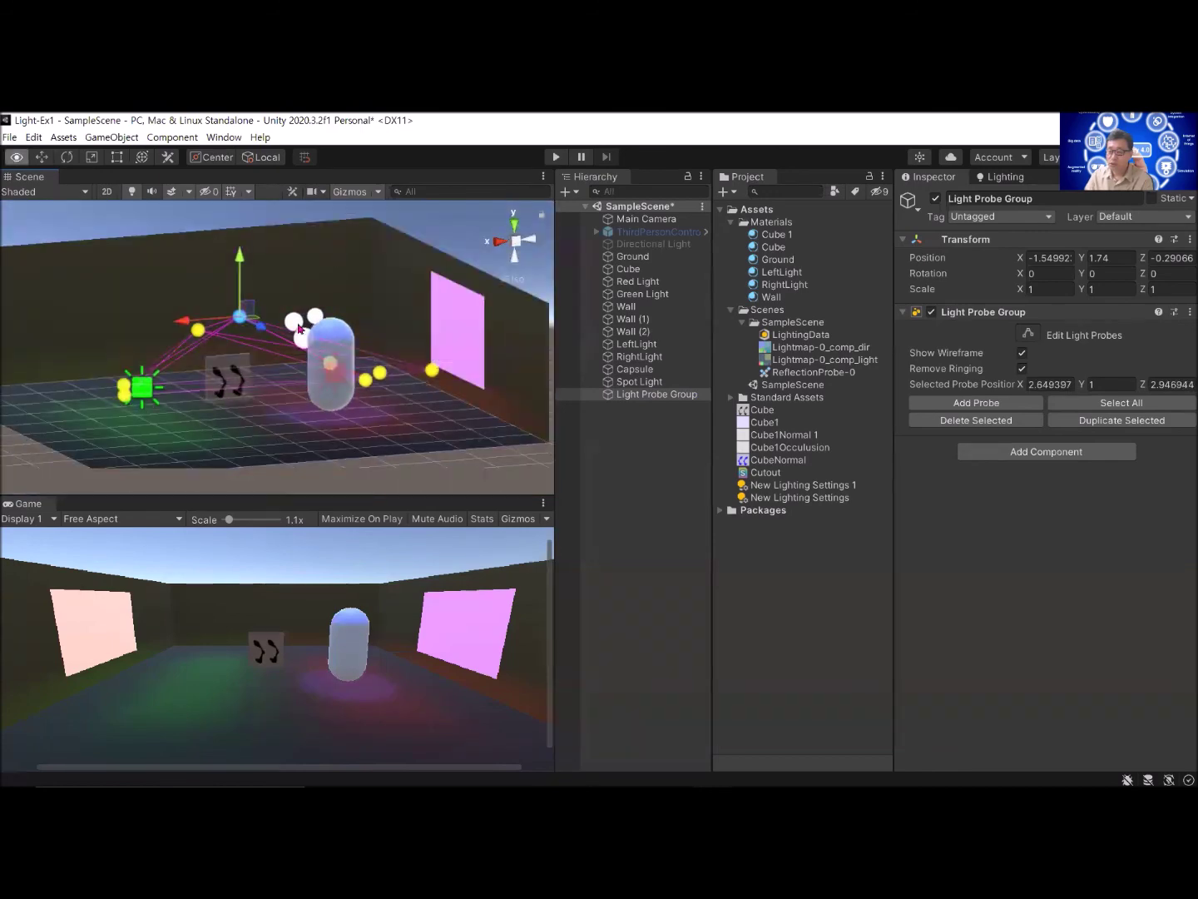
left_click_drag(237, 264, 240, 353)
left_click(200, 332)
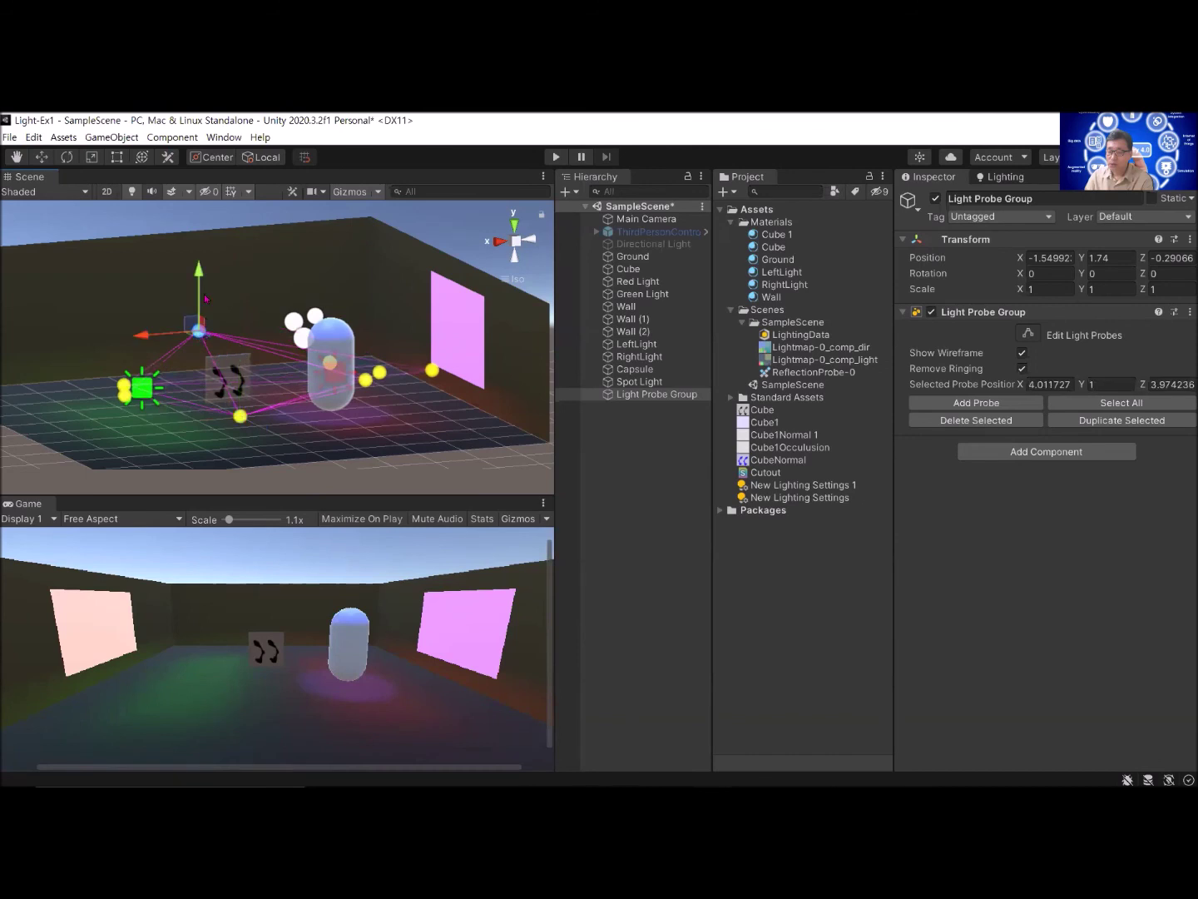
left_click_drag(199, 272, 103, 445)
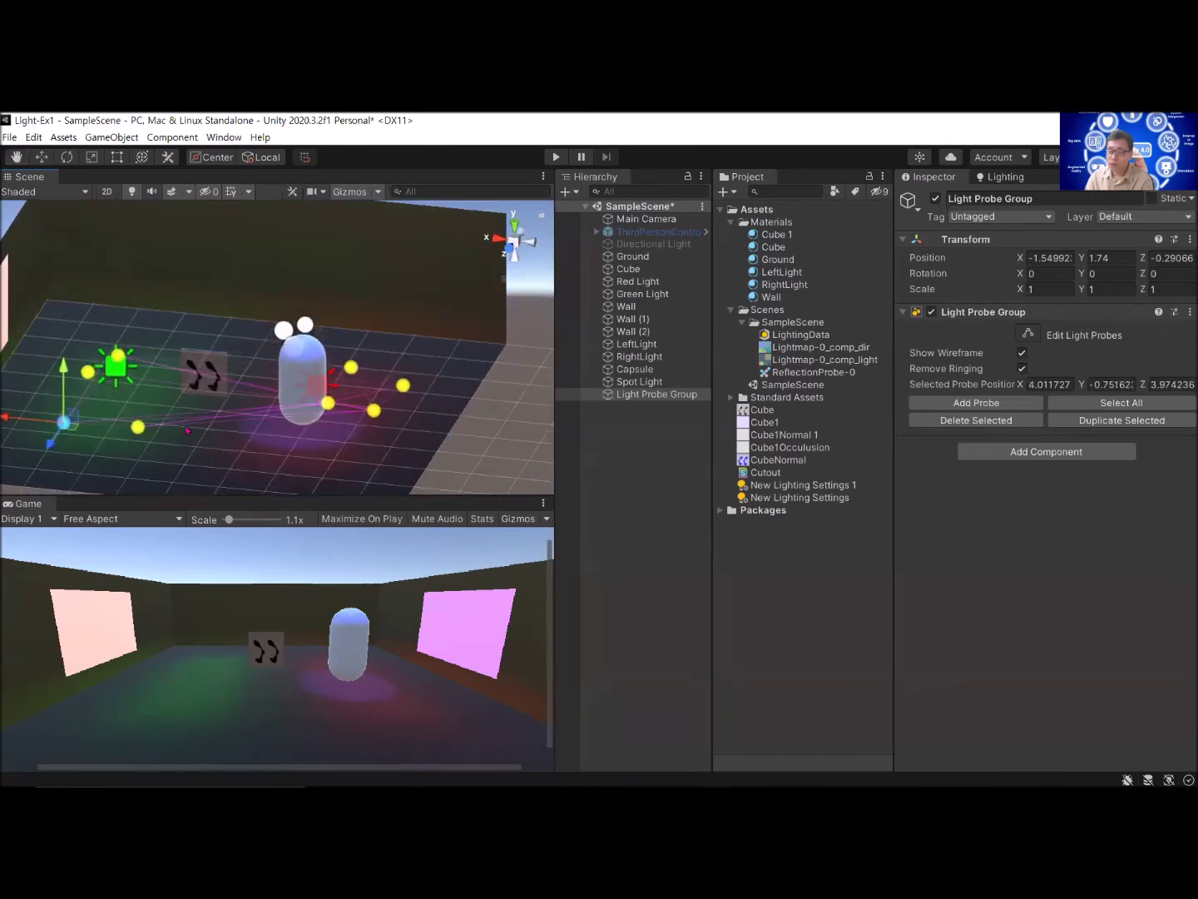
left_click_drag(187, 430, 364, 516, "alt")
scroll(346, 357, "up", 4)
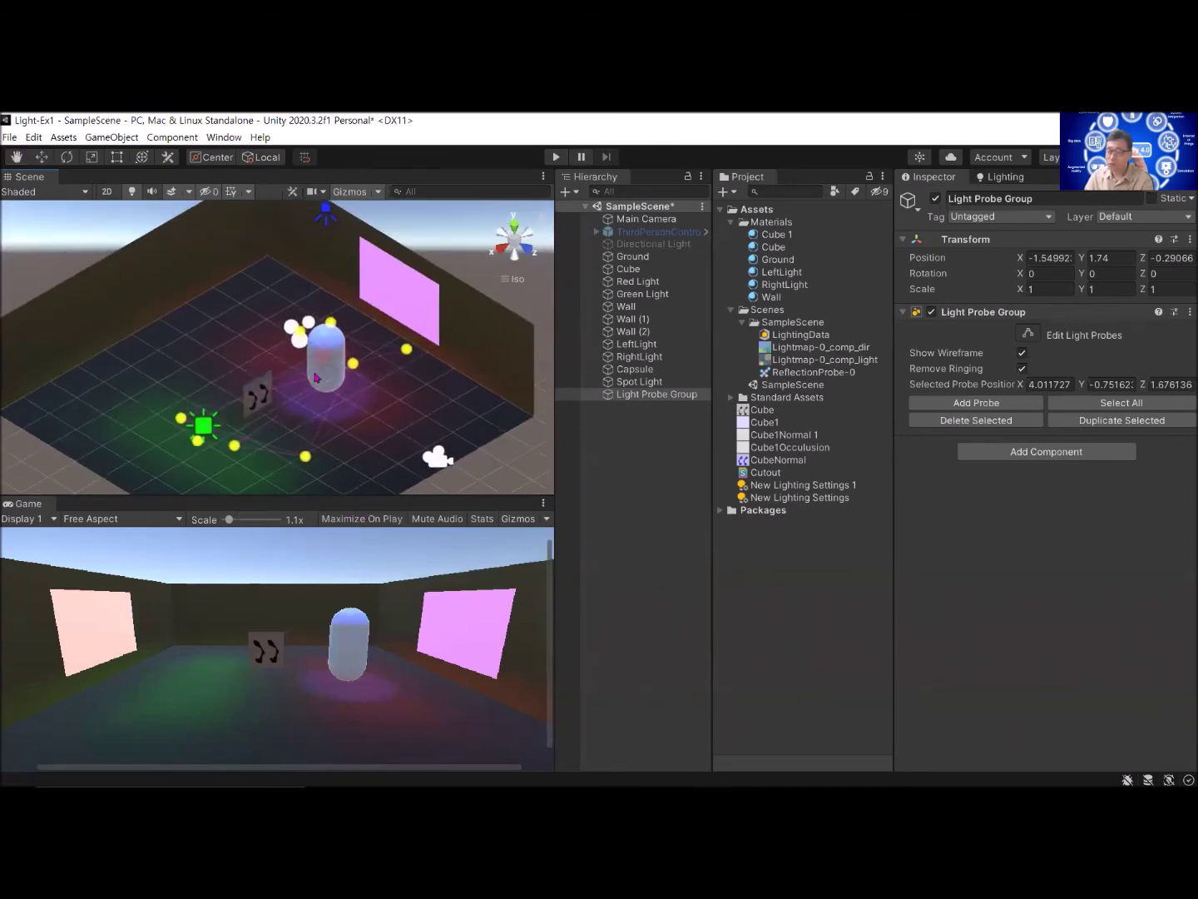
scroll(345, 356, "up", 2)
Step: Move the lower probe at X -1, Y -1, Z -1 outward to about X -1.69, Y -1, Z -1.84
left_click_drag(346, 355, 199, 383)
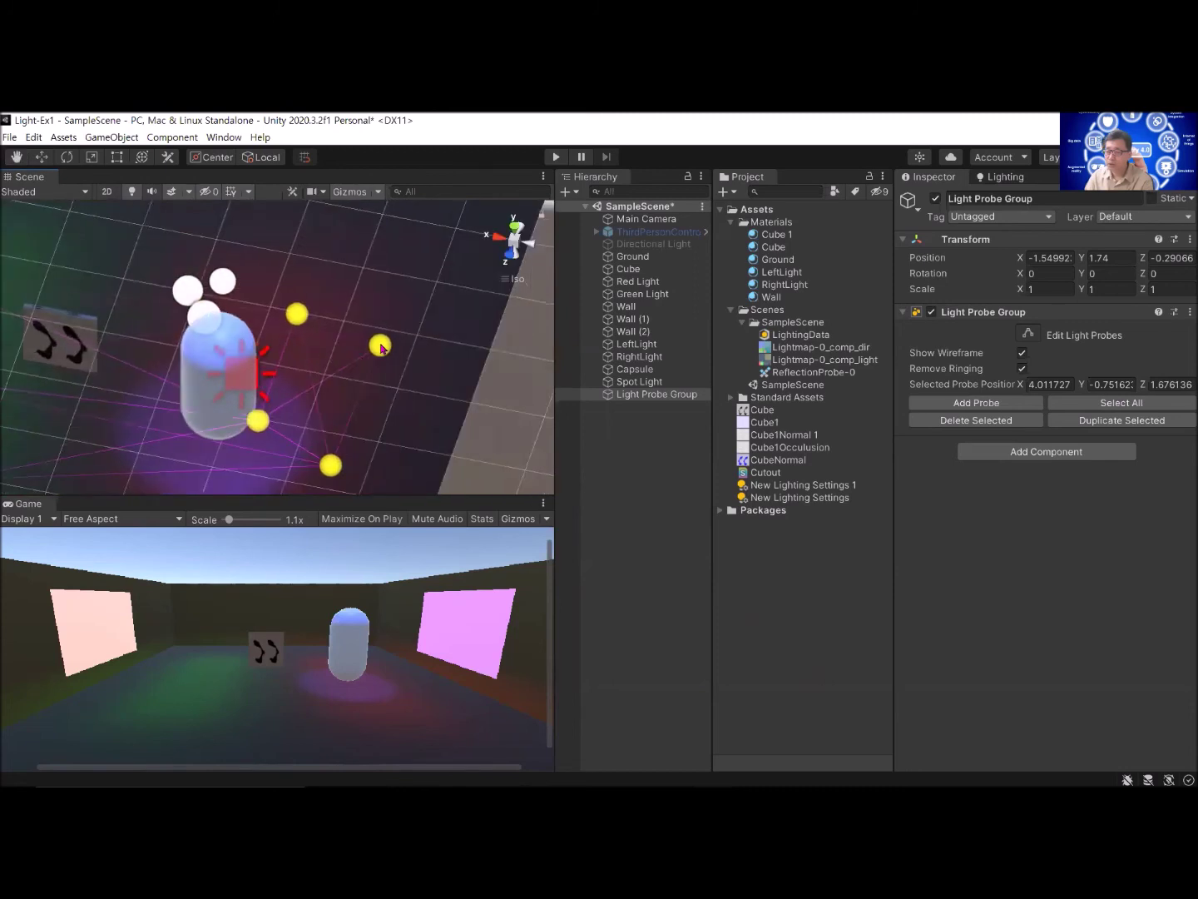
left_click(411, 397)
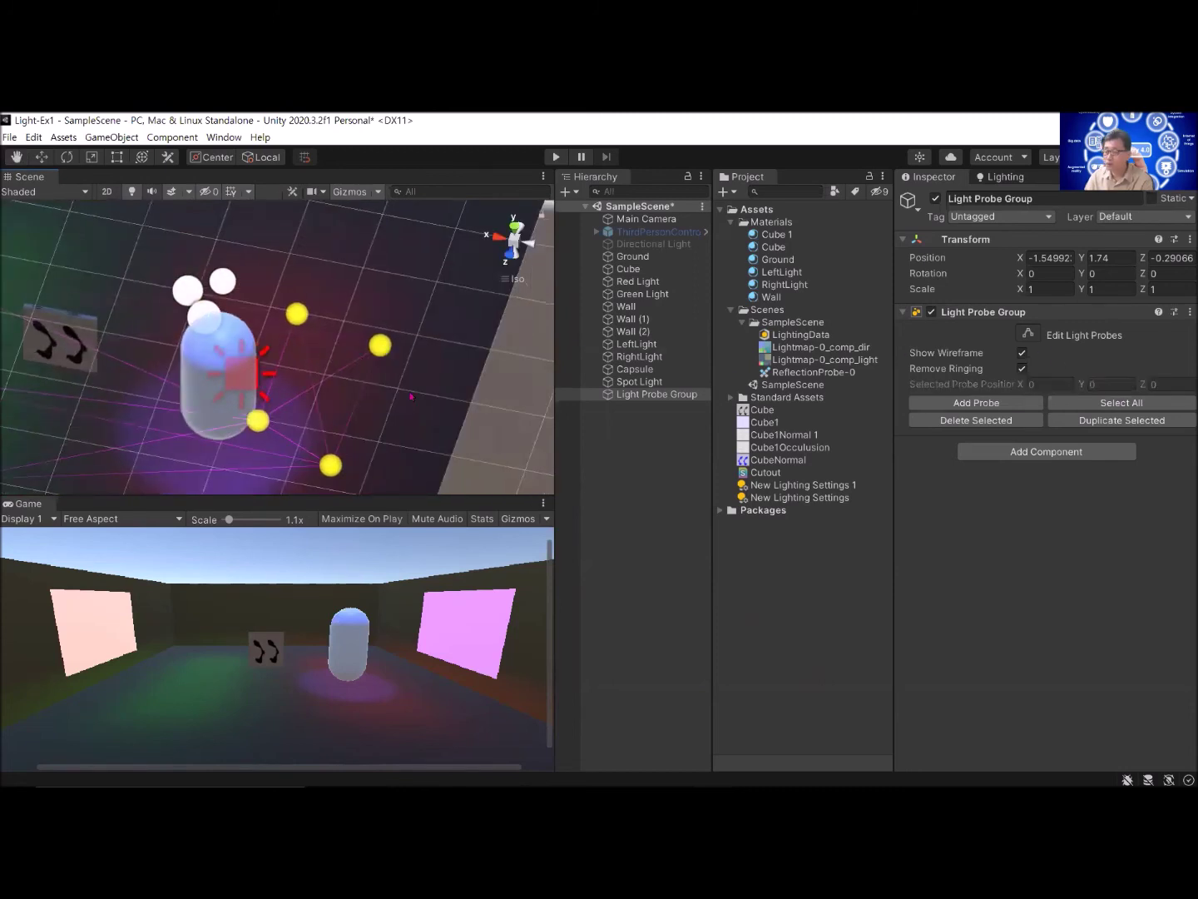
left_click(330, 469)
left_click(300, 317)
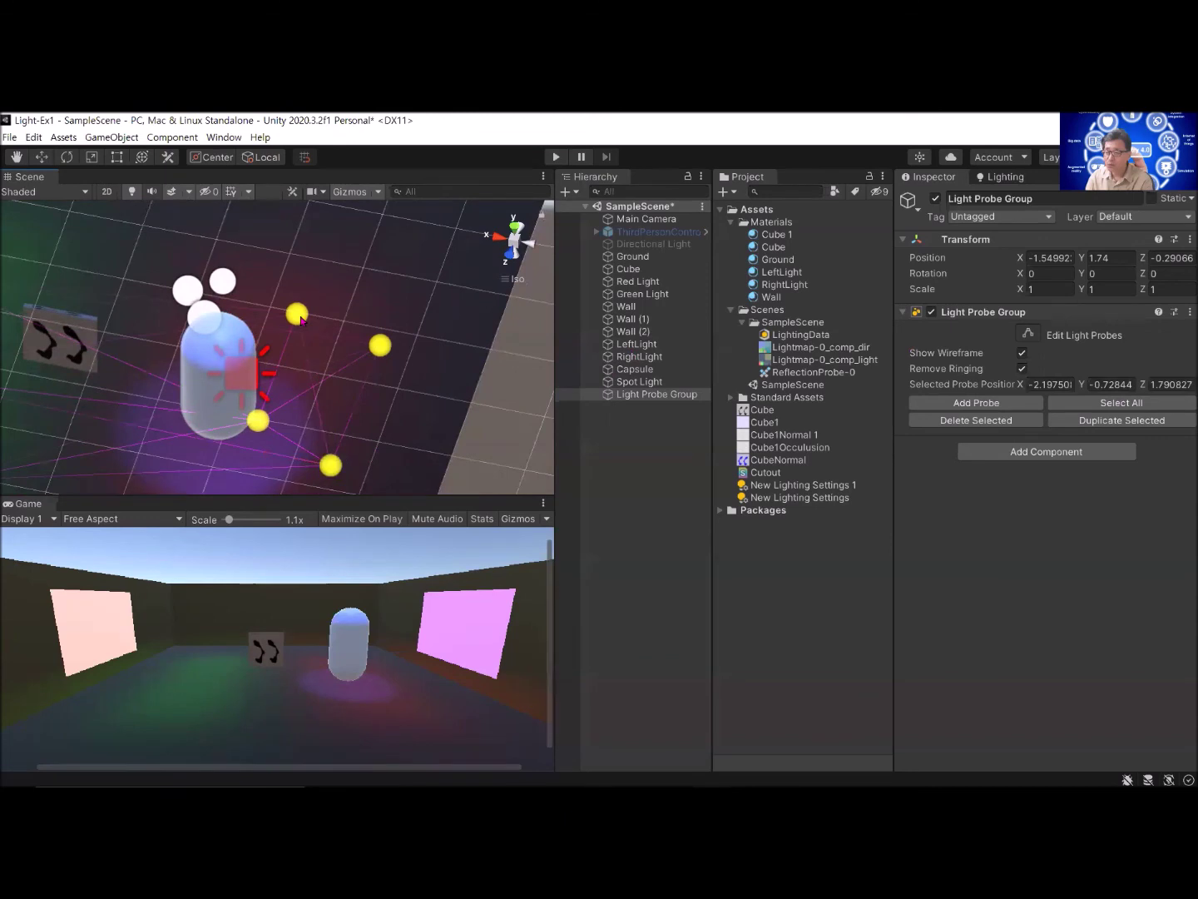
left_click_drag(300, 315, 320, 327, "alt")
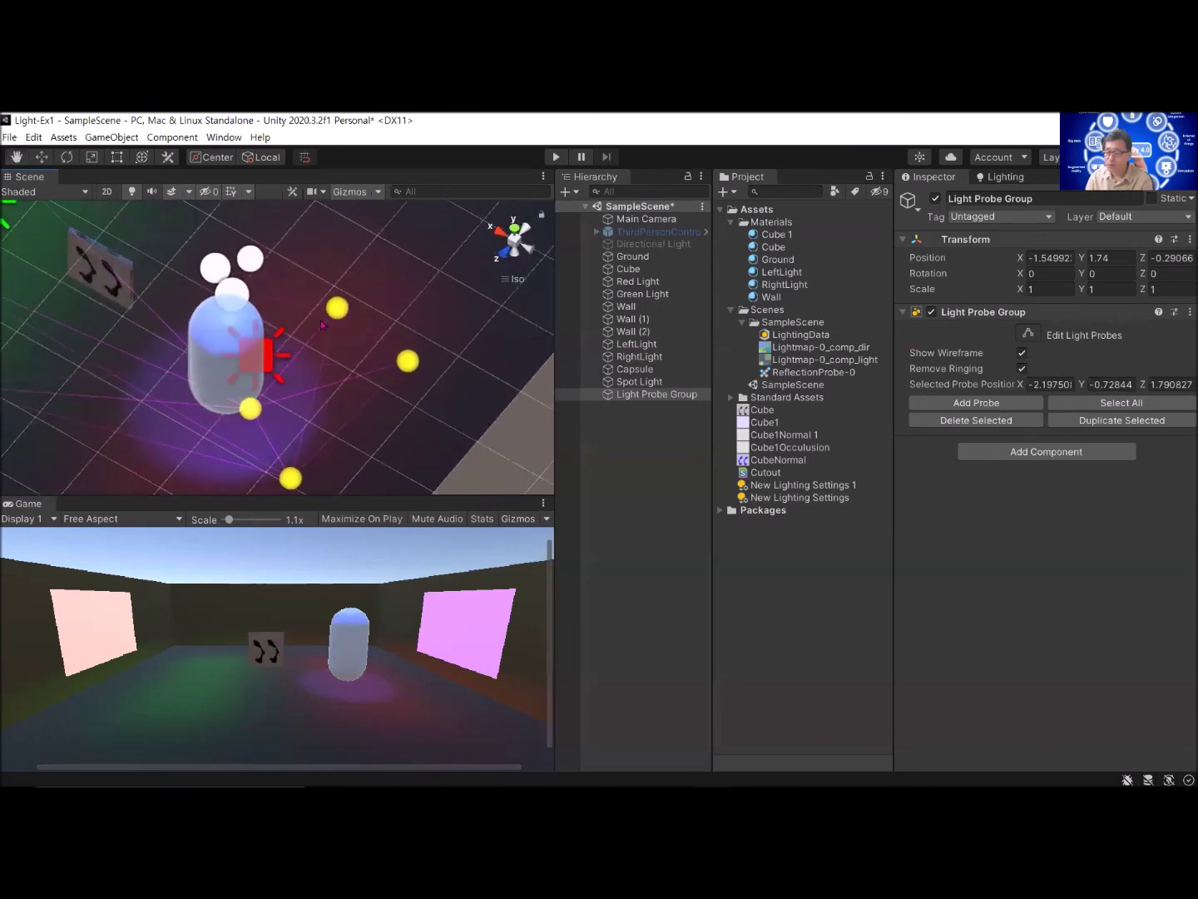
left_click(343, 311)
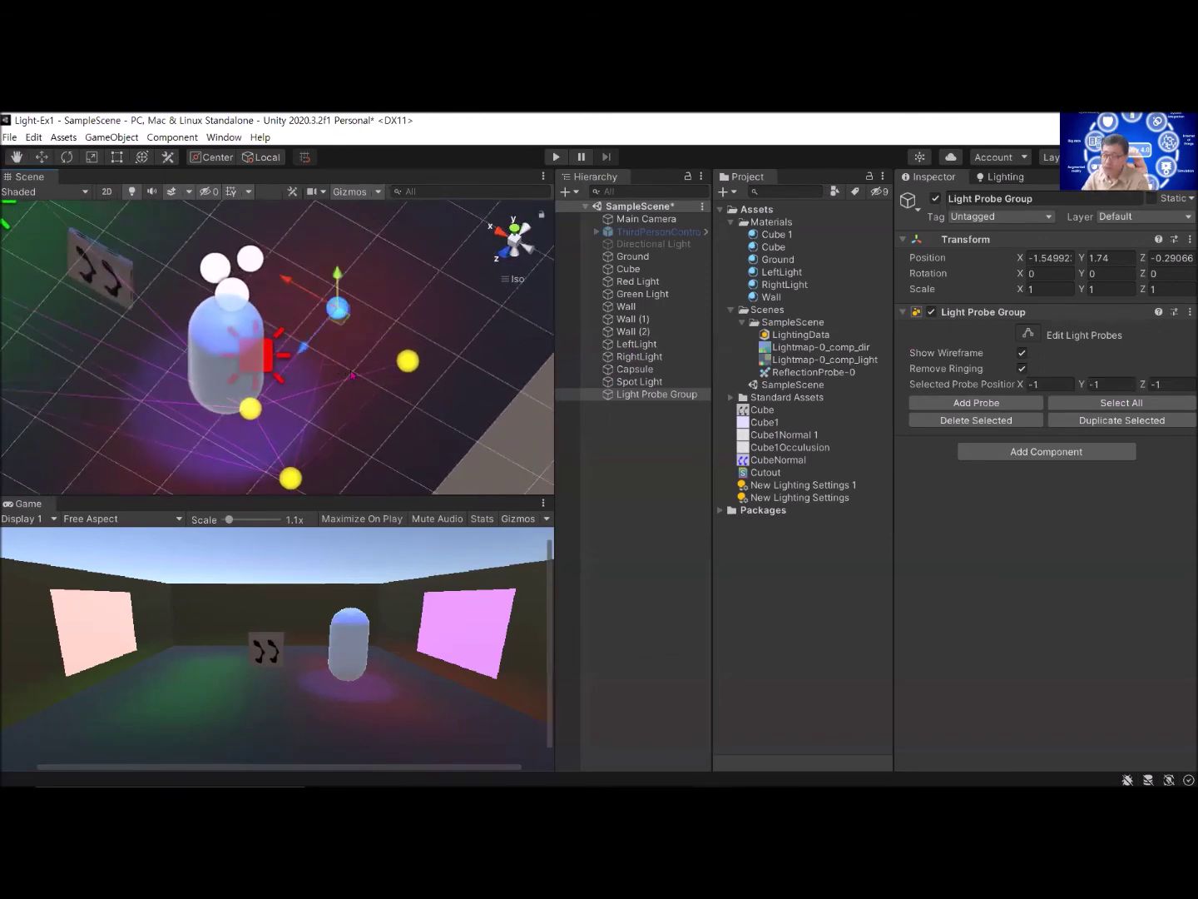
left_click_drag(341, 321, 420, 300)
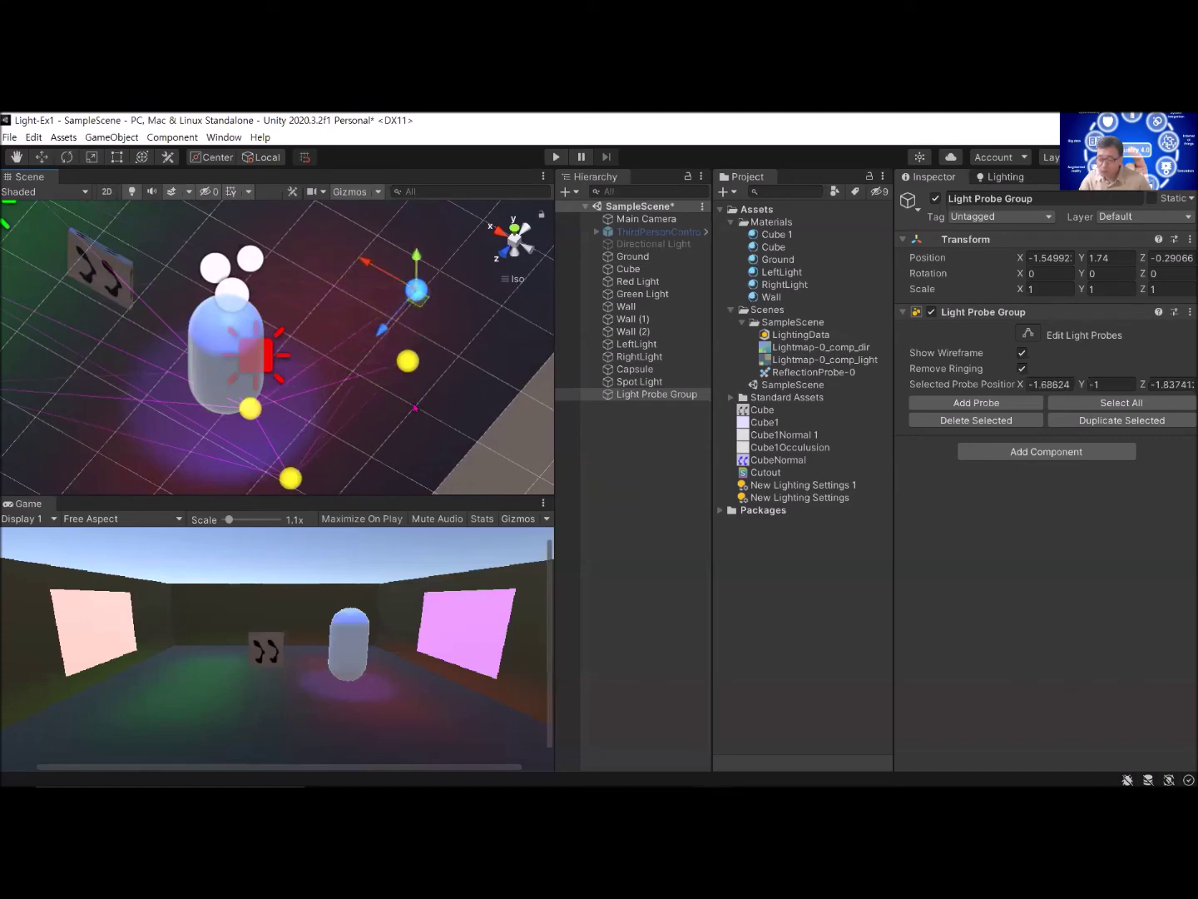
Step: Raise the outer probe near the pink wall light and shift it in front of the panel, to about X -2.96, Y 0.07, Z 0.77
left_click_drag(415, 408, 223, 360, "alt")
left_click(199, 337)
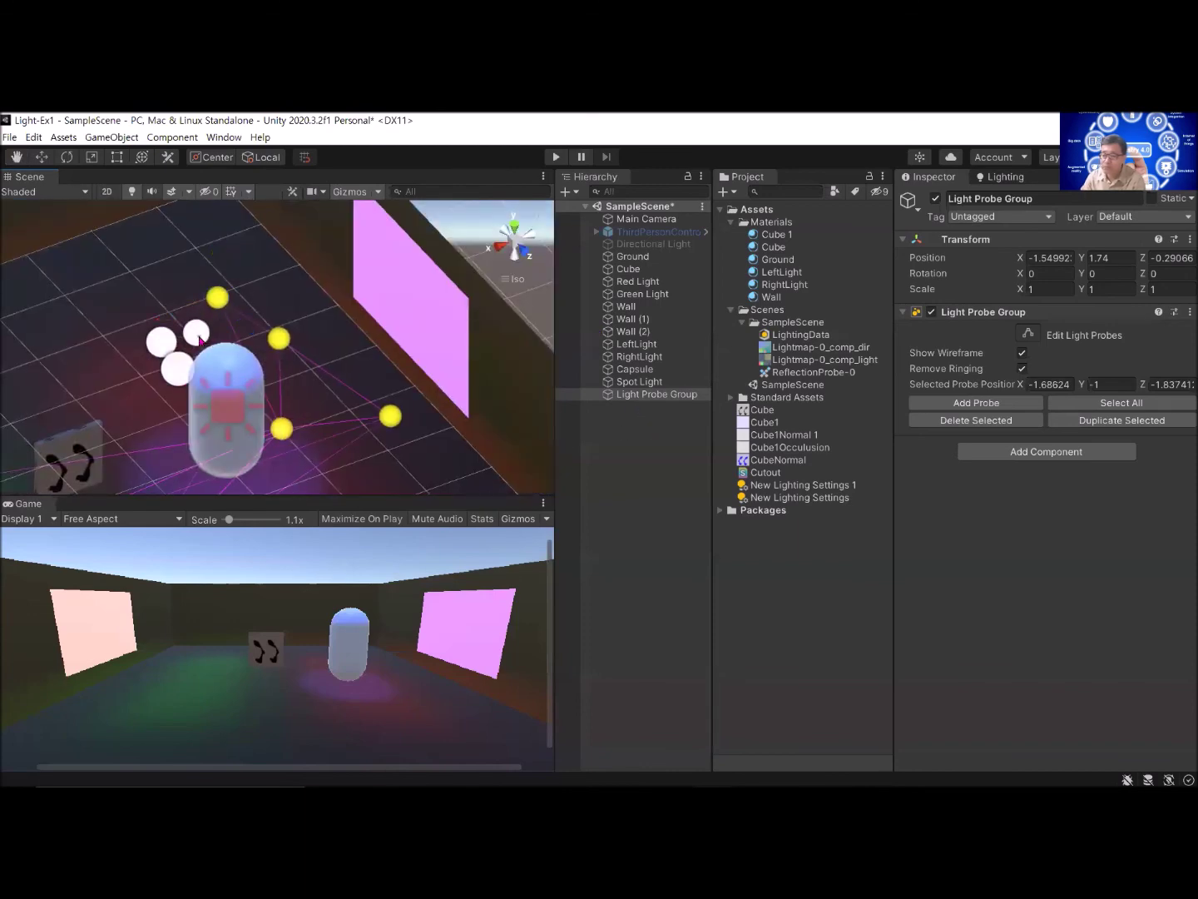
left_click_drag(207, 428, 288, 435, "alt")
left_click_drag(141, 422, 89, 350, "alt")
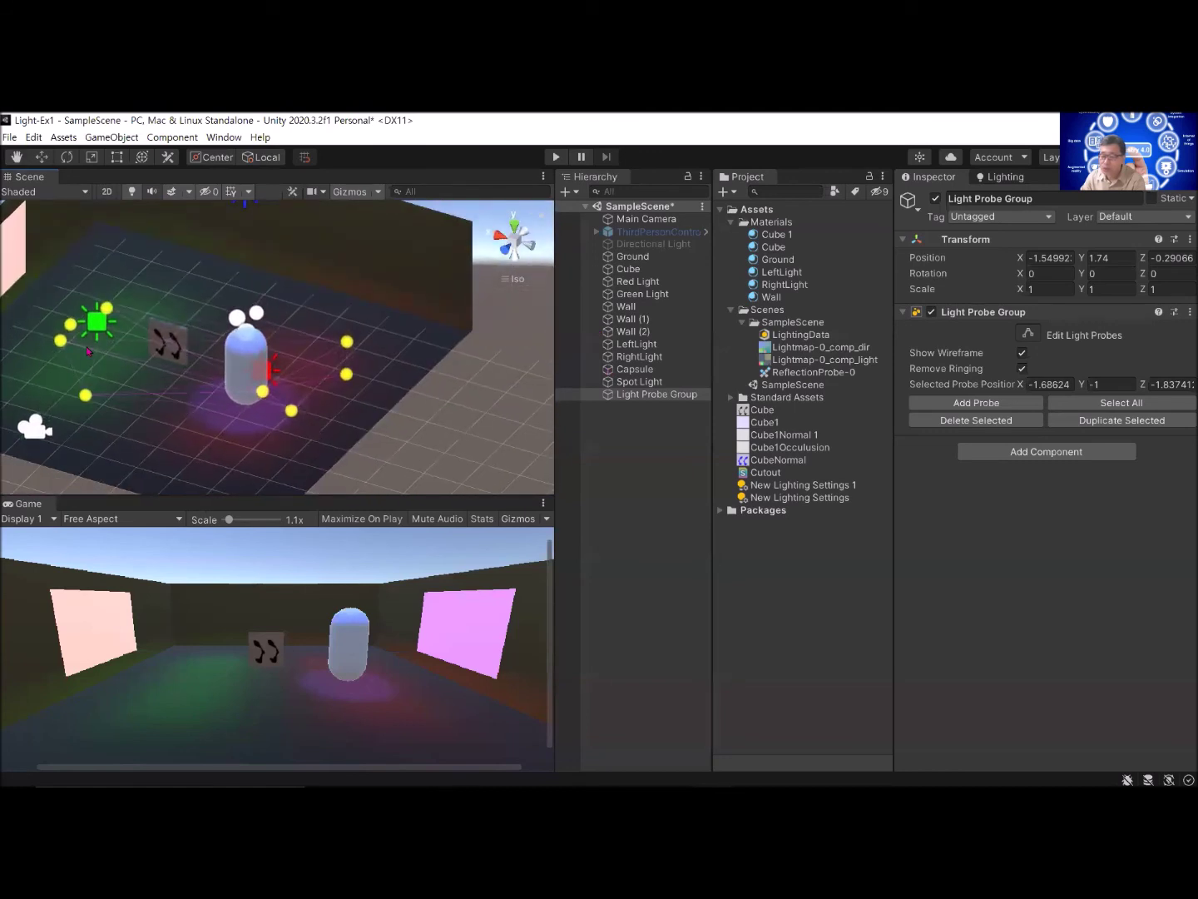
left_click_drag(235, 393, 342, 384, "alt")
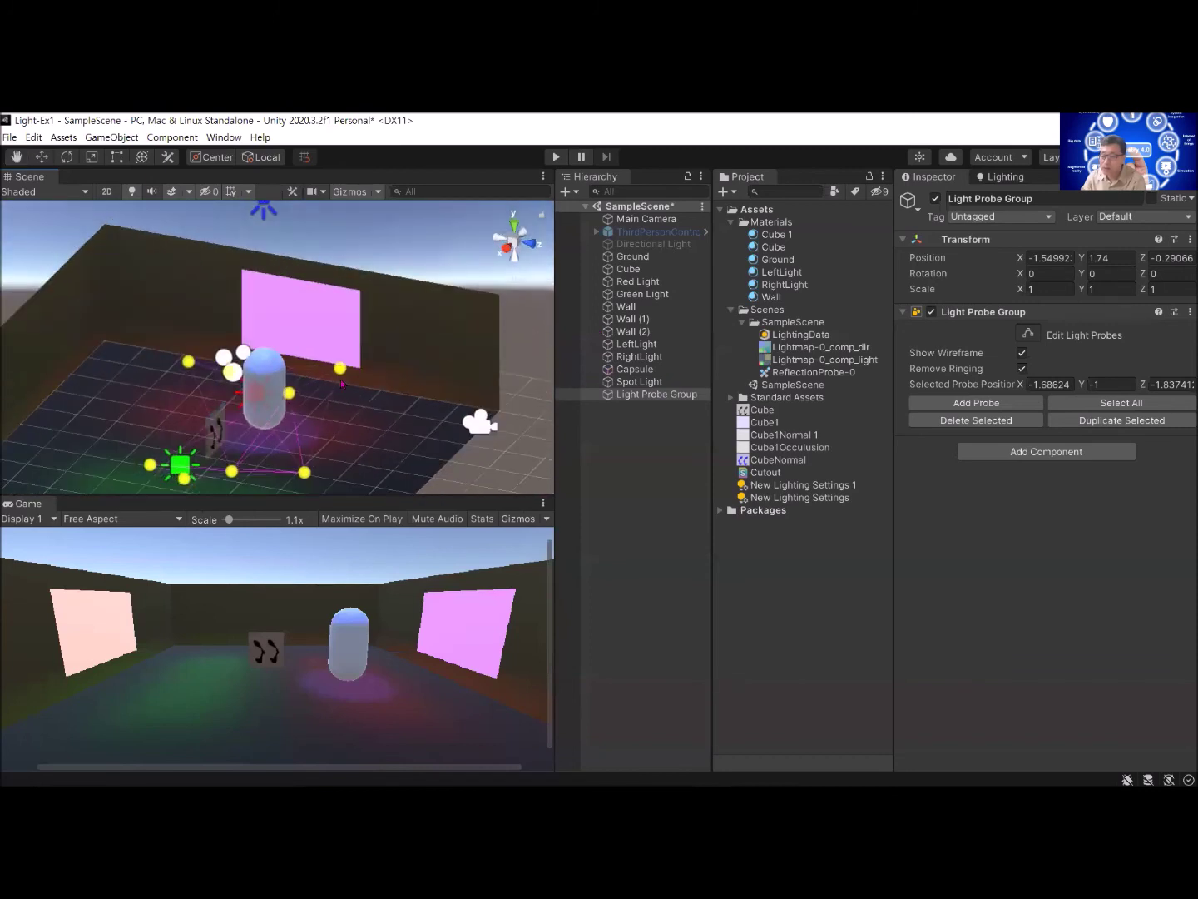
scroll(345, 379, "up", 2)
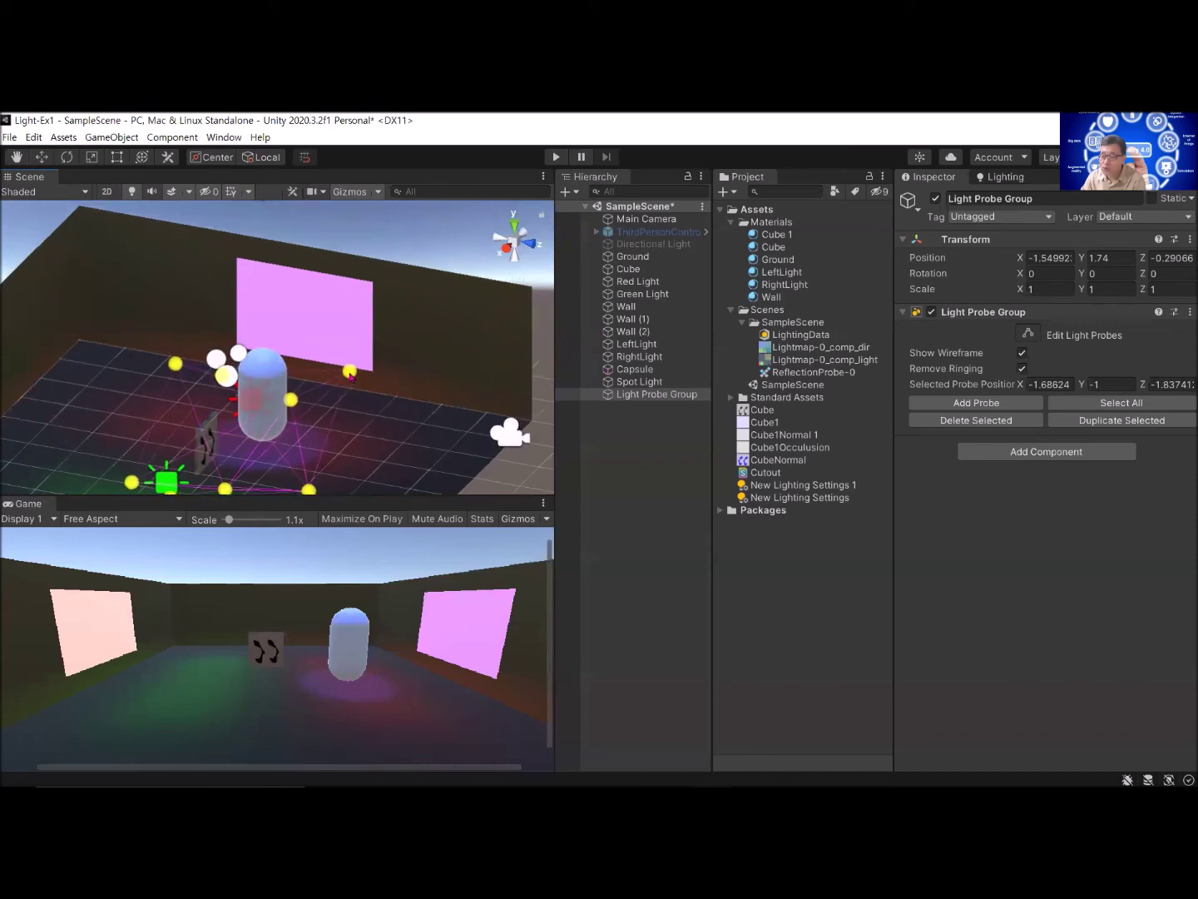
scroll(350, 377, "up", 2)
left_click(364, 378)
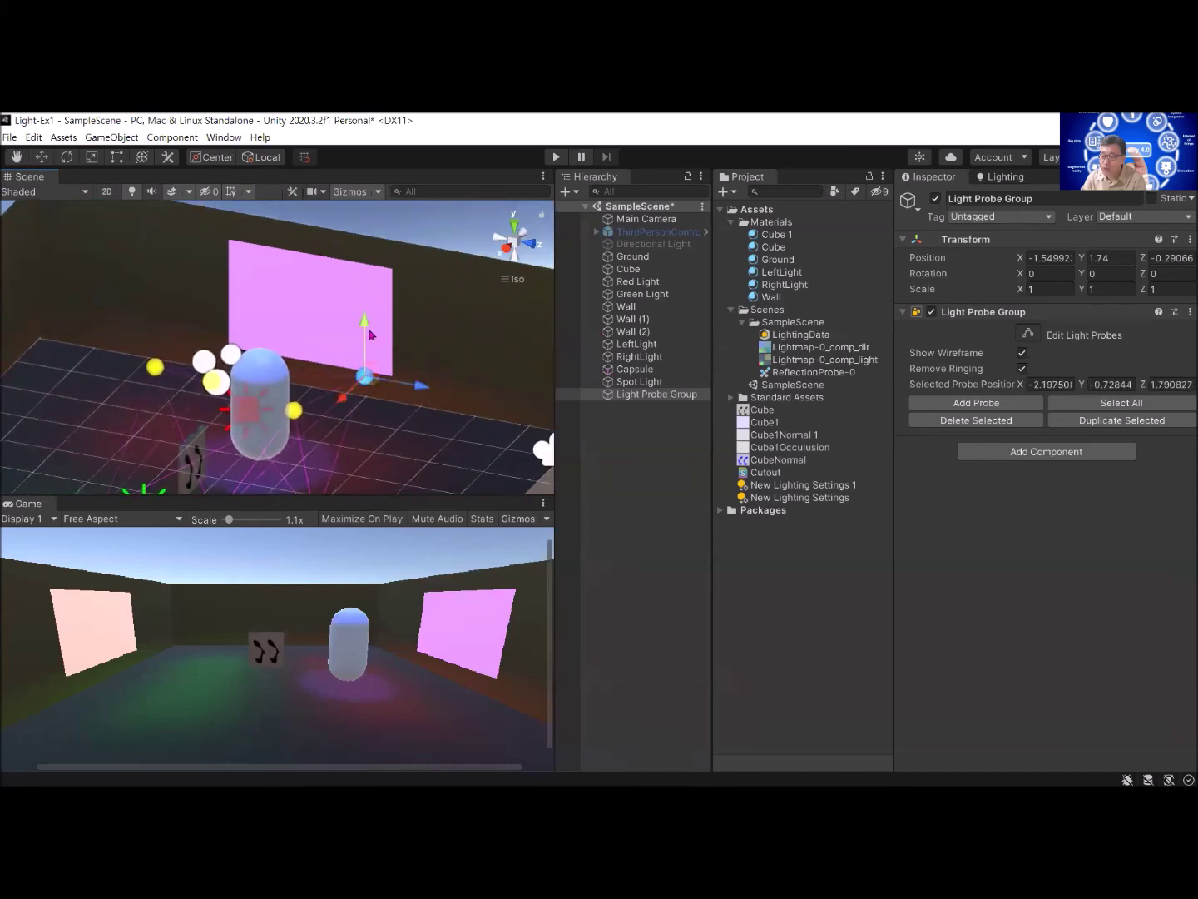
left_click_drag(369, 324, 533, 346)
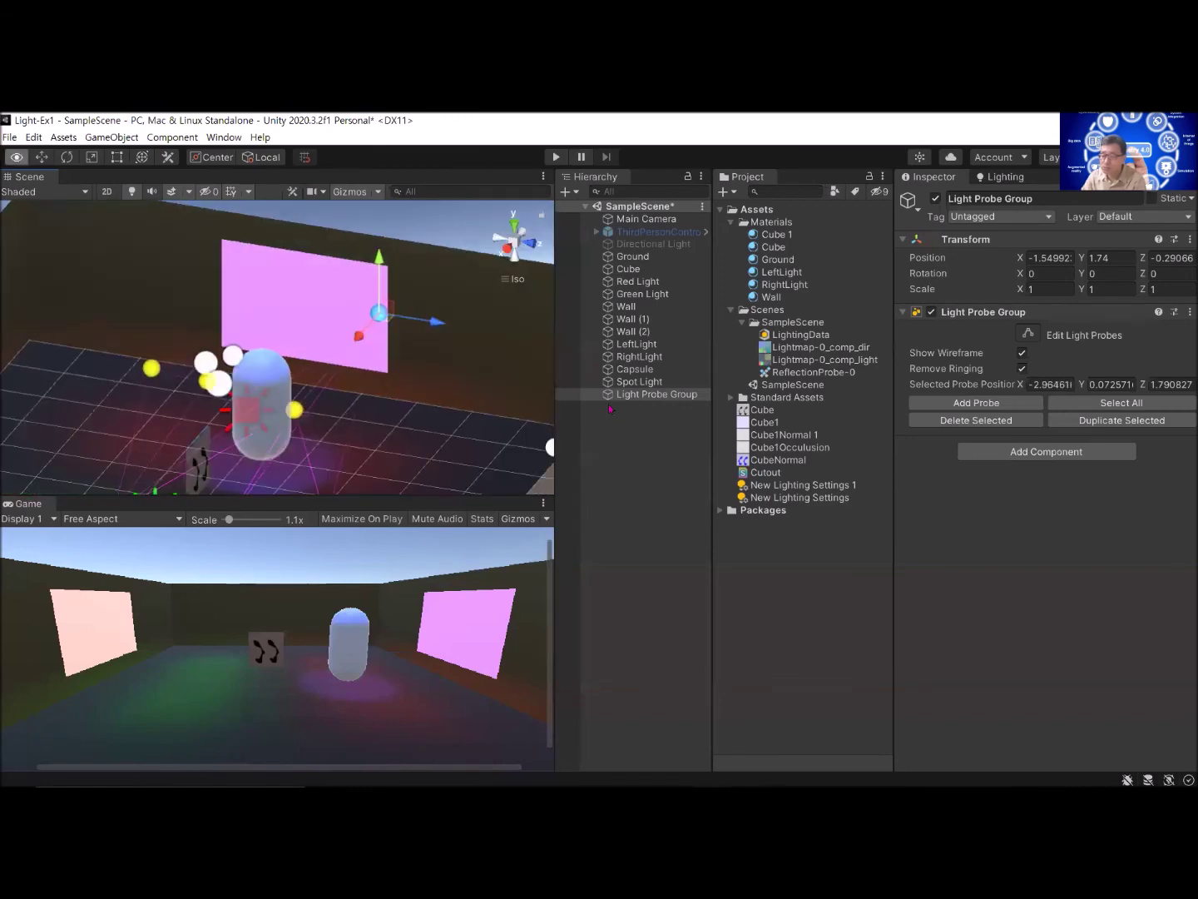
left_click_drag(441, 325, 381, 314)
Step: Reposition the low probe on the red light's side near the floor, at about X -0.57, Y -1.50, Z -1.69
left_click_drag(379, 313, 354, 444, "alt")
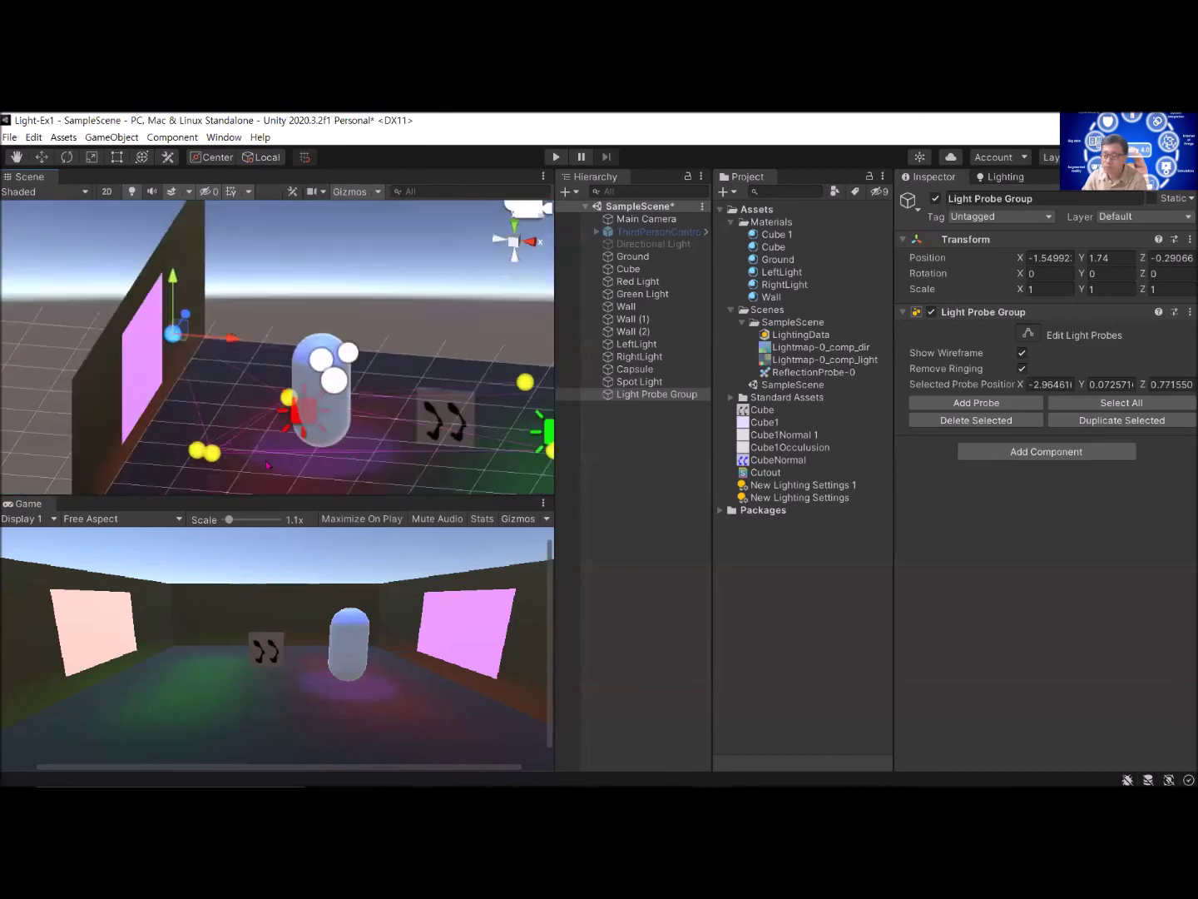
left_click_drag(212, 456, 255, 353)
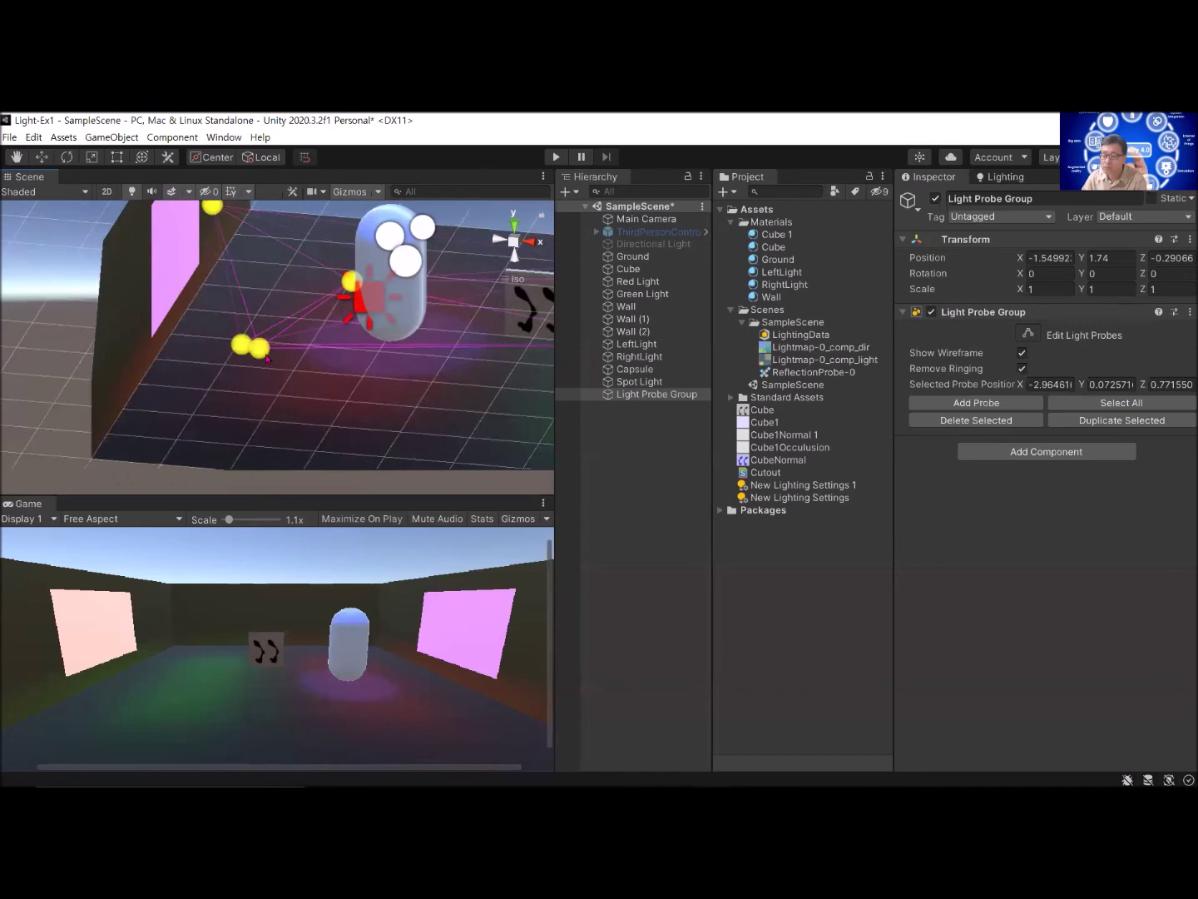
left_click(260, 349)
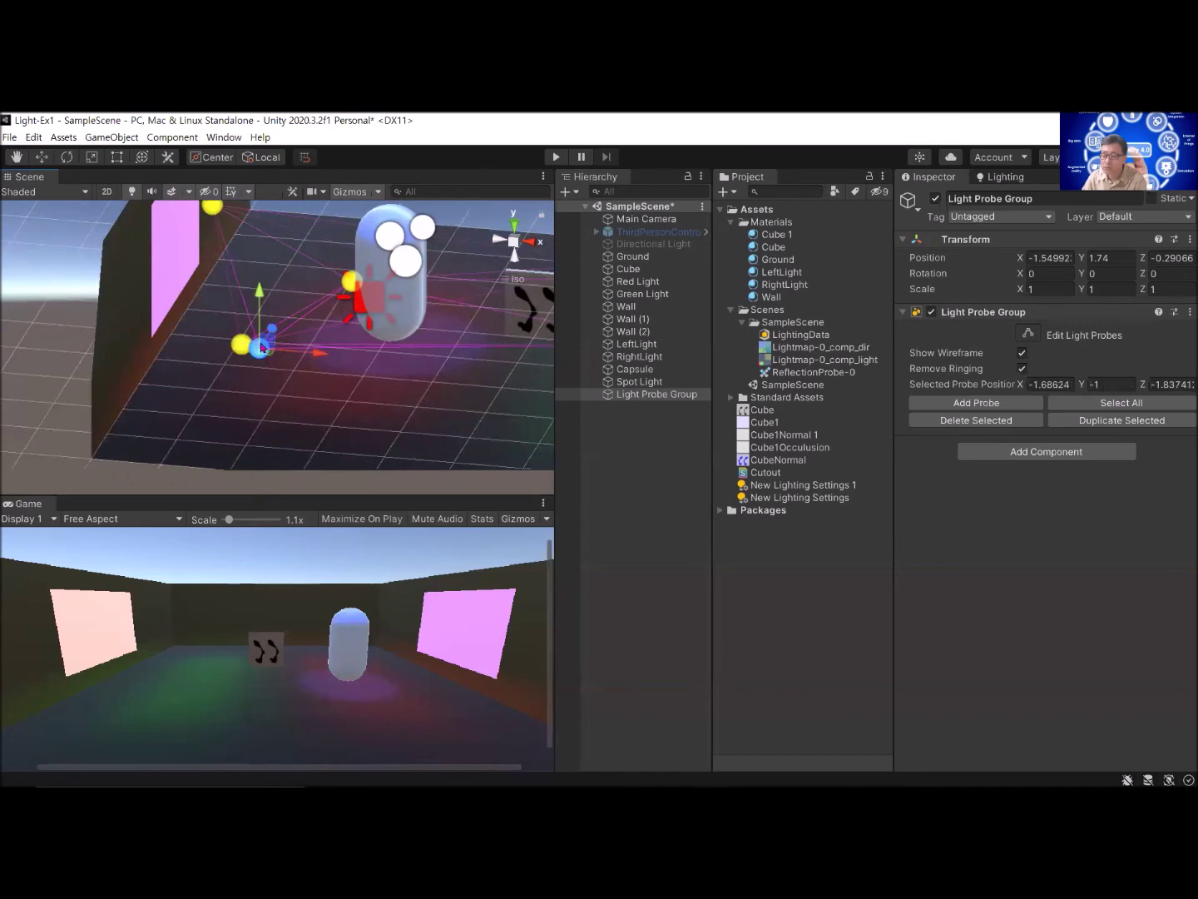
left_click_drag(264, 354, 239, 331)
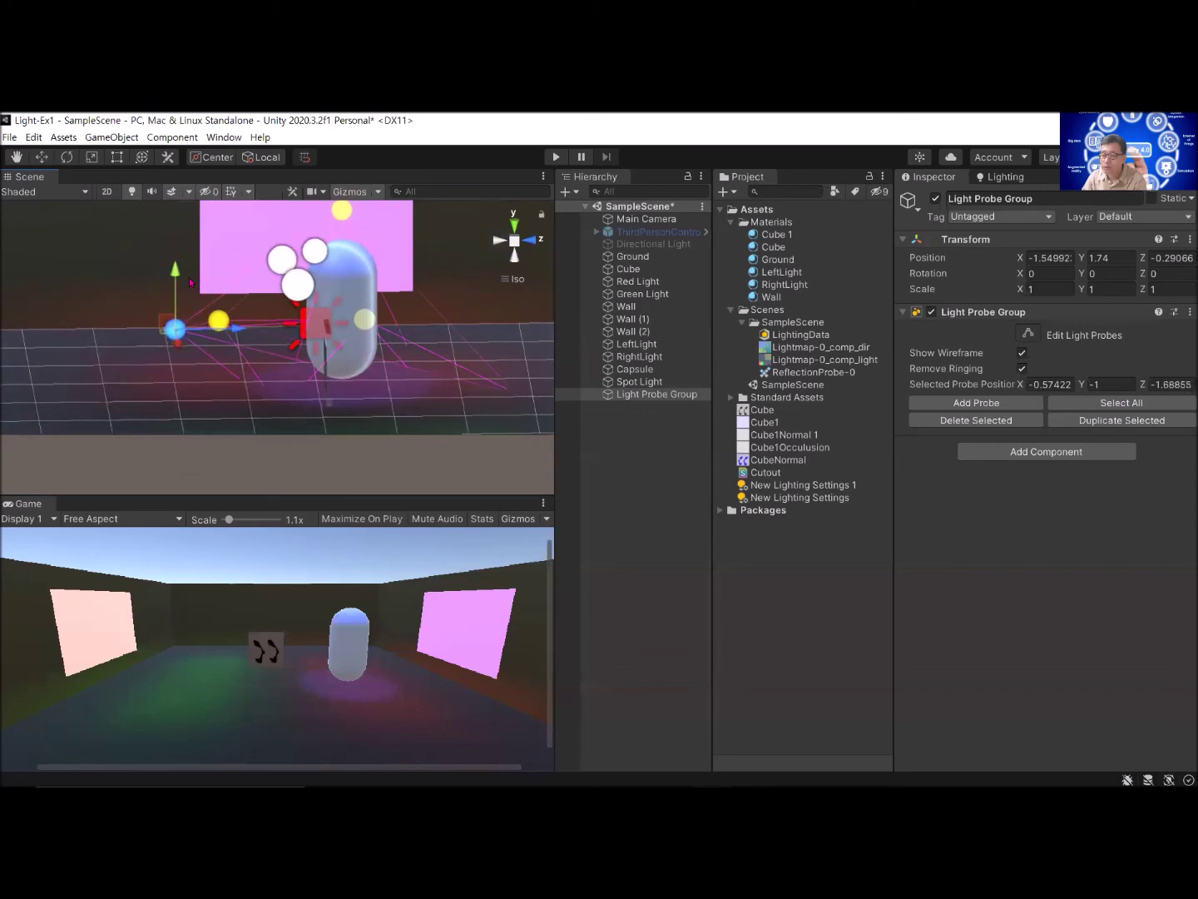
left_click_drag(180, 274, 186, 309)
Step: Duplicate the Light Probe Group and shift the two groups apart, with the original at about Z 0.56
left_click_drag(310, 367, 467, 452, "alt")
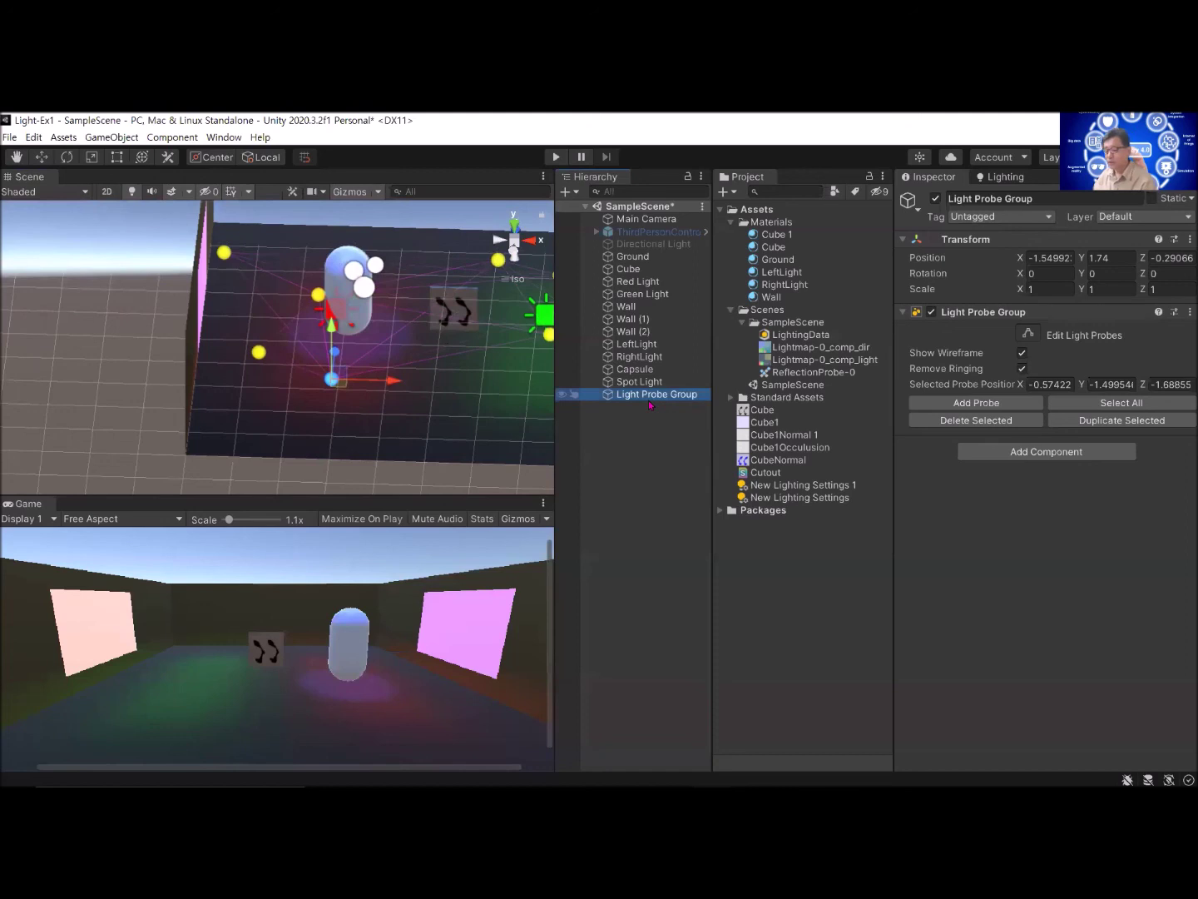
key("ctrl+d")
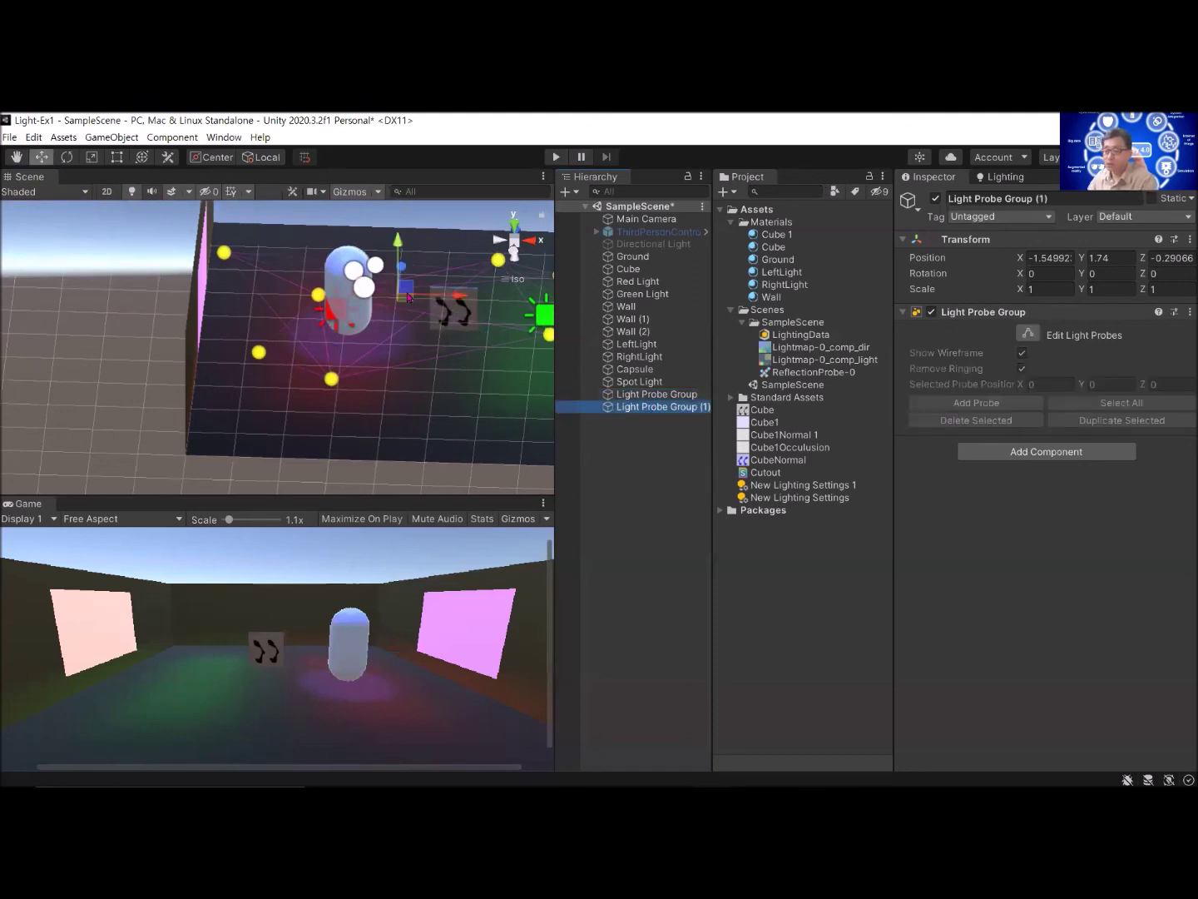
left_click_drag(407, 305, 454, 381)
left_click(635, 396)
scroll(460, 378, "down", 4)
left_click_drag(520, 429, 346, 358, "alt")
left_click_drag(398, 414, 183, 374, "alt")
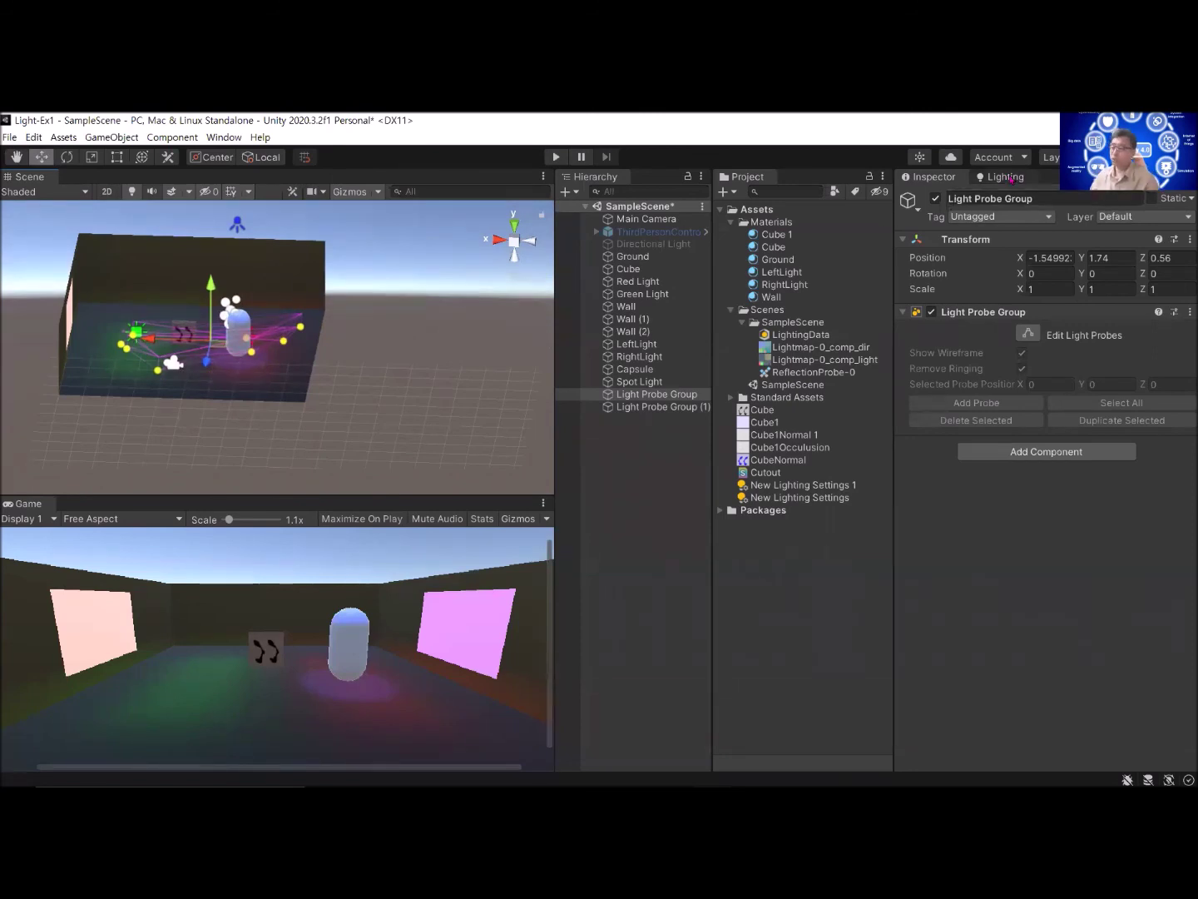
Step: Check the capsule, wall, ground and cube, and generate the scene's lighting with New Lighting Settings 1
left_click(633, 371)
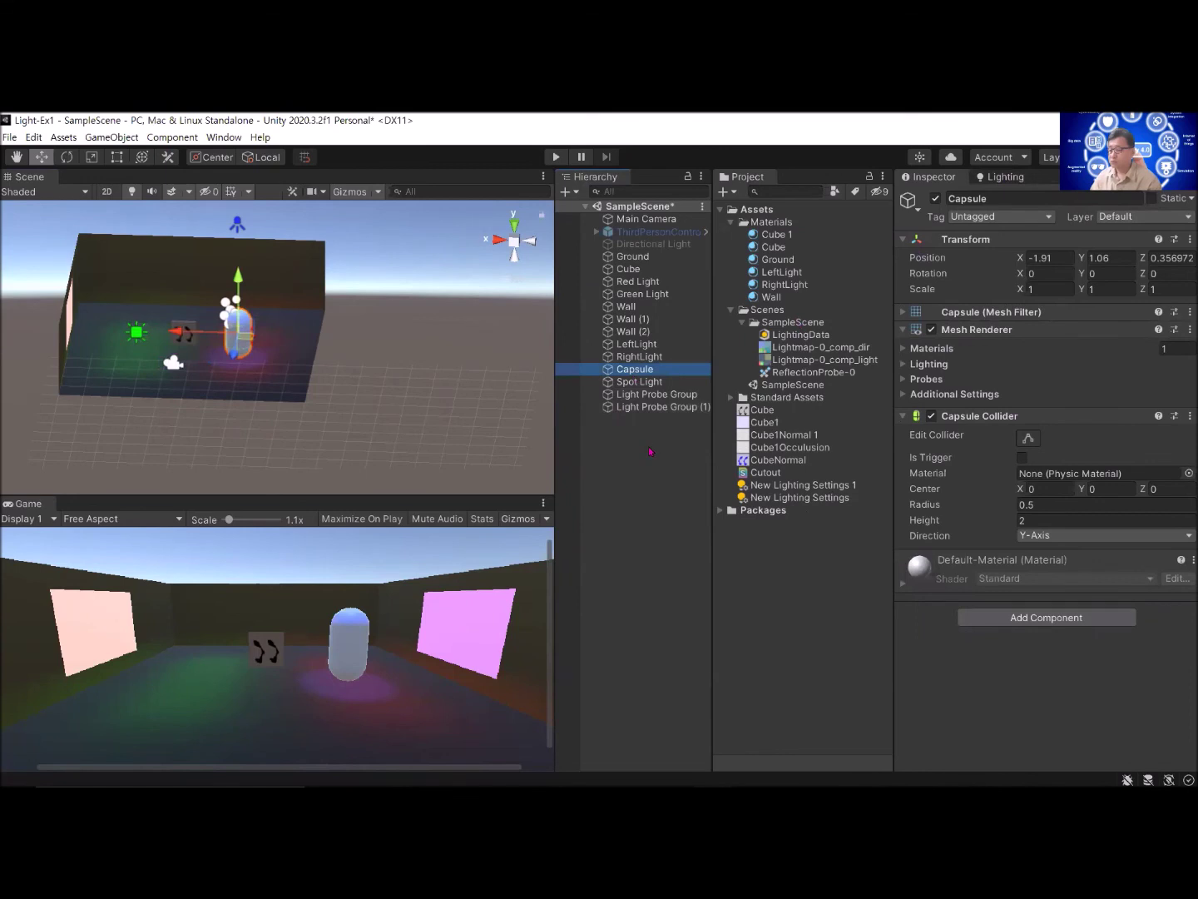
left_click(630, 308)
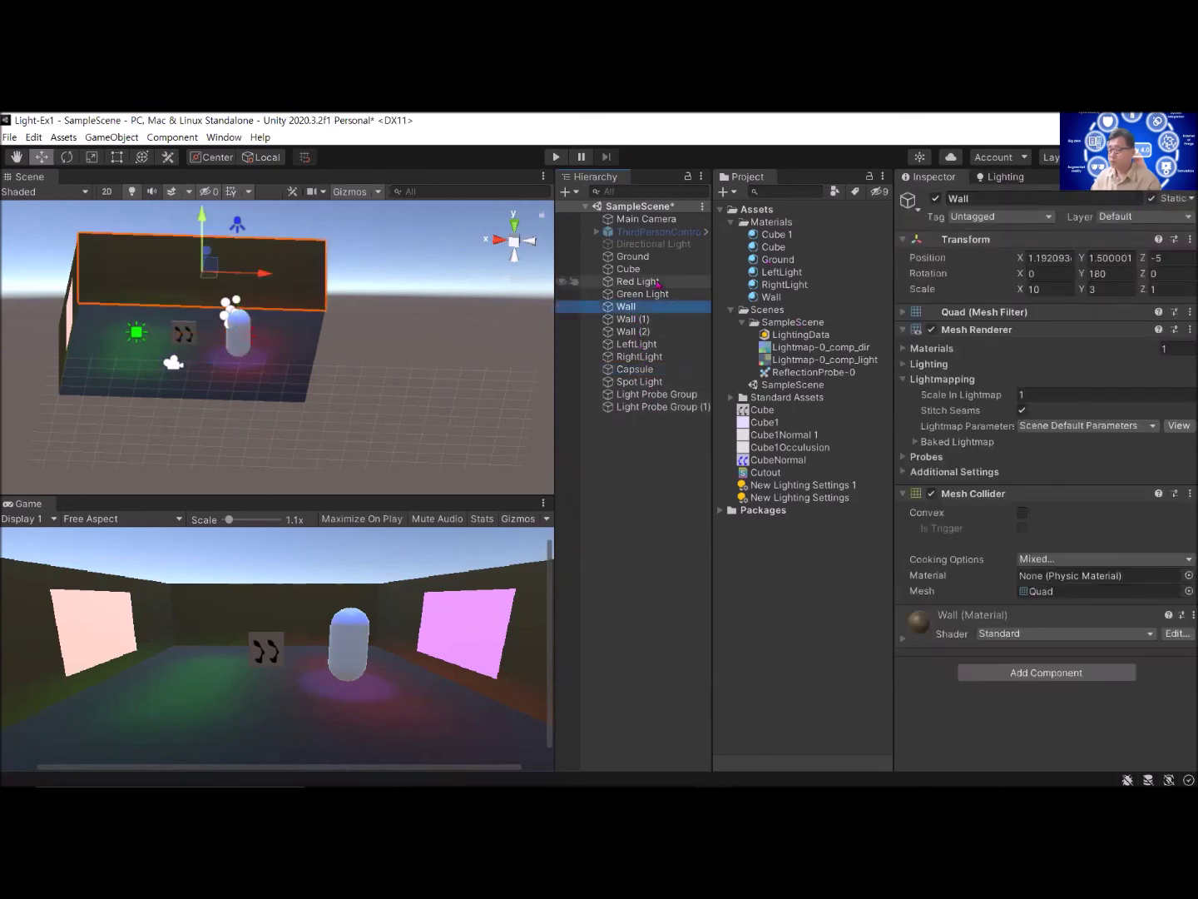
left_click(632, 256)
key("Down")
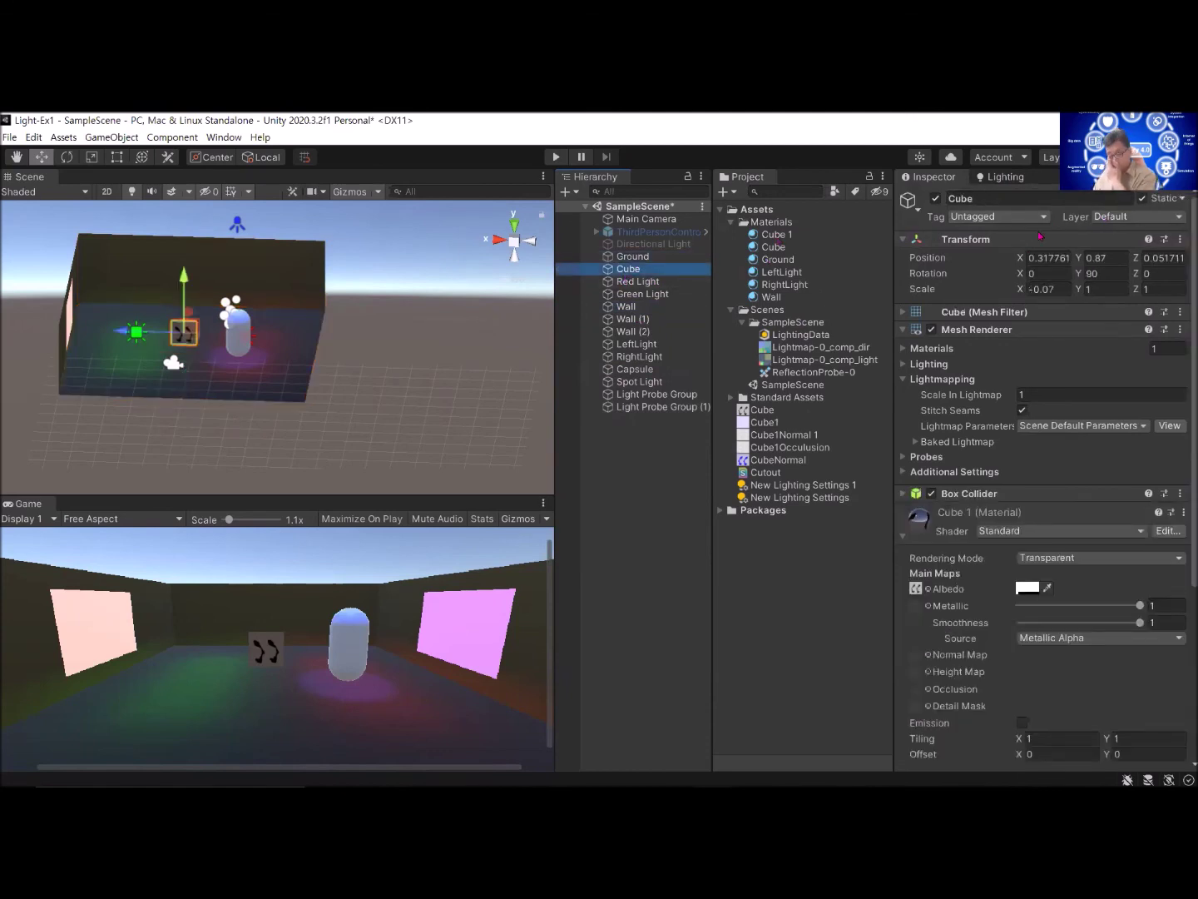
left_click(1005, 176)
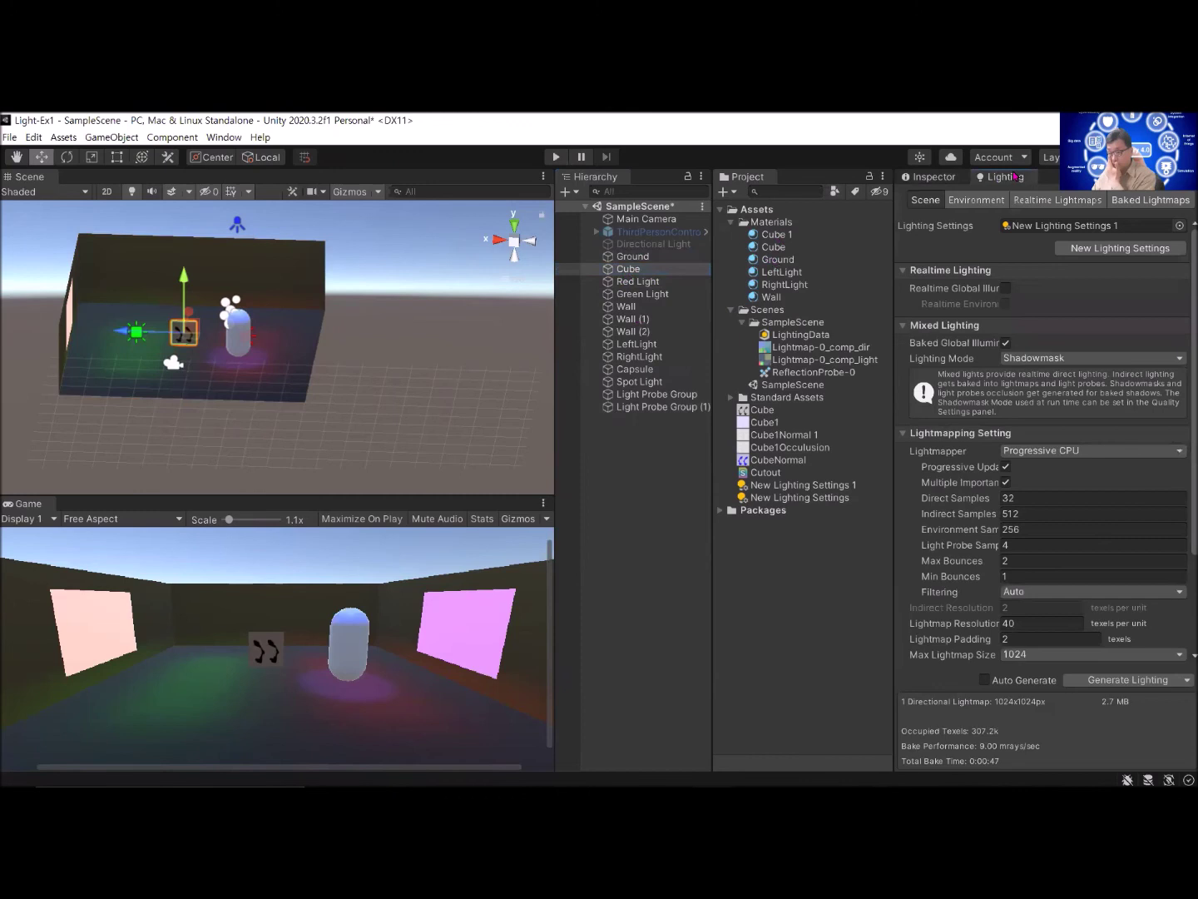
left_click(1123, 680)
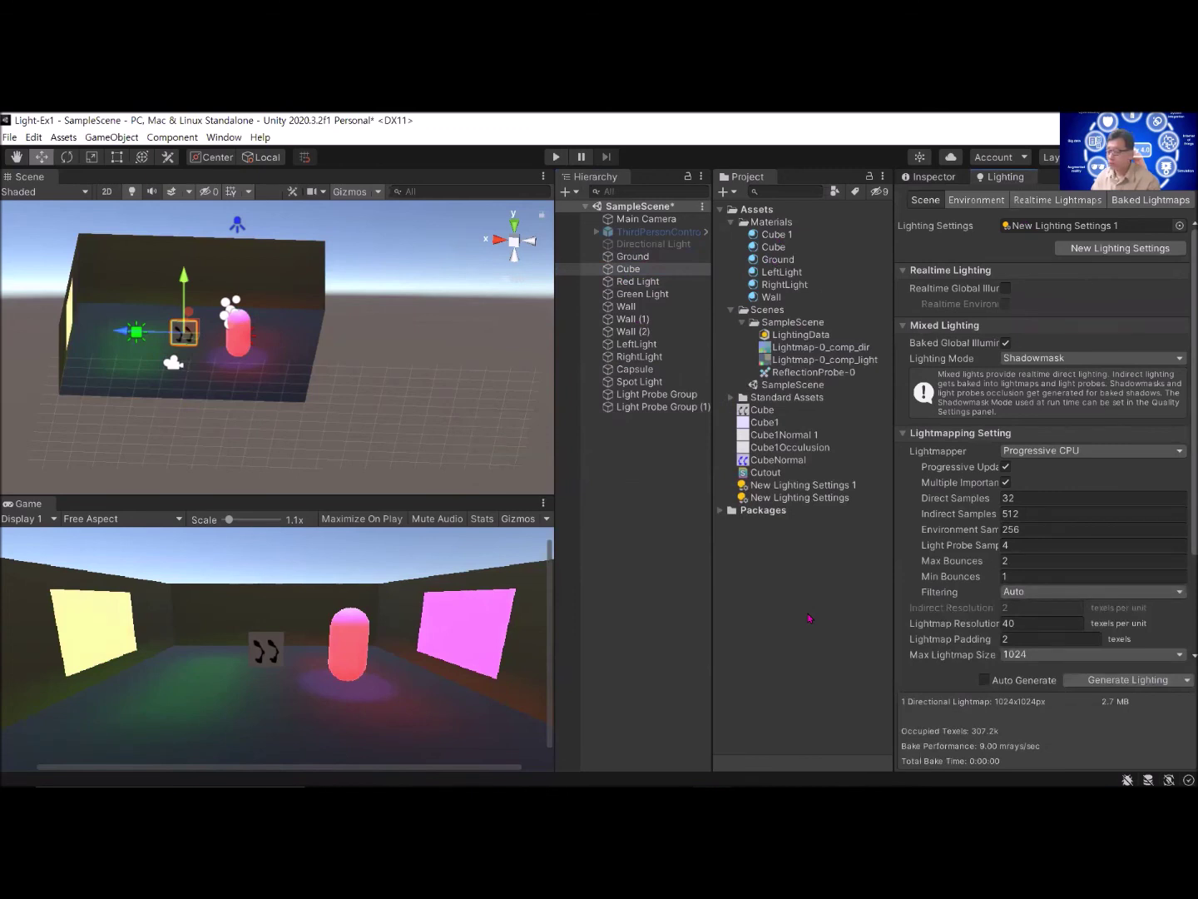
scroll(1116, 615, "down", 5)
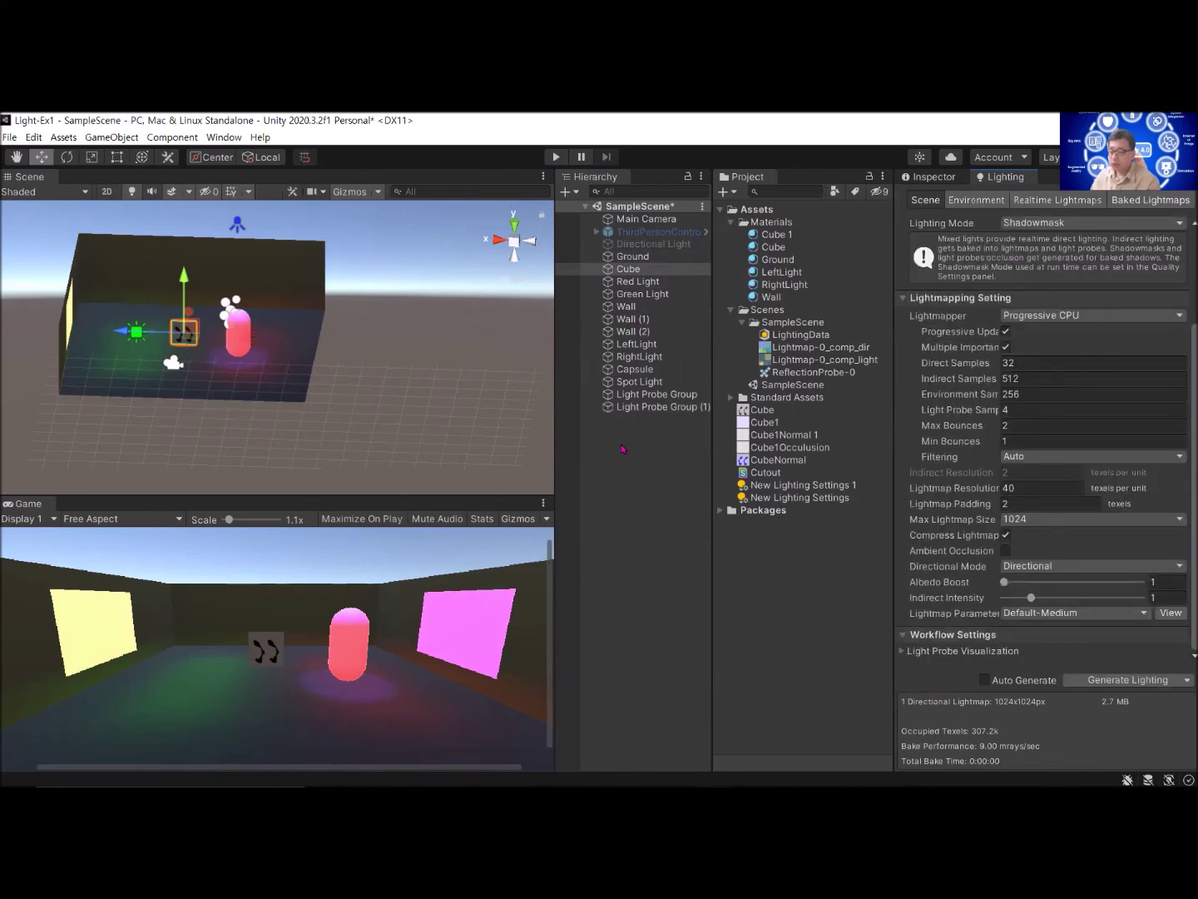
Step: Move the capsule across the room from the blue spotlight to the green light
left_click(635, 368)
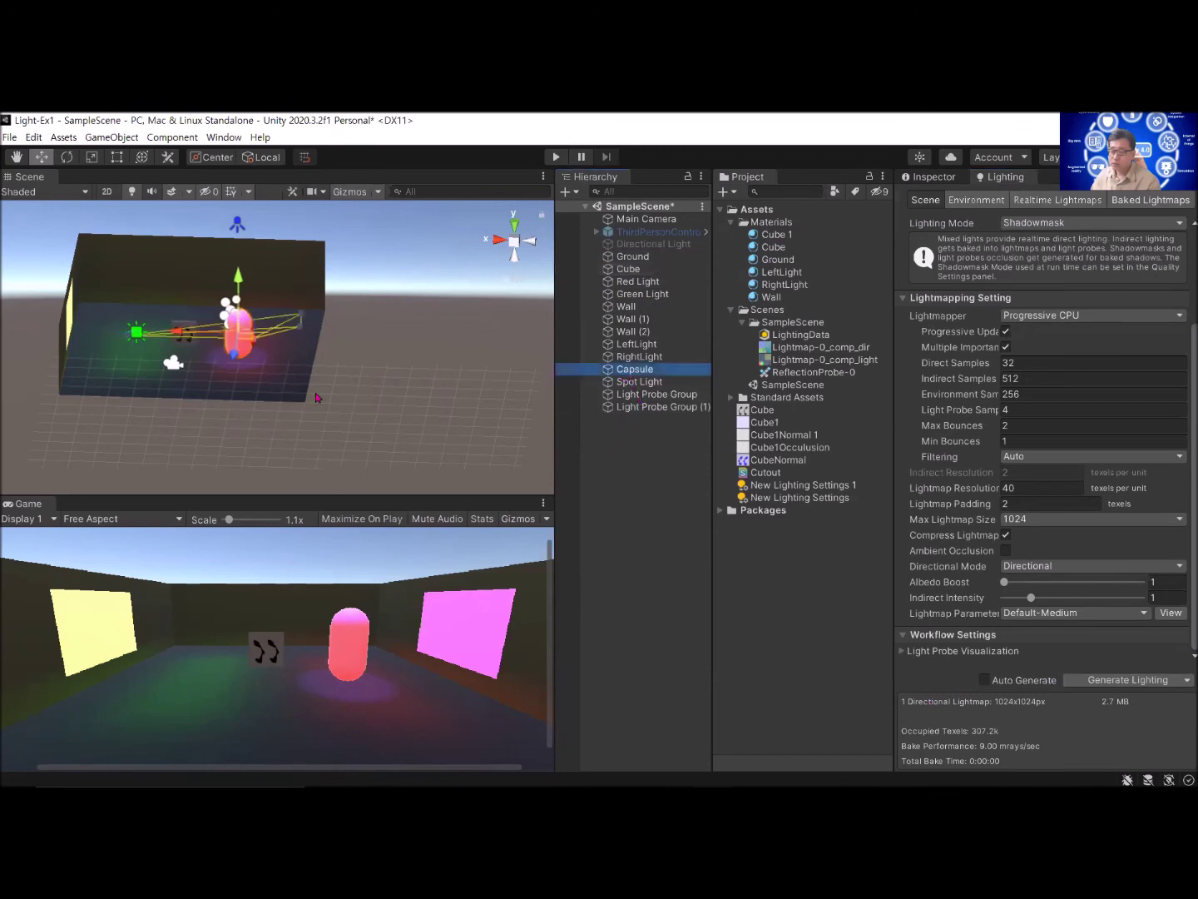
left_click_drag(184, 335, 138, 342)
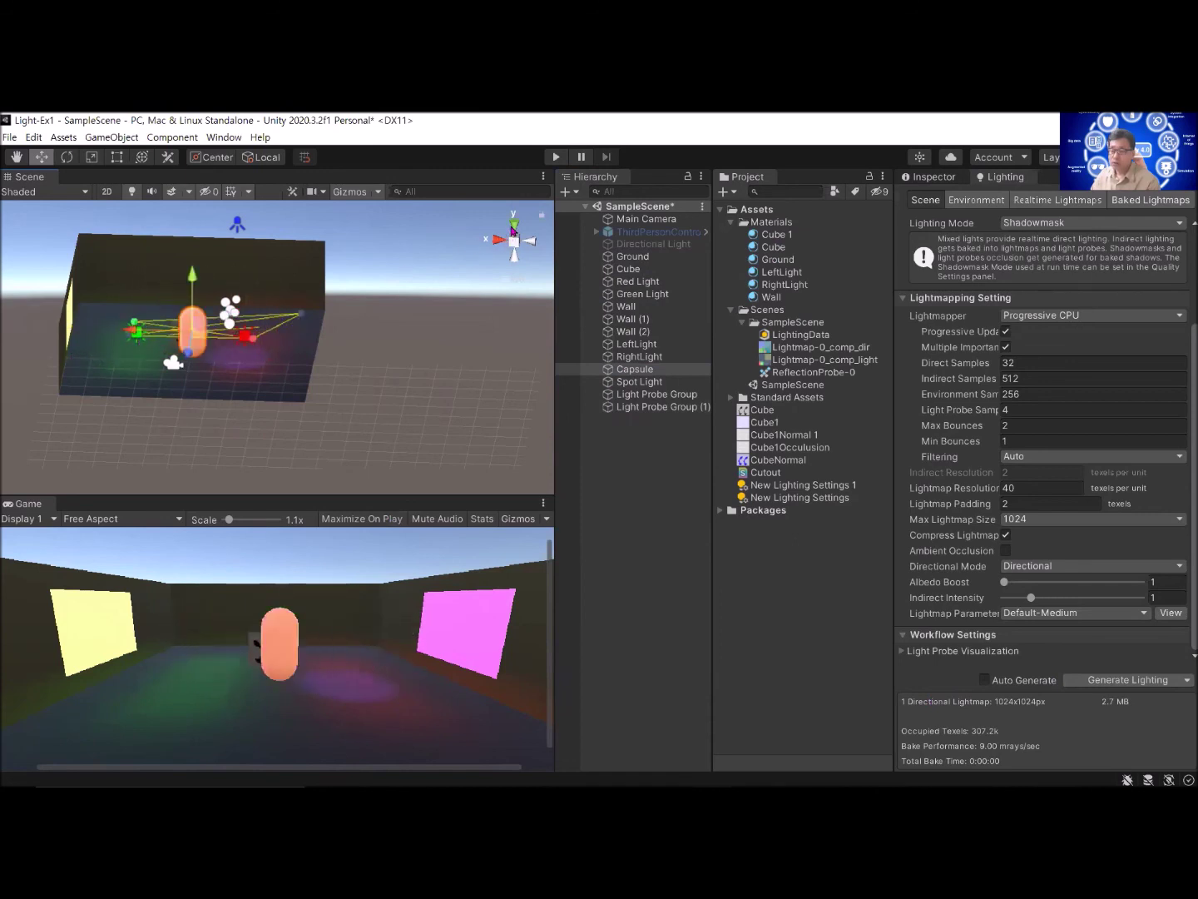
left_click(513, 226)
left_click_drag(369, 321, 413, 345)
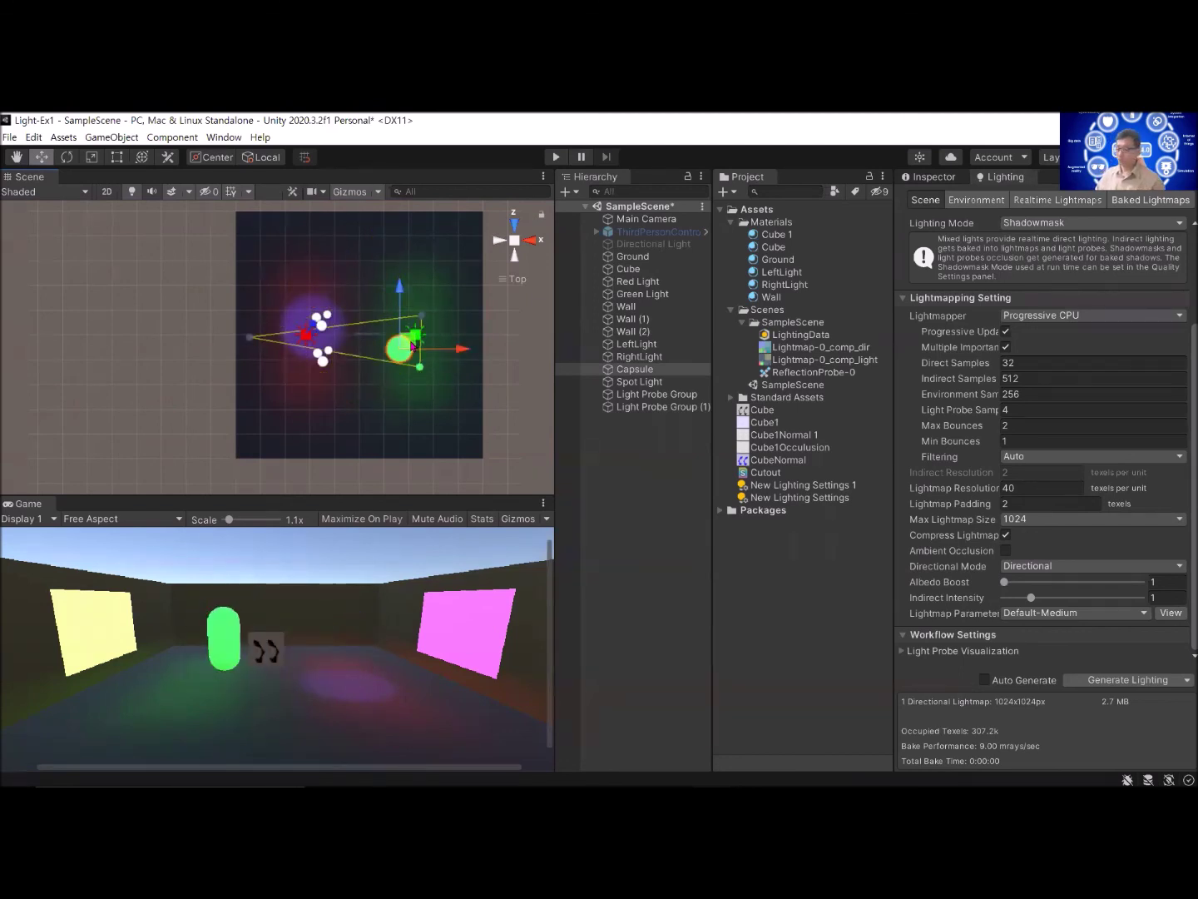